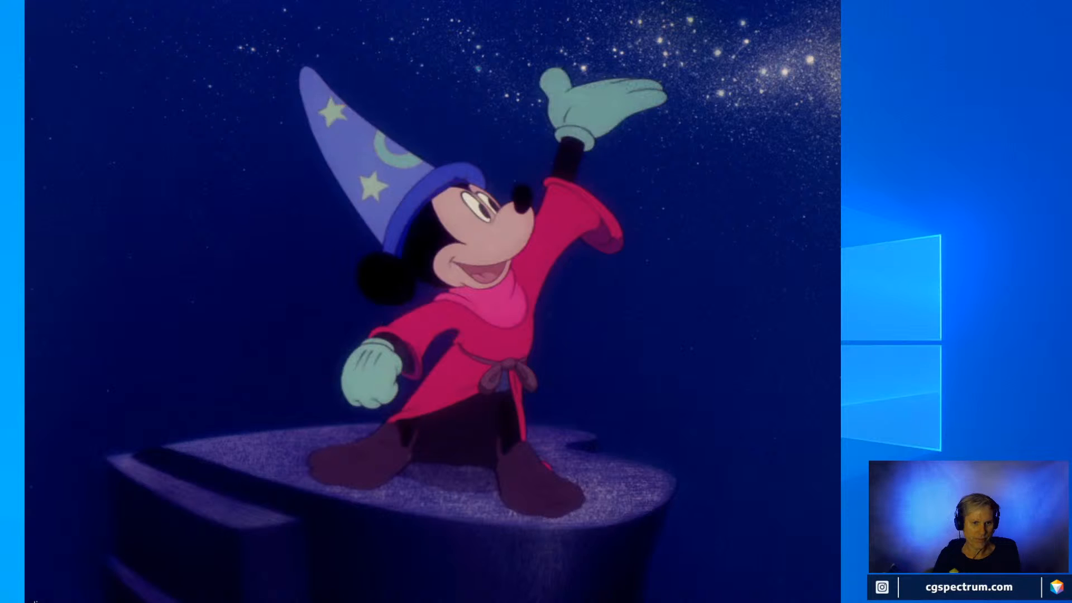
Close the reference picture and switch to the Wizard_Animation scene in Toon Boom Harmony.
{"action": "key", "text": "Escape"}
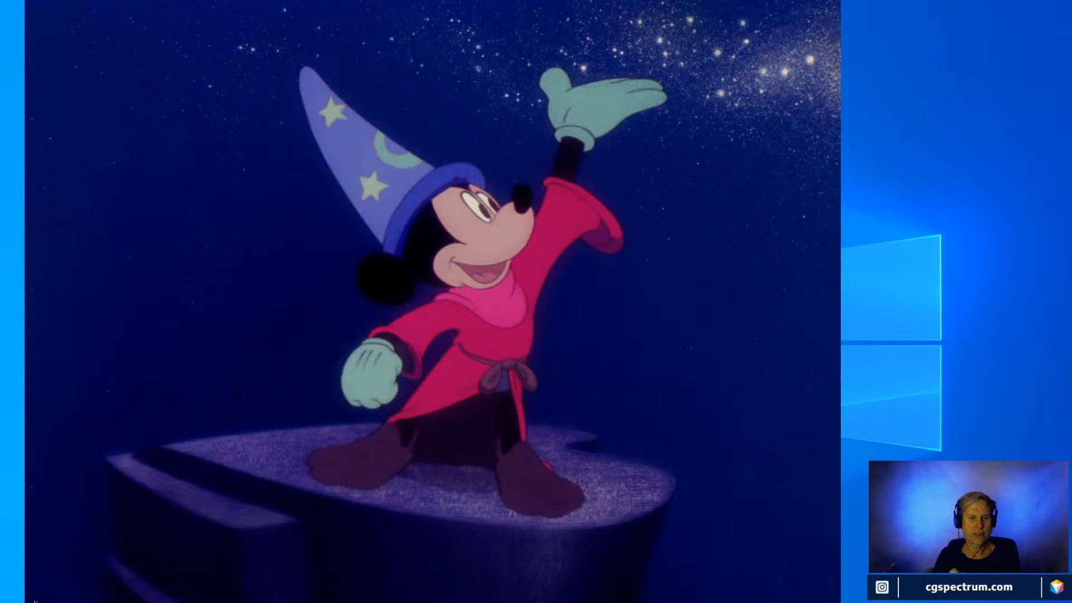
{"action": "key", "text": "Escape"}
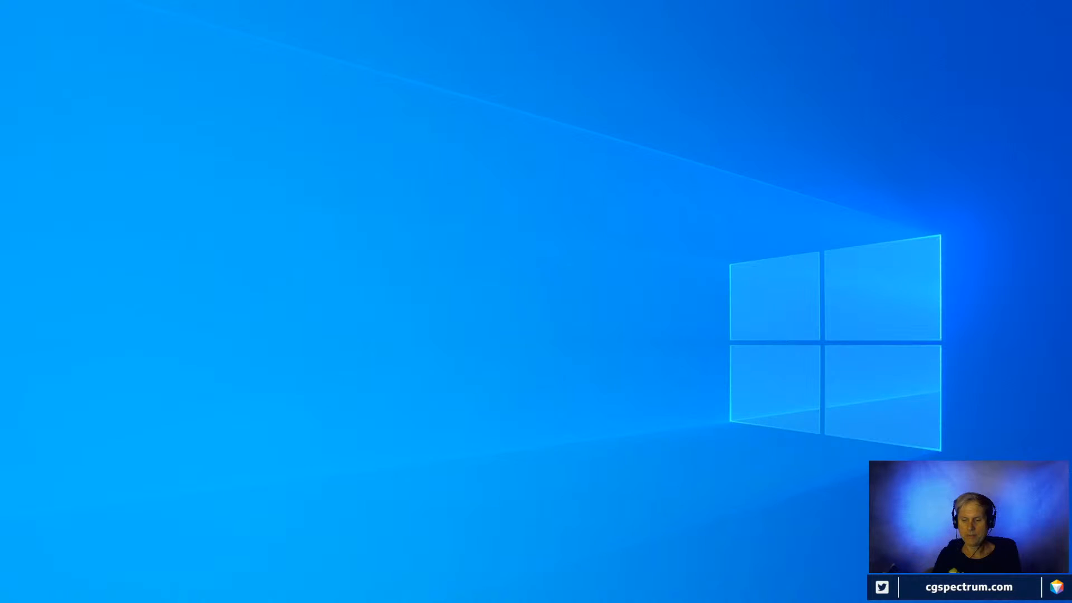
{"action": "mouse_move", "coordinate": [979, 601]}
{"action": "left_click", "coordinate": [1070, 553]}
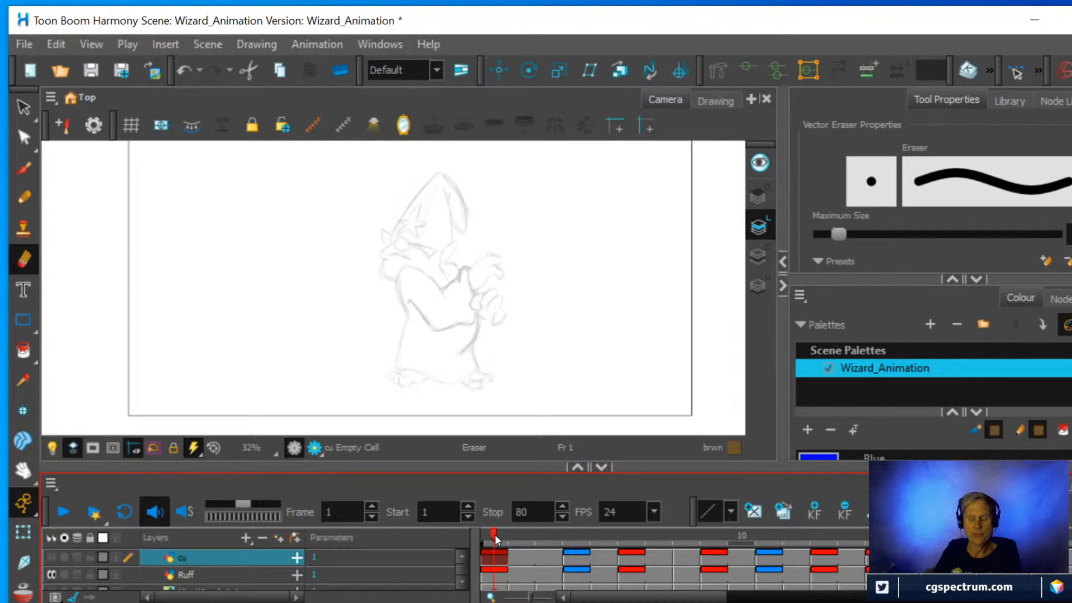
Turn on looped playback, play the rough wizard animation, and stop it.
{"action": "left_click", "coordinate": [124, 512]}
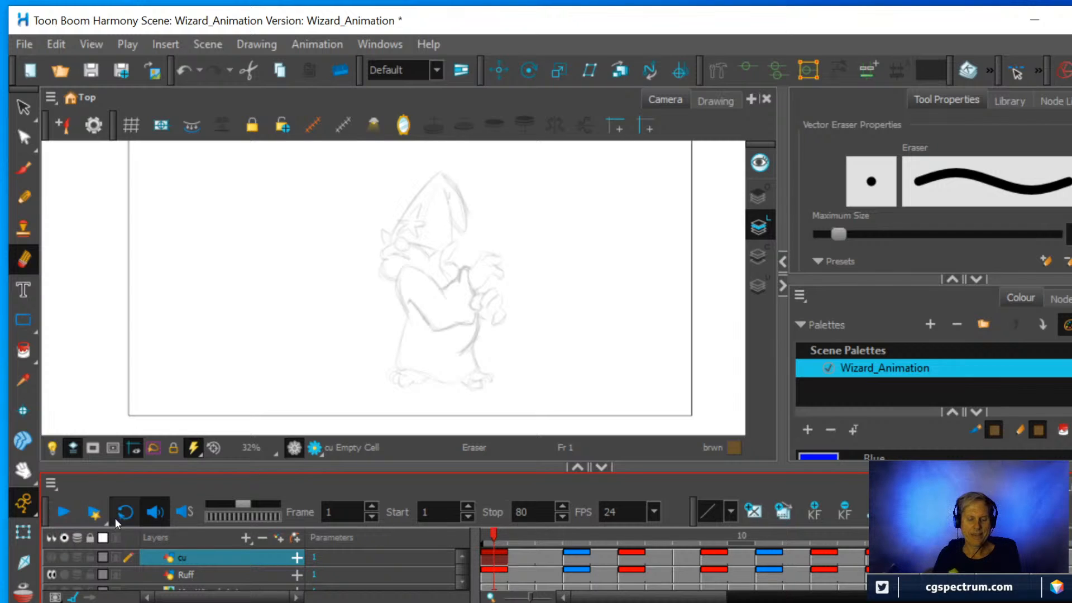
{"action": "left_click", "coordinate": [62, 513]}
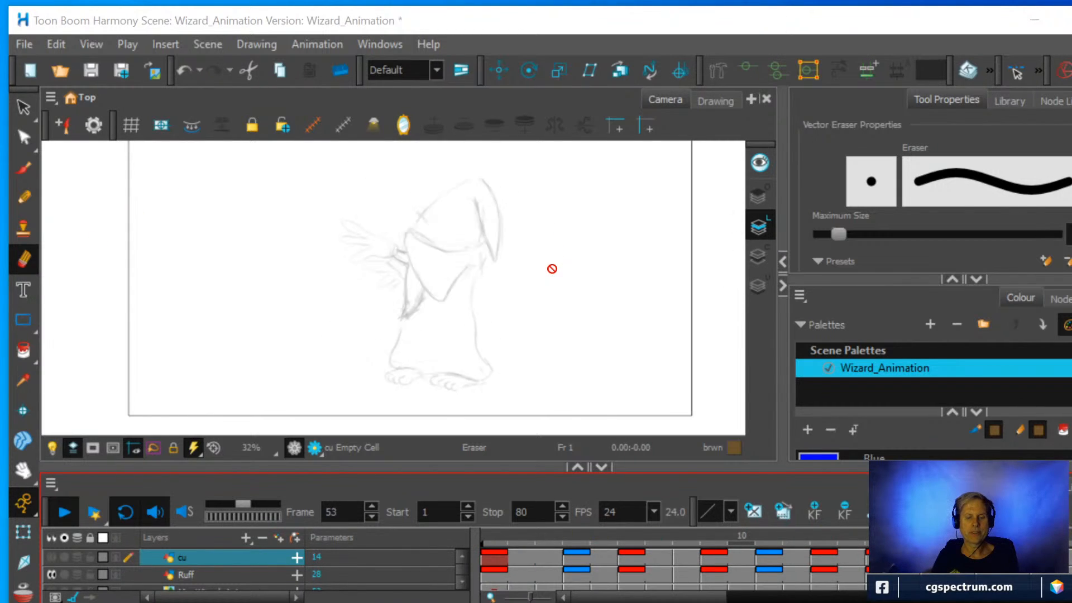
{"action": "left_click", "coordinate": [64, 510]}
Scrub back and forth through the timeline to examine the rough wizard poses, with more frames fitted in view.
{"action": "mouse_move", "coordinate": [635, 537]}
{"action": "left_mouse_down"}
{"action": "mouse_move", "coordinate": [549, 537]}
{"action": "mouse_move", "coordinate": [1069, 537]}
{"action": "mouse_move", "coordinate": [901, 537]}
{"action": "mouse_move", "coordinate": [1016, 571]}
{"action": "mouse_move", "coordinate": [1069, 571]}
{"action": "mouse_move", "coordinate": [915, 569]}
{"action": "left_mouse_up"}
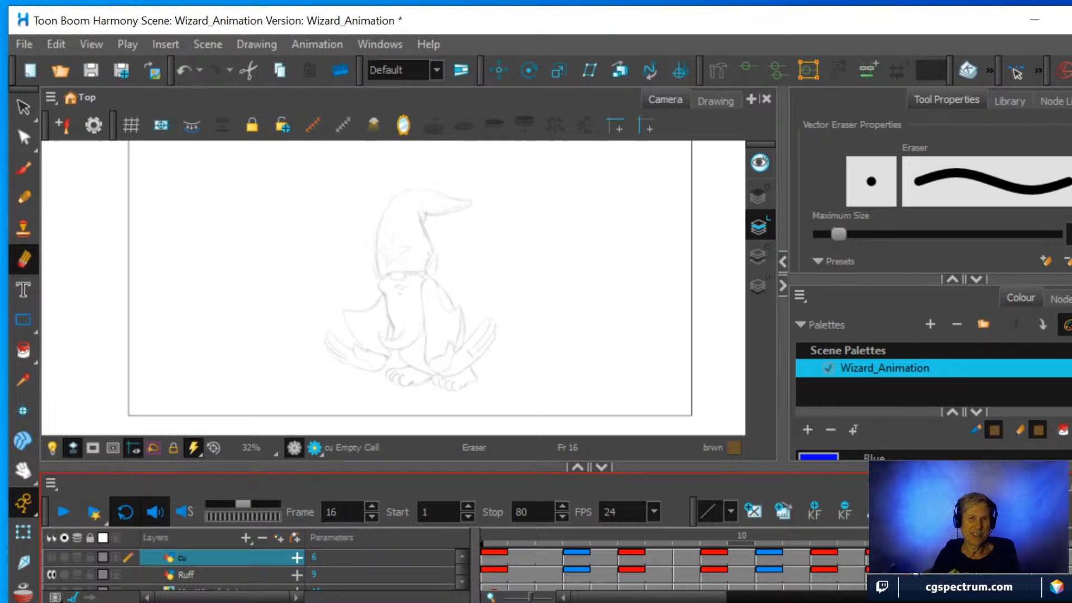
{"action": "mouse_move", "coordinate": [907, 543]}
{"action": "left_mouse_down"}
{"action": "mouse_move", "coordinate": [771, 544]}
{"action": "mouse_move", "coordinate": [1069, 543]}
{"action": "mouse_move", "coordinate": [503, 545]}
{"action": "mouse_move", "coordinate": [958, 541]}
{"action": "left_mouse_up"}
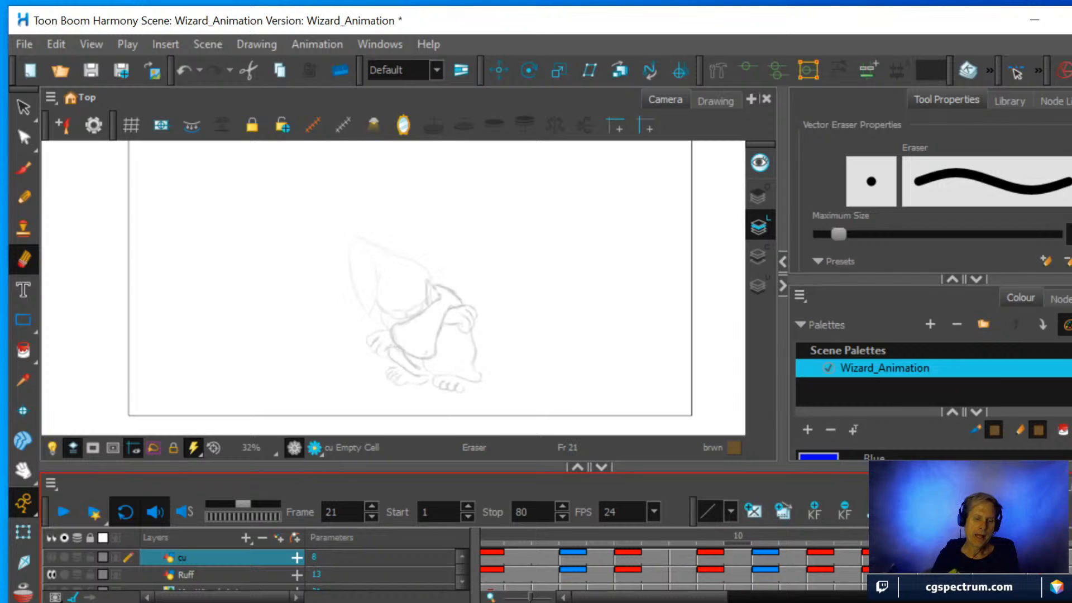
{"action": "left_click_drag", "start_coordinate": [1041, 540], "coordinate": [736, 539]}
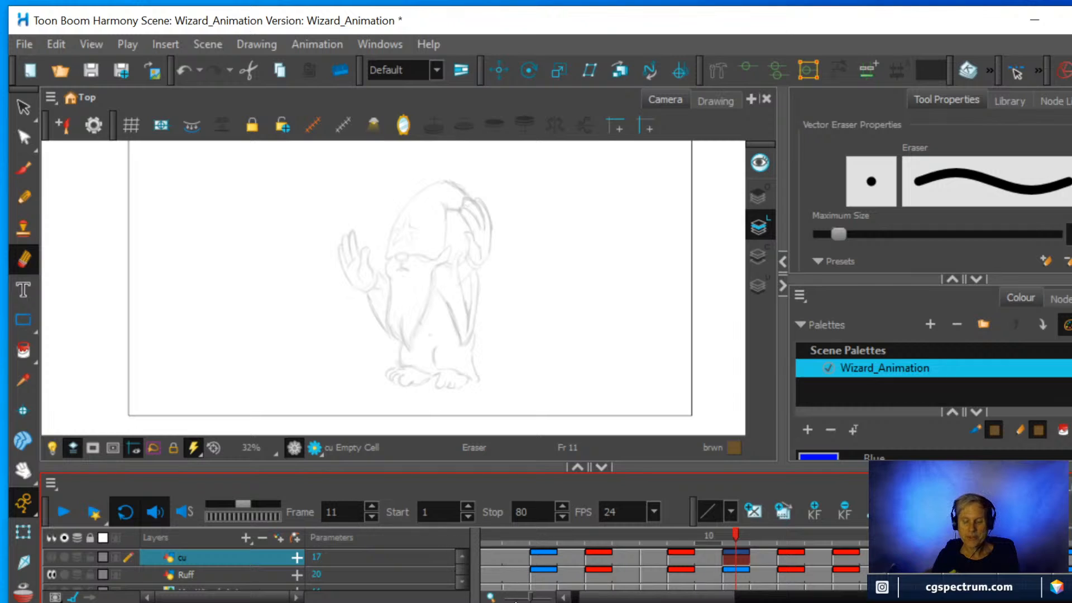
{"action": "left_click_drag", "start_coordinate": [528, 597], "coordinate": [516, 598]}
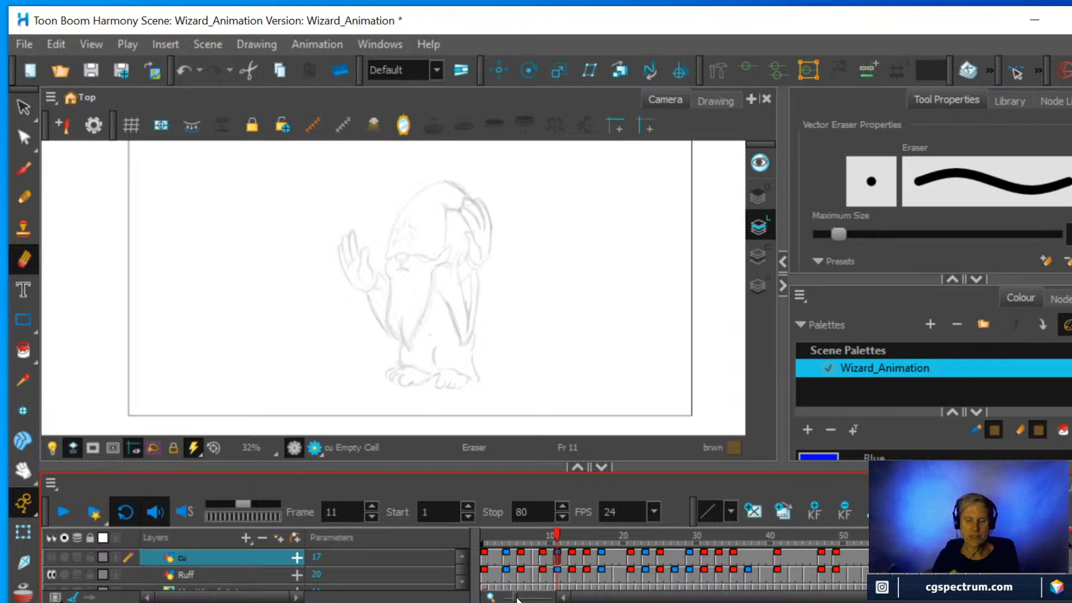
{"action": "mouse_move", "coordinate": [557, 536]}
{"action": "left_mouse_down"}
{"action": "mouse_move", "coordinate": [740, 528]}
{"action": "mouse_move", "coordinate": [1069, 552]}
{"action": "mouse_move", "coordinate": [915, 537]}
{"action": "mouse_move", "coordinate": [481, 540]}
{"action": "mouse_move", "coordinate": [613, 540]}
{"action": "mouse_move", "coordinate": [745, 560]}
{"action": "mouse_move", "coordinate": [990, 558]}
{"action": "mouse_move", "coordinate": [704, 554]}
{"action": "mouse_move", "coordinate": [538, 565]}
{"action": "mouse_move", "coordinate": [909, 558]}
{"action": "left_mouse_up"}
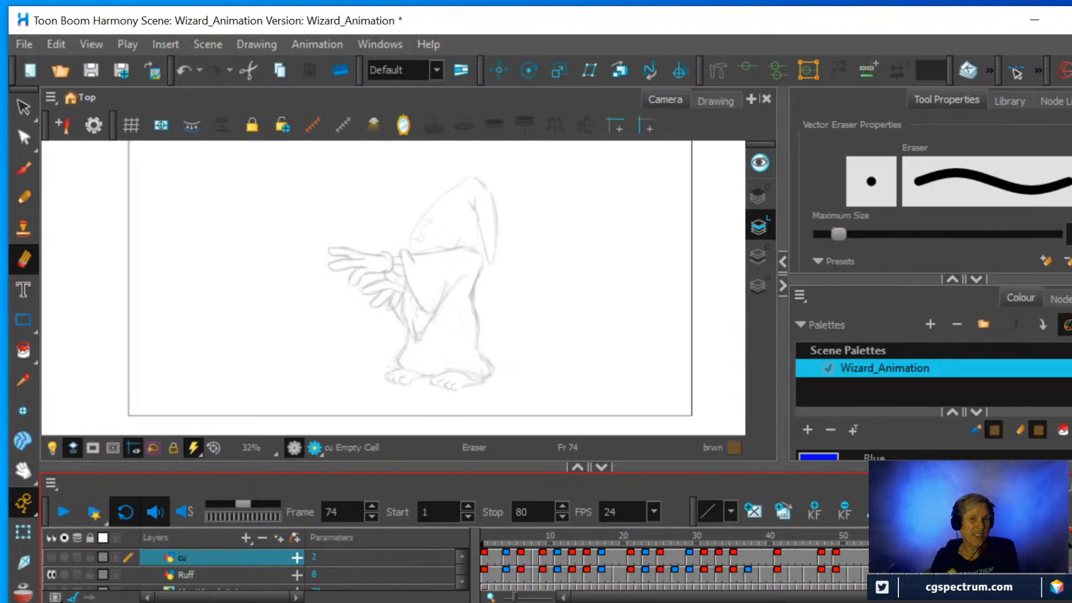
{"action": "left_click_drag", "start_coordinate": [1005, 583], "coordinate": [667, 583]}
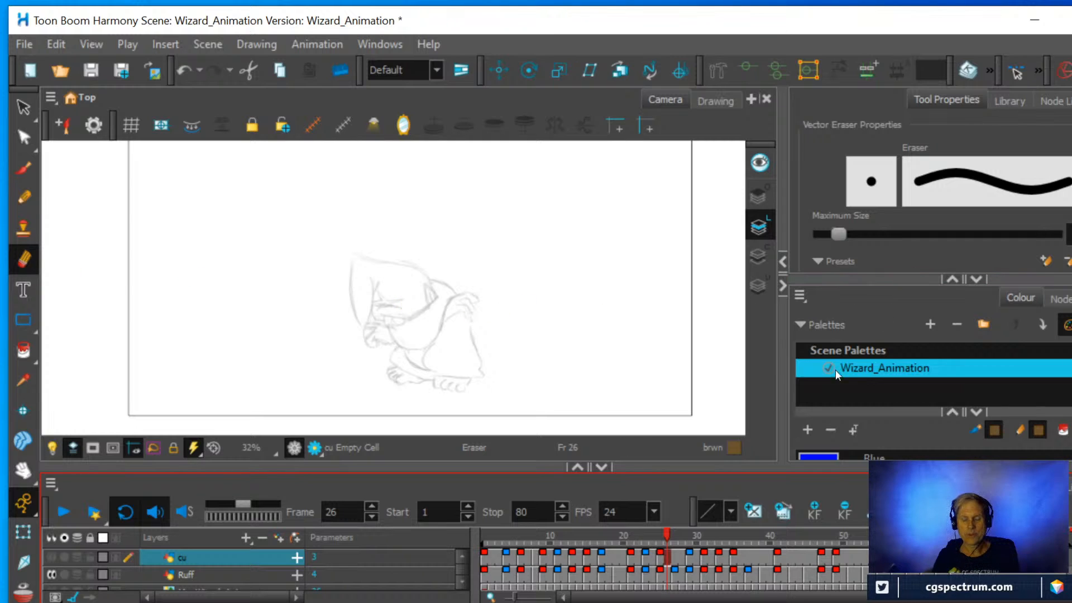
Play the rough animation from the start, stop it, and replay it with the cu clean-up layer made visible.
{"action": "left_click", "coordinate": [491, 534]}
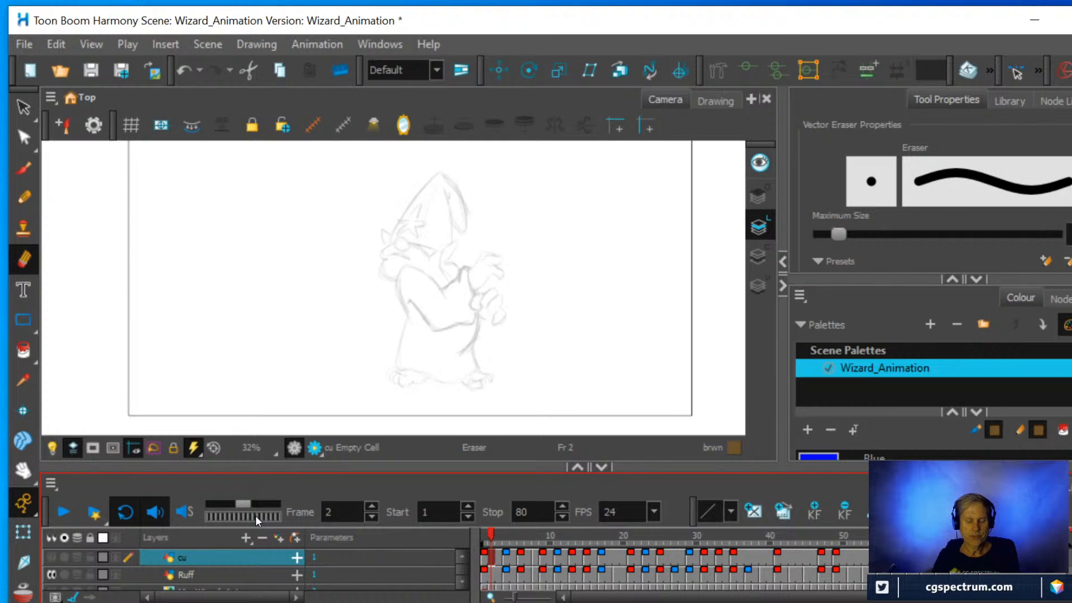
{"action": "left_click", "coordinate": [64, 512]}
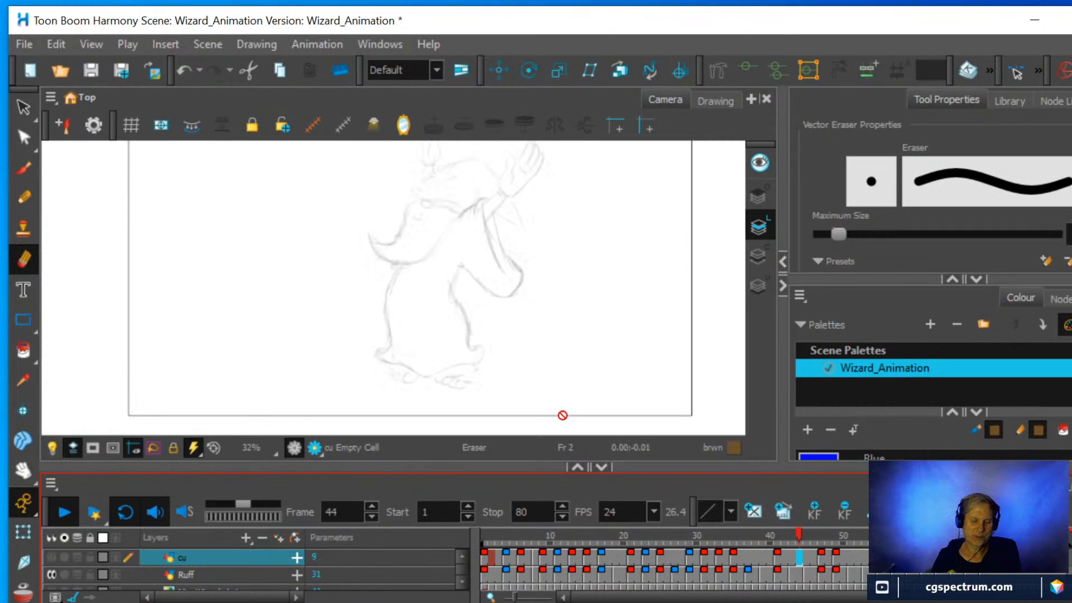
{"action": "left_click", "coordinate": [58, 512]}
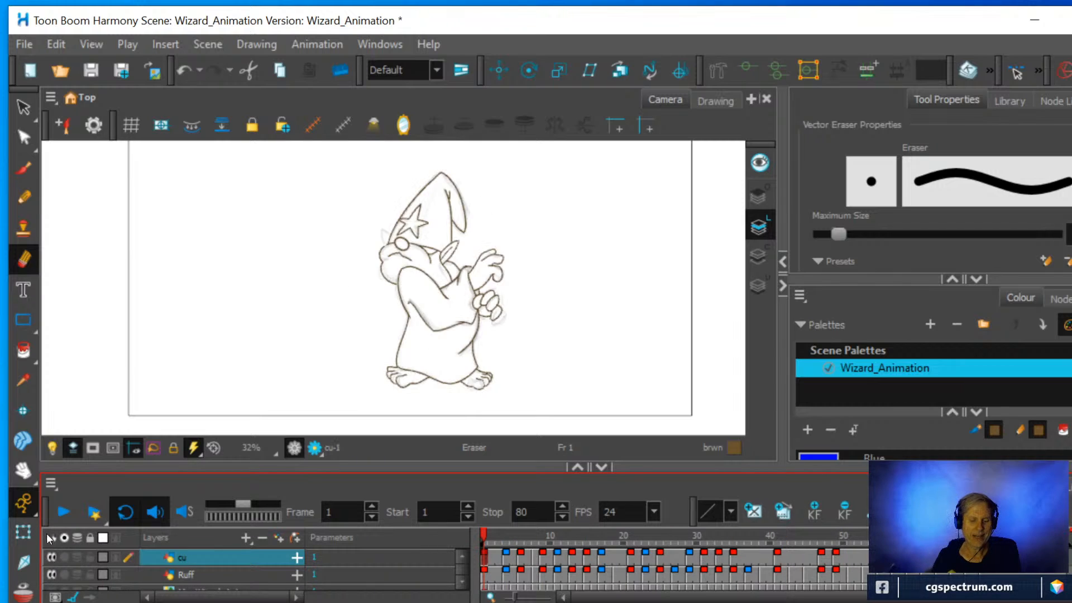
{"action": "left_click", "coordinate": [64, 514]}
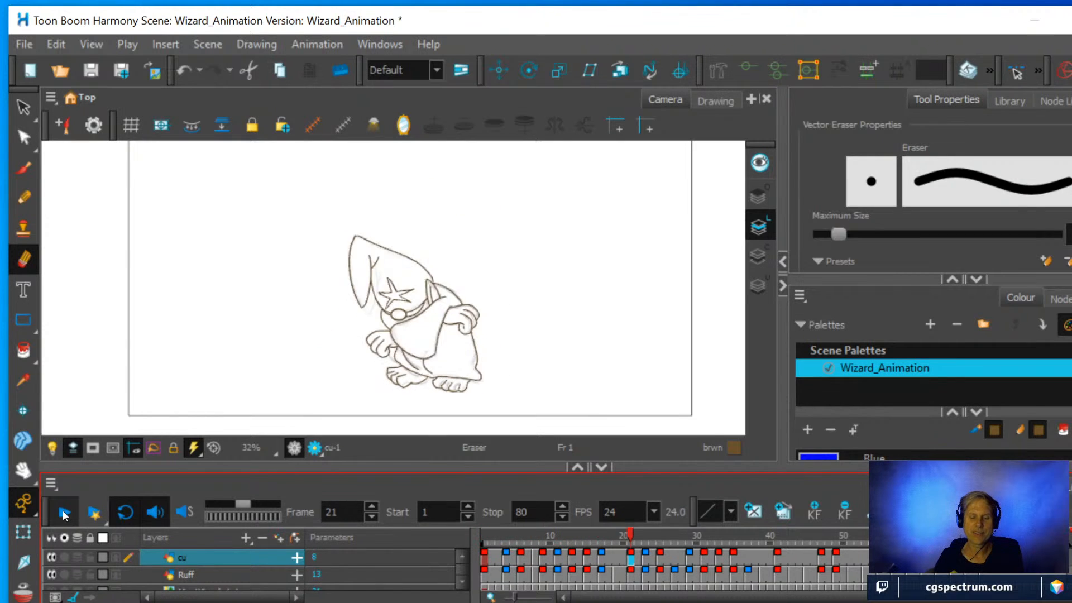
{"action": "left_click", "coordinate": [64, 514]}
Go to frame 8, hide the Ruff layer, and turn on onion skin for the cu layer.
{"action": "mouse_move", "coordinate": [719, 540]}
{"action": "left_mouse_down"}
{"action": "mouse_move", "coordinate": [575, 551]}
{"action": "mouse_move", "coordinate": [726, 540]}
{"action": "mouse_move", "coordinate": [1019, 544]}
{"action": "mouse_move", "coordinate": [591, 583]}
{"action": "mouse_move", "coordinate": [491, 580]}
{"action": "mouse_move", "coordinate": [608, 581]}
{"action": "mouse_move", "coordinate": [537, 578]}
{"action": "left_mouse_up"}
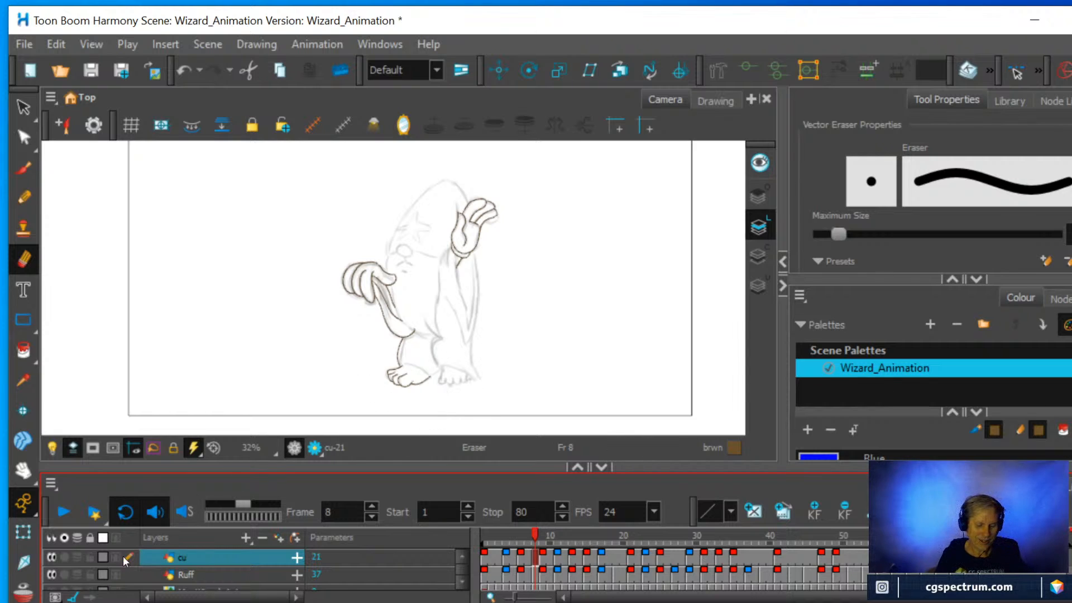
{"action": "left_click", "coordinate": [51, 574]}
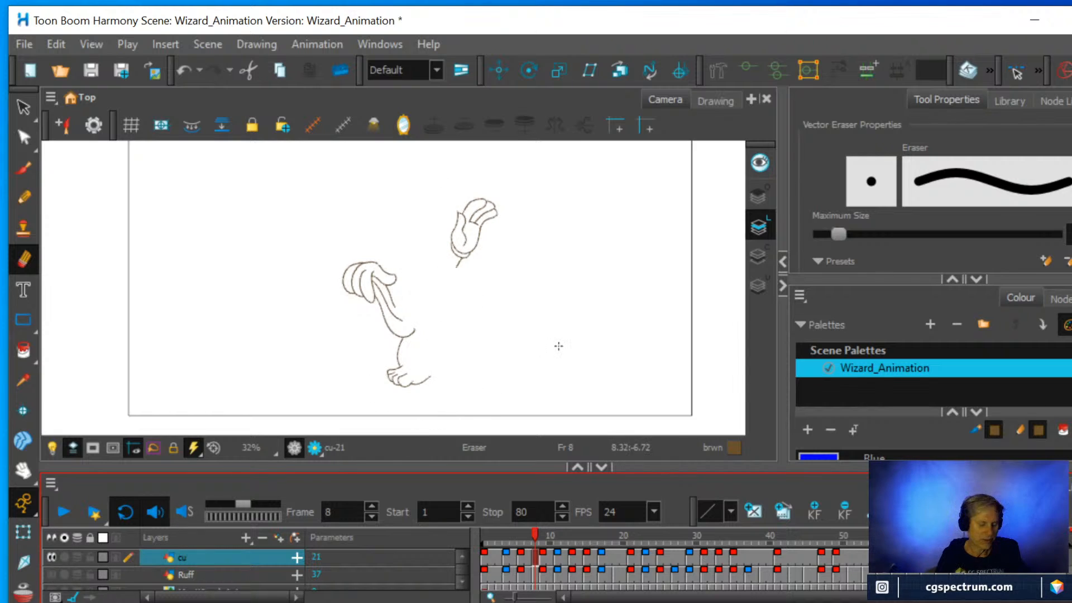
{"action": "key", "text": "alt+o"}
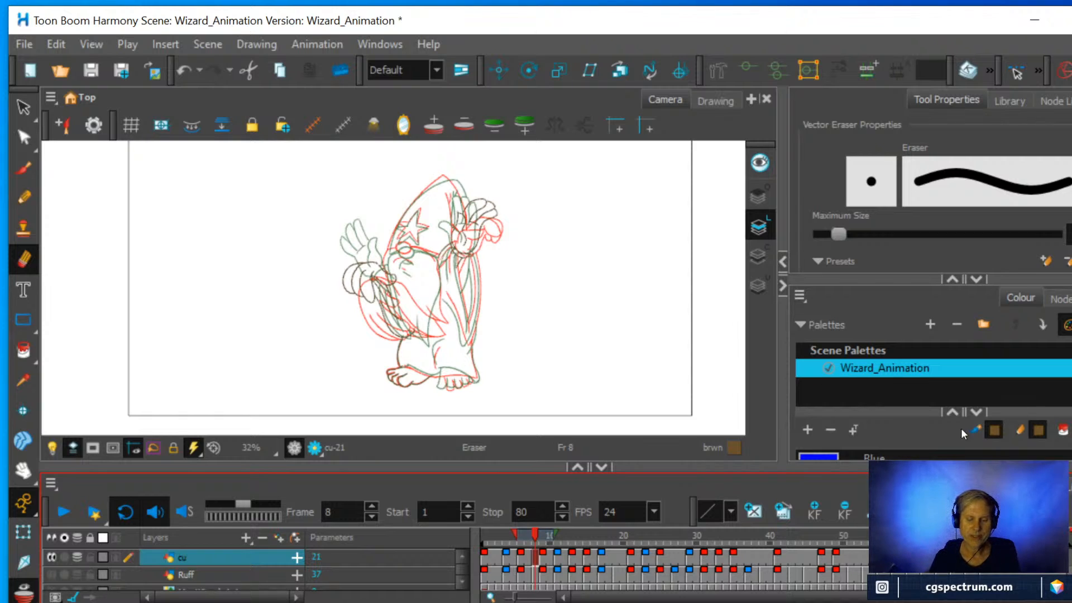
Draw the robe hem above the wizard's left-hand foot with the Pencil, following between the onion-skinned lines.
{"action": "scroll", "coordinate": [487, 312], "scroll_direction": "up", "scroll_amount": 3}
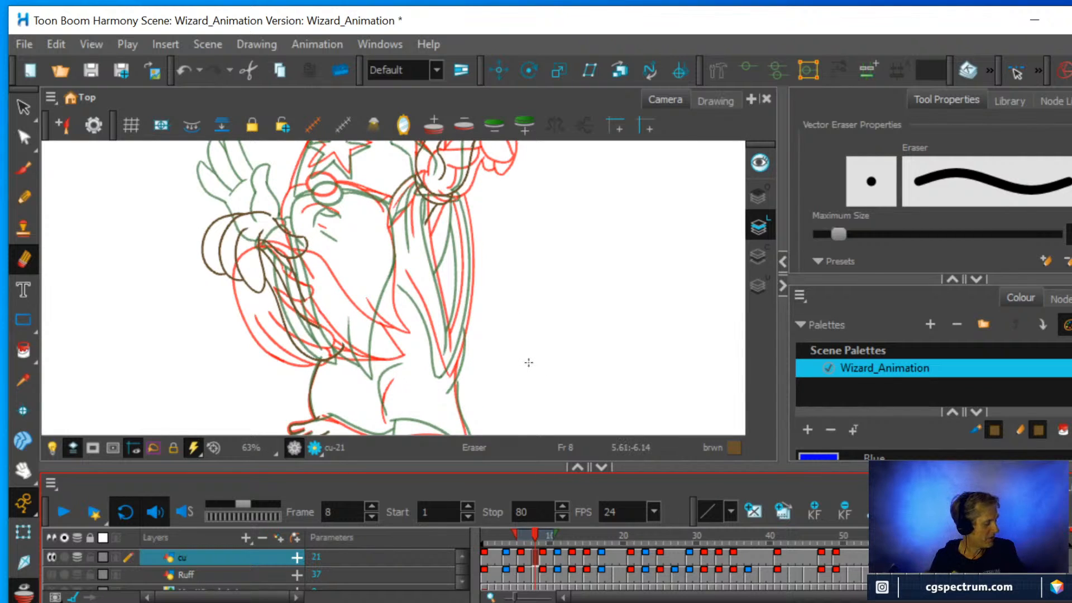
{"action": "scroll", "coordinate": [491, 389], "scroll_direction": "up", "scroll_amount": 1}
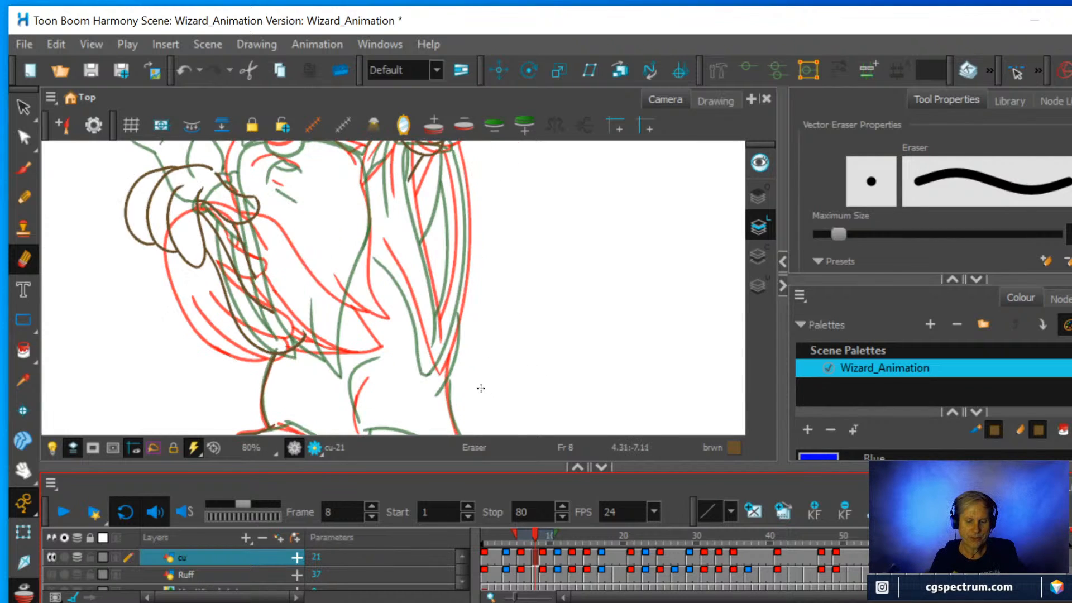
{"action": "left_click", "coordinate": [21, 474]}
{"action": "left_click_drag", "start_coordinate": [510, 387], "coordinate": [578, 280]}
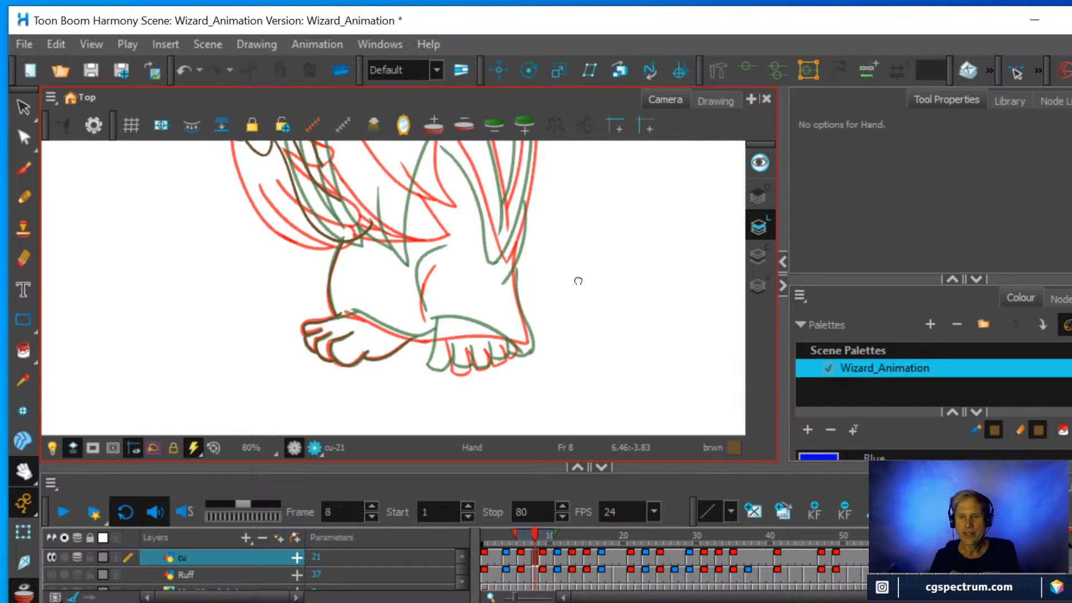
{"action": "scroll", "coordinate": [533, 281], "scroll_direction": "up", "scroll_amount": 2}
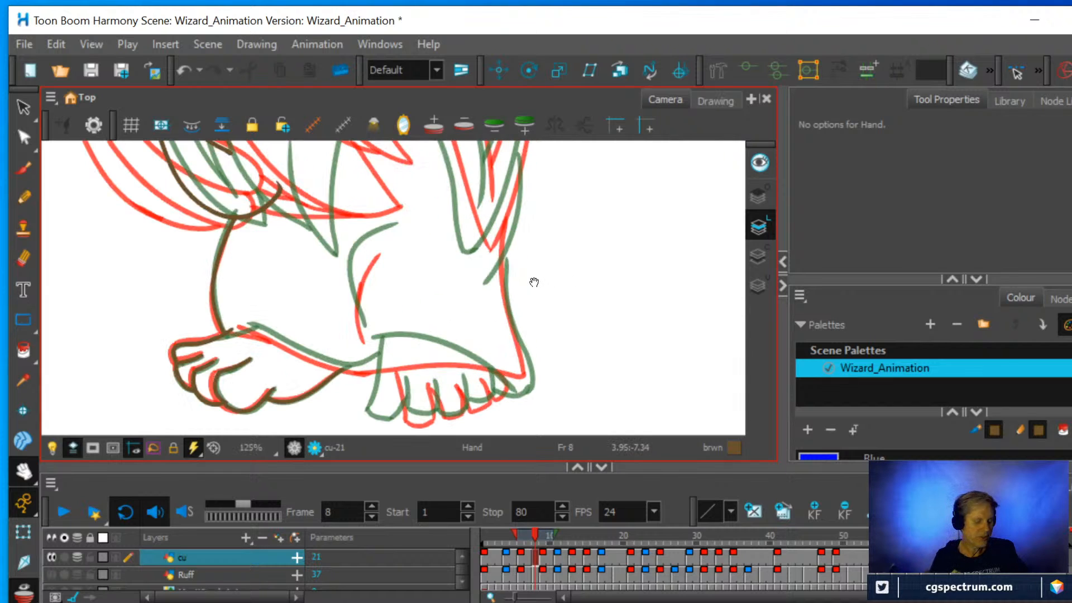
{"action": "left_click_drag", "start_coordinate": [557, 303], "coordinate": [427, 340]}
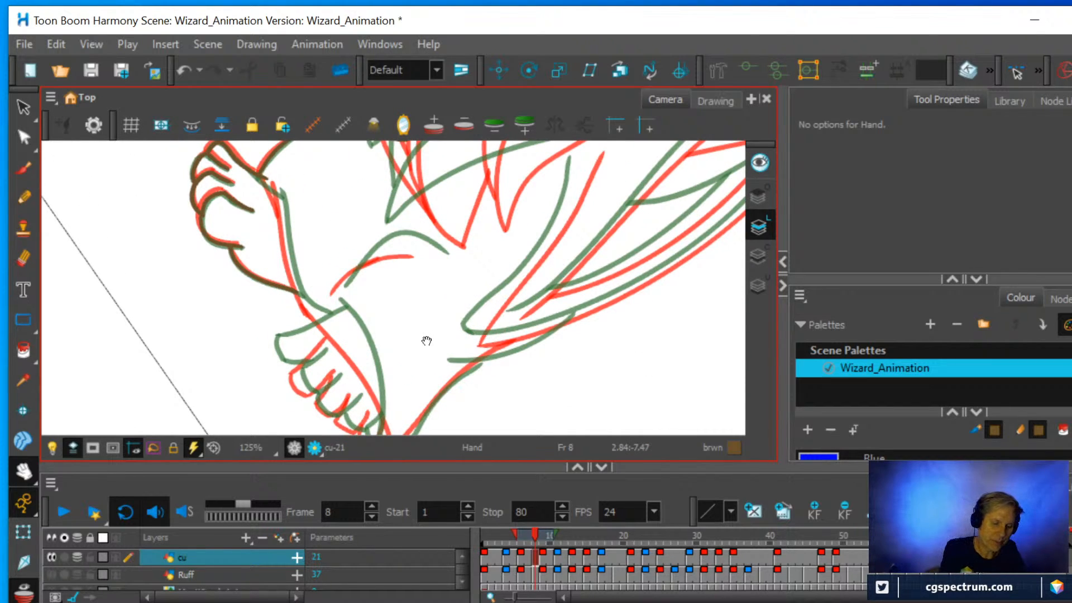
{"action": "left_click", "coordinate": [28, 197]}
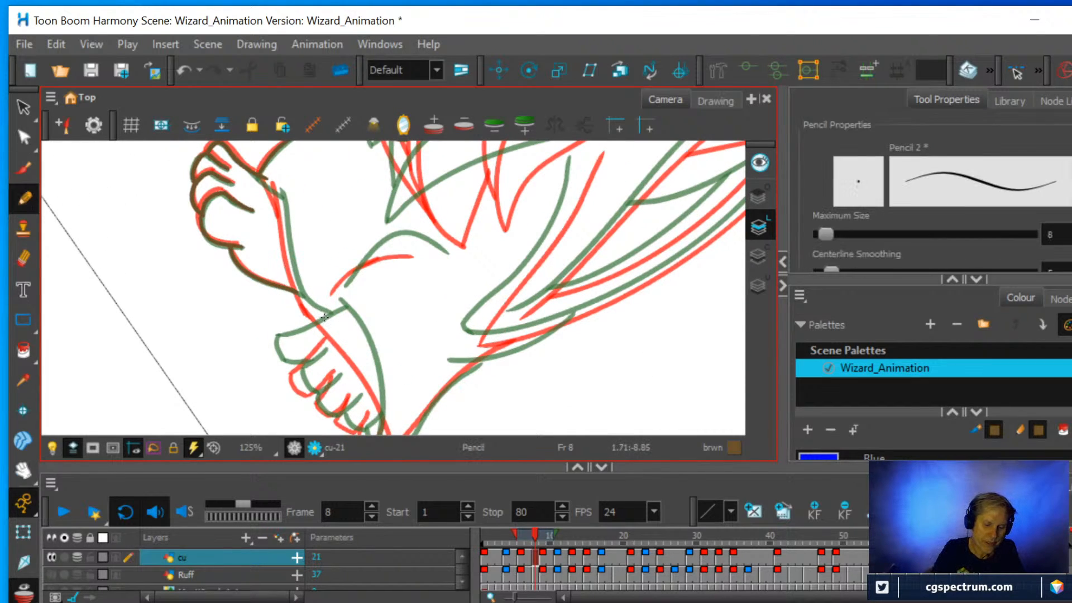
{"action": "mouse_move", "coordinate": [324, 317]}
{"action": "left_mouse_down"}
{"action": "mouse_move", "coordinate": [300, 299]}
{"action": "mouse_move", "coordinate": [266, 180]}
{"action": "left_mouse_up"}
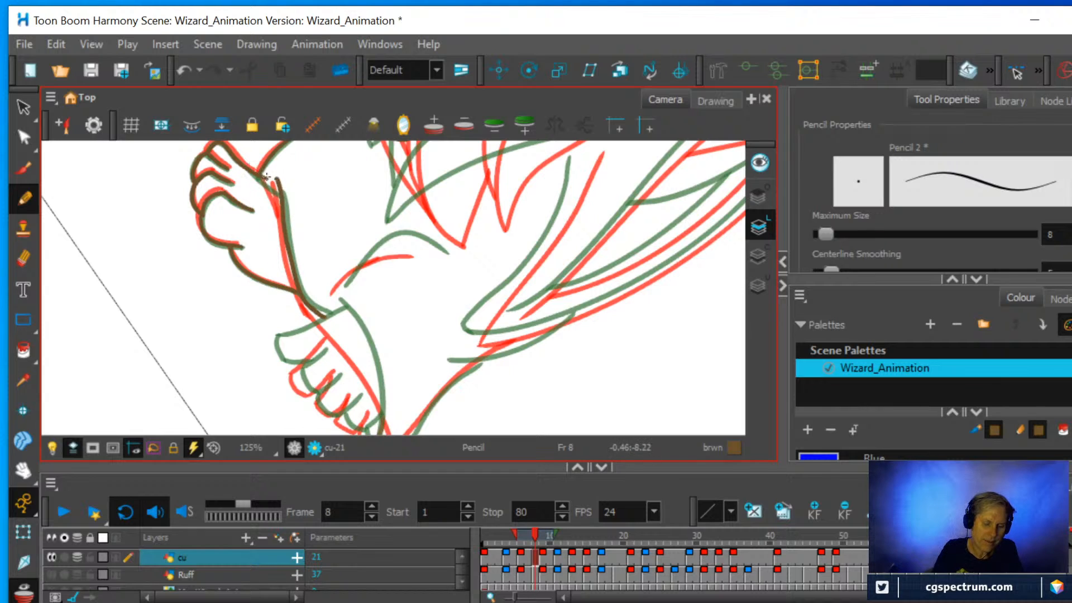
Connect the hem line to the top of the left-hand foot with a short pencil stroke, undoing and redrawing it once.
{"action": "key", "text": "alt+e"}
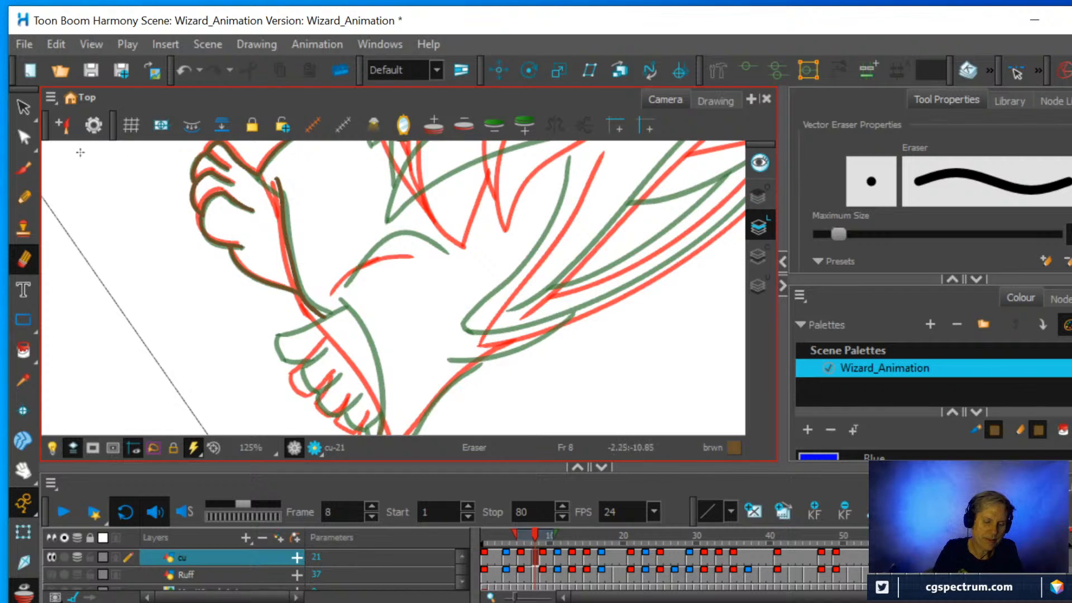
{"action": "left_click", "coordinate": [23, 197]}
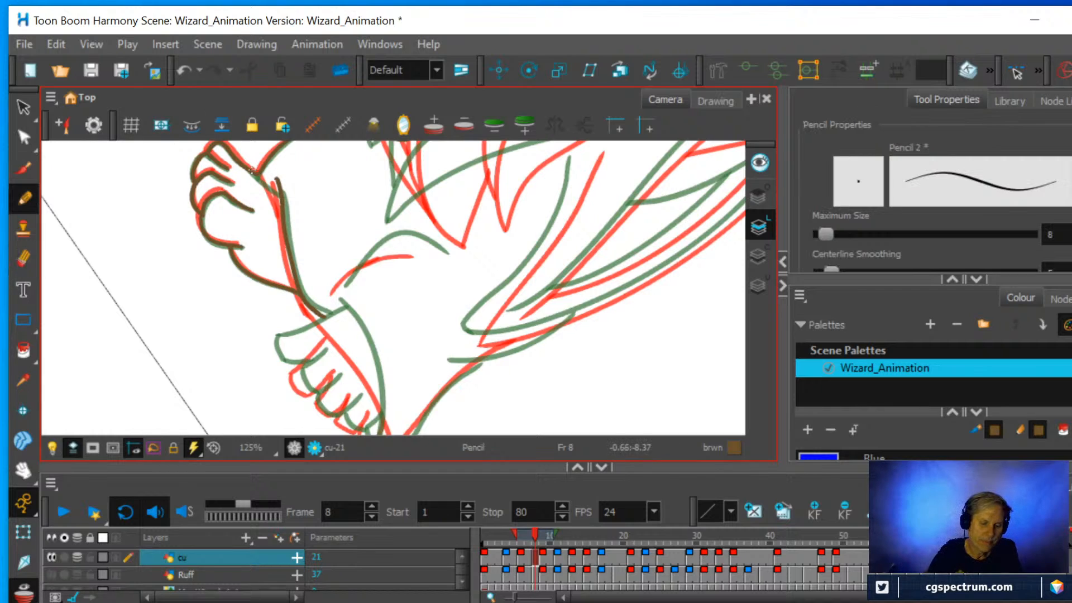
{"action": "left_click_drag", "start_coordinate": [260, 175], "coordinate": [277, 182]}
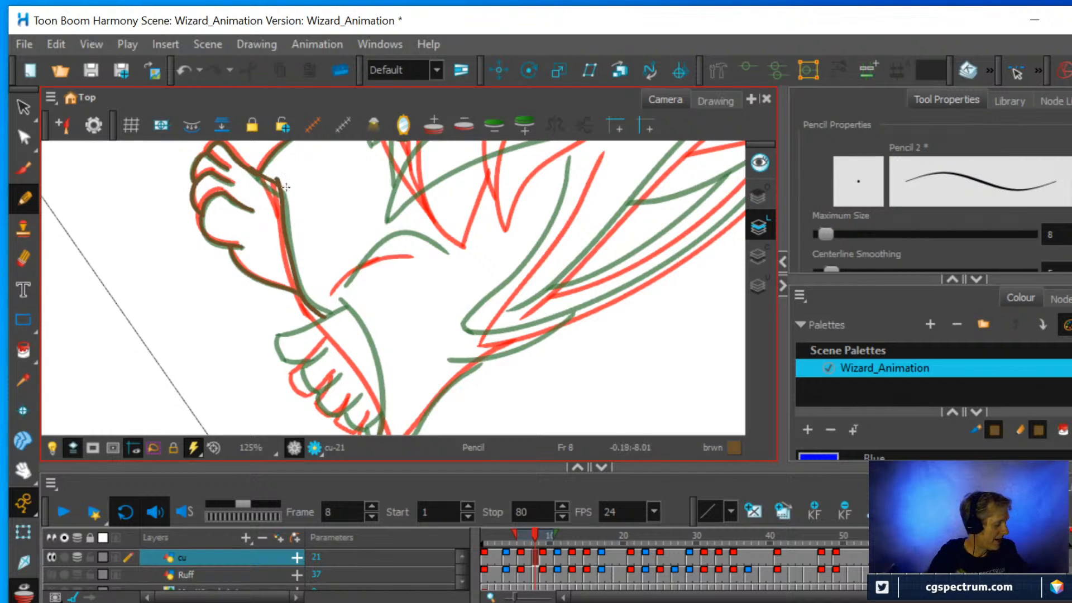
{"action": "key", "text": "ctrl+z"}
{"action": "mouse_move", "coordinate": [271, 180]}
{"action": "left_mouse_down"}
{"action": "mouse_move", "coordinate": [278, 186]}
{"action": "mouse_move", "coordinate": [266, 182]}
{"action": "left_mouse_up"}
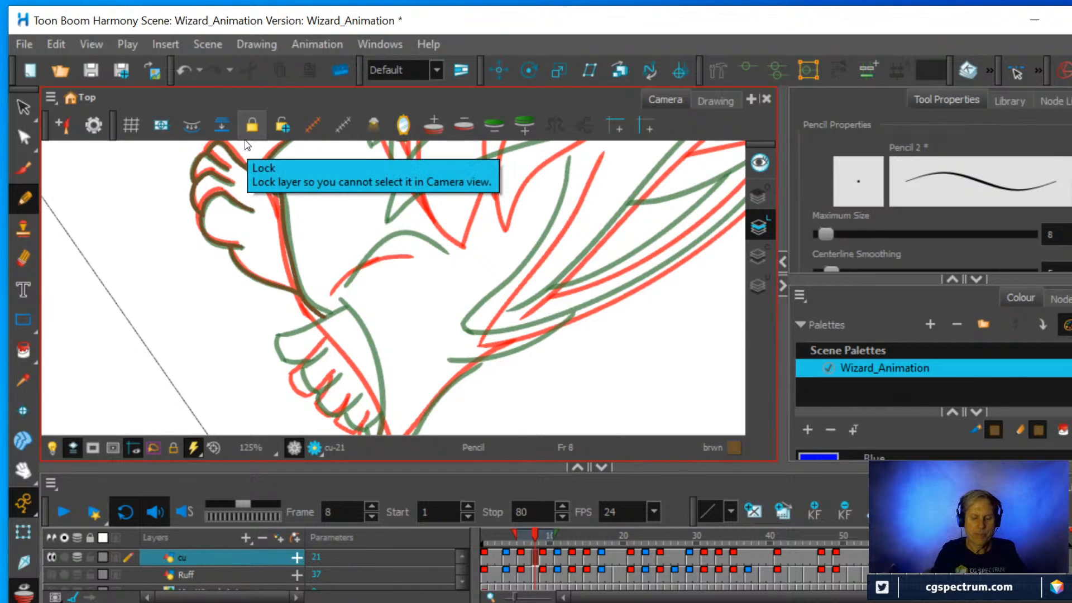
Continue the robe hem in a curve over the wizard's right-hand foot, between the onion-skinned hem lines.
{"action": "key", "text": "space"}
{"action": "left_click_drag", "start_coordinate": [458, 335], "coordinate": [452, 281]}
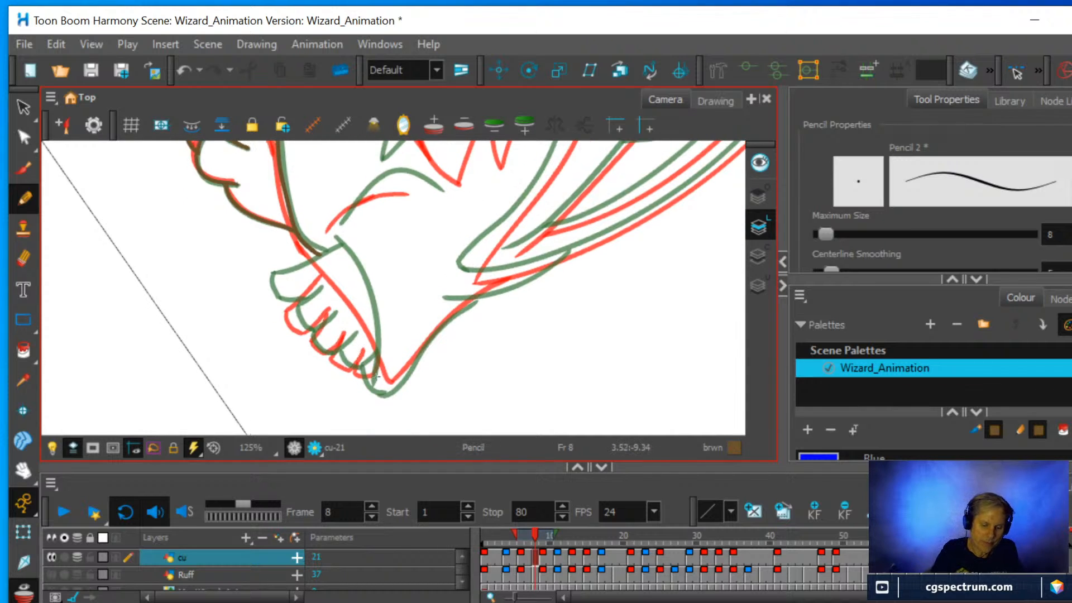
{"action": "mouse_move", "coordinate": [379, 382]}
{"action": "left_mouse_down"}
{"action": "mouse_move", "coordinate": [367, 317]}
{"action": "mouse_move", "coordinate": [319, 244]}
{"action": "left_mouse_up"}
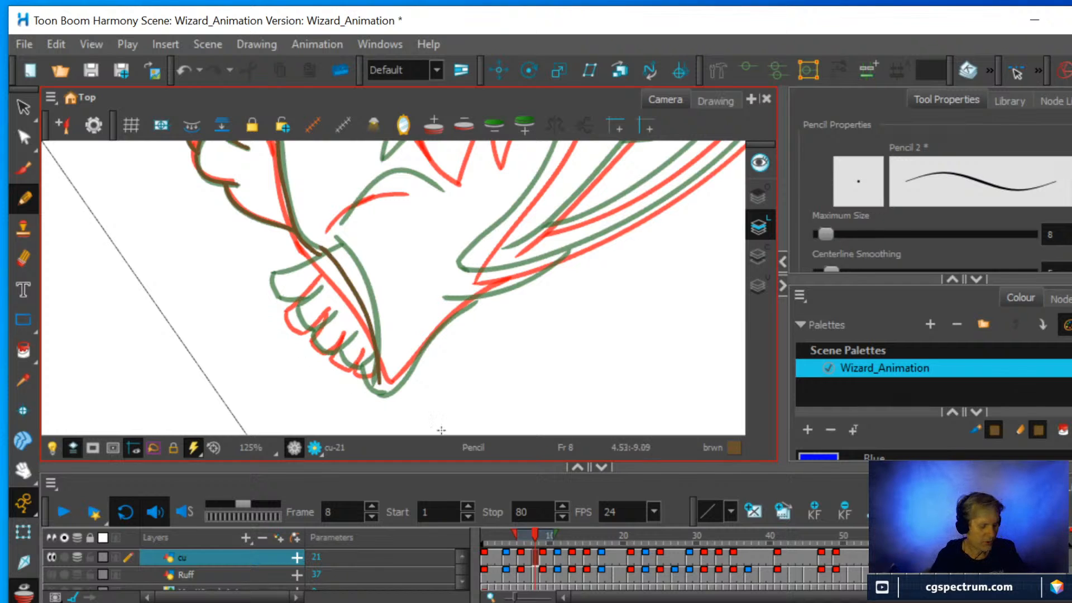
Draw the side of the right-hand foot and its row of toes below the hem, with the canvas turned upright.
{"action": "mouse_move", "coordinate": [551, 354]}
{"action": "left_mouse_down"}
{"action": "mouse_move", "coordinate": [579, 283]}
{"action": "mouse_move", "coordinate": [581, 153]}
{"action": "left_mouse_up"}
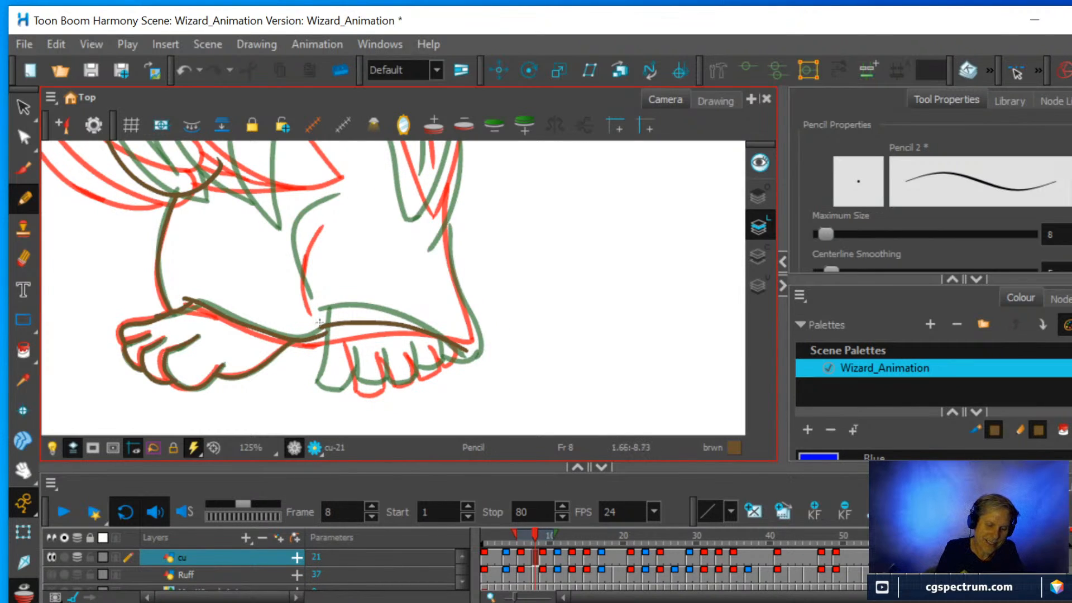
{"action": "left_click_drag", "start_coordinate": [334, 384], "coordinate": [336, 322]}
{"action": "mouse_move", "coordinate": [334, 381]}
{"action": "left_mouse_down"}
{"action": "mouse_move", "coordinate": [364, 386]}
{"action": "mouse_move", "coordinate": [363, 353]}
{"action": "mouse_move", "coordinate": [376, 386]}
{"action": "mouse_move", "coordinate": [388, 385]}
{"action": "mouse_move", "coordinate": [404, 362]}
{"action": "mouse_move", "coordinate": [395, 372]}
{"action": "mouse_move", "coordinate": [391, 348]}
{"action": "mouse_move", "coordinate": [442, 338]}
{"action": "mouse_move", "coordinate": [449, 361]}
{"action": "mouse_move", "coordinate": [421, 350]}
{"action": "left_mouse_up"}
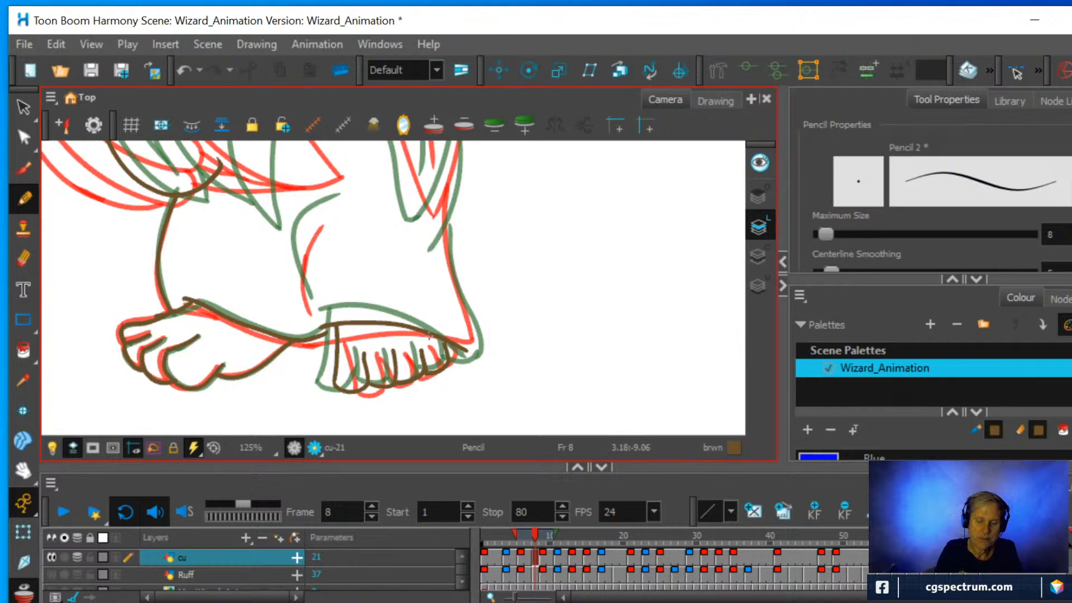
Draw the curved robe fold between the feet and the robe's right-hand edge up from the hem.
{"action": "mouse_move", "coordinate": [313, 313]}
{"action": "left_mouse_down"}
{"action": "mouse_move", "coordinate": [298, 239]}
{"action": "mouse_move", "coordinate": [350, 200]}
{"action": "left_mouse_up"}
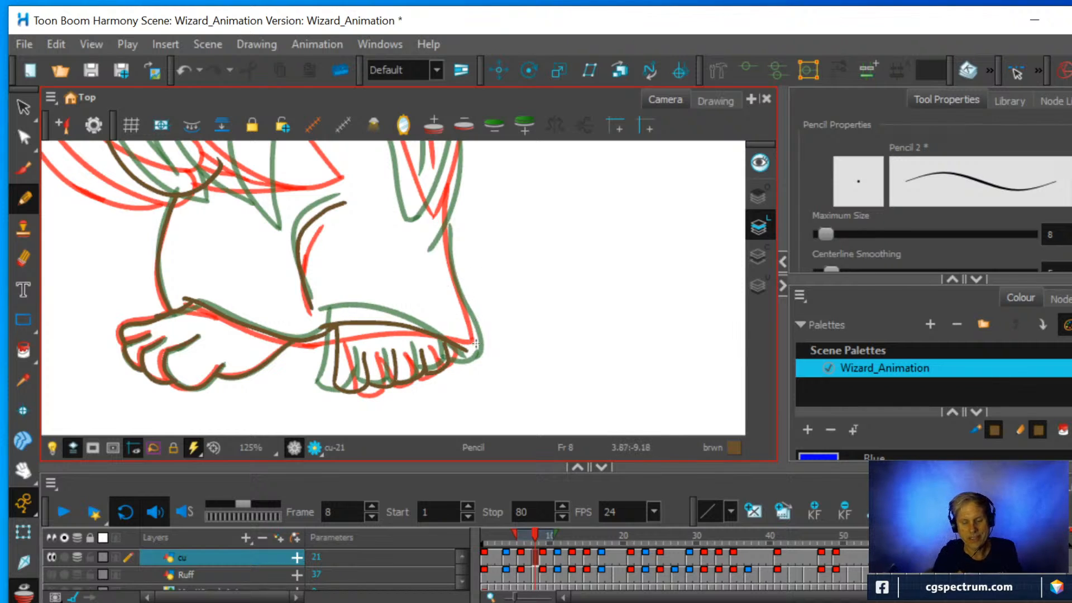
{"action": "mouse_move", "coordinate": [474, 347]}
{"action": "left_mouse_down"}
{"action": "mouse_move", "coordinate": [453, 272]}
{"action": "mouse_move", "coordinate": [450, 185]}
{"action": "left_mouse_up"}
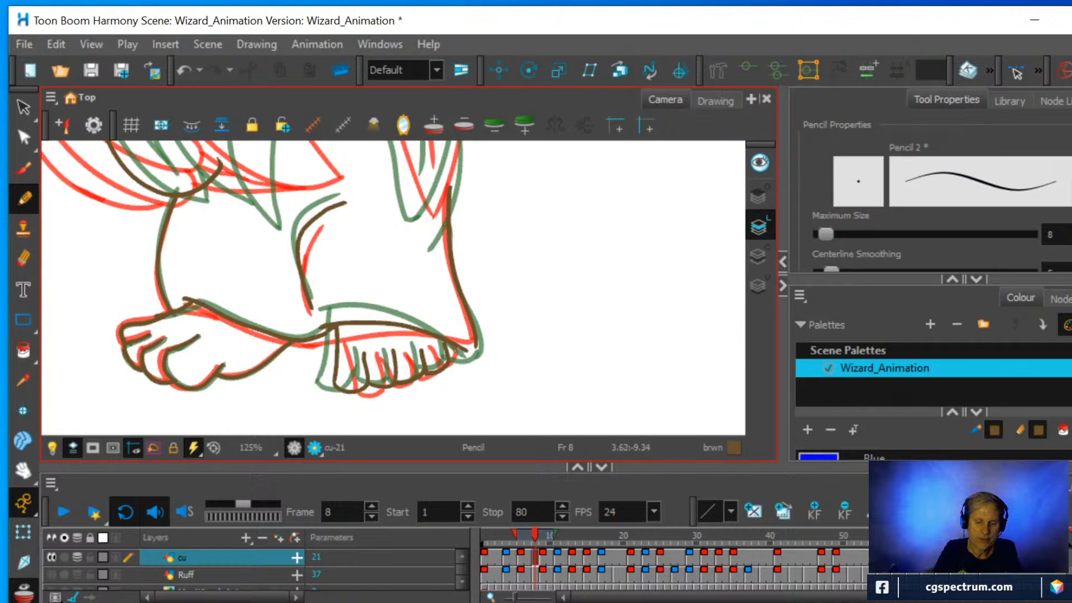
Close the heel of the right-hand foot, and rework the top of the line above it with the Eraser and two overlapping pencil strokes.
{"action": "mouse_move", "coordinate": [450, 352]}
{"action": "left_mouse_down"}
{"action": "mouse_move", "coordinate": [479, 350]}
{"action": "mouse_move", "coordinate": [477, 330]}
{"action": "left_mouse_up"}
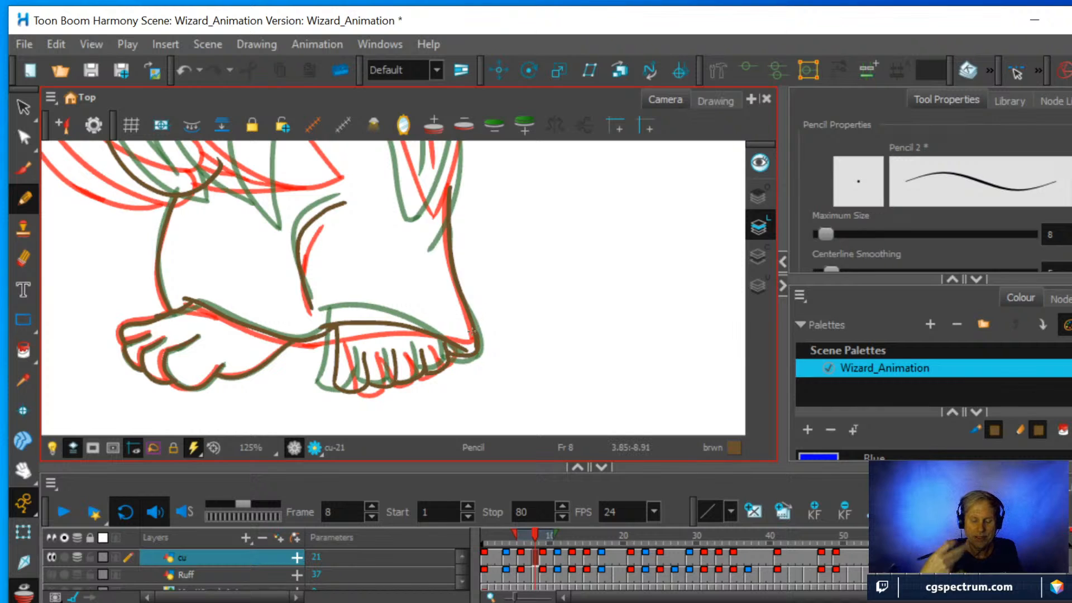
{"action": "left_click_drag", "start_coordinate": [517, 287], "coordinate": [517, 370]}
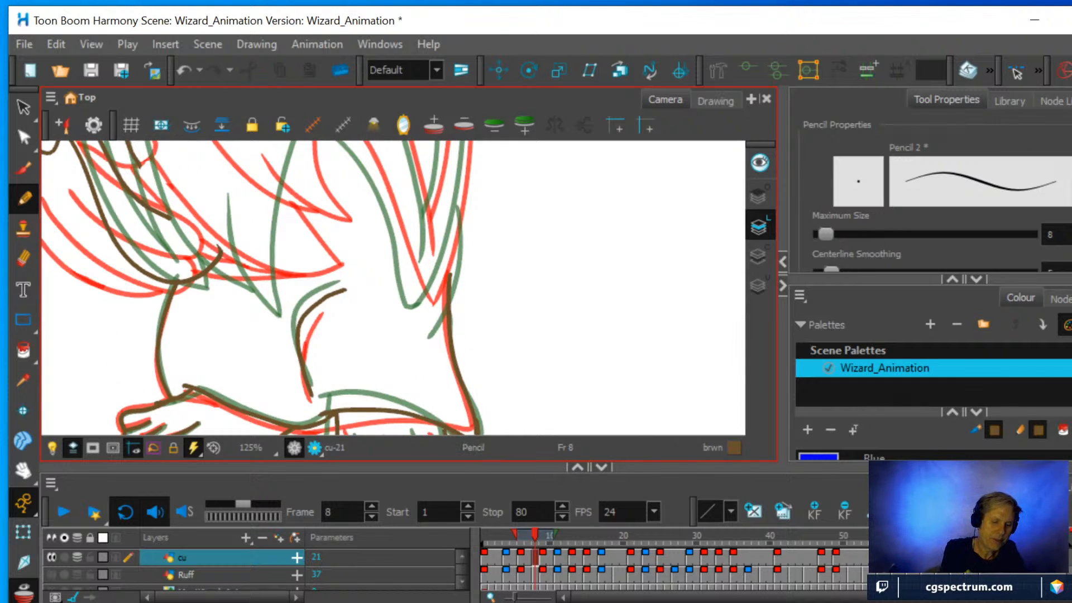
{"action": "left_click", "coordinate": [20, 257]}
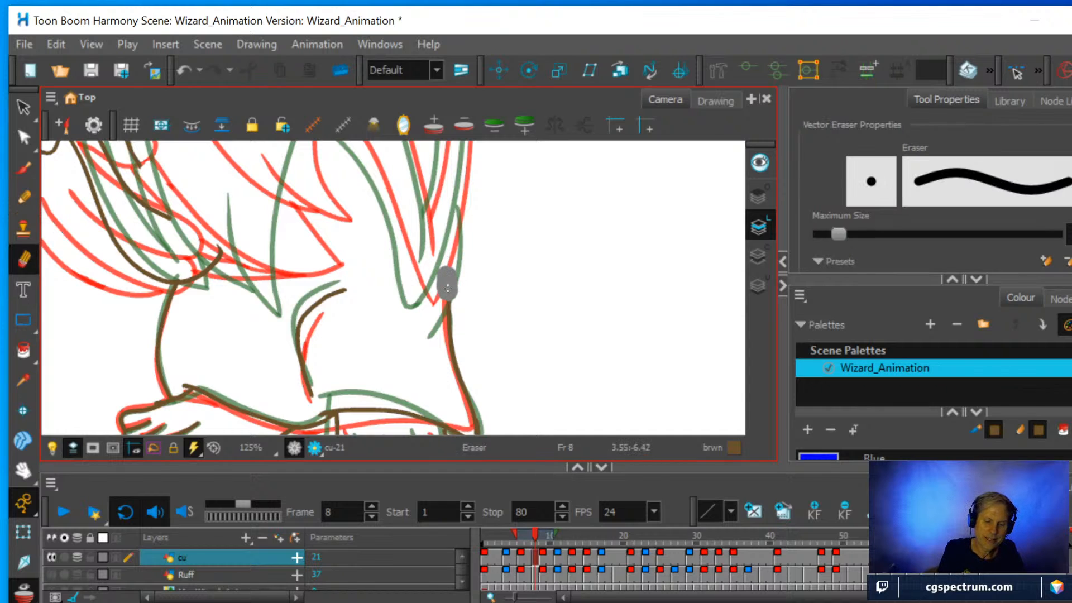
{"action": "left_click", "coordinate": [23, 197]}
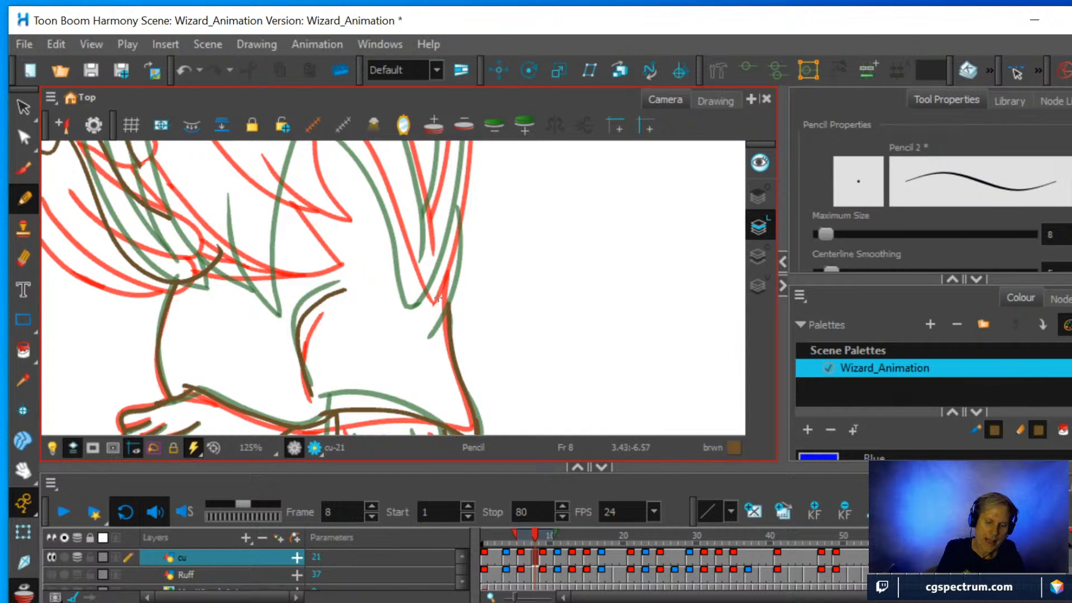
{"action": "left_click_drag", "start_coordinate": [433, 304], "coordinate": [460, 195]}
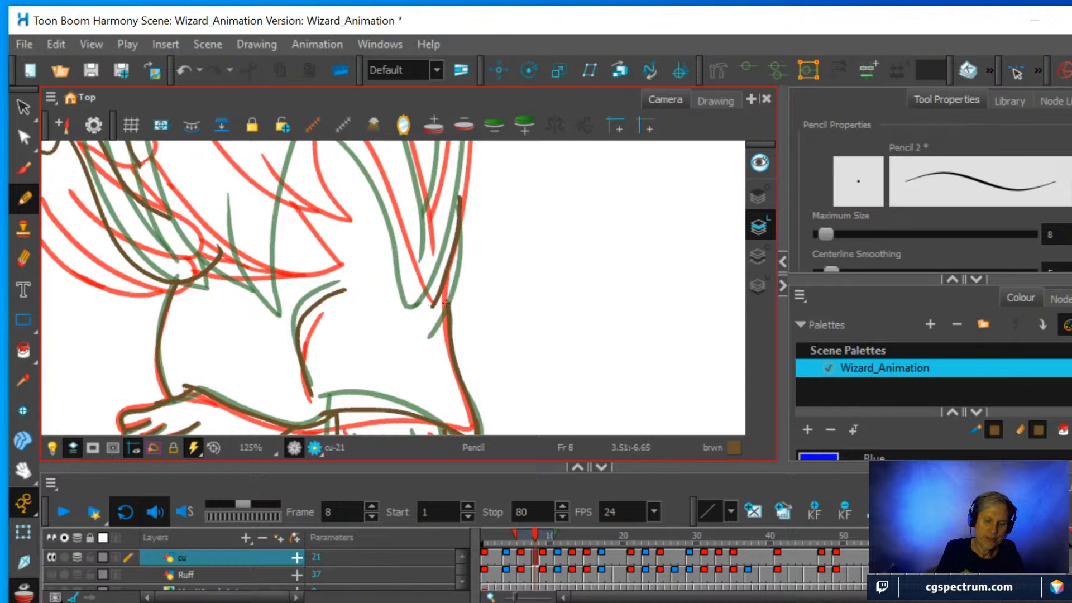
{"action": "left_click_drag", "start_coordinate": [448, 316], "coordinate": [450, 271]}
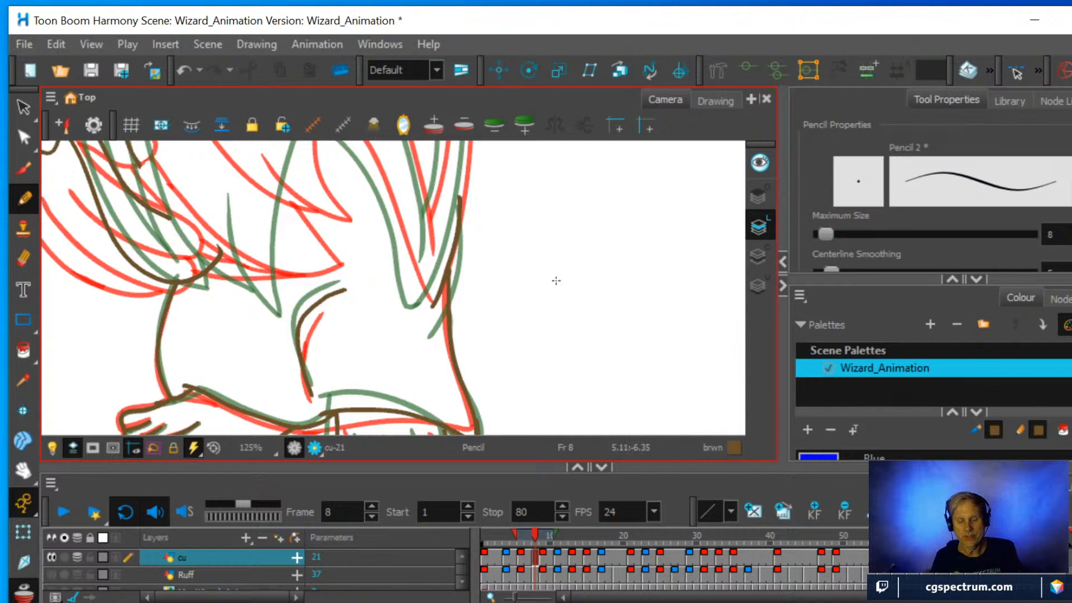
Flip the canvas upside down around the wizard's hanging sleeve and set the Pencil's centerline smoothing to 20.5.
{"action": "scroll", "coordinate": [566, 258], "scroll_direction": "down", "scroll_amount": 2}
{"action": "key", "text": "space"}
{"action": "left_click_drag", "start_coordinate": [555, 208], "coordinate": [601, 362]}
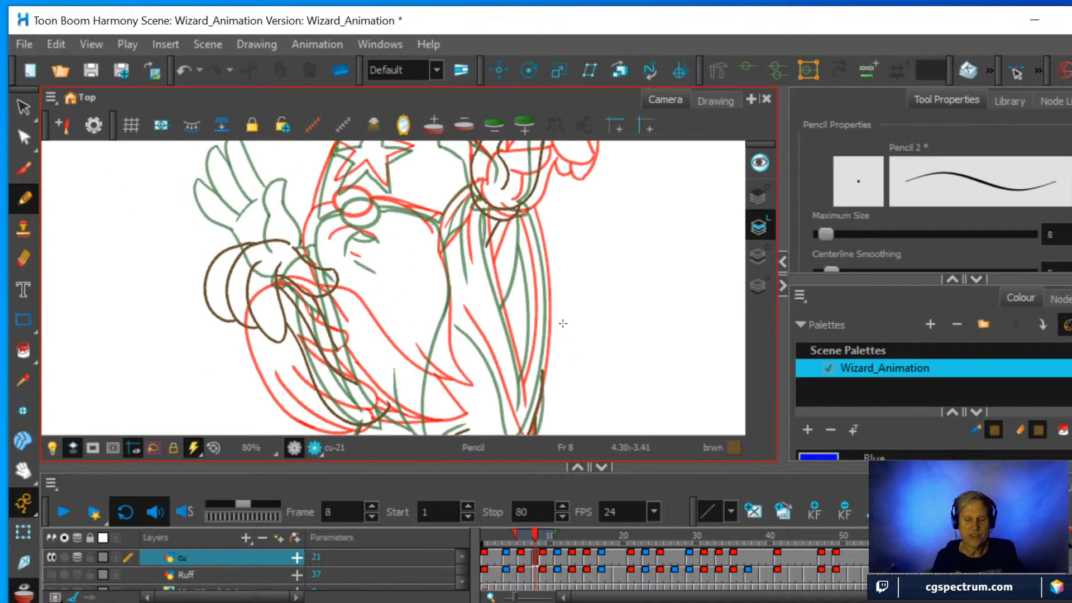
{"action": "left_click_drag", "start_coordinate": [561, 317], "coordinate": [516, 286]}
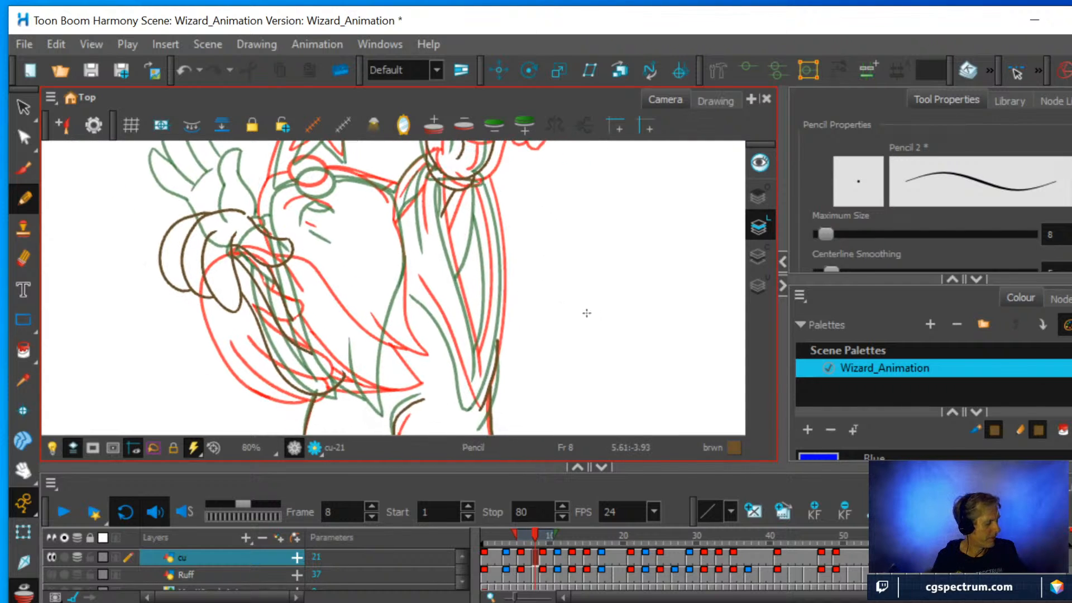
{"action": "mouse_move", "coordinate": [606, 311]}
{"action": "left_mouse_down", "text": "ctrl+alt"}
{"action": "mouse_move", "coordinate": [601, 290]}
{"action": "mouse_move", "coordinate": [426, 249]}
{"action": "mouse_move", "coordinate": [359, 284]}
{"action": "left_mouse_up", "text": "ctrl+alt"}
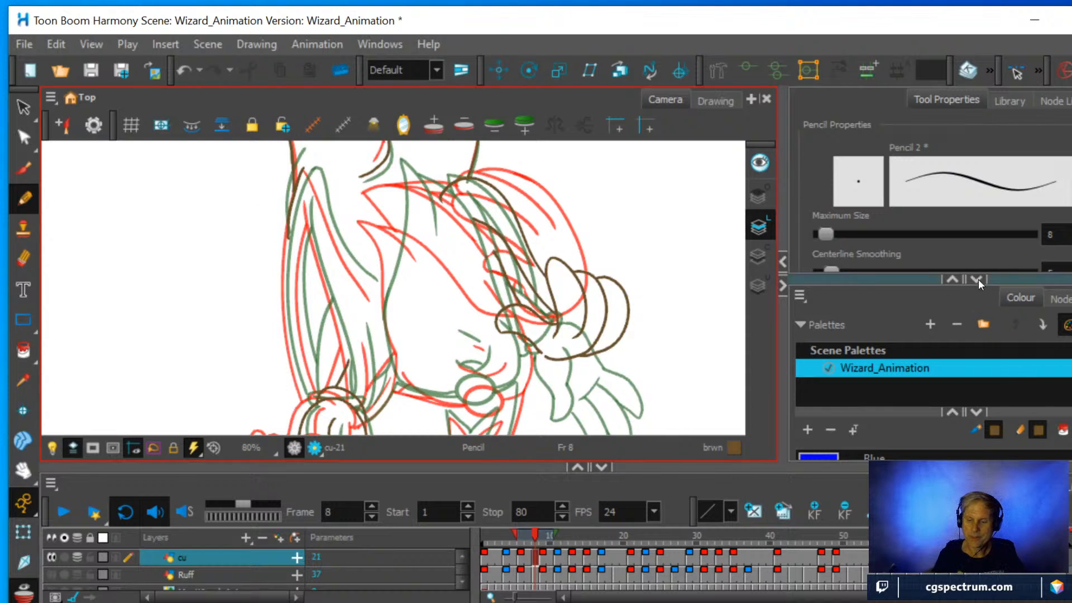
{"action": "left_click_drag", "start_coordinate": [1010, 277], "coordinate": [1014, 335]}
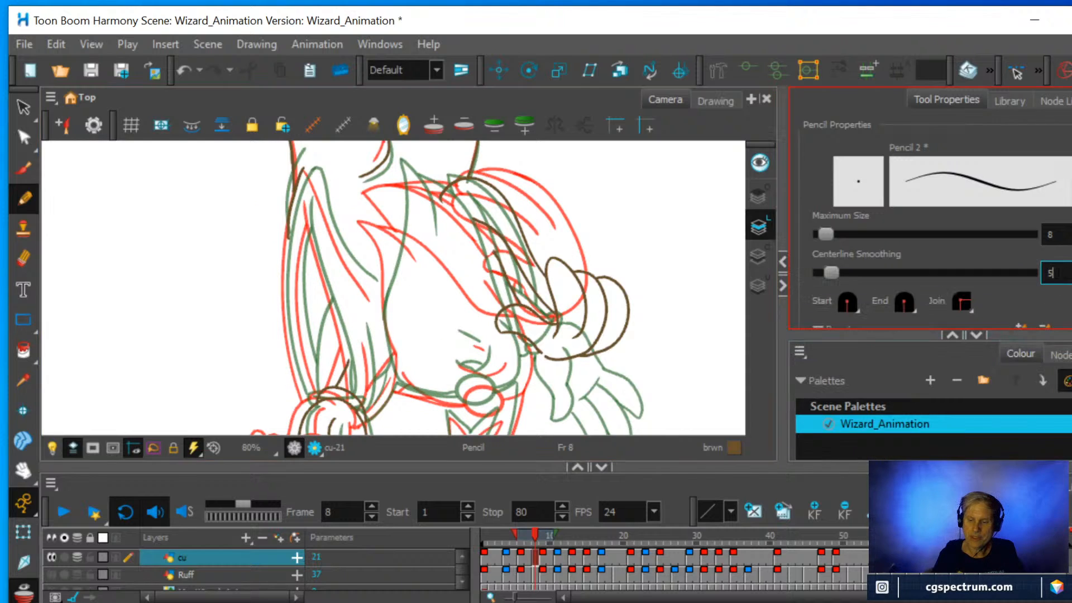
{"action": "left_click_drag", "start_coordinate": [827, 272], "coordinate": [859, 269]}
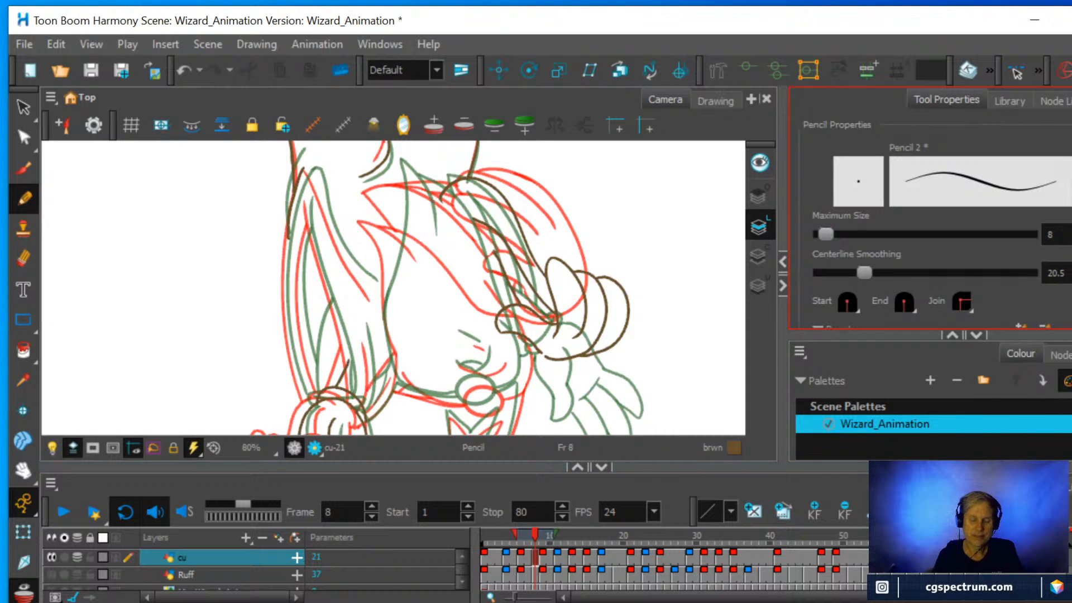
Draw the long outer edge of the hanging sleeve cloth and two long inner folds, running from the cuff between the onion-skinned lines.
{"action": "scroll", "coordinate": [513, 308], "scroll_direction": "up", "scroll_amount": 1}
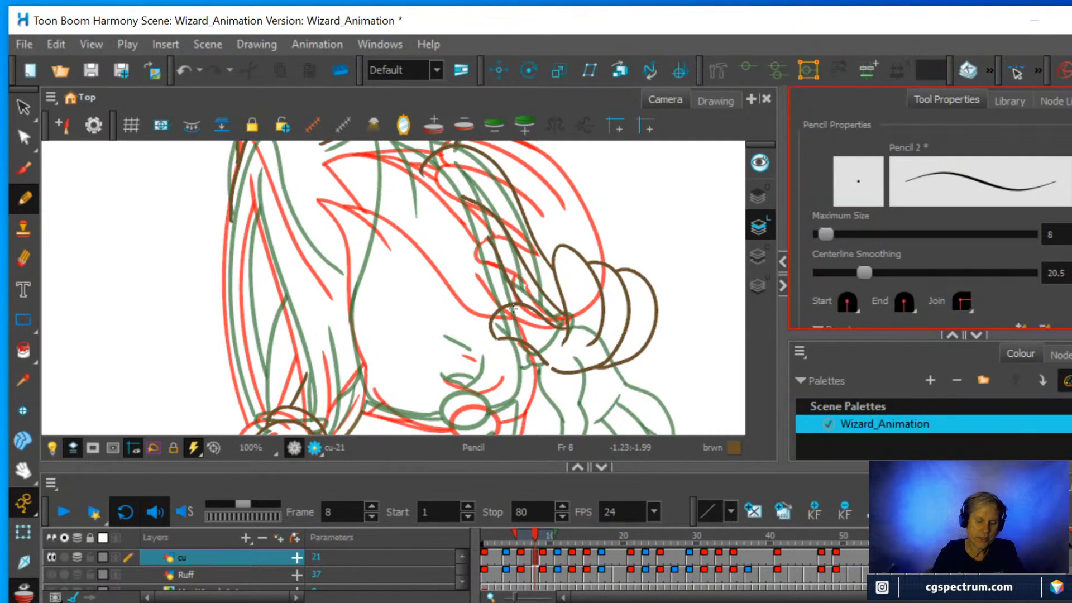
{"action": "left_click", "coordinate": [255, 430]}
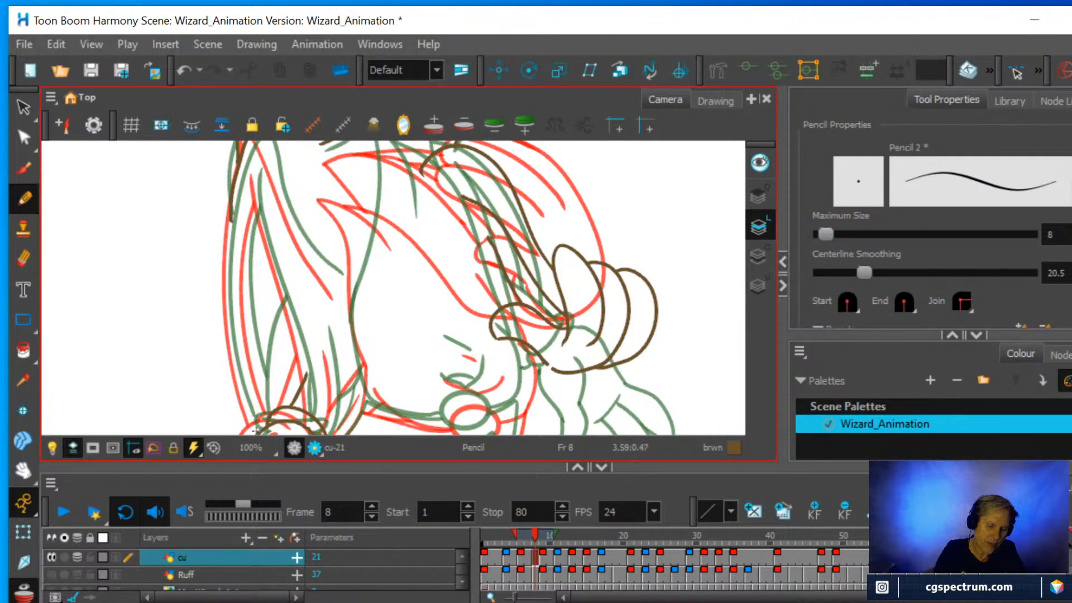
{"action": "mouse_move", "coordinate": [241, 395]}
{"action": "left_mouse_down"}
{"action": "mouse_move", "coordinate": [227, 258]}
{"action": "mouse_move", "coordinate": [249, 144]}
{"action": "left_mouse_up"}
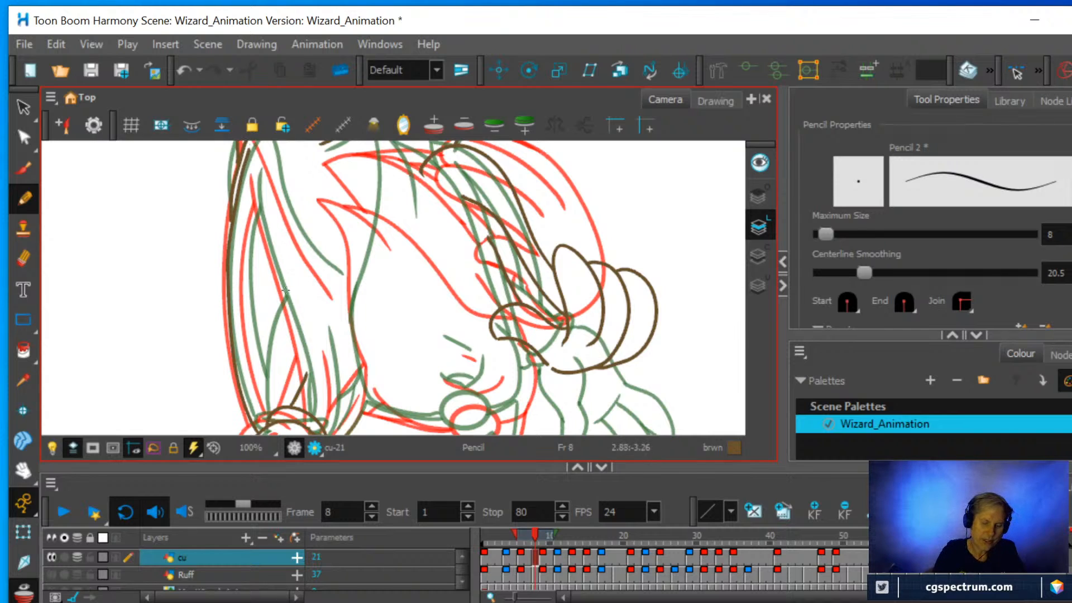
{"action": "left_click_drag", "start_coordinate": [308, 396], "coordinate": [255, 159]}
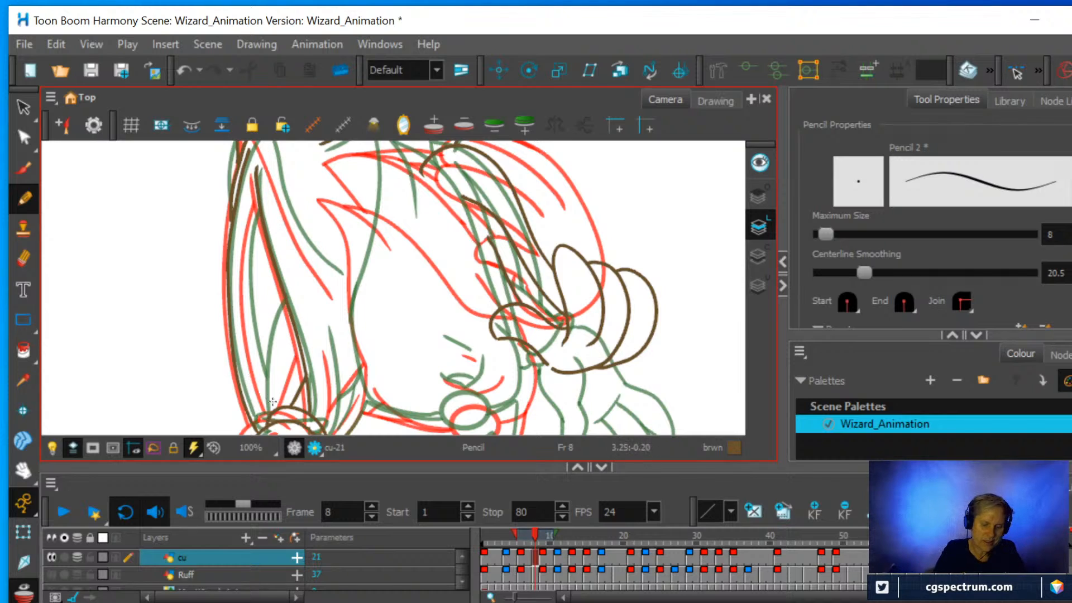
{"action": "mouse_move", "coordinate": [274, 408]}
{"action": "left_mouse_down"}
{"action": "mouse_move", "coordinate": [246, 311]}
{"action": "mouse_move", "coordinate": [260, 197]}
{"action": "left_mouse_up"}
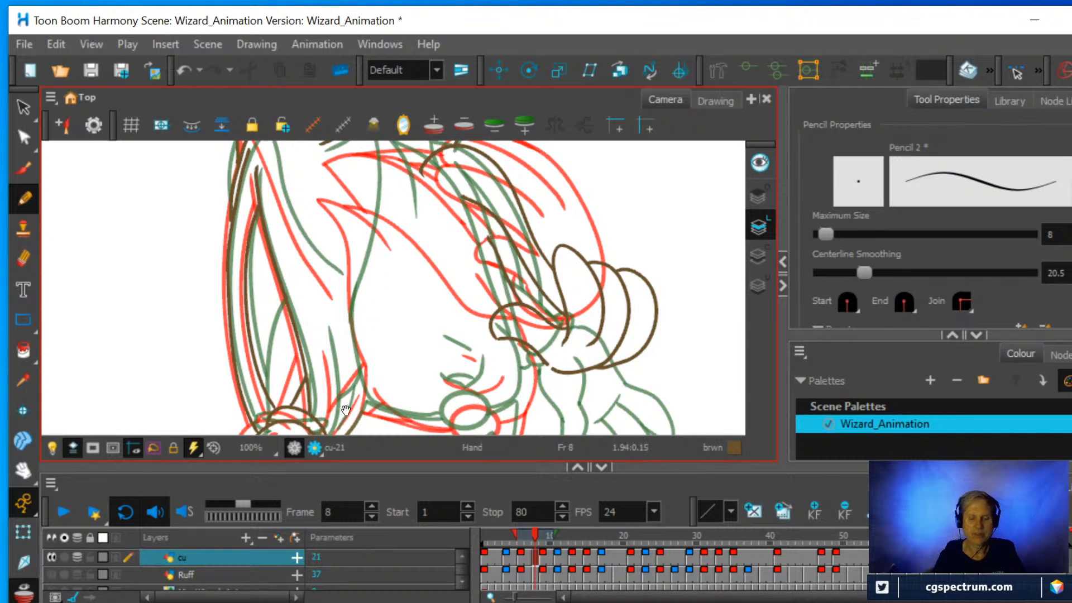
Add short fold strokes beside the cuff and a curved fold at the far end of the hanging cloth.
{"action": "left_click_drag", "start_coordinate": [383, 385], "coordinate": [400, 338]}
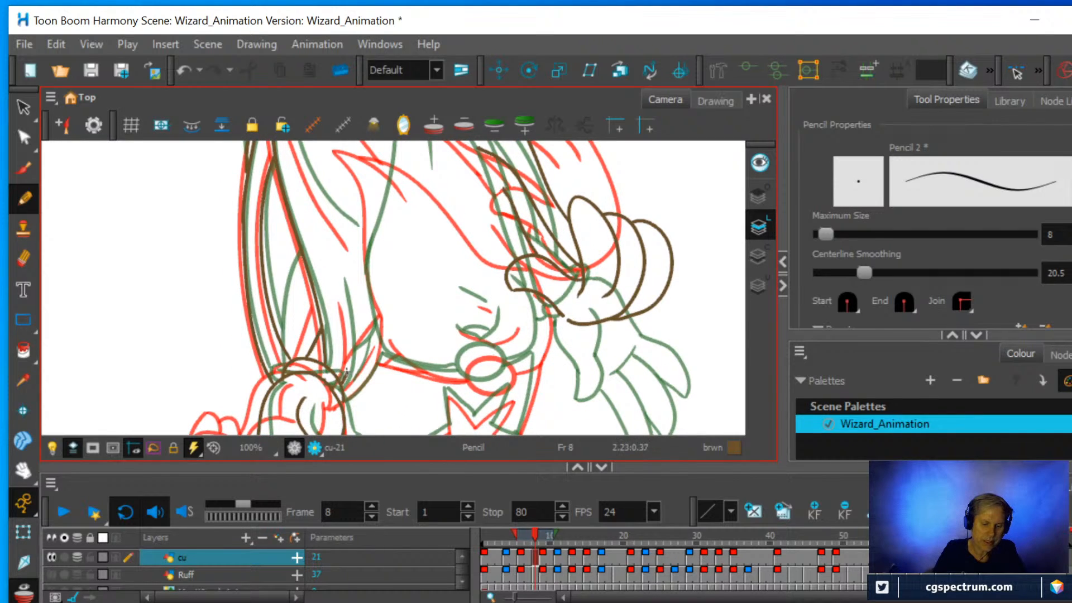
{"action": "left_click_drag", "start_coordinate": [350, 353], "coordinate": [338, 283]}
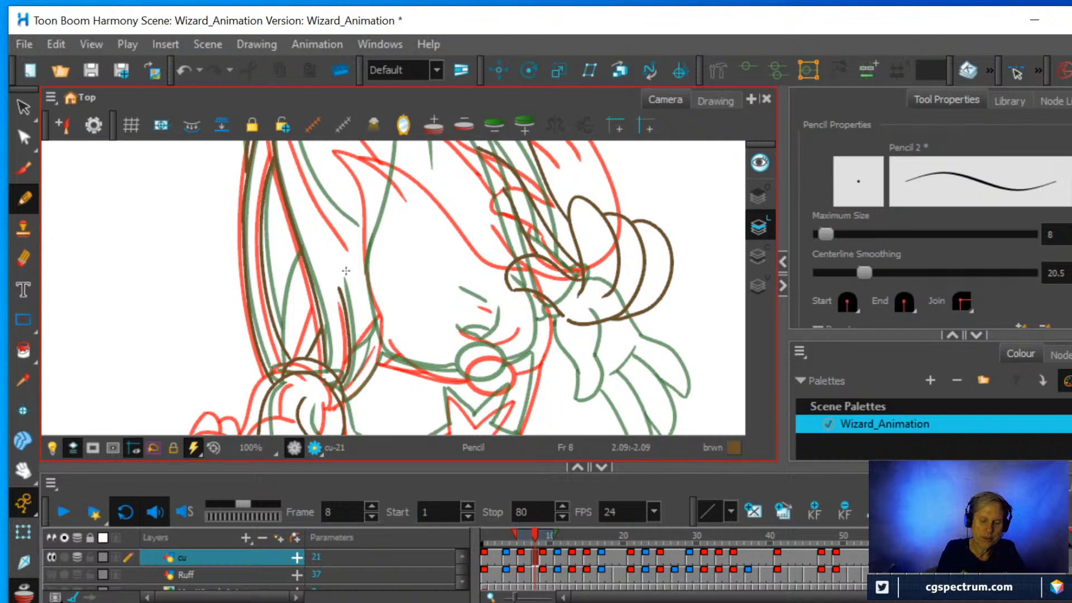
{"action": "mouse_move", "coordinate": [393, 232]}
{"action": "left_mouse_down"}
{"action": "mouse_move", "coordinate": [384, 352]}
{"action": "mouse_move", "coordinate": [338, 352]}
{"action": "mouse_move", "coordinate": [298, 296]}
{"action": "mouse_move", "coordinate": [251, 212]}
{"action": "left_mouse_up"}
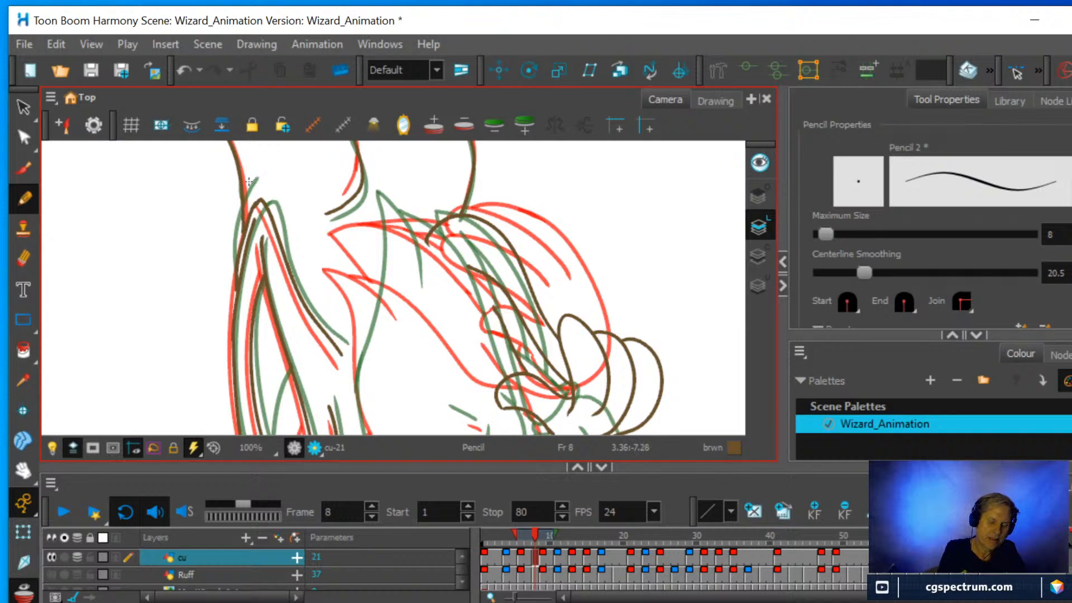
Erase the end of the leg line where it overlaps the hanging cloth and draw the cloth's edge across the junction.
{"action": "left_click", "coordinate": [23, 258]}
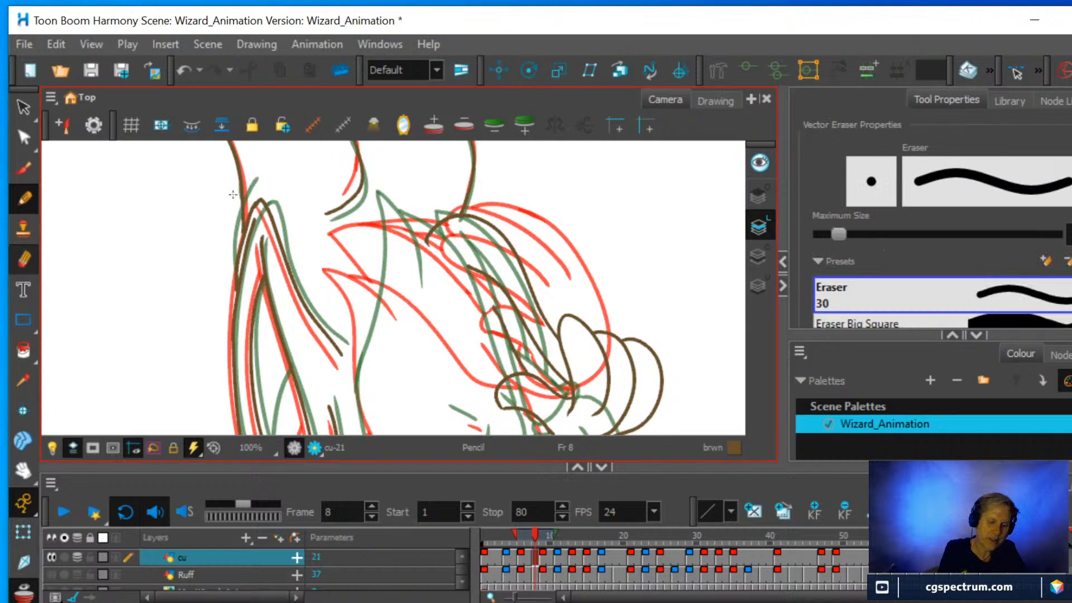
{"action": "mouse_move", "coordinate": [233, 213]}
{"action": "left_mouse_down"}
{"action": "mouse_move", "coordinate": [234, 237]}
{"action": "mouse_move", "coordinate": [237, 201]}
{"action": "left_mouse_up"}
{"action": "left_click", "coordinate": [24, 199]}
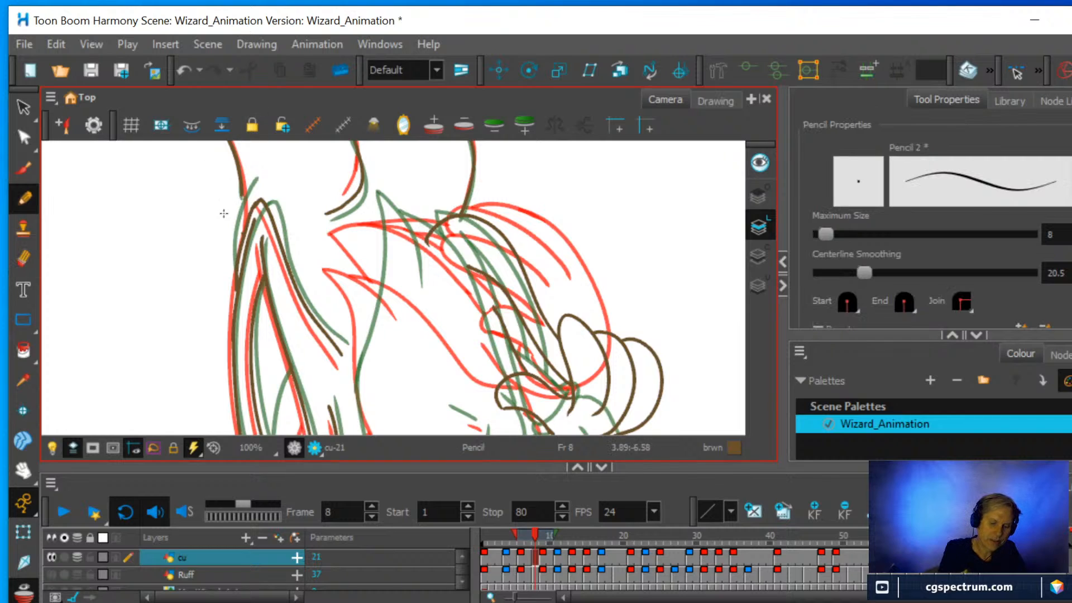
{"action": "left_click_drag", "start_coordinate": [238, 244], "coordinate": [250, 182]}
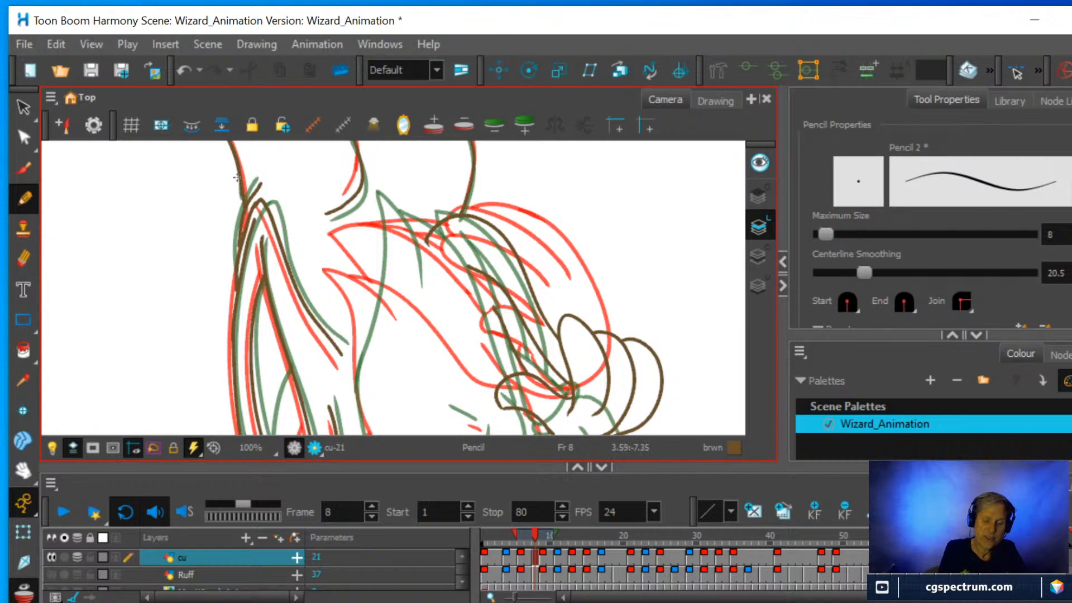
Erase the end of the curved inner fold and redraw it midway between the red and green onion-skin lines.
{"action": "left_click", "coordinate": [23, 259]}
{"action": "left_click_drag", "start_coordinate": [345, 354], "coordinate": [308, 311]}
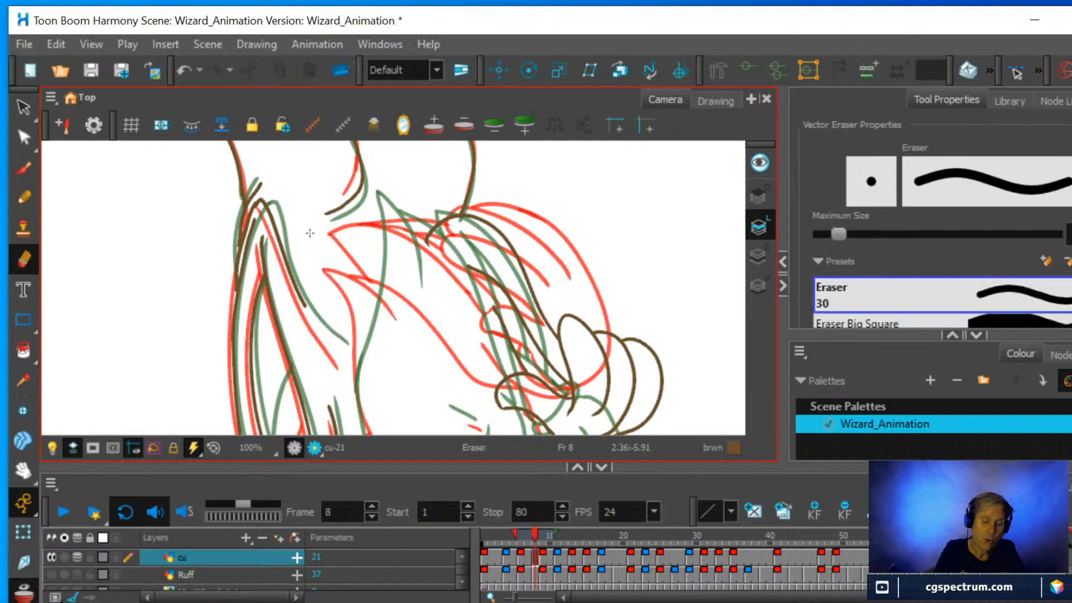
{"action": "key", "text": "alt+/"}
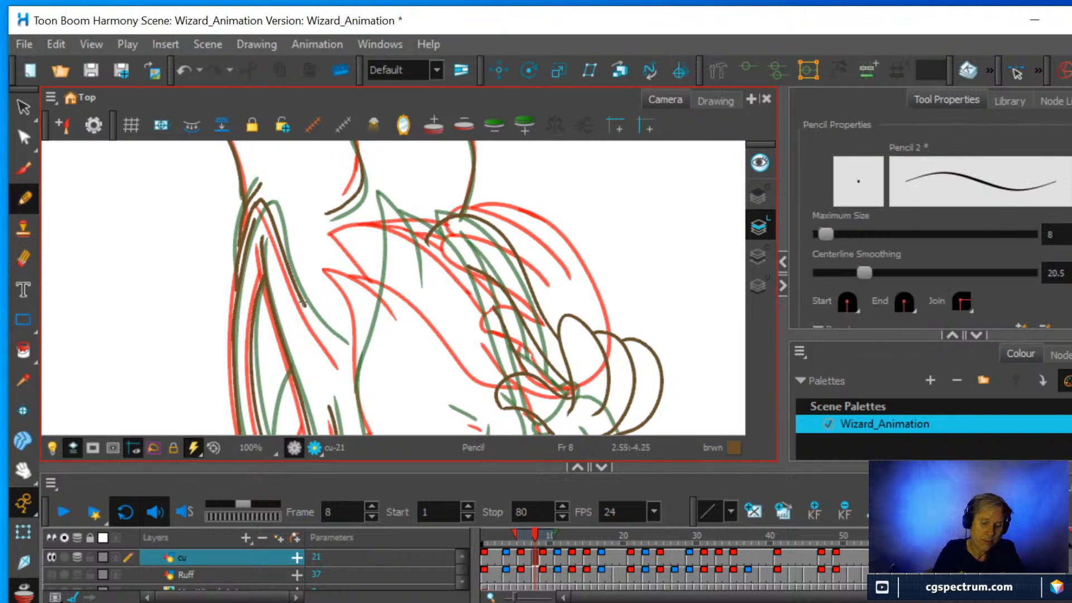
{"action": "left_click_drag", "start_coordinate": [309, 314], "coordinate": [346, 359]}
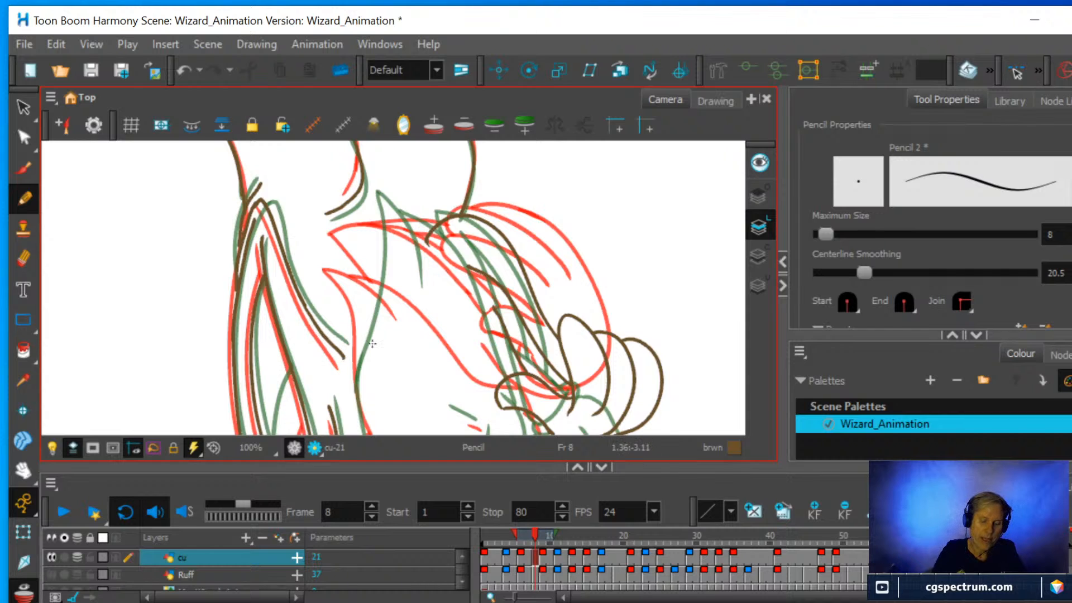
Draw three points of the star with straight pencil strokes between its onion-skinned positions, rotating the canvas to suit each stroke.
{"action": "left_click_drag", "start_coordinate": [454, 336], "coordinate": [454, 190]}
{"action": "left_click_drag", "start_coordinate": [457, 301], "coordinate": [490, 219]}
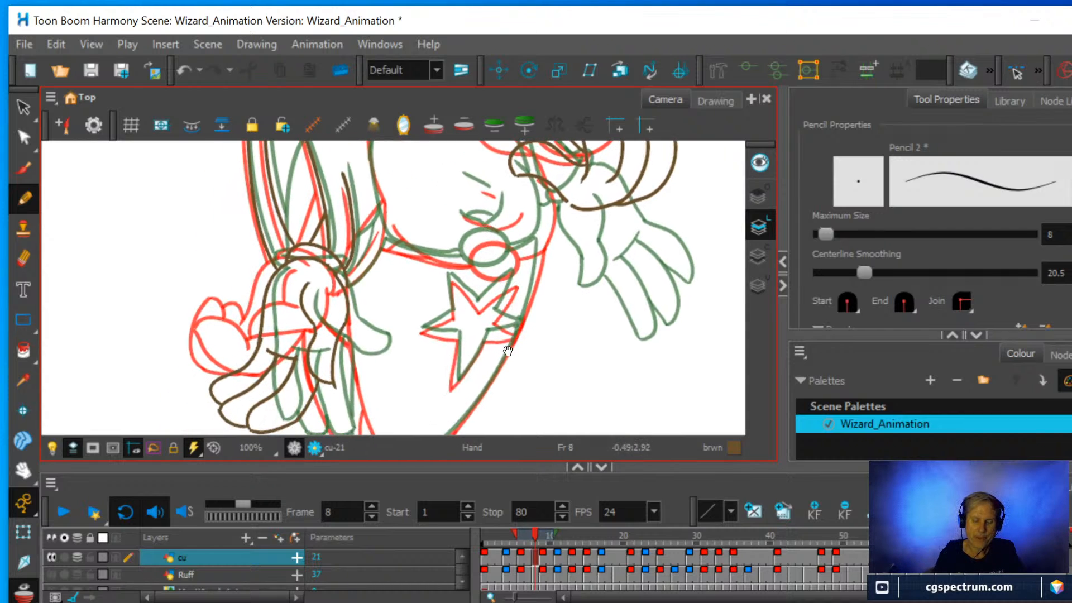
{"action": "left_click_drag", "start_coordinate": [509, 342], "coordinate": [514, 311]}
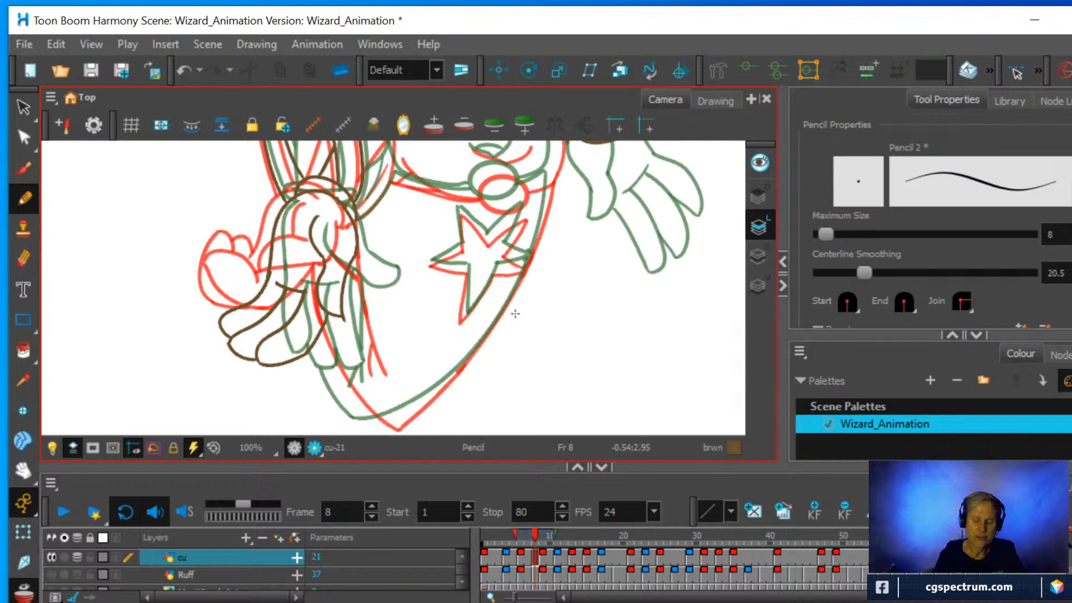
{"action": "scroll", "coordinate": [514, 313], "scroll_direction": "up", "scroll_amount": 1}
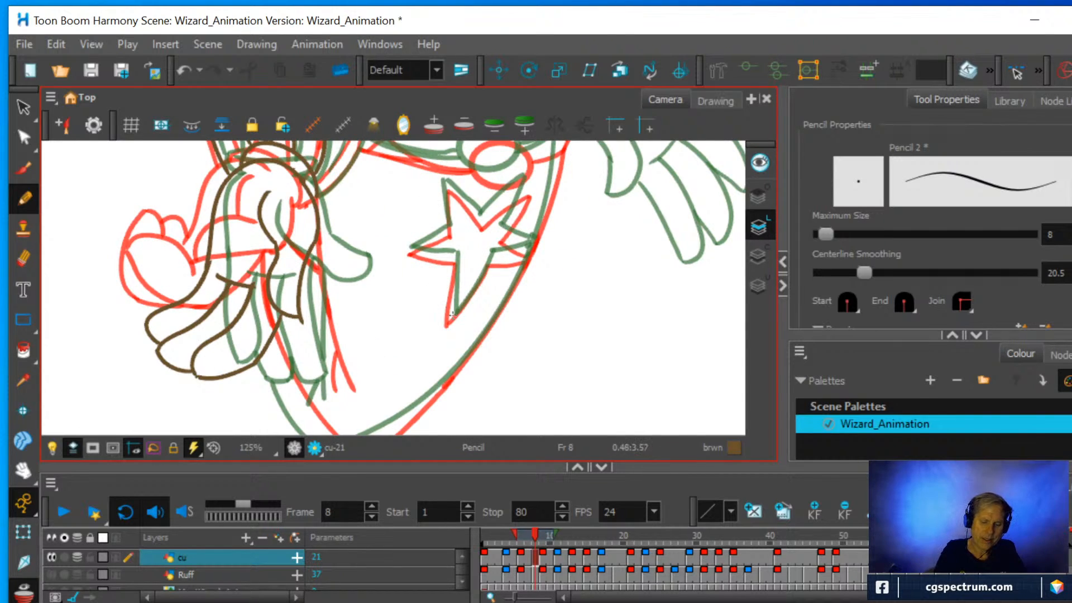
{"action": "left_click_drag", "start_coordinate": [452, 310], "coordinate": [456, 244]}
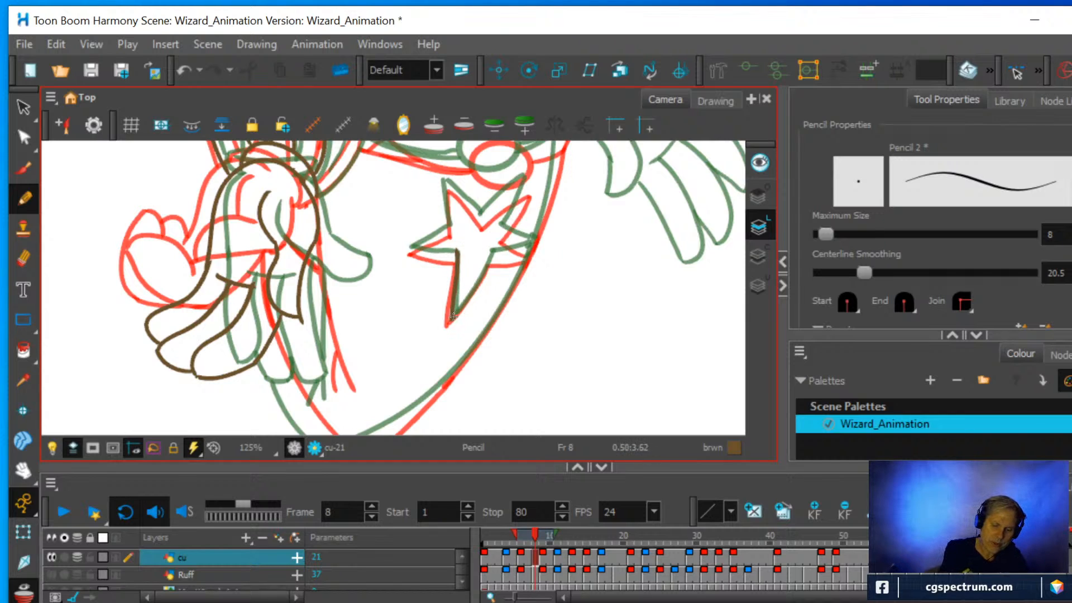
{"action": "left_click_drag", "start_coordinate": [453, 315], "coordinate": [504, 253]}
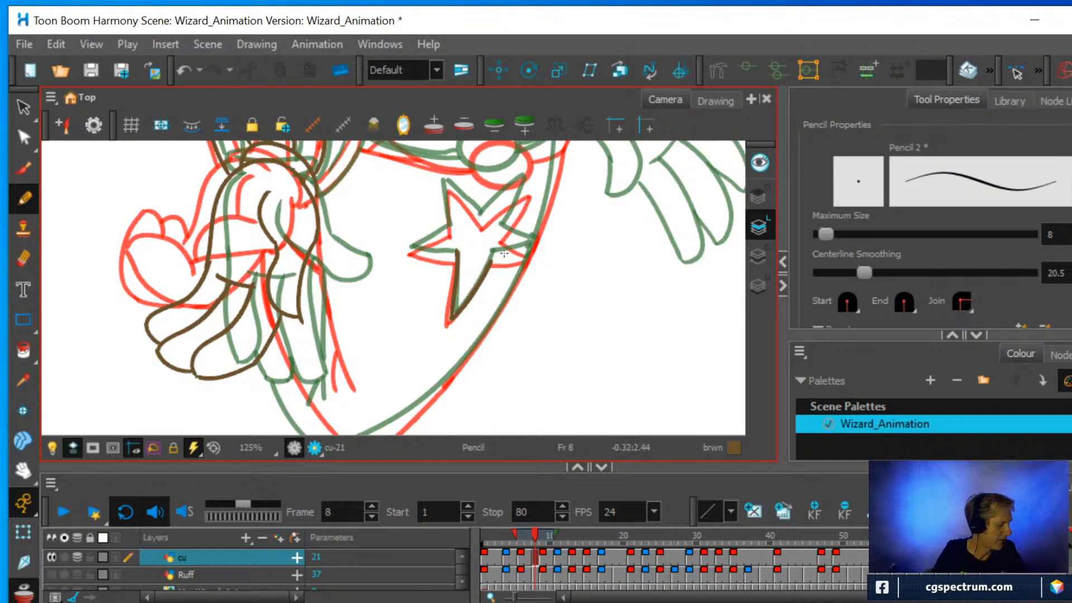
{"action": "mouse_move", "coordinate": [648, 217]}
{"action": "left_mouse_down"}
{"action": "mouse_move", "coordinate": [624, 225]}
{"action": "mouse_move", "coordinate": [573, 291]}
{"action": "mouse_move", "coordinate": [392, 319]}
{"action": "mouse_move", "coordinate": [413, 311]}
{"action": "mouse_move", "coordinate": [447, 331]}
{"action": "mouse_move", "coordinate": [434, 286]}
{"action": "left_mouse_up"}
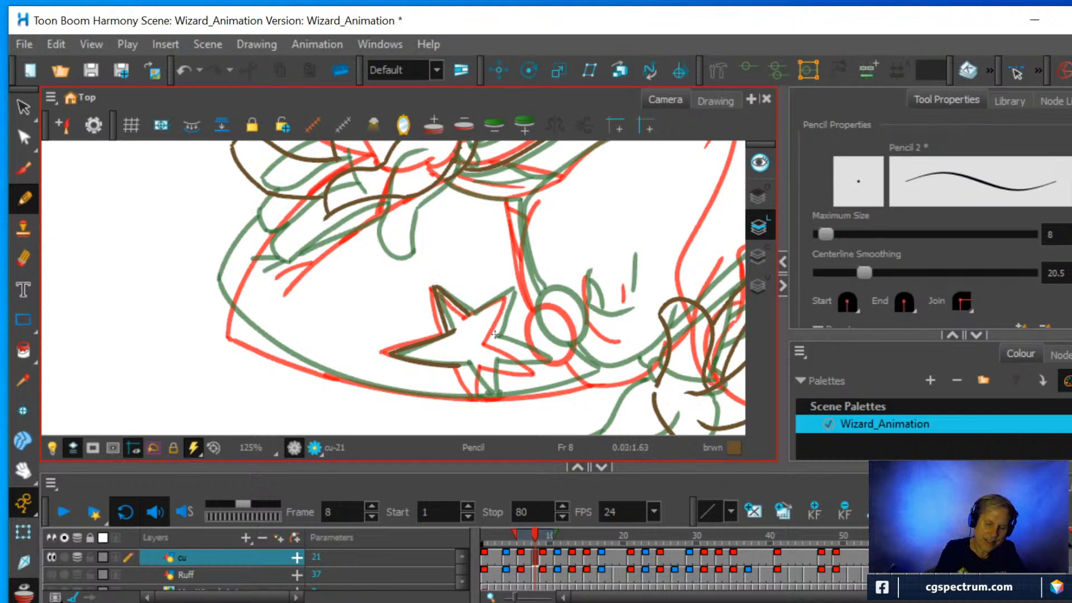
{"action": "mouse_move", "coordinate": [491, 341]}
{"action": "left_mouse_down"}
{"action": "mouse_move", "coordinate": [511, 292]}
{"action": "mouse_move", "coordinate": [468, 316]}
{"action": "mouse_move", "coordinate": [508, 291]}
{"action": "left_mouse_up"}
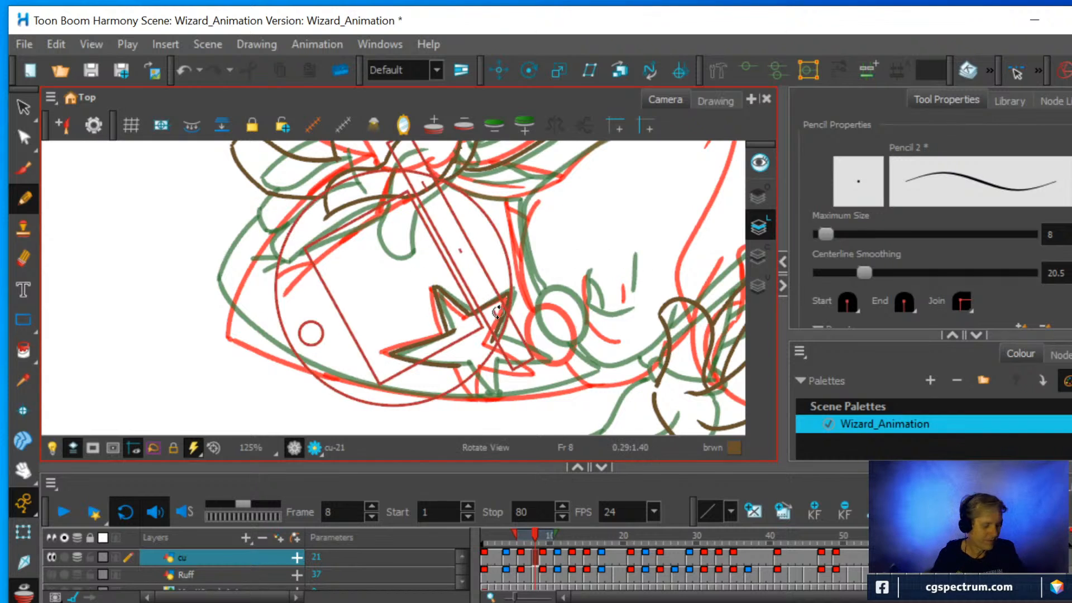
{"action": "left_click_drag", "start_coordinate": [500, 309], "coordinate": [516, 247], "text": "ctrl+alt"}
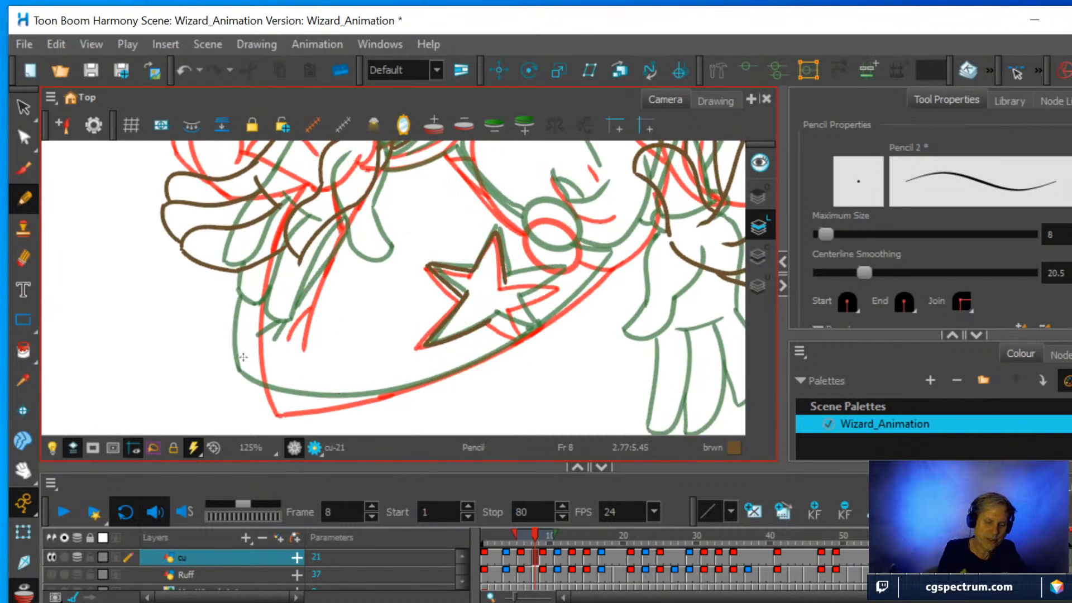
Draw both long sides of the pointed hat around the star between the onion-skin lines and trim the overshoot at its tip.
{"action": "mouse_move", "coordinate": [255, 403]}
{"action": "left_mouse_down"}
{"action": "mouse_move", "coordinate": [248, 301]}
{"action": "mouse_move", "coordinate": [266, 256]}
{"action": "left_mouse_up"}
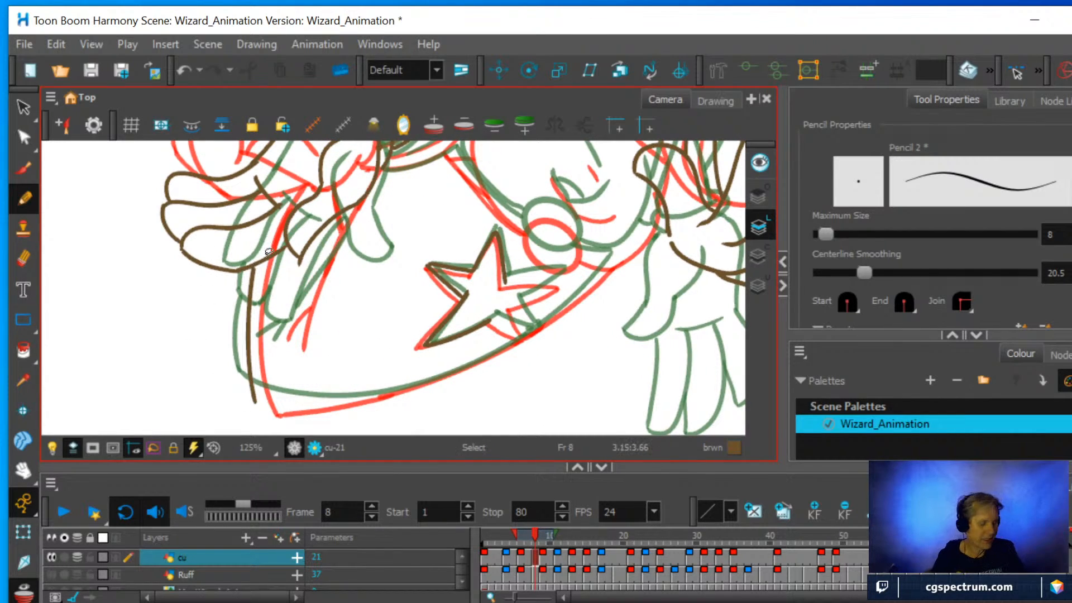
{"action": "left_click_drag", "start_coordinate": [566, 302], "coordinate": [335, 354], "text": "ctrl+alt"}
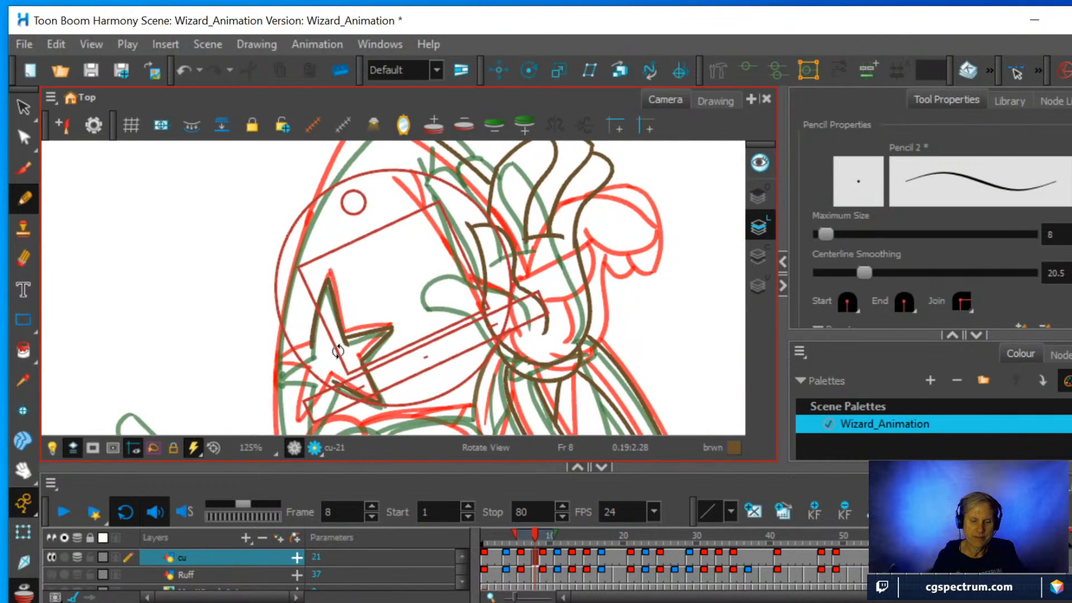
{"action": "key", "text": "shift+m"}
{"action": "key", "text": "space"}
{"action": "left_click_drag", "start_coordinate": [395, 330], "coordinate": [407, 307]}
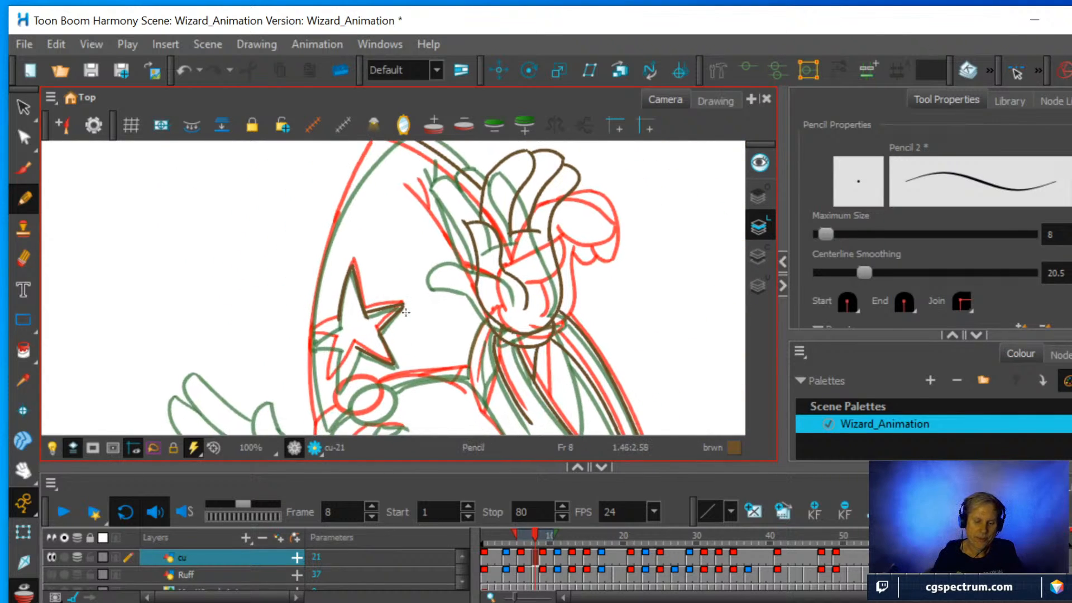
{"action": "key", "text": "1"}
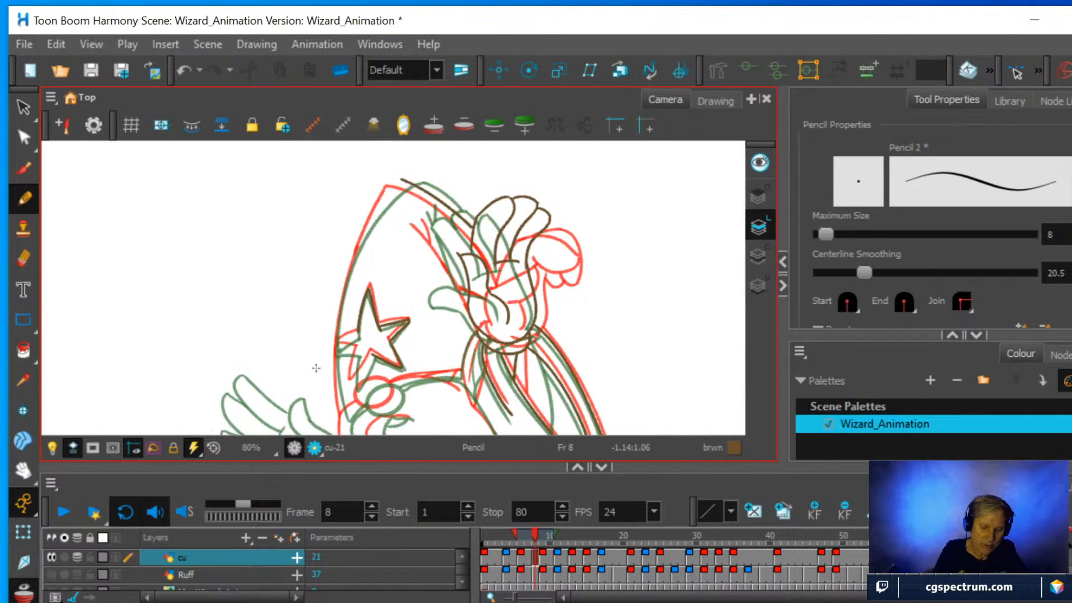
{"action": "mouse_move", "coordinate": [343, 414]}
{"action": "left_mouse_down"}
{"action": "mouse_move", "coordinate": [335, 317]}
{"action": "mouse_move", "coordinate": [360, 244]}
{"action": "mouse_move", "coordinate": [408, 179]}
{"action": "left_mouse_up"}
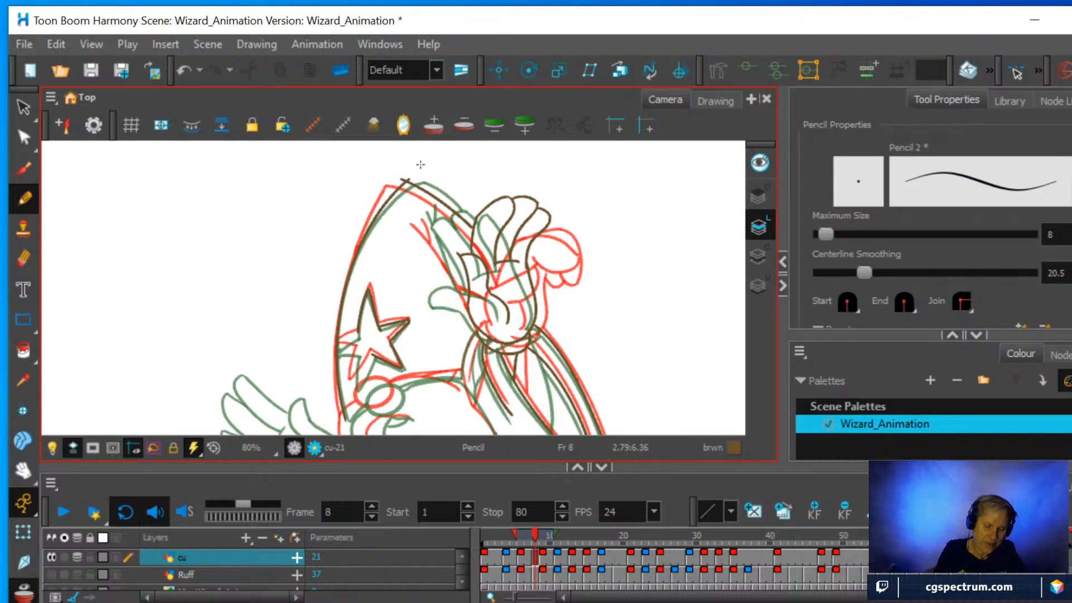
{"action": "key", "text": "alt+e"}
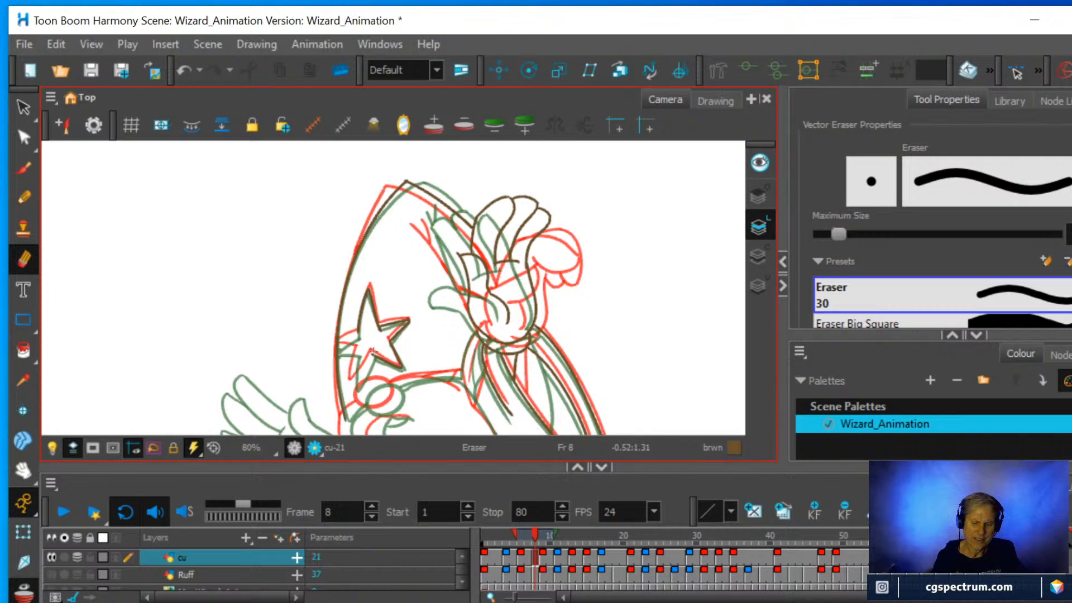
Draw the star's remaining two points with pencil strokes, ending the outer one at the hat's curved edge.
{"action": "scroll", "coordinate": [413, 297], "scroll_direction": "up", "scroll_amount": 2}
{"action": "left_click_drag", "start_coordinate": [462, 387], "coordinate": [536, 280]}
{"action": "scroll", "coordinate": [530, 284], "scroll_direction": "up", "scroll_amount": 2}
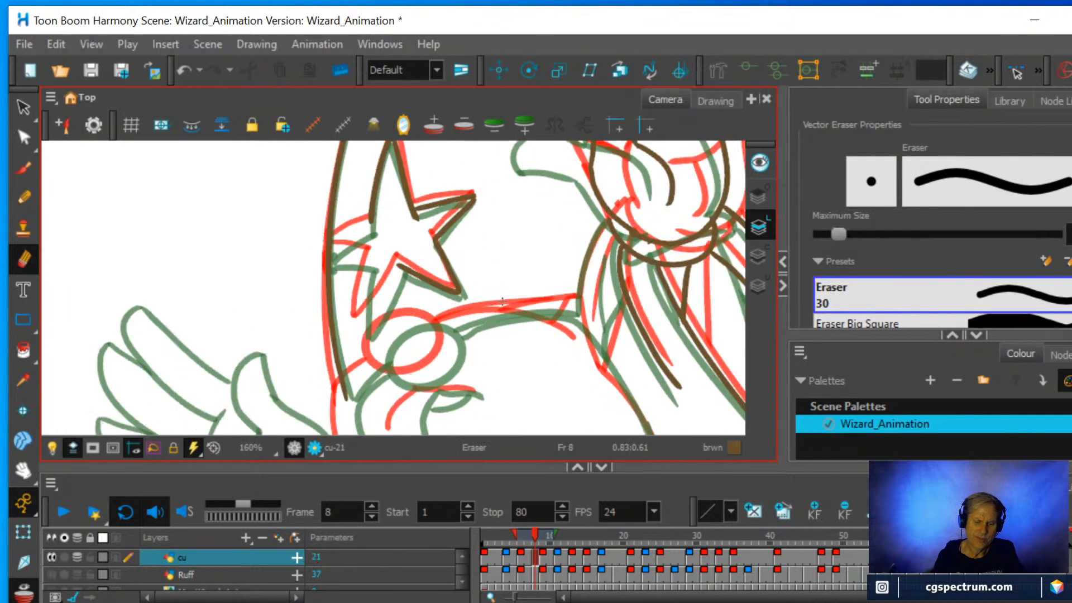
{"action": "left_click", "coordinate": [23, 198]}
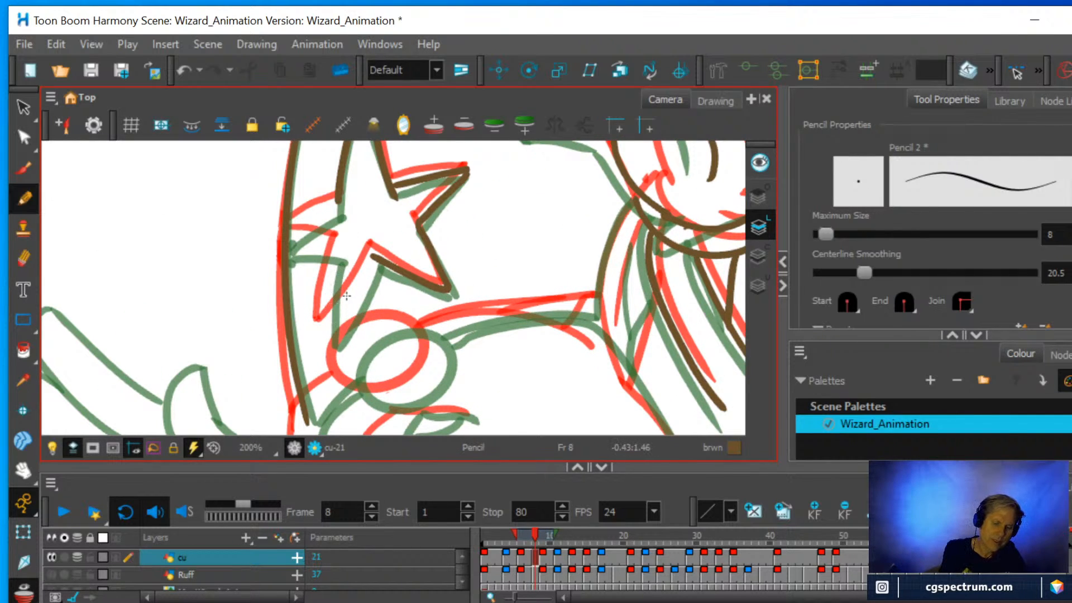
{"action": "left_click_drag", "start_coordinate": [324, 333], "coordinate": [372, 254]}
{"action": "mouse_move", "coordinate": [325, 332]}
{"action": "left_mouse_down"}
{"action": "mouse_move", "coordinate": [338, 245]}
{"action": "mouse_move", "coordinate": [332, 203]}
{"action": "mouse_move", "coordinate": [284, 234]}
{"action": "mouse_move", "coordinate": [329, 245]}
{"action": "mouse_move", "coordinate": [290, 242]}
{"action": "left_mouse_up"}
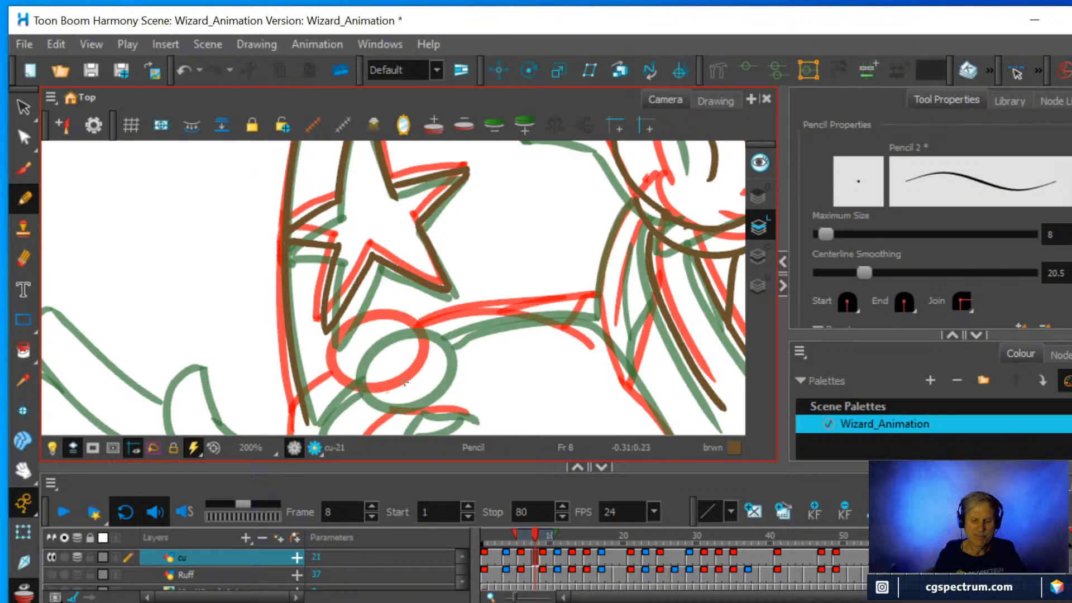
Draw the hat's lower edge on both sides of the small circle and add short face strokes next to it.
{"action": "scroll", "coordinate": [404, 382], "scroll_direction": "down", "scroll_amount": 2}
{"action": "left_click_drag", "start_coordinate": [516, 353], "coordinate": [512, 219]}
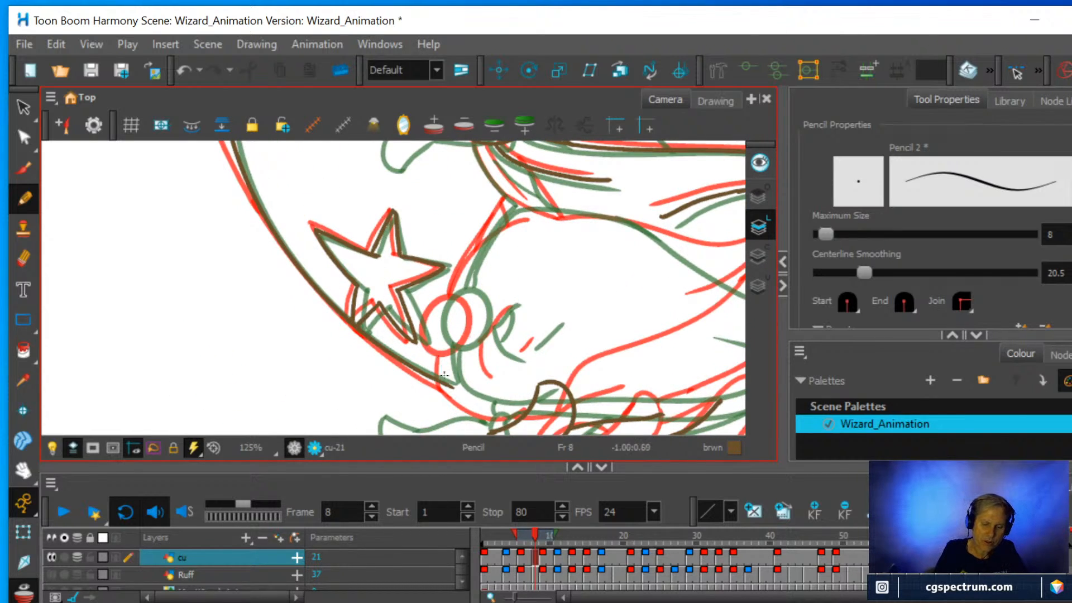
{"action": "left_click_drag", "start_coordinate": [449, 384], "coordinate": [445, 343]}
{"action": "left_click_drag", "start_coordinate": [456, 293], "coordinate": [509, 199]}
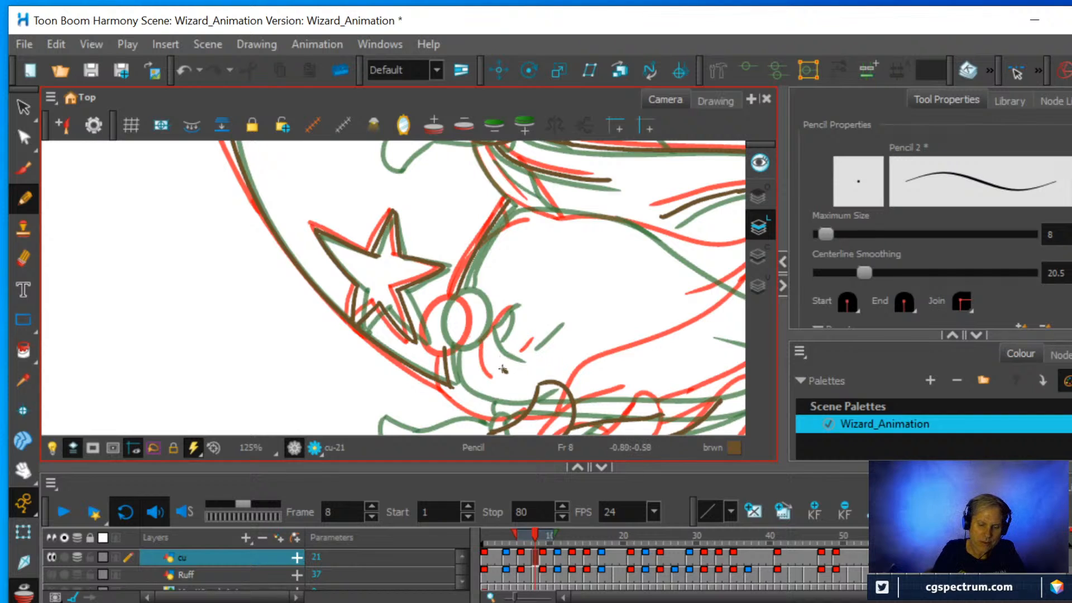
{"action": "mouse_move", "coordinate": [503, 369]}
{"action": "left_mouse_down"}
{"action": "mouse_move", "coordinate": [492, 319]}
{"action": "mouse_move", "coordinate": [528, 349]}
{"action": "mouse_move", "coordinate": [561, 324]}
{"action": "left_mouse_up"}
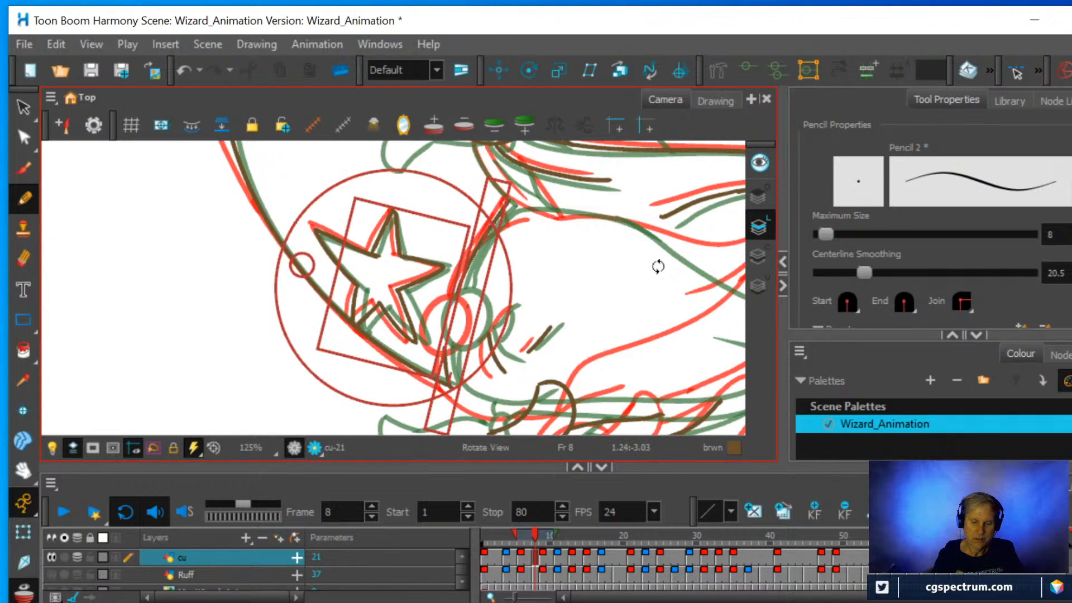
Draw a short inner fold on the sleeve beside the cuff and extend the sleeve's outer edge to the hat's lower line.
{"action": "left_click_drag", "start_coordinate": [655, 266], "coordinate": [451, 366]}
{"action": "left_click_drag", "start_coordinate": [532, 398], "coordinate": [538, 296]}
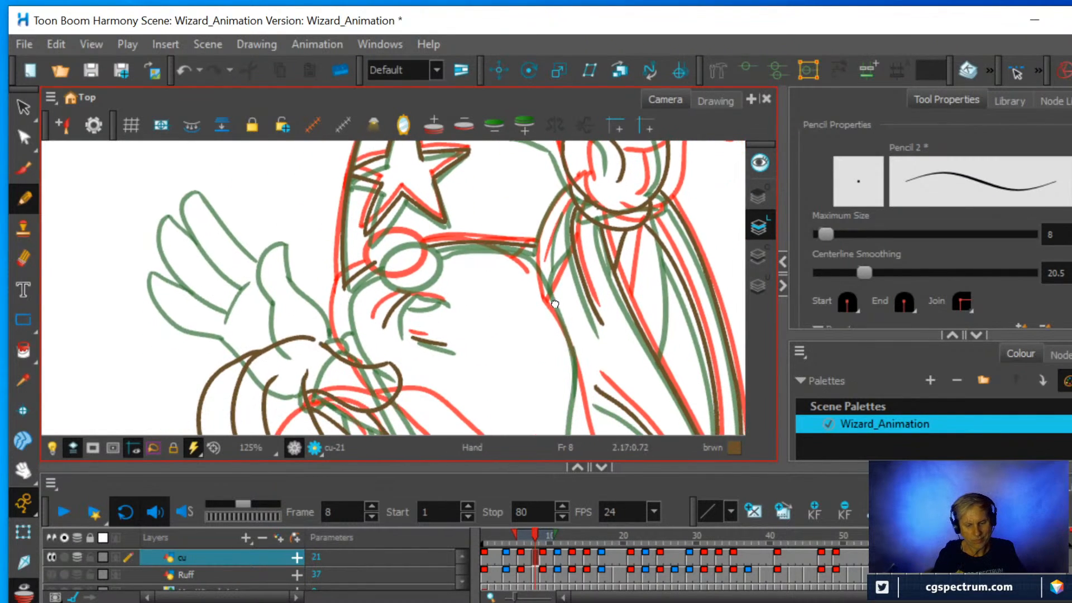
{"action": "key", "text": "1"}
{"action": "key", "text": "2"}
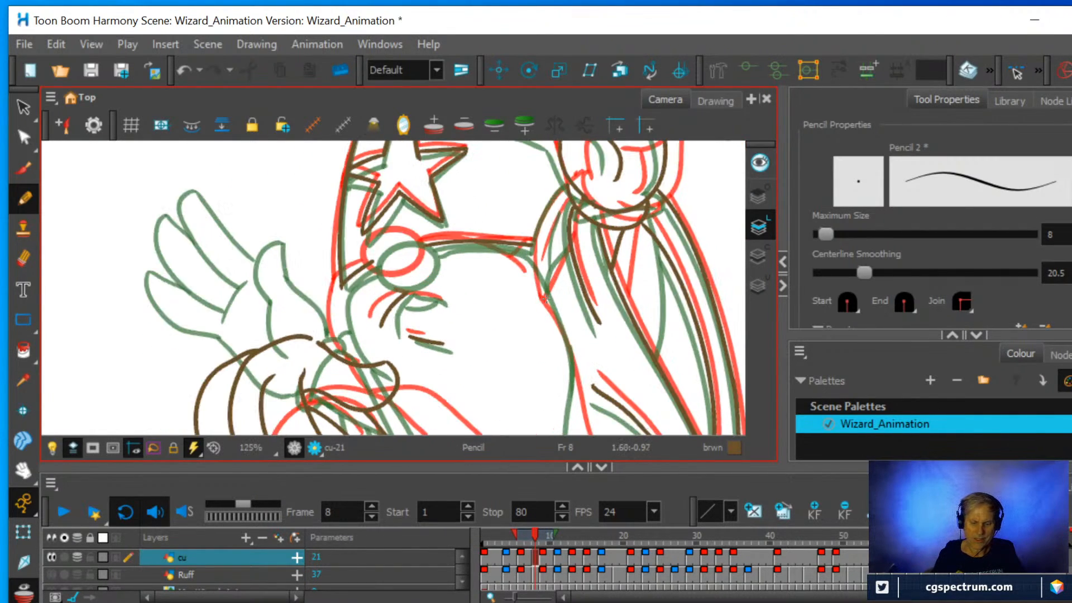
{"action": "left_click_drag", "start_coordinate": [594, 218], "coordinate": [577, 251]}
{"action": "left_click_drag", "start_coordinate": [577, 252], "coordinate": [560, 285]}
{"action": "scroll", "coordinate": [606, 299], "scroll_direction": "up", "scroll_amount": 2}
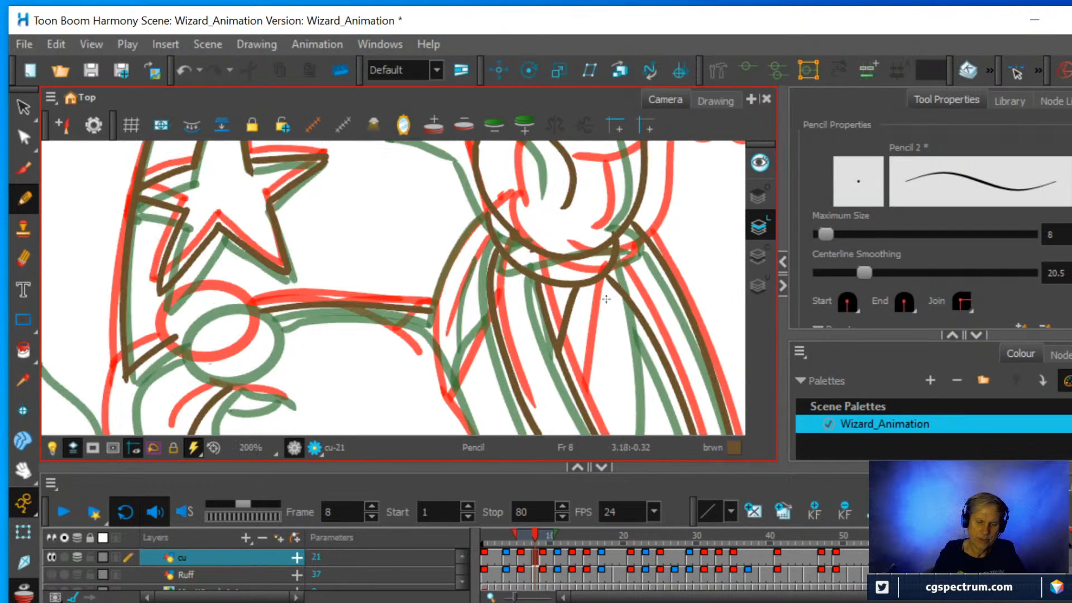
{"action": "mouse_move", "coordinate": [452, 346]}
{"action": "left_mouse_down"}
{"action": "mouse_move", "coordinate": [462, 287]}
{"action": "mouse_move", "coordinate": [489, 238]}
{"action": "left_mouse_up"}
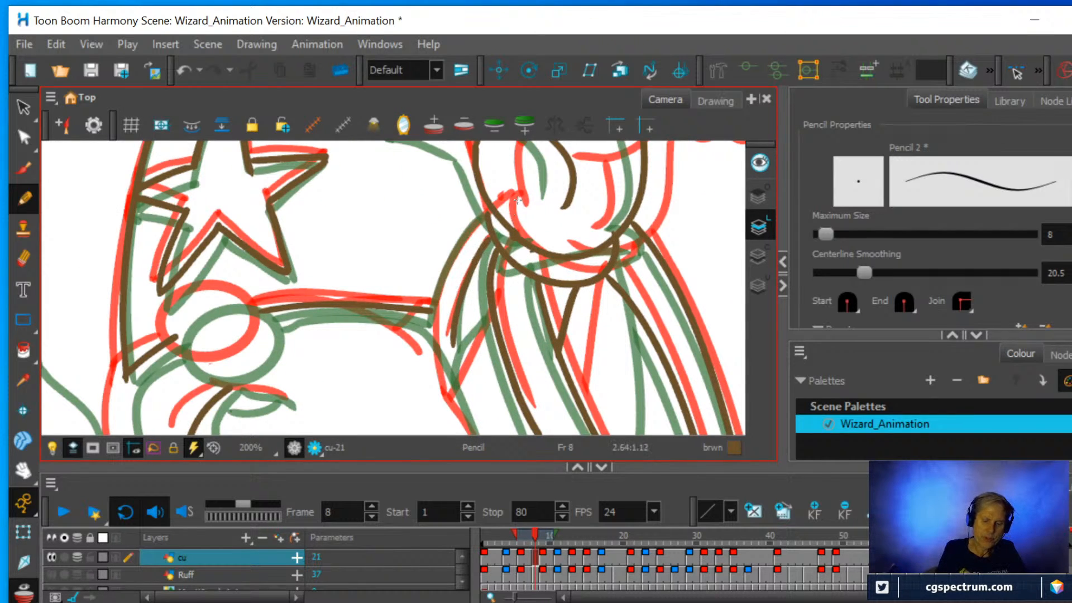
{"action": "left_click_drag", "start_coordinate": [431, 316], "coordinate": [491, 208]}
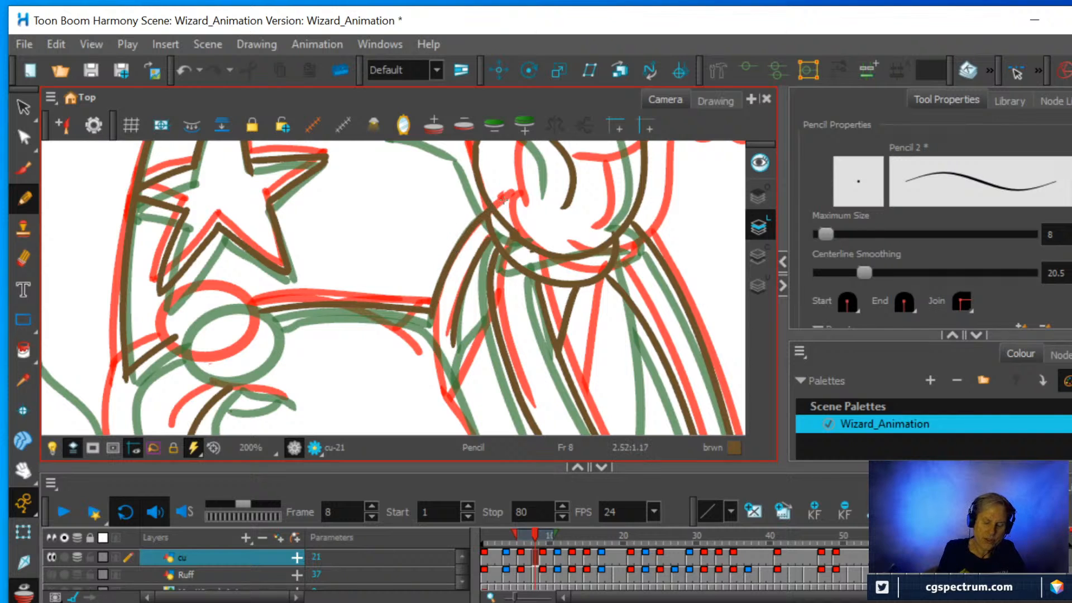
Draw the small curved face strokes beside the circle between their red and green onion-skin positions.
{"action": "scroll", "coordinate": [494, 239], "scroll_direction": "down", "scroll_amount": 2}
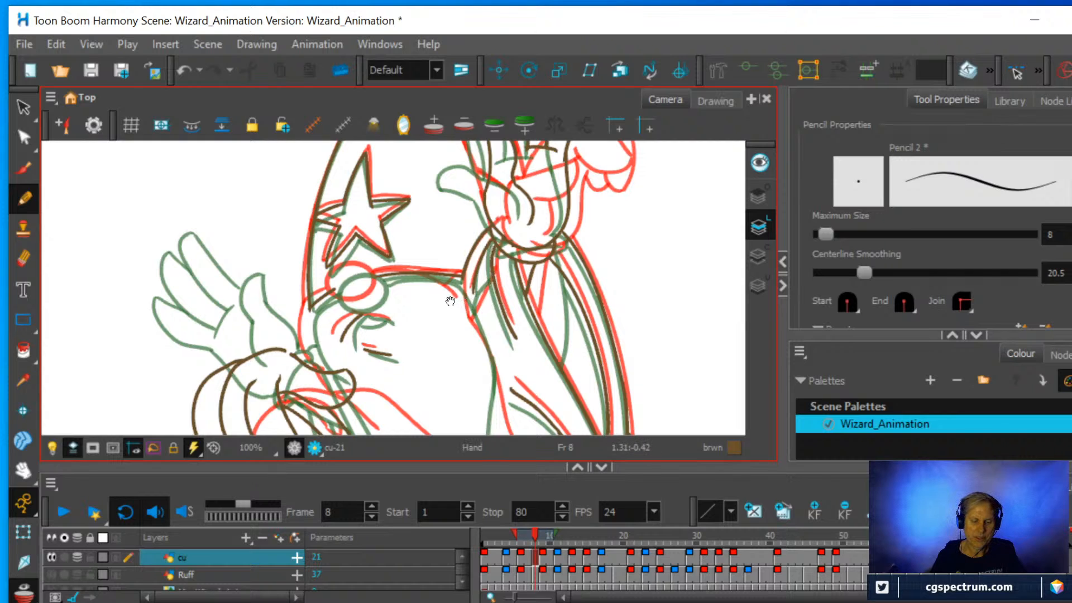
{"action": "left_click_drag", "start_coordinate": [451, 301], "coordinate": [427, 253]}
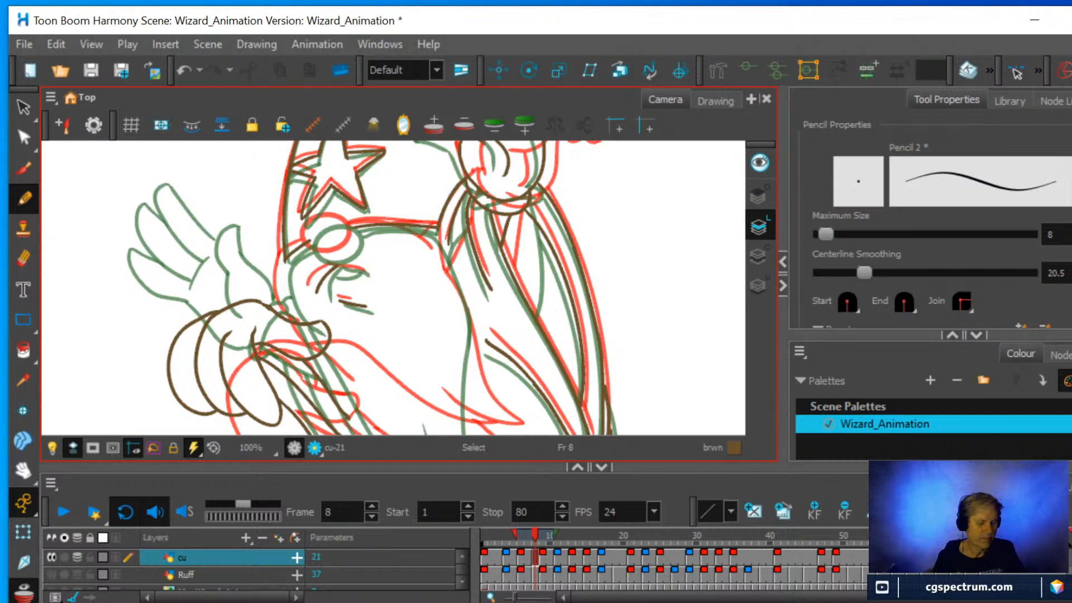
{"action": "mouse_move", "coordinate": [605, 280]}
{"action": "left_mouse_down"}
{"action": "mouse_move", "coordinate": [450, 371]}
{"action": "mouse_move", "coordinate": [399, 381]}
{"action": "left_mouse_up"}
{"action": "key", "text": "2"}
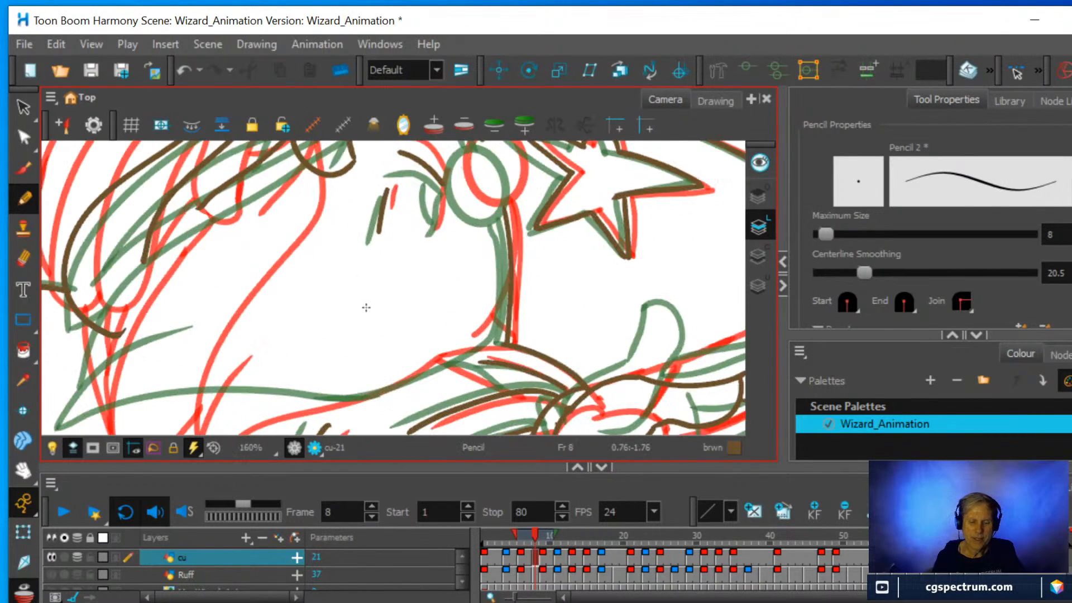
{"action": "left_click_drag", "start_coordinate": [400, 253], "coordinate": [361, 379]}
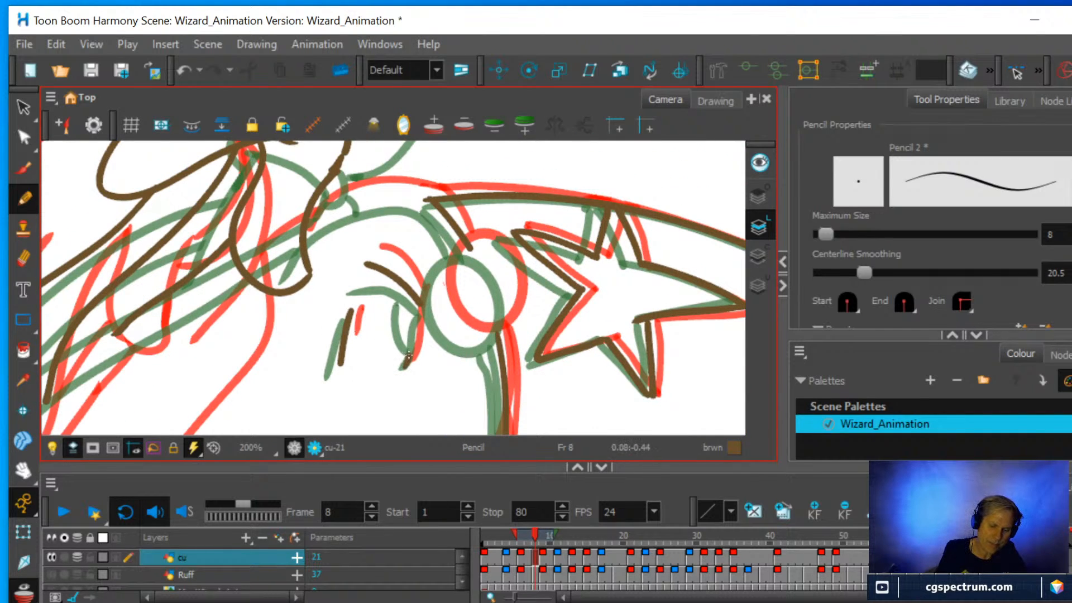
{"action": "mouse_move", "coordinate": [409, 355]}
{"action": "left_mouse_down"}
{"action": "mouse_move", "coordinate": [424, 309]}
{"action": "mouse_move", "coordinate": [405, 318]}
{"action": "mouse_move", "coordinate": [403, 273]}
{"action": "left_mouse_up"}
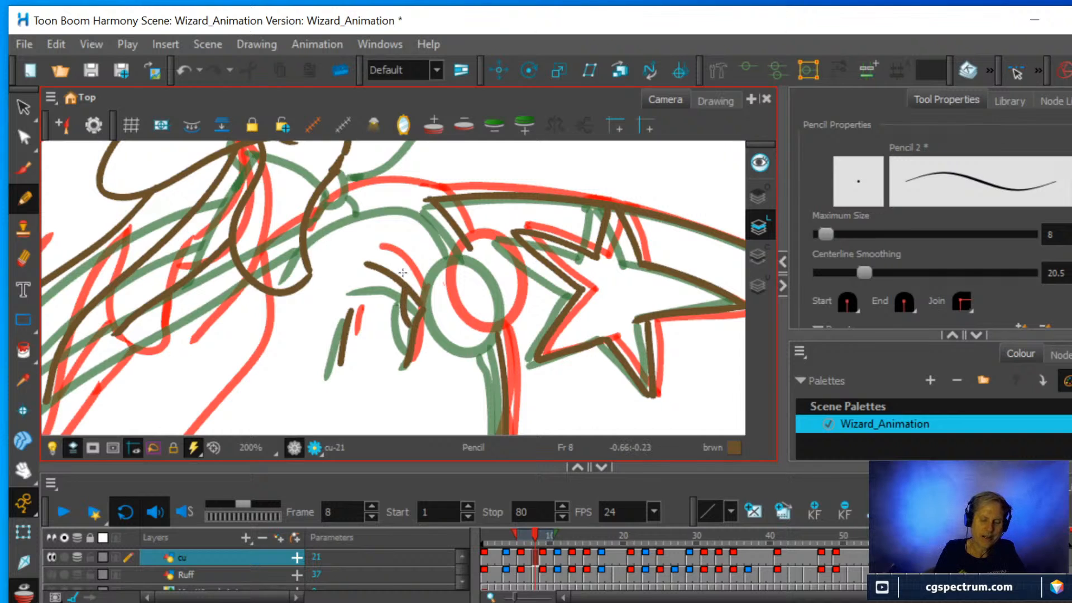
Draw the curved face outline from the lower hand's cuff up towards the small circle below the star.
{"action": "scroll", "coordinate": [402, 272], "scroll_direction": "down", "scroll_amount": 5}
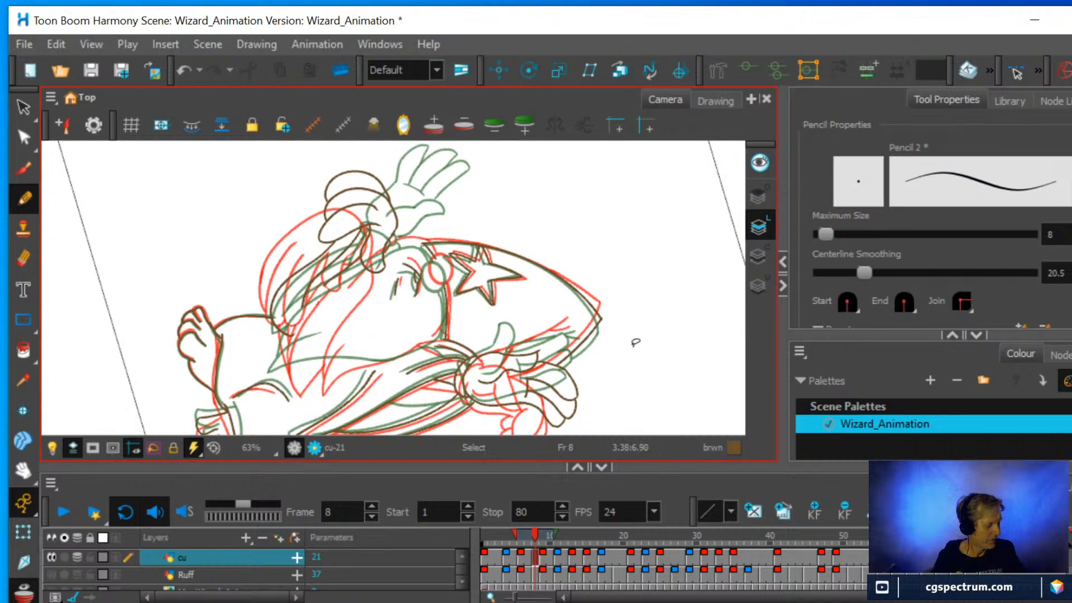
{"action": "key", "text": "ctrl+alt"}
{"action": "mouse_move", "coordinate": [657, 366]}
{"action": "left_mouse_down"}
{"action": "mouse_move", "coordinate": [651, 280]}
{"action": "mouse_move", "coordinate": [608, 218]}
{"action": "mouse_move", "coordinate": [531, 187]}
{"action": "mouse_move", "coordinate": [447, 186]}
{"action": "left_mouse_up"}
{"action": "scroll", "coordinate": [441, 207], "scroll_direction": "up", "scroll_amount": 4}
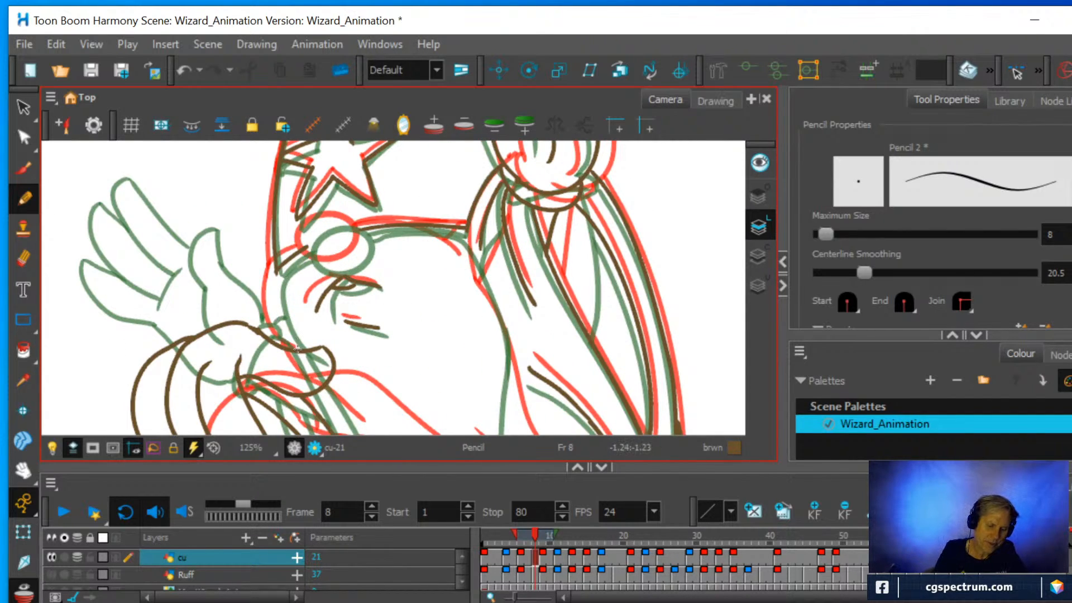
{"action": "mouse_move", "coordinate": [297, 349]}
{"action": "left_mouse_down"}
{"action": "mouse_move", "coordinate": [276, 305]}
{"action": "mouse_move", "coordinate": [290, 249]}
{"action": "left_mouse_up"}
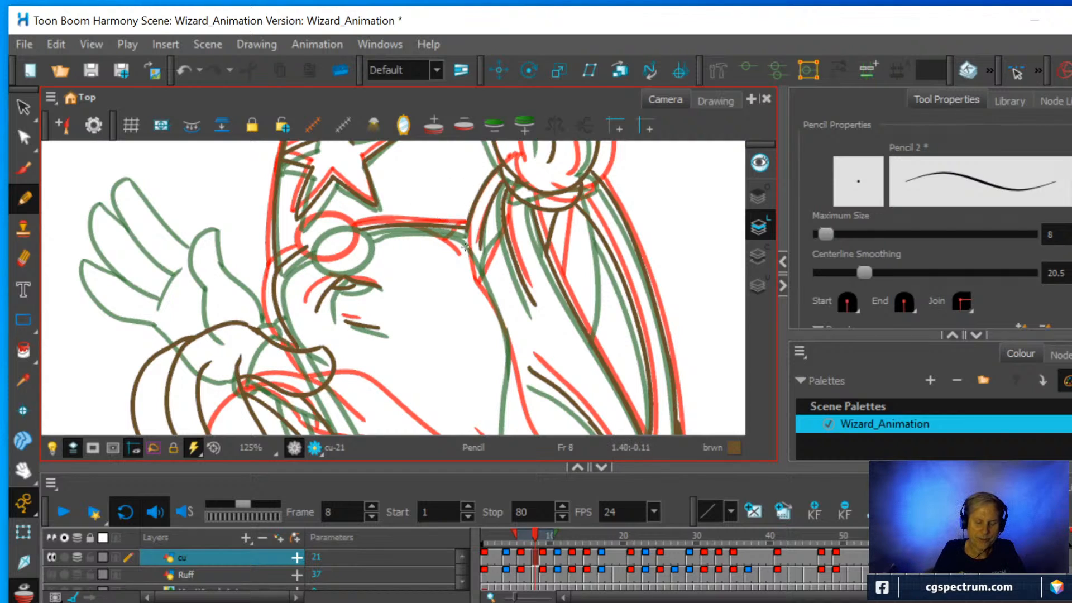
Copy the small circle below the star from the frame 9 drawing, lassoing it with the Cutter tool.
{"action": "left_click", "coordinate": [543, 558]}
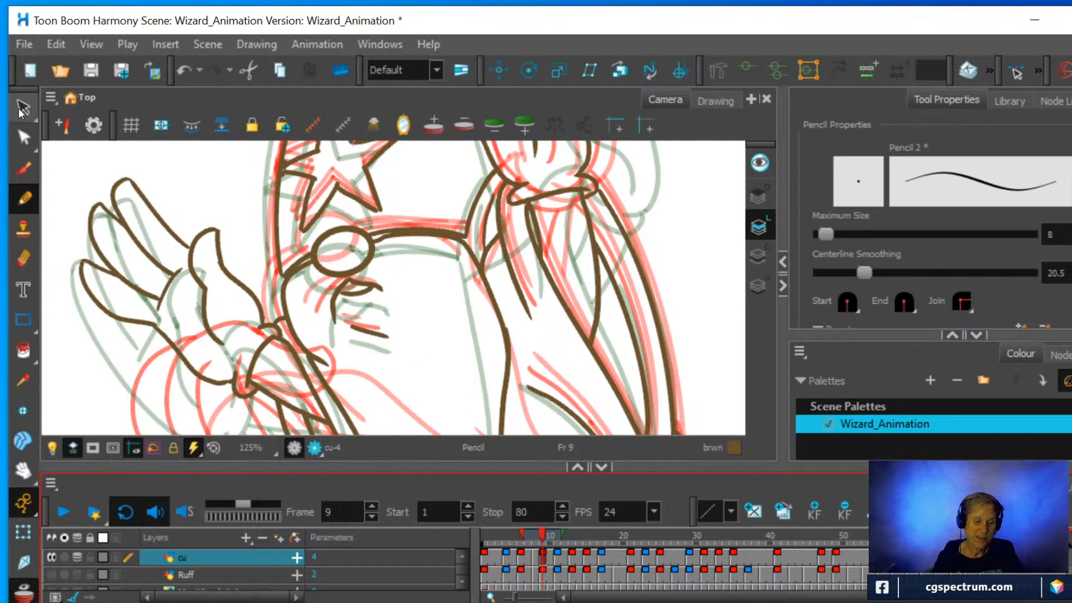
{"action": "left_click_drag", "start_coordinate": [21, 111], "coordinate": [79, 120]}
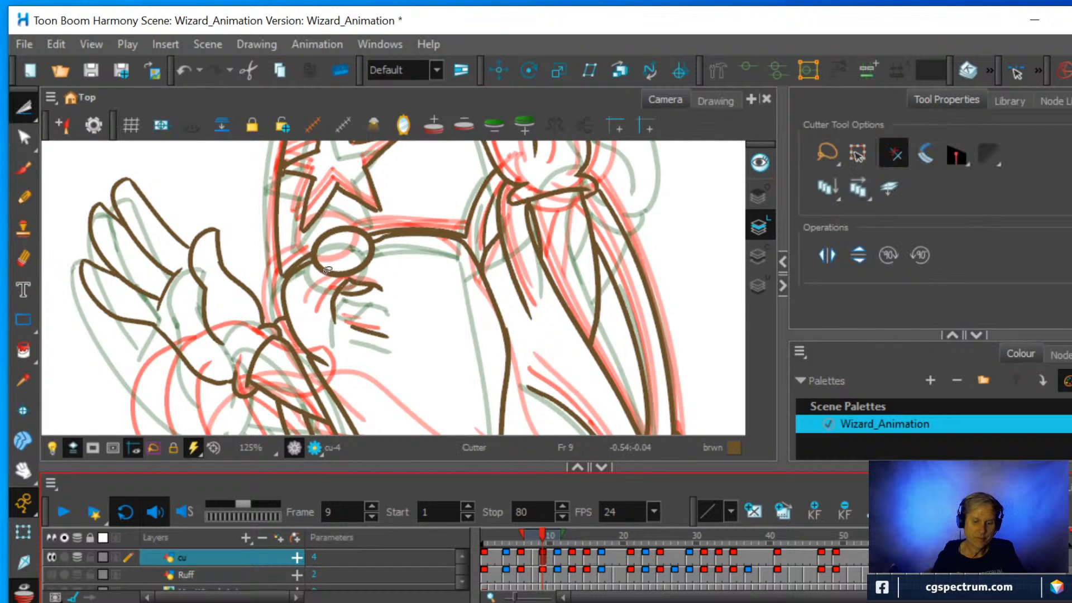
{"action": "mouse_move", "coordinate": [321, 277]}
{"action": "left_mouse_down"}
{"action": "mouse_move", "coordinate": [382, 267]}
{"action": "mouse_move", "coordinate": [386, 224]}
{"action": "mouse_move", "coordinate": [325, 208]}
{"action": "mouse_move", "coordinate": [305, 245]}
{"action": "mouse_move", "coordinate": [327, 272]}
{"action": "left_mouse_up"}
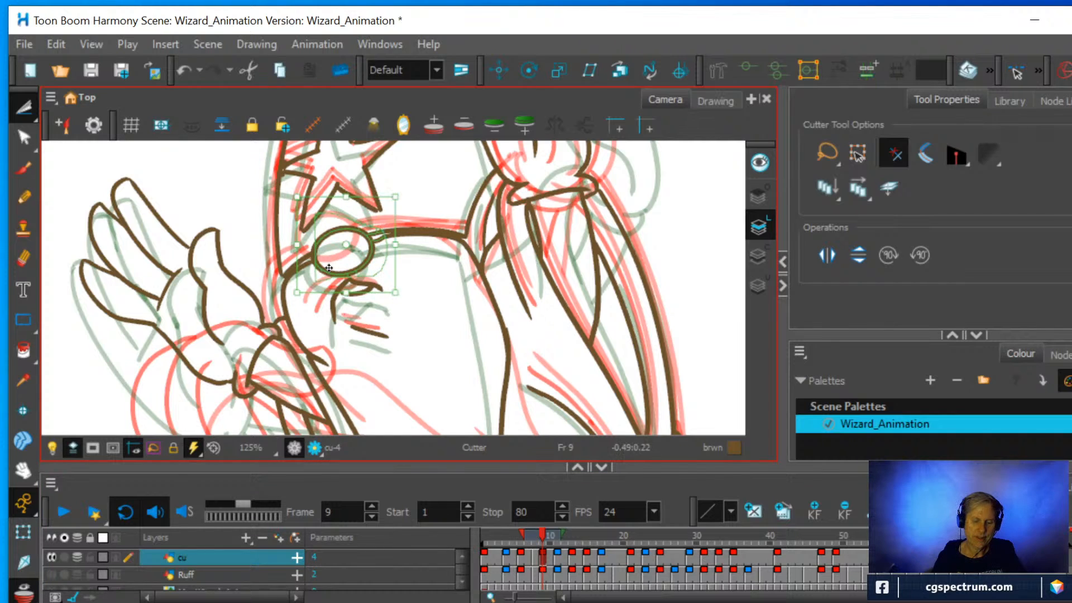
{"action": "left_click", "coordinate": [419, 302]}
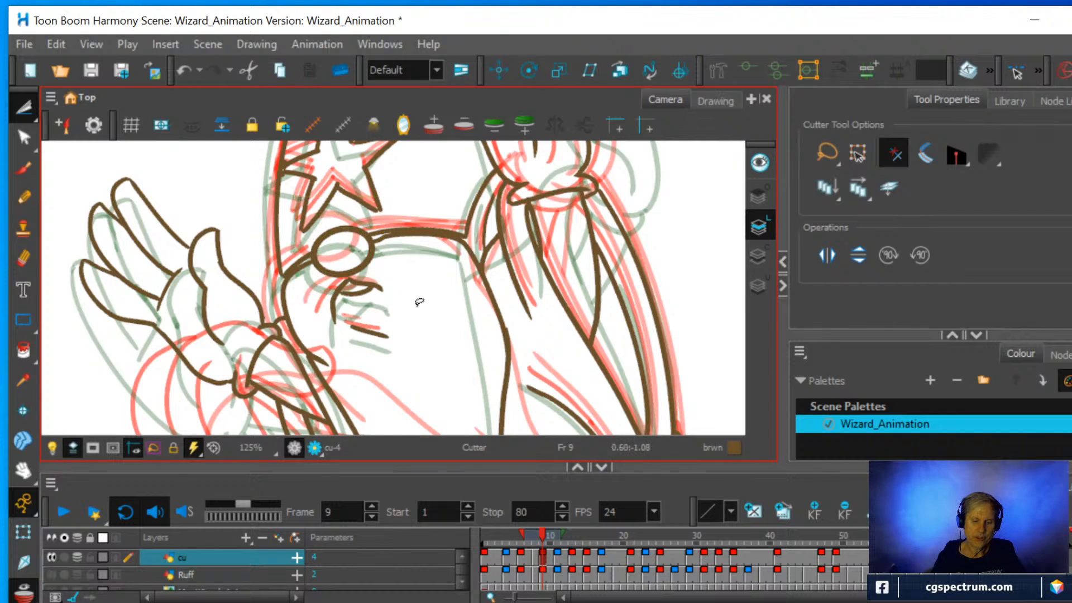
{"action": "mouse_move", "coordinate": [316, 278]}
{"action": "left_mouse_down"}
{"action": "mouse_move", "coordinate": [375, 263]}
{"action": "mouse_move", "coordinate": [391, 240]}
{"action": "mouse_move", "coordinate": [363, 210]}
{"action": "mouse_move", "coordinate": [335, 213]}
{"action": "mouse_move", "coordinate": [313, 236]}
{"action": "mouse_move", "coordinate": [310, 256]}
{"action": "mouse_move", "coordinate": [327, 276]}
{"action": "mouse_move", "coordinate": [350, 273]}
{"action": "left_mouse_up"}
{"action": "left_click", "coordinate": [417, 282]}
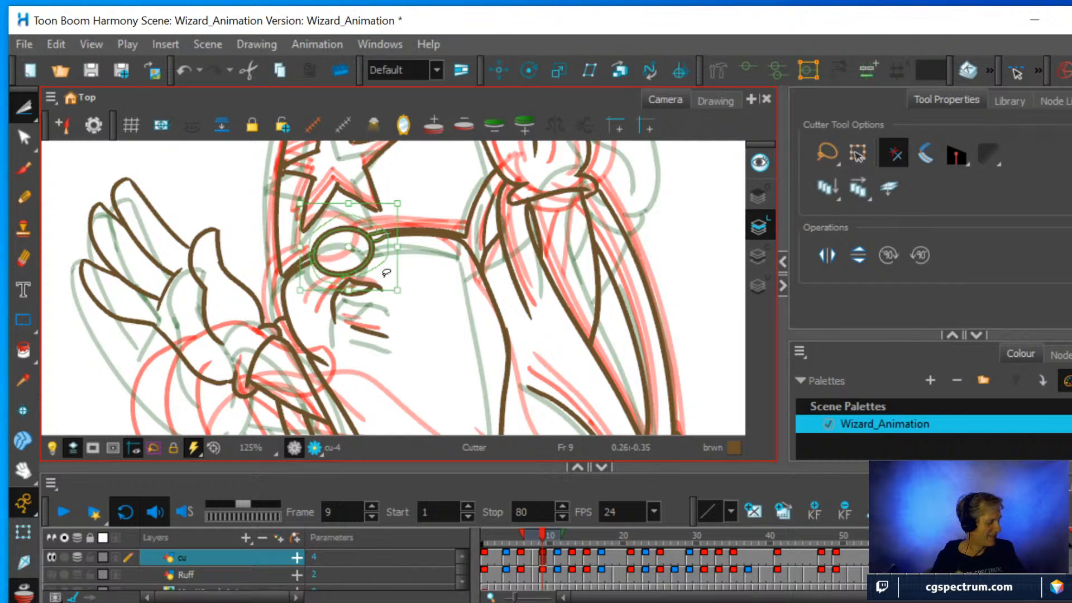
{"action": "key", "text": "ctrl+c"}
Paste the circle into the frame 8 drawing and move it midway between its red and green onion-skin positions.
{"action": "left_click", "coordinate": [555, 558]}
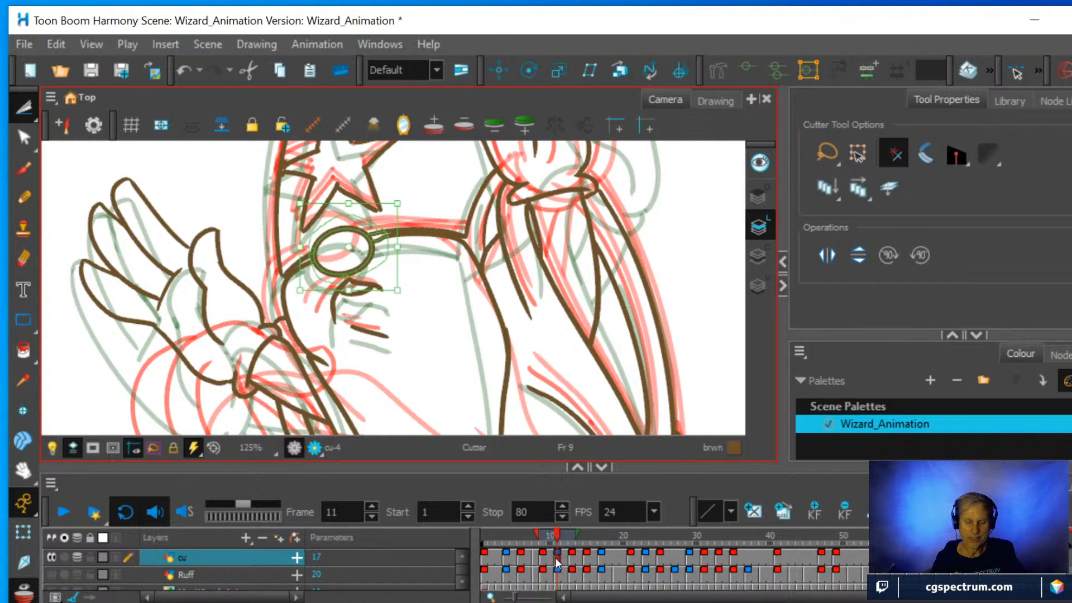
{"action": "left_click", "coordinate": [534, 558]}
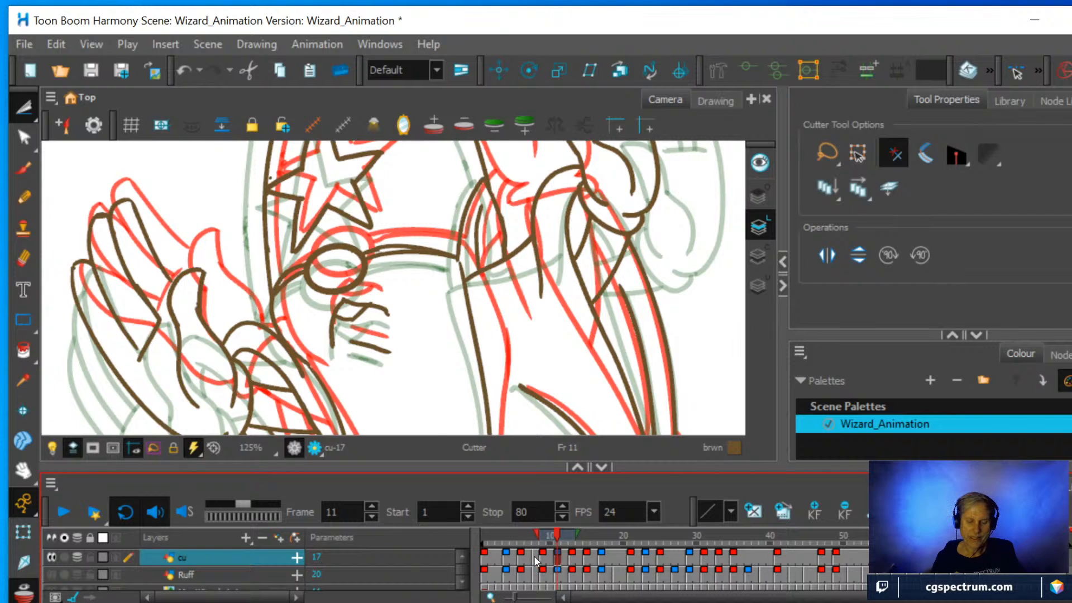
{"action": "key", "text": "ctrl+v"}
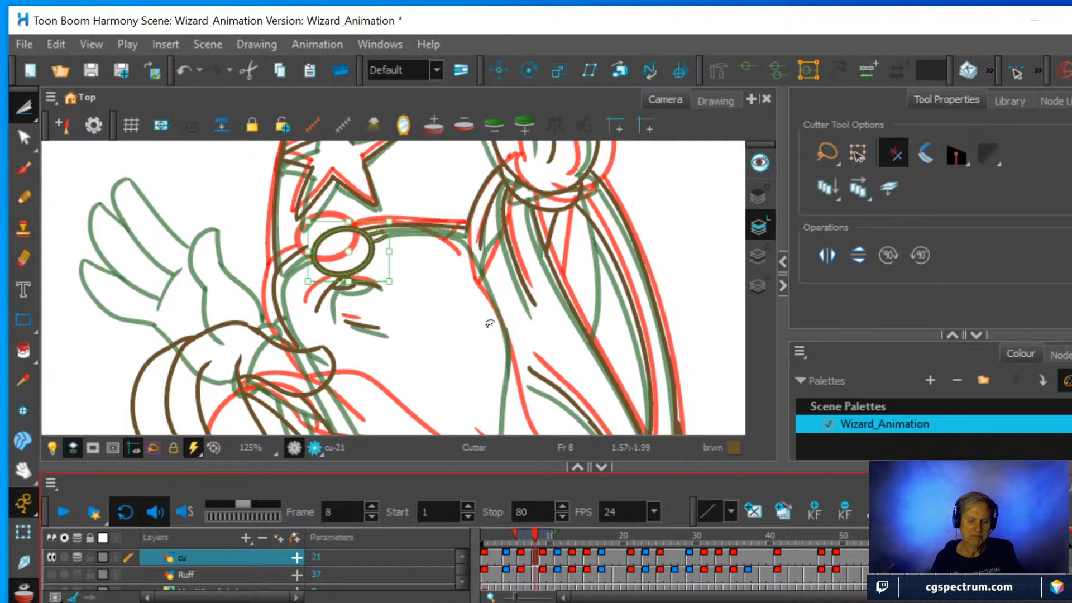
{"action": "left_click_drag", "start_coordinate": [372, 268], "coordinate": [357, 257]}
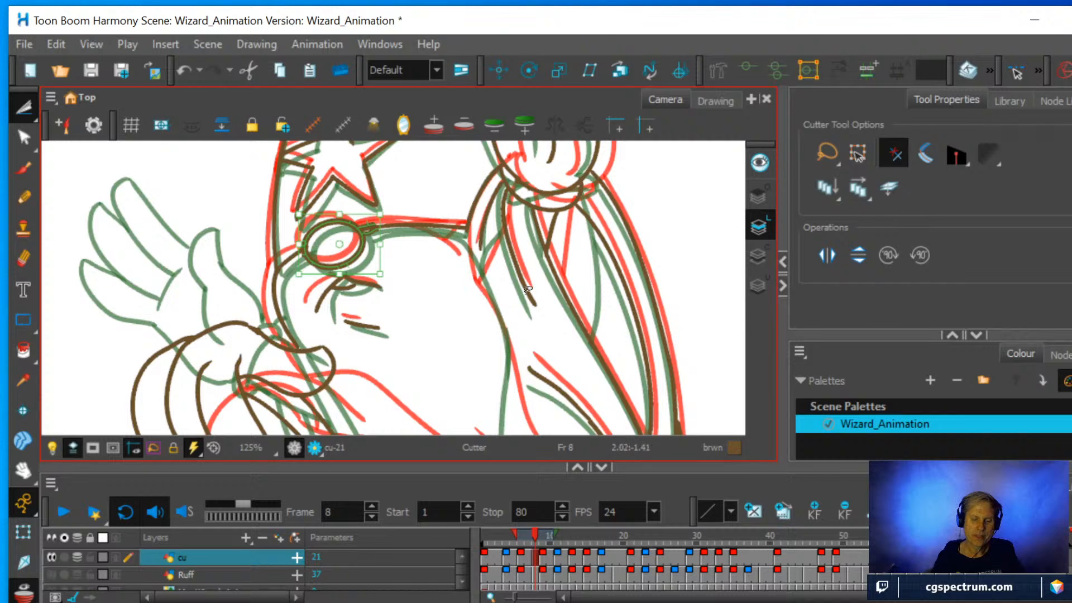
{"action": "scroll", "coordinate": [543, 282], "scroll_direction": "down", "scroll_amount": 3}
{"action": "scroll", "coordinate": [543, 282], "scroll_direction": "up", "scroll_amount": 2}
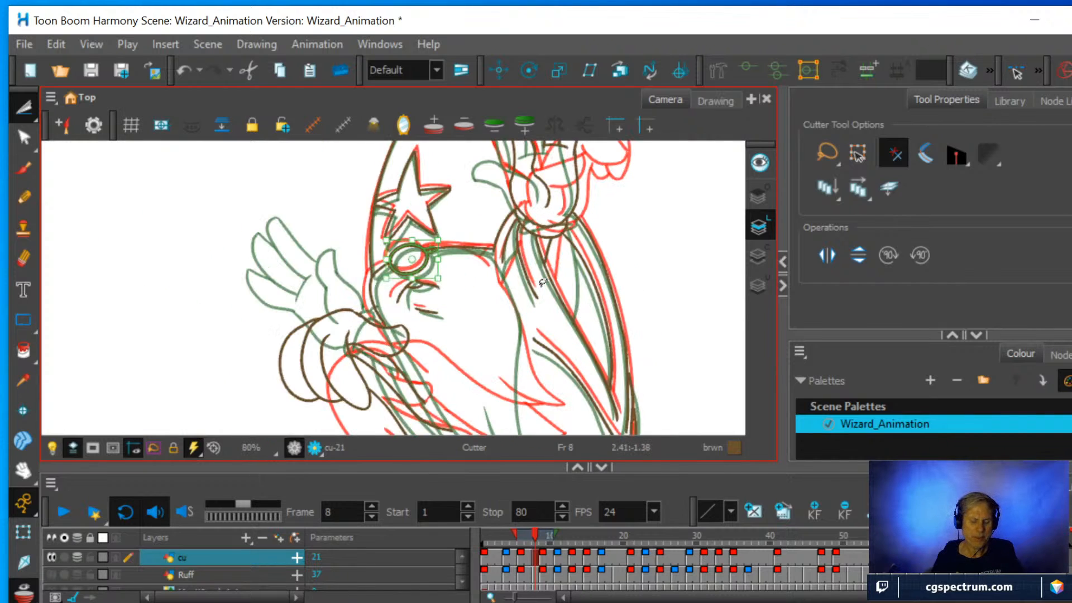
Draw the beard's edge nearest the raised sleeve with the Pencil tool, curving from the beard tip up to the face outline.
{"action": "left_click_drag", "start_coordinate": [582, 280], "coordinate": [483, 325]}
{"action": "scroll", "coordinate": [494, 318], "scroll_direction": "up", "scroll_amount": 3}
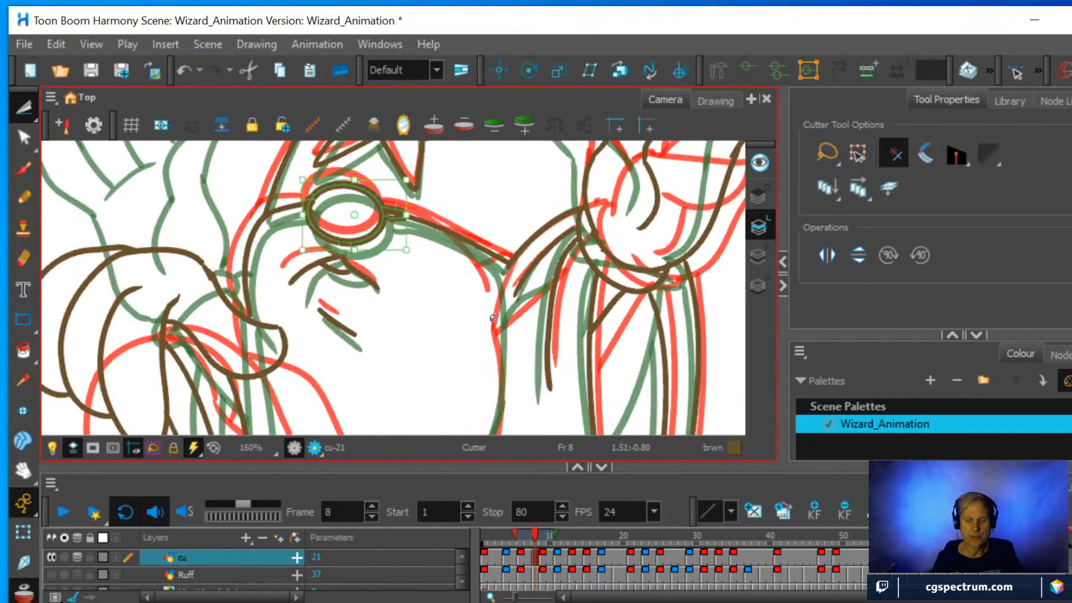
{"action": "scroll", "coordinate": [616, 300], "scroll_direction": "down", "scroll_amount": 1}
{"action": "left_click_drag", "start_coordinate": [616, 300], "coordinate": [590, 229]}
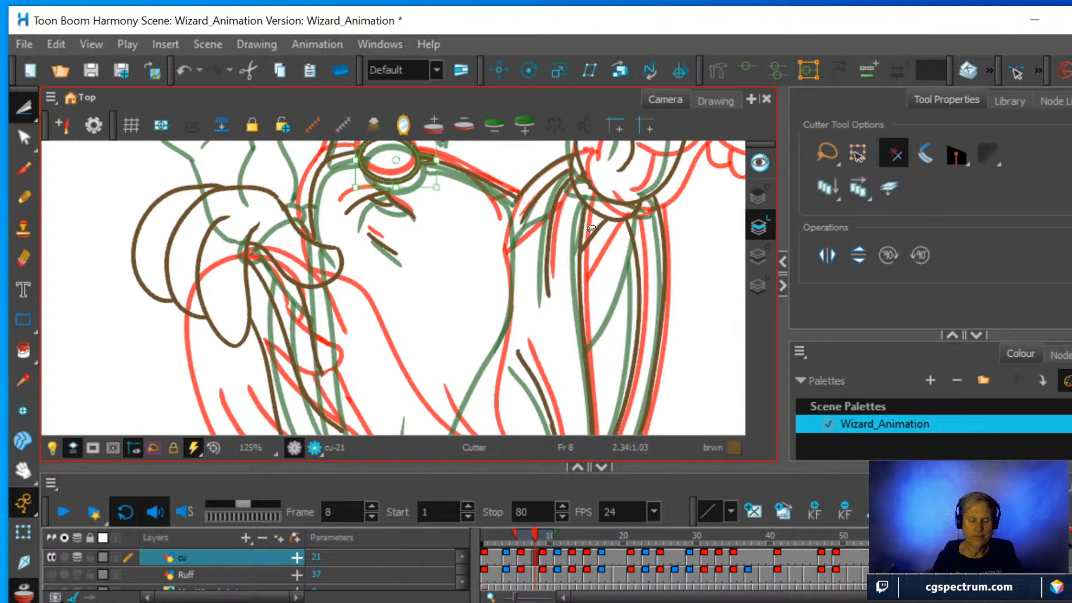
{"action": "scroll", "coordinate": [591, 229], "scroll_direction": "down", "scroll_amount": 1}
{"action": "mouse_move", "coordinate": [572, 385]}
{"action": "left_mouse_down"}
{"action": "mouse_move", "coordinate": [547, 230]}
{"action": "mouse_move", "coordinate": [545, 242]}
{"action": "left_mouse_up"}
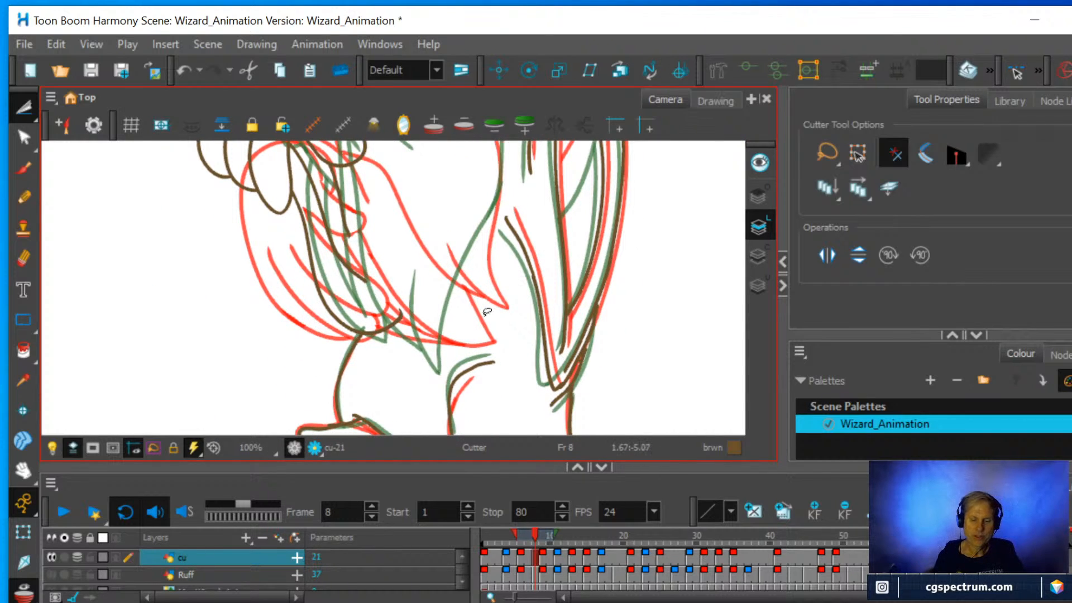
{"action": "scroll", "coordinate": [487, 311], "scroll_direction": "down", "scroll_amount": 1}
{"action": "left_click_drag", "start_coordinate": [490, 298], "coordinate": [454, 340]}
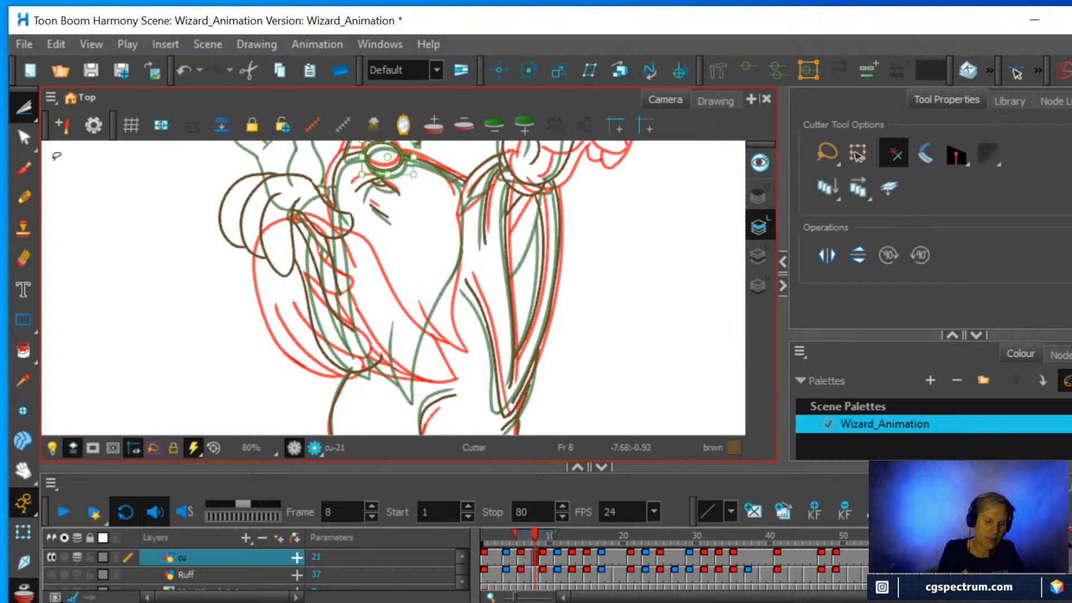
{"action": "left_click", "coordinate": [24, 197]}
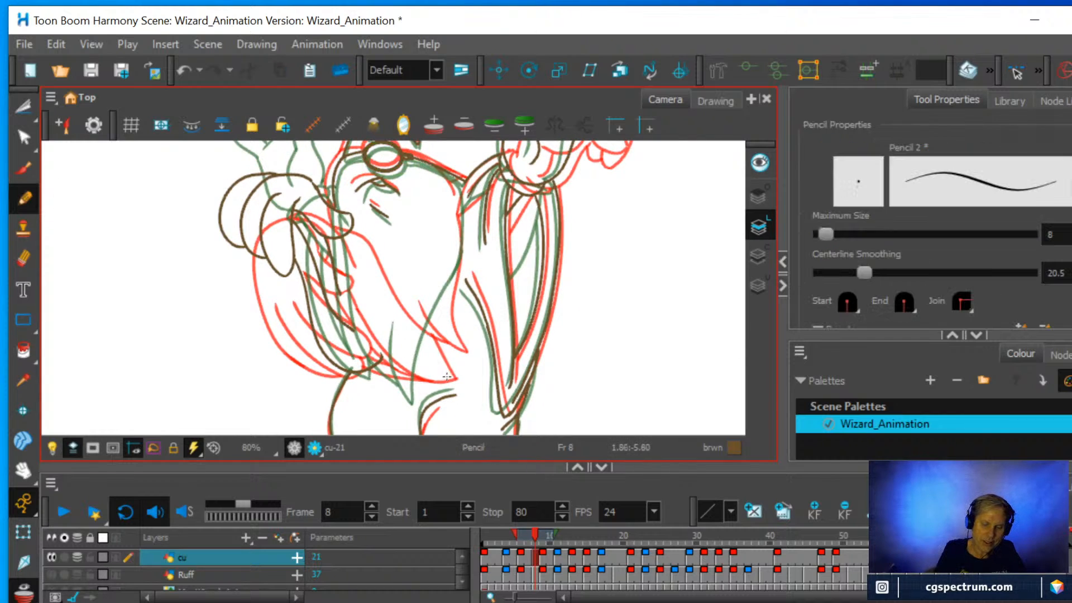
{"action": "left_click_drag", "start_coordinate": [437, 384], "coordinate": [458, 200]}
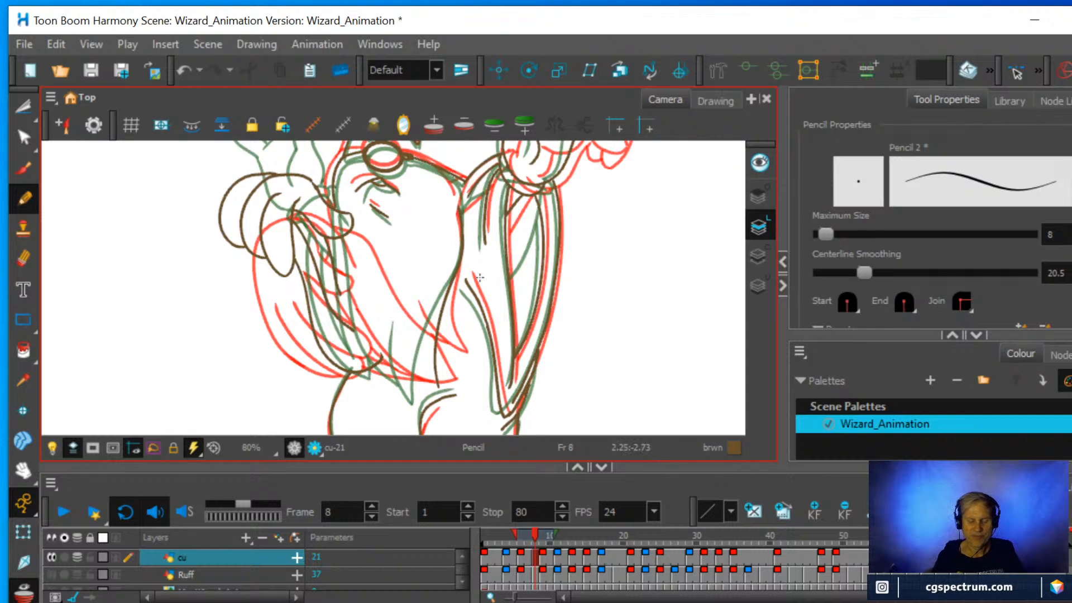
Erase the lower end of the beard edge nearest the raised sleeve.
{"action": "mouse_move", "coordinate": [558, 302]}
{"action": "left_mouse_down"}
{"action": "mouse_move", "coordinate": [506, 339]}
{"action": "mouse_move", "coordinate": [474, 347]}
{"action": "left_mouse_up"}
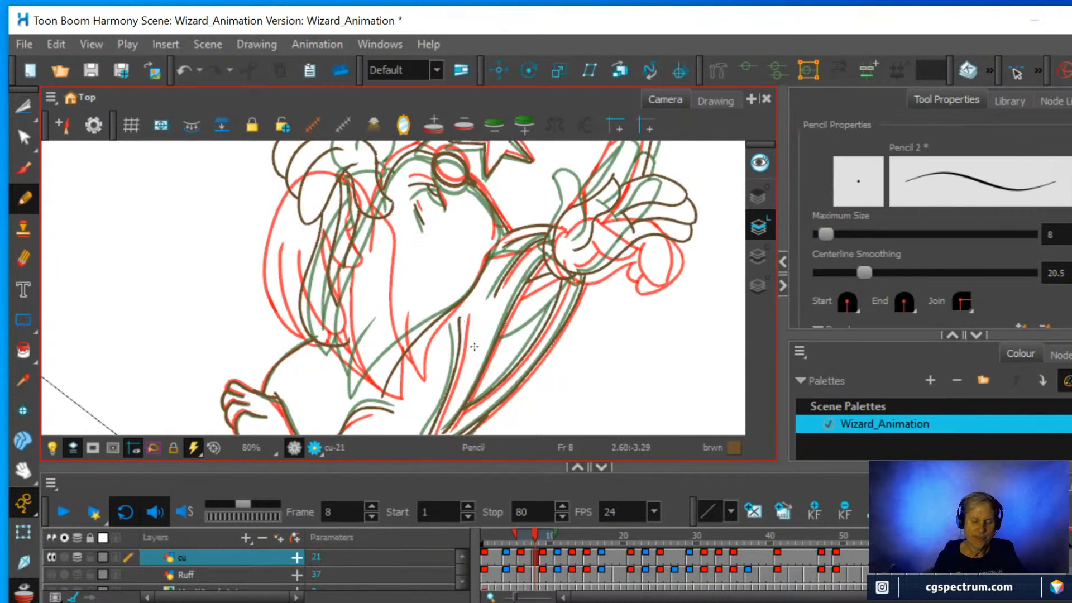
{"action": "scroll", "coordinate": [473, 346], "scroll_direction": "down", "scroll_amount": 3}
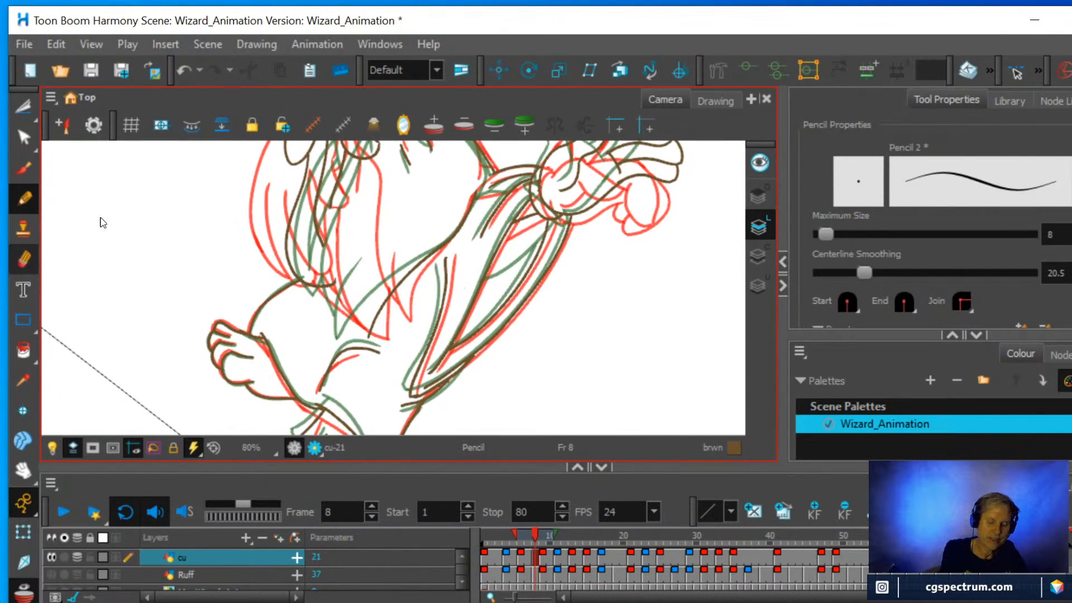
{"action": "key", "text": "alt+e"}
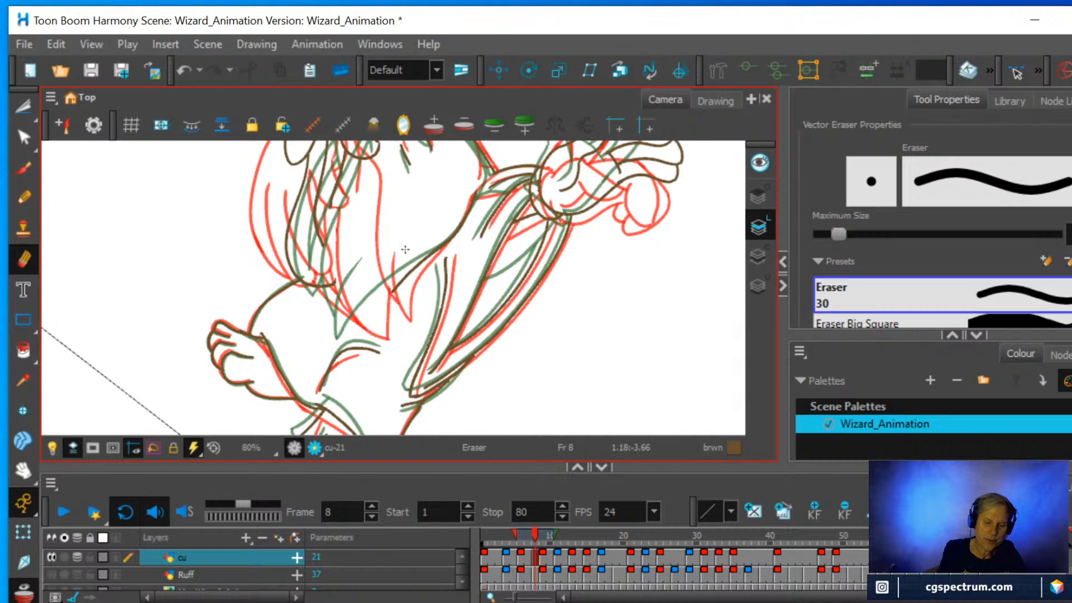
Draw the beard's pointed tip with a short inner strand, and its opposite edge running up towards the lower hand.
{"action": "key", "text": "alt+p"}
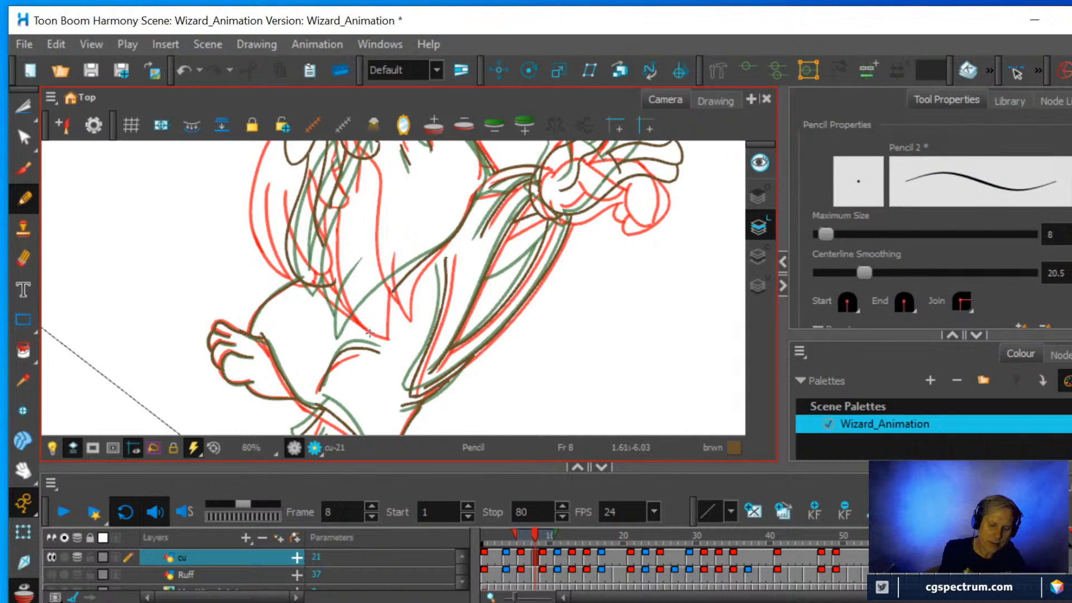
{"action": "left_click_drag", "start_coordinate": [371, 335], "coordinate": [377, 251]}
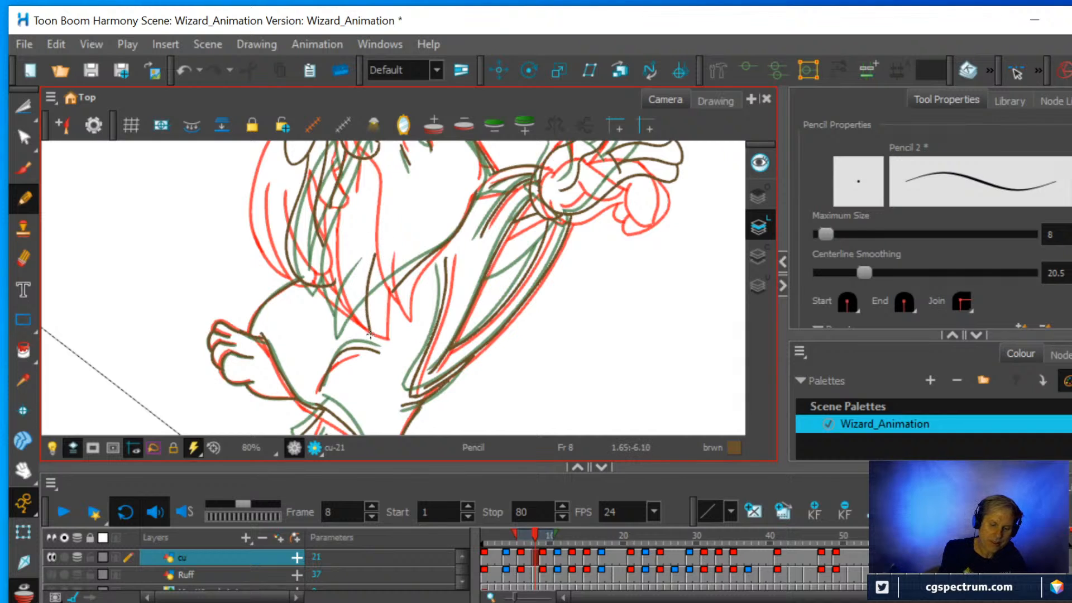
{"action": "left_click_drag", "start_coordinate": [370, 335], "coordinate": [393, 279]}
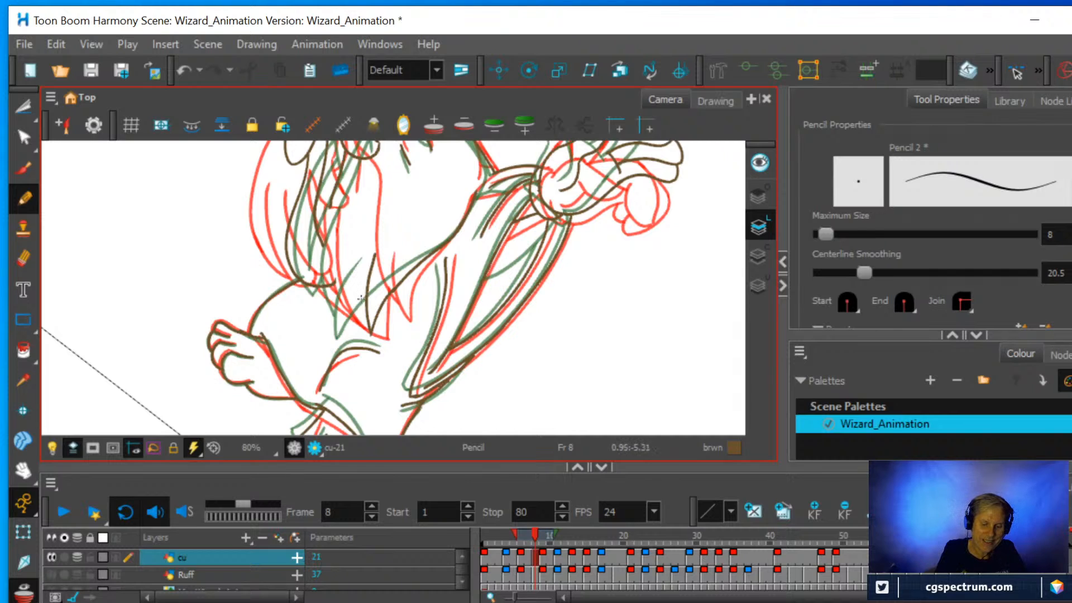
{"action": "mouse_move", "coordinate": [363, 308]}
{"action": "left_mouse_down"}
{"action": "mouse_move", "coordinate": [352, 251]}
{"action": "mouse_move", "coordinate": [362, 184]}
{"action": "left_mouse_up"}
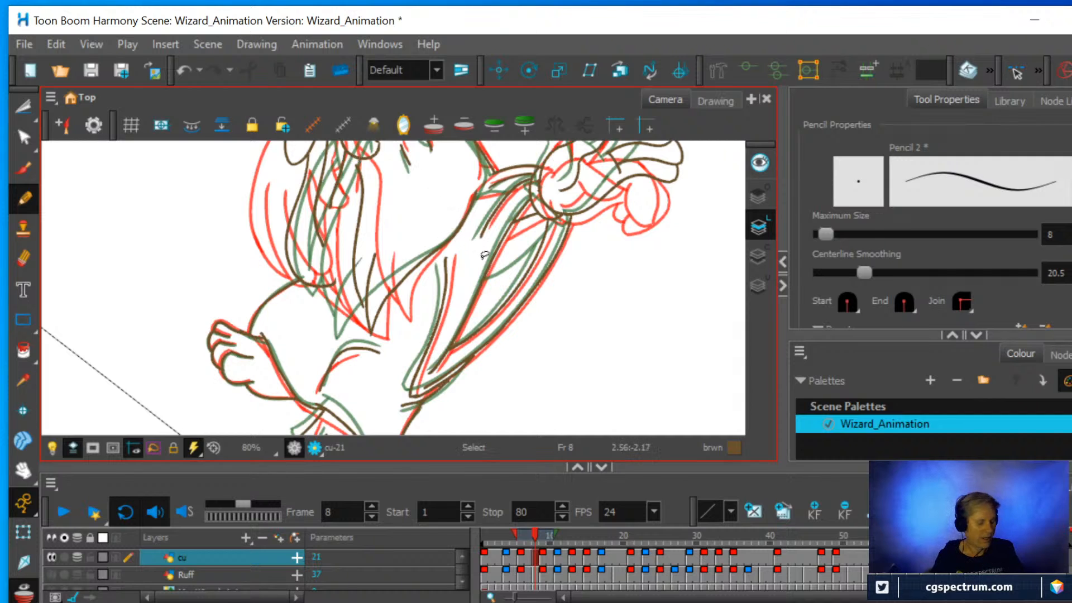
Delete the short fold strokes below the raised hand's cuff and redraw the fold as a longer line down the sleeve.
{"action": "mouse_move", "coordinate": [510, 267]}
{"action": "left_mouse_down"}
{"action": "mouse_move", "coordinate": [518, 231]}
{"action": "mouse_move", "coordinate": [461, 169]}
{"action": "left_mouse_up"}
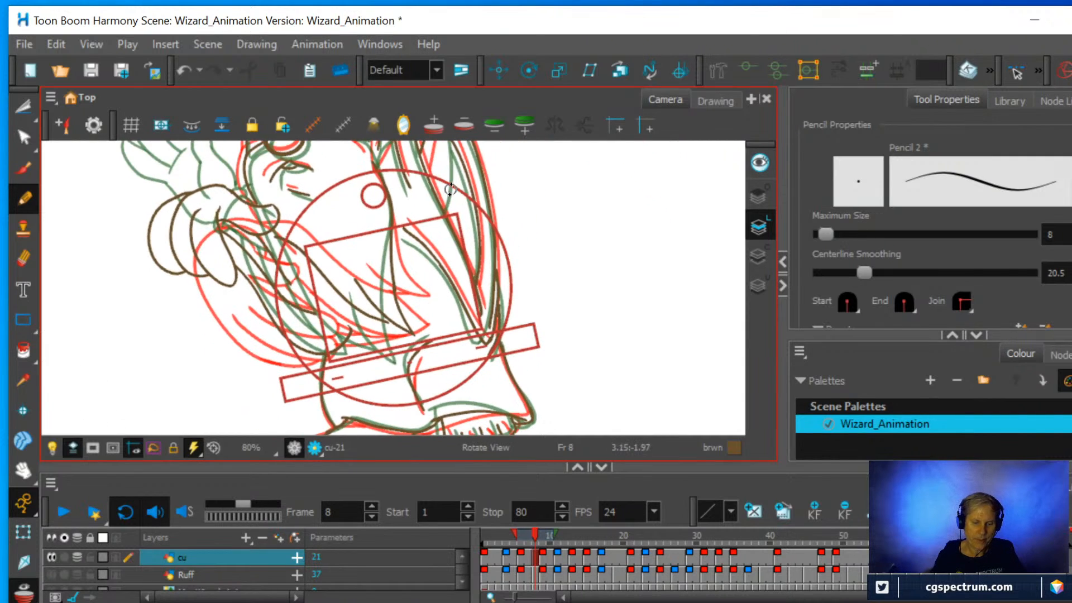
{"action": "key", "text": "1"}
{"action": "key", "text": "1"}
{"action": "key", "text": "2"}
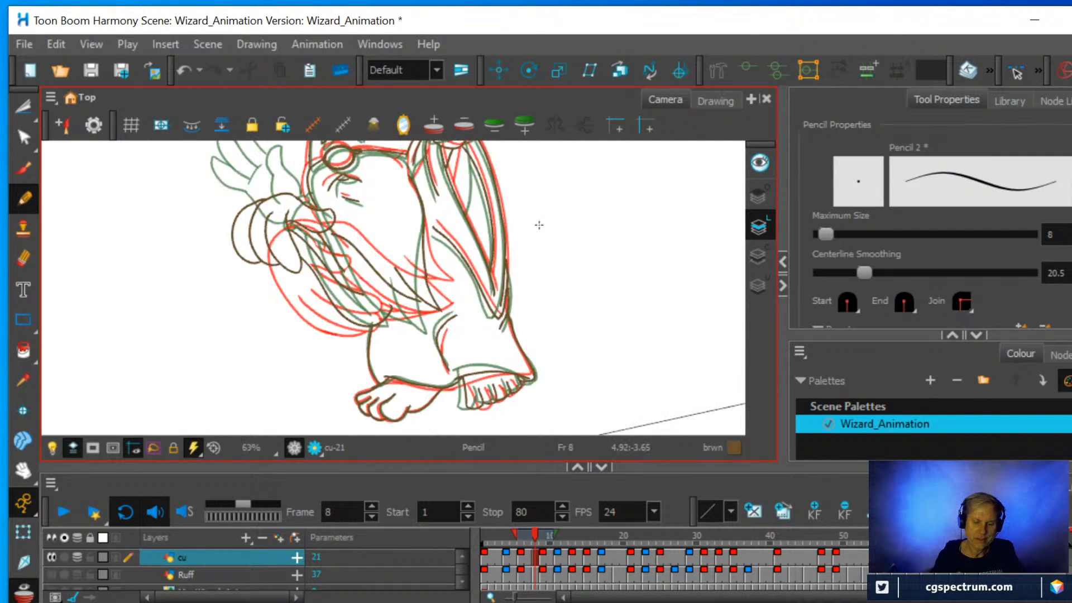
{"action": "left_click_drag", "start_coordinate": [534, 220], "coordinate": [478, 320]}
{"action": "key", "text": "2"}
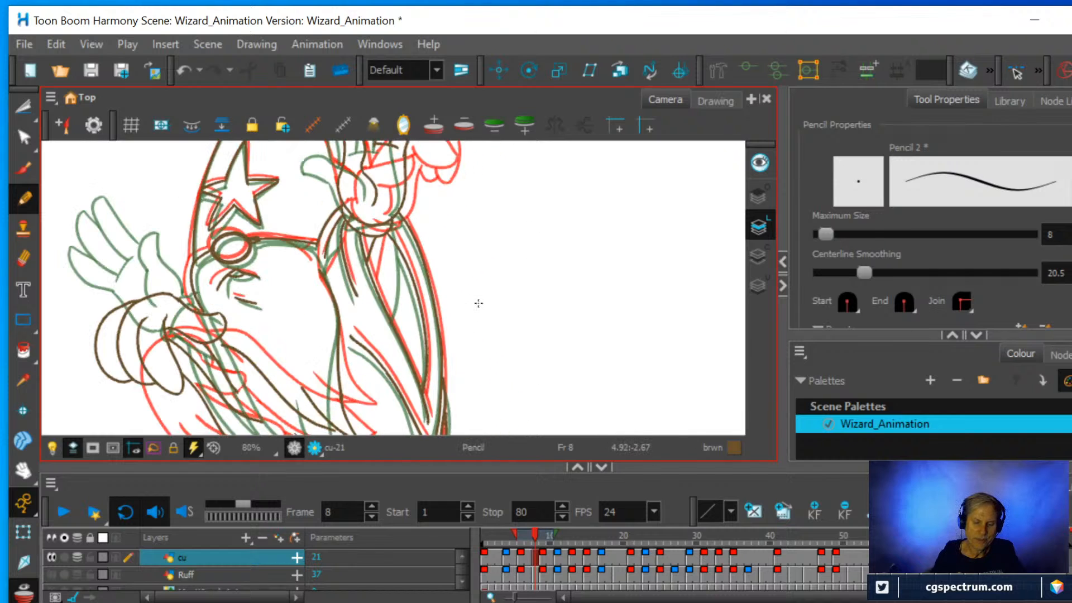
{"action": "key", "text": "2"}
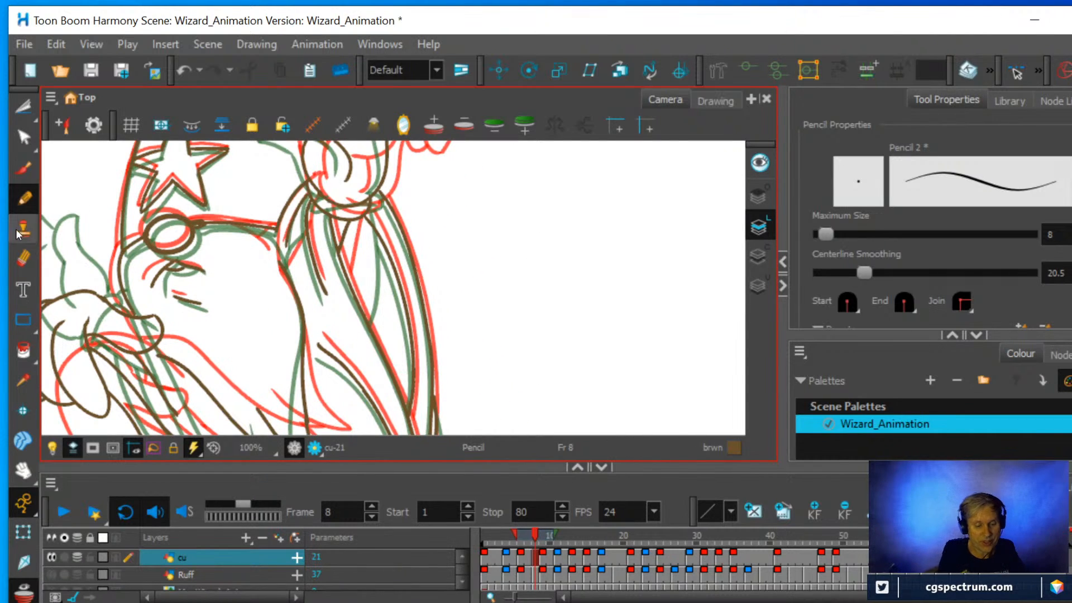
{"action": "key", "text": "alt+e"}
{"action": "left_click", "coordinate": [24, 107]}
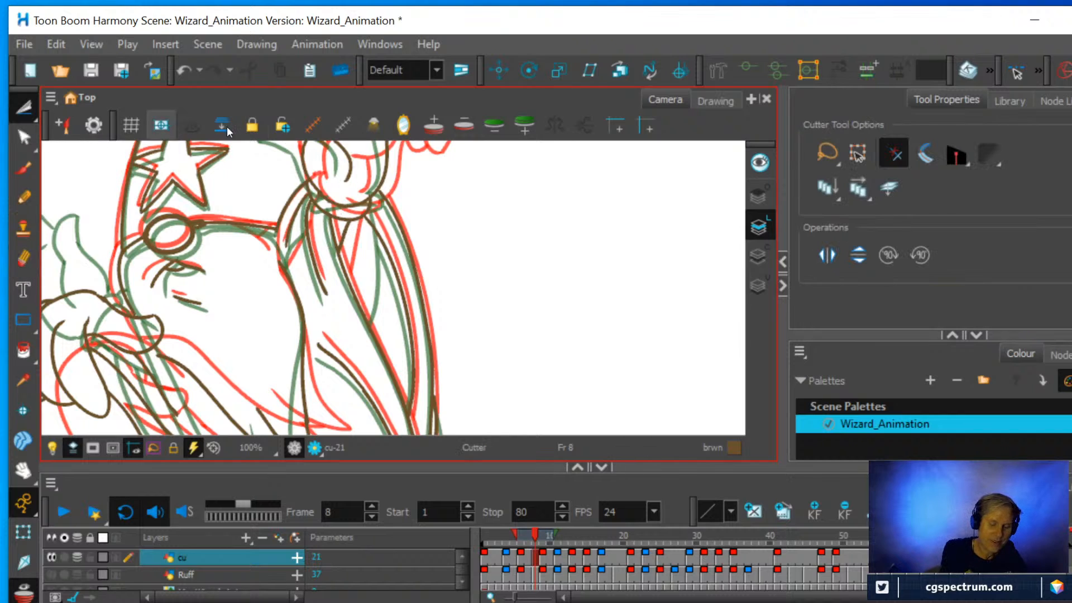
{"action": "left_click", "coordinate": [347, 226]}
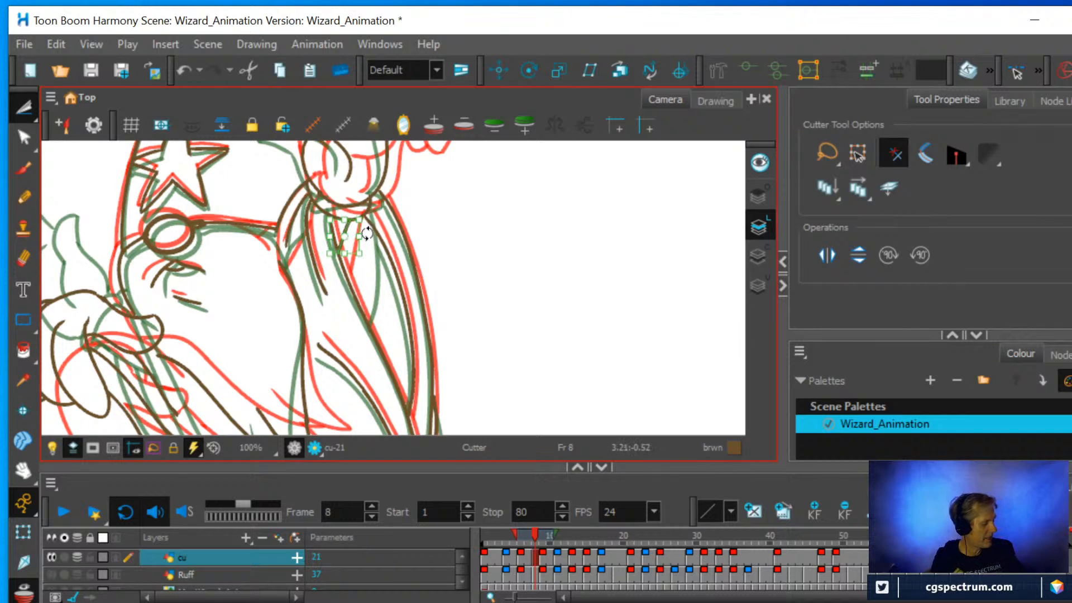
{"action": "key", "text": "Delete"}
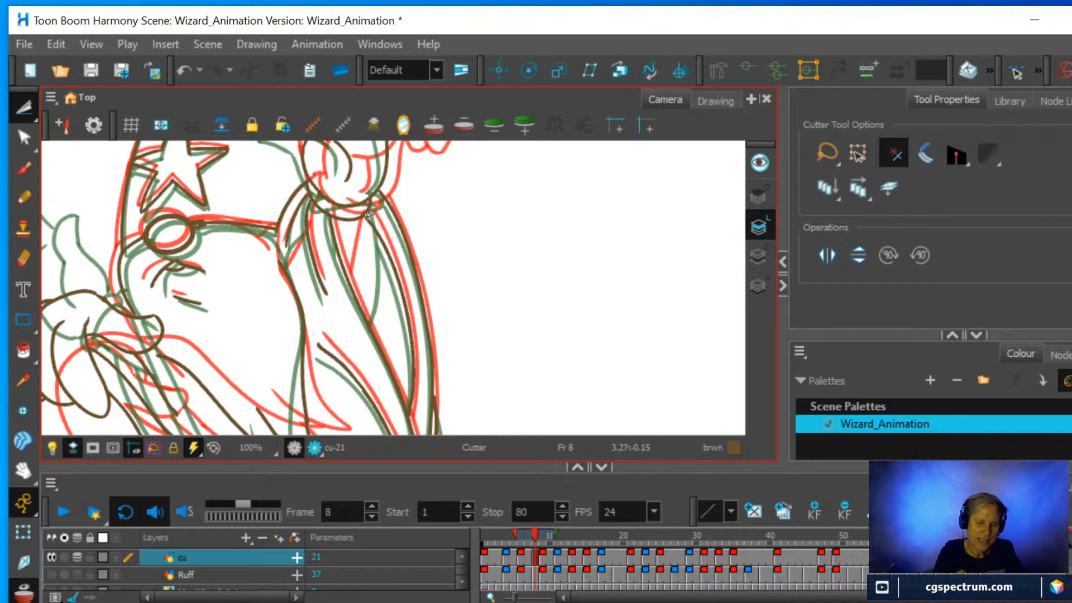
{"action": "left_click", "coordinate": [25, 198]}
{"action": "left_click_drag", "start_coordinate": [356, 297], "coordinate": [367, 212]}
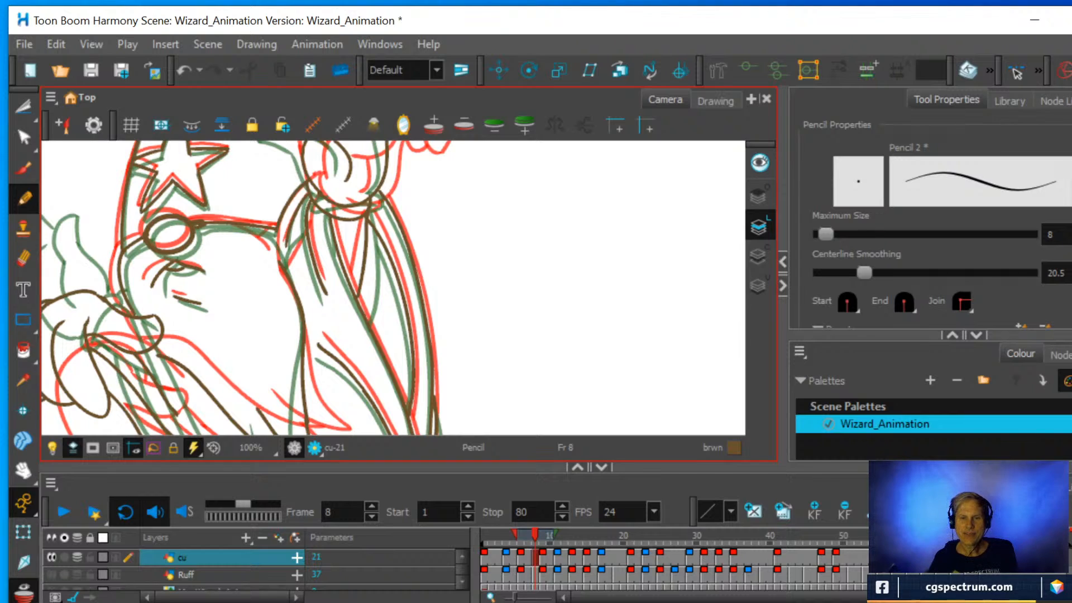
Examine the beard and raised sleeve lines against the red and green onion-skin drawings from several view angles.
{"action": "scroll", "coordinate": [520, 267], "scroll_direction": "down", "scroll_amount": 2}
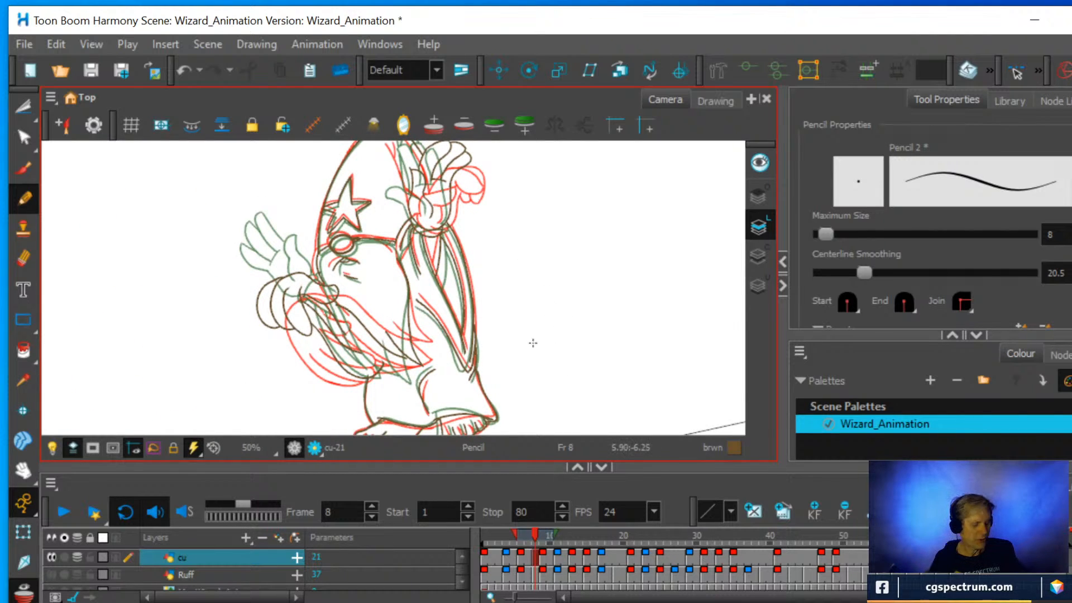
{"action": "scroll", "coordinate": [492, 324], "scroll_direction": "down", "scroll_amount": 1}
{"action": "scroll", "coordinate": [453, 286], "scroll_direction": "up", "scroll_amount": 1}
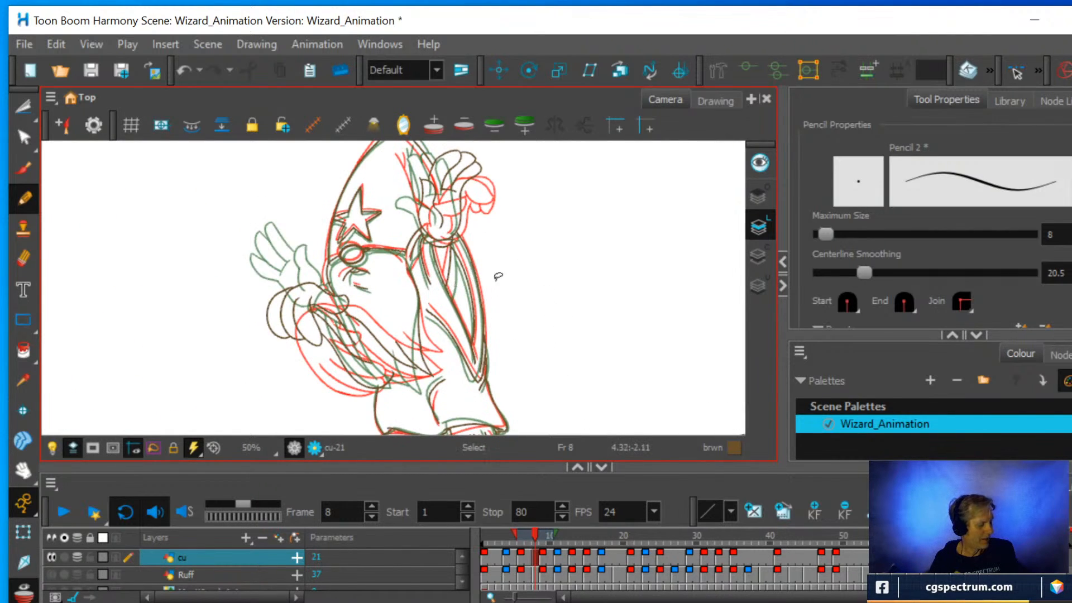
{"action": "mouse_move", "coordinate": [498, 277]}
{"action": "left_mouse_down"}
{"action": "mouse_move", "coordinate": [495, 306]}
{"action": "mouse_move", "coordinate": [471, 311]}
{"action": "mouse_move", "coordinate": [513, 210]}
{"action": "left_mouse_up"}
{"action": "scroll", "coordinate": [471, 311], "scroll_direction": "up", "scroll_amount": 2}
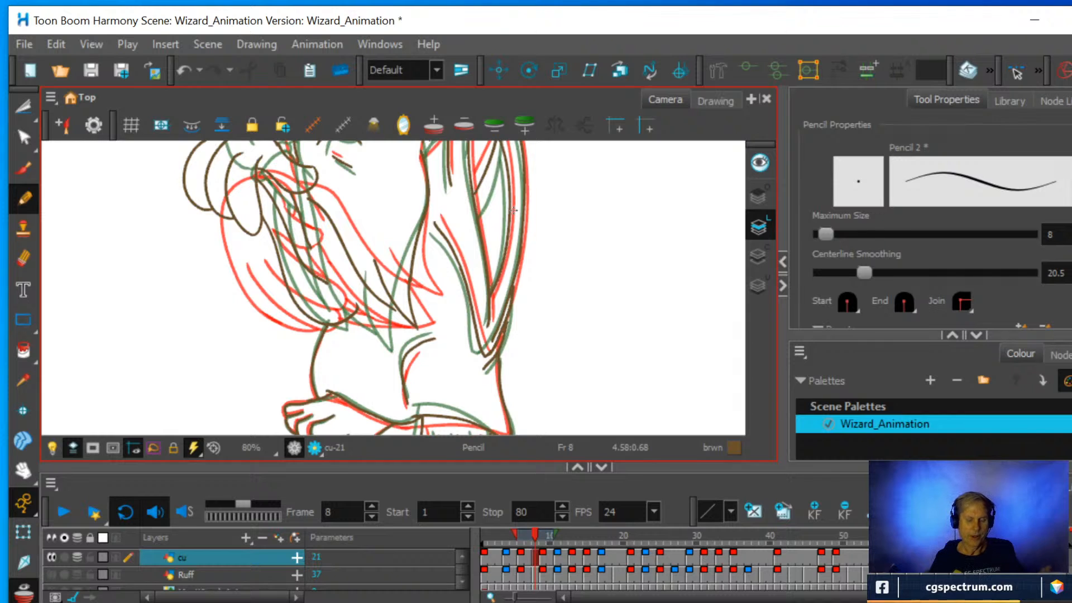
{"action": "scroll", "coordinate": [536, 243], "scroll_direction": "down", "scroll_amount": 1}
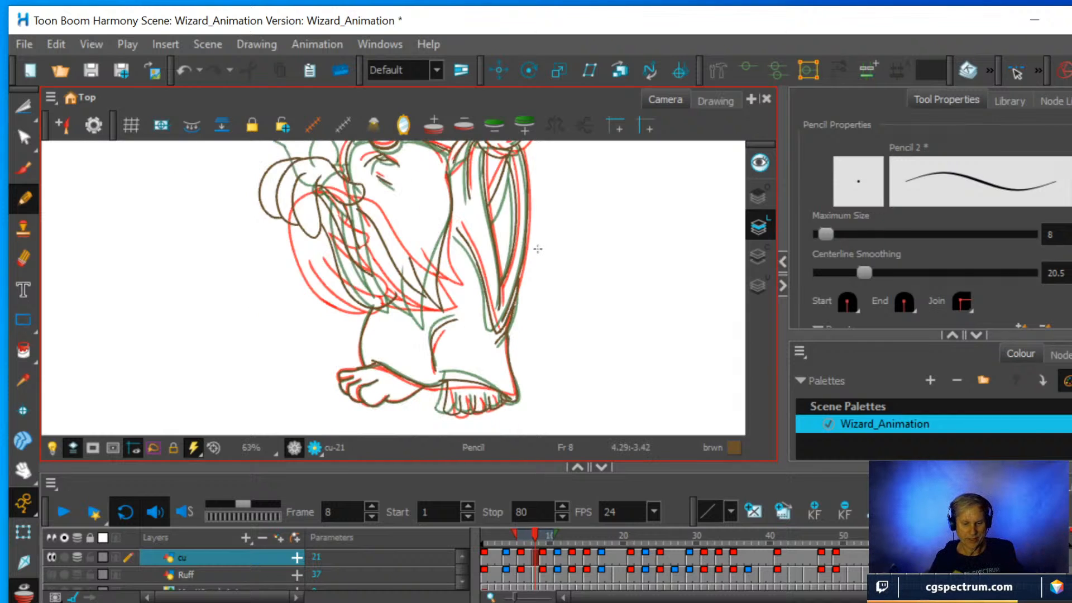
{"action": "left_click_drag", "start_coordinate": [534, 246], "coordinate": [525, 333]}
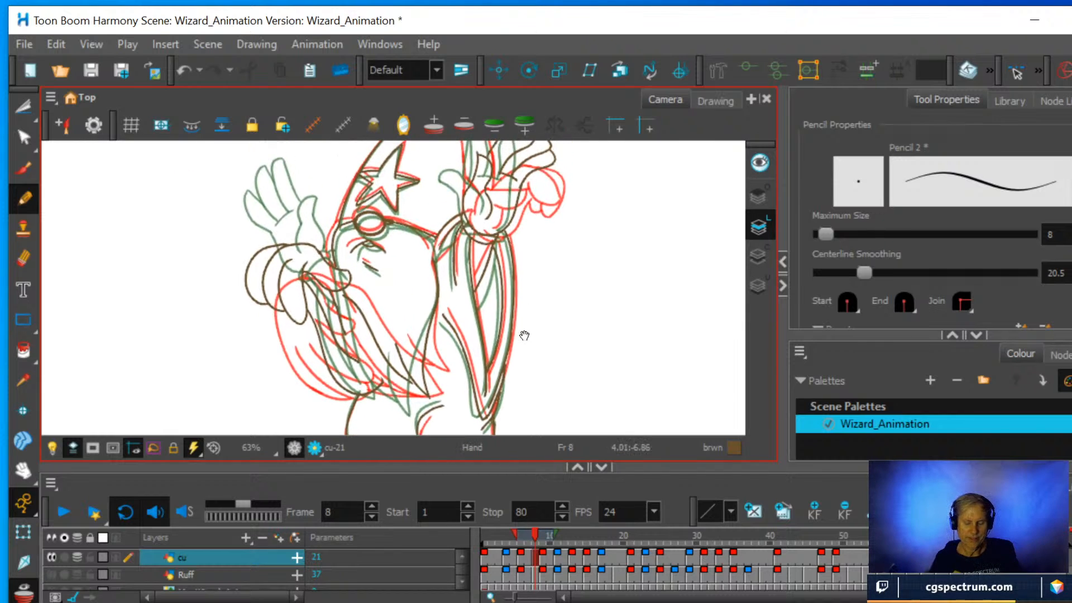
{"action": "scroll", "coordinate": [494, 319], "scroll_direction": "up", "scroll_amount": 1}
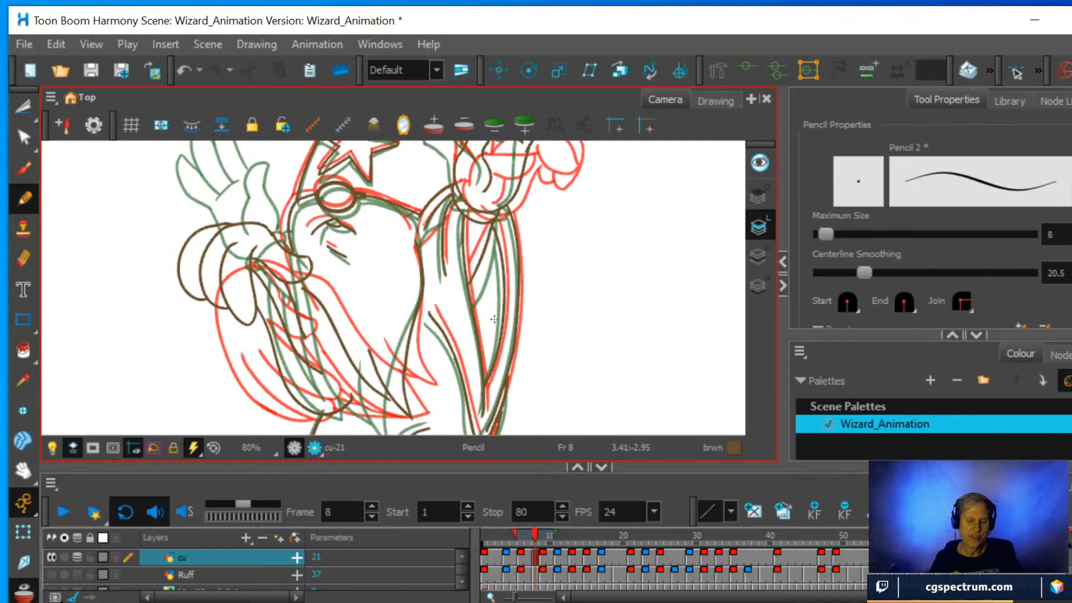
{"action": "mouse_move", "coordinate": [569, 241]}
{"action": "left_mouse_down"}
{"action": "mouse_move", "coordinate": [570, 276]}
{"action": "mouse_move", "coordinate": [528, 301]}
{"action": "mouse_move", "coordinate": [512, 337]}
{"action": "left_mouse_up"}
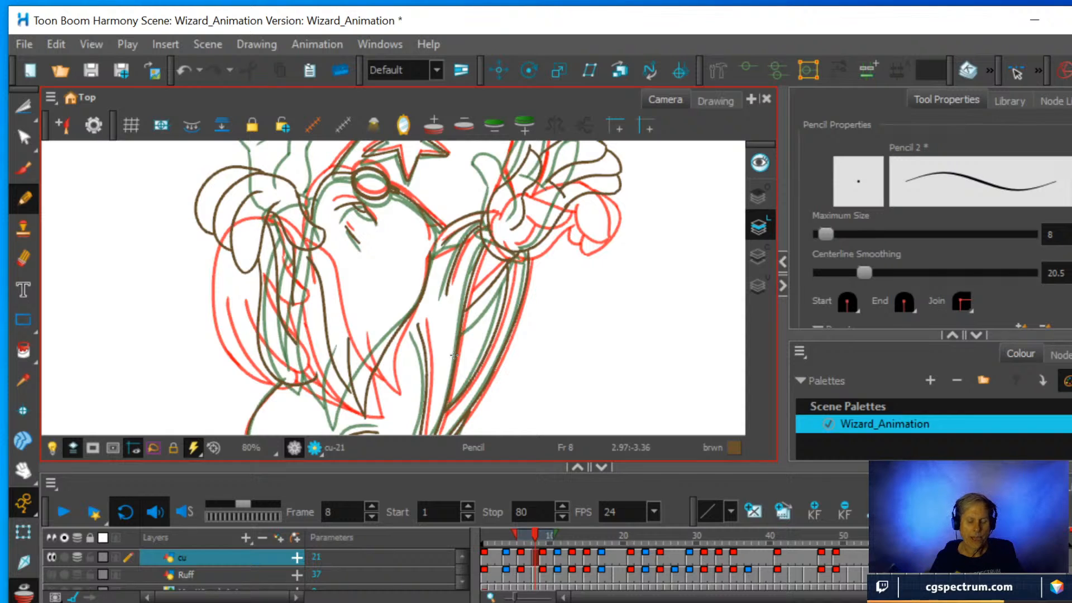
{"action": "scroll", "coordinate": [473, 337], "scroll_direction": "down", "scroll_amount": 1}
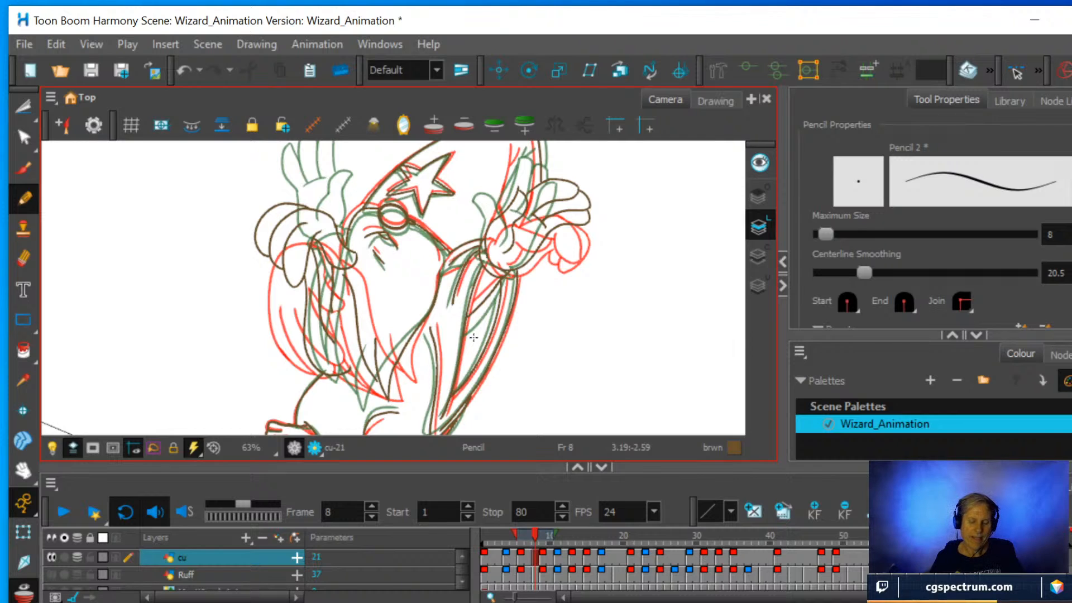
Try erasing near the beard tip, undo the last erasure, and redraw the beard's edge just above the tip.
{"action": "left_click", "coordinate": [23, 257]}
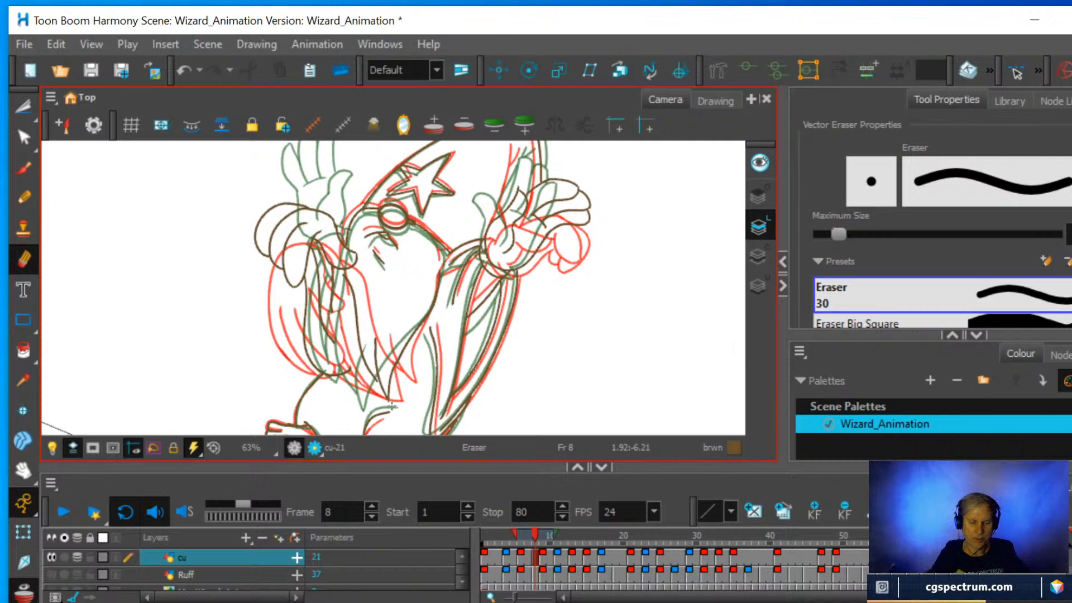
{"action": "scroll", "coordinate": [419, 309], "scroll_direction": "up", "scroll_amount": 2}
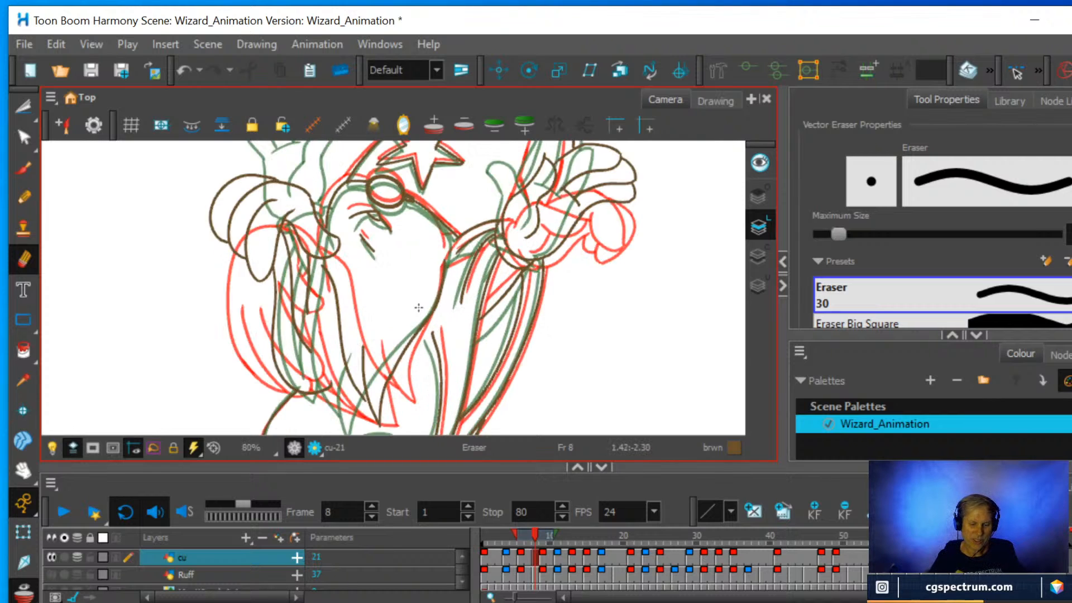
{"action": "left_click_drag", "start_coordinate": [477, 310], "coordinate": [446, 346]}
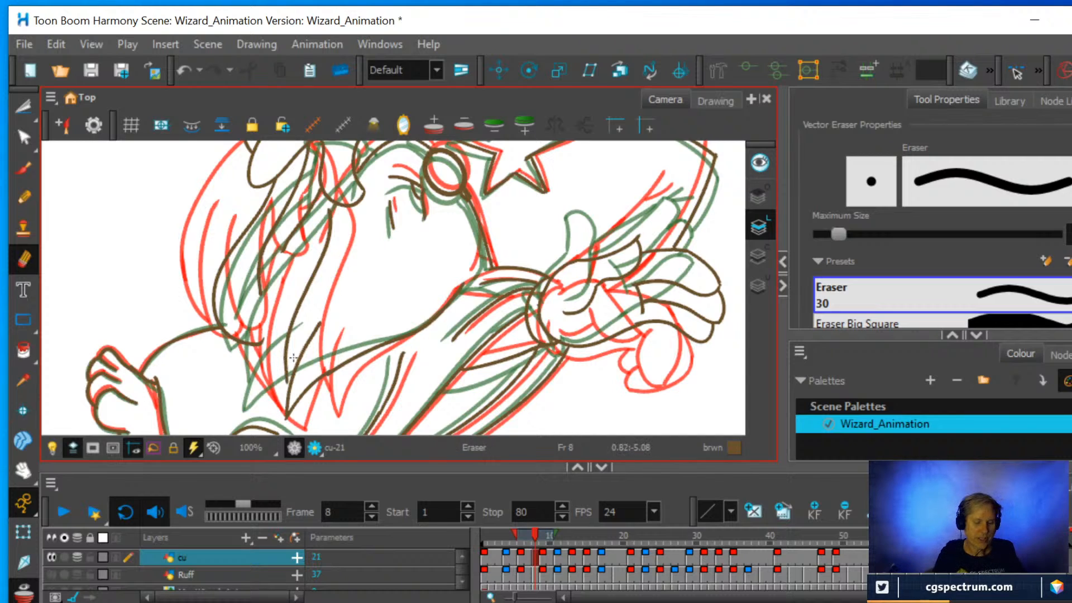
{"action": "key", "text": "ctrl+z"}
{"action": "key", "text": "alt+slash"}
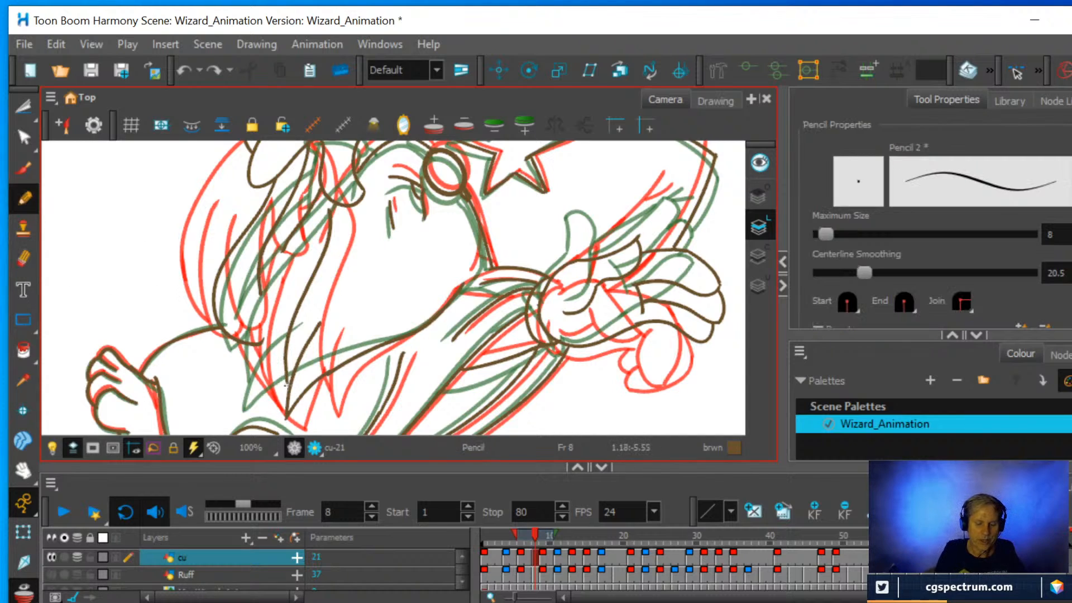
{"action": "left_click", "coordinate": [293, 291]}
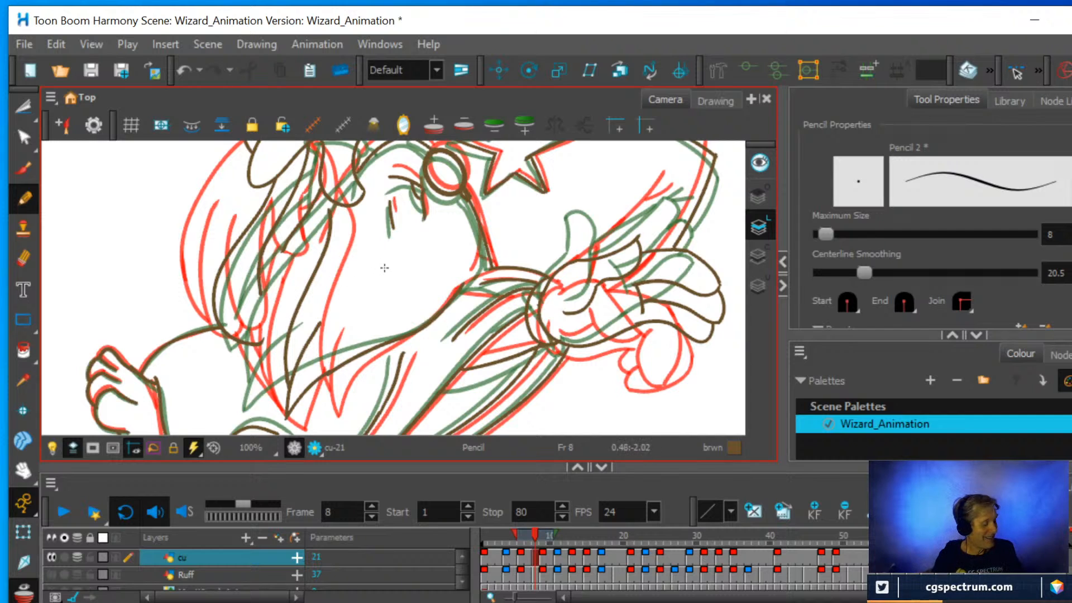
{"action": "key", "text": "ctrl+alt"}
{"action": "left_click_drag", "start_coordinate": [509, 349], "coordinate": [530, 268]}
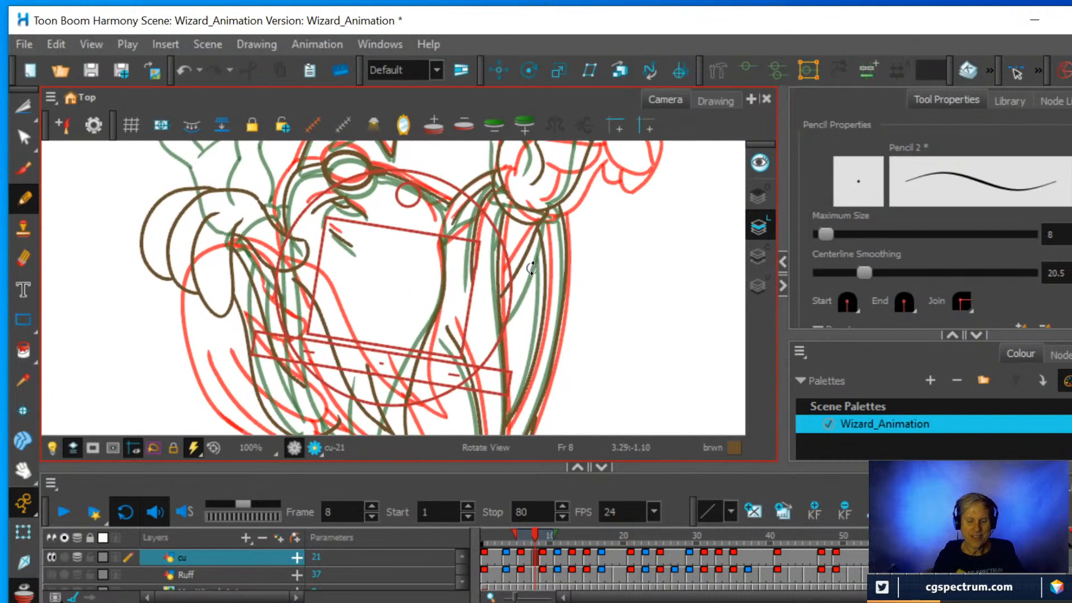
Extend the beard's upper edge towards the face beside the raised arm and draw a short shoulder line from it to the sleeve.
{"action": "scroll", "coordinate": [588, 275], "scroll_direction": "down", "scroll_amount": 1}
{"action": "scroll", "coordinate": [587, 275], "scroll_direction": "up", "scroll_amount": 2}
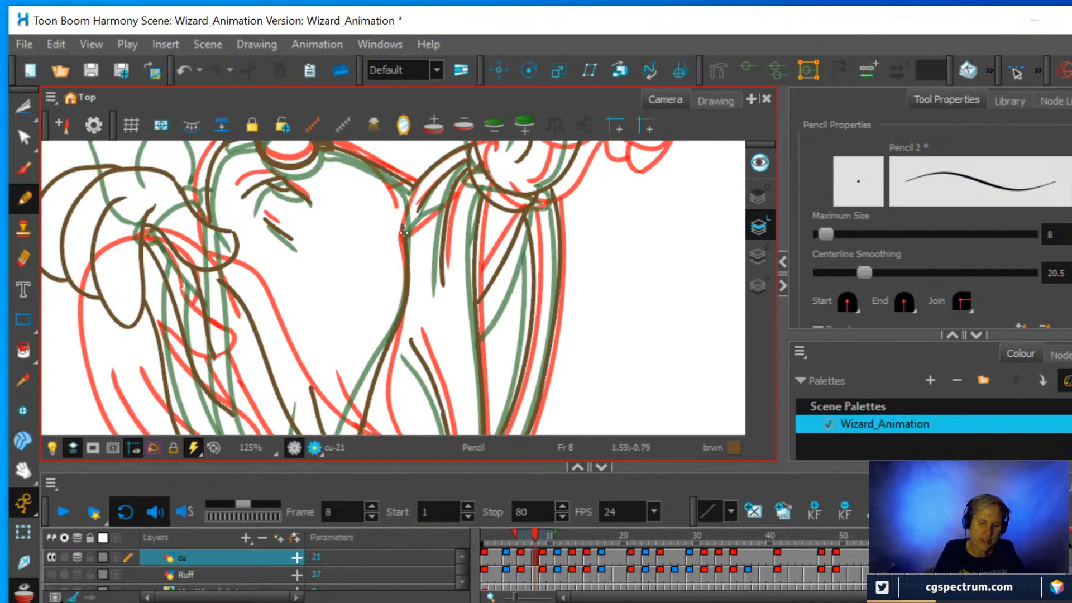
{"action": "left_click_drag", "start_coordinate": [403, 230], "coordinate": [393, 182]}
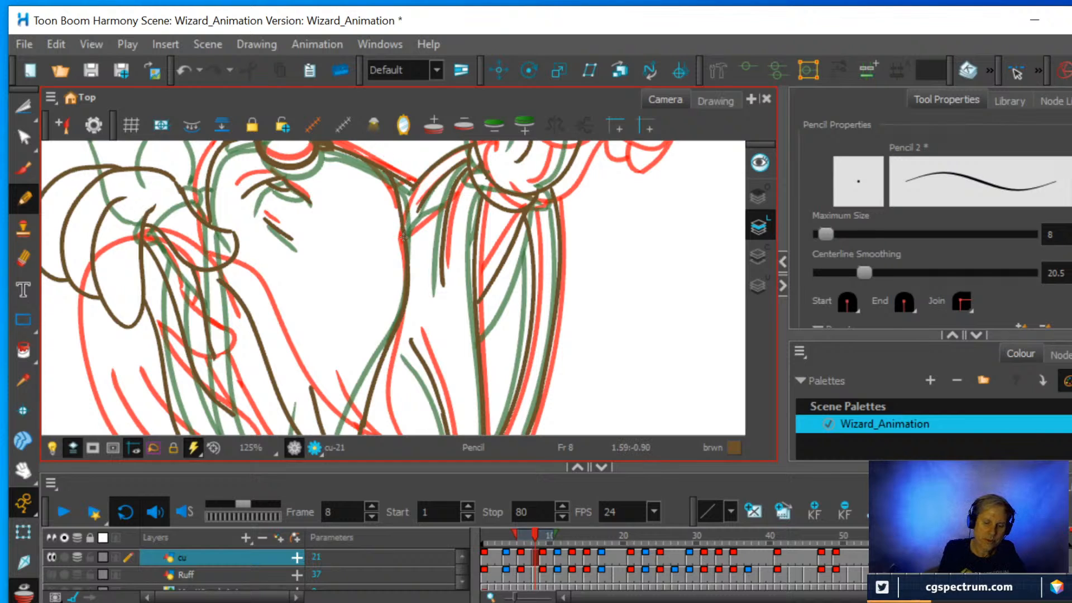
{"action": "left_click_drag", "start_coordinate": [403, 236], "coordinate": [441, 207]}
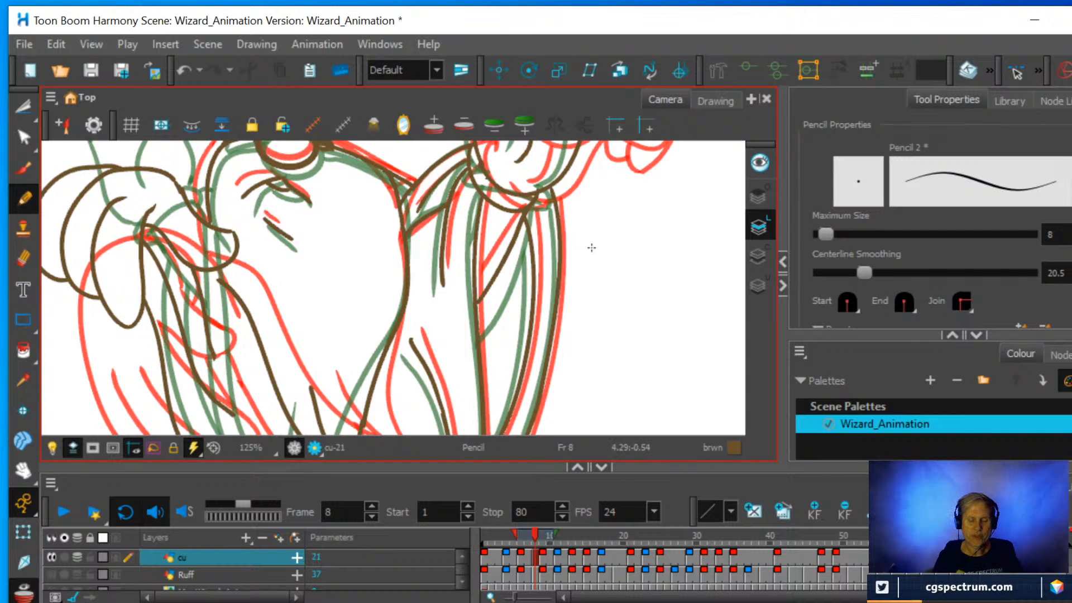
Hide the onion skin and scrub the timeline around frame 8 to check the drawing in motion.
{"action": "scroll", "coordinate": [591, 244], "scroll_direction": "down", "scroll_amount": 2}
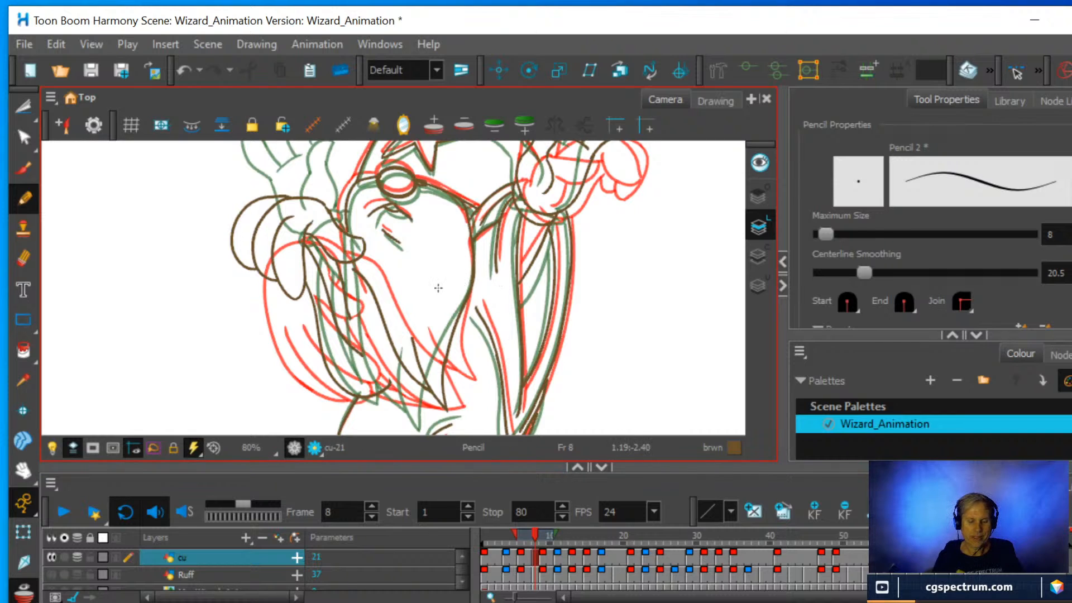
{"action": "scroll", "coordinate": [434, 283], "scroll_direction": "down", "scroll_amount": 1}
{"action": "scroll", "coordinate": [437, 283], "scroll_direction": "down", "scroll_amount": 1}
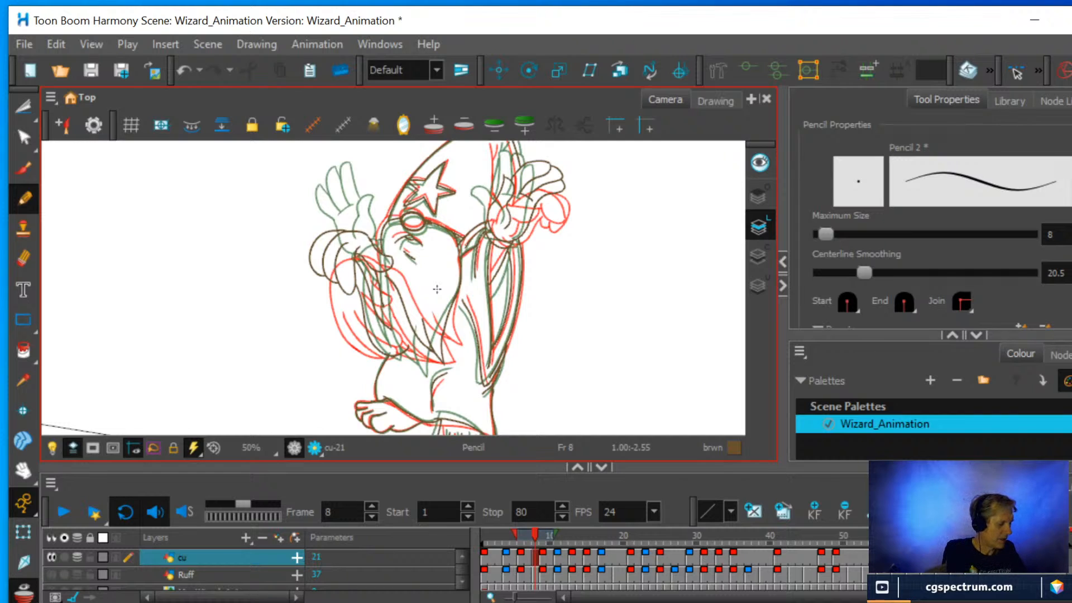
{"action": "key", "text": "alt+o"}
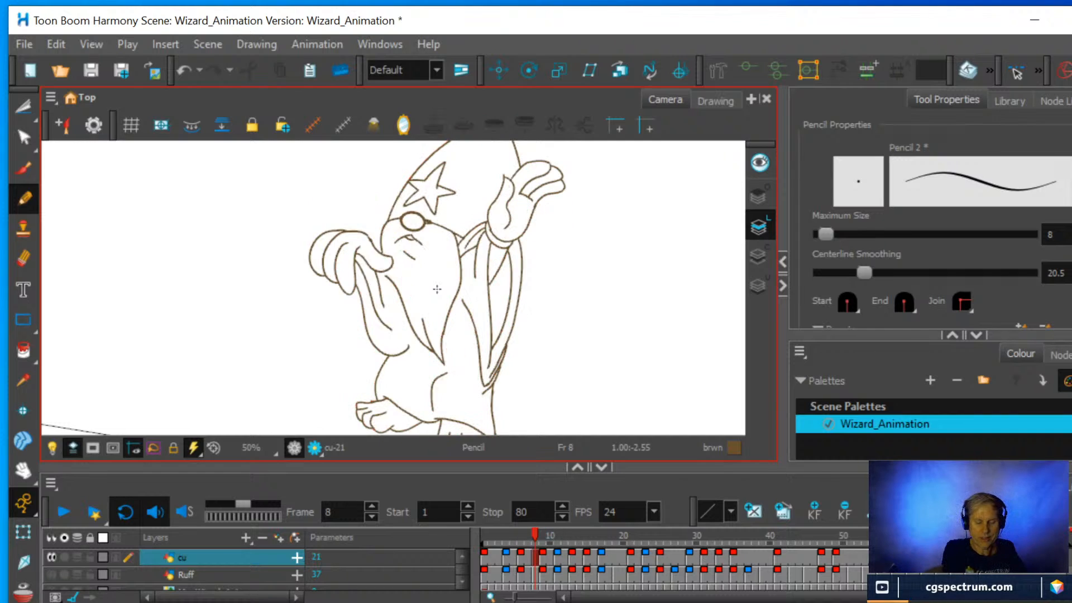
{"action": "left_click", "coordinate": [533, 534]}
{"action": "mouse_move", "coordinate": [533, 535]}
{"action": "left_mouse_down"}
{"action": "mouse_move", "coordinate": [513, 539]}
{"action": "mouse_move", "coordinate": [564, 541]}
{"action": "mouse_move", "coordinate": [530, 555]}
{"action": "mouse_move", "coordinate": [528, 566]}
{"action": "mouse_move", "coordinate": [549, 566]}
{"action": "mouse_move", "coordinate": [535, 566]}
{"action": "left_mouse_up"}
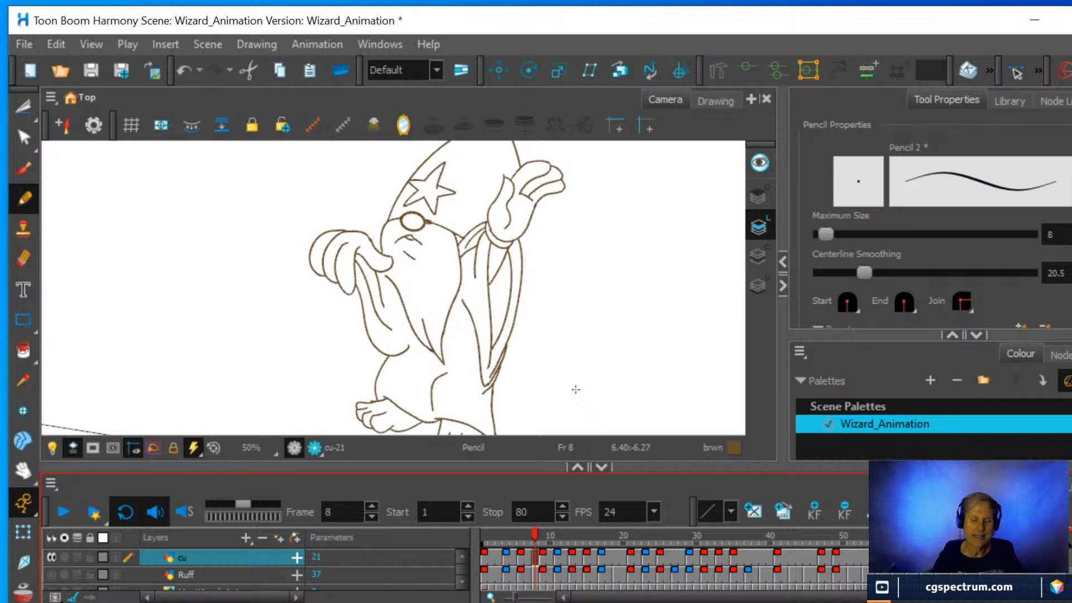
Erase the top of the beard's edge below the lower hand and redraw it so it meets the hand.
{"action": "scroll", "coordinate": [503, 306], "scroll_direction": "up", "scroll_amount": 2}
{"action": "left_click_drag", "start_coordinate": [474, 273], "coordinate": [507, 334]}
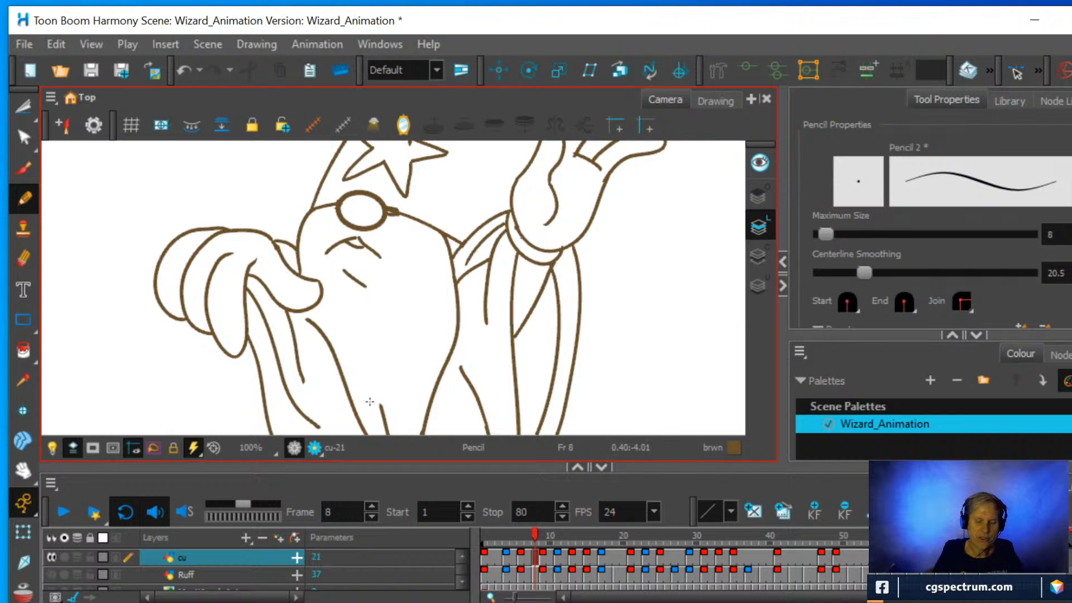
{"action": "scroll", "coordinate": [369, 402], "scroll_direction": "down", "scroll_amount": 1}
{"action": "left_click_drag", "start_coordinate": [376, 371], "coordinate": [369, 321]}
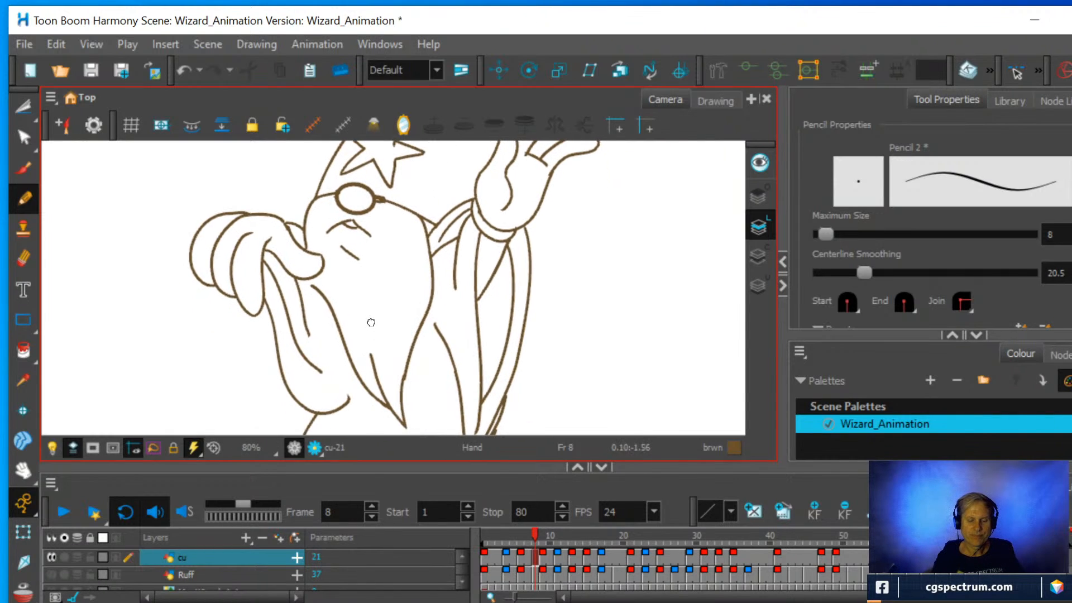
{"action": "left_click", "coordinate": [23, 259]}
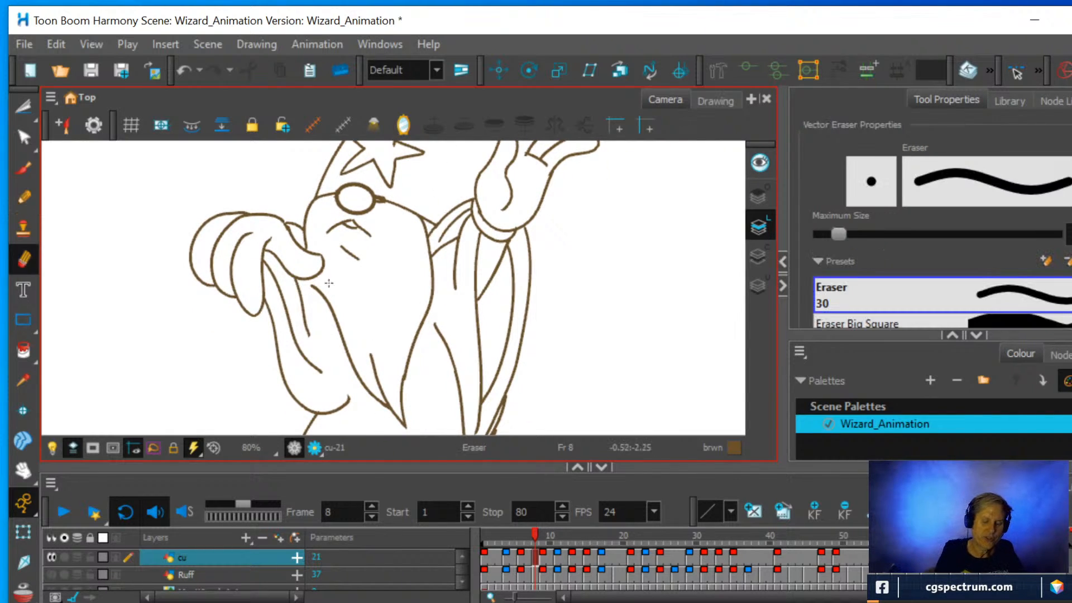
{"action": "left_click_drag", "start_coordinate": [320, 291], "coordinate": [327, 291]}
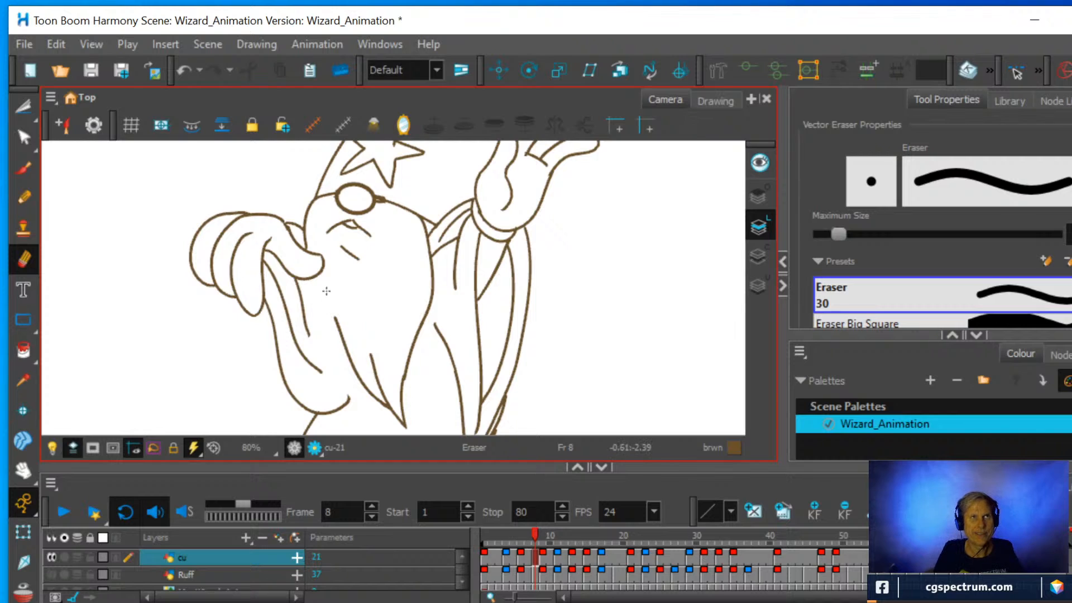
{"action": "left_click", "coordinate": [23, 197]}
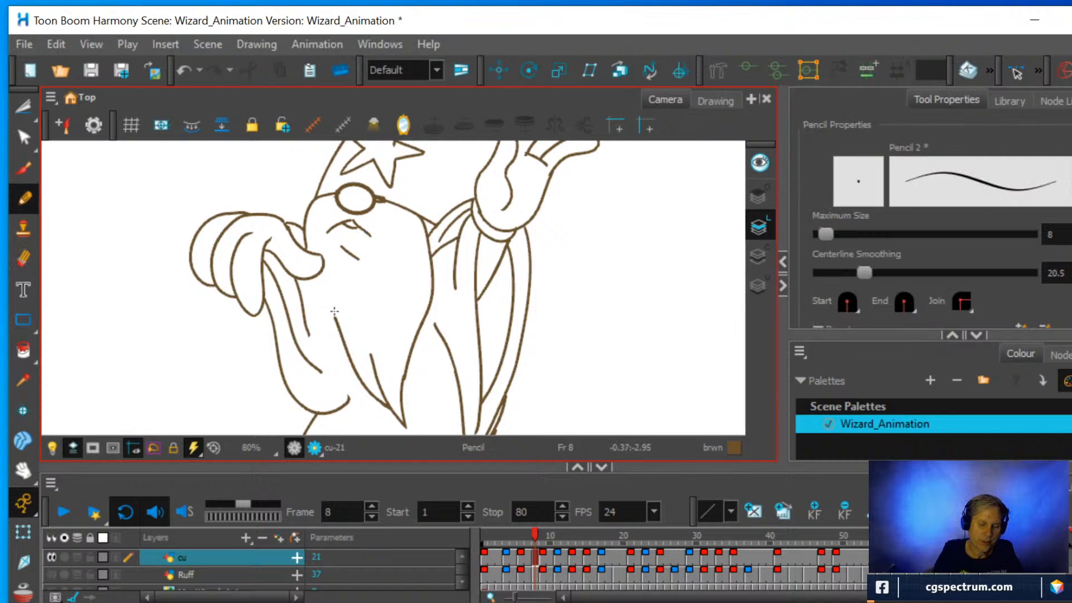
{"action": "left_click_drag", "start_coordinate": [336, 321], "coordinate": [312, 270]}
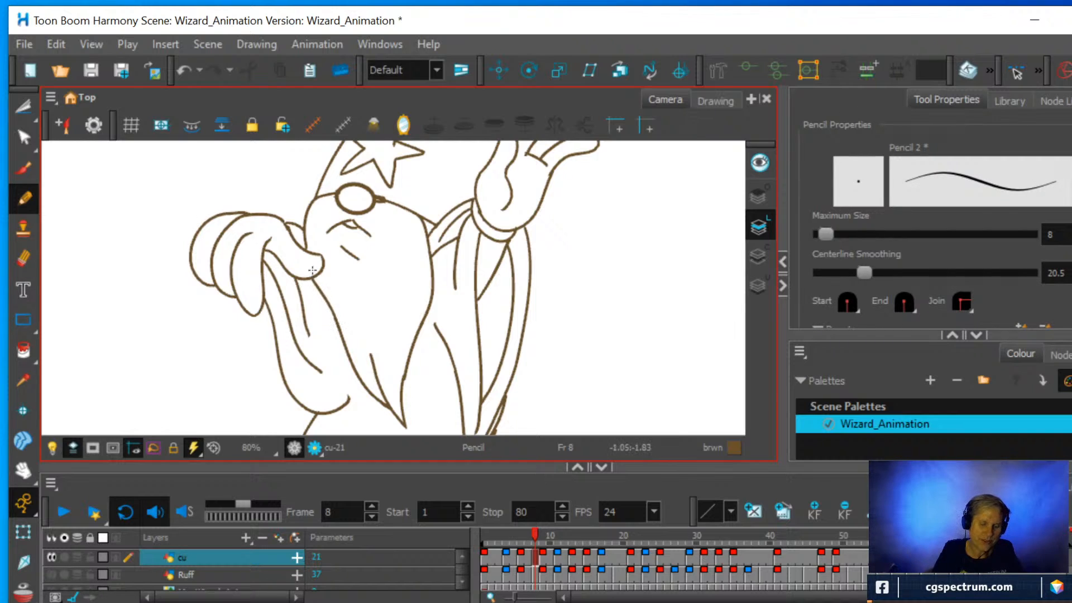
Extend the lower sleeve's inner folds to a shared point, draw its back edge along the beard, and scrub around frame 8 to check.
{"action": "mouse_move", "coordinate": [312, 335]}
{"action": "left_mouse_down"}
{"action": "mouse_move", "coordinate": [337, 375]}
{"action": "mouse_move", "coordinate": [323, 372]}
{"action": "left_mouse_up"}
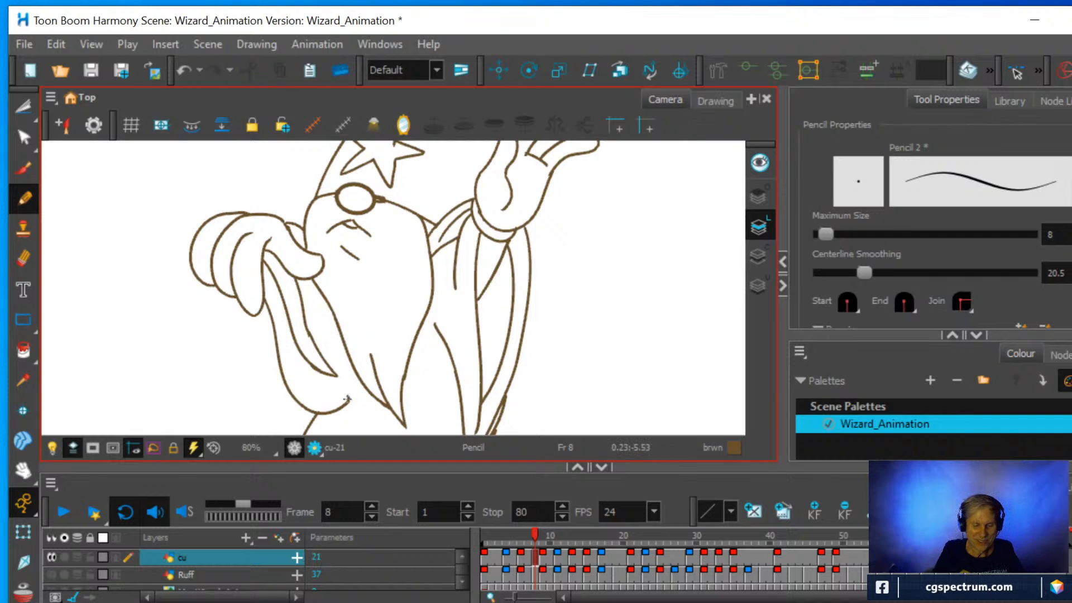
{"action": "left_click_drag", "start_coordinate": [349, 390], "coordinate": [323, 302]}
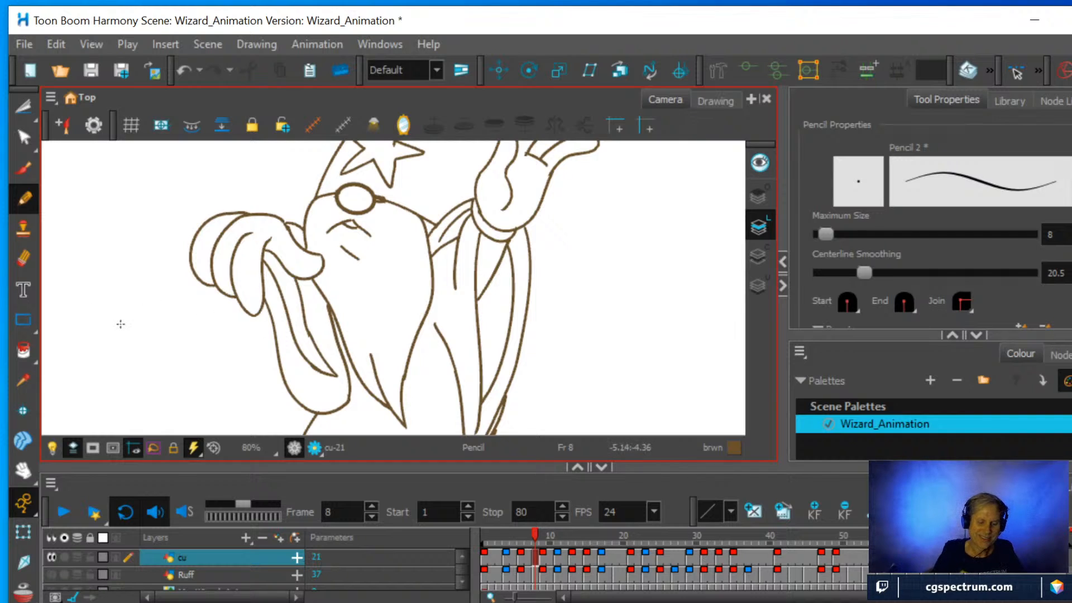
{"action": "scroll", "coordinate": [497, 289], "scroll_direction": "down", "scroll_amount": 2}
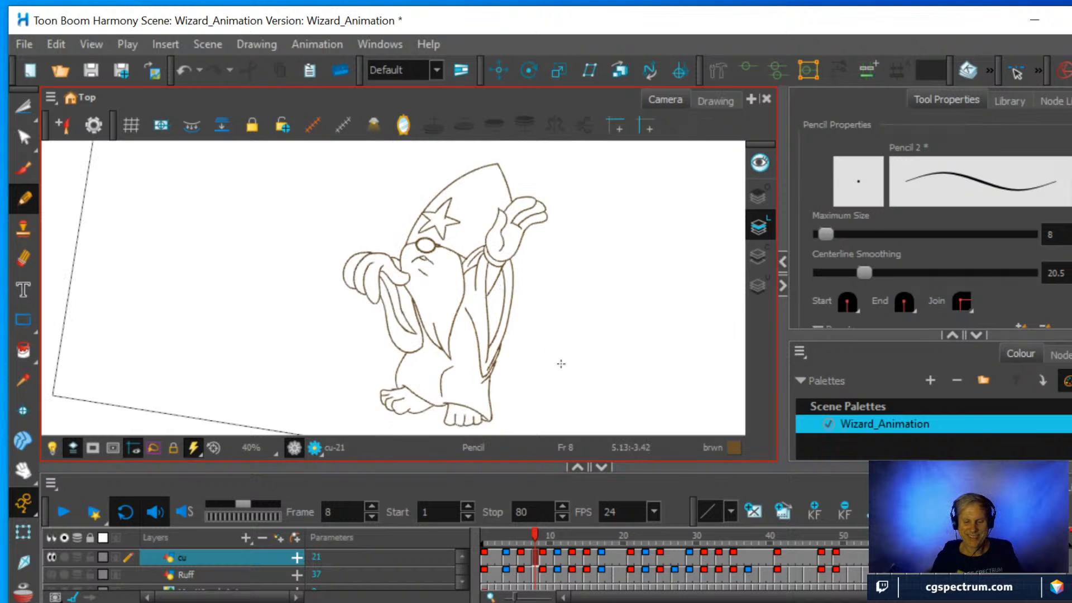
{"action": "mouse_move", "coordinate": [534, 535]}
{"action": "left_mouse_down"}
{"action": "mouse_move", "coordinate": [525, 533]}
{"action": "mouse_move", "coordinate": [542, 535]}
{"action": "mouse_move", "coordinate": [521, 533]}
{"action": "mouse_move", "coordinate": [538, 537]}
{"action": "left_mouse_up"}
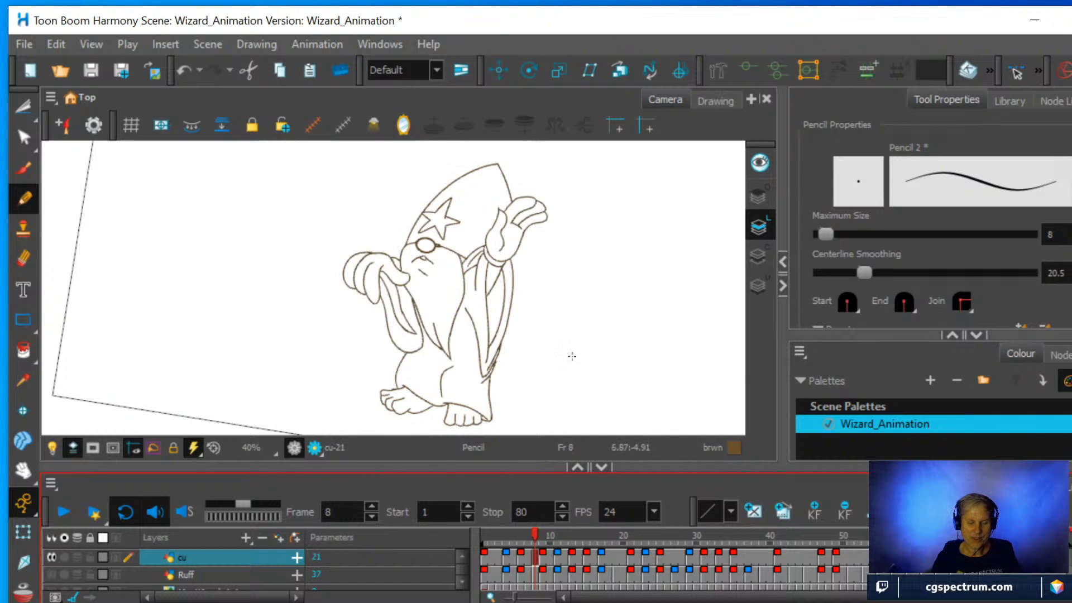
Erase the lower sleeve's rounded hem, its outer and back edges, and the uneven section of the inner fold.
{"action": "scroll", "coordinate": [575, 350], "scroll_direction": "up", "scroll_amount": 3}
{"action": "left_click_drag", "start_coordinate": [589, 311], "coordinate": [519, 353]}
{"action": "scroll", "coordinate": [460, 271], "scroll_direction": "up", "scroll_amount": 1}
{"action": "scroll", "coordinate": [460, 271], "scroll_direction": "up", "scroll_amount": 1}
{"action": "left_click_drag", "start_coordinate": [492, 263], "coordinate": [603, 304]}
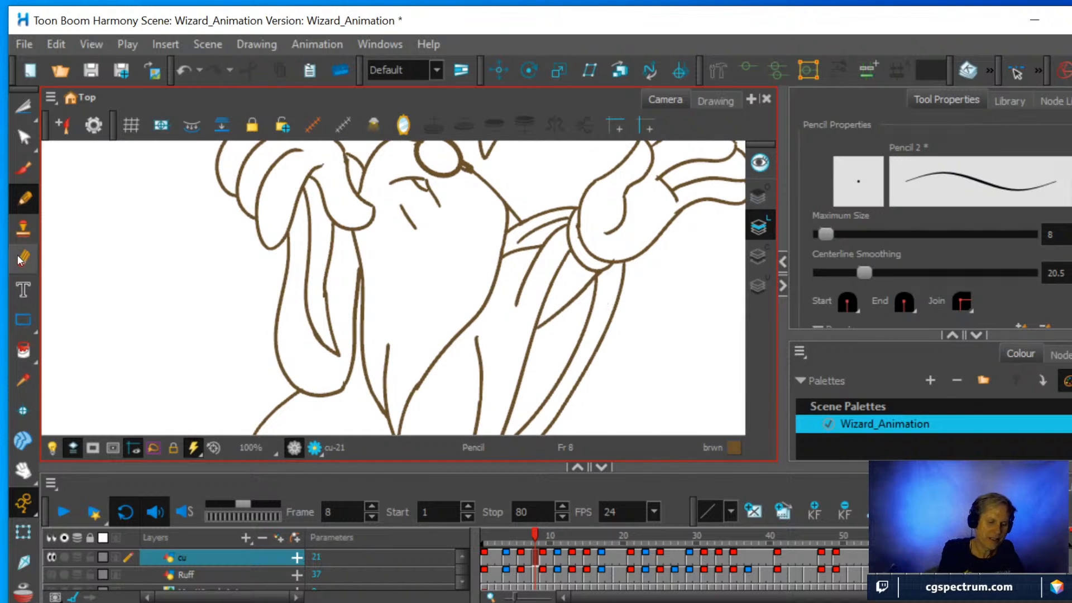
{"action": "left_click", "coordinate": [20, 259]}
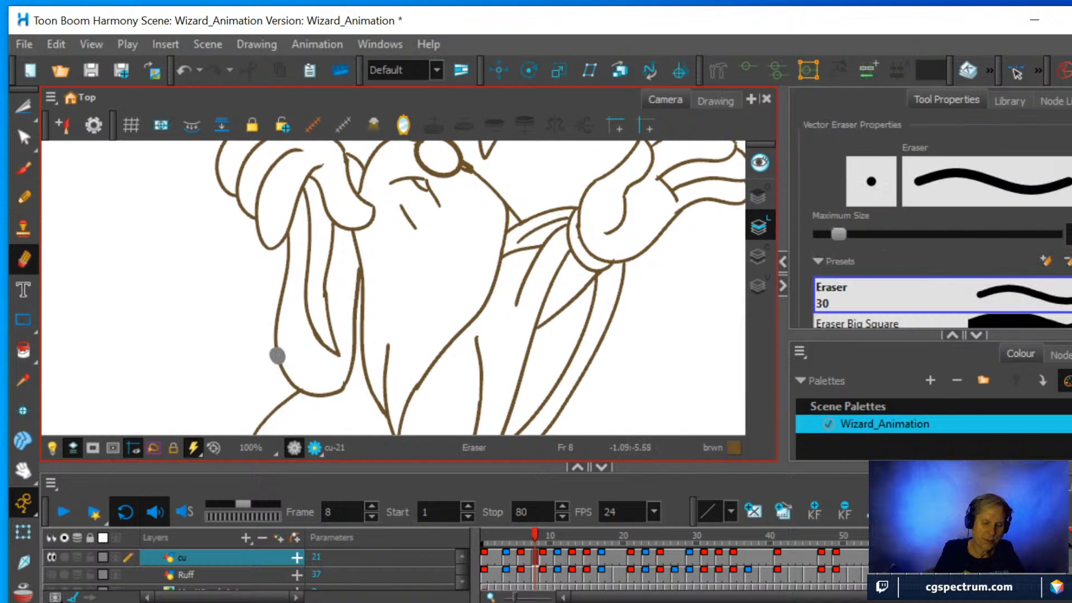
{"action": "mouse_move", "coordinate": [276, 354]}
{"action": "left_mouse_down"}
{"action": "mouse_move", "coordinate": [300, 387]}
{"action": "mouse_move", "coordinate": [321, 394]}
{"action": "mouse_move", "coordinate": [342, 373]}
{"action": "mouse_move", "coordinate": [343, 382]}
{"action": "mouse_move", "coordinate": [347, 275]}
{"action": "left_mouse_up"}
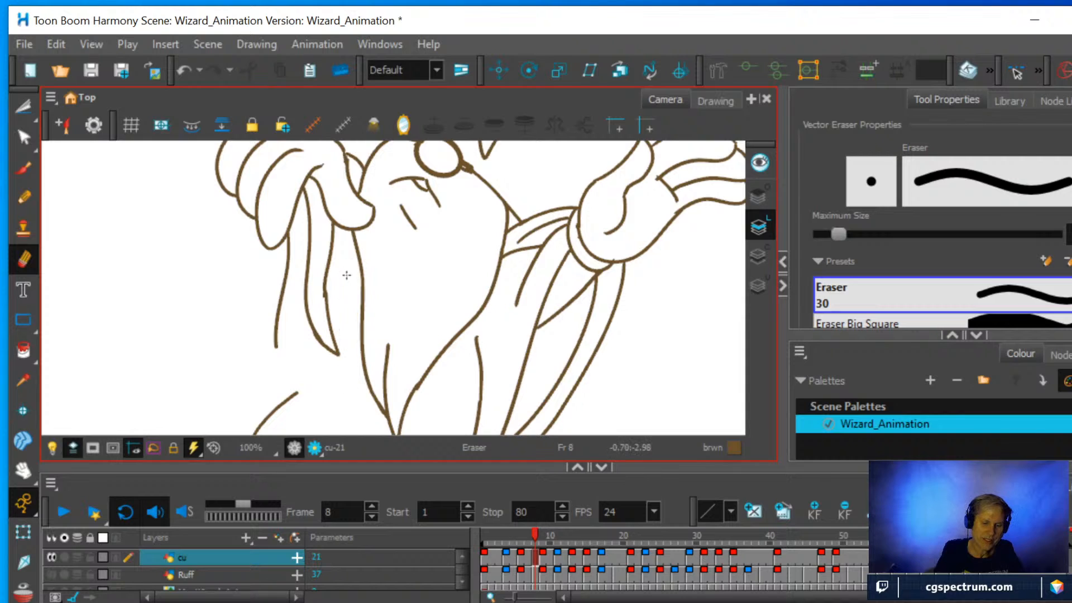
{"action": "left_click_drag", "start_coordinate": [275, 351], "coordinate": [295, 230]}
{"action": "left_click_drag", "start_coordinate": [326, 298], "coordinate": [322, 281]}
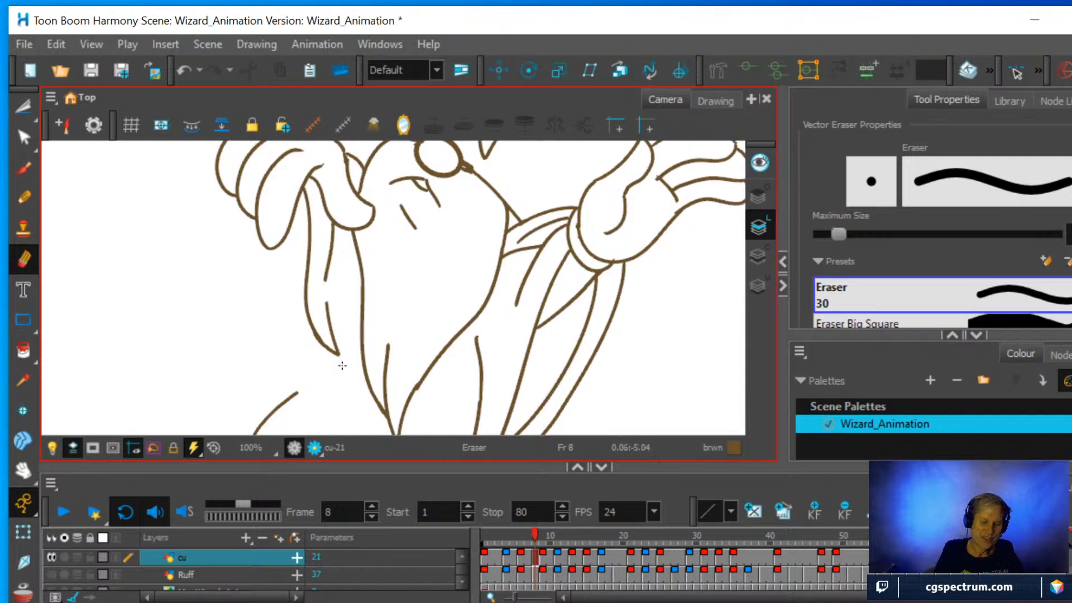
Bridge the inner fold's gap, redraw the lower sleeve's outline from the hand around to the beard, and scrub around frame 8 to check.
{"action": "left_click", "coordinate": [23, 197]}
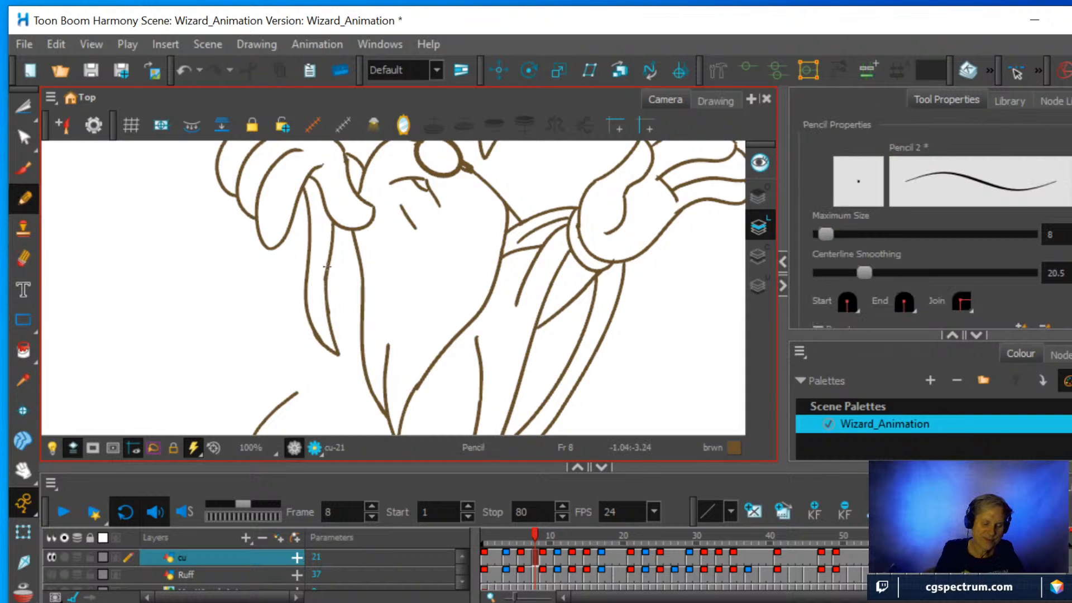
{"action": "mouse_move", "coordinate": [294, 225]}
{"action": "left_mouse_down"}
{"action": "mouse_move", "coordinate": [293, 324]}
{"action": "mouse_move", "coordinate": [311, 367]}
{"action": "mouse_move", "coordinate": [337, 388]}
{"action": "mouse_move", "coordinate": [366, 359]}
{"action": "mouse_move", "coordinate": [357, 373]}
{"action": "mouse_move", "coordinate": [358, 243]}
{"action": "left_mouse_up"}
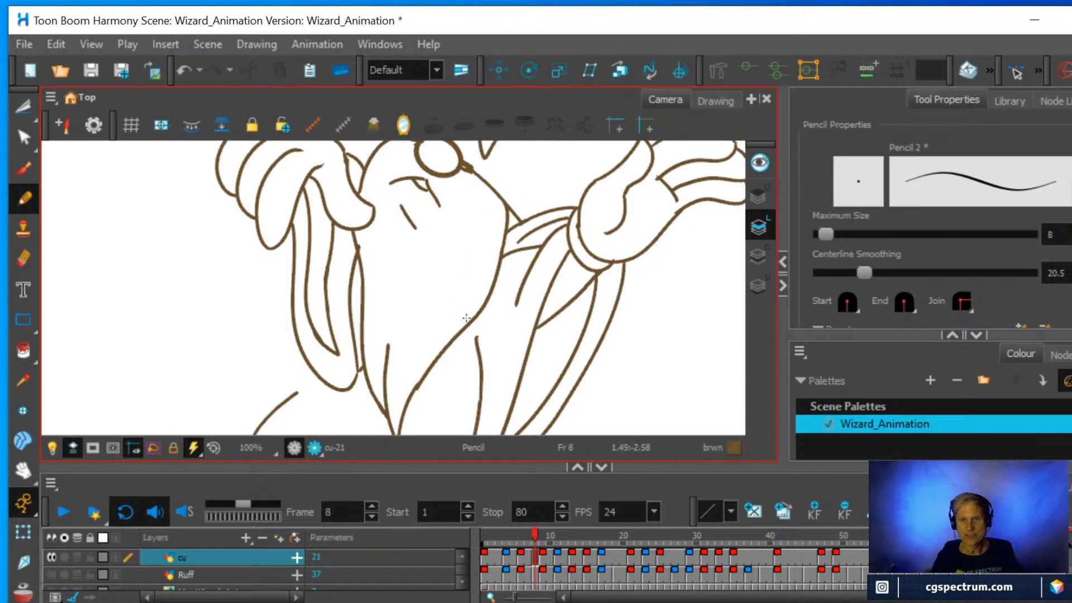
{"action": "scroll", "coordinate": [466, 317], "scroll_direction": "down", "scroll_amount": 2}
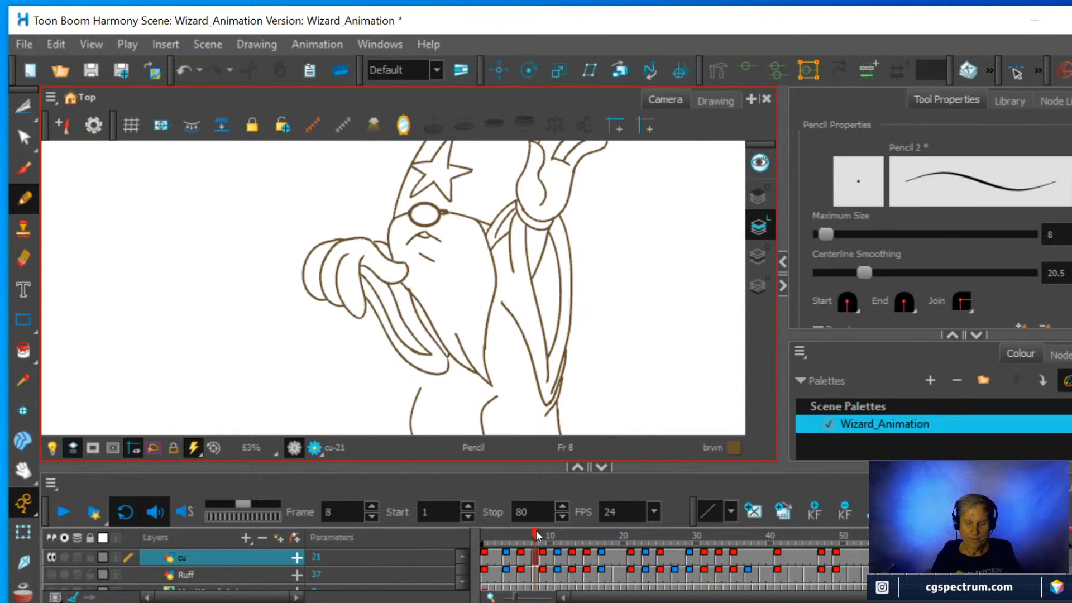
{"action": "mouse_move", "coordinate": [536, 530]}
{"action": "left_mouse_down"}
{"action": "mouse_move", "coordinate": [524, 530]}
{"action": "mouse_move", "coordinate": [545, 524]}
{"action": "mouse_move", "coordinate": [521, 527]}
{"action": "mouse_move", "coordinate": [544, 523]}
{"action": "mouse_move", "coordinate": [531, 524]}
{"action": "left_mouse_up"}
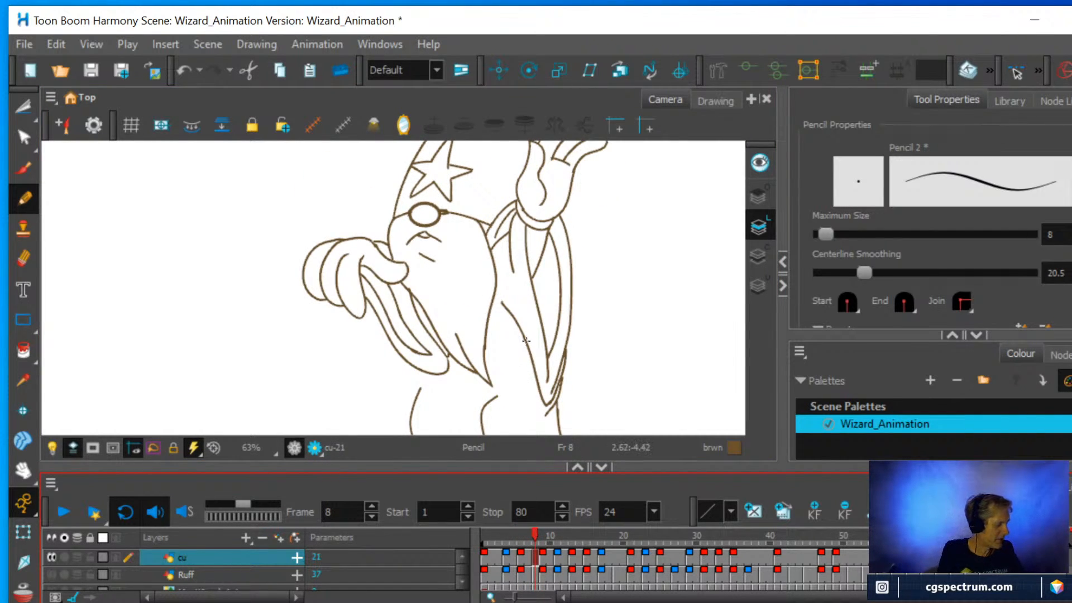
Show the onion skin, erase the lower sleeve's rounded end and fold tips, and redraw the end as a longer point near the beard tip.
{"action": "key", "text": "alt+o"}
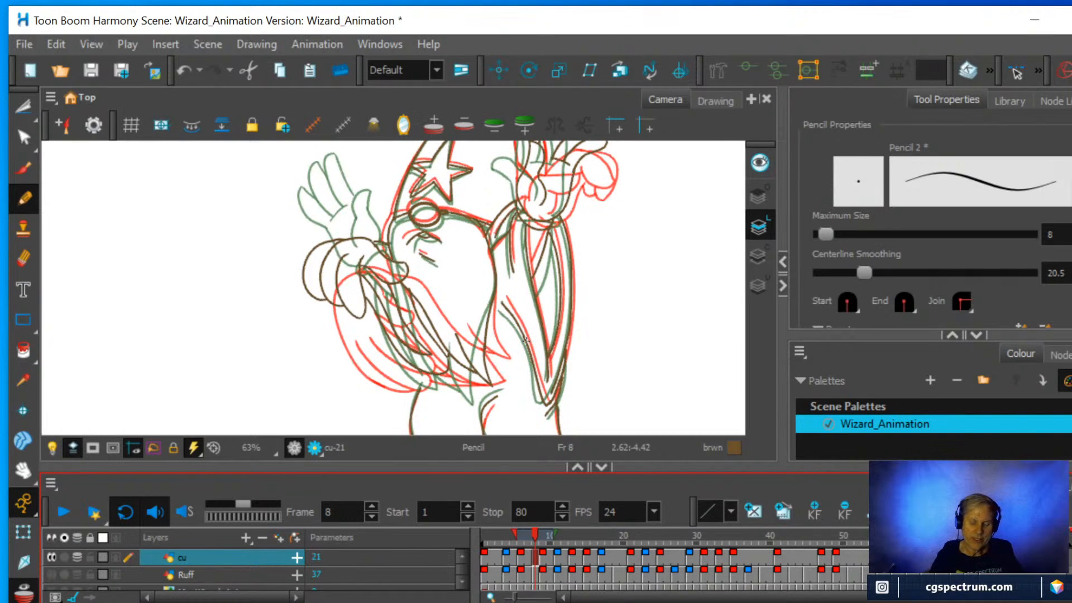
{"action": "key", "text": "ctrl+alt"}
{"action": "left_click_drag", "start_coordinate": [581, 288], "coordinate": [534, 265]}
{"action": "scroll", "coordinate": [508, 334], "scroll_direction": "up", "scroll_amount": 2}
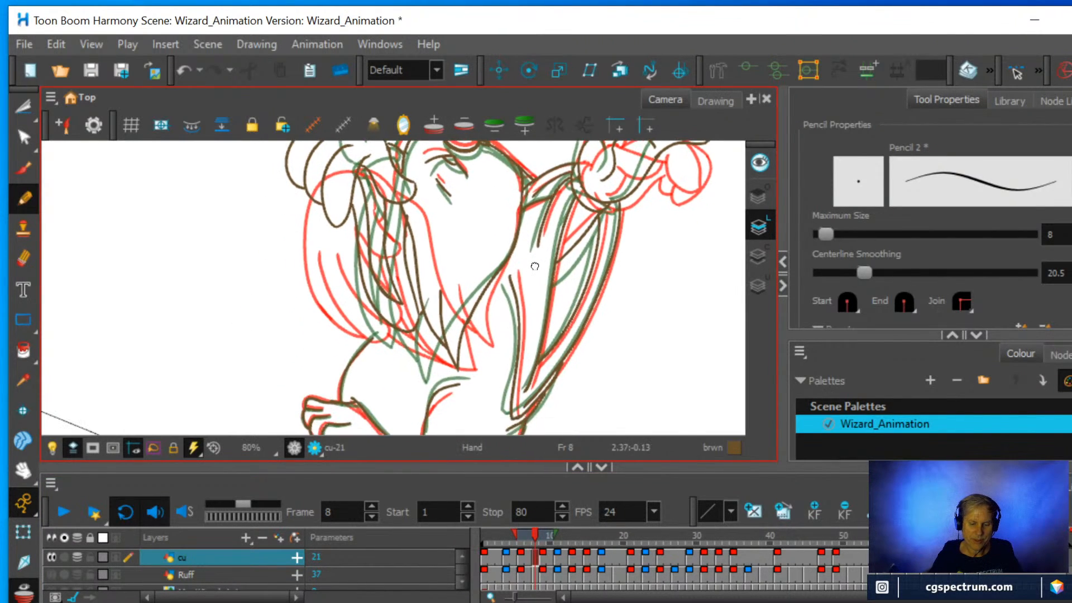
{"action": "scroll", "coordinate": [535, 266], "scroll_direction": "up", "scroll_amount": 1}
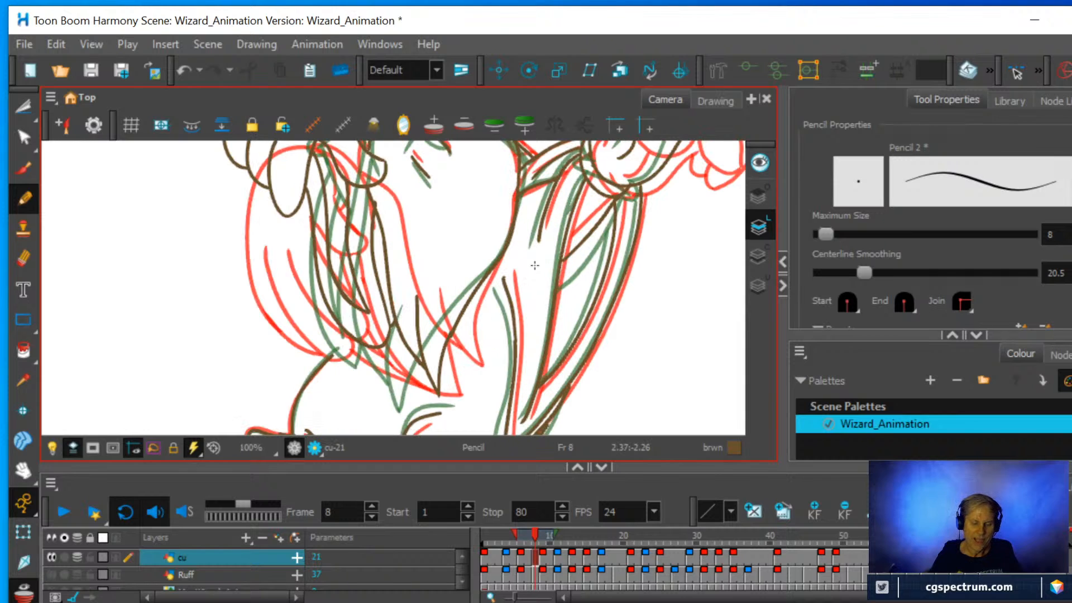
{"action": "left_click", "coordinate": [23, 259]}
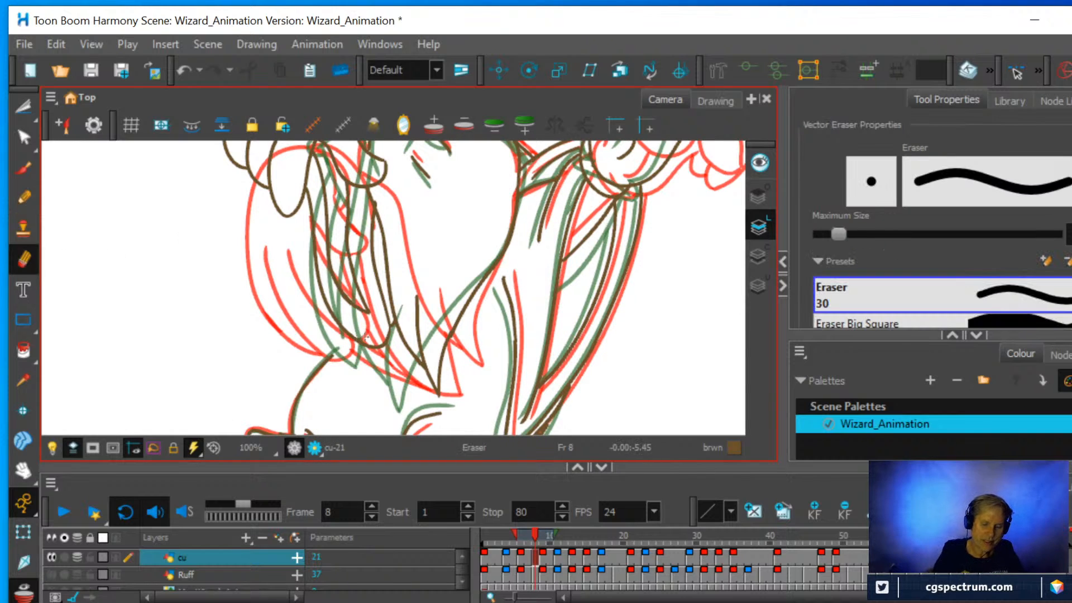
{"action": "mouse_move", "coordinate": [342, 331]}
{"action": "left_mouse_down"}
{"action": "mouse_move", "coordinate": [384, 327]}
{"action": "mouse_move", "coordinate": [385, 315]}
{"action": "mouse_move", "coordinate": [351, 307]}
{"action": "mouse_move", "coordinate": [330, 319]}
{"action": "left_mouse_up"}
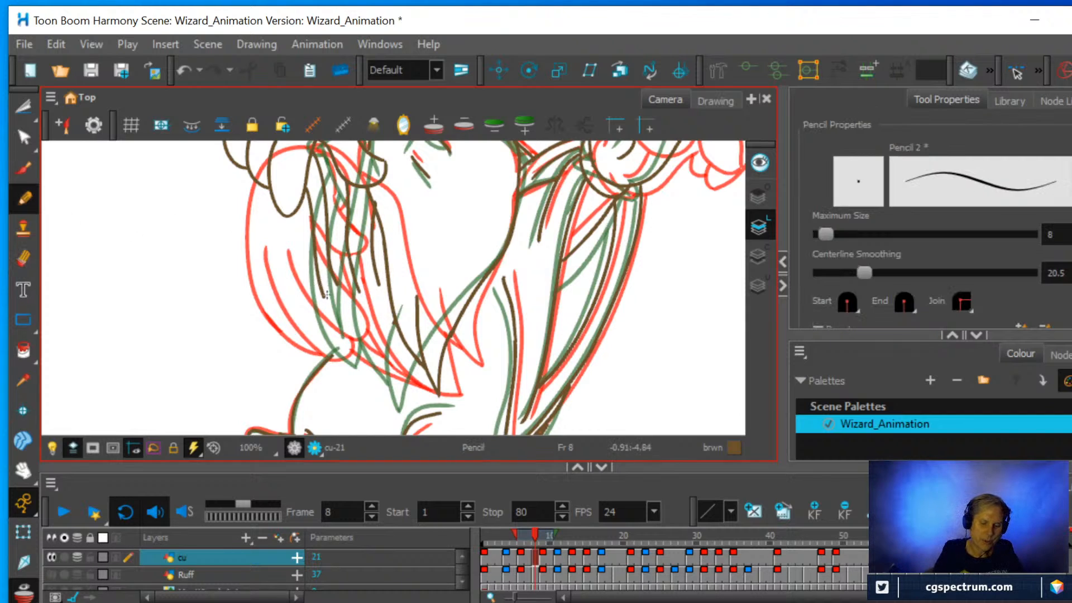
{"action": "mouse_move", "coordinate": [321, 291]}
{"action": "left_mouse_down"}
{"action": "mouse_move", "coordinate": [354, 360]}
{"action": "mouse_move", "coordinate": [393, 390]}
{"action": "mouse_move", "coordinate": [414, 380]}
{"action": "left_mouse_up"}
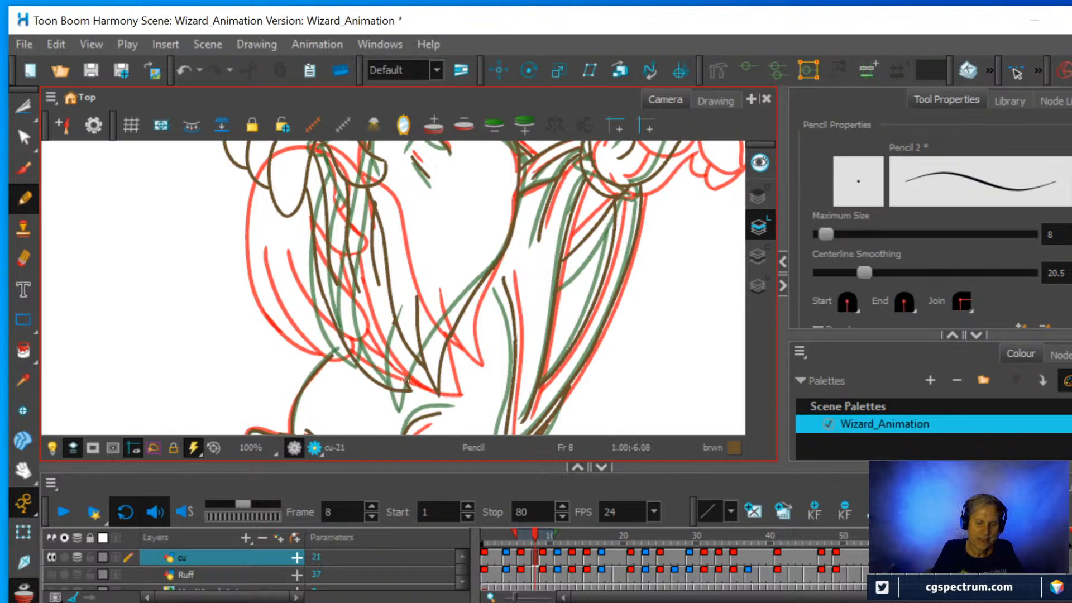
{"action": "left_click_drag", "start_coordinate": [406, 380], "coordinate": [390, 302]}
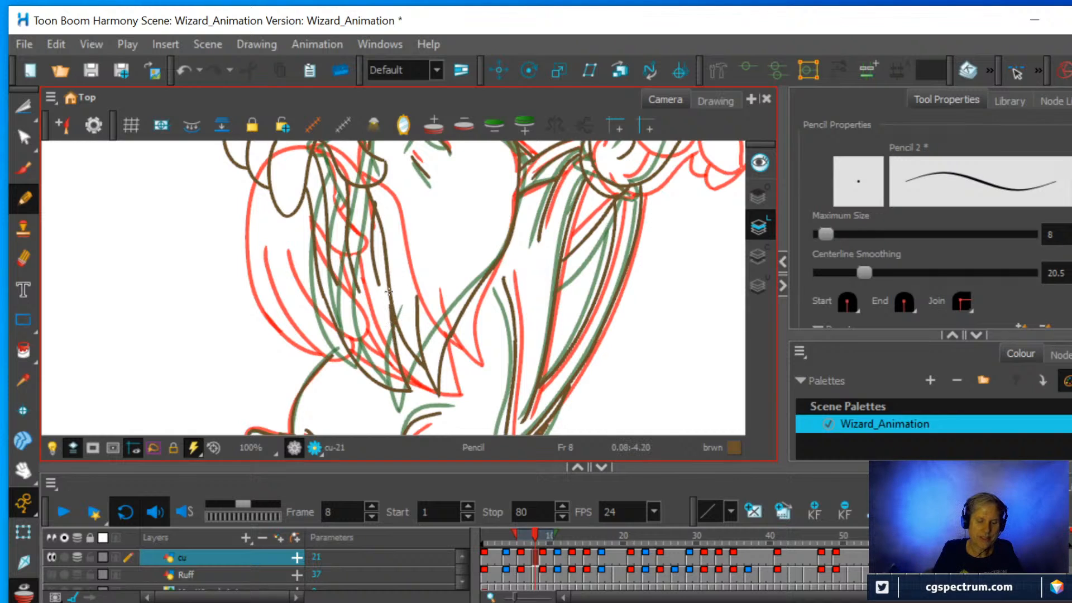
Erase the leftover back-edge line beside the beard, hide the onion skin, and erase the inner sleeve fold below the lower hand.
{"action": "left_click", "coordinate": [24, 259]}
{"action": "mouse_move", "coordinate": [378, 289]}
{"action": "left_mouse_down"}
{"action": "mouse_move", "coordinate": [363, 209]}
{"action": "mouse_move", "coordinate": [382, 205]}
{"action": "left_mouse_up"}
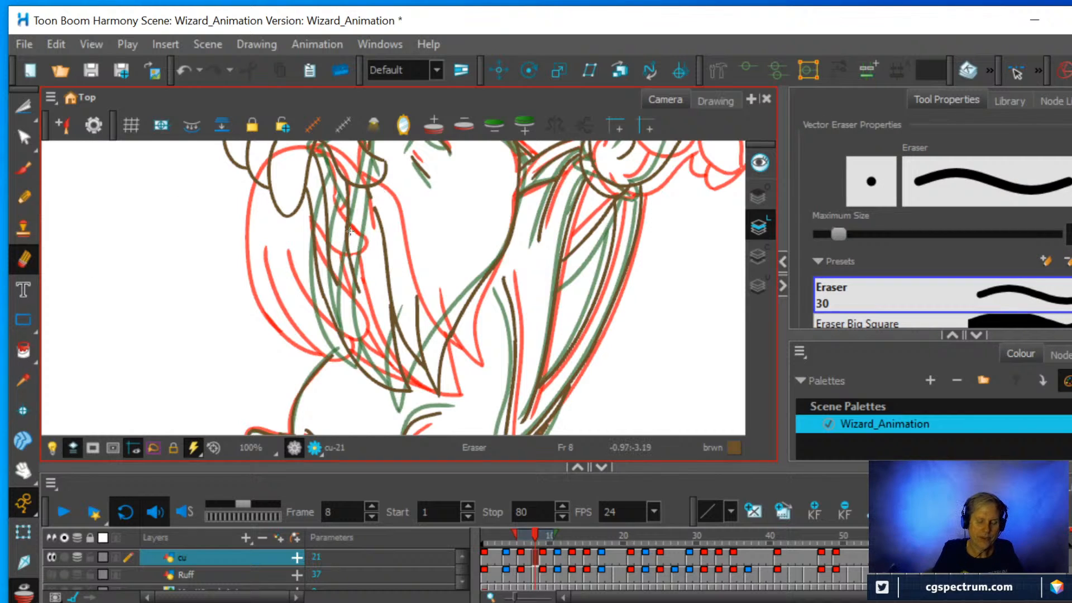
{"action": "key", "text": "alt+o"}
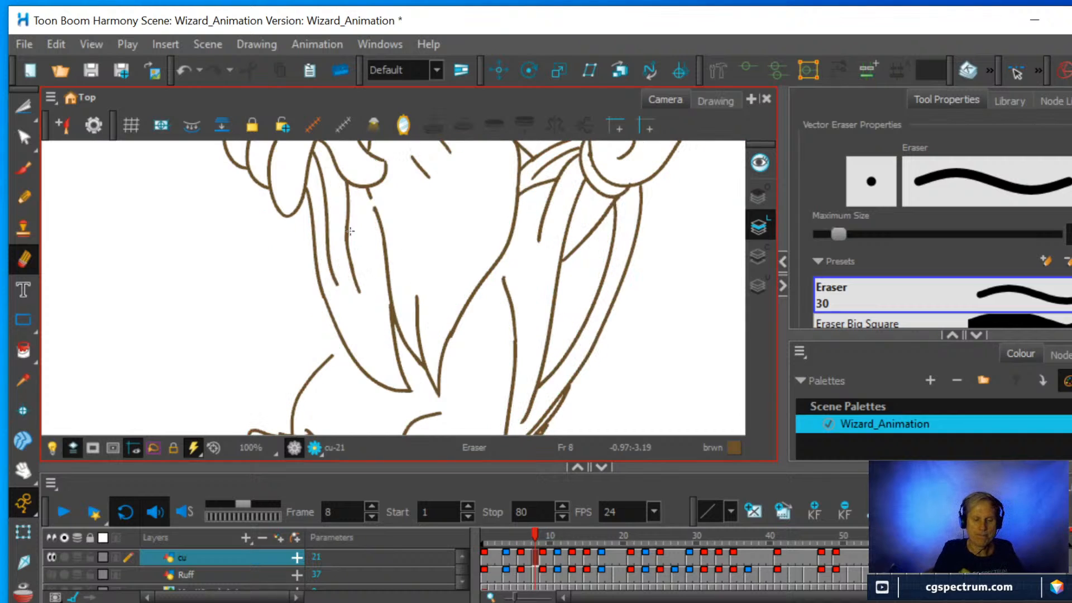
{"action": "left_click_drag", "start_coordinate": [360, 289], "coordinate": [346, 211]}
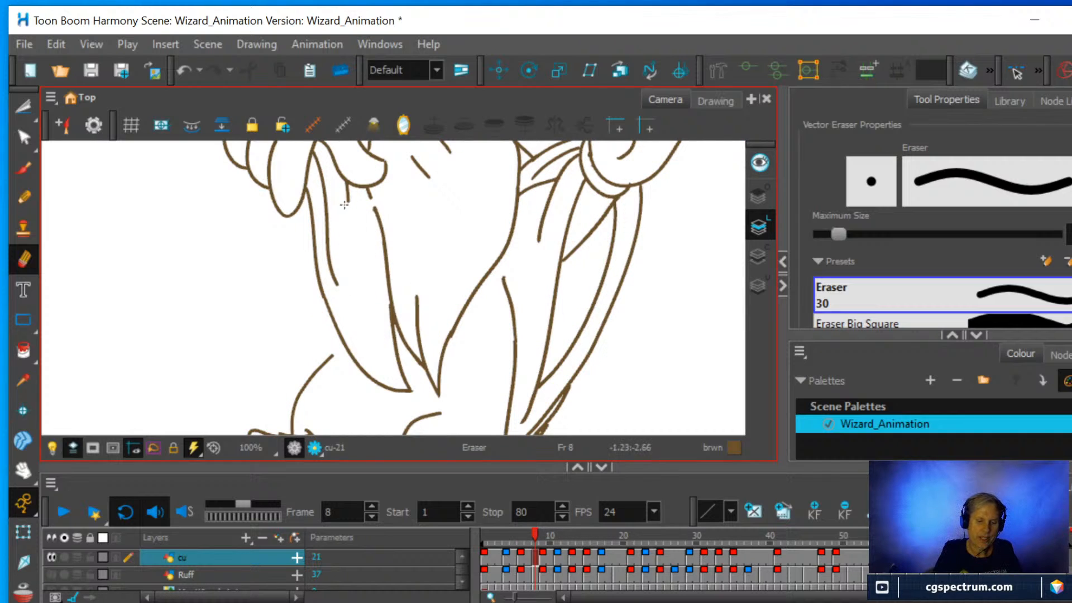
Erase the remaining inner fold and stub lines below the lower hand, and reconnect the sleeve's beard-side edge to the hand.
{"action": "left_click_drag", "start_coordinate": [335, 277], "coordinate": [312, 148]}
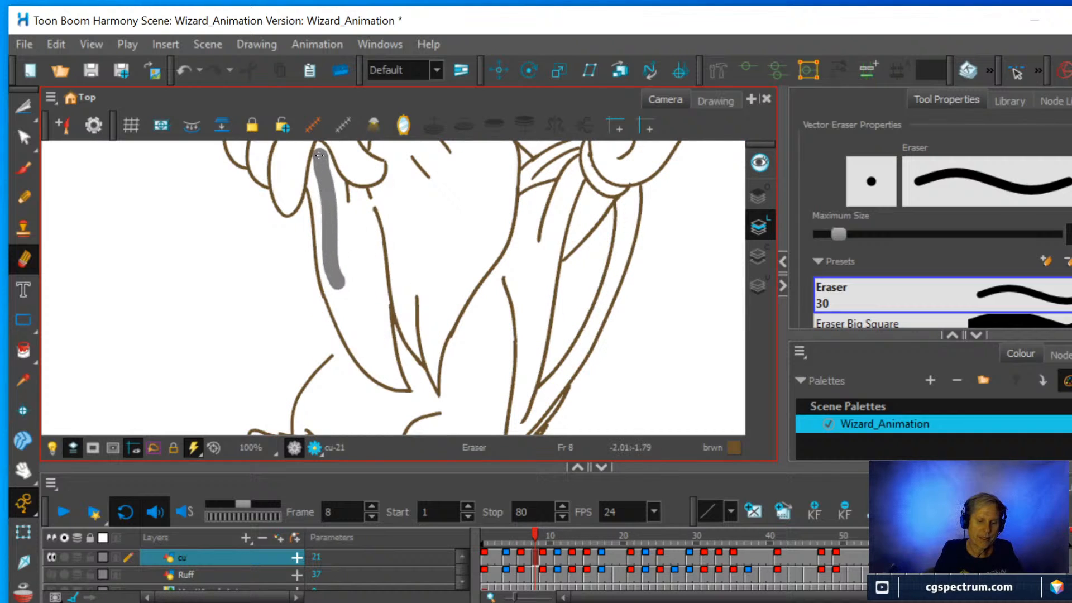
{"action": "mouse_move", "coordinate": [353, 200]}
{"action": "left_mouse_down"}
{"action": "mouse_move", "coordinate": [341, 182]}
{"action": "mouse_move", "coordinate": [366, 200]}
{"action": "mouse_move", "coordinate": [364, 189]}
{"action": "left_mouse_up"}
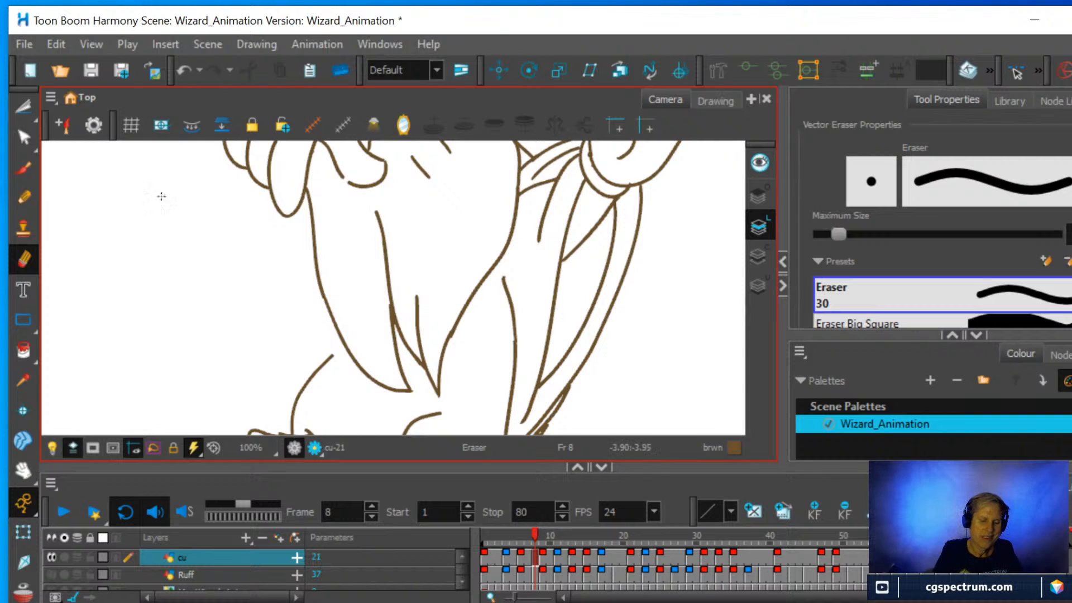
{"action": "left_click", "coordinate": [24, 196]}
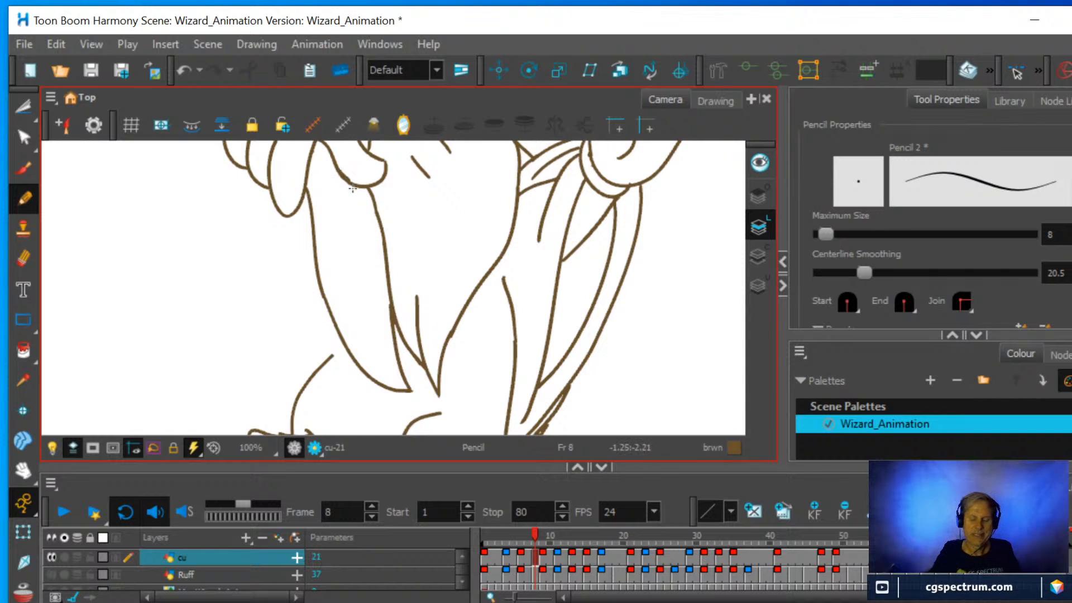
{"action": "mouse_move", "coordinate": [536, 531]}
{"action": "left_mouse_down"}
{"action": "mouse_move", "coordinate": [525, 535]}
{"action": "mouse_move", "coordinate": [550, 533]}
{"action": "mouse_move", "coordinate": [524, 531]}
{"action": "mouse_move", "coordinate": [535, 533]}
{"action": "left_mouse_up"}
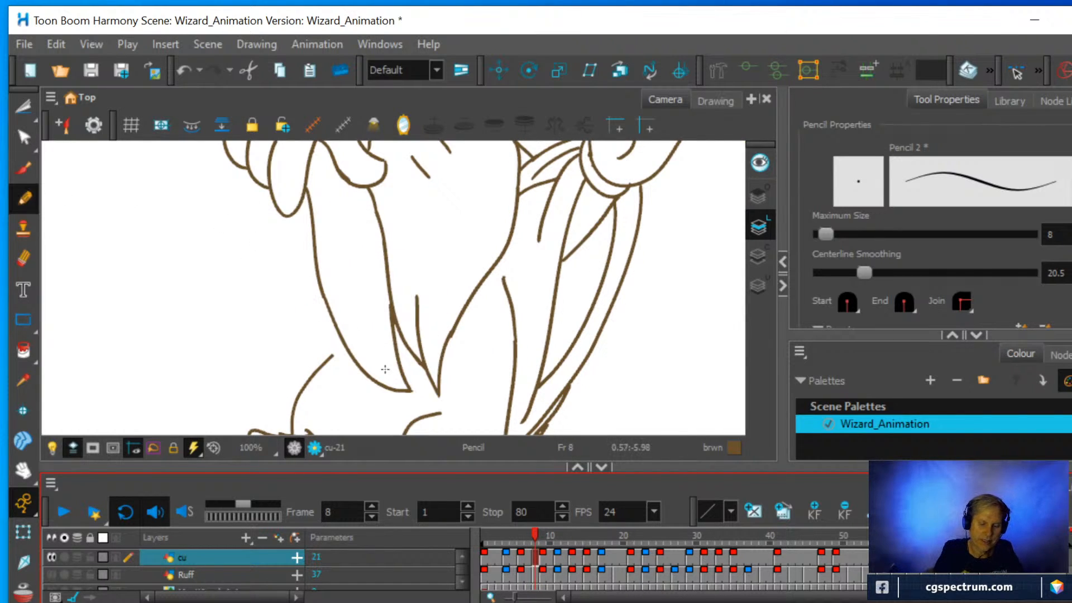
Draw two long fold lines from the lower hand toward the sleeve's point, and erase the one nearer the beard.
{"action": "mouse_move", "coordinate": [389, 375]}
{"action": "left_mouse_down"}
{"action": "mouse_move", "coordinate": [350, 276]}
{"action": "mouse_move", "coordinate": [337, 179]}
{"action": "left_mouse_up"}
{"action": "mouse_move", "coordinate": [386, 373]}
{"action": "left_mouse_down"}
{"action": "mouse_move", "coordinate": [335, 278]}
{"action": "mouse_move", "coordinate": [308, 146]}
{"action": "left_mouse_up"}
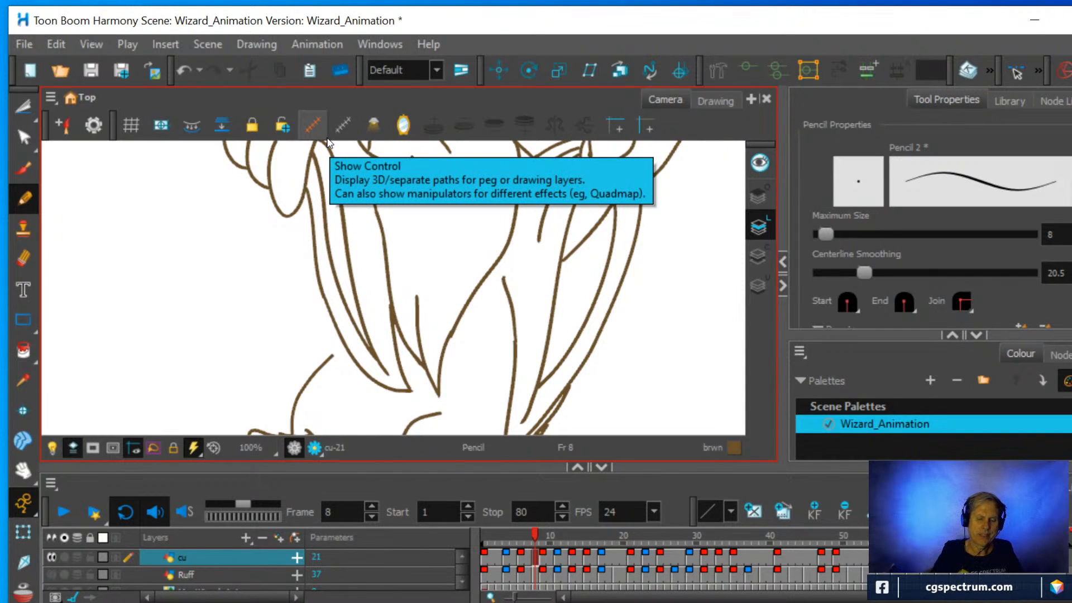
{"action": "left_click", "coordinate": [23, 258]}
{"action": "mouse_move", "coordinate": [357, 299]}
{"action": "left_mouse_down"}
{"action": "mouse_move", "coordinate": [391, 370]}
{"action": "mouse_move", "coordinate": [360, 303]}
{"action": "mouse_move", "coordinate": [330, 174]}
{"action": "left_mouse_up"}
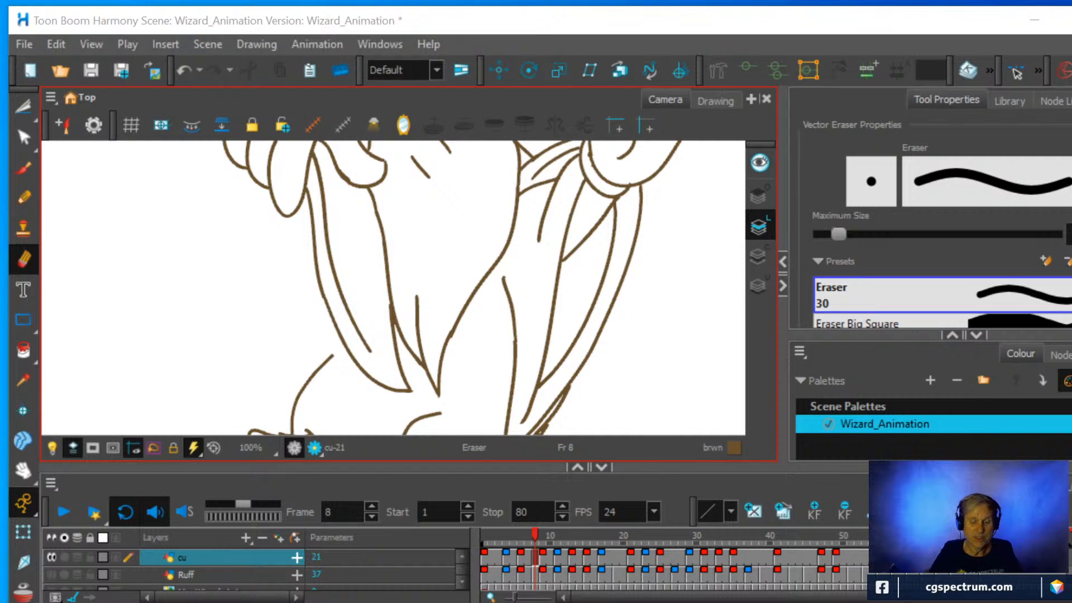
Redraw the lower sleeve's beard-side fold from the outer fold's end up to the hand, and scrub around frame 8 to check.
{"action": "left_click", "coordinate": [26, 201]}
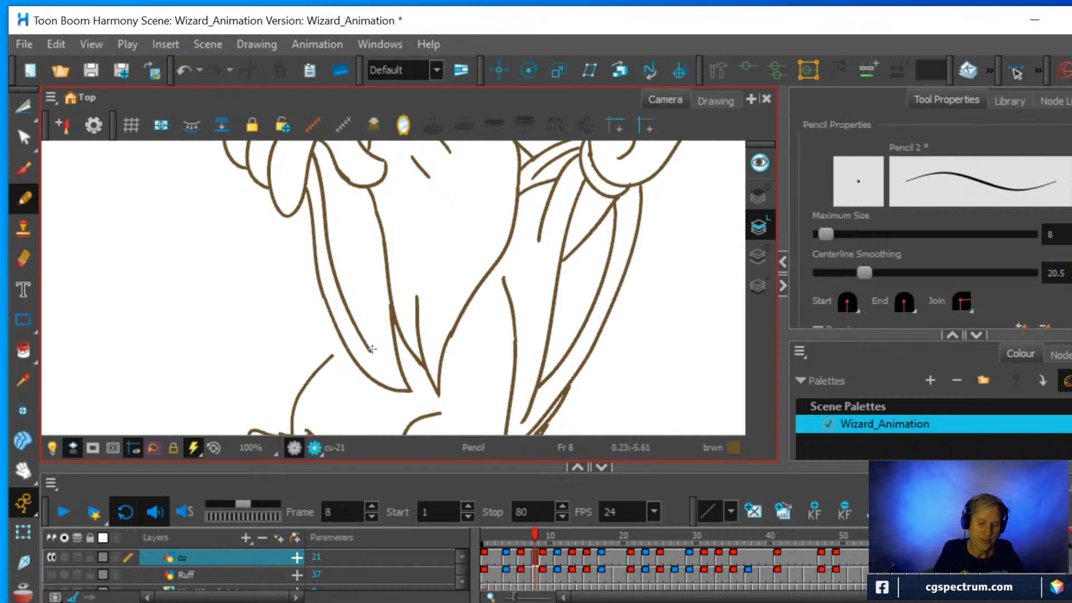
{"action": "mouse_move", "coordinate": [366, 347]}
{"action": "left_mouse_down"}
{"action": "mouse_move", "coordinate": [379, 362]}
{"action": "mouse_move", "coordinate": [343, 177]}
{"action": "left_mouse_up"}
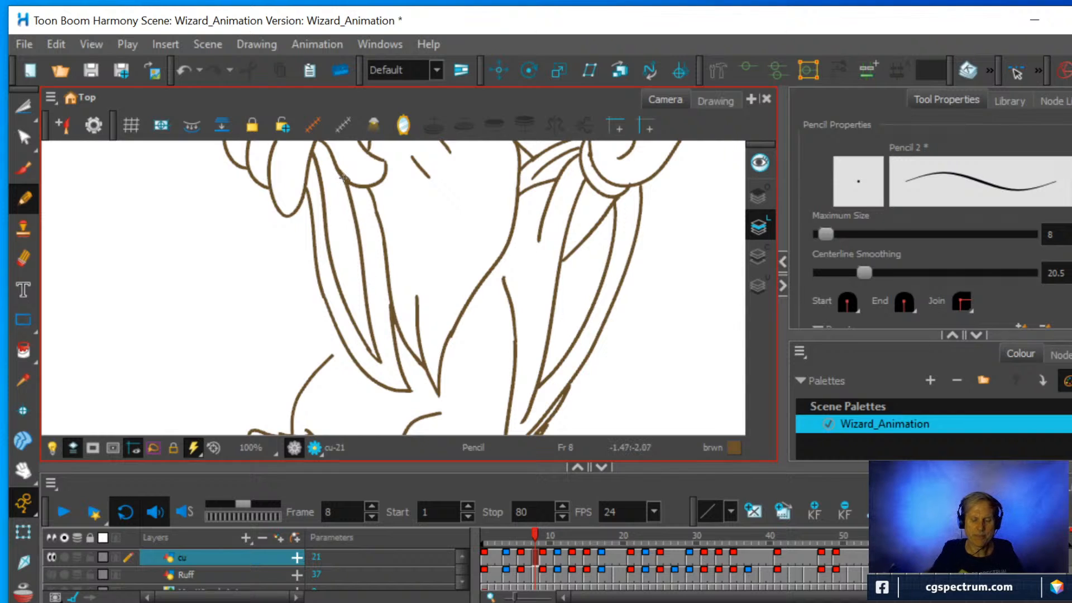
{"action": "key", "text": "1"}
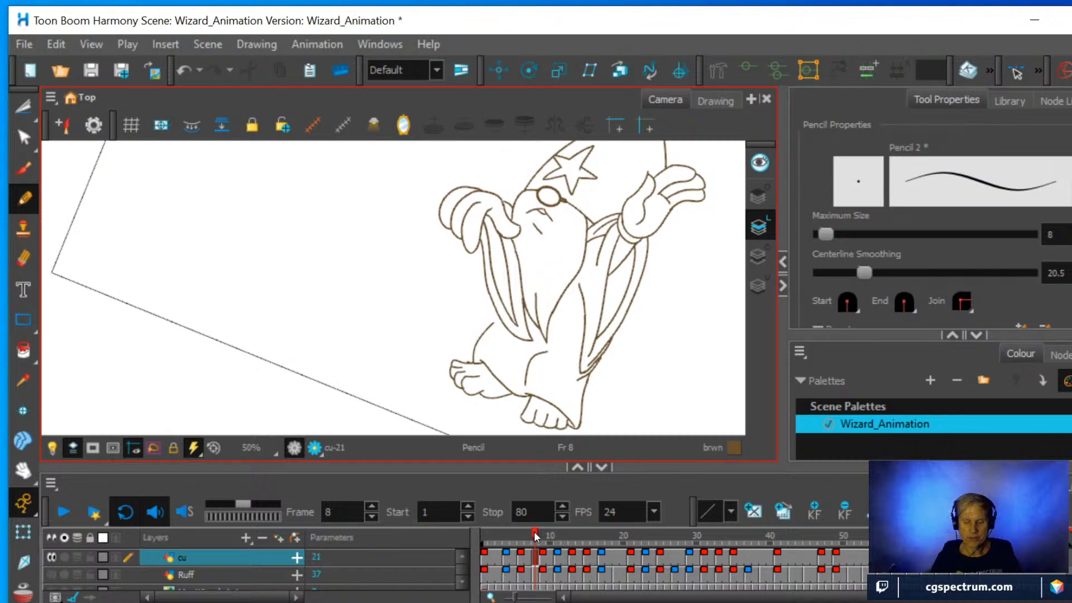
{"action": "mouse_move", "coordinate": [533, 530]}
{"action": "left_mouse_down"}
{"action": "mouse_move", "coordinate": [525, 531]}
{"action": "mouse_move", "coordinate": [544, 526]}
{"action": "mouse_move", "coordinate": [521, 526]}
{"action": "mouse_move", "coordinate": [535, 526]}
{"action": "left_mouse_up"}
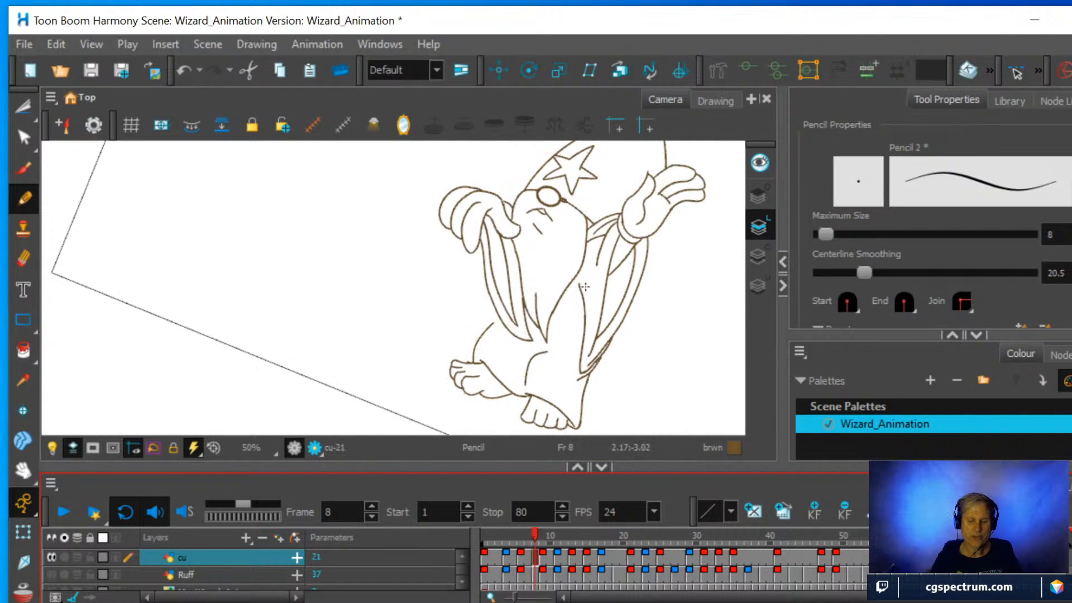
Erase the lower sleeve's beard-side fold and replace it with two long folds running from the hand to the sleeve's point.
{"action": "key", "text": "2"}
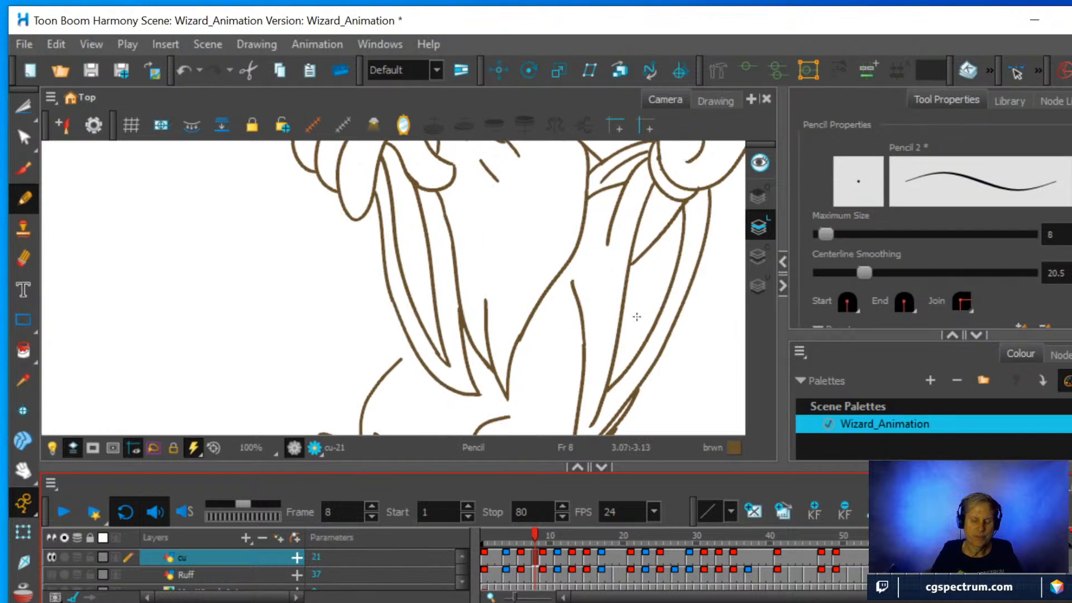
{"action": "left_click", "coordinate": [24, 256]}
{"action": "mouse_move", "coordinate": [440, 337]}
{"action": "left_mouse_down"}
{"action": "mouse_move", "coordinate": [453, 361]}
{"action": "mouse_move", "coordinate": [416, 216]}
{"action": "mouse_move", "coordinate": [425, 186]}
{"action": "left_mouse_up"}
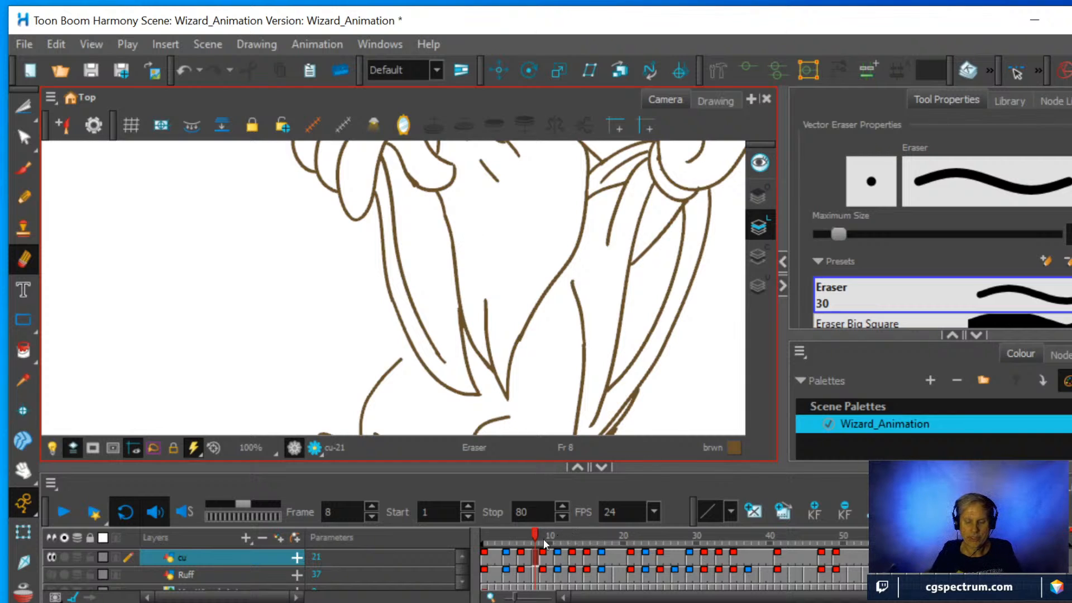
{"action": "left_click_drag", "start_coordinate": [534, 529], "coordinate": [538, 527]}
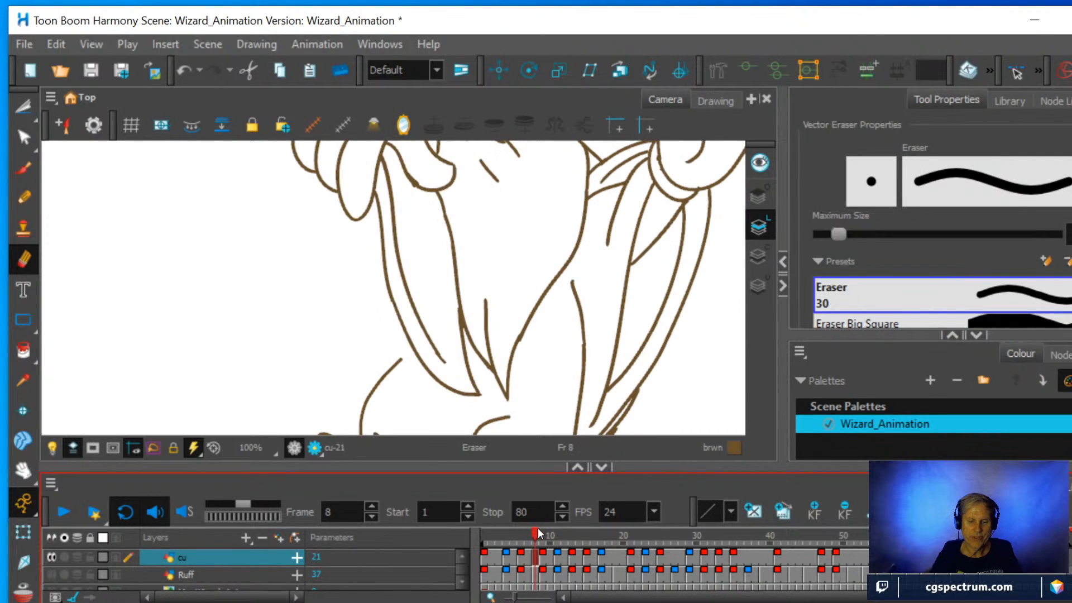
{"action": "left_click", "coordinate": [23, 197]}
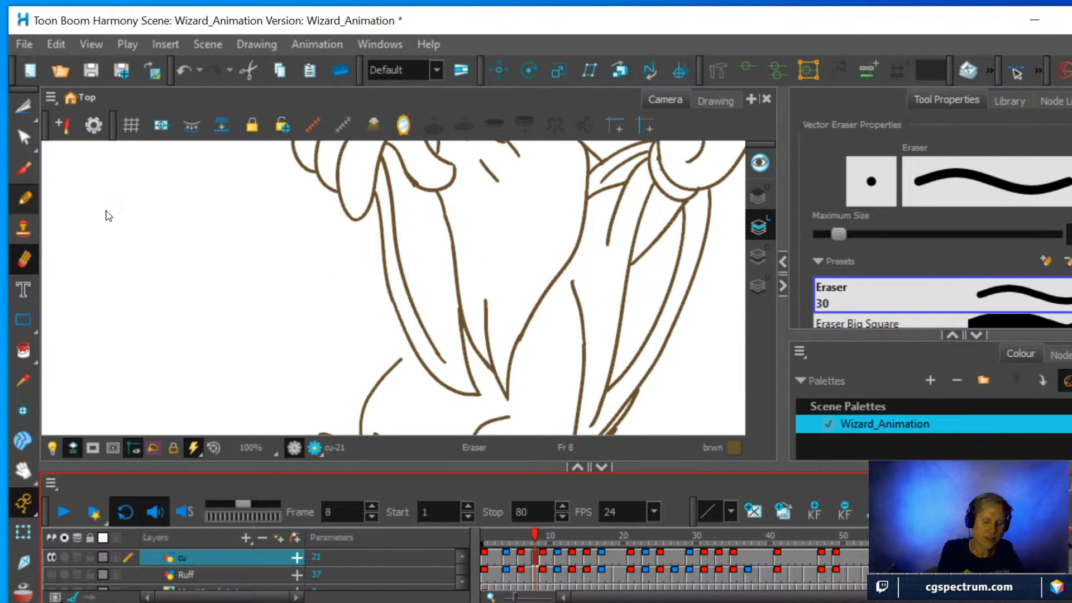
{"action": "mouse_move", "coordinate": [473, 390]}
{"action": "left_mouse_down"}
{"action": "mouse_move", "coordinate": [443, 303]}
{"action": "mouse_move", "coordinate": [424, 189]}
{"action": "left_mouse_up"}
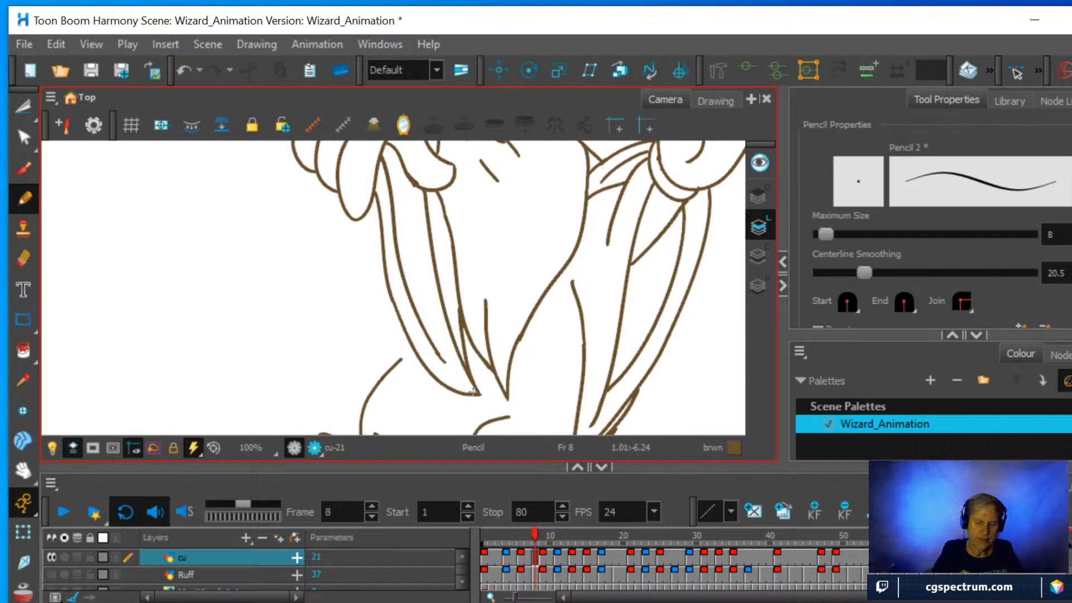
{"action": "mouse_move", "coordinate": [472, 393]}
{"action": "left_mouse_down"}
{"action": "mouse_move", "coordinate": [432, 334]}
{"action": "mouse_move", "coordinate": [398, 167]}
{"action": "left_mouse_up"}
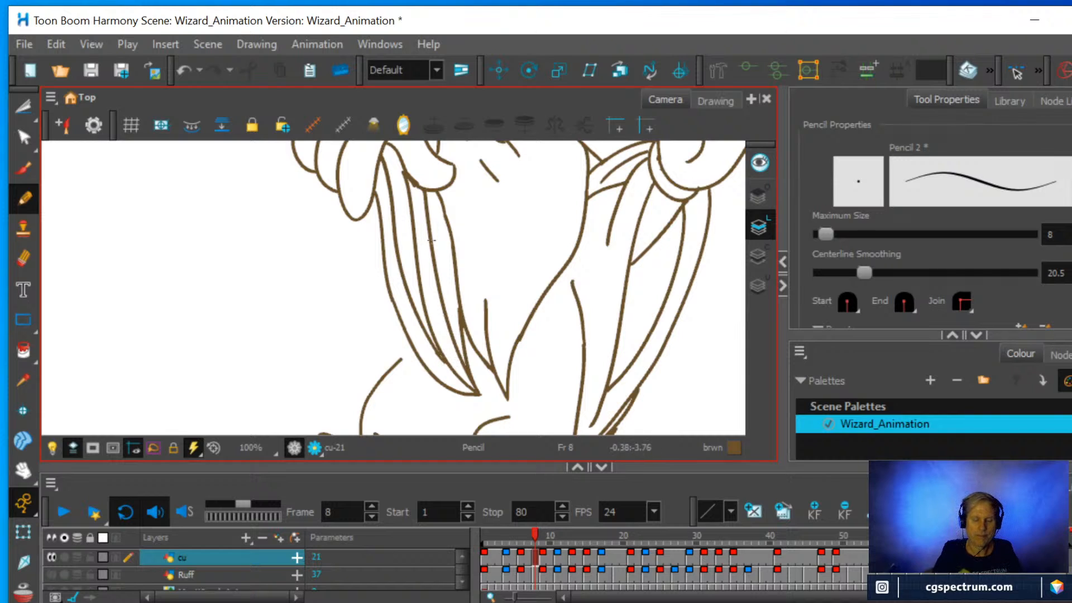
Trim the middle fold's overrun inside the lower hand, reconnect it to the hand's edge, and extend the robe's front outline up to the sleeve.
{"action": "left_click", "coordinate": [24, 257]}
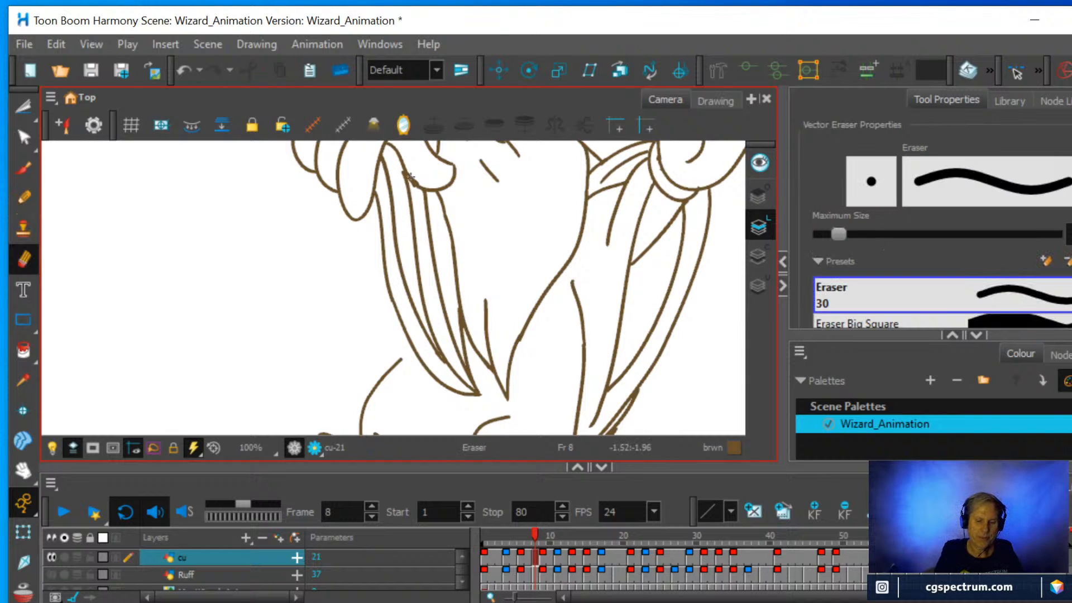
{"action": "left_click", "coordinate": [23, 198]}
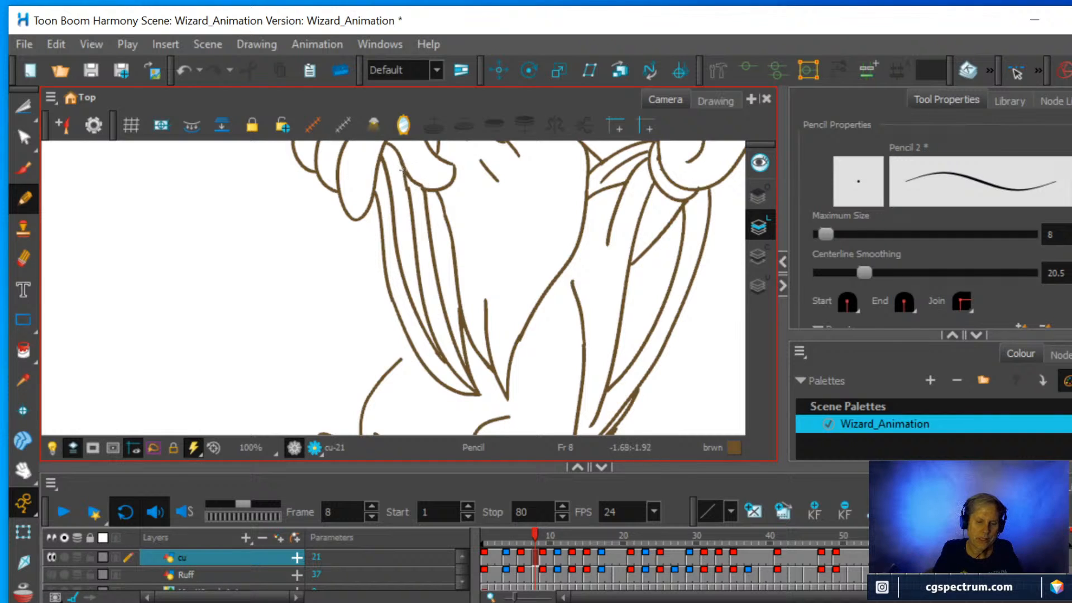
{"action": "key", "text": "ctrl+z"}
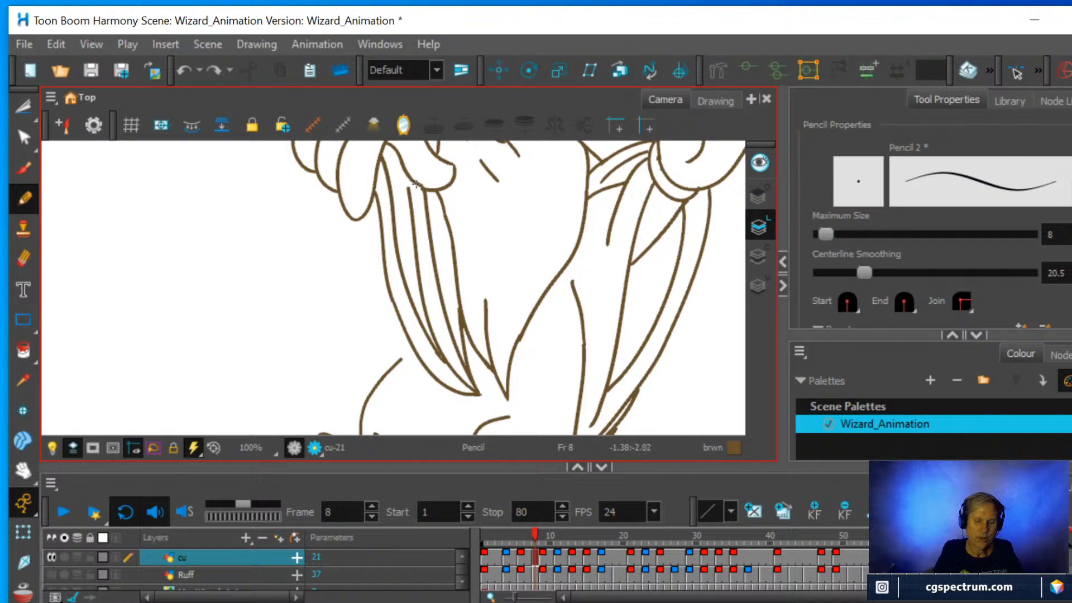
{"action": "left_click_drag", "start_coordinate": [408, 192], "coordinate": [403, 169]}
{"action": "key", "text": "ctrl+z"}
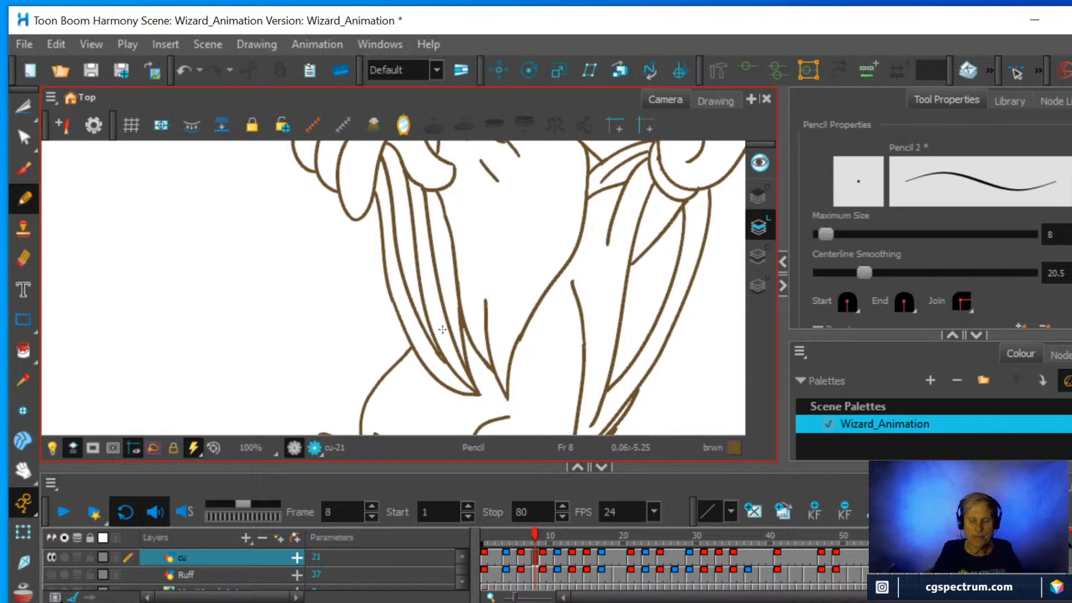
Erase the overlapping strokes around the lower tip of the raised arm's sleeve, including the top of the robe's back line.
{"action": "scroll", "coordinate": [632, 229], "scroll_direction": "down", "scroll_amount": 2}
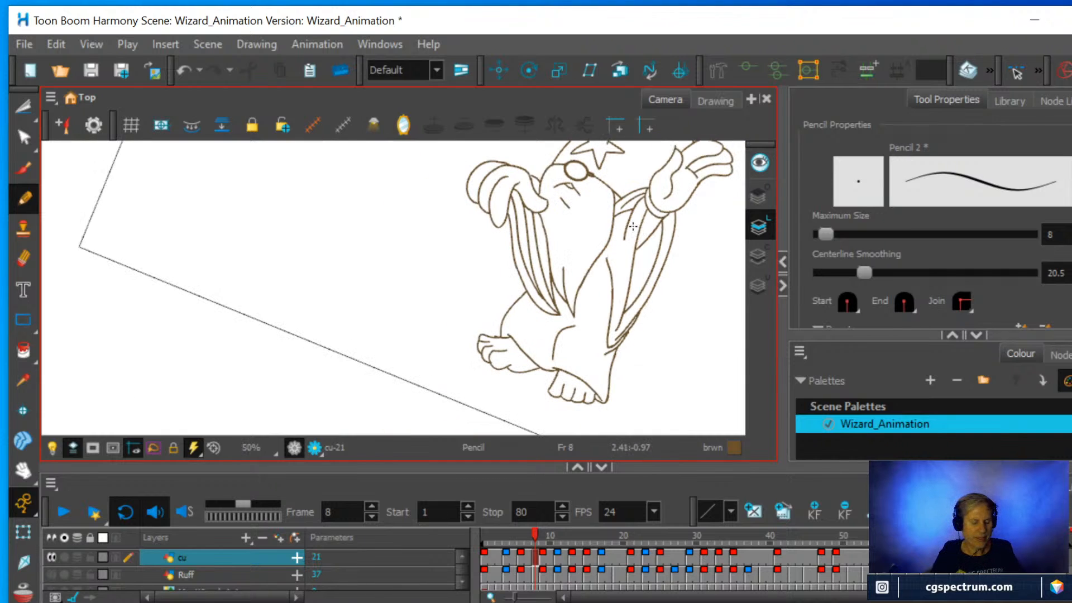
{"action": "key", "text": "shift+x"}
{"action": "scroll", "coordinate": [595, 201], "scroll_direction": "down", "scroll_amount": 2}
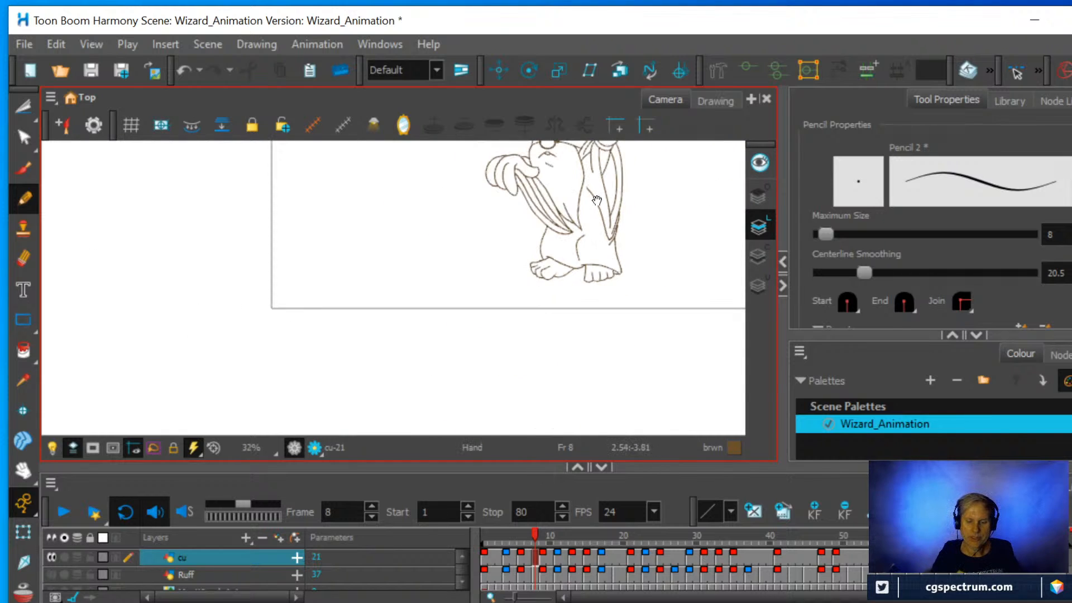
{"action": "left_click_drag", "start_coordinate": [596, 199], "coordinate": [469, 318]}
{"action": "scroll", "coordinate": [491, 302], "scroll_direction": "up", "scroll_amount": 4}
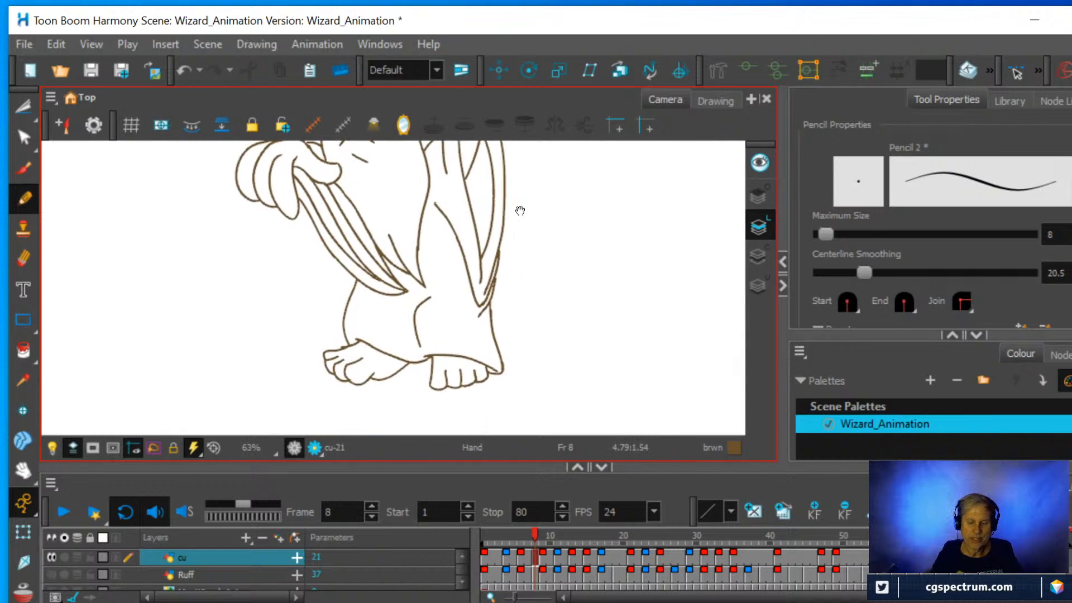
{"action": "scroll", "coordinate": [528, 240], "scroll_direction": "down", "scroll_amount": 2}
{"action": "scroll", "coordinate": [530, 239], "scroll_direction": "up", "scroll_amount": 2}
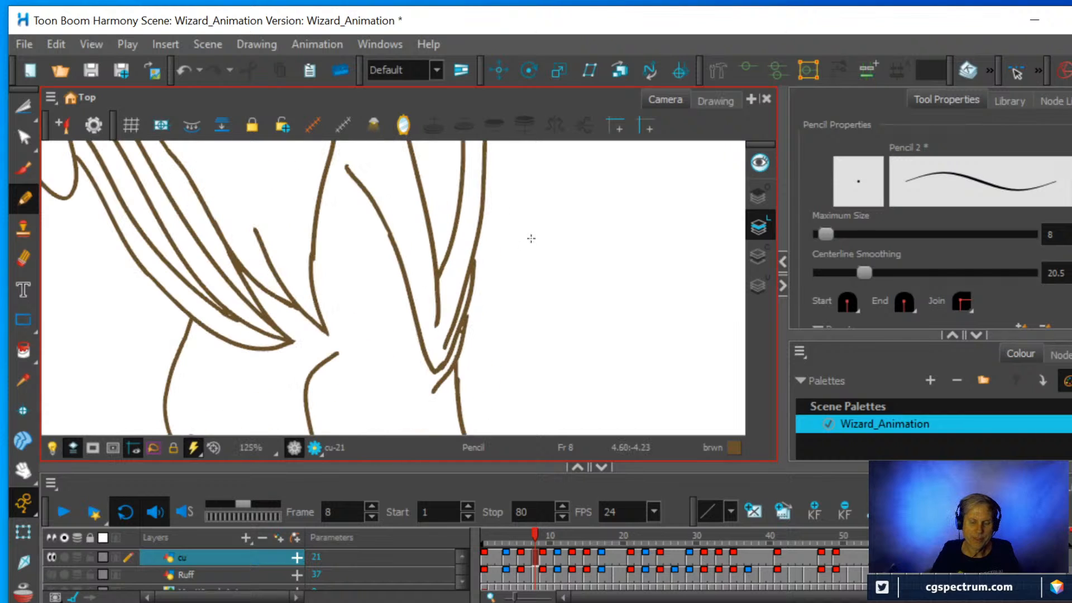
{"action": "left_click", "coordinate": [22, 260]}
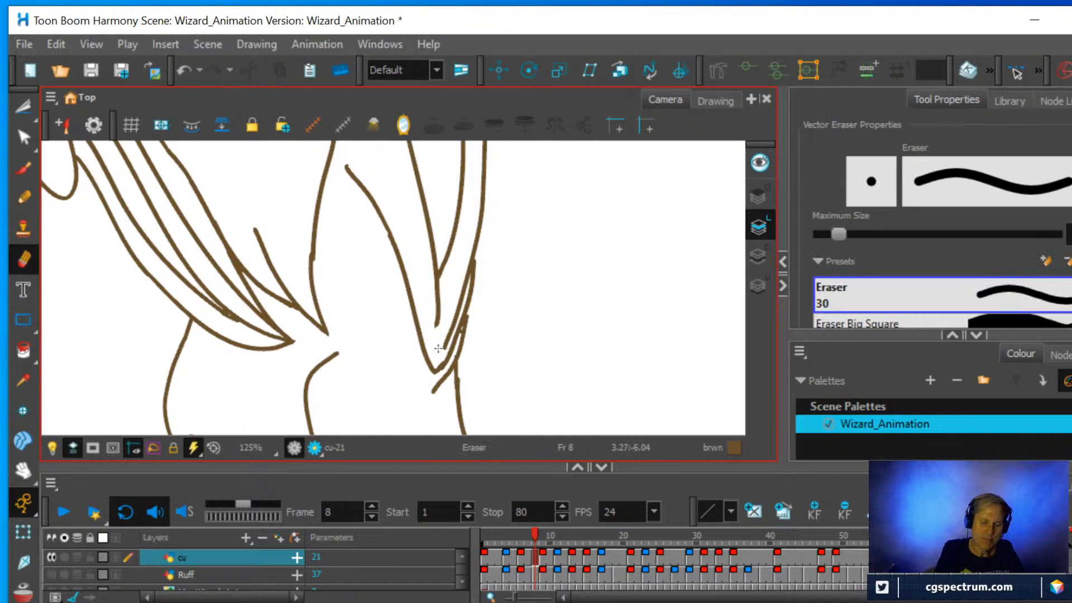
{"action": "mouse_move", "coordinate": [432, 387]}
{"action": "left_mouse_down"}
{"action": "mouse_move", "coordinate": [458, 363]}
{"action": "mouse_move", "coordinate": [467, 331]}
{"action": "mouse_move", "coordinate": [444, 363]}
{"action": "mouse_move", "coordinate": [479, 254]}
{"action": "left_mouse_up"}
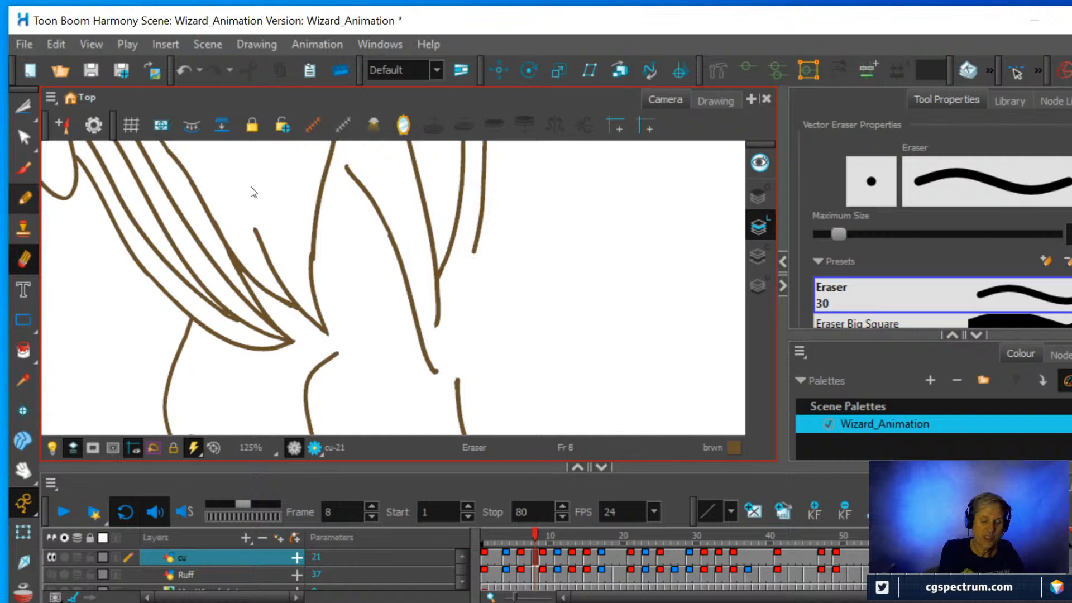
Redraw the raised sleeve's back edge down to its tip and the robe's back line up to it, and scrub around frame 8.
{"action": "key", "text": "alt+slash"}
{"action": "left_click_drag", "start_coordinate": [441, 364], "coordinate": [482, 226]}
{"action": "mouse_move", "coordinate": [457, 384]}
{"action": "left_mouse_down"}
{"action": "mouse_move", "coordinate": [455, 333]}
{"action": "mouse_move", "coordinate": [471, 304]}
{"action": "left_mouse_up"}
{"action": "scroll", "coordinate": [453, 285], "scroll_direction": "down", "scroll_amount": 5}
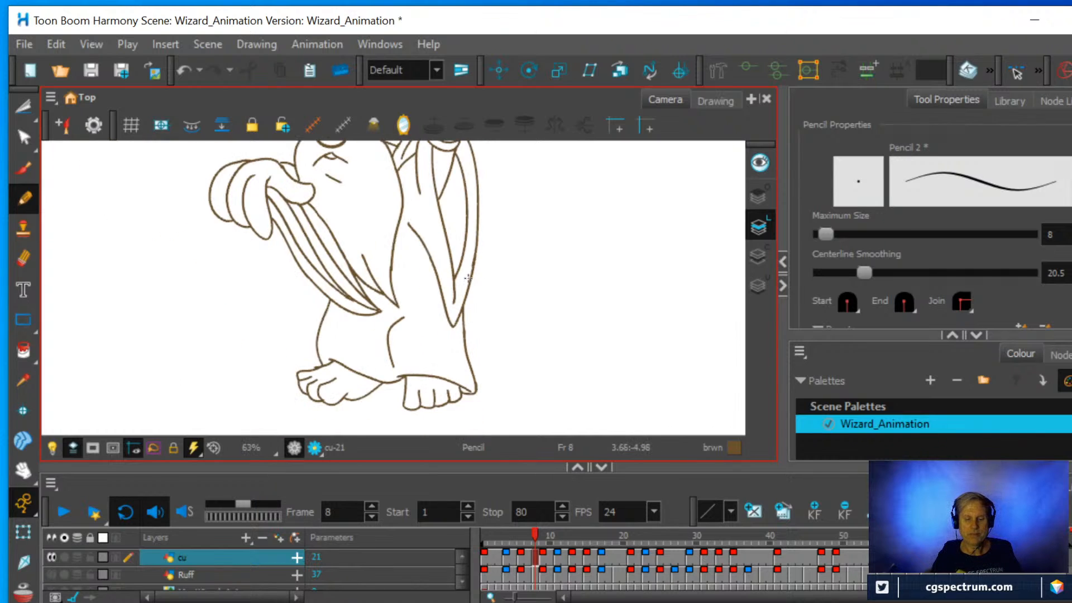
{"action": "scroll", "coordinate": [532, 287], "scroll_direction": "down", "scroll_amount": 1}
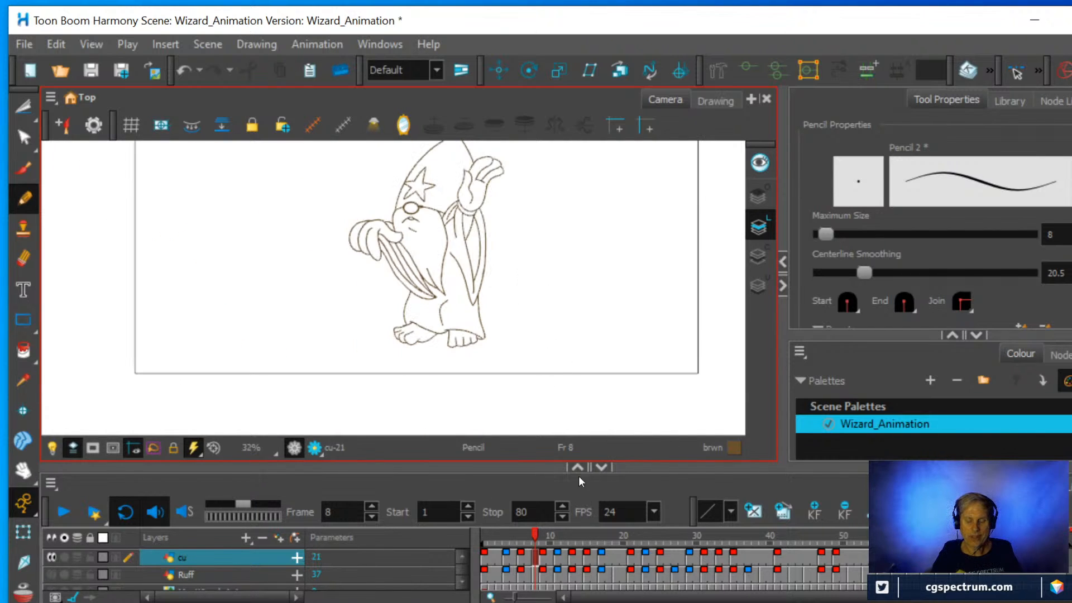
{"action": "mouse_move", "coordinate": [534, 532]}
{"action": "left_mouse_down"}
{"action": "mouse_move", "coordinate": [524, 529]}
{"action": "mouse_move", "coordinate": [546, 522]}
{"action": "mouse_move", "coordinate": [515, 524]}
{"action": "mouse_move", "coordinate": [554, 520]}
{"action": "mouse_move", "coordinate": [504, 523]}
{"action": "mouse_move", "coordinate": [560, 518]}
{"action": "mouse_move", "coordinate": [534, 520]}
{"action": "left_mouse_up"}
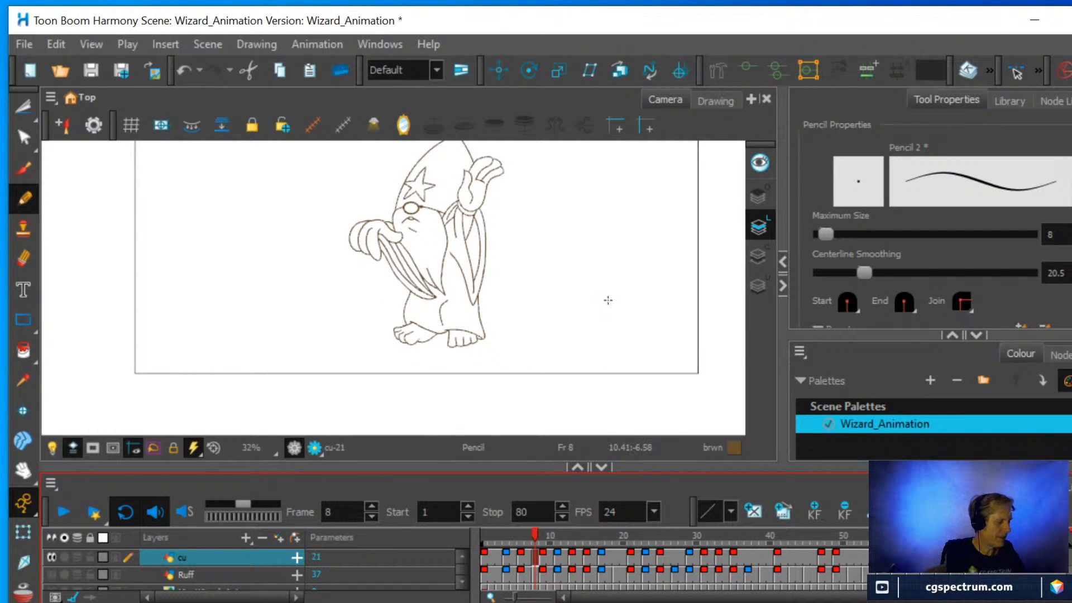
Show the onion skin and draw the hat's crease line upward from the raised hand between the neighbouring drawings, retrying the stroke until it fits.
{"action": "key", "text": "alt+o"}
{"action": "scroll", "coordinate": [567, 244], "scroll_direction": "up", "scroll_amount": 2}
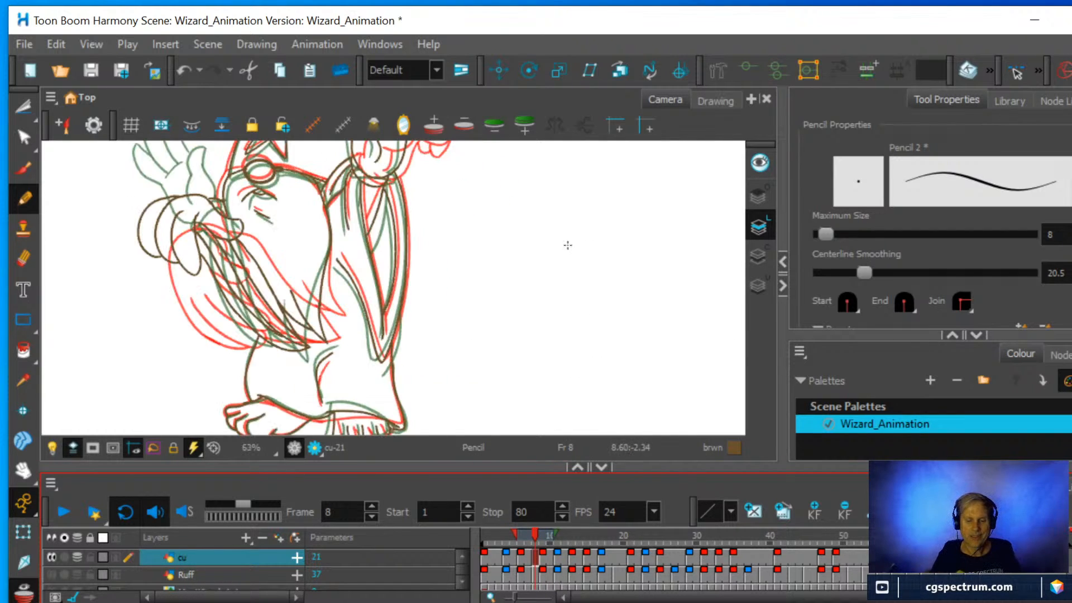
{"action": "key", "text": "space"}
{"action": "left_click_drag", "start_coordinate": [556, 219], "coordinate": [588, 347]}
{"action": "scroll", "coordinate": [536, 337], "scroll_direction": "up", "scroll_amount": 2}
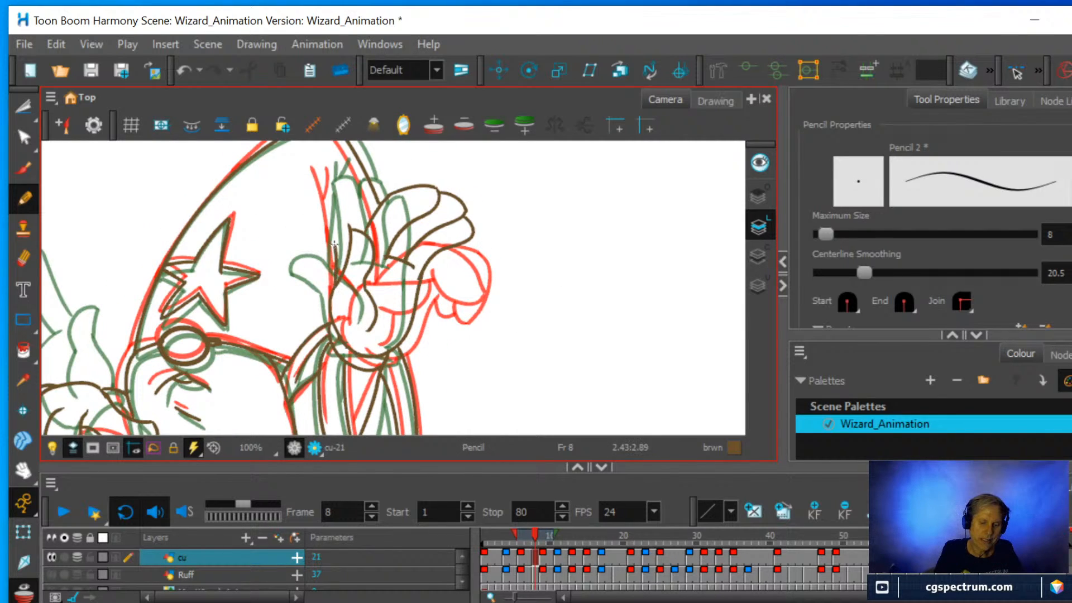
{"action": "left_click_drag", "start_coordinate": [334, 244], "coordinate": [319, 163]}
{"action": "key", "text": "ctrl+z"}
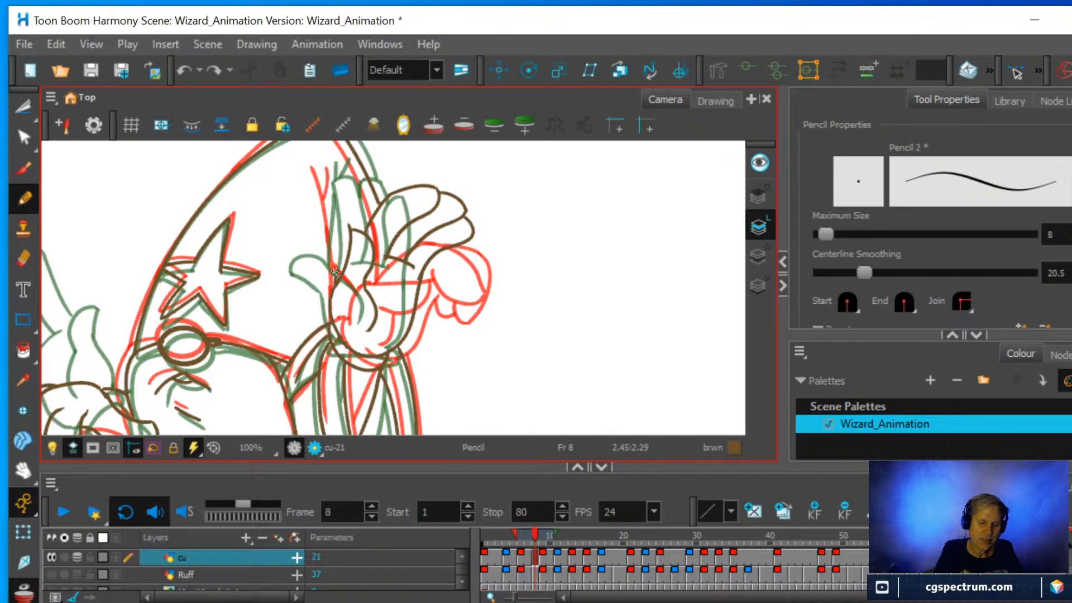
{"action": "left_click_drag", "start_coordinate": [335, 272], "coordinate": [319, 159]}
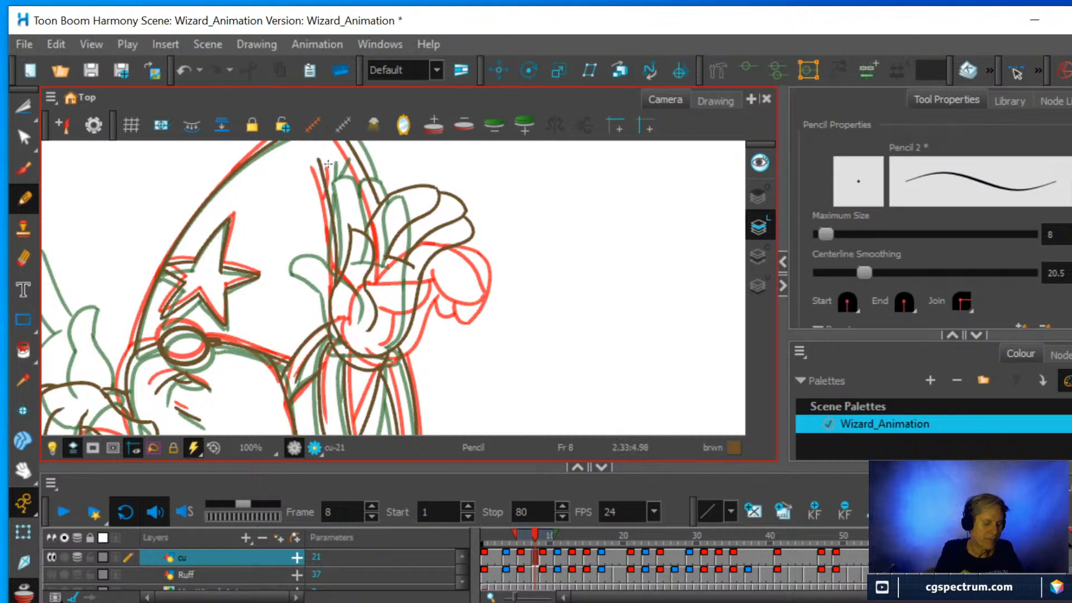
{"action": "key", "text": "ctrl+z"}
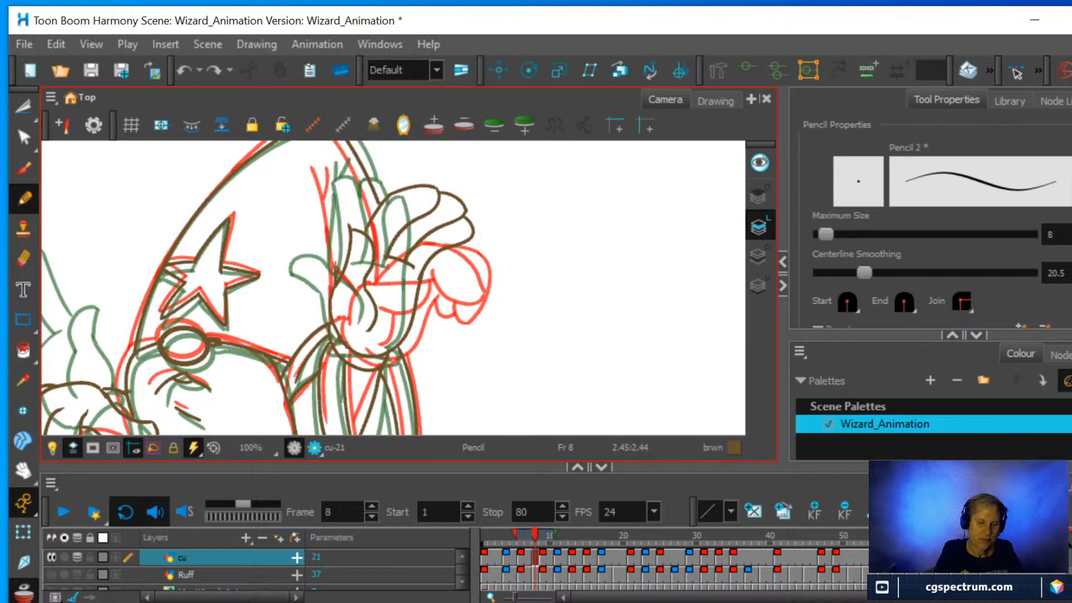
{"action": "left_click_drag", "start_coordinate": [334, 266], "coordinate": [317, 157]}
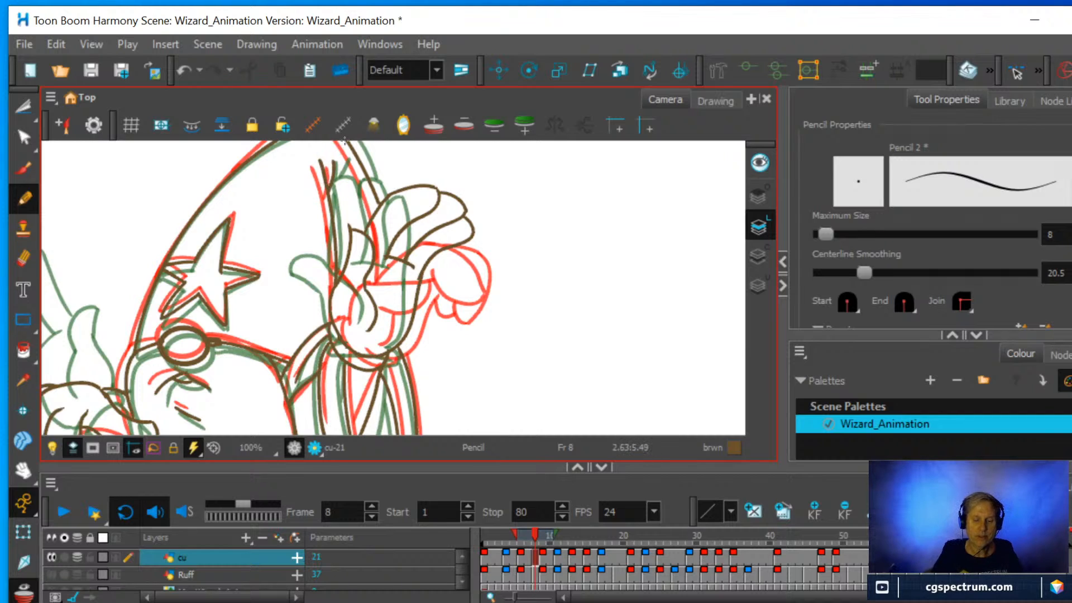
Hide the onion skin and flip between the drawings at frames 8 and 9 to compare them.
{"action": "scroll", "coordinate": [417, 250], "scroll_direction": "down", "scroll_amount": 2}
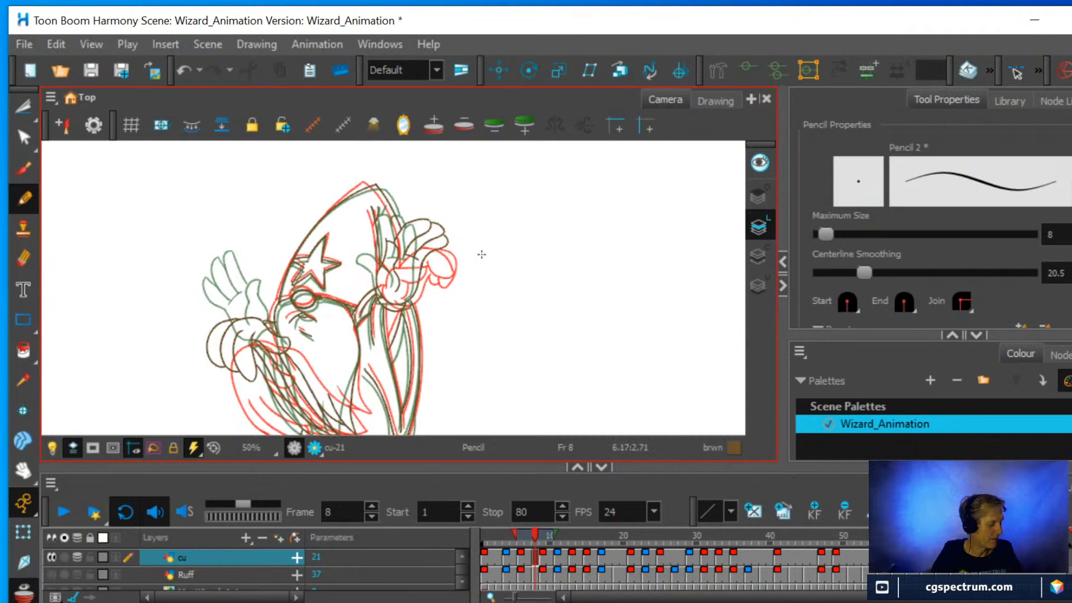
{"action": "key", "text": "alt+o"}
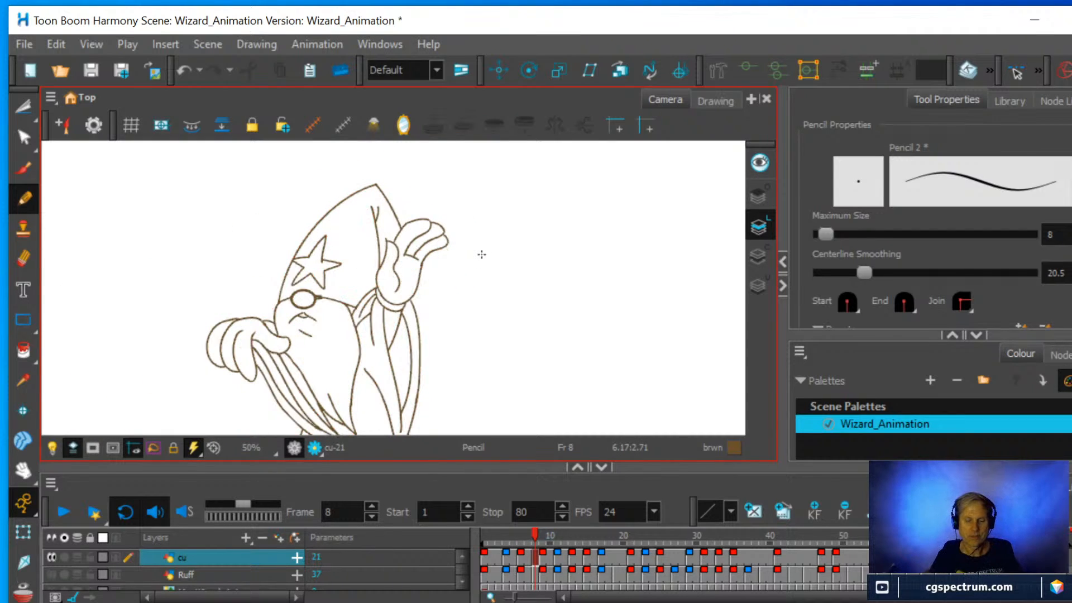
{"action": "mouse_move", "coordinate": [539, 528]}
{"action": "left_mouse_down"}
{"action": "mouse_move", "coordinate": [524, 529]}
{"action": "mouse_move", "coordinate": [543, 530]}
{"action": "left_mouse_up"}
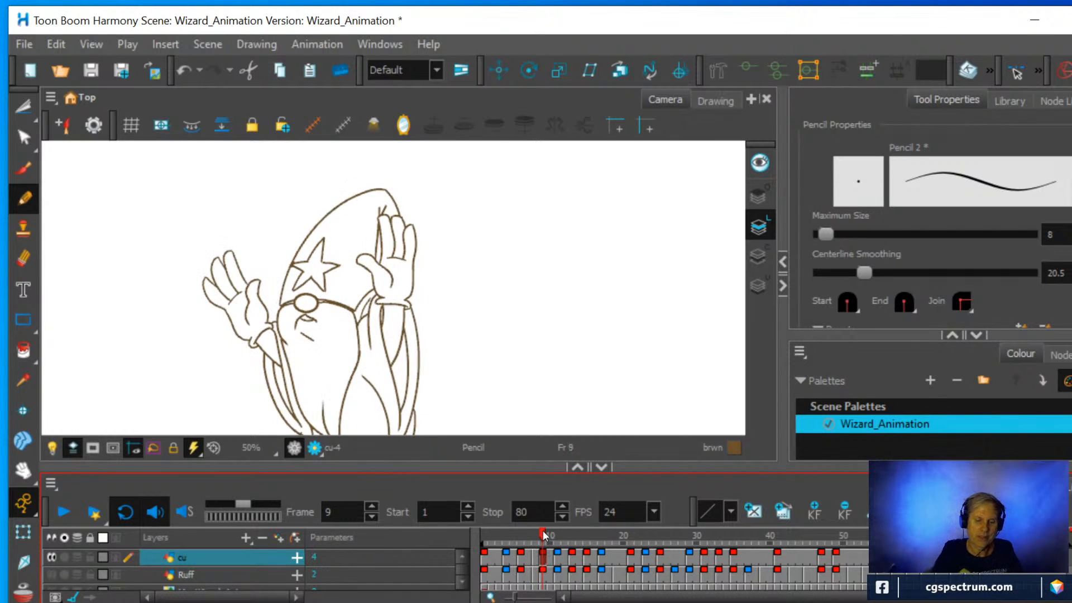
{"action": "left_click", "coordinate": [376, 248]}
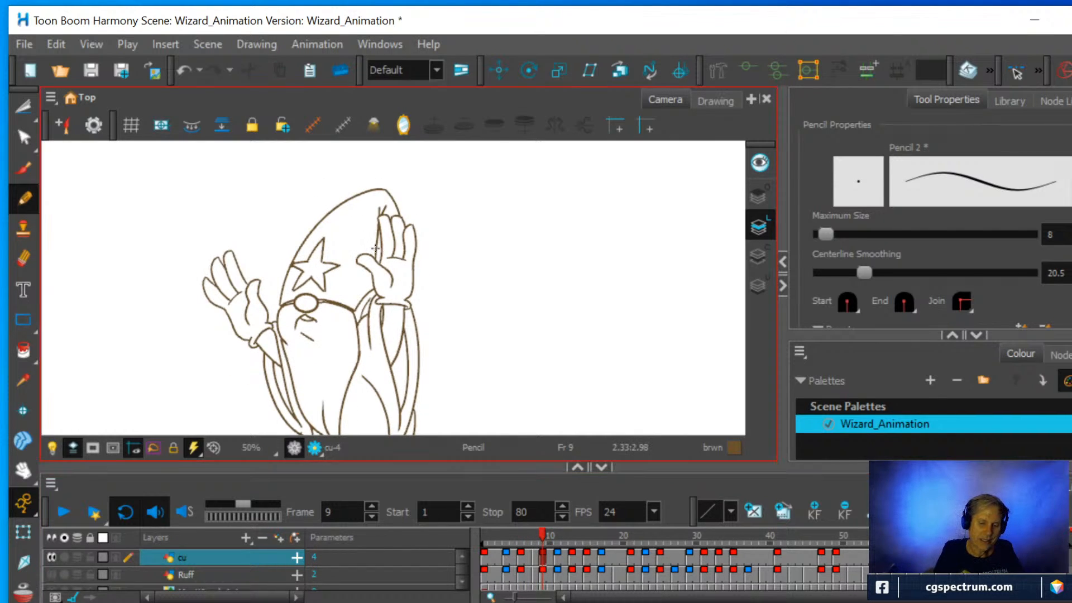
{"action": "left_click", "coordinate": [536, 565]}
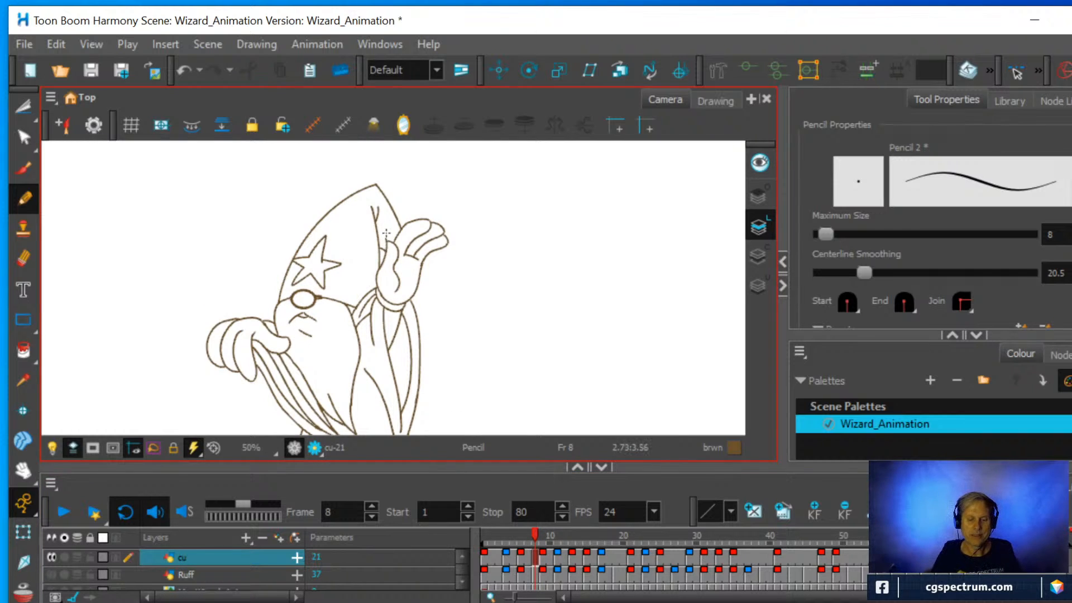
{"action": "scroll", "coordinate": [383, 205], "scroll_direction": "down", "scroll_amount": 1}
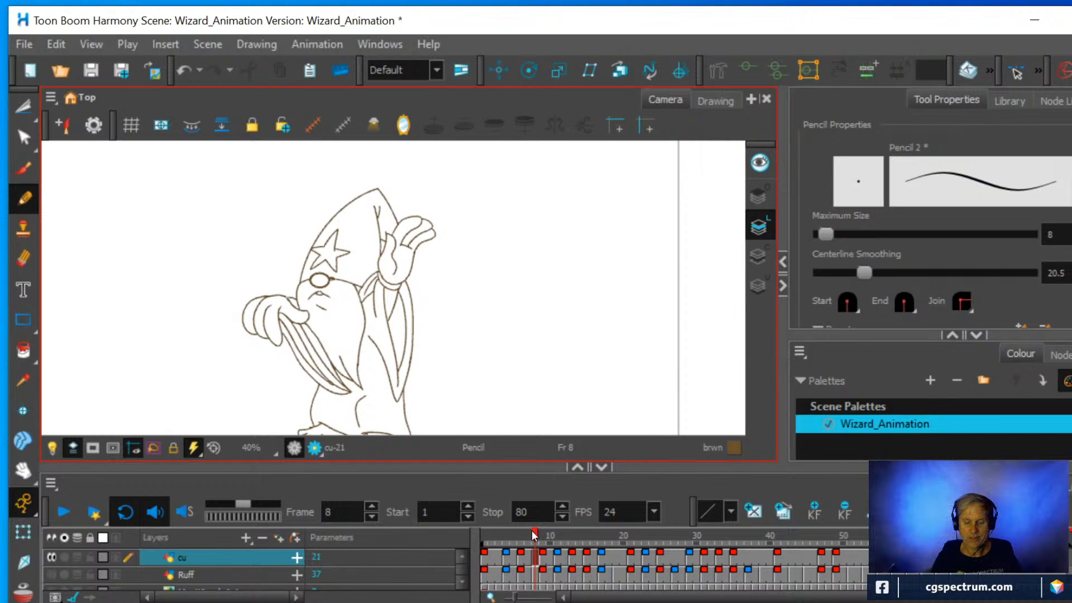
{"action": "mouse_move", "coordinate": [532, 530]}
{"action": "left_mouse_down"}
{"action": "mouse_move", "coordinate": [543, 525]}
{"action": "mouse_move", "coordinate": [527, 524]}
{"action": "mouse_move", "coordinate": [535, 518]}
{"action": "left_mouse_up"}
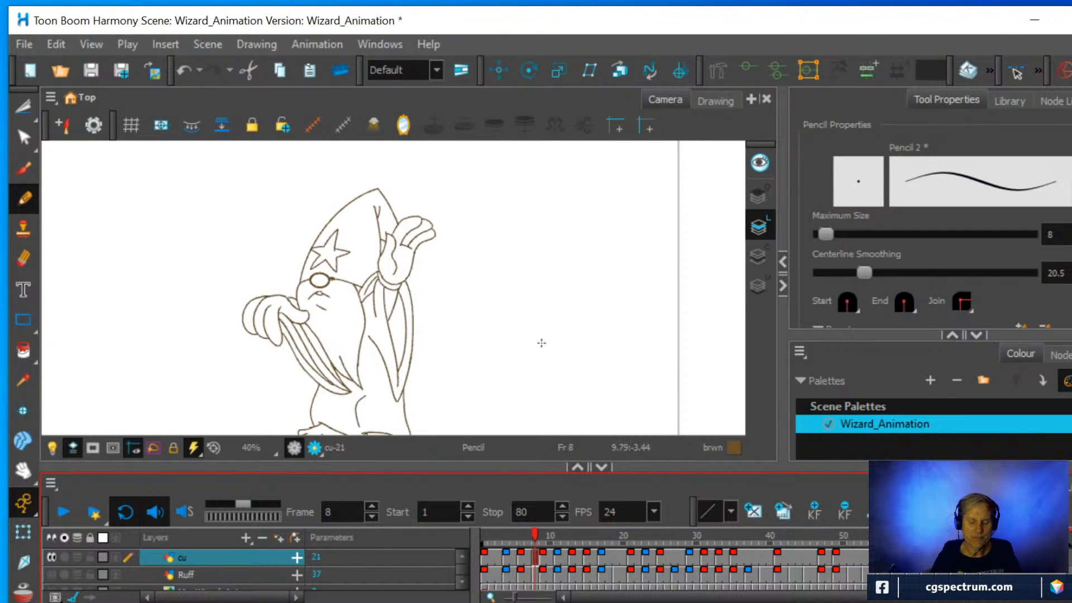
Erase the raised thumb tip's overrun and the short line beside it, and redraw the gap this leaves in the thumb's edge.
{"action": "scroll", "coordinate": [541, 342], "scroll_direction": "up", "scroll_amount": 2}
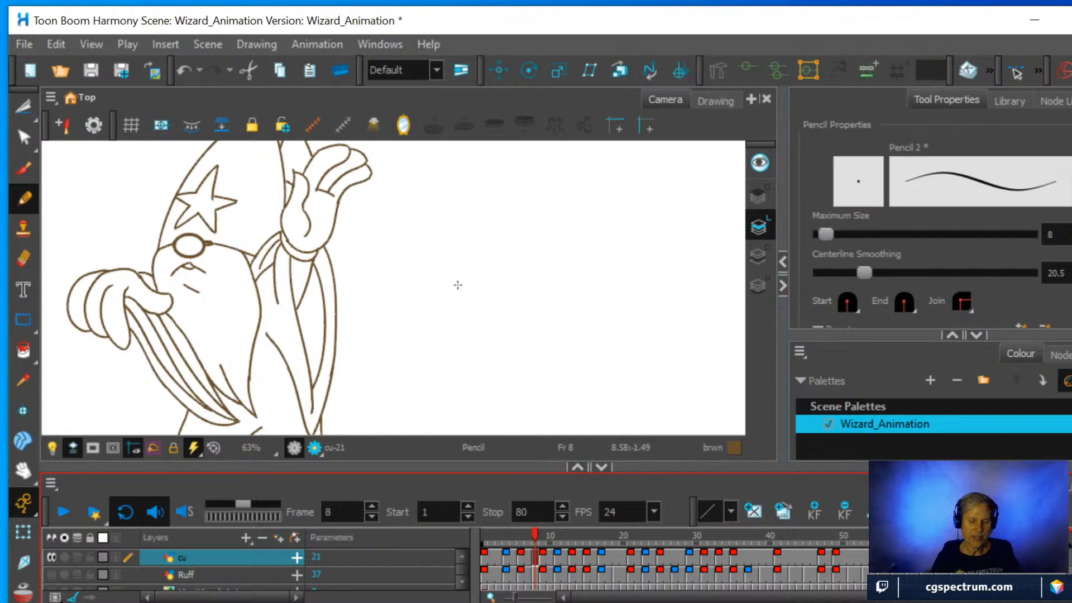
{"action": "scroll", "coordinate": [371, 241], "scroll_direction": "up", "scroll_amount": 2}
{"action": "scroll", "coordinate": [383, 238], "scroll_direction": "up", "scroll_amount": 1}
{"action": "left_click_drag", "start_coordinate": [383, 239], "coordinate": [508, 383]}
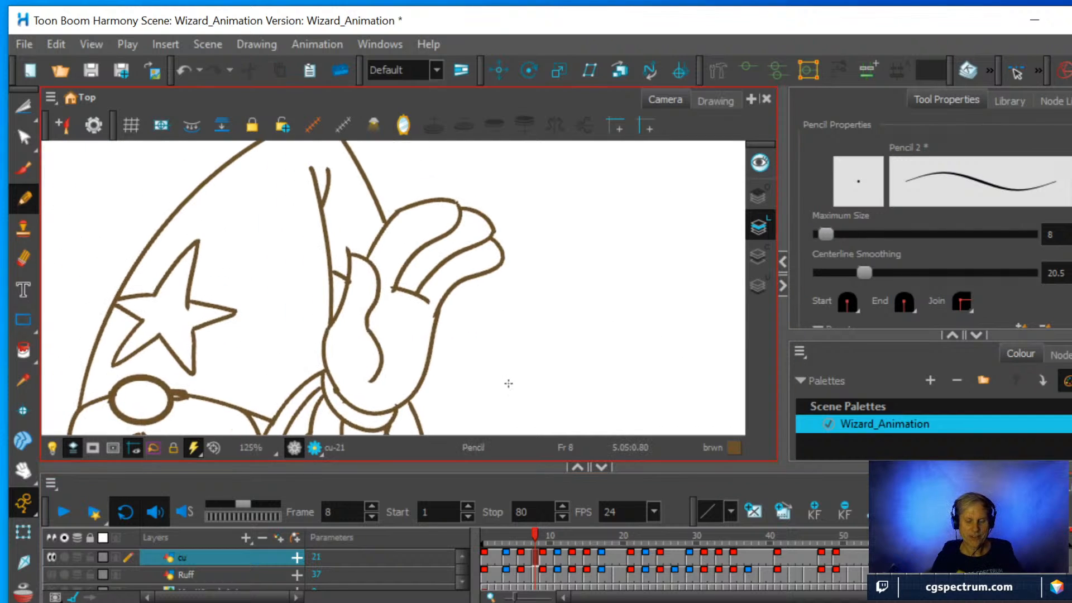
{"action": "scroll", "coordinate": [508, 383], "scroll_direction": "up", "scroll_amount": 1}
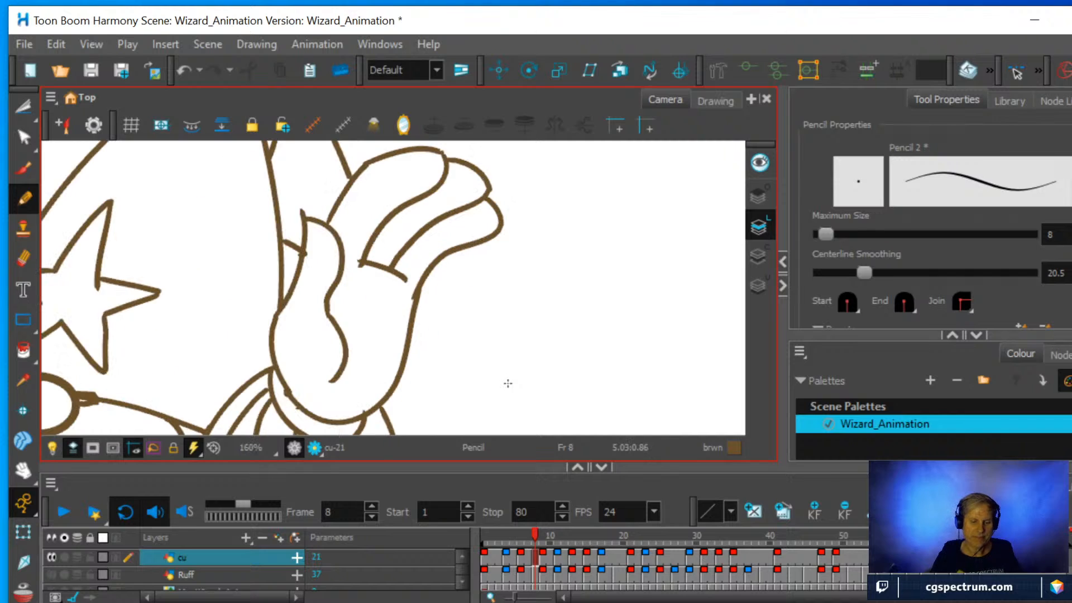
{"action": "left_click", "coordinate": [23, 258]}
{"action": "left_click_drag", "start_coordinate": [308, 183], "coordinate": [301, 215]}
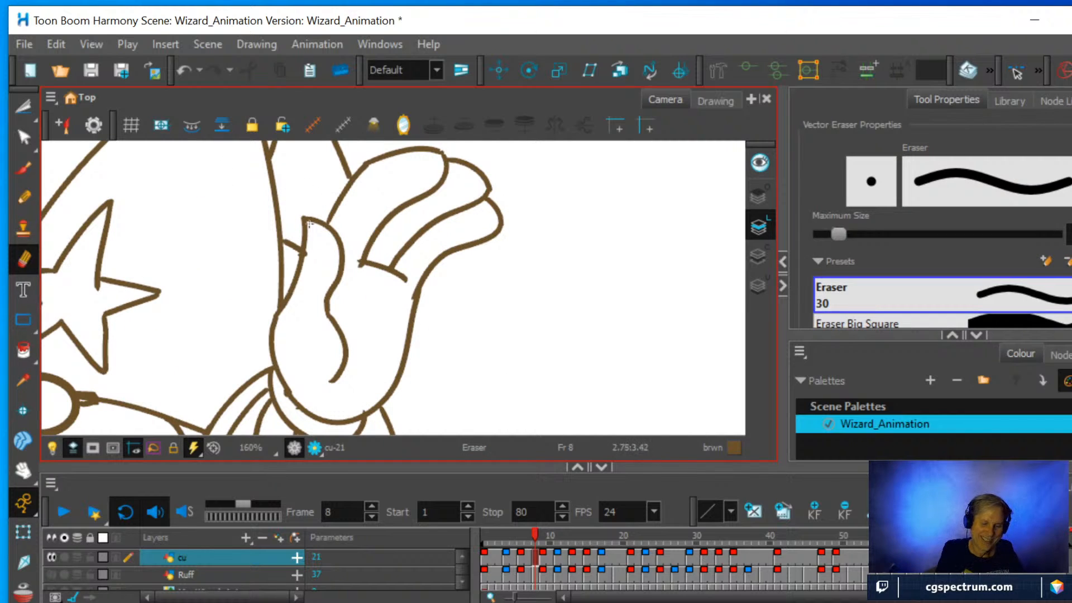
{"action": "mouse_move", "coordinate": [313, 260]}
{"action": "left_mouse_down"}
{"action": "mouse_move", "coordinate": [294, 247]}
{"action": "mouse_move", "coordinate": [286, 267]}
{"action": "left_mouse_up"}
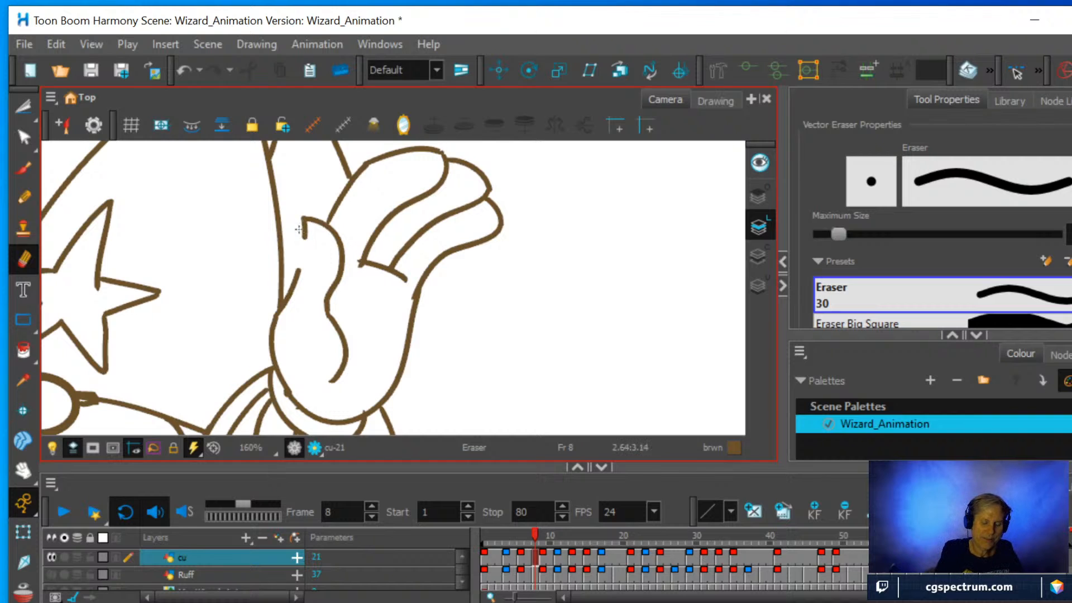
{"action": "left_click", "coordinate": [23, 198]}
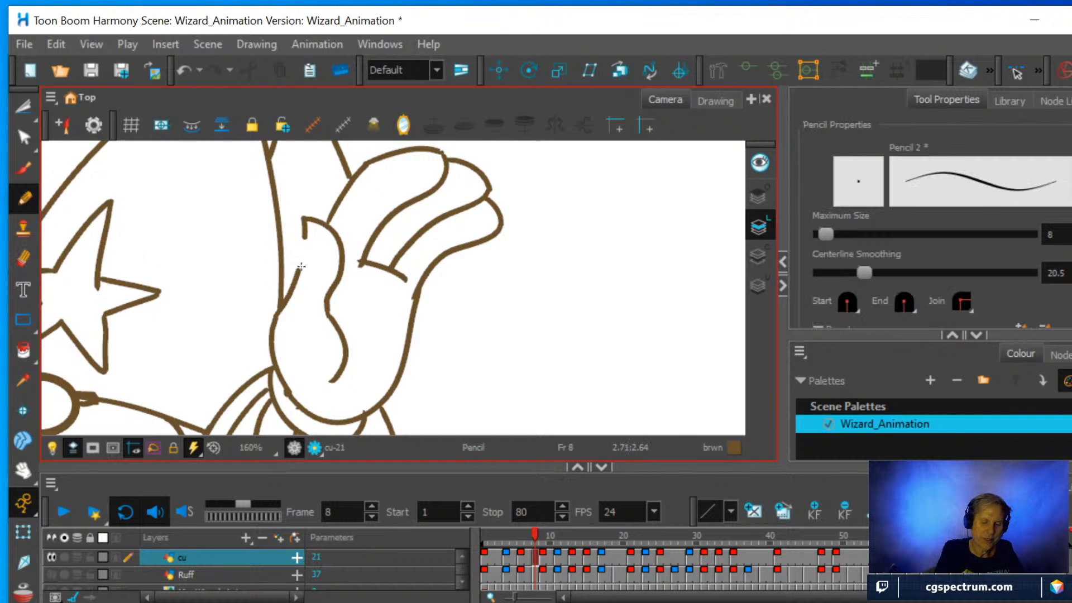
{"action": "left_click_drag", "start_coordinate": [298, 271], "coordinate": [305, 234]}
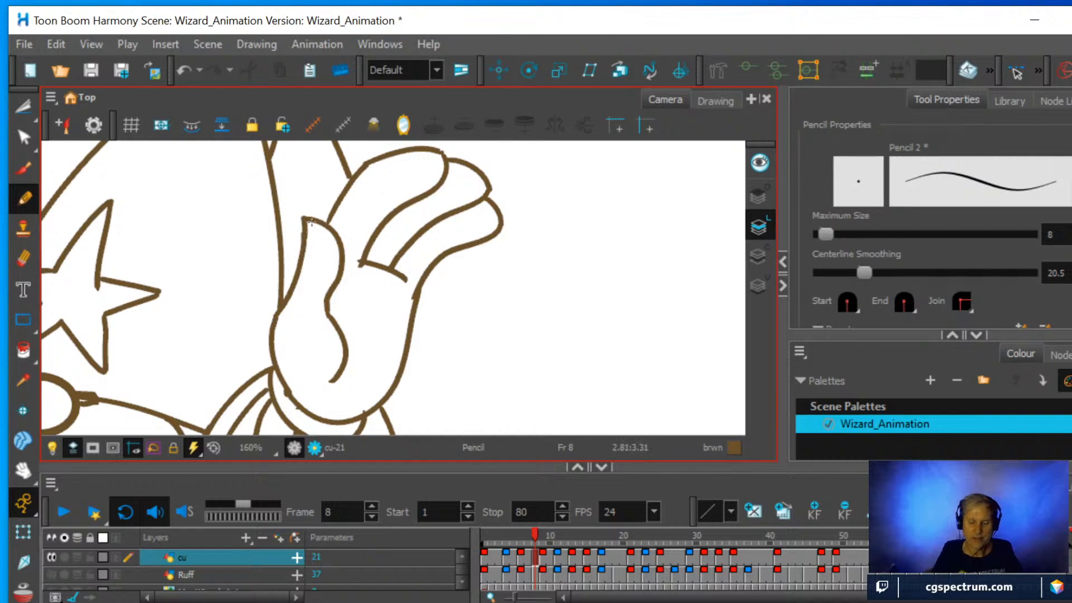
Check the drawings at frames 6 and 9, and draw a short line between the hat crease and the raised thumb at frame 8.
{"action": "key", "text": "comma"}
{"action": "key", "text": "comma"}
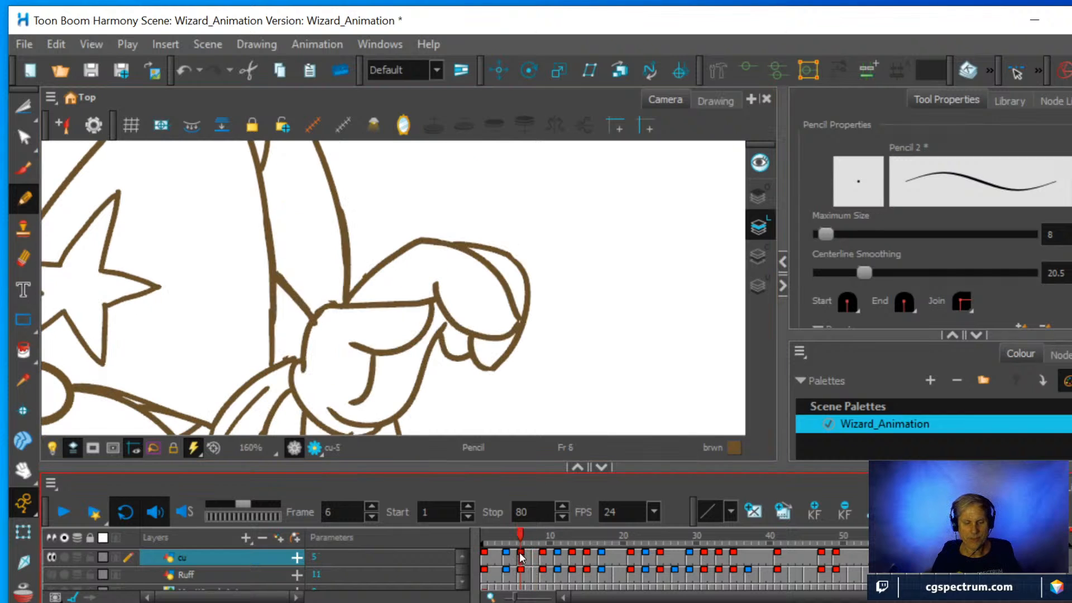
{"action": "left_click", "coordinate": [535, 560]}
{"action": "left_click", "coordinate": [543, 559]}
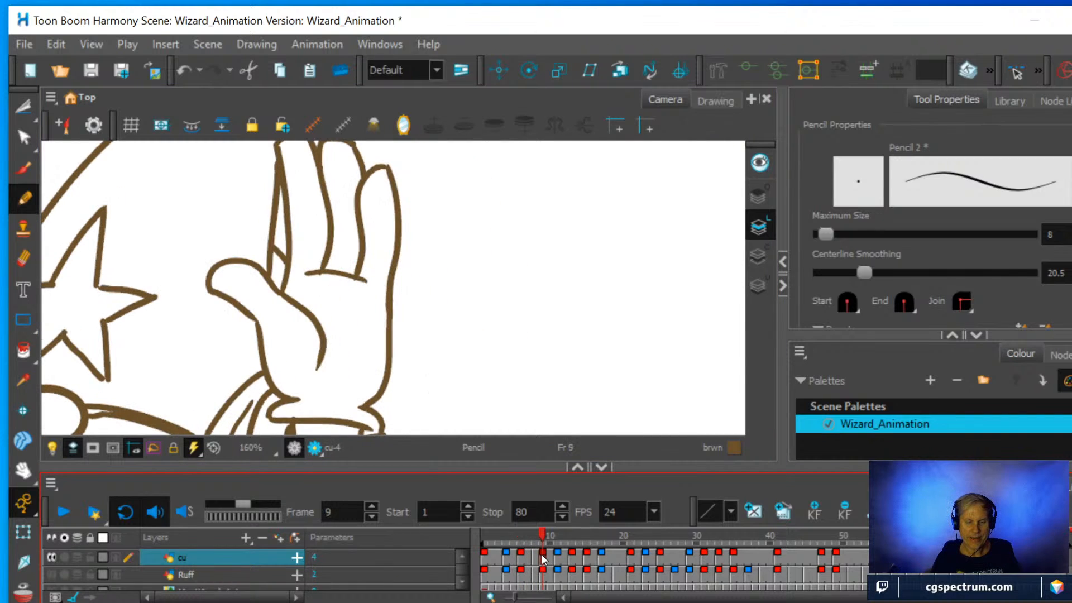
{"action": "left_click", "coordinate": [535, 559]}
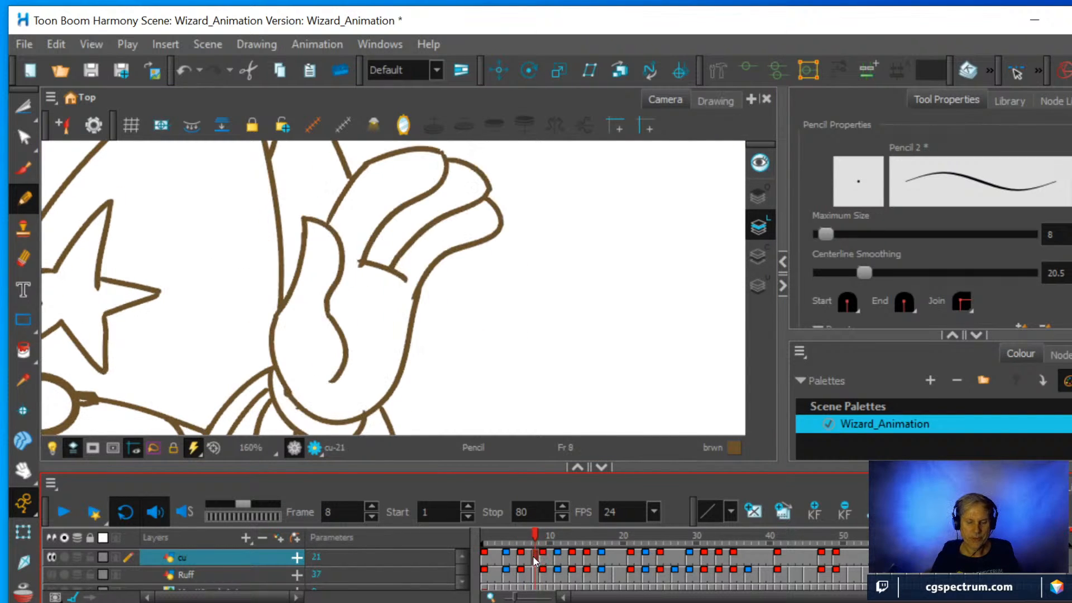
{"action": "left_click_drag", "start_coordinate": [281, 255], "coordinate": [296, 277]}
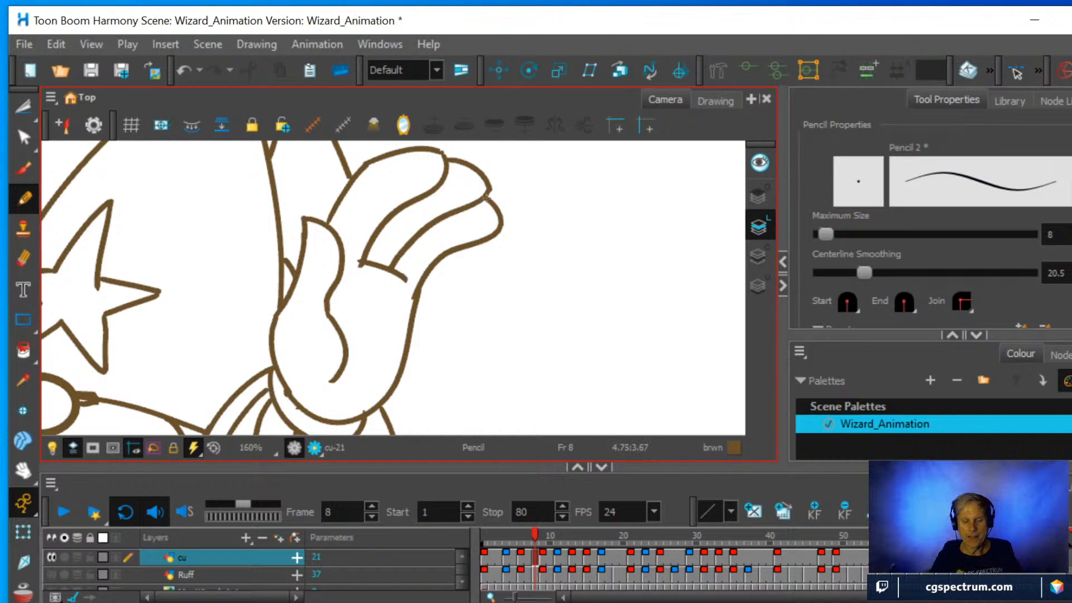
{"action": "scroll", "coordinate": [486, 198], "scroll_direction": "down", "scroll_amount": 2}
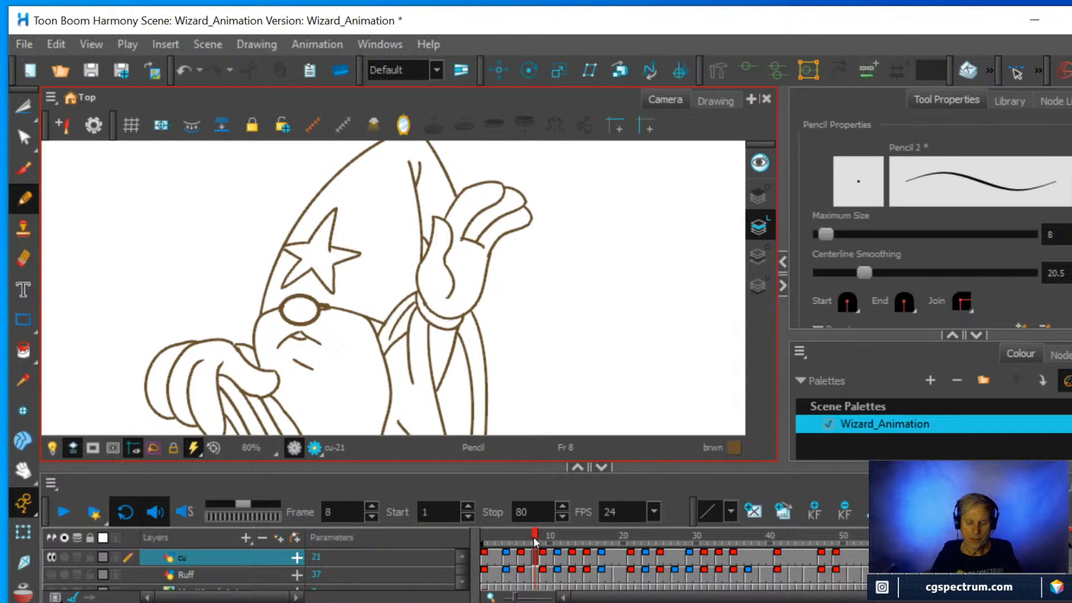
{"action": "left_click_drag", "start_coordinate": [534, 534], "coordinate": [537, 534]}
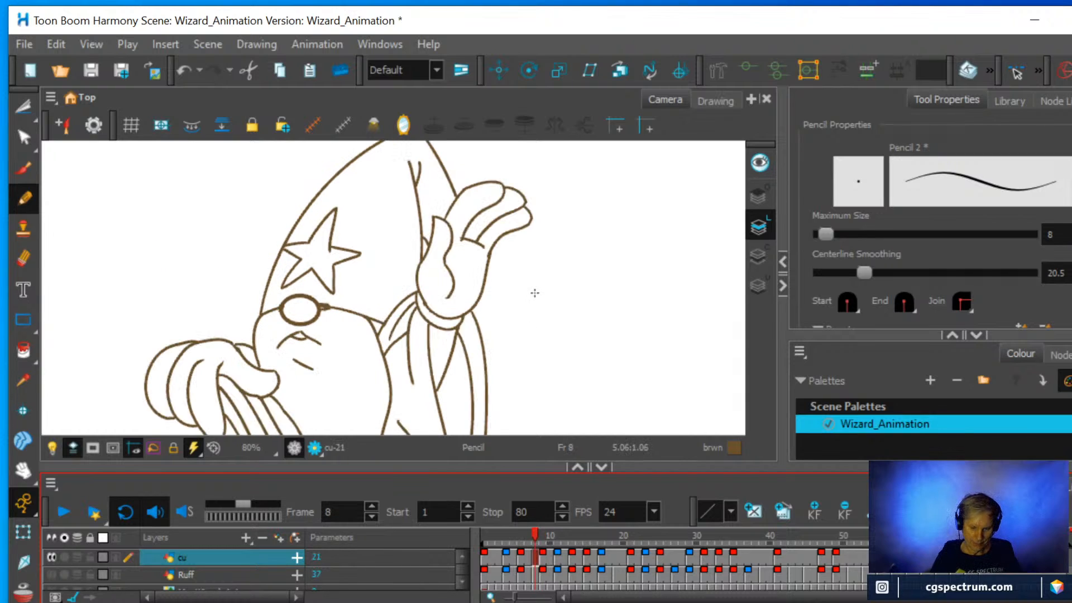
Try to erase part of the short line between the hat crease and the raised thumb.
{"action": "scroll", "coordinate": [534, 292], "scroll_direction": "up", "scroll_amount": 2}
{"action": "left_click_drag", "start_coordinate": [525, 261], "coordinate": [531, 340]}
{"action": "scroll", "coordinate": [531, 335], "scroll_direction": "up", "scroll_amount": 2}
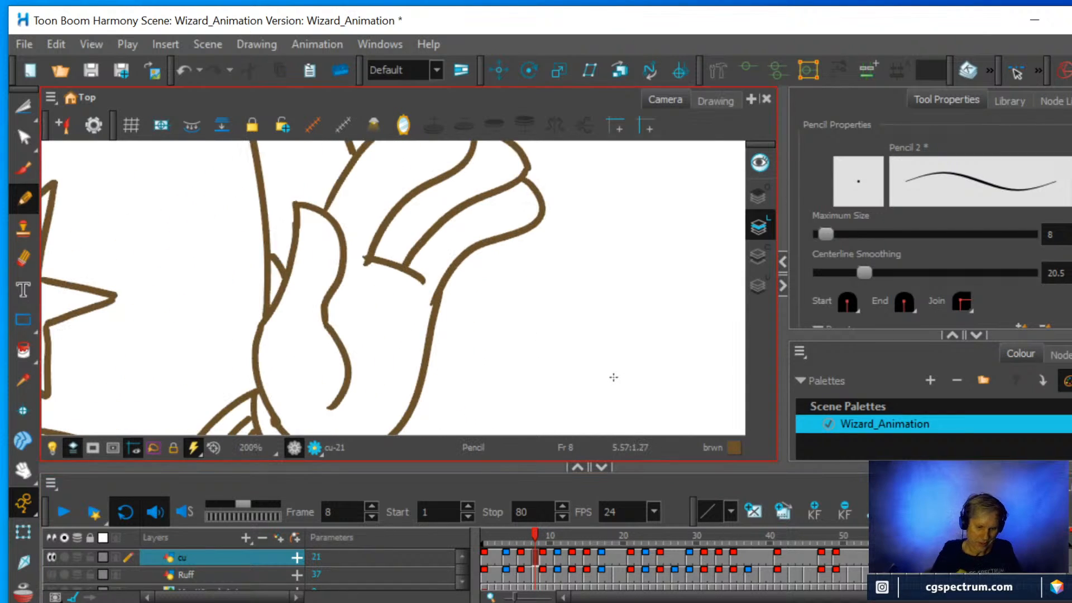
{"action": "key", "text": "alt+e"}
{"action": "left_click_drag", "start_coordinate": [276, 254], "coordinate": [279, 253]}
{"action": "key", "text": "ctrl+z"}
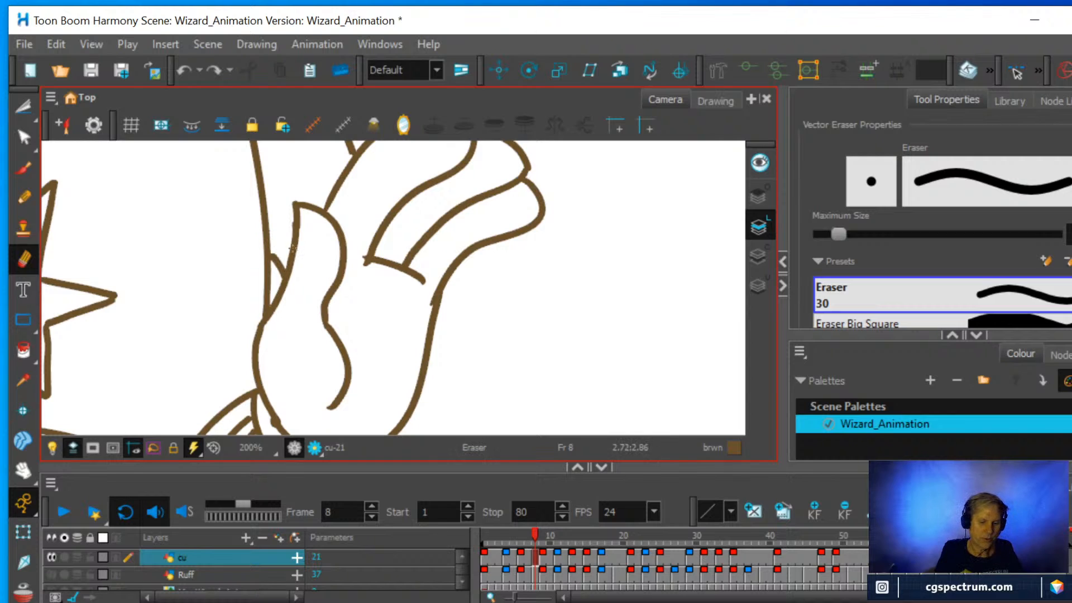
Delete the short line between the hat crease and the raised thumb with the Cutter, and redraw it straighter down to the thumb's edge.
{"action": "key", "text": "alt+t"}
{"action": "left_click_drag", "start_coordinate": [280, 258], "coordinate": [277, 263]}
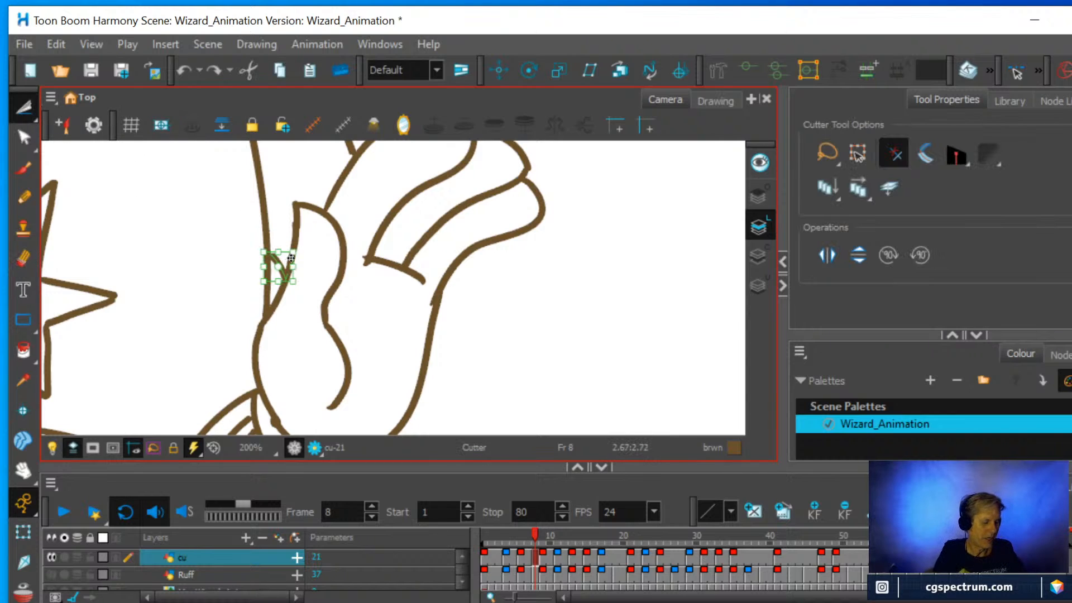
{"action": "key", "text": "Delete"}
{"action": "key", "text": "alt+/"}
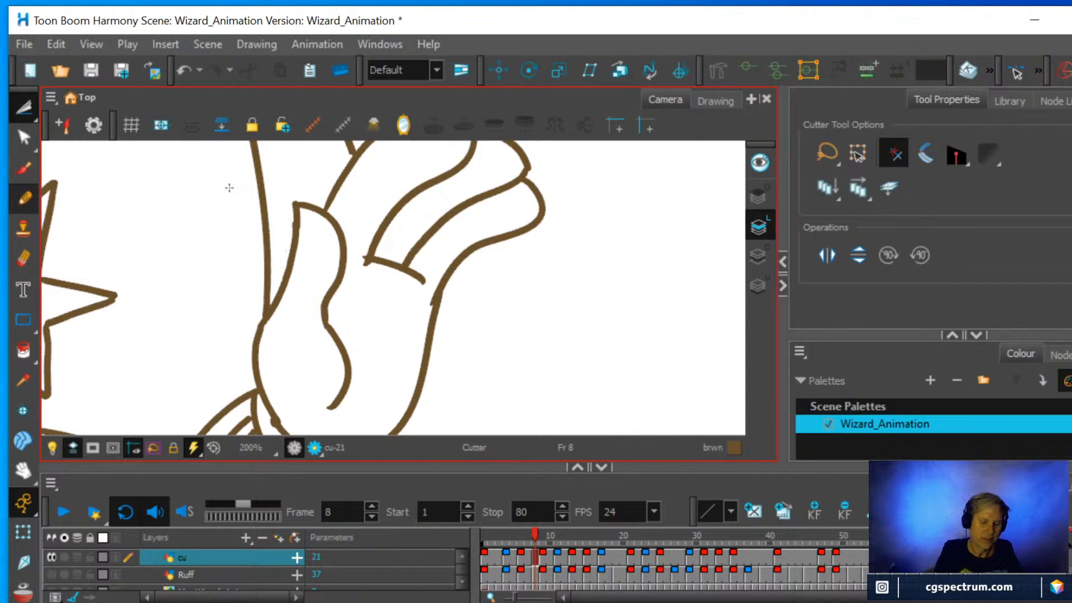
{"action": "left_click_drag", "start_coordinate": [268, 245], "coordinate": [281, 264]}
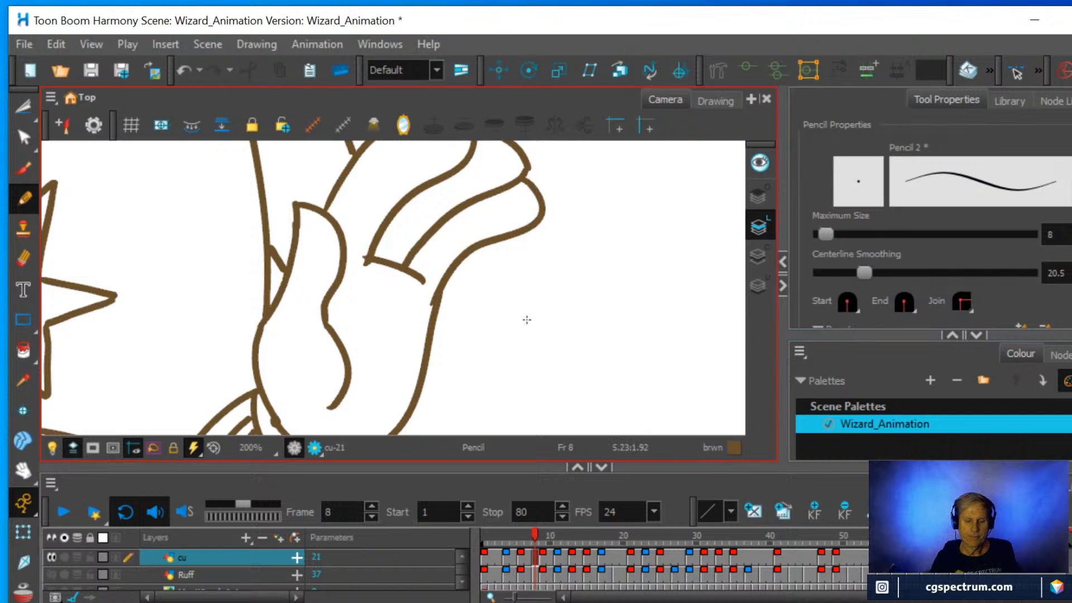
Erase the upper end of the lower hand's outermost finger line so it stops short of the hand's top outline.
{"action": "scroll", "coordinate": [498, 272], "scroll_direction": "down", "scroll_amount": 3}
{"action": "scroll", "coordinate": [499, 271], "scroll_direction": "down", "scroll_amount": 1}
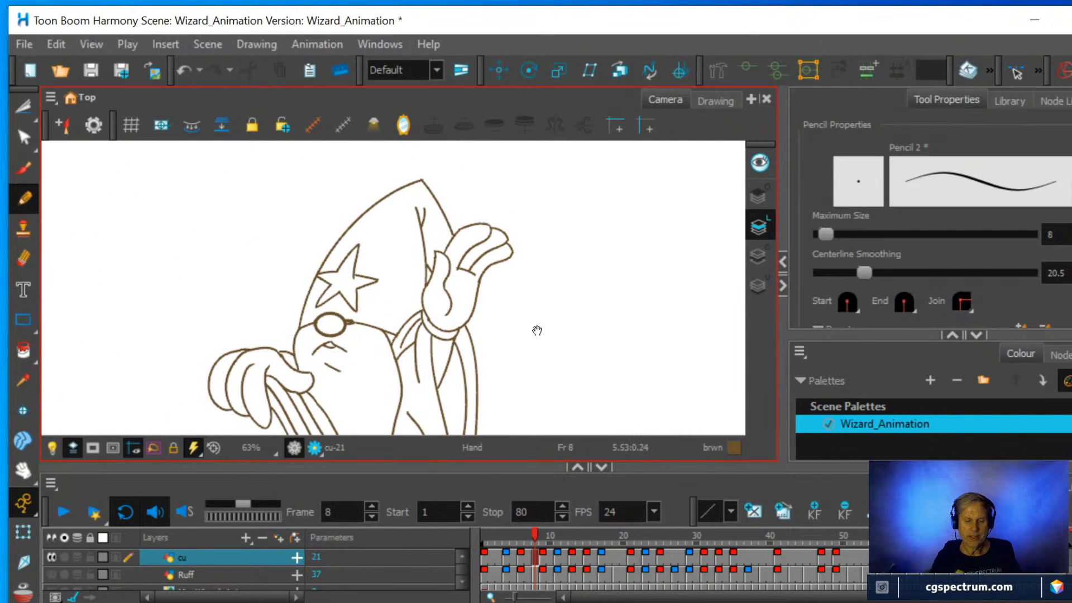
{"action": "left_click_drag", "start_coordinate": [535, 330], "coordinate": [547, 278]}
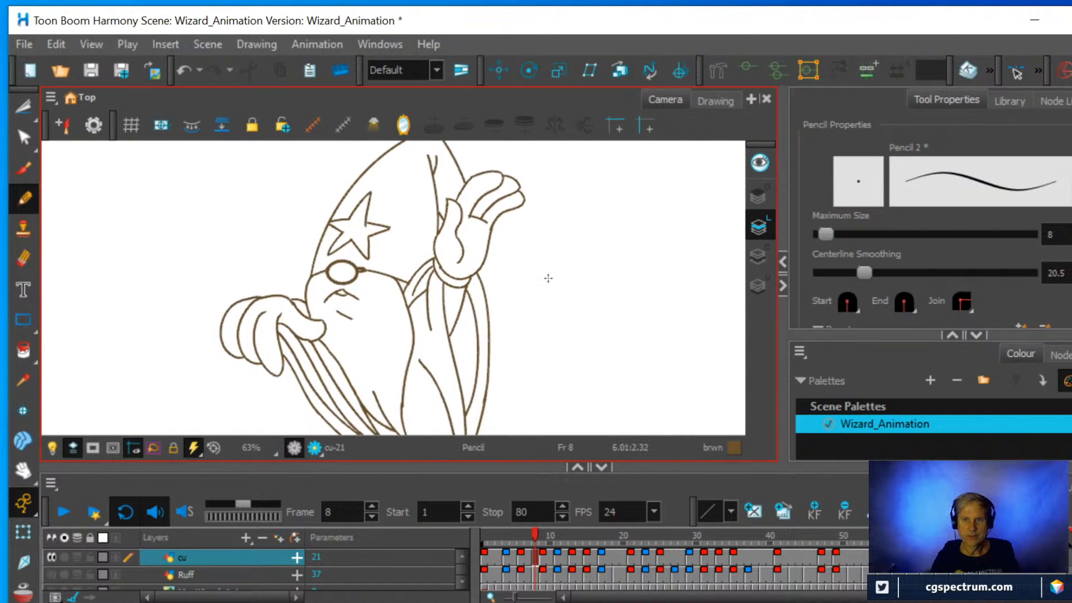
{"action": "scroll", "coordinate": [487, 284], "scroll_direction": "up", "scroll_amount": 2}
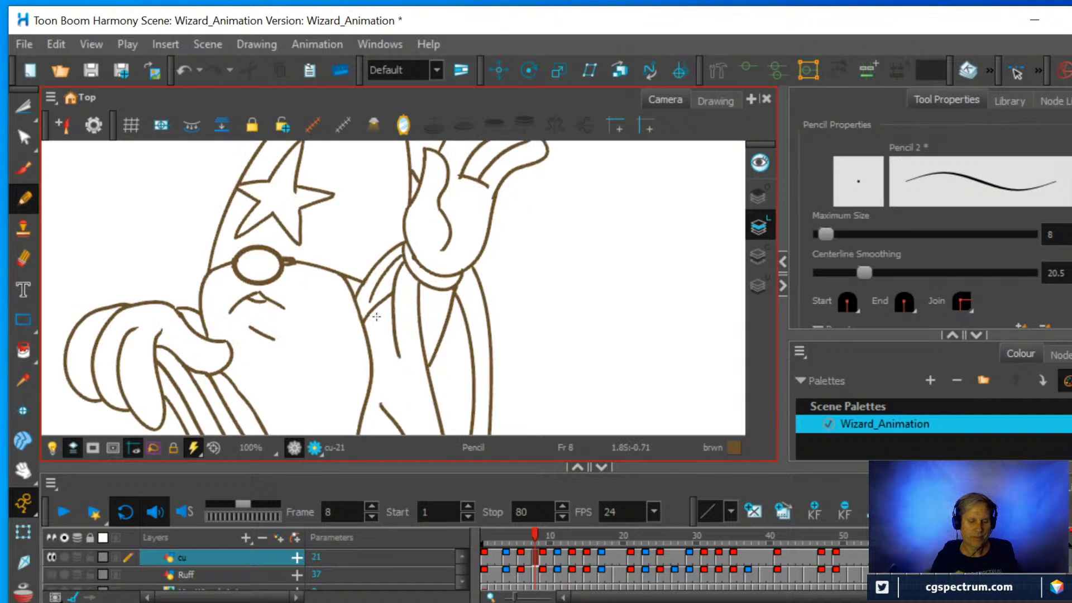
{"action": "scroll", "coordinate": [377, 317], "scroll_direction": "down", "scroll_amount": 1}
{"action": "scroll", "coordinate": [391, 319], "scroll_direction": "up", "scroll_amount": 1}
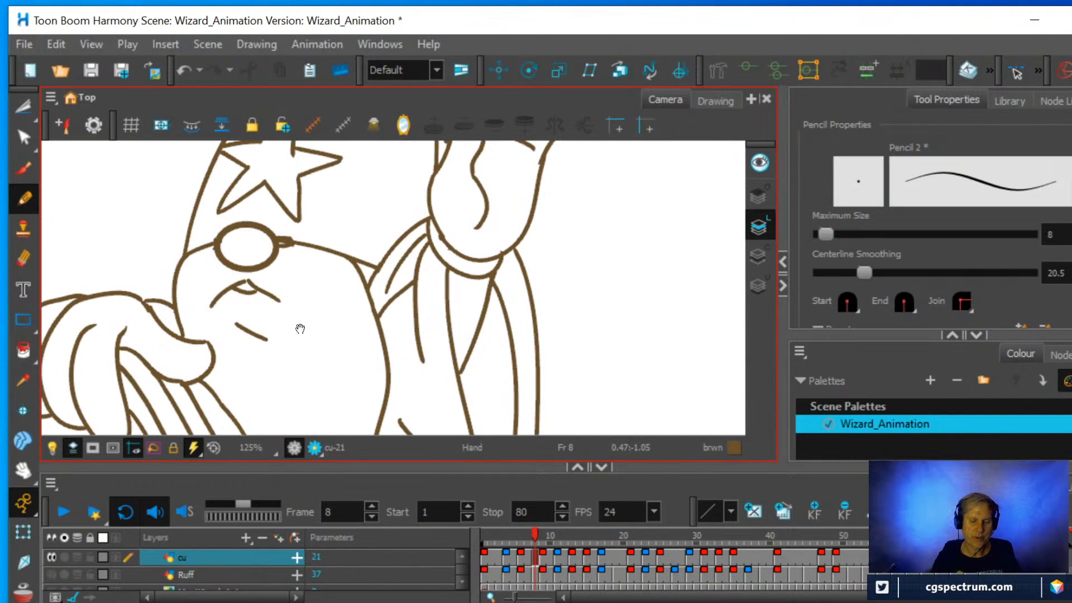
{"action": "scroll", "coordinate": [589, 311], "scroll_direction": "up", "scroll_amount": 1}
{"action": "scroll", "coordinate": [597, 309], "scroll_direction": "up", "scroll_amount": 1}
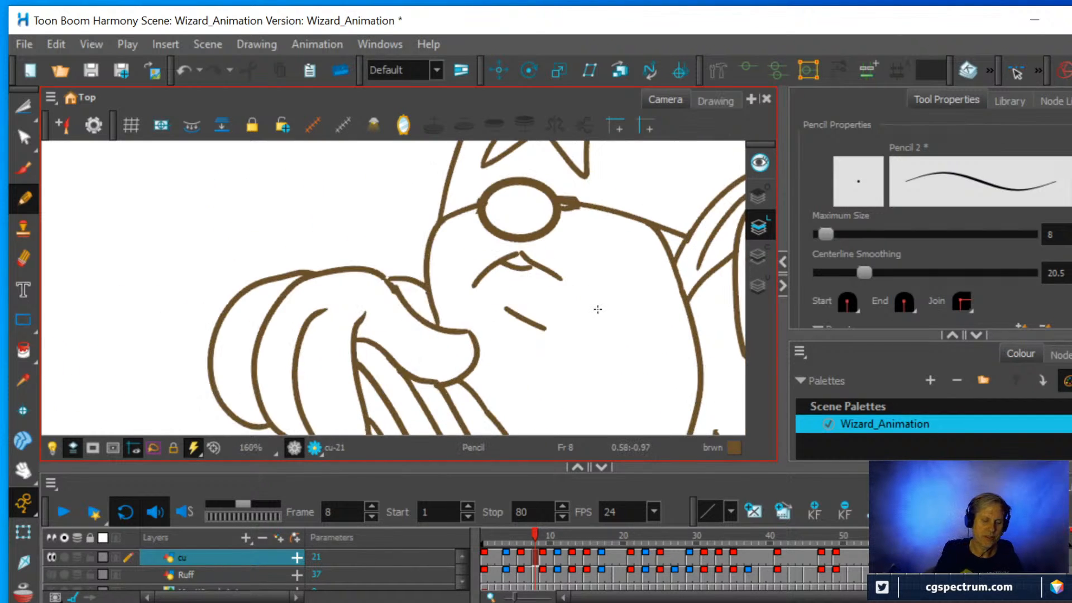
{"action": "key", "text": "alt+e"}
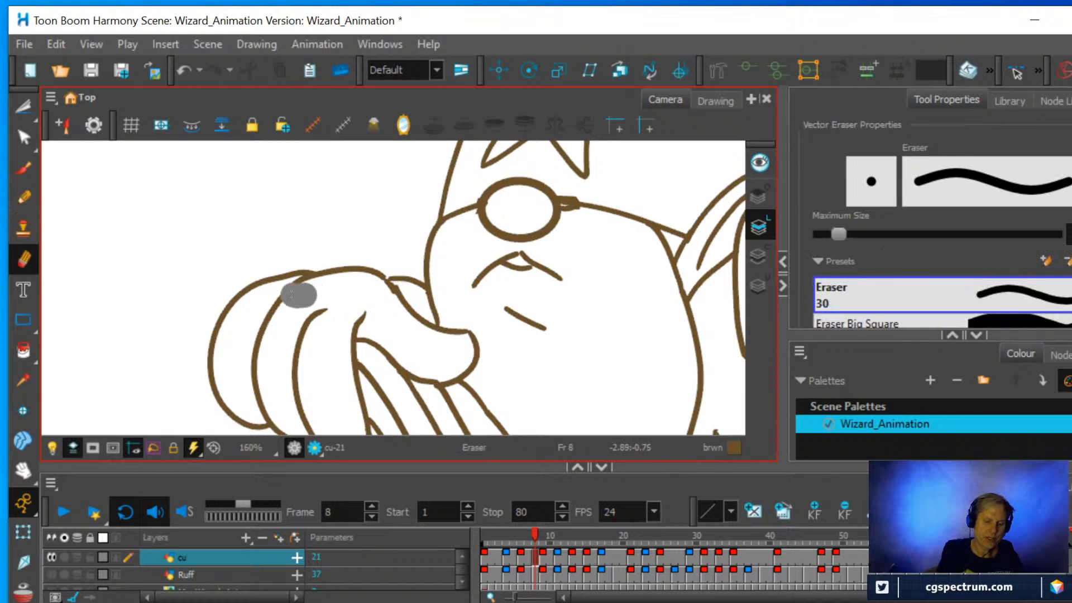
{"action": "left_click_drag", "start_coordinate": [291, 294], "coordinate": [311, 282]}
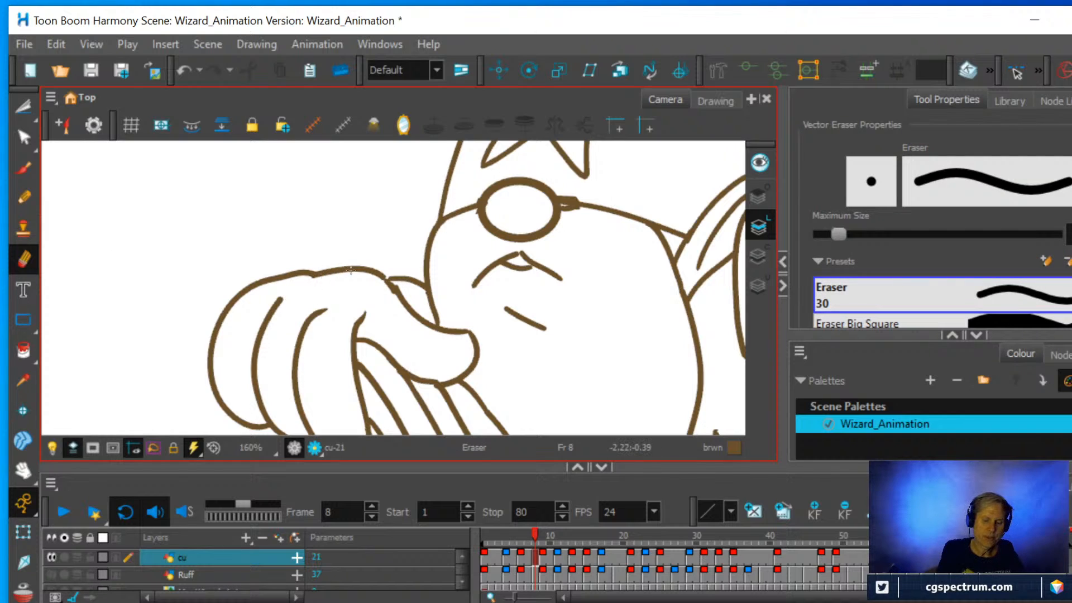
Adjust the short curve between the lower hand and the face with the Contour Editor so its end meets the hand's outline.
{"action": "left_click", "coordinate": [23, 137]}
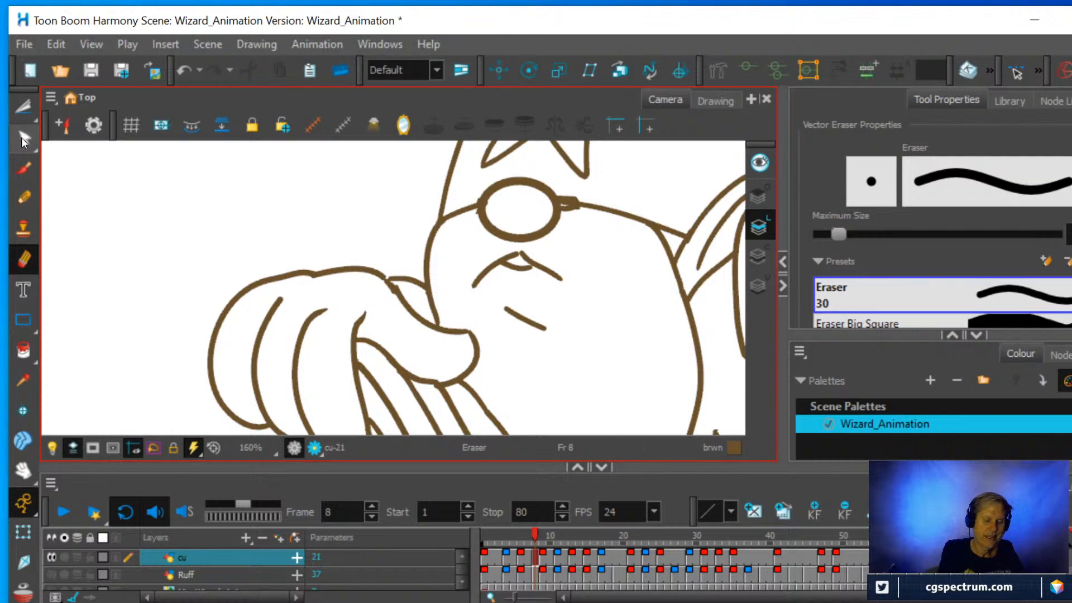
{"action": "left_click", "coordinate": [400, 282]}
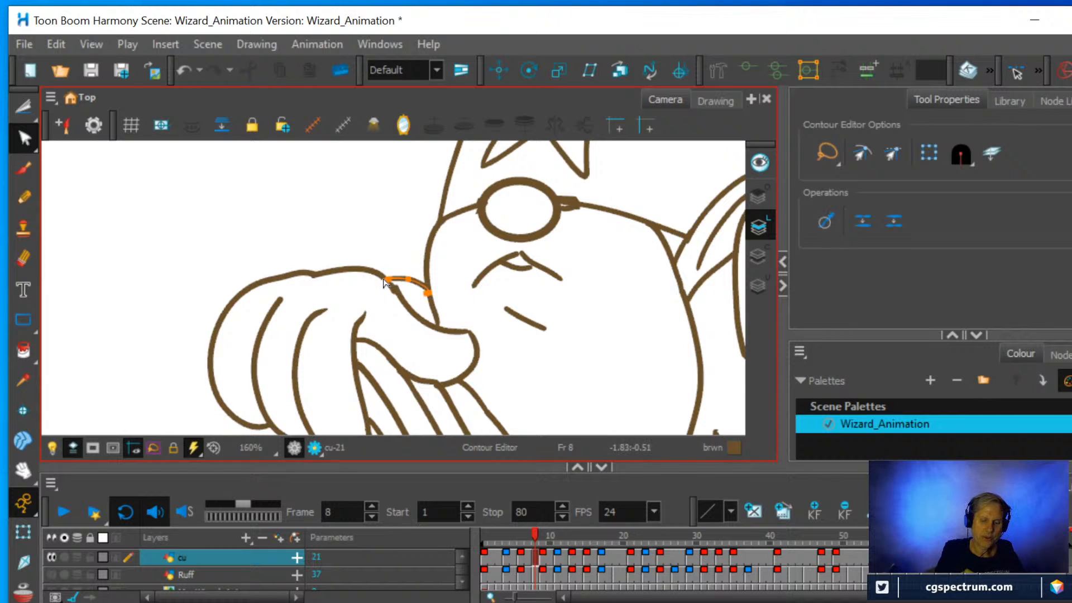
{"action": "left_click", "coordinate": [389, 278]}
{"action": "scroll", "coordinate": [385, 274], "scroll_direction": "down", "scroll_amount": 3}
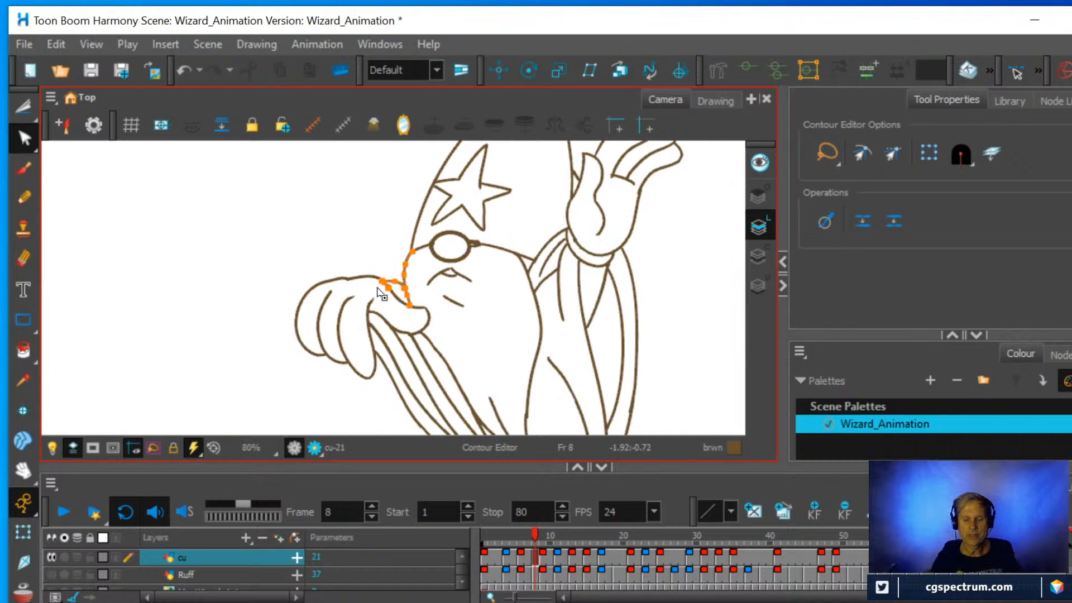
Delete the overlapping stroke ends beside the round nose's right edge with the Cutter, keeping only the single hat brim line.
{"action": "key", "text": "space"}
{"action": "scroll", "coordinate": [490, 244], "scroll_direction": "up", "scroll_amount": 4}
{"action": "key", "text": "space"}
{"action": "left_click_drag", "start_coordinate": [488, 237], "coordinate": [457, 267]}
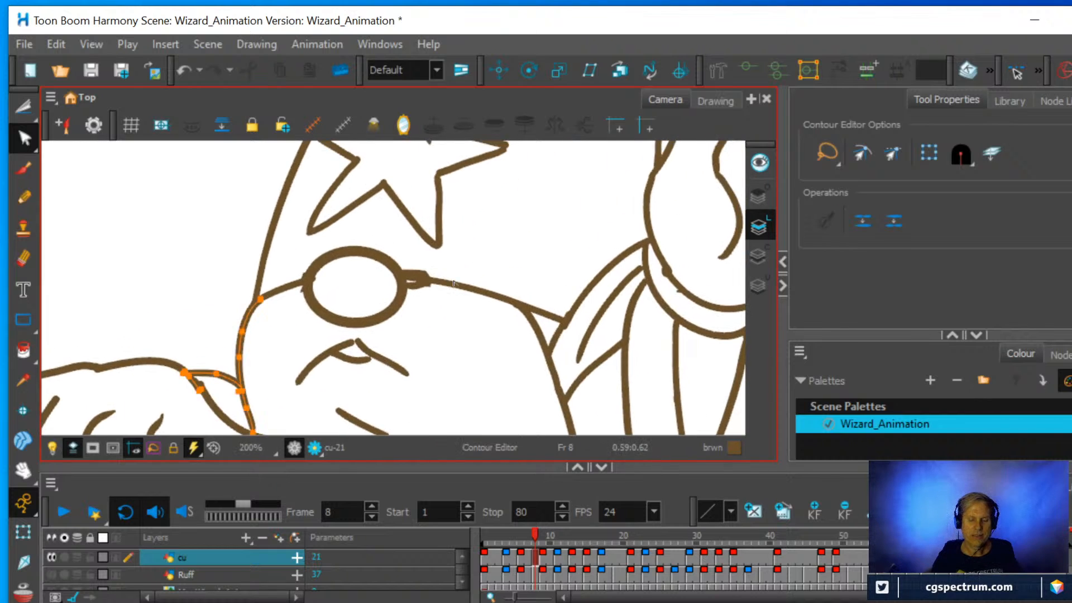
{"action": "scroll", "coordinate": [461, 268], "scroll_direction": "up", "scroll_amount": 2}
{"action": "left_click", "coordinate": [28, 111]}
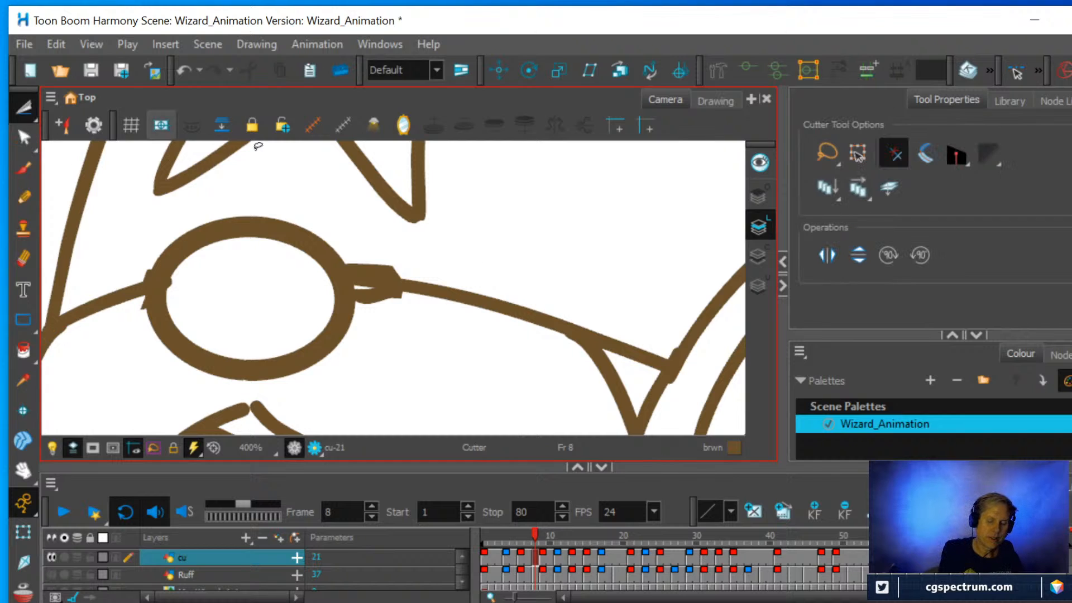
{"action": "mouse_move", "coordinate": [341, 254]}
{"action": "left_mouse_down"}
{"action": "mouse_move", "coordinate": [374, 287]}
{"action": "mouse_move", "coordinate": [400, 272]}
{"action": "mouse_move", "coordinate": [386, 295]}
{"action": "left_mouse_up"}
{"action": "key", "text": "Delete"}
Cut away the stray stroke ends poking out around the nose's left edge where the hat brim line meets it.
{"action": "key", "text": "Delete"}
{"action": "key", "text": "Delete"}
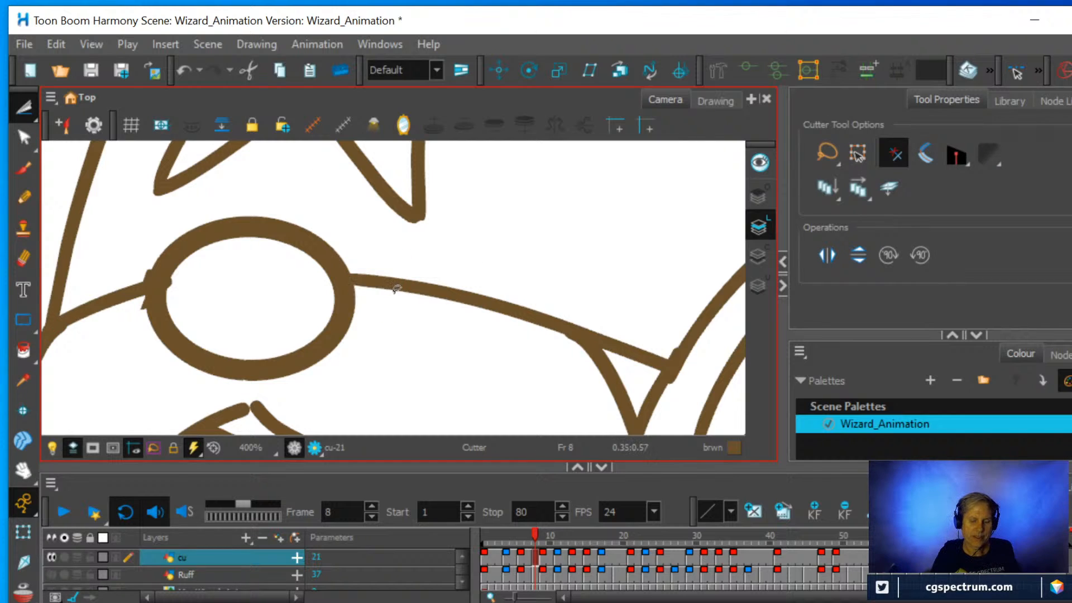
{"action": "left_click_drag", "start_coordinate": [144, 303], "coordinate": [149, 307]}
{"action": "key", "text": "Delete"}
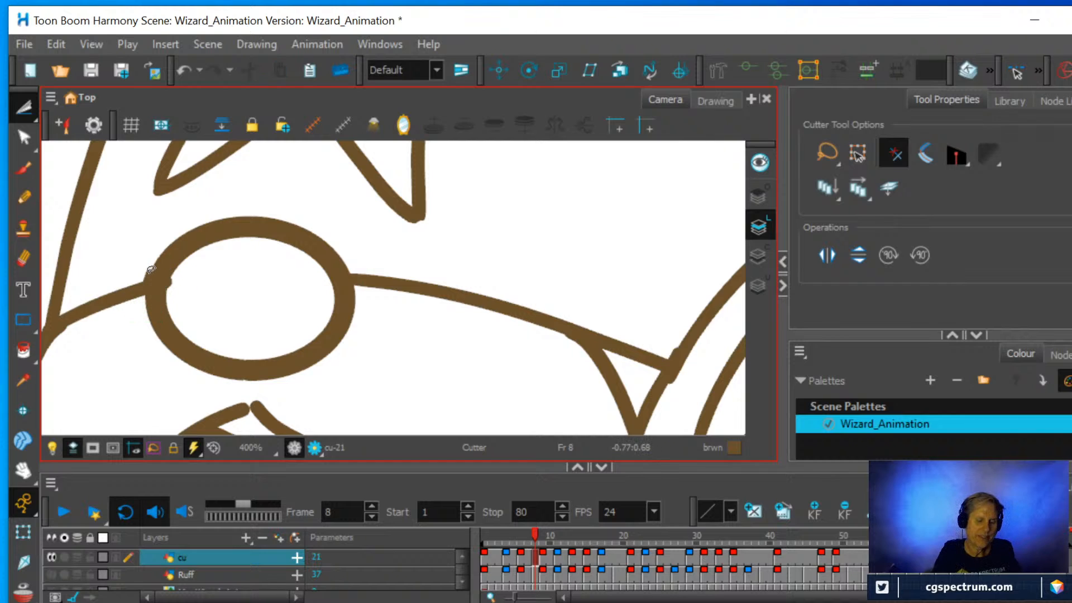
{"action": "left_click_drag", "start_coordinate": [141, 260], "coordinate": [180, 297]}
{"action": "key", "text": "Delete"}
{"action": "key", "text": "Delete"}
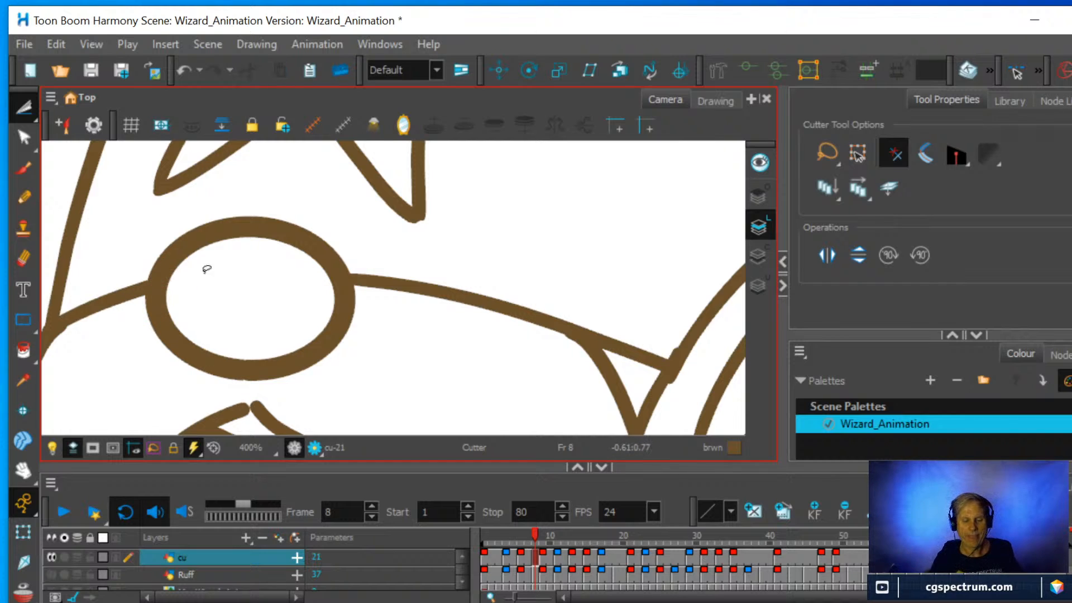
Move the upper end of the right mouth line onto the left line's peak beneath the nose with the Contour Editor.
{"action": "scroll", "coordinate": [203, 268], "scroll_direction": "down", "scroll_amount": 5}
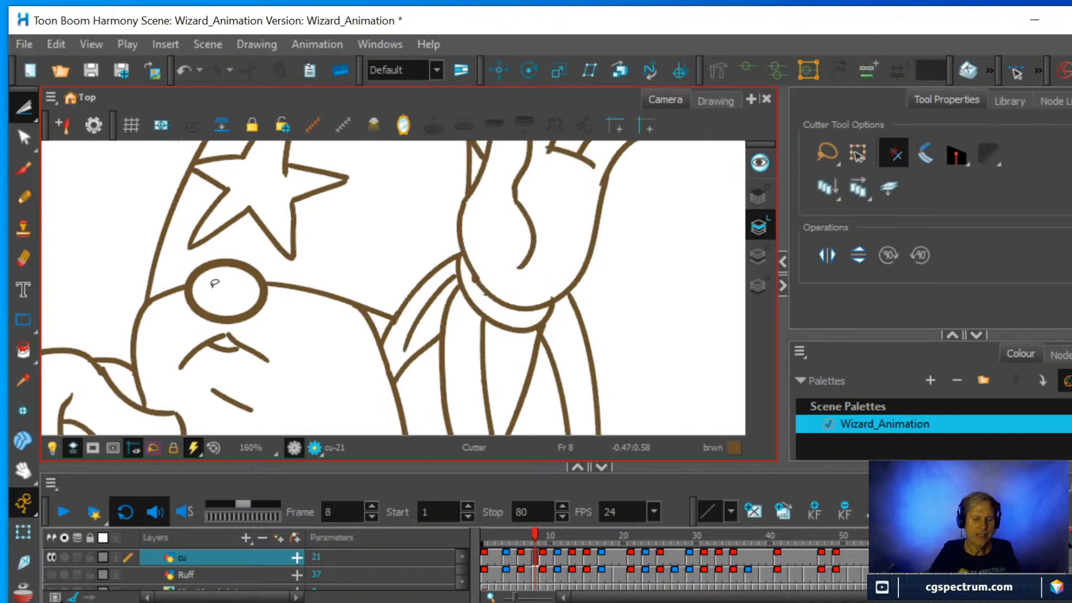
{"action": "left_click", "coordinate": [23, 138]}
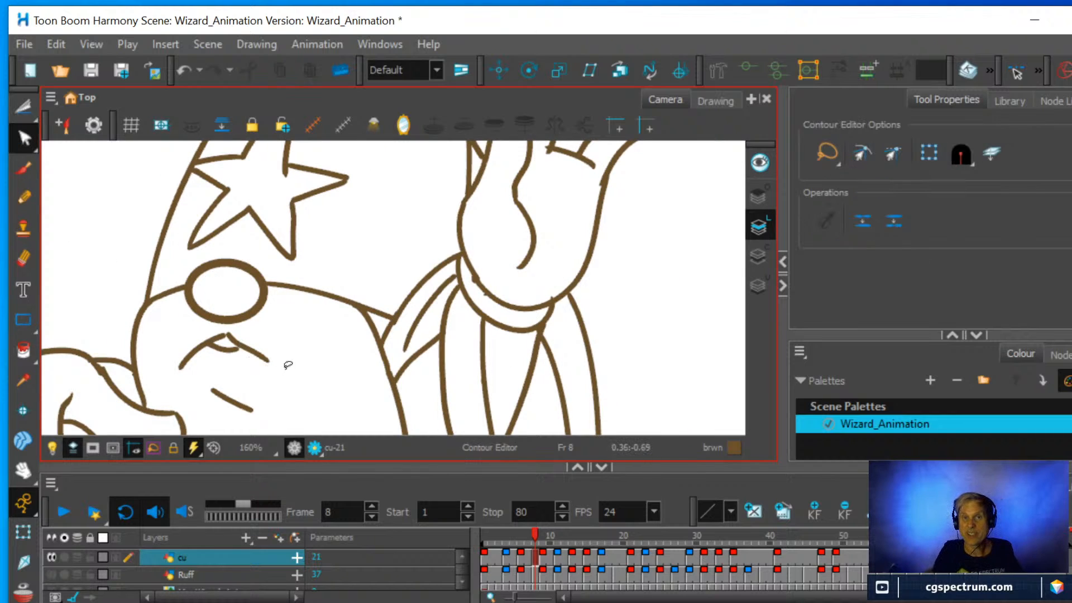
{"action": "left_click", "coordinate": [234, 344]}
{"action": "left_click_drag", "start_coordinate": [227, 335], "coordinate": [224, 336]}
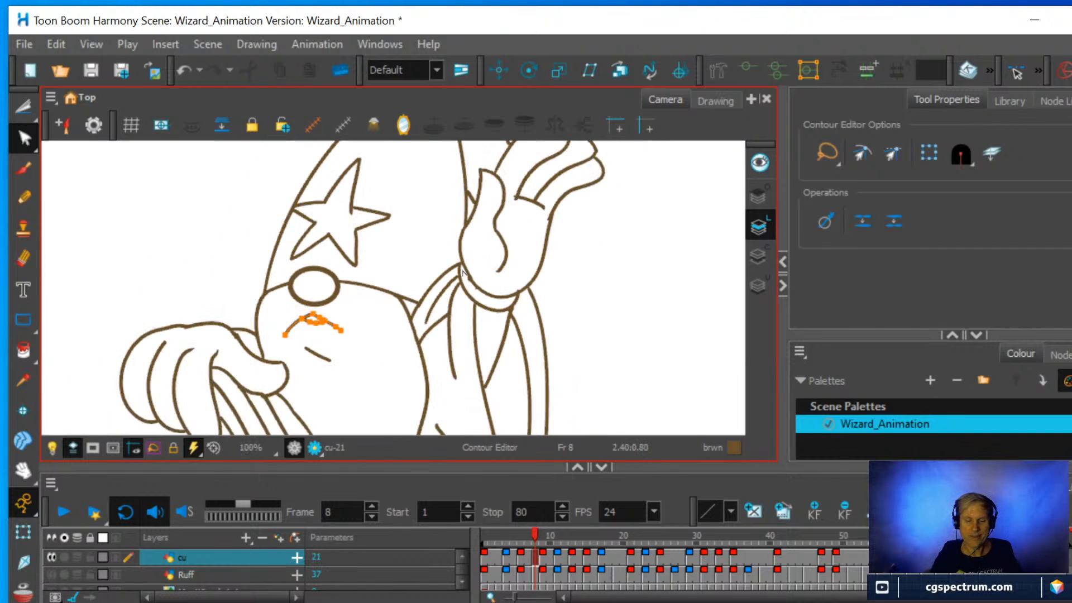
{"action": "scroll", "coordinate": [462, 274], "scroll_direction": "down", "scroll_amount": 5}
{"action": "scroll", "coordinate": [462, 274], "scroll_direction": "up", "scroll_amount": 2}
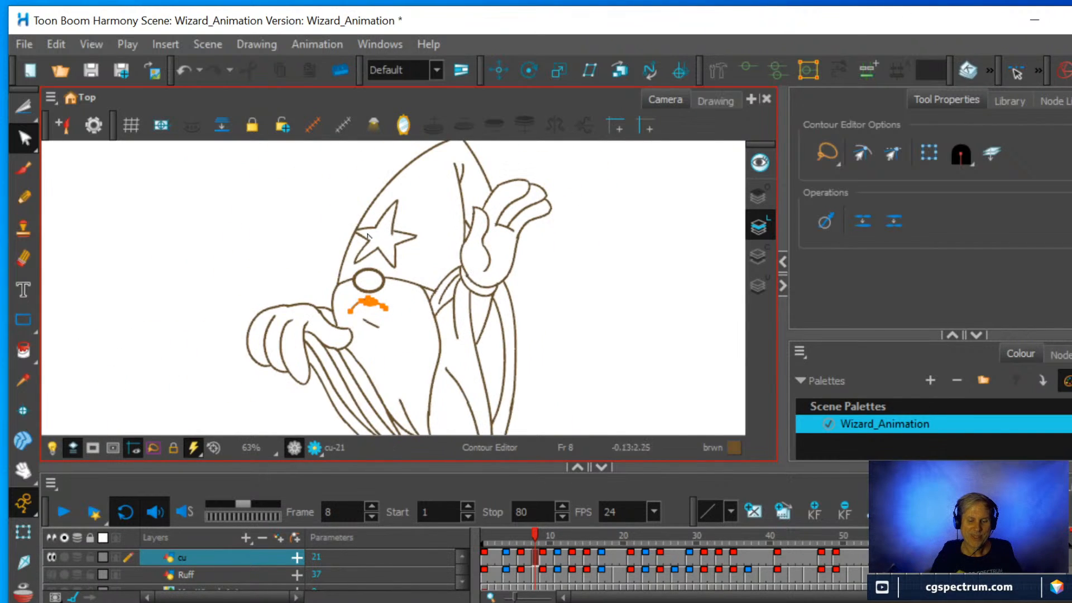
{"action": "left_click", "coordinate": [316, 227]}
{"action": "scroll", "coordinate": [480, 286], "scroll_direction": "down", "scroll_amount": 1}
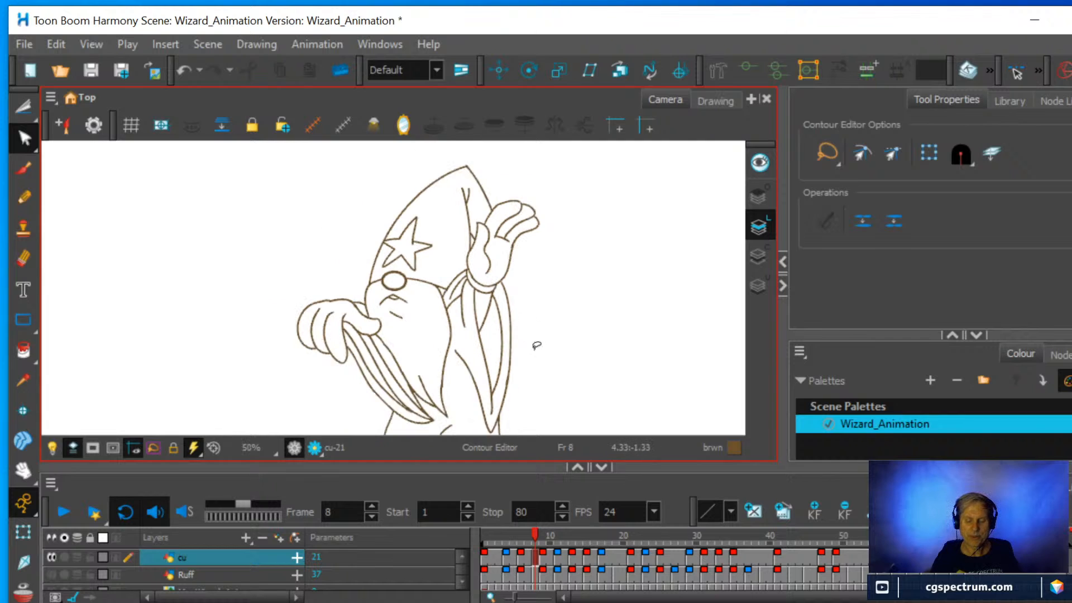
Compare the frame 8 drawing with its neighbouring drawings by scrubbing around it and viewing it with and without onion skin.
{"action": "mouse_move", "coordinate": [534, 533]}
{"action": "left_mouse_down"}
{"action": "mouse_move", "coordinate": [541, 526]}
{"action": "mouse_move", "coordinate": [531, 523]}
{"action": "mouse_move", "coordinate": [554, 521]}
{"action": "mouse_move", "coordinate": [508, 523]}
{"action": "mouse_move", "coordinate": [537, 520]}
{"action": "left_mouse_up"}
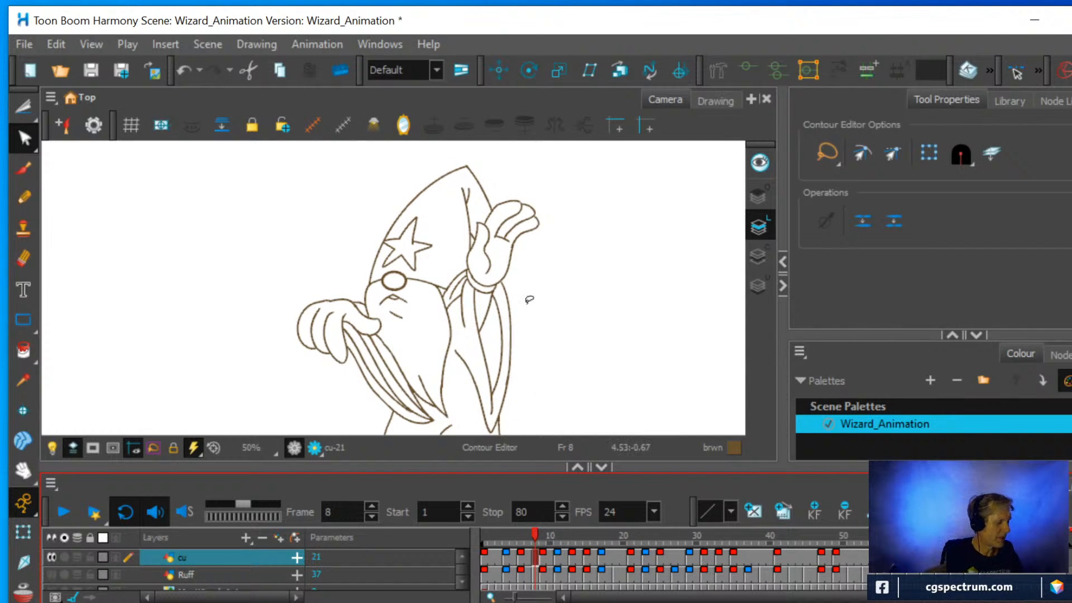
{"action": "key", "text": "alt+o"}
{"action": "scroll", "coordinate": [511, 248], "scroll_direction": "up", "scroll_amount": 3}
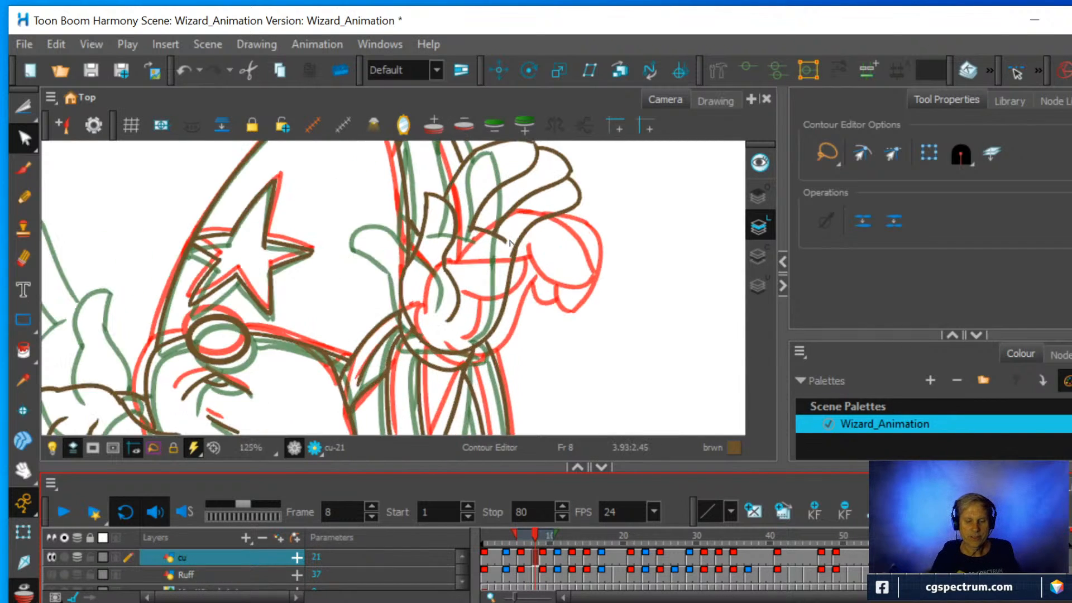
{"action": "scroll", "coordinate": [509, 243], "scroll_direction": "down", "scroll_amount": 1}
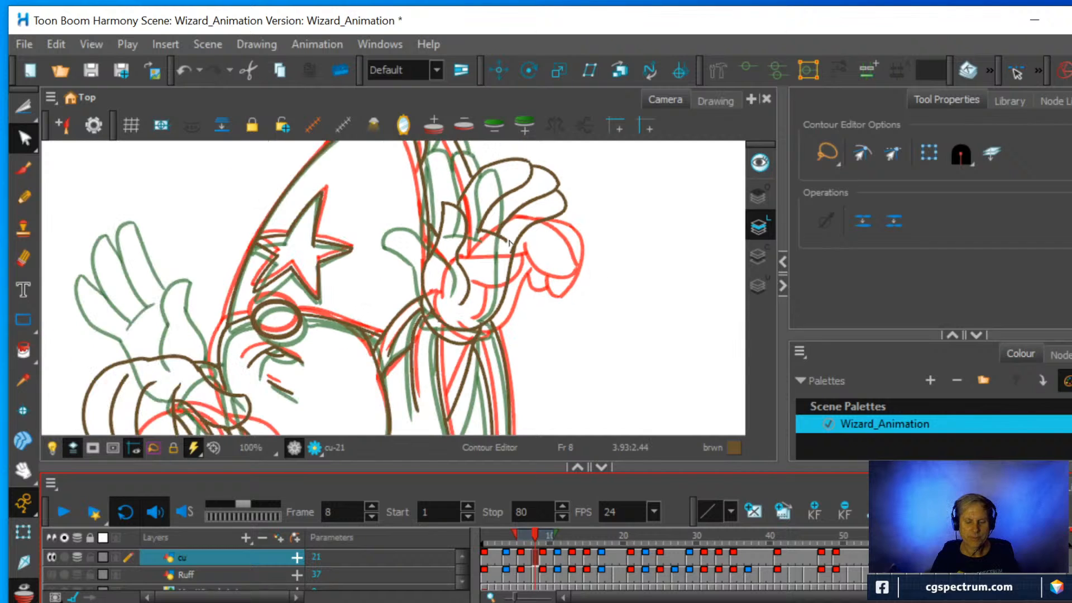
{"action": "scroll", "coordinate": [509, 241], "scroll_direction": "down", "scroll_amount": 2}
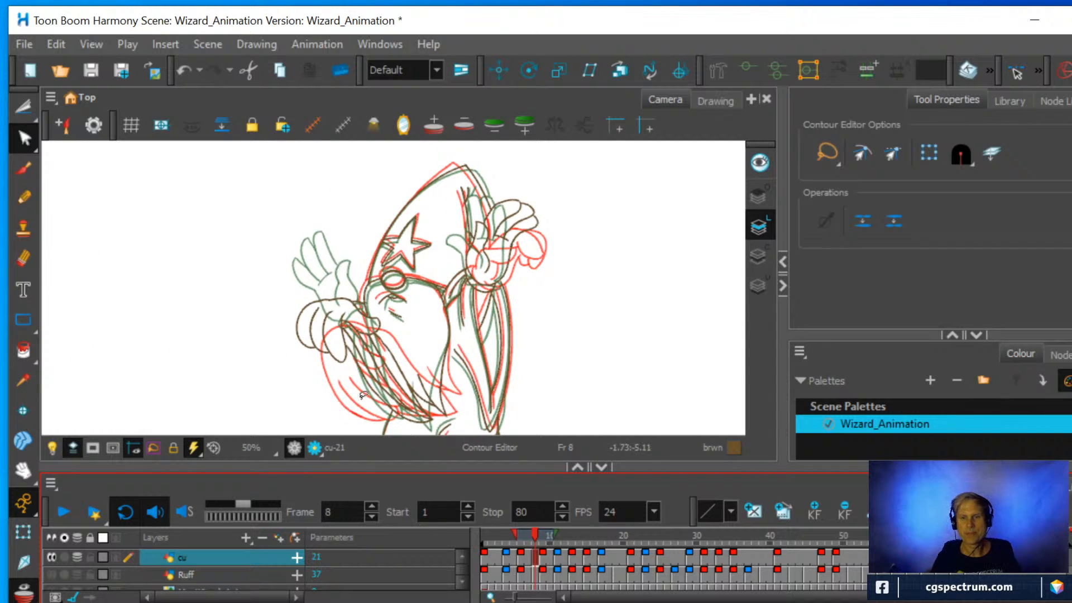
{"action": "key", "text": "alt+o"}
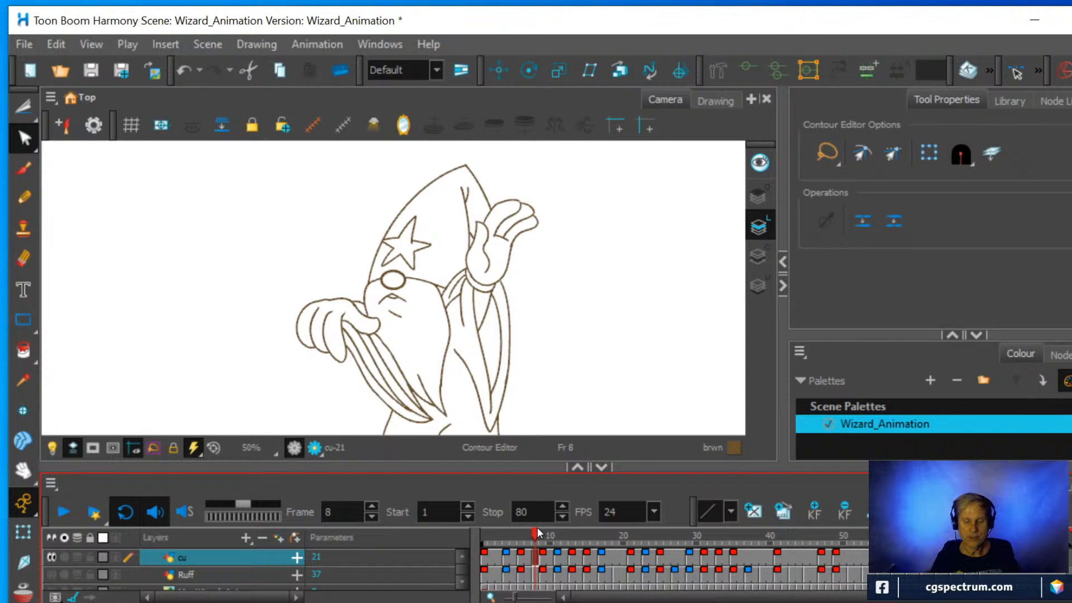
{"action": "mouse_move", "coordinate": [537, 527]}
{"action": "left_mouse_down"}
{"action": "mouse_move", "coordinate": [525, 534]}
{"action": "mouse_move", "coordinate": [548, 535]}
{"action": "mouse_move", "coordinate": [534, 543]}
{"action": "left_mouse_up"}
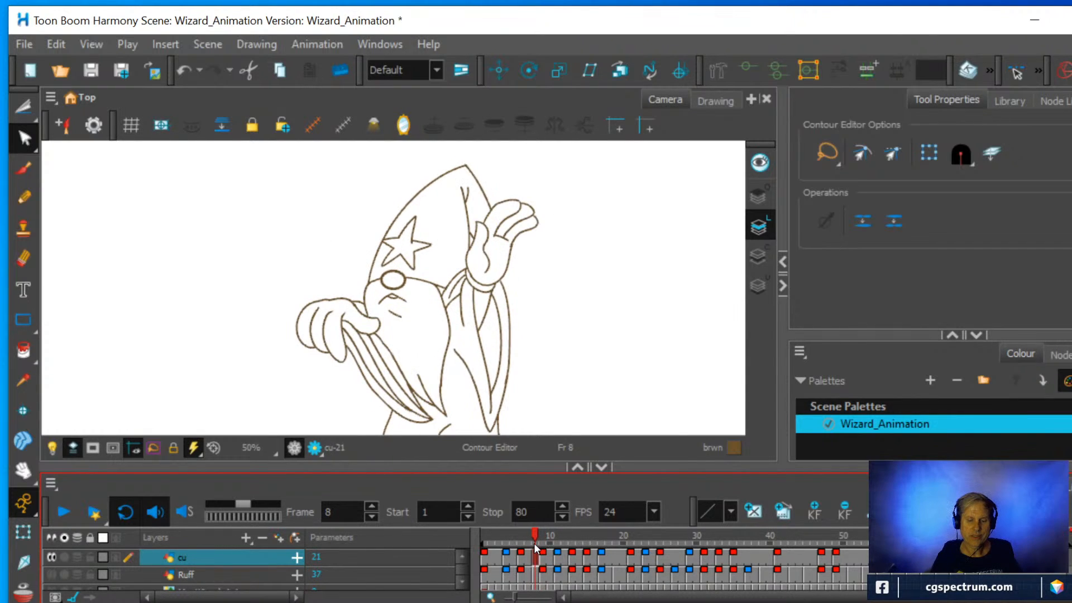
{"action": "scroll", "coordinate": [567, 355], "scroll_direction": "up", "scroll_amount": 2}
{"action": "left_click_drag", "start_coordinate": [542, 279], "coordinate": [636, 422]}
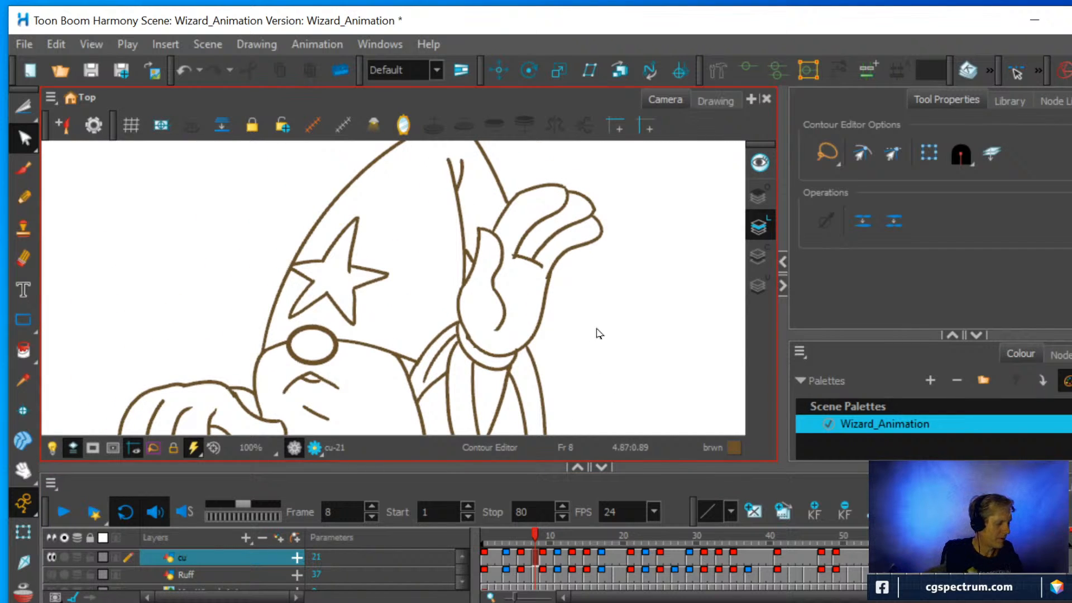
With onion skin on, erase the hat's crease line beside the raised thumb and redraw it down to the thumb's base.
{"action": "key", "text": "alt+o"}
{"action": "scroll", "coordinate": [598, 323], "scroll_direction": "up", "scroll_amount": 1}
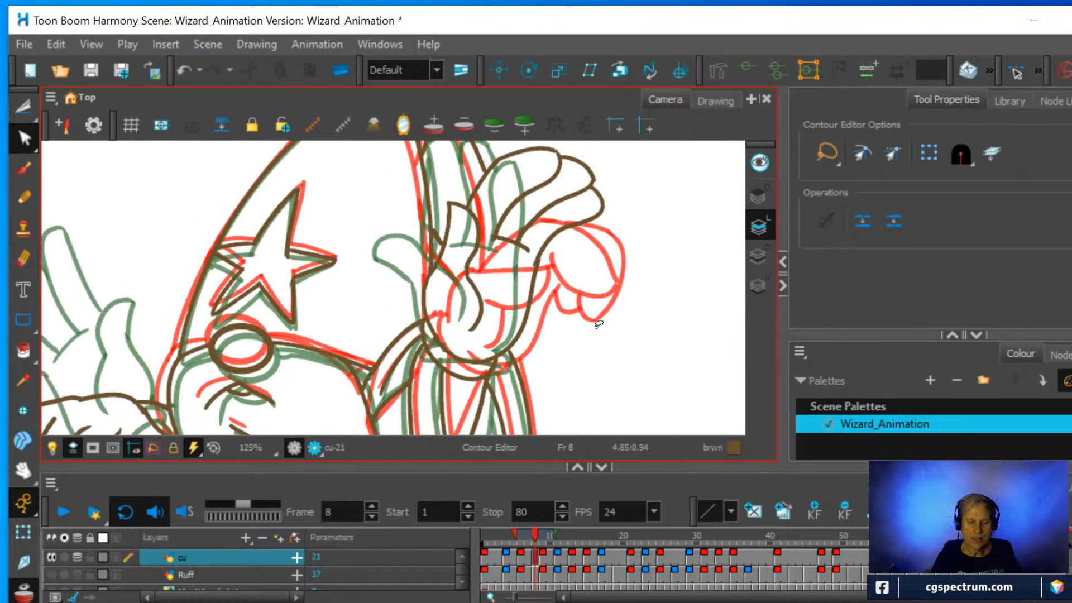
{"action": "left_click", "coordinate": [25, 257]}
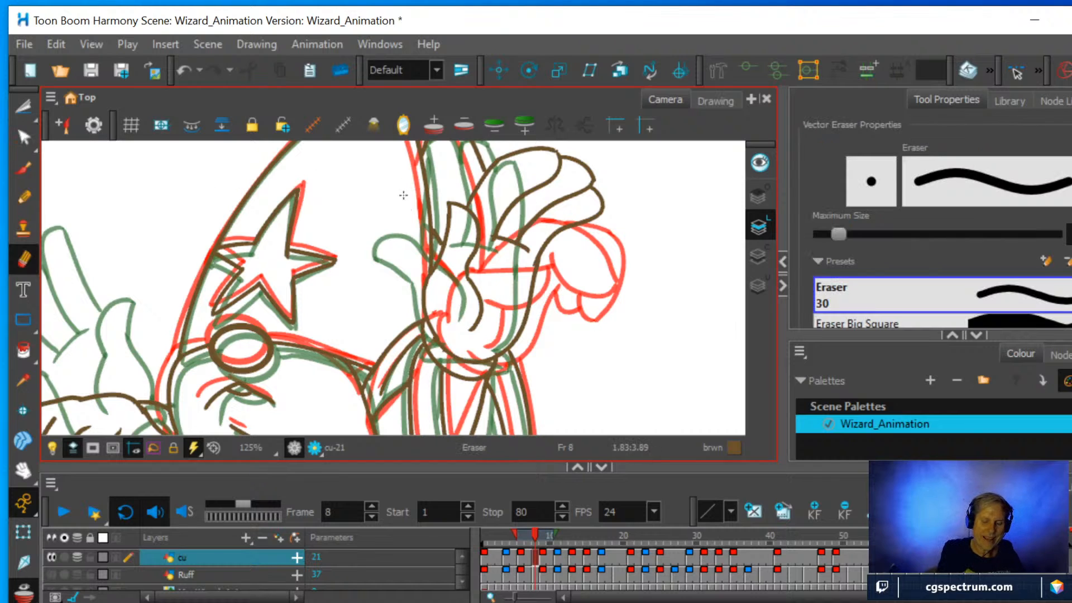
{"action": "mouse_move", "coordinate": [422, 234]}
{"action": "left_mouse_down"}
{"action": "mouse_move", "coordinate": [424, 261]}
{"action": "mouse_move", "coordinate": [422, 192]}
{"action": "mouse_move", "coordinate": [422, 208]}
{"action": "left_mouse_up"}
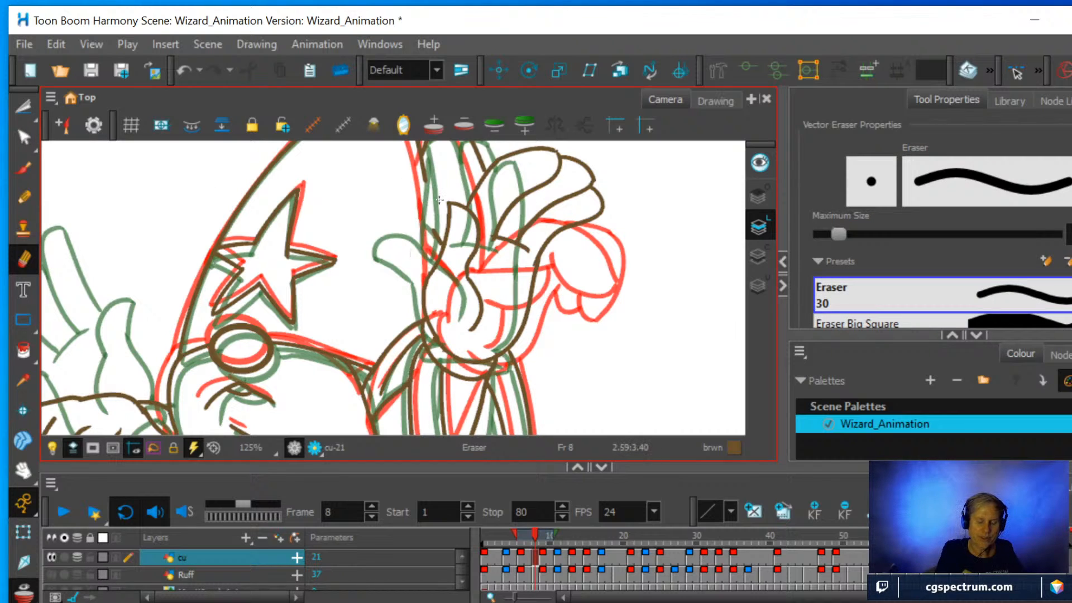
{"action": "key", "text": "alt+slash"}
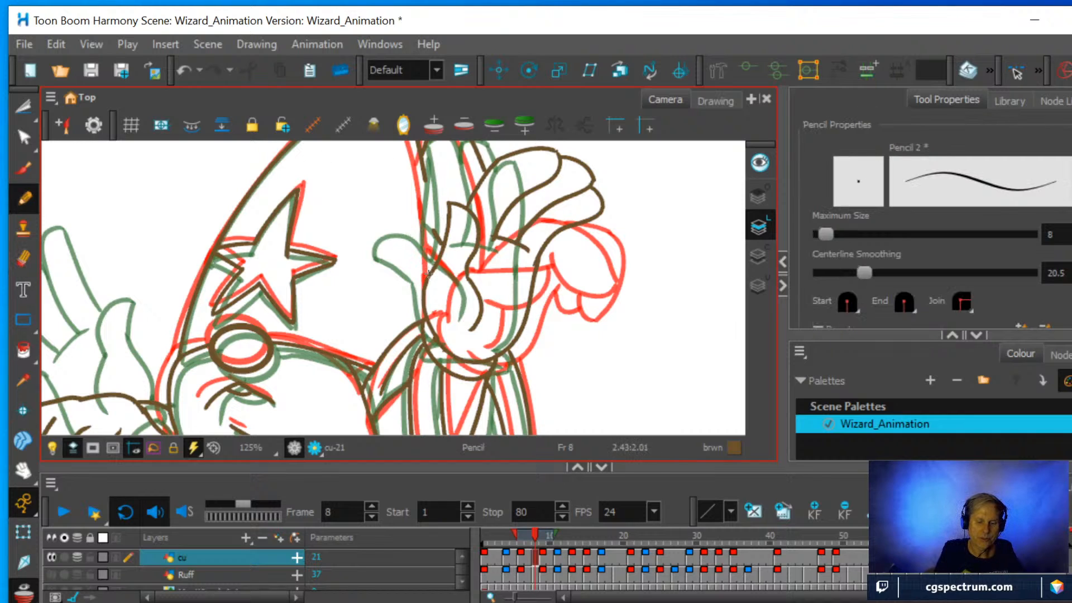
{"action": "left_click_drag", "start_coordinate": [428, 257], "coordinate": [422, 154]}
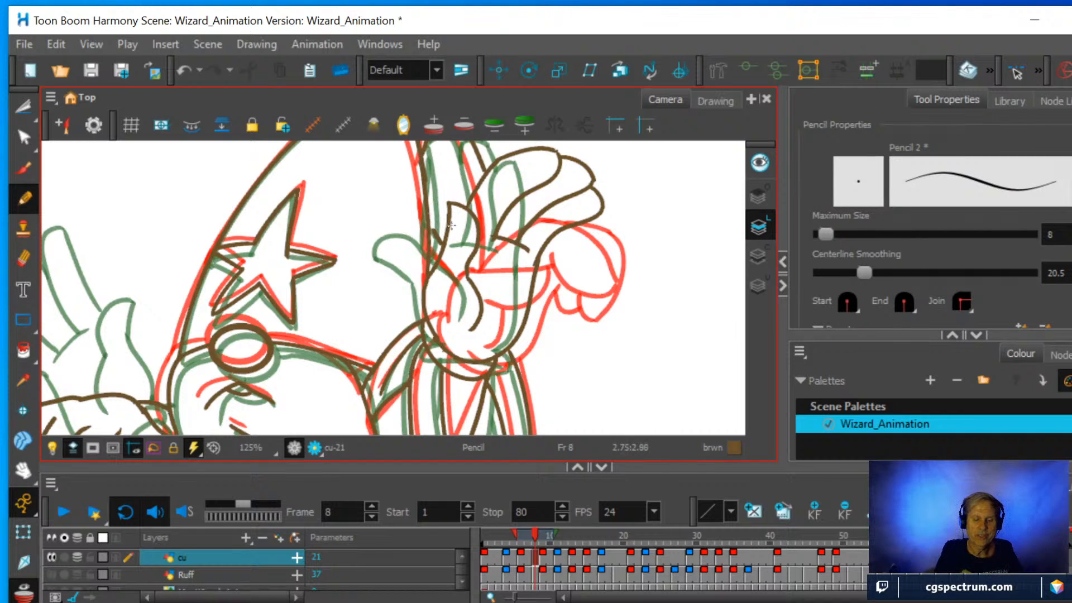
Erase the short line between the hat crease and the raised thumb, and redraw the crease's lower end to the thumb.
{"action": "left_click", "coordinate": [23, 260]}
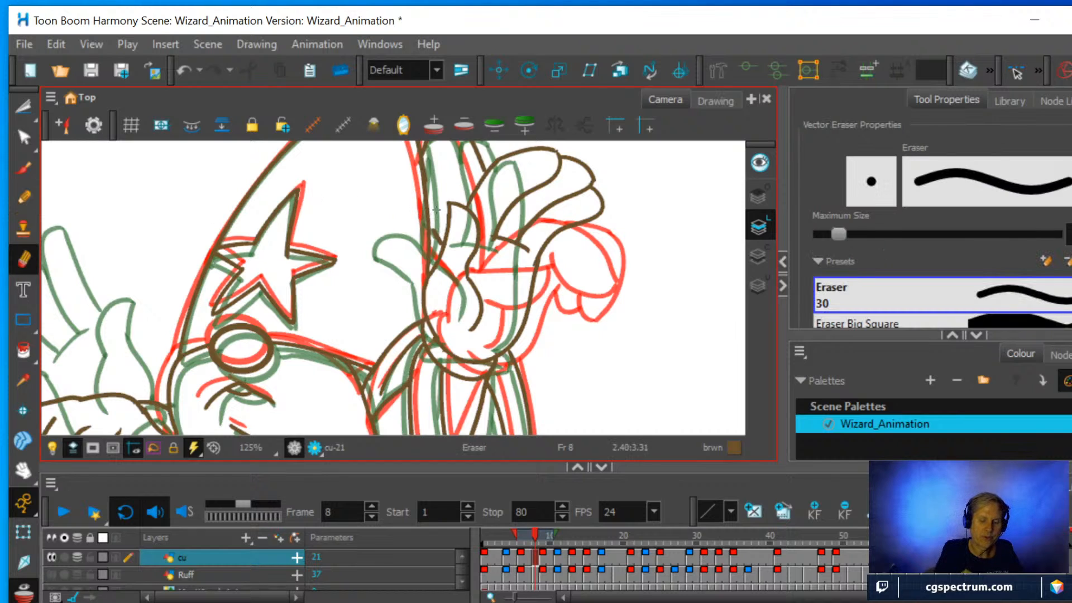
{"action": "mouse_move", "coordinate": [435, 219]}
{"action": "left_mouse_down"}
{"action": "mouse_move", "coordinate": [438, 234]}
{"action": "mouse_move", "coordinate": [441, 221]}
{"action": "left_mouse_up"}
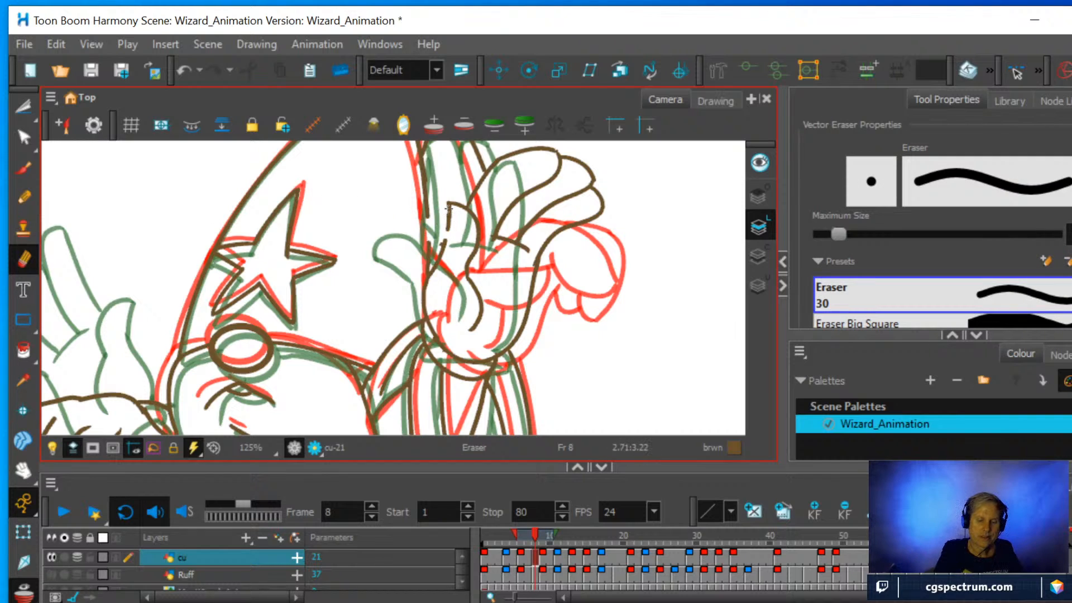
{"action": "key", "text": "alt+x"}
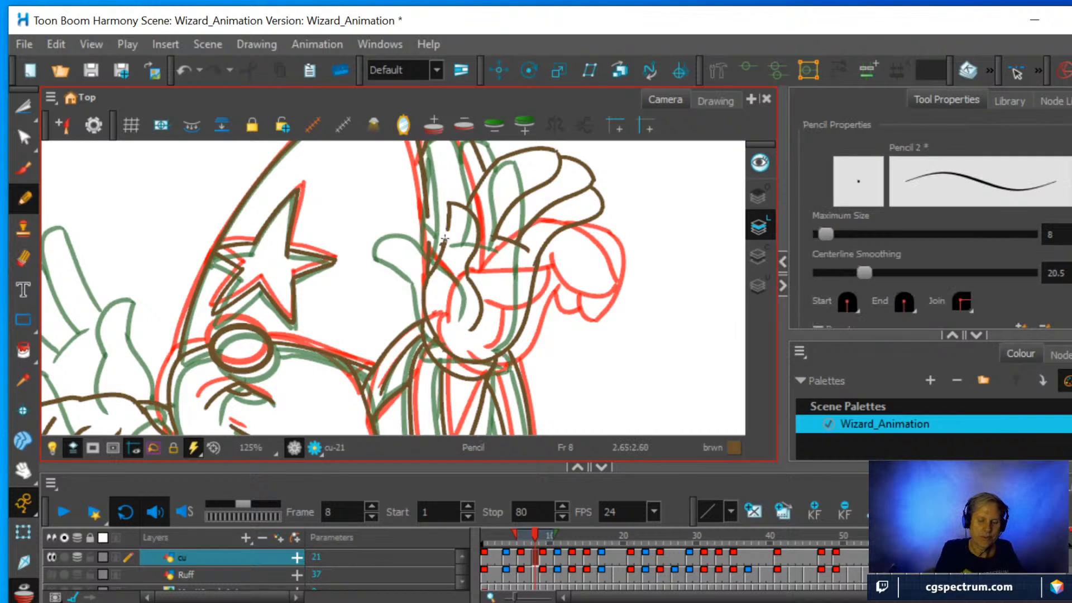
{"action": "left_click_drag", "start_coordinate": [427, 250], "coordinate": [427, 227]}
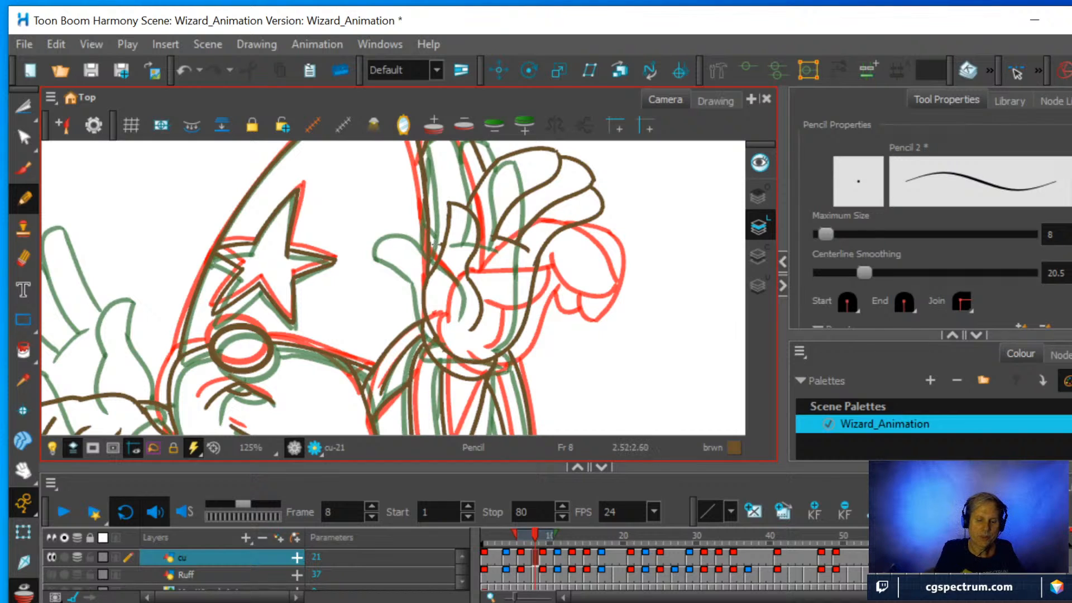
Draw a short connecting line between the hat crease and the raised thumb, and undo it.
{"action": "left_click_drag", "start_coordinate": [431, 241], "coordinate": [440, 245]}
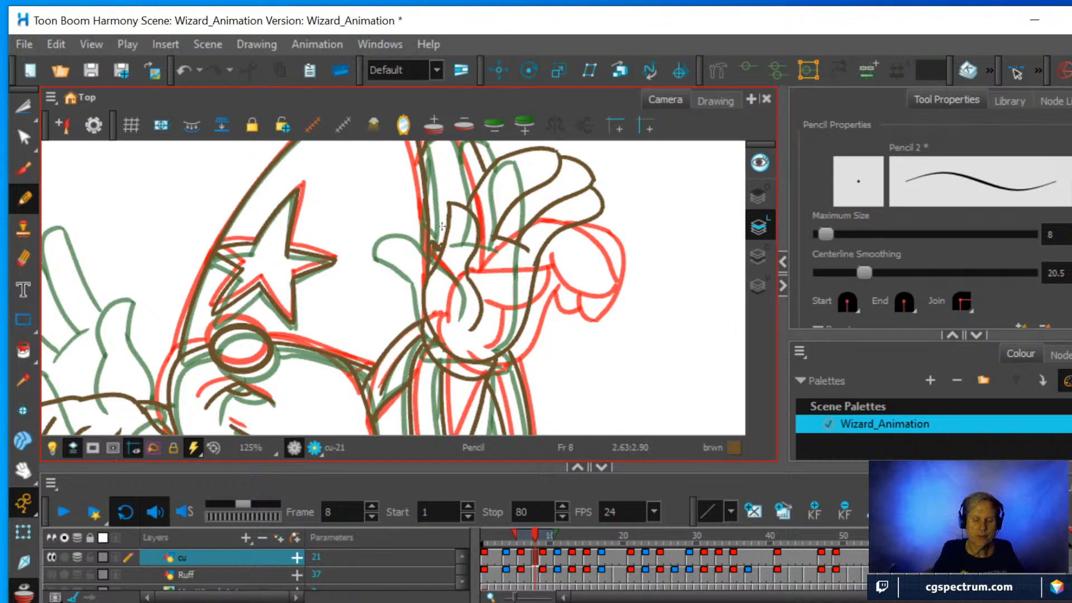
{"action": "scroll", "coordinate": [441, 226], "scroll_direction": "down", "scroll_amount": 2}
{"action": "scroll", "coordinate": [429, 231], "scroll_direction": "up", "scroll_amount": 6}
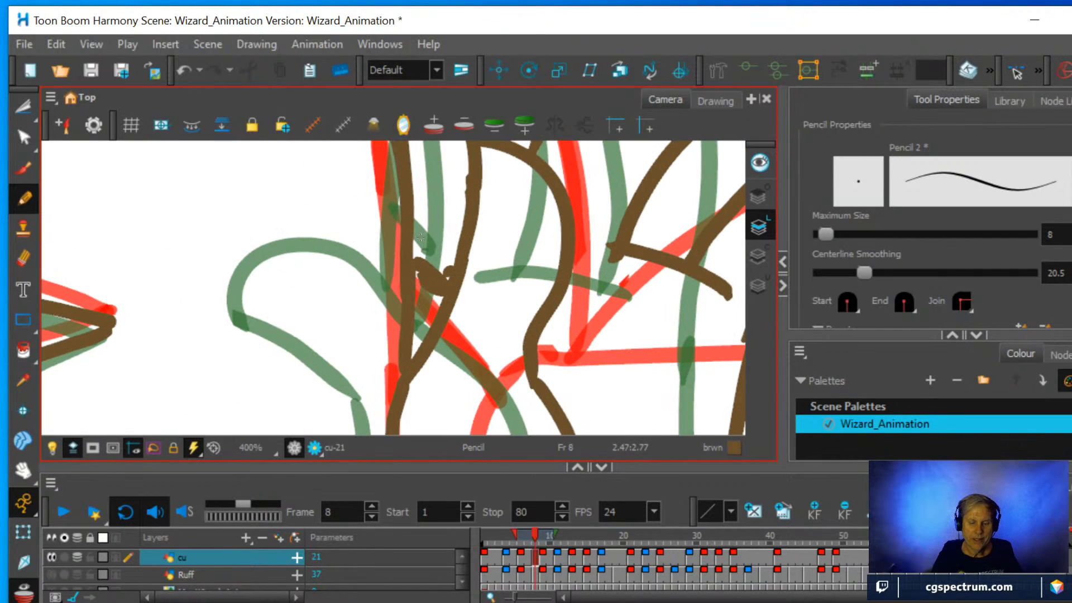
{"action": "key", "text": "ctrl+z"}
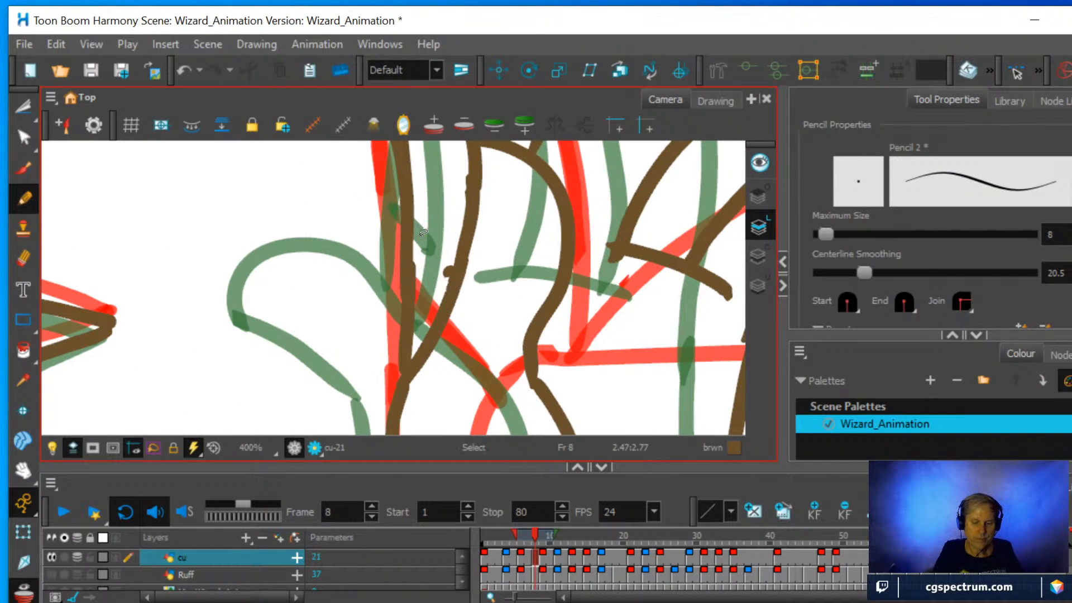
Delete the leftover stub of the short line on the raised thumb's outer edge with the Cutter.
{"action": "key", "text": "alt+t"}
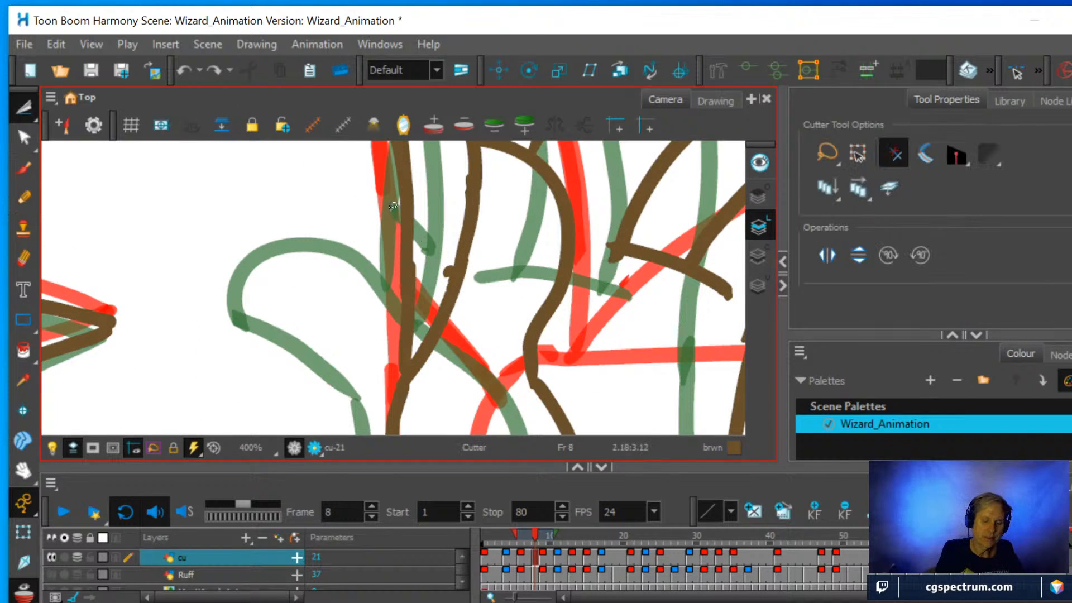
{"action": "left_click", "coordinate": [453, 271]}
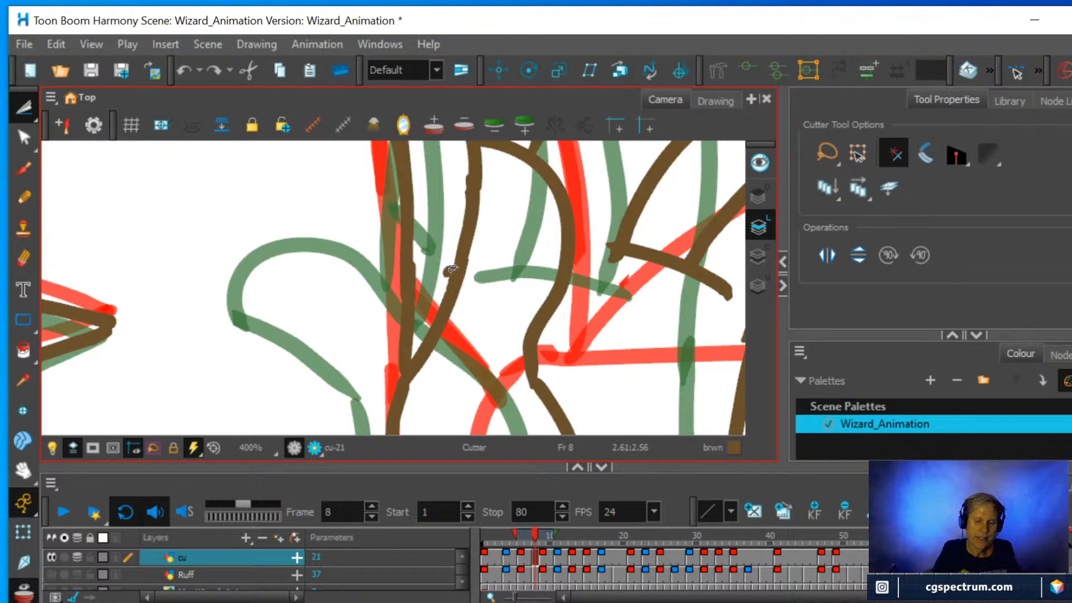
{"action": "key", "text": "Delete"}
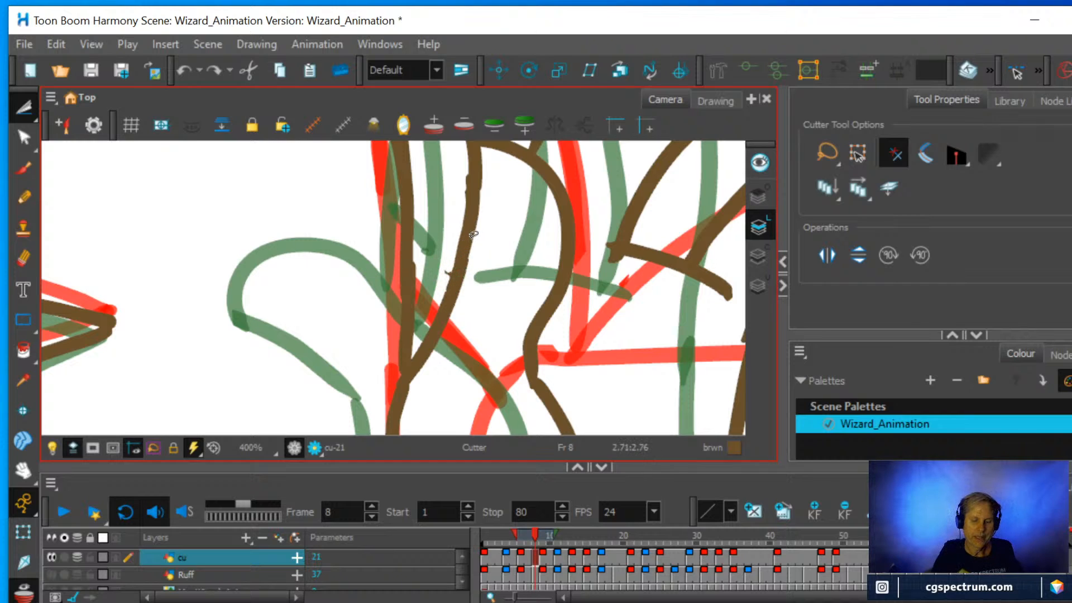
Draw a short connecting line with the Pencil between the hat crease and the raised thumb's outer edge.
{"action": "key", "text": "alt+x"}
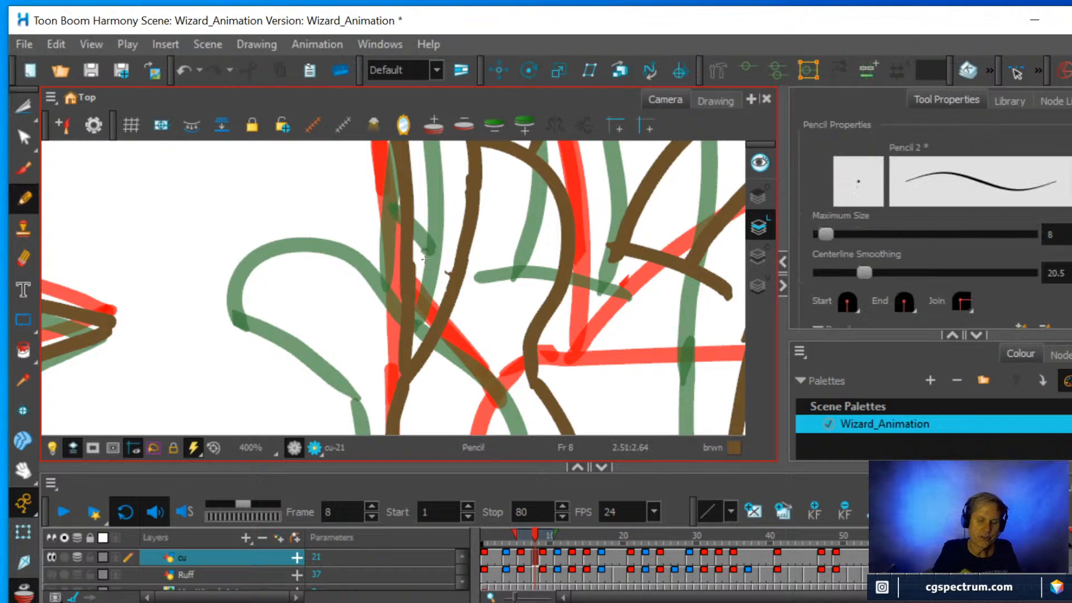
{"action": "left_click_drag", "start_coordinate": [413, 265], "coordinate": [447, 291]}
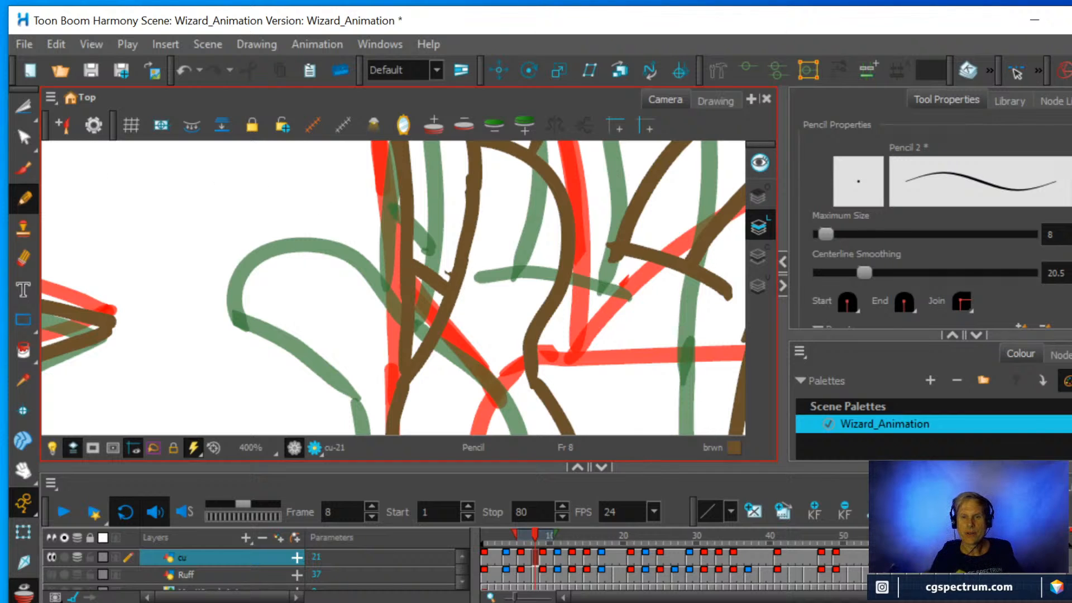
Examine the wizard's raised hand, sleeves, beard and robe lines at frame 8 against the onion-skinned neighbouring drawings.
{"action": "scroll", "coordinate": [514, 326], "scroll_direction": "down", "scroll_amount": 6}
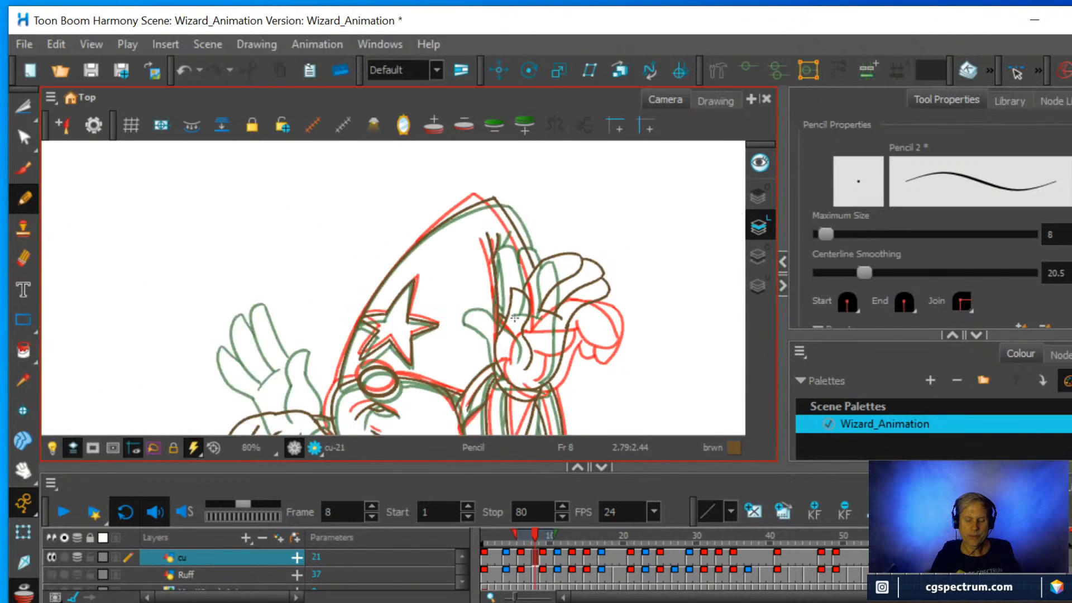
{"action": "scroll", "coordinate": [515, 327], "scroll_direction": "up", "scroll_amount": 1}
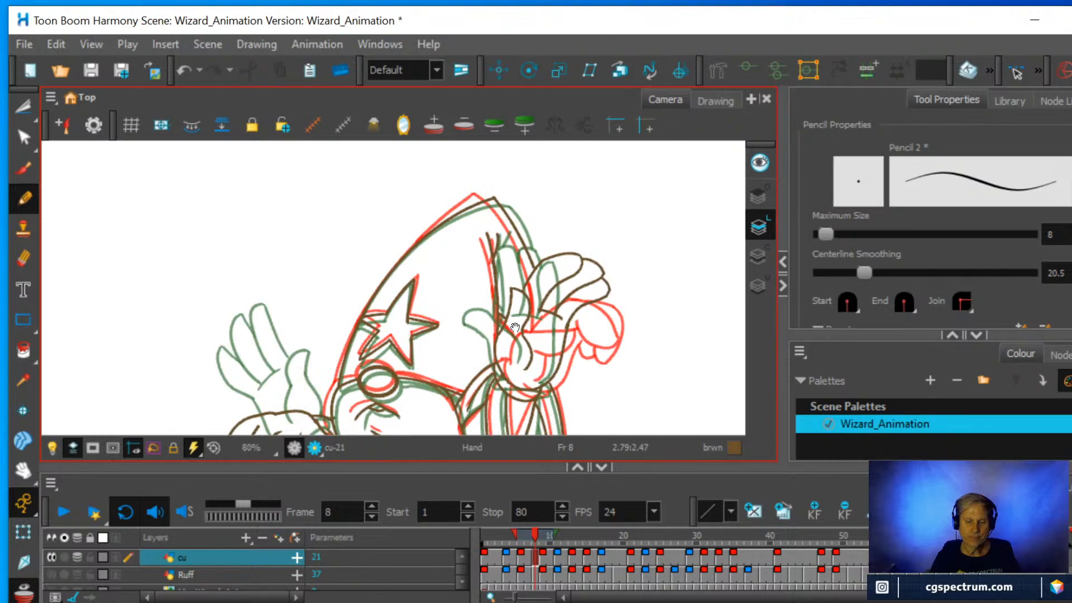
{"action": "left_click_drag", "start_coordinate": [515, 327], "coordinate": [521, 201]}
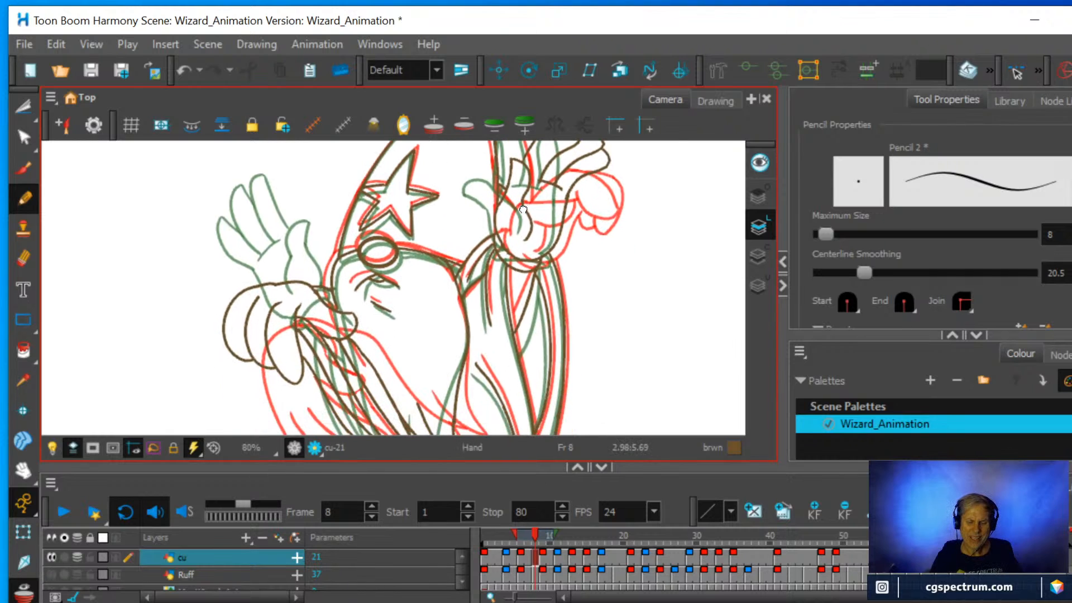
{"action": "scroll", "coordinate": [533, 246], "scroll_direction": "down", "scroll_amount": 1}
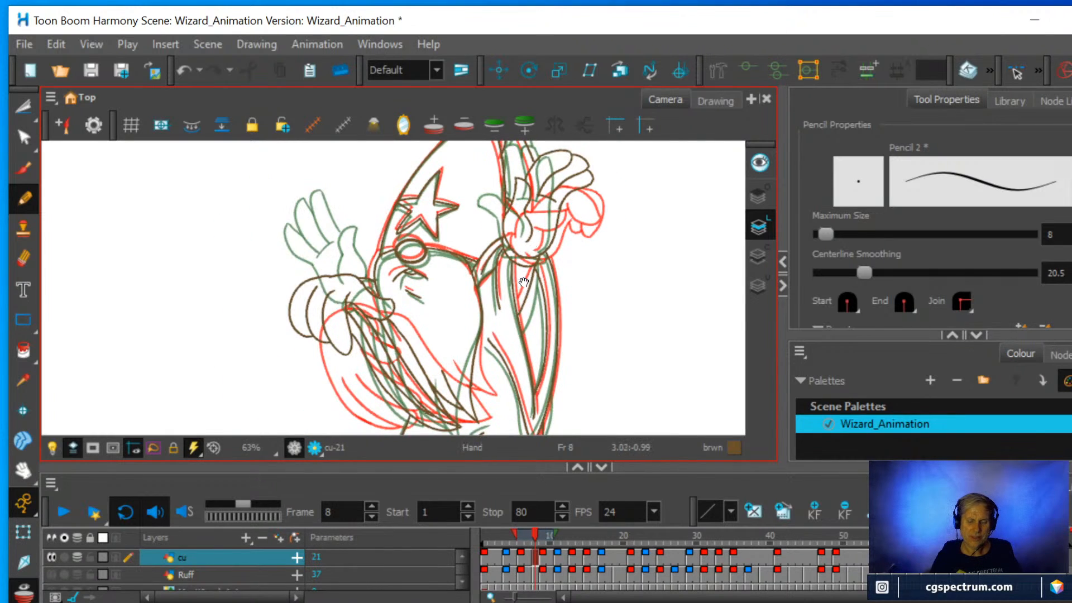
{"action": "left_click_drag", "start_coordinate": [523, 282], "coordinate": [527, 219]}
{"action": "scroll", "coordinate": [526, 226], "scroll_direction": "down", "scroll_amount": 2}
{"action": "scroll", "coordinate": [526, 226], "scroll_direction": "up", "scroll_amount": 2}
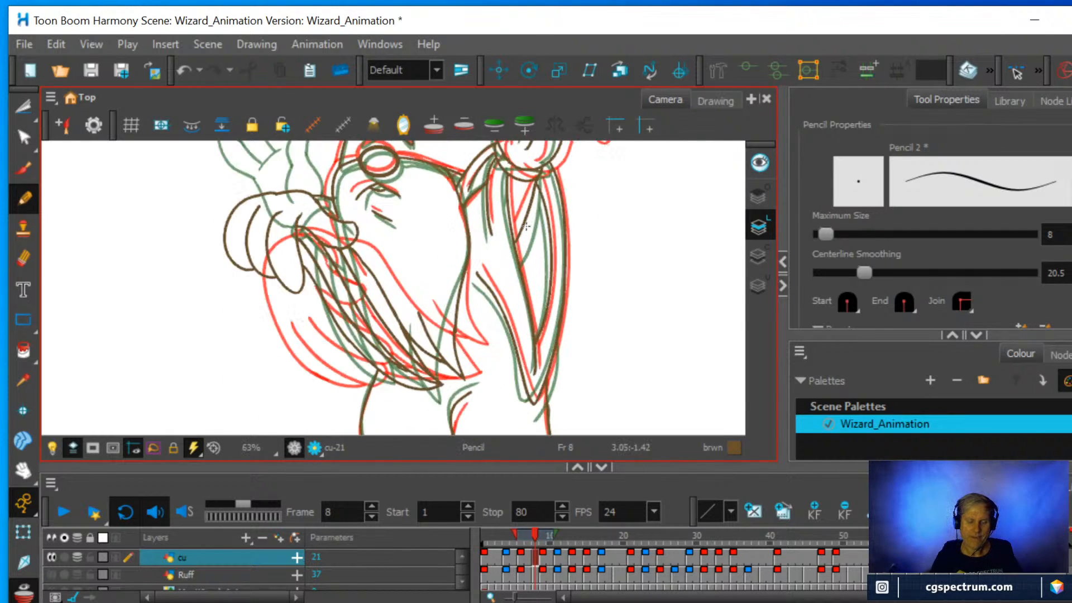
{"action": "scroll", "coordinate": [495, 230], "scroll_direction": "up", "scroll_amount": 1}
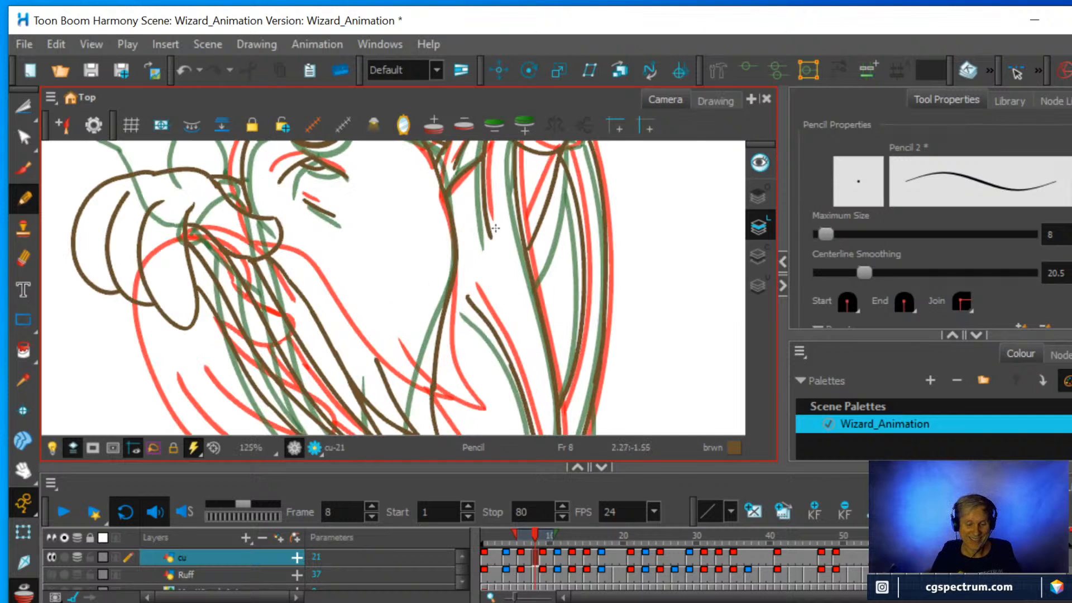
{"action": "scroll", "coordinate": [499, 227], "scroll_direction": "down", "scroll_amount": 1}
{"action": "scroll", "coordinate": [529, 370], "scroll_direction": "down", "scroll_amount": 2}
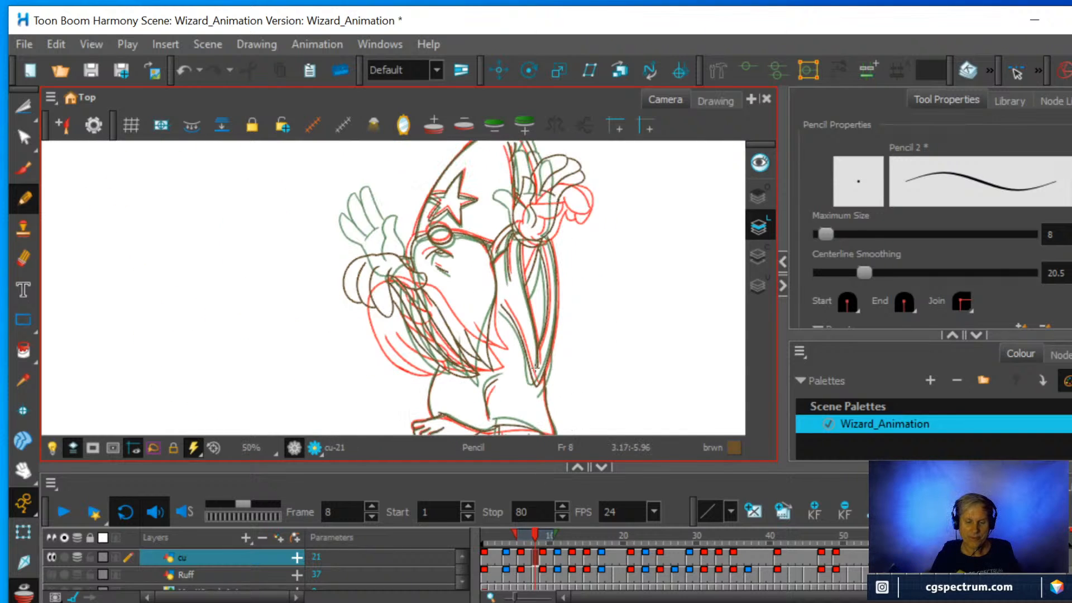
Turn off onion skin, scrub back through the earlier frames, and play the animation with the whole camera frame in view.
{"action": "key", "text": "alt+o"}
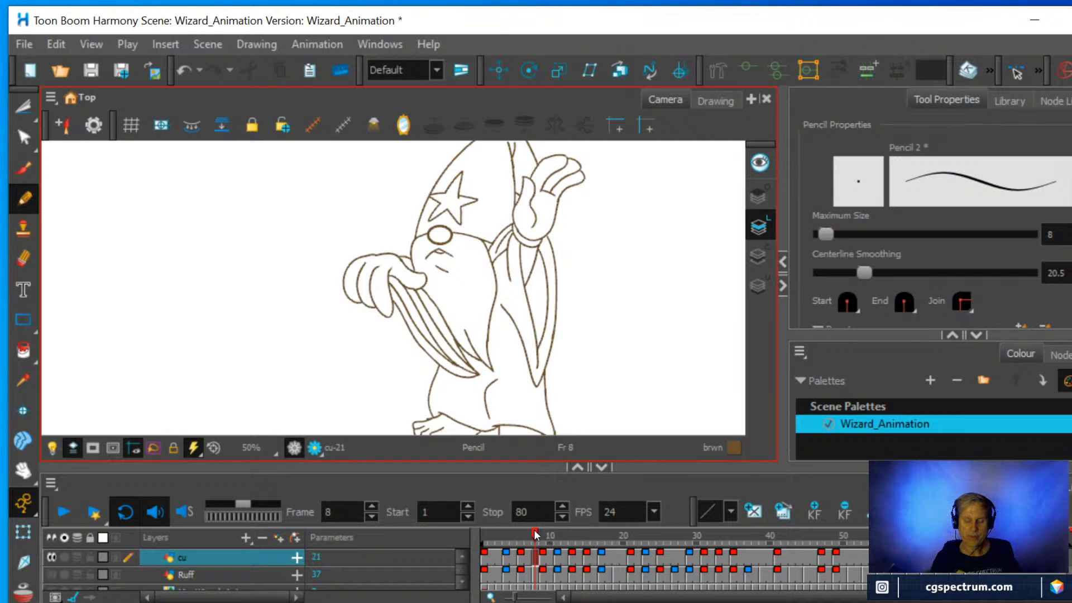
{"action": "mouse_move", "coordinate": [533, 529]}
{"action": "left_mouse_down"}
{"action": "mouse_move", "coordinate": [544, 527]}
{"action": "mouse_move", "coordinate": [524, 528]}
{"action": "mouse_move", "coordinate": [545, 523]}
{"action": "mouse_move", "coordinate": [529, 525]}
{"action": "left_mouse_up"}
{"action": "left_click_drag", "start_coordinate": [569, 297], "coordinate": [539, 348]}
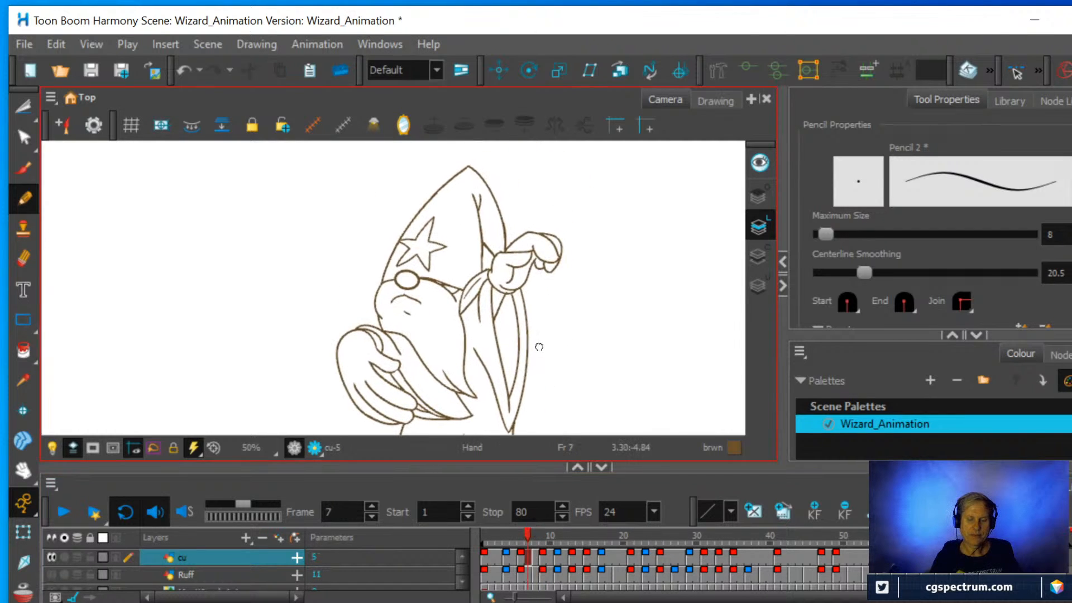
{"action": "mouse_move", "coordinate": [525, 533]}
{"action": "left_mouse_down"}
{"action": "mouse_move", "coordinate": [538, 529]}
{"action": "mouse_move", "coordinate": [500, 531]}
{"action": "left_mouse_up"}
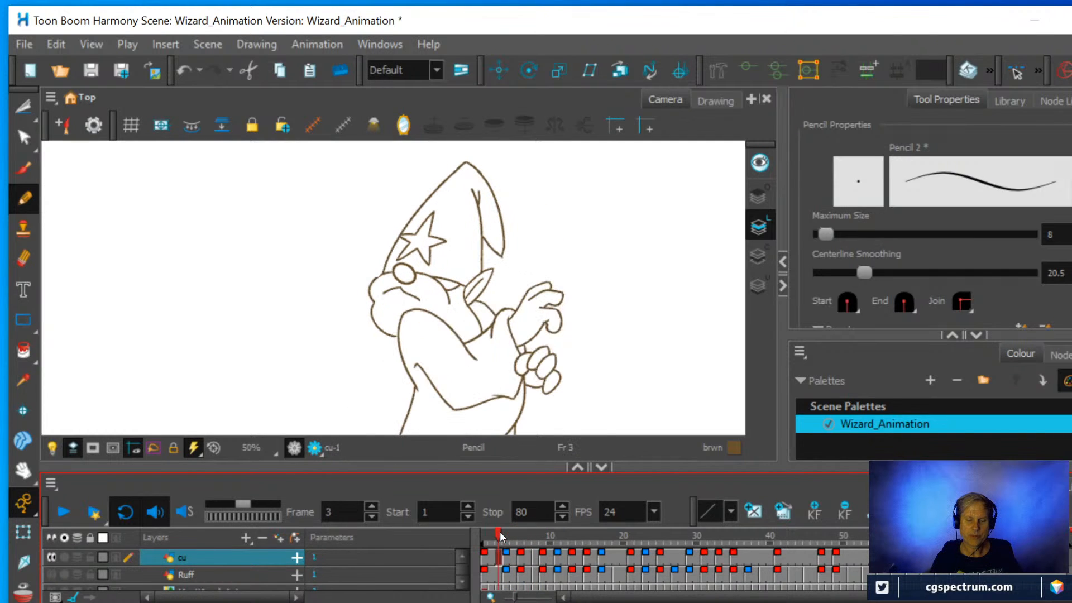
{"action": "scroll", "coordinate": [501, 359], "scroll_direction": "down", "scroll_amount": 1}
{"action": "mouse_move", "coordinate": [442, 369]}
{"action": "left_mouse_down"}
{"action": "mouse_move", "coordinate": [434, 342]}
{"action": "mouse_move", "coordinate": [386, 315]}
{"action": "mouse_move", "coordinate": [380, 324]}
{"action": "left_mouse_up"}
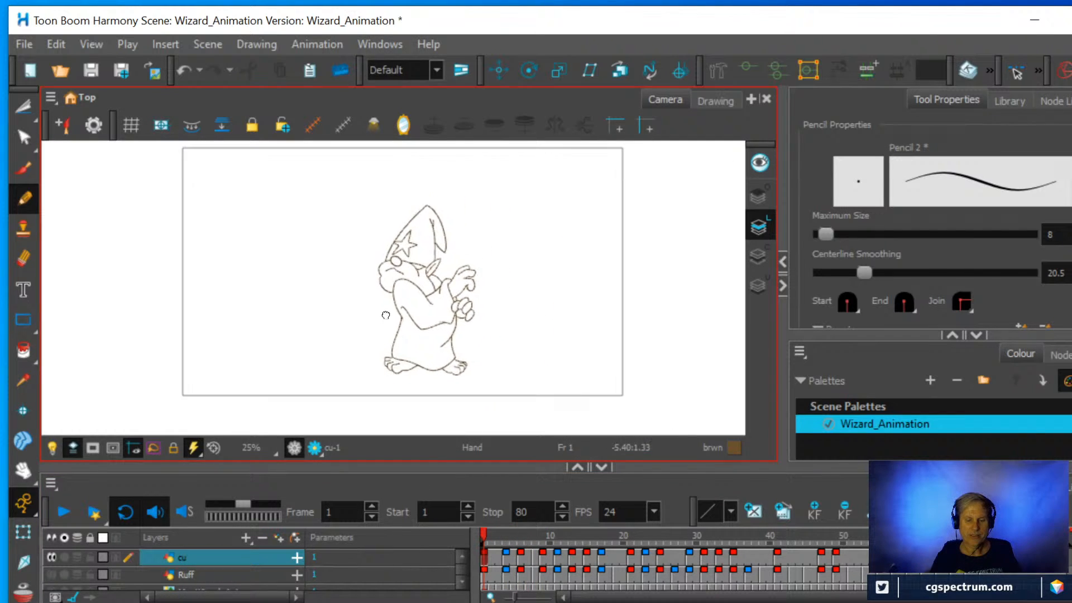
{"action": "left_click", "coordinate": [63, 513]}
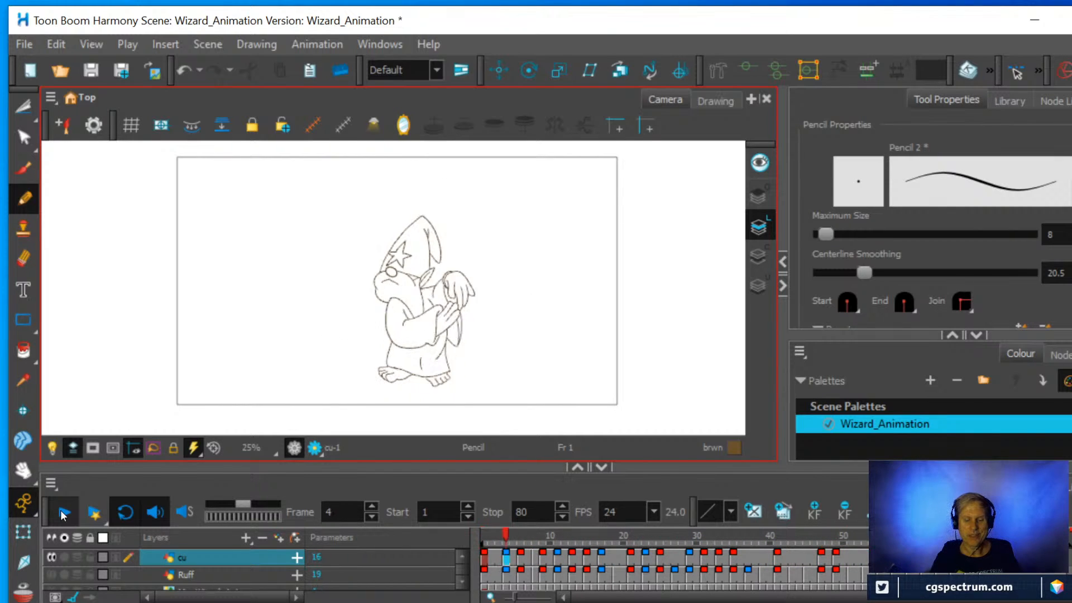
Stop the playback and shorten the curved fold line in the lower robe at frame 10 by erasing its upper tip.
{"action": "left_click", "coordinate": [63, 513]}
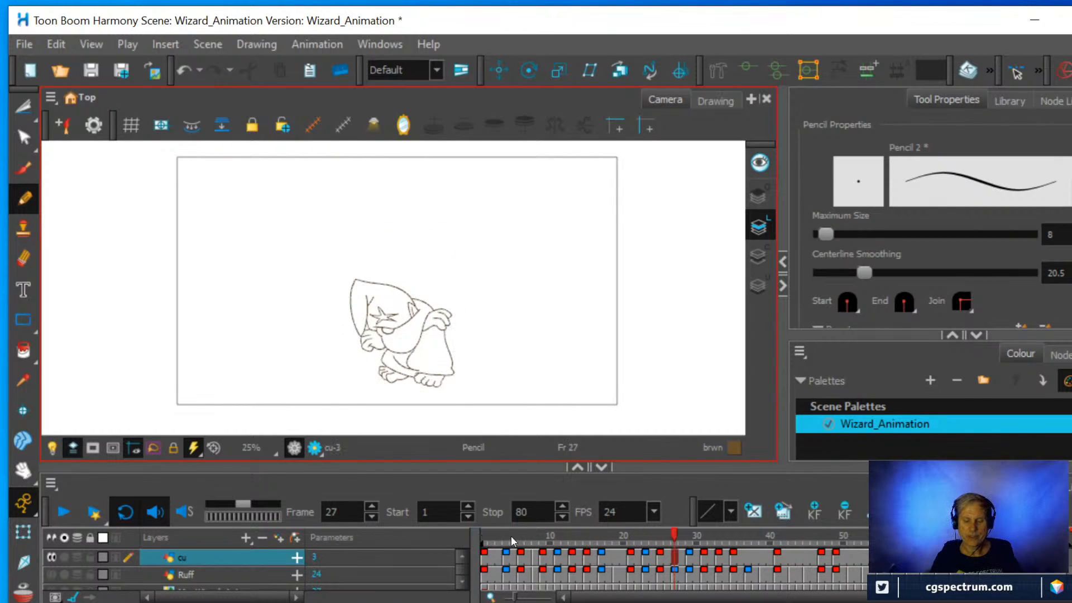
{"action": "mouse_move", "coordinate": [510, 535]}
{"action": "left_mouse_down"}
{"action": "mouse_move", "coordinate": [552, 527]}
{"action": "mouse_move", "coordinate": [550, 537]}
{"action": "left_mouse_up"}
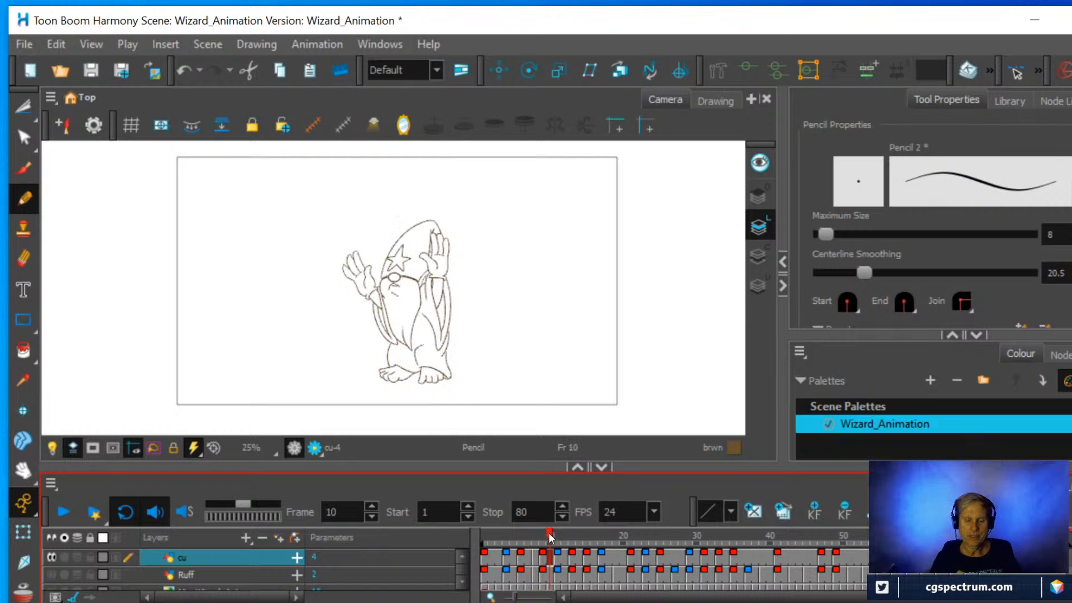
{"action": "scroll", "coordinate": [520, 326], "scroll_direction": "up", "scroll_amount": 3}
{"action": "key", "text": "space"}
{"action": "left_click_drag", "start_coordinate": [448, 351], "coordinate": [605, 273]}
{"action": "scroll", "coordinate": [588, 301], "scroll_direction": "up", "scroll_amount": 1}
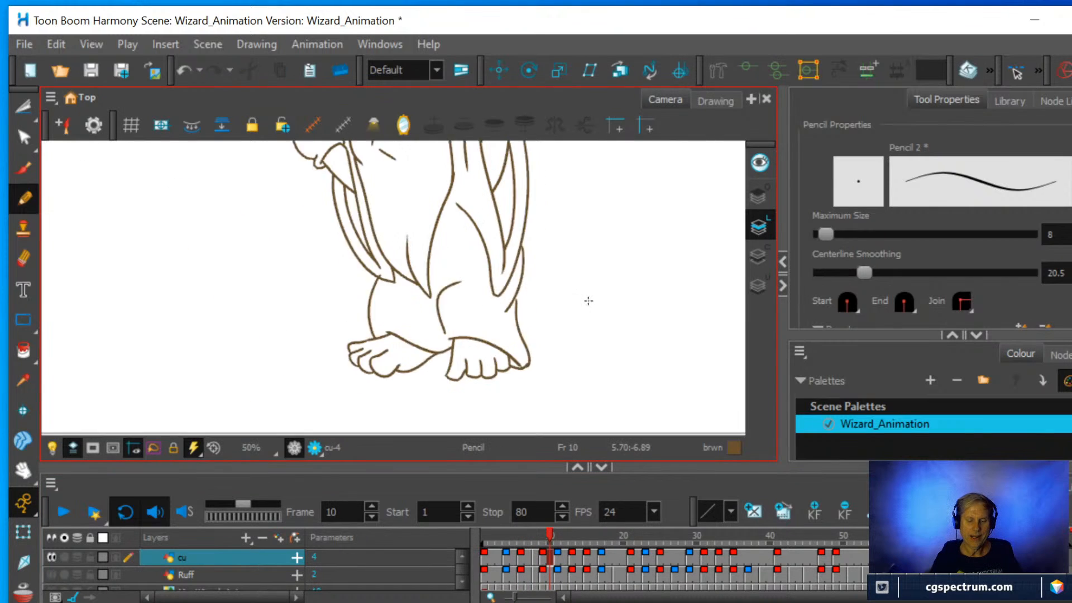
{"action": "scroll", "coordinate": [588, 301], "scroll_direction": "up", "scroll_amount": 2}
{"action": "key", "text": "alt+e"}
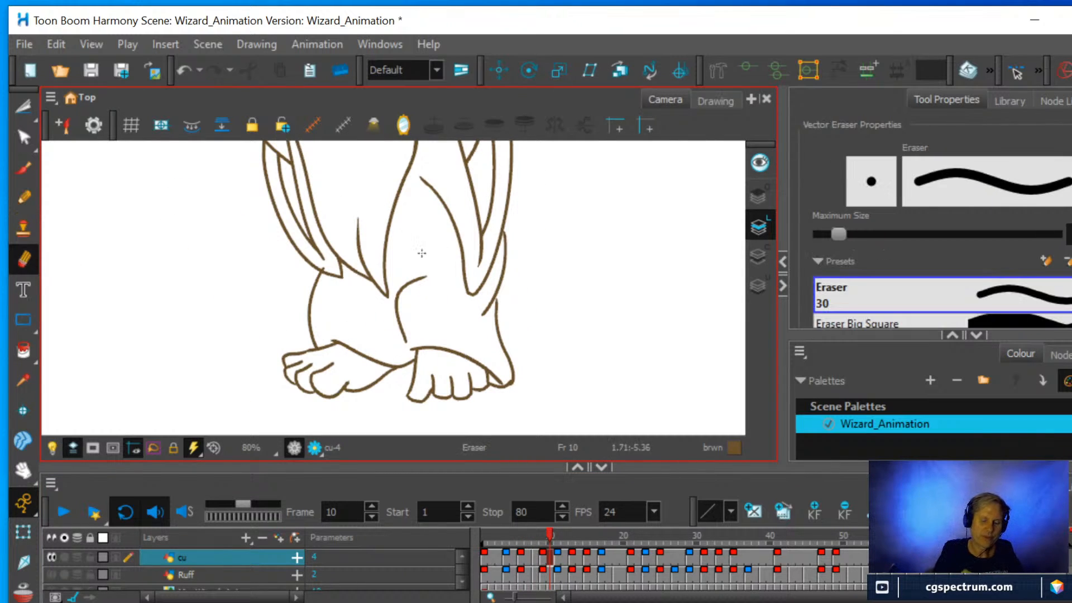
{"action": "left_click_drag", "start_coordinate": [426, 276], "coordinate": [425, 274]}
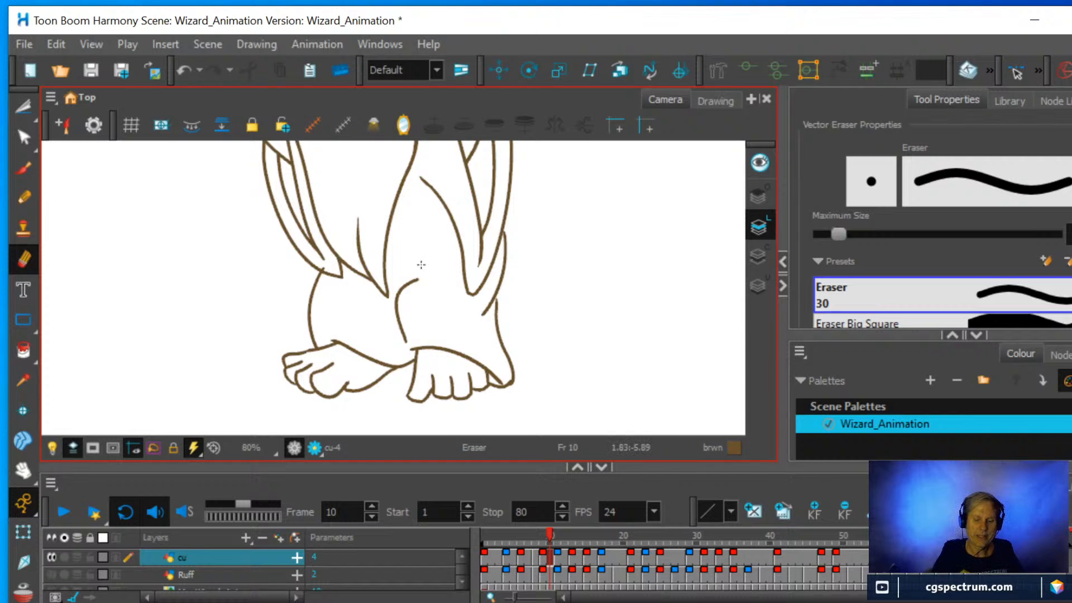
Extend and thicken the line beside the big toe on the front foot at frame 11 with the Pencil, comparing neighbouring frames.
{"action": "left_click", "coordinate": [542, 532]}
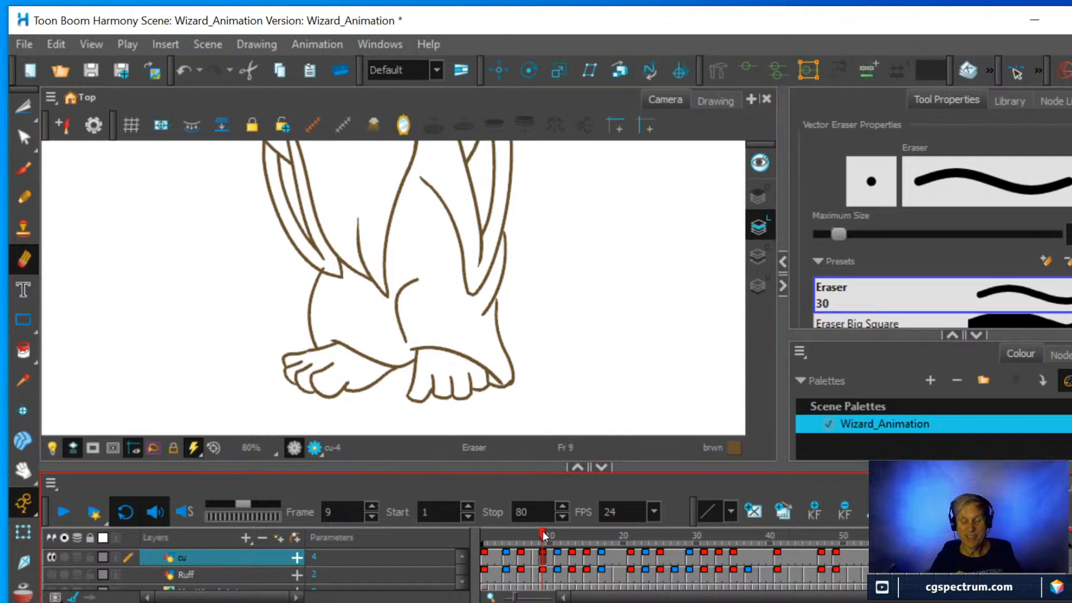
{"action": "mouse_move", "coordinate": [542, 531]}
{"action": "left_mouse_down"}
{"action": "mouse_move", "coordinate": [530, 534]}
{"action": "mouse_move", "coordinate": [571, 524]}
{"action": "mouse_move", "coordinate": [524, 528]}
{"action": "mouse_move", "coordinate": [547, 512]}
{"action": "mouse_move", "coordinate": [607, 526]}
{"action": "mouse_move", "coordinate": [533, 542]}
{"action": "mouse_move", "coordinate": [554, 549]}
{"action": "left_mouse_up"}
{"action": "left_click", "coordinate": [547, 514]}
{"action": "scroll", "coordinate": [519, 379], "scroll_direction": "up", "scroll_amount": 1}
{"action": "scroll", "coordinate": [519, 375], "scroll_direction": "up", "scroll_amount": 2}
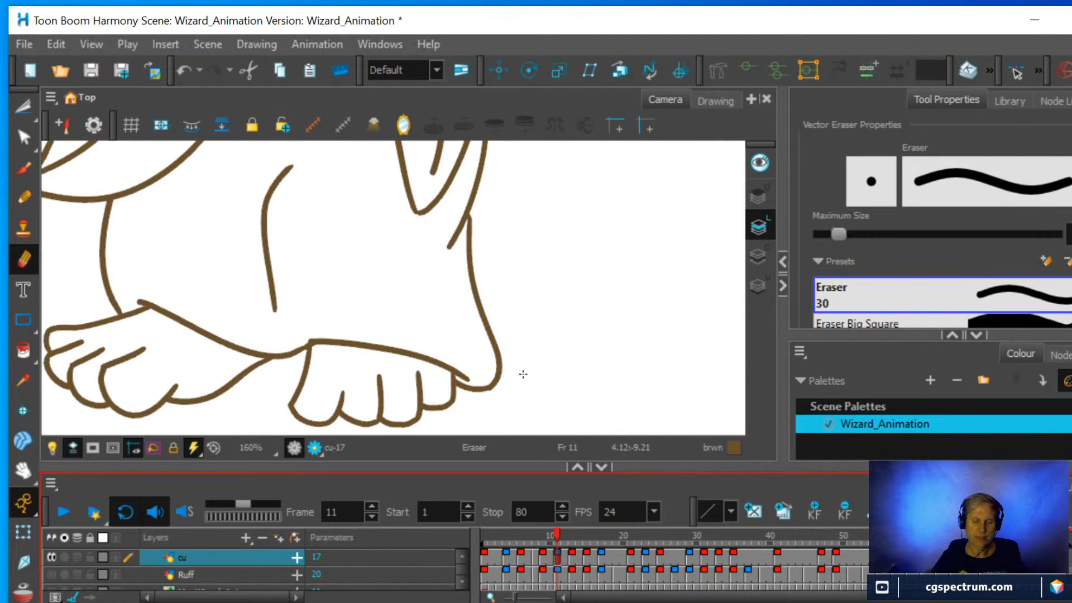
{"action": "left_click", "coordinate": [24, 198]}
{"action": "left_click_drag", "start_coordinate": [419, 329], "coordinate": [419, 307]}
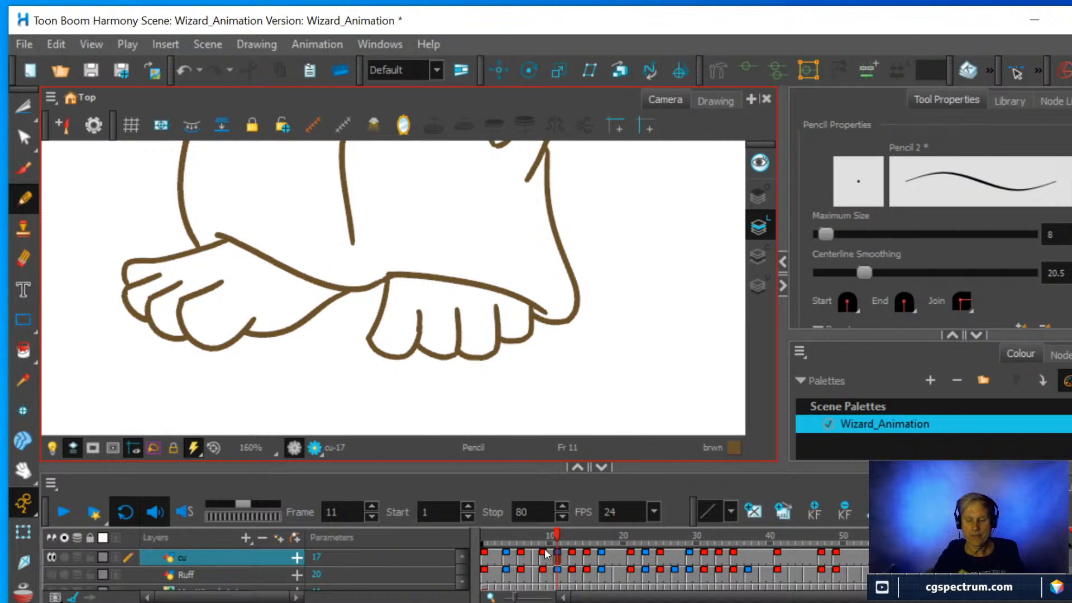
{"action": "mouse_move", "coordinate": [554, 541]}
{"action": "left_mouse_down"}
{"action": "mouse_move", "coordinate": [578, 540]}
{"action": "mouse_move", "coordinate": [554, 541]}
{"action": "mouse_move", "coordinate": [565, 544]}
{"action": "left_mouse_up"}
{"action": "mouse_move", "coordinate": [418, 329]}
{"action": "left_mouse_down"}
{"action": "mouse_move", "coordinate": [420, 299]}
{"action": "mouse_move", "coordinate": [415, 339]}
{"action": "left_mouse_up"}
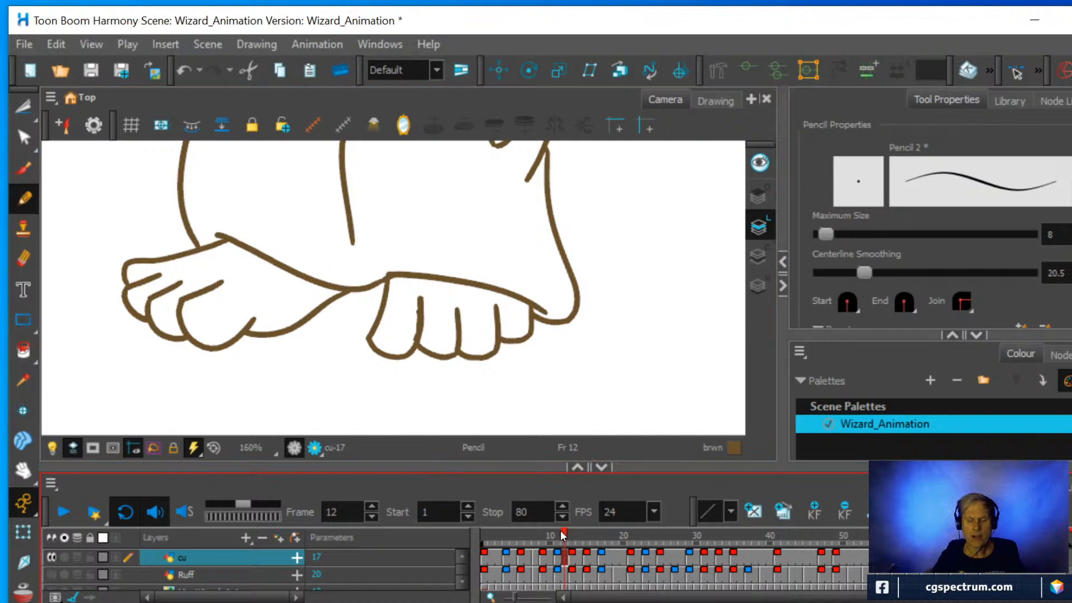
Trim the upper end of the extended big toe line on the front foot with the Eraser.
{"action": "mouse_move", "coordinate": [561, 530]}
{"action": "left_mouse_down"}
{"action": "mouse_move", "coordinate": [551, 528]}
{"action": "mouse_move", "coordinate": [572, 534]}
{"action": "mouse_move", "coordinate": [551, 529]}
{"action": "mouse_move", "coordinate": [565, 535]}
{"action": "left_mouse_up"}
{"action": "left_click", "coordinate": [22, 259]}
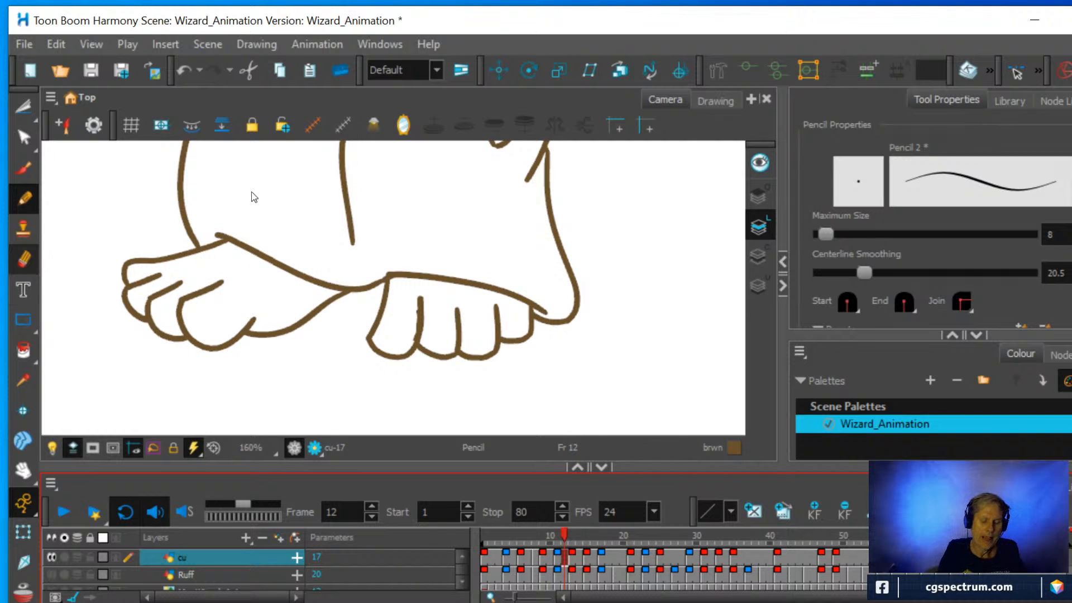
{"action": "left_click_drag", "start_coordinate": [418, 290], "coordinate": [427, 289]}
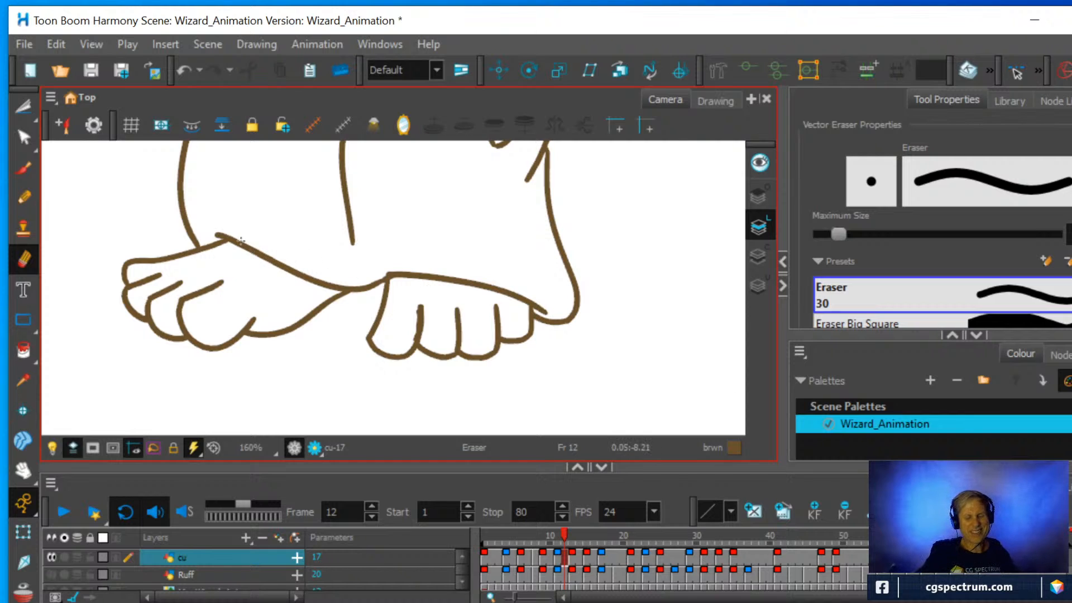
Bring the whole wizard into view and scrub forward from frame 12 to frame 19 to check the motion.
{"action": "scroll", "coordinate": [385, 292], "scroll_direction": "down", "scroll_amount": 4}
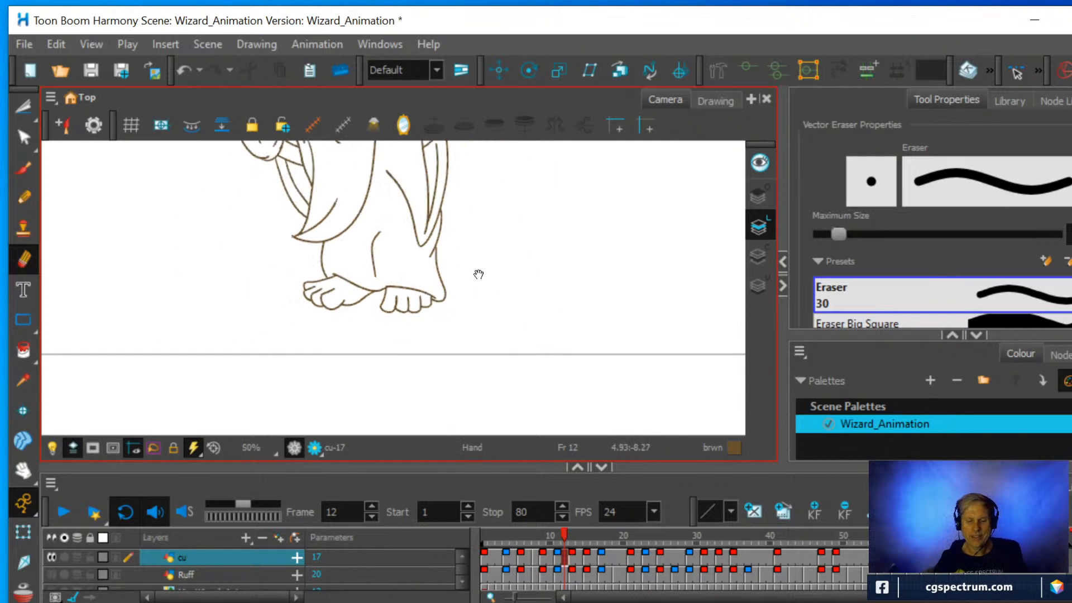
{"action": "left_click_drag", "start_coordinate": [479, 270], "coordinate": [497, 397]}
{"action": "scroll", "coordinate": [514, 311], "scroll_direction": "down", "scroll_amount": 1}
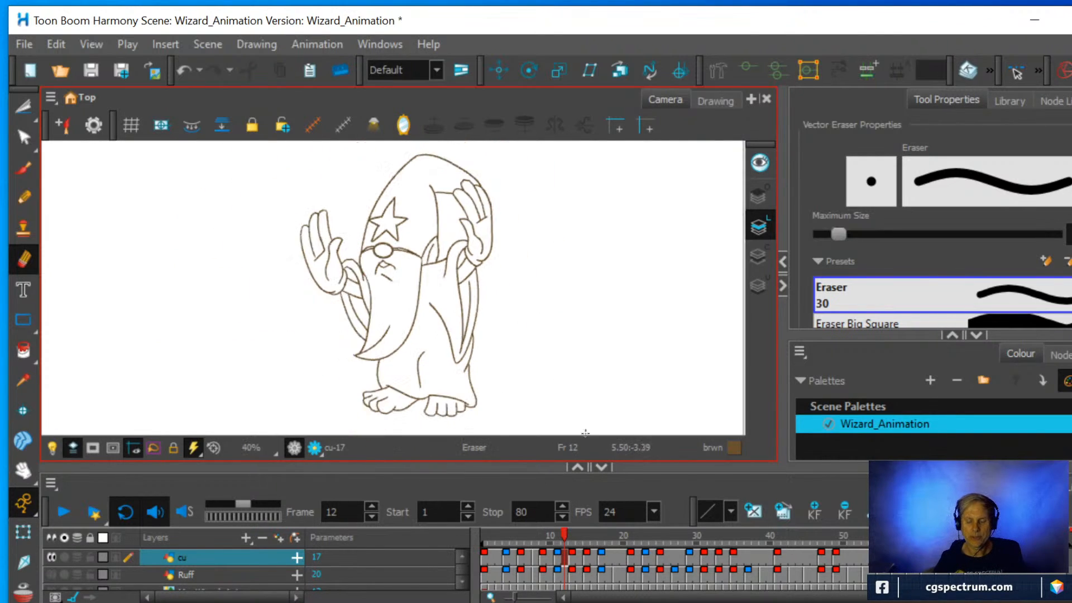
{"action": "left_click_drag", "start_coordinate": [564, 537], "coordinate": [611, 547]}
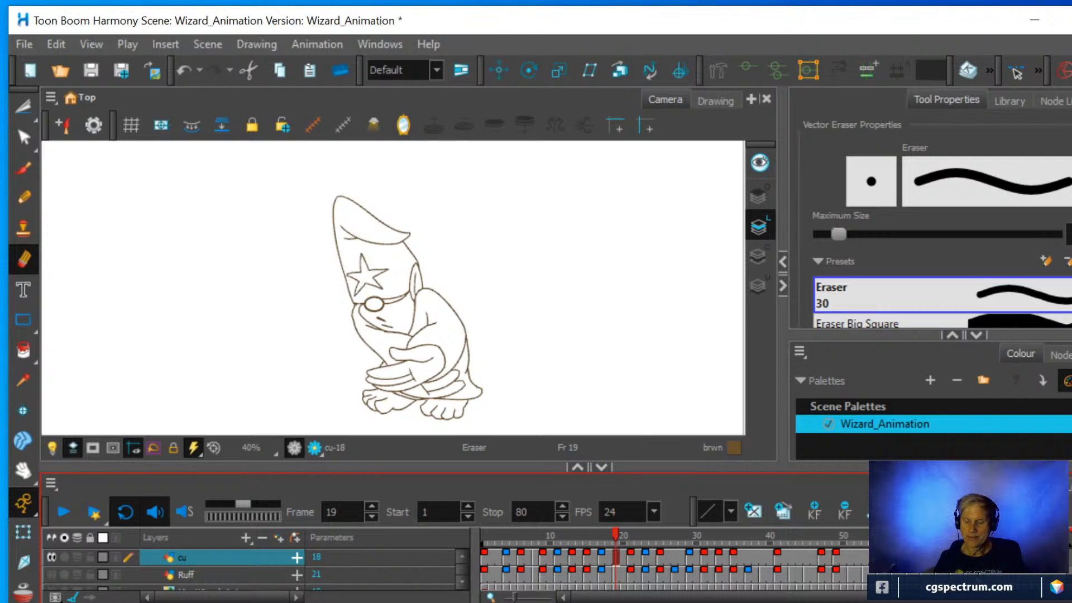
Create an empty drawing at frame 37 on the cu layer and turn on onion skin, extending it to the key drawing just before frame 50.
{"action": "left_click", "coordinate": [746, 555]}
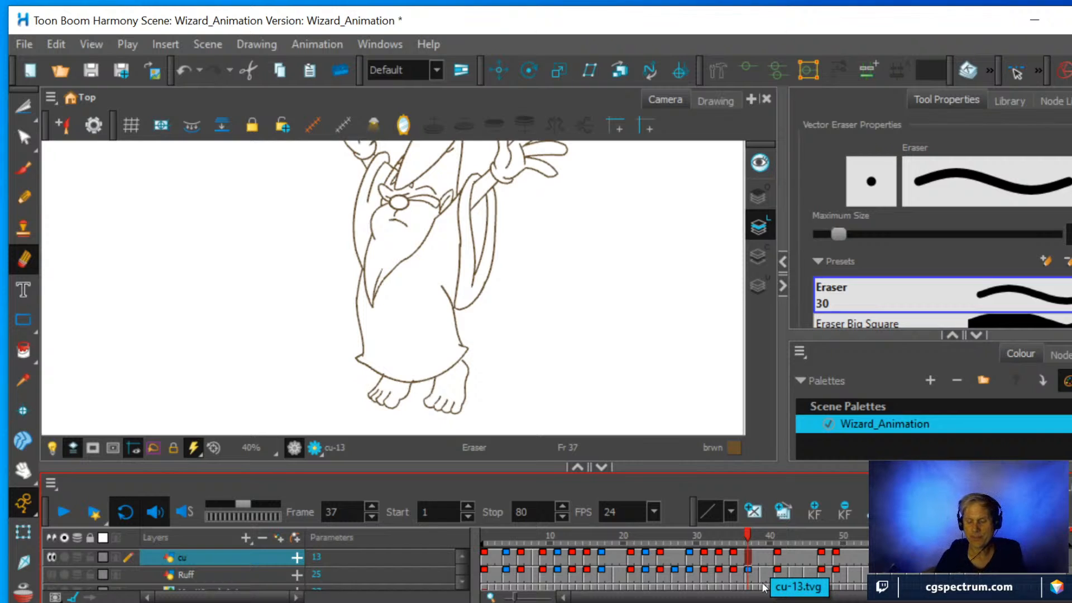
{"action": "right_click", "coordinate": [748, 554]}
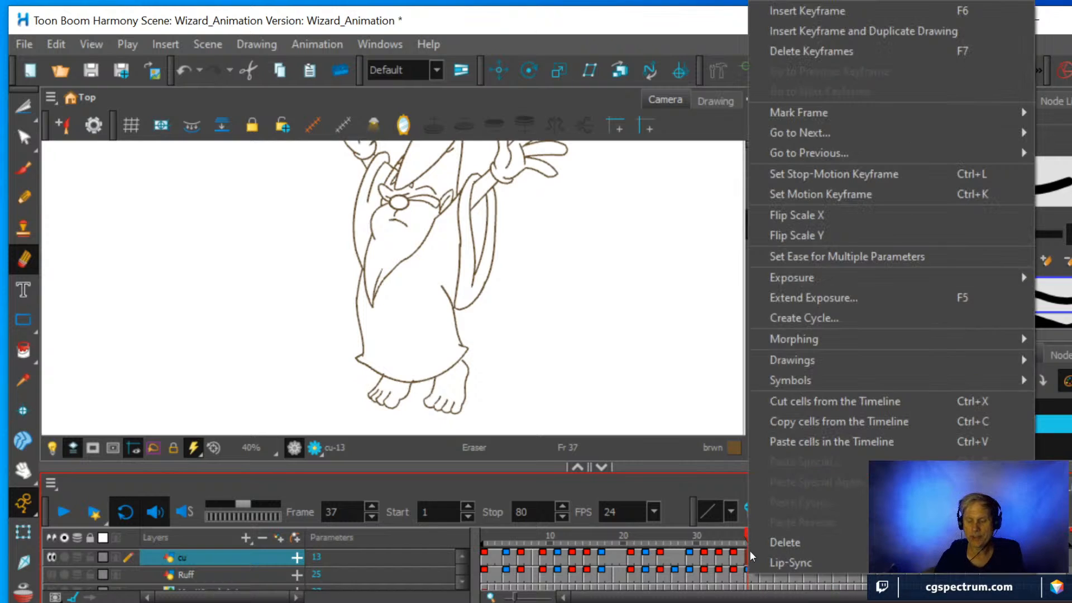
{"action": "mouse_move", "coordinate": [801, 362]}
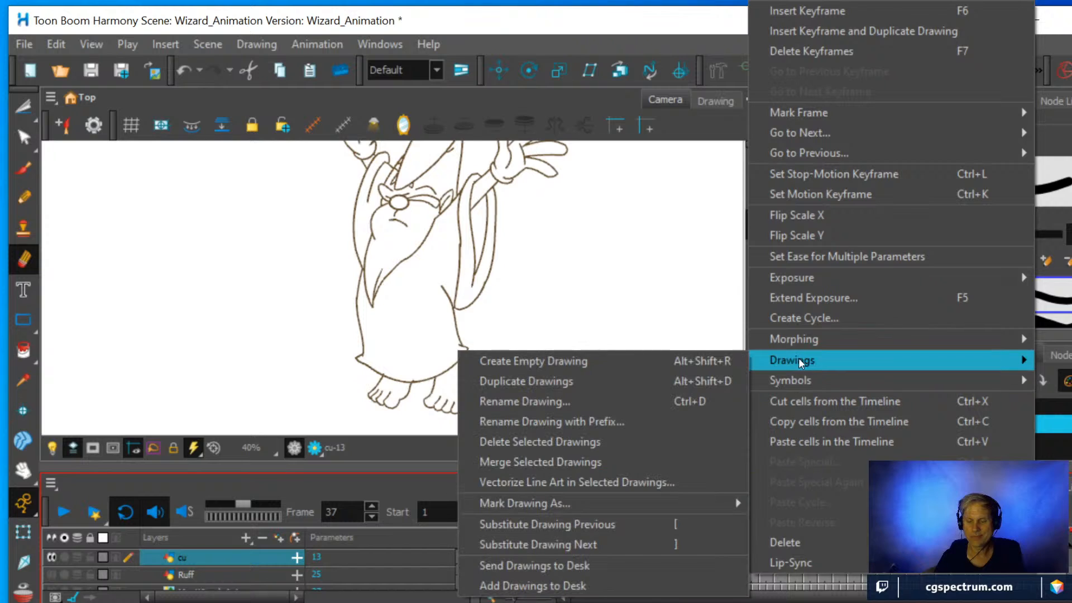
{"action": "left_click", "coordinate": [569, 362]}
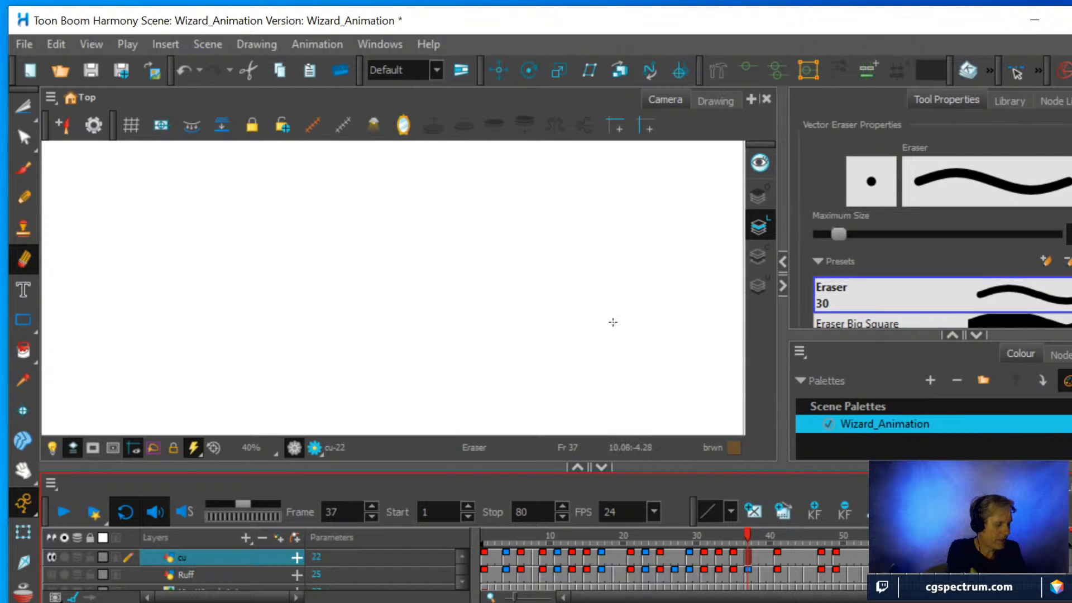
{"action": "key", "text": "alt+o"}
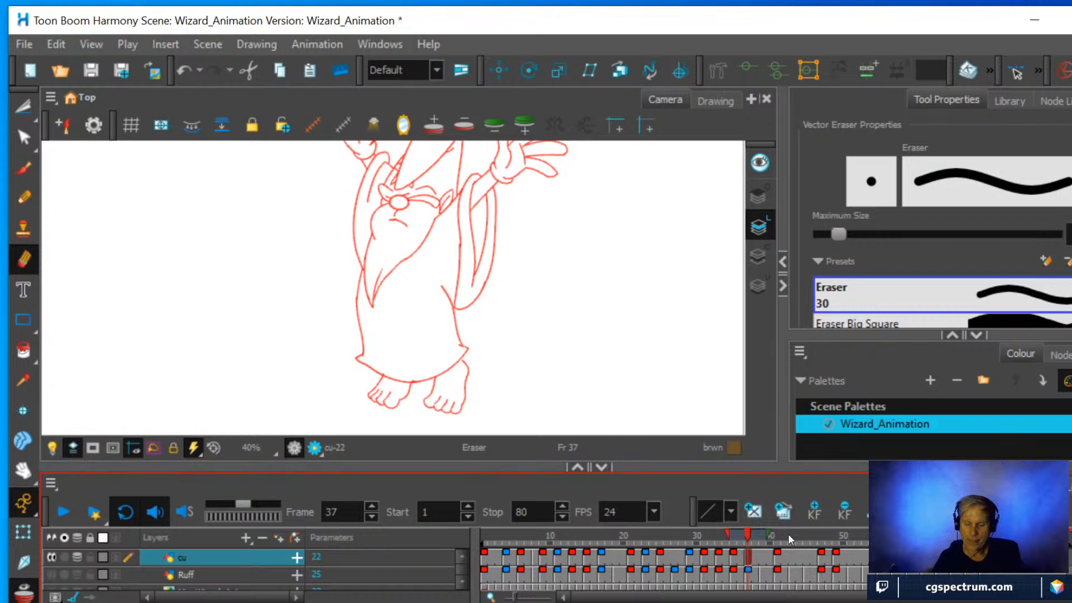
{"action": "mouse_move", "coordinate": [772, 533]}
{"action": "left_mouse_down"}
{"action": "mouse_move", "coordinate": [830, 541]}
{"action": "mouse_move", "coordinate": [818, 546]}
{"action": "left_mouse_up"}
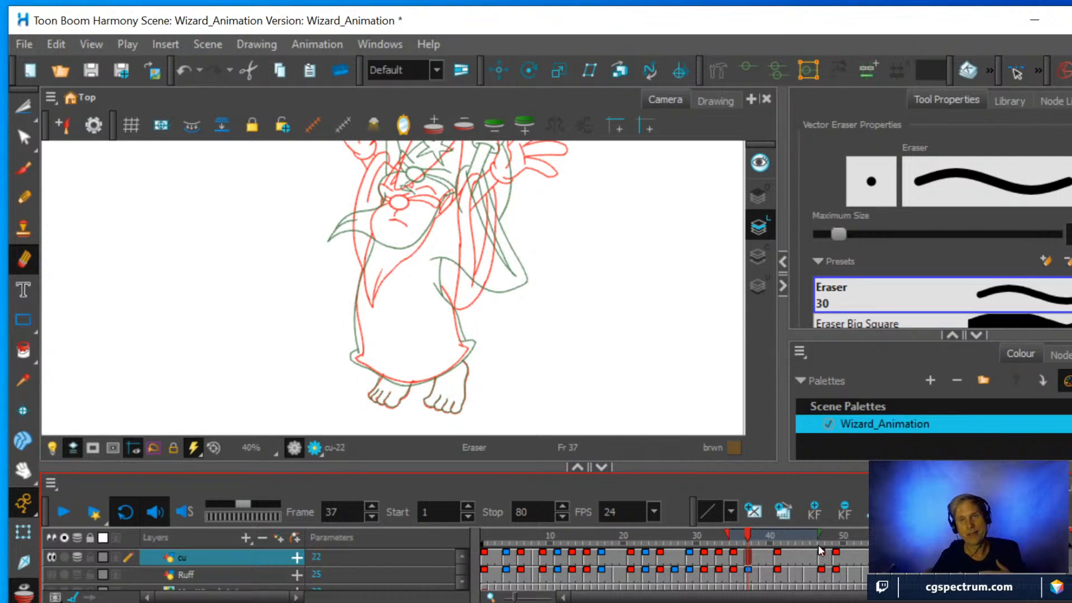
Rotate the canvas and trace the larger foot's side outlines, outermost toe and its dividing line over the onion skin with the Pencil.
{"action": "scroll", "coordinate": [567, 267], "scroll_direction": "down", "scroll_amount": 1}
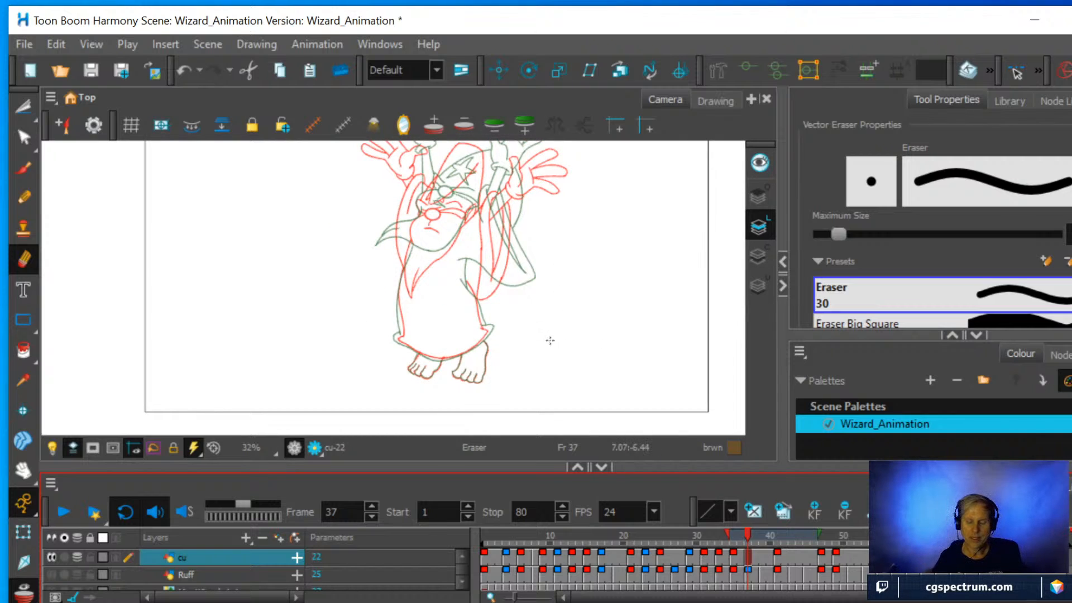
{"action": "left_click_drag", "start_coordinate": [542, 278], "coordinate": [338, 320]}
{"action": "scroll", "coordinate": [326, 256], "scroll_direction": "up", "scroll_amount": 4}
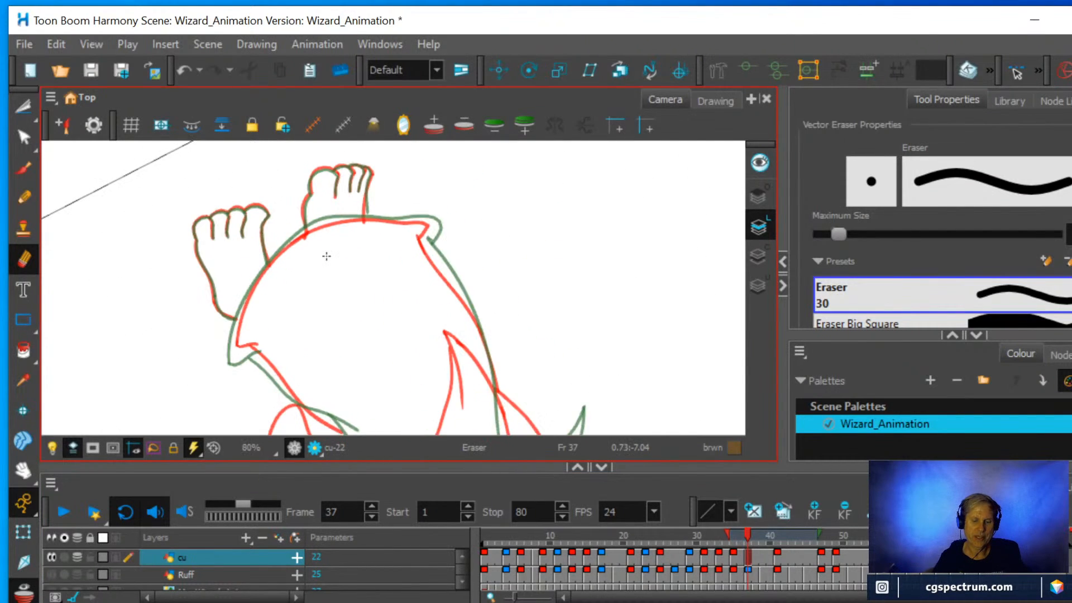
{"action": "mouse_move", "coordinate": [340, 250]}
{"action": "left_mouse_down"}
{"action": "mouse_move", "coordinate": [498, 280]}
{"action": "mouse_move", "coordinate": [400, 348]}
{"action": "left_mouse_up"}
{"action": "scroll", "coordinate": [439, 309], "scroll_direction": "up", "scroll_amount": 2}
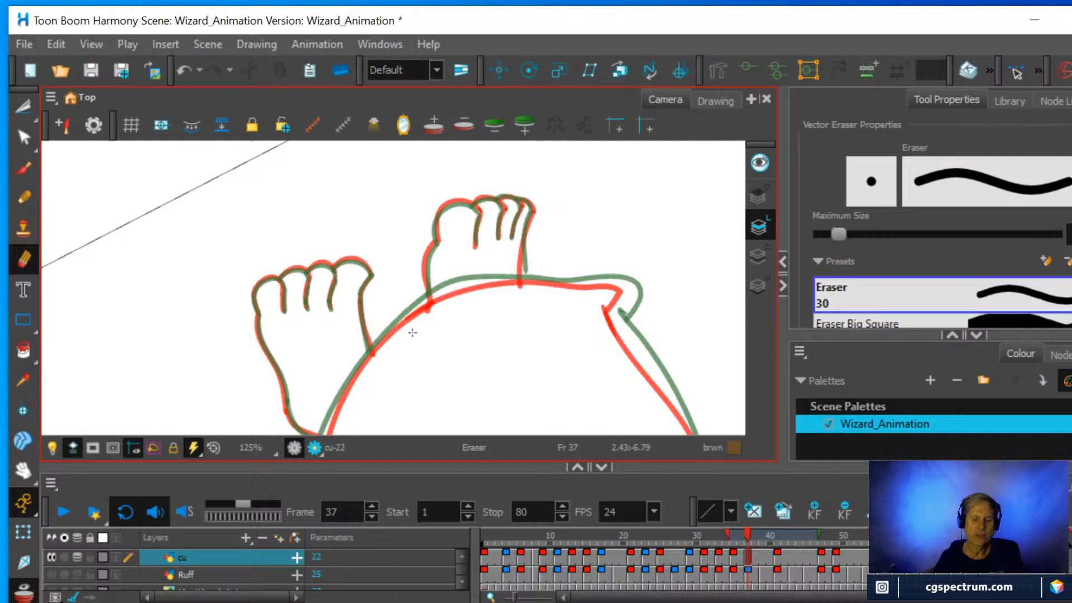
{"action": "left_click", "coordinate": [24, 199]}
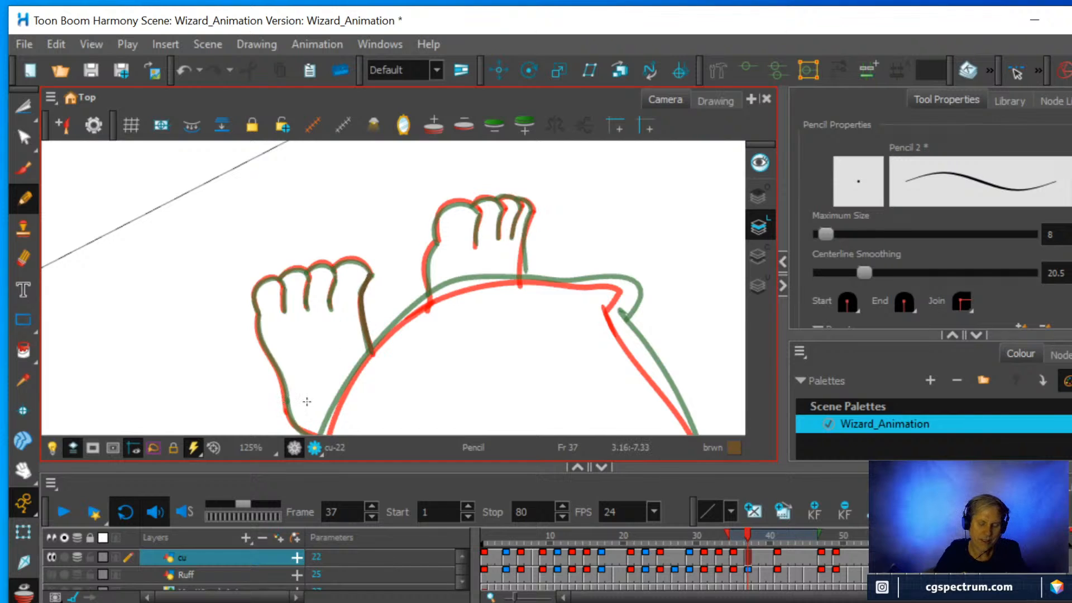
{"action": "left_click_drag", "start_coordinate": [331, 388], "coordinate": [335, 343]}
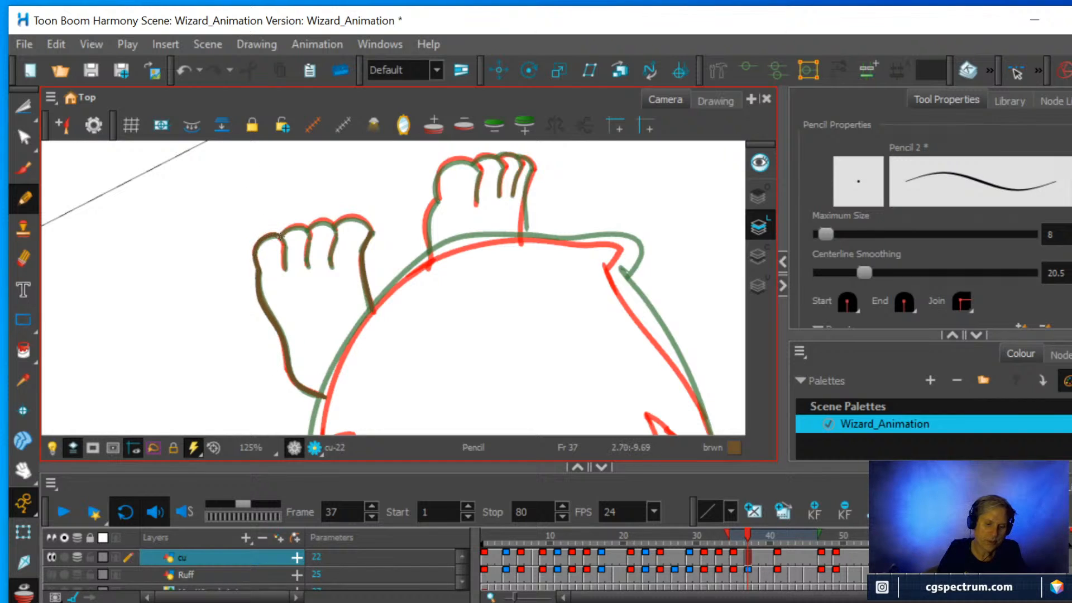
{"action": "left_click_drag", "start_coordinate": [282, 243], "coordinate": [285, 274]}
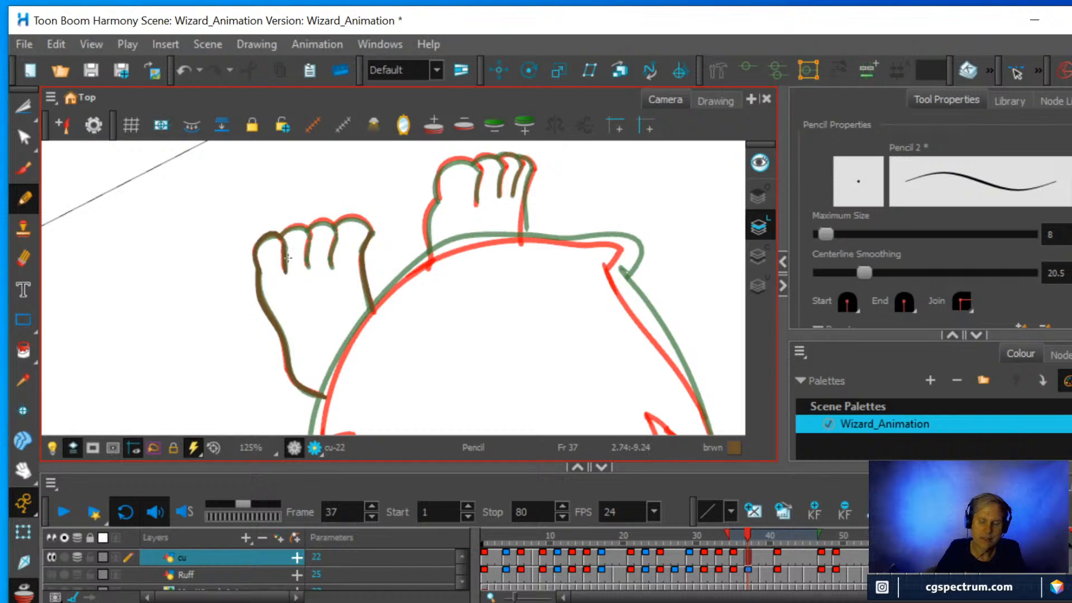
Set the Pencil's centerline smoothing to 8 and erase the top of the traced outermost toe on the larger foot.
{"action": "left_click", "coordinate": [1055, 273]}
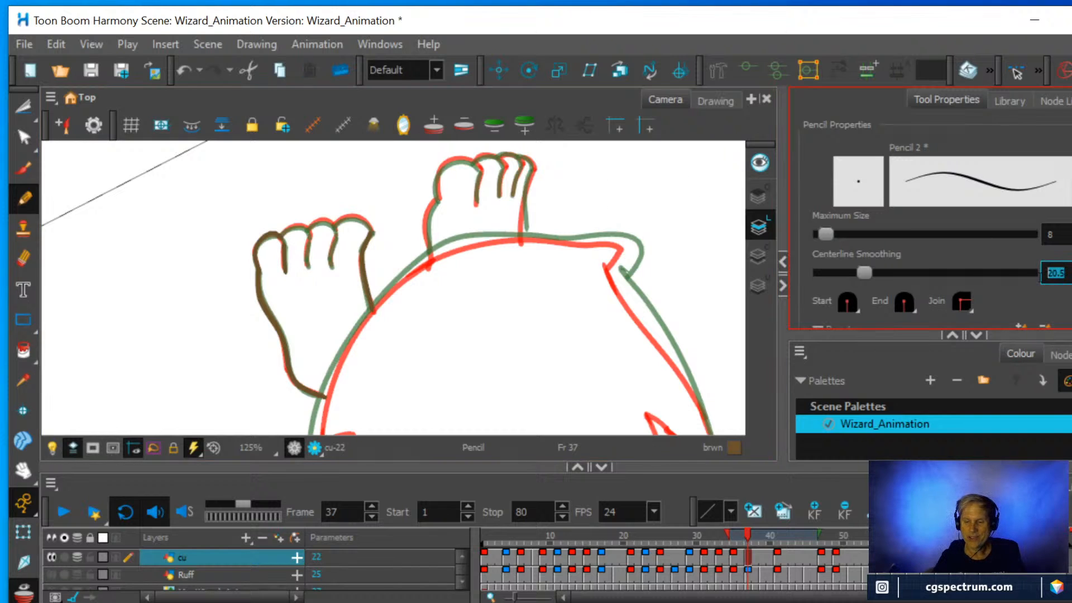
{"action": "type", "text": "8"}
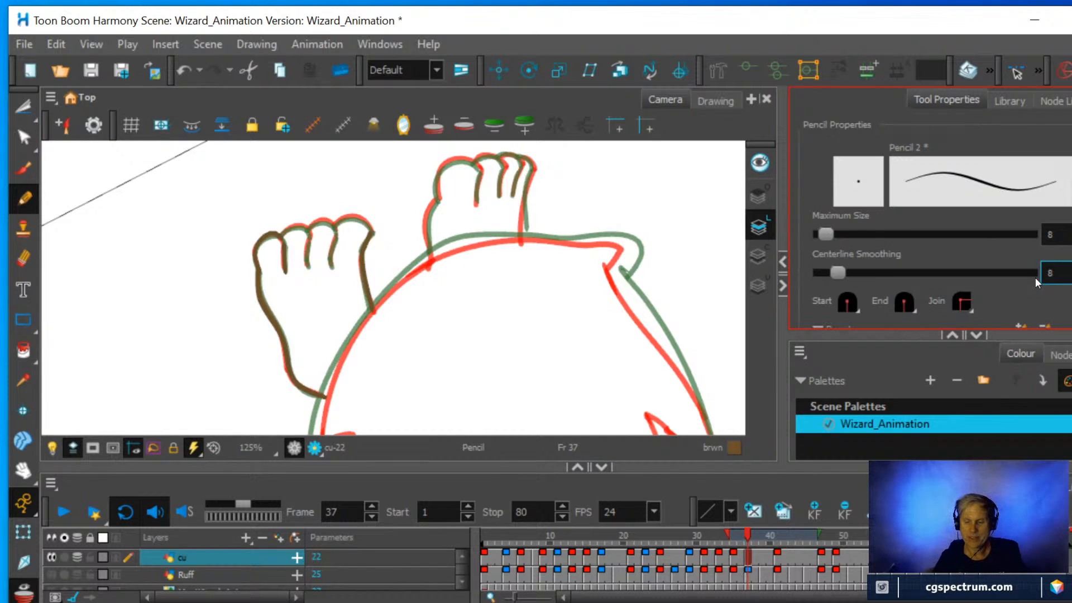
{"action": "left_click", "coordinate": [24, 258]}
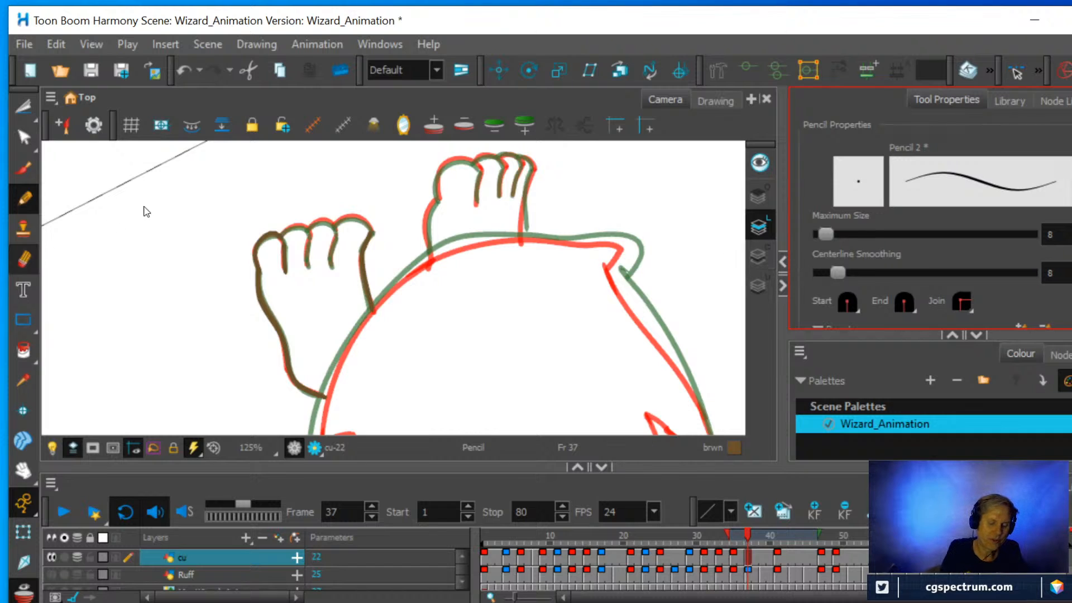
{"action": "left_click_drag", "start_coordinate": [260, 225], "coordinate": [283, 222]}
{"action": "scroll", "coordinate": [344, 205], "scroll_direction": "up", "scroll_amount": 3}
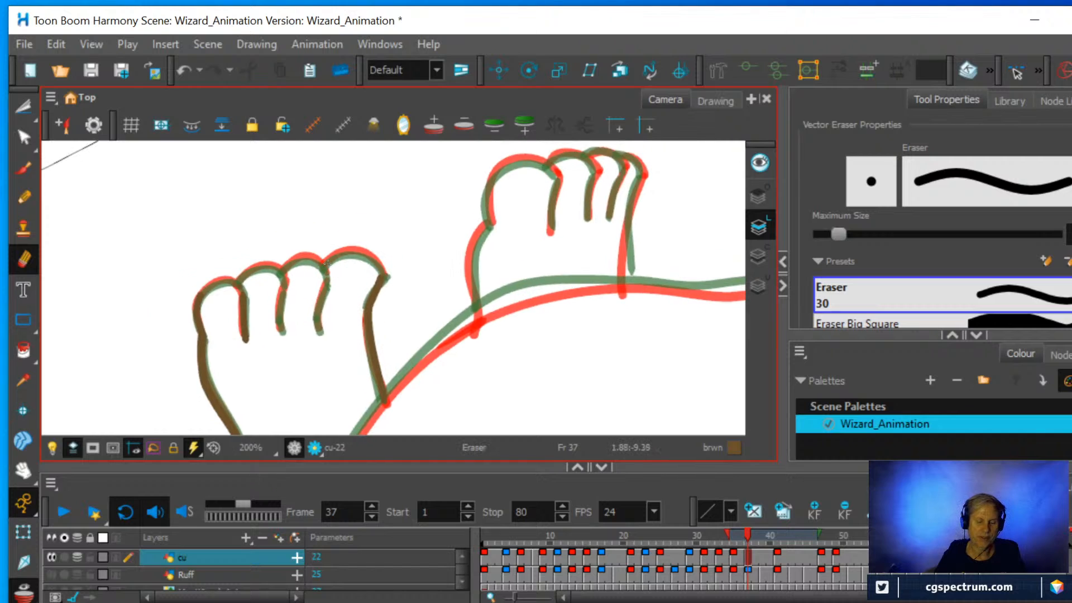
{"action": "scroll", "coordinate": [327, 262], "scroll_direction": "up", "scroll_amount": 1}
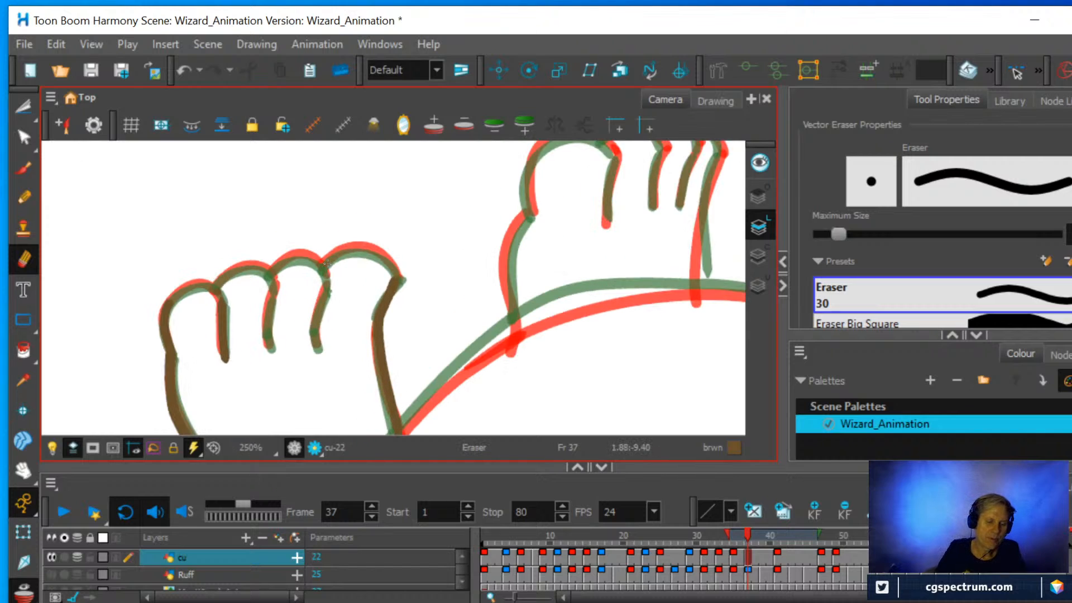
Draw the larger foot's toe tops and remaining dividing lines over the onion skin with the Pencil.
{"action": "left_click", "coordinate": [25, 196]}
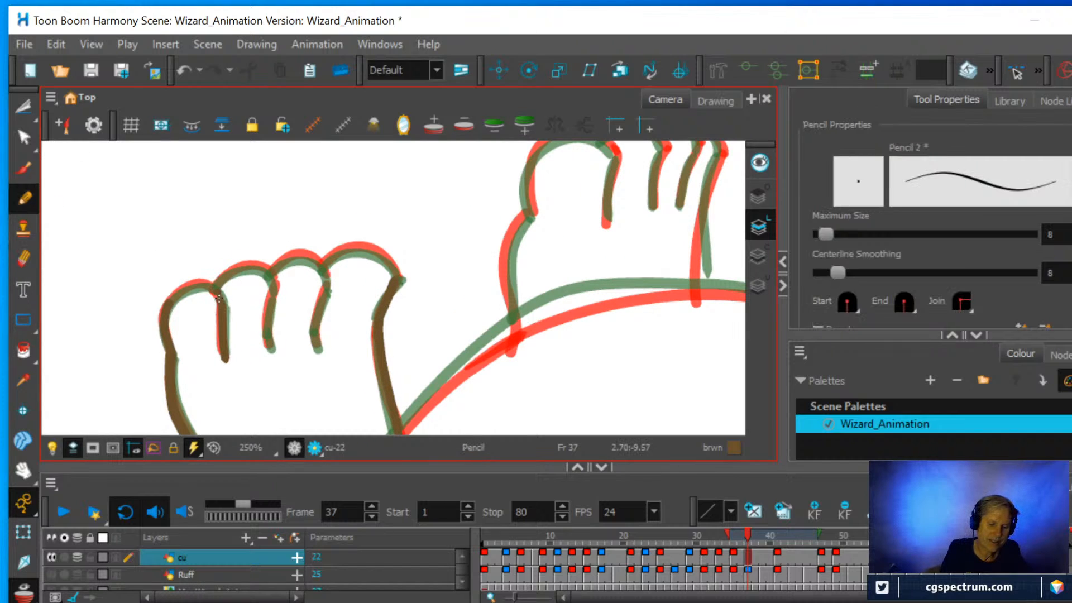
{"action": "mouse_move", "coordinate": [206, 287]}
{"action": "left_mouse_down"}
{"action": "mouse_move", "coordinate": [182, 287]}
{"action": "mouse_move", "coordinate": [167, 316]}
{"action": "left_mouse_up"}
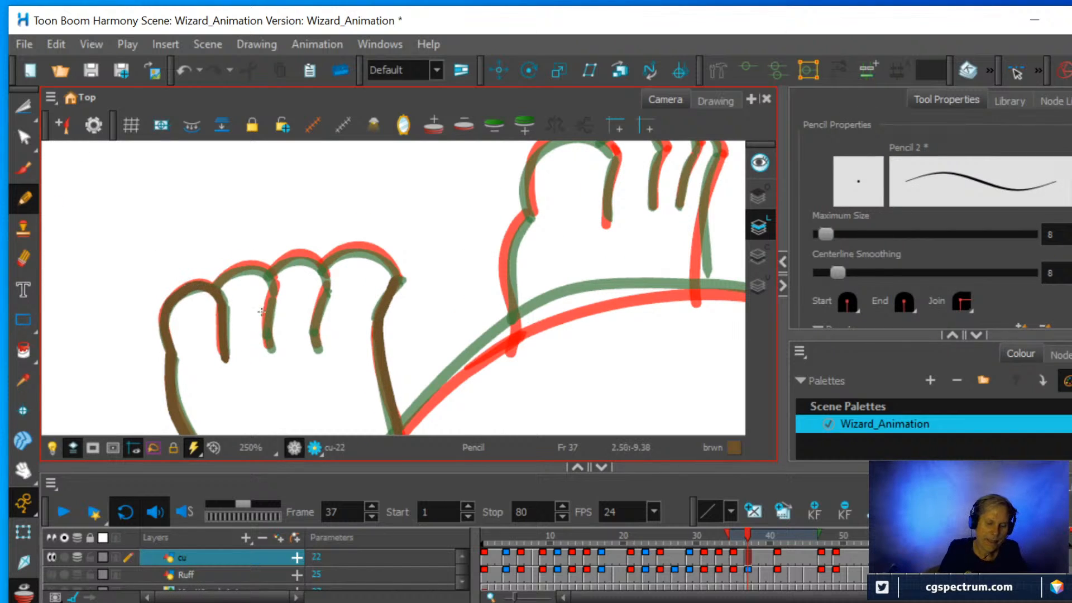
{"action": "mouse_move", "coordinate": [269, 345]}
{"action": "left_mouse_down"}
{"action": "mouse_move", "coordinate": [275, 280]}
{"action": "mouse_move", "coordinate": [263, 260]}
{"action": "mouse_move", "coordinate": [274, 286]}
{"action": "mouse_move", "coordinate": [261, 265]}
{"action": "mouse_move", "coordinate": [221, 279]}
{"action": "left_mouse_up"}
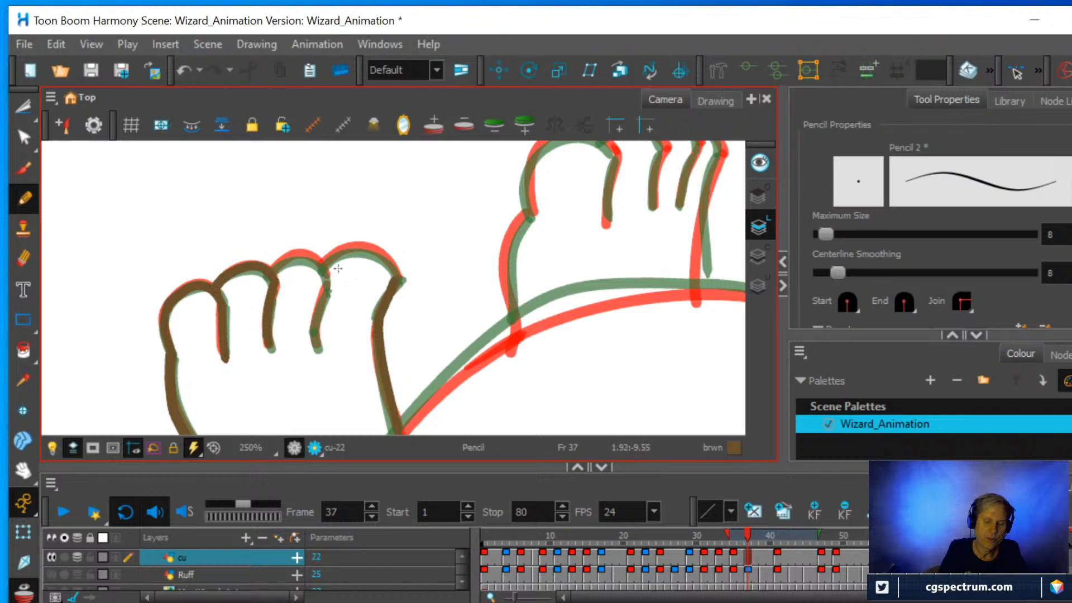
{"action": "mouse_move", "coordinate": [314, 339]}
{"action": "left_mouse_down"}
{"action": "mouse_move", "coordinate": [326, 296]}
{"action": "mouse_move", "coordinate": [319, 254]}
{"action": "mouse_move", "coordinate": [274, 263]}
{"action": "mouse_move", "coordinate": [351, 245]}
{"action": "mouse_move", "coordinate": [392, 271]}
{"action": "left_mouse_up"}
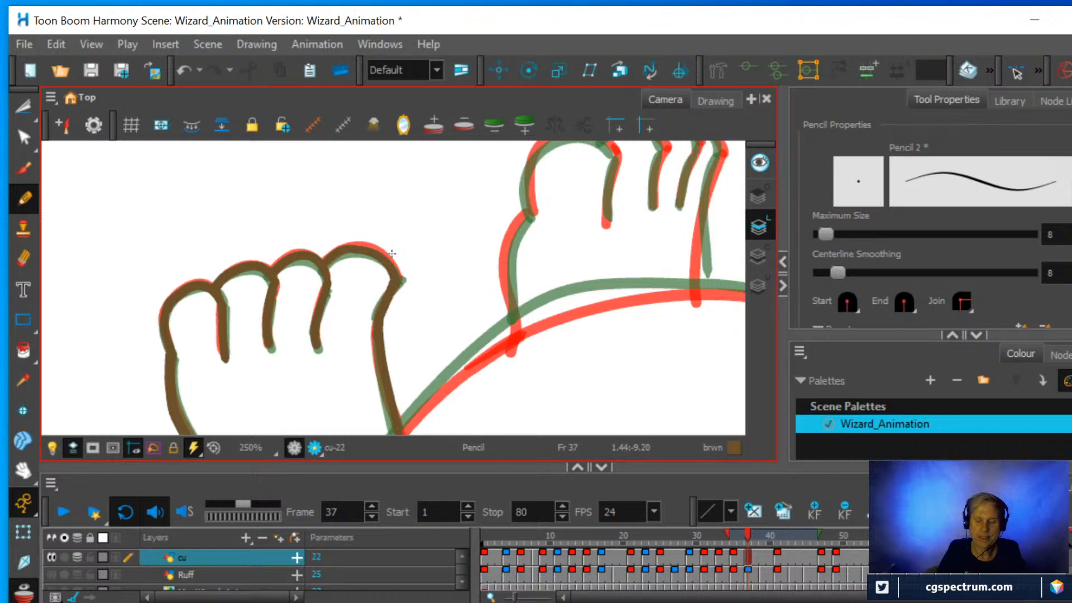
Trace both side outlines of the smaller foot over the onion skin with the Pencil.
{"action": "scroll", "coordinate": [450, 263], "scroll_direction": "down", "scroll_amount": 3}
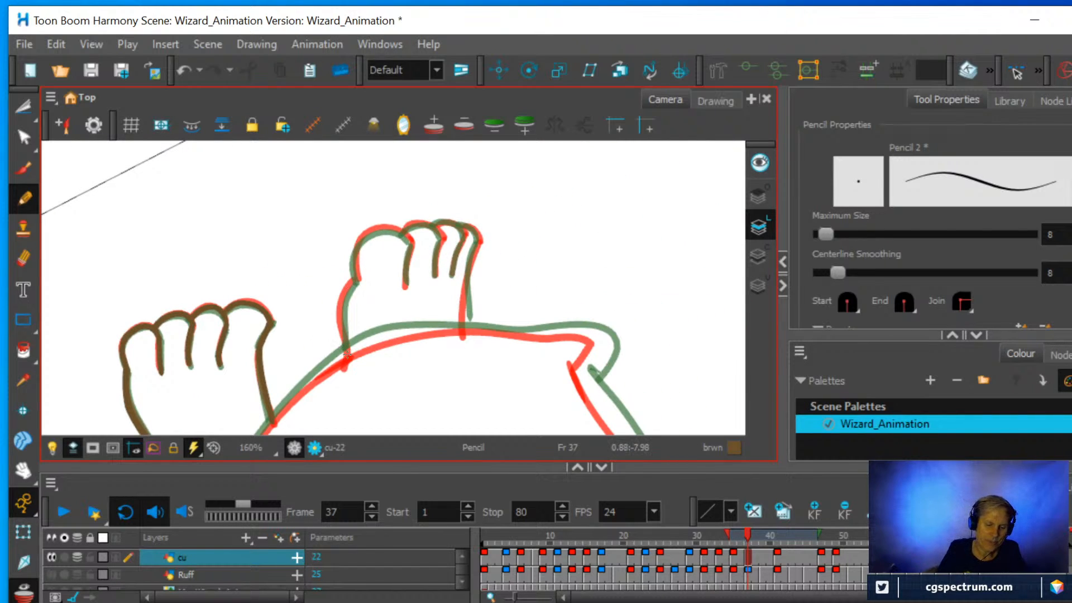
{"action": "left_click_drag", "start_coordinate": [343, 298], "coordinate": [359, 276]}
{"action": "left_click_drag", "start_coordinate": [467, 328], "coordinate": [482, 237]}
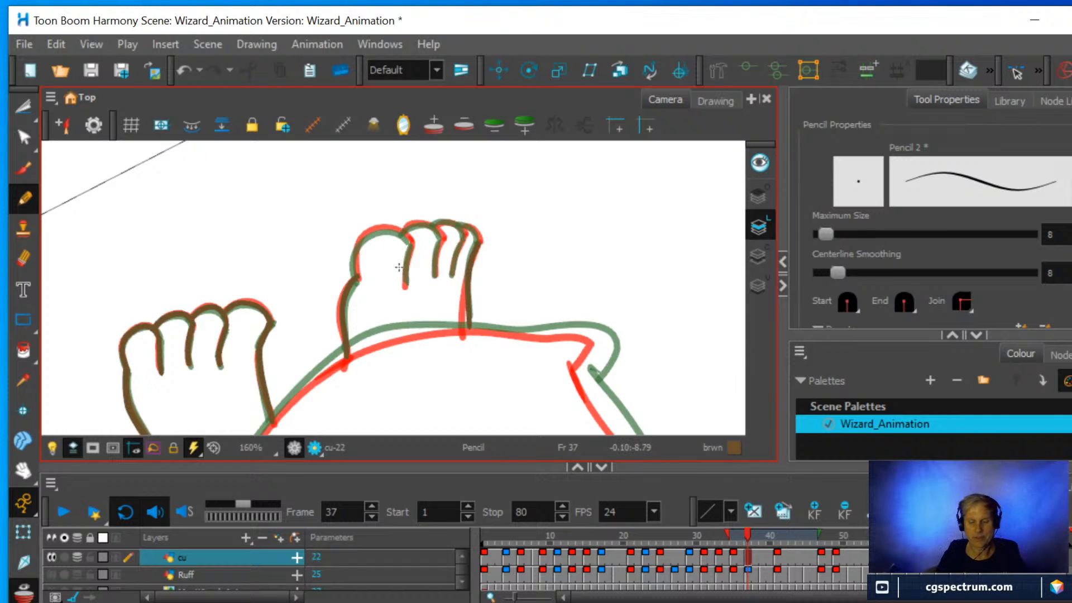
Draw the smaller foot's toe dividing lines and rounded toe tops between the onion-skinned drawings.
{"action": "scroll", "coordinate": [424, 257], "scroll_direction": "up", "scroll_amount": 2}
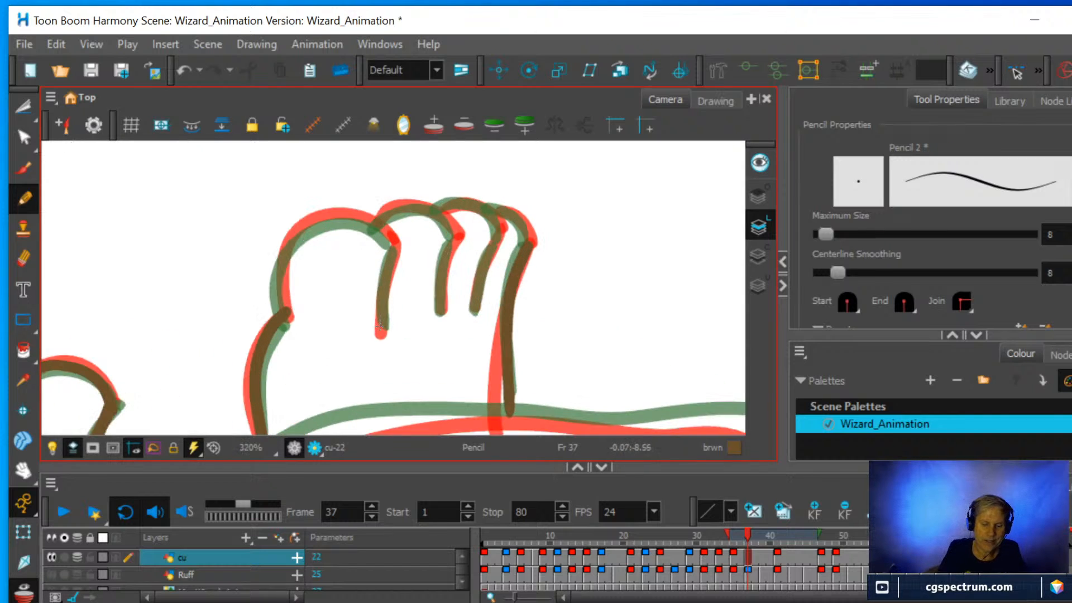
{"action": "left_click_drag", "start_coordinate": [381, 334], "coordinate": [394, 247]}
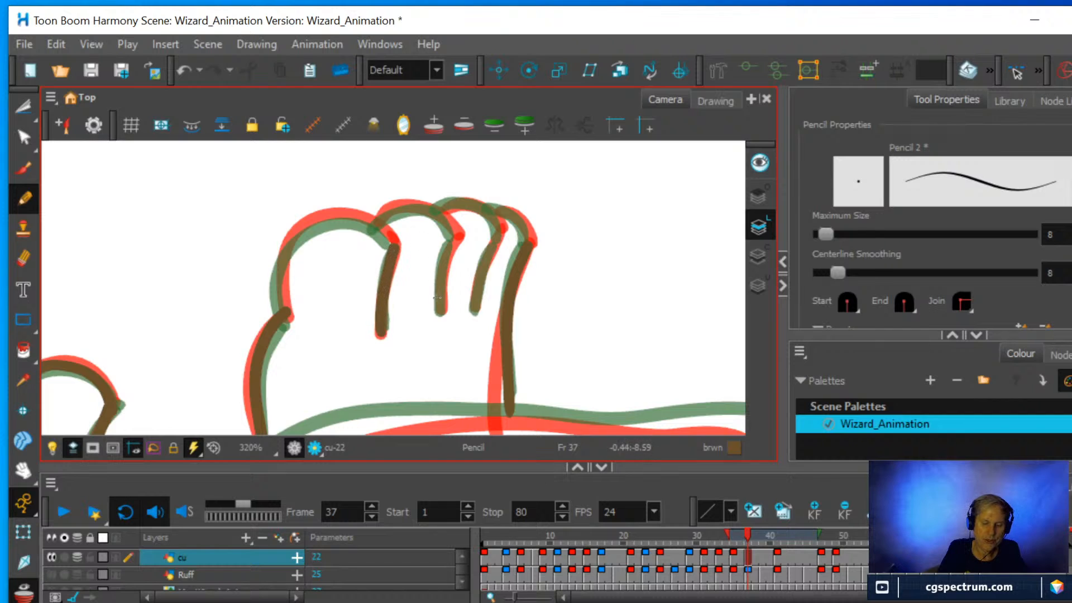
{"action": "left_click_drag", "start_coordinate": [441, 311], "coordinate": [456, 234]}
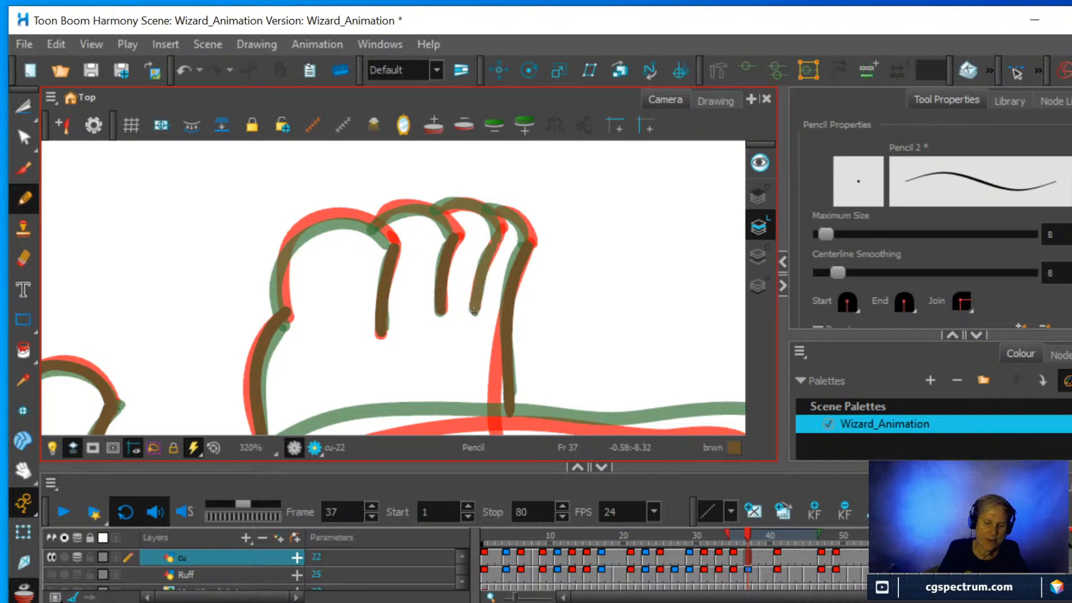
{"action": "mouse_move", "coordinate": [474, 311]}
{"action": "left_mouse_down"}
{"action": "mouse_move", "coordinate": [517, 206]}
{"action": "mouse_move", "coordinate": [529, 246]}
{"action": "mouse_move", "coordinate": [495, 209]}
{"action": "left_mouse_up"}
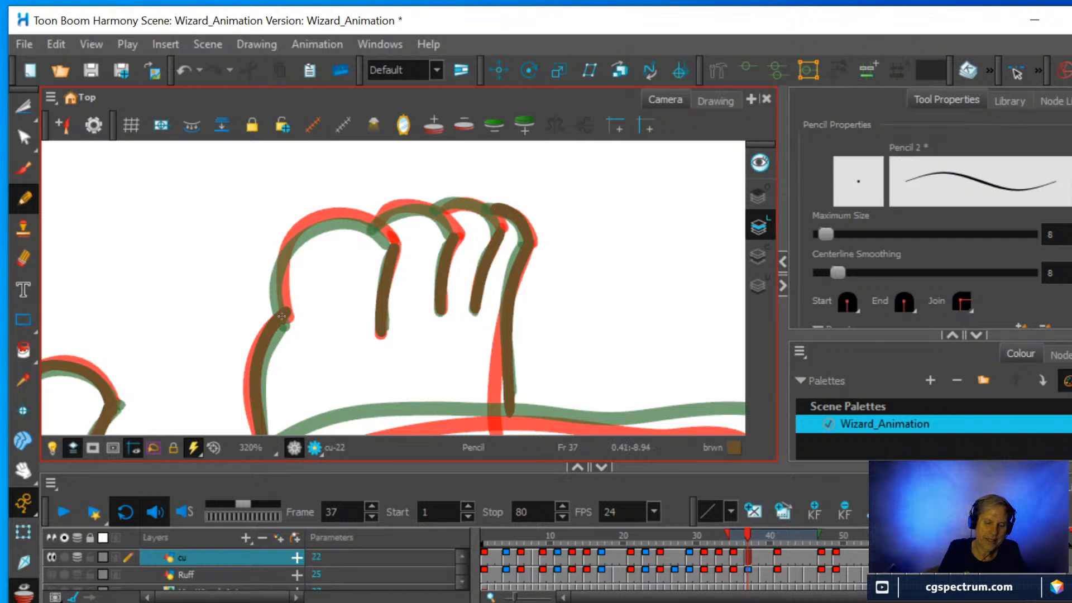
{"action": "mouse_move", "coordinate": [282, 316]}
{"action": "left_mouse_down"}
{"action": "mouse_move", "coordinate": [278, 271]}
{"action": "mouse_move", "coordinate": [301, 228]}
{"action": "mouse_move", "coordinate": [350, 218]}
{"action": "mouse_move", "coordinate": [392, 251]}
{"action": "left_mouse_up"}
{"action": "mouse_move", "coordinate": [453, 237]}
{"action": "left_mouse_down"}
{"action": "mouse_move", "coordinate": [434, 211]}
{"action": "mouse_move", "coordinate": [399, 204]}
{"action": "mouse_move", "coordinate": [373, 225]}
{"action": "left_mouse_up"}
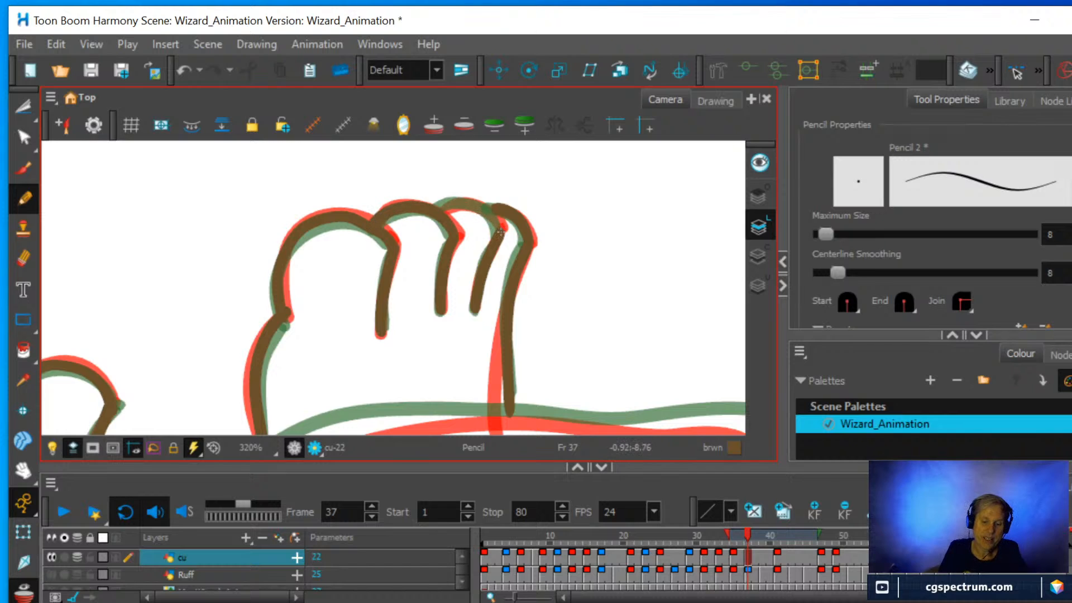
{"action": "mouse_move", "coordinate": [500, 232]}
{"action": "left_mouse_down"}
{"action": "mouse_move", "coordinate": [481, 208]}
{"action": "mouse_move", "coordinate": [449, 201]}
{"action": "mouse_move", "coordinate": [431, 213]}
{"action": "left_mouse_up"}
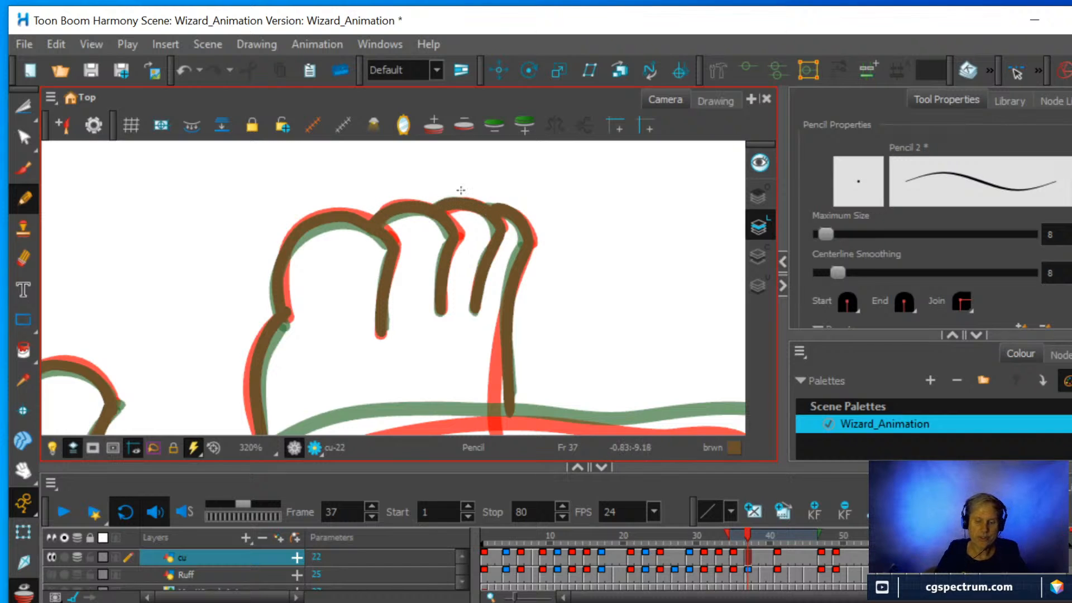
Start the robe's hem at its corner beside the larger foot and draw it towards the smaller foot, midway between the onion-skinned hems.
{"action": "scroll", "coordinate": [480, 183], "scroll_direction": "down", "scroll_amount": 5}
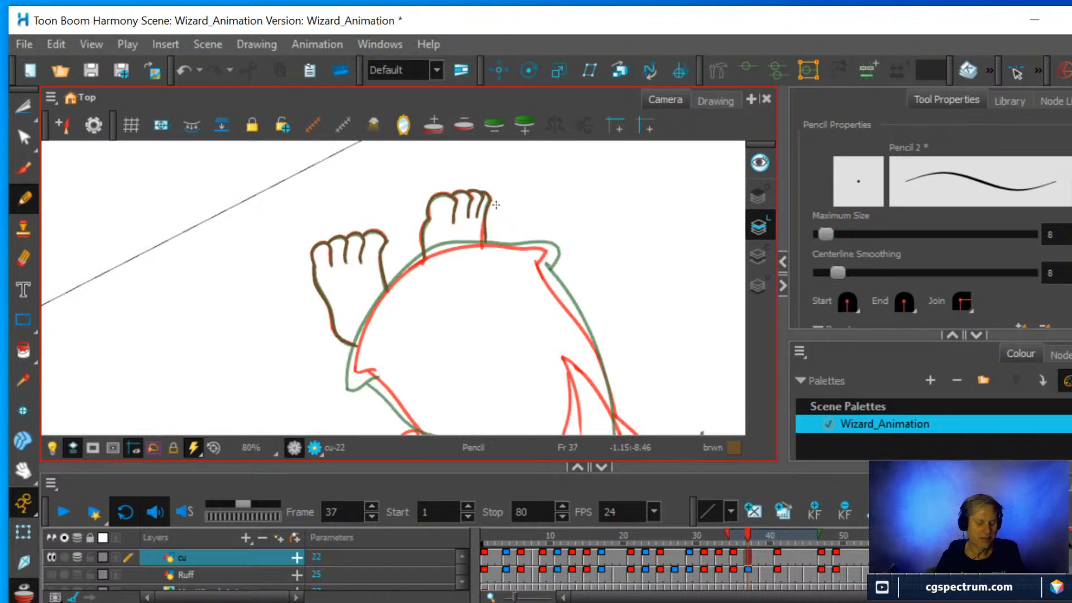
{"action": "left_click_drag", "start_coordinate": [589, 237], "coordinate": [471, 188]}
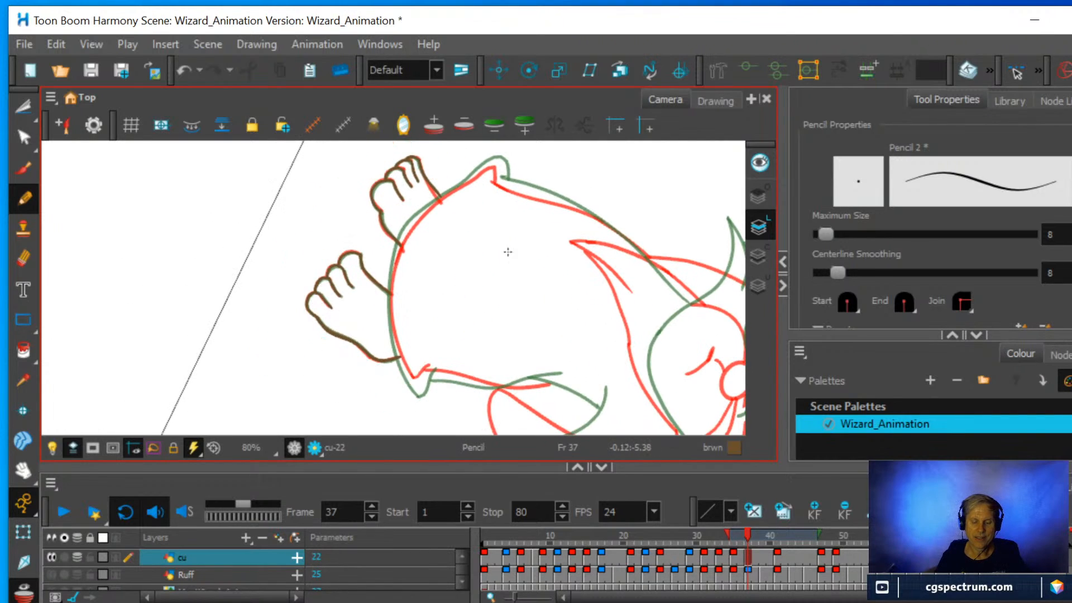
{"action": "scroll", "coordinate": [508, 252], "scroll_direction": "up", "scroll_amount": 4}
{"action": "scroll", "coordinate": [521, 254], "scroll_direction": "down", "scroll_amount": 3}
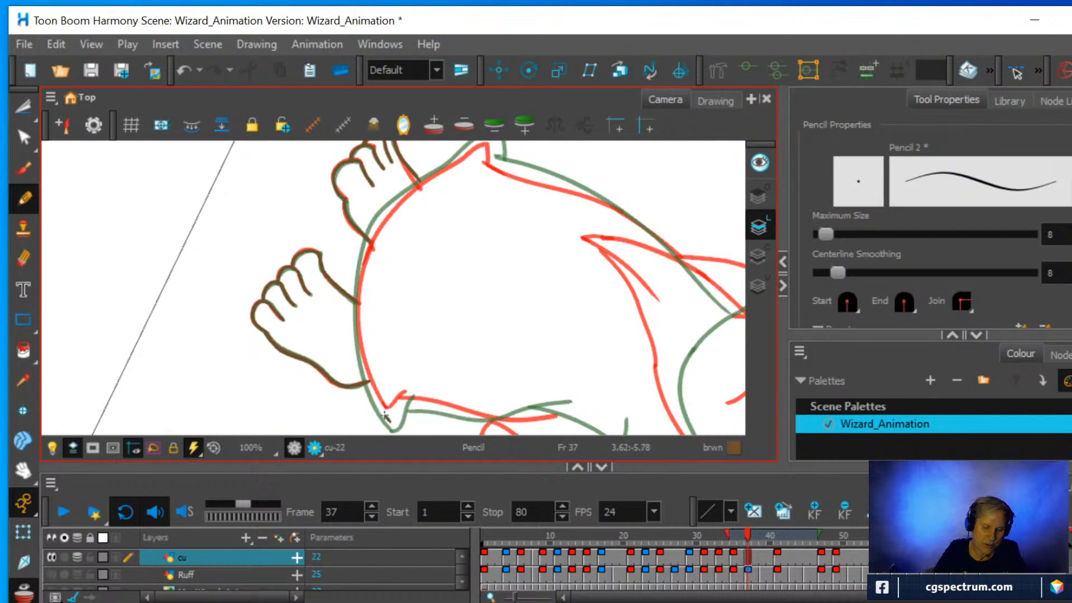
{"action": "left_click_drag", "start_coordinate": [384, 416], "coordinate": [375, 397]}
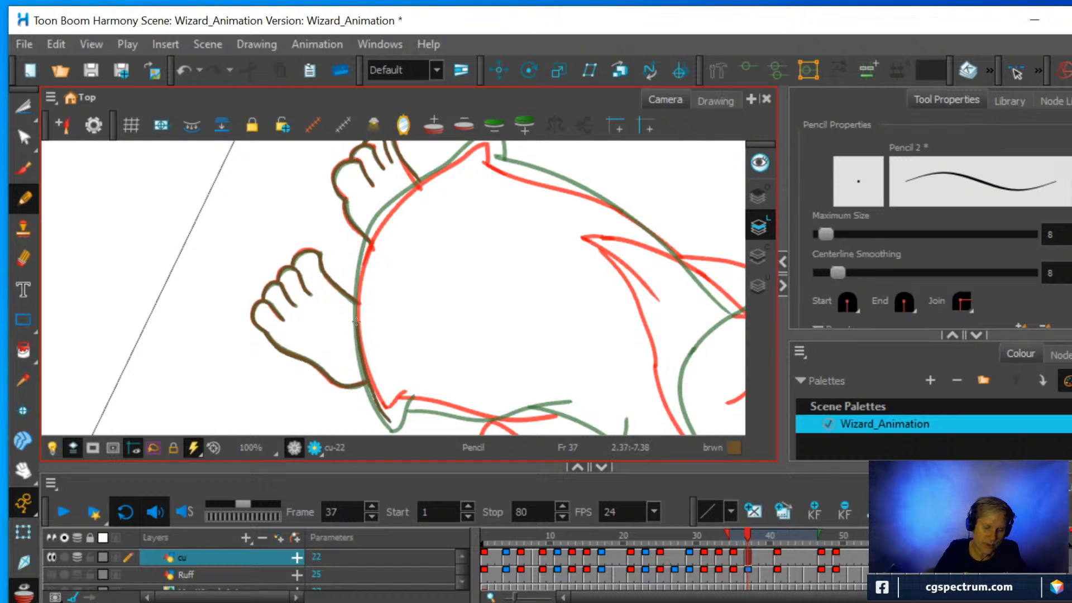
{"action": "mouse_move", "coordinate": [356, 321]}
{"action": "left_mouse_down"}
{"action": "mouse_move", "coordinate": [362, 253]}
{"action": "mouse_move", "coordinate": [419, 182]}
{"action": "mouse_move", "coordinate": [445, 367]}
{"action": "left_mouse_up"}
Continue the robe's hem past the smaller foot and draw its pointed corner fold between the two onion-skinned corners.
{"action": "key", "text": "2"}
{"action": "key", "text": "2"}
{"action": "key", "text": "space"}
{"action": "key", "text": "2"}
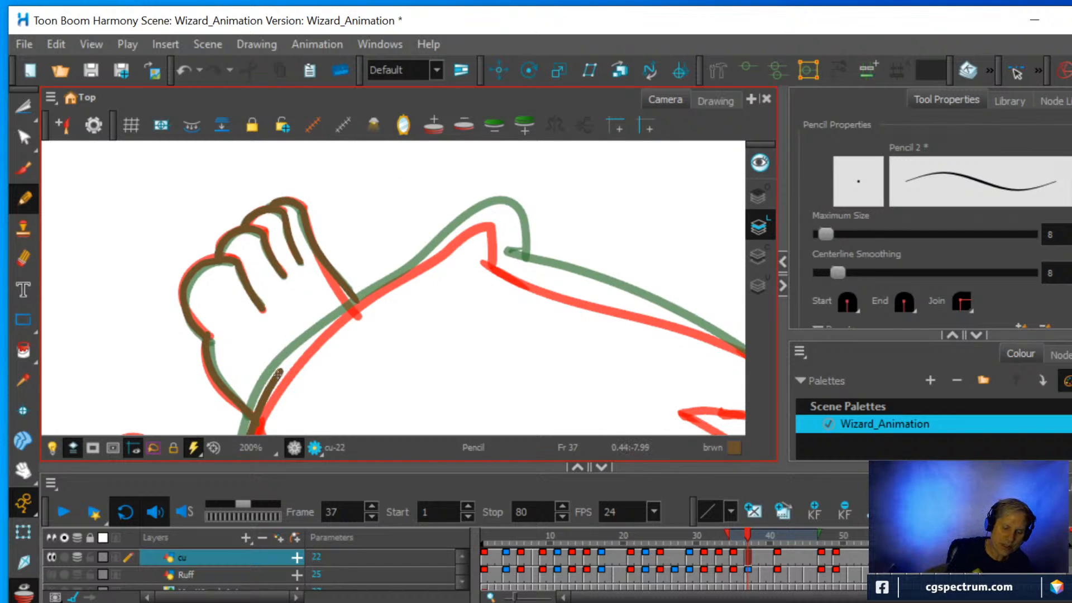
{"action": "mouse_move", "coordinate": [278, 374]}
{"action": "left_mouse_down"}
{"action": "mouse_move", "coordinate": [355, 303]}
{"action": "mouse_move", "coordinate": [502, 214]}
{"action": "left_mouse_up"}
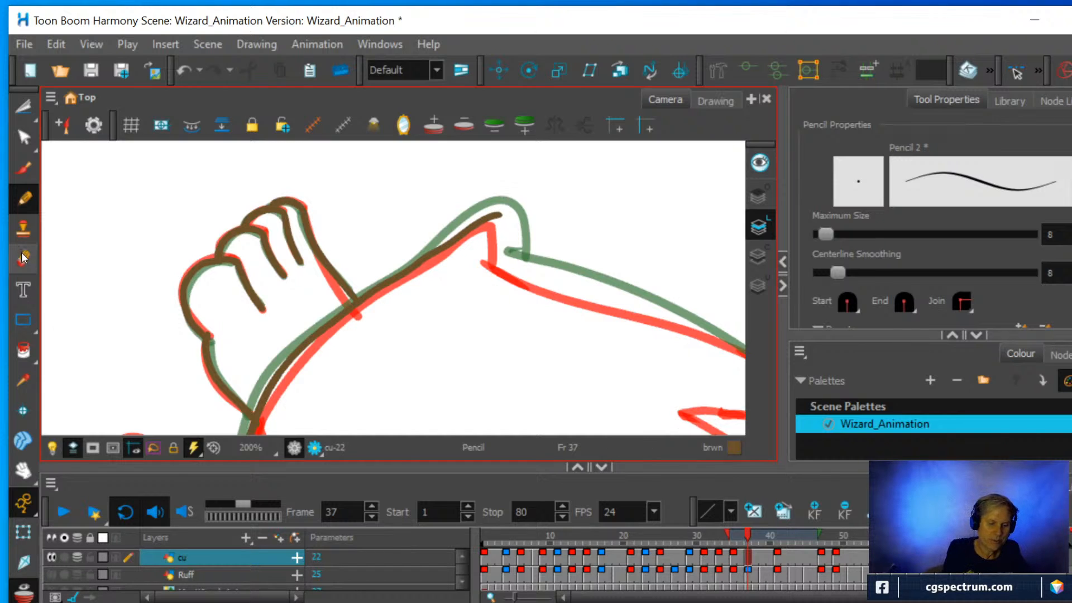
{"action": "key", "text": "alt+3"}
{"action": "mouse_move", "coordinate": [502, 215]}
{"action": "left_mouse_down"}
{"action": "mouse_move", "coordinate": [420, 263]}
{"action": "mouse_move", "coordinate": [493, 211]}
{"action": "mouse_move", "coordinate": [509, 254]}
{"action": "left_mouse_up"}
{"action": "left_click", "coordinate": [24, 198]}
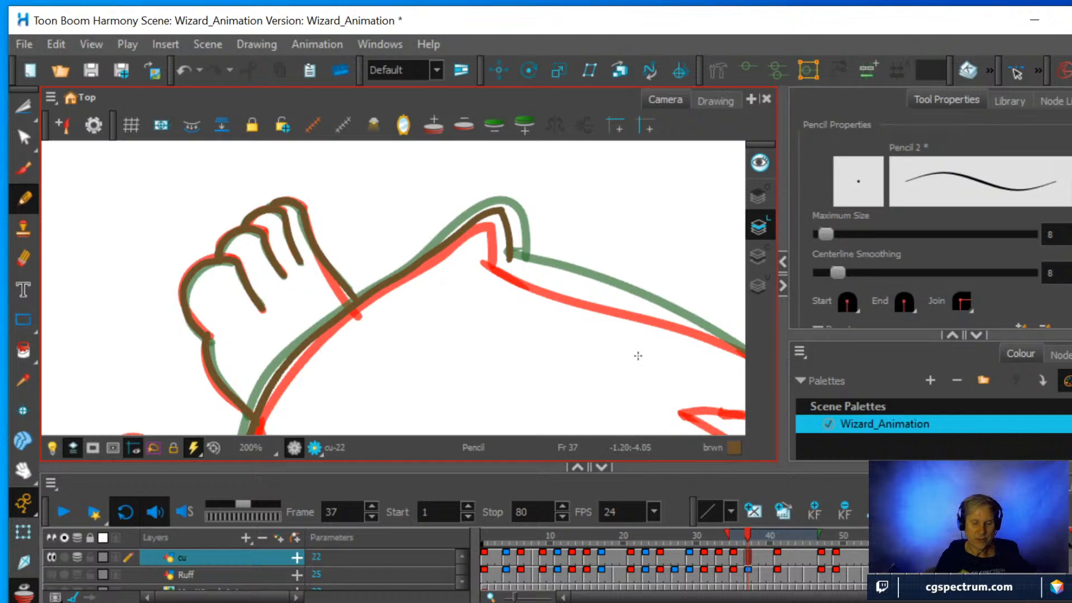
Draw the robe's side outline from the hem corner beside the smaller foot up towards the beard.
{"action": "scroll", "coordinate": [554, 330], "scroll_direction": "down", "scroll_amount": 2}
{"action": "left_click_drag", "start_coordinate": [589, 323], "coordinate": [368, 253]}
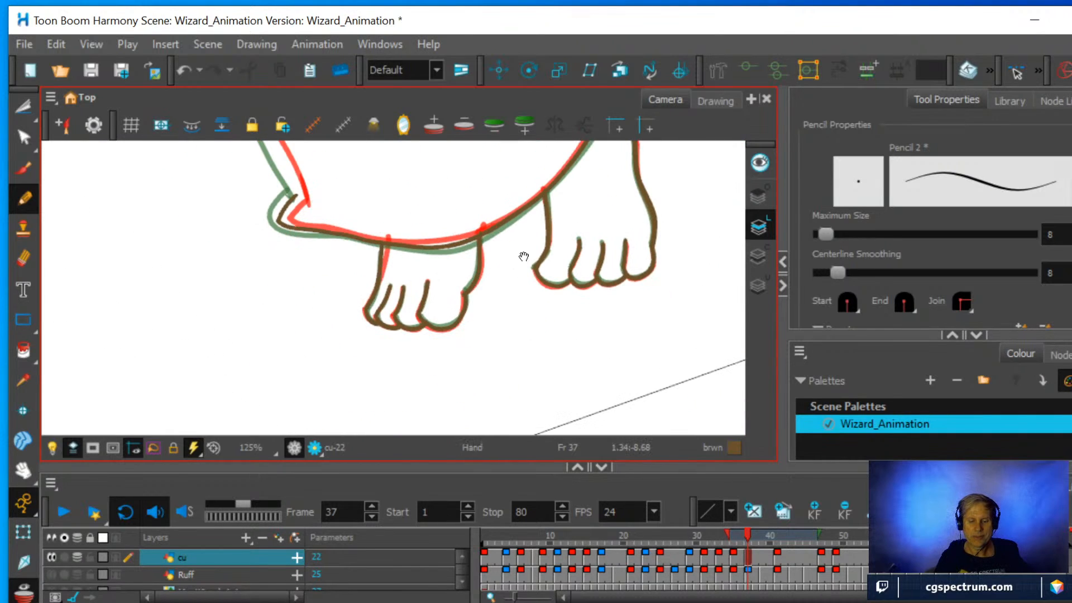
{"action": "left_click_drag", "start_coordinate": [524, 256], "coordinate": [578, 403]}
{"action": "scroll", "coordinate": [460, 259], "scroll_direction": "down", "scroll_amount": 1}
{"action": "left_click_drag", "start_coordinate": [471, 247], "coordinate": [485, 339]}
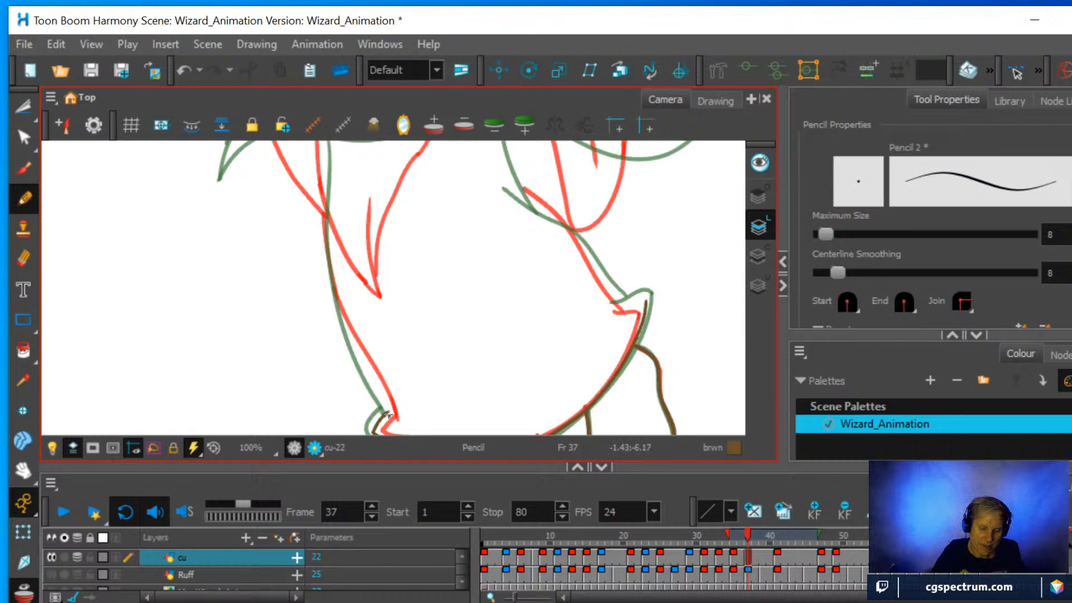
{"action": "mouse_move", "coordinate": [387, 414]}
{"action": "left_mouse_down"}
{"action": "mouse_move", "coordinate": [337, 304]}
{"action": "mouse_move", "coordinate": [326, 194]}
{"action": "left_mouse_up"}
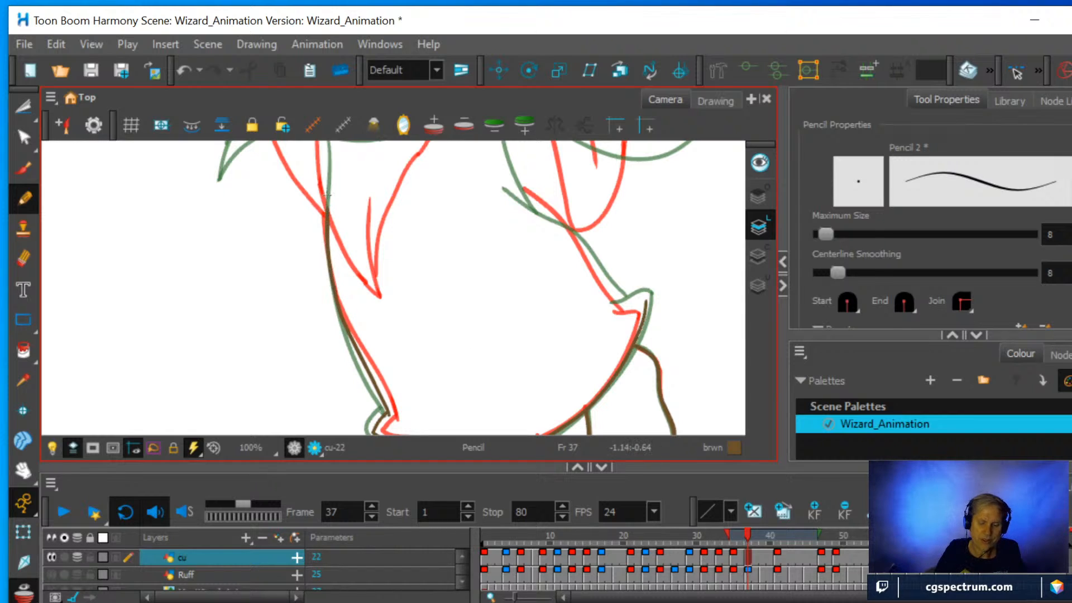
Close the hem corner beside the larger foot and draw the robe's side outline from there up to the sleeve.
{"action": "mouse_move", "coordinate": [667, 278]}
{"action": "left_mouse_down"}
{"action": "mouse_move", "coordinate": [607, 340]}
{"action": "mouse_move", "coordinate": [457, 366]}
{"action": "mouse_move", "coordinate": [433, 213]}
{"action": "mouse_move", "coordinate": [361, 240]}
{"action": "left_mouse_up"}
{"action": "scroll", "coordinate": [446, 287], "scroll_direction": "up", "scroll_amount": 3}
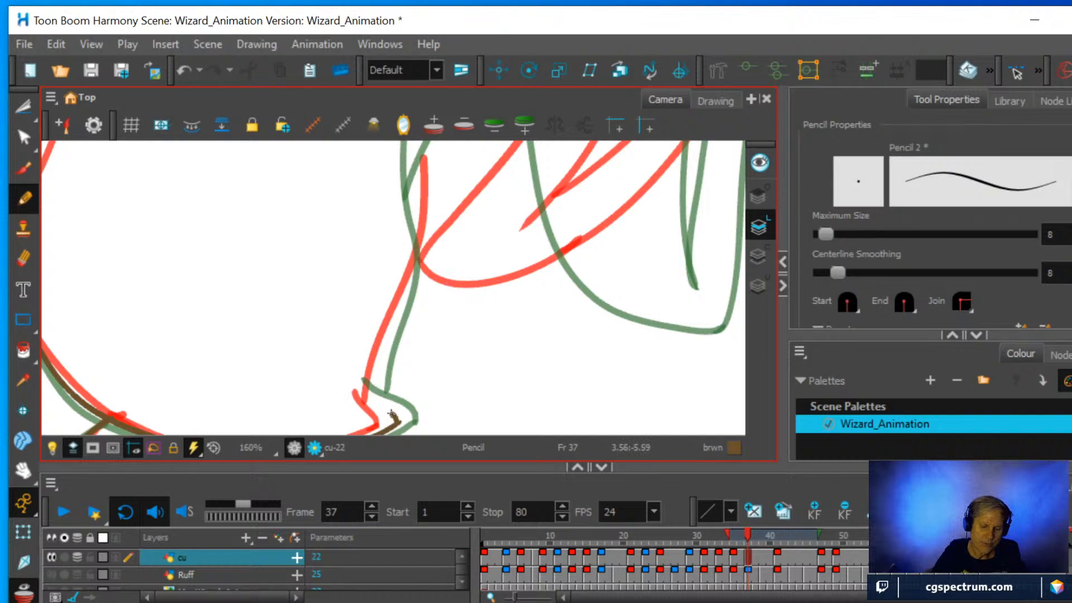
{"action": "mouse_move", "coordinate": [392, 413]}
{"action": "left_mouse_down"}
{"action": "mouse_move", "coordinate": [355, 379]}
{"action": "mouse_move", "coordinate": [376, 386]}
{"action": "mouse_move", "coordinate": [417, 248]}
{"action": "mouse_move", "coordinate": [423, 169]}
{"action": "left_mouse_up"}
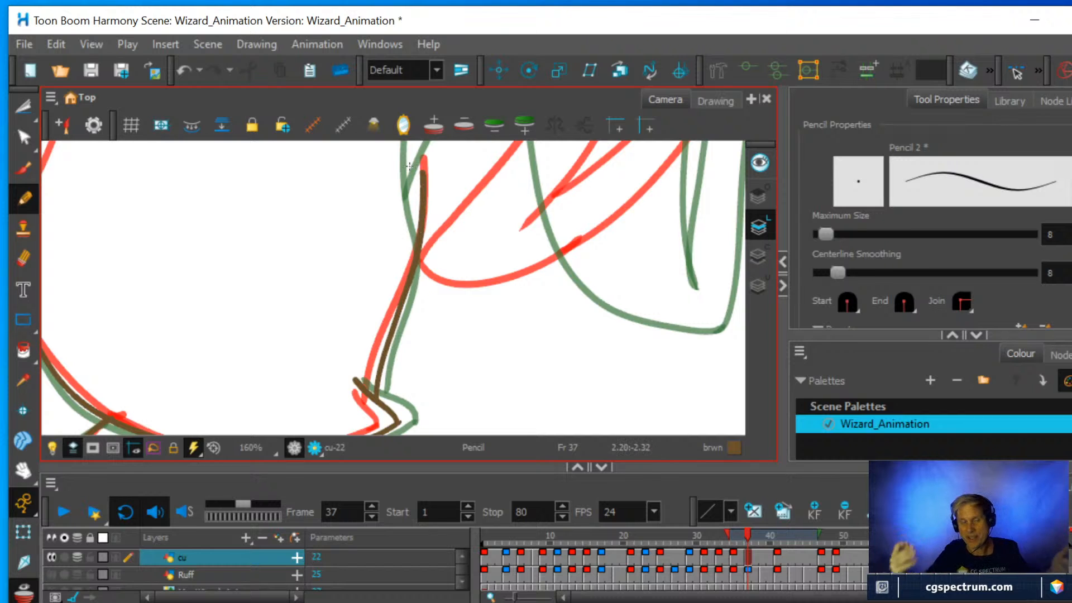
Examine the wizard's onion-skinned head, arms and sleeves with the canvas rotation reset, and view the key drawing at frame 35.
{"action": "key", "text": "1"}
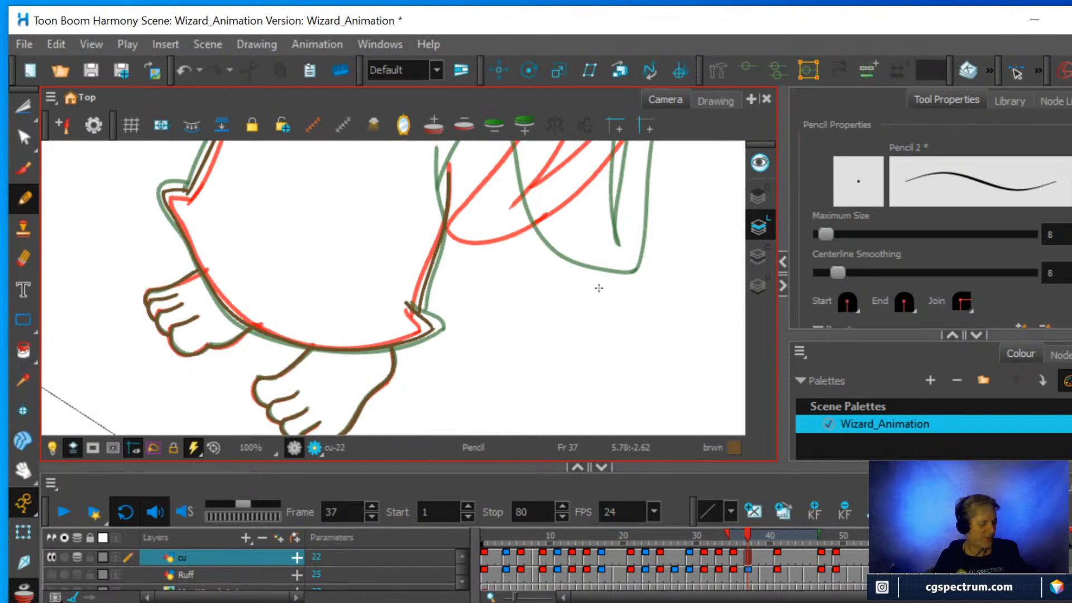
{"action": "left_click_drag", "start_coordinate": [607, 297], "coordinate": [558, 209]}
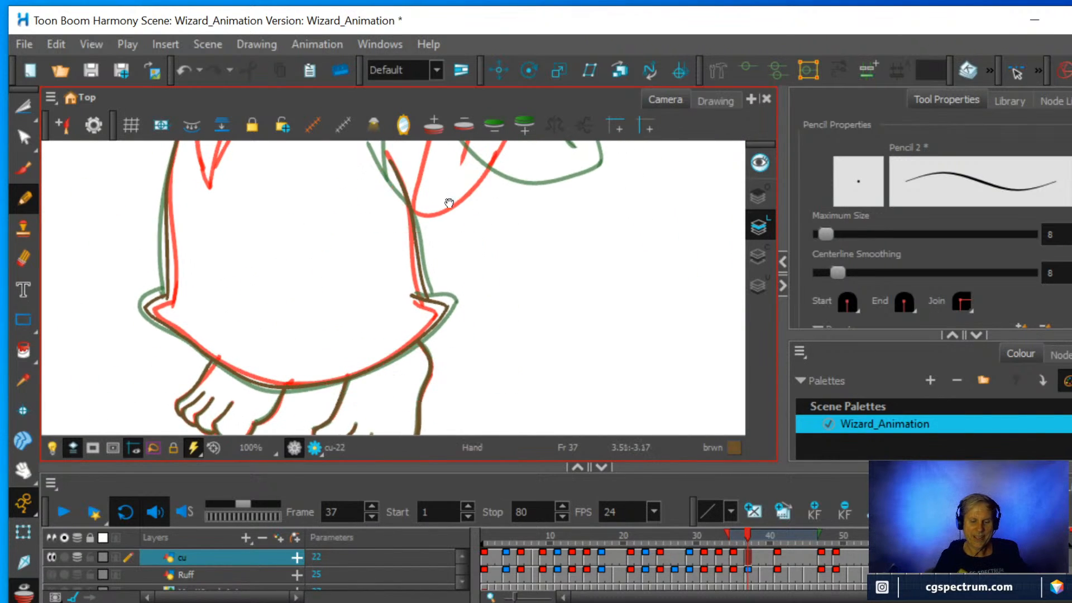
{"action": "left_click_drag", "start_coordinate": [450, 203], "coordinate": [593, 349]}
{"action": "key", "text": "1"}
{"action": "left_click_drag", "start_coordinate": [459, 229], "coordinate": [391, 354]}
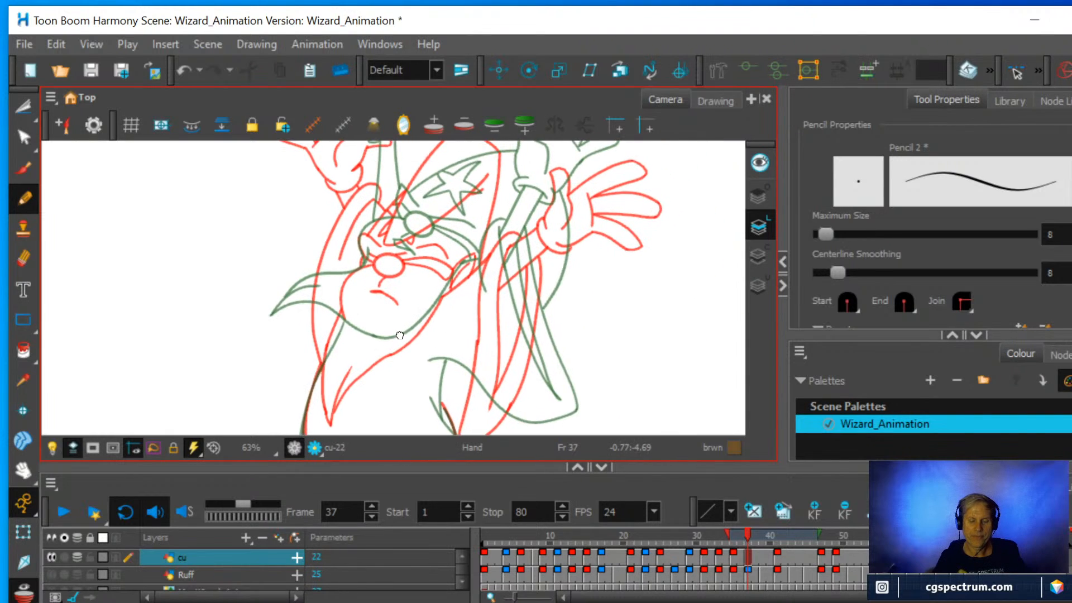
{"action": "key", "text": "1"}
{"action": "key", "text": "1"}
{"action": "left_click_drag", "start_coordinate": [419, 220], "coordinate": [420, 298]}
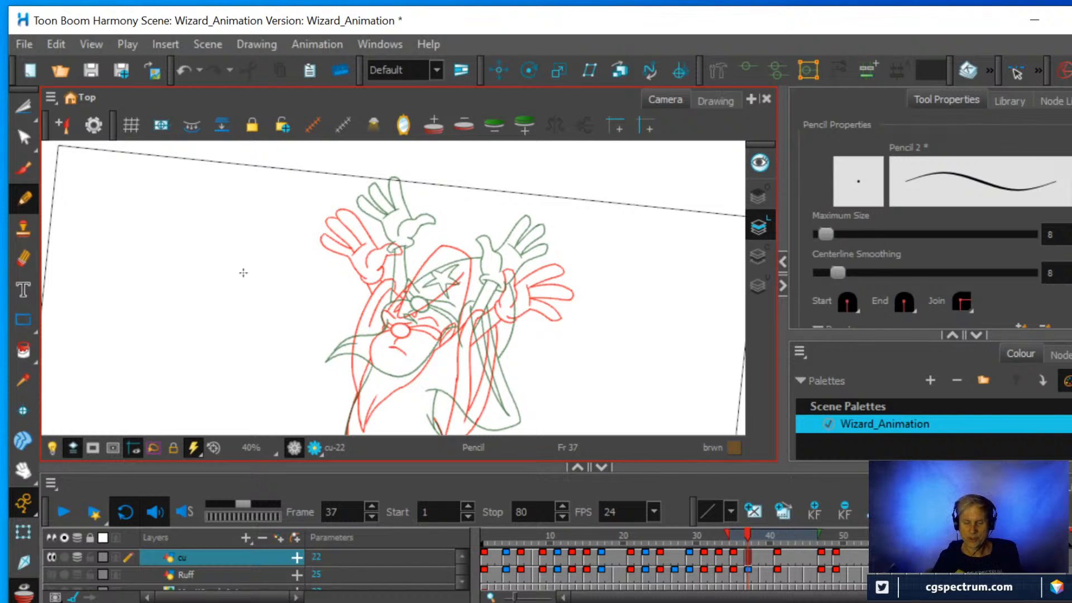
{"action": "scroll", "coordinate": [498, 294], "scroll_direction": "down", "scroll_amount": 2}
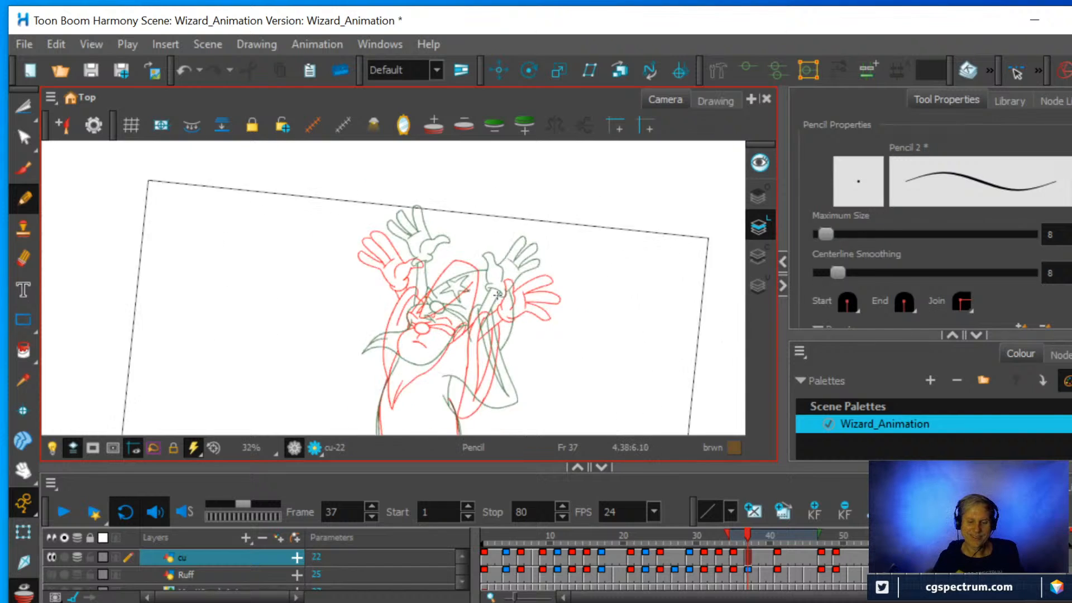
{"action": "scroll", "coordinate": [497, 294], "scroll_direction": "up", "scroll_amount": 2}
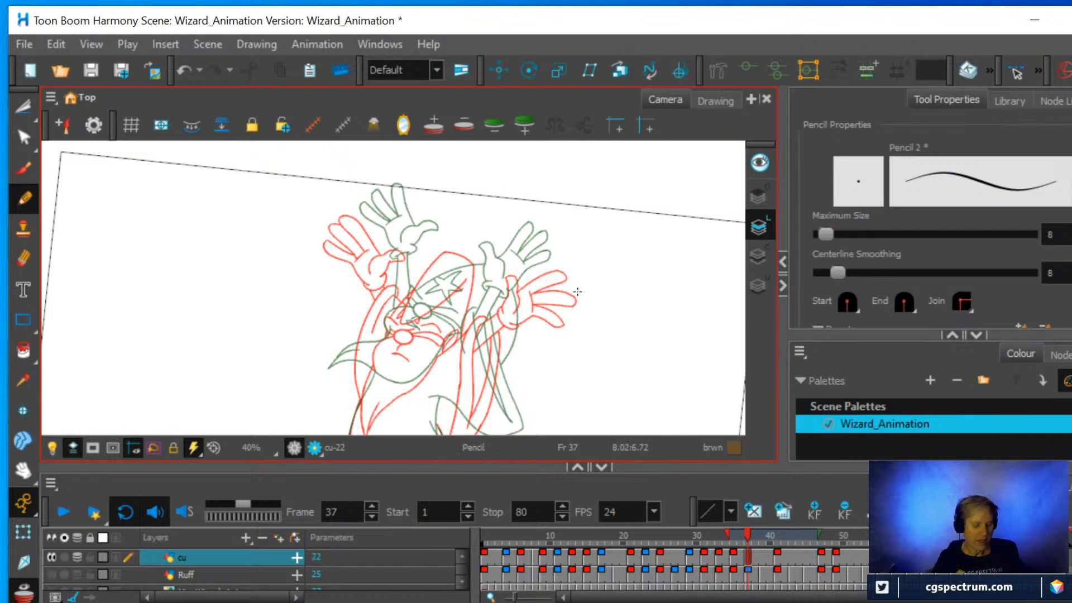
{"action": "key", "text": "shift+x"}
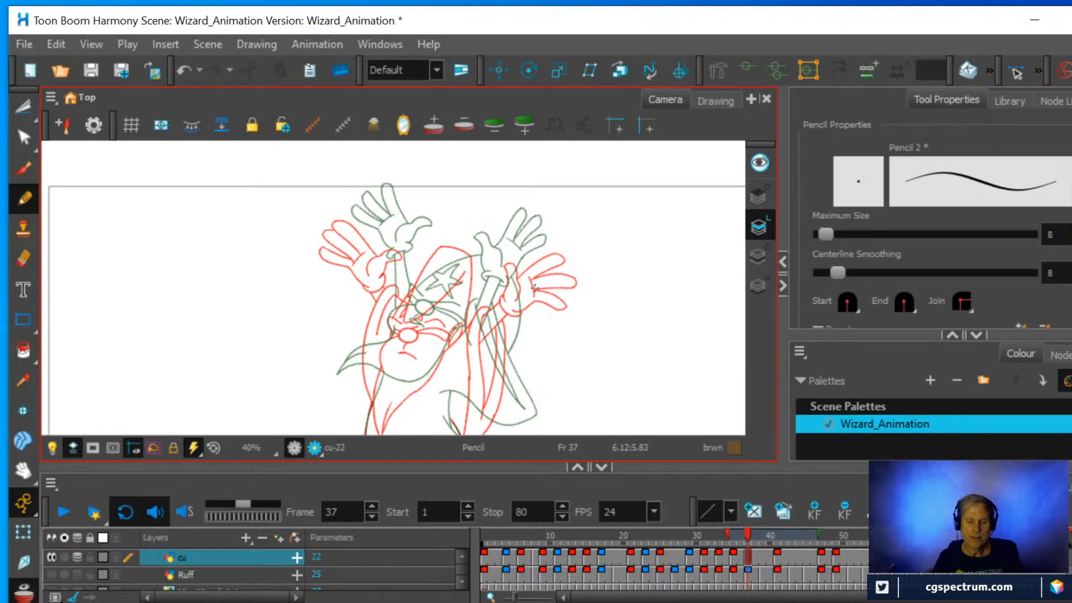
{"action": "scroll", "coordinate": [552, 293], "scroll_direction": "down", "scroll_amount": 2}
{"action": "scroll", "coordinate": [439, 329], "scroll_direction": "down", "scroll_amount": 2}
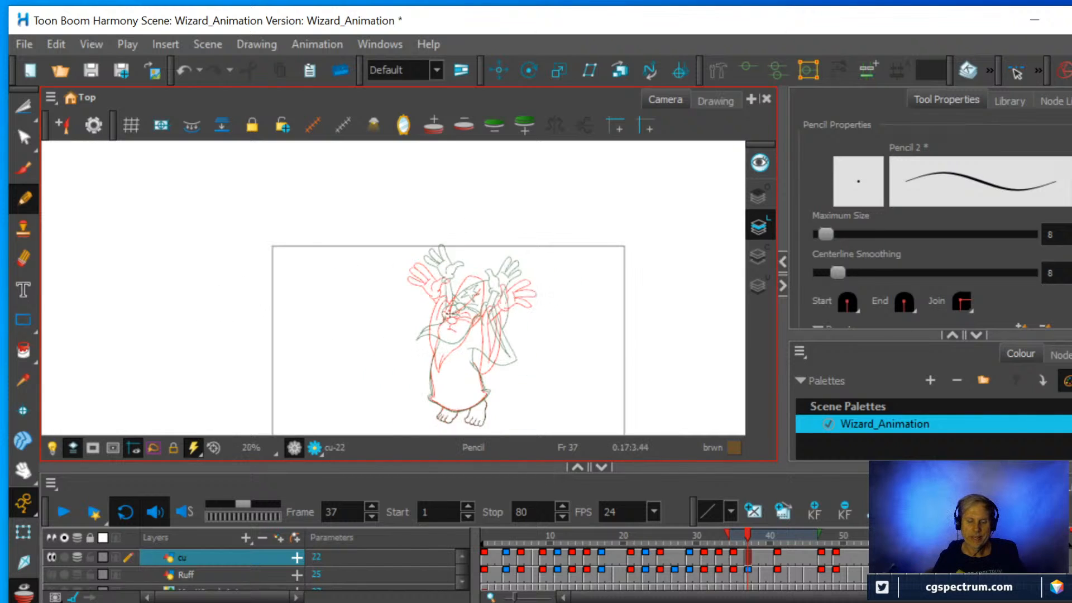
{"action": "scroll", "coordinate": [467, 300], "scroll_direction": "up", "scroll_amount": 3}
{"action": "key", "text": "space"}
{"action": "scroll", "coordinate": [495, 358], "scroll_direction": "up", "scroll_amount": 1}
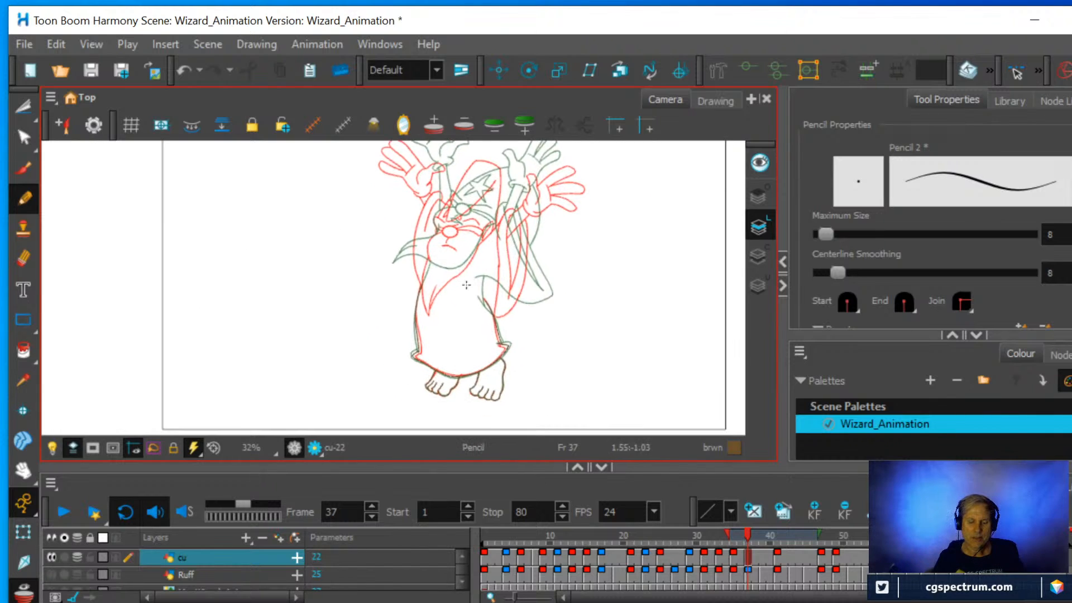
{"action": "scroll", "coordinate": [506, 246], "scroll_direction": "up", "scroll_amount": 1}
{"action": "left_click_drag", "start_coordinate": [477, 250], "coordinate": [450, 360]}
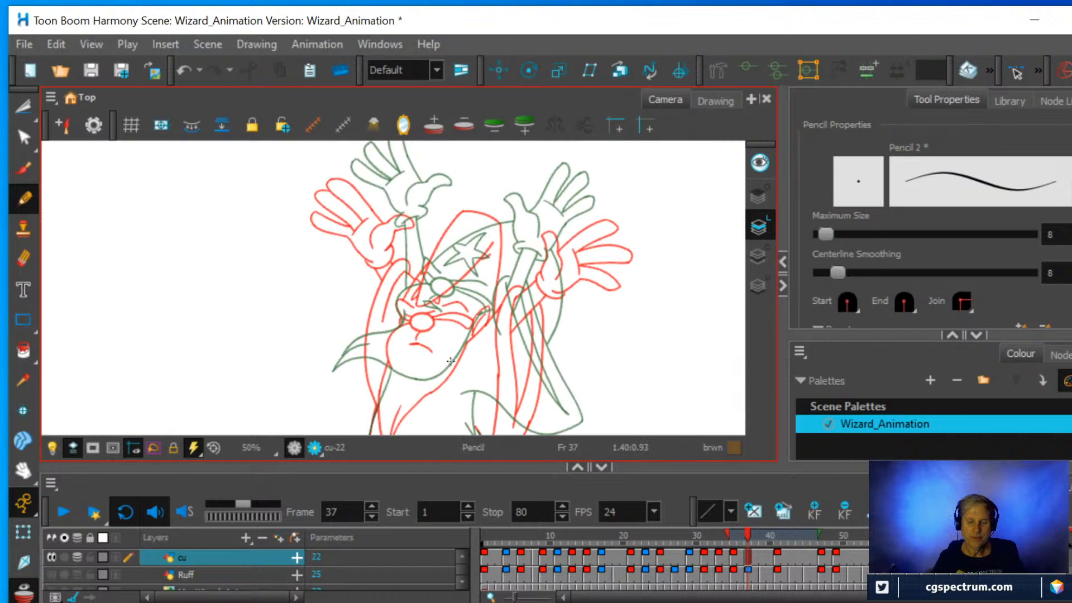
{"action": "left_click", "coordinate": [732, 551]}
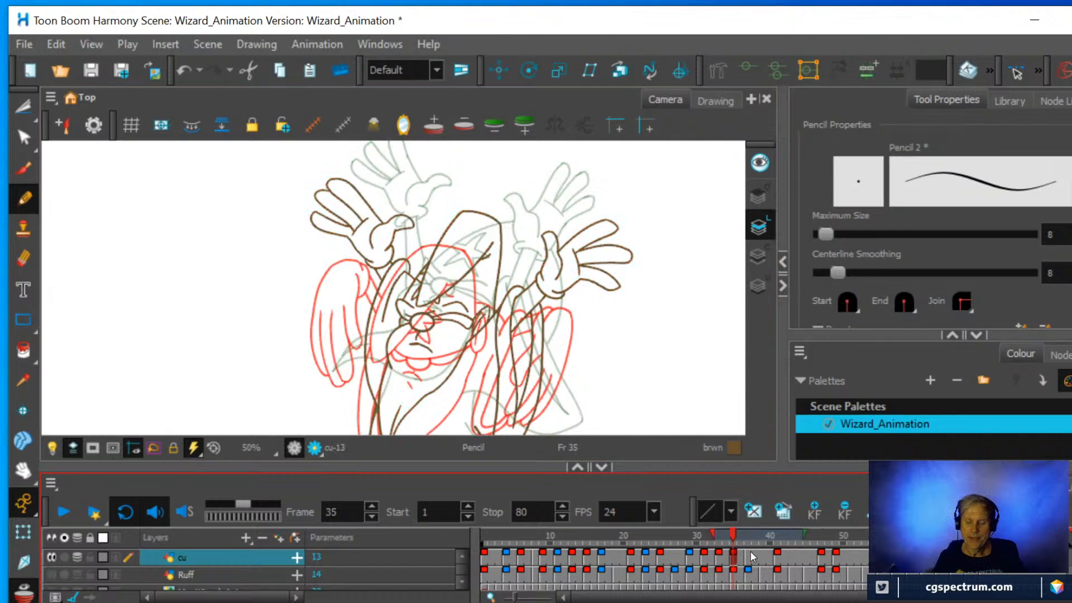
Cut out the wizard's nose from the cu layer's drawing at frame 41 with the Cutter and copy it.
{"action": "left_click", "coordinate": [776, 554]}
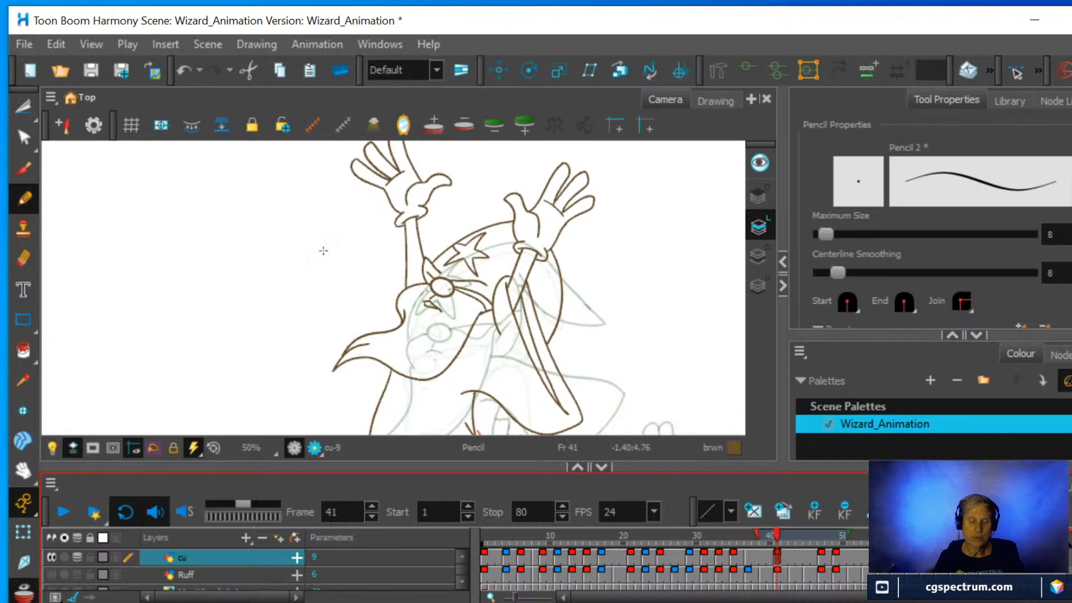
{"action": "left_click_drag", "start_coordinate": [18, 108], "coordinate": [72, 122]}
{"action": "scroll", "coordinate": [461, 288], "scroll_direction": "up", "scroll_amount": 2}
{"action": "scroll", "coordinate": [461, 288], "scroll_direction": "up", "scroll_amount": 3}
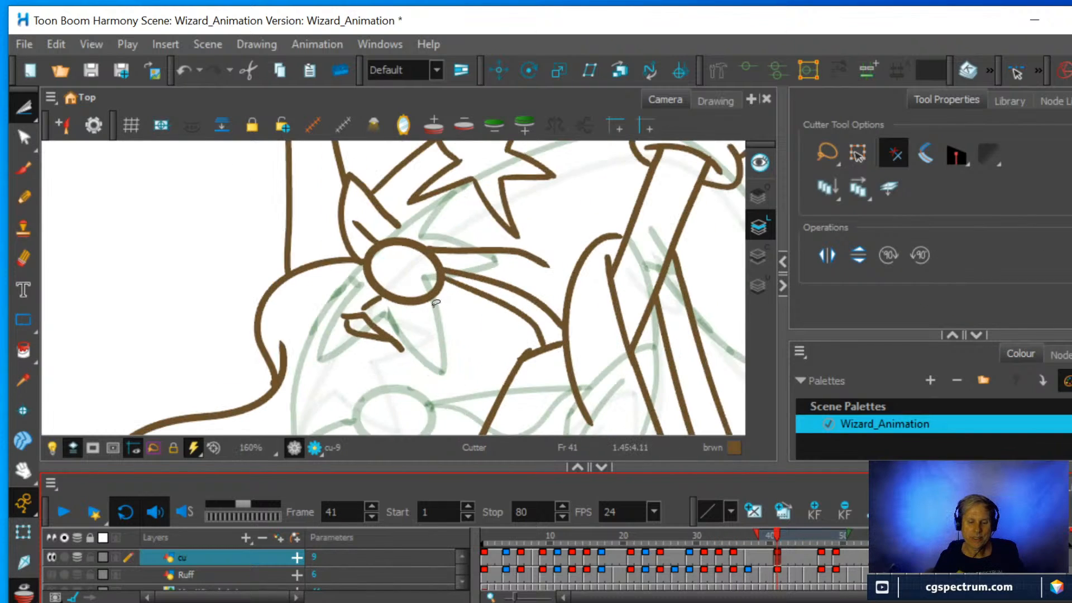
{"action": "mouse_move", "coordinate": [436, 306]}
{"action": "left_mouse_down"}
{"action": "mouse_move", "coordinate": [411, 310]}
{"action": "mouse_move", "coordinate": [363, 285]}
{"action": "mouse_move", "coordinate": [353, 266]}
{"action": "mouse_move", "coordinate": [359, 241]}
{"action": "mouse_move", "coordinate": [396, 228]}
{"action": "mouse_move", "coordinate": [441, 245]}
{"action": "mouse_move", "coordinate": [427, 310]}
{"action": "left_mouse_up"}
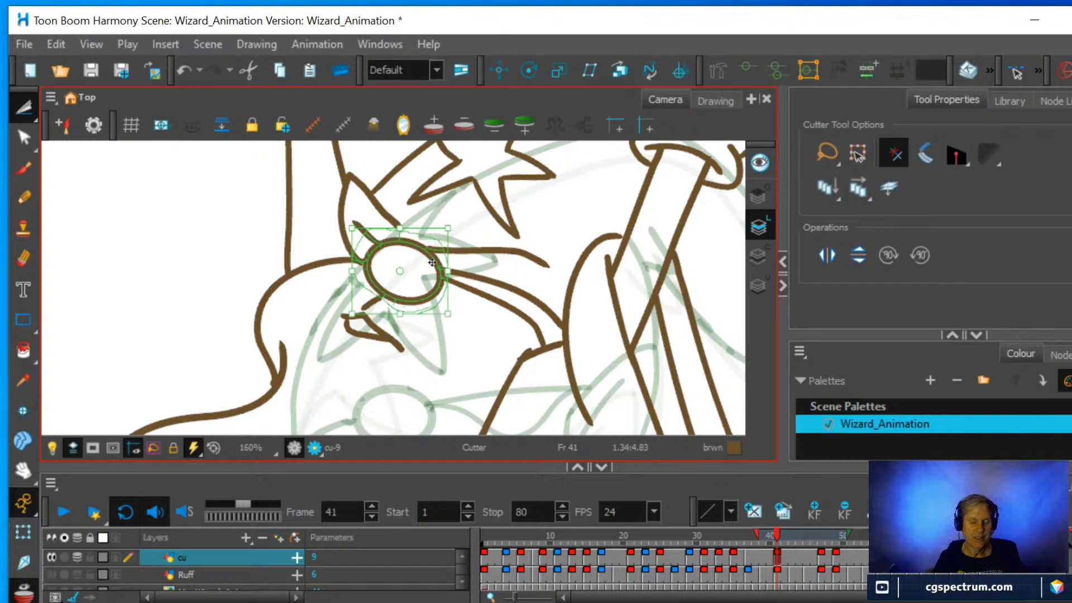
Paste the nose into the cu drawing at frame 37 and place it midway between the two onion-skinned noses.
{"action": "left_click", "coordinate": [748, 555]}
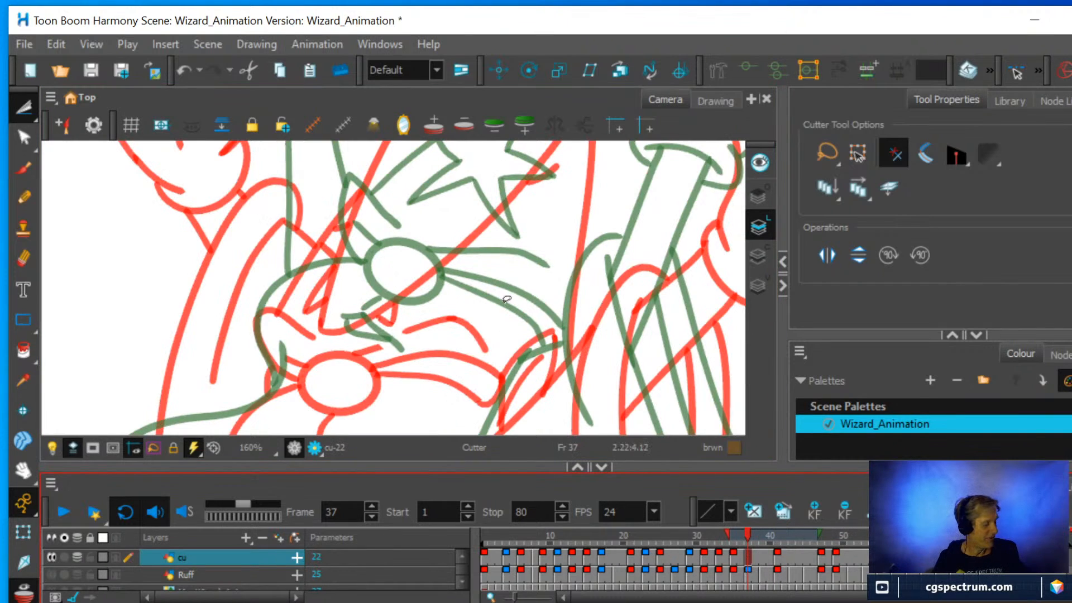
{"action": "key", "text": "ctrl+v"}
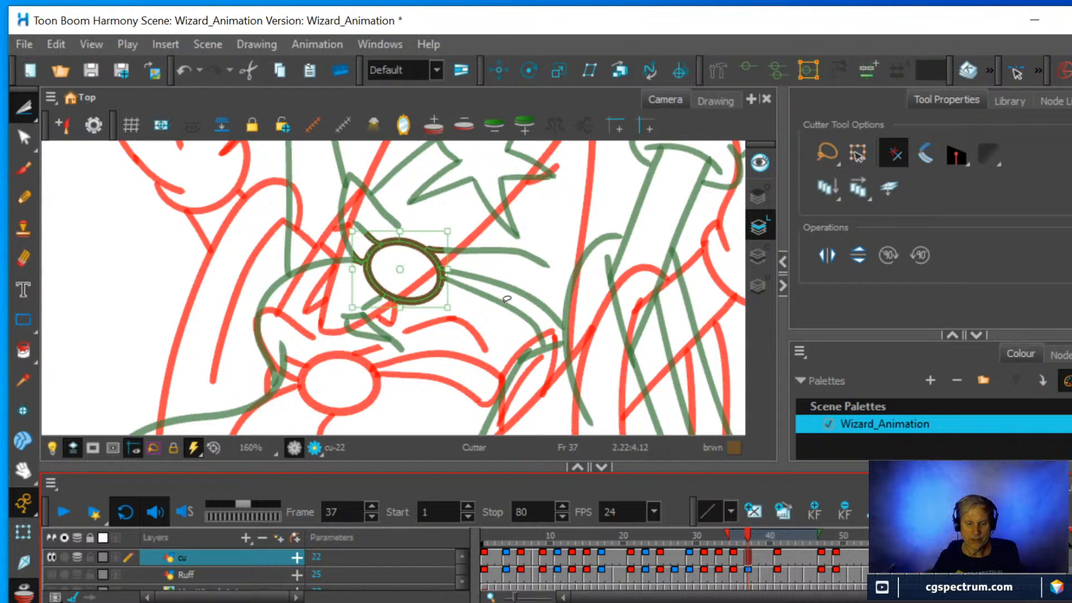
{"action": "left_click_drag", "start_coordinate": [430, 299], "coordinate": [603, 310]}
{"action": "scroll", "coordinate": [447, 318], "scroll_direction": "up", "scroll_amount": 2}
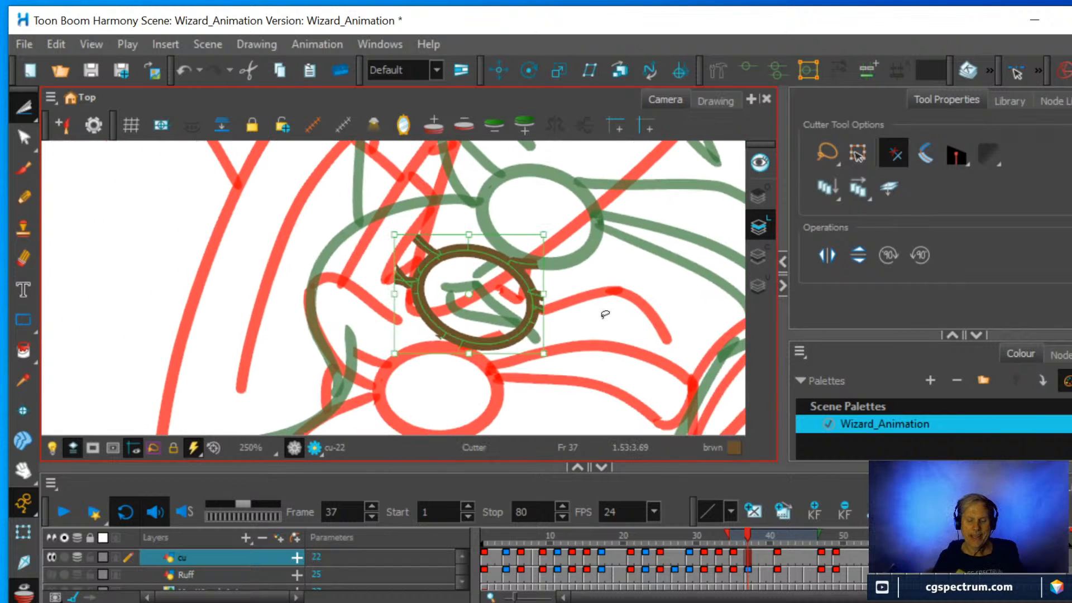
{"action": "scroll", "coordinate": [603, 310], "scroll_direction": "up", "scroll_amount": 1}
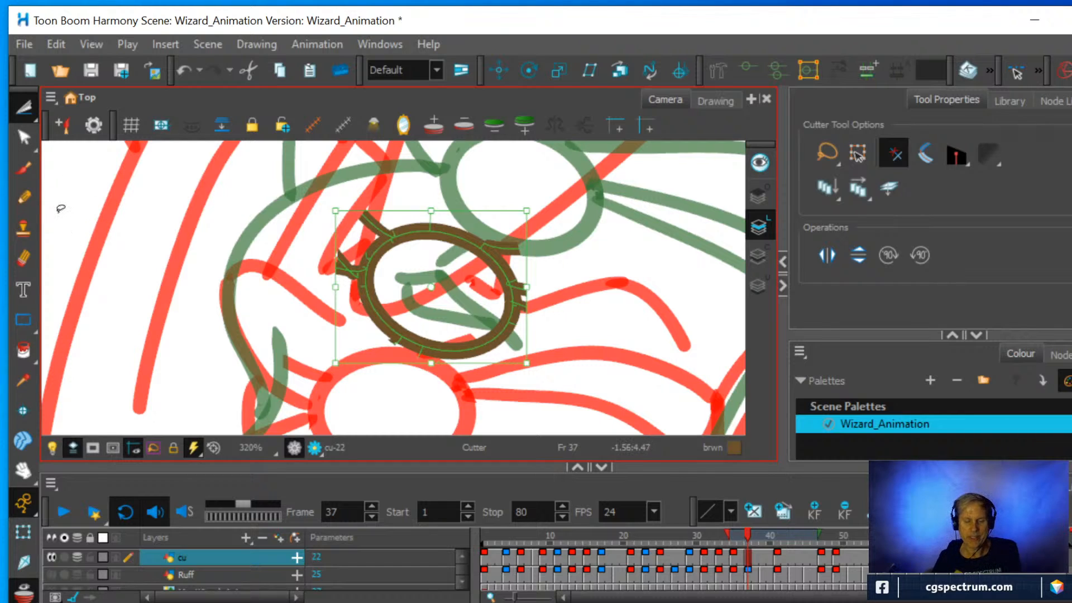
Trim the stray line stubs around the pasted nose with the Cutter, leaving a clean oval.
{"action": "left_click", "coordinate": [598, 325]}
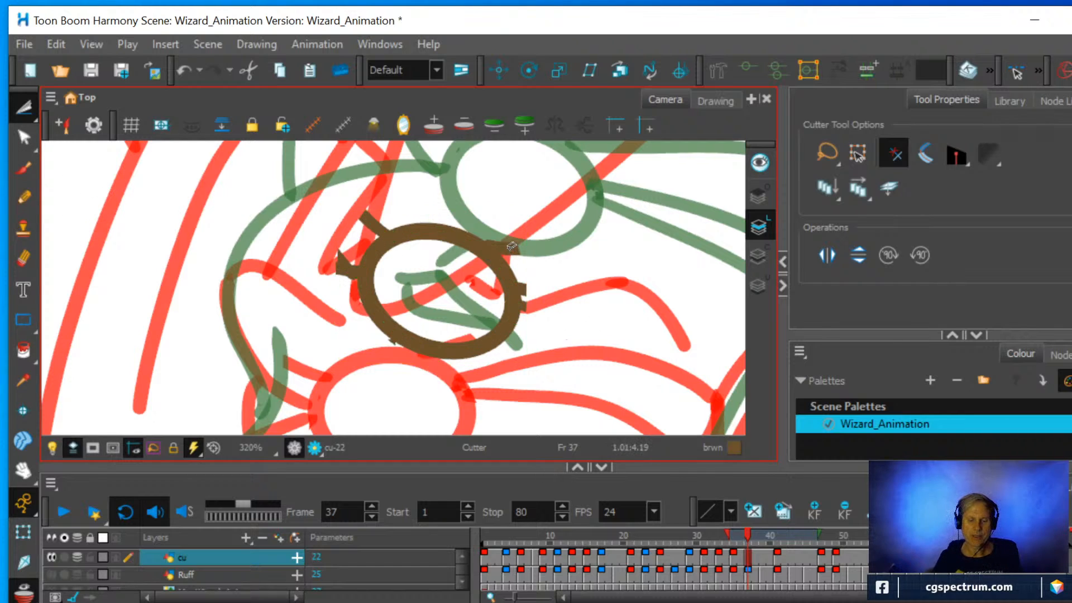
{"action": "left_click_drag", "start_coordinate": [511, 246], "coordinate": [540, 293]}
{"action": "left_click", "coordinate": [523, 302]}
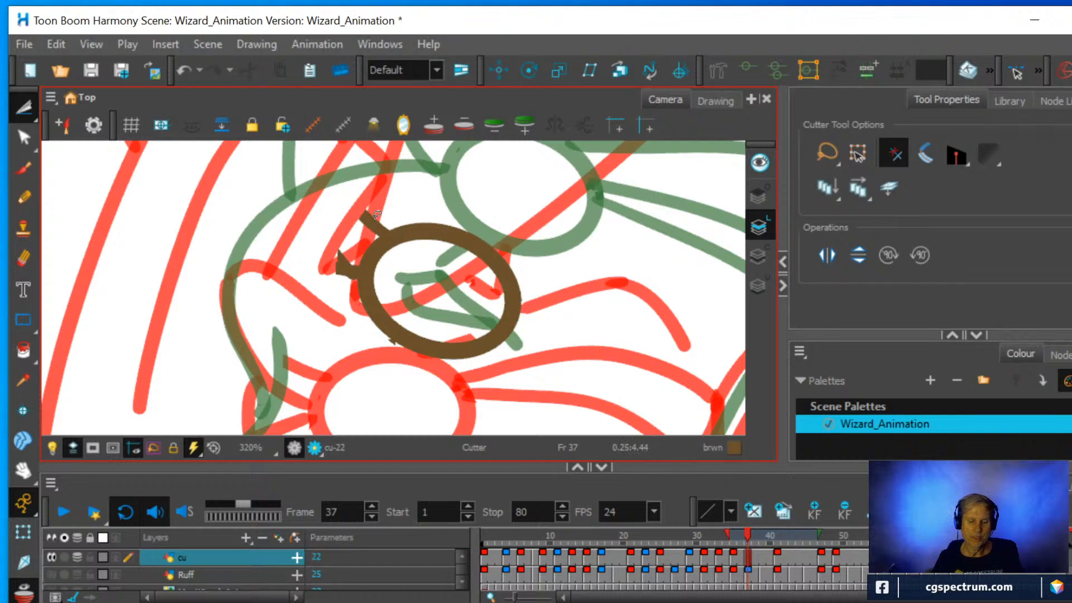
{"action": "mouse_move", "coordinate": [375, 216]}
{"action": "left_mouse_down"}
{"action": "mouse_move", "coordinate": [337, 259]}
{"action": "mouse_move", "coordinate": [352, 274]}
{"action": "mouse_move", "coordinate": [342, 274]}
{"action": "left_mouse_up"}
{"action": "key", "text": "Delete"}
{"action": "key", "text": "Delete"}
{"action": "left_click", "coordinate": [413, 330]}
{"action": "key", "text": "Delete"}
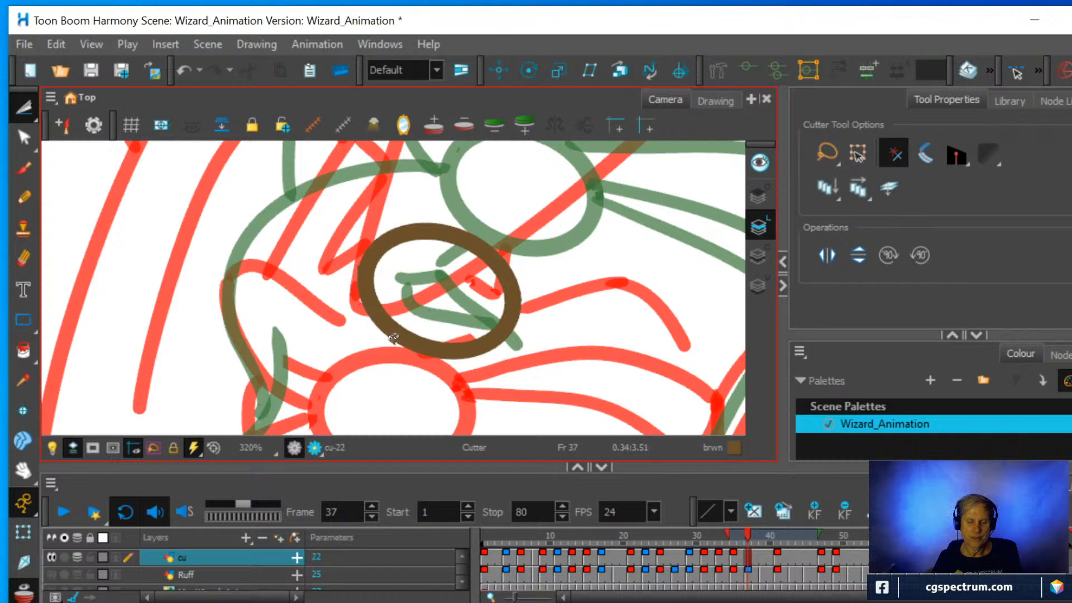
{"action": "left_click_drag", "start_coordinate": [393, 336], "coordinate": [394, 353]}
{"action": "left_click", "coordinate": [542, 360]}
{"action": "key", "text": "Delete"}
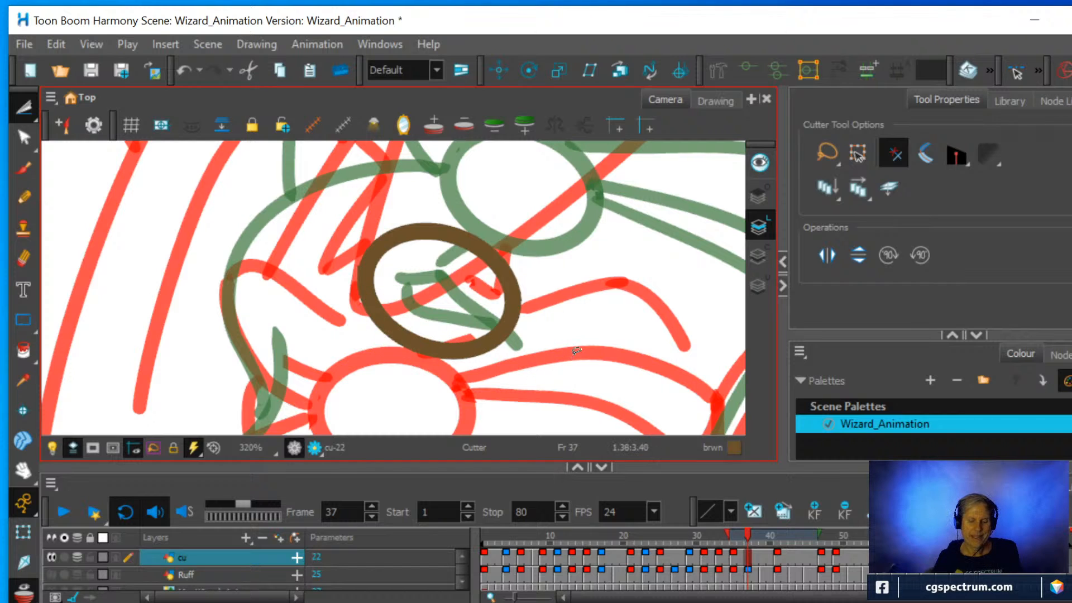
Examine the onion-skinned head, beard, arms and sleeves around the new nose, zooming out and rotating the canvas.
{"action": "scroll", "coordinate": [579, 326], "scroll_direction": "down", "scroll_amount": 3}
{"action": "scroll", "coordinate": [587, 329], "scroll_direction": "down", "scroll_amount": 2}
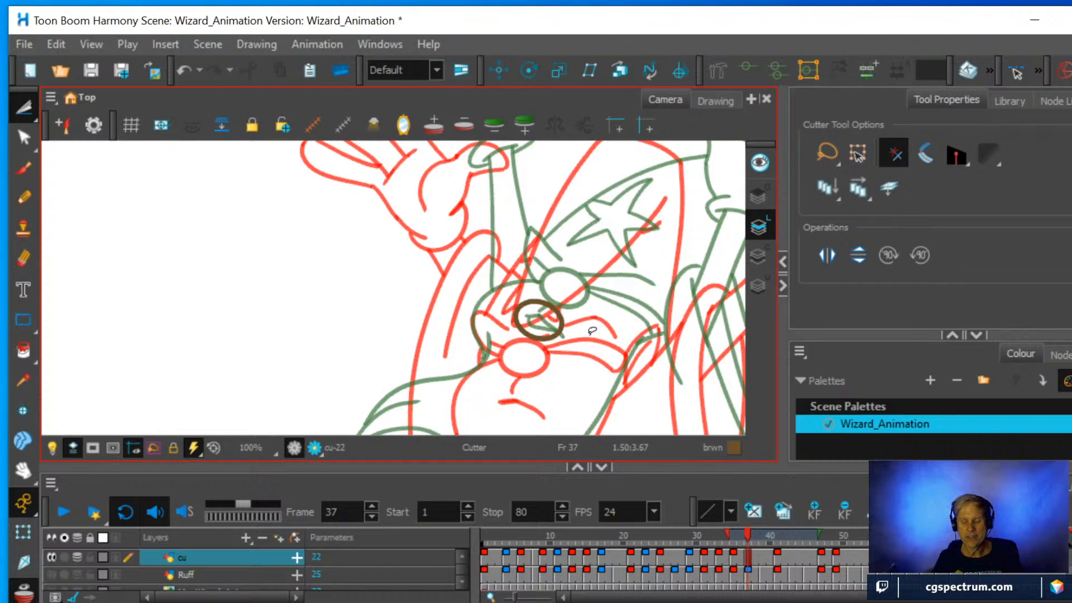
{"action": "scroll", "coordinate": [590, 329], "scroll_direction": "down", "scroll_amount": 1}
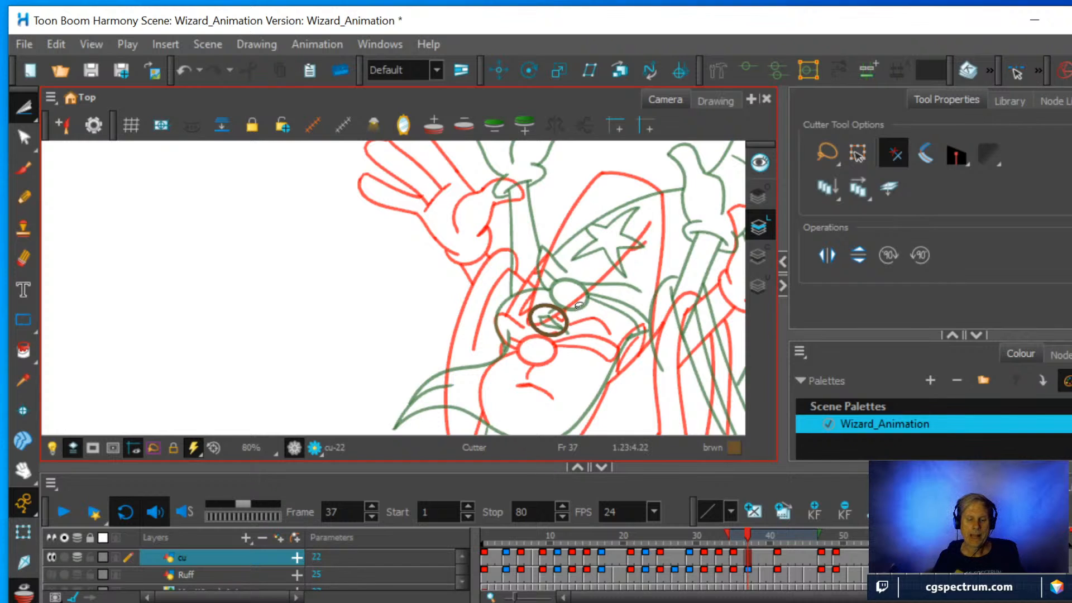
{"action": "scroll", "coordinate": [579, 305], "scroll_direction": "down", "scroll_amount": 1}
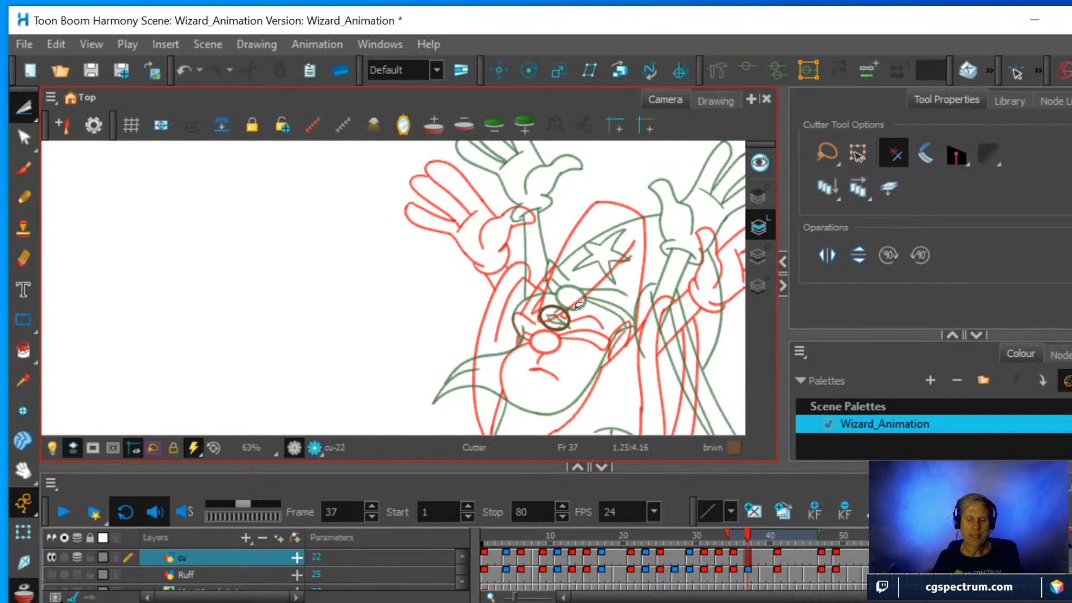
{"action": "key", "text": "space"}
{"action": "mouse_move", "coordinate": [601, 312]}
{"action": "left_mouse_down"}
{"action": "mouse_move", "coordinate": [579, 315]}
{"action": "mouse_move", "coordinate": [450, 257]}
{"action": "left_mouse_up"}
{"action": "scroll", "coordinate": [489, 318], "scroll_direction": "down", "scroll_amount": 1}
{"action": "key", "text": "space"}
{"action": "left_click_drag", "start_coordinate": [482, 308], "coordinate": [485, 265]}
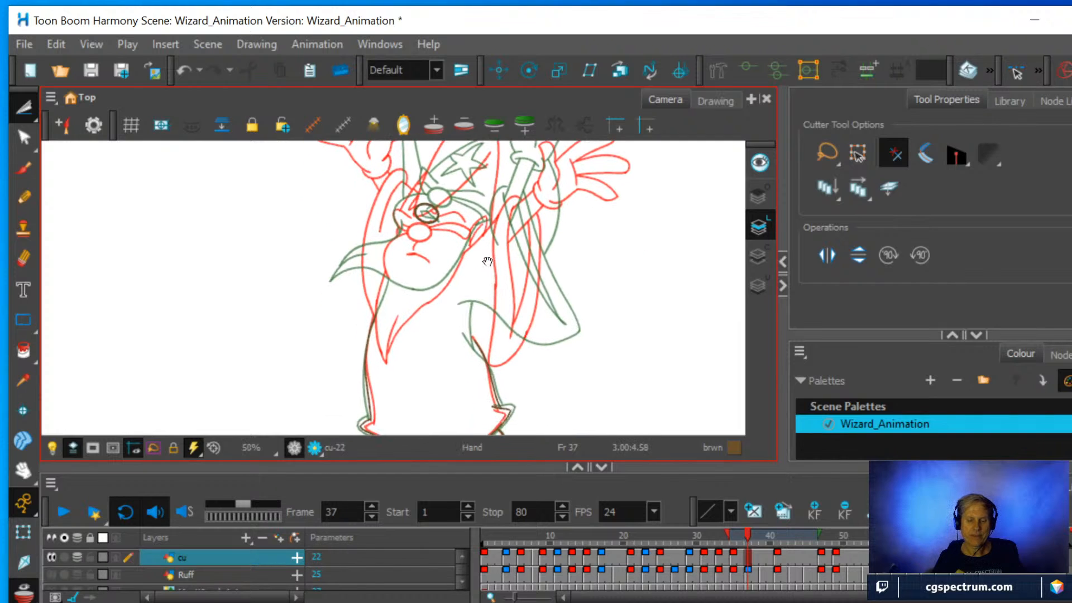
{"action": "scroll", "coordinate": [486, 266], "scroll_direction": "up", "scroll_amount": 1}
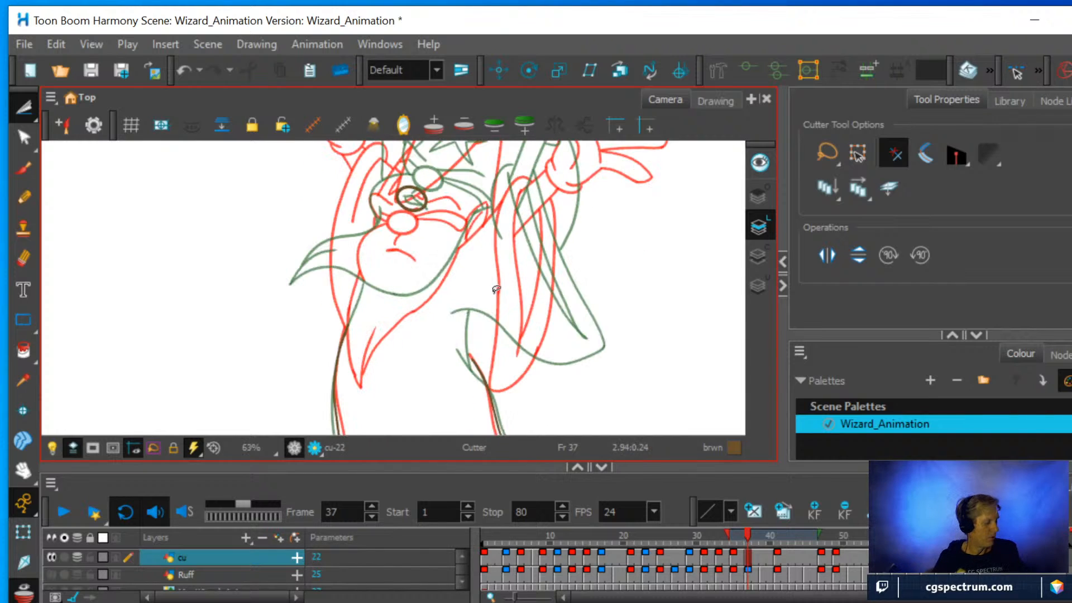
{"action": "key", "text": "ctrl+alt"}
{"action": "mouse_move", "coordinate": [522, 303]}
{"action": "left_mouse_down"}
{"action": "mouse_move", "coordinate": [541, 241]}
{"action": "mouse_move", "coordinate": [527, 218]}
{"action": "left_mouse_up"}
{"action": "scroll", "coordinate": [439, 229], "scroll_direction": "up", "scroll_amount": 2}
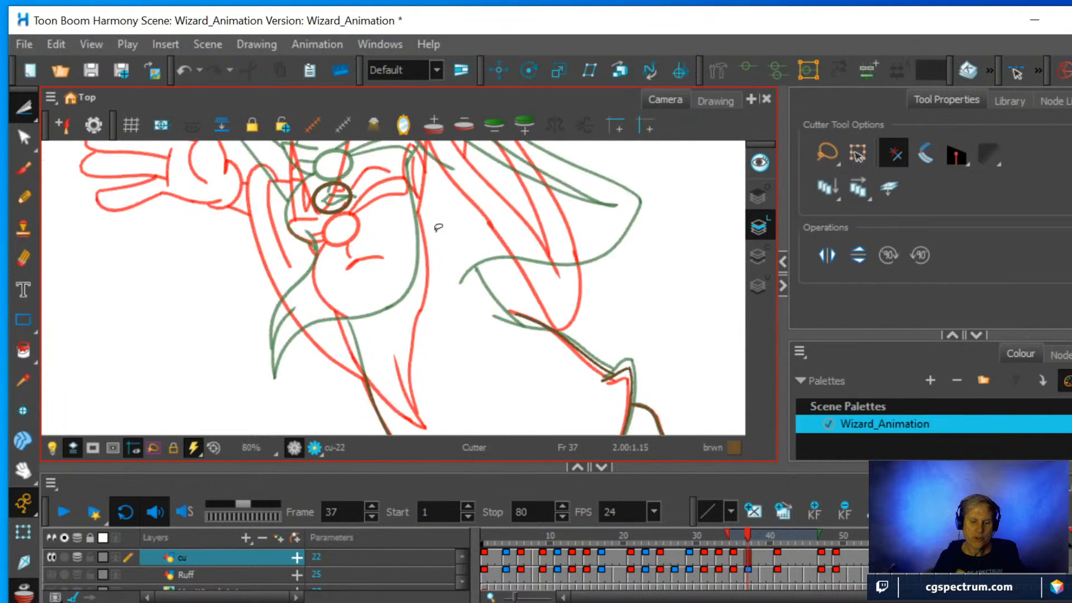
{"action": "key", "text": "space"}
{"action": "left_click_drag", "start_coordinate": [447, 239], "coordinate": [472, 406]}
{"action": "scroll", "coordinate": [471, 343], "scroll_direction": "down", "scroll_amount": 2}
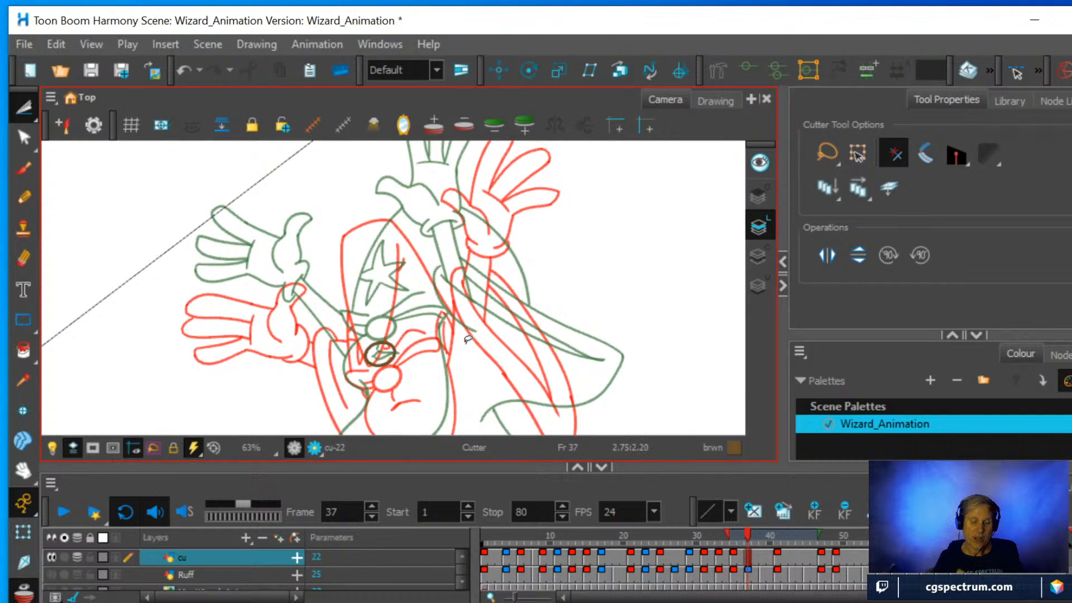
{"action": "key", "text": "space"}
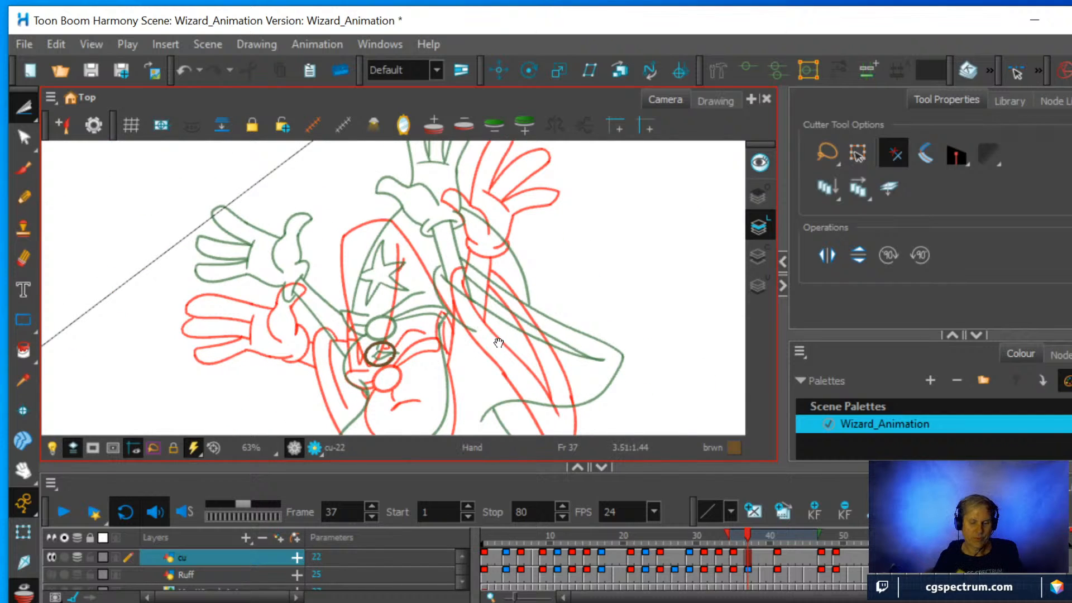
{"action": "left_click_drag", "start_coordinate": [498, 342], "coordinate": [507, 226]}
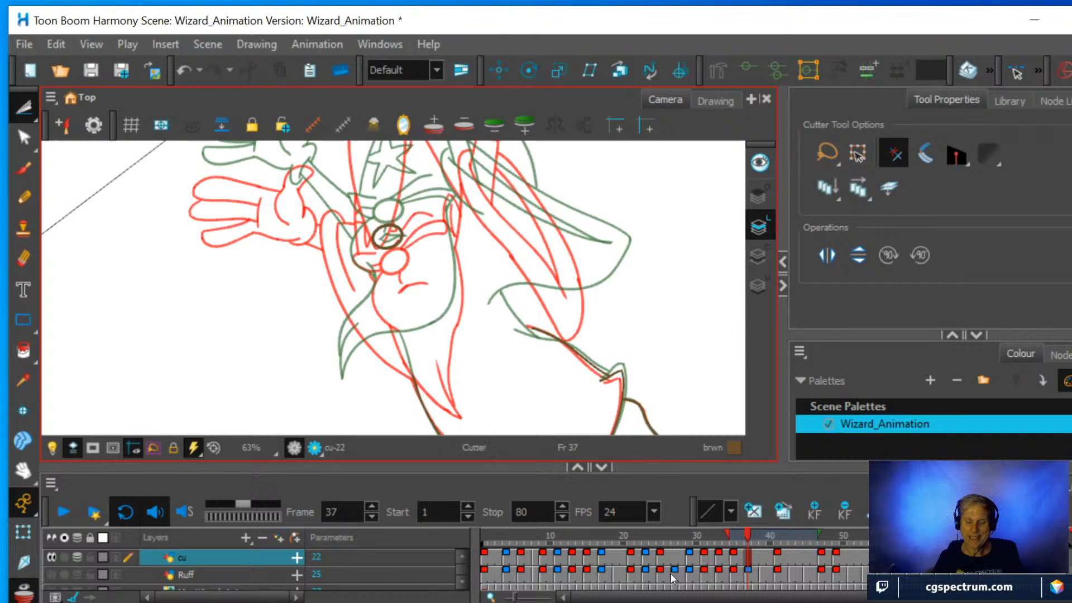
Show the Ruff layer and study its sketch at frame 37 with cu hidden, and restore cu with the Pencil ready.
{"action": "left_click", "coordinate": [52, 574]}
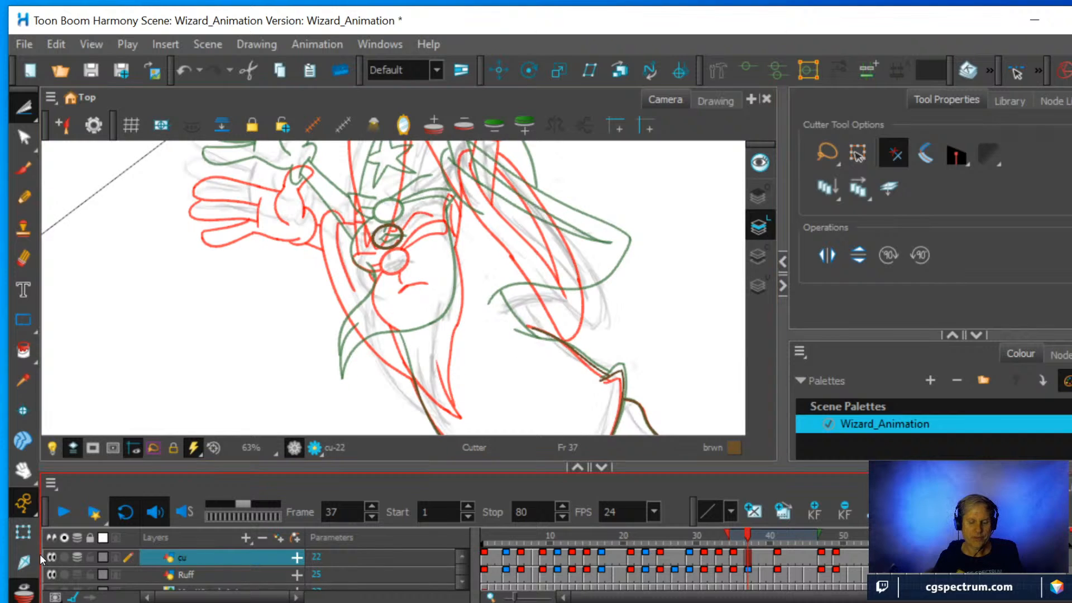
{"action": "left_click", "coordinate": [51, 557]}
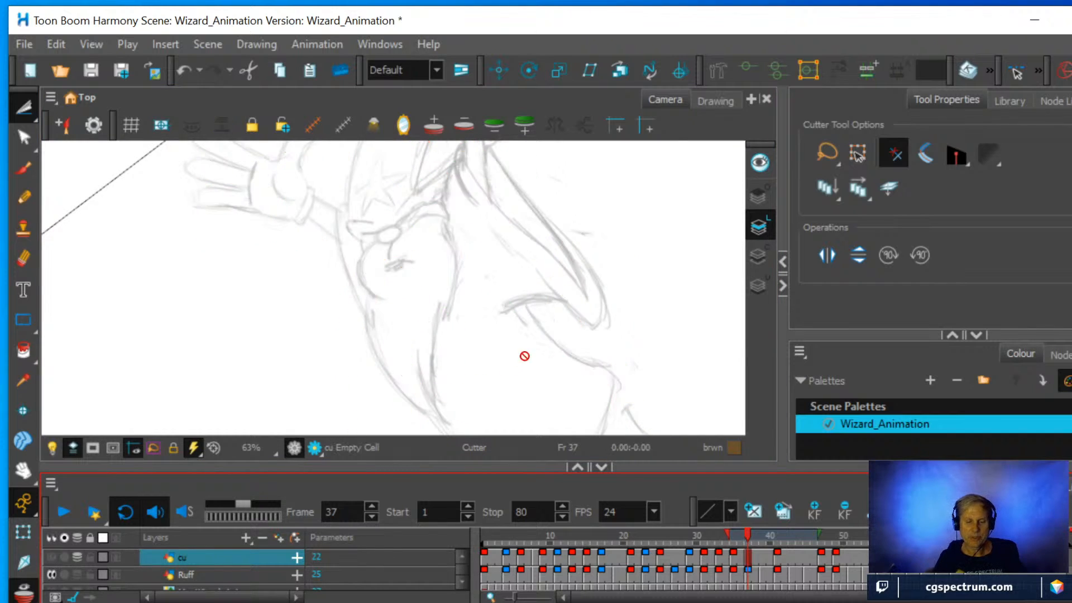
{"action": "scroll", "coordinate": [472, 310], "scroll_direction": "down", "scroll_amount": 1}
{"action": "mouse_move", "coordinate": [471, 350]}
{"action": "left_mouse_down"}
{"action": "mouse_move", "coordinate": [431, 348]}
{"action": "mouse_move", "coordinate": [491, 363]}
{"action": "mouse_move", "coordinate": [466, 372]}
{"action": "left_mouse_up"}
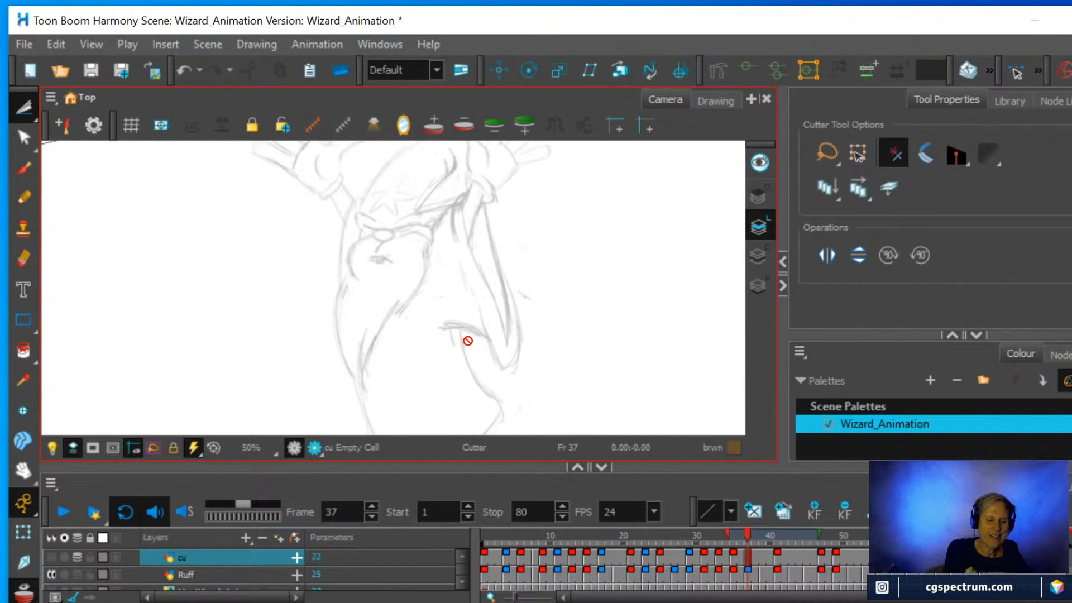
{"action": "left_click", "coordinate": [24, 195]}
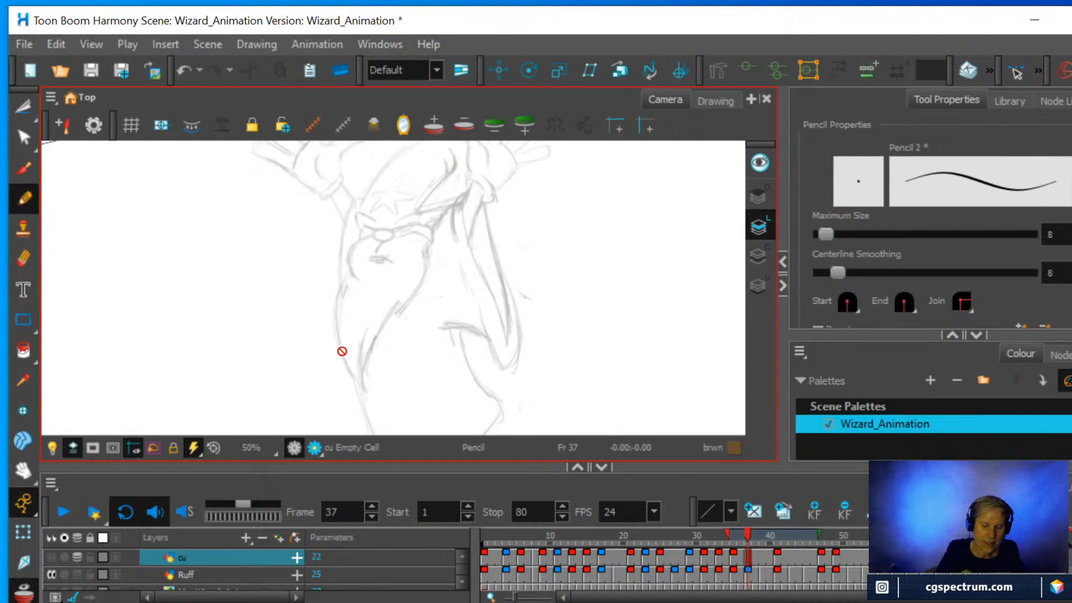
{"action": "left_click", "coordinate": [748, 556]}
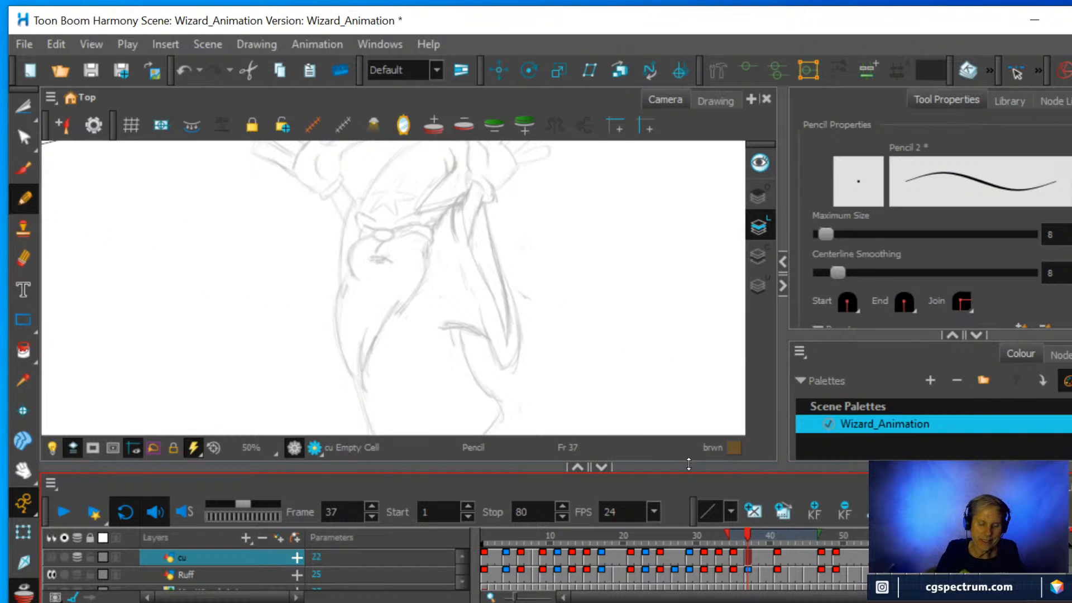
{"action": "left_click", "coordinate": [52, 559]}
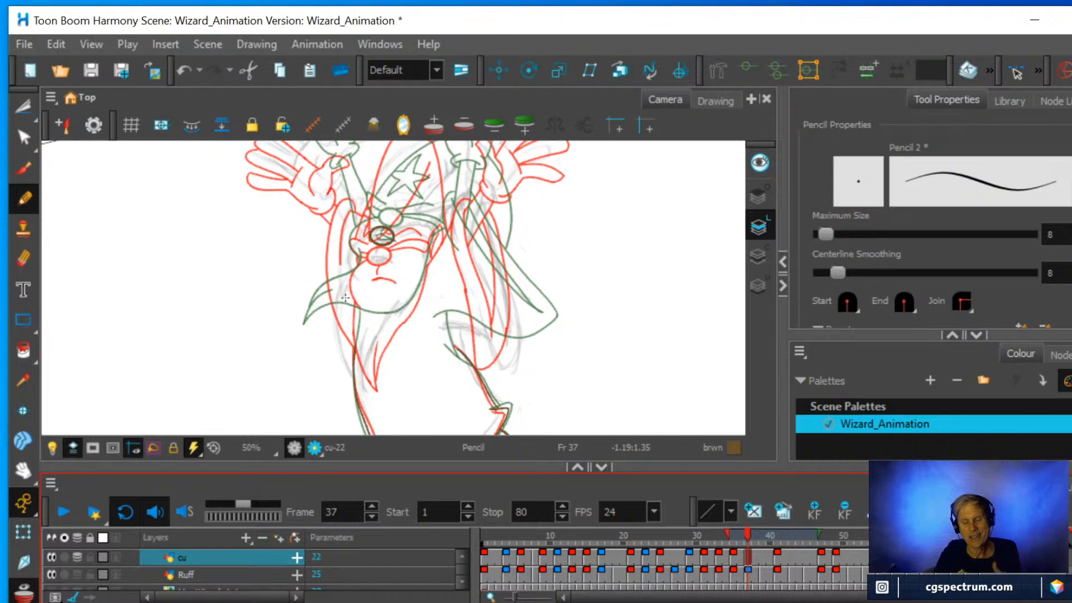
Draw the wizard's beard outline from its tip up to the cheek and ear, with the inner split line at the tip.
{"action": "left_click", "coordinate": [360, 385]}
{"action": "mouse_move", "coordinate": [359, 385]}
{"action": "left_mouse_down"}
{"action": "mouse_move", "coordinate": [333, 321]}
{"action": "mouse_move", "coordinate": [335, 286]}
{"action": "mouse_move", "coordinate": [353, 271]}
{"action": "left_mouse_up"}
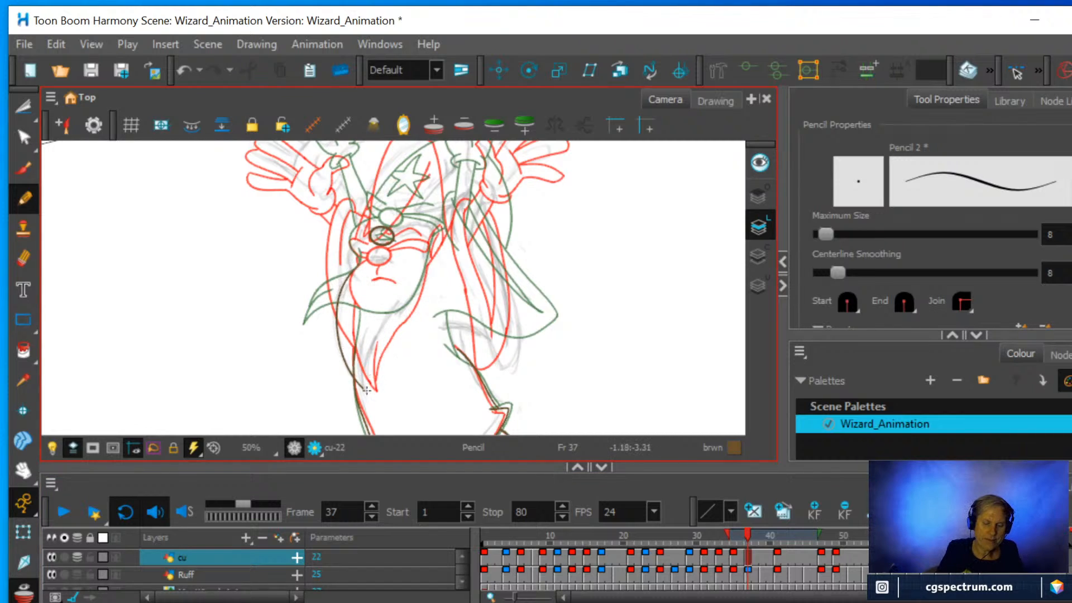
{"action": "left_click_drag", "start_coordinate": [362, 390], "coordinate": [367, 328]}
{"action": "mouse_move", "coordinate": [366, 373]}
{"action": "left_mouse_down"}
{"action": "mouse_move", "coordinate": [418, 290]}
{"action": "mouse_move", "coordinate": [439, 231]}
{"action": "left_mouse_up"}
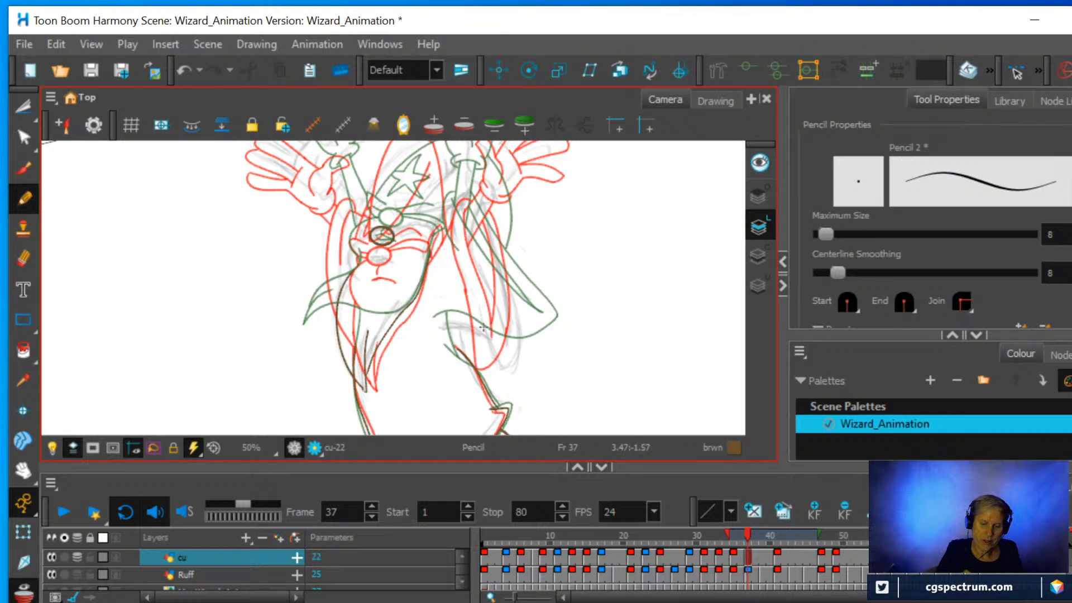
Draw the hanging sleeve's outline around its rounded lower end and its inner edge curving over the robe's side, following the rough sketch.
{"action": "mouse_move", "coordinate": [486, 331]}
{"action": "left_mouse_down"}
{"action": "mouse_move", "coordinate": [498, 363]}
{"action": "mouse_move", "coordinate": [511, 364]}
{"action": "mouse_move", "coordinate": [519, 325]}
{"action": "mouse_move", "coordinate": [487, 212]}
{"action": "left_mouse_up"}
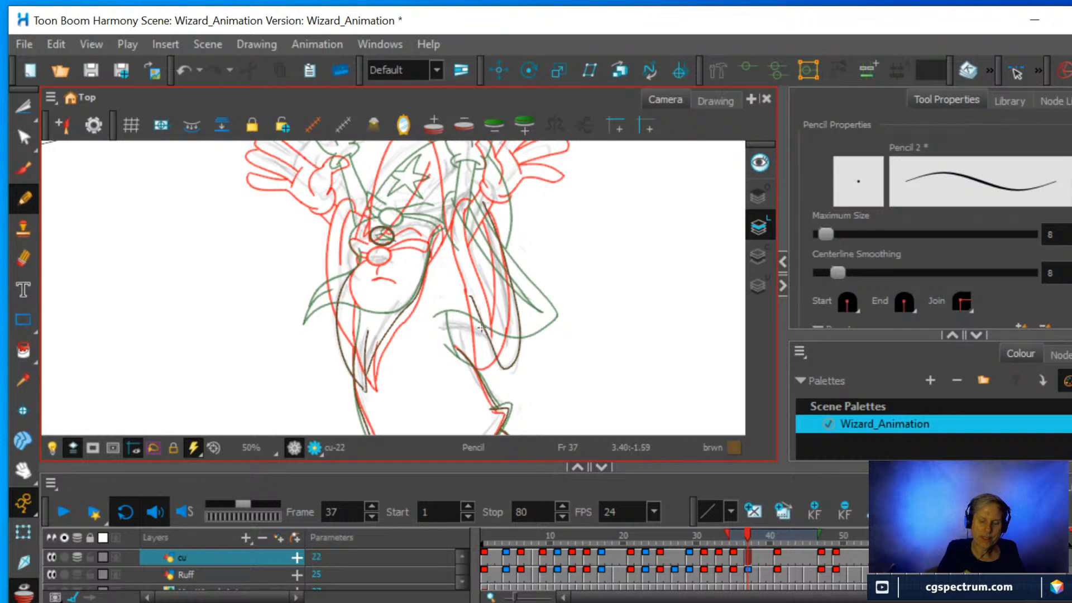
{"action": "mouse_move", "coordinate": [488, 339]}
{"action": "left_mouse_down"}
{"action": "mouse_move", "coordinate": [437, 327]}
{"action": "mouse_move", "coordinate": [455, 333]}
{"action": "left_mouse_up"}
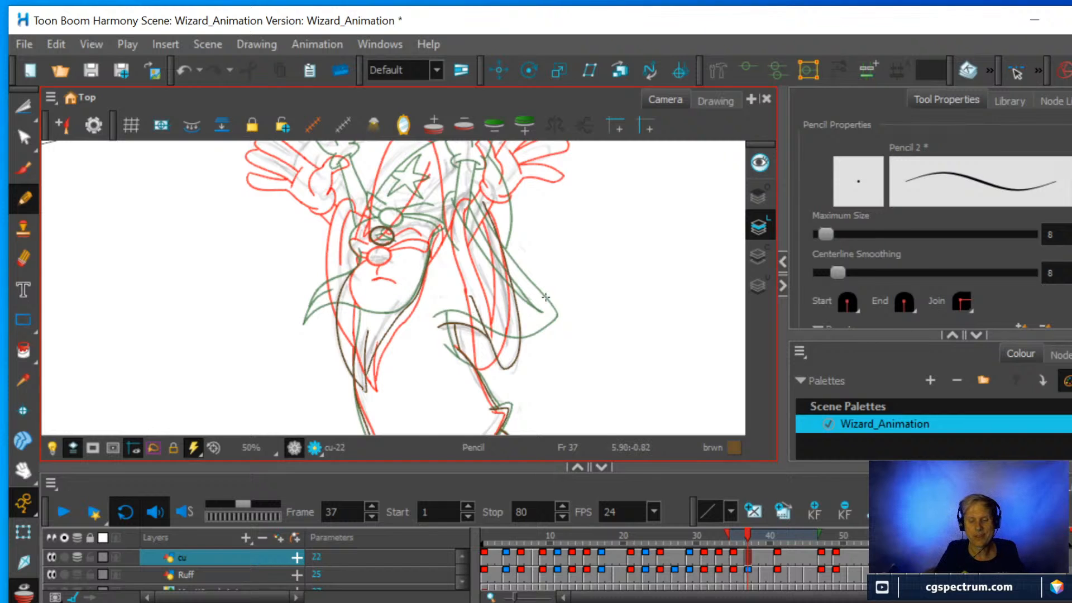
Examine the rough and onion-skinned hat, arms and raised hands above the drawn sleeve.
{"action": "scroll", "coordinate": [546, 297], "scroll_direction": "down", "scroll_amount": 1}
{"action": "left_click_drag", "start_coordinate": [507, 204], "coordinate": [503, 274]}
{"action": "scroll", "coordinate": [505, 275], "scroll_direction": "up", "scroll_amount": 2}
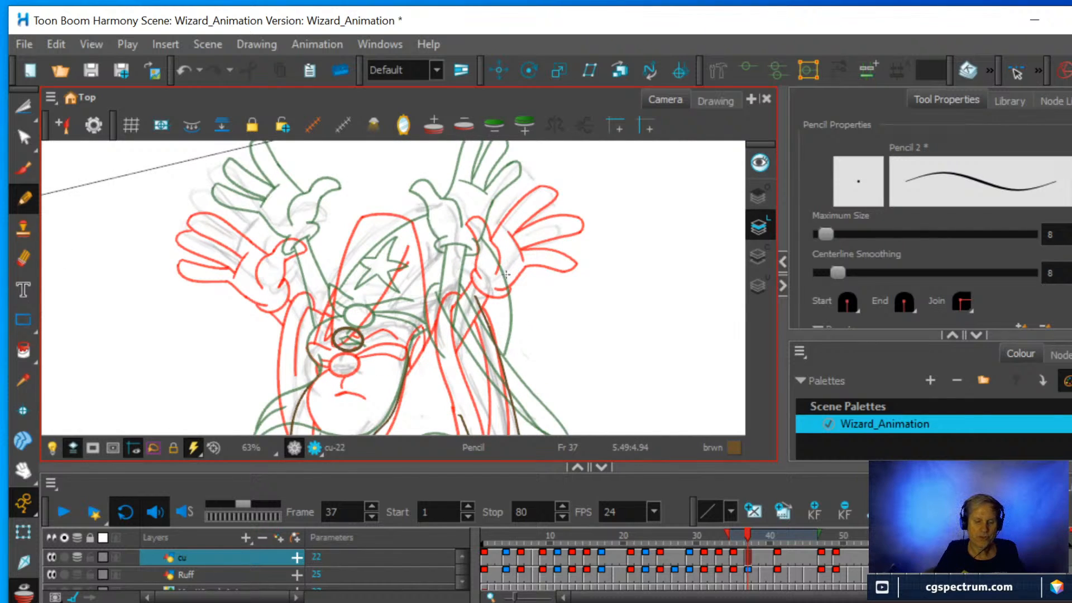
{"action": "scroll", "coordinate": [525, 270], "scroll_direction": "down", "scroll_amount": 4}
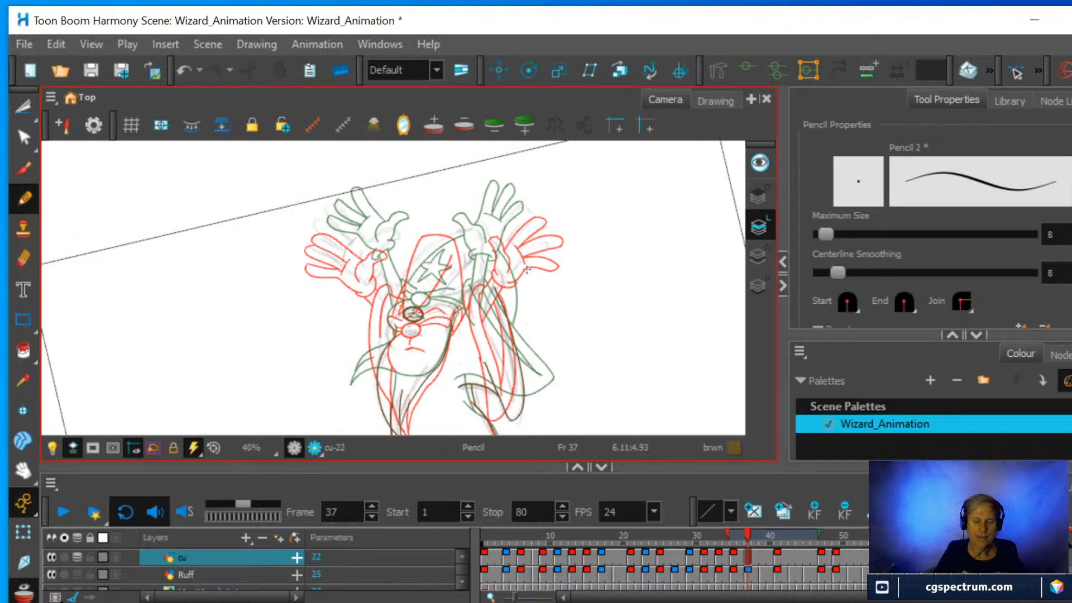
{"action": "scroll", "coordinate": [525, 266], "scroll_direction": "up", "scroll_amount": 2}
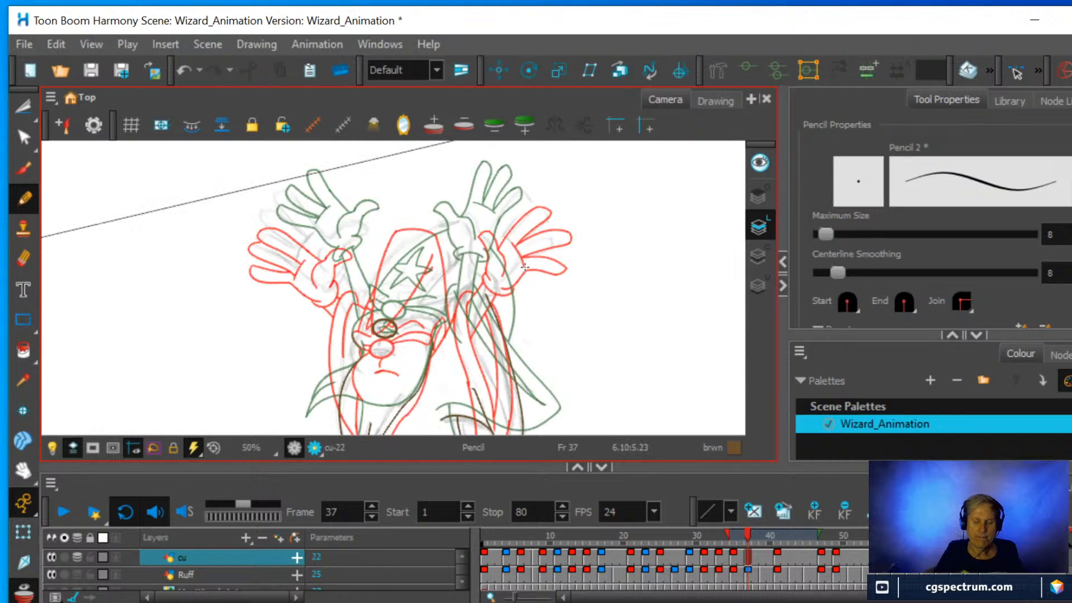
{"action": "scroll", "coordinate": [524, 267], "scroll_direction": "up", "scroll_amount": 1}
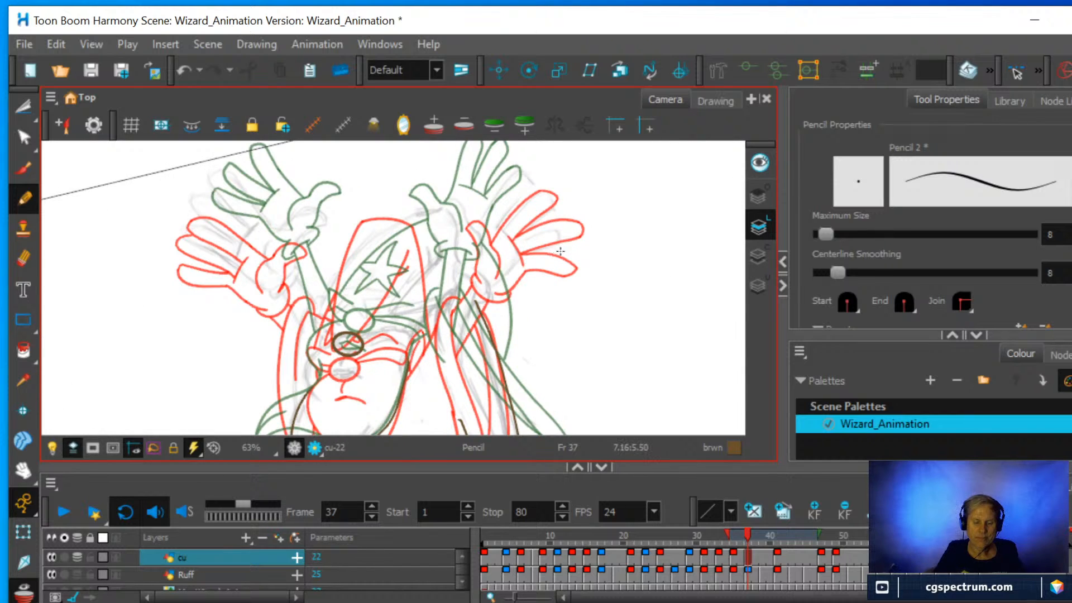
{"action": "scroll", "coordinate": [506, 300], "scroll_direction": "down", "scroll_amount": 1}
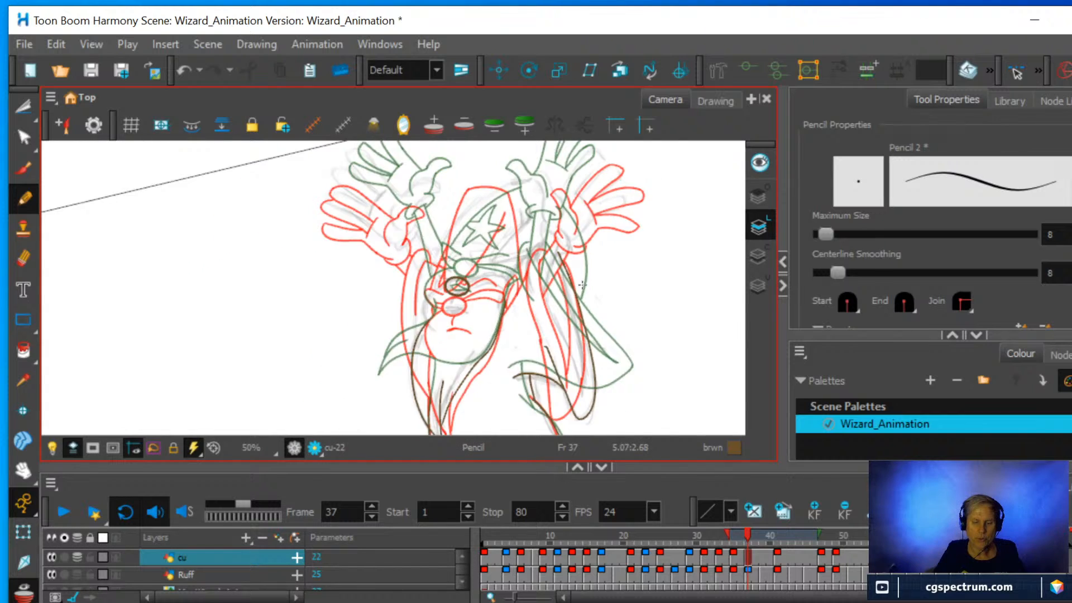
Turn off the onion skin and reset the view's rotation to study the rough hat and raised hands at frame 37.
{"action": "scroll", "coordinate": [582, 285], "scroll_direction": "down", "scroll_amount": 3}
{"action": "scroll", "coordinate": [583, 287], "scroll_direction": "up", "scroll_amount": 2}
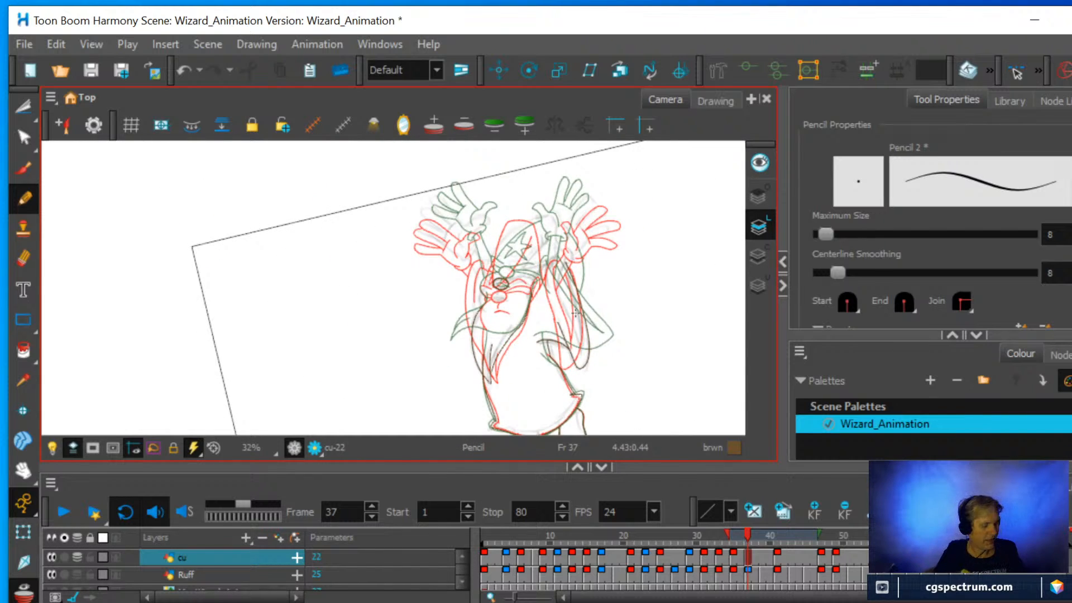
{"action": "key", "text": "shift+x"}
{"action": "scroll", "coordinate": [623, 330], "scroll_direction": "down", "scroll_amount": 1}
{"action": "key", "text": "space"}
{"action": "mouse_move", "coordinate": [608, 333]}
{"action": "left_mouse_down"}
{"action": "mouse_move", "coordinate": [521, 311]}
{"action": "mouse_move", "coordinate": [484, 277]}
{"action": "mouse_move", "coordinate": [502, 279]}
{"action": "left_mouse_up"}
{"action": "key", "text": "alt+o"}
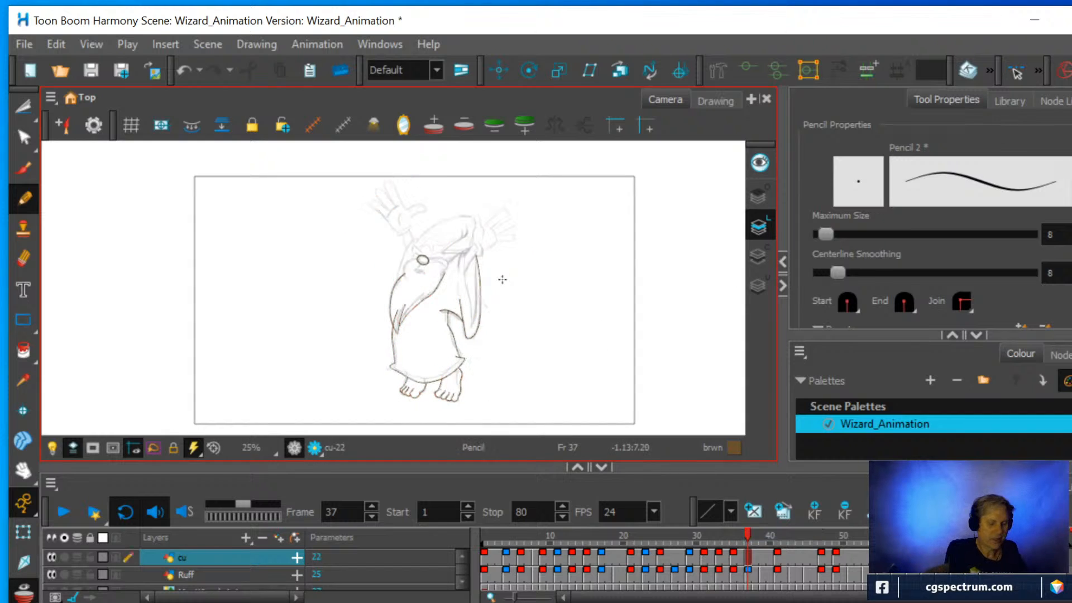
{"action": "scroll", "coordinate": [428, 220], "scroll_direction": "up", "scroll_amount": 1}
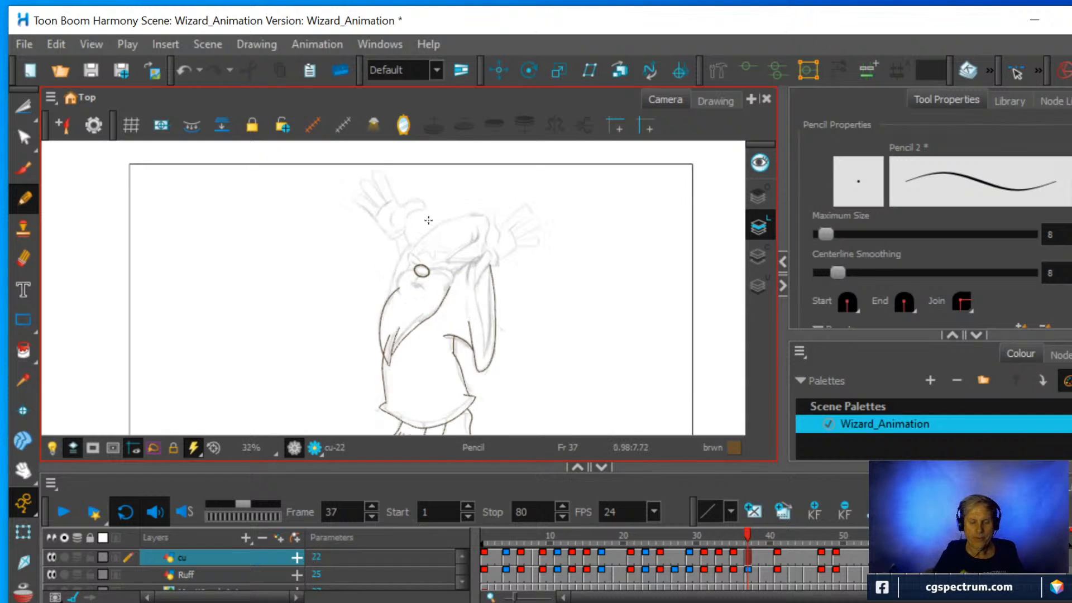
{"action": "scroll", "coordinate": [428, 220], "scroll_direction": "up", "scroll_amount": 1}
{"action": "scroll", "coordinate": [428, 220], "scroll_direction": "up", "scroll_amount": 1}
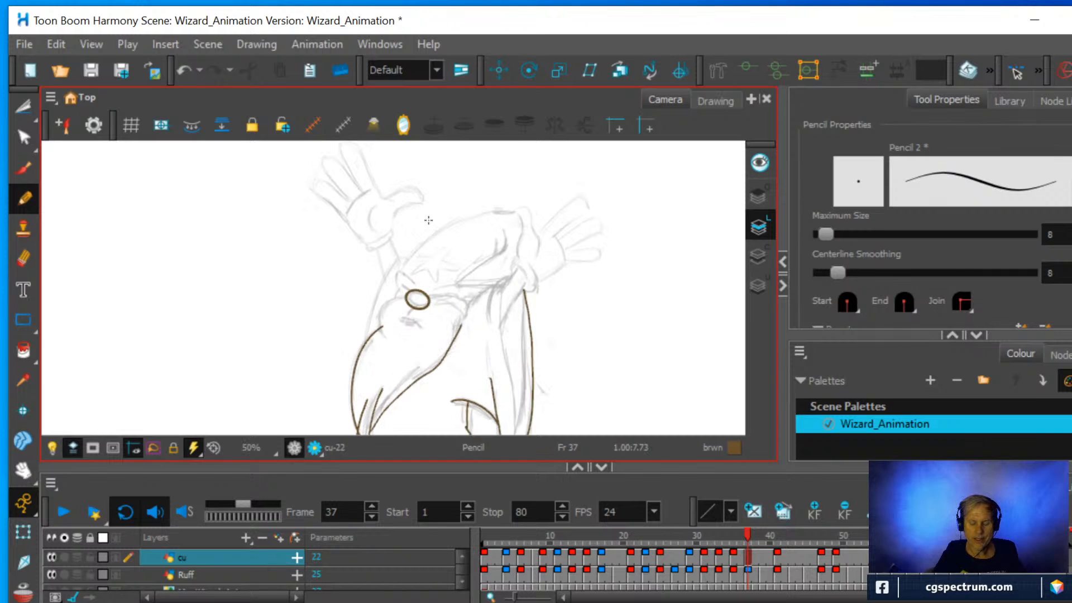
{"action": "scroll", "coordinate": [428, 220], "scroll_direction": "up", "scroll_amount": 1}
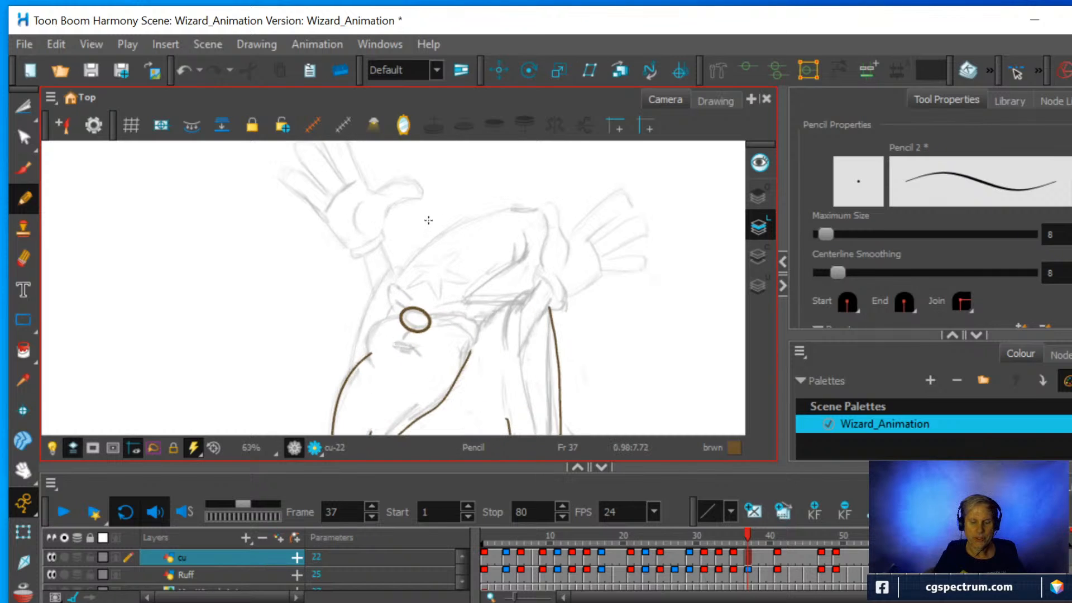
{"action": "left_click_drag", "start_coordinate": [428, 220], "coordinate": [421, 284]}
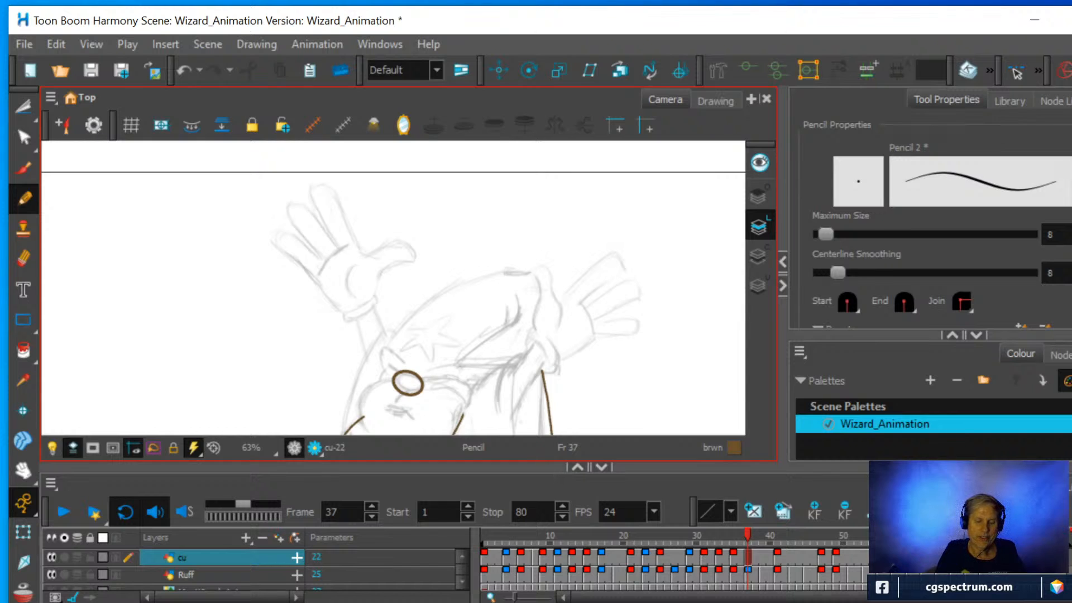
Switch to the Brush with the Airbrush Marker preset and reduce its maximum size for thinner rough strokes.
{"action": "left_click", "coordinate": [24, 169]}
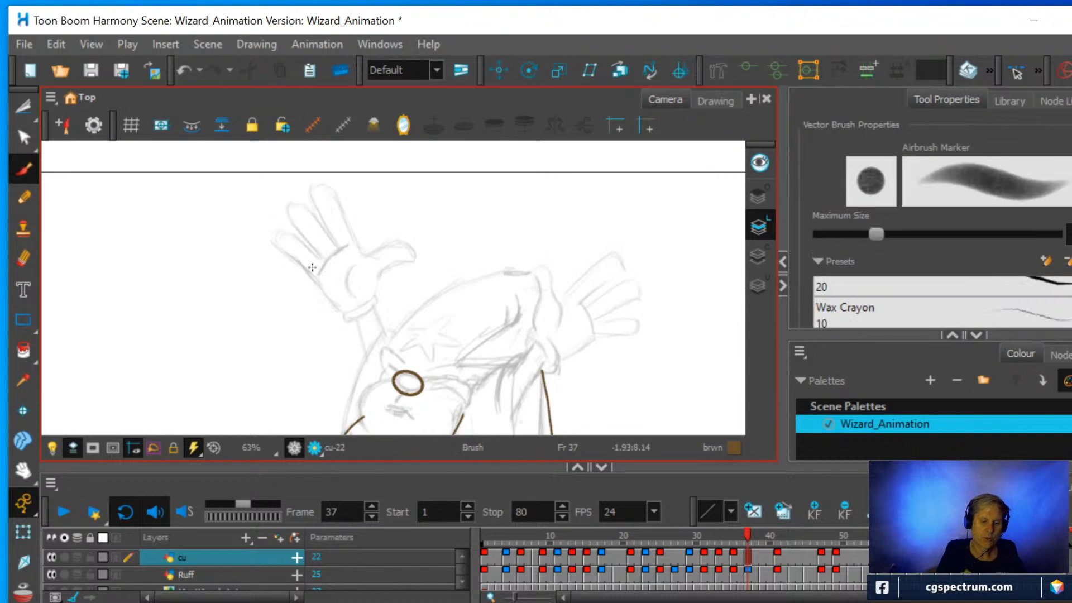
{"action": "left_click_drag", "start_coordinate": [283, 250], "coordinate": [335, 296]}
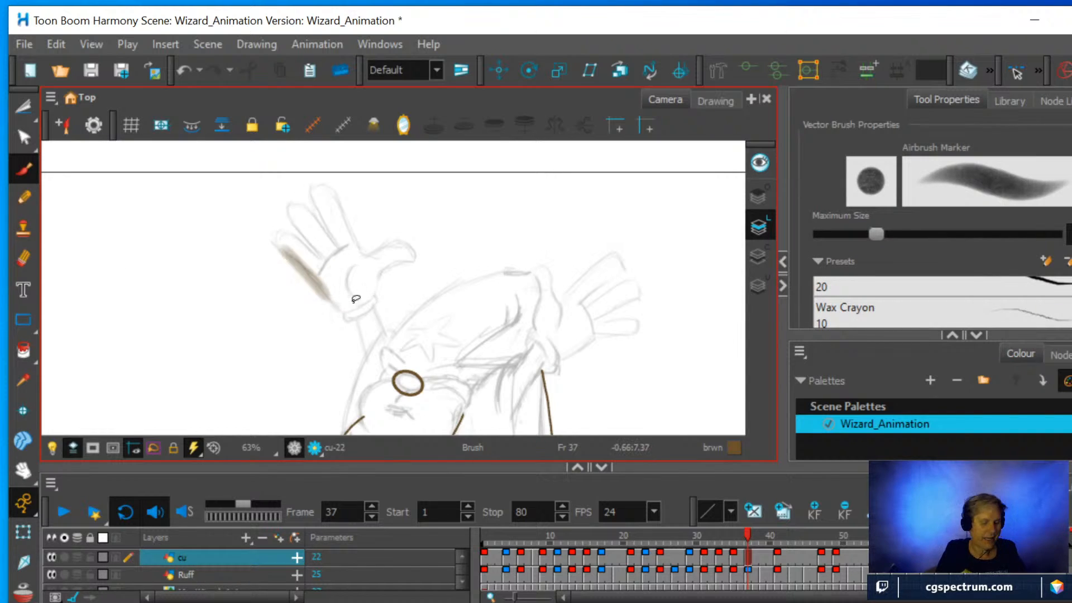
{"action": "key", "text": "ctrl+z"}
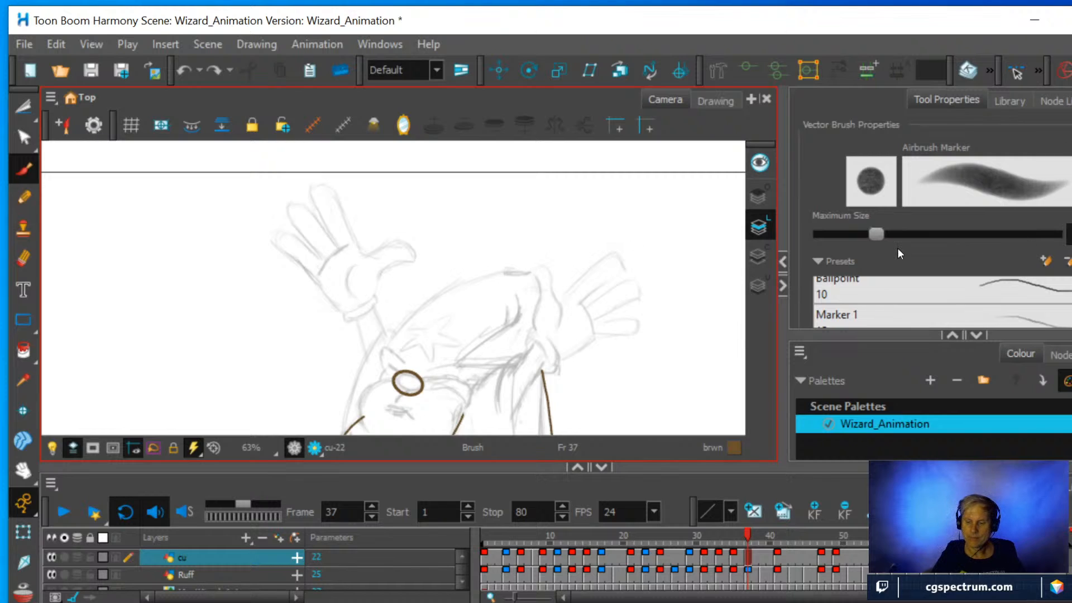
{"action": "left_click_drag", "start_coordinate": [876, 234], "coordinate": [837, 232]}
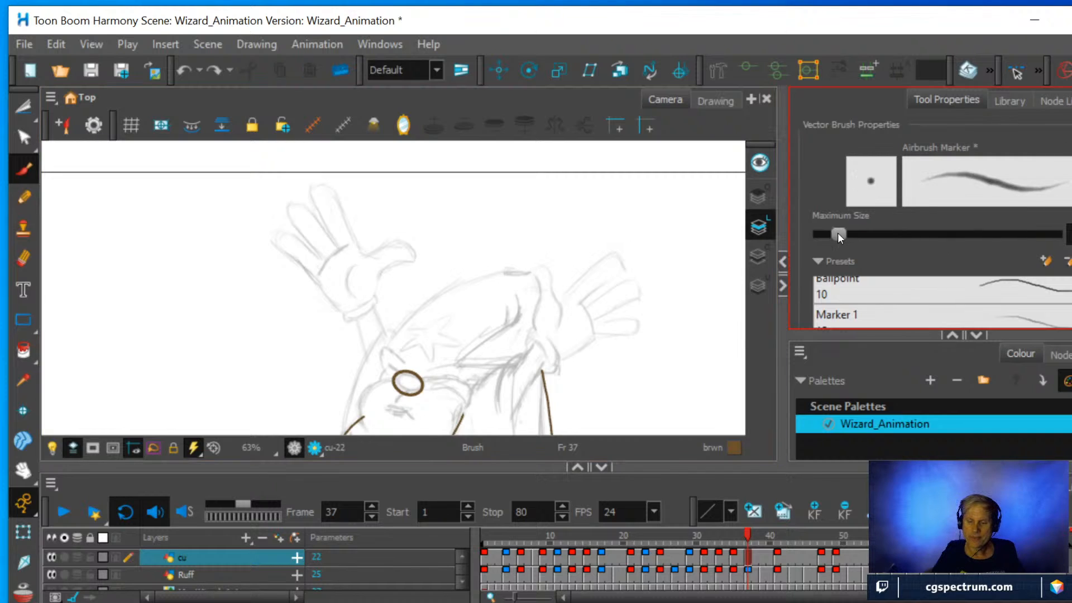
Strengthen the rough fingers and thumb of the wizard's left-hand raised hand with brush strokes on the cu drawing.
{"action": "mouse_move", "coordinate": [276, 240]}
{"action": "left_mouse_down"}
{"action": "mouse_move", "coordinate": [334, 307]}
{"action": "mouse_move", "coordinate": [403, 259]}
{"action": "mouse_move", "coordinate": [363, 244]}
{"action": "left_mouse_up"}
{"action": "left_click_drag", "start_coordinate": [359, 245], "coordinate": [333, 194]}
{"action": "left_click_drag", "start_coordinate": [320, 205], "coordinate": [337, 246]}
{"action": "left_click_drag", "start_coordinate": [298, 224], "coordinate": [322, 258]}
Reinforce the right-hand raised hand's fingers, palm and cuff, and the sleeve folds beneath it, following the rough sketch.
{"action": "mouse_move", "coordinate": [534, 332]}
{"action": "left_mouse_down"}
{"action": "mouse_move", "coordinate": [543, 298]}
{"action": "mouse_move", "coordinate": [532, 268]}
{"action": "left_mouse_up"}
{"action": "mouse_move", "coordinate": [549, 273]}
{"action": "left_mouse_down"}
{"action": "mouse_move", "coordinate": [560, 303]}
{"action": "mouse_move", "coordinate": [555, 325]}
{"action": "mouse_move", "coordinate": [613, 258]}
{"action": "left_mouse_up"}
{"action": "left_click_drag", "start_coordinate": [579, 301], "coordinate": [629, 278]}
{"action": "mouse_move", "coordinate": [591, 316]}
{"action": "left_mouse_down"}
{"action": "mouse_move", "coordinate": [628, 299]}
{"action": "mouse_move", "coordinate": [625, 334]}
{"action": "left_mouse_up"}
{"action": "mouse_move", "coordinate": [534, 341]}
{"action": "left_mouse_down"}
{"action": "mouse_move", "coordinate": [548, 360]}
{"action": "mouse_move", "coordinate": [534, 336]}
{"action": "left_mouse_up"}
{"action": "mouse_move", "coordinate": [556, 340]}
{"action": "left_mouse_down"}
{"action": "mouse_move", "coordinate": [562, 361]}
{"action": "mouse_move", "coordinate": [525, 355]}
{"action": "mouse_move", "coordinate": [537, 344]}
{"action": "left_mouse_up"}
{"action": "mouse_move", "coordinate": [521, 398]}
{"action": "left_mouse_down"}
{"action": "mouse_move", "coordinate": [518, 358]}
{"action": "mouse_move", "coordinate": [503, 365]}
{"action": "mouse_move", "coordinate": [511, 396]}
{"action": "left_mouse_up"}
Sketch over the hat's brim, curved outer edge and drooping inner fold, following the rough sketch.
{"action": "left_click_drag", "start_coordinate": [431, 376], "coordinate": [469, 391]}
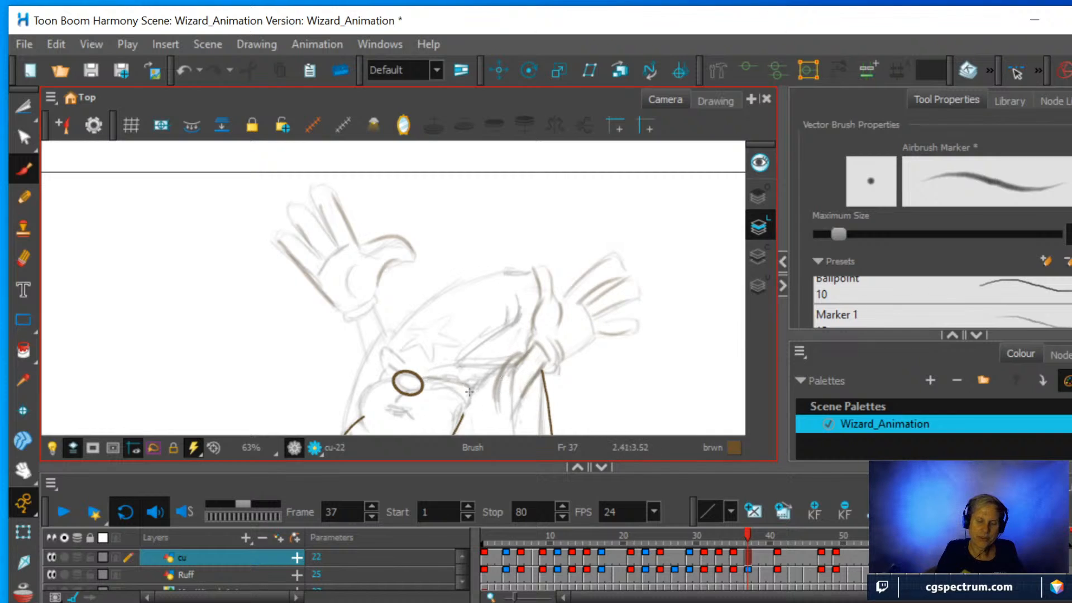
{"action": "mouse_move", "coordinate": [384, 369]}
{"action": "left_mouse_down"}
{"action": "mouse_move", "coordinate": [438, 293]}
{"action": "mouse_move", "coordinate": [487, 262]}
{"action": "mouse_move", "coordinate": [546, 281]}
{"action": "left_mouse_up"}
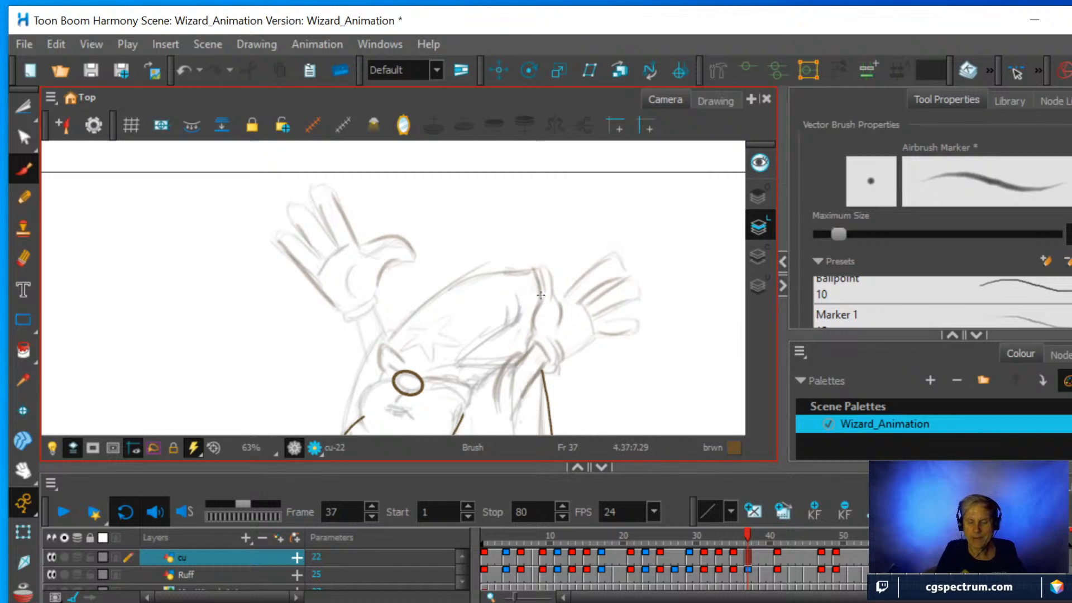
{"action": "left_click_drag", "start_coordinate": [460, 363], "coordinate": [523, 294]}
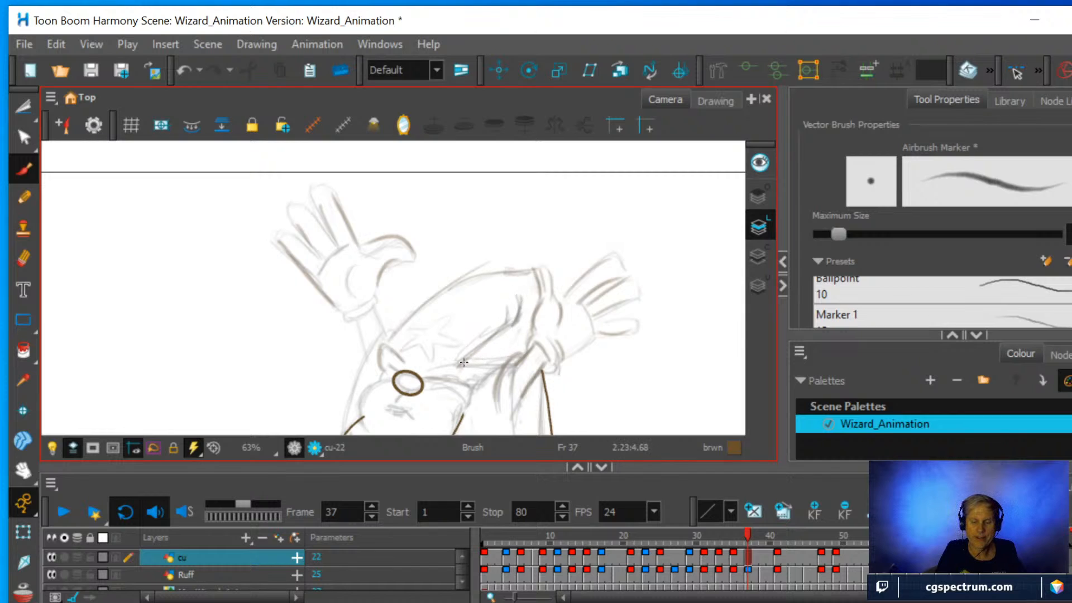
{"action": "left_click_drag", "start_coordinate": [458, 366], "coordinate": [517, 357]}
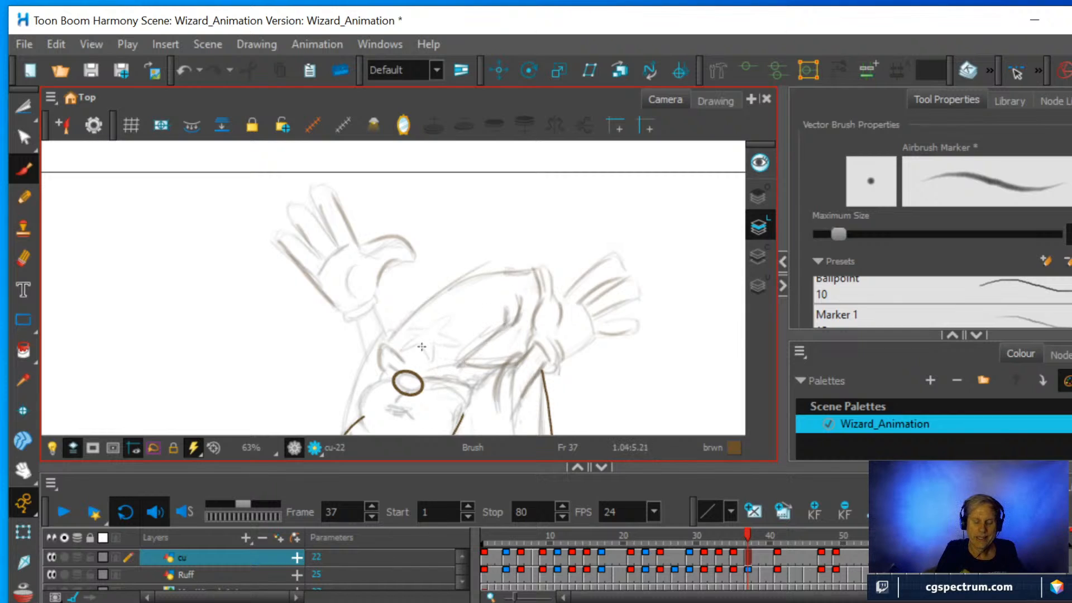
Sketch the left-hand arm, cuff and palm up to the thumb, and darken the right-hand cuff.
{"action": "mouse_move", "coordinate": [343, 422]}
{"action": "left_mouse_down"}
{"action": "mouse_move", "coordinate": [385, 334]}
{"action": "mouse_move", "coordinate": [352, 398]}
{"action": "left_mouse_up"}
{"action": "mouse_move", "coordinate": [369, 358]}
{"action": "left_mouse_down"}
{"action": "mouse_move", "coordinate": [357, 319]}
{"action": "mouse_move", "coordinate": [378, 310]}
{"action": "mouse_move", "coordinate": [360, 264]}
{"action": "mouse_move", "coordinate": [374, 242]}
{"action": "mouse_move", "coordinate": [405, 244]}
{"action": "left_mouse_up"}
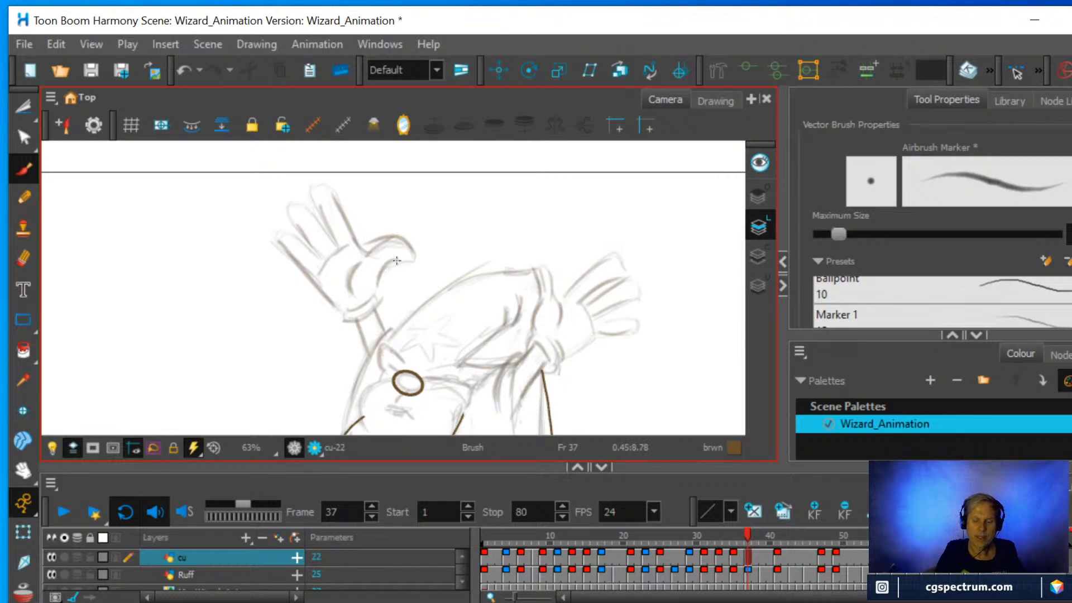
{"action": "mouse_move", "coordinate": [564, 362]}
{"action": "left_mouse_down"}
{"action": "mouse_move", "coordinate": [598, 336]}
{"action": "mouse_move", "coordinate": [591, 350]}
{"action": "mouse_move", "coordinate": [570, 285]}
{"action": "mouse_move", "coordinate": [531, 368]}
{"action": "mouse_move", "coordinate": [536, 395]}
{"action": "mouse_move", "coordinate": [536, 290]}
{"action": "mouse_move", "coordinate": [540, 335]}
{"action": "left_mouse_up"}
{"action": "key", "text": "1"}
{"action": "key", "text": "1"}
{"action": "key", "text": "space"}
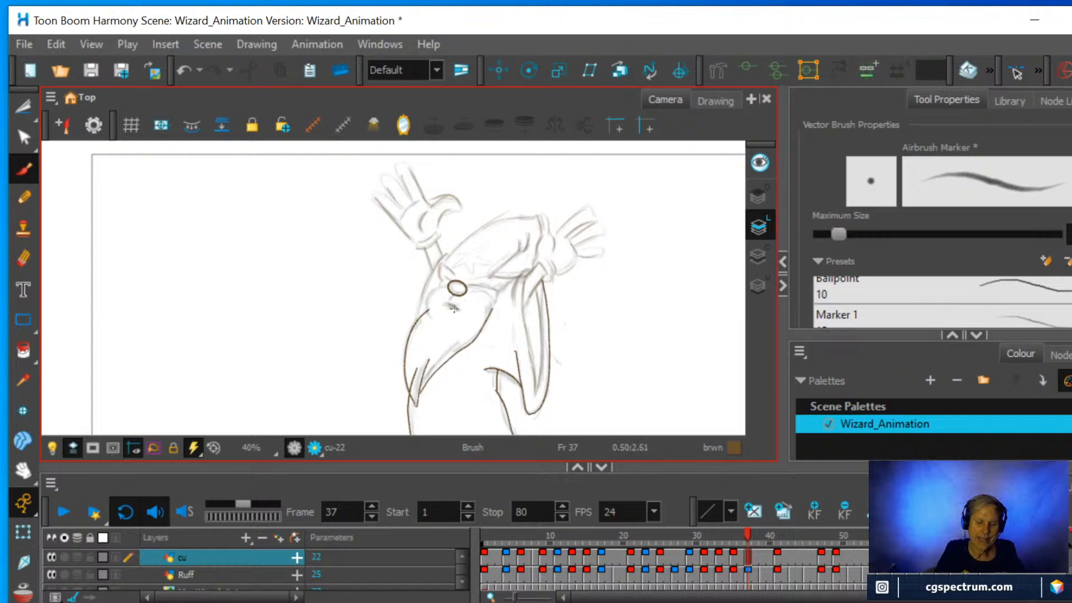
Compare the cu drawings at frames 35, 37 and 41.
{"action": "left_click", "coordinate": [733, 554]}
{"action": "left_click", "coordinate": [750, 556]}
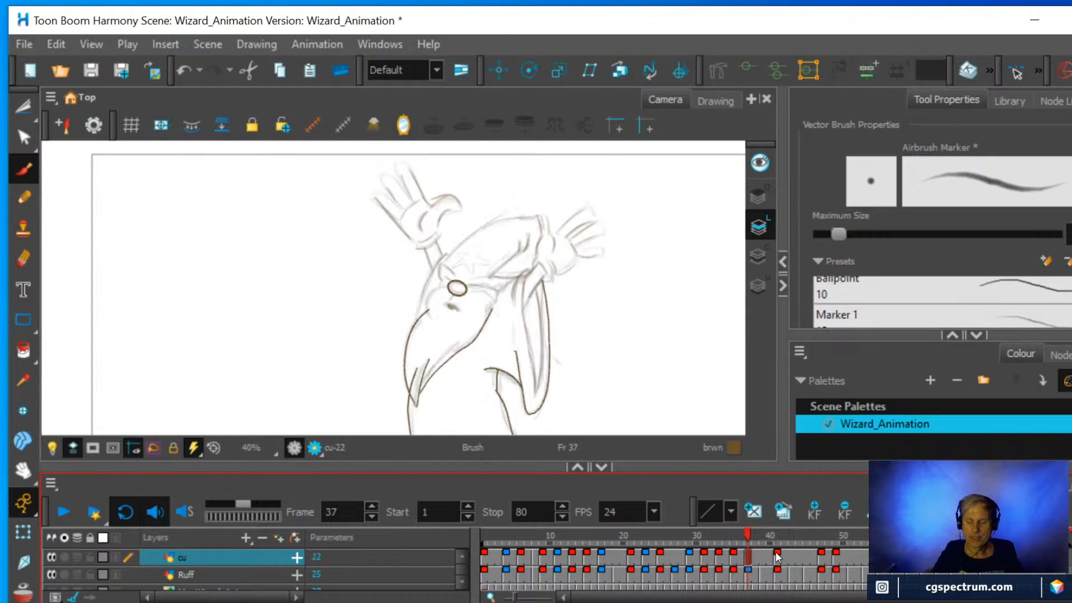
{"action": "left_click", "coordinate": [777, 556]}
{"action": "left_click", "coordinate": [748, 552]}
{"action": "left_click_drag", "start_coordinate": [1044, 72], "coordinate": [999, 73]}
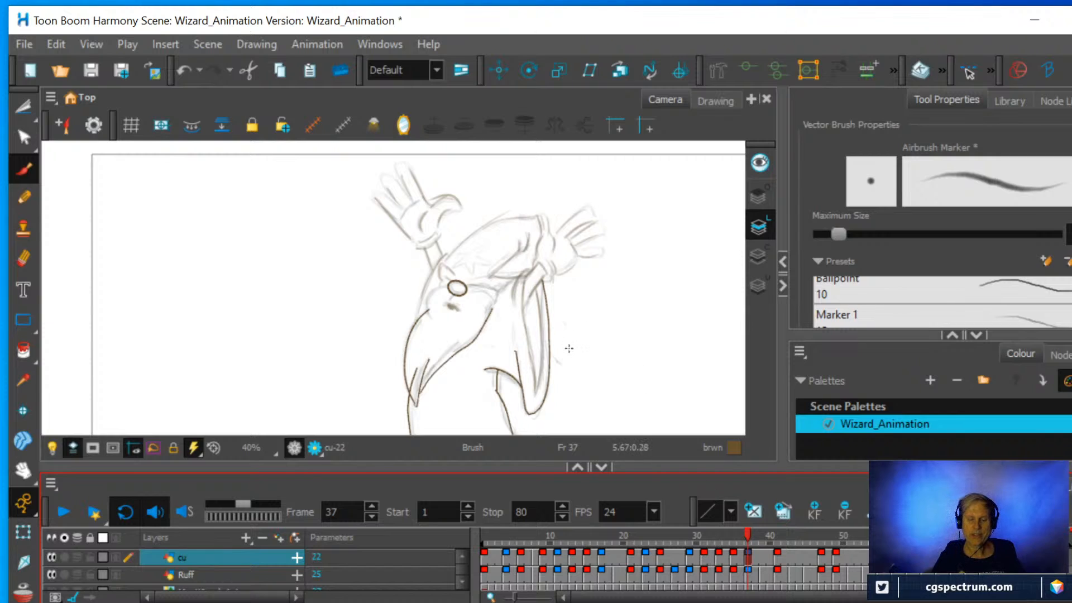
Hide the Ruff layer and select the cu layer's frames from 35 to 41.
{"action": "left_click", "coordinate": [777, 558]}
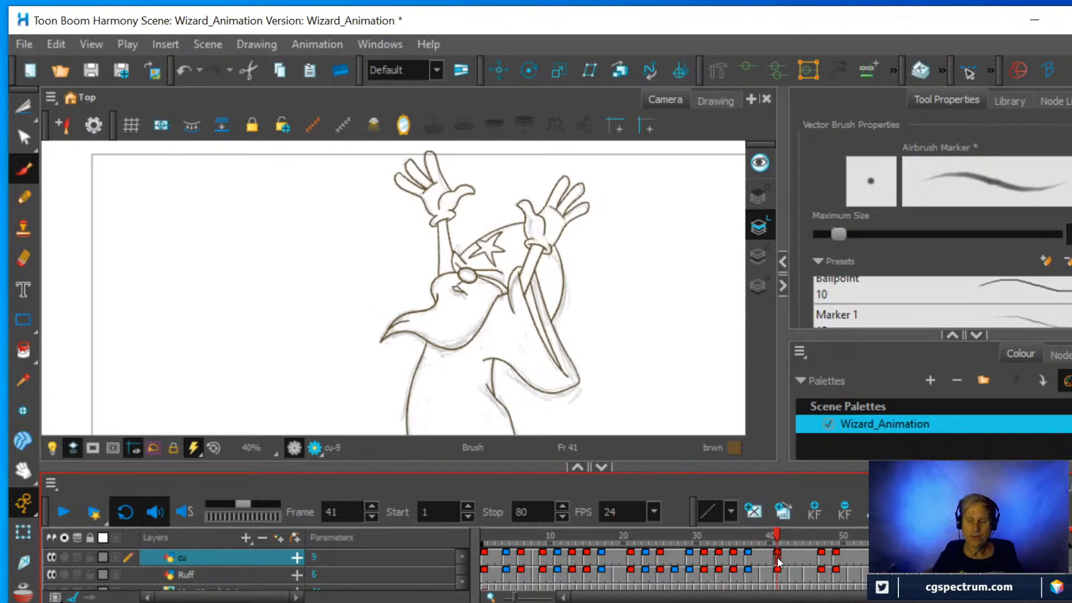
{"action": "left_click", "coordinate": [50, 574]}
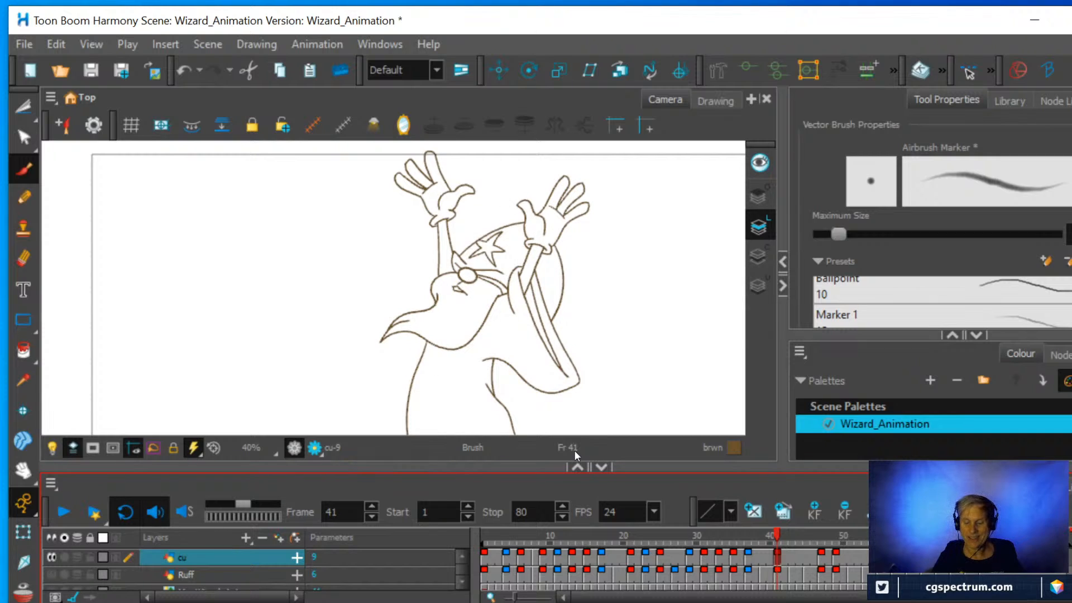
{"action": "left_click_drag", "start_coordinate": [735, 564], "coordinate": [780, 556]}
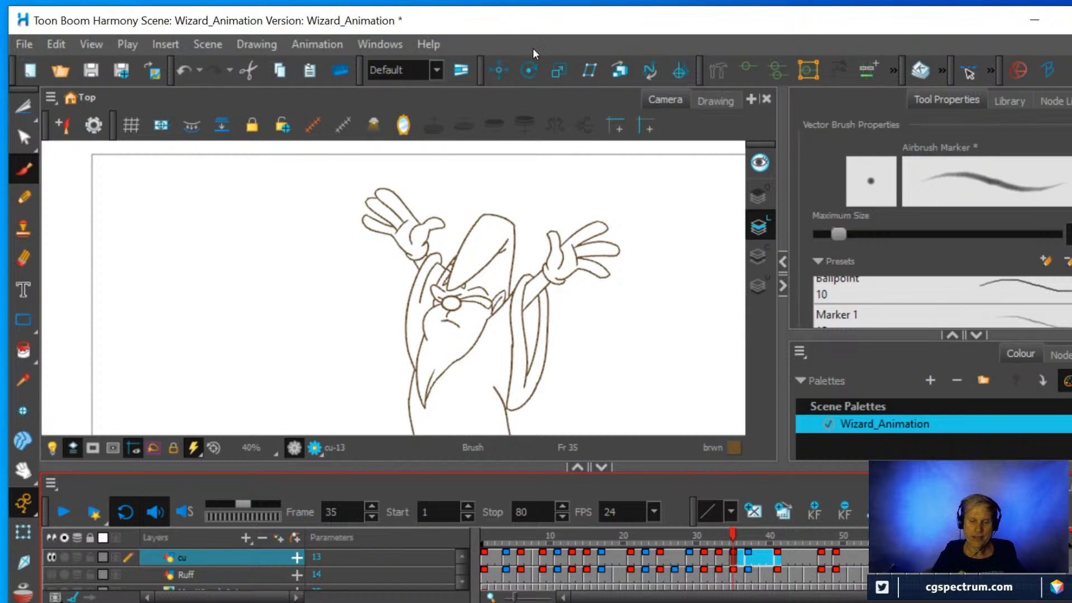
Switch to the Drawing view at frame 41 and show the drawing desk listing the cu drawings.
{"action": "left_click", "coordinate": [376, 43]}
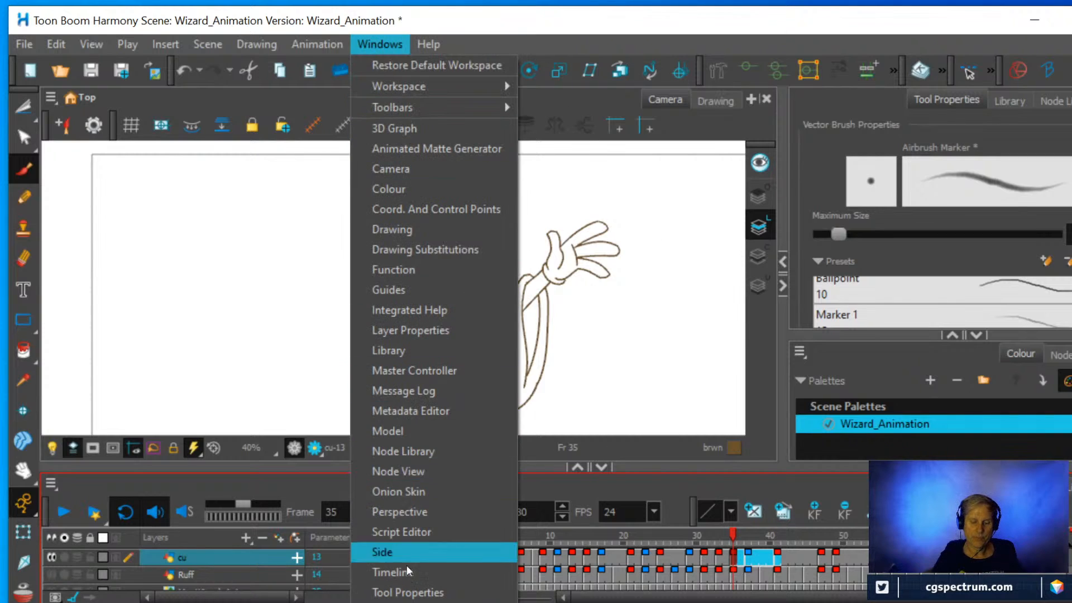
{"action": "left_click", "coordinate": [406, 602]}
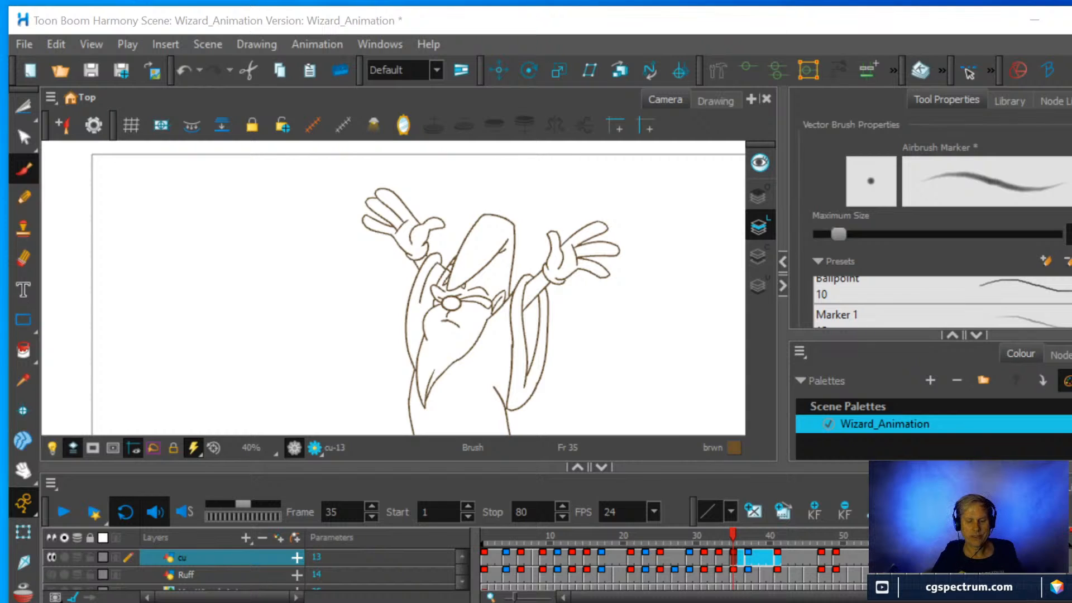
{"action": "left_click", "coordinate": [712, 101]}
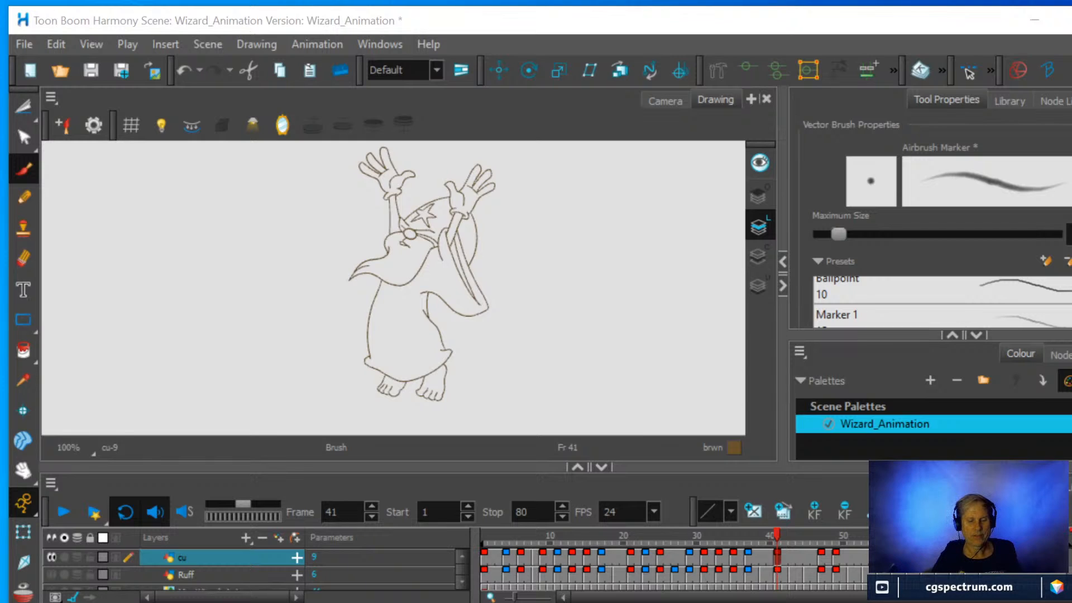
{"action": "key", "text": "shift+t"}
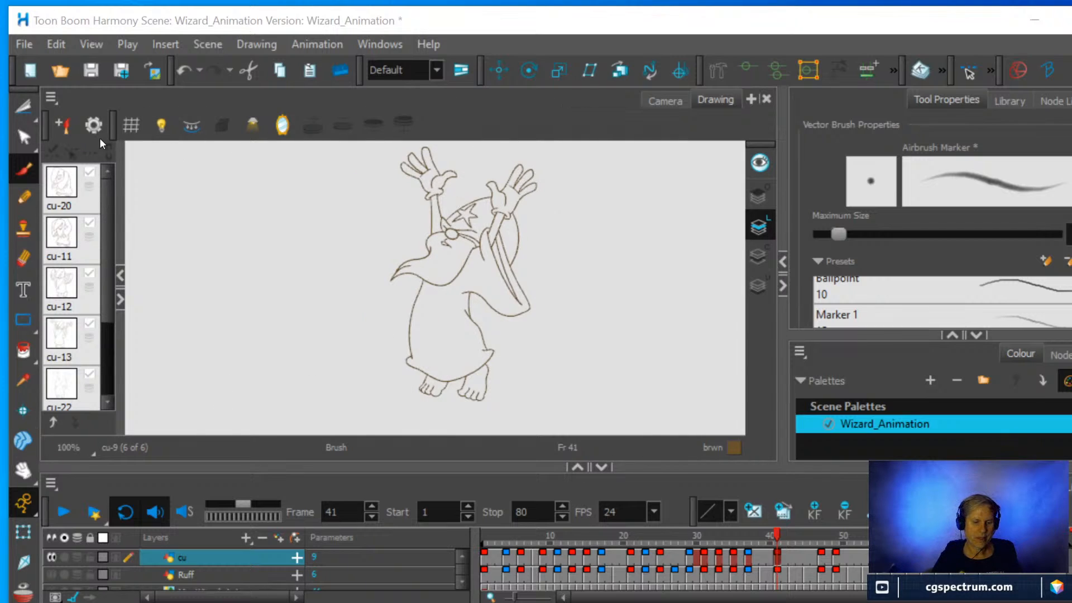
Turn on the onion skin, enable Shift and Trace and activate its manipulator for the cu drawings.
{"action": "left_click", "coordinate": [53, 156]}
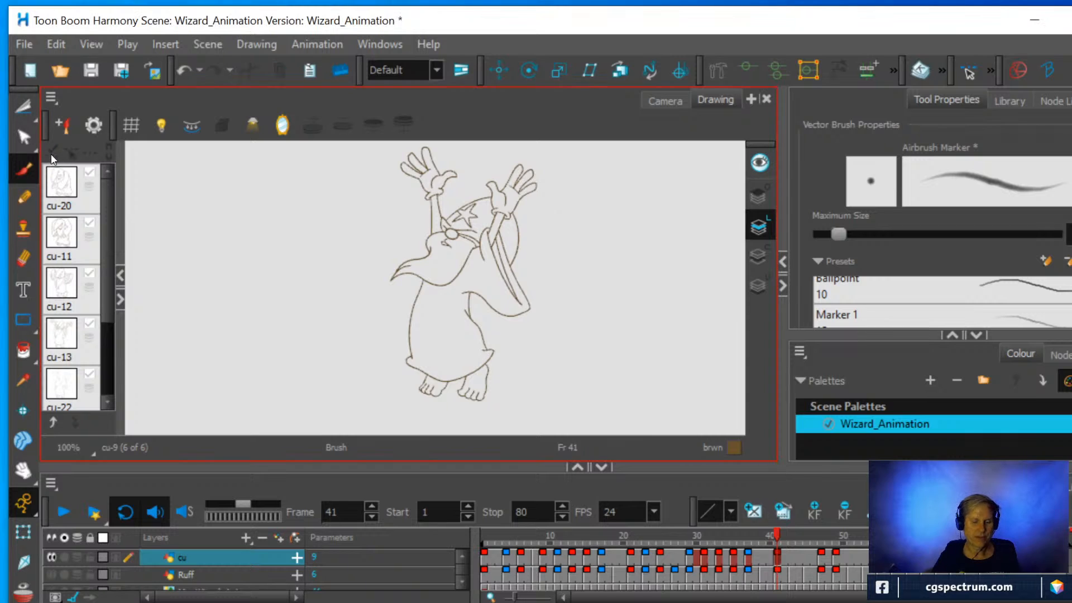
{"action": "key", "text": "alt+o"}
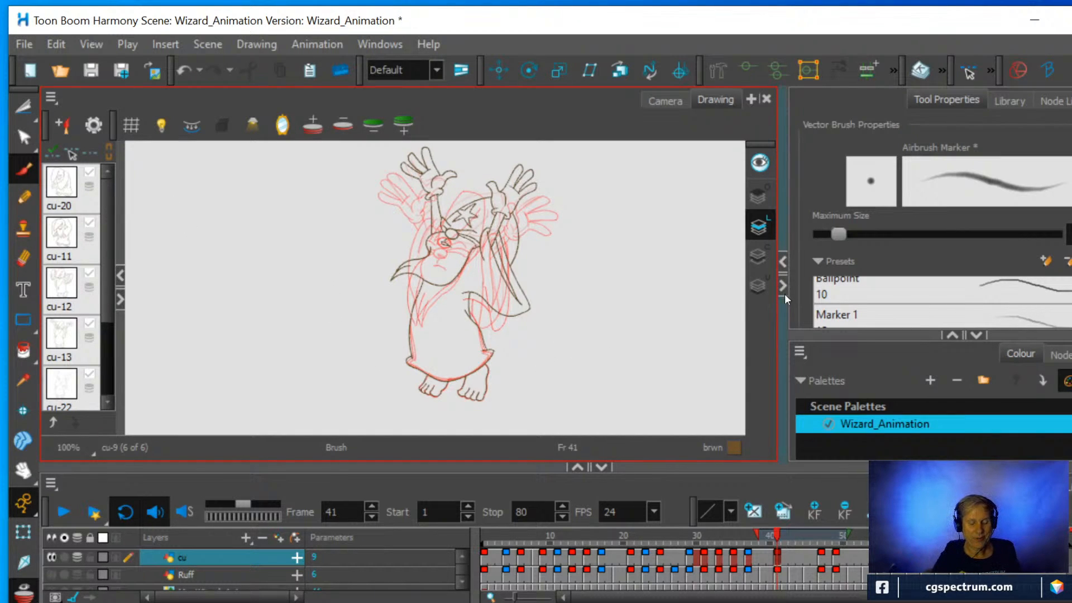
{"action": "left_click", "coordinate": [53, 153]}
{"action": "left_click", "coordinate": [70, 154]}
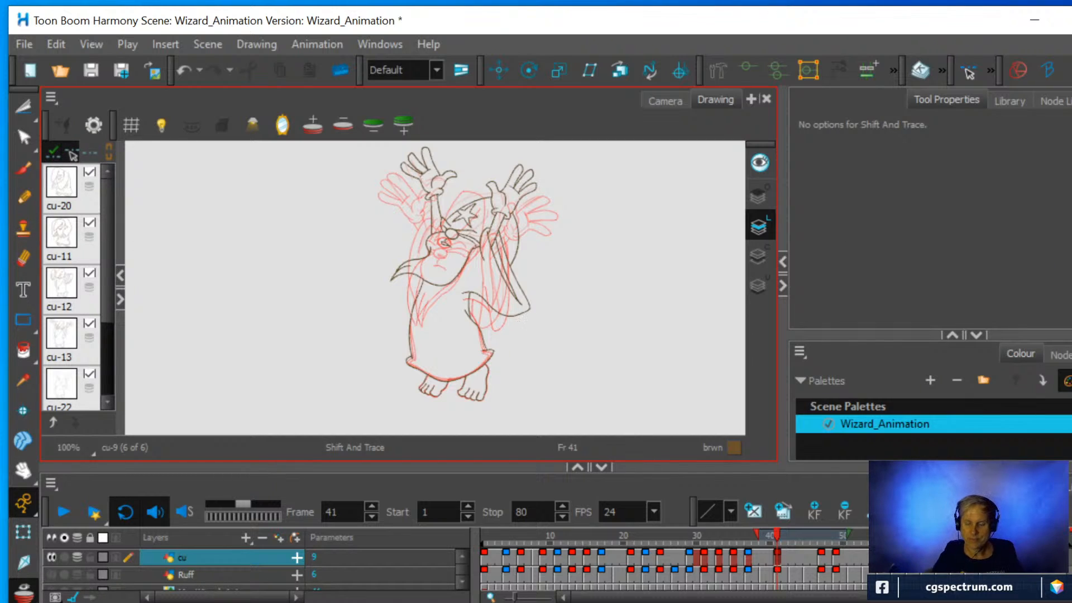
Narrow the onion skin range around frame 41 and compare the overlay with frame 37's.
{"action": "mouse_move", "coordinate": [850, 535]}
{"action": "left_mouse_down"}
{"action": "mouse_move", "coordinate": [784, 539]}
{"action": "mouse_move", "coordinate": [824, 546]}
{"action": "left_mouse_up"}
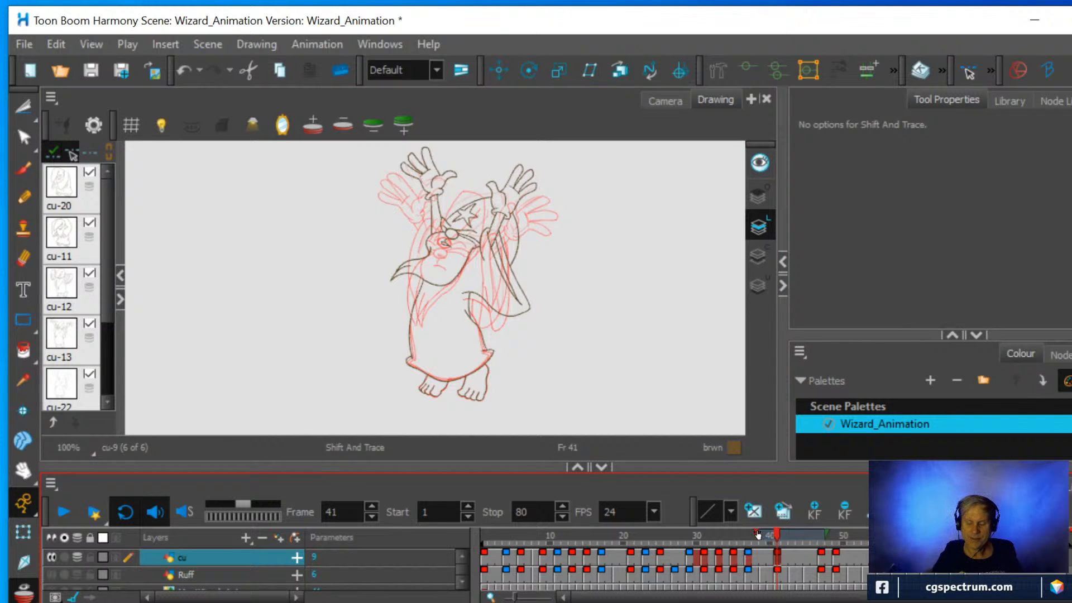
{"action": "mouse_move", "coordinate": [757, 534]}
{"action": "left_mouse_down"}
{"action": "mouse_move", "coordinate": [777, 535]}
{"action": "mouse_move", "coordinate": [768, 533]}
{"action": "left_mouse_up"}
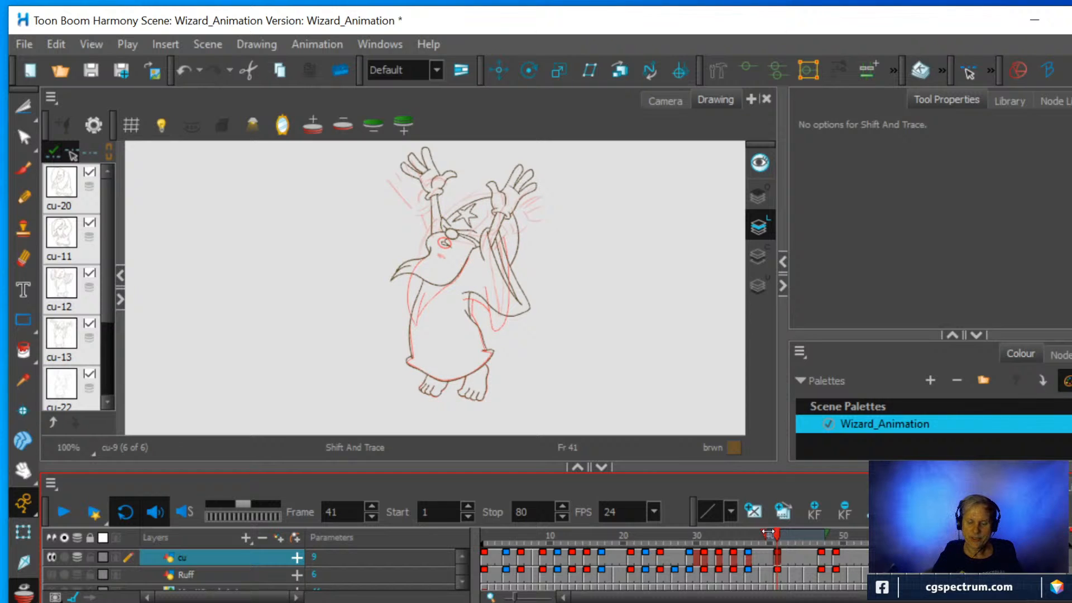
{"action": "left_click", "coordinate": [747, 555]}
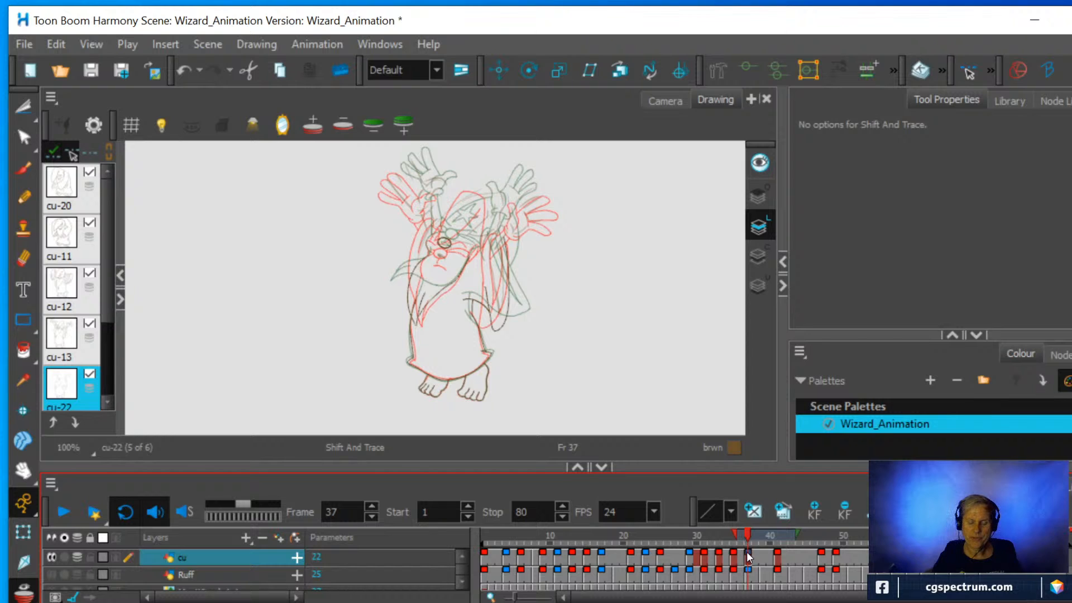
{"action": "left_click", "coordinate": [778, 555]}
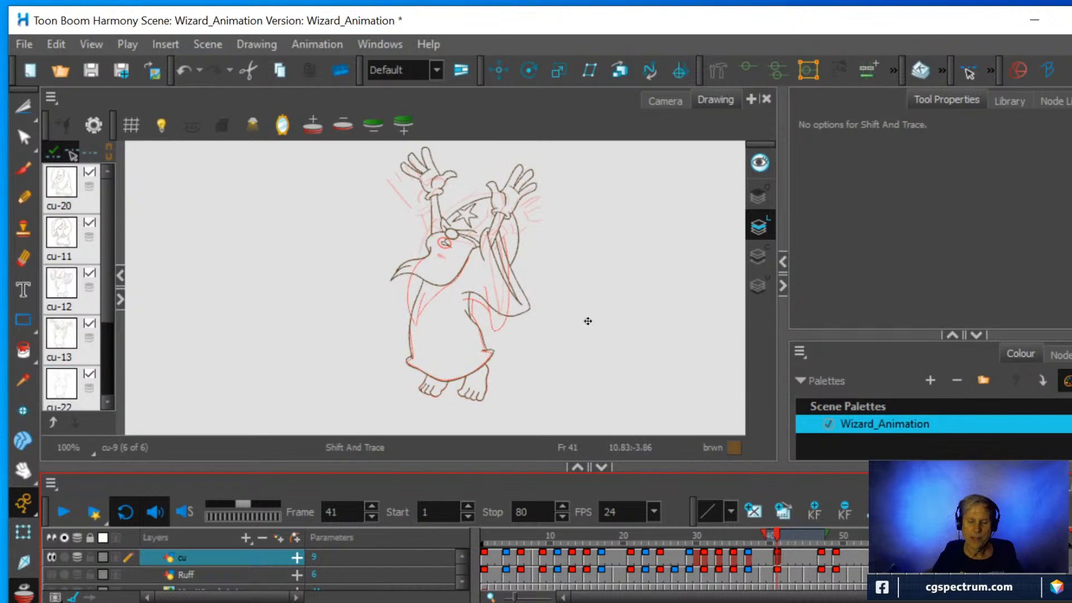
Extend the onion skin at frame 41 further back so the earlier cu drawing also shows.
{"action": "scroll", "coordinate": [548, 287], "scroll_direction": "up", "scroll_amount": 2}
{"action": "left_click_drag", "start_coordinate": [546, 241], "coordinate": [574, 364]}
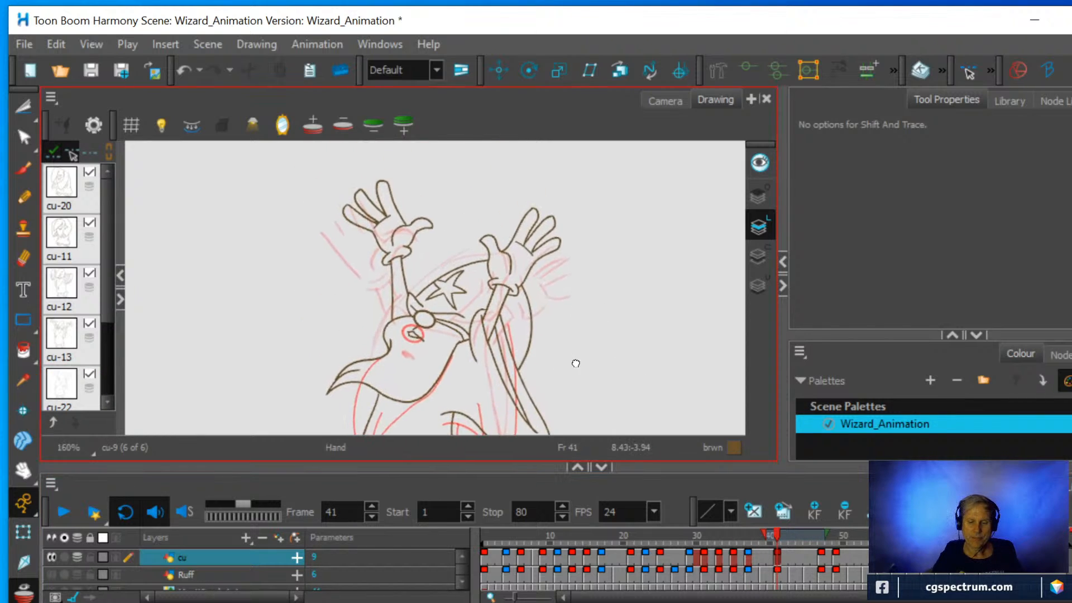
{"action": "left_click_drag", "start_coordinate": [766, 533], "coordinate": [757, 531]}
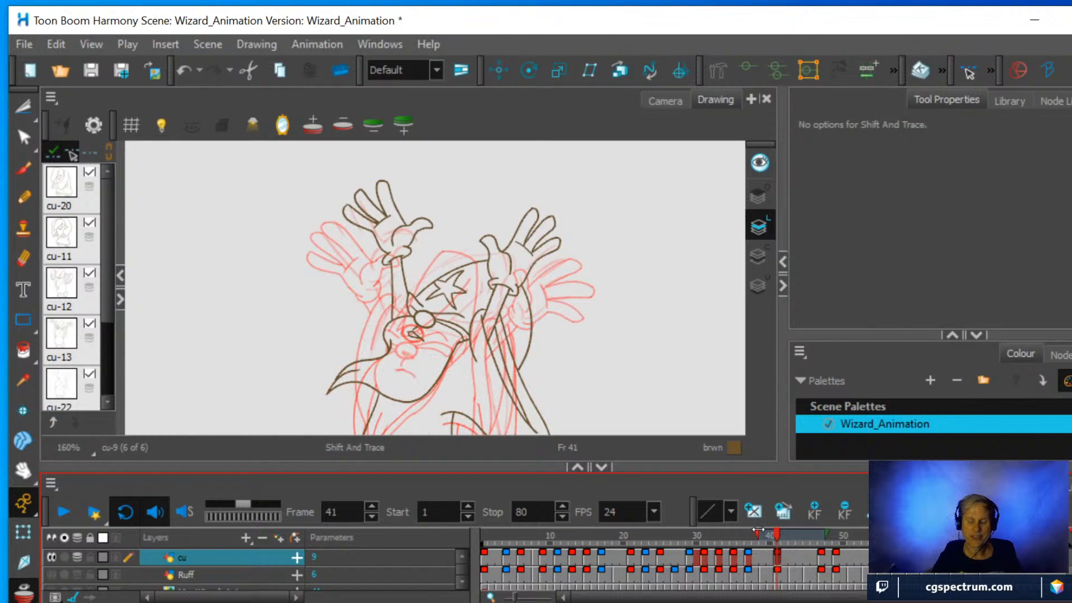
Rotate and shift drawing cu-9 with Shift and Trace until its right-side hand overlaps the same hand of the previous key drawing.
{"action": "mouse_move", "coordinate": [519, 284]}
{"action": "left_mouse_down"}
{"action": "mouse_move", "coordinate": [559, 350]}
{"action": "mouse_move", "coordinate": [537, 383]}
{"action": "mouse_move", "coordinate": [468, 427]}
{"action": "left_mouse_up"}
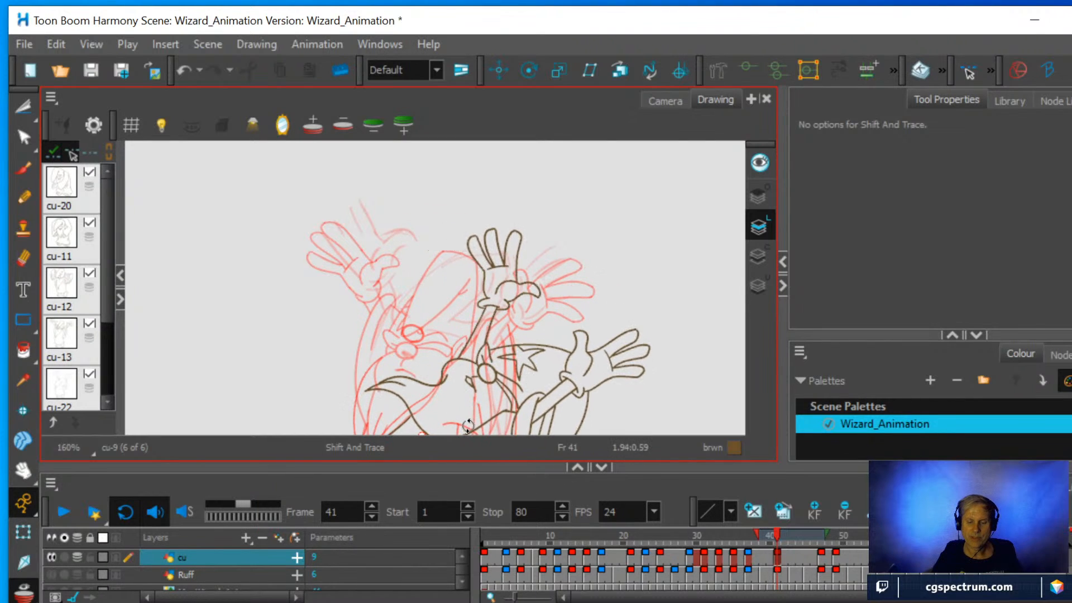
{"action": "key", "text": "ctrl+z"}
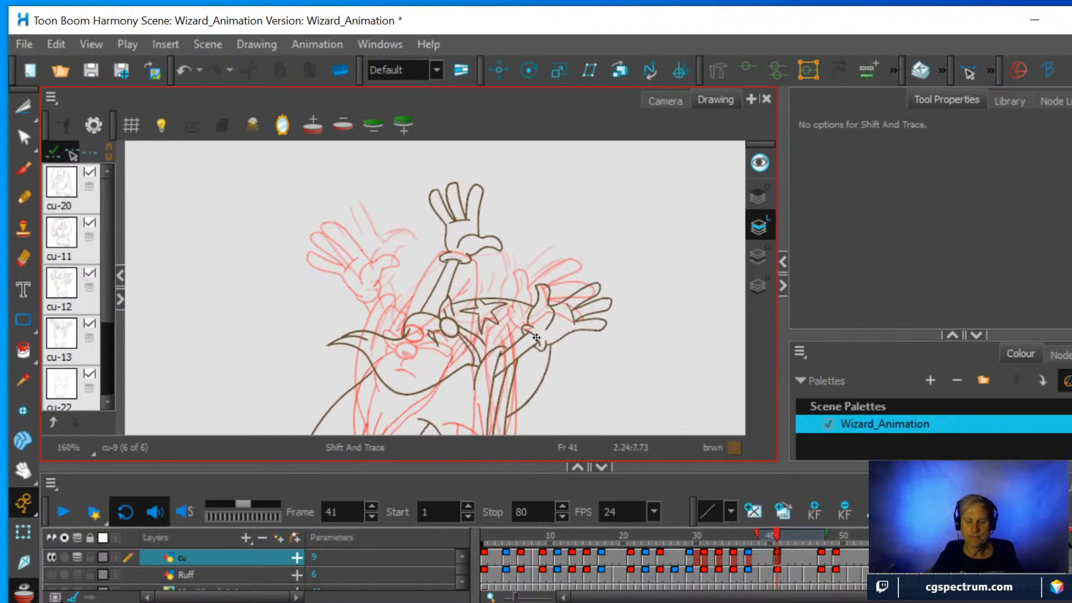
{"action": "left_click_drag", "start_coordinate": [536, 337], "coordinate": [516, 321]}
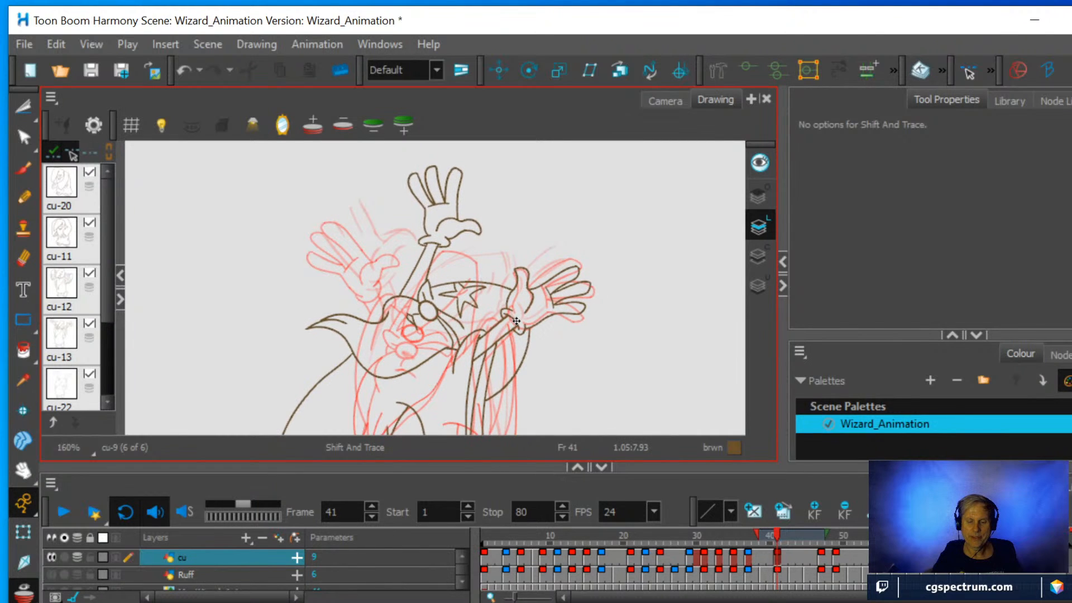
{"action": "scroll", "coordinate": [567, 332], "scroll_direction": "up", "scroll_amount": 4}
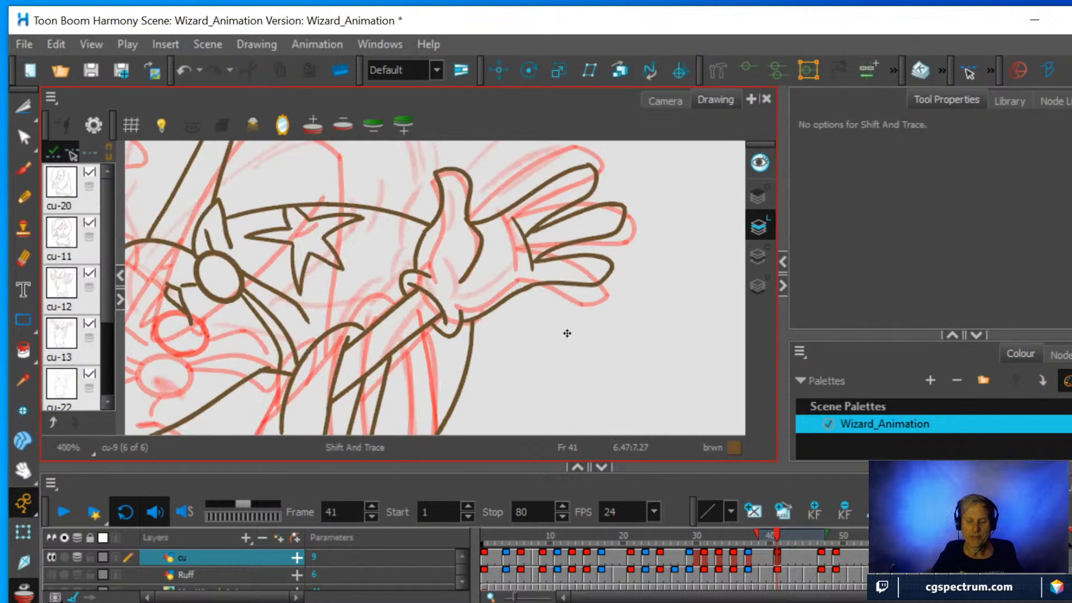
At frame 37, shift and rotate rough drawing cu-22 so its right-side hand lies between the two aligned onion-skin hands.
{"action": "left_click", "coordinate": [751, 558]}
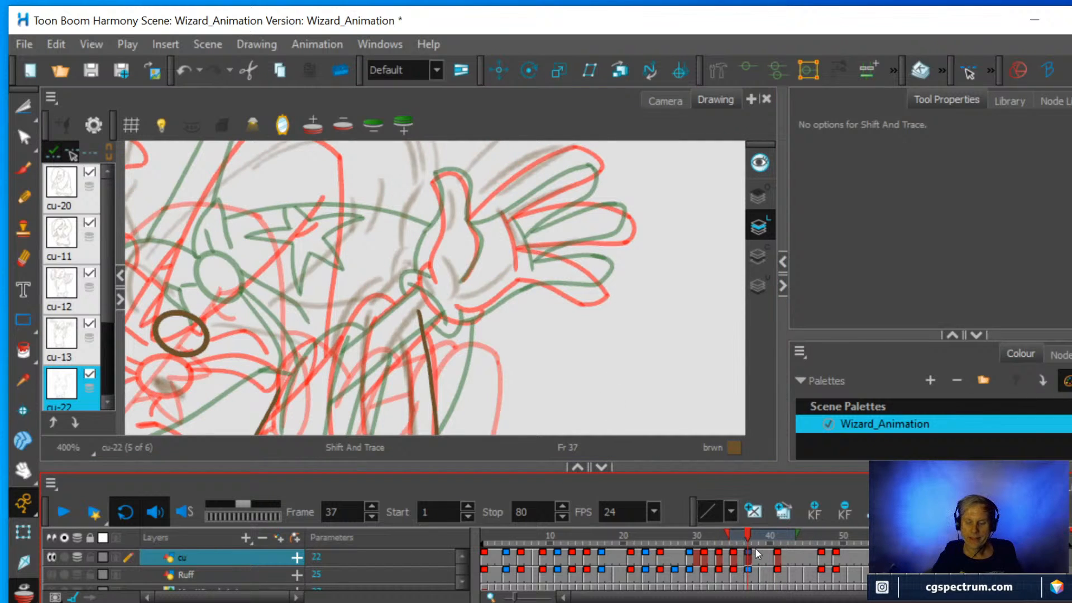
{"action": "scroll", "coordinate": [522, 311], "scroll_direction": "down", "scroll_amount": 1}
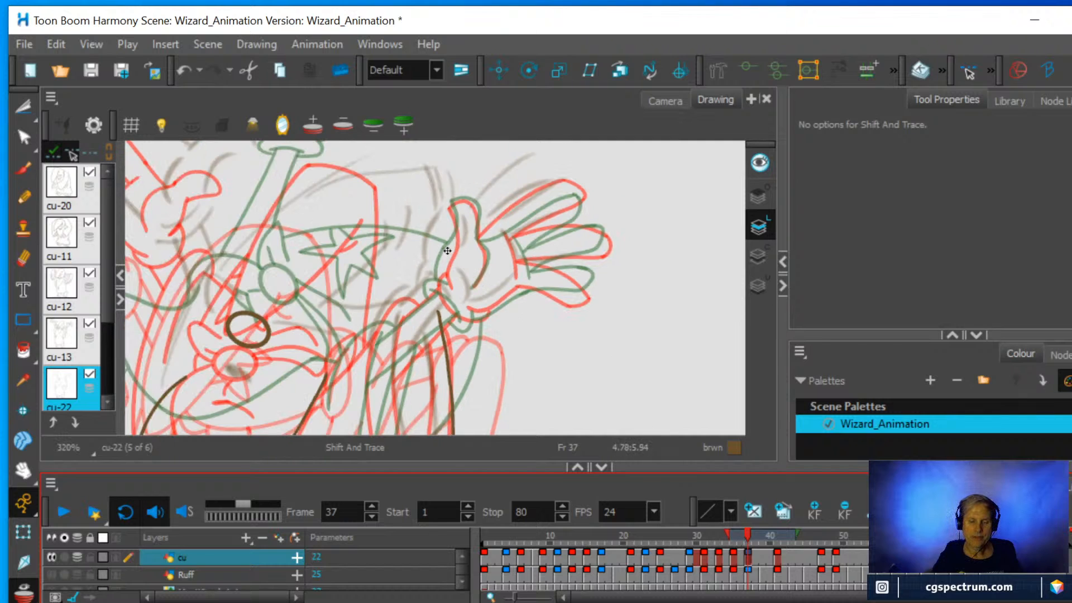
{"action": "mouse_move", "coordinate": [429, 228]}
{"action": "left_mouse_down"}
{"action": "mouse_move", "coordinate": [450, 233]}
{"action": "mouse_move", "coordinate": [450, 254]}
{"action": "mouse_move", "coordinate": [448, 245]}
{"action": "left_mouse_up"}
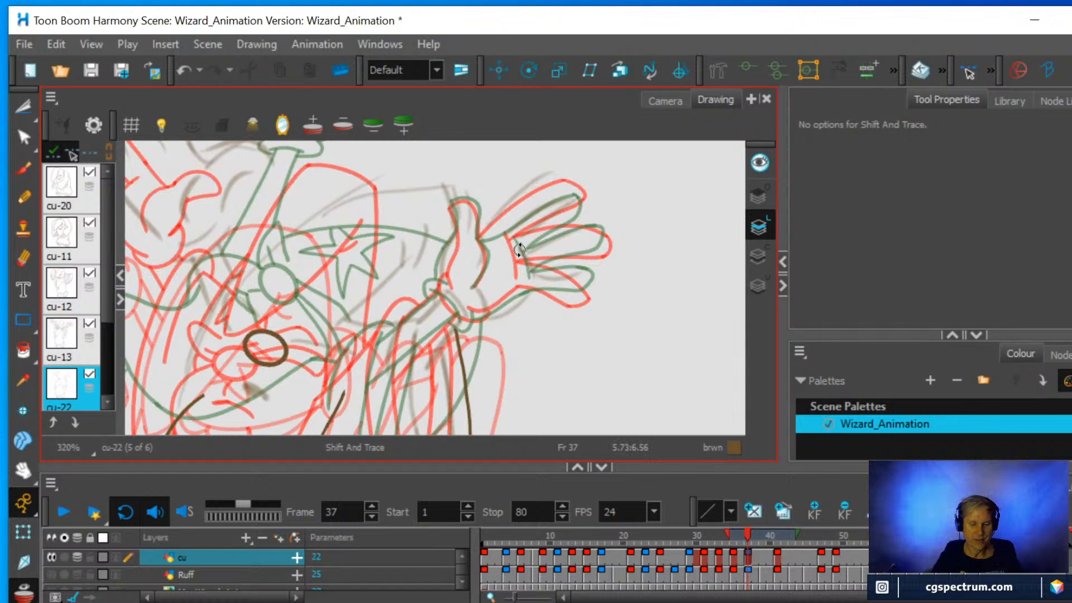
{"action": "mouse_move", "coordinate": [518, 250]}
{"action": "left_mouse_down"}
{"action": "mouse_move", "coordinate": [502, 310]}
{"action": "mouse_move", "coordinate": [483, 299]}
{"action": "mouse_move", "coordinate": [481, 308]}
{"action": "left_mouse_up"}
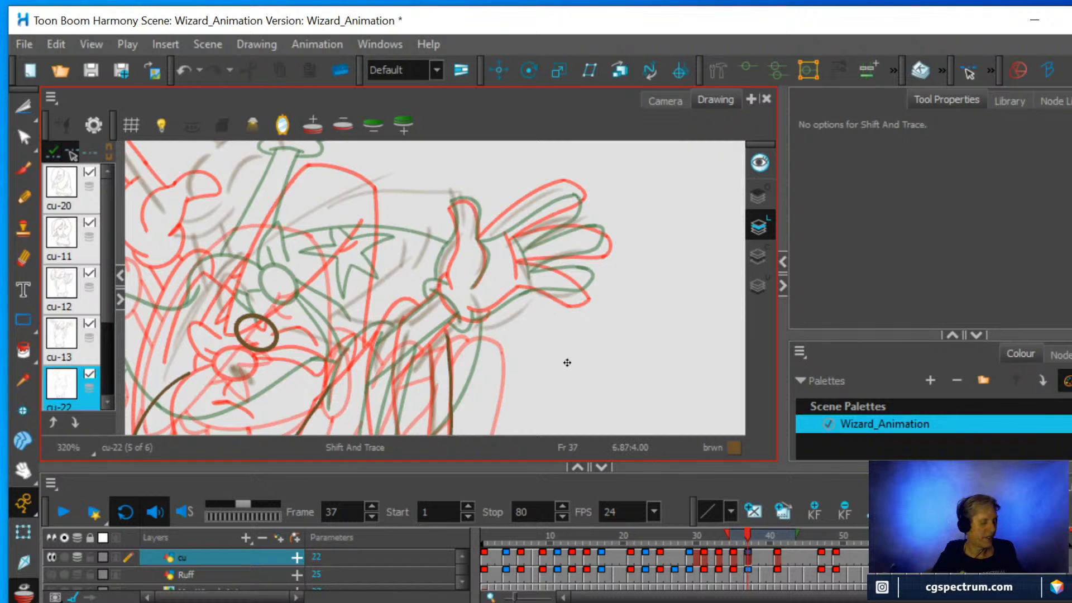
Turn off the onion skin and erase the rough lines of the right-side hand in frame 37's drawing.
{"action": "key", "text": "ctrl+alt"}
{"action": "mouse_move", "coordinate": [588, 350]}
{"action": "left_mouse_down"}
{"action": "mouse_move", "coordinate": [579, 287]}
{"action": "mouse_move", "coordinate": [551, 239]}
{"action": "left_mouse_up"}
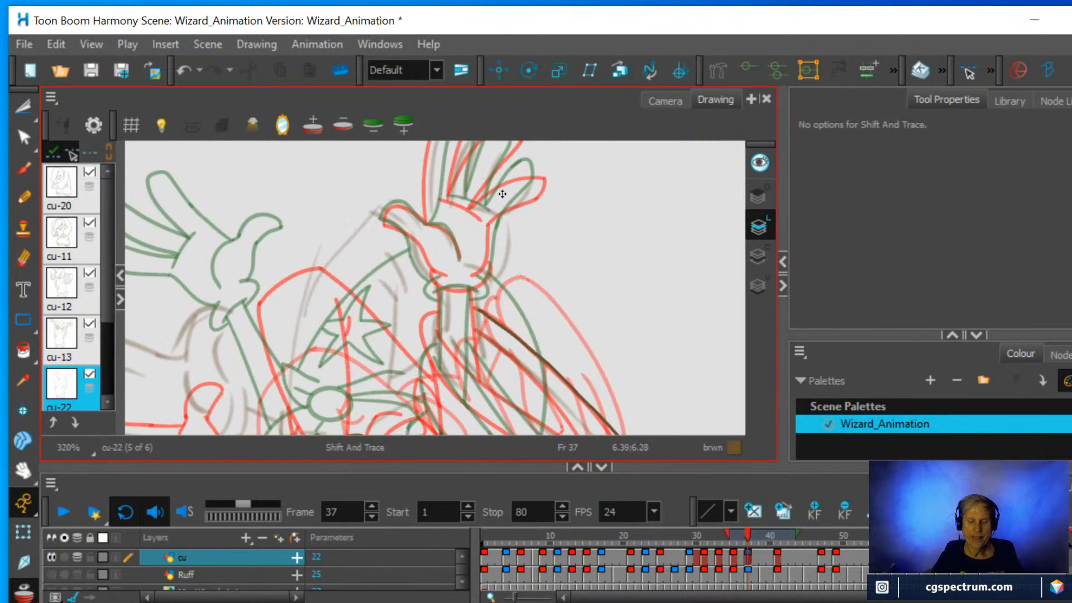
{"action": "key", "text": "space"}
{"action": "mouse_move", "coordinate": [507, 193]}
{"action": "left_mouse_down"}
{"action": "mouse_move", "coordinate": [516, 363]}
{"action": "mouse_move", "coordinate": [520, 310]}
{"action": "left_mouse_up"}
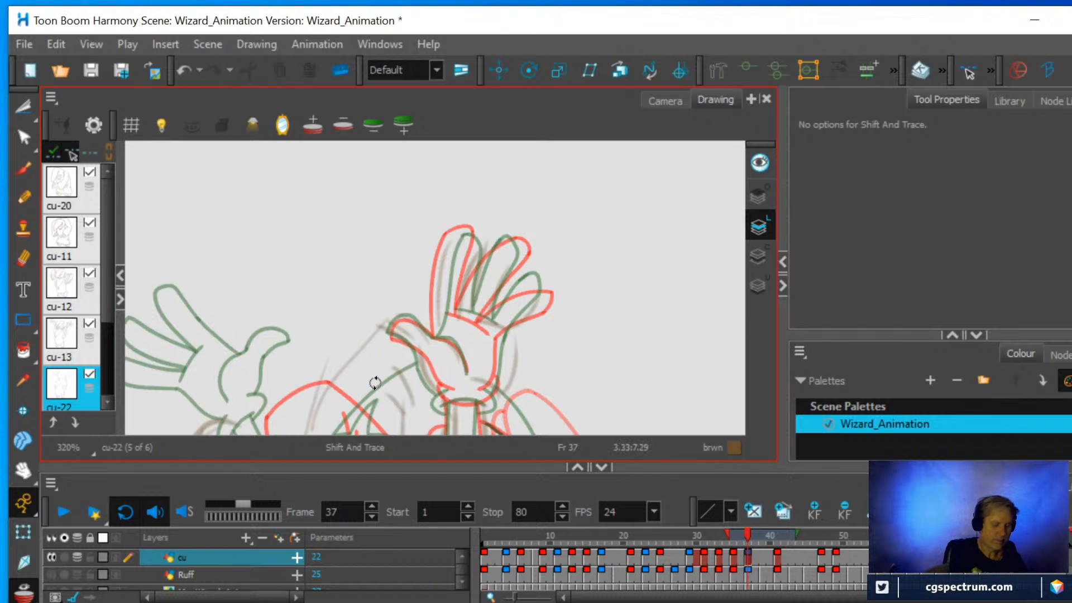
{"action": "key", "text": "alt+o"}
{"action": "key", "text": "alt+e"}
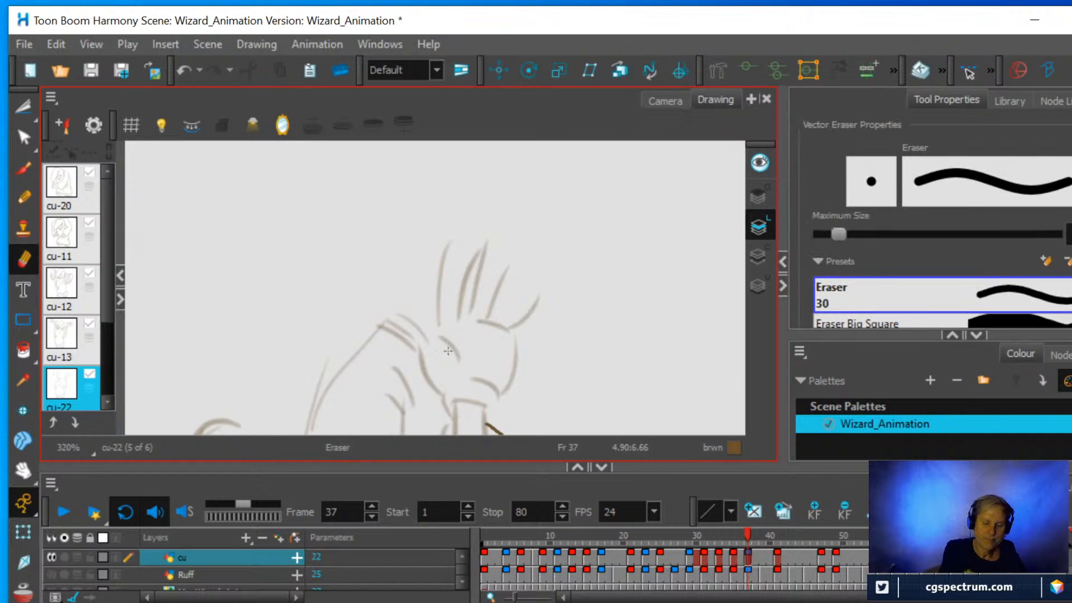
{"action": "mouse_move", "coordinate": [424, 341]}
{"action": "left_mouse_down"}
{"action": "mouse_move", "coordinate": [382, 309]}
{"action": "mouse_move", "coordinate": [398, 328]}
{"action": "mouse_move", "coordinate": [441, 335]}
{"action": "mouse_move", "coordinate": [433, 354]}
{"action": "mouse_move", "coordinate": [413, 352]}
{"action": "mouse_move", "coordinate": [457, 232]}
{"action": "mouse_move", "coordinate": [473, 246]}
{"action": "mouse_move", "coordinate": [472, 318]}
{"action": "mouse_move", "coordinate": [504, 271]}
{"action": "mouse_move", "coordinate": [507, 333]}
{"action": "mouse_move", "coordinate": [540, 305]}
{"action": "mouse_move", "coordinate": [501, 386]}
{"action": "mouse_move", "coordinate": [472, 381]}
{"action": "mouse_move", "coordinate": [458, 400]}
{"action": "left_mouse_up"}
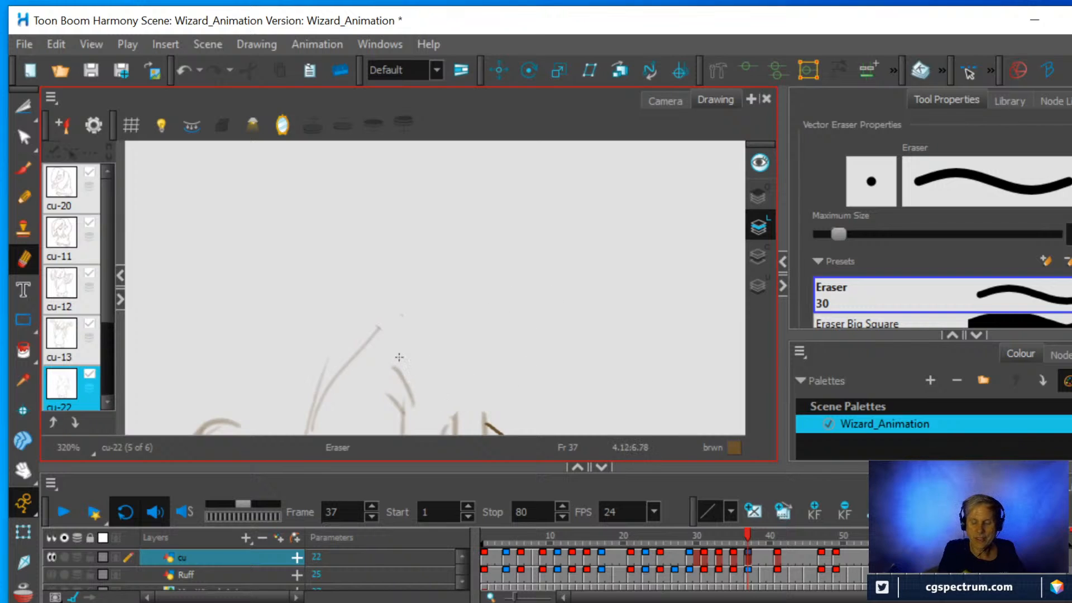
Turn the onion skin back on and draw the first finger with the Pencil midway between the red and green outlines.
{"action": "left_click", "coordinate": [63, 125]}
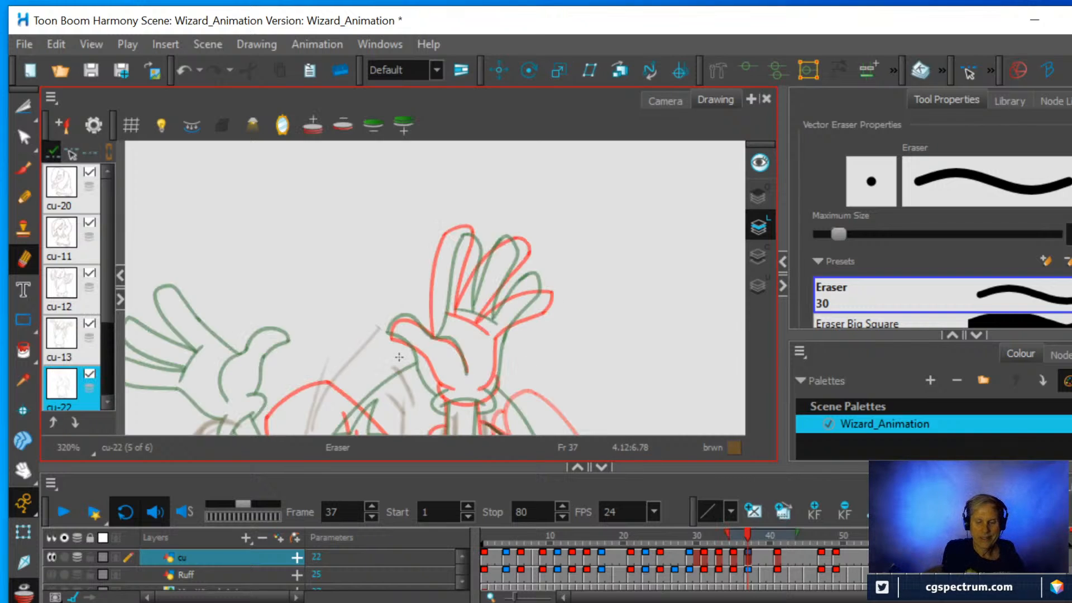
{"action": "left_click", "coordinate": [22, 202]}
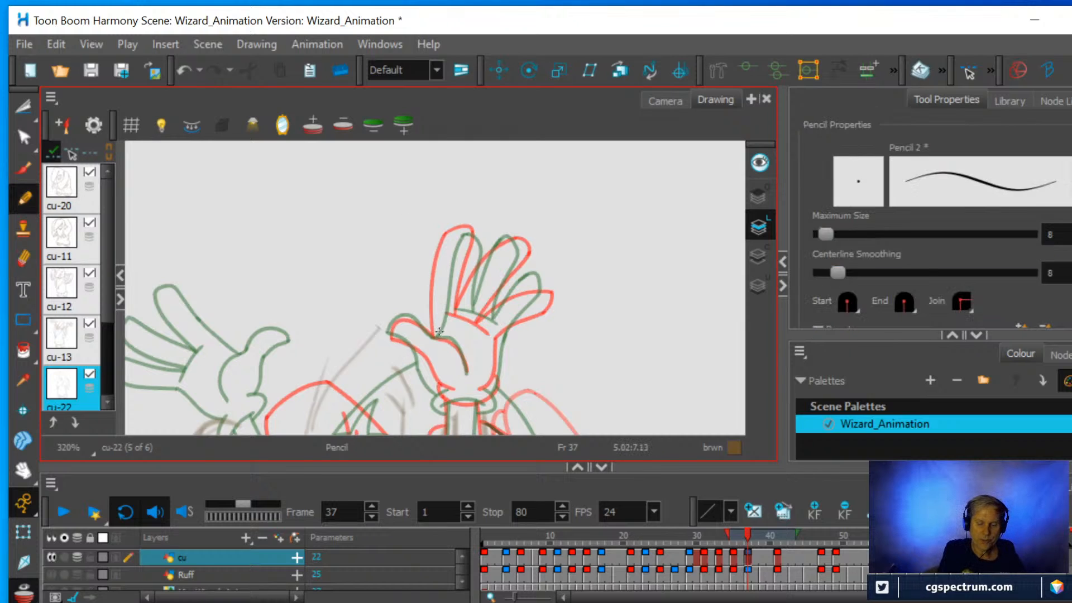
{"action": "left_click_drag", "start_coordinate": [437, 326], "coordinate": [462, 228]}
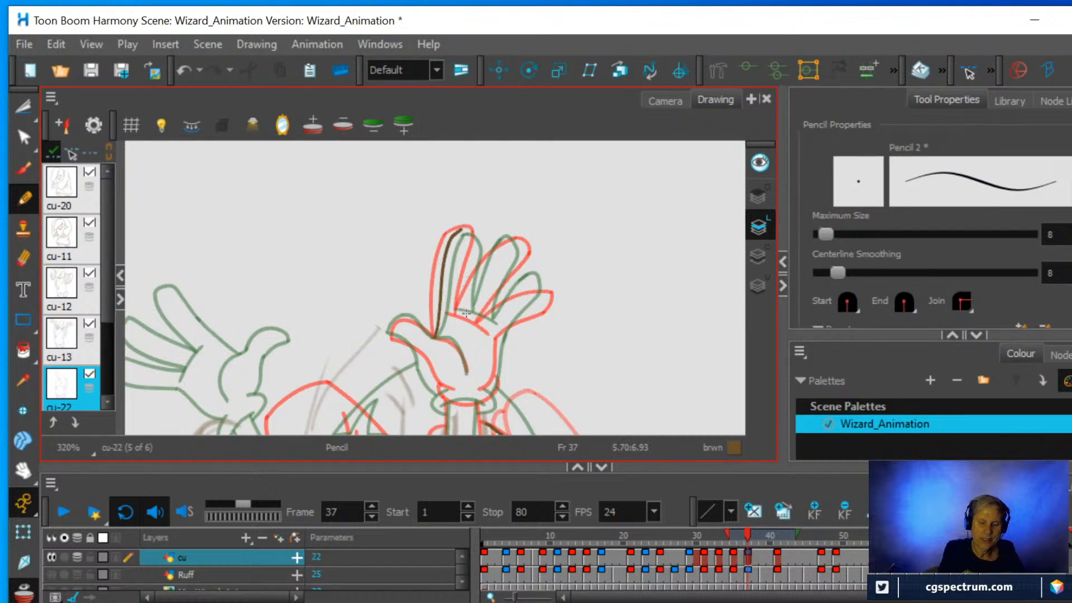
{"action": "left_click_drag", "start_coordinate": [467, 313], "coordinate": [478, 243]}
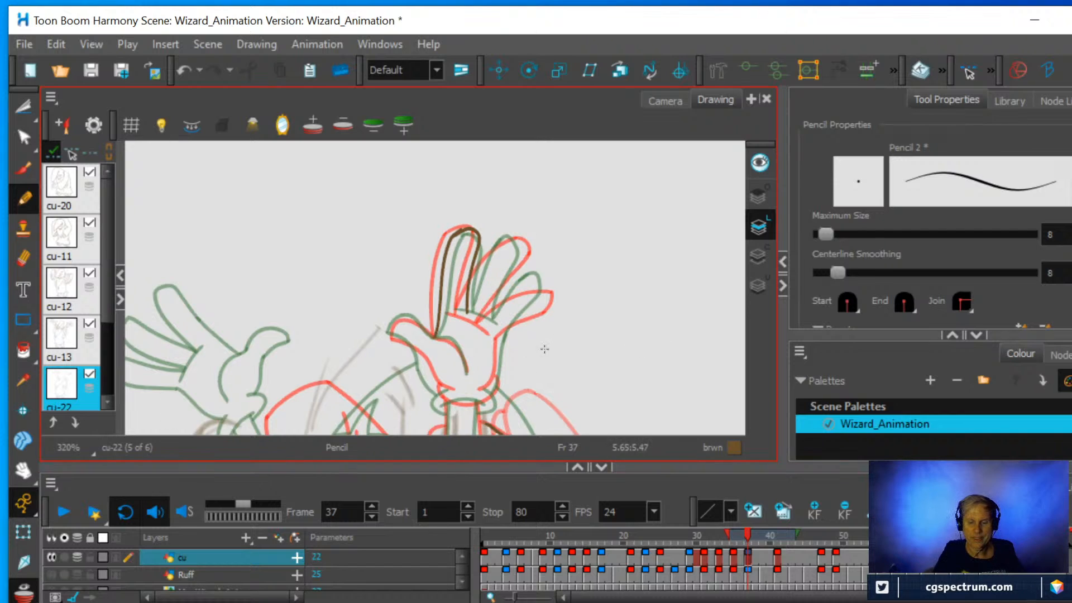
Draw the middle finger between the two onion-skin outlines, undoing and redrawing strokes until both sides meet at the tip.
{"action": "scroll", "coordinate": [578, 332], "scroll_direction": "up", "scroll_amount": 2}
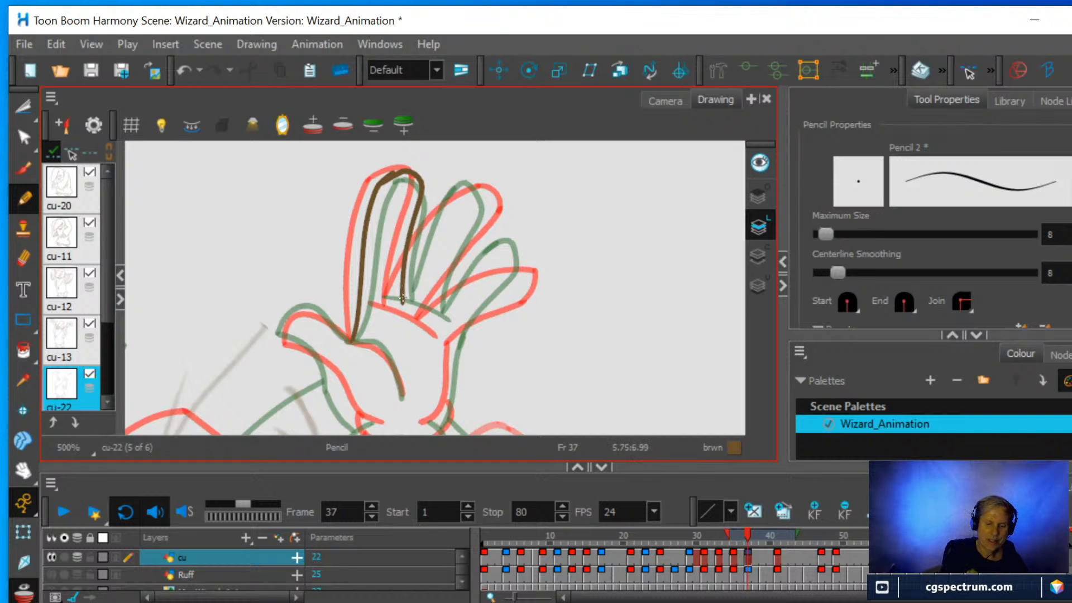
{"action": "mouse_move", "coordinate": [403, 302]}
{"action": "left_mouse_down"}
{"action": "mouse_move", "coordinate": [435, 218]}
{"action": "mouse_move", "coordinate": [481, 190]}
{"action": "left_mouse_up"}
{"action": "key", "text": "ctrl+z"}
{"action": "mouse_move", "coordinate": [404, 280]}
{"action": "left_mouse_down"}
{"action": "mouse_move", "coordinate": [440, 207]}
{"action": "mouse_move", "coordinate": [471, 188]}
{"action": "left_mouse_up"}
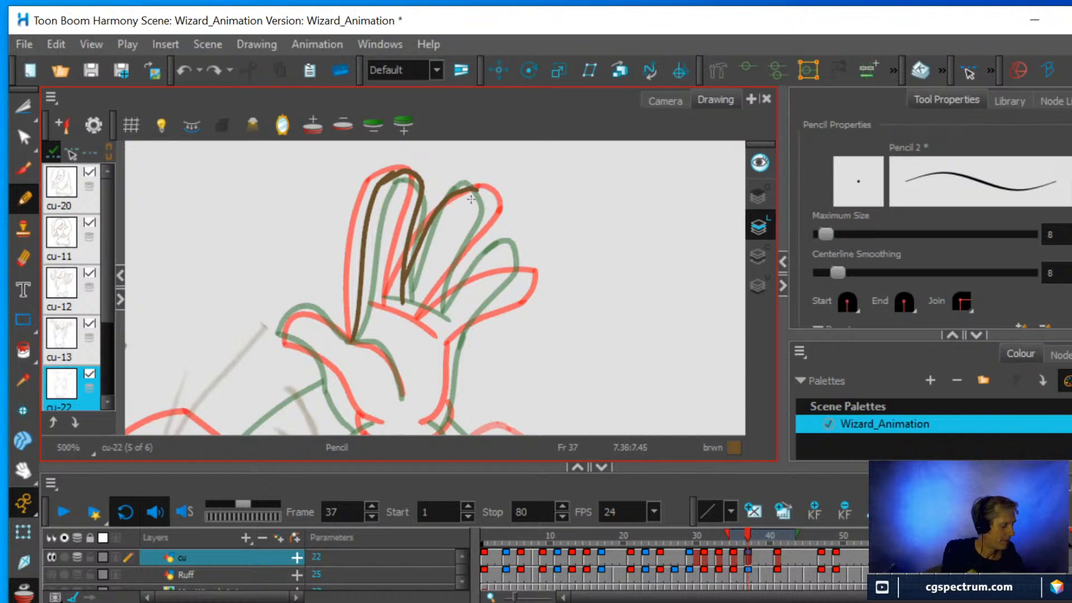
{"action": "key", "text": "ctrl+z"}
{"action": "mouse_move", "coordinate": [434, 315]}
{"action": "left_mouse_down"}
{"action": "mouse_move", "coordinate": [487, 219]}
{"action": "mouse_move", "coordinate": [469, 180]}
{"action": "left_mouse_up"}
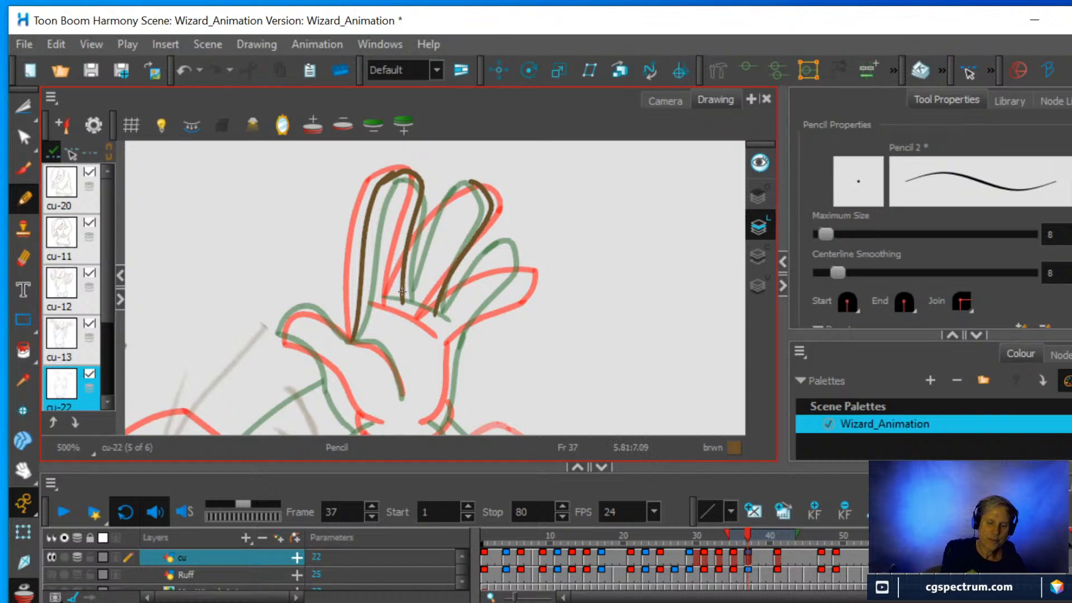
{"action": "mouse_move", "coordinate": [401, 290]}
{"action": "left_mouse_down"}
{"action": "mouse_move", "coordinate": [439, 211]}
{"action": "mouse_move", "coordinate": [477, 180]}
{"action": "left_mouse_up"}
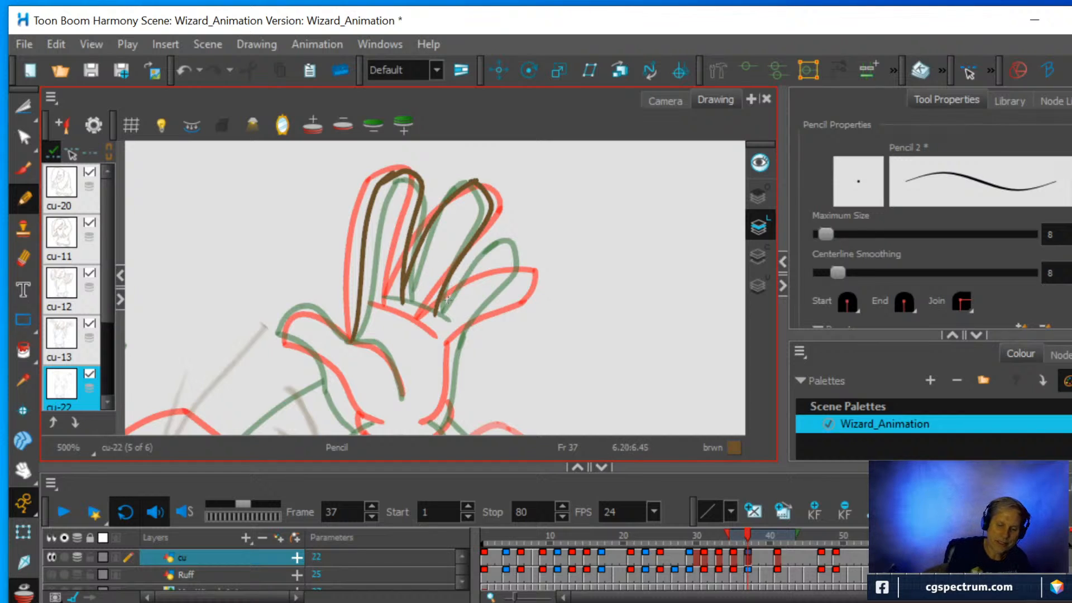
Draw the last finger, the knuckle line across the finger bases, and the outer edge of the palm.
{"action": "mouse_move", "coordinate": [436, 311]}
{"action": "left_mouse_down"}
{"action": "mouse_move", "coordinate": [489, 262]}
{"action": "mouse_move", "coordinate": [517, 251]}
{"action": "mouse_move", "coordinate": [523, 261]}
{"action": "mouse_move", "coordinate": [520, 282]}
{"action": "mouse_move", "coordinate": [448, 345]}
{"action": "left_mouse_up"}
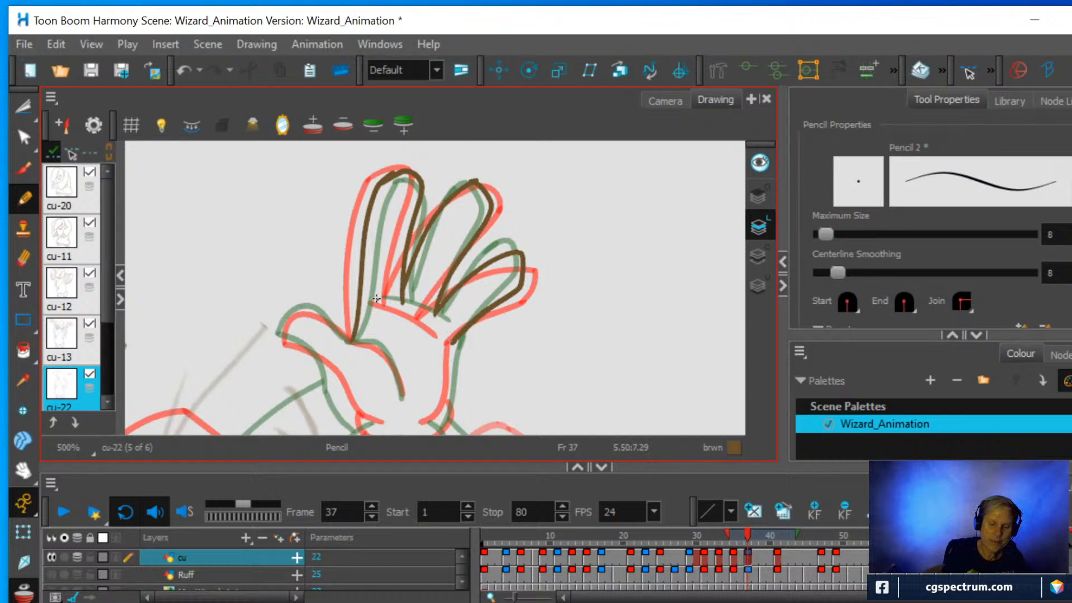
{"action": "left_click_drag", "start_coordinate": [389, 302], "coordinate": [449, 335]}
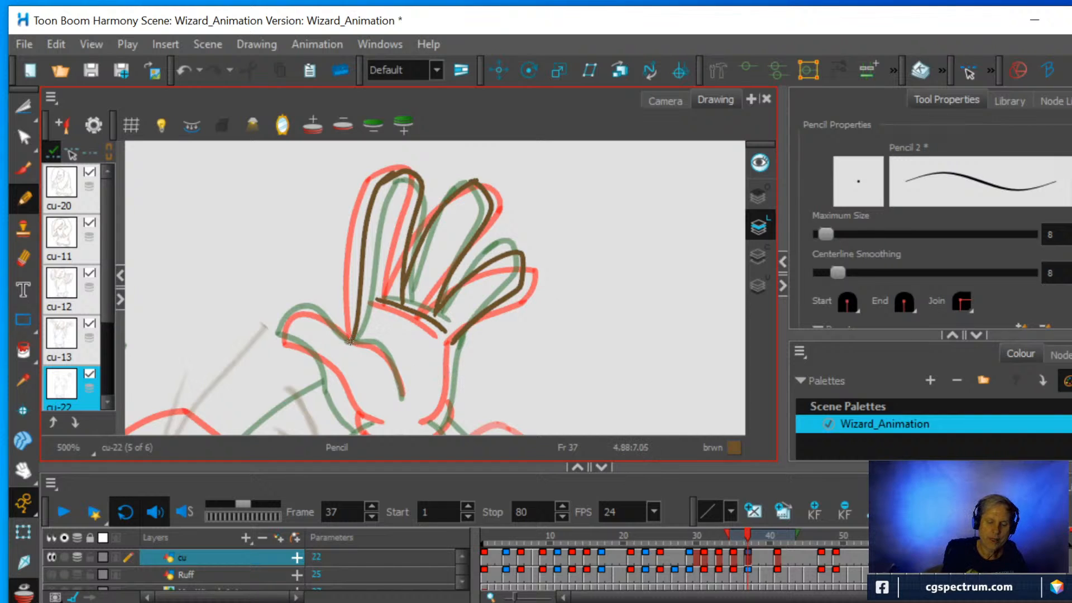
{"action": "mouse_move", "coordinate": [382, 348]}
{"action": "left_mouse_down"}
{"action": "mouse_move", "coordinate": [428, 431]}
{"action": "mouse_move", "coordinate": [447, 406]}
{"action": "mouse_move", "coordinate": [456, 337]}
{"action": "left_mouse_up"}
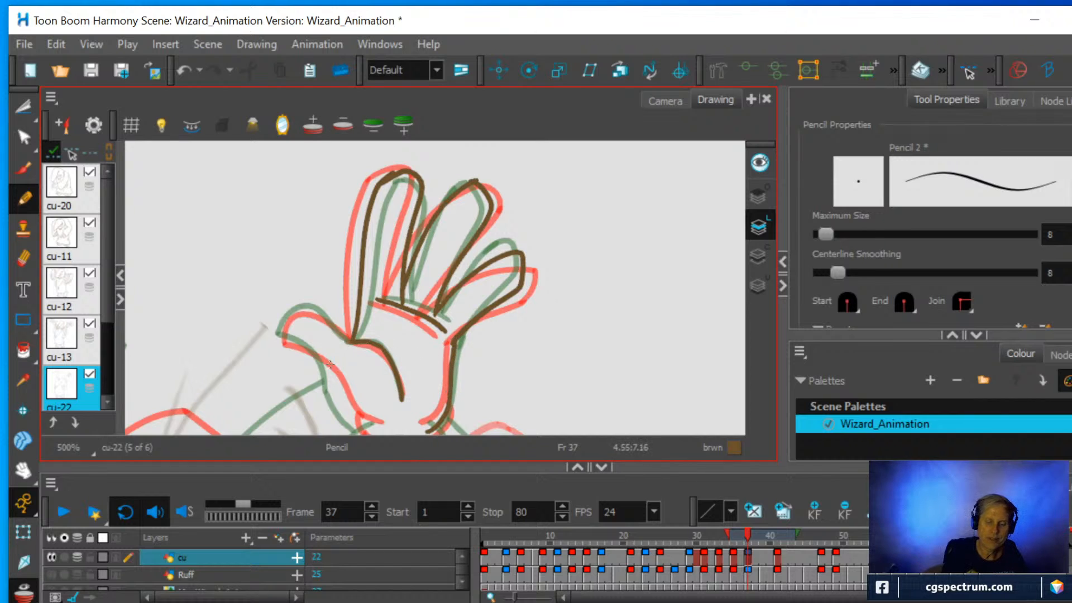
Complete the hand with the thumb and wrist cuff, and draw the forearm lines below it.
{"action": "scroll", "coordinate": [444, 350], "scroll_direction": "down", "scroll_amount": 2}
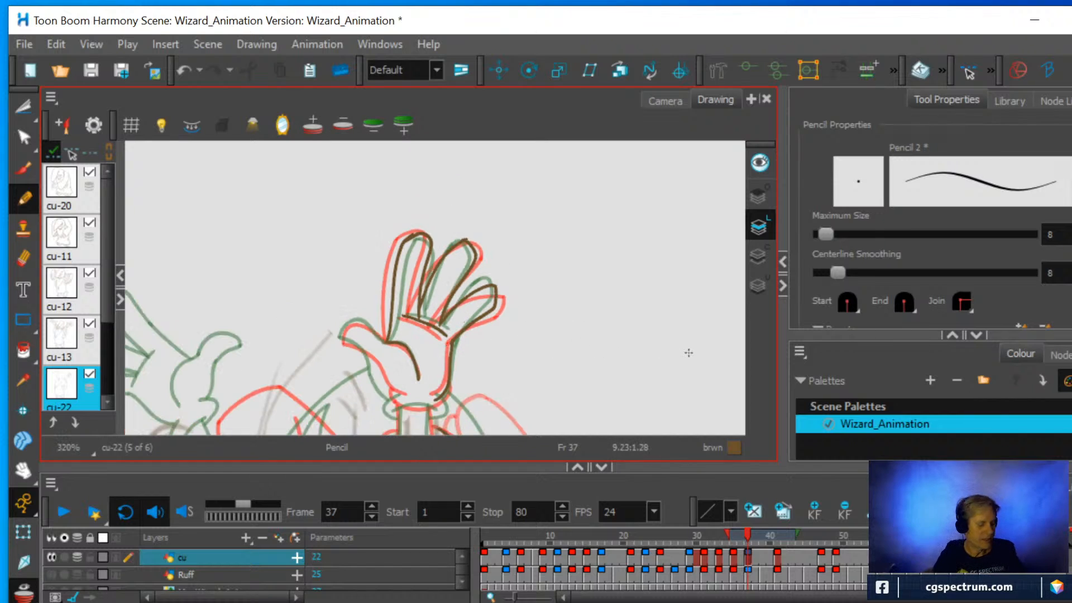
{"action": "mouse_move", "coordinate": [663, 337]}
{"action": "left_mouse_down"}
{"action": "mouse_move", "coordinate": [615, 375]}
{"action": "mouse_move", "coordinate": [559, 383]}
{"action": "left_mouse_up"}
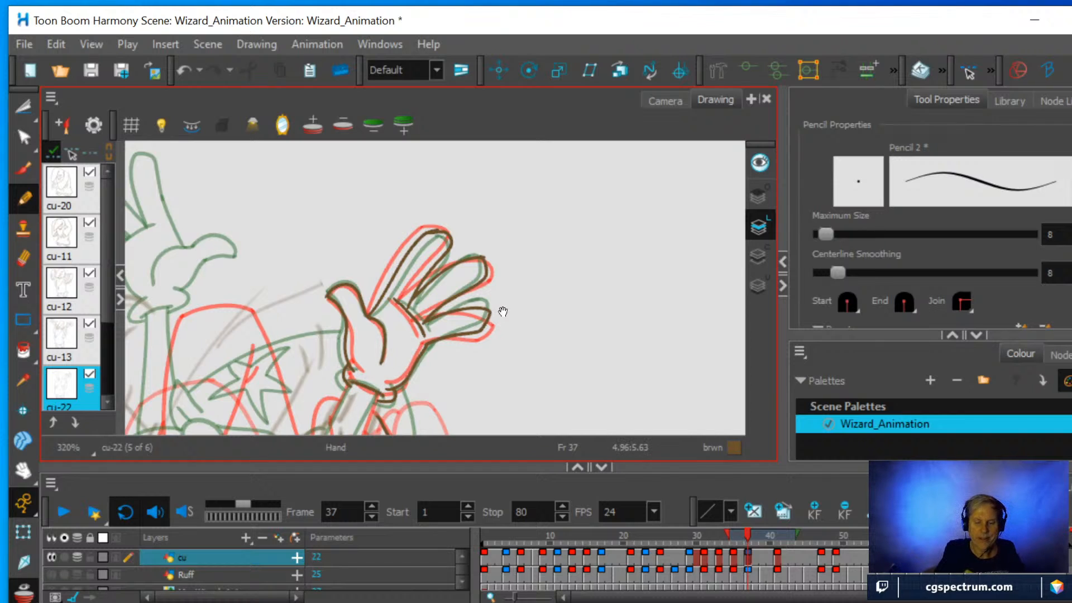
{"action": "left_click_drag", "start_coordinate": [532, 302], "coordinate": [567, 203]}
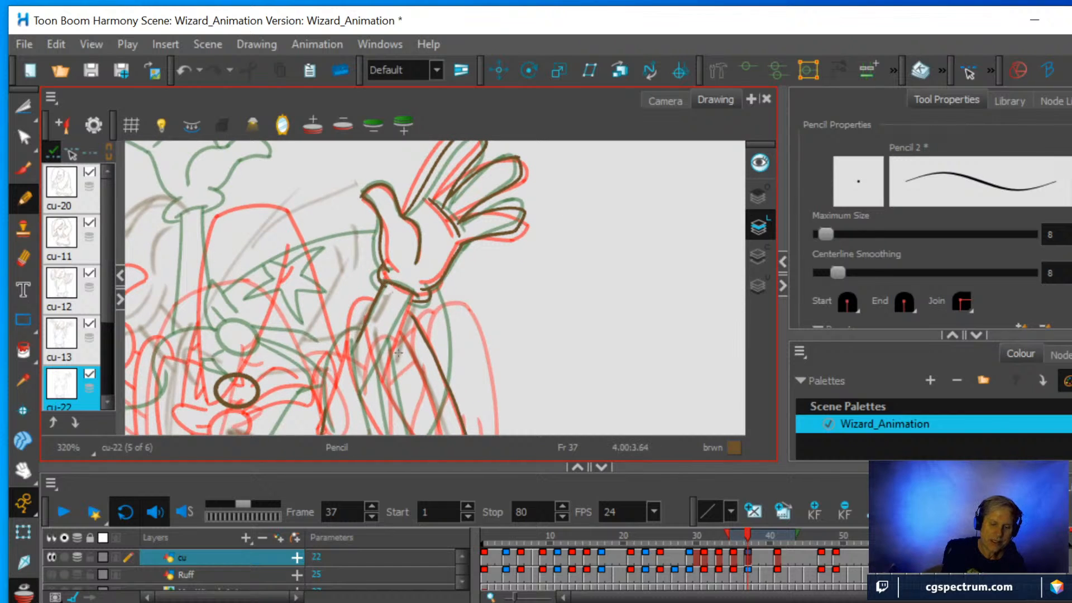
{"action": "left_click_drag", "start_coordinate": [373, 382], "coordinate": [397, 319]}
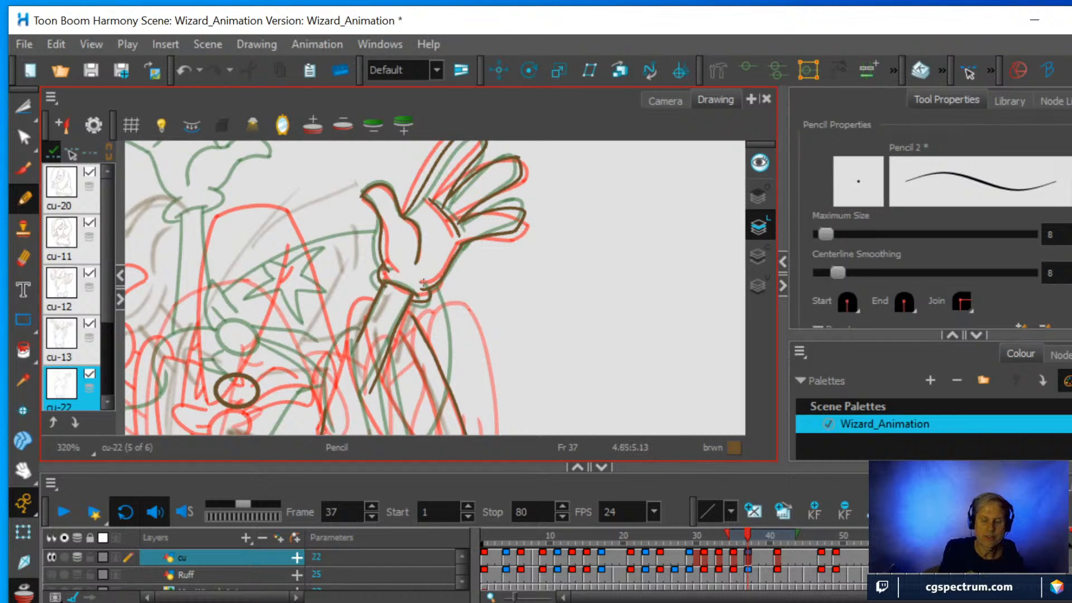
Turn off the onion skin to review the clean hand and arm against the remaining rough lines.
{"action": "scroll", "coordinate": [424, 287], "scroll_direction": "down", "scroll_amount": 1}
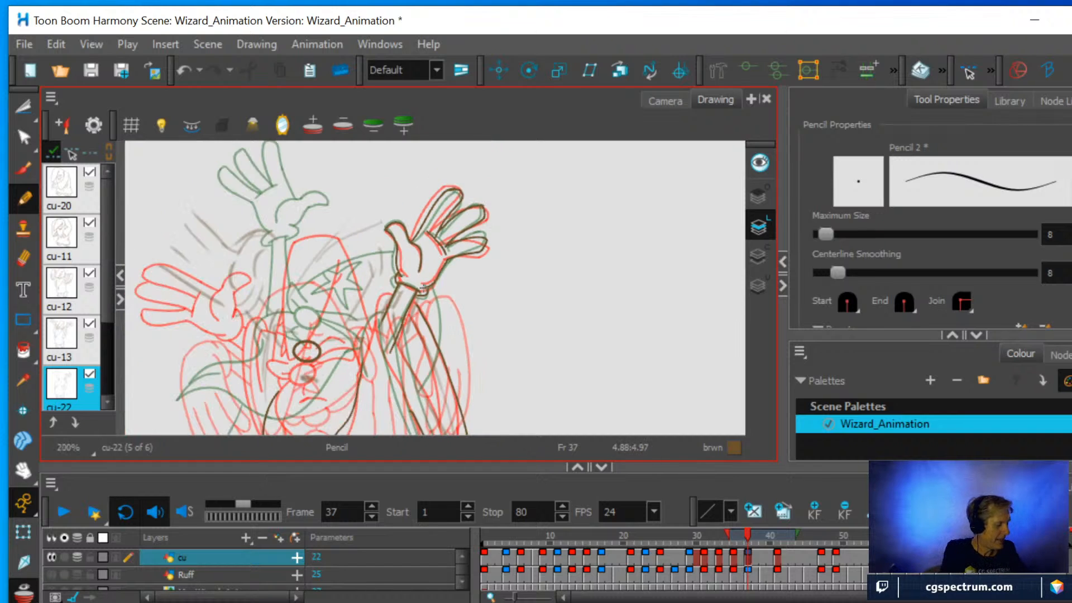
{"action": "key", "text": "alt+o"}
{"action": "scroll", "coordinate": [424, 288], "scroll_direction": "down", "scroll_amount": 1}
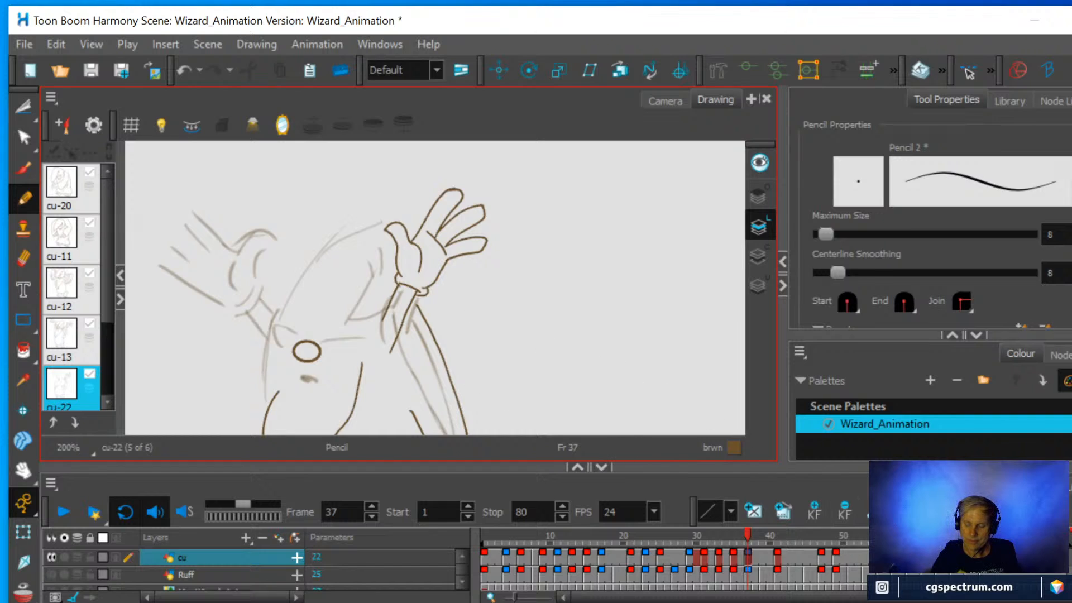
Hide the cu layer, show the Ruff layer, and view its drawing at frame 59 in the Camera view.
{"action": "left_click", "coordinate": [52, 557]}
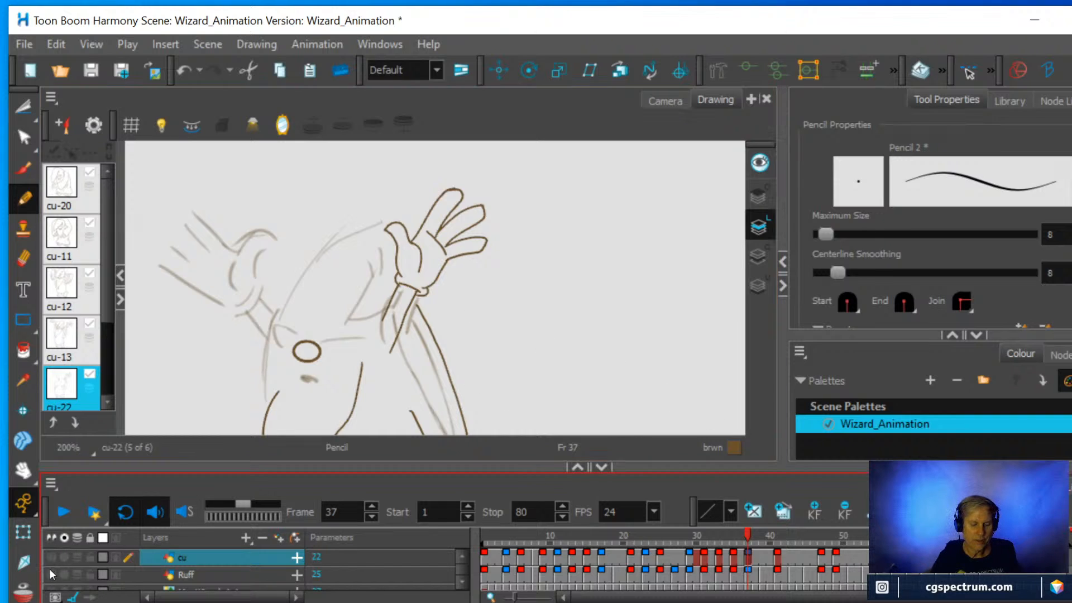
{"action": "left_click", "coordinate": [52, 574]}
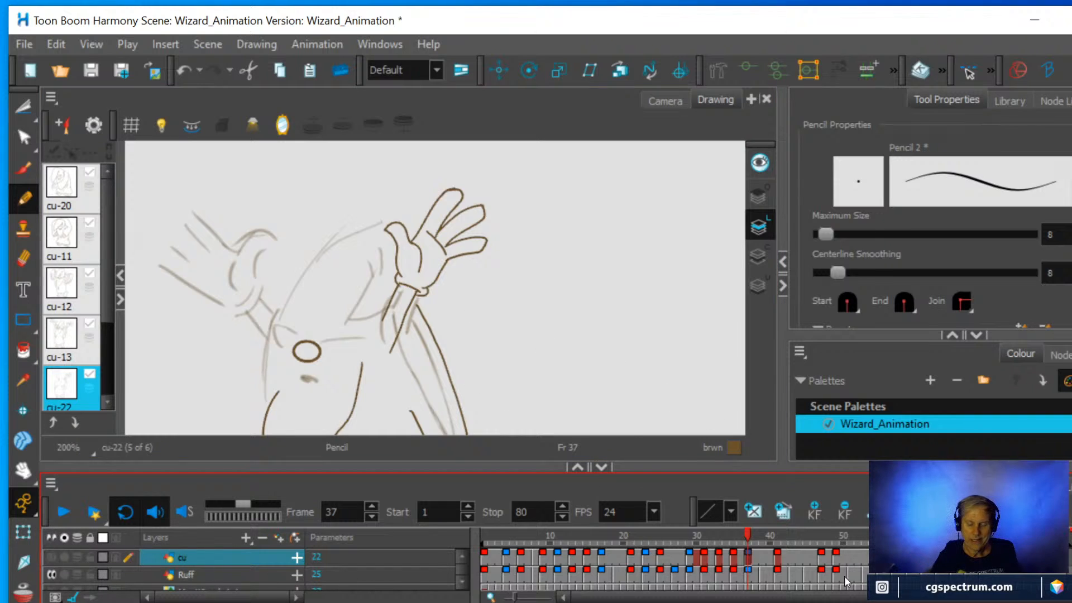
{"action": "left_click", "coordinate": [908, 569]}
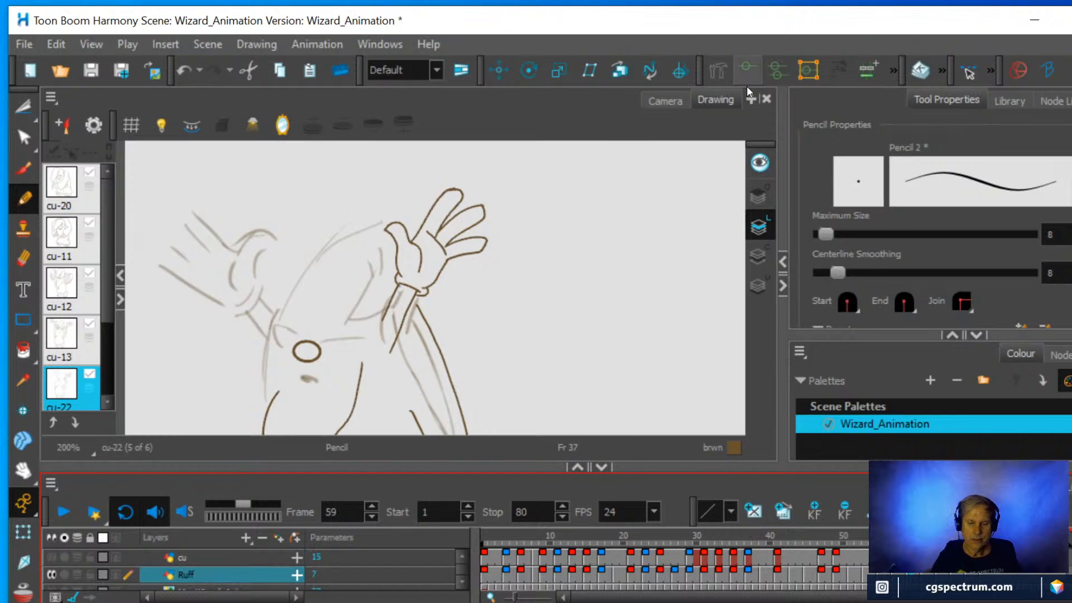
{"action": "left_click", "coordinate": [665, 101]}
{"action": "scroll", "coordinate": [591, 230], "scroll_direction": "down", "scroll_amount": 6}
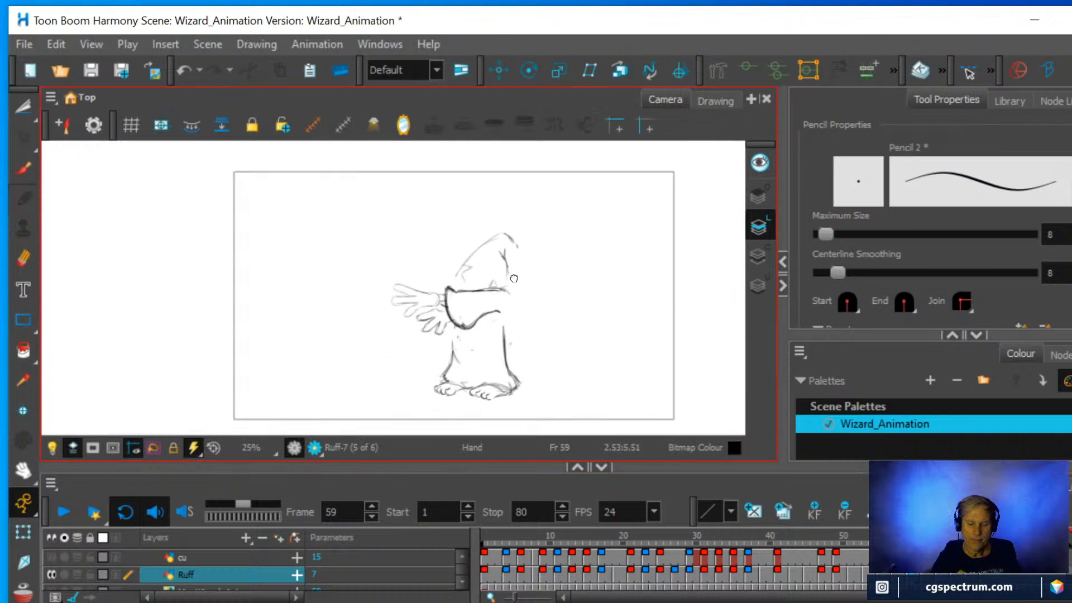
View the Ruff layer's drawing at frame 55 and examine the wizard's rough pose up close.
{"action": "mouse_move", "coordinate": [908, 537]}
{"action": "left_mouse_down"}
{"action": "mouse_move", "coordinate": [837, 541]}
{"action": "mouse_move", "coordinate": [997, 542]}
{"action": "mouse_move", "coordinate": [916, 558]}
{"action": "mouse_move", "coordinate": [748, 558]}
{"action": "mouse_move", "coordinate": [916, 554]}
{"action": "mouse_move", "coordinate": [879, 554]}
{"action": "left_mouse_up"}
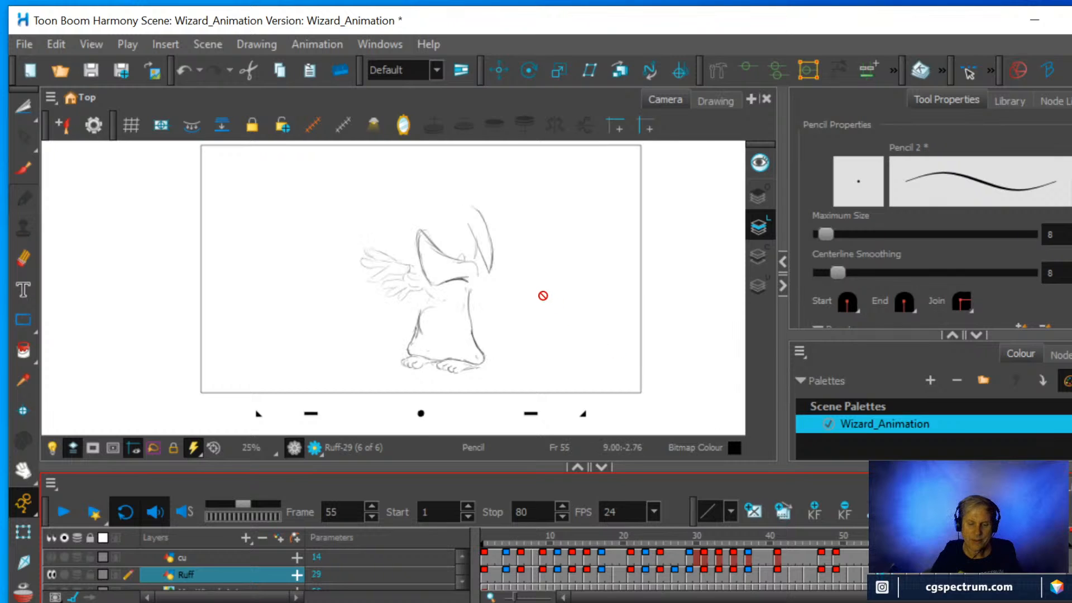
{"action": "scroll", "coordinate": [544, 295], "scroll_direction": "up", "scroll_amount": 2}
{"action": "mouse_move", "coordinate": [548, 296]}
{"action": "left_mouse_down"}
{"action": "mouse_move", "coordinate": [564, 352]}
{"action": "mouse_move", "coordinate": [615, 389]}
{"action": "mouse_move", "coordinate": [601, 218]}
{"action": "mouse_move", "coordinate": [582, 346]}
{"action": "mouse_move", "coordinate": [577, 324]}
{"action": "mouse_move", "coordinate": [558, 333]}
{"action": "mouse_move", "coordinate": [551, 226]}
{"action": "left_mouse_up"}
{"action": "scroll", "coordinate": [571, 311], "scroll_direction": "down", "scroll_amount": 1}
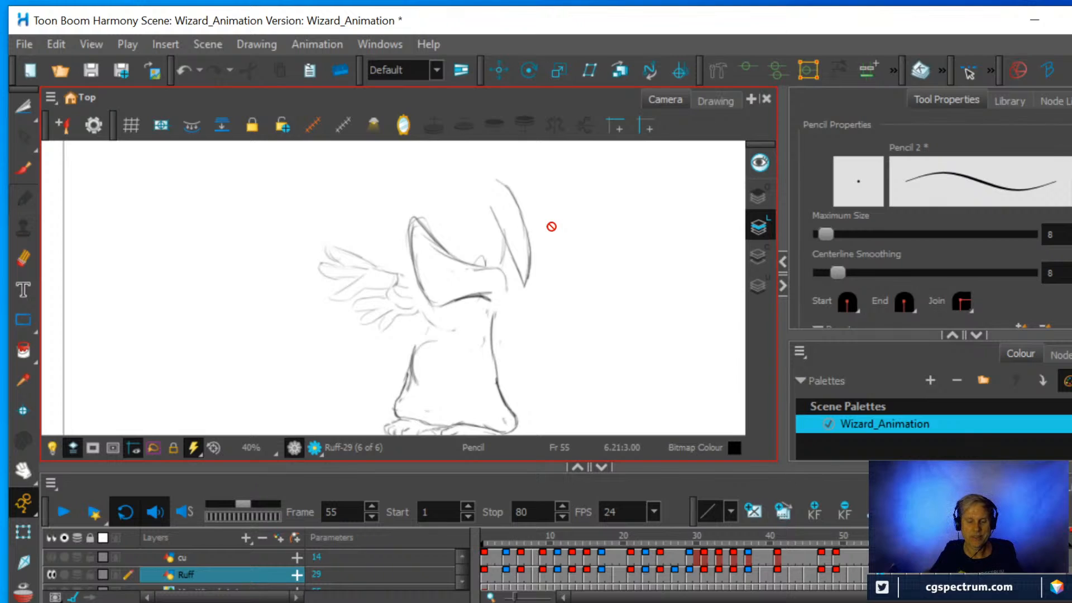
{"action": "scroll", "coordinate": [543, 229], "scroll_direction": "down", "scroll_amount": 1}
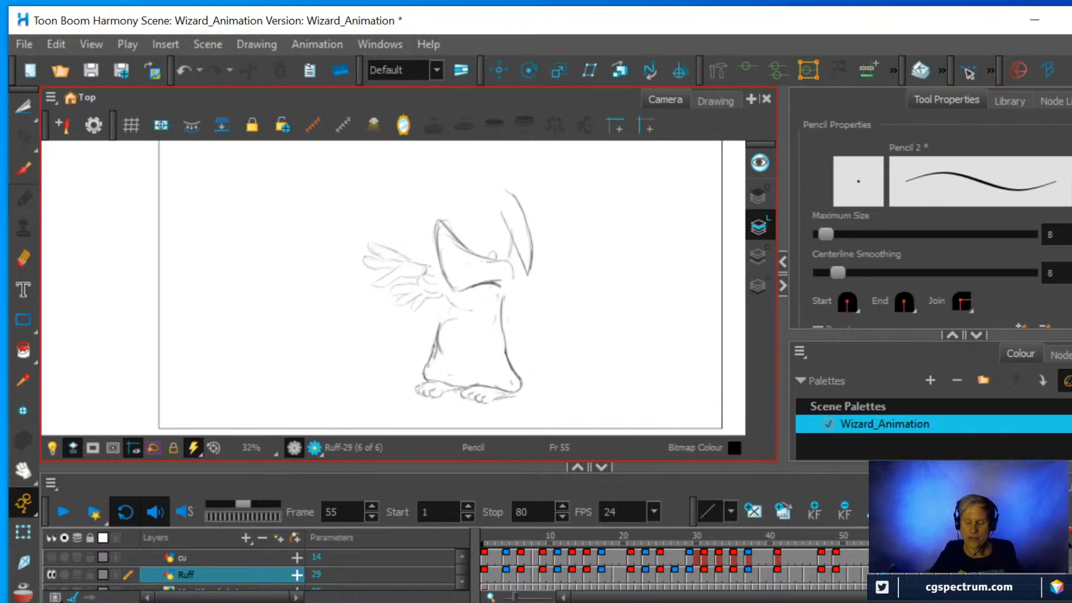
Circle the wizard's raised sleeve and then the feet with the Brush, undoing each circle.
{"action": "left_click", "coordinate": [23, 167]}
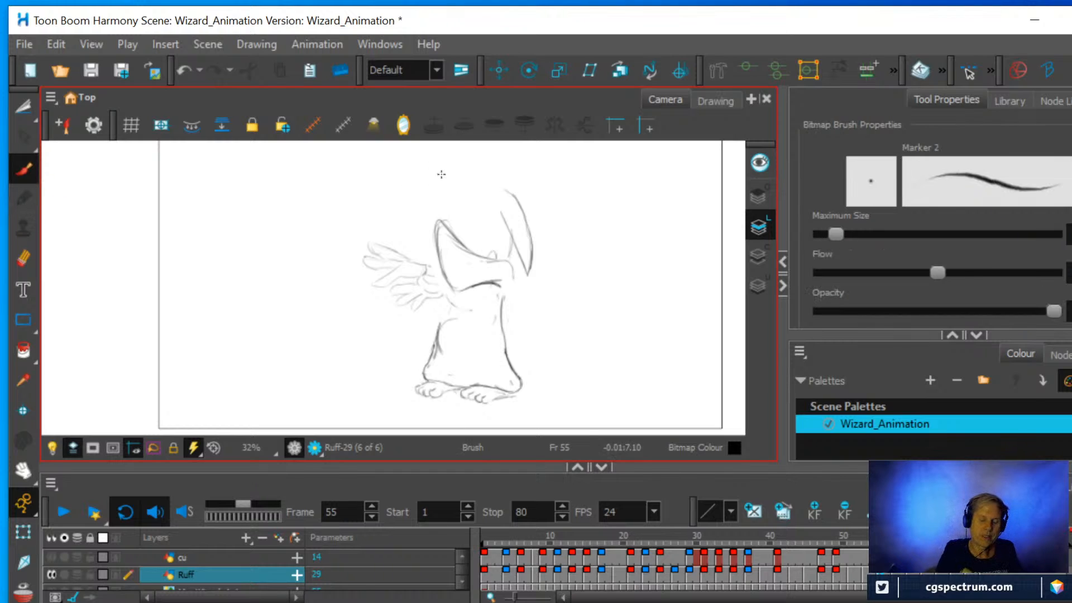
{"action": "mouse_move", "coordinate": [424, 212]}
{"action": "left_mouse_down"}
{"action": "mouse_move", "coordinate": [466, 216]}
{"action": "mouse_move", "coordinate": [419, 218]}
{"action": "left_mouse_up"}
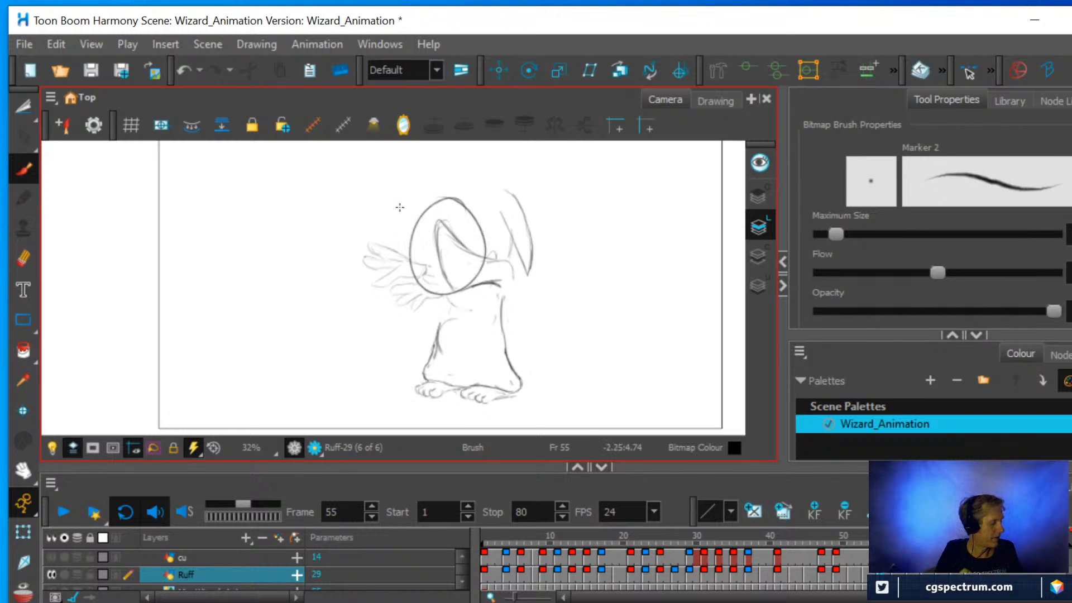
{"action": "key", "text": "ctrl+z"}
{"action": "mouse_move", "coordinate": [534, 367]}
{"action": "left_mouse_down"}
{"action": "mouse_move", "coordinate": [398, 379]}
{"action": "mouse_move", "coordinate": [551, 359]}
{"action": "mouse_move", "coordinate": [488, 343]}
{"action": "left_mouse_up"}
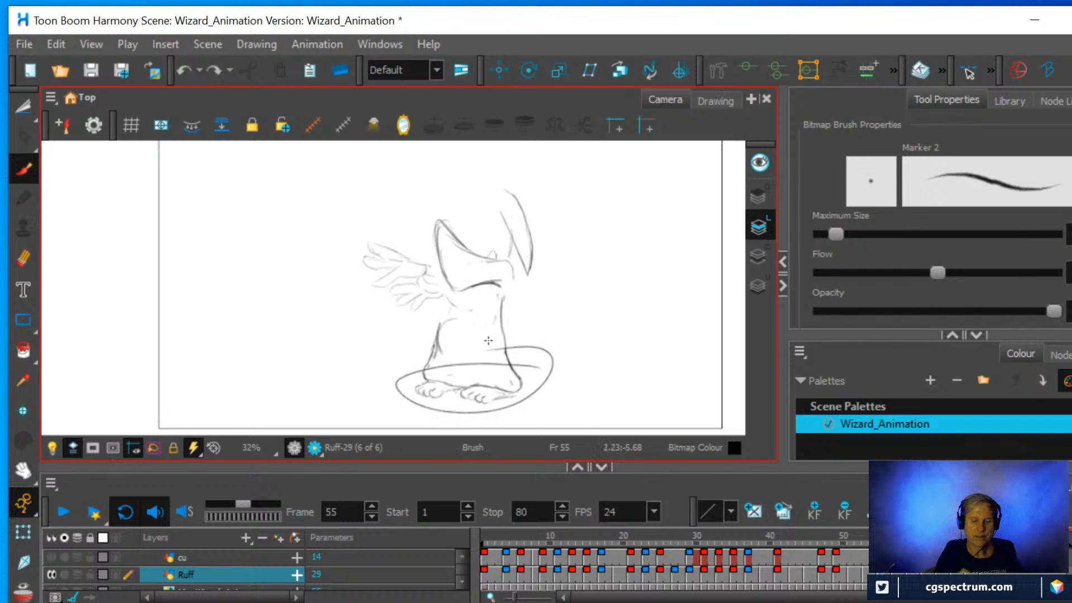
{"action": "key", "text": "ctrl+z"}
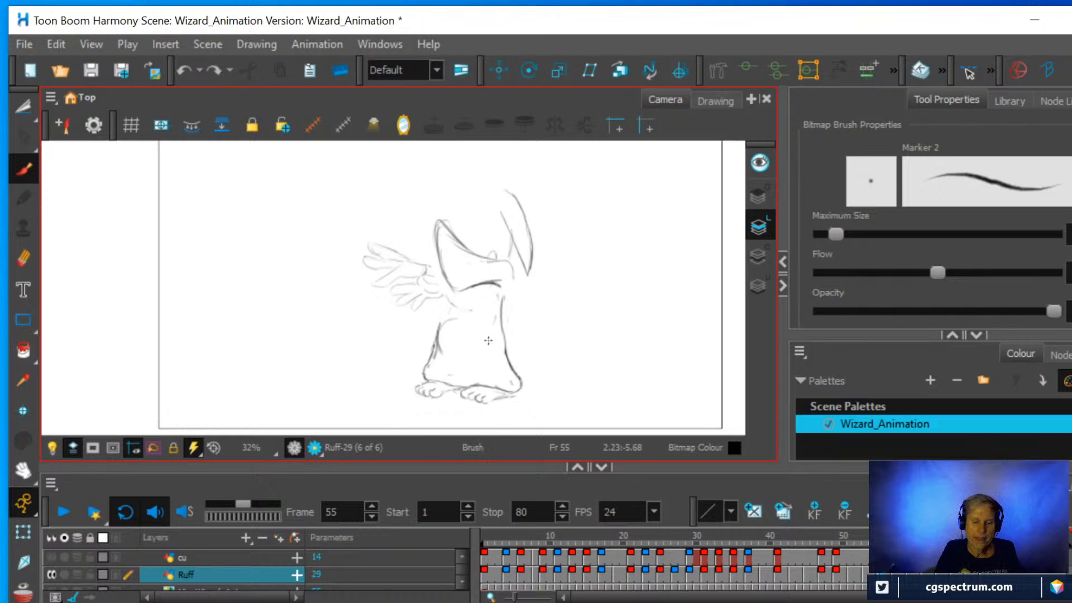
Circle the wizard's hand and then the tip of the hat with the Brush, undoing each circle.
{"action": "left_click_drag", "start_coordinate": [385, 219], "coordinate": [374, 223]}
{"action": "key", "text": "alt+s"}
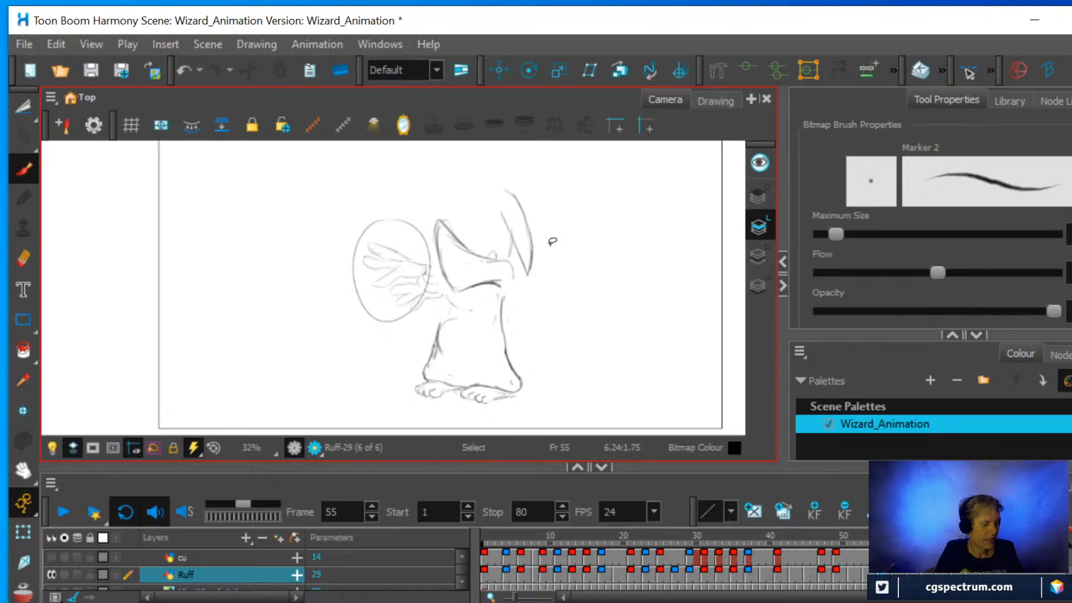
{"action": "key", "text": "ctrl+z"}
{"action": "key", "text": "alt+b"}
{"action": "mouse_move", "coordinate": [525, 183]}
{"action": "left_mouse_down"}
{"action": "mouse_move", "coordinate": [505, 192]}
{"action": "mouse_move", "coordinate": [572, 223]}
{"action": "left_mouse_up"}
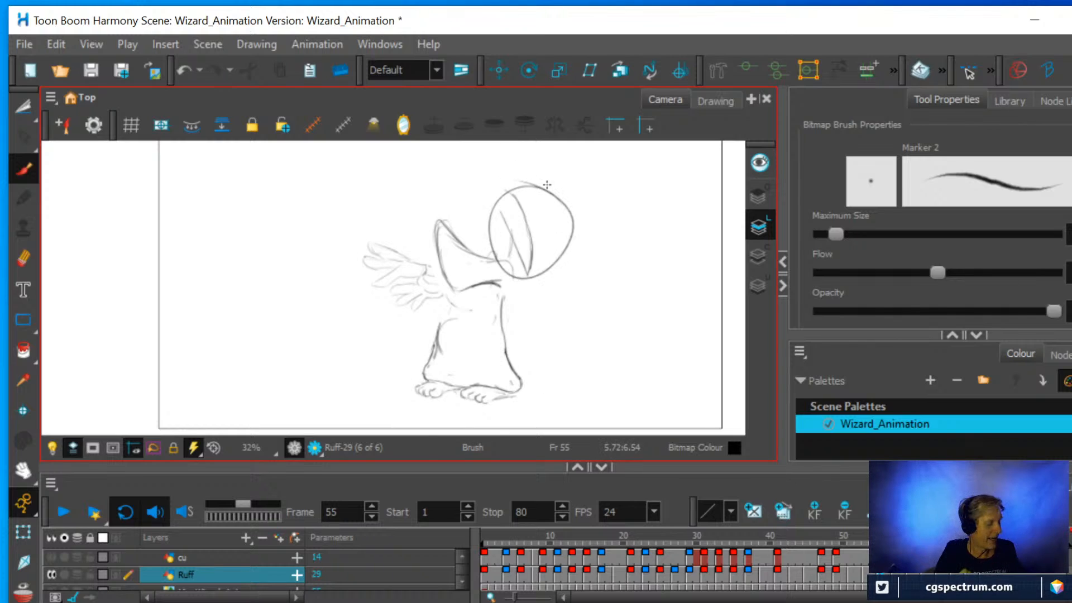
{"action": "key", "text": "ctrl+z"}
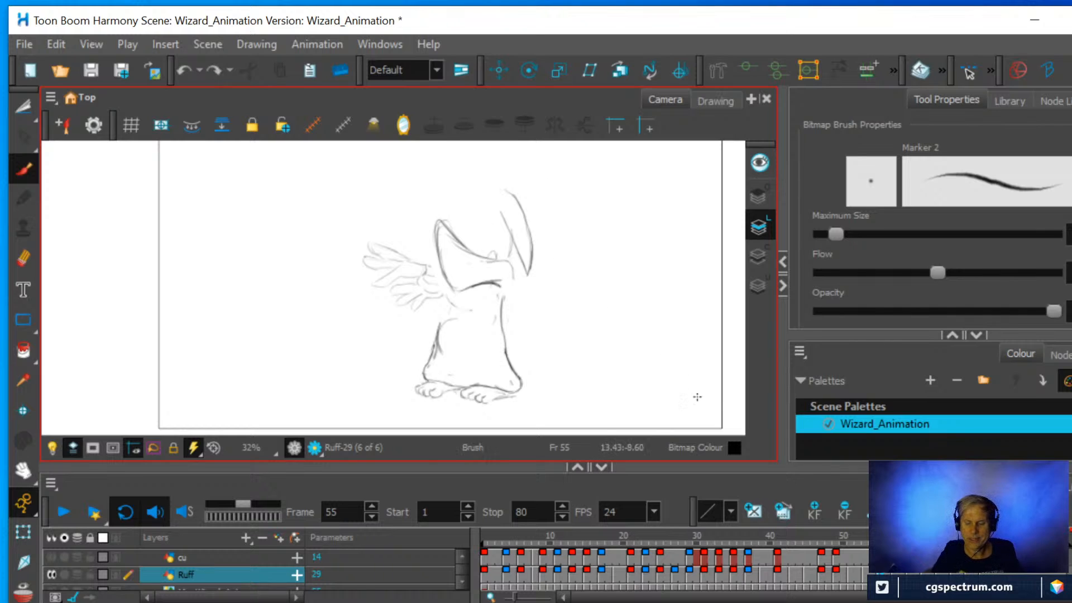
Scrub through the Ruff layer's drawings, viewing frame 66 and going back to frame 1.
{"action": "mouse_move", "coordinate": [873, 540]}
{"action": "left_mouse_down"}
{"action": "mouse_move", "coordinate": [832, 540]}
{"action": "mouse_move", "coordinate": [939, 540]}
{"action": "mouse_move", "coordinate": [814, 541]}
{"action": "mouse_move", "coordinate": [917, 540]}
{"action": "left_mouse_up"}
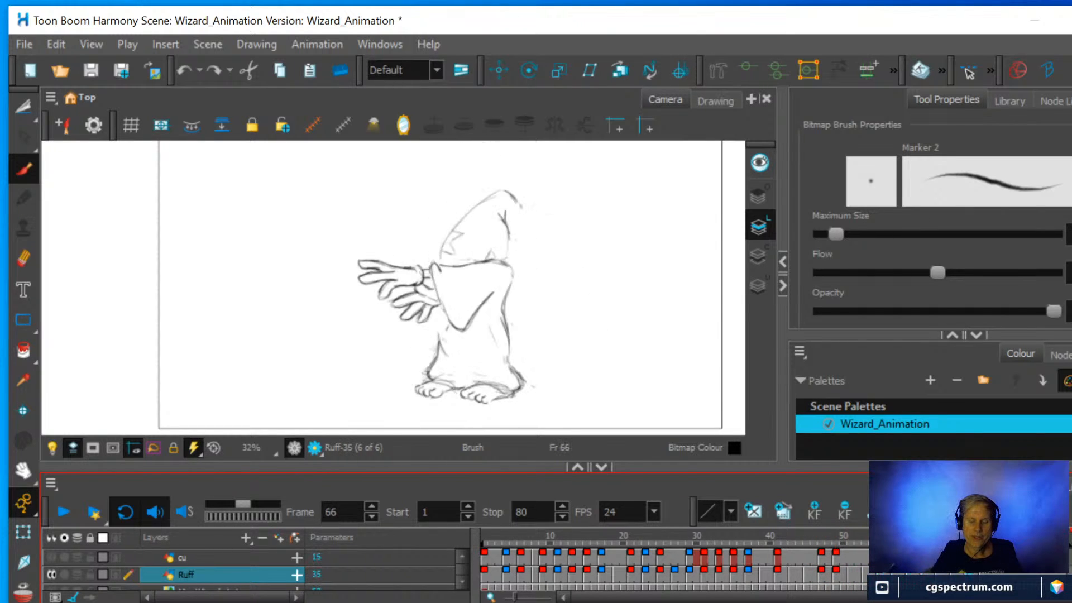
{"action": "mouse_move", "coordinate": [858, 544]}
{"action": "left_mouse_down"}
{"action": "mouse_move", "coordinate": [462, 555]}
{"action": "mouse_move", "coordinate": [865, 542]}
{"action": "mouse_move", "coordinate": [502, 550]}
{"action": "mouse_move", "coordinate": [543, 566]}
{"action": "mouse_move", "coordinate": [492, 571]}
{"action": "left_mouse_up"}
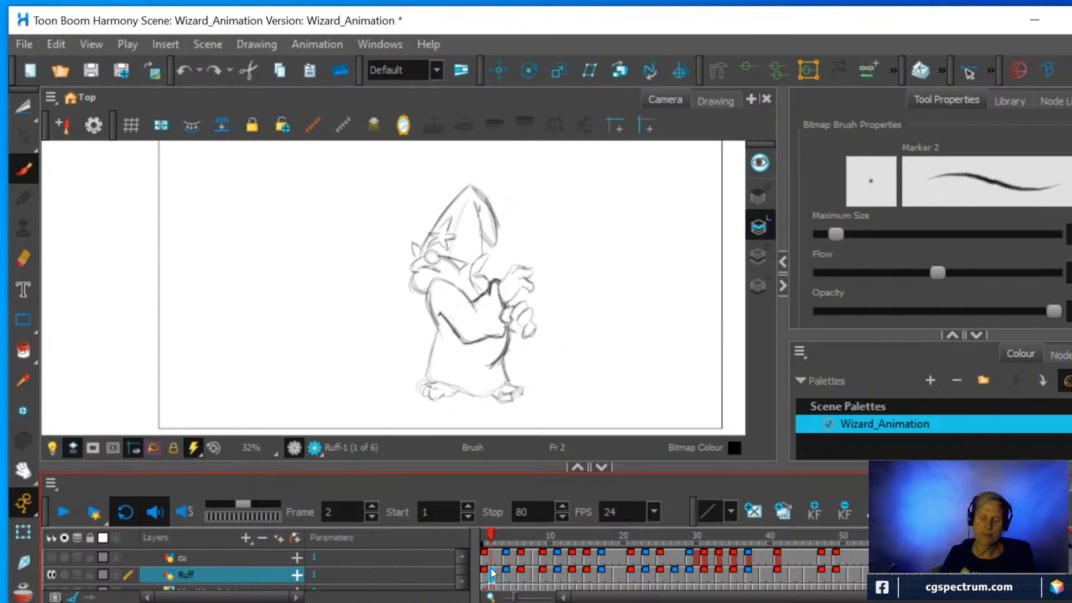
{"action": "left_click_drag", "start_coordinate": [491, 568], "coordinate": [461, 540]}
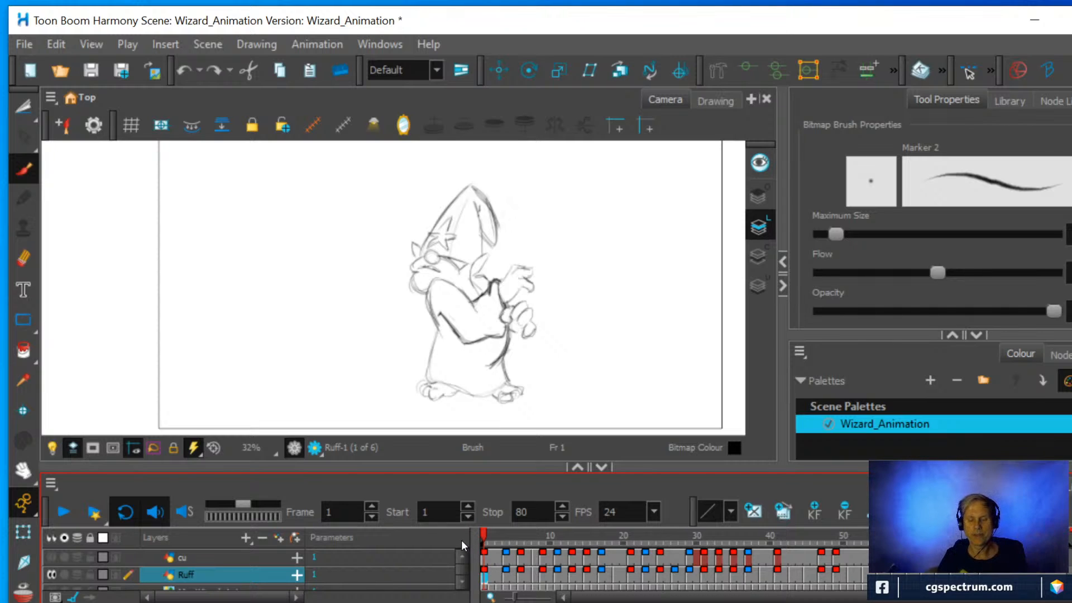
{"action": "left_click", "coordinate": [494, 543]}
{"action": "mouse_move", "coordinate": [499, 545]}
{"action": "left_mouse_down"}
{"action": "mouse_move", "coordinate": [513, 541]}
{"action": "mouse_move", "coordinate": [460, 542]}
{"action": "left_mouse_up"}
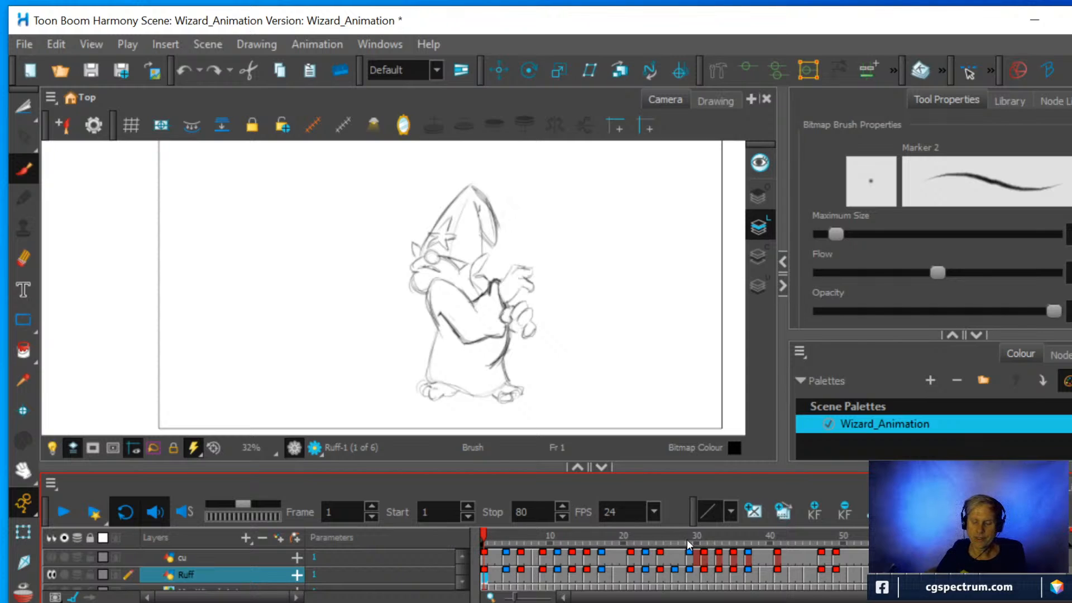
At frame 37, sketch a simplified figure beside the wizard with a round head, curved torso, and legs with feet.
{"action": "left_click_drag", "start_coordinate": [686, 539], "coordinate": [751, 529]}
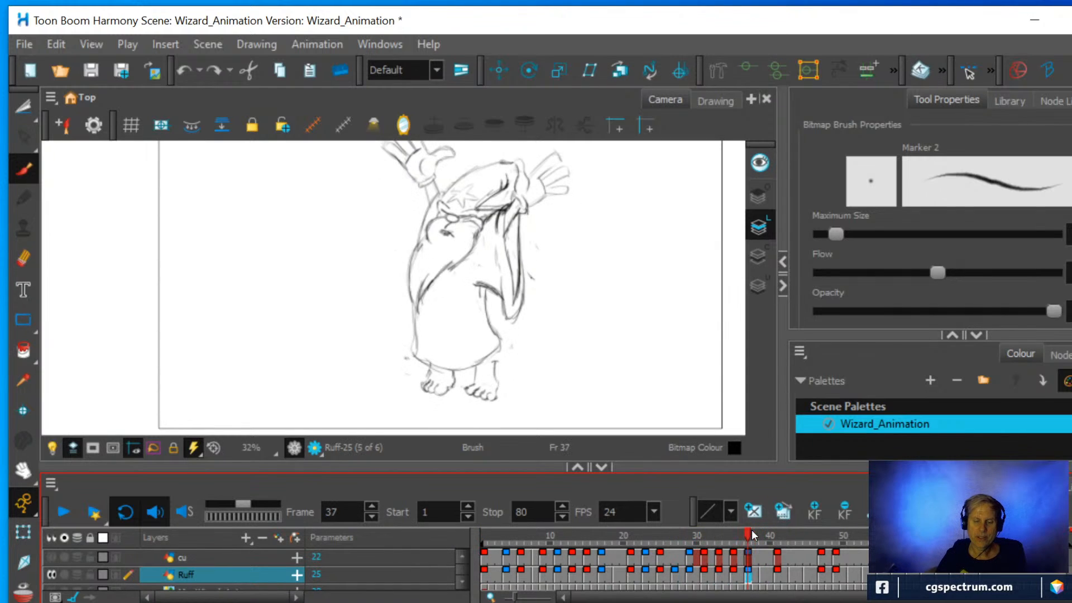
{"action": "scroll", "coordinate": [574, 269], "scroll_direction": "down", "scroll_amount": 1}
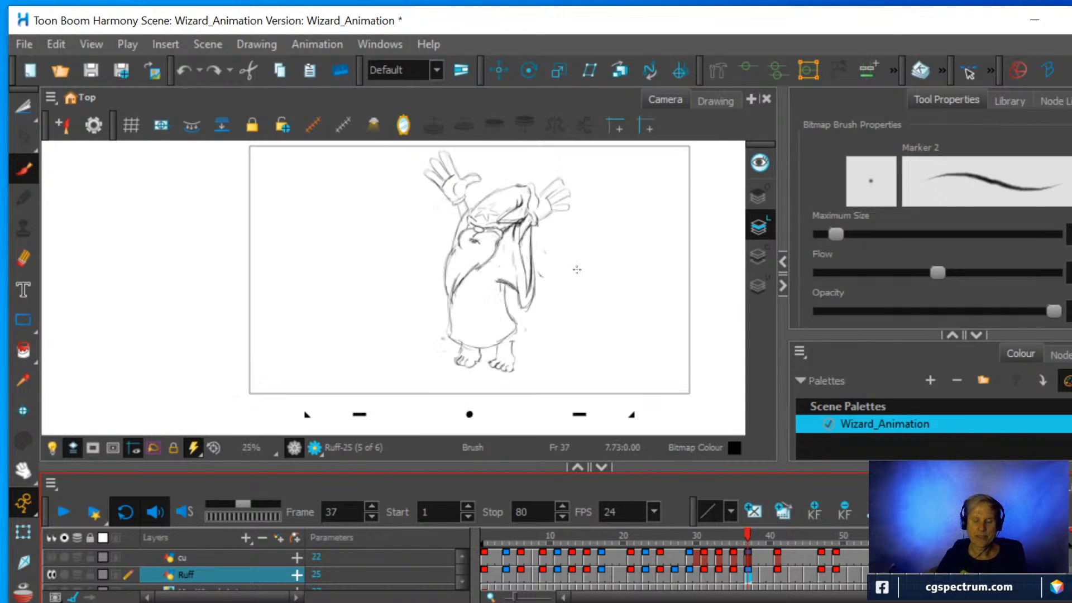
{"action": "mouse_move", "coordinate": [581, 251]}
{"action": "left_mouse_down"}
{"action": "mouse_move", "coordinate": [567, 297]}
{"action": "mouse_move", "coordinate": [569, 284]}
{"action": "left_mouse_up"}
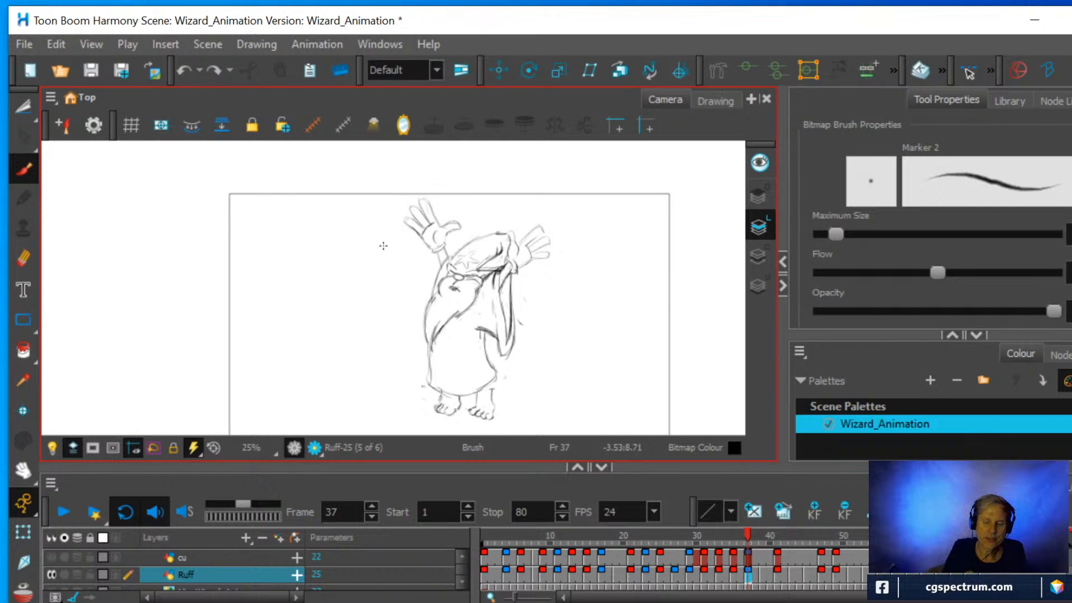
{"action": "mouse_move", "coordinate": [363, 287]}
{"action": "left_mouse_down"}
{"action": "mouse_move", "coordinate": [345, 269]}
{"action": "mouse_move", "coordinate": [323, 304]}
{"action": "mouse_move", "coordinate": [317, 273]}
{"action": "left_mouse_up"}
{"action": "left_click_drag", "start_coordinate": [308, 282], "coordinate": [314, 385]}
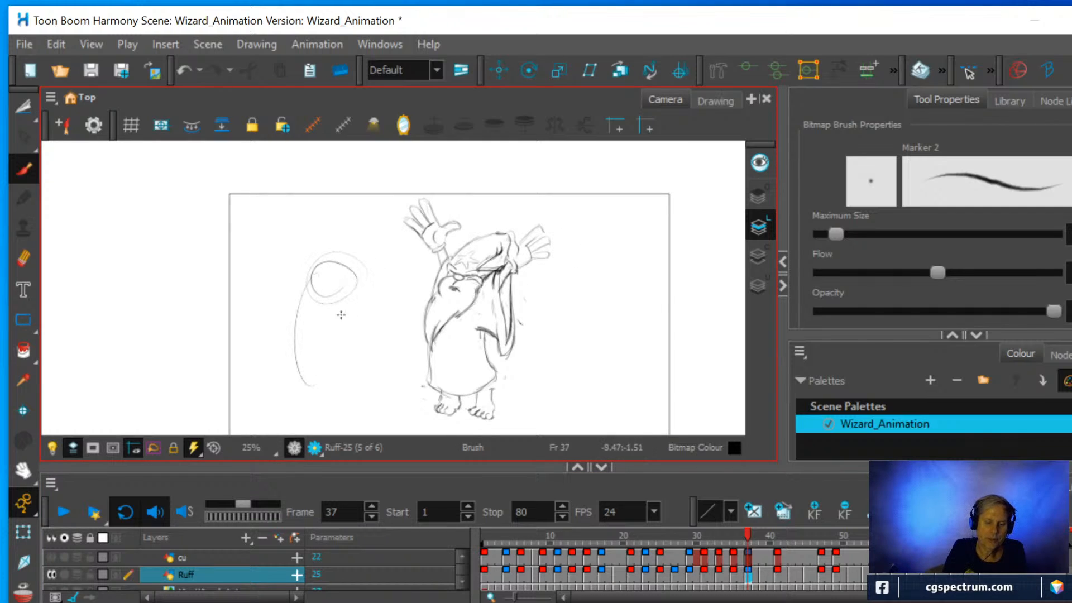
{"action": "mouse_move", "coordinate": [346, 300]}
{"action": "left_mouse_down"}
{"action": "mouse_move", "coordinate": [341, 367]}
{"action": "mouse_move", "coordinate": [308, 402]}
{"action": "mouse_move", "coordinate": [347, 397]}
{"action": "mouse_move", "coordinate": [307, 413]}
{"action": "mouse_move", "coordinate": [344, 401]}
{"action": "mouse_move", "coordinate": [348, 414]}
{"action": "left_mouse_up"}
{"action": "left_click_drag", "start_coordinate": [300, 405], "coordinate": [308, 416]}
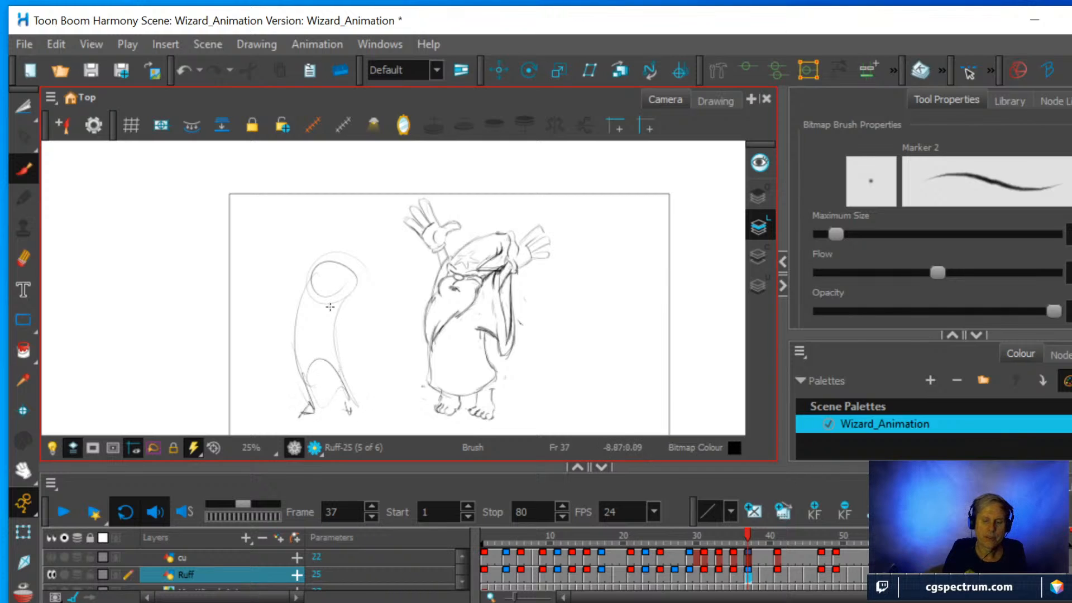
Add two outstretched arms with rough hands and fingers to the simplified figure, matching the wizard's raised-arm pose.
{"action": "left_click_drag", "start_coordinate": [302, 246], "coordinate": [305, 279]}
{"action": "left_click_drag", "start_coordinate": [293, 207], "coordinate": [304, 254]}
{"action": "mouse_move", "coordinate": [288, 218]}
{"action": "left_mouse_down"}
{"action": "mouse_move", "coordinate": [304, 239]}
{"action": "mouse_move", "coordinate": [318, 197]}
{"action": "mouse_move", "coordinate": [270, 205]}
{"action": "left_mouse_up"}
{"action": "left_click_drag", "start_coordinate": [270, 230], "coordinate": [293, 226]}
{"action": "left_click_drag", "start_coordinate": [350, 293], "coordinate": [396, 271]}
{"action": "left_click_drag", "start_coordinate": [356, 292], "coordinate": [394, 277]}
{"action": "mouse_move", "coordinate": [388, 230]}
{"action": "left_mouse_down"}
{"action": "mouse_move", "coordinate": [397, 263]}
{"action": "mouse_move", "coordinate": [419, 255]}
{"action": "left_mouse_up"}
{"action": "left_click_drag", "start_coordinate": [402, 267], "coordinate": [416, 269]}
Reinforce the simplified figure's body, leg and head lines with darker strokes, and sketch more fingers on both hands.
{"action": "left_click_drag", "start_coordinate": [308, 279], "coordinate": [303, 391]}
{"action": "left_click_drag", "start_coordinate": [294, 335], "coordinate": [316, 393]}
{"action": "mouse_move", "coordinate": [307, 283]}
{"action": "left_mouse_down"}
{"action": "mouse_move", "coordinate": [293, 330]}
{"action": "mouse_move", "coordinate": [313, 395]}
{"action": "left_mouse_up"}
{"action": "mouse_move", "coordinate": [353, 286]}
{"action": "left_mouse_down"}
{"action": "mouse_move", "coordinate": [338, 355]}
{"action": "mouse_move", "coordinate": [360, 399]}
{"action": "mouse_move", "coordinate": [300, 416]}
{"action": "left_mouse_up"}
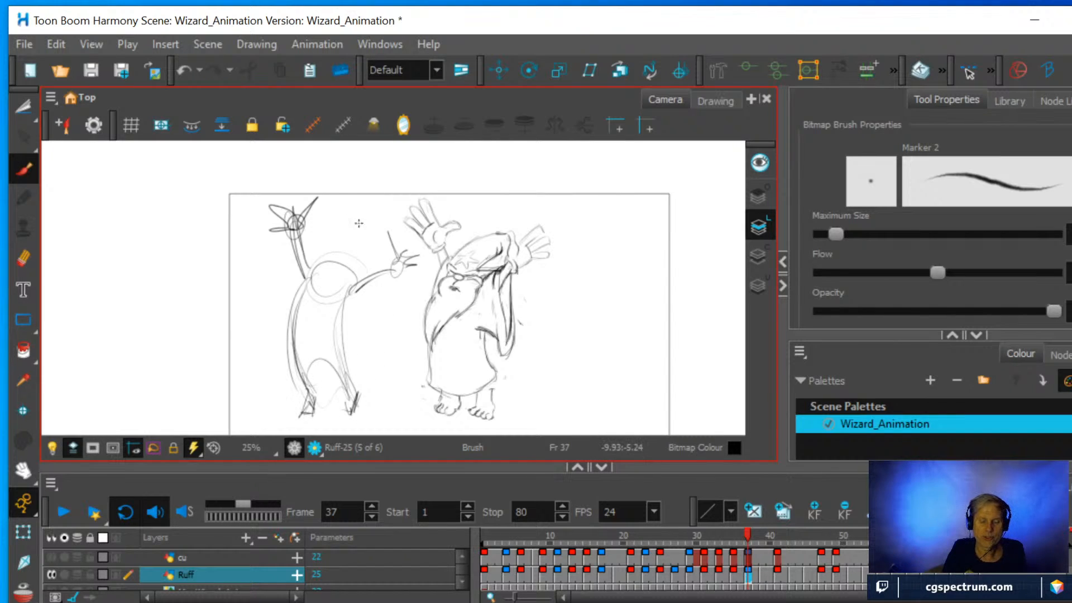
{"action": "left_click_drag", "start_coordinate": [369, 279], "coordinate": [369, 249]}
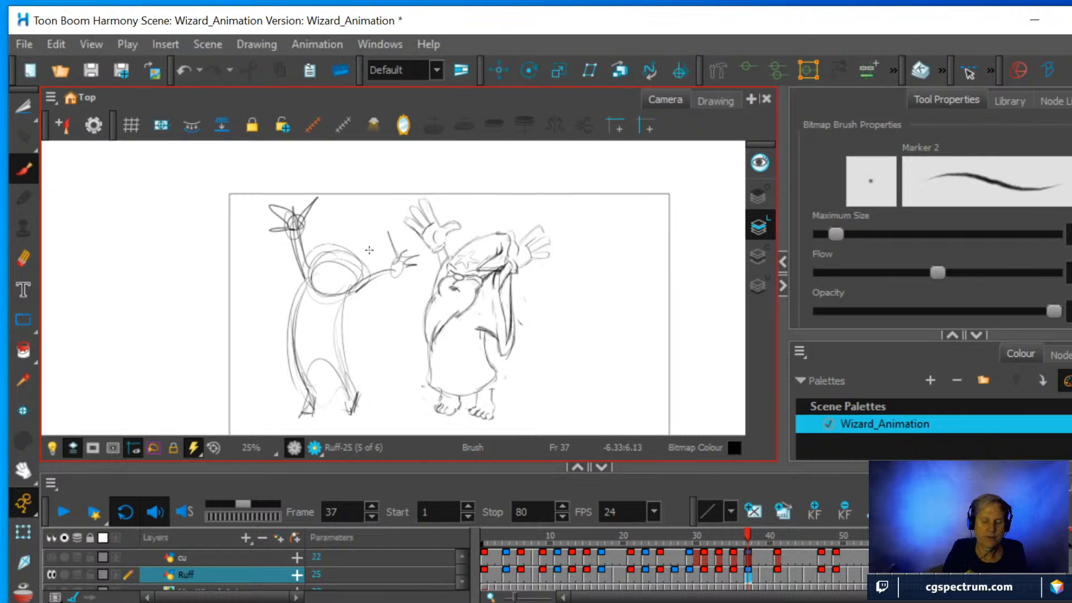
{"action": "left_click_drag", "start_coordinate": [302, 286], "coordinate": [293, 335]}
{"action": "left_click_drag", "start_coordinate": [344, 297], "coordinate": [354, 391]}
{"action": "left_click_drag", "start_coordinate": [394, 266], "coordinate": [386, 244]}
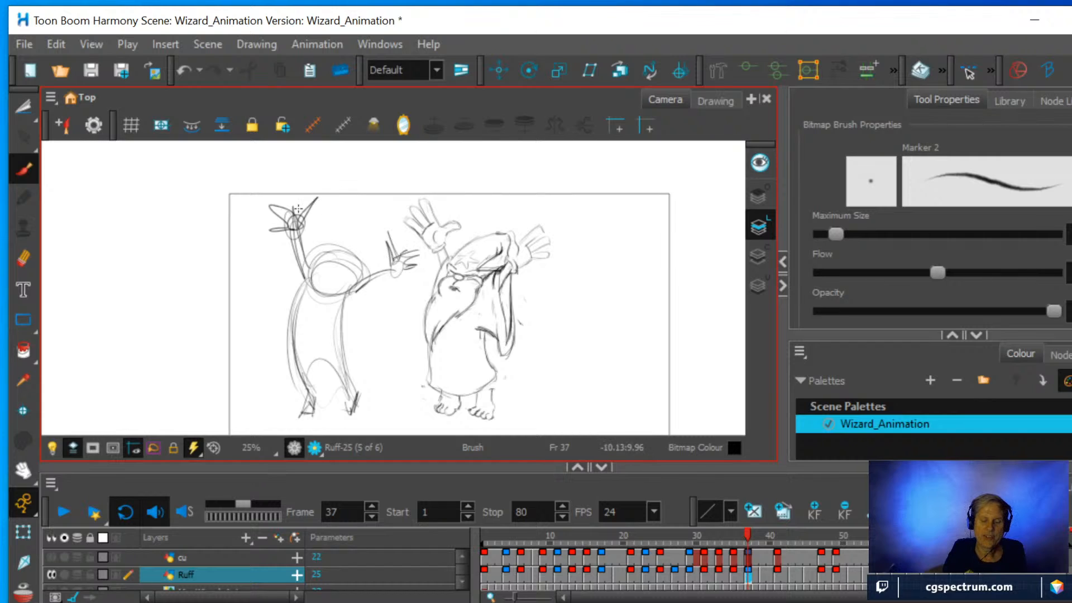
{"action": "mouse_move", "coordinate": [289, 211]}
{"action": "left_mouse_down"}
{"action": "mouse_move", "coordinate": [296, 204]}
{"action": "mouse_move", "coordinate": [264, 230]}
{"action": "left_mouse_up"}
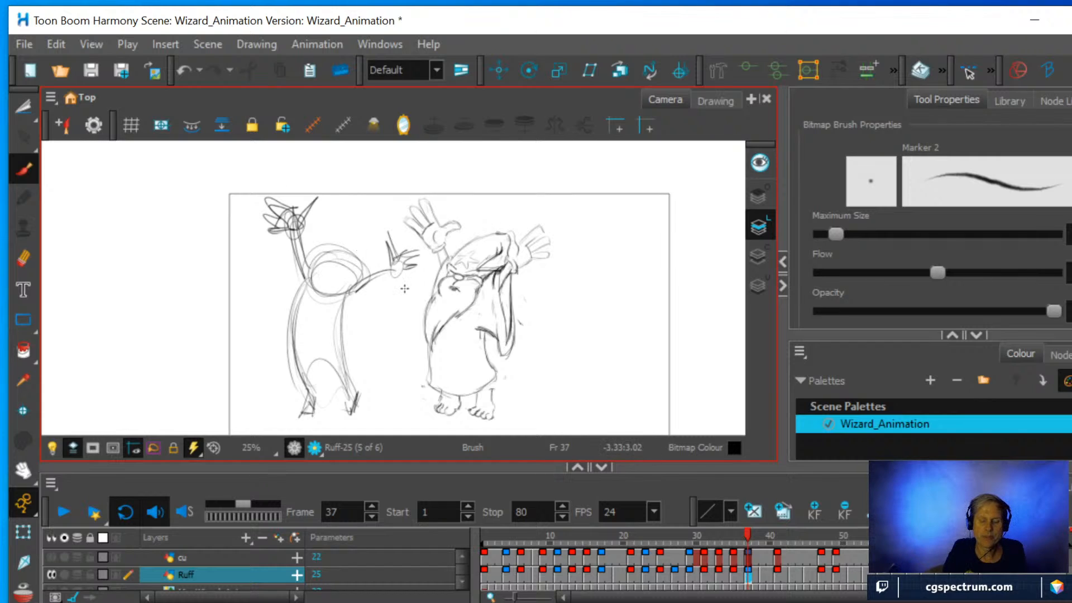
Mark X shapes above the simplified figure's head, on the side of its torso, and over its legs.
{"action": "mouse_move", "coordinate": [339, 211]}
{"action": "left_mouse_down"}
{"action": "mouse_move", "coordinate": [366, 241]}
{"action": "mouse_move", "coordinate": [341, 241]}
{"action": "left_mouse_up"}
{"action": "mouse_move", "coordinate": [282, 367]}
{"action": "left_mouse_down"}
{"action": "mouse_move", "coordinate": [334, 385]}
{"action": "mouse_move", "coordinate": [292, 394]}
{"action": "left_mouse_up"}
{"action": "left_click_drag", "start_coordinate": [338, 224], "coordinate": [327, 245]}
{"action": "left_click_drag", "start_coordinate": [324, 233], "coordinate": [334, 244]}
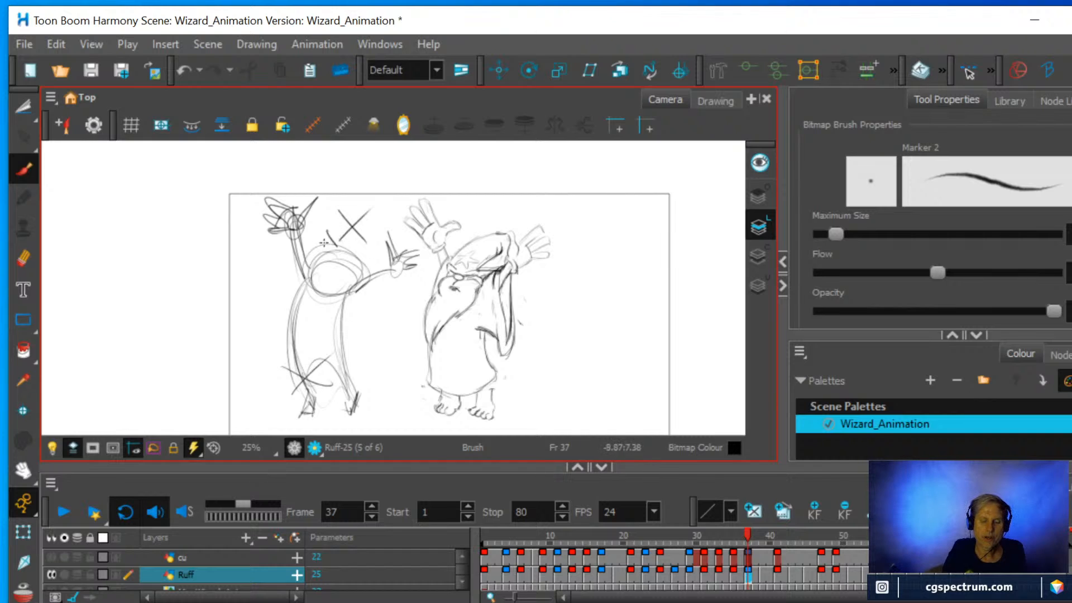
{"action": "left_click_drag", "start_coordinate": [286, 291], "coordinate": [309, 324]}
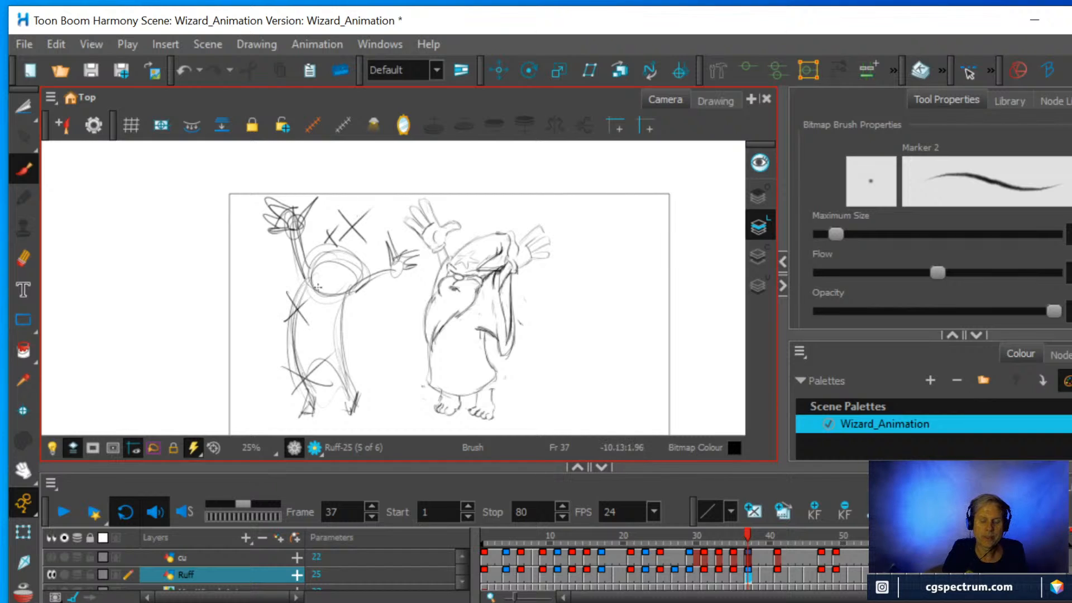
Undo all the X marks around the simplified figure and return to the Brush.
{"action": "key", "text": "alt+s"}
{"action": "key", "text": "ctrl+z"}
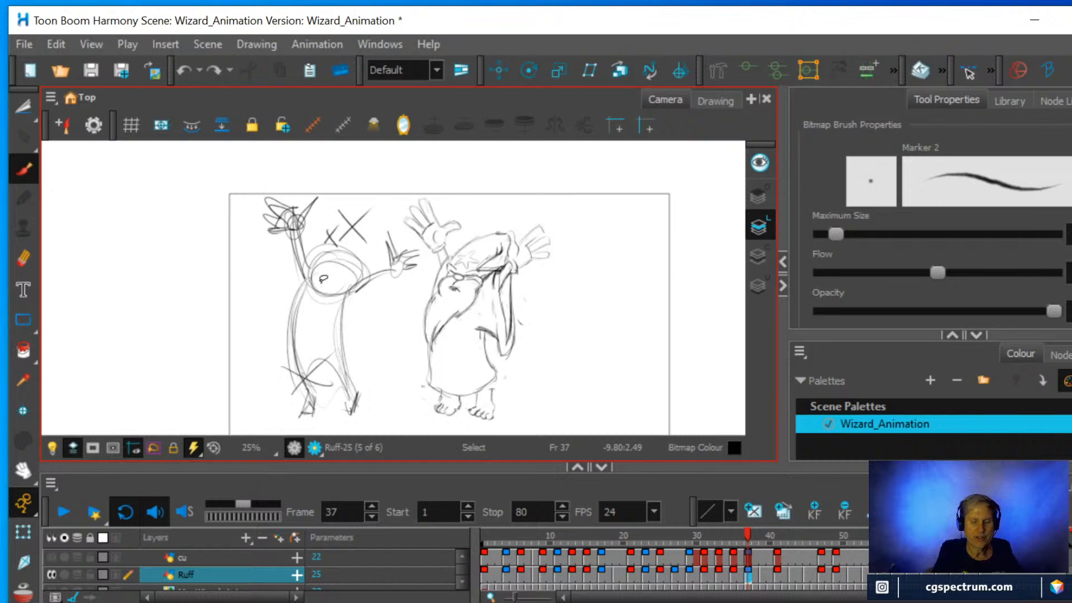
{"action": "key", "text": "ctrl+z"}
{"action": "key", "text": "ctrl+z"}
{"action": "key", "text": "ctrl+z"}
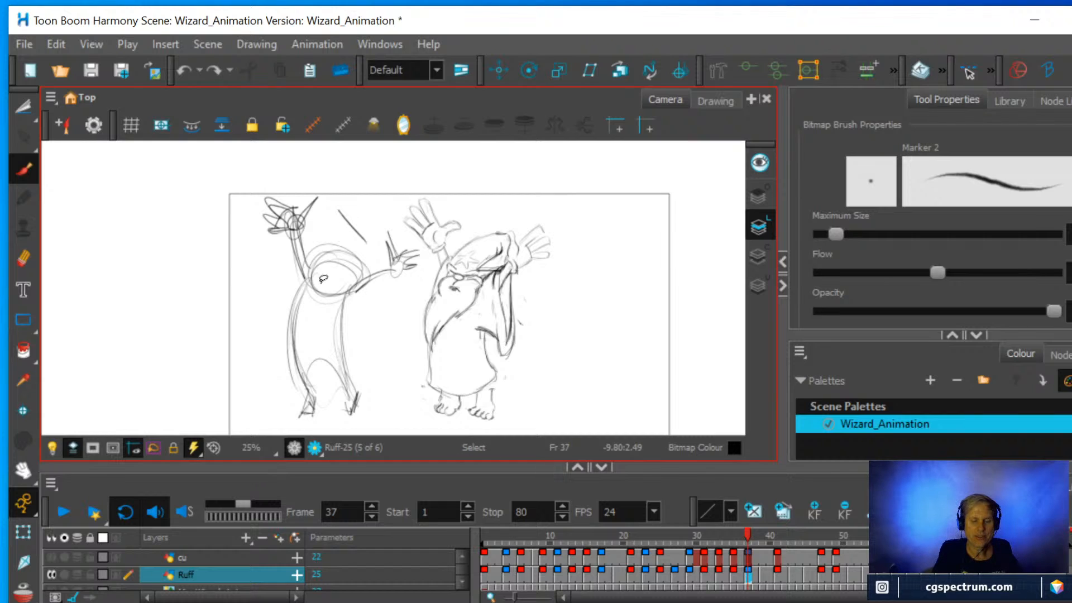
{"action": "key", "text": "ctrl+z"}
{"action": "key", "text": "alt+b"}
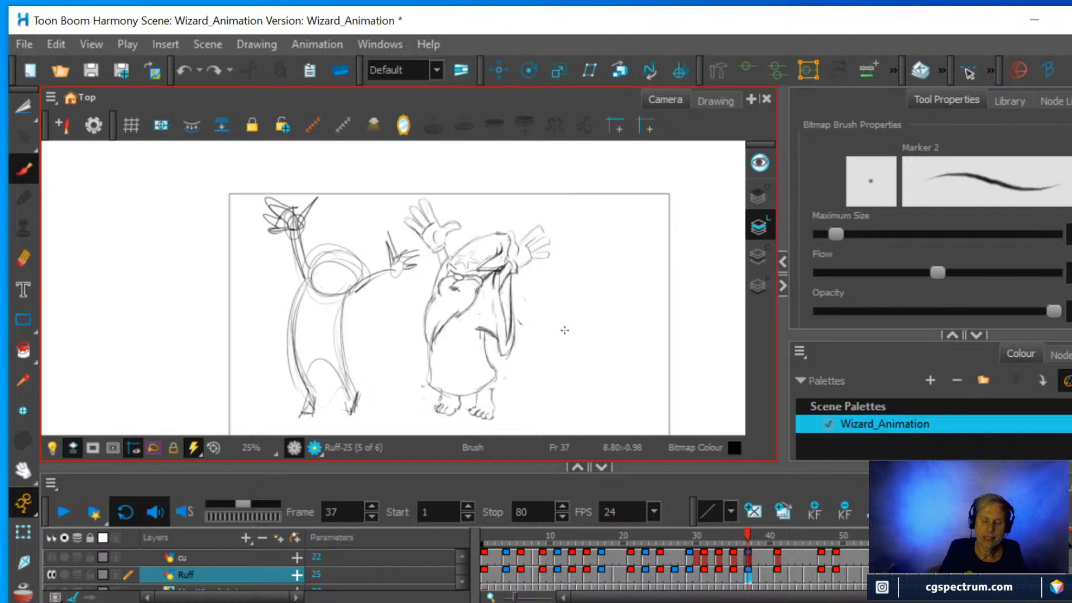
Sketch a crouched figure on the wizard's other side with an arched back, lowered head, bent legs, and pointed hat.
{"action": "mouse_move", "coordinate": [549, 342]}
{"action": "left_mouse_down"}
{"action": "mouse_move", "coordinate": [621, 370]}
{"action": "mouse_move", "coordinate": [634, 358]}
{"action": "mouse_move", "coordinate": [580, 401]}
{"action": "left_mouse_up"}
{"action": "mouse_move", "coordinate": [625, 362]}
{"action": "left_mouse_down"}
{"action": "mouse_move", "coordinate": [614, 388]}
{"action": "mouse_move", "coordinate": [621, 413]}
{"action": "mouse_move", "coordinate": [579, 419]}
{"action": "left_mouse_up"}
{"action": "left_click_drag", "start_coordinate": [590, 339], "coordinate": [558, 380]}
{"action": "mouse_move", "coordinate": [557, 385]}
{"action": "left_mouse_down"}
{"action": "mouse_move", "coordinate": [590, 351]}
{"action": "mouse_move", "coordinate": [542, 379]}
{"action": "mouse_move", "coordinate": [558, 381]}
{"action": "mouse_move", "coordinate": [569, 360]}
{"action": "mouse_move", "coordinate": [536, 384]}
{"action": "mouse_move", "coordinate": [558, 398]}
{"action": "left_mouse_up"}
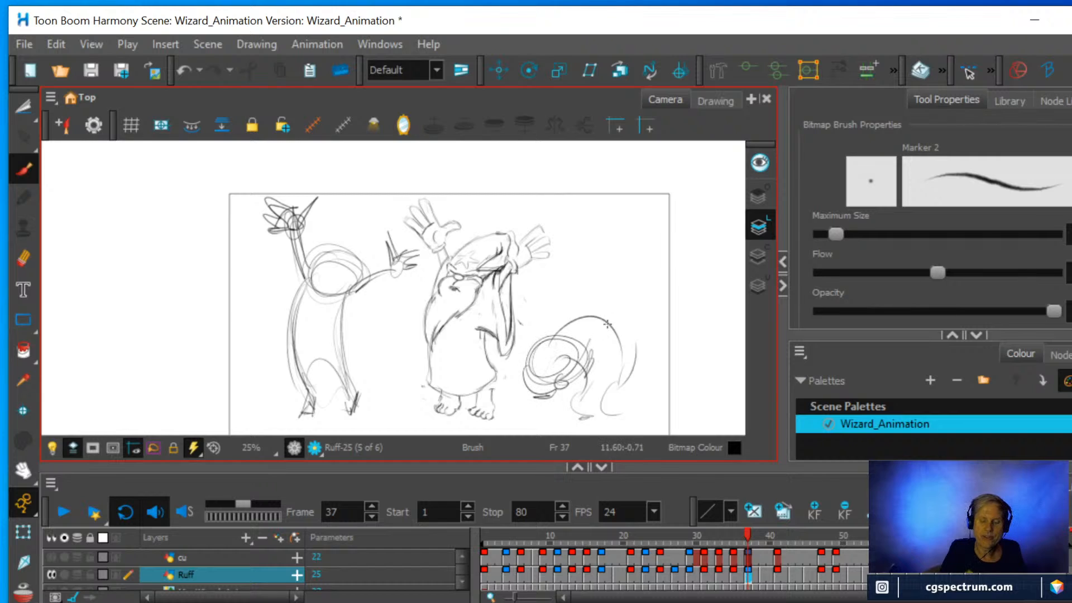
{"action": "mouse_move", "coordinate": [565, 332]}
{"action": "left_mouse_down"}
{"action": "mouse_move", "coordinate": [633, 362]}
{"action": "mouse_move", "coordinate": [629, 410]}
{"action": "mouse_move", "coordinate": [562, 420]}
{"action": "mouse_move", "coordinate": [597, 360]}
{"action": "left_mouse_up"}
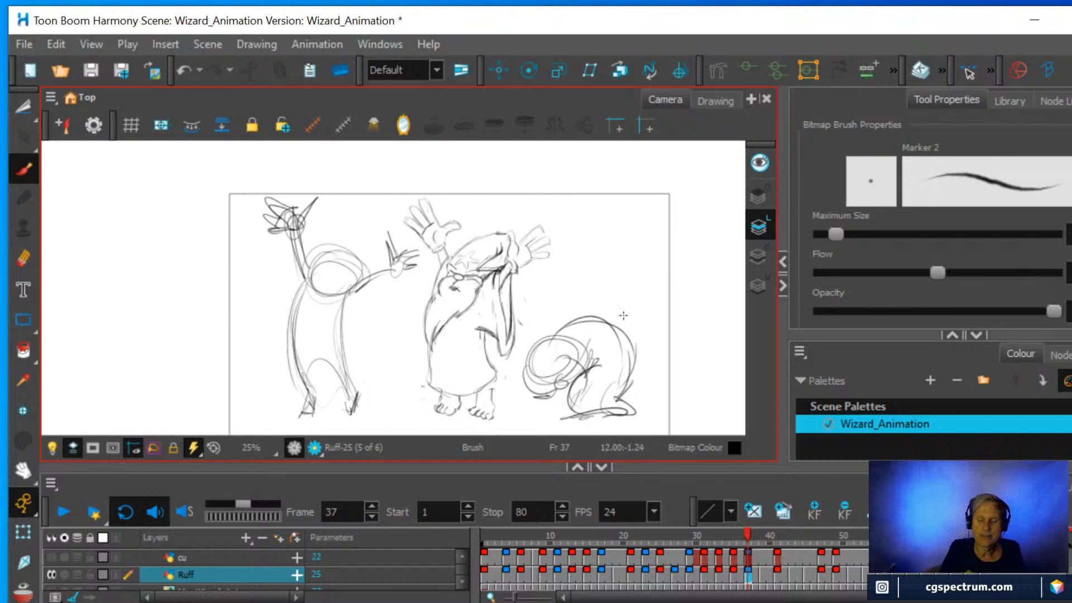
{"action": "mouse_move", "coordinate": [533, 355]}
{"action": "left_mouse_down"}
{"action": "mouse_move", "coordinate": [580, 274]}
{"action": "mouse_move", "coordinate": [559, 357]}
{"action": "left_mouse_up"}
{"action": "left_click_drag", "start_coordinate": [574, 277], "coordinate": [530, 362]}
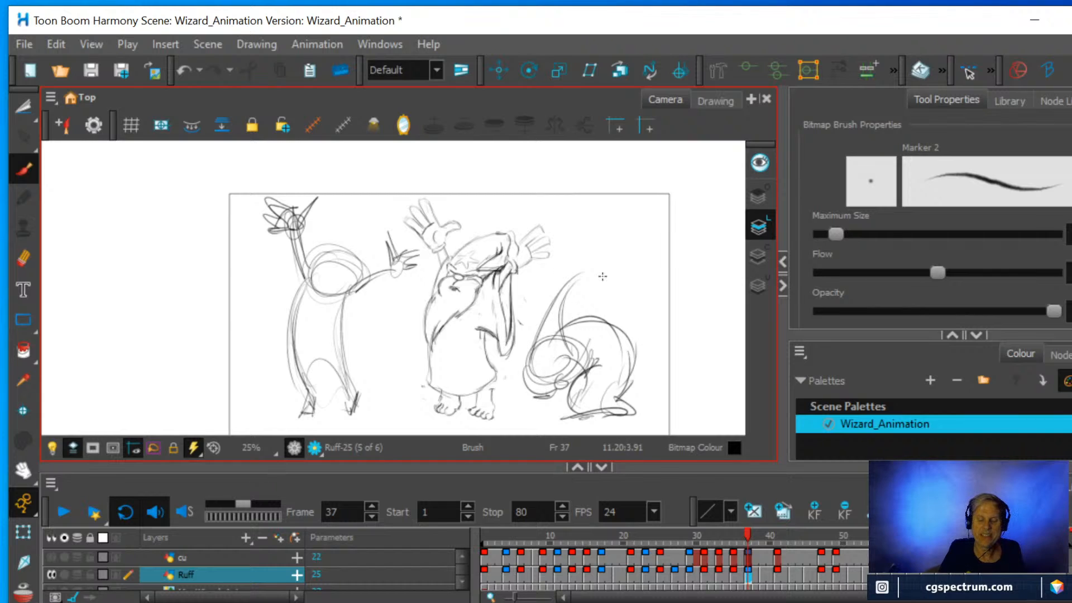
Undo the strokes of the crouched figure one after another, back to its first few arcs.
{"action": "key", "text": "ctrl+z"}
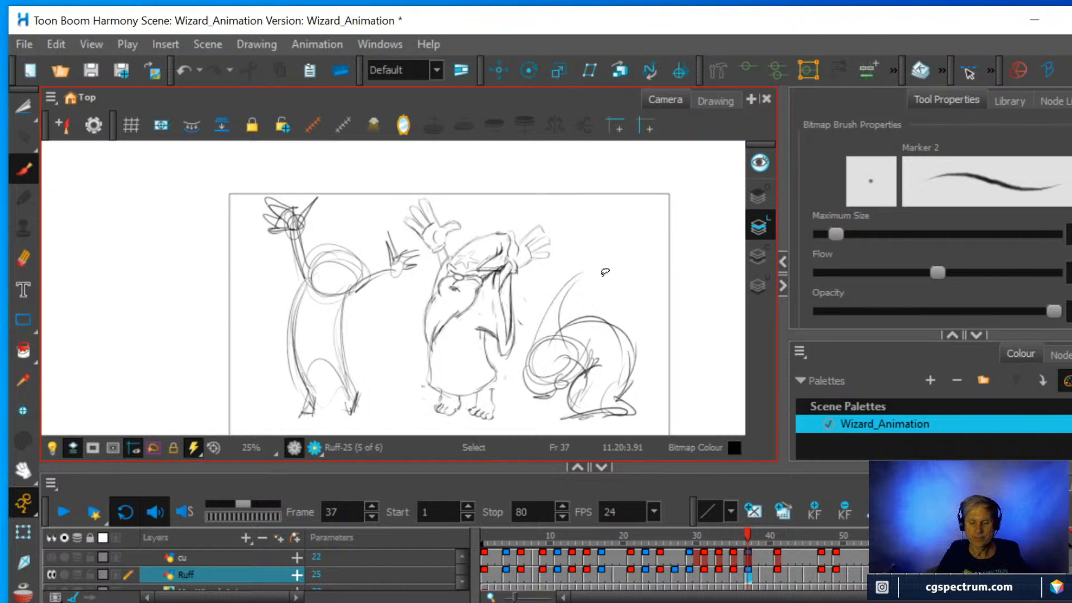
{"action": "key", "text": "ctrl+z"}
{"action": "key", "text": "ctrl+z"}
{"action": "key", "text": "ctrl+z"}
{"action": "key", "text": "ctrl+z"}
{"action": "key", "text": "ctrl+z"}
{"action": "key", "text": "ctrl+z"}
{"action": "key", "text": "ctrl+z"}
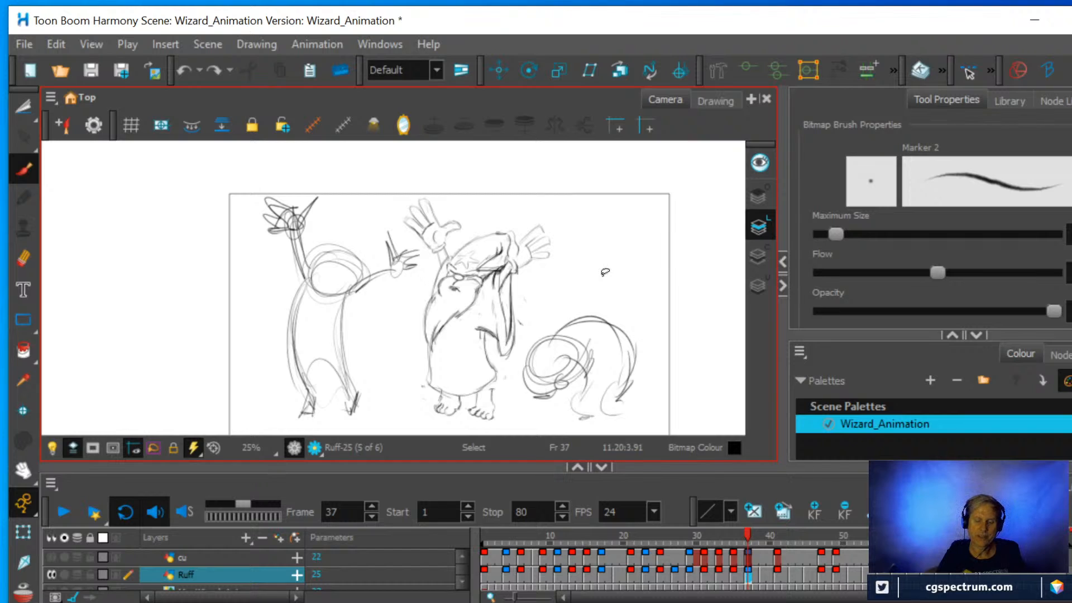
{"action": "key", "text": "ctrl+z"}
{"action": "key", "text": "ctrl+z"}
{"action": "key", "text": "ctrl+z"}
{"action": "key", "text": "ctrl+z"}
{"action": "key", "text": "ctrl+z"}
{"action": "key", "text": "ctrl+z"}
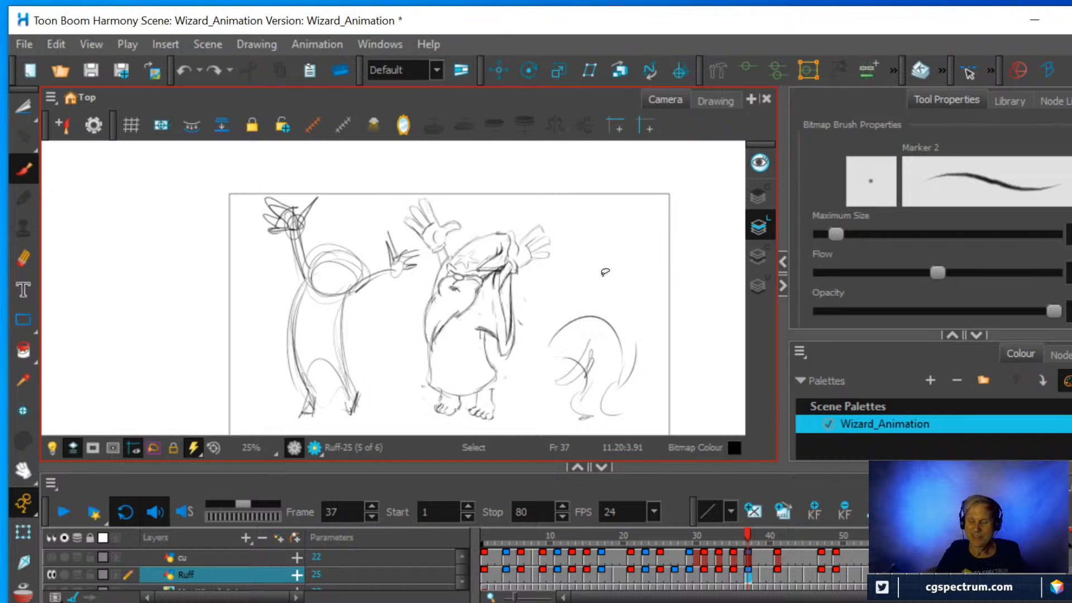
{"action": "key", "text": "ctrl+z"}
{"action": "key", "text": "ctrl+z"}
{"action": "key", "text": "ctrl+z"}
{"action": "key", "text": "ctrl+z"}
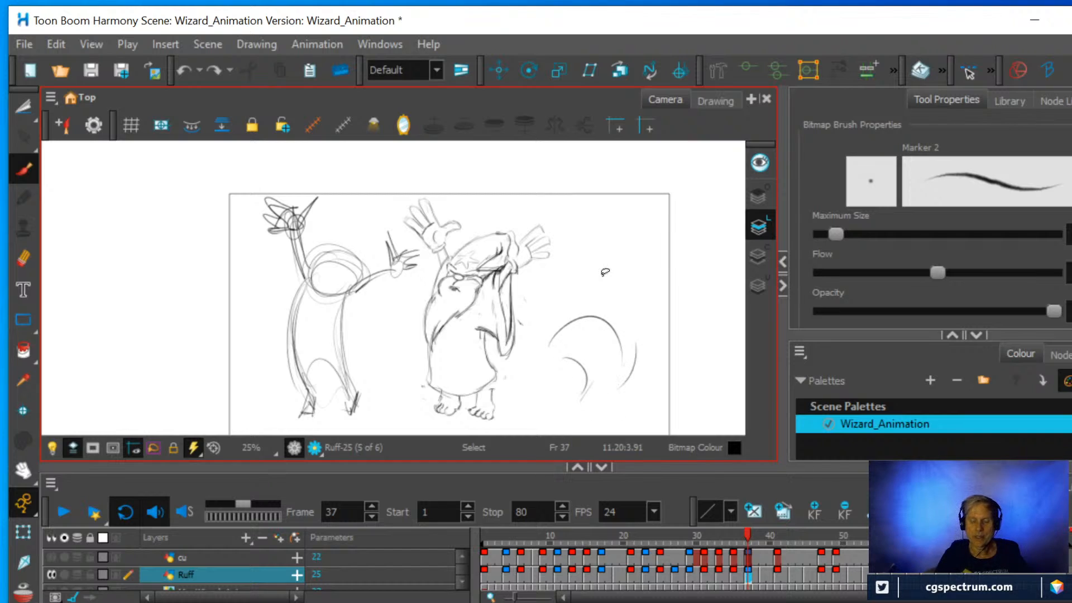
Cut out and delete the leftover crouched-figure arcs and the simplified figure, keeping only the wizard drawing.
{"action": "key", "text": "alt+t"}
{"action": "mouse_move", "coordinate": [542, 398]}
{"action": "left_mouse_down"}
{"action": "mouse_move", "coordinate": [531, 365]}
{"action": "mouse_move", "coordinate": [584, 287]}
{"action": "mouse_move", "coordinate": [654, 312]}
{"action": "mouse_move", "coordinate": [643, 393]}
{"action": "mouse_move", "coordinate": [557, 410]}
{"action": "mouse_move", "coordinate": [530, 360]}
{"action": "left_mouse_up"}
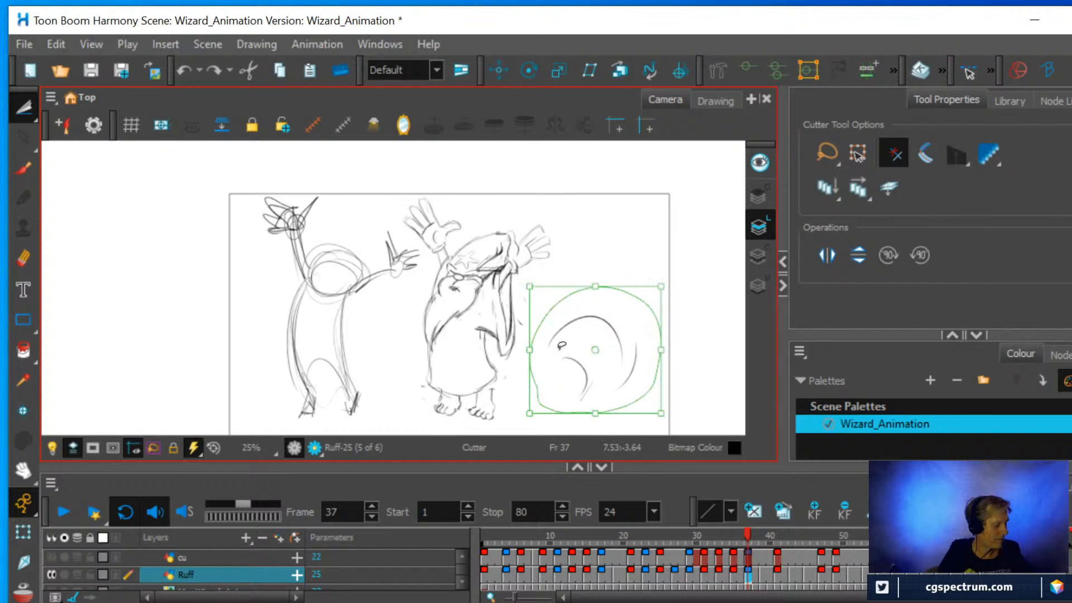
{"action": "key", "text": "Delete"}
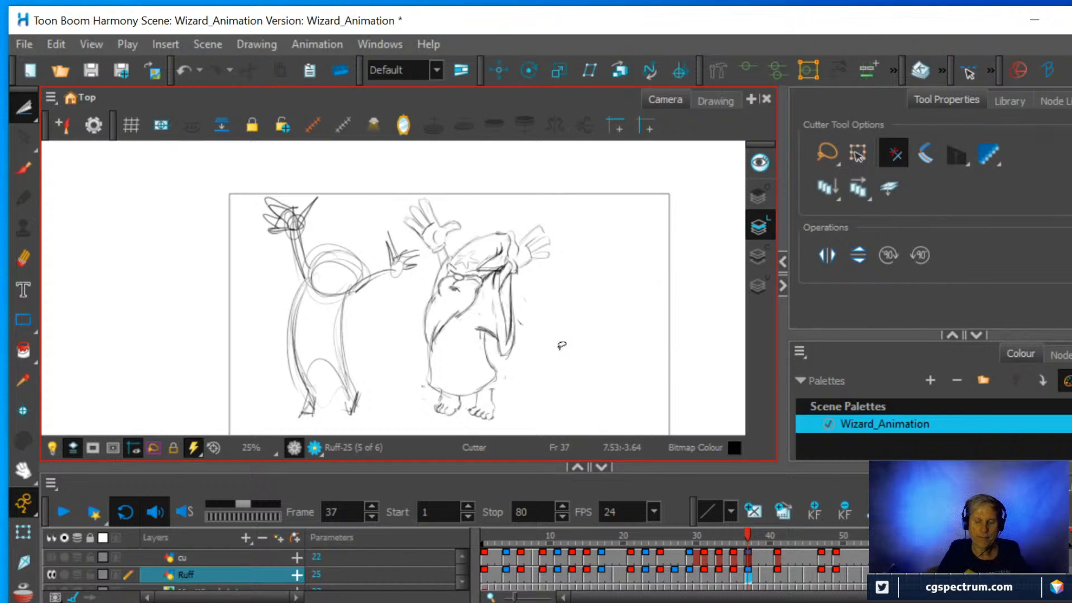
{"action": "mouse_move", "coordinate": [391, 416]}
{"action": "left_mouse_down"}
{"action": "mouse_move", "coordinate": [384, 329]}
{"action": "mouse_move", "coordinate": [426, 261]}
{"action": "mouse_move", "coordinate": [327, 191]}
{"action": "mouse_move", "coordinate": [253, 191]}
{"action": "mouse_move", "coordinate": [255, 272]}
{"action": "mouse_move", "coordinate": [285, 428]}
{"action": "mouse_move", "coordinate": [377, 408]}
{"action": "left_mouse_up"}
{"action": "key", "text": "Delete"}
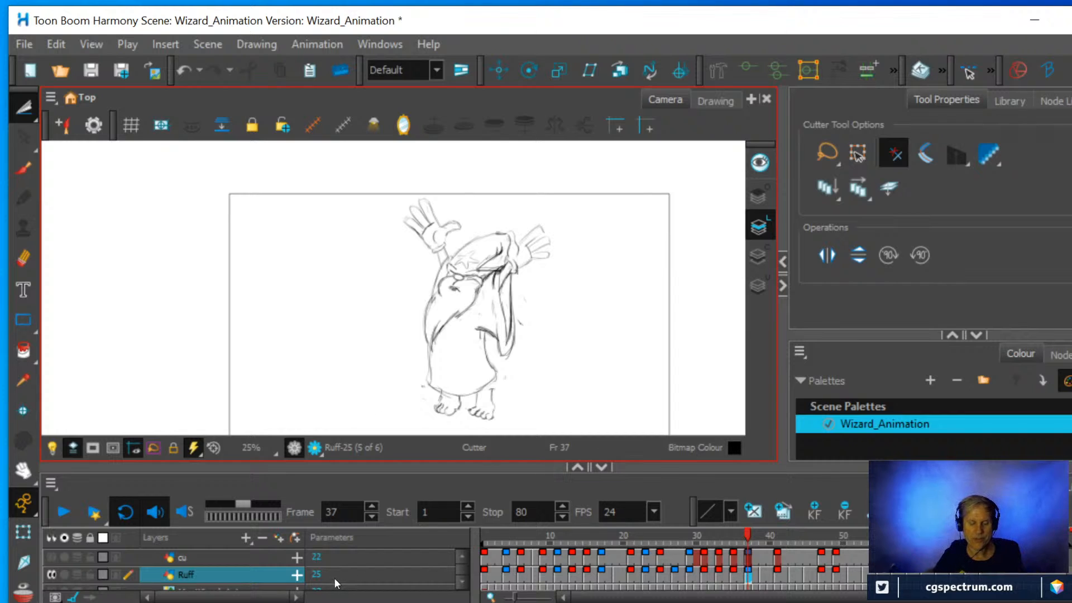
Show the cu layer's cleanup lines over the wizard's rough drawing at frame 37.
{"action": "left_click", "coordinate": [51, 558]}
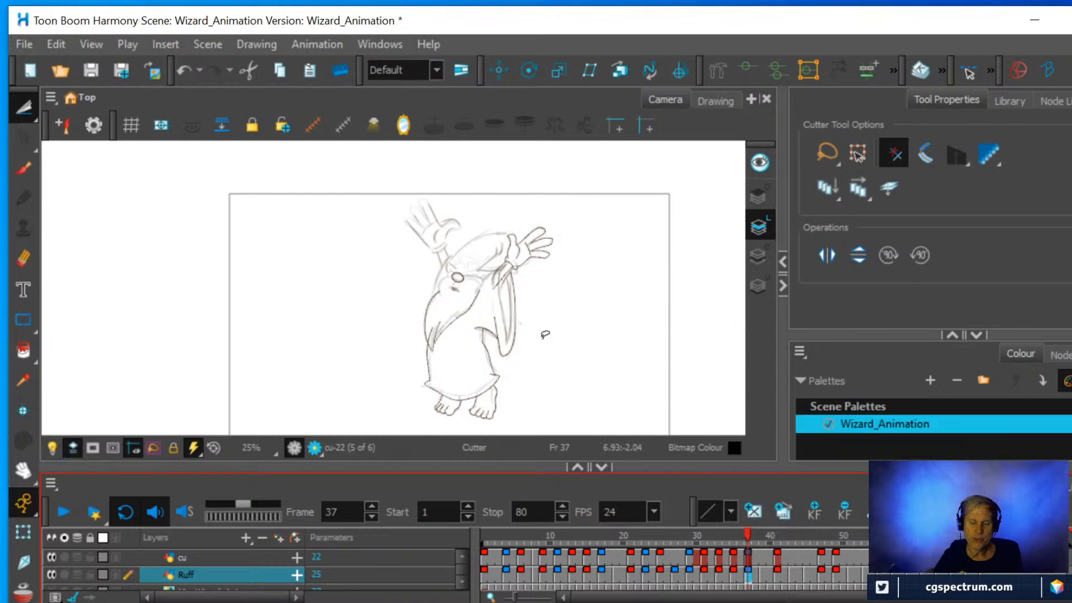
{"action": "scroll", "coordinate": [546, 334], "scroll_direction": "up", "scroll_amount": 2}
{"action": "key", "text": "space"}
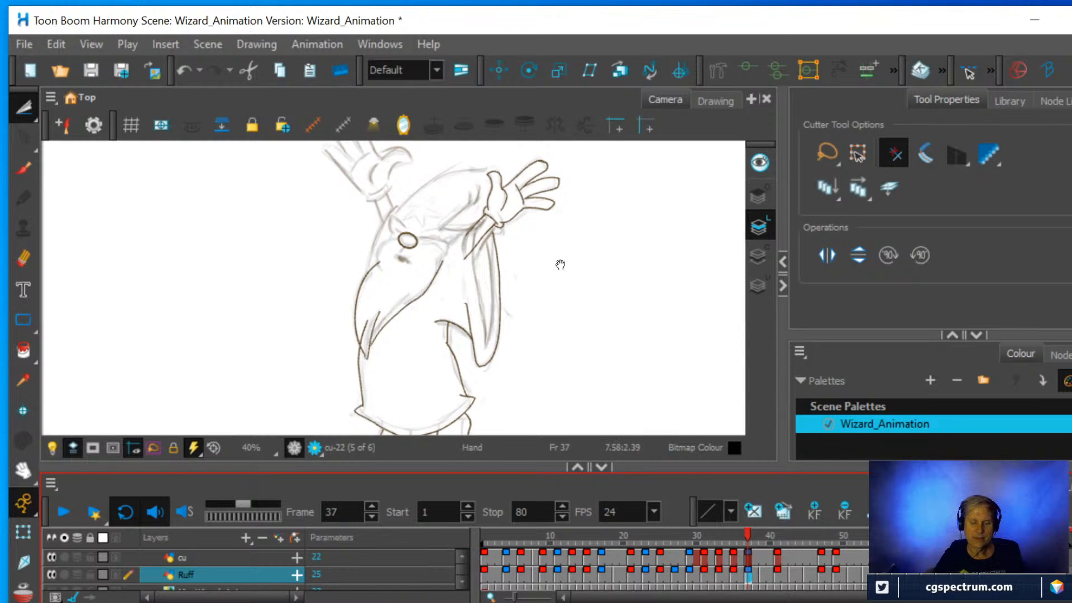
{"action": "mouse_move", "coordinate": [560, 263]}
{"action": "left_mouse_down"}
{"action": "mouse_move", "coordinate": [567, 284]}
{"action": "mouse_move", "coordinate": [584, 253]}
{"action": "mouse_move", "coordinate": [602, 283]}
{"action": "mouse_move", "coordinate": [594, 281]}
{"action": "left_mouse_up"}
{"action": "scroll", "coordinate": [570, 281], "scroll_direction": "up", "scroll_amount": 2}
{"action": "key", "text": "space"}
{"action": "key", "text": "space"}
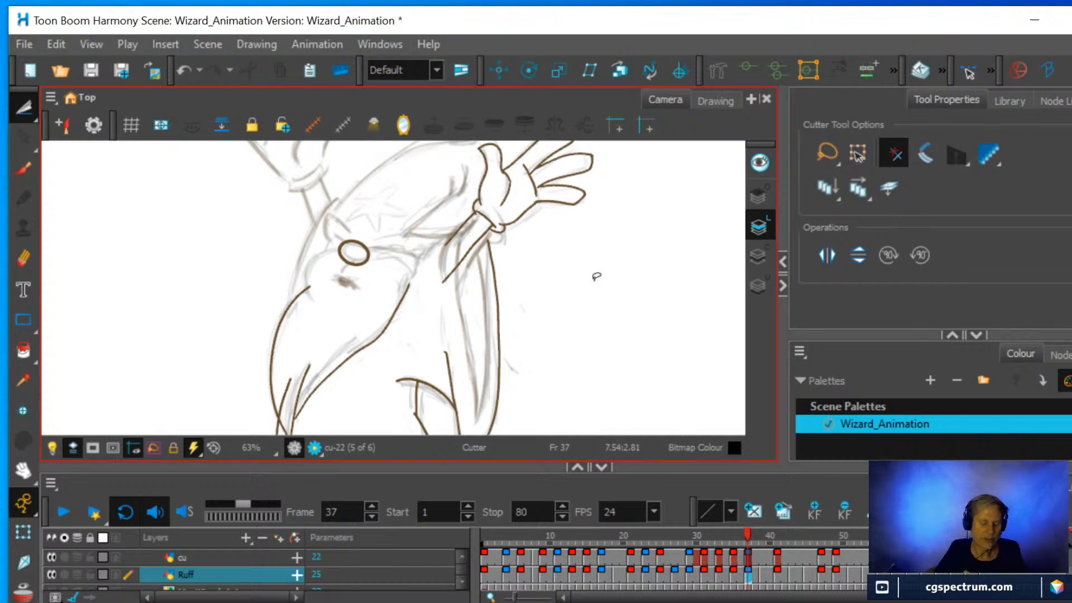
Turn on onion skin, hide the Ruff layer, and make the cu drawing at frame 37 active.
{"action": "key", "text": "alt+o"}
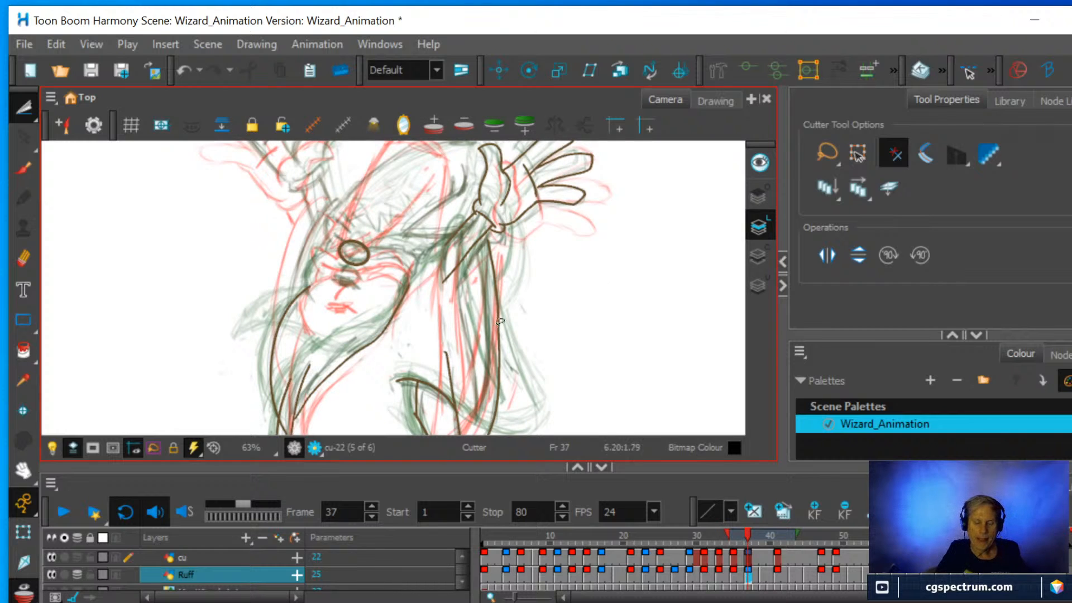
{"action": "left_click", "coordinate": [51, 575]}
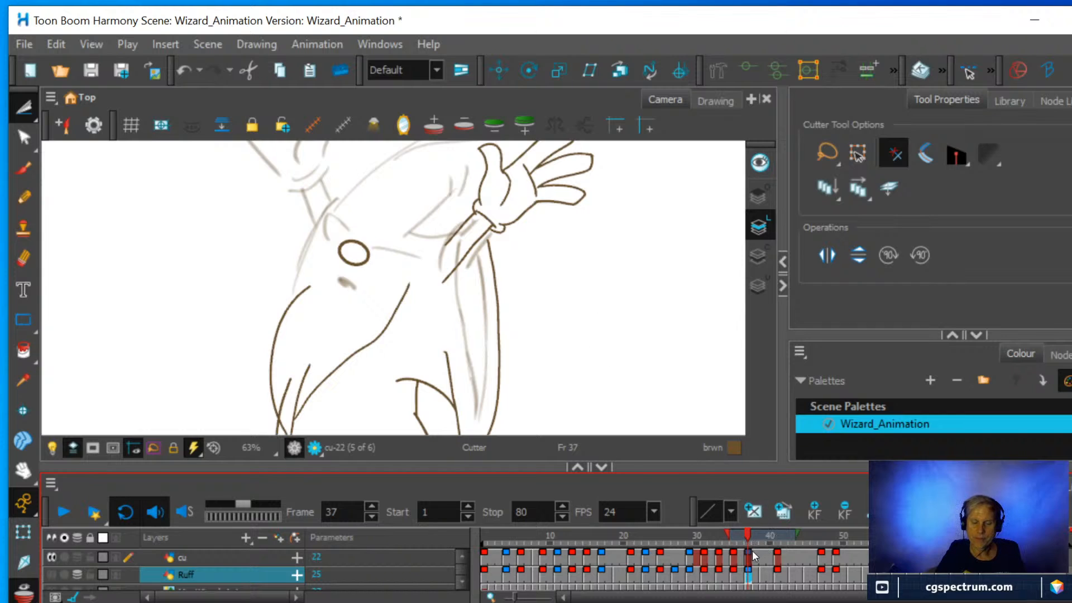
{"action": "left_click", "coordinate": [739, 557]}
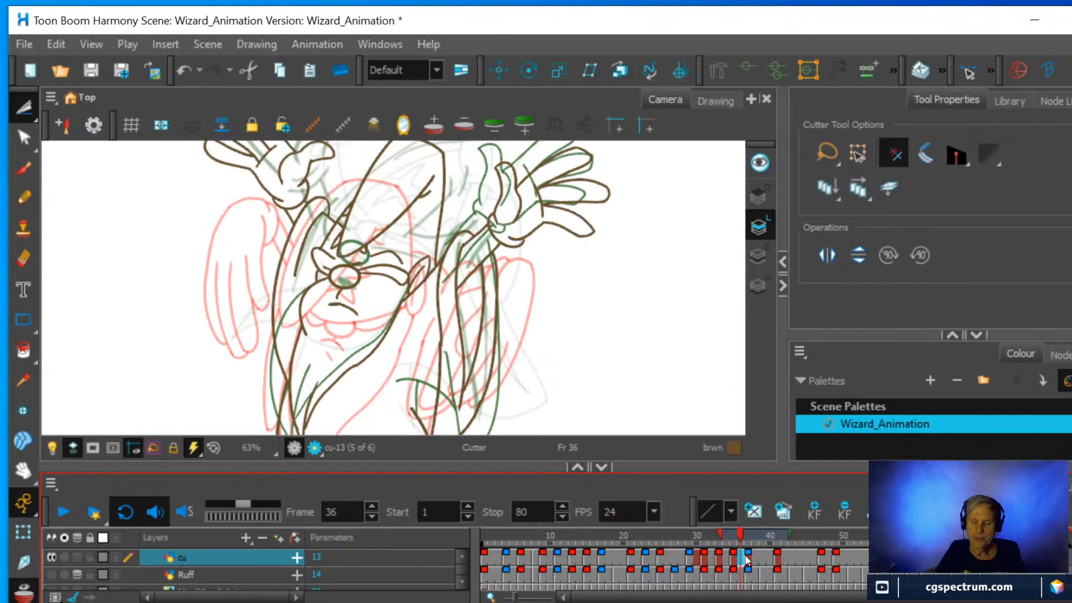
{"action": "left_click", "coordinate": [749, 560]}
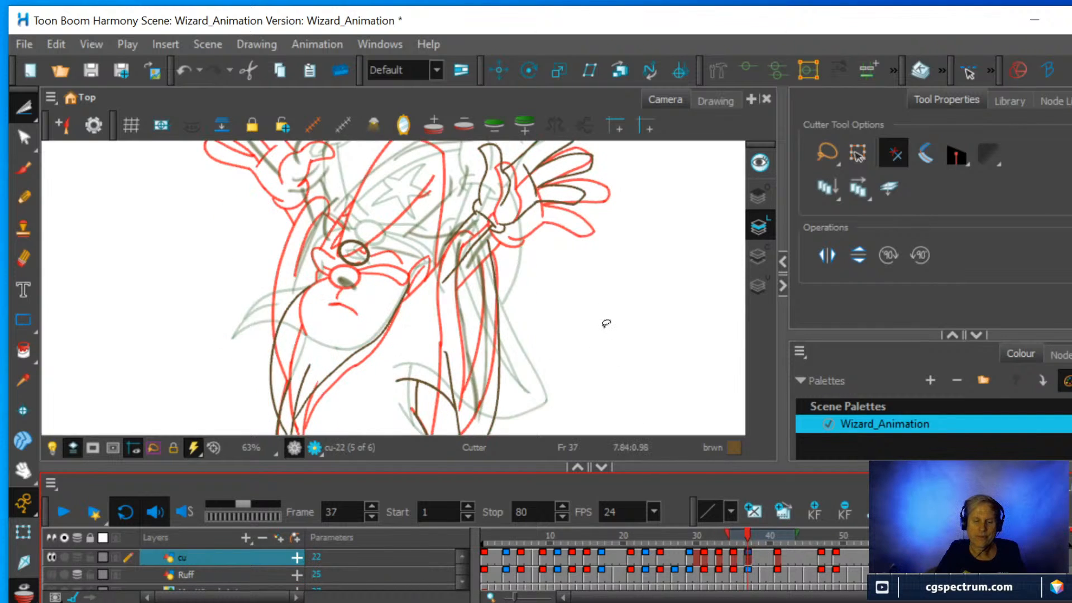
Compare the wizard's raised hand and sleeve at frame 37 with the cu drawings at frames 41 and 35.
{"action": "scroll", "coordinate": [571, 299], "scroll_direction": "up", "scroll_amount": 3}
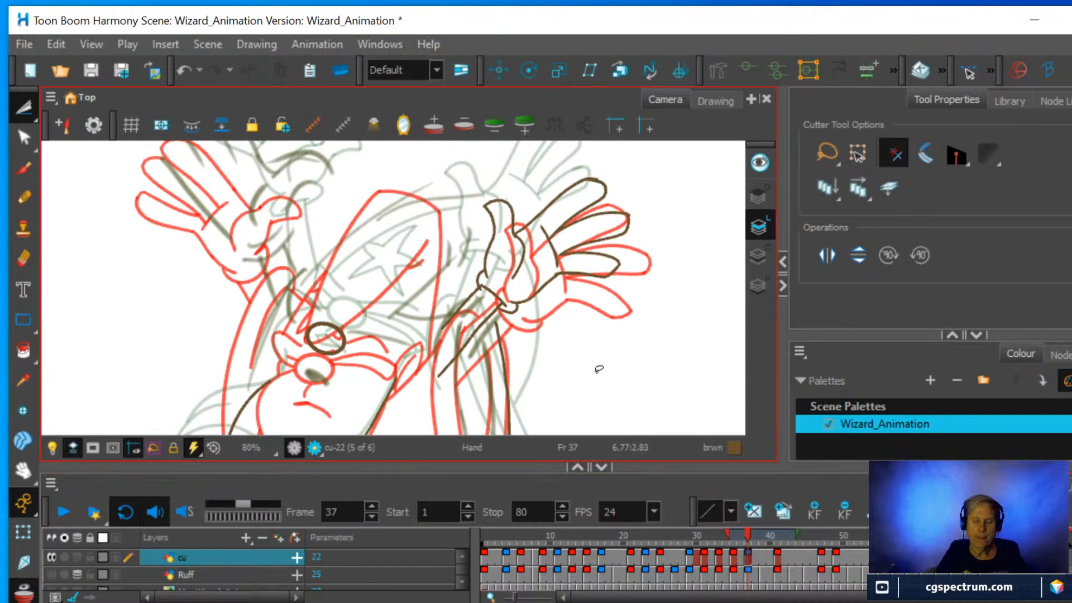
{"action": "scroll", "coordinate": [574, 358], "scroll_direction": "up", "scroll_amount": 1}
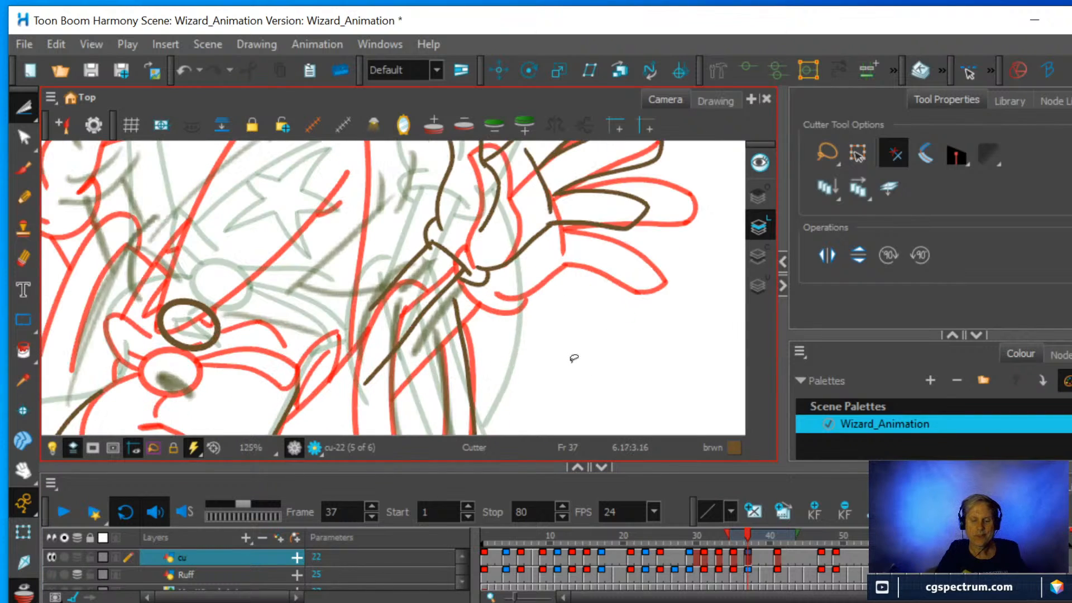
{"action": "scroll", "coordinate": [573, 358], "scroll_direction": "down", "scroll_amount": 1}
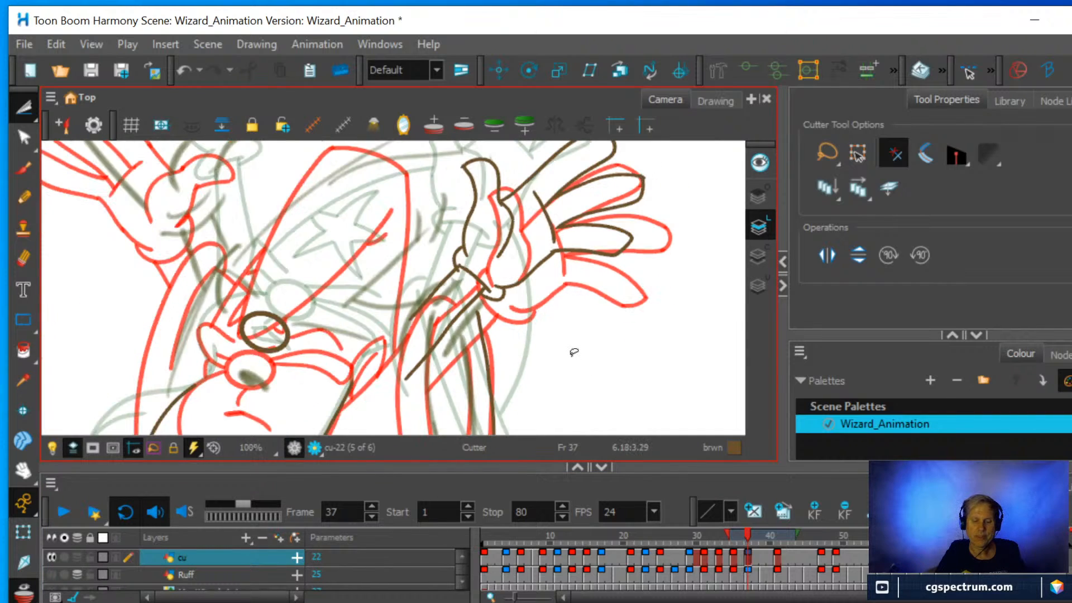
{"action": "left_click", "coordinate": [779, 557]}
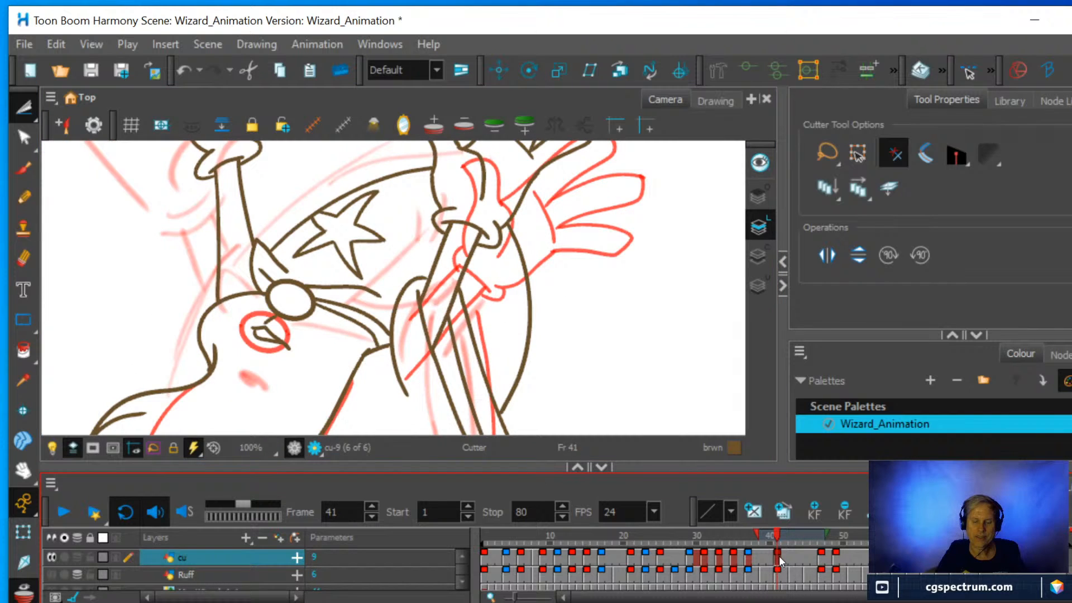
{"action": "left_click", "coordinate": [749, 561]}
{"action": "left_click", "coordinate": [735, 563]}
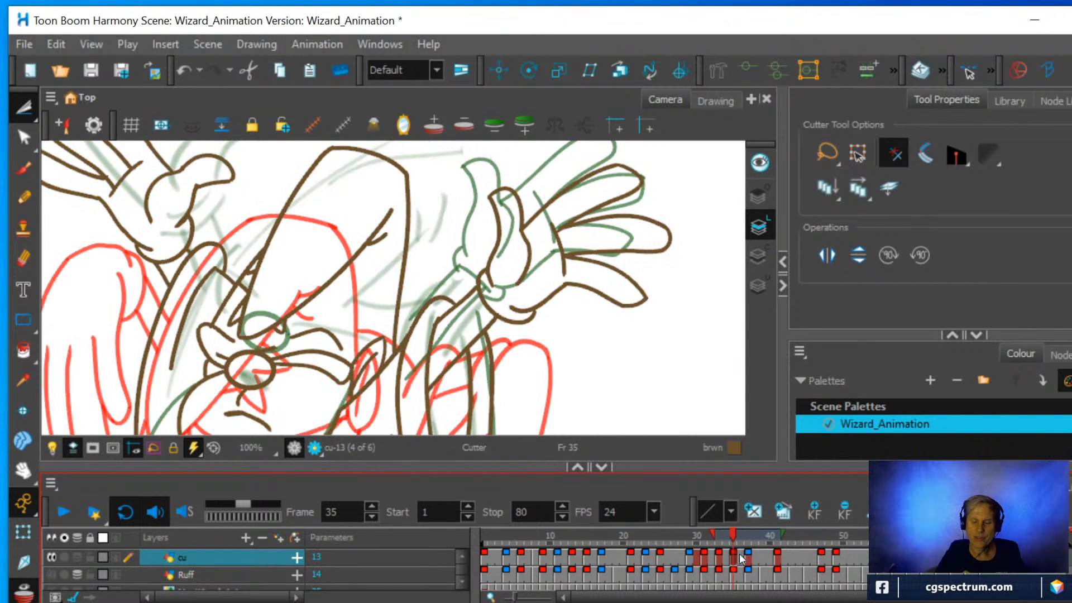
{"action": "left_click", "coordinate": [749, 560]}
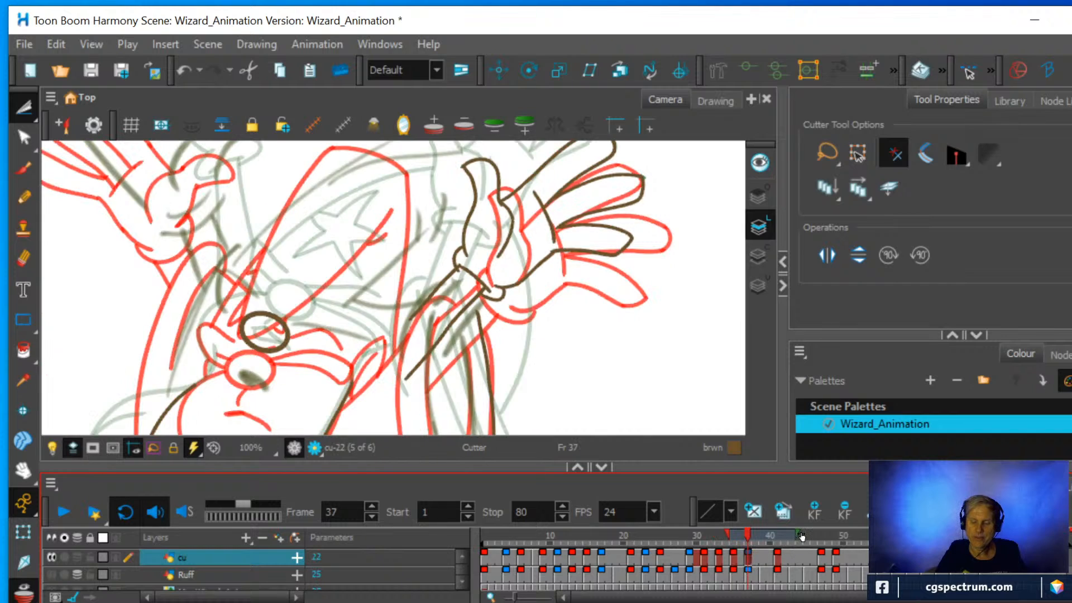
Shorten the onion skin range to exclude frame 41, and erase the rough sleeve strokes and upper forearm line below the raised hand.
{"action": "left_click_drag", "start_coordinate": [792, 529], "coordinate": [781, 531]}
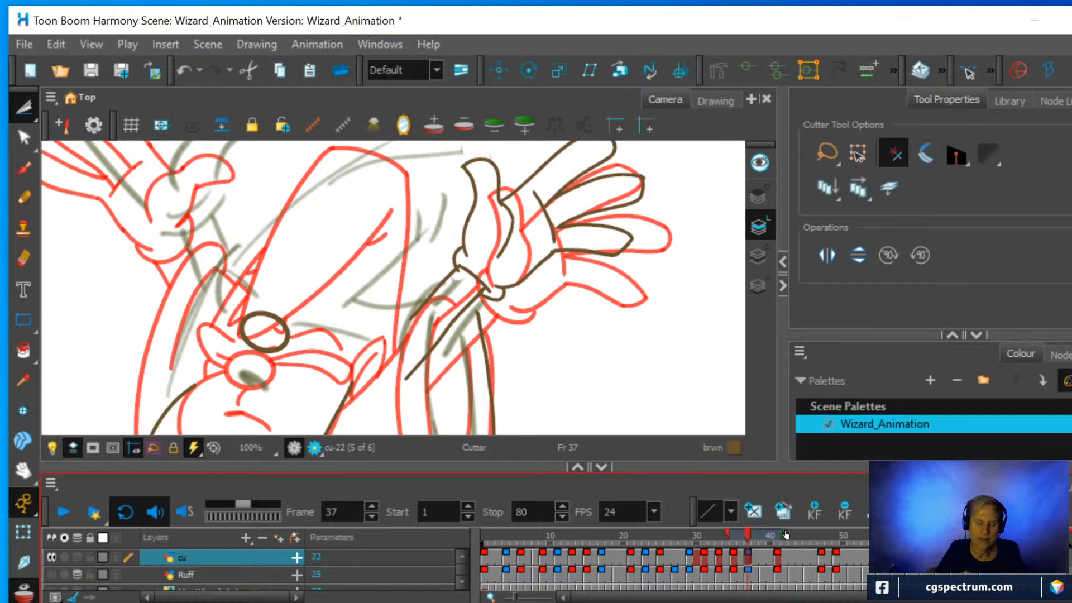
{"action": "left_click", "coordinate": [23, 259]}
{"action": "mouse_move", "coordinate": [457, 311]}
{"action": "left_mouse_down"}
{"action": "mouse_move", "coordinate": [447, 353]}
{"action": "mouse_move", "coordinate": [493, 286]}
{"action": "mouse_move", "coordinate": [434, 309]}
{"action": "mouse_move", "coordinate": [466, 272]}
{"action": "mouse_move", "coordinate": [422, 288]}
{"action": "mouse_move", "coordinate": [407, 312]}
{"action": "mouse_move", "coordinate": [399, 345]}
{"action": "mouse_move", "coordinate": [424, 335]}
{"action": "mouse_move", "coordinate": [433, 365]}
{"action": "mouse_move", "coordinate": [426, 407]}
{"action": "left_mouse_up"}
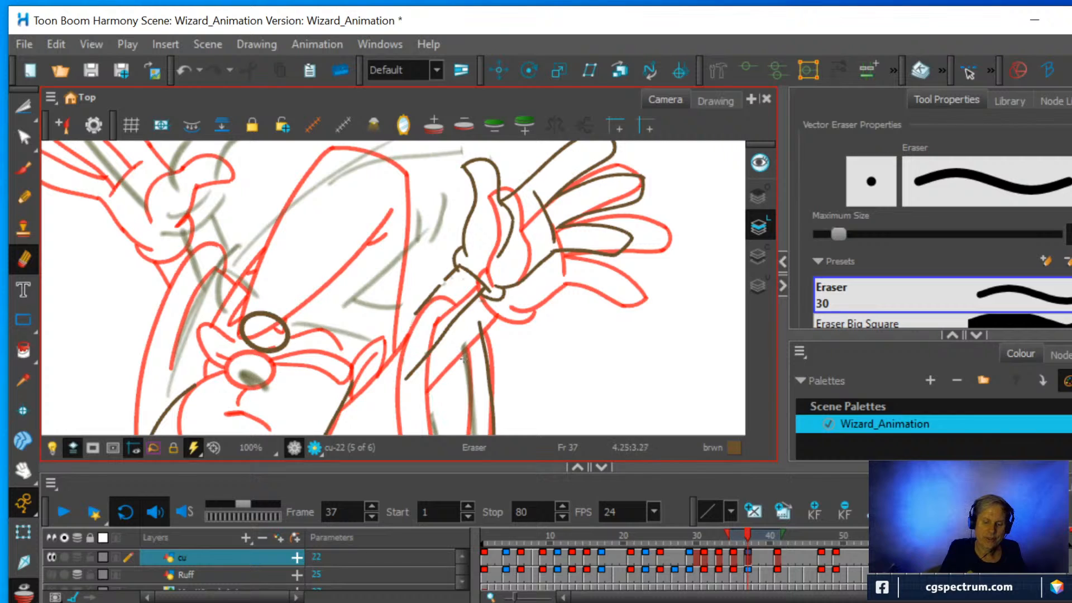
{"action": "left_click_drag", "start_coordinate": [463, 358], "coordinate": [470, 410]}
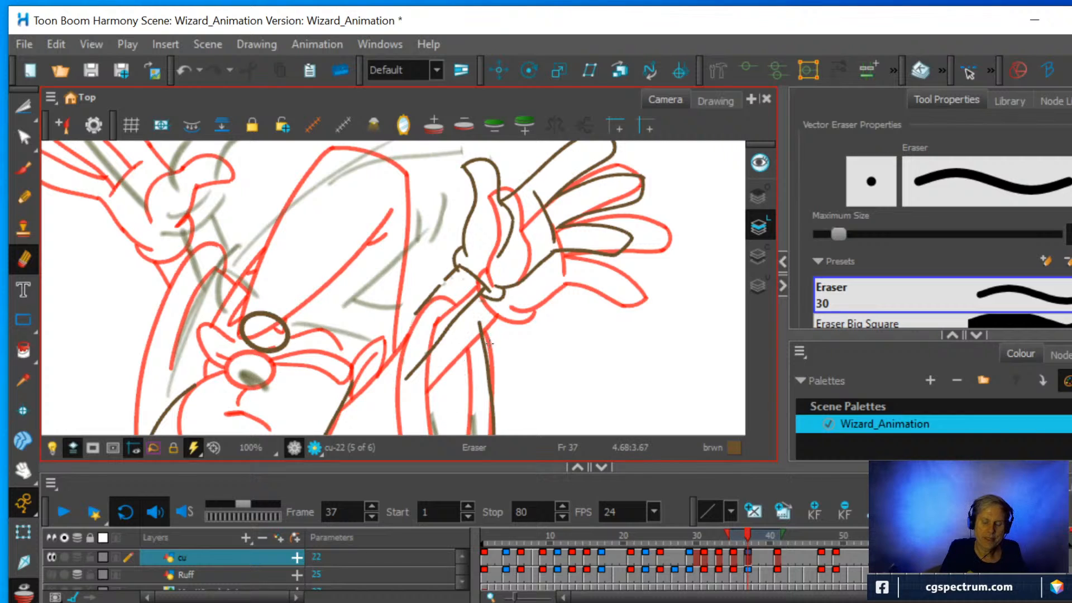
{"action": "mouse_move", "coordinate": [423, 298]}
{"action": "left_mouse_down"}
{"action": "mouse_move", "coordinate": [410, 316]}
{"action": "mouse_move", "coordinate": [444, 286]}
{"action": "mouse_move", "coordinate": [439, 303]}
{"action": "mouse_move", "coordinate": [447, 286]}
{"action": "left_mouse_up"}
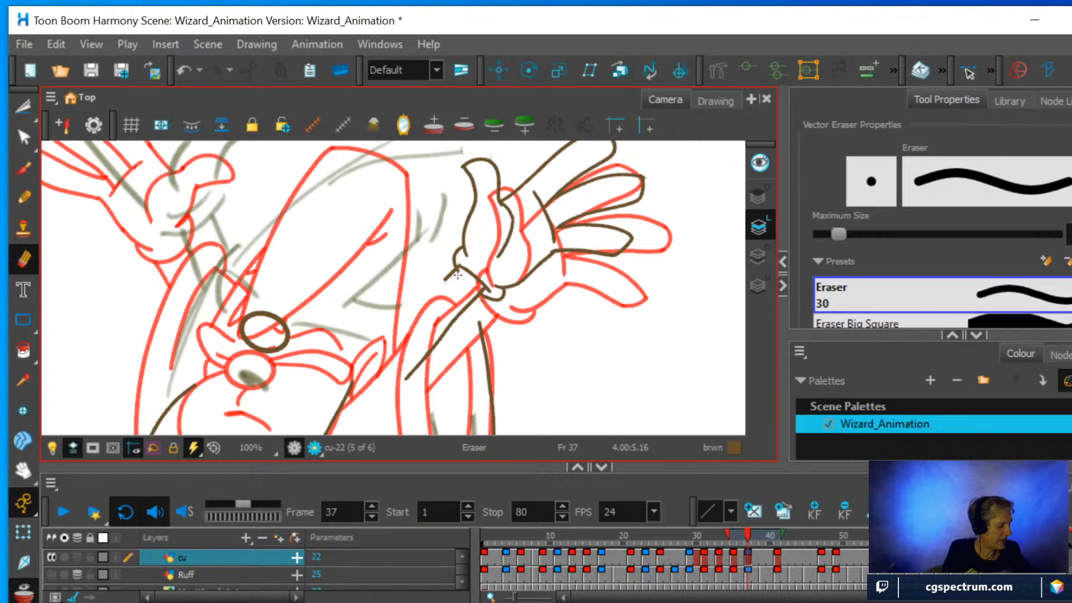
Check the erased forearm without onion skin, and extend the onion skin range to include the drawing at frame 41.
{"action": "key", "text": "alt+o"}
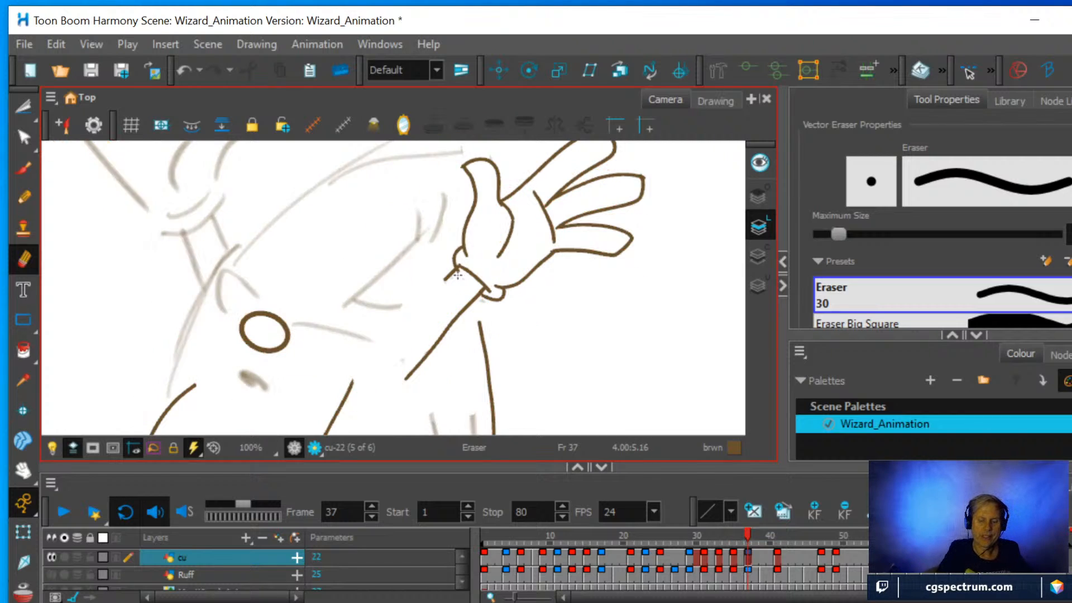
{"action": "key", "text": "alt+o"}
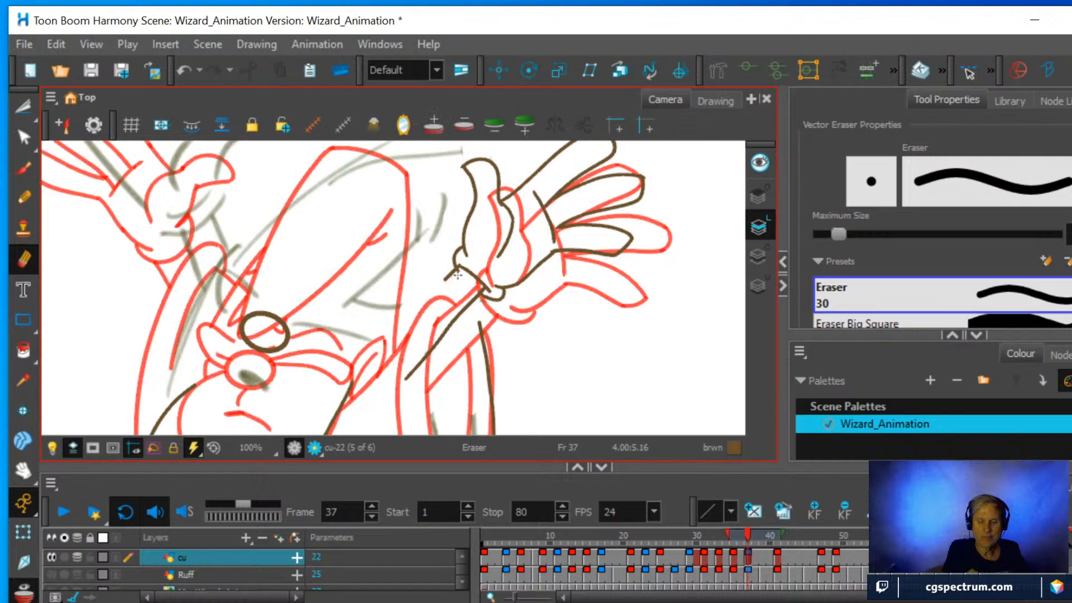
{"action": "left_click", "coordinate": [784, 535]}
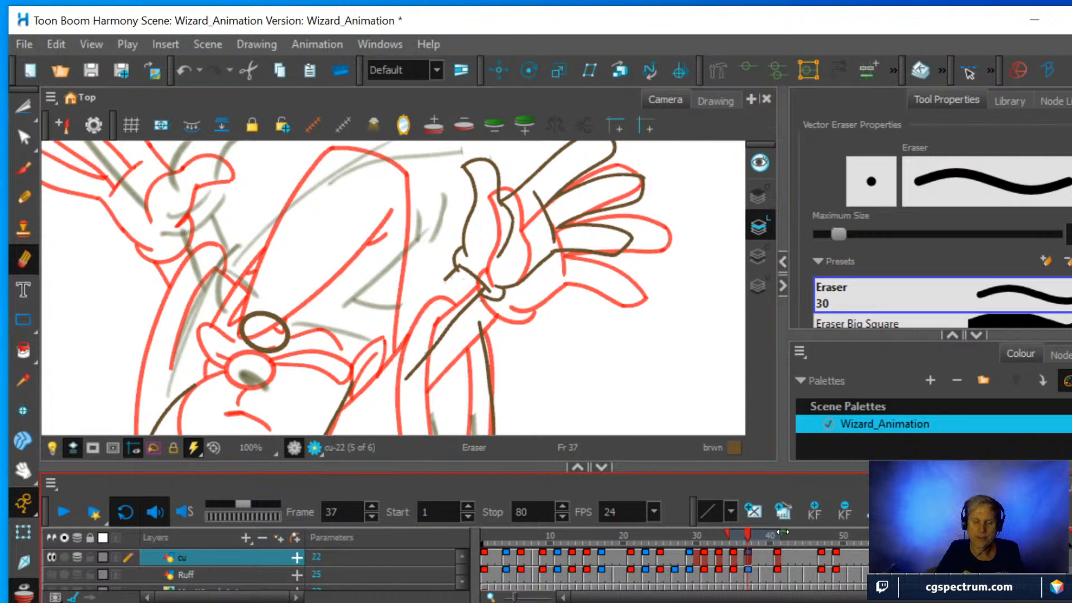
{"action": "left_click_drag", "start_coordinate": [785, 531], "coordinate": [799, 529]}
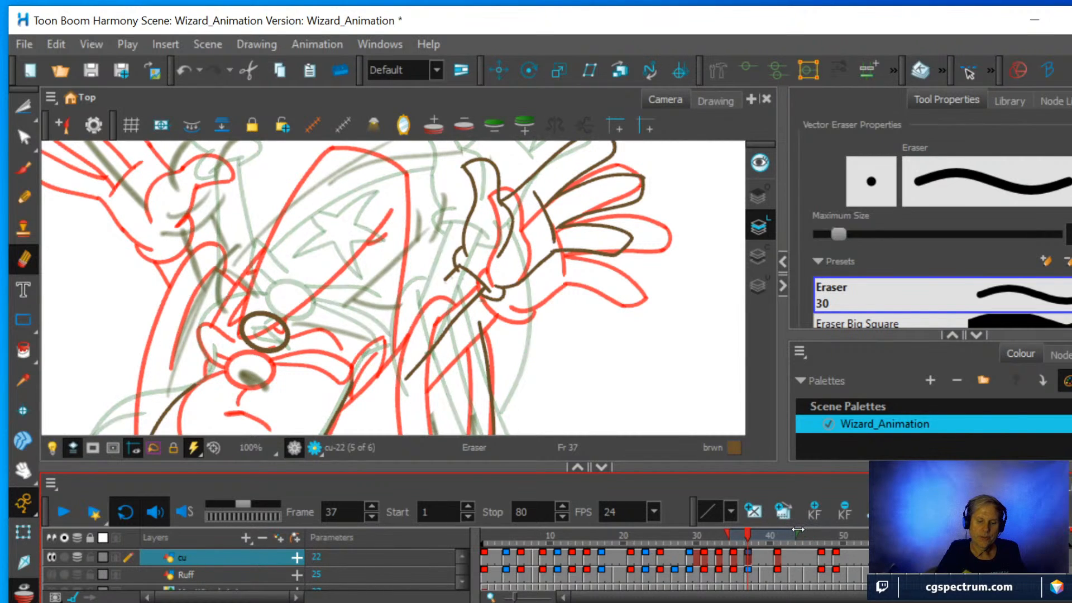
Draw the sleeve's inner edge with the Pencil, erase the leftover stub at the cuff, and redraw the upper forearm line.
{"action": "left_click", "coordinate": [23, 198]}
{"action": "left_click_drag", "start_coordinate": [428, 304], "coordinate": [447, 421]}
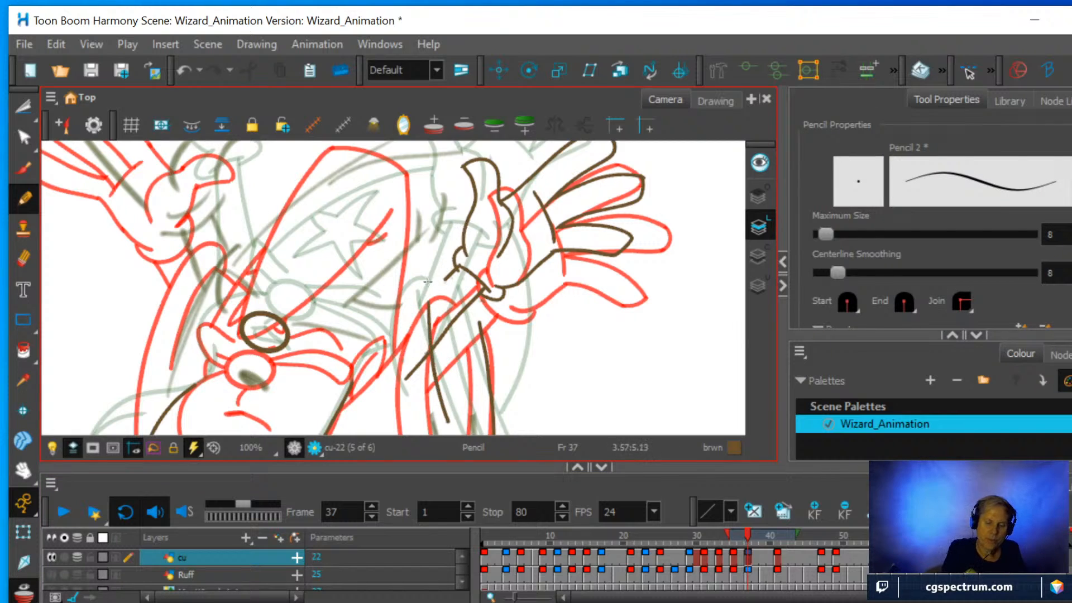
{"action": "key", "text": "alt+e"}
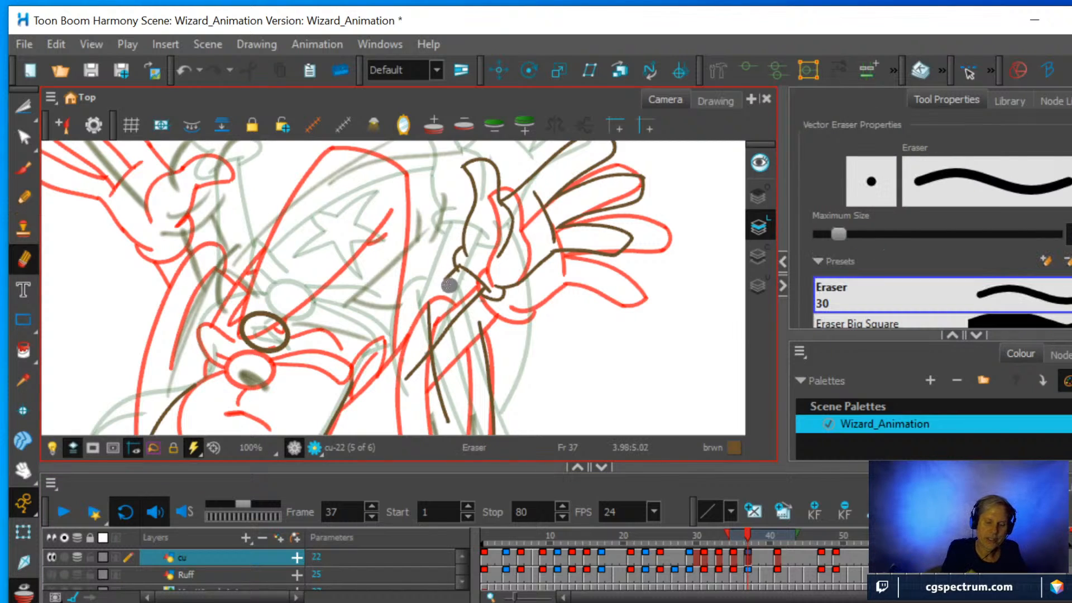
{"action": "left_click_drag", "start_coordinate": [447, 285], "coordinate": [457, 273]}
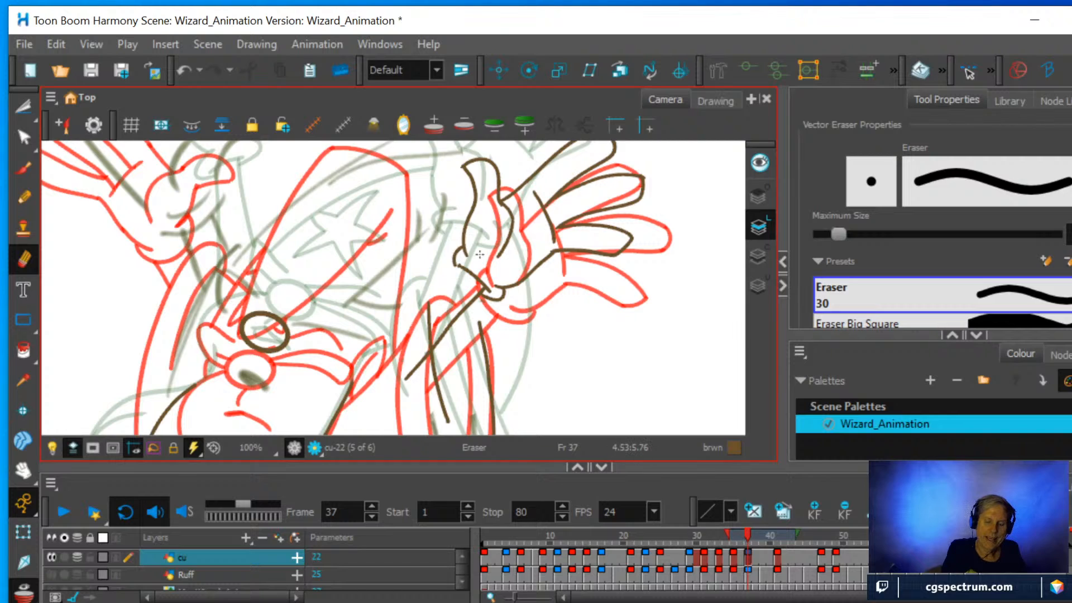
{"action": "key", "text": "alt+/"}
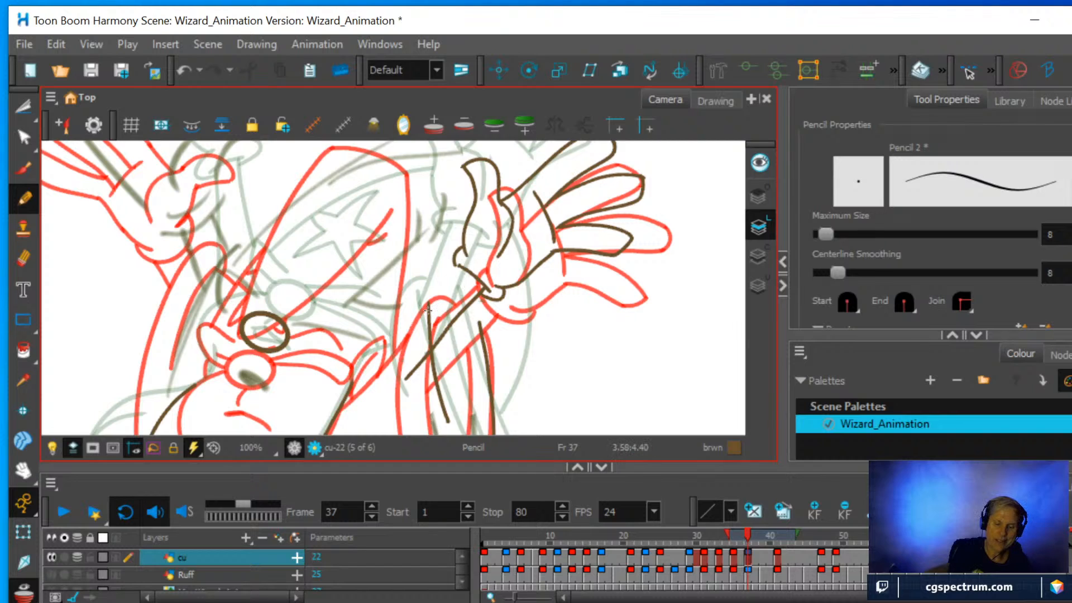
{"action": "left_click_drag", "start_coordinate": [428, 310], "coordinate": [459, 269]}
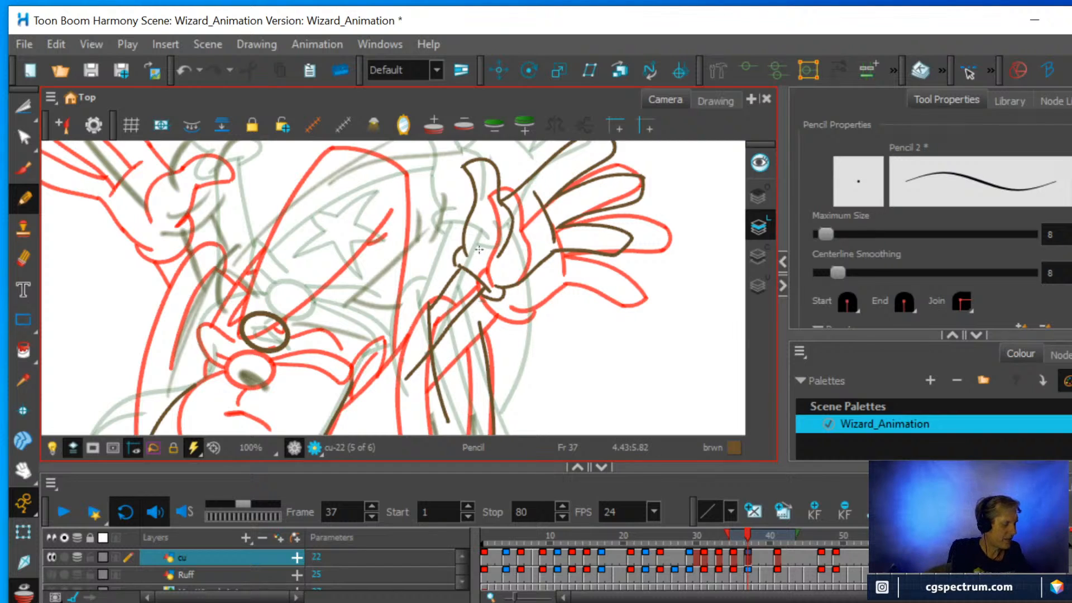
Turn off the onion skin and undo the last upper forearm line at frame 37.
{"action": "key", "text": "alt+o"}
{"action": "key", "text": "alt+z"}
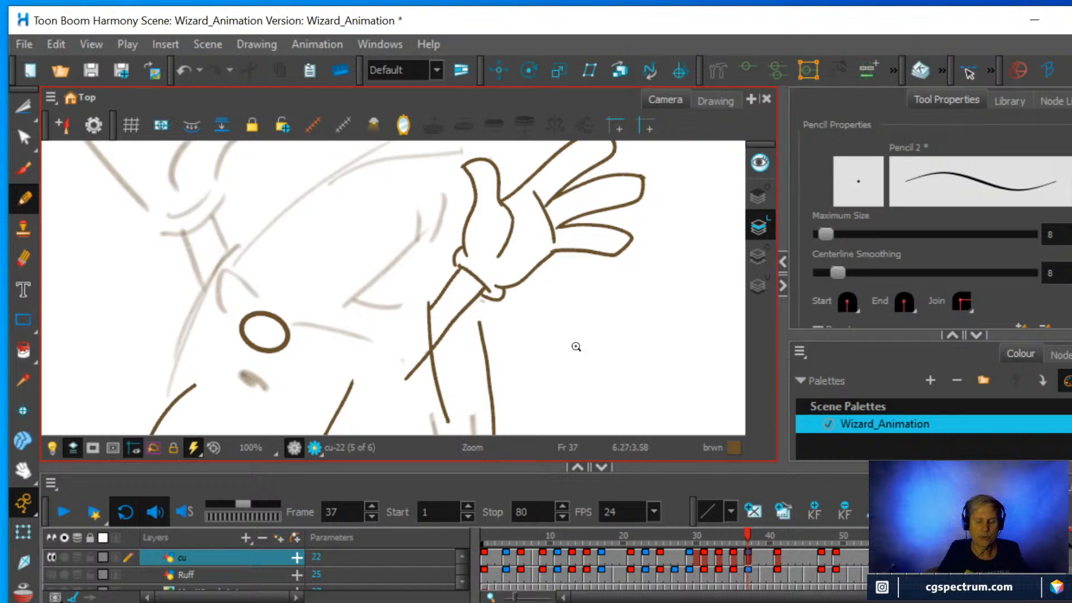
{"action": "left_click_drag", "start_coordinate": [576, 346], "coordinate": [584, 314]}
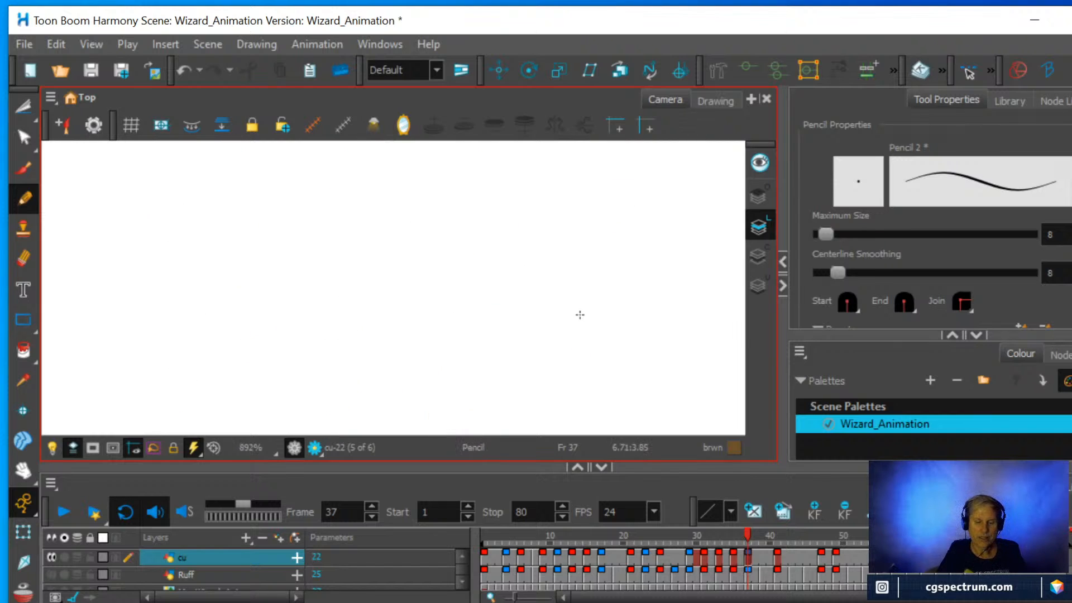
{"action": "key", "text": "ctrl+z"}
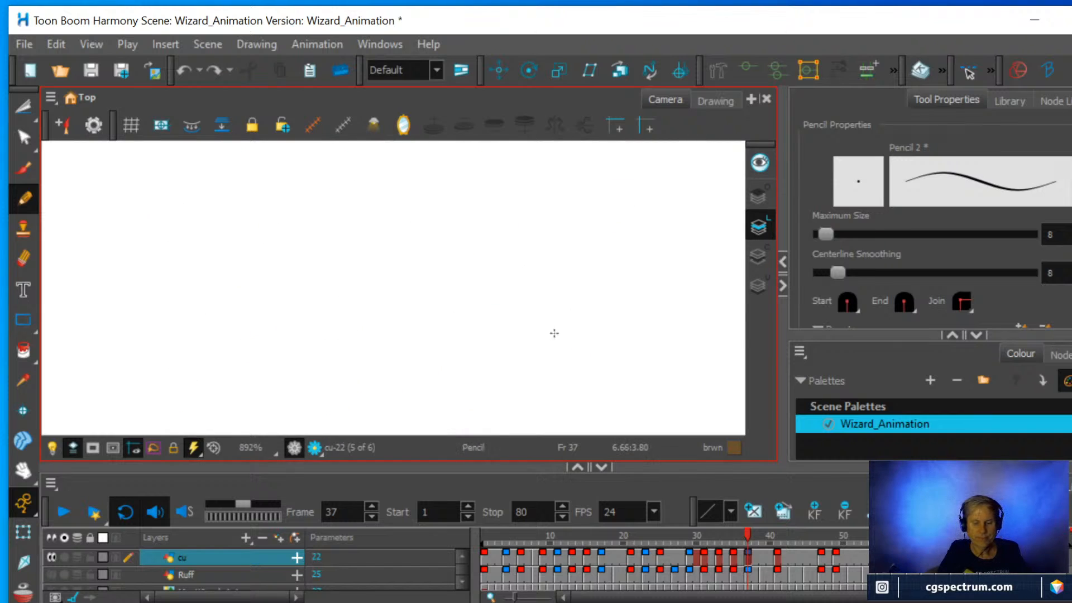
Examine the finished hand, forearm and sleeve in the cu drawing at frame 35, and return to frame 37.
{"action": "left_click", "coordinate": [735, 560]}
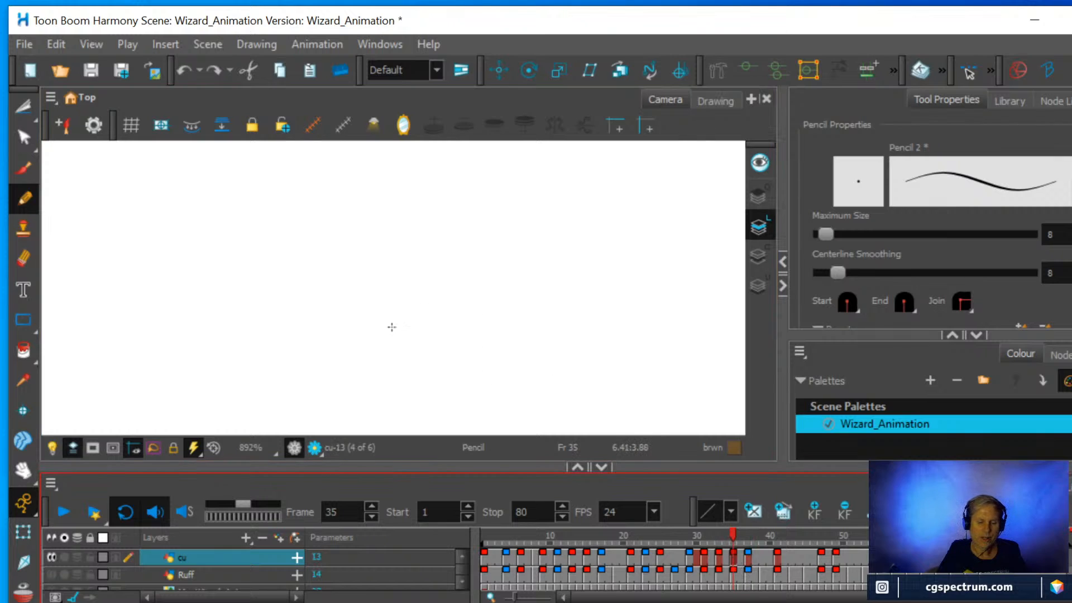
{"action": "left_click", "coordinate": [716, 100]}
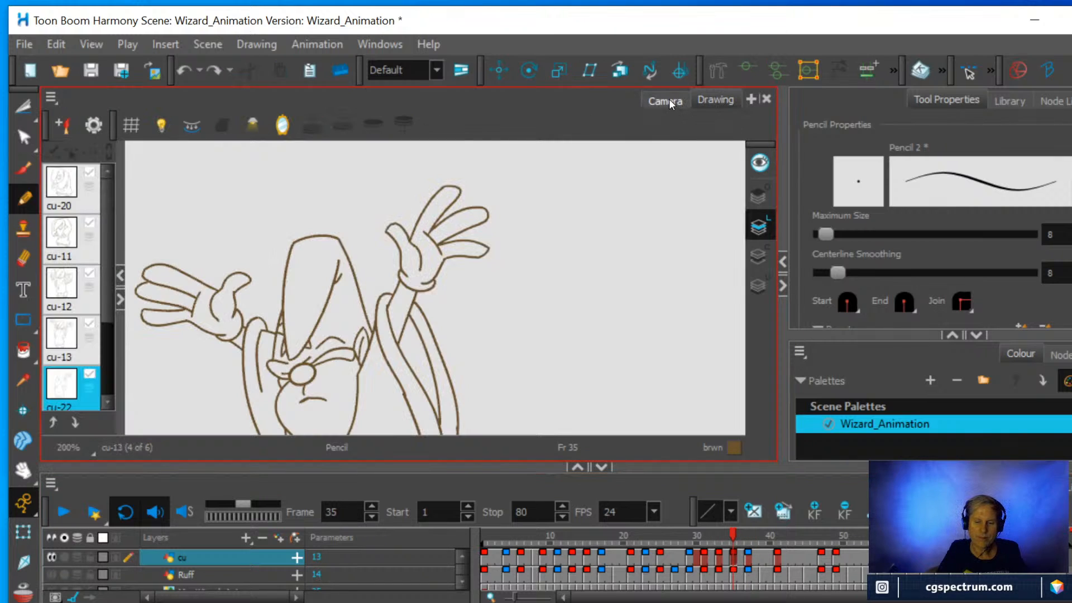
{"action": "left_click", "coordinate": [666, 101]}
{"action": "scroll", "coordinate": [478, 318], "scroll_direction": "down", "scroll_amount": 15}
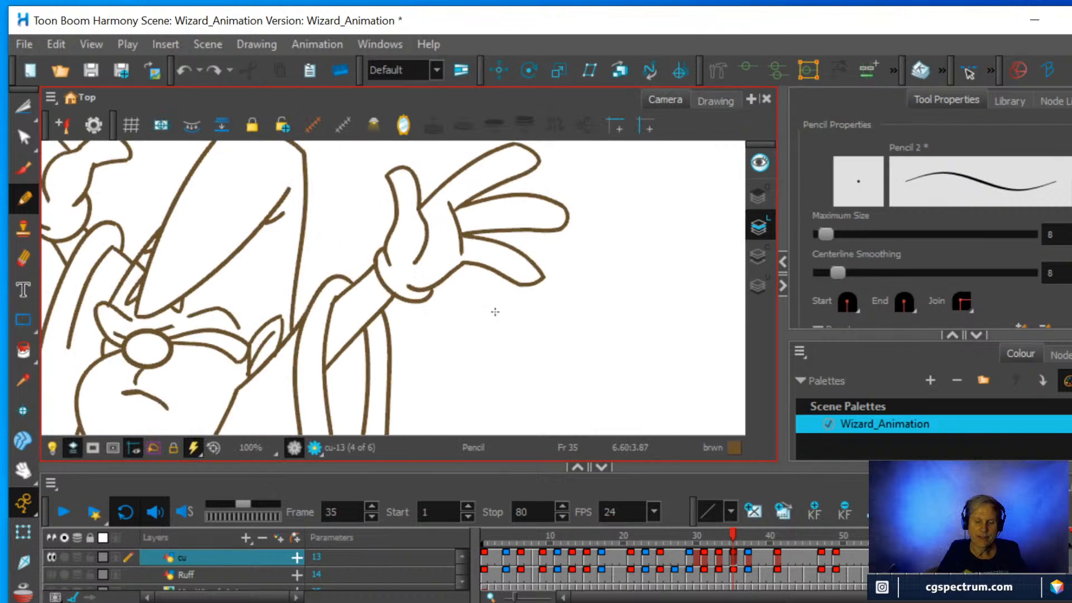
{"action": "scroll", "coordinate": [501, 305], "scroll_direction": "up", "scroll_amount": 6}
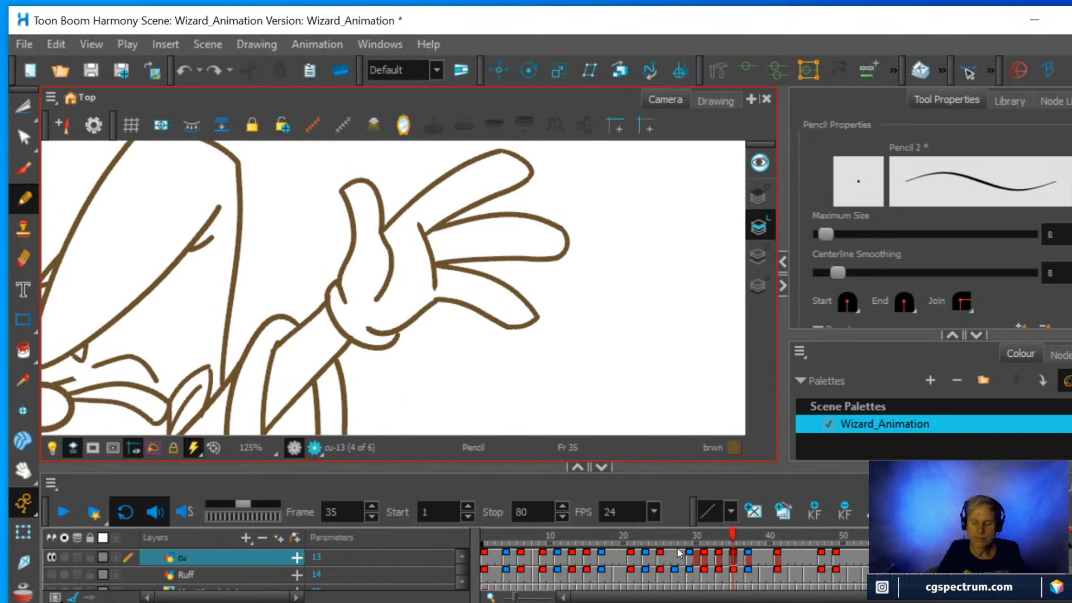
{"action": "left_click", "coordinate": [748, 557]}
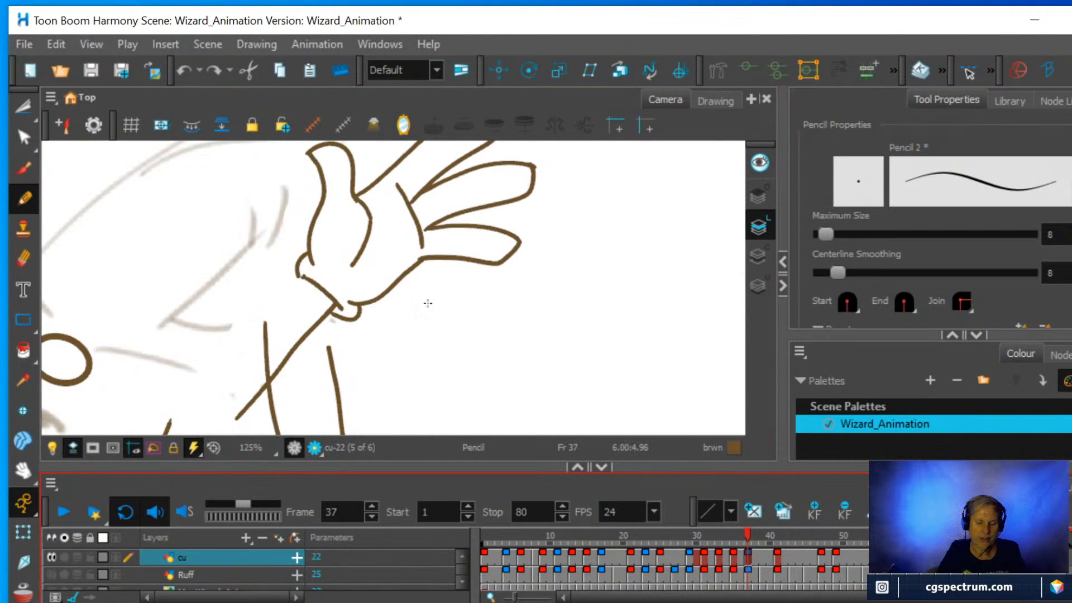
Erase the lower forearm line that crosses the sleeve opening, and redraw it with the Pencil from the sleeve's inner edge to the cuff.
{"action": "mouse_move", "coordinate": [548, 351]}
{"action": "left_mouse_down"}
{"action": "mouse_move", "coordinate": [574, 335]}
{"action": "mouse_move", "coordinate": [574, 256]}
{"action": "mouse_move", "coordinate": [472, 310]}
{"action": "mouse_move", "coordinate": [551, 235]}
{"action": "left_mouse_up"}
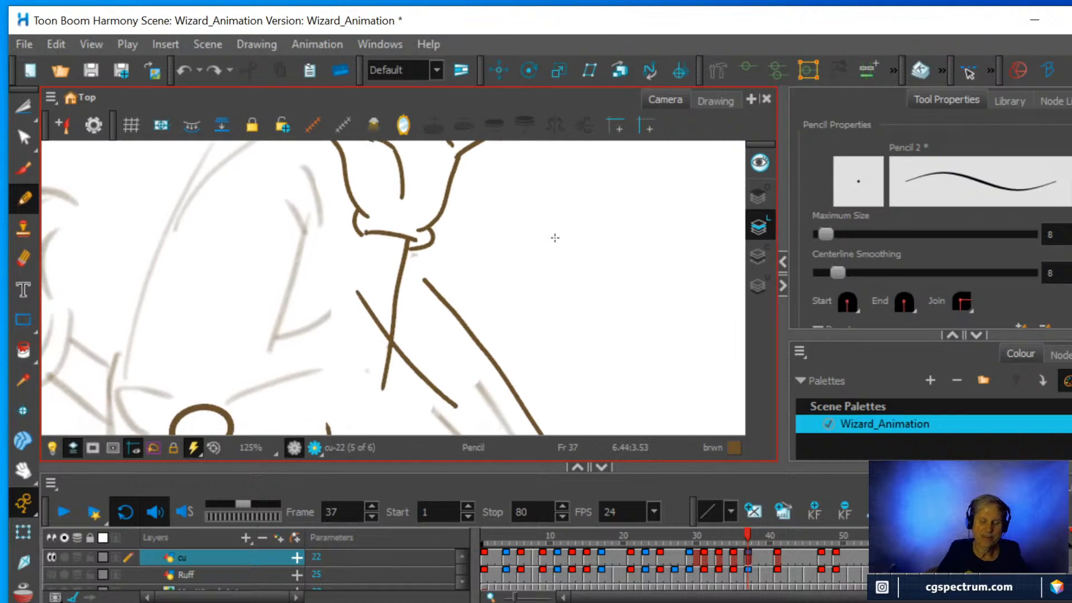
{"action": "left_click", "coordinate": [23, 258]}
{"action": "mouse_move", "coordinate": [390, 396]}
{"action": "left_mouse_down"}
{"action": "mouse_move", "coordinate": [375, 366]}
{"action": "mouse_move", "coordinate": [394, 333]}
{"action": "mouse_move", "coordinate": [376, 348]}
{"action": "mouse_move", "coordinate": [394, 327]}
{"action": "mouse_move", "coordinate": [406, 240]}
{"action": "left_mouse_up"}
{"action": "left_click", "coordinate": [25, 198]}
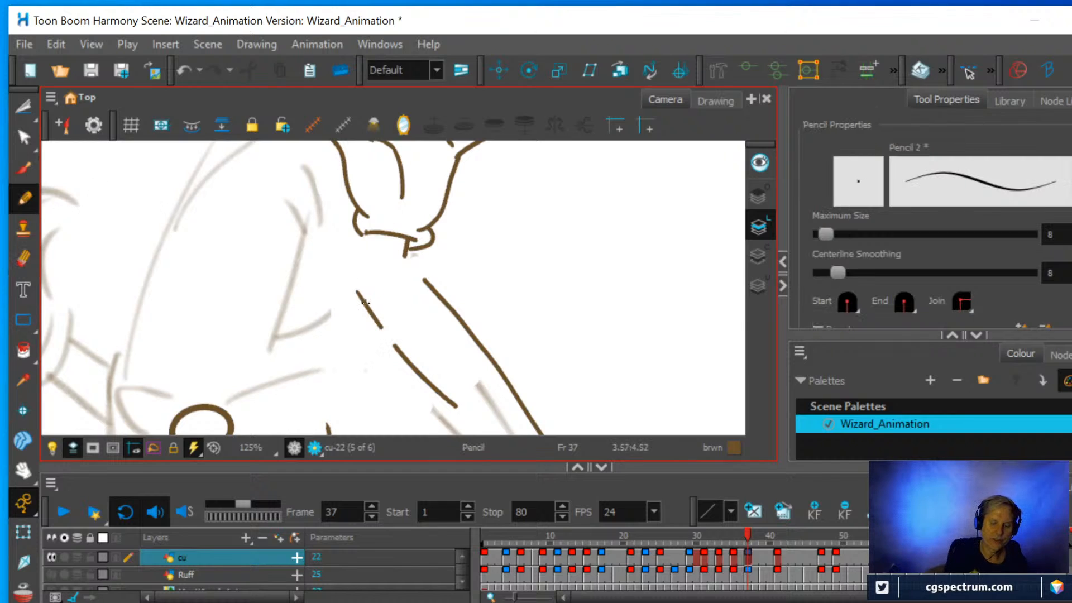
{"action": "left_click_drag", "start_coordinate": [390, 343], "coordinate": [409, 241]}
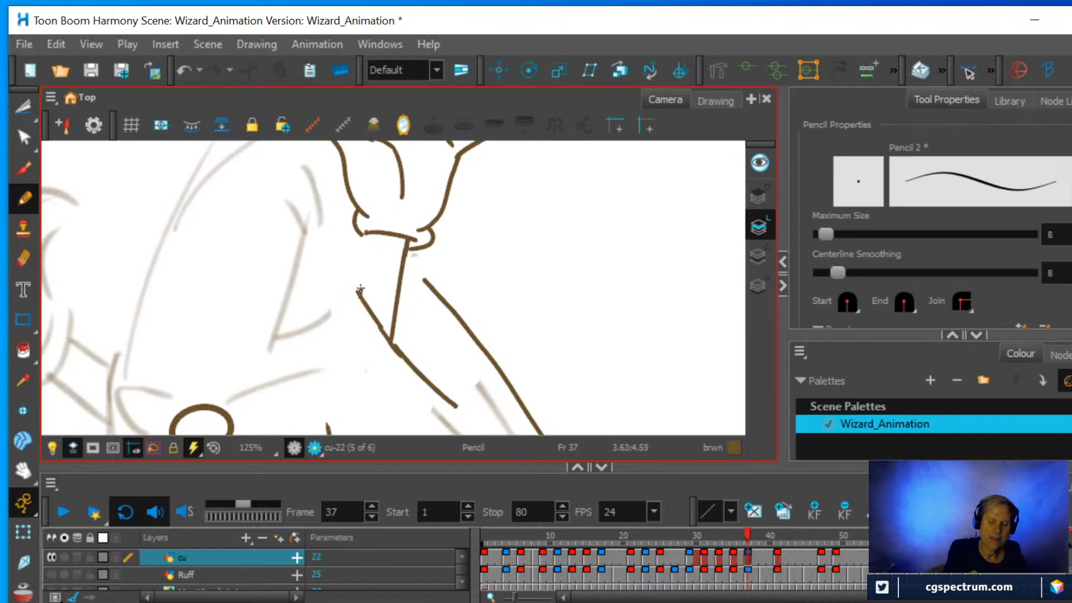
Draw the upper forearm line from the sleeve's top corner to the cuff, undoing and redrawing its upper part.
{"action": "left_click_drag", "start_coordinate": [360, 289], "coordinate": [364, 230]}
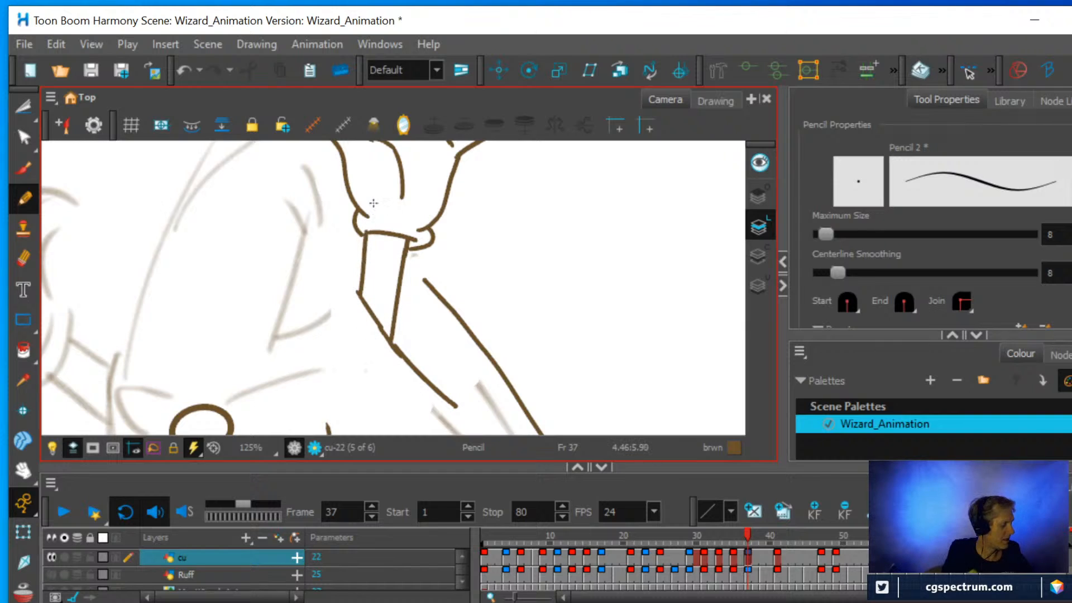
{"action": "key", "text": "ctrl+z"}
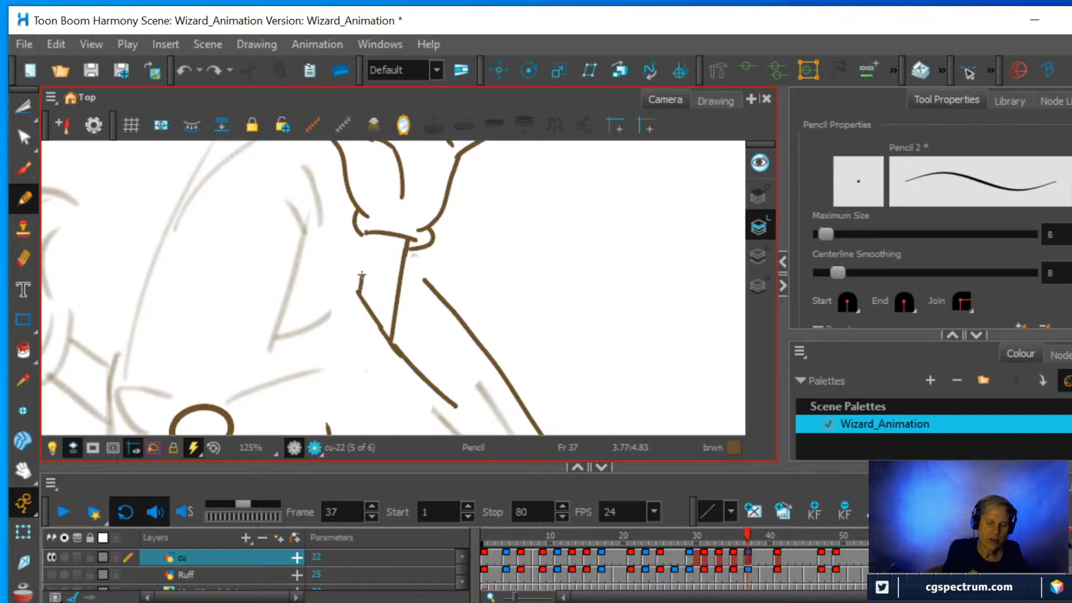
{"action": "left_click_drag", "start_coordinate": [362, 274], "coordinate": [365, 243]}
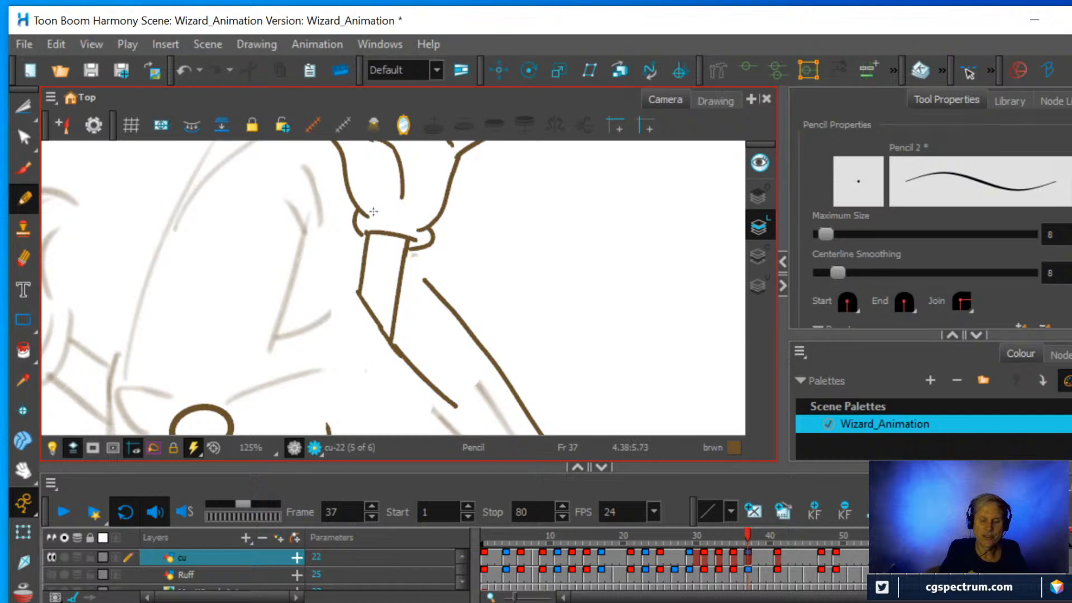
Erase the two rough grey strokes inside the hanging sleeve with the Eraser, and turn the onion skin back on.
{"action": "key", "text": "ctrl+alt"}
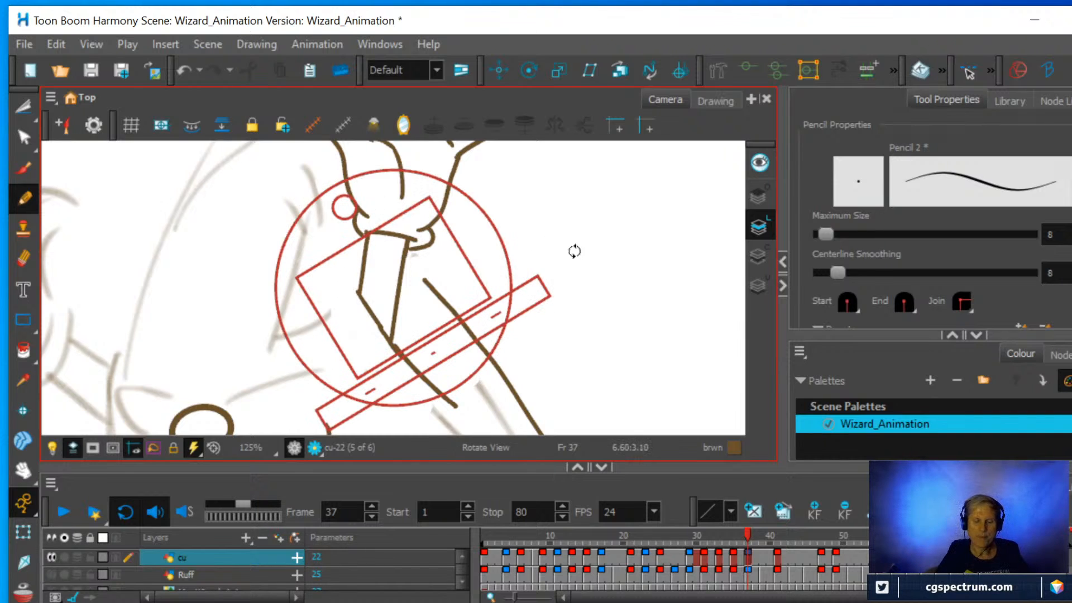
{"action": "left_click_drag", "start_coordinate": [574, 249], "coordinate": [447, 342]}
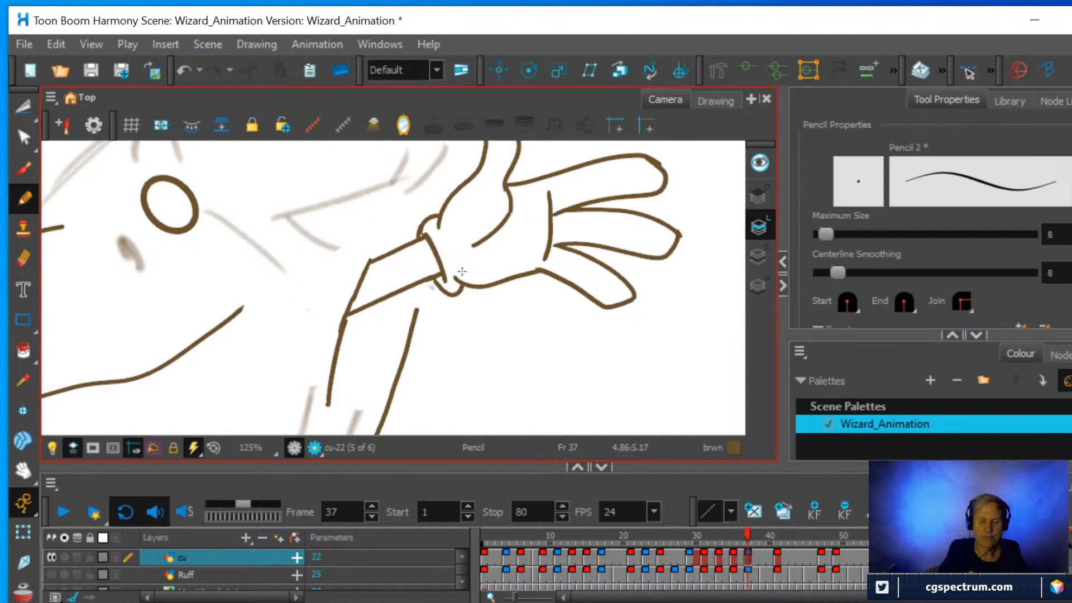
{"action": "scroll", "coordinate": [452, 270], "scroll_direction": "down", "scroll_amount": 2}
{"action": "left_click_drag", "start_coordinate": [433, 331], "coordinate": [462, 261]}
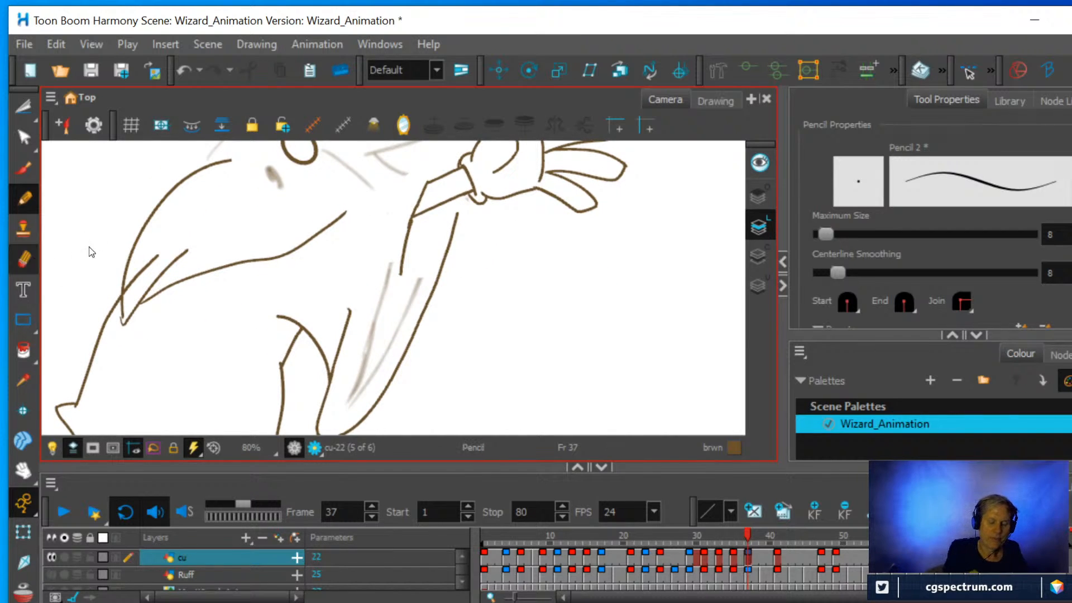
{"action": "key", "text": "alt+e"}
{"action": "left_click_drag", "start_coordinate": [349, 405], "coordinate": [391, 263]}
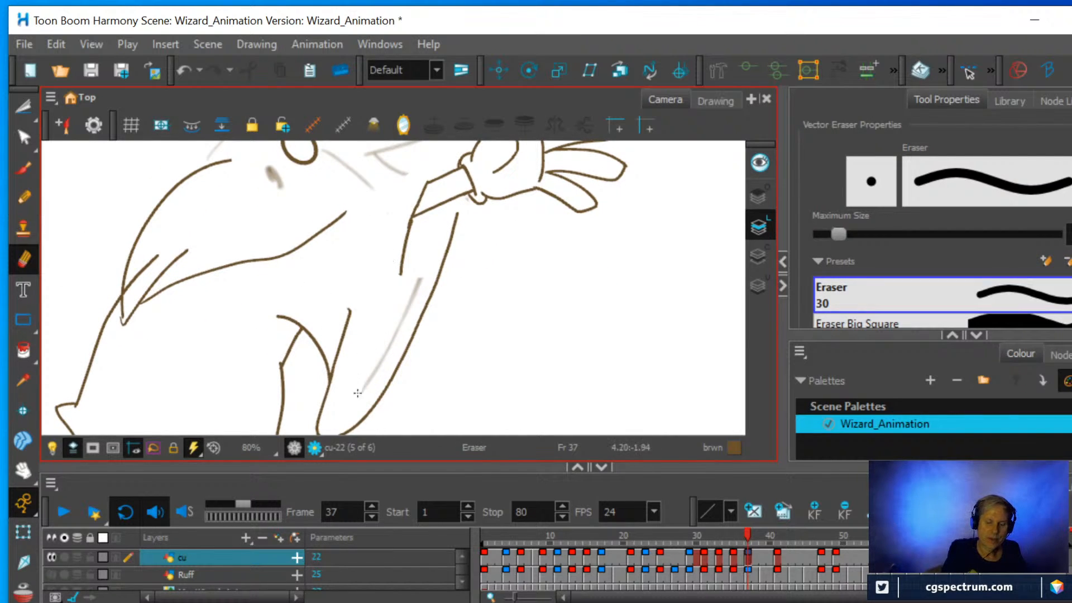
{"action": "left_click_drag", "start_coordinate": [351, 404], "coordinate": [420, 282]}
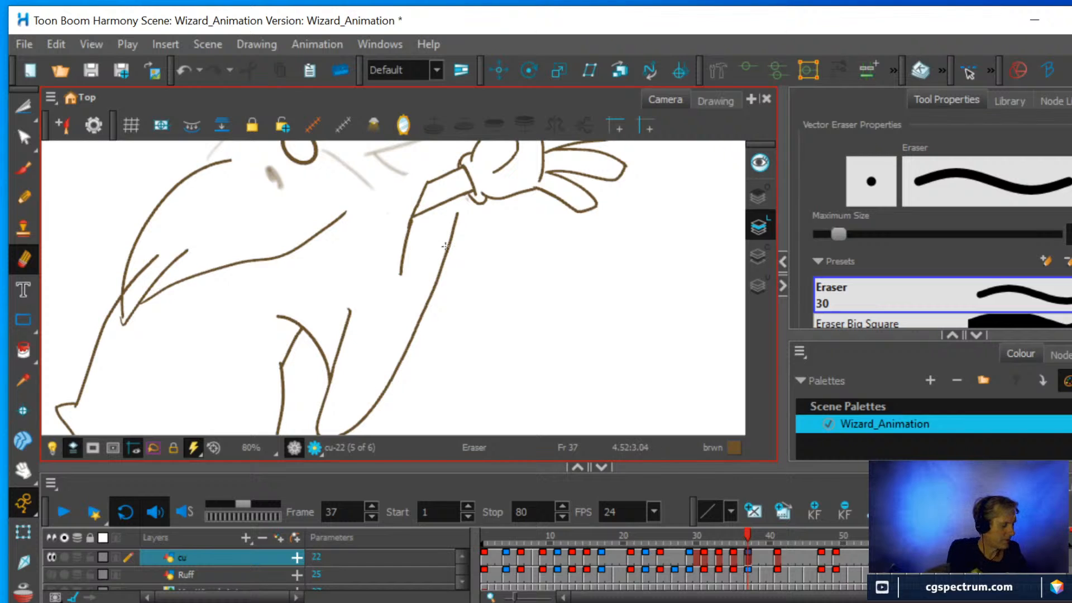
{"action": "key", "text": "alt+o"}
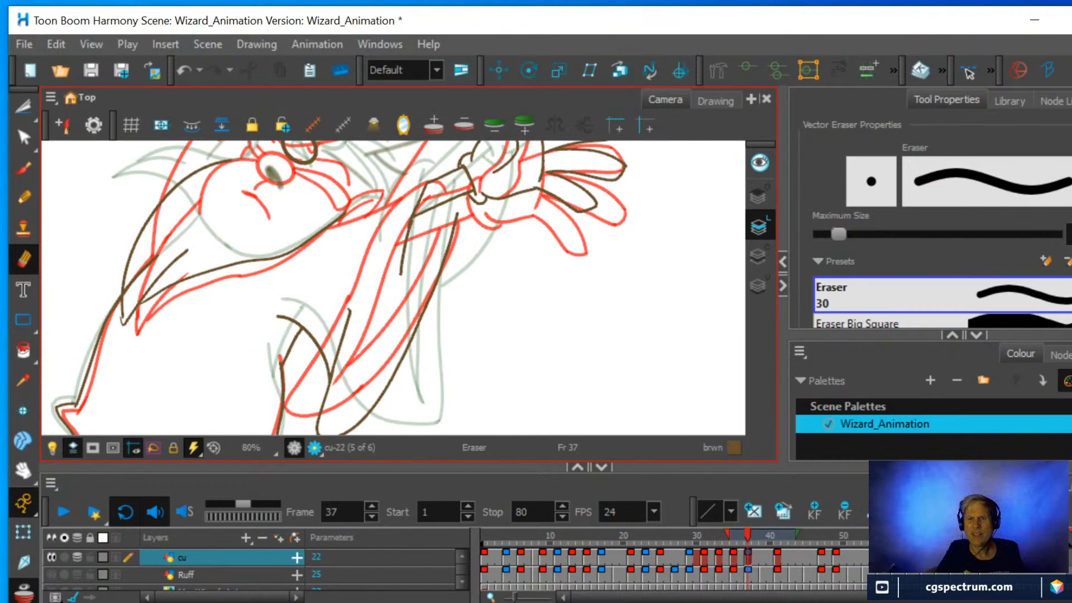
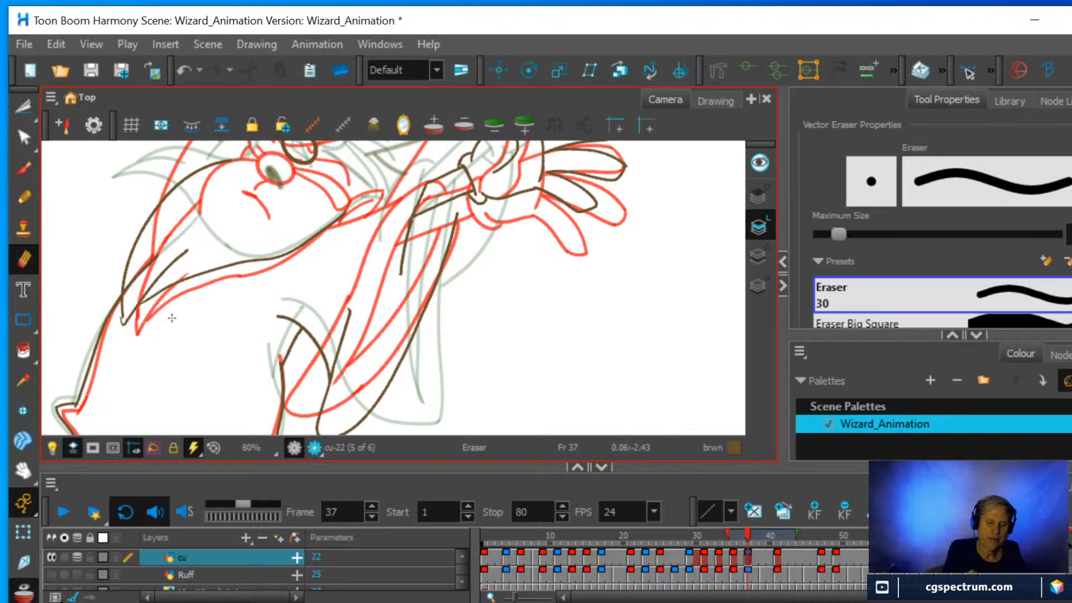
Draw two long fold lines inside the hanging sleeve with the Pencil at frame 37, undoing and redrawing the second one up to the forearm.
{"action": "key", "text": "alt+x"}
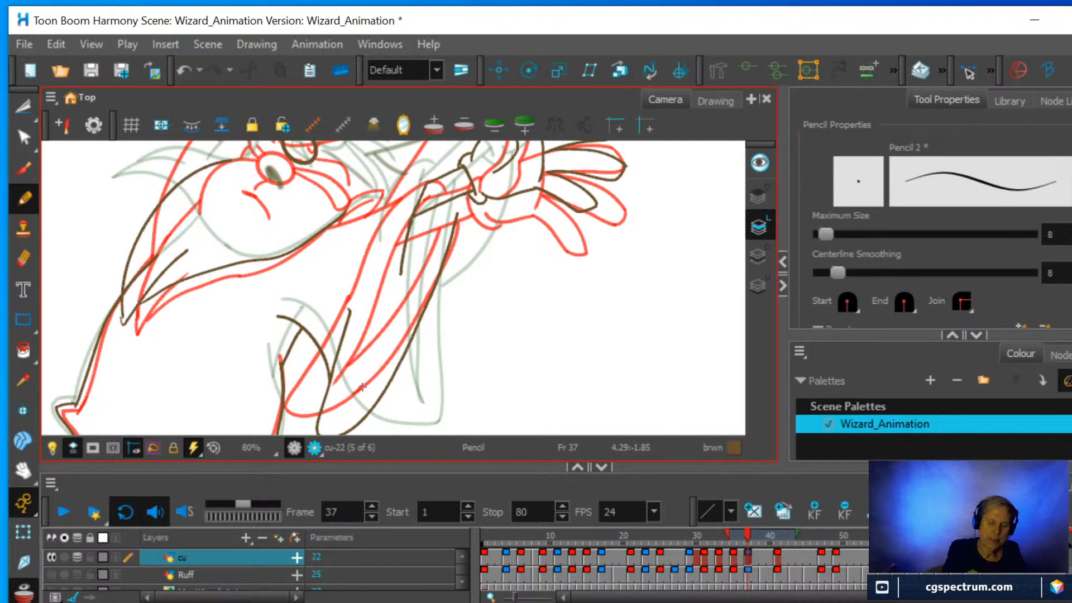
{"action": "mouse_move", "coordinate": [362, 387]}
{"action": "left_mouse_down"}
{"action": "mouse_move", "coordinate": [394, 309]}
{"action": "mouse_move", "coordinate": [405, 240]}
{"action": "left_mouse_up"}
{"action": "left_click_drag", "start_coordinate": [378, 355], "coordinate": [437, 227]}
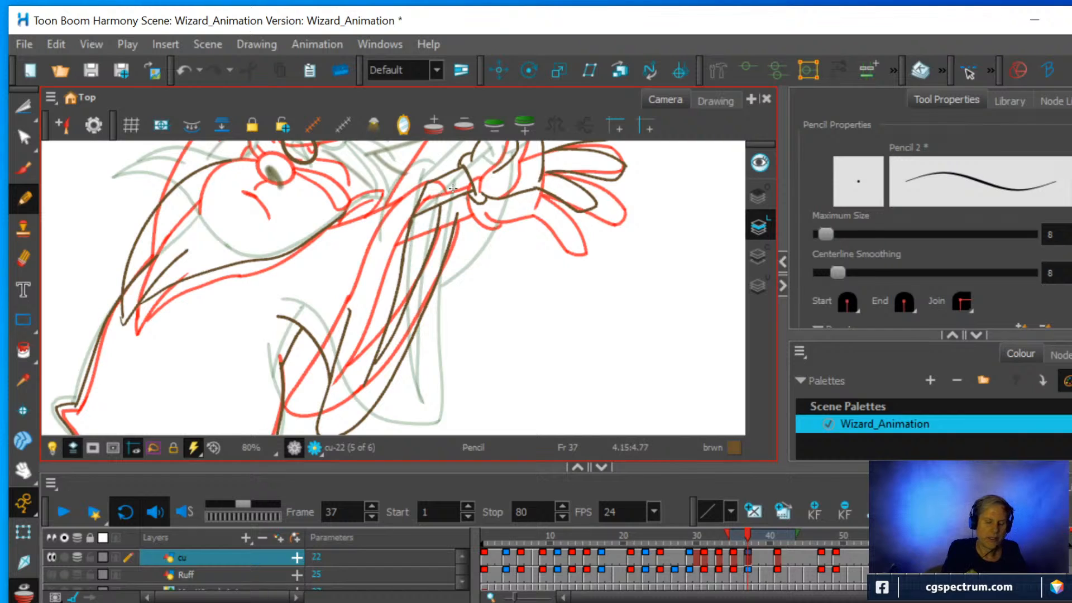
{"action": "key", "text": "ctrl+z"}
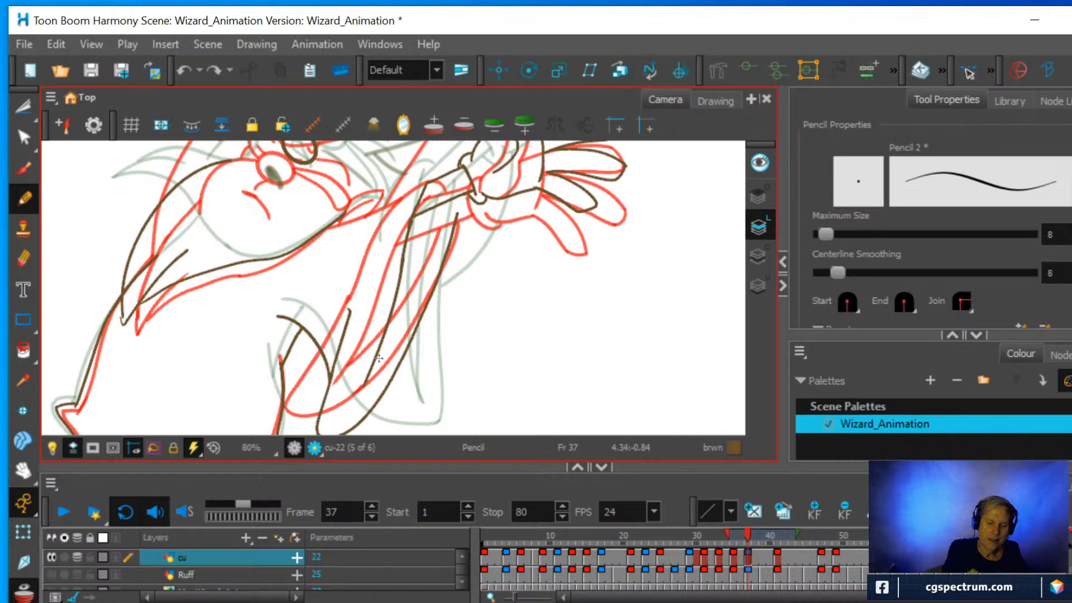
{"action": "left_click_drag", "start_coordinate": [388, 346], "coordinate": [422, 275]}
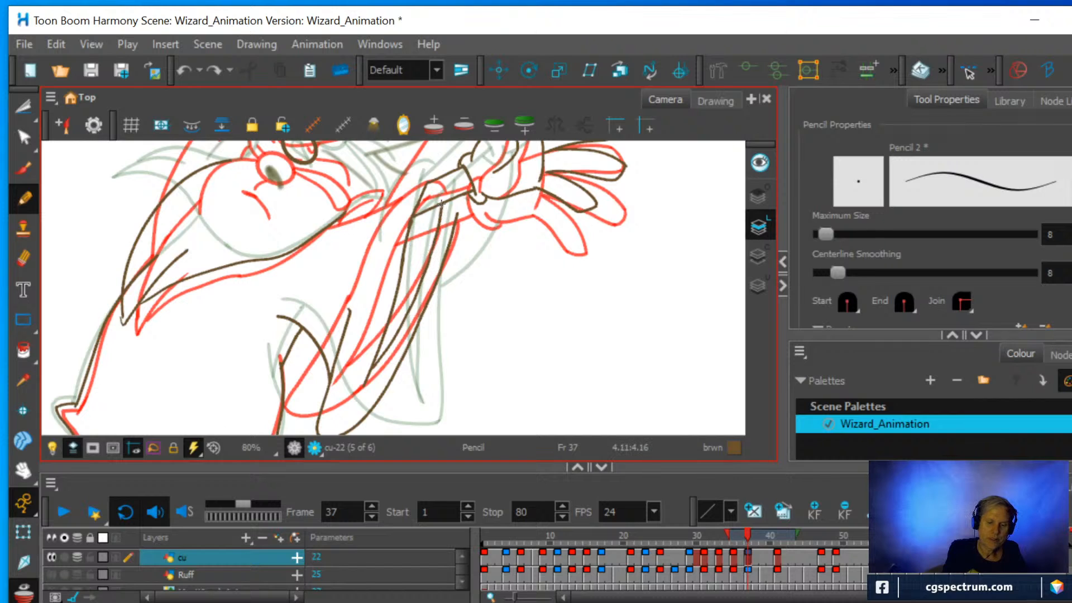
{"action": "left_click_drag", "start_coordinate": [441, 204], "coordinate": [442, 205]}
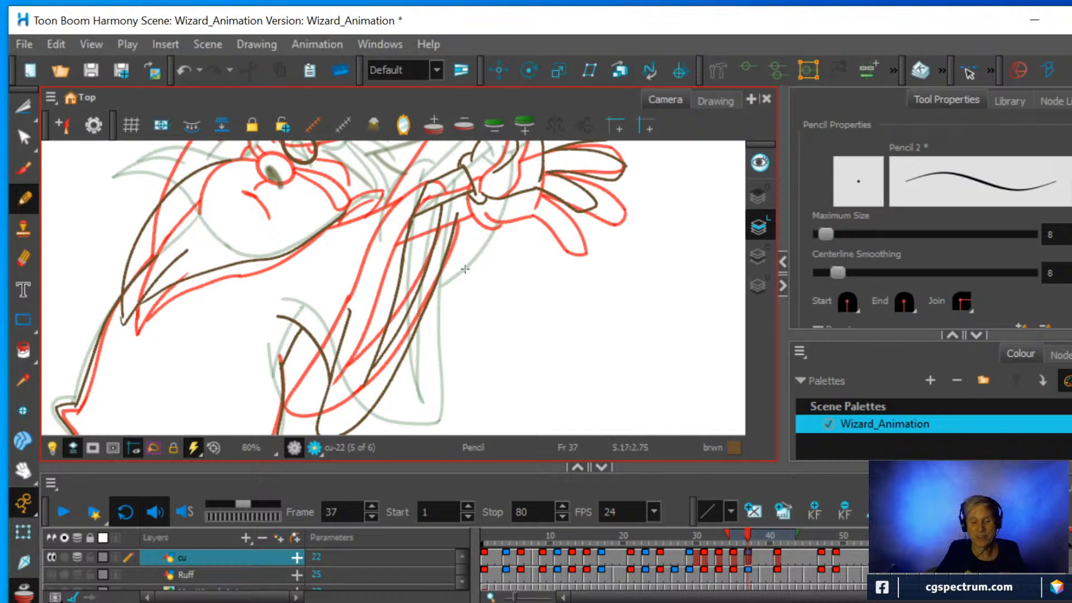
Draw the sleeve edge nearest the wizard's head, curving from the upper forearm line down along the red onion-skin sleeve.
{"action": "scroll", "coordinate": [480, 304], "scroll_direction": "down", "scroll_amount": 1}
{"action": "mouse_move", "coordinate": [451, 287]}
{"action": "left_mouse_down"}
{"action": "mouse_move", "coordinate": [435, 306]}
{"action": "mouse_move", "coordinate": [508, 296]}
{"action": "mouse_move", "coordinate": [483, 241]}
{"action": "left_mouse_up"}
{"action": "scroll", "coordinate": [456, 251], "scroll_direction": "up", "scroll_amount": 2}
{"action": "left_click_drag", "start_coordinate": [421, 200], "coordinate": [450, 261]}
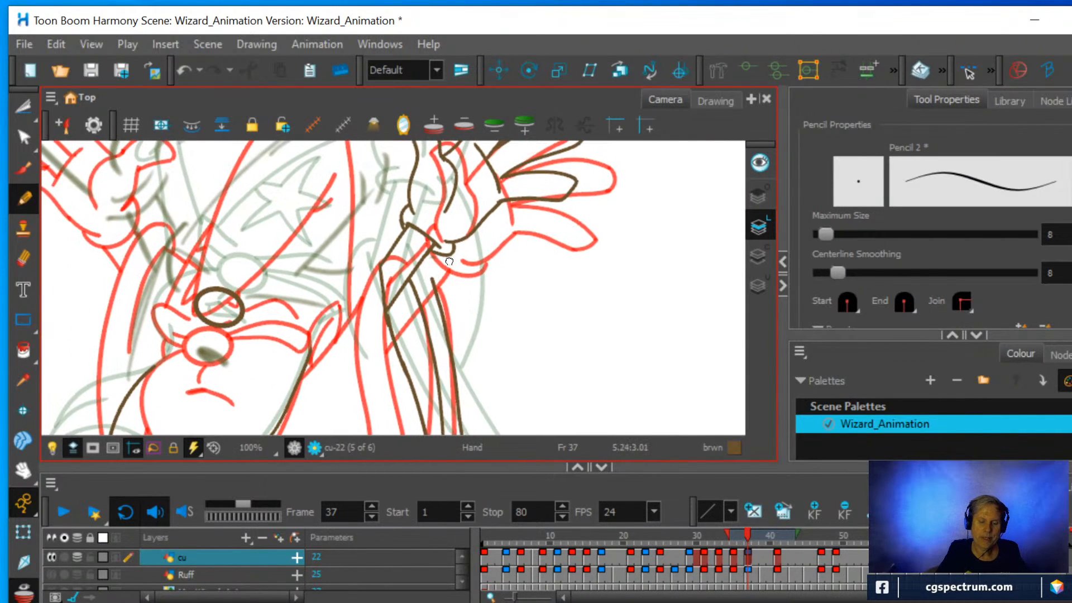
{"action": "scroll", "coordinate": [450, 263], "scroll_direction": "down", "scroll_amount": 1}
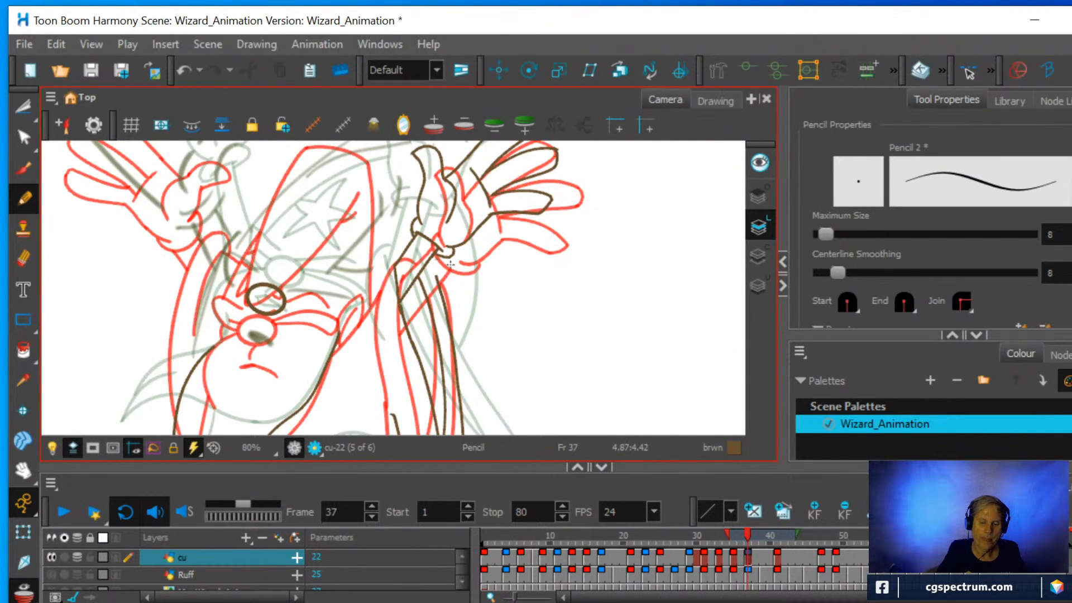
{"action": "scroll", "coordinate": [450, 263], "scroll_direction": "up", "scroll_amount": 1}
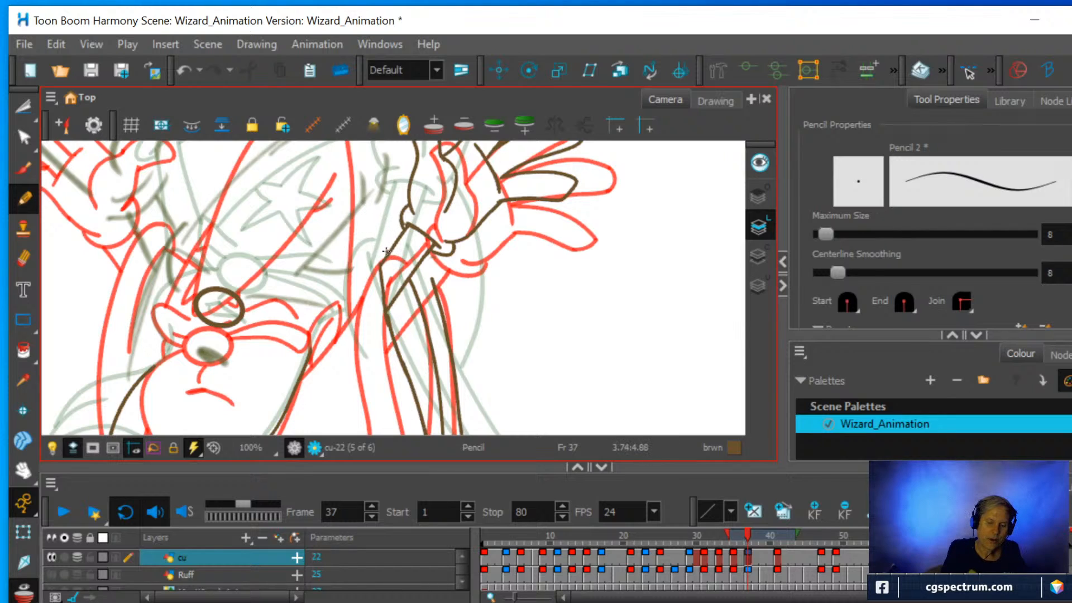
{"action": "mouse_move", "coordinate": [352, 304]}
{"action": "left_mouse_down"}
{"action": "mouse_move", "coordinate": [352, 352]}
{"action": "mouse_move", "coordinate": [373, 413]}
{"action": "left_mouse_up"}
Examine the redrawn arm and sleeve at frame 37 against the onion-skinned head, hat and other raised hand.
{"action": "scroll", "coordinate": [458, 390], "scroll_direction": "down", "scroll_amount": 2}
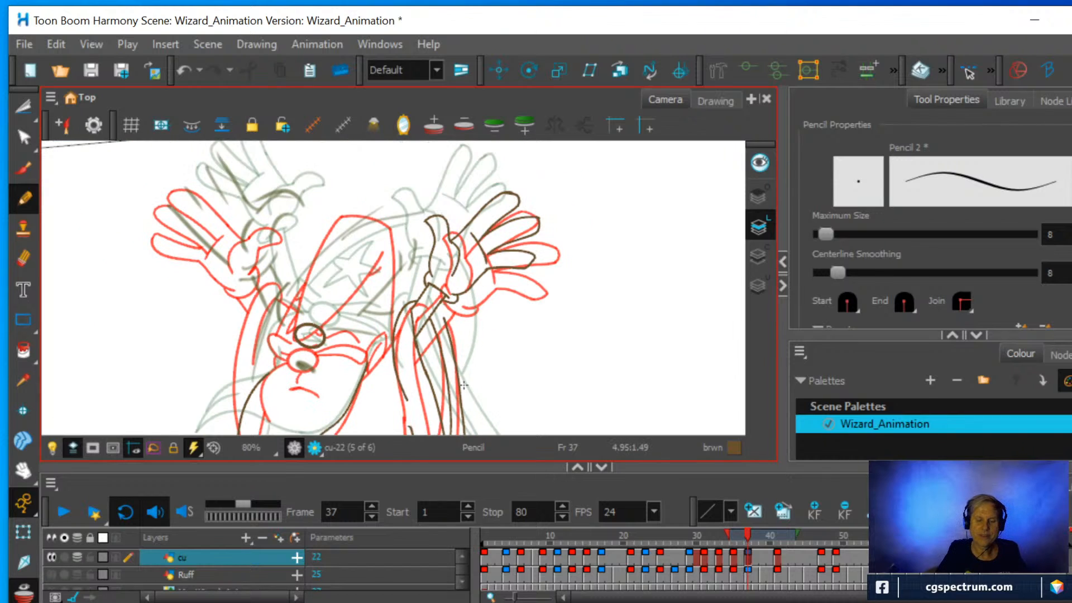
{"action": "key", "text": "space"}
{"action": "left_click_drag", "start_coordinate": [449, 380], "coordinate": [432, 269]}
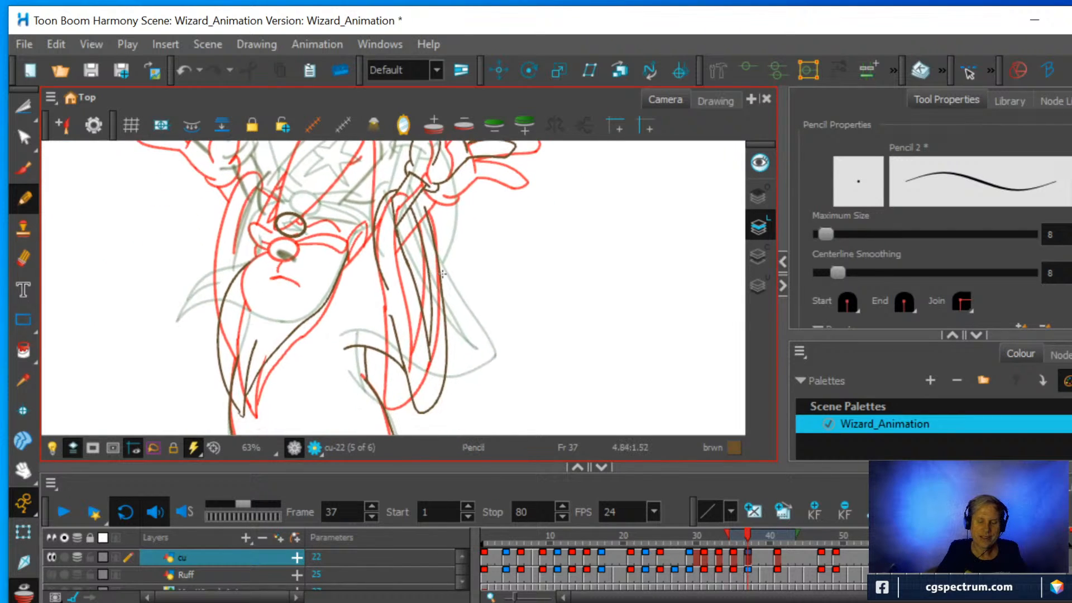
{"action": "key", "text": "space"}
{"action": "left_click_drag", "start_coordinate": [350, 246], "coordinate": [487, 304]}
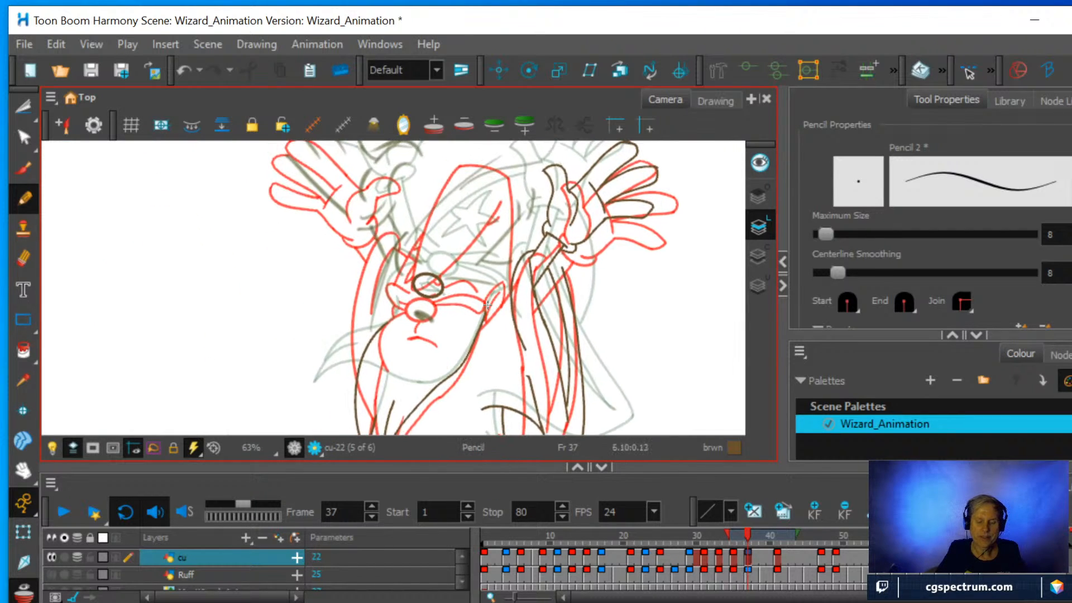
{"action": "scroll", "coordinate": [488, 305], "scroll_direction": "up", "scroll_amount": 1}
{"action": "key", "text": "space"}
{"action": "left_click_drag", "start_coordinate": [466, 267], "coordinate": [400, 310]}
{"action": "scroll", "coordinate": [431, 301], "scroll_direction": "down", "scroll_amount": 1}
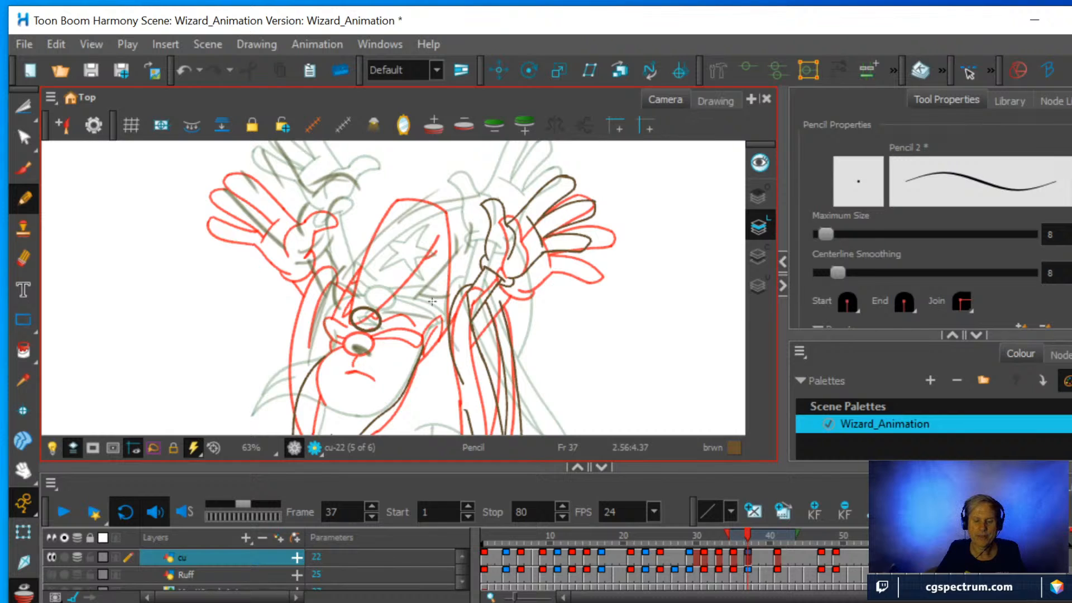
{"action": "scroll", "coordinate": [431, 301], "scroll_direction": "up", "scroll_amount": 1}
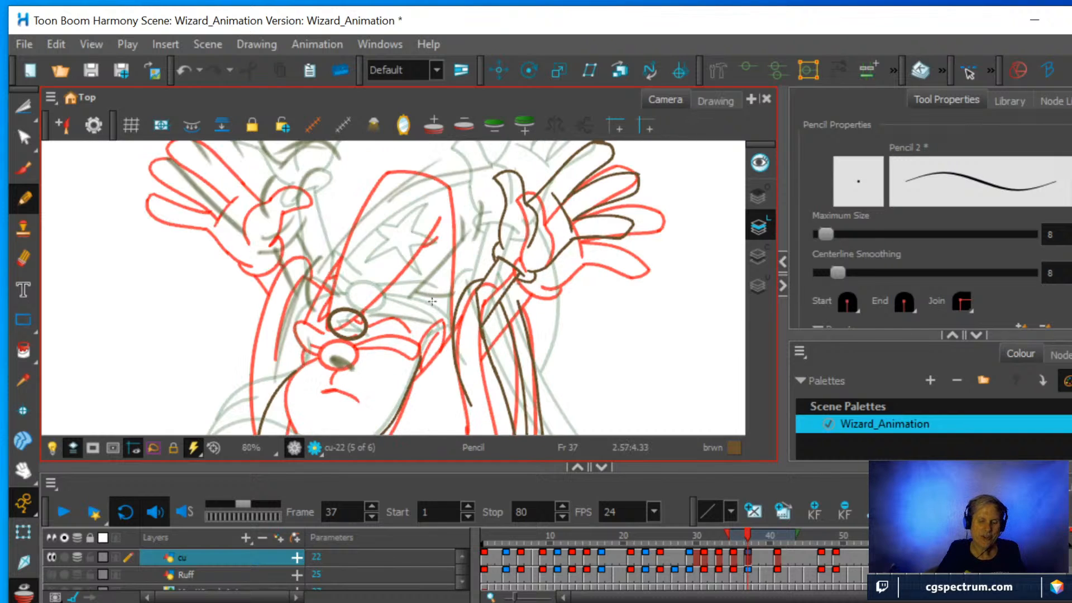
{"action": "scroll", "coordinate": [431, 302], "scroll_direction": "down", "scroll_amount": 1}
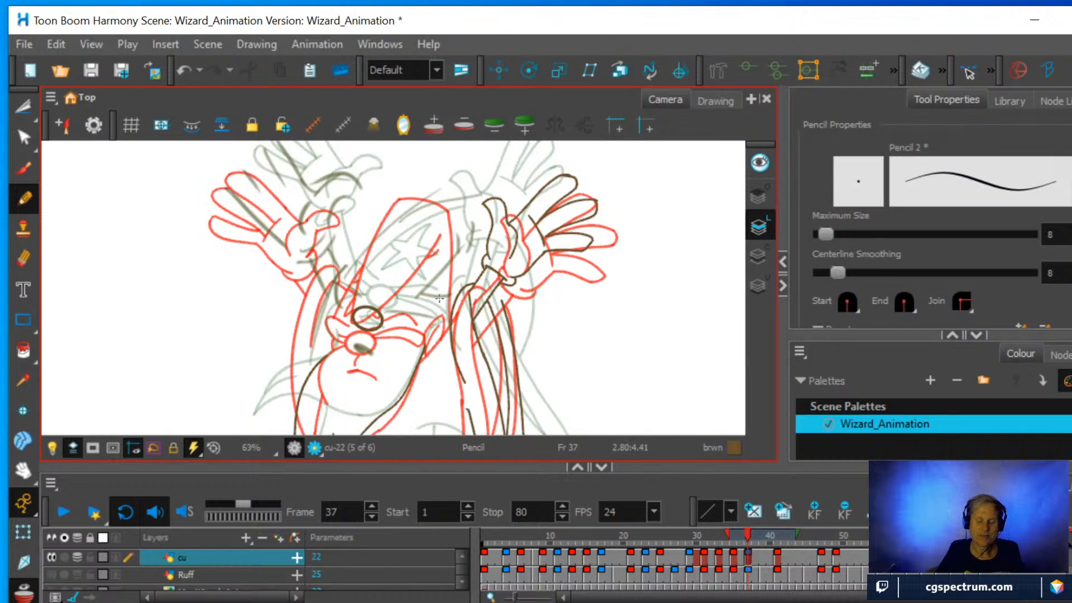
Switch to the Drawing view, go to the cu drawing at frame 41 and turn on Shift and Trace.
{"action": "left_click", "coordinate": [746, 559]}
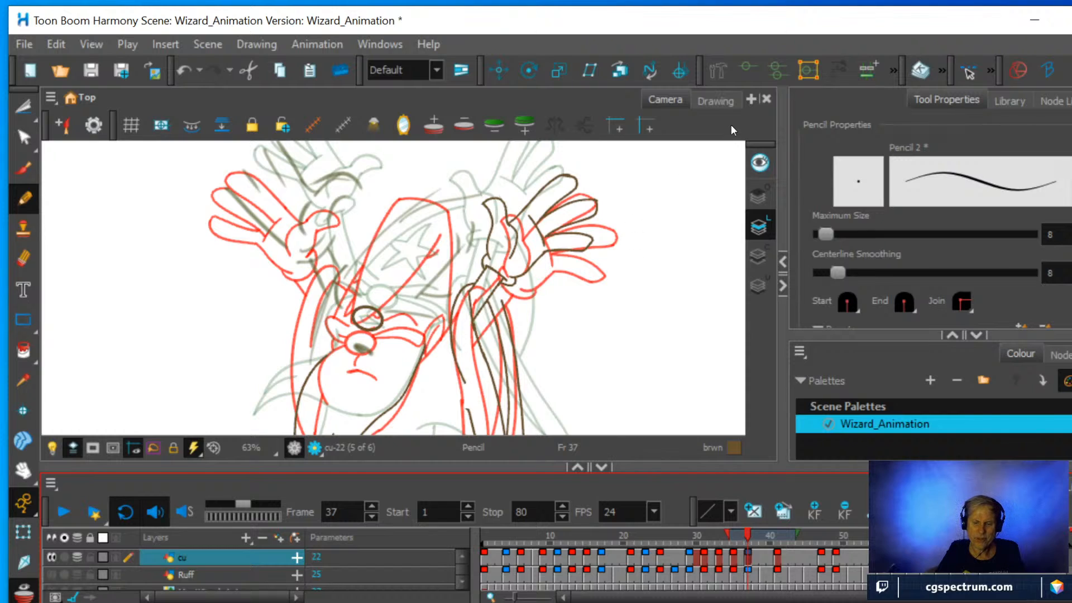
{"action": "left_click", "coordinate": [715, 99]}
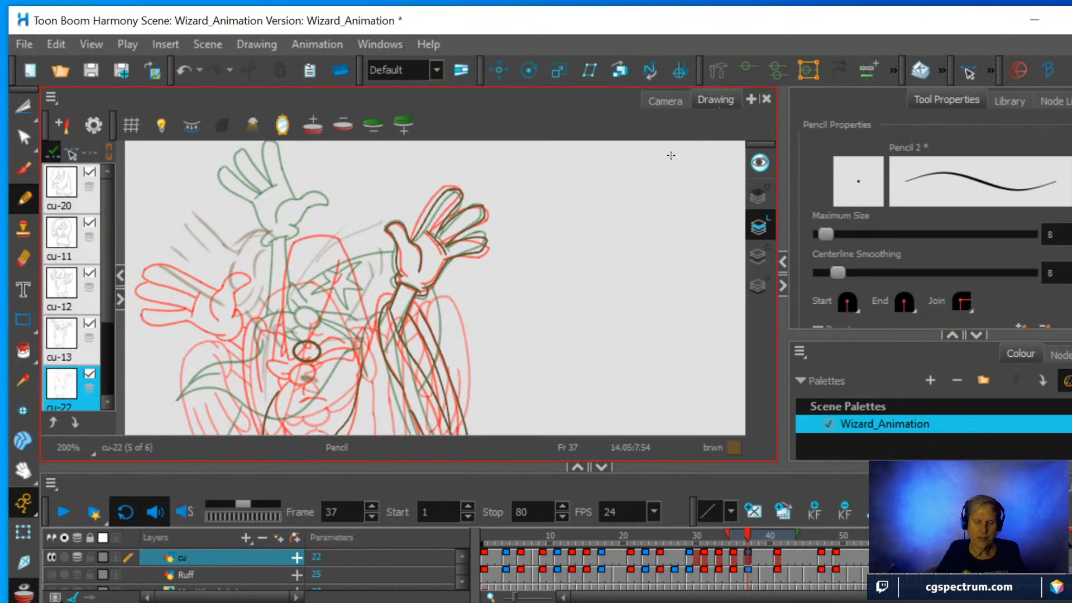
{"action": "left_click", "coordinate": [777, 558]}
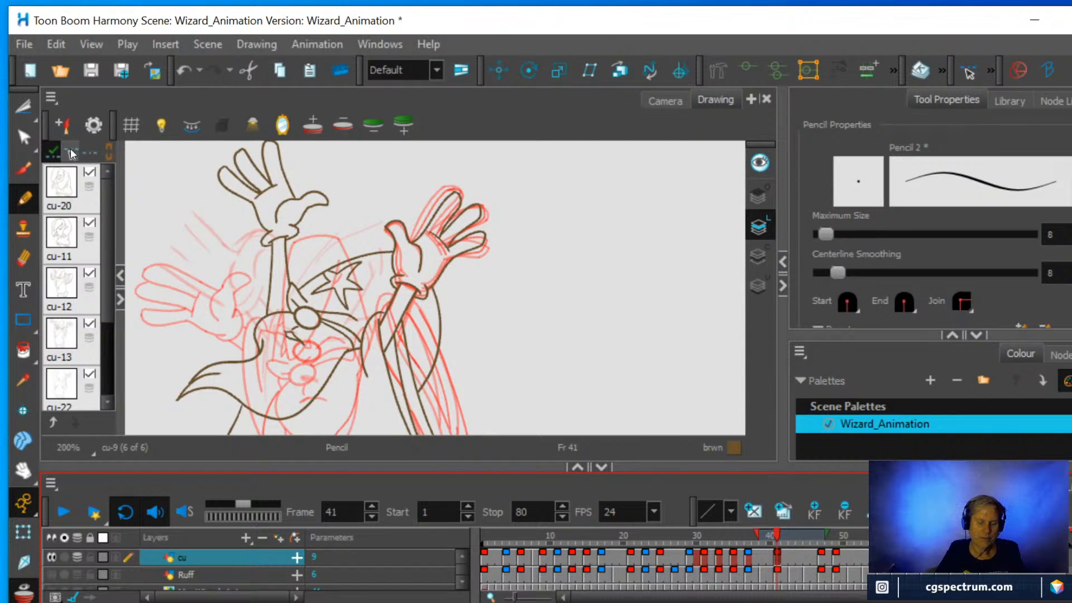
{"action": "left_click", "coordinate": [70, 152]}
Shift and rotate the frame 41 drawing until its hand beside the hat overlays the red onion-skin hand and the noses match.
{"action": "mouse_move", "coordinate": [307, 212]}
{"action": "left_mouse_down"}
{"action": "mouse_move", "coordinate": [252, 316]}
{"action": "mouse_move", "coordinate": [237, 300]}
{"action": "left_mouse_up"}
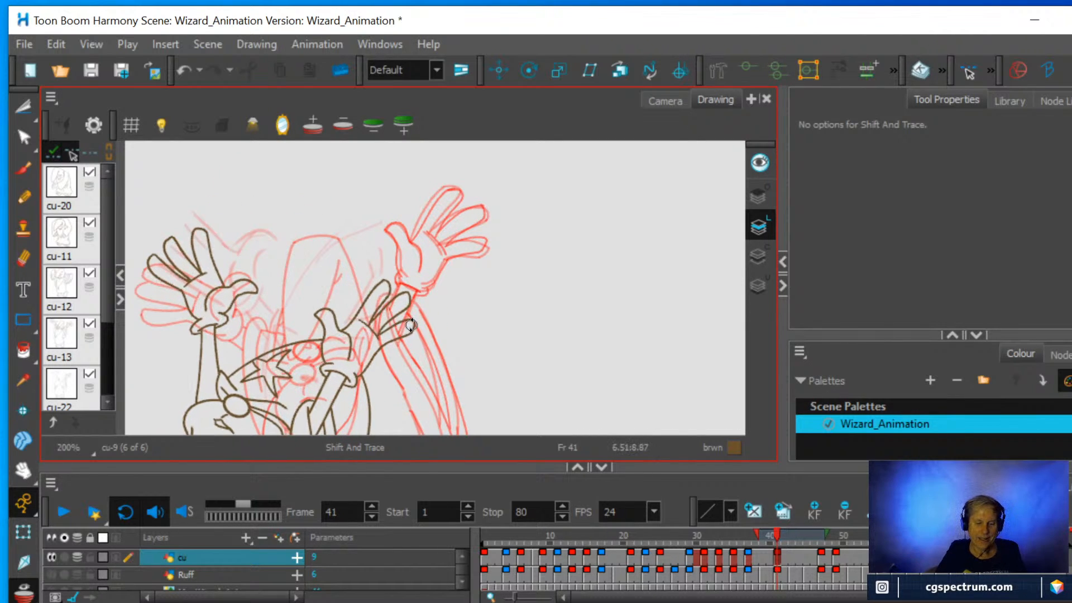
{"action": "mouse_move", "coordinate": [428, 325]}
{"action": "left_mouse_down"}
{"action": "mouse_move", "coordinate": [421, 263]}
{"action": "mouse_move", "coordinate": [290, 170]}
{"action": "mouse_move", "coordinate": [160, 168]}
{"action": "left_mouse_up"}
{"action": "mouse_move", "coordinate": [234, 365]}
{"action": "left_mouse_down"}
{"action": "mouse_move", "coordinate": [491, 335]}
{"action": "mouse_move", "coordinate": [429, 291]}
{"action": "left_mouse_up"}
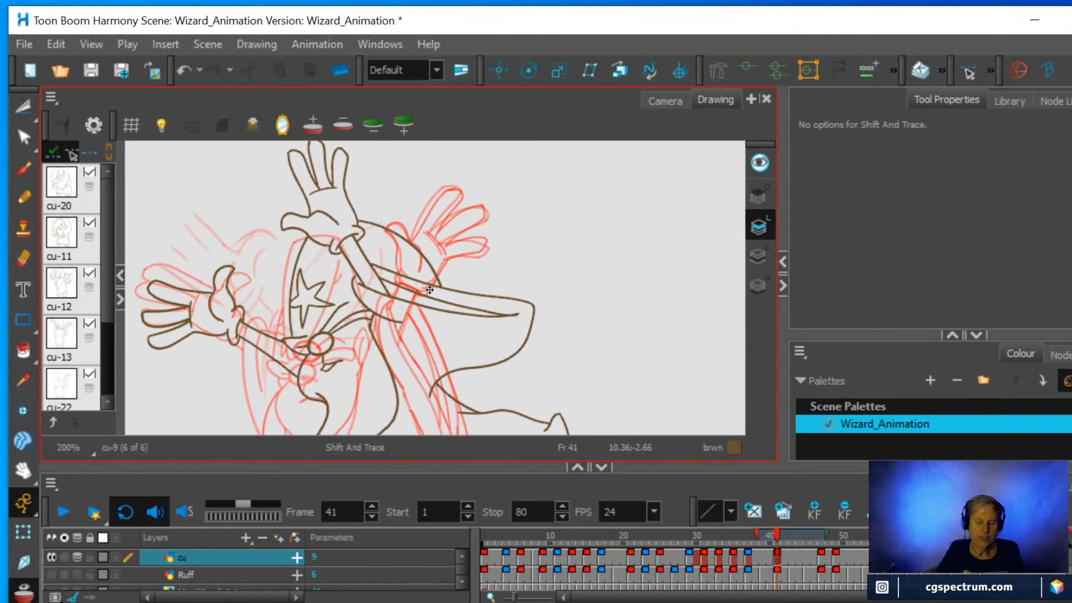
{"action": "left_click_drag", "start_coordinate": [493, 281], "coordinate": [452, 391]}
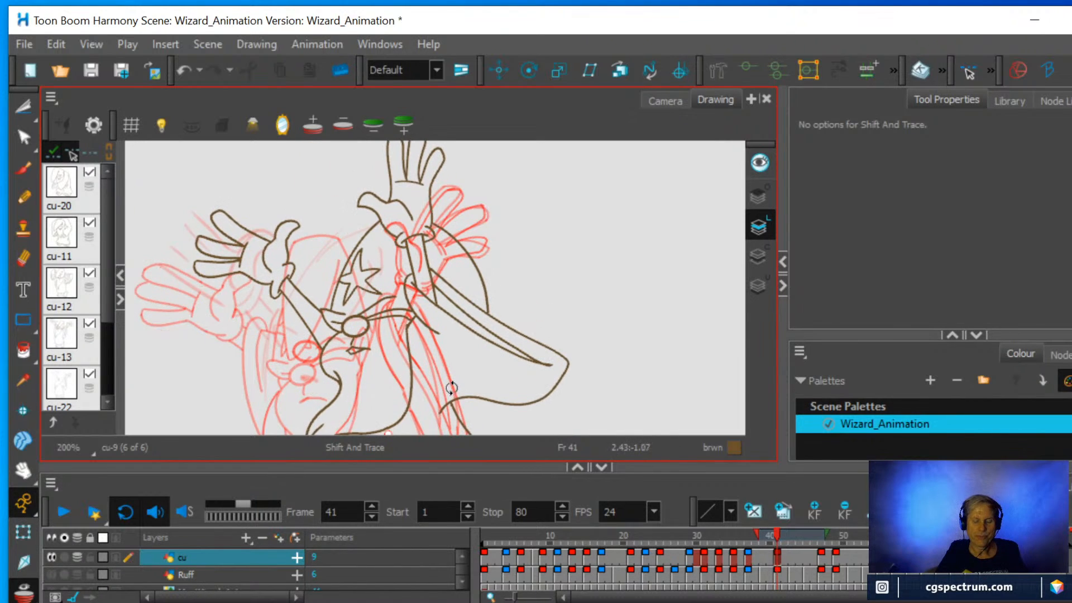
{"action": "left_click_drag", "start_coordinate": [343, 314], "coordinate": [292, 367]}
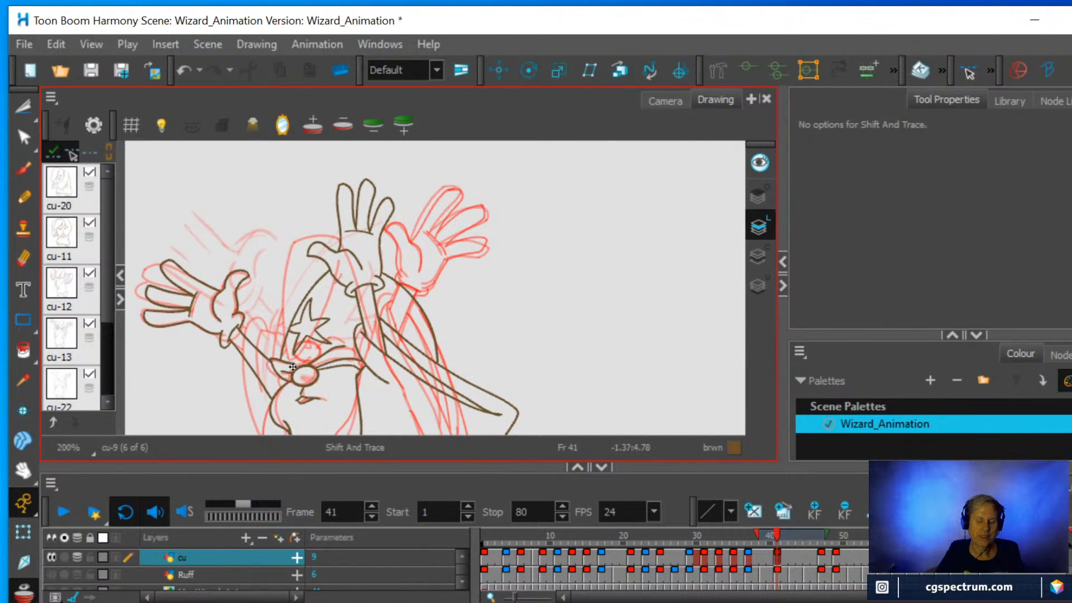
Return to frame 37, and shift and rotate its cu drawing until the rough hand and nose circle overlay the aligned onion-skin hand and nose.
{"action": "left_click", "coordinate": [748, 563]}
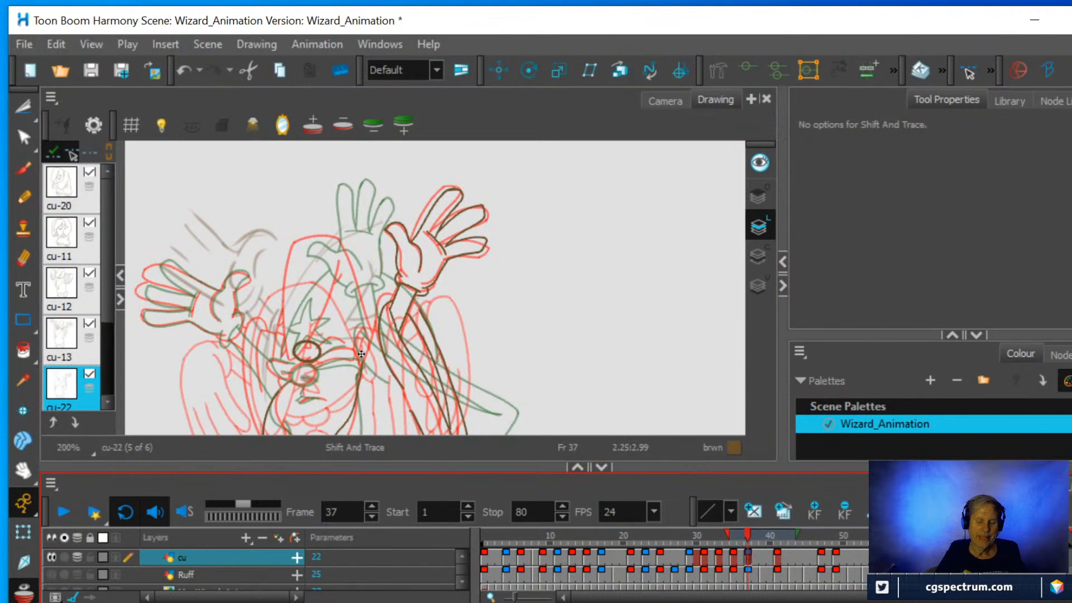
{"action": "left_click", "coordinate": [262, 253]}
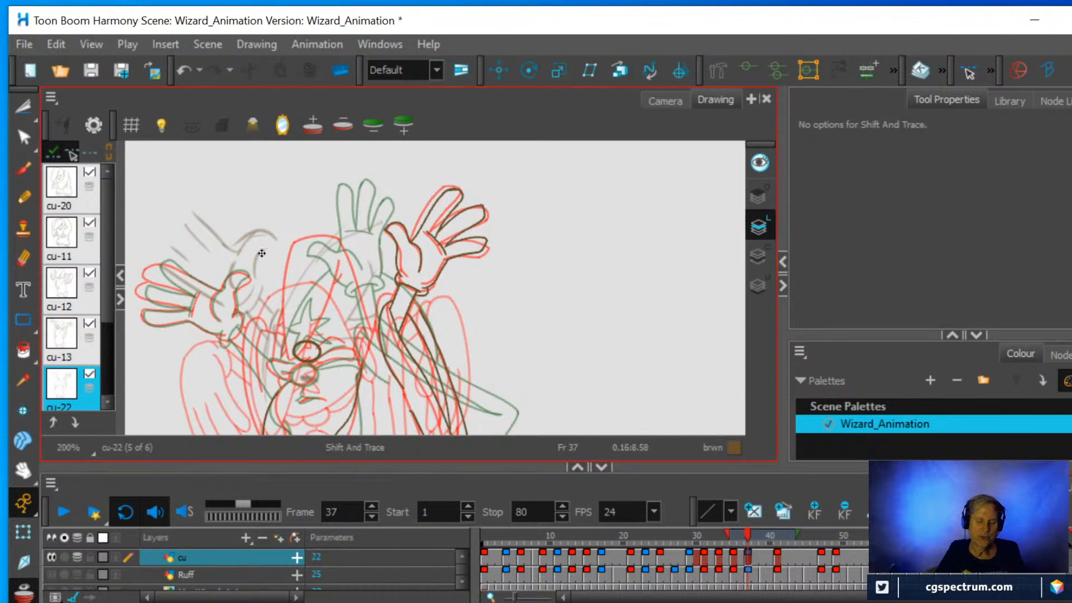
{"action": "left_click_drag", "start_coordinate": [262, 253], "coordinate": [332, 317]}
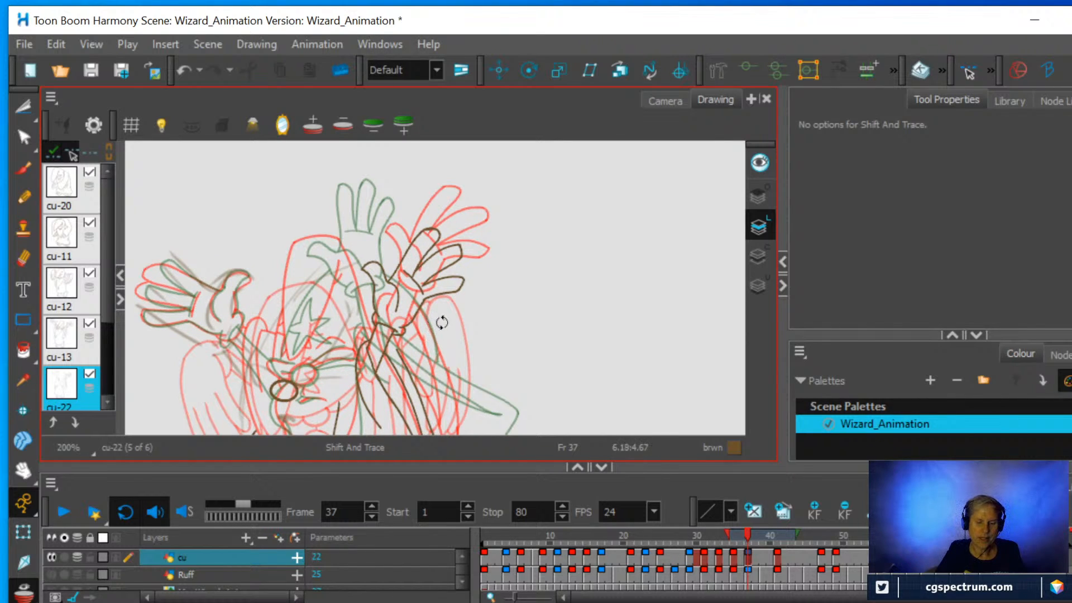
{"action": "mouse_move", "coordinate": [459, 335]}
{"action": "left_mouse_down"}
{"action": "mouse_move", "coordinate": [437, 363]}
{"action": "mouse_move", "coordinate": [404, 277]}
{"action": "left_mouse_up"}
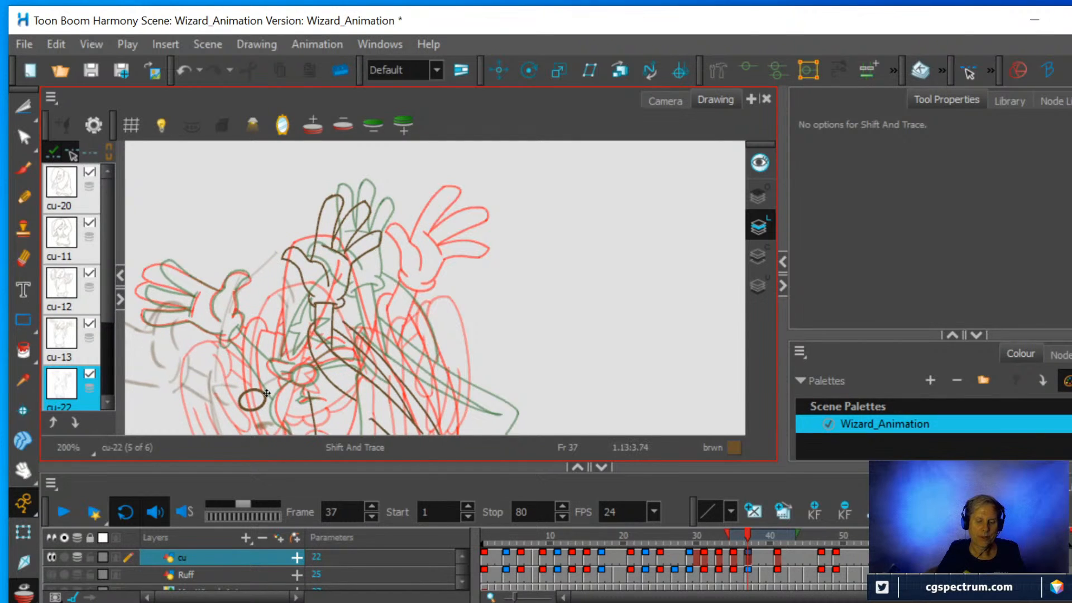
{"action": "left_click_drag", "start_coordinate": [264, 392], "coordinate": [313, 367]}
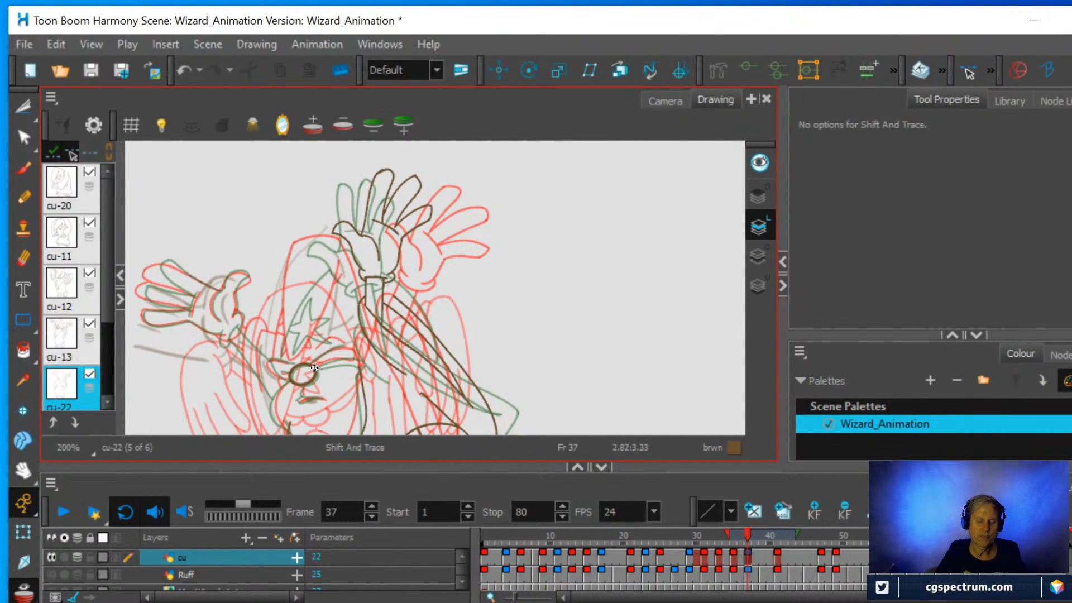
{"action": "left_click_drag", "start_coordinate": [488, 304], "coordinate": [494, 321]}
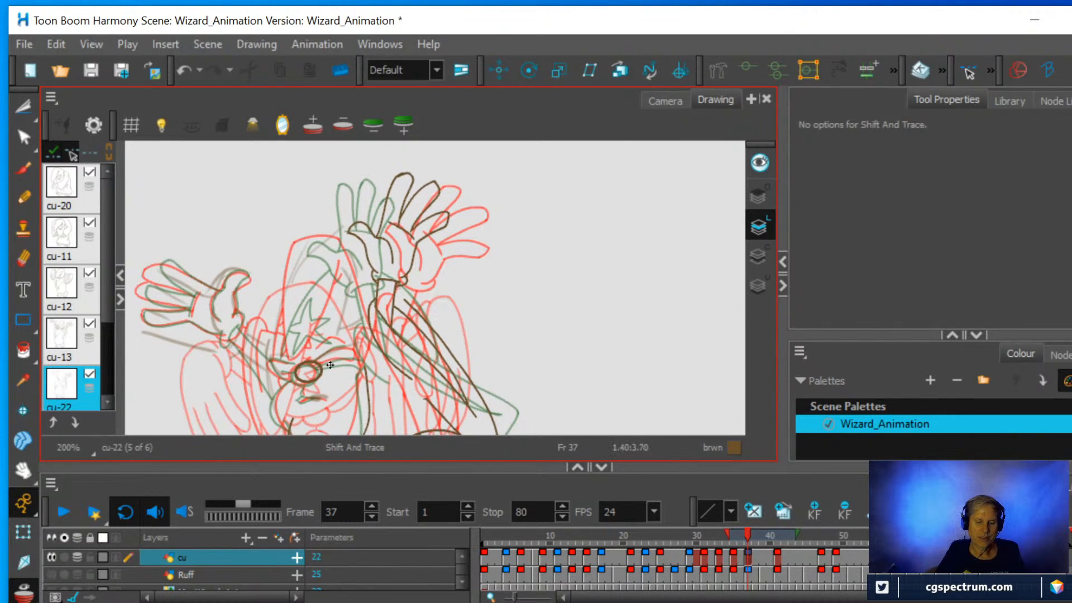
{"action": "left_click_drag", "start_coordinate": [327, 372], "coordinate": [321, 374]}
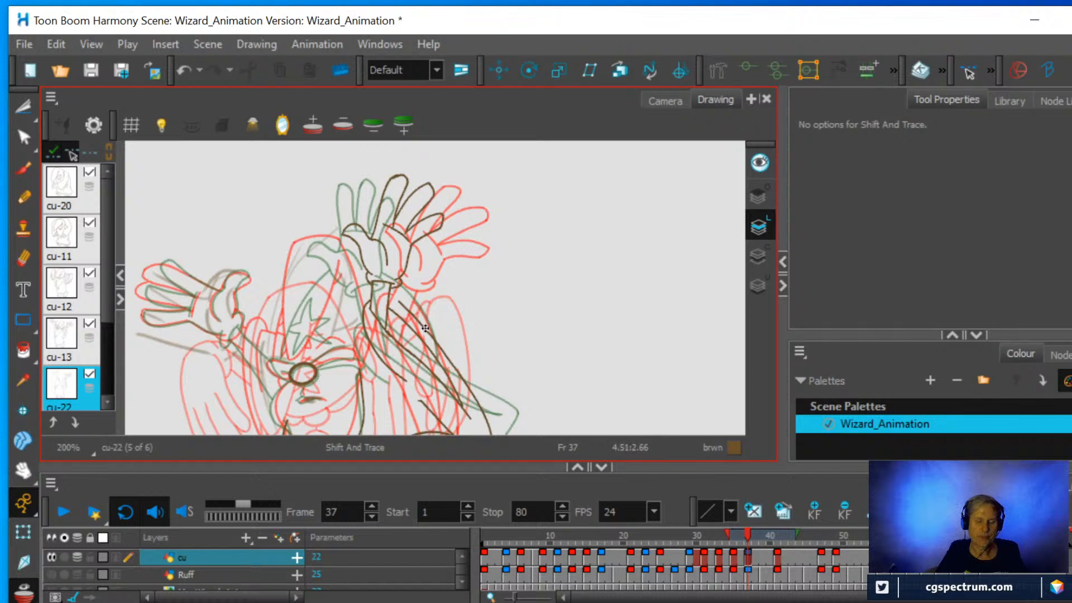
{"action": "left_click_drag", "start_coordinate": [456, 317], "coordinate": [462, 324]}
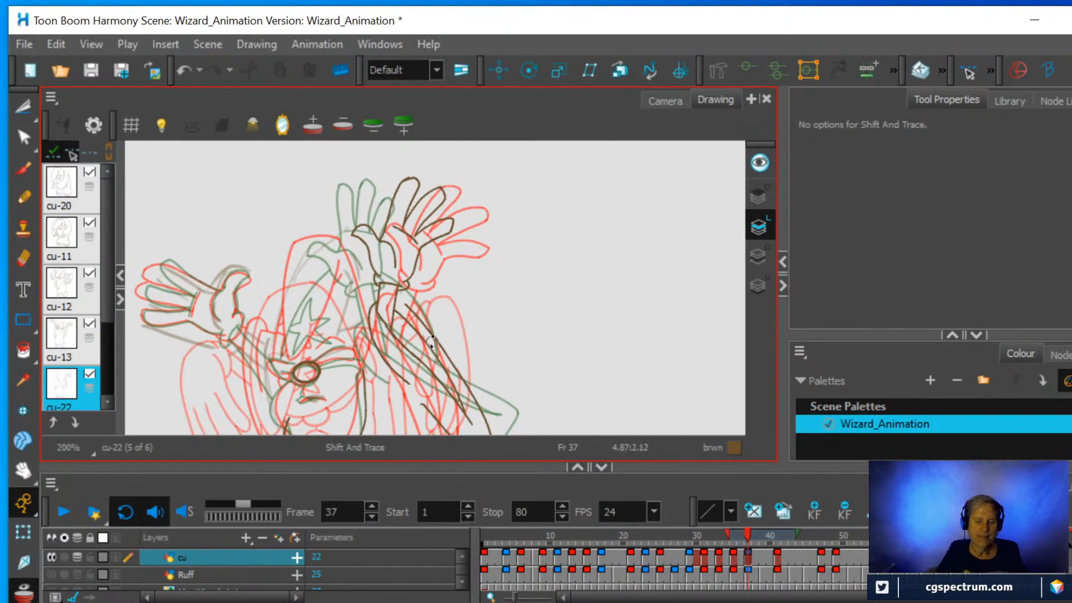
{"action": "left_click_drag", "start_coordinate": [321, 369], "coordinate": [320, 372]}
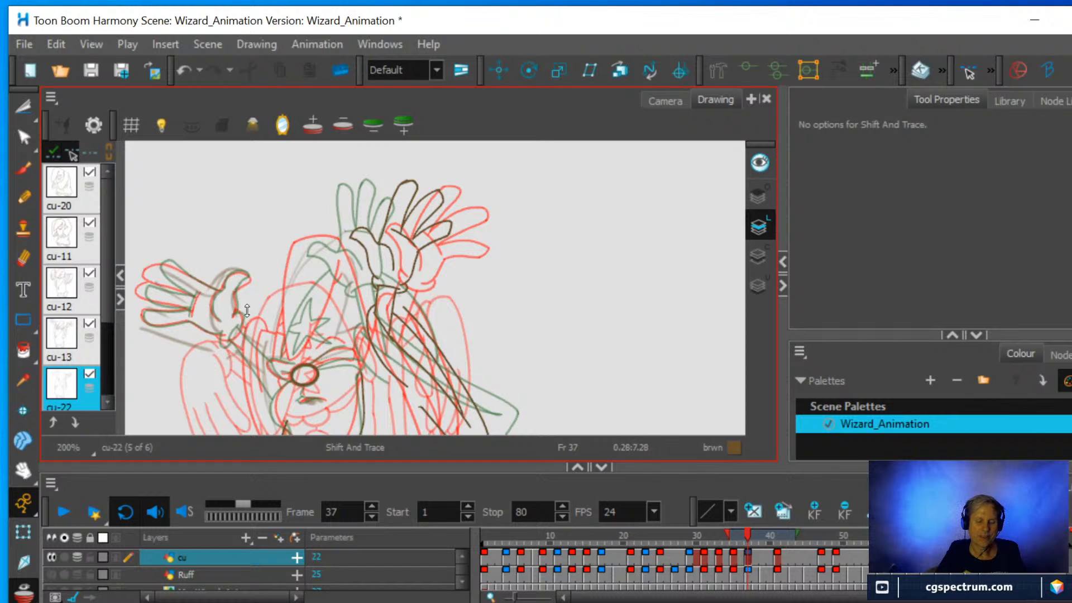
Erase the rough grey strokes of the wizard's unfinished raised hand with the Eraser, covering the palm, thumb and fingers.
{"action": "scroll", "coordinate": [234, 302], "scroll_direction": "up", "scroll_amount": 2}
{"action": "left_click_drag", "start_coordinate": [575, 290], "coordinate": [517, 401]}
{"action": "key", "text": "space"}
{"action": "mouse_move", "coordinate": [483, 249]}
{"action": "left_mouse_down"}
{"action": "mouse_move", "coordinate": [596, 324]}
{"action": "mouse_move", "coordinate": [608, 348]}
{"action": "left_mouse_up"}
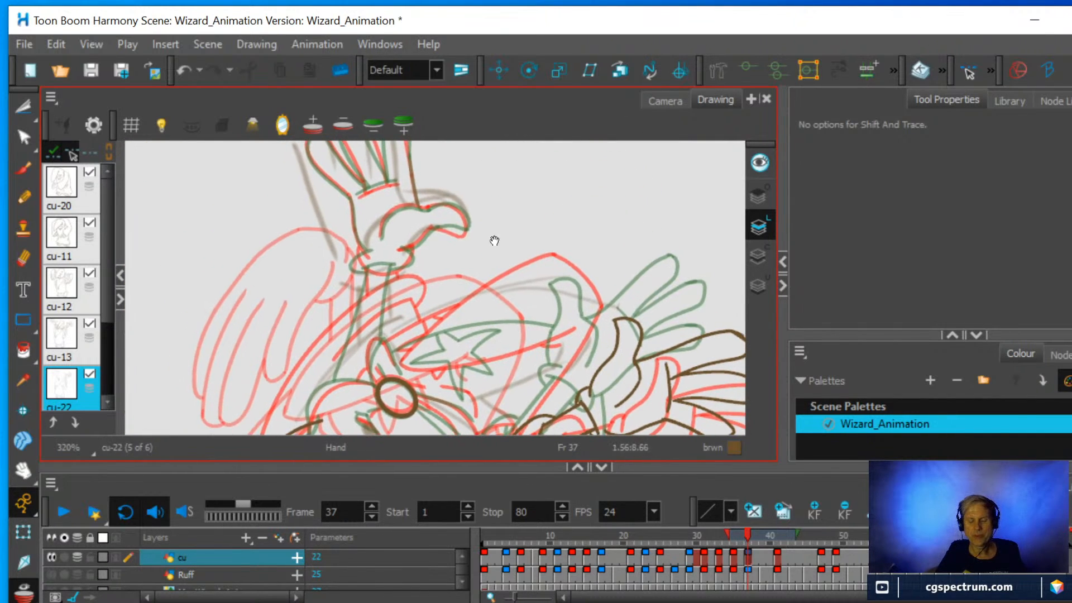
{"action": "left_click_drag", "start_coordinate": [483, 223], "coordinate": [466, 363]}
{"action": "scroll", "coordinate": [446, 335], "scroll_direction": "up", "scroll_amount": 2}
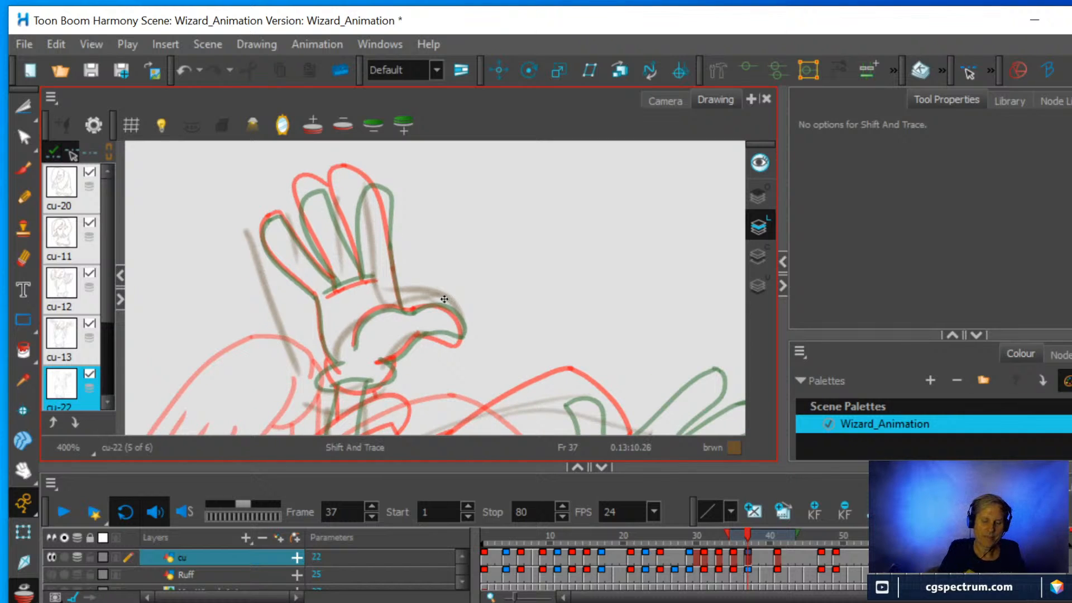
{"action": "left_click", "coordinate": [24, 258]}
{"action": "left_click_drag", "start_coordinate": [297, 381], "coordinate": [240, 224]}
{"action": "mouse_move", "coordinate": [423, 338]}
{"action": "left_mouse_down"}
{"action": "mouse_move", "coordinate": [402, 345]}
{"action": "mouse_move", "coordinate": [449, 332]}
{"action": "mouse_move", "coordinate": [419, 292]}
{"action": "mouse_move", "coordinate": [378, 288]}
{"action": "mouse_move", "coordinate": [413, 309]}
{"action": "mouse_move", "coordinate": [334, 336]}
{"action": "mouse_move", "coordinate": [339, 354]}
{"action": "mouse_move", "coordinate": [423, 304]}
{"action": "left_mouse_up"}
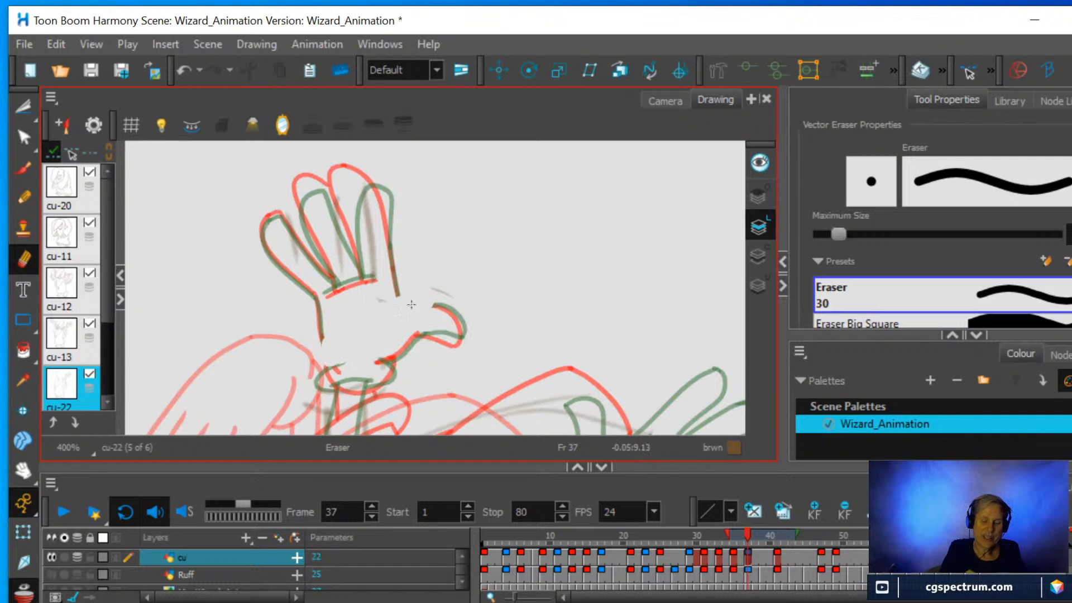
{"action": "mouse_move", "coordinate": [391, 245]}
{"action": "left_mouse_down"}
{"action": "mouse_move", "coordinate": [366, 198]}
{"action": "mouse_move", "coordinate": [340, 214]}
{"action": "mouse_move", "coordinate": [313, 282]}
{"action": "mouse_move", "coordinate": [262, 223]}
{"action": "mouse_move", "coordinate": [315, 302]}
{"action": "mouse_move", "coordinate": [372, 302]}
{"action": "mouse_move", "coordinate": [413, 282]}
{"action": "mouse_move", "coordinate": [463, 321]}
{"action": "mouse_move", "coordinate": [307, 401]}
{"action": "mouse_move", "coordinate": [389, 380]}
{"action": "mouse_move", "coordinate": [323, 357]}
{"action": "mouse_move", "coordinate": [320, 341]}
{"action": "left_mouse_up"}
{"action": "mouse_move", "coordinate": [271, 213]}
{"action": "left_mouse_down"}
{"action": "mouse_move", "coordinate": [287, 223]}
{"action": "mouse_move", "coordinate": [365, 190]}
{"action": "mouse_move", "coordinate": [394, 198]}
{"action": "left_mouse_up"}
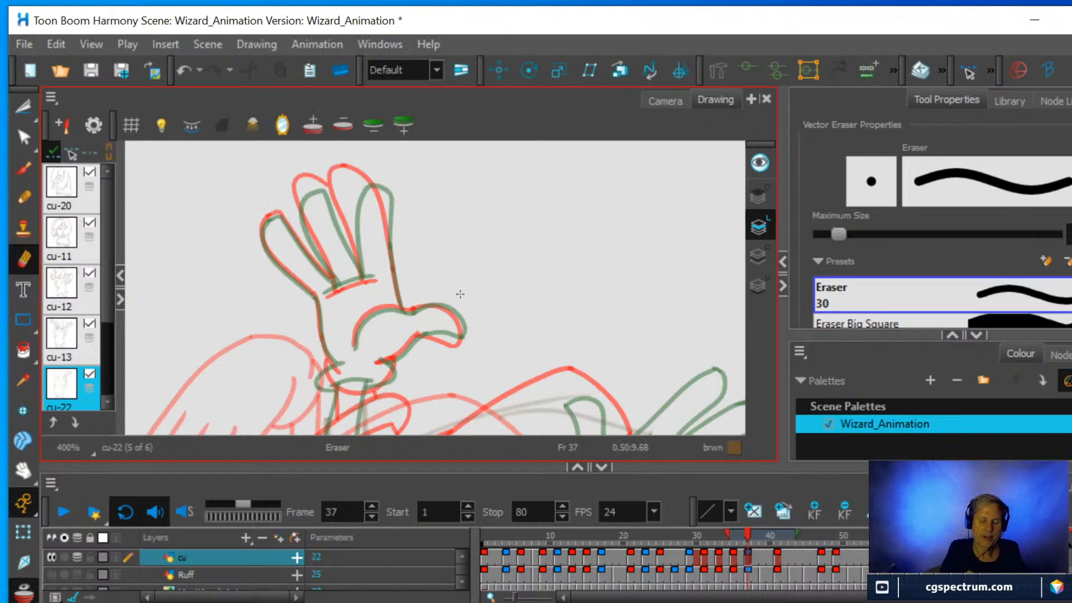
Trace the raised hand's outer palm edge and three fingers with the Pencil, placing them between the red and green onion-skin hands.
{"action": "key", "text": "alt+/"}
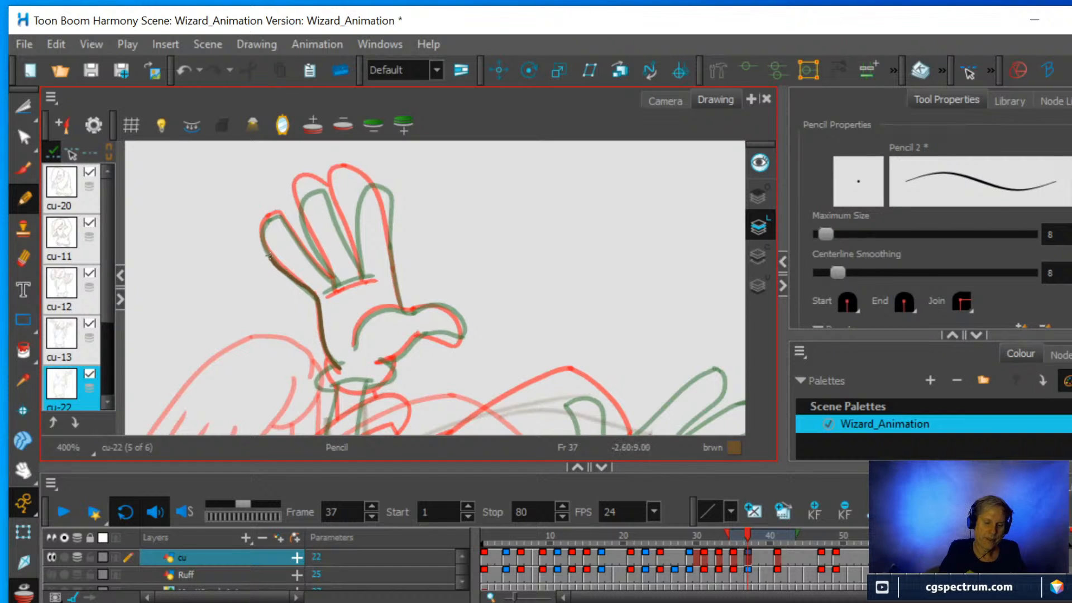
{"action": "left_click_drag", "start_coordinate": [268, 256], "coordinate": [273, 217]}
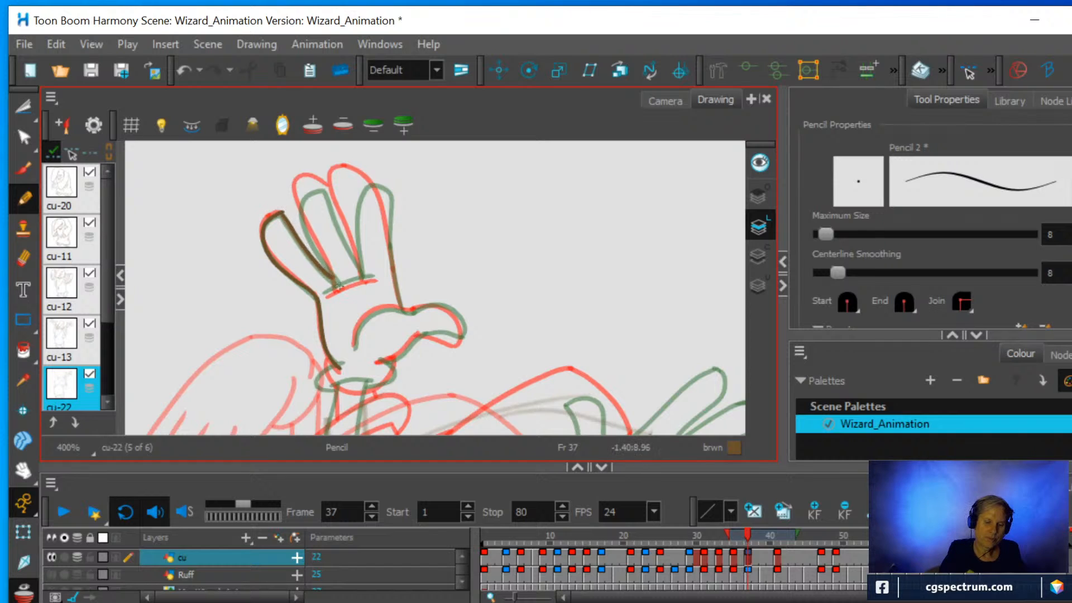
{"action": "mouse_move", "coordinate": [310, 236]}
{"action": "left_mouse_down"}
{"action": "mouse_move", "coordinate": [297, 195]}
{"action": "mouse_move", "coordinate": [323, 183]}
{"action": "left_mouse_up"}
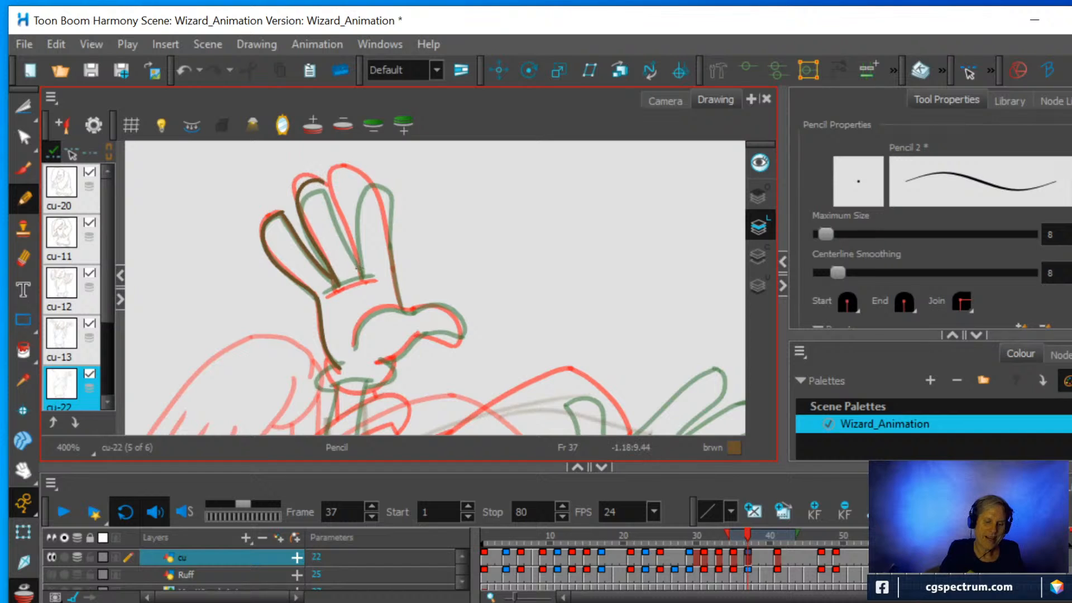
{"action": "left_click_drag", "start_coordinate": [360, 278], "coordinate": [346, 206]}
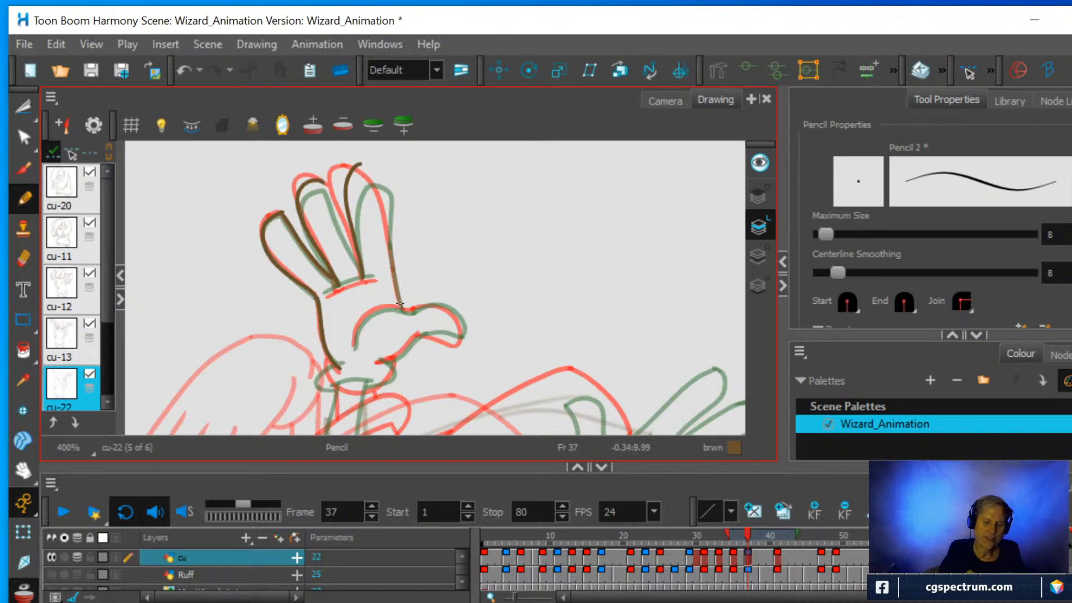
{"action": "mouse_move", "coordinate": [400, 304]}
{"action": "left_mouse_down"}
{"action": "mouse_move", "coordinate": [386, 177]}
{"action": "mouse_move", "coordinate": [359, 163]}
{"action": "left_mouse_up"}
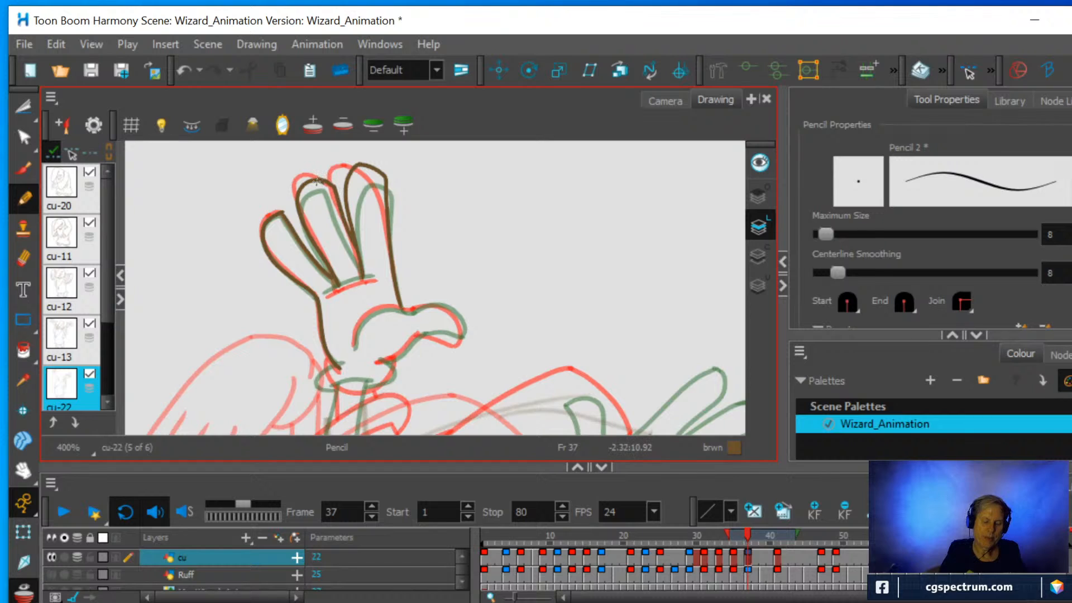
Draw the line across the base of the fingers, the curved palm line and the lower edge of the thumb's base.
{"action": "mouse_move", "coordinate": [322, 296]}
{"action": "left_mouse_down"}
{"action": "mouse_move", "coordinate": [378, 278]}
{"action": "mouse_move", "coordinate": [471, 328]}
{"action": "mouse_move", "coordinate": [519, 283]}
{"action": "mouse_move", "coordinate": [471, 246]}
{"action": "mouse_move", "coordinate": [477, 262]}
{"action": "left_mouse_up"}
{"action": "scroll", "coordinate": [436, 310], "scroll_direction": "up", "scroll_amount": 3}
{"action": "left_click_drag", "start_coordinate": [441, 387], "coordinate": [372, 305]}
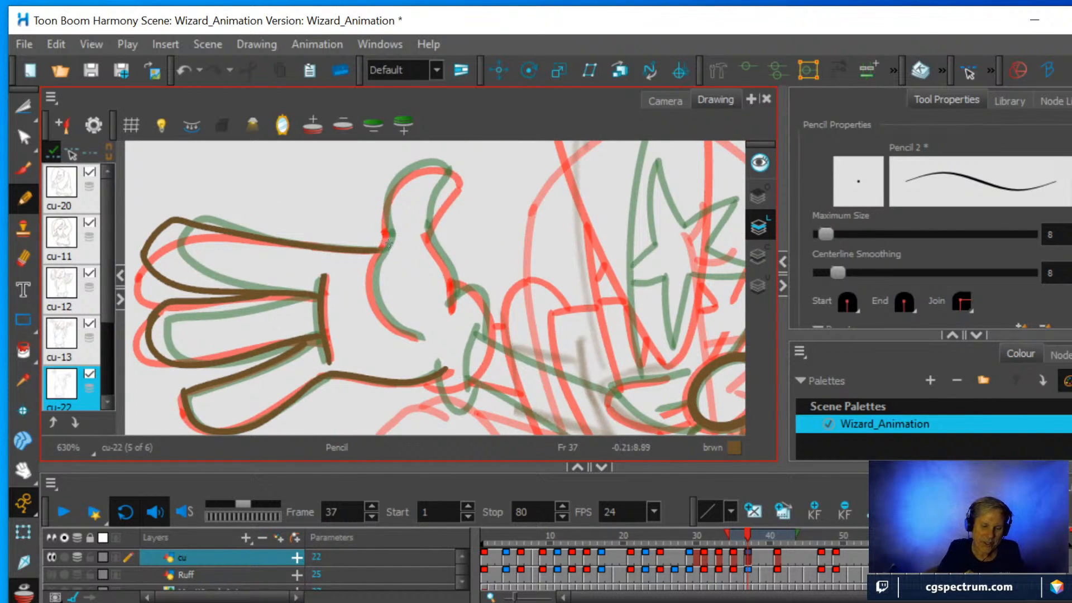
{"action": "mouse_move", "coordinate": [384, 241]}
{"action": "left_mouse_down"}
{"action": "mouse_move", "coordinate": [370, 293]}
{"action": "mouse_move", "coordinate": [402, 335]}
{"action": "mouse_move", "coordinate": [423, 338]}
{"action": "left_mouse_up"}
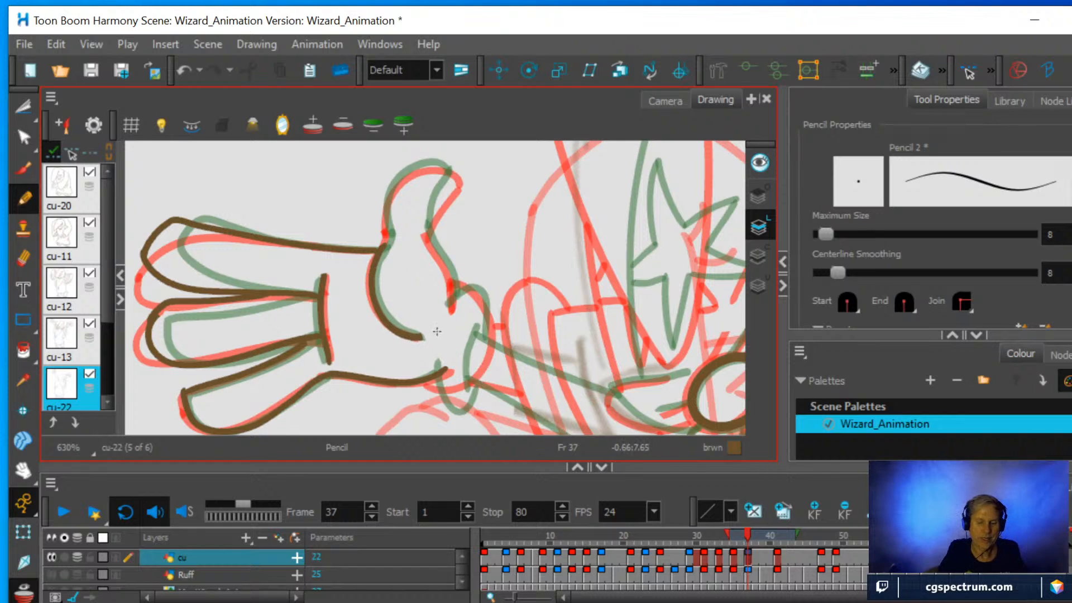
{"action": "mouse_move", "coordinate": [451, 300]}
{"action": "left_mouse_down"}
{"action": "mouse_move", "coordinate": [453, 279]}
{"action": "mouse_move", "coordinate": [423, 222]}
{"action": "left_mouse_up"}
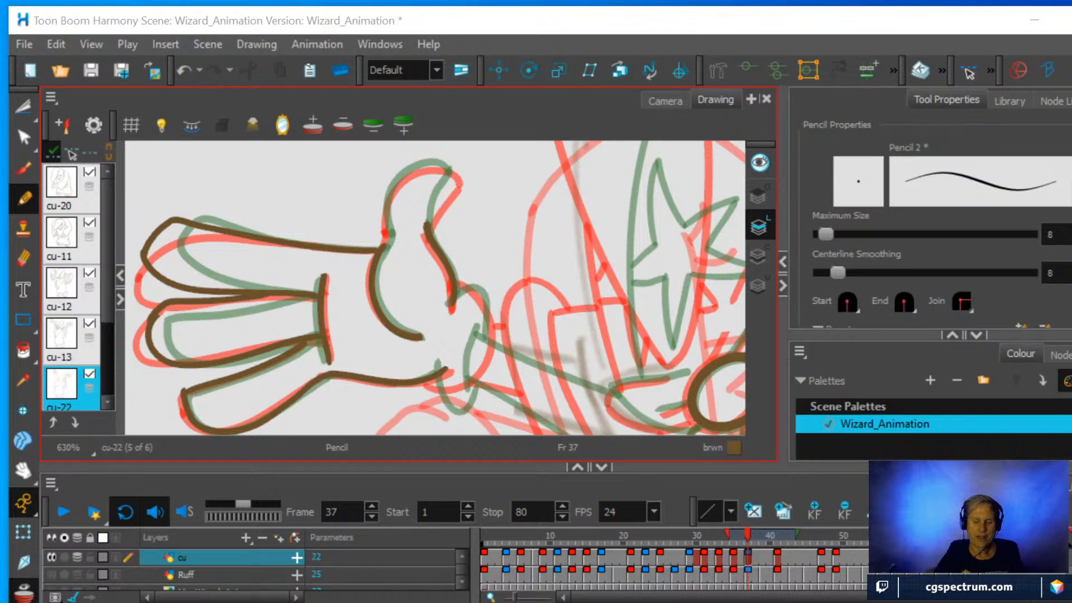
Complete the thumb's outline up to its pointed tip and draw the rounded glove cuff around the wrist.
{"action": "scroll", "coordinate": [633, 256], "scroll_direction": "up", "scroll_amount": 1}
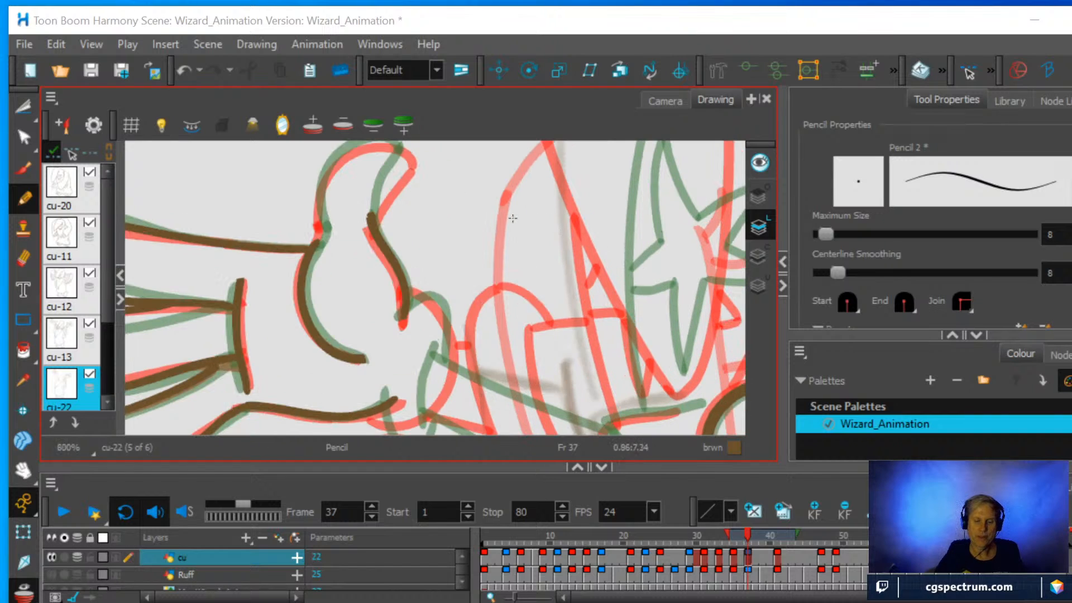
{"action": "left_click_drag", "start_coordinate": [443, 245], "coordinate": [467, 298]}
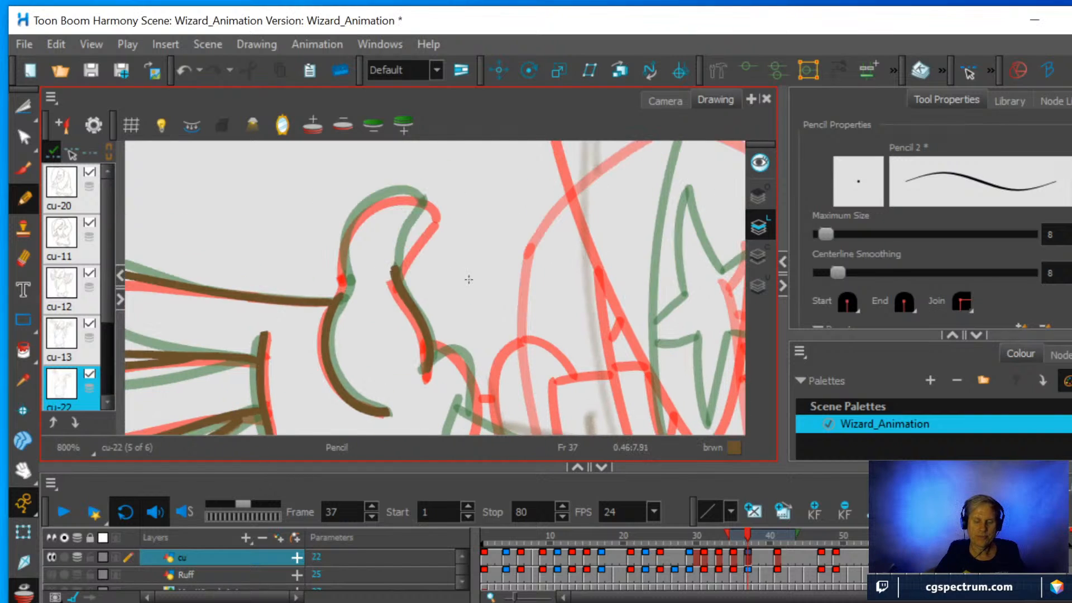
{"action": "mouse_move", "coordinate": [396, 275]}
{"action": "left_mouse_down"}
{"action": "mouse_move", "coordinate": [400, 251]}
{"action": "mouse_move", "coordinate": [436, 213]}
{"action": "left_mouse_up"}
{"action": "mouse_move", "coordinate": [336, 303]}
{"action": "left_mouse_down"}
{"action": "mouse_move", "coordinate": [346, 232]}
{"action": "mouse_move", "coordinate": [370, 202]}
{"action": "mouse_move", "coordinate": [397, 193]}
{"action": "mouse_move", "coordinate": [432, 214]}
{"action": "left_mouse_up"}
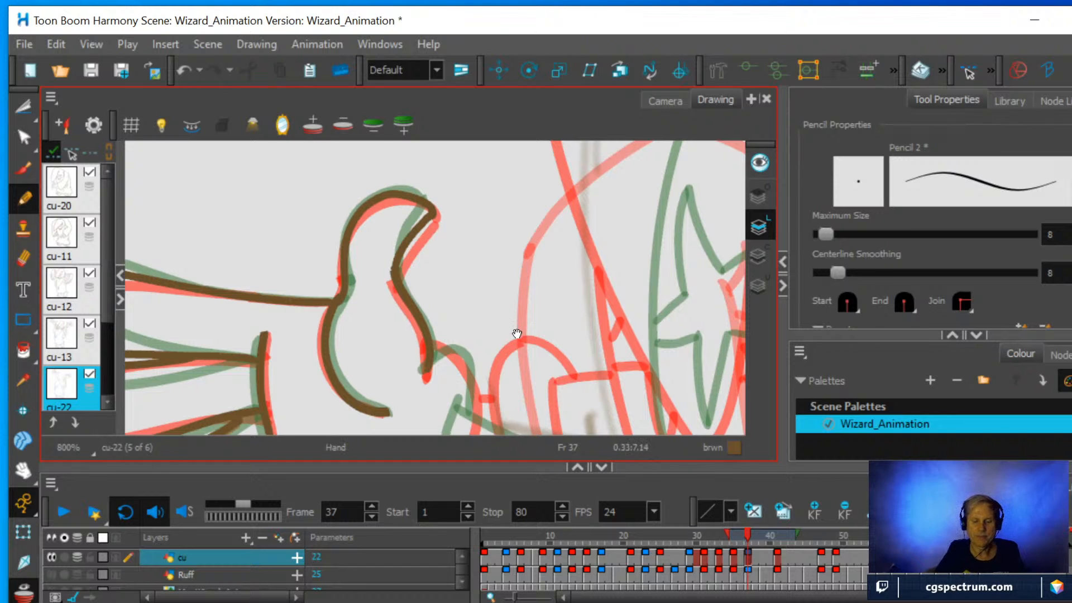
{"action": "left_click_drag", "start_coordinate": [516, 334], "coordinate": [511, 235]}
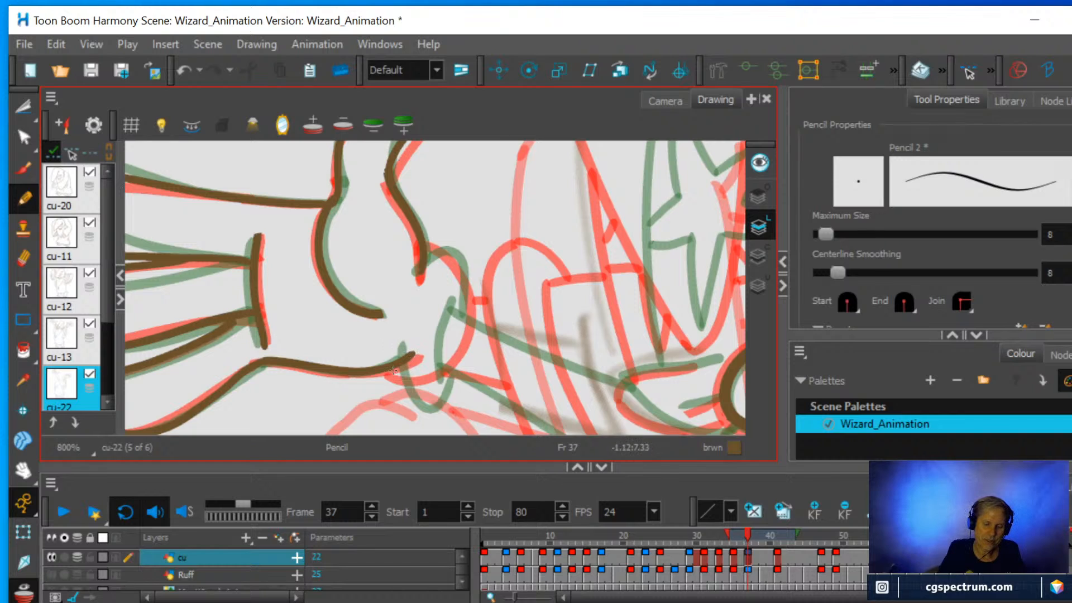
{"action": "mouse_move", "coordinate": [394, 370]}
{"action": "left_mouse_down"}
{"action": "mouse_move", "coordinate": [417, 397]}
{"action": "mouse_move", "coordinate": [465, 344]}
{"action": "mouse_move", "coordinate": [471, 293]}
{"action": "mouse_move", "coordinate": [455, 254]}
{"action": "mouse_move", "coordinate": [435, 247]}
{"action": "mouse_move", "coordinate": [422, 258]}
{"action": "left_mouse_up"}
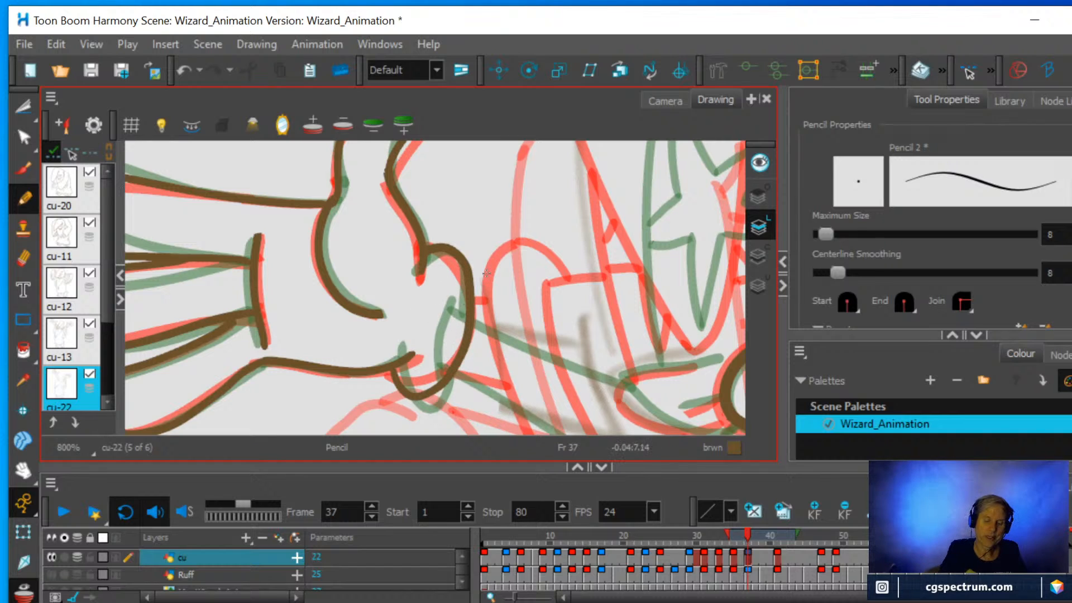
Erase the rough grey forearm strokes below the glove cuff with the Eraser.
{"action": "left_click_drag", "start_coordinate": [597, 268], "coordinate": [563, 389]}
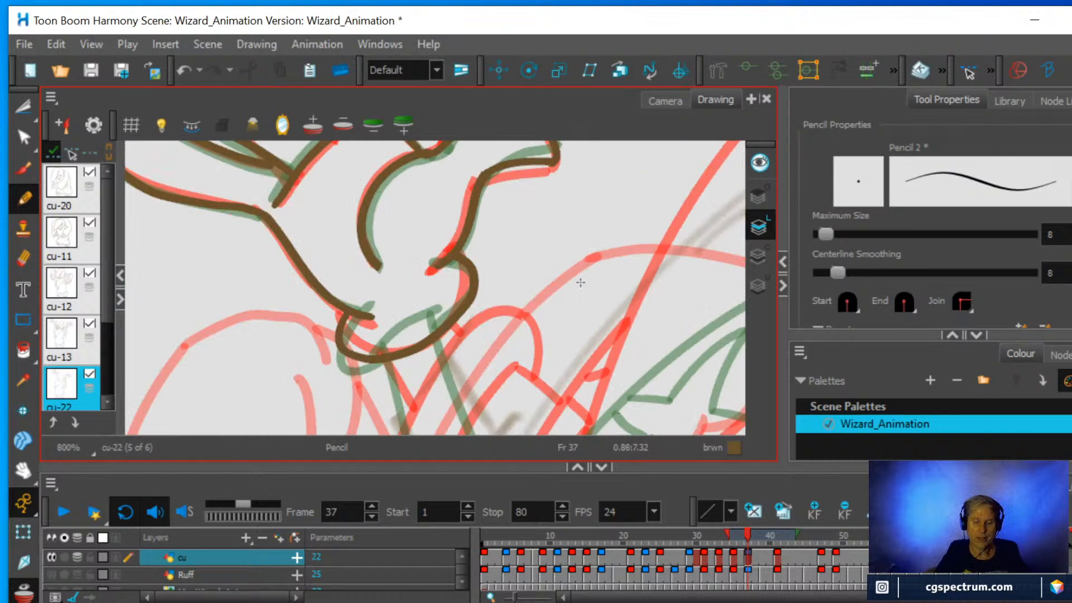
{"action": "scroll", "coordinate": [592, 316], "scroll_direction": "down", "scroll_amount": 1}
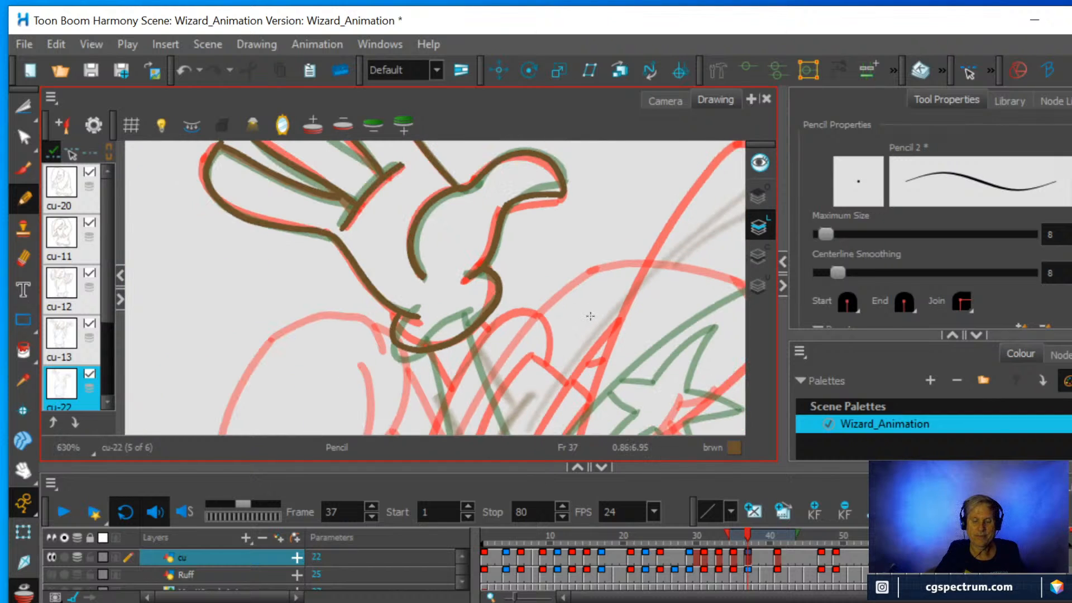
{"action": "mouse_move", "coordinate": [593, 304]}
{"action": "left_mouse_down"}
{"action": "mouse_move", "coordinate": [548, 346]}
{"action": "mouse_move", "coordinate": [536, 233]}
{"action": "left_mouse_up"}
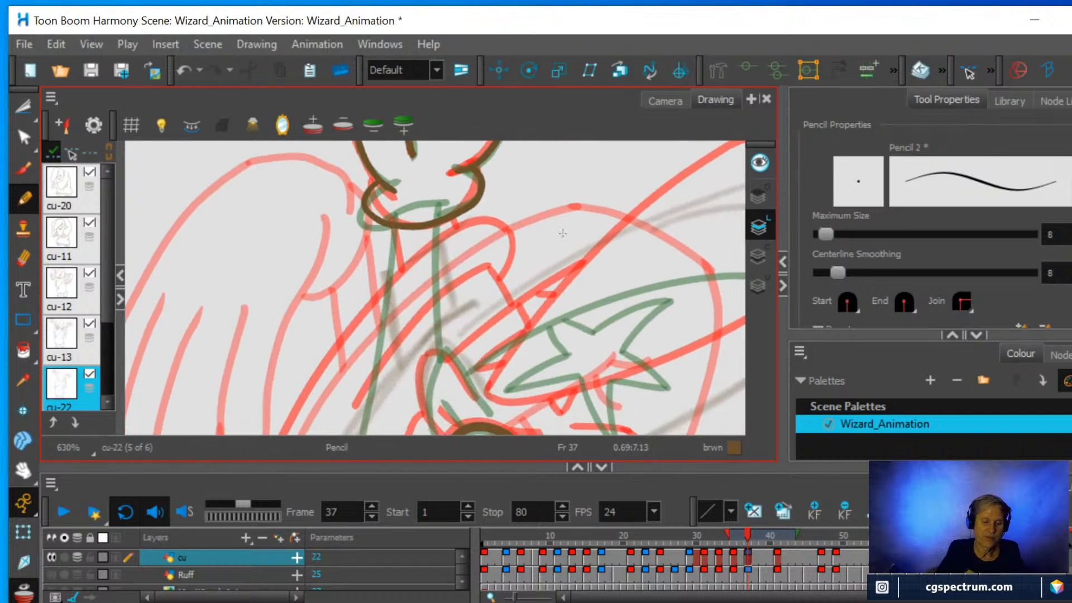
{"action": "left_click", "coordinate": [24, 258]}
{"action": "left_click_drag", "start_coordinate": [388, 282], "coordinate": [396, 352]}
{"action": "mouse_move", "coordinate": [450, 275]}
{"action": "left_mouse_down"}
{"action": "mouse_move", "coordinate": [445, 264]}
{"action": "mouse_move", "coordinate": [447, 283]}
{"action": "left_mouse_up"}
{"action": "mouse_move", "coordinate": [473, 307]}
{"action": "left_mouse_down"}
{"action": "mouse_move", "coordinate": [385, 368]}
{"action": "mouse_move", "coordinate": [369, 393]}
{"action": "left_mouse_up"}
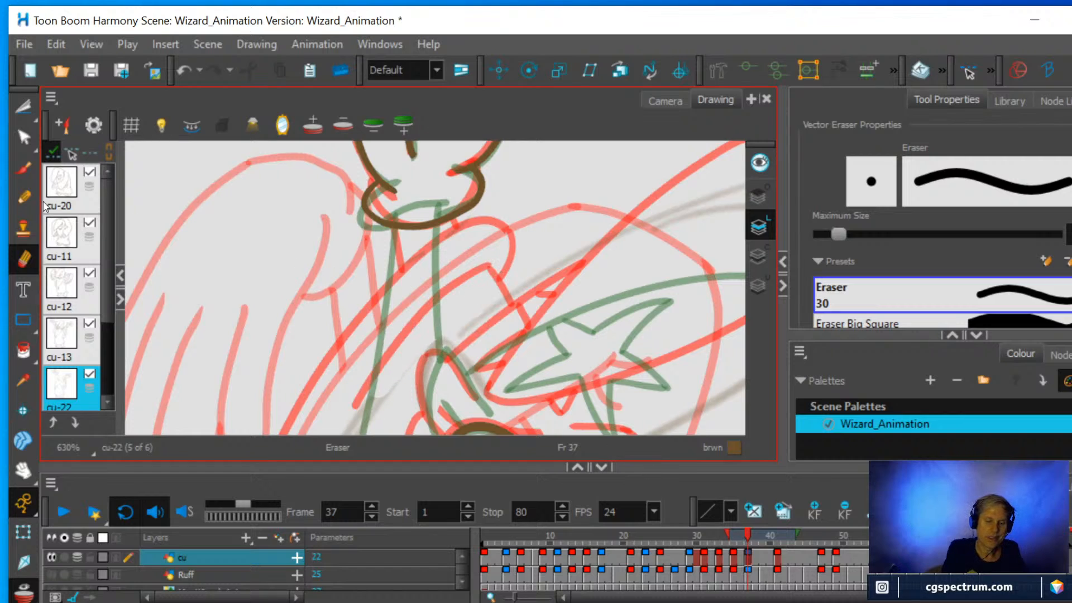
Draw the two forearm lines extending down from the glove cuff with the Pencil.
{"action": "left_click", "coordinate": [24, 197]}
{"action": "left_click_drag", "start_coordinate": [394, 228], "coordinate": [401, 334]}
{"action": "left_click_drag", "start_coordinate": [447, 215], "coordinate": [459, 307]}
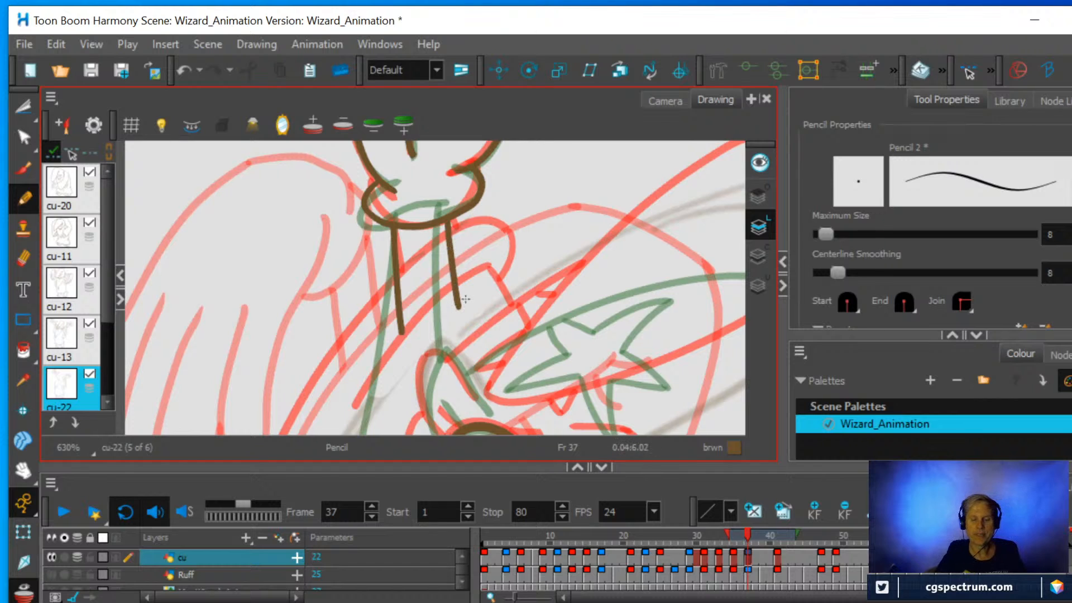
Examine the frame 37 arms and hands against the onion-skin poses, first in the Drawing view and then in the Camera view.
{"action": "scroll", "coordinate": [465, 299], "scroll_direction": "down", "scroll_amount": 5}
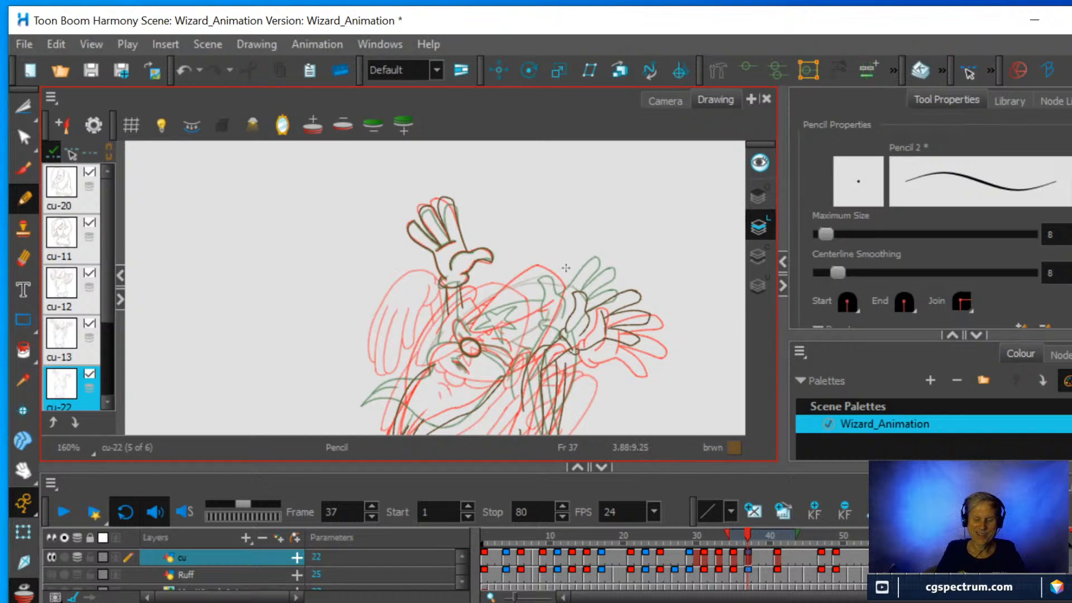
{"action": "scroll", "coordinate": [498, 290], "scroll_direction": "down", "scroll_amount": 2}
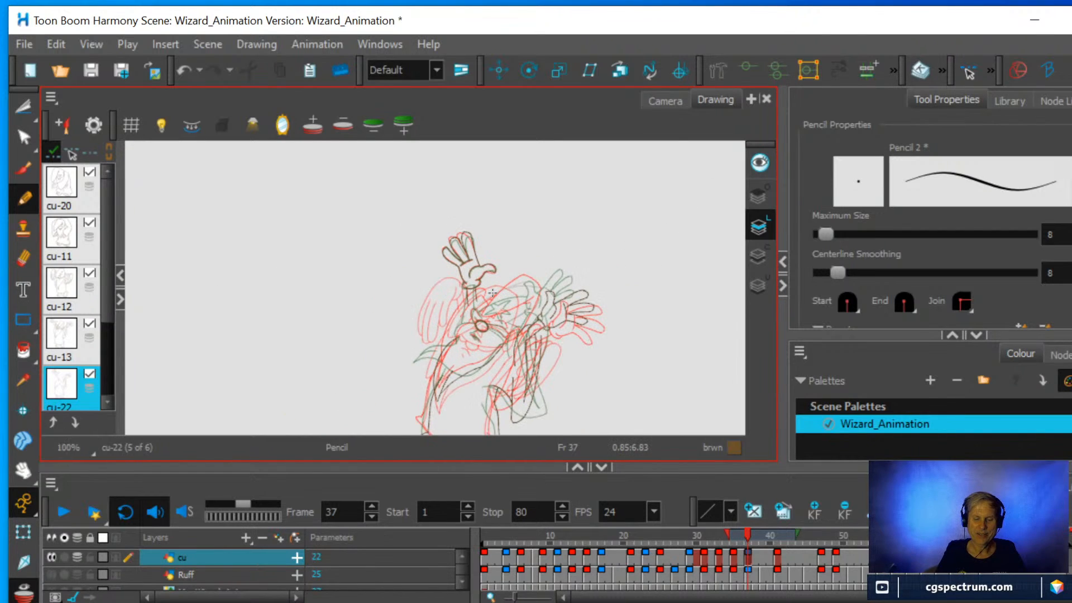
{"action": "scroll", "coordinate": [494, 292], "scroll_direction": "up", "scroll_amount": 1}
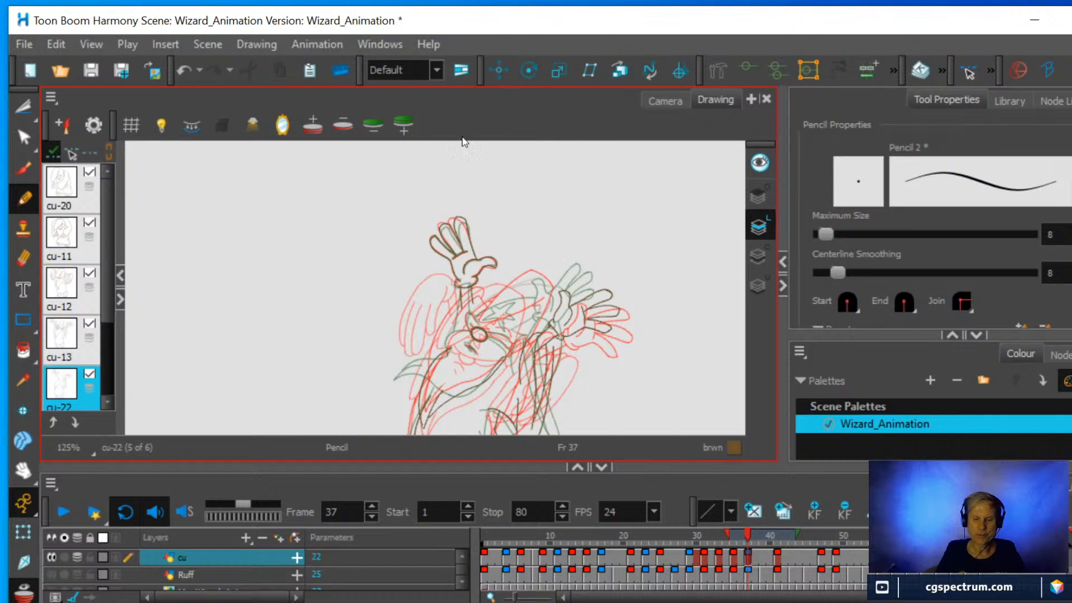
{"action": "left_click", "coordinate": [669, 98]}
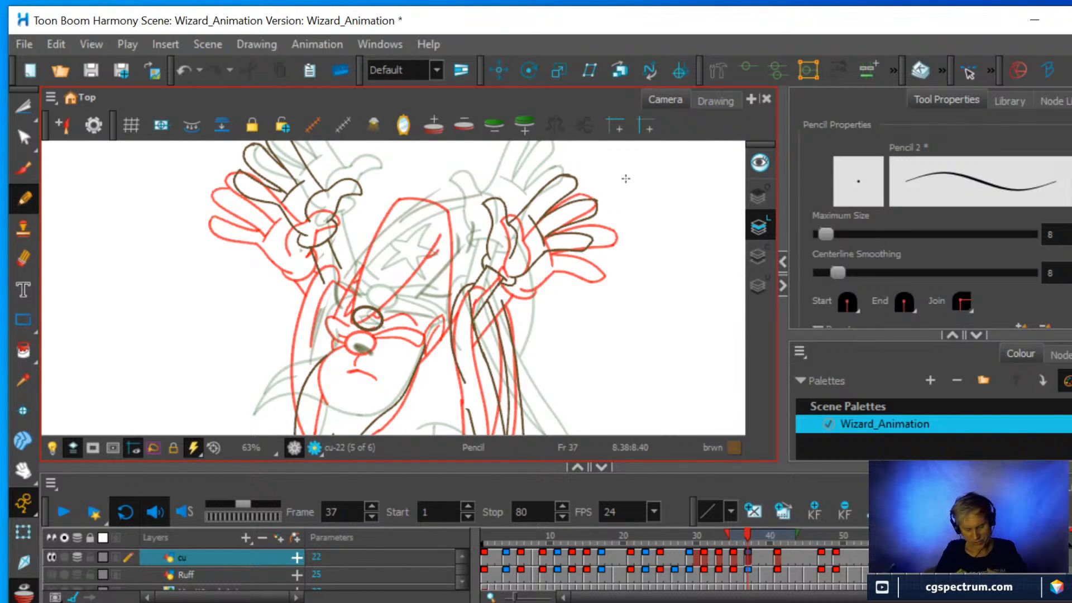
{"action": "scroll", "coordinate": [494, 278], "scroll_direction": "up", "scroll_amount": 1}
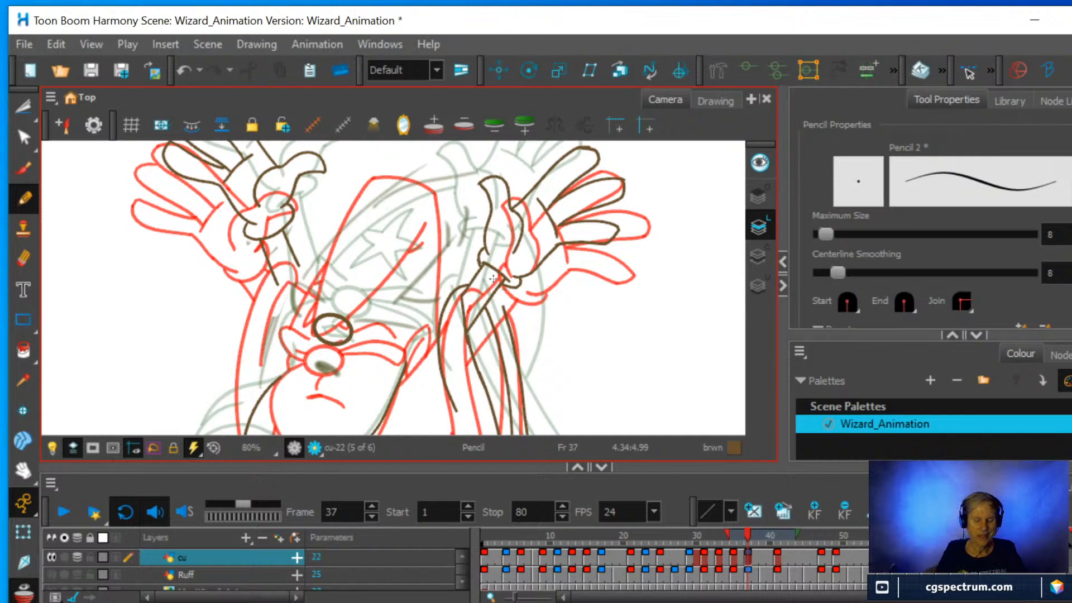
{"action": "scroll", "coordinate": [485, 326], "scroll_direction": "down", "scroll_amount": 1}
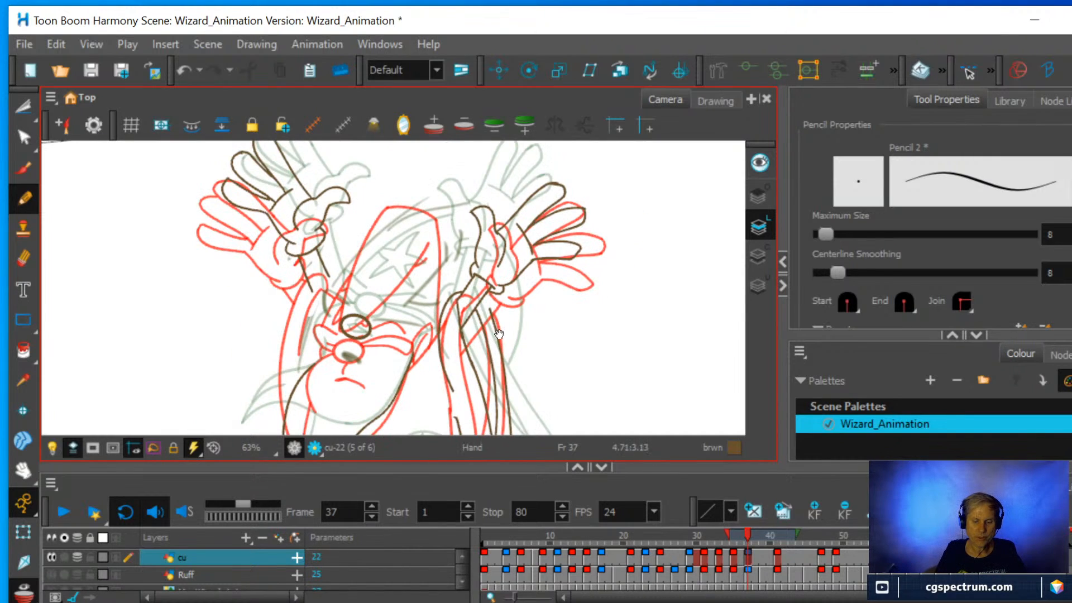
{"action": "mouse_move", "coordinate": [498, 334]}
{"action": "left_mouse_down"}
{"action": "mouse_move", "coordinate": [534, 276]}
{"action": "mouse_move", "coordinate": [570, 243]}
{"action": "left_mouse_up"}
{"action": "scroll", "coordinate": [491, 303], "scroll_direction": "down", "scroll_amount": 1}
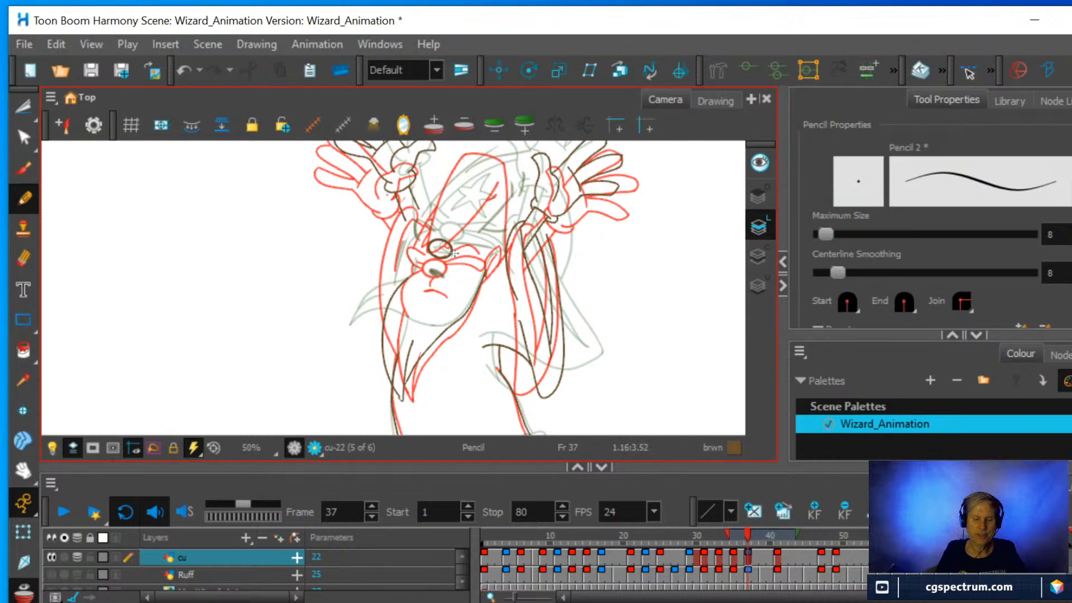
{"action": "scroll", "coordinate": [454, 251], "scroll_direction": "up", "scroll_amount": 2}
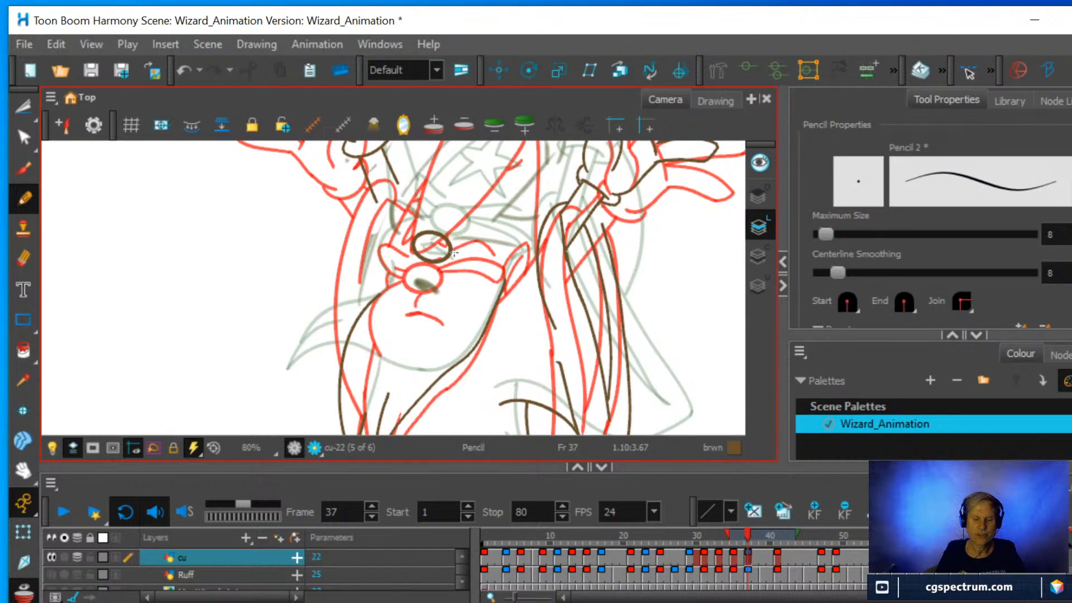
{"action": "scroll", "coordinate": [453, 252], "scroll_direction": "down", "scroll_amount": 2}
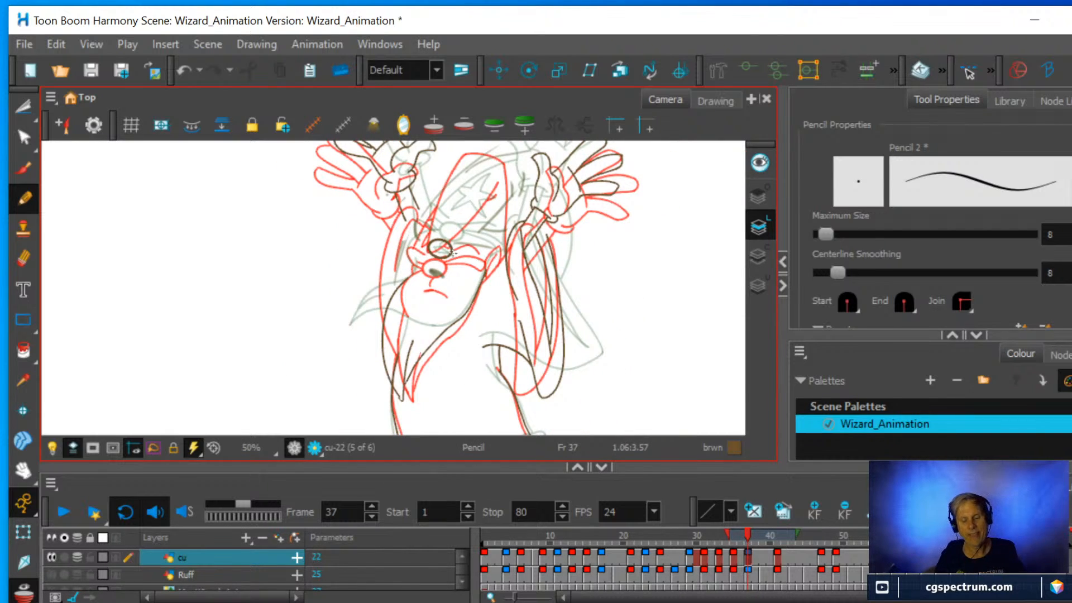
{"action": "scroll", "coordinate": [453, 291], "scroll_direction": "up", "scroll_amount": 1}
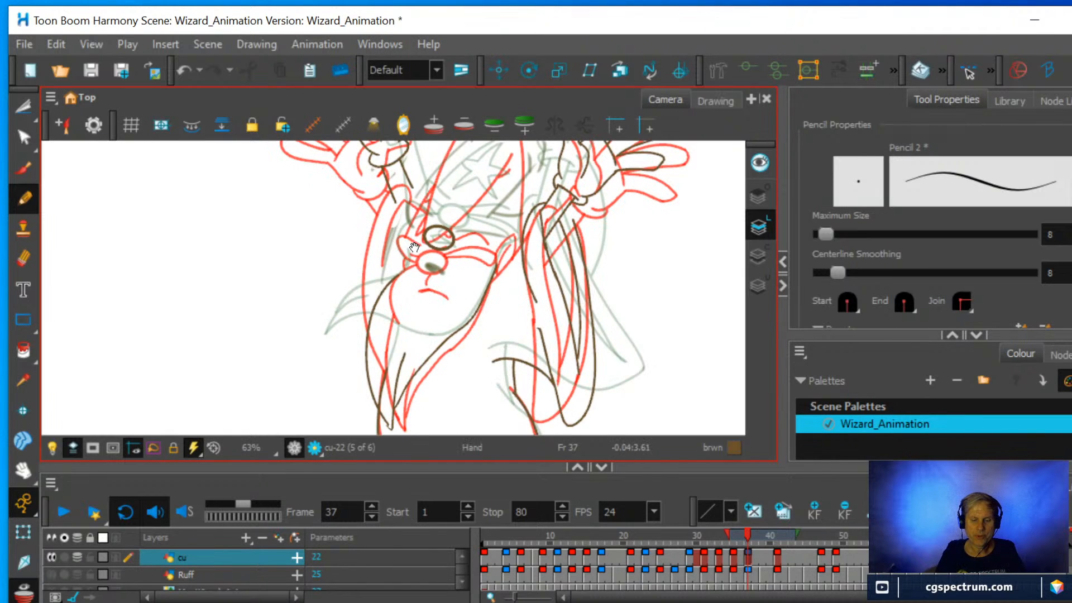
{"action": "left_click_drag", "start_coordinate": [418, 245], "coordinate": [384, 297]}
{"action": "mouse_move", "coordinate": [475, 246]}
{"action": "left_mouse_down"}
{"action": "mouse_move", "coordinate": [437, 300]}
{"action": "mouse_move", "coordinate": [410, 279]}
{"action": "left_mouse_up"}
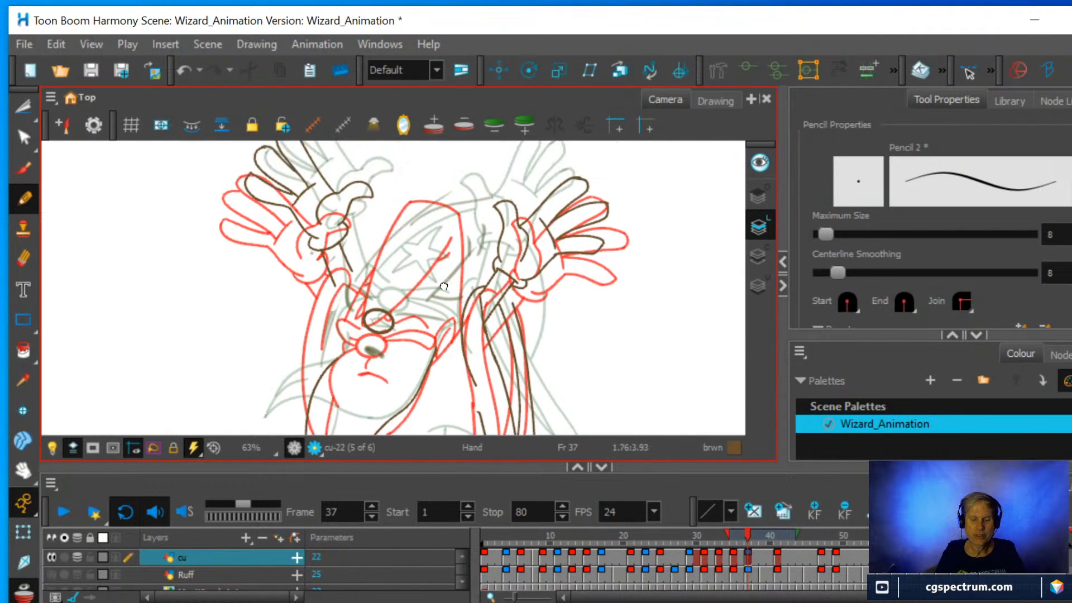
{"action": "scroll", "coordinate": [437, 300], "scroll_direction": "down", "scroll_amount": 1}
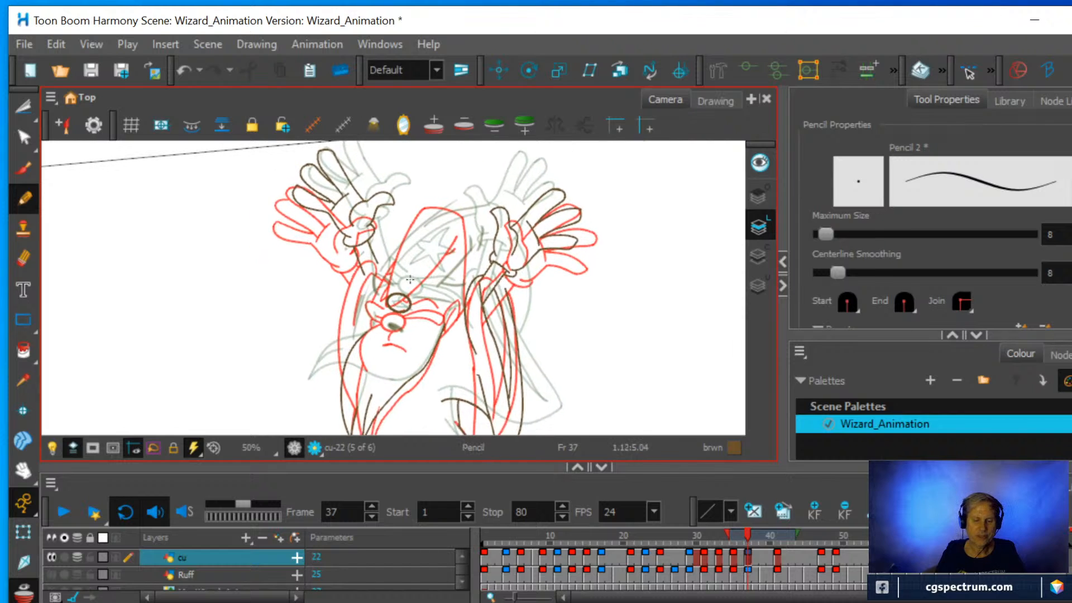
{"action": "scroll", "coordinate": [410, 279], "scroll_direction": "up", "scroll_amount": 1}
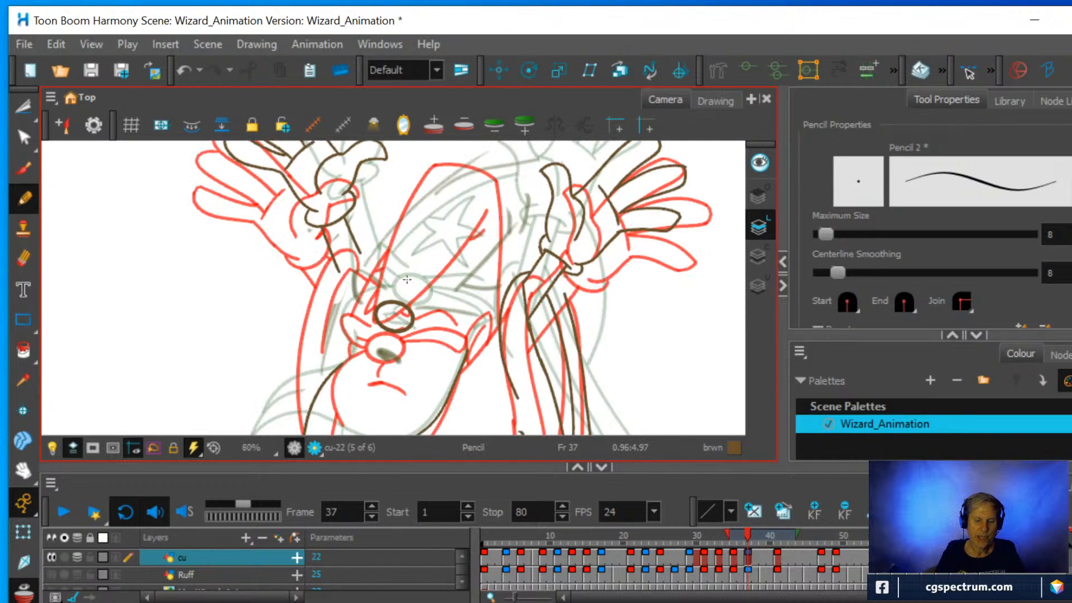
{"action": "scroll", "coordinate": [407, 279], "scroll_direction": "down", "scroll_amount": 1}
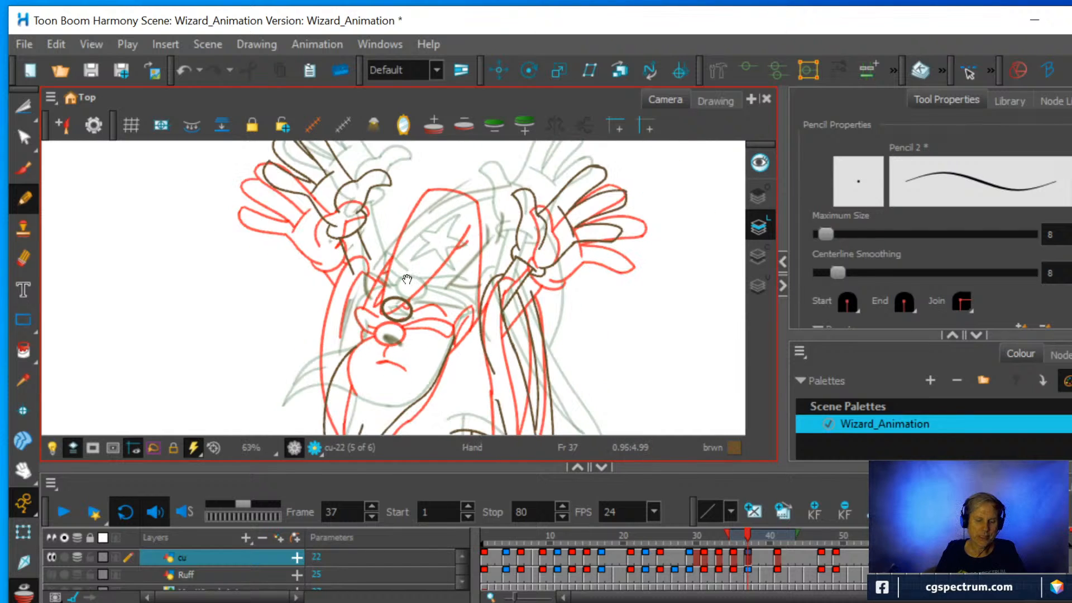
{"action": "left_click_drag", "start_coordinate": [406, 280], "coordinate": [384, 261]}
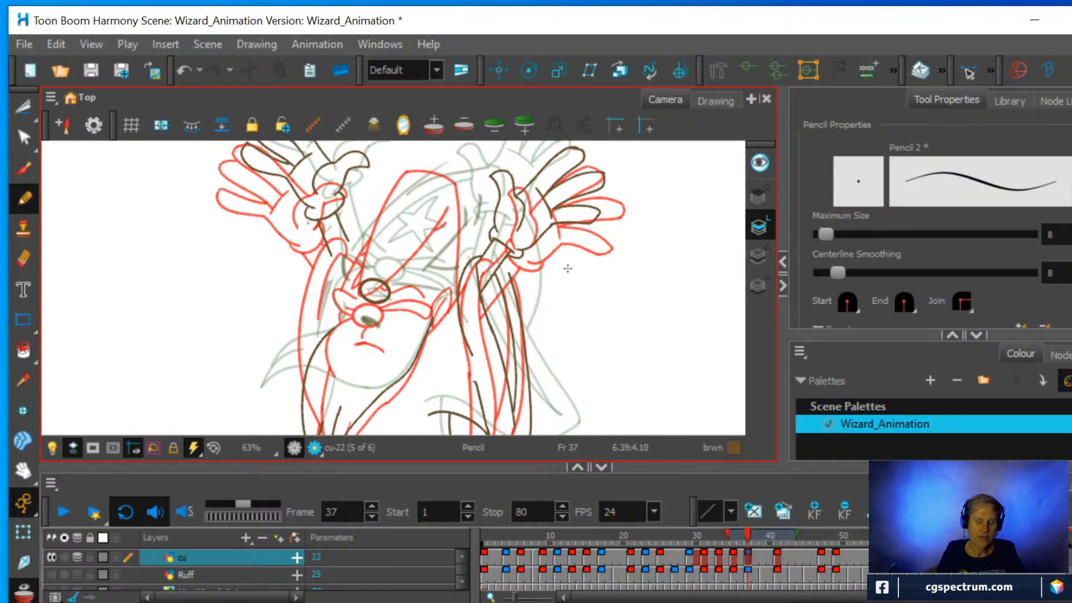
{"action": "scroll", "coordinate": [565, 268], "scroll_direction": "up", "scroll_amount": 2}
{"action": "scroll", "coordinate": [563, 267], "scroll_direction": "down", "scroll_amount": 3}
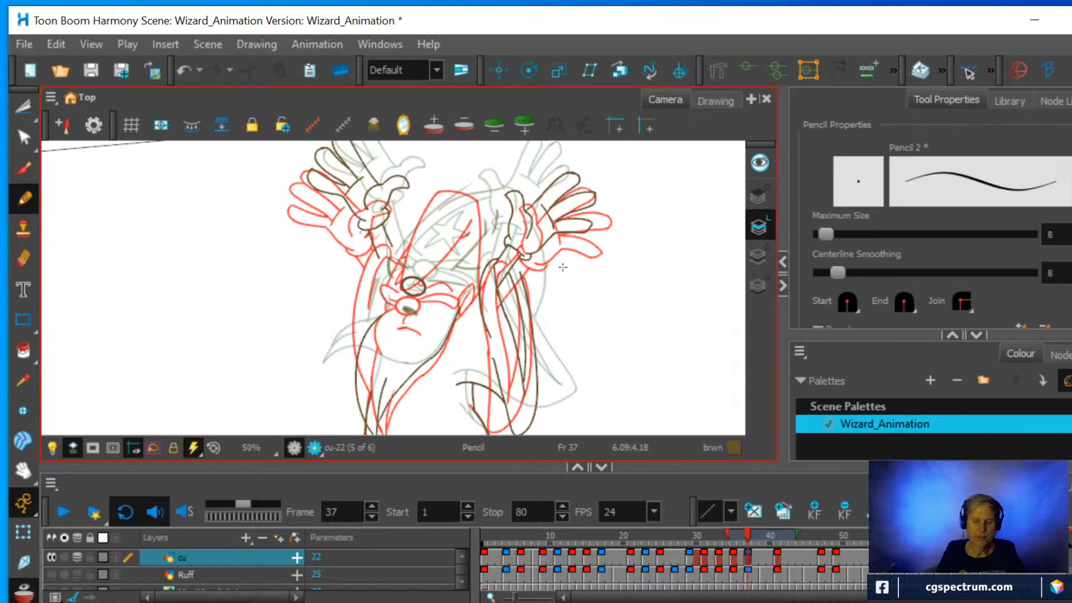
Go to the cu drawing at frame 41, extend the onion skin to more previous drawings and compare them in the Drawing view.
{"action": "left_click", "coordinate": [780, 559]}
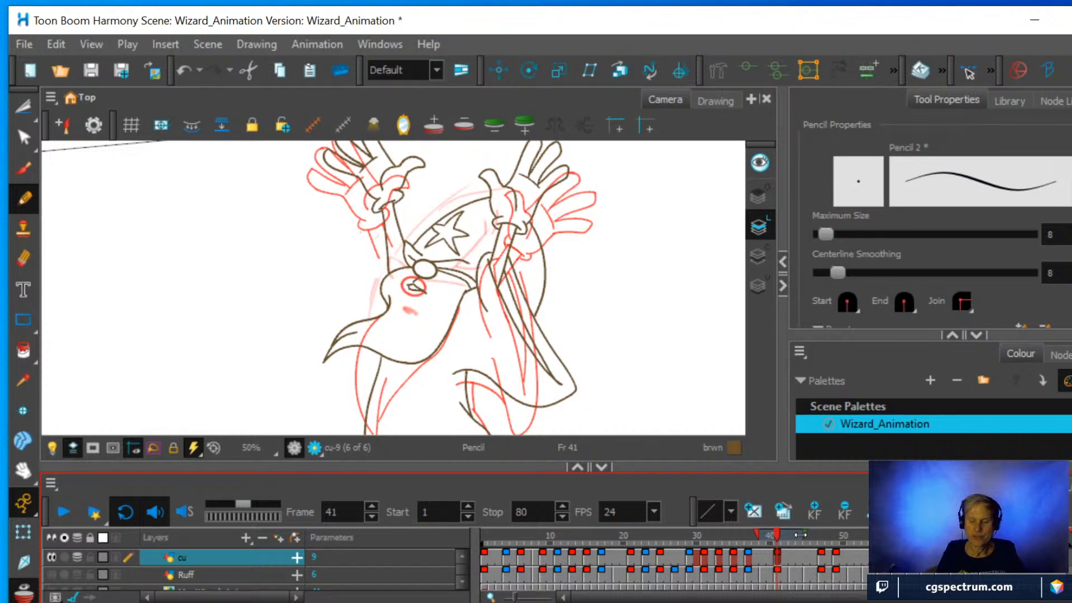
{"action": "left_click_drag", "start_coordinate": [757, 537], "coordinate": [720, 535]}
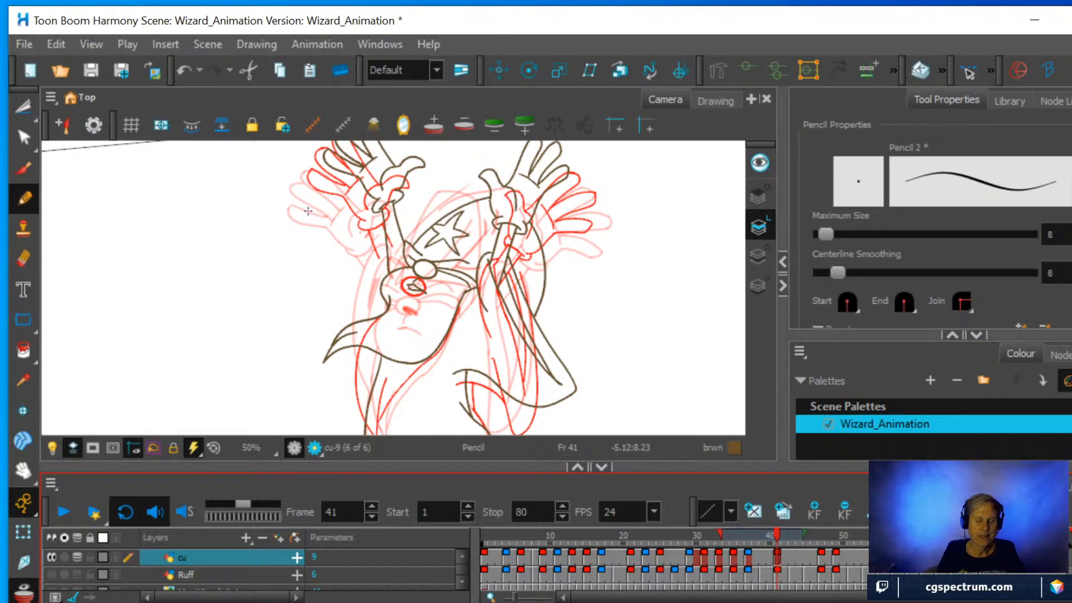
{"action": "left_click", "coordinate": [713, 98]}
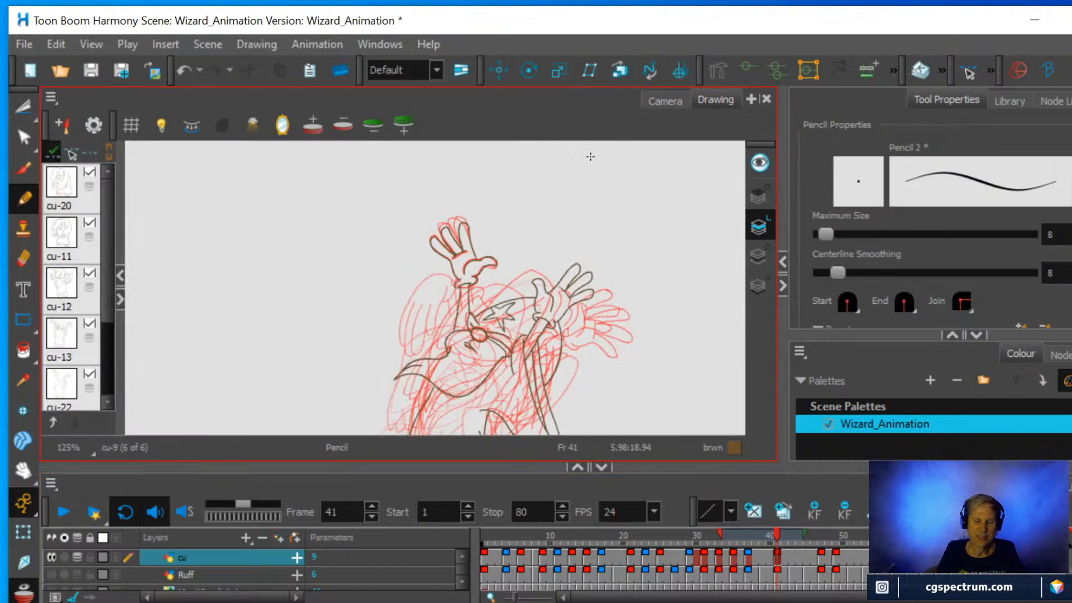
{"action": "scroll", "coordinate": [535, 270], "scroll_direction": "up", "scroll_amount": 3}
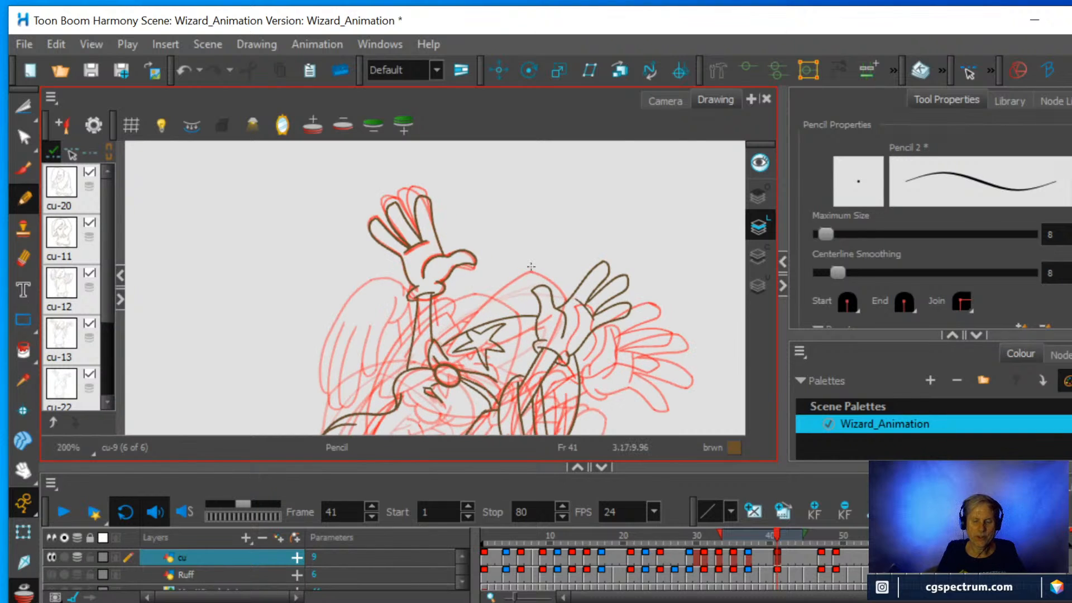
Reduce the onion skin to fewer previous drawings and return to the cu drawing at frame 37.
{"action": "scroll", "coordinate": [531, 267], "scroll_direction": "up", "scroll_amount": 1}
{"action": "left_click_drag", "start_coordinate": [534, 285], "coordinate": [543, 205]}
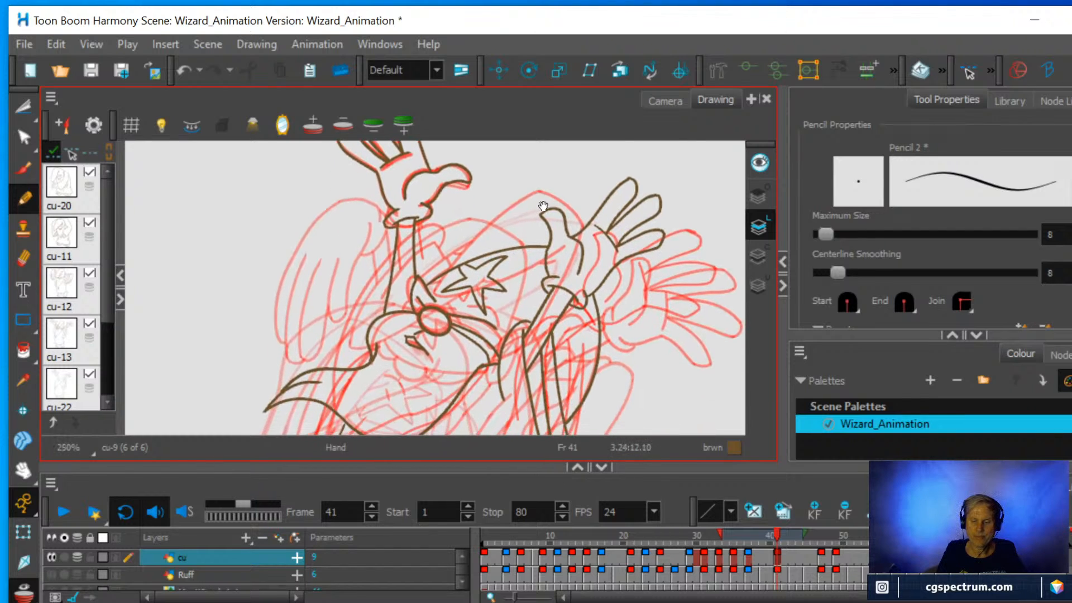
{"action": "left_click_drag", "start_coordinate": [725, 536], "coordinate": [749, 535]}
{"action": "mouse_move", "coordinate": [762, 530]}
{"action": "left_mouse_down"}
{"action": "mouse_move", "coordinate": [738, 530]}
{"action": "mouse_move", "coordinate": [758, 528]}
{"action": "left_mouse_up"}
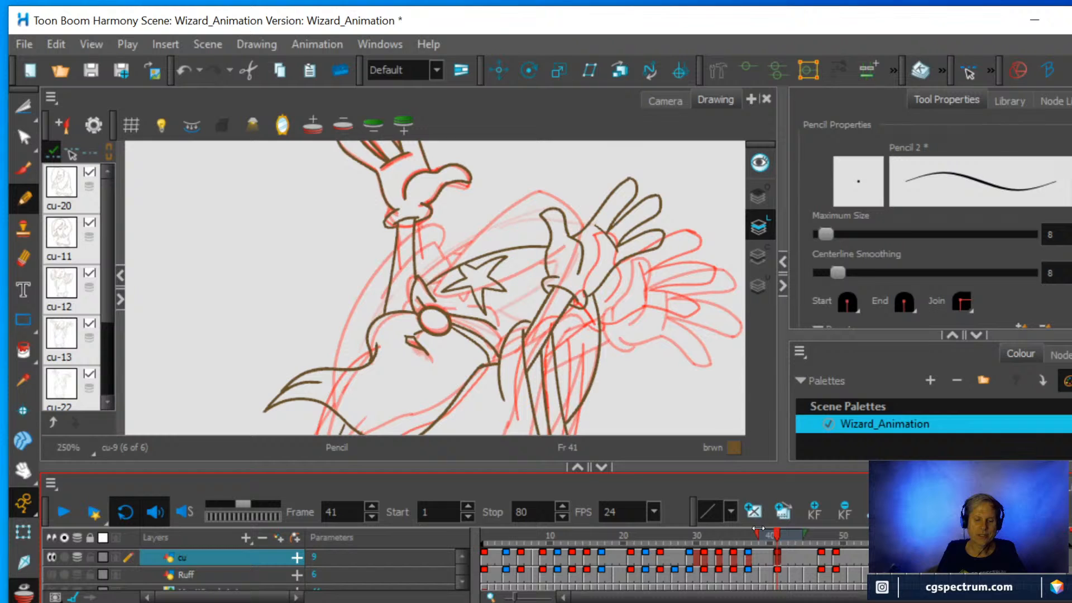
{"action": "left_click", "coordinate": [747, 556]}
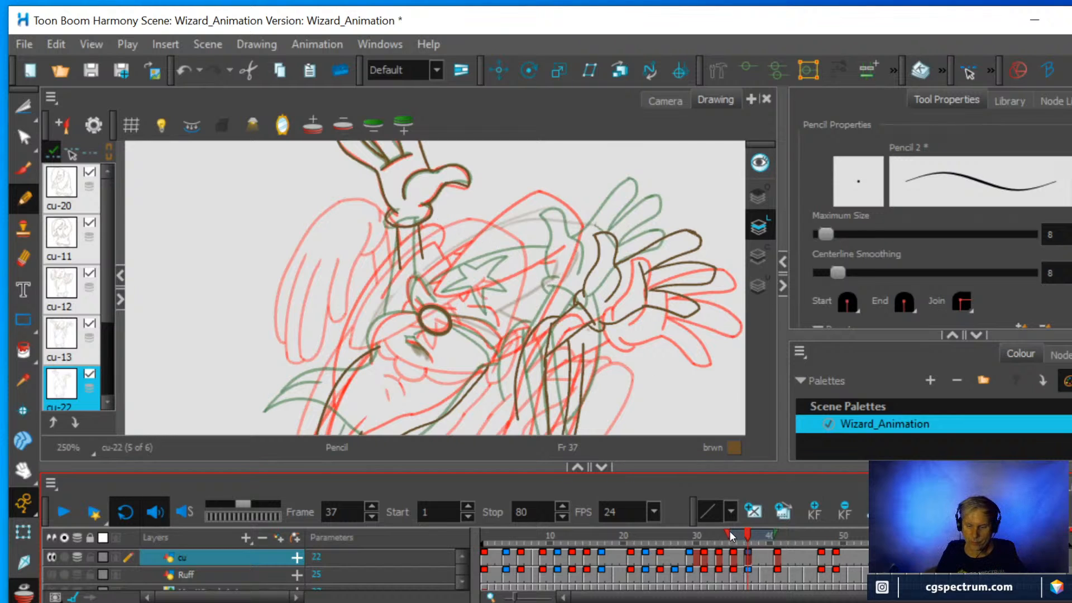
{"action": "left_click_drag", "start_coordinate": [729, 533], "coordinate": [734, 534]}
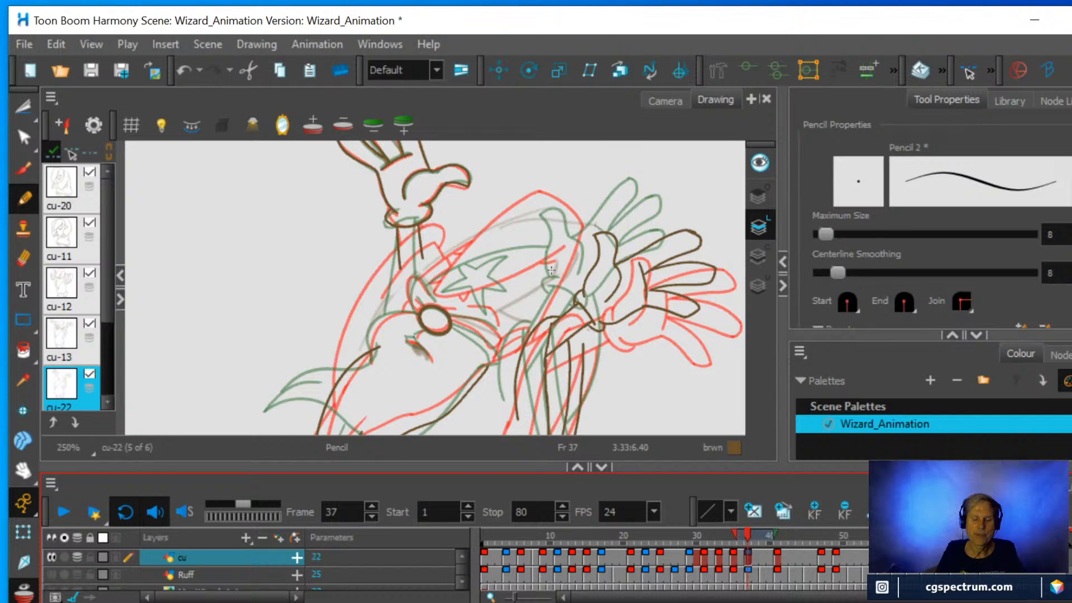
Draw the narrow pointed loop and its short inner line just left of the wizard's nose with the Pencil.
{"action": "left_click_drag", "start_coordinate": [581, 319], "coordinate": [581, 221]}
{"action": "key", "text": "2"}
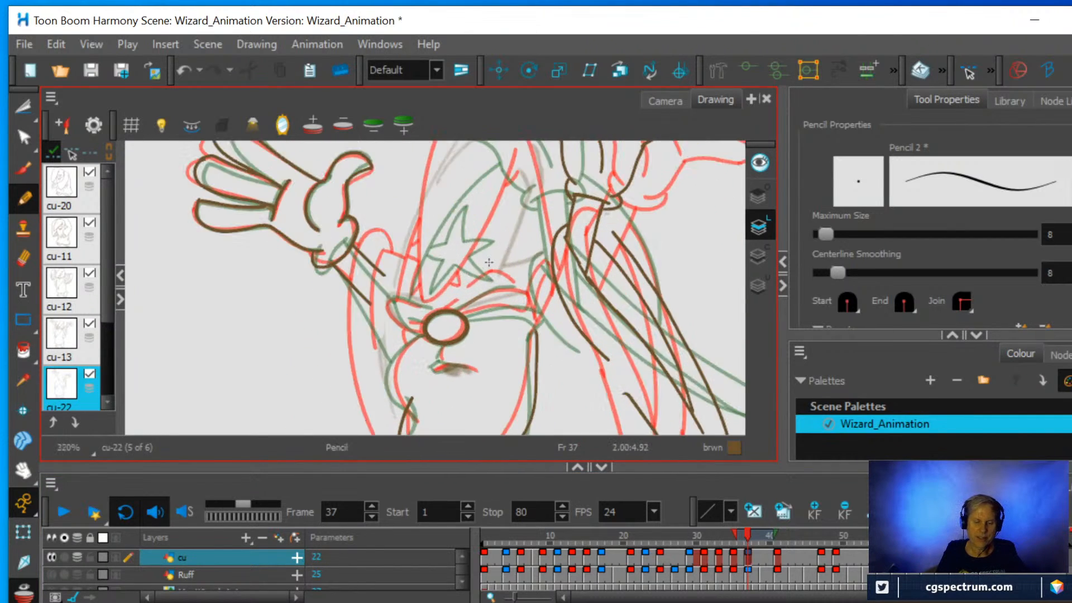
{"action": "scroll", "coordinate": [489, 262], "scroll_direction": "down", "scroll_amount": 2}
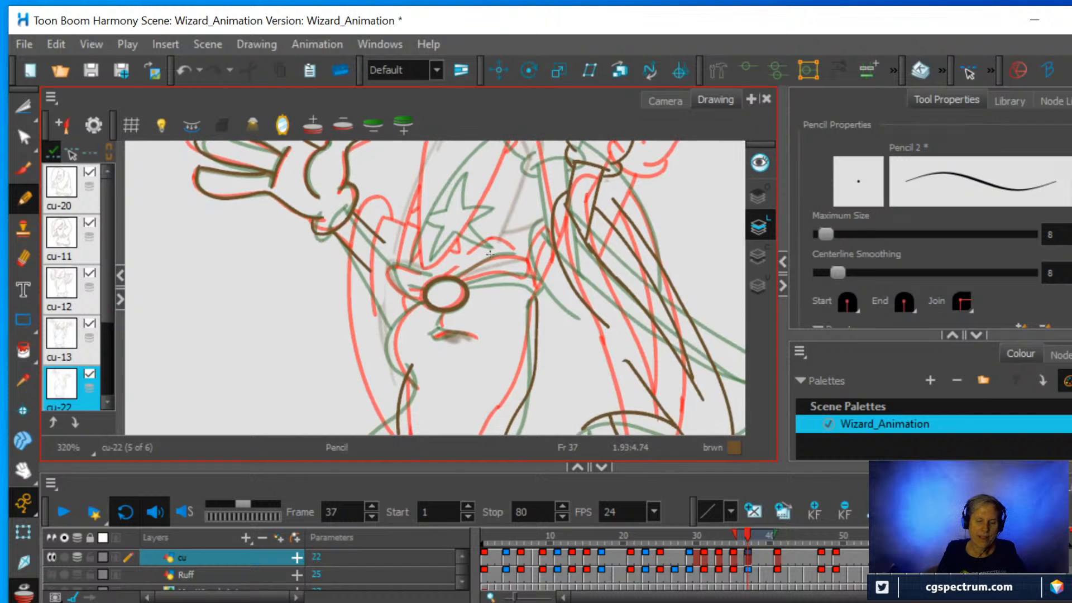
{"action": "key", "text": "2"}
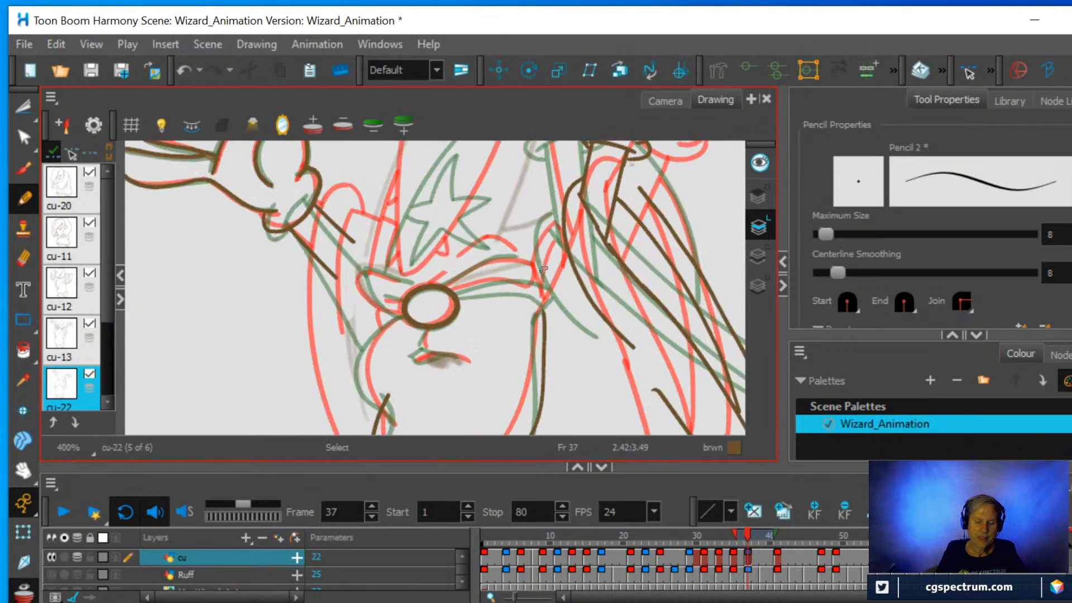
{"action": "mouse_move", "coordinate": [557, 272]}
{"action": "left_mouse_down"}
{"action": "mouse_move", "coordinate": [536, 313]}
{"action": "mouse_move", "coordinate": [491, 341]}
{"action": "mouse_move", "coordinate": [477, 384]}
{"action": "mouse_move", "coordinate": [487, 419]}
{"action": "left_mouse_up"}
{"action": "key", "text": "2"}
{"action": "key", "text": "2"}
{"action": "key", "text": "space"}
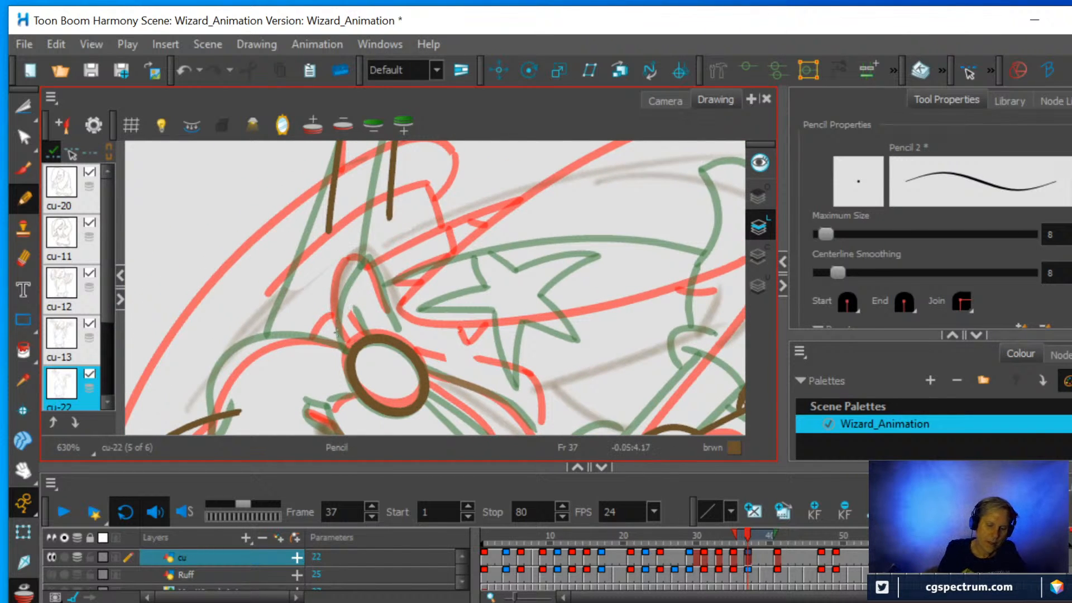
{"action": "mouse_move", "coordinate": [343, 342]}
{"action": "left_mouse_down"}
{"action": "mouse_move", "coordinate": [335, 279]}
{"action": "mouse_move", "coordinate": [357, 257]}
{"action": "mouse_move", "coordinate": [369, 258]}
{"action": "mouse_move", "coordinate": [399, 332]}
{"action": "mouse_move", "coordinate": [352, 306]}
{"action": "left_mouse_up"}
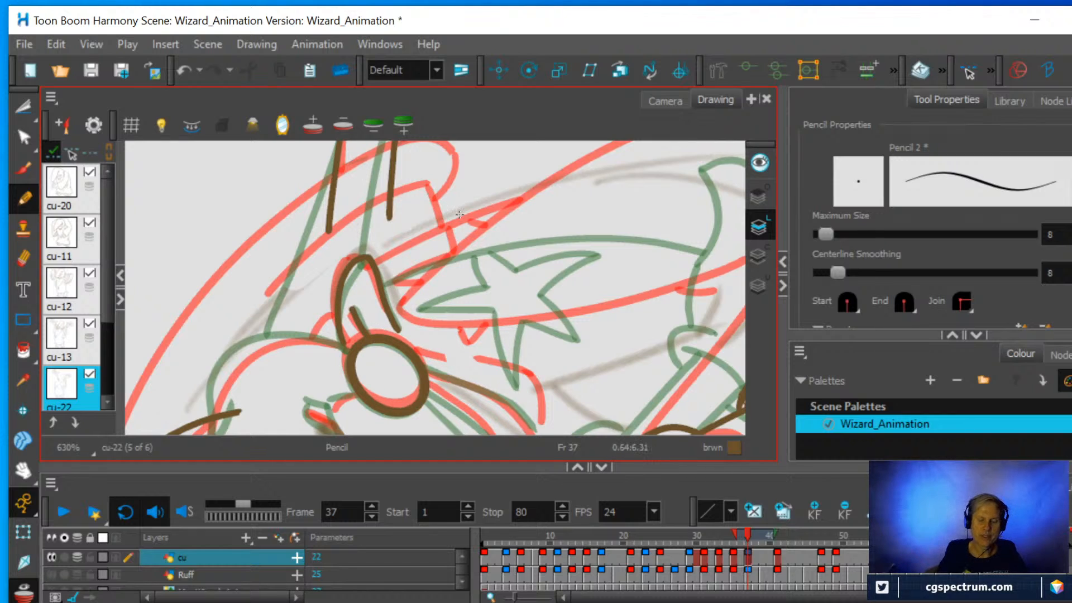
Draw the curved line from the nose down the left side of the face and erase the overshooting line end.
{"action": "key", "text": "ctrl+alt"}
{"action": "mouse_move", "coordinate": [651, 304]}
{"action": "left_mouse_down"}
{"action": "mouse_move", "coordinate": [591, 244]}
{"action": "mouse_move", "coordinate": [469, 268]}
{"action": "mouse_move", "coordinate": [479, 239]}
{"action": "mouse_move", "coordinate": [482, 255]}
{"action": "mouse_move", "coordinate": [526, 249]}
{"action": "mouse_move", "coordinate": [520, 207]}
{"action": "left_mouse_up"}
{"action": "scroll", "coordinate": [525, 279], "scroll_direction": "down", "scroll_amount": 2}
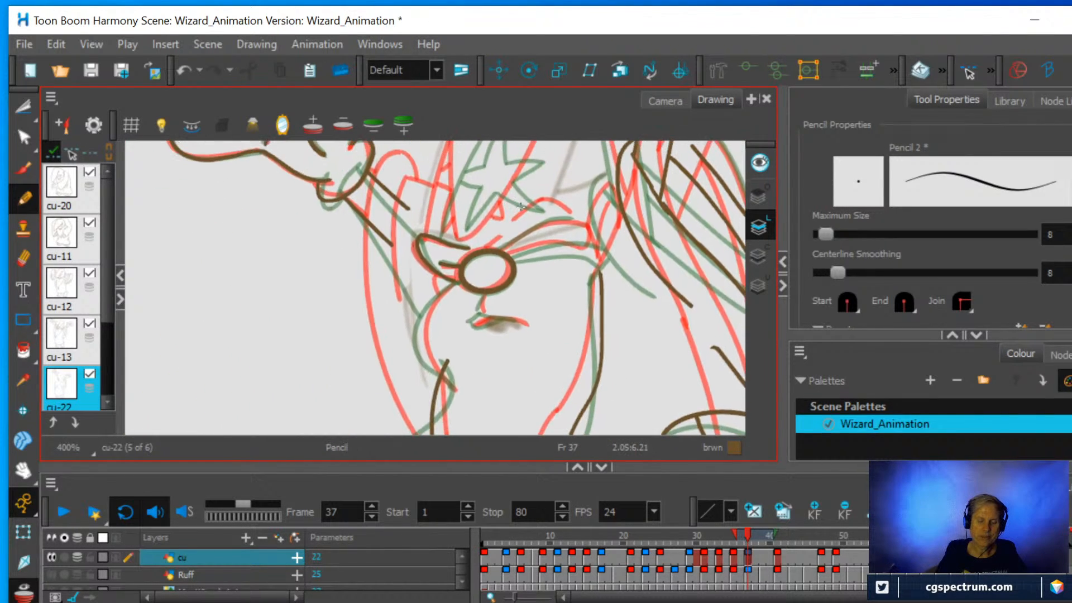
{"action": "scroll", "coordinate": [521, 208], "scroll_direction": "up", "scroll_amount": 2}
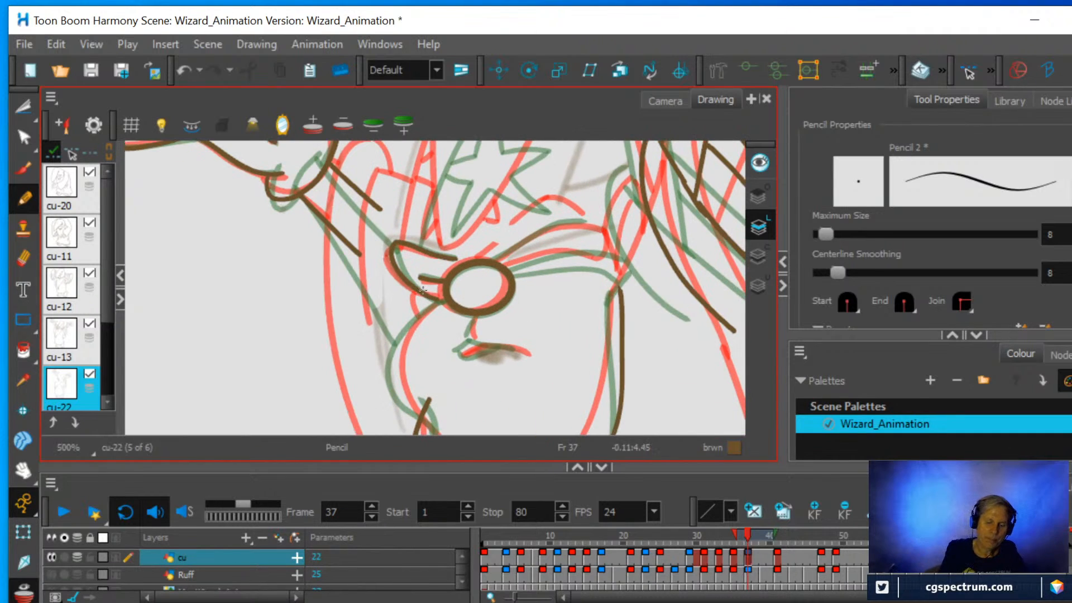
{"action": "mouse_move", "coordinate": [448, 300]}
{"action": "left_mouse_down"}
{"action": "mouse_move", "coordinate": [403, 343]}
{"action": "mouse_move", "coordinate": [395, 373]}
{"action": "mouse_move", "coordinate": [440, 433]}
{"action": "left_mouse_up"}
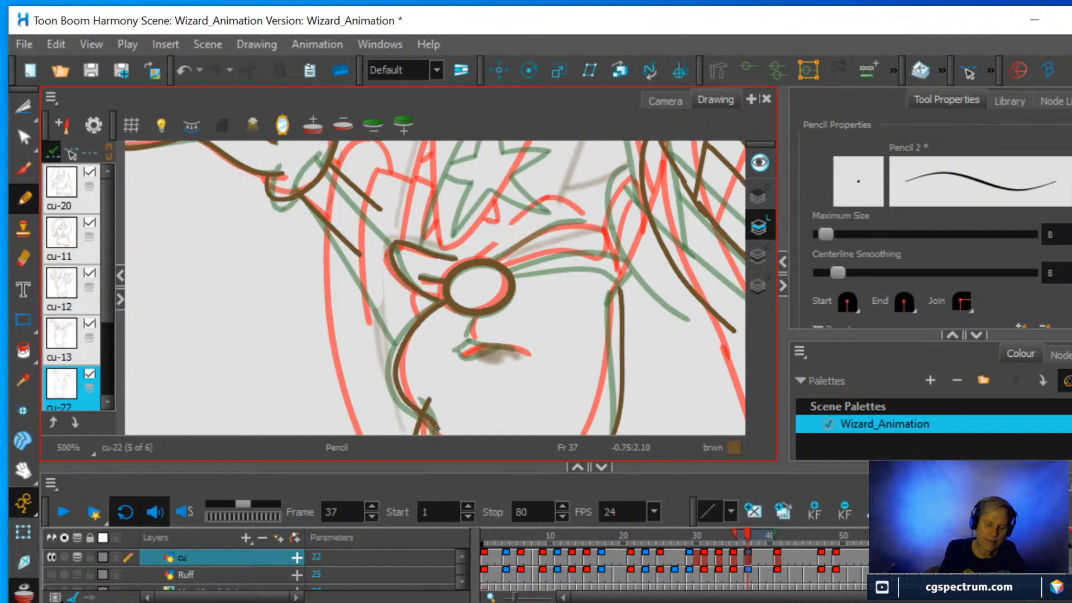
{"action": "left_click", "coordinate": [23, 258]}
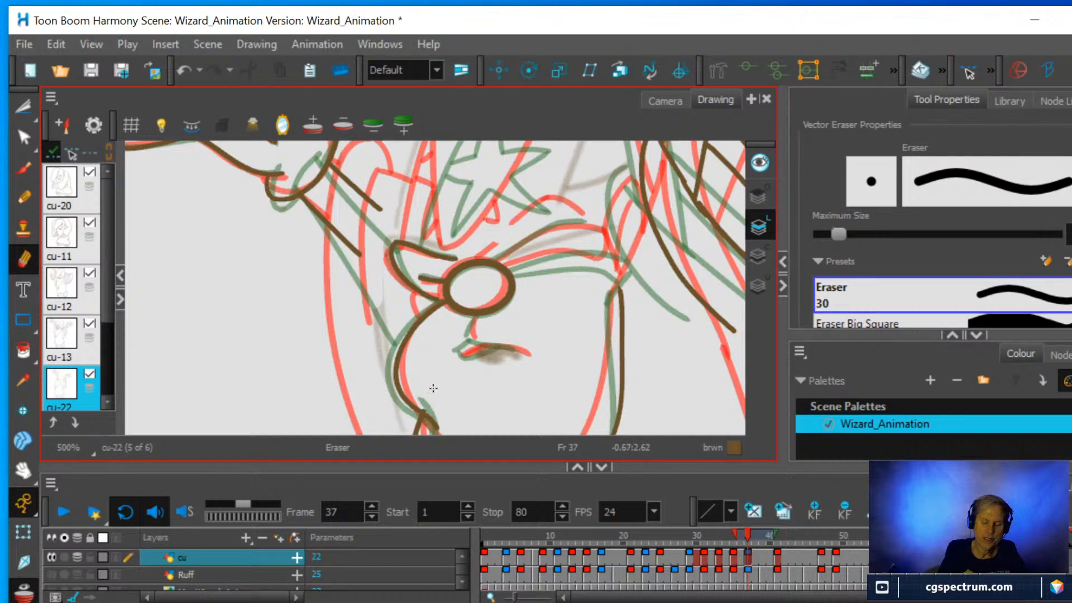
Draw the mouth line and the short line joining it to the nose with the Pencil.
{"action": "left_click", "coordinate": [24, 198]}
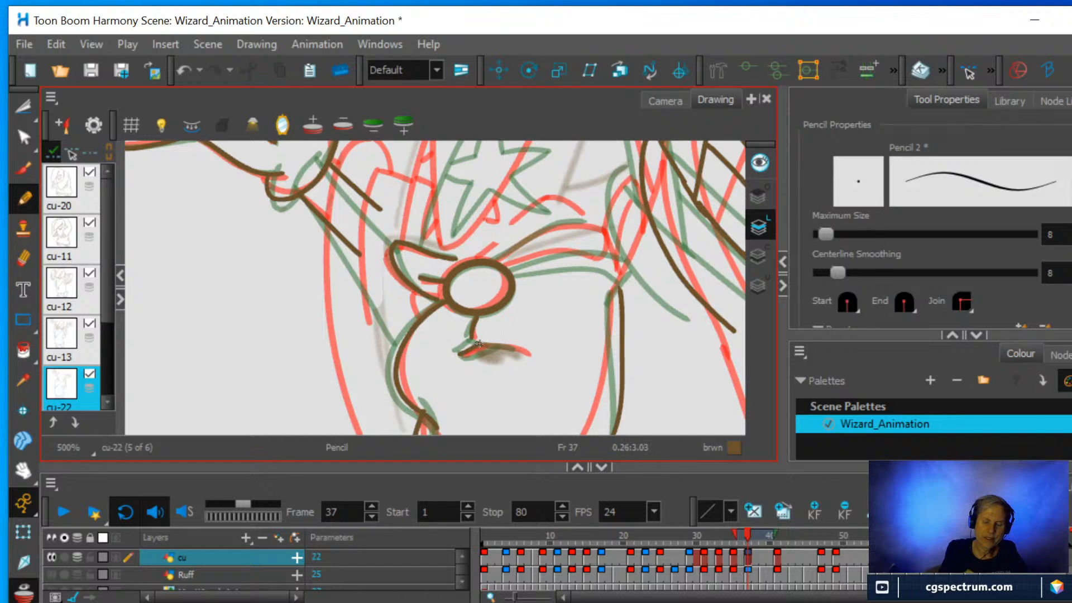
{"action": "left_click_drag", "start_coordinate": [479, 343], "coordinate": [526, 351]}
{"action": "left_click_drag", "start_coordinate": [474, 335], "coordinate": [479, 316]}
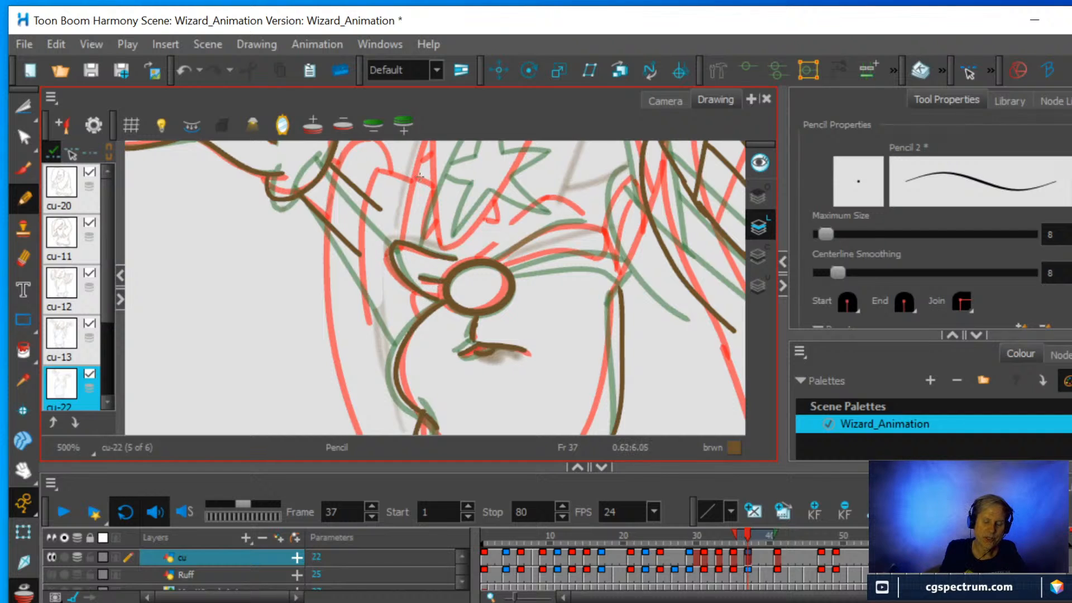
Draw the long curved left edge of the hat from the face up toward its tip.
{"action": "key", "text": "1"}
{"action": "key", "text": "space"}
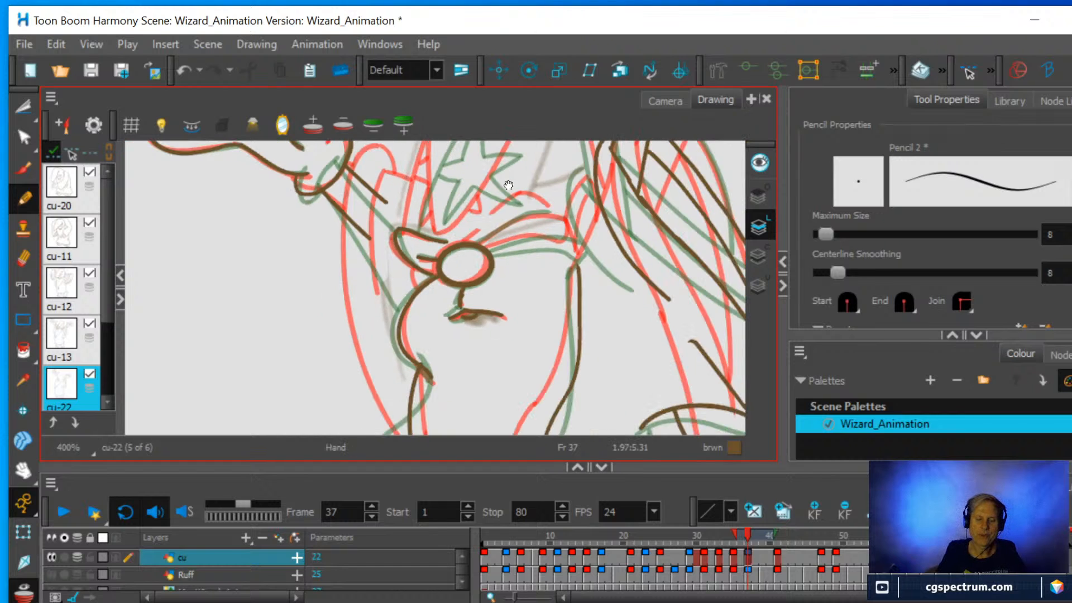
{"action": "left_click_drag", "start_coordinate": [502, 210], "coordinate": [489, 361]}
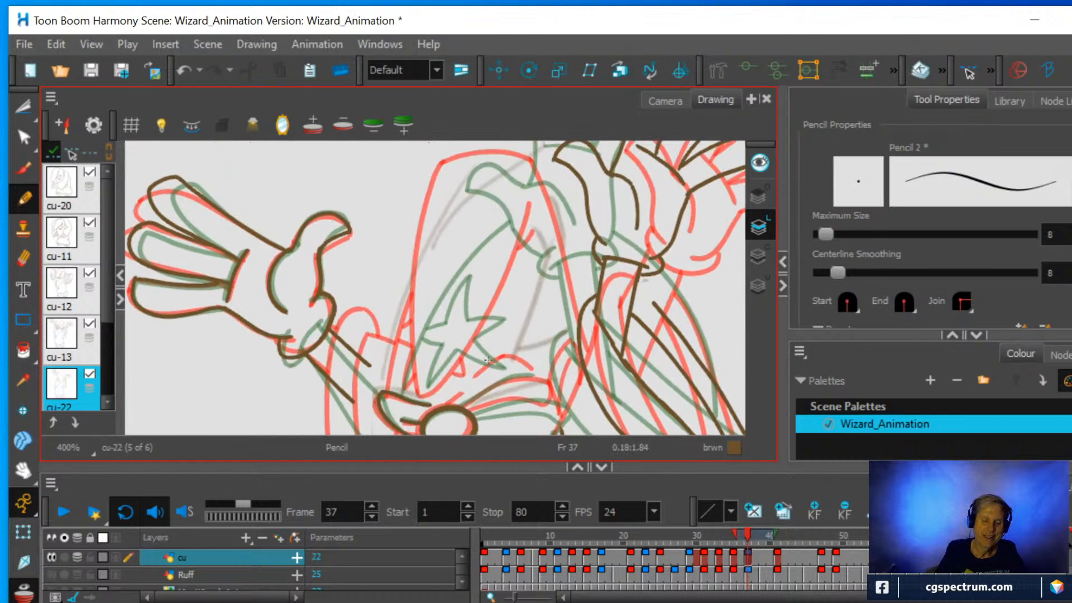
{"action": "mouse_move", "coordinate": [395, 396]}
{"action": "left_mouse_down"}
{"action": "mouse_move", "coordinate": [426, 271]}
{"action": "mouse_move", "coordinate": [479, 185]}
{"action": "mouse_move", "coordinate": [518, 153]}
{"action": "left_mouse_up"}
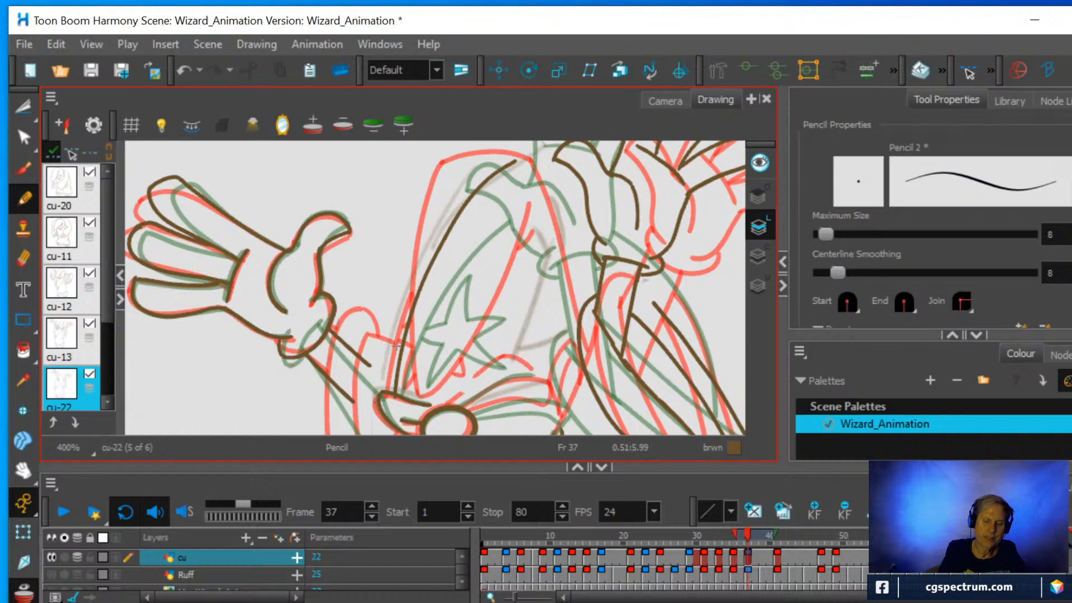
Draw the rounded outline from the hat's left edge down past the cheek, plus the inner curve beside the face.
{"action": "mouse_move", "coordinate": [401, 344]}
{"action": "left_mouse_down"}
{"action": "mouse_move", "coordinate": [393, 330]}
{"action": "mouse_move", "coordinate": [372, 330]}
{"action": "mouse_move", "coordinate": [353, 366]}
{"action": "mouse_move", "coordinate": [350, 418]}
{"action": "left_mouse_up"}
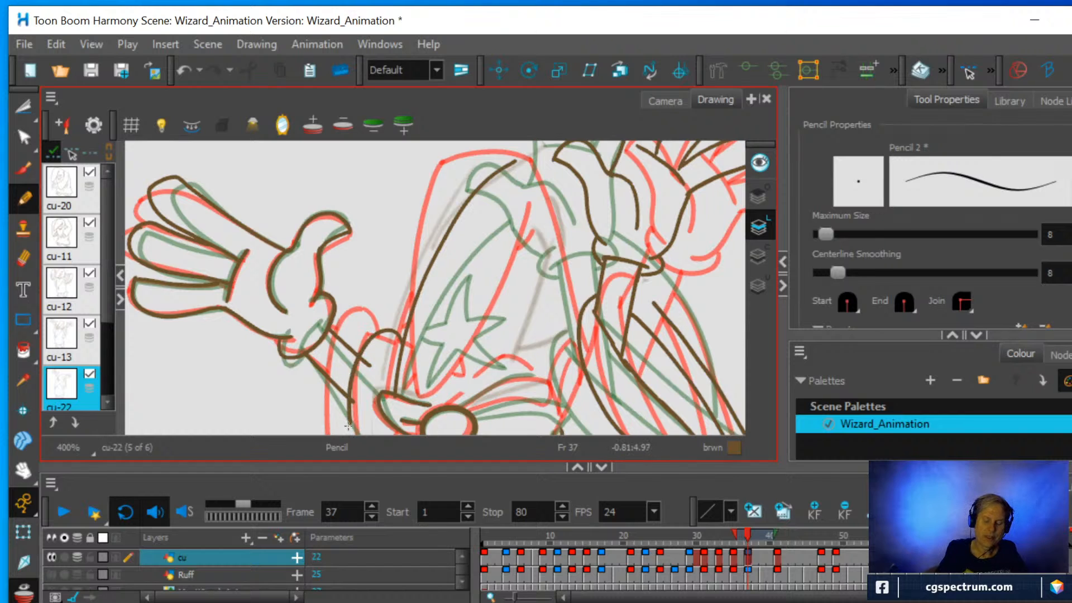
{"action": "scroll", "coordinate": [502, 353], "scroll_direction": "down", "scroll_amount": 2}
{"action": "mouse_move", "coordinate": [501, 353]}
{"action": "left_mouse_down"}
{"action": "mouse_move", "coordinate": [431, 260]}
{"action": "mouse_move", "coordinate": [439, 244]}
{"action": "left_mouse_up"}
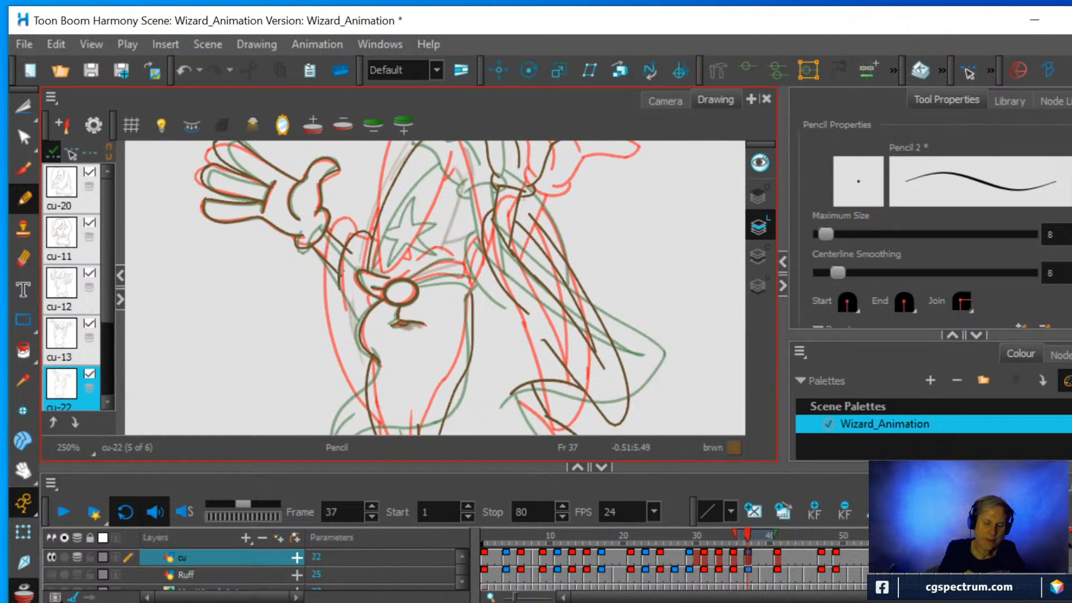
{"action": "left_click_drag", "start_coordinate": [339, 272], "coordinate": [368, 371]}
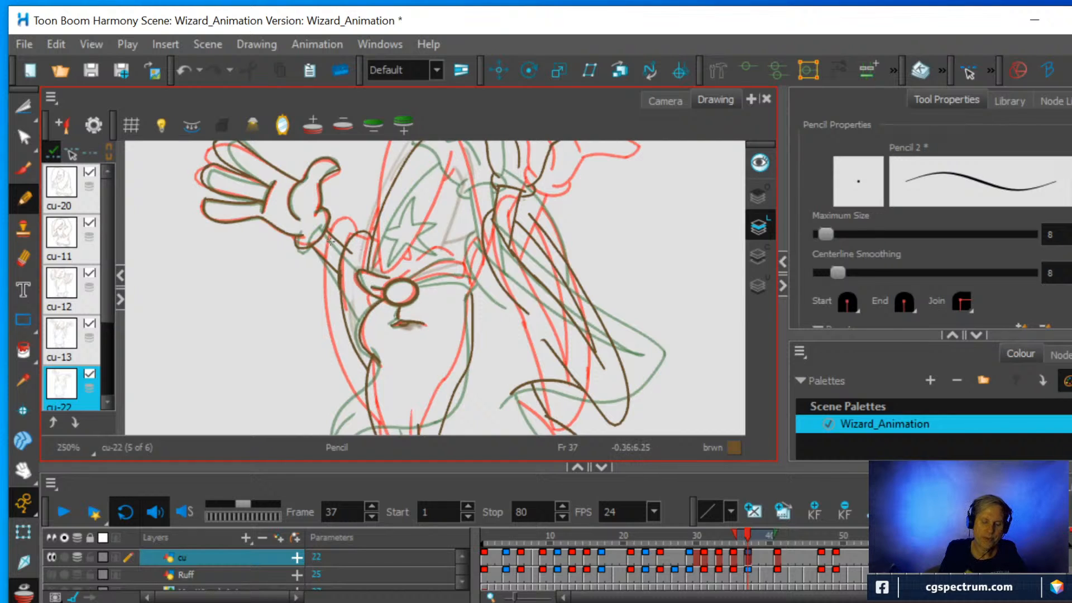
{"action": "mouse_move", "coordinate": [363, 317]}
{"action": "left_mouse_down"}
{"action": "mouse_move", "coordinate": [352, 264]}
{"action": "mouse_move", "coordinate": [364, 254]}
{"action": "left_mouse_up"}
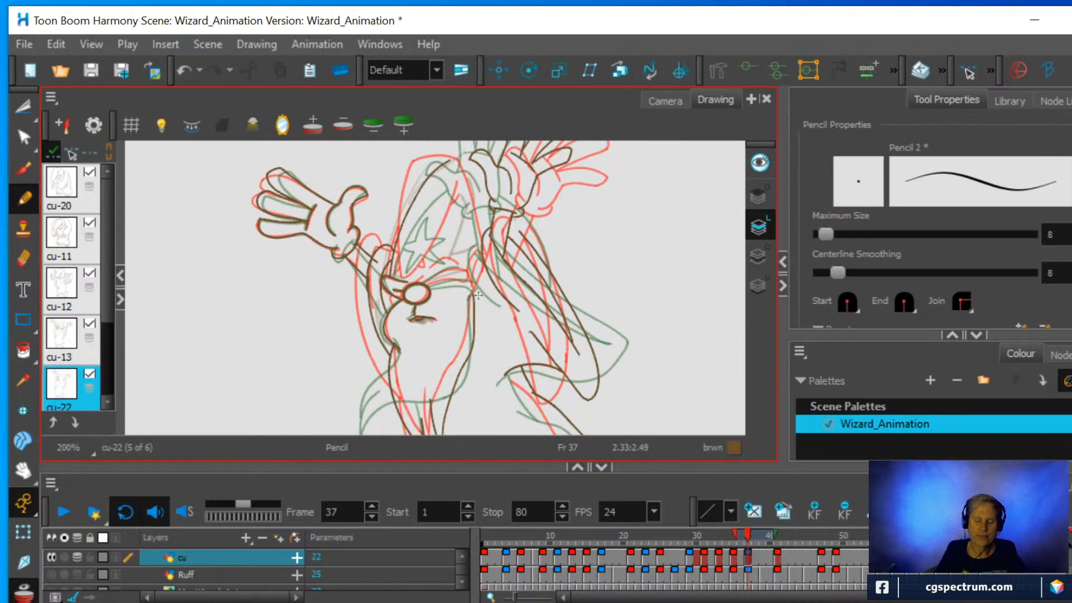
Draw the two curved lines running outward from the right side of the nose and the short arc above them.
{"action": "scroll", "coordinate": [476, 291], "scroll_direction": "up", "scroll_amount": 1}
{"action": "scroll", "coordinate": [476, 292], "scroll_direction": "up", "scroll_amount": 2}
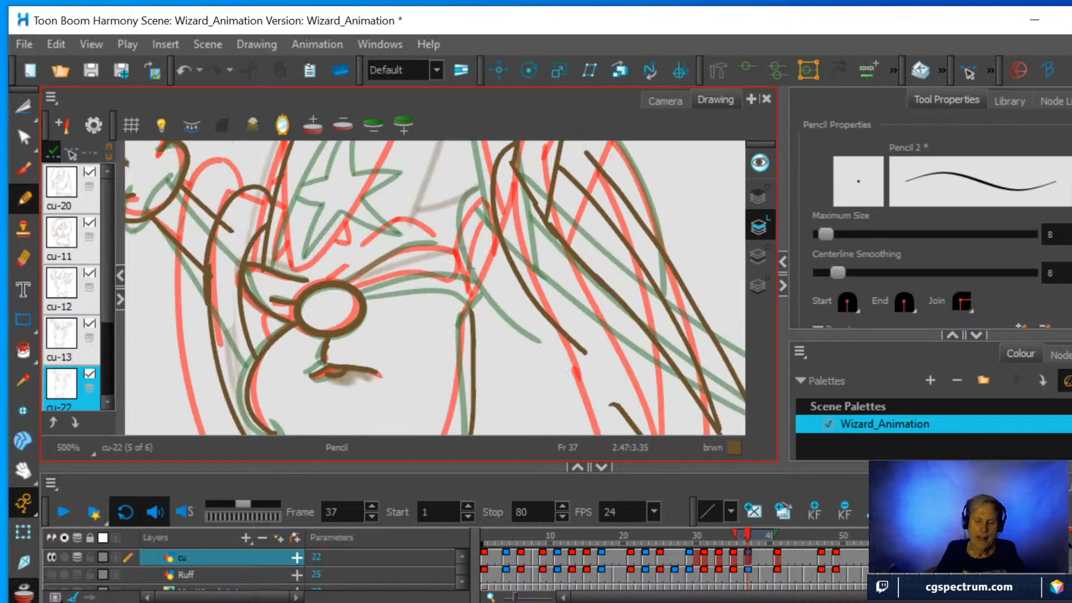
{"action": "left_click_drag", "start_coordinate": [493, 241], "coordinate": [485, 281]}
{"action": "scroll", "coordinate": [485, 281], "scroll_direction": "down", "scroll_amount": 3}
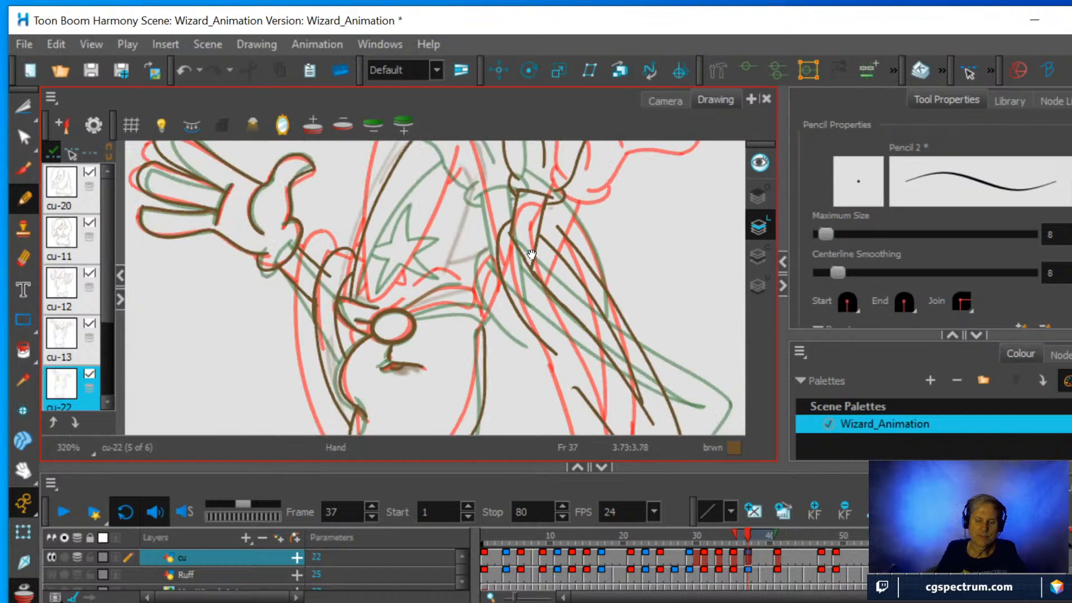
{"action": "left_click_drag", "start_coordinate": [504, 308], "coordinate": [536, 250]}
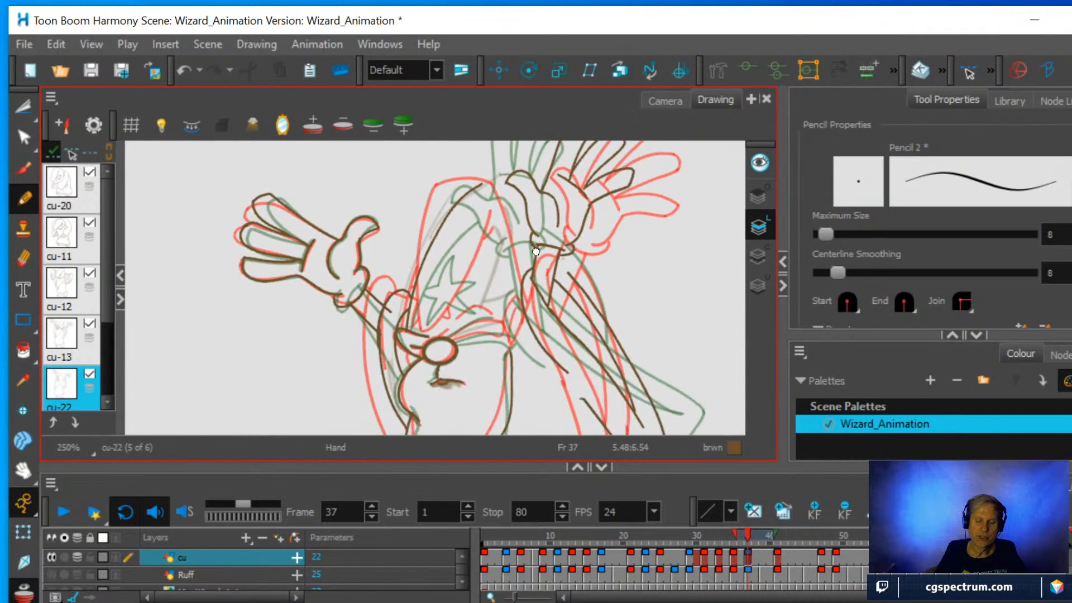
{"action": "mouse_move", "coordinate": [537, 336]}
{"action": "left_mouse_down"}
{"action": "mouse_move", "coordinate": [539, 277]}
{"action": "mouse_move", "coordinate": [509, 216]}
{"action": "left_mouse_up"}
{"action": "scroll", "coordinate": [548, 286], "scroll_direction": "up", "scroll_amount": 4}
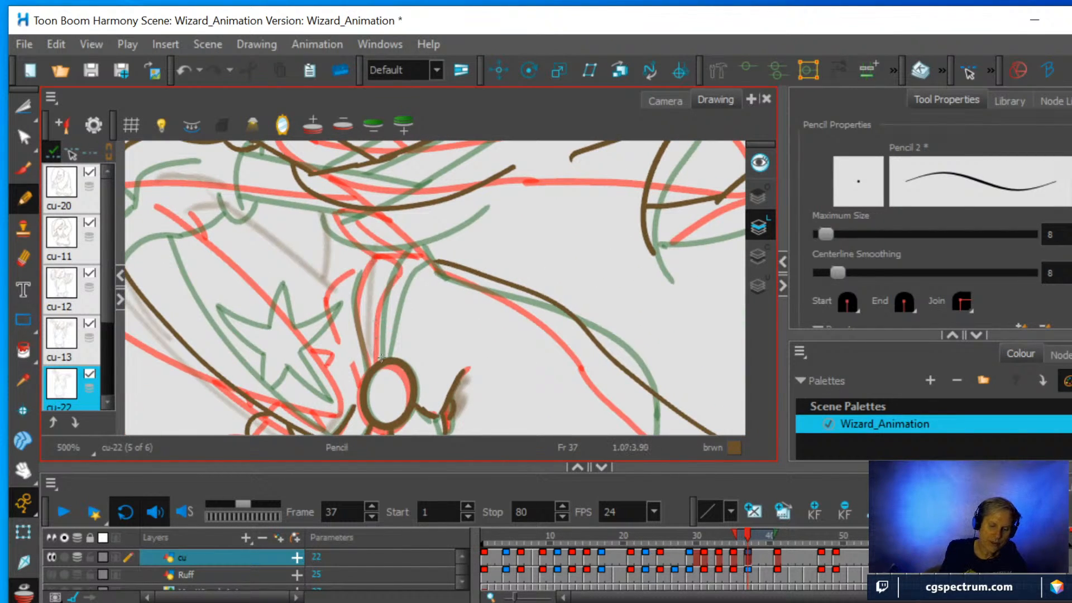
{"action": "mouse_move", "coordinate": [383, 355]}
{"action": "left_mouse_down"}
{"action": "mouse_move", "coordinate": [390, 301]}
{"action": "mouse_move", "coordinate": [428, 250]}
{"action": "left_mouse_up"}
{"action": "mouse_move", "coordinate": [368, 373]}
{"action": "left_mouse_down"}
{"action": "mouse_move", "coordinate": [353, 282]}
{"action": "mouse_move", "coordinate": [371, 265]}
{"action": "left_mouse_up"}
{"action": "mouse_move", "coordinate": [338, 311]}
{"action": "left_mouse_down"}
{"action": "mouse_move", "coordinate": [339, 282]}
{"action": "mouse_move", "coordinate": [356, 258]}
{"action": "left_mouse_up"}
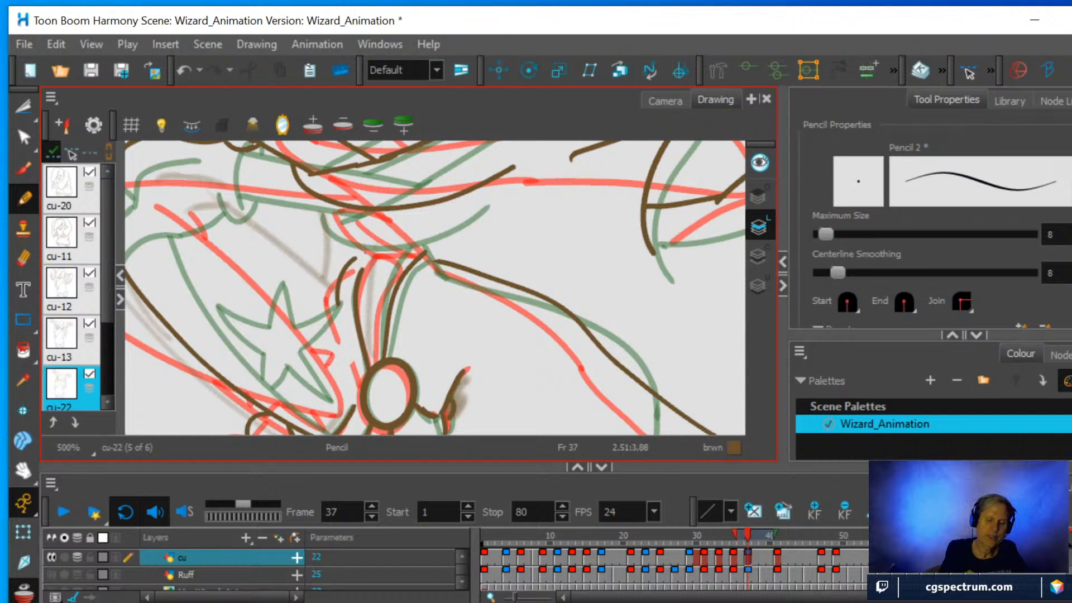
Draw the five-pointed star on the wizard's hat, using the onion-skin stars as a guide.
{"action": "key", "text": "ctrl+alt"}
{"action": "mouse_move", "coordinate": [531, 245]}
{"action": "left_mouse_down"}
{"action": "mouse_move", "coordinate": [533, 304]}
{"action": "mouse_move", "coordinate": [457, 351]}
{"action": "left_mouse_up"}
{"action": "left_click_drag", "start_coordinate": [439, 244], "coordinate": [416, 339]}
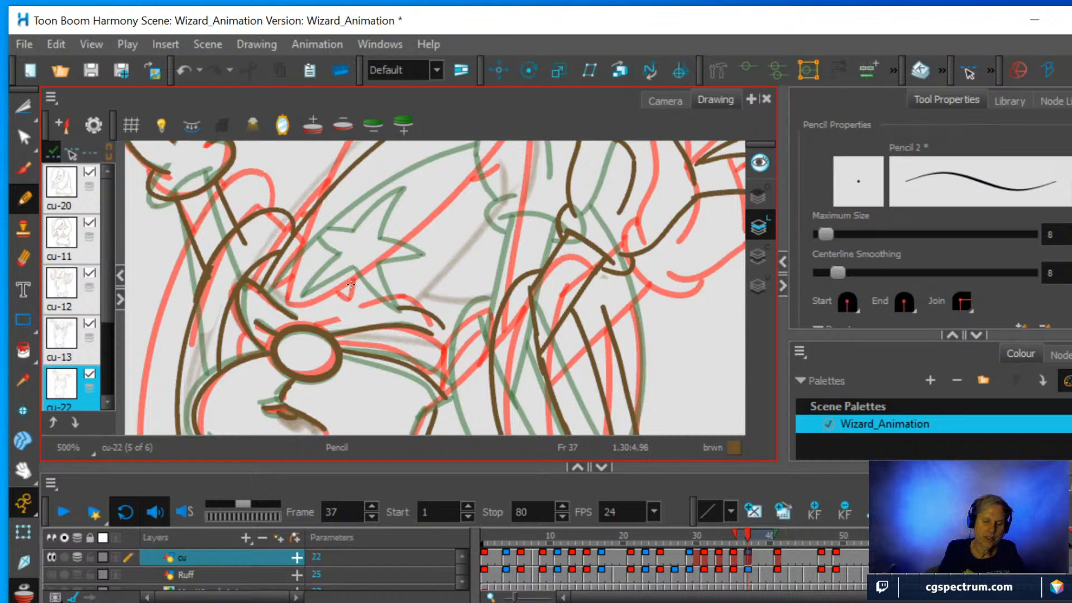
{"action": "mouse_move", "coordinate": [347, 280]}
{"action": "left_mouse_down"}
{"action": "mouse_move", "coordinate": [369, 308]}
{"action": "mouse_move", "coordinate": [368, 267]}
{"action": "left_mouse_up"}
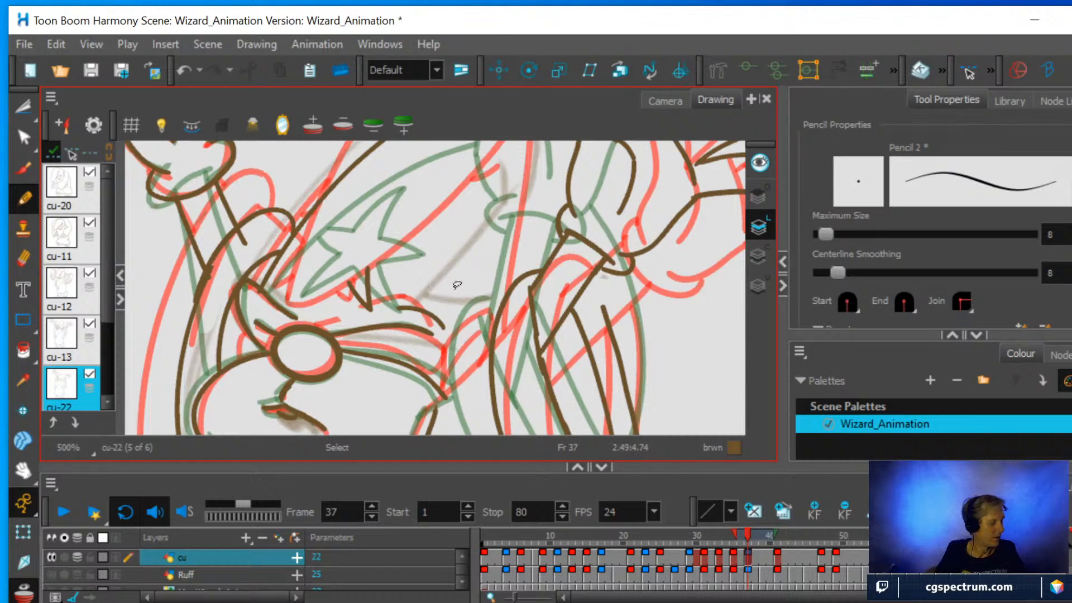
{"action": "key", "text": "ctrl+alt"}
{"action": "mouse_move", "coordinate": [478, 293]}
{"action": "left_mouse_down"}
{"action": "mouse_move", "coordinate": [505, 240]}
{"action": "mouse_move", "coordinate": [523, 142]}
{"action": "left_mouse_up"}
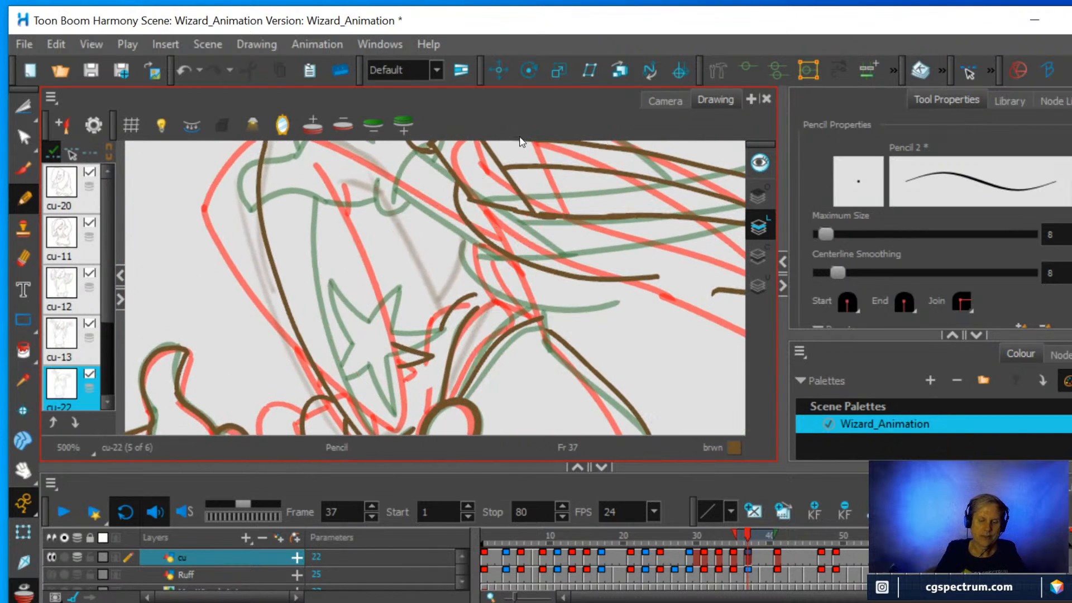
{"action": "left_click_drag", "start_coordinate": [395, 344], "coordinate": [398, 296]}
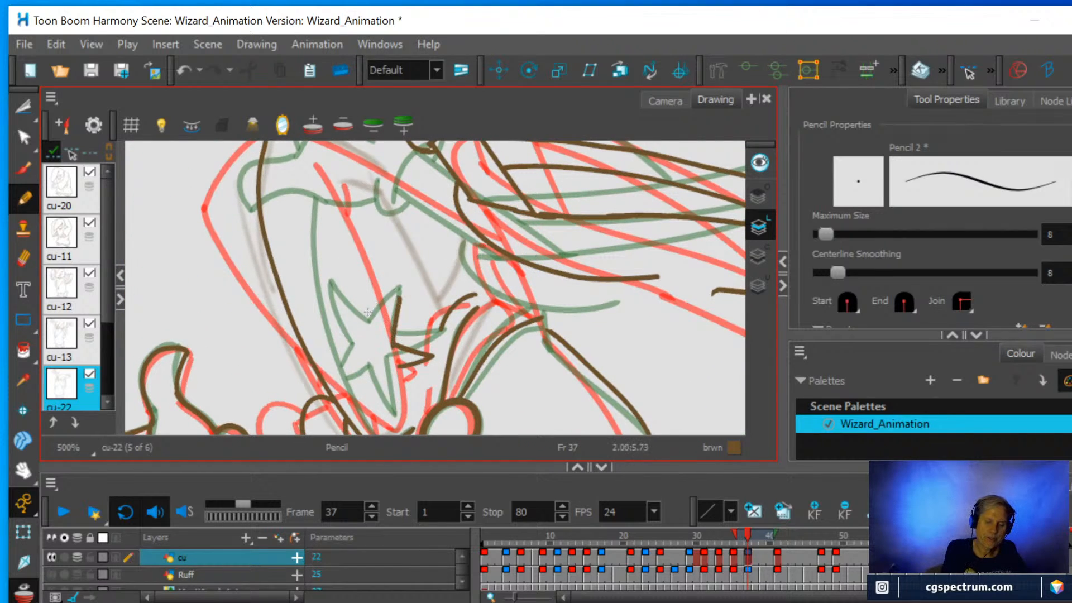
{"action": "left_click_drag", "start_coordinate": [371, 334], "coordinate": [399, 298]}
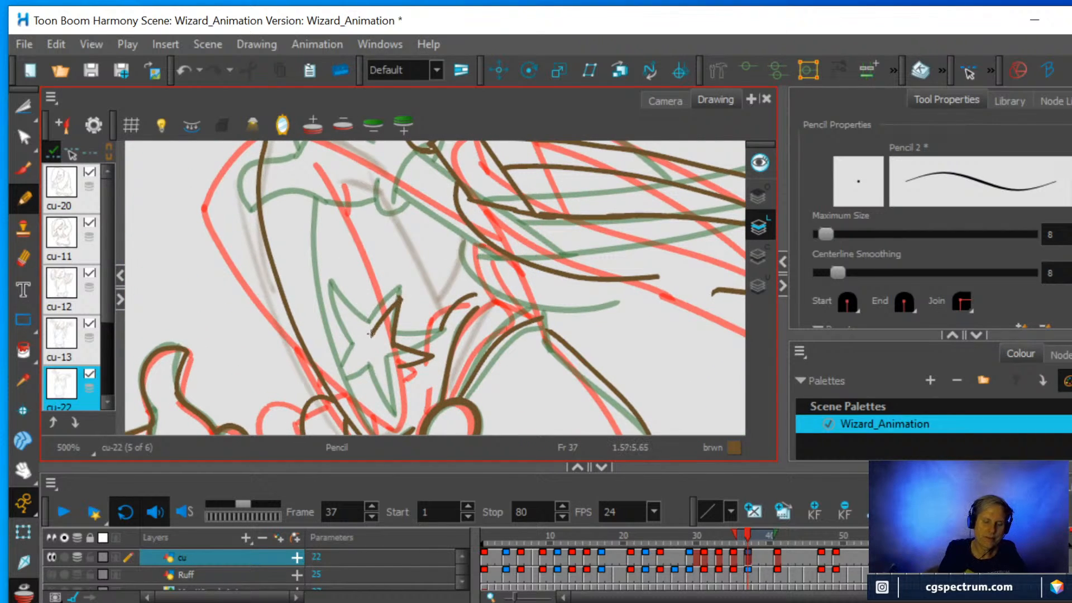
{"action": "left_click_drag", "start_coordinate": [371, 333], "coordinate": [325, 297]}
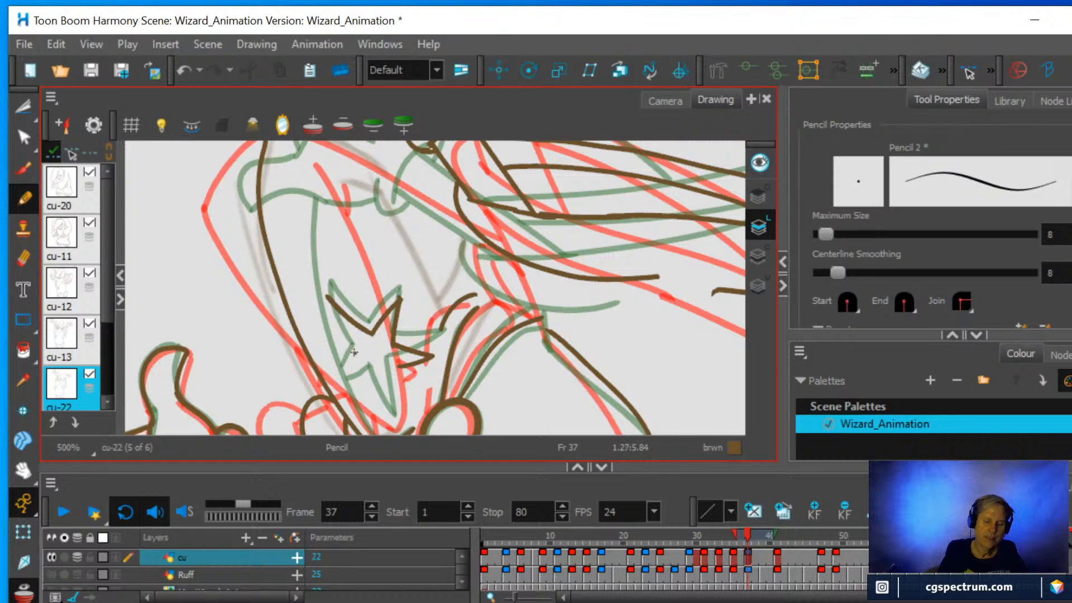
{"action": "left_click_drag", "start_coordinate": [353, 352], "coordinate": [323, 295]}
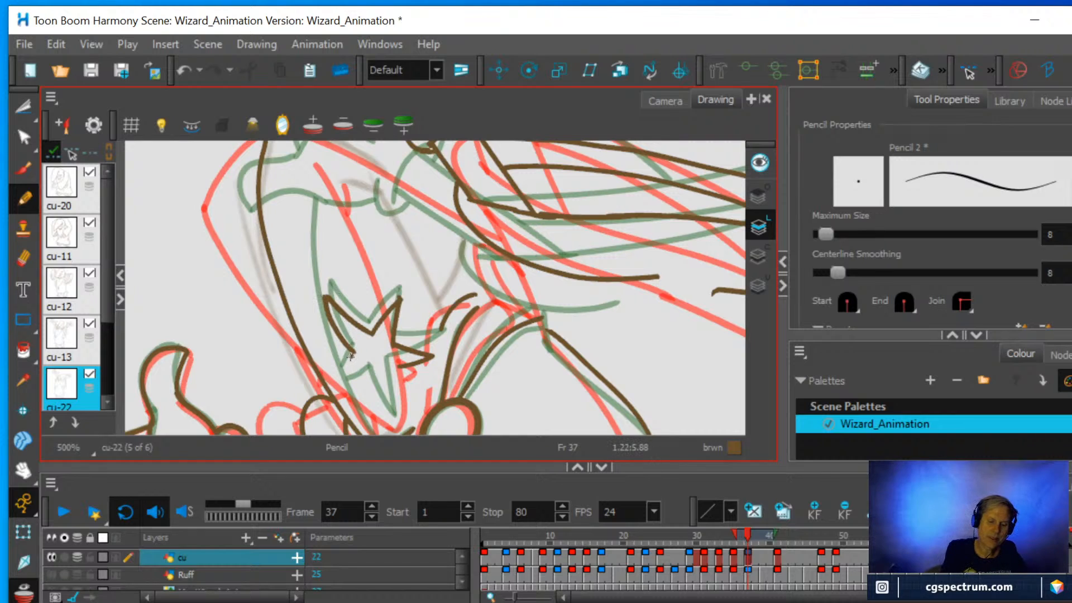
{"action": "mouse_move", "coordinate": [350, 357]}
{"action": "left_mouse_down"}
{"action": "mouse_move", "coordinate": [330, 385]}
{"action": "mouse_move", "coordinate": [370, 372]}
{"action": "mouse_move", "coordinate": [395, 423]}
{"action": "mouse_move", "coordinate": [386, 366]}
{"action": "mouse_move", "coordinate": [411, 366]}
{"action": "left_mouse_up"}
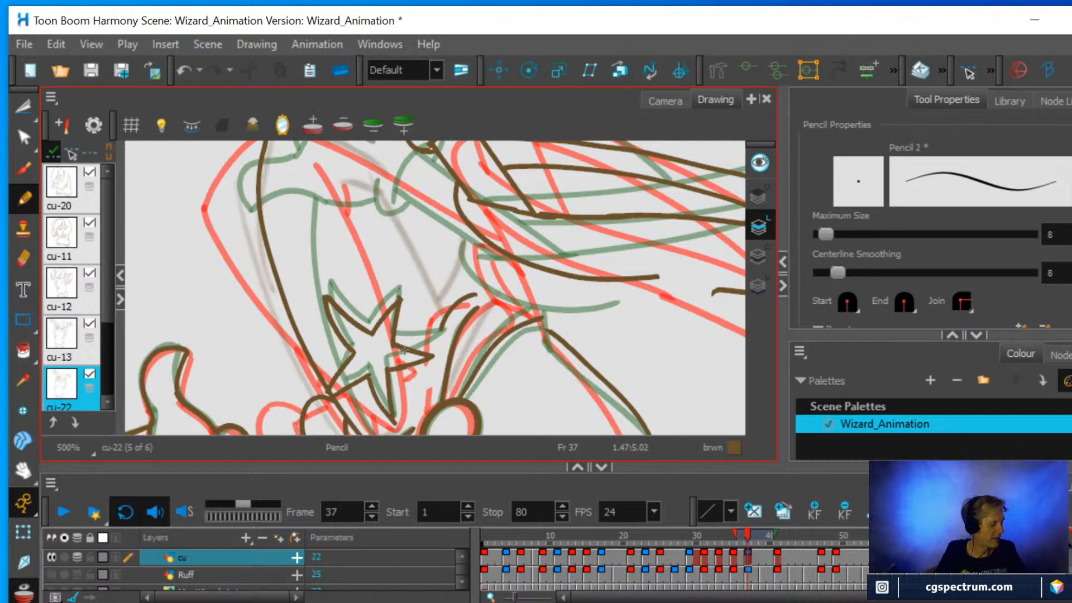
Compare the wizard's full cleaned-up figure at frame 37 with the onion-skinned neighbouring drawings, especially the hat, arms and sleeve.
{"action": "key", "text": "shift+x"}
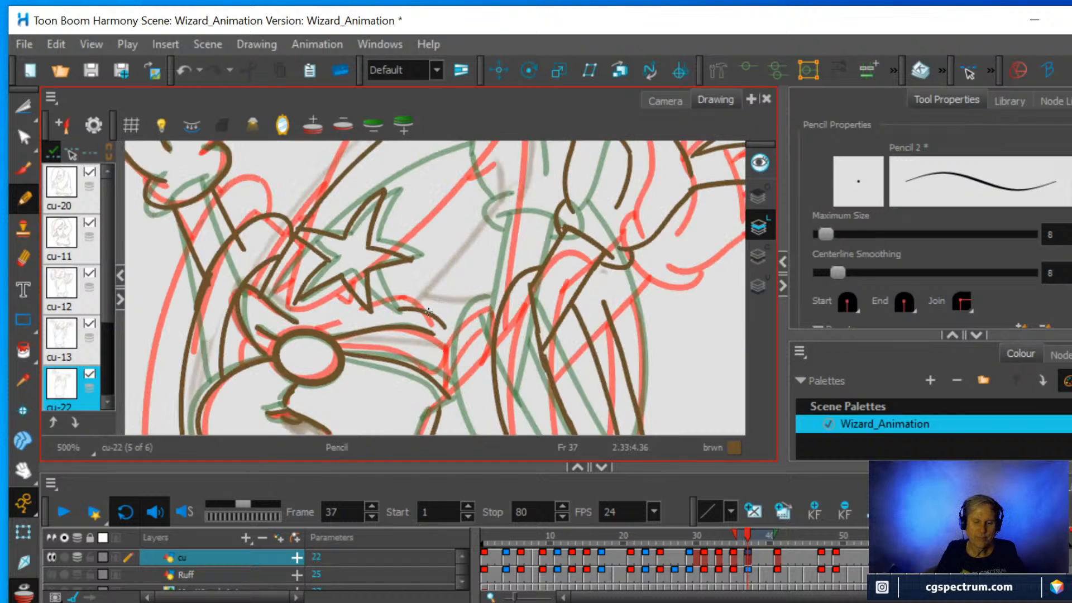
{"action": "scroll", "coordinate": [479, 255], "scroll_direction": "down", "scroll_amount": 5}
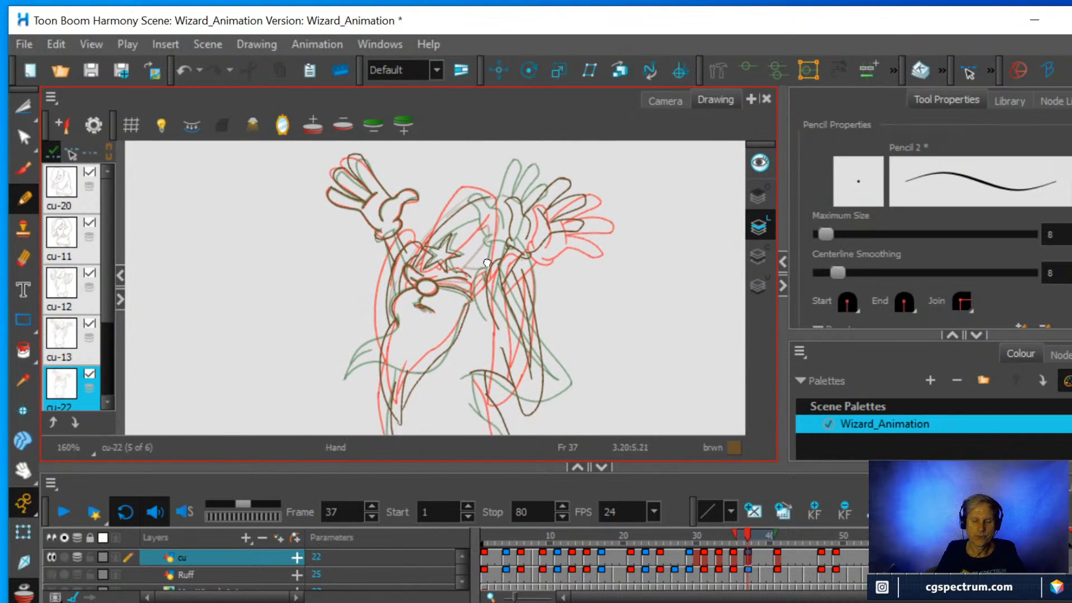
{"action": "scroll", "coordinate": [506, 247], "scroll_direction": "down", "scroll_amount": 1}
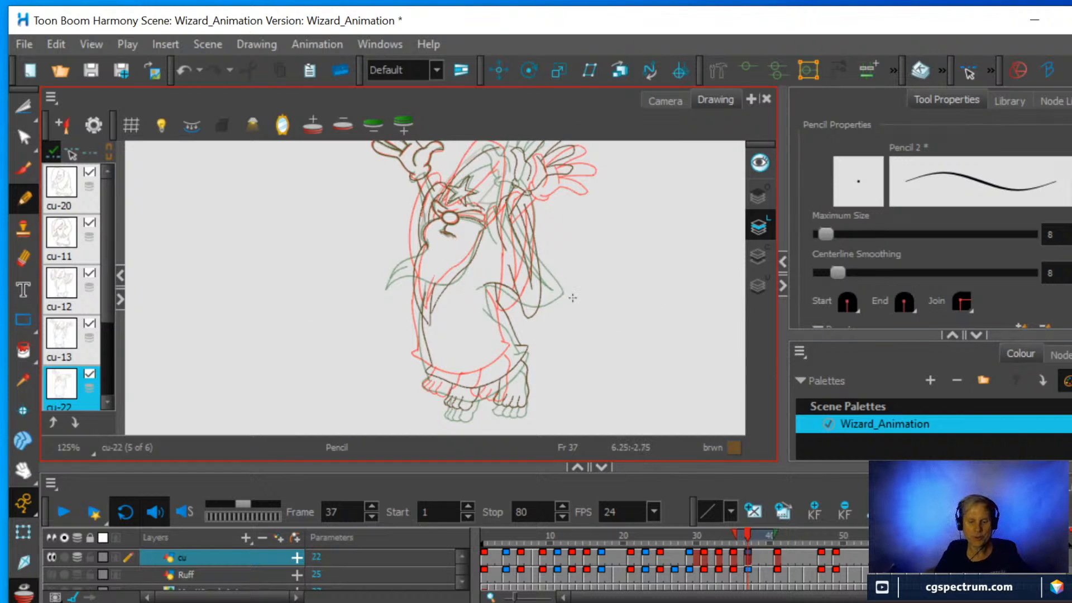
{"action": "scroll", "coordinate": [573, 296], "scroll_direction": "up", "scroll_amount": 2}
{"action": "key", "text": "ctrl+alt"}
{"action": "left_click_drag", "start_coordinate": [557, 334], "coordinate": [562, 208]}
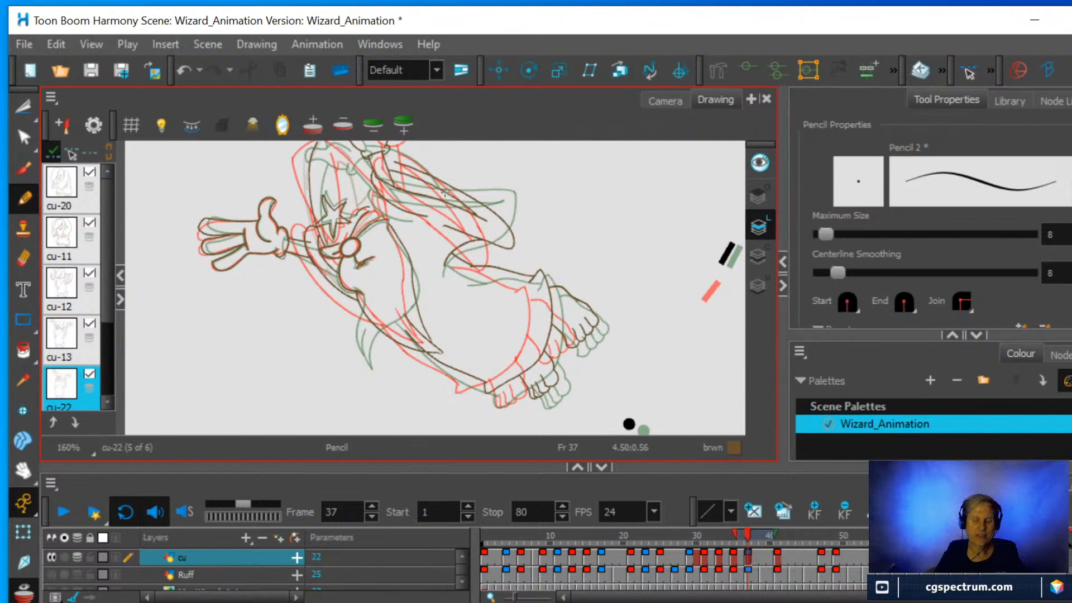
{"action": "key", "text": "space"}
{"action": "left_click_drag", "start_coordinate": [437, 196], "coordinate": [485, 297]}
{"action": "scroll", "coordinate": [485, 296], "scroll_direction": "up", "scroll_amount": 2}
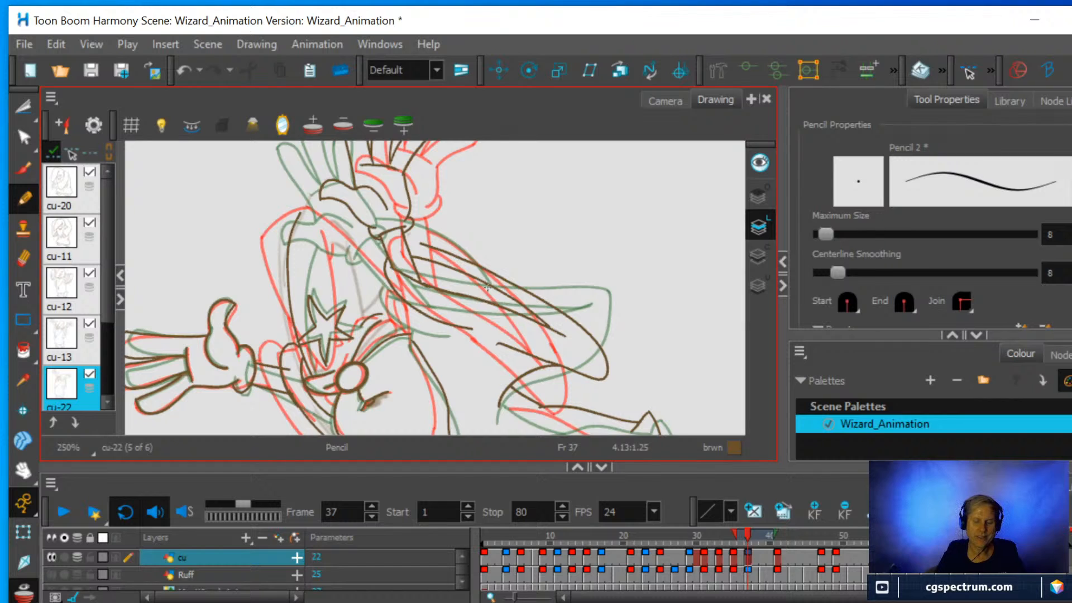
{"action": "scroll", "coordinate": [488, 286], "scroll_direction": "down", "scroll_amount": 2}
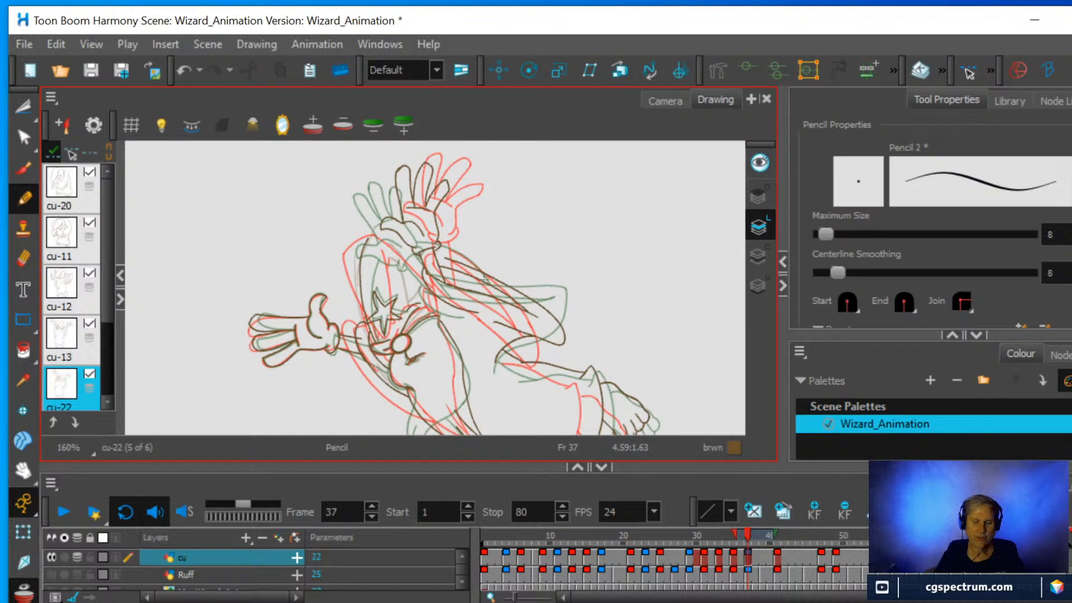
{"action": "key", "text": "shift+x"}
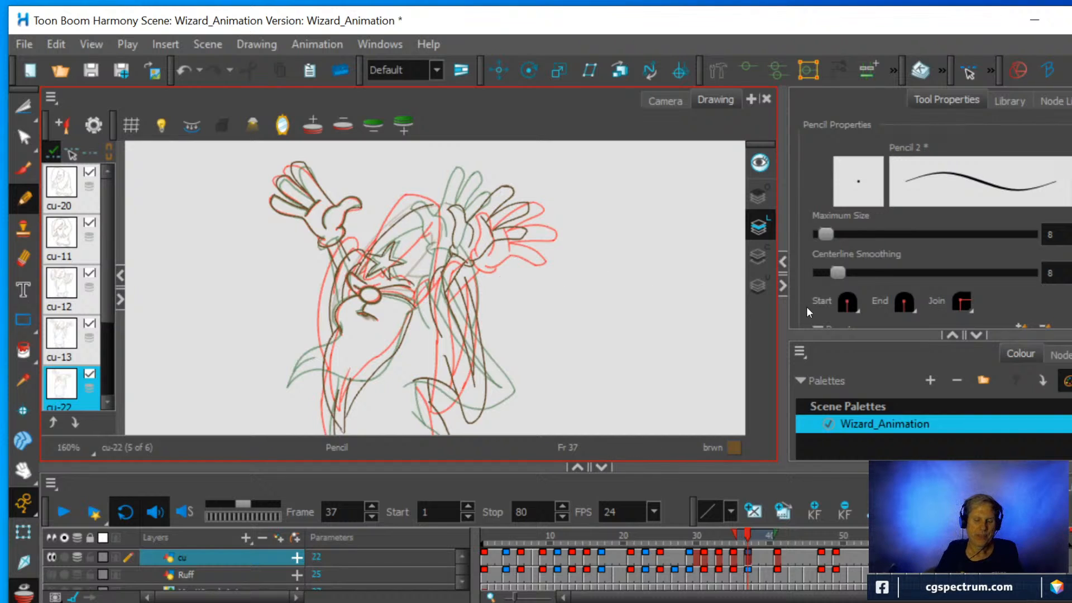
{"action": "scroll", "coordinate": [486, 326], "scroll_direction": "down", "scroll_amount": 2}
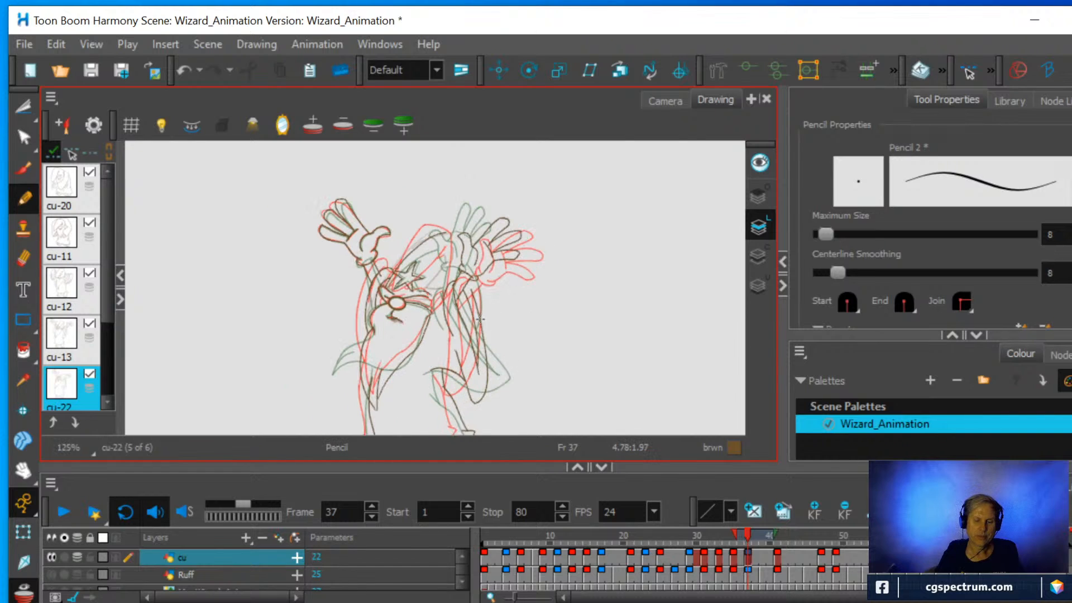
Switch to the Camera view at frame 37, show the Ruff layer beneath the line art and turn off onion skin.
{"action": "left_click", "coordinate": [665, 99]}
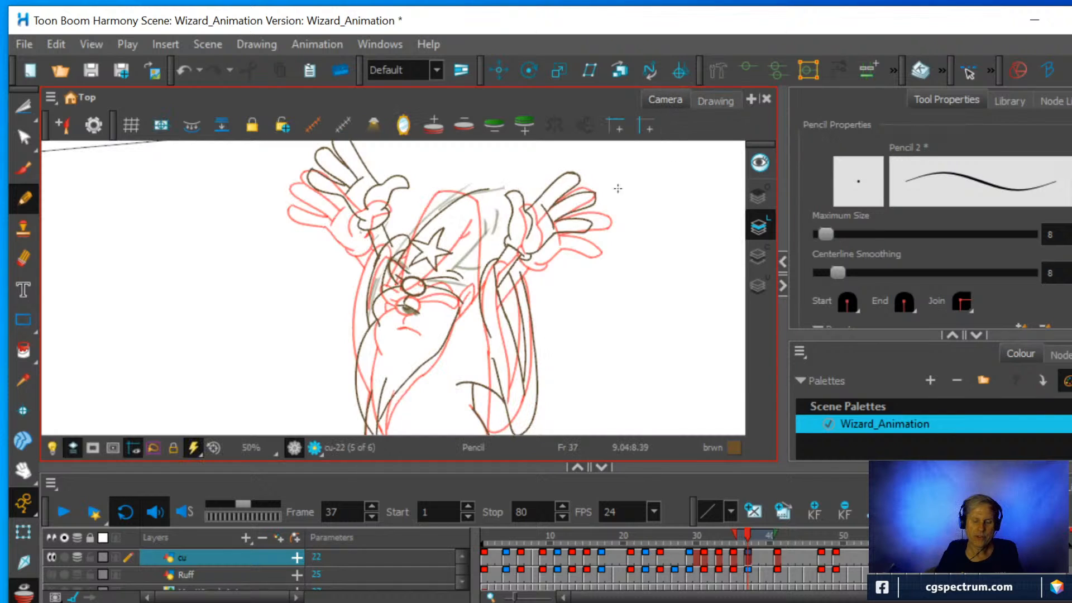
{"action": "scroll", "coordinate": [547, 248], "scroll_direction": "down", "scroll_amount": 2}
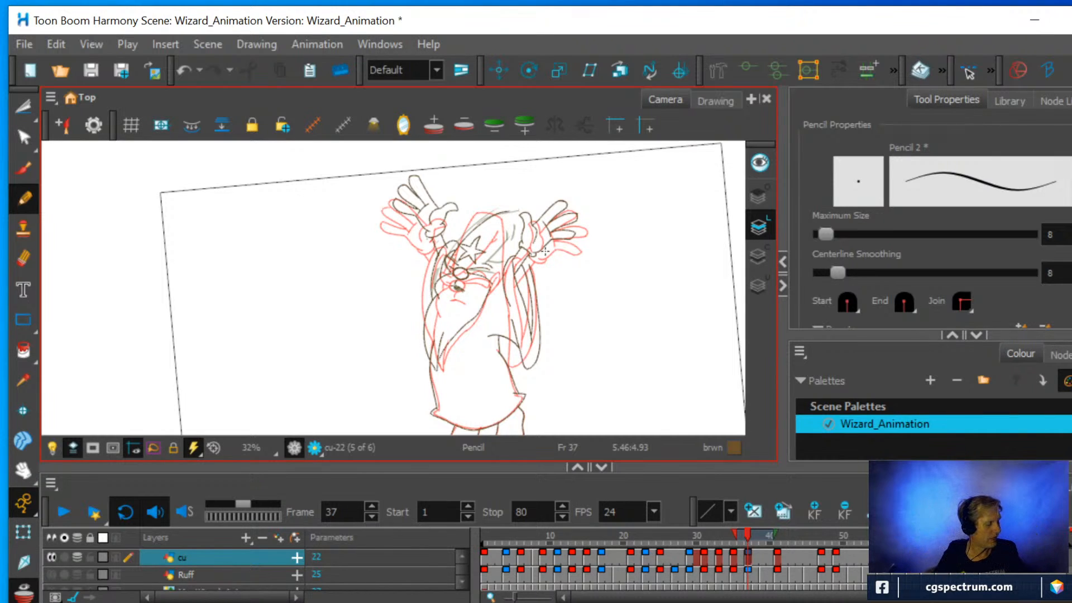
{"action": "key", "text": "shift+x"}
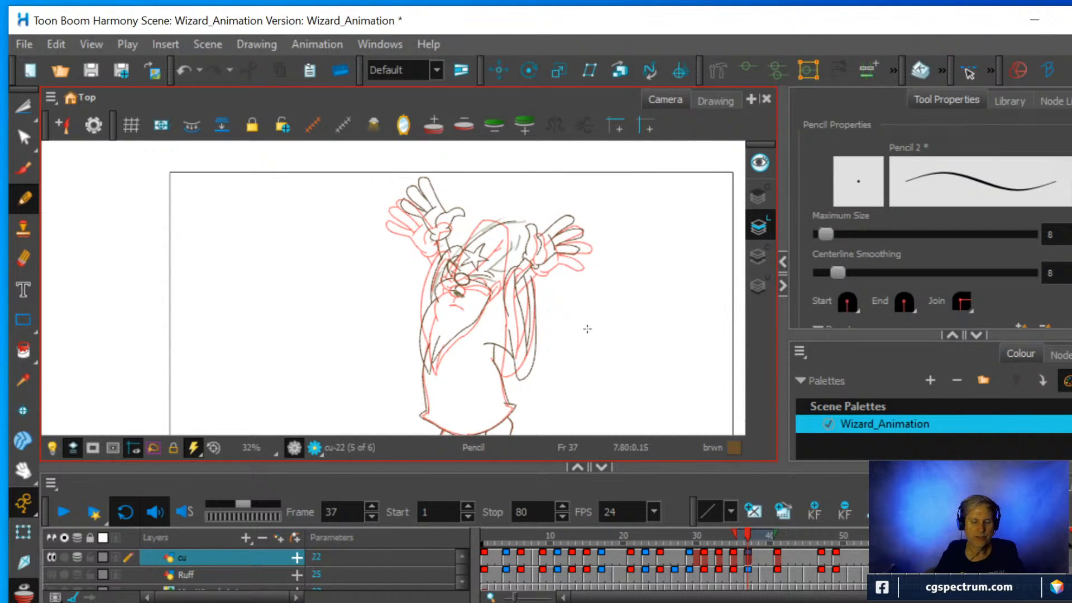
{"action": "key", "text": "2"}
{"action": "key", "text": "2"}
{"action": "left_click_drag", "start_coordinate": [528, 291], "coordinate": [502, 342]}
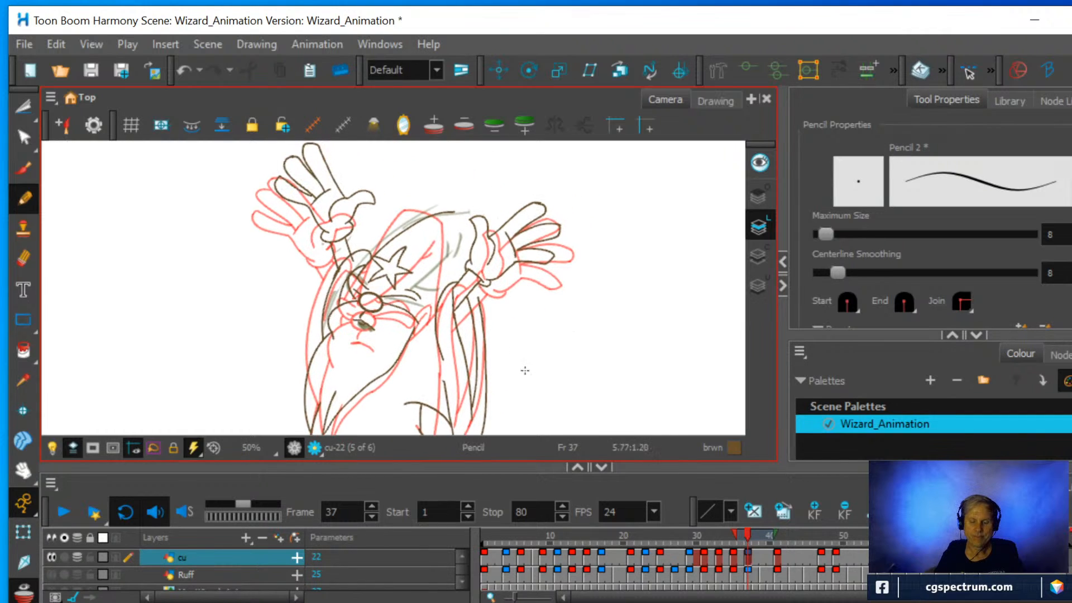
{"action": "left_click", "coordinate": [53, 575]}
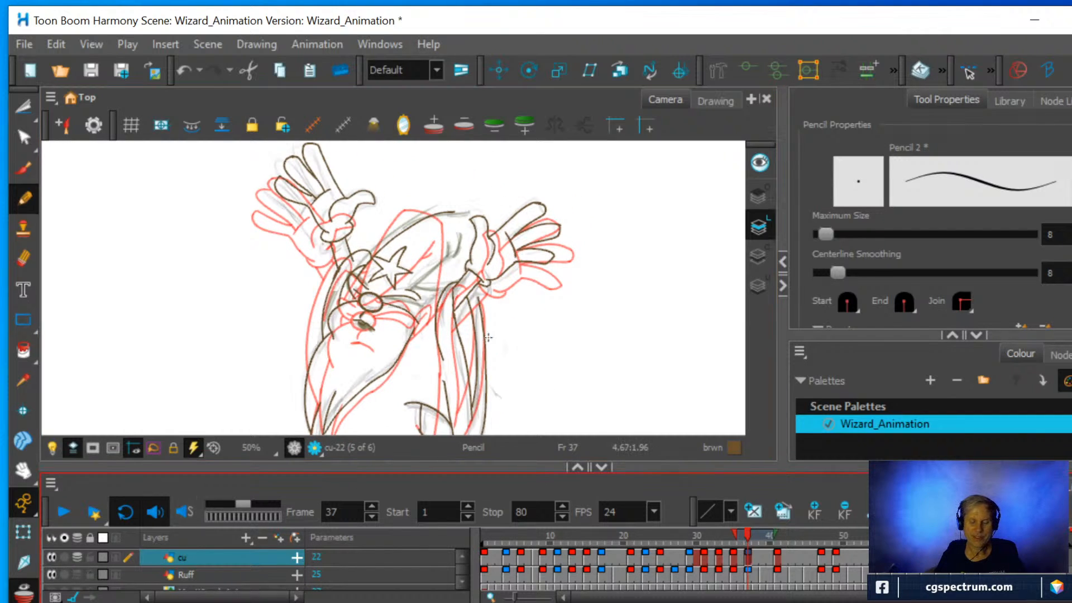
{"action": "scroll", "coordinate": [470, 315], "scroll_direction": "up", "scroll_amount": 2}
{"action": "scroll", "coordinate": [469, 315], "scroll_direction": "down", "scroll_amount": 1}
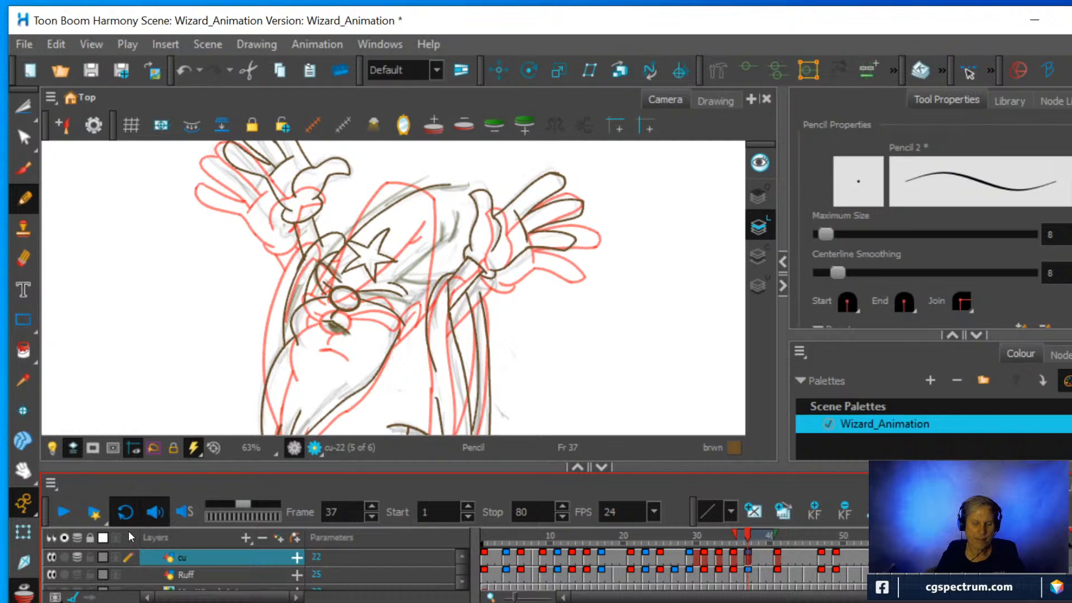
{"action": "key", "text": "alt+o"}
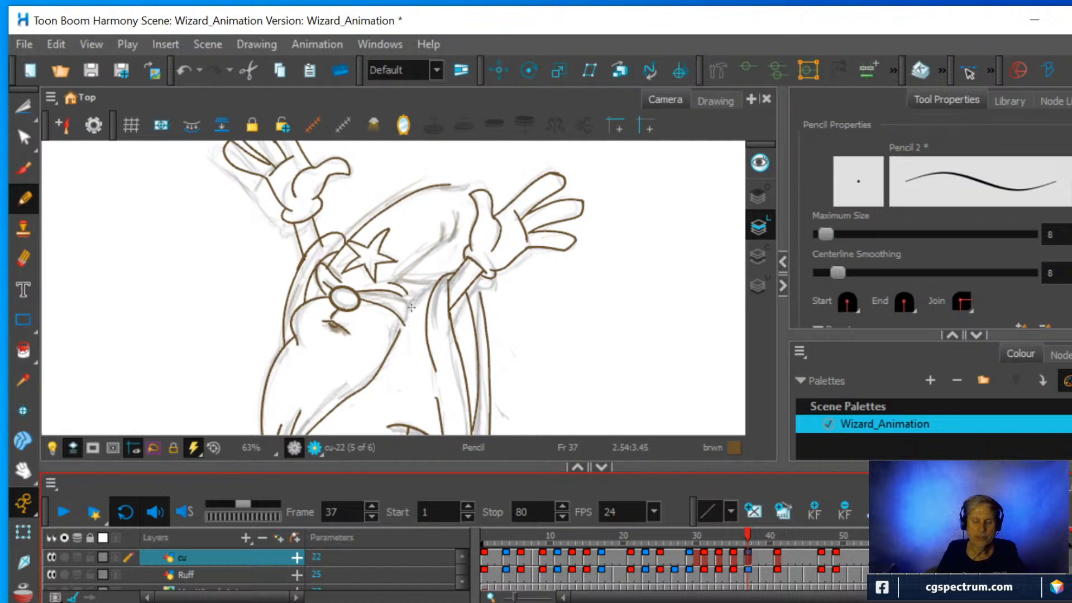
Draw the curve from the sleeve top down to the beard's edge and the hat's inner edge with its lower corner meeting the sleeve.
{"action": "scroll", "coordinate": [480, 247], "scroll_direction": "up", "scroll_amount": 2}
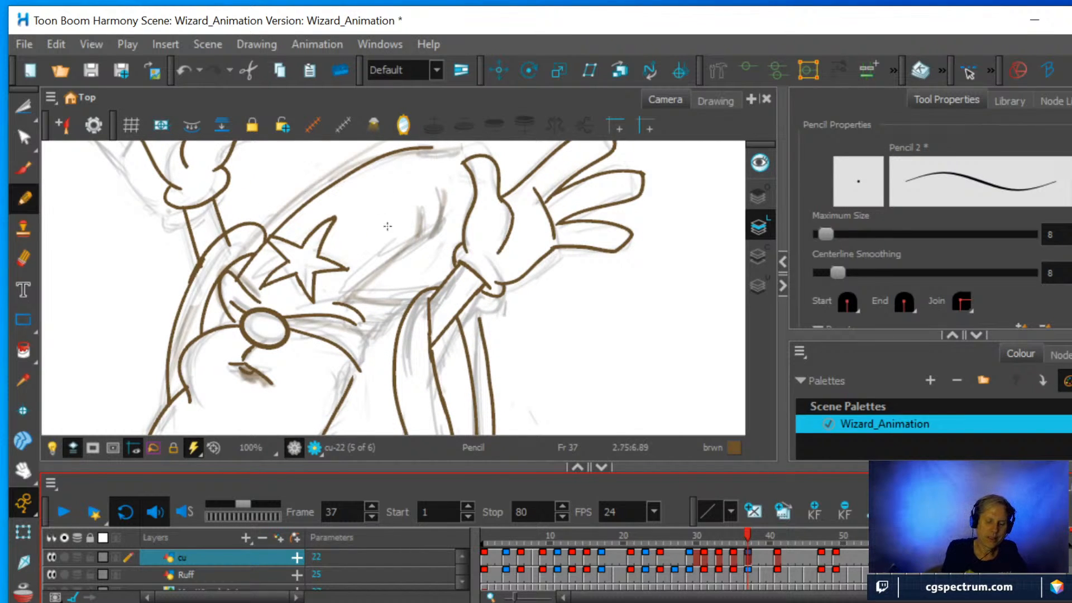
{"action": "mouse_move", "coordinate": [414, 300]}
{"action": "left_mouse_down"}
{"action": "mouse_move", "coordinate": [369, 338]}
{"action": "mouse_move", "coordinate": [346, 394]}
{"action": "left_mouse_up"}
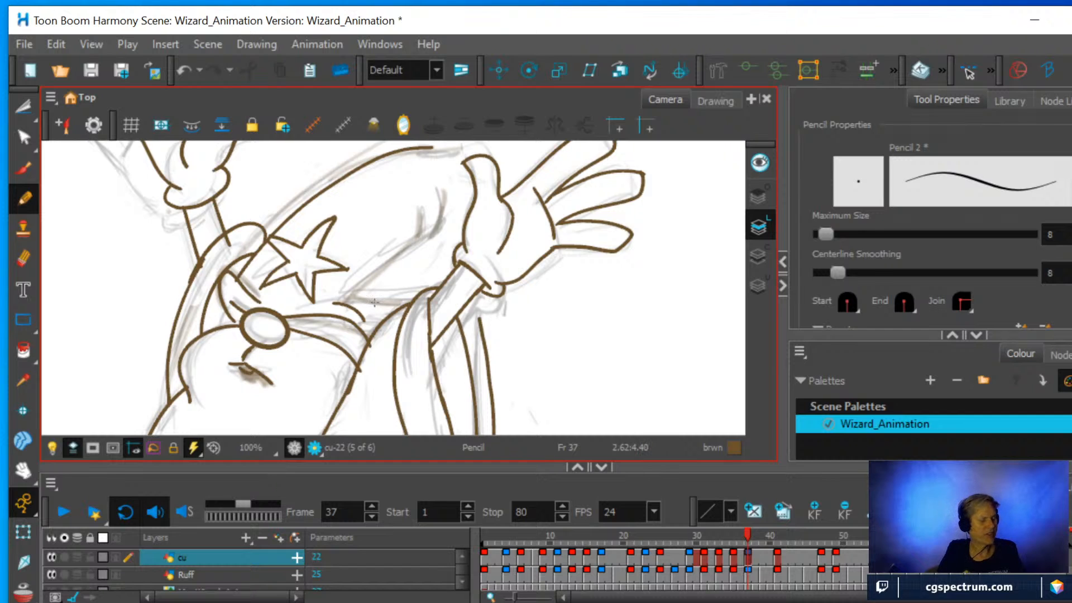
{"action": "left_click_drag", "start_coordinate": [550, 338], "coordinate": [566, 190]}
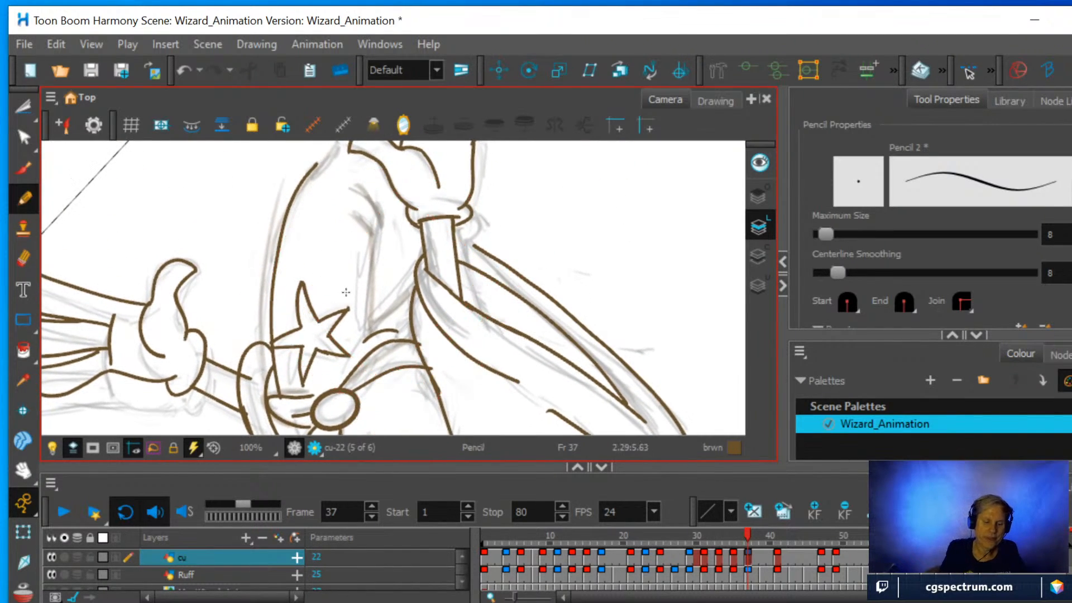
{"action": "mouse_move", "coordinate": [373, 326]}
{"action": "left_mouse_down"}
{"action": "mouse_move", "coordinate": [379, 221]}
{"action": "mouse_move", "coordinate": [362, 179]}
{"action": "left_mouse_up"}
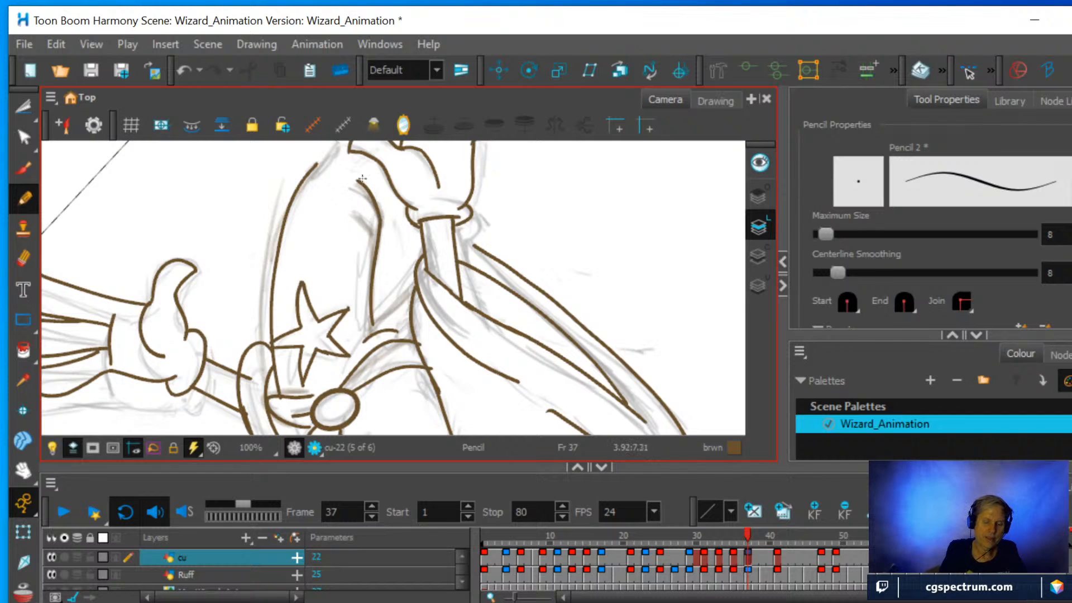
{"action": "left_click_drag", "start_coordinate": [382, 320], "coordinate": [407, 297]}
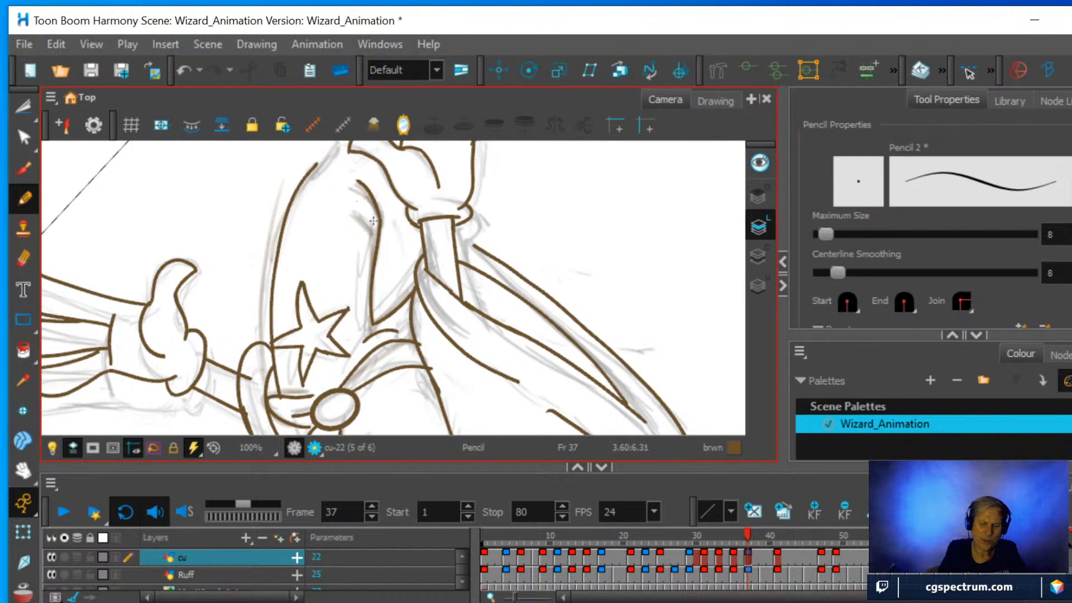
Add the short fold crease on the hat's inner edge and extend the hat's outer outline up to the raised hand's thumb.
{"action": "left_click_drag", "start_coordinate": [374, 236], "coordinate": [354, 215]}
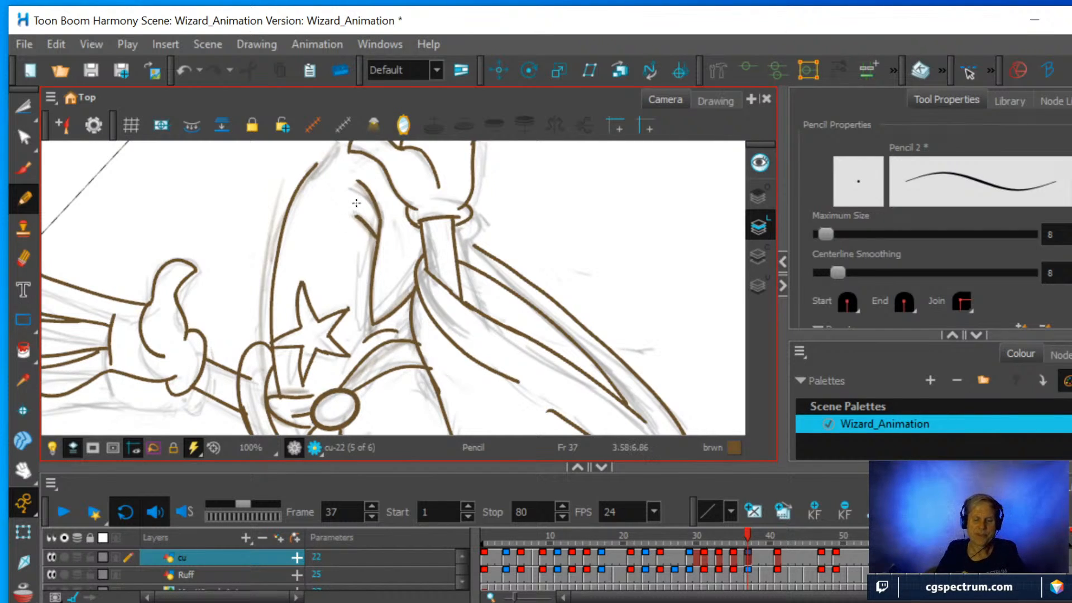
{"action": "scroll", "coordinate": [405, 330], "scroll_direction": "down", "scroll_amount": 1}
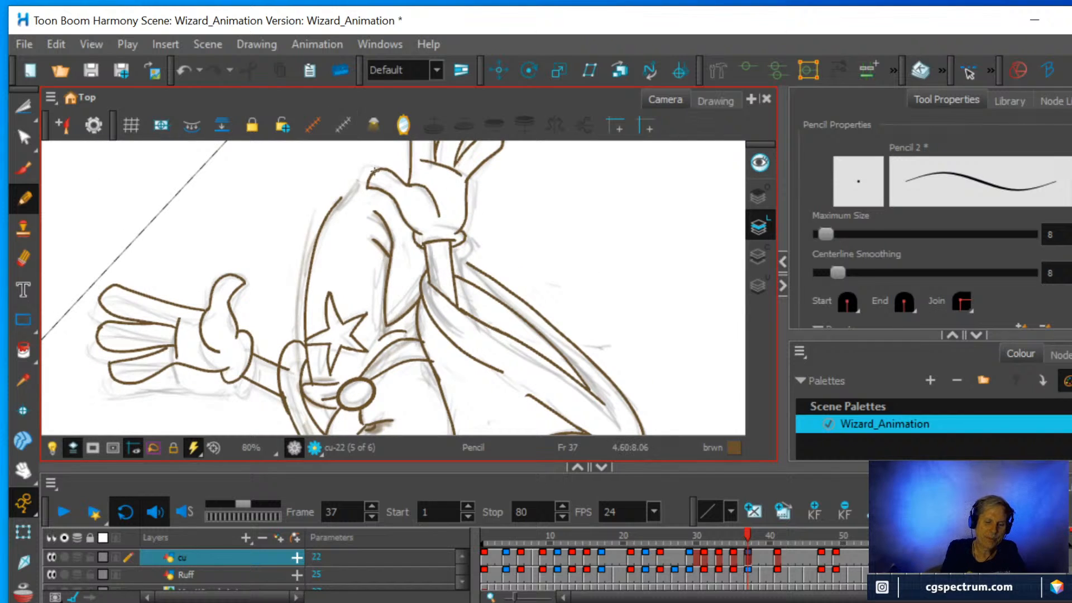
{"action": "left_click_drag", "start_coordinate": [367, 170], "coordinate": [327, 212]}
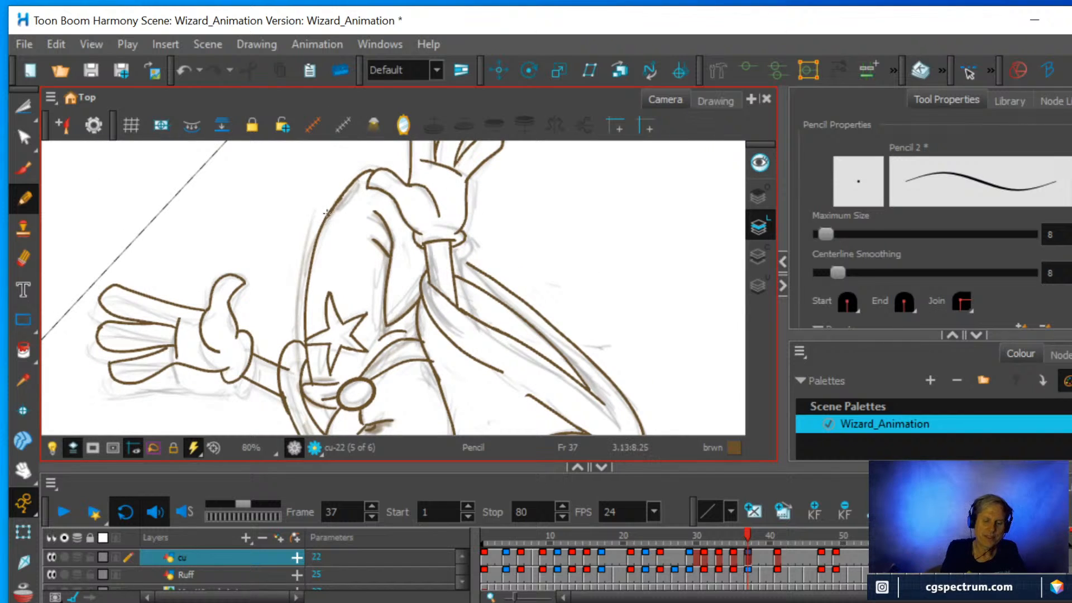
Erase the stray line end beside the beard's upper edge and extend the sleeve's outer line up to the wrist with the Pencil.
{"action": "left_click", "coordinate": [24, 257]}
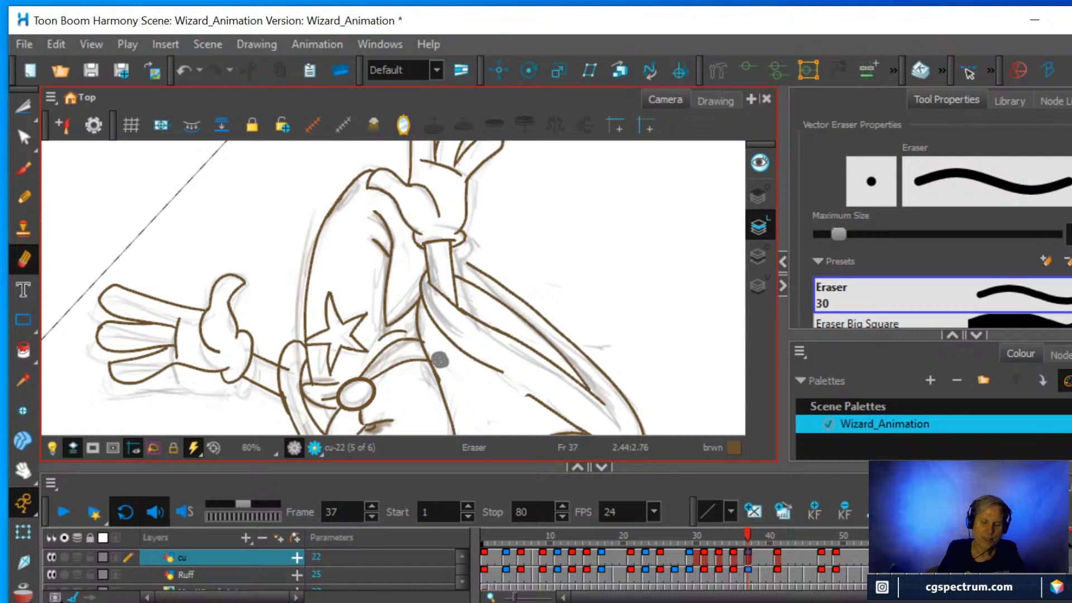
{"action": "mouse_move", "coordinate": [440, 360]}
{"action": "left_mouse_down"}
{"action": "mouse_move", "coordinate": [428, 340]}
{"action": "mouse_move", "coordinate": [447, 377]}
{"action": "mouse_move", "coordinate": [437, 356]}
{"action": "left_mouse_up"}
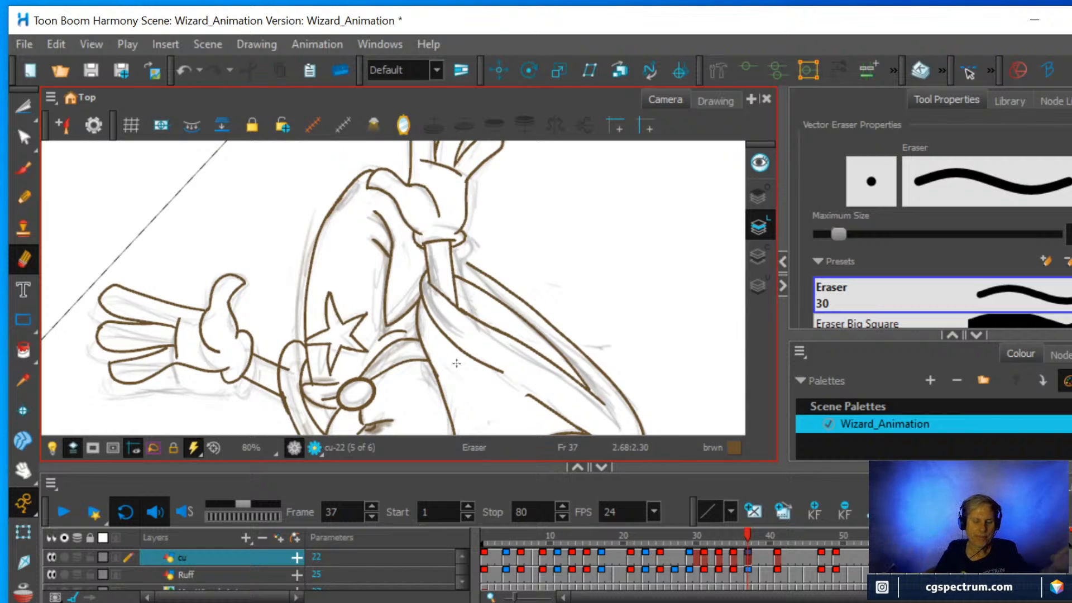
{"action": "key", "text": "shift+x"}
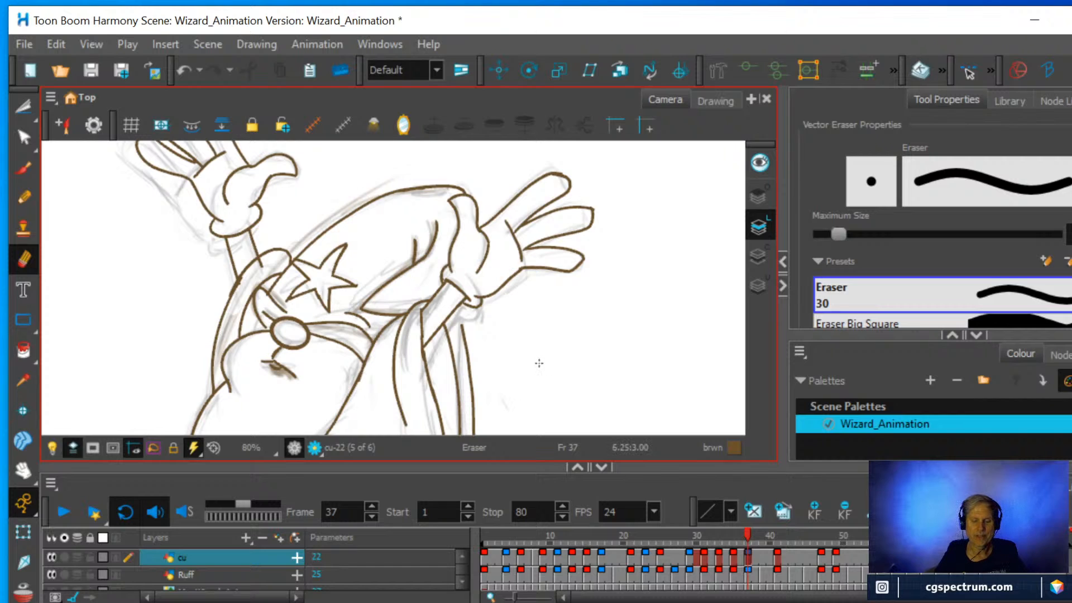
{"action": "scroll", "coordinate": [538, 363], "scroll_direction": "up", "scroll_amount": 3}
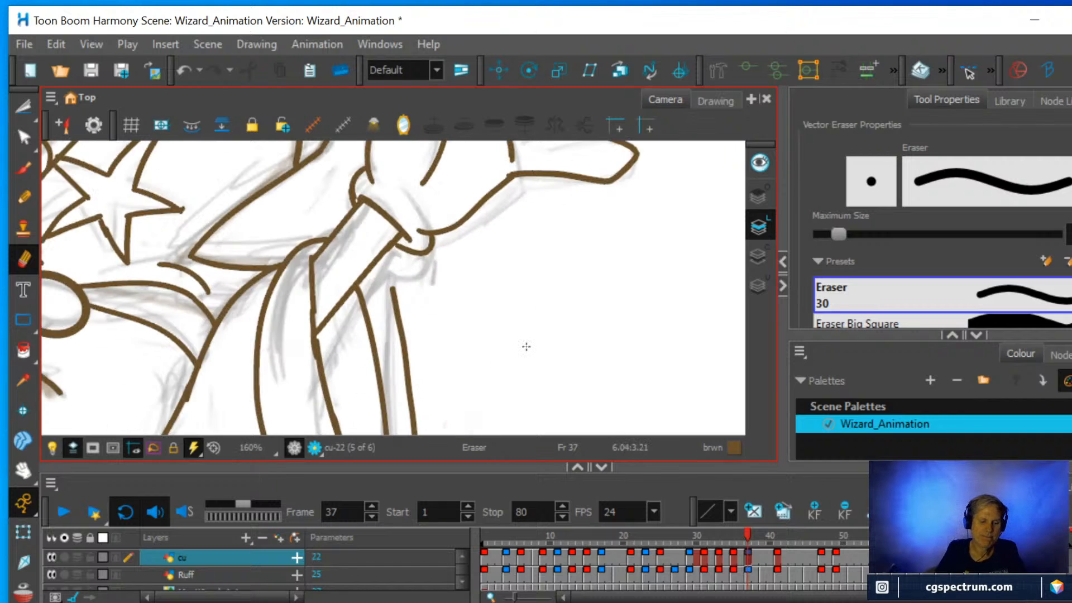
{"action": "key", "text": "alt+x"}
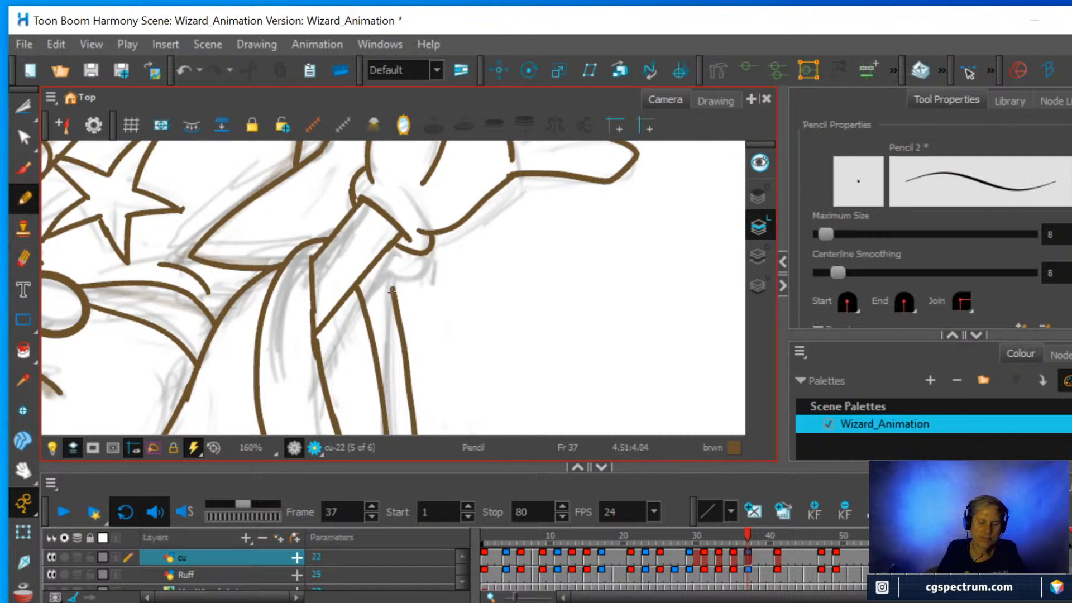
{"action": "mouse_move", "coordinate": [391, 290]}
{"action": "left_mouse_down"}
{"action": "mouse_move", "coordinate": [378, 255]}
{"action": "mouse_move", "coordinate": [394, 247]}
{"action": "left_mouse_up"}
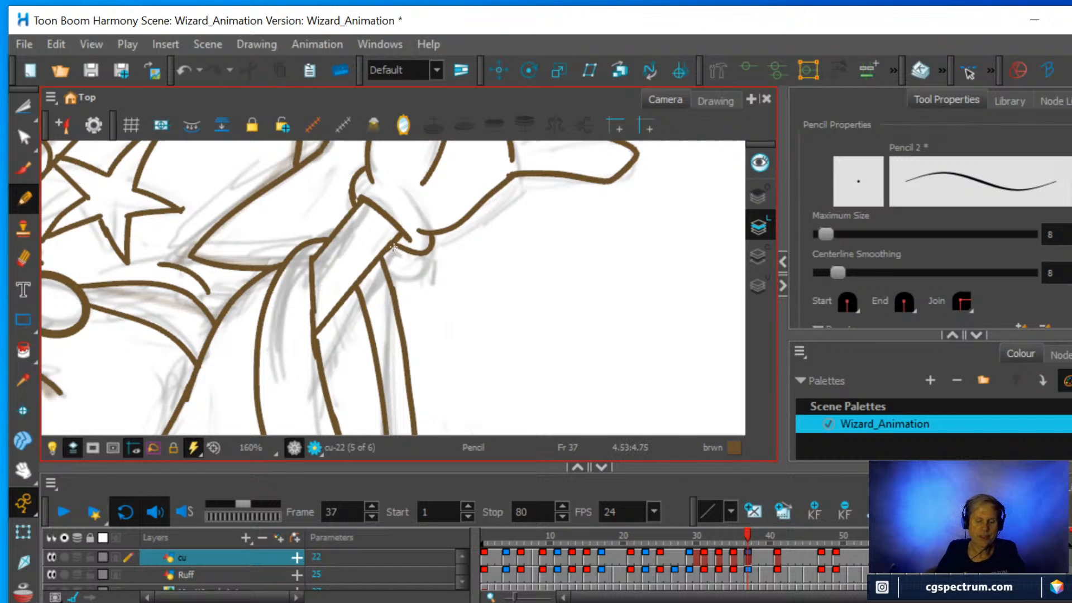
Hide the Ruff layer to leave only the clean line drawing of the whole wizard showing.
{"action": "scroll", "coordinate": [401, 232], "scroll_direction": "down", "scroll_amount": 7}
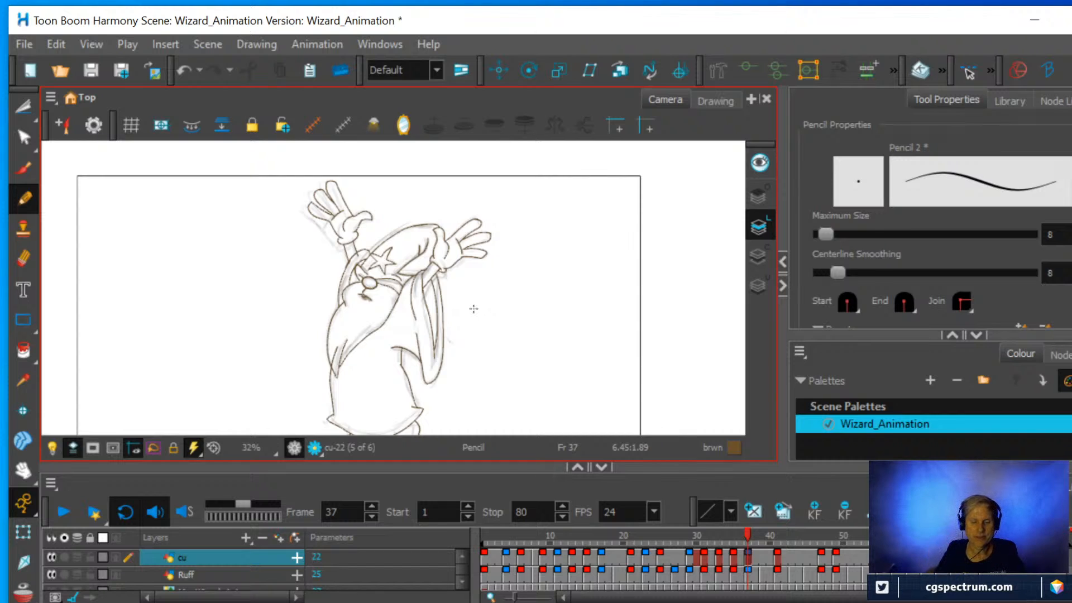
{"action": "scroll", "coordinate": [473, 308], "scroll_direction": "down", "scroll_amount": 1}
{"action": "left_click_drag", "start_coordinate": [472, 304], "coordinate": [489, 272]}
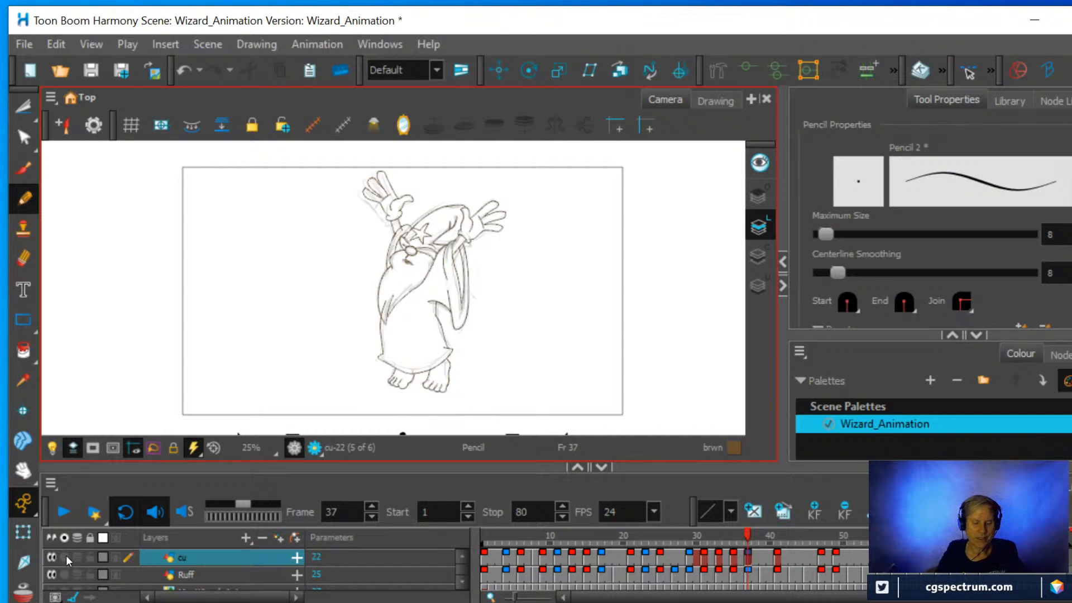
{"action": "left_click", "coordinate": [52, 573]}
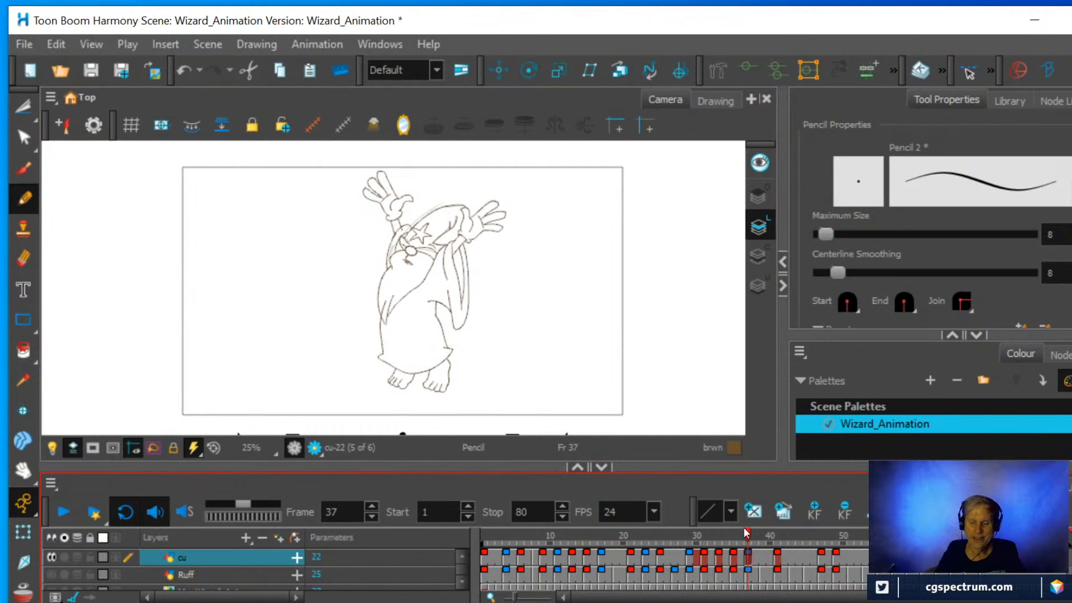
Move to frame 39 on the cu layer, ready to work on the wizard's face and sleeve.
{"action": "mouse_move", "coordinate": [748, 530]}
{"action": "left_mouse_down"}
{"action": "mouse_move", "coordinate": [737, 532]}
{"action": "mouse_move", "coordinate": [783, 533]}
{"action": "mouse_move", "coordinate": [743, 536]}
{"action": "mouse_move", "coordinate": [778, 520]}
{"action": "mouse_move", "coordinate": [762, 522]}
{"action": "left_mouse_up"}
{"action": "scroll", "coordinate": [474, 282], "scroll_direction": "up", "scroll_amount": 3}
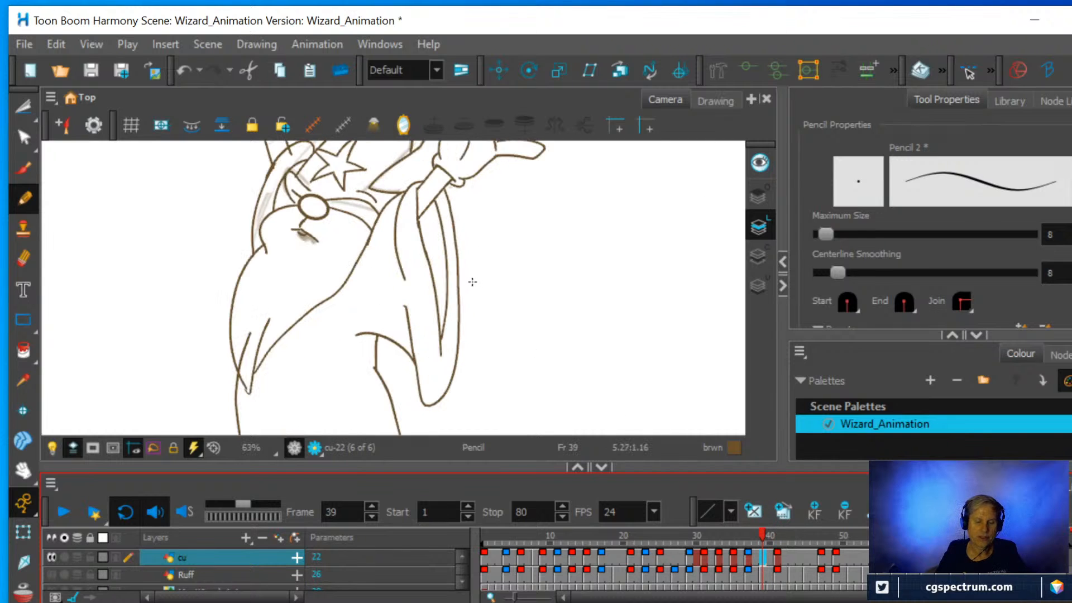
{"action": "mouse_move", "coordinate": [512, 296]}
{"action": "left_mouse_down"}
{"action": "mouse_move", "coordinate": [526, 320]}
{"action": "mouse_move", "coordinate": [555, 276]}
{"action": "mouse_move", "coordinate": [567, 177]}
{"action": "left_mouse_up"}
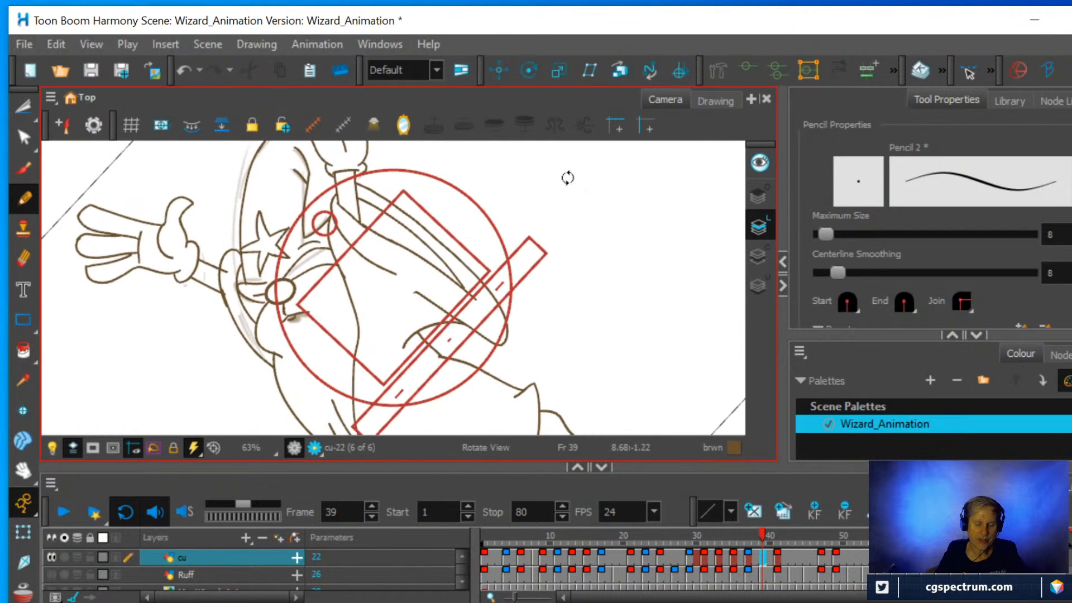
{"action": "scroll", "coordinate": [429, 294], "scroll_direction": "up", "scroll_amount": 2}
{"action": "left_click_drag", "start_coordinate": [421, 279], "coordinate": [622, 318]}
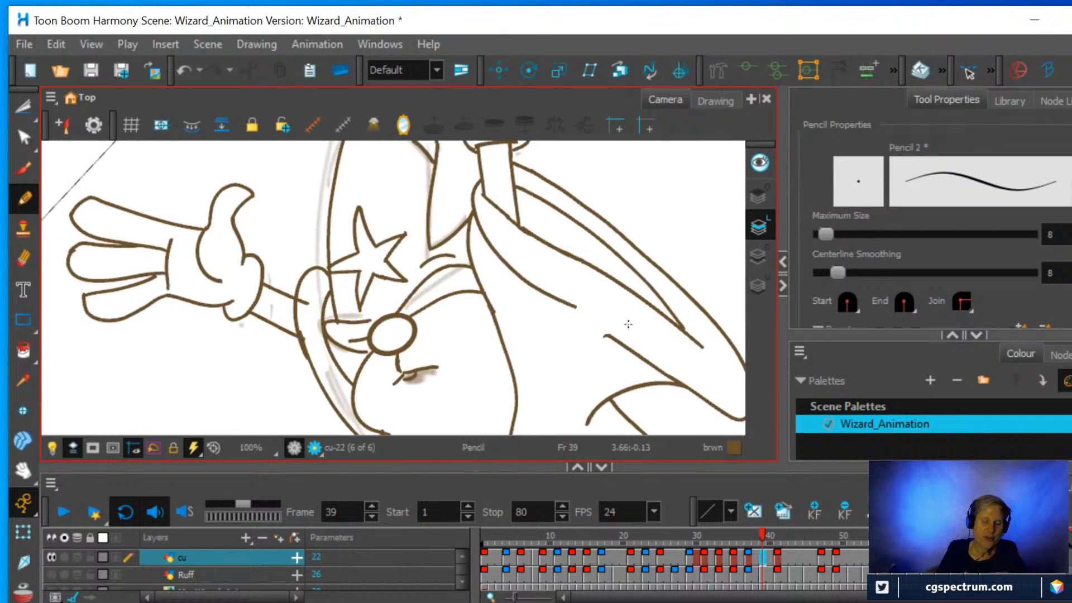
Erase the short curved line between the hat's star and the nose on frame 39 and redraw it longer with the Pencil.
{"action": "left_click", "coordinate": [23, 259]}
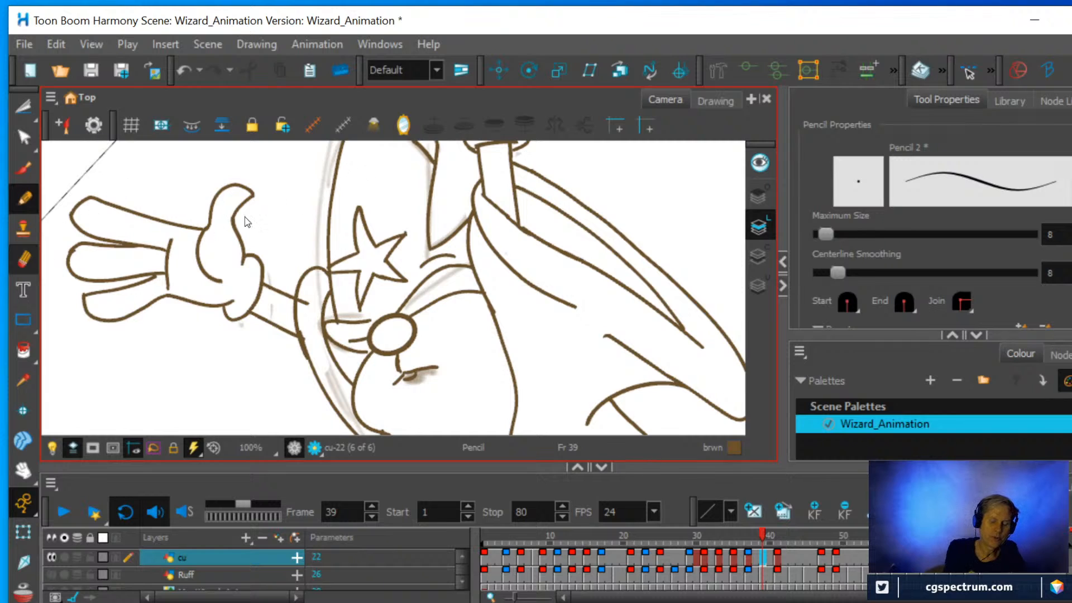
{"action": "left_click_drag", "start_coordinate": [425, 261], "coordinate": [469, 242]}
{"action": "key", "text": "alt+x"}
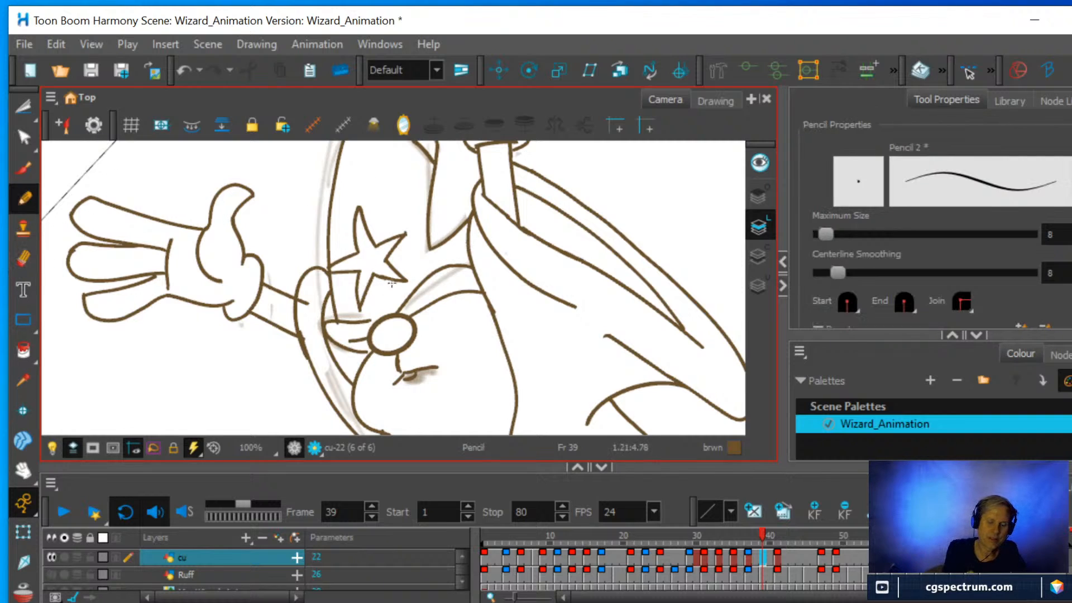
{"action": "left_click_drag", "start_coordinate": [392, 304], "coordinate": [441, 257]}
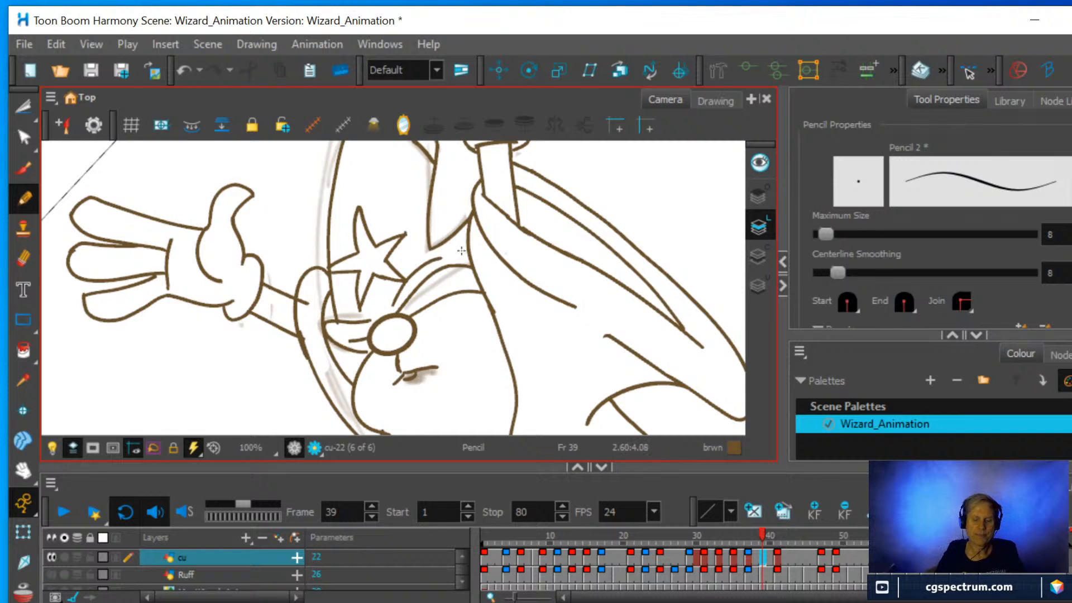
Erase the upper of the two curved lines running from the nose to the face's edge and redraw it with the Pencil.
{"action": "scroll", "coordinate": [590, 235], "scroll_direction": "down", "scroll_amount": 2}
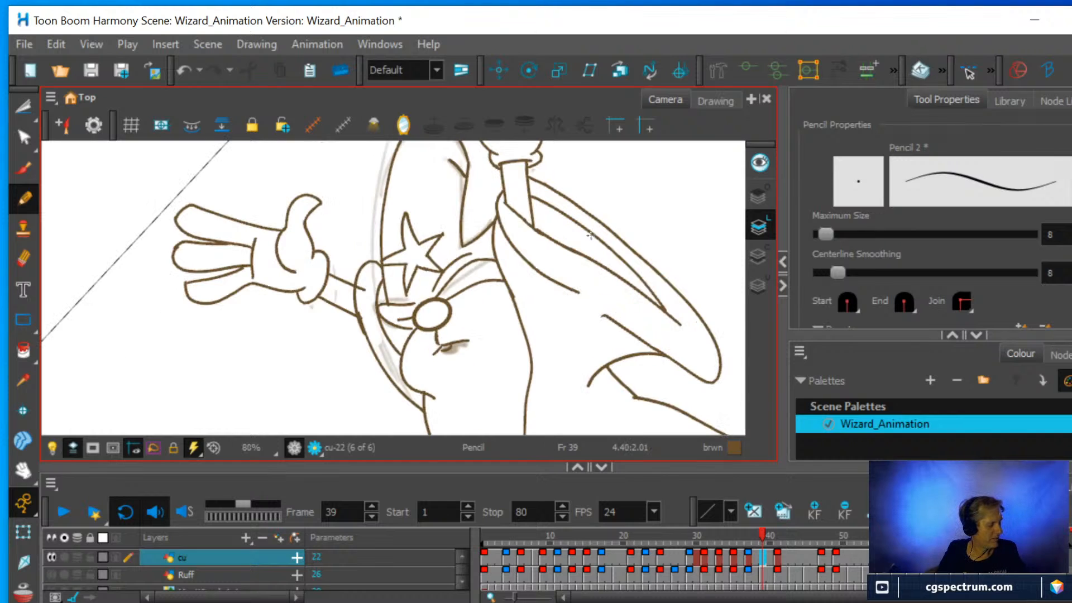
{"action": "key", "text": "shift+x"}
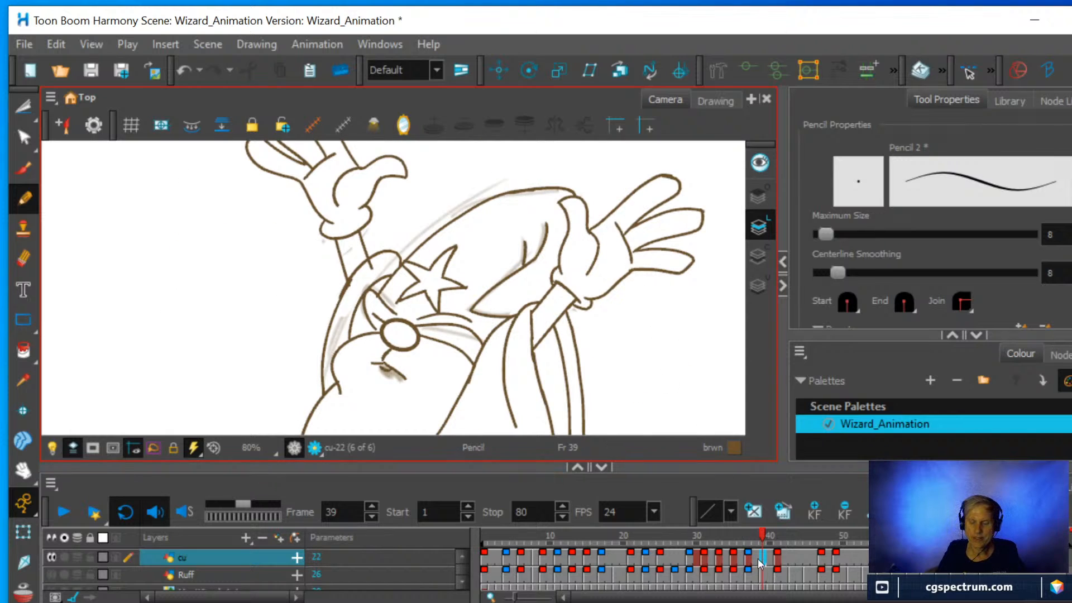
{"action": "mouse_move", "coordinate": [762, 535]}
{"action": "left_mouse_down"}
{"action": "mouse_move", "coordinate": [741, 537]}
{"action": "mouse_move", "coordinate": [782, 536]}
{"action": "mouse_move", "coordinate": [737, 540]}
{"action": "mouse_move", "coordinate": [783, 537]}
{"action": "mouse_move", "coordinate": [742, 551]}
{"action": "mouse_move", "coordinate": [778, 540]}
{"action": "mouse_move", "coordinate": [765, 543]}
{"action": "left_mouse_up"}
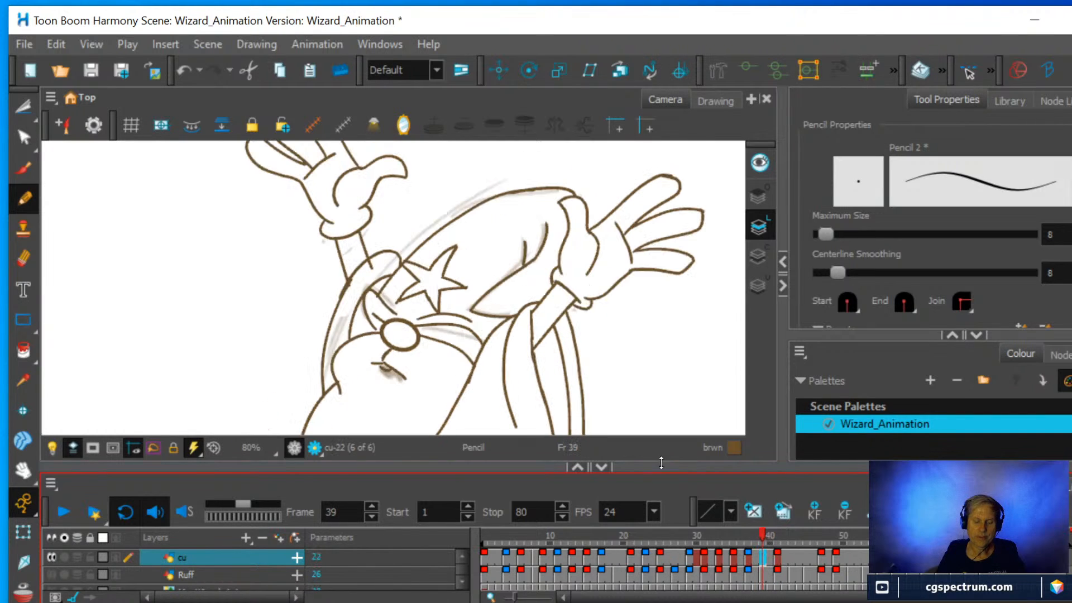
{"action": "left_click_drag", "start_coordinate": [586, 358], "coordinate": [484, 151]}
{"action": "key", "text": "space"}
{"action": "key", "text": "2"}
{"action": "key", "text": "2"}
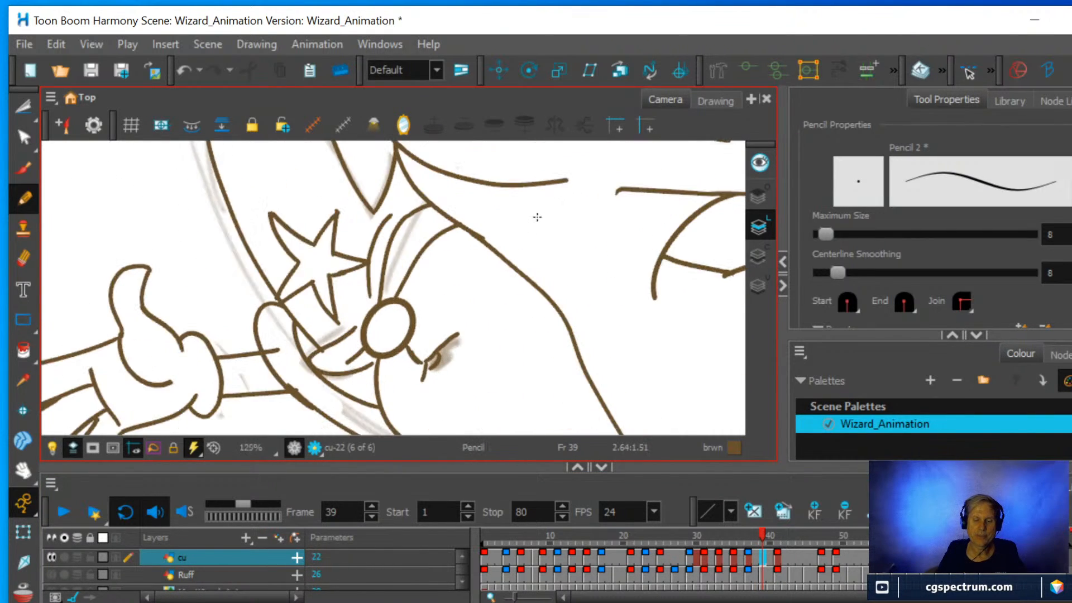
{"action": "left_click_drag", "start_coordinate": [536, 220], "coordinate": [545, 282]}
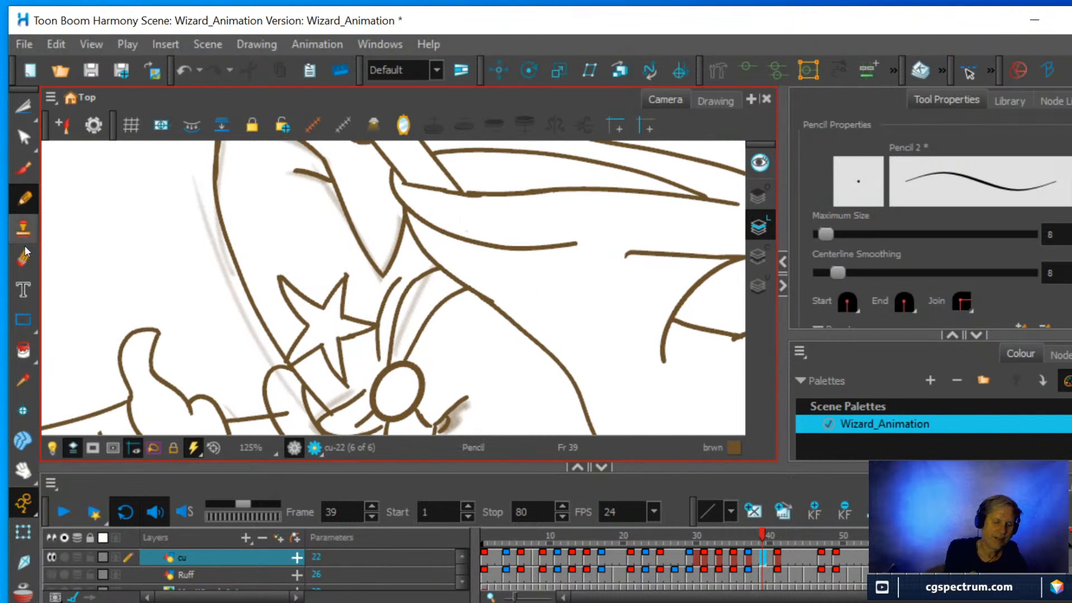
{"action": "key", "text": "alt+e"}
{"action": "left_click_drag", "start_coordinate": [389, 350], "coordinate": [424, 268]}
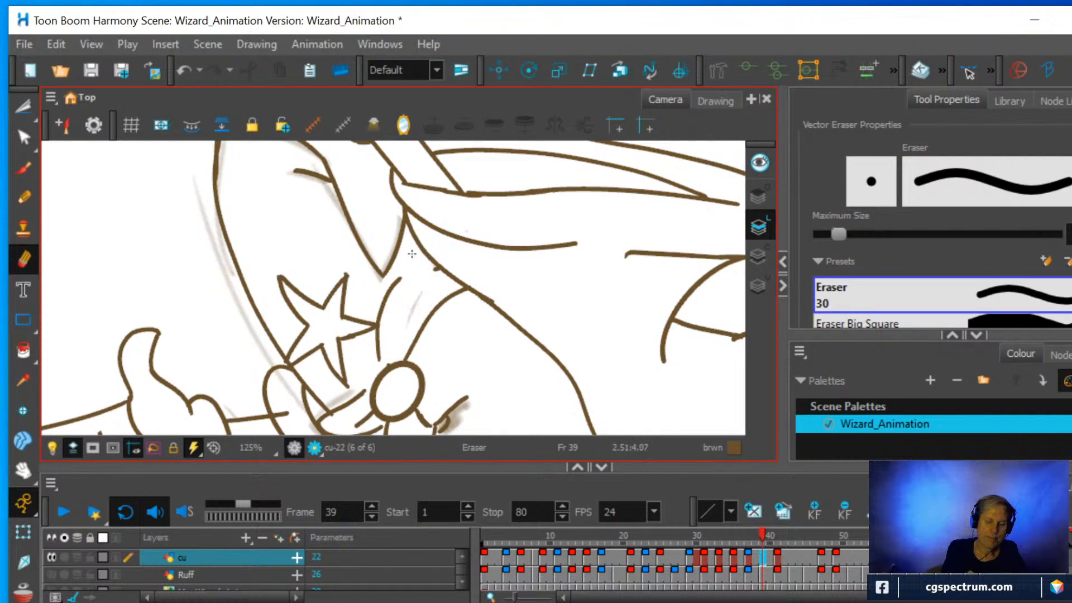
{"action": "key", "text": "alt+/"}
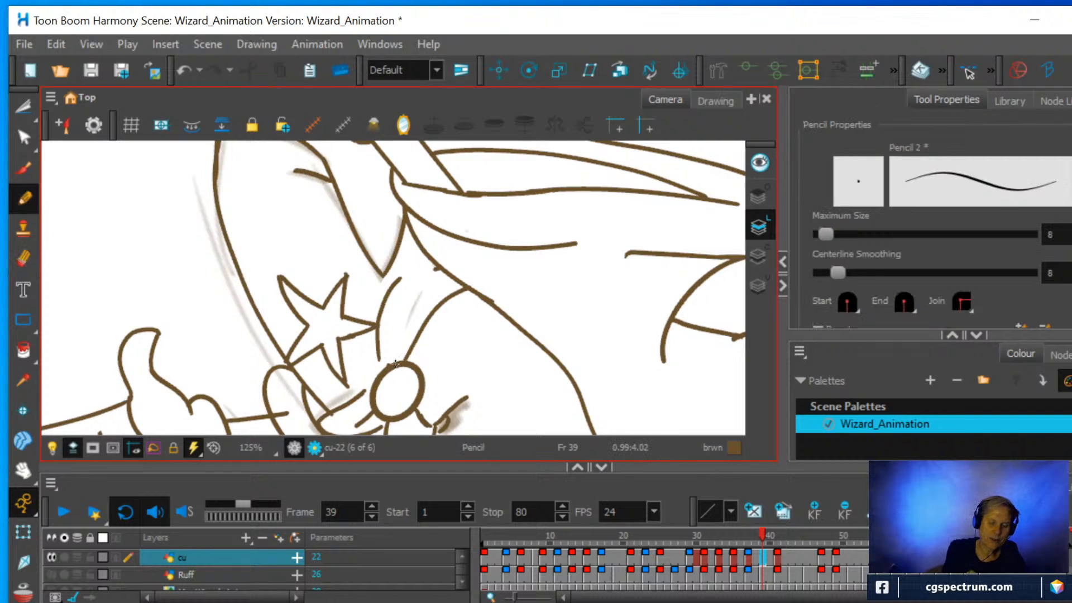
{"action": "mouse_move", "coordinate": [396, 364]}
{"action": "left_mouse_down"}
{"action": "mouse_move", "coordinate": [403, 312]}
{"action": "mouse_move", "coordinate": [441, 267]}
{"action": "left_mouse_up"}
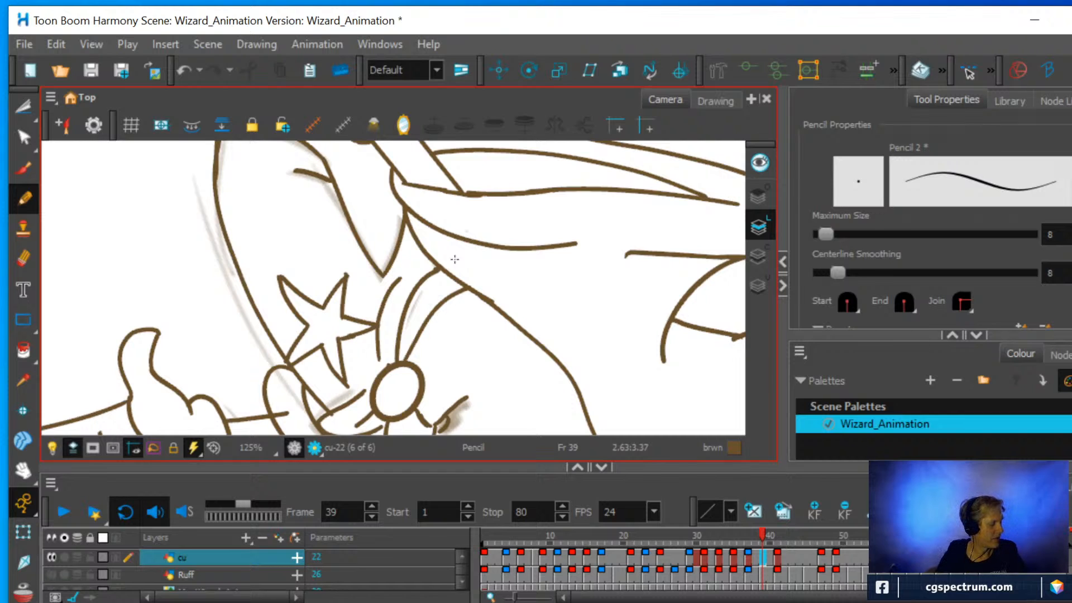
Erase the rough join in the sleeve line beside the forearm and reconnect the lower line to the upper one with the Contour Editor.
{"action": "key", "text": "shift+x"}
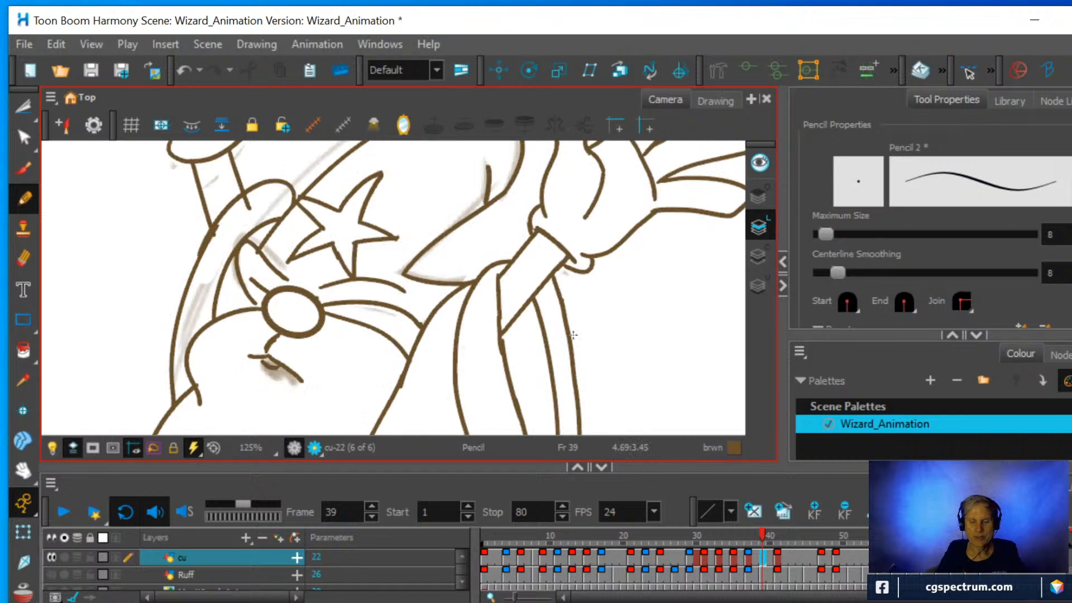
{"action": "scroll", "coordinate": [572, 335], "scroll_direction": "up", "scroll_amount": 3}
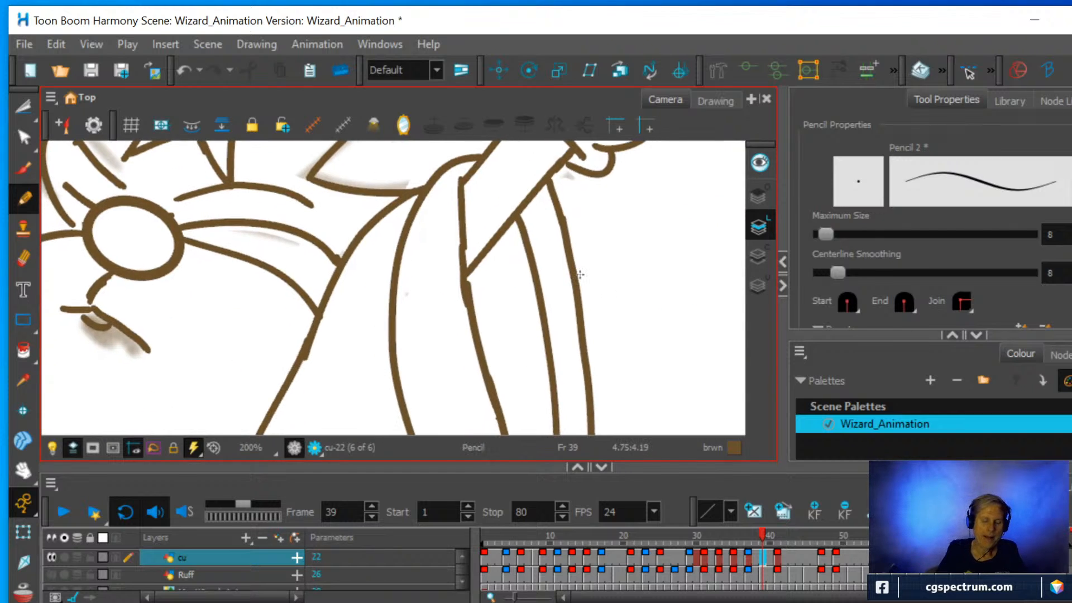
{"action": "key", "text": "alt+e"}
{"action": "mouse_move", "coordinate": [441, 282]}
{"action": "left_mouse_down"}
{"action": "mouse_move", "coordinate": [444, 305]}
{"action": "mouse_move", "coordinate": [449, 250]}
{"action": "mouse_move", "coordinate": [454, 304]}
{"action": "left_mouse_up"}
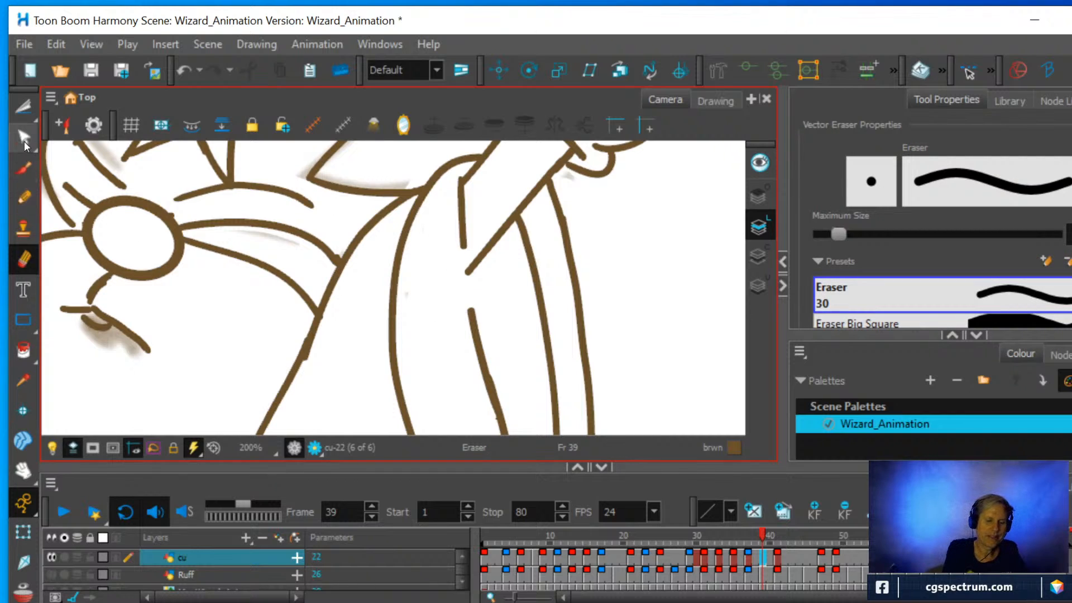
{"action": "left_click", "coordinate": [24, 142]}
{"action": "left_click", "coordinate": [471, 322]}
{"action": "left_click_drag", "start_coordinate": [471, 311], "coordinate": [463, 243]}
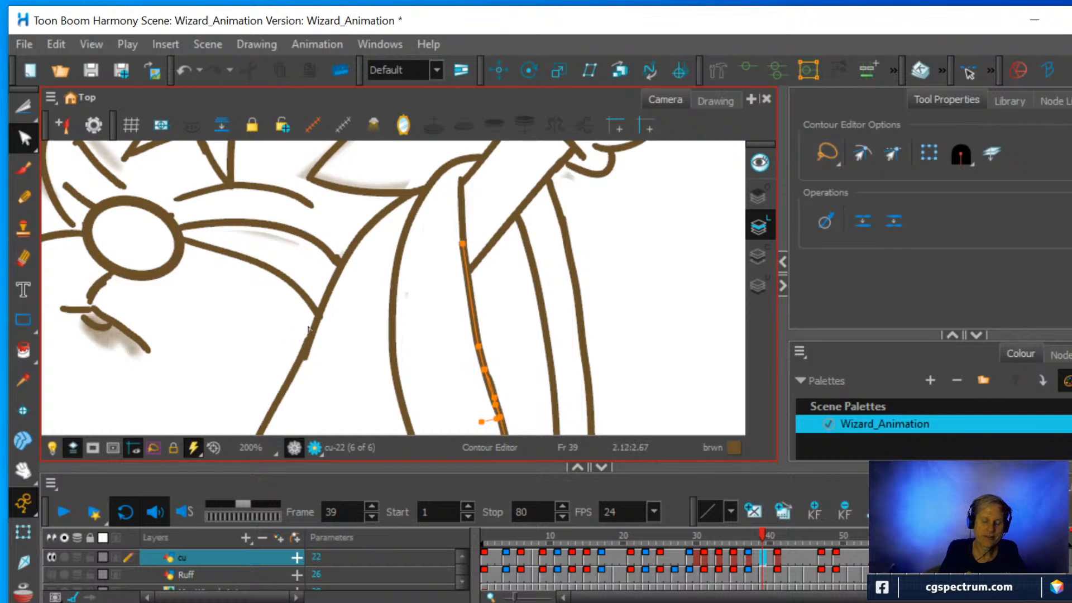
{"action": "scroll", "coordinate": [326, 335], "scroll_direction": "down", "scroll_amount": 4}
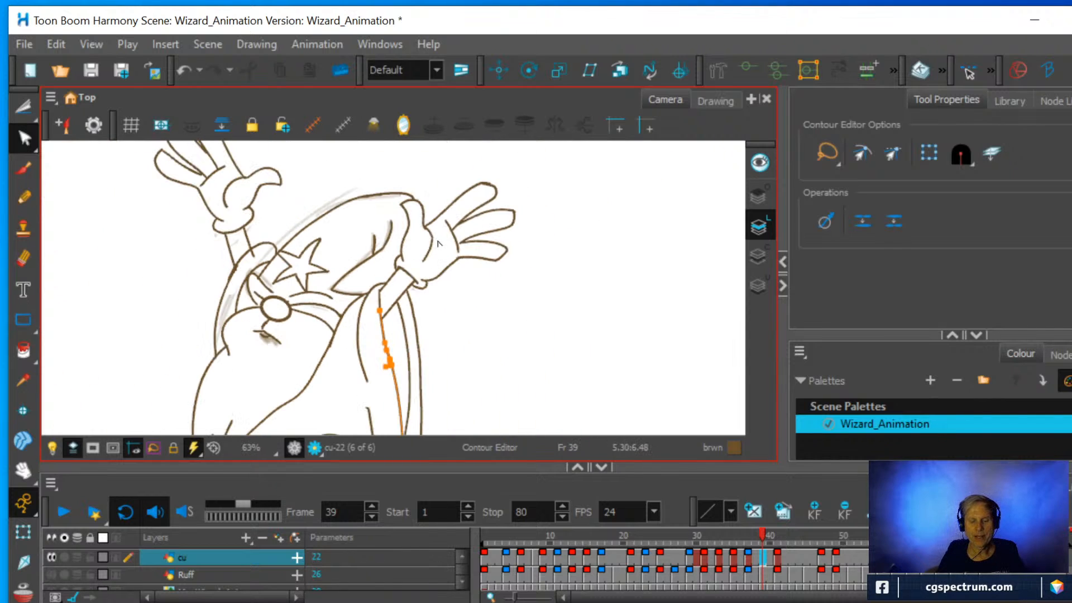
{"action": "scroll", "coordinate": [347, 234], "scroll_direction": "up", "scroll_amount": 3}
{"action": "left_click_drag", "start_coordinate": [316, 235], "coordinate": [510, 187]}
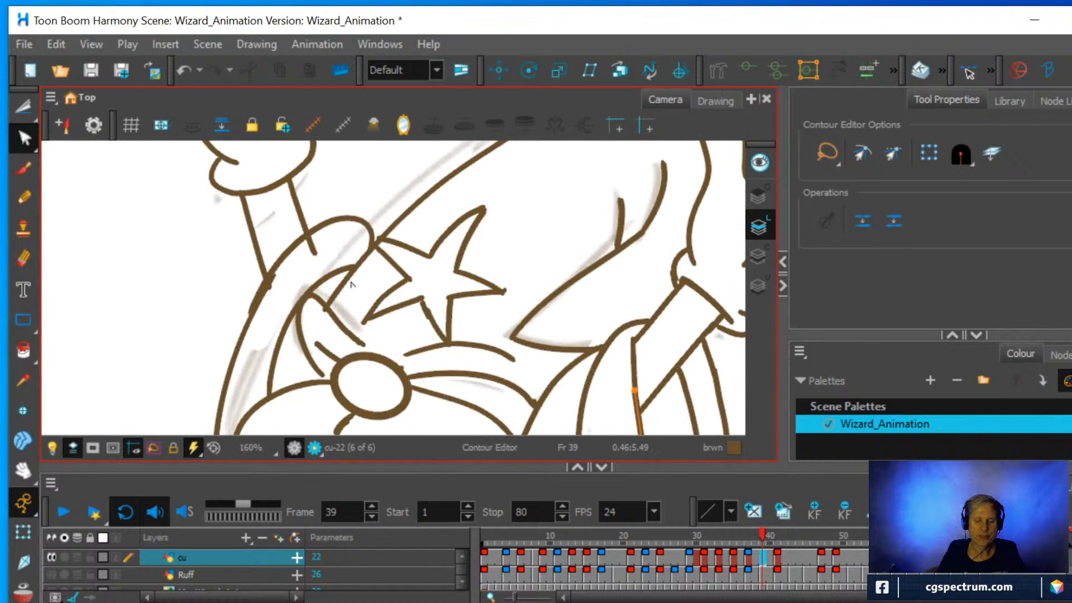
{"action": "scroll", "coordinate": [350, 285], "scroll_direction": "up", "scroll_amount": 1}
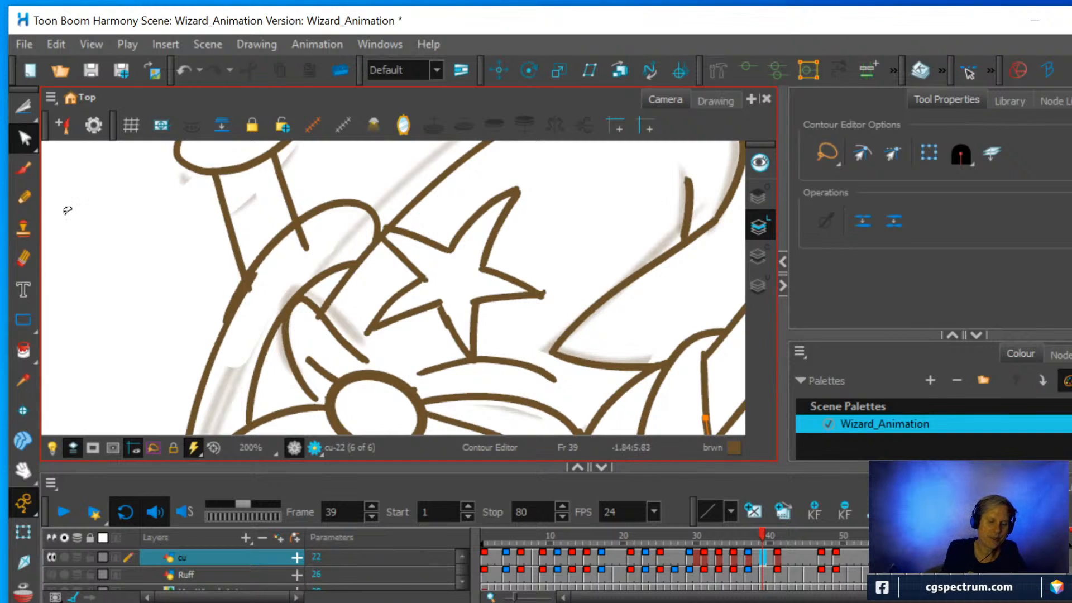
{"action": "left_click", "coordinate": [22, 131]}
{"action": "left_click", "coordinate": [319, 314]}
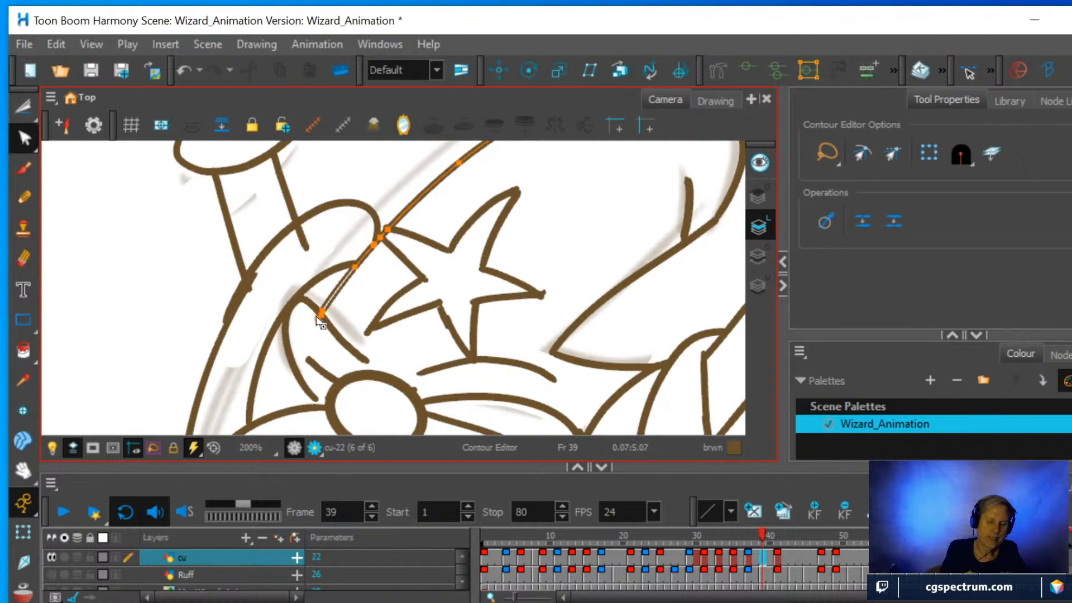
{"action": "left_click", "coordinate": [319, 314]}
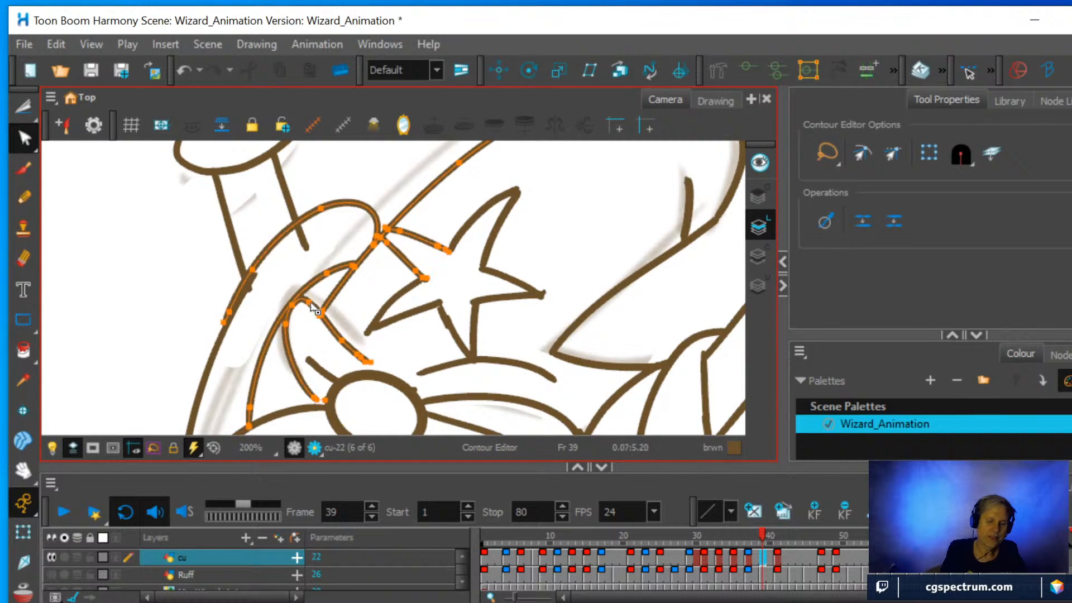
{"action": "left_click", "coordinate": [249, 283]}
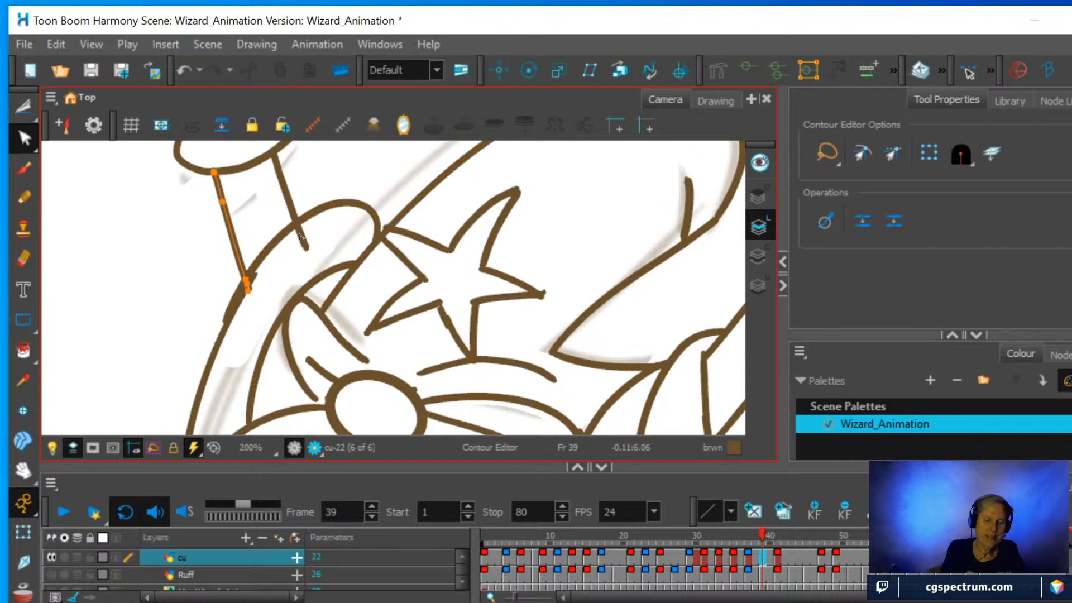
Cut off both forearm line ends that overrun the sleeve opening beside the hat, and erase the overshoot at the star's tip.
{"action": "left_click", "coordinate": [24, 107]}
{"action": "mouse_move", "coordinate": [292, 234]}
{"action": "left_mouse_down"}
{"action": "mouse_move", "coordinate": [332, 253]}
{"action": "mouse_move", "coordinate": [334, 230]}
{"action": "mouse_move", "coordinate": [316, 224]}
{"action": "left_mouse_up"}
{"action": "left_click", "coordinate": [353, 239]}
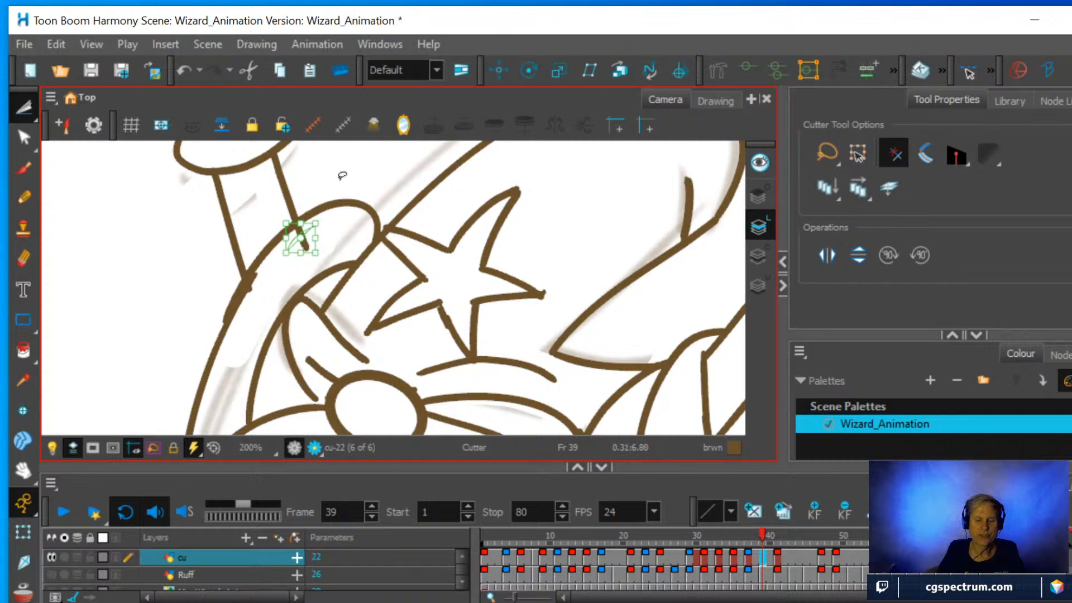
{"action": "left_click", "coordinate": [323, 191]}
{"action": "mouse_move", "coordinate": [297, 249]}
{"action": "left_mouse_down"}
{"action": "mouse_move", "coordinate": [329, 227]}
{"action": "mouse_move", "coordinate": [323, 218]}
{"action": "left_mouse_up"}
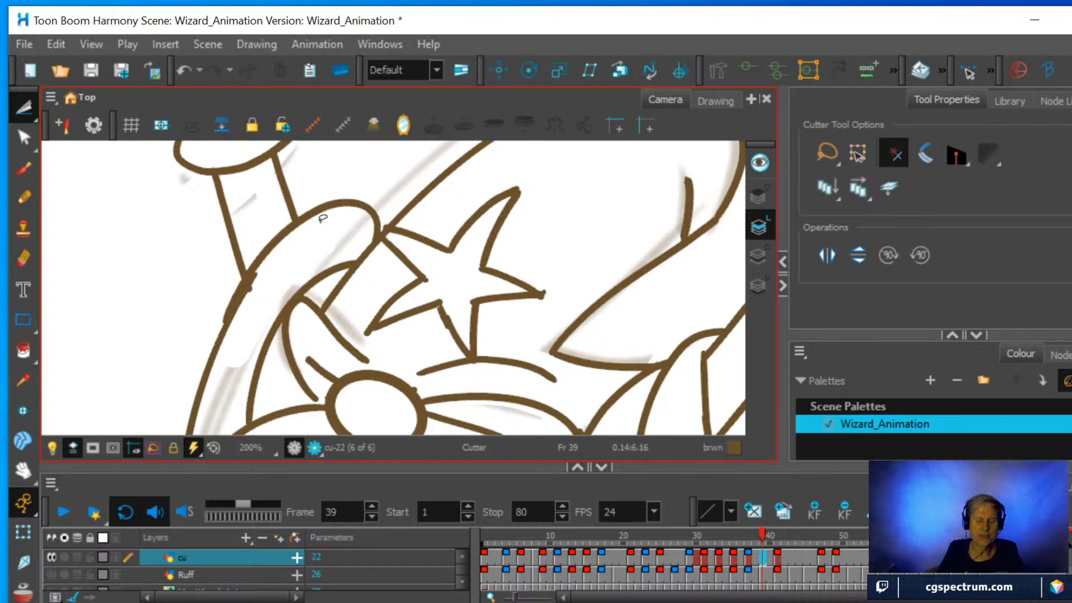
{"action": "left_click_drag", "start_coordinate": [252, 284], "coordinate": [264, 287]}
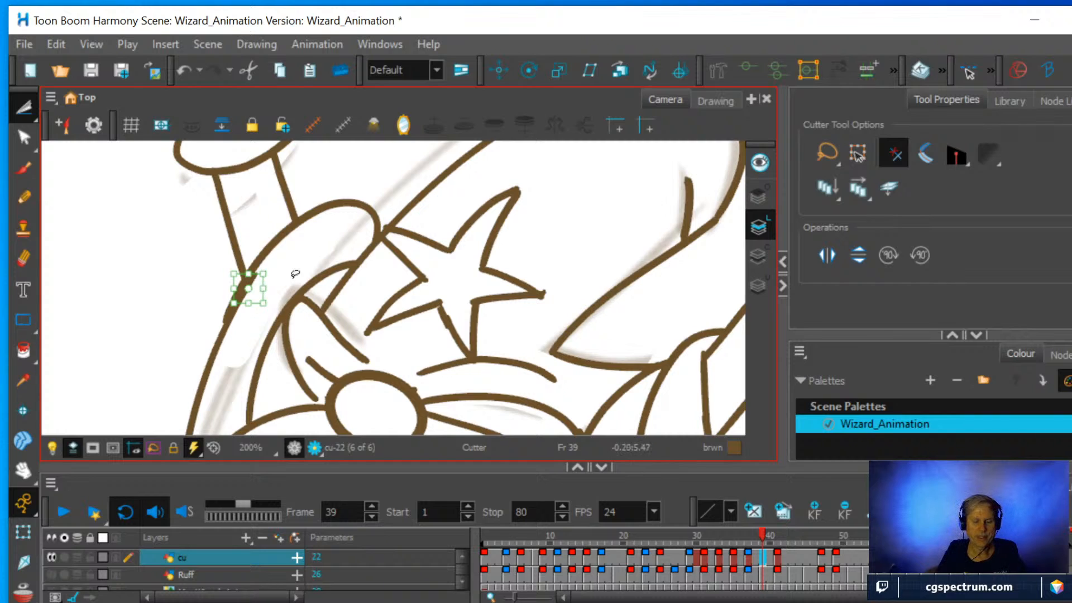
{"action": "key", "text": "Delete"}
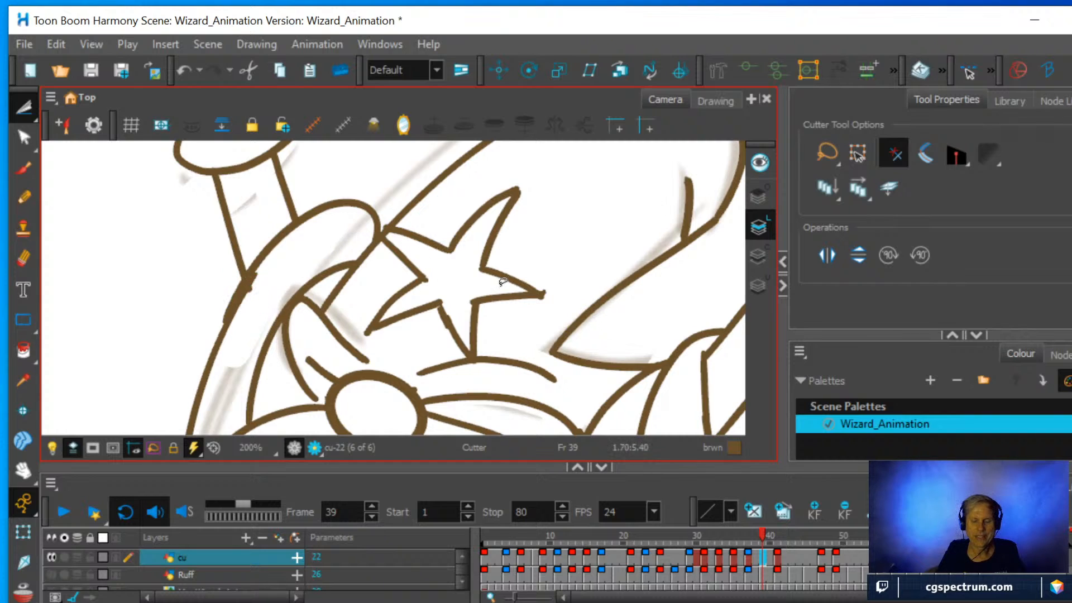
{"action": "key", "text": "alt+e"}
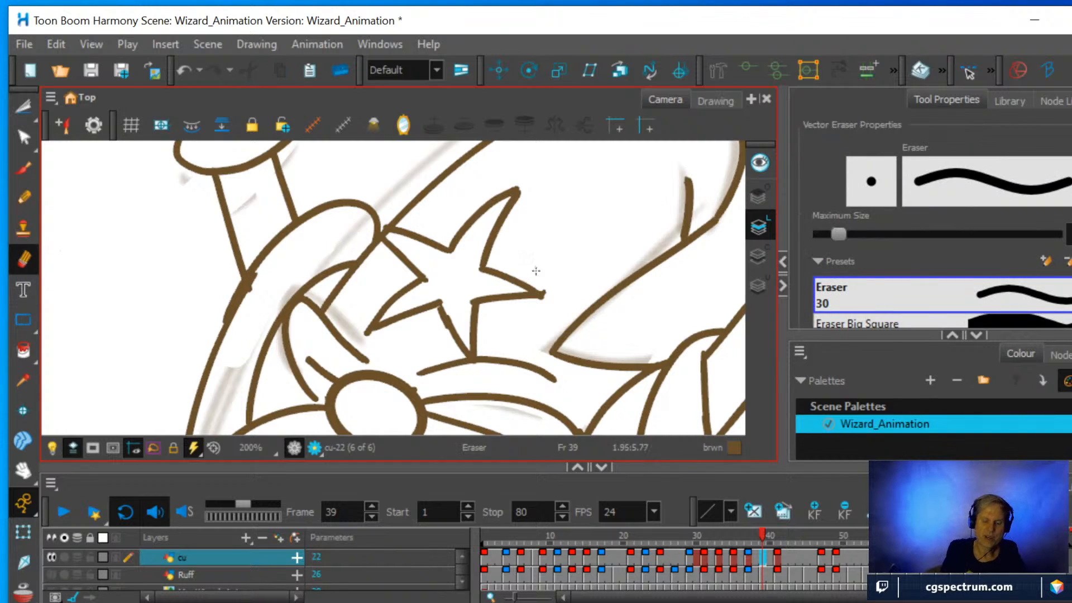
{"action": "left_click_drag", "start_coordinate": [549, 266], "coordinate": [556, 279]}
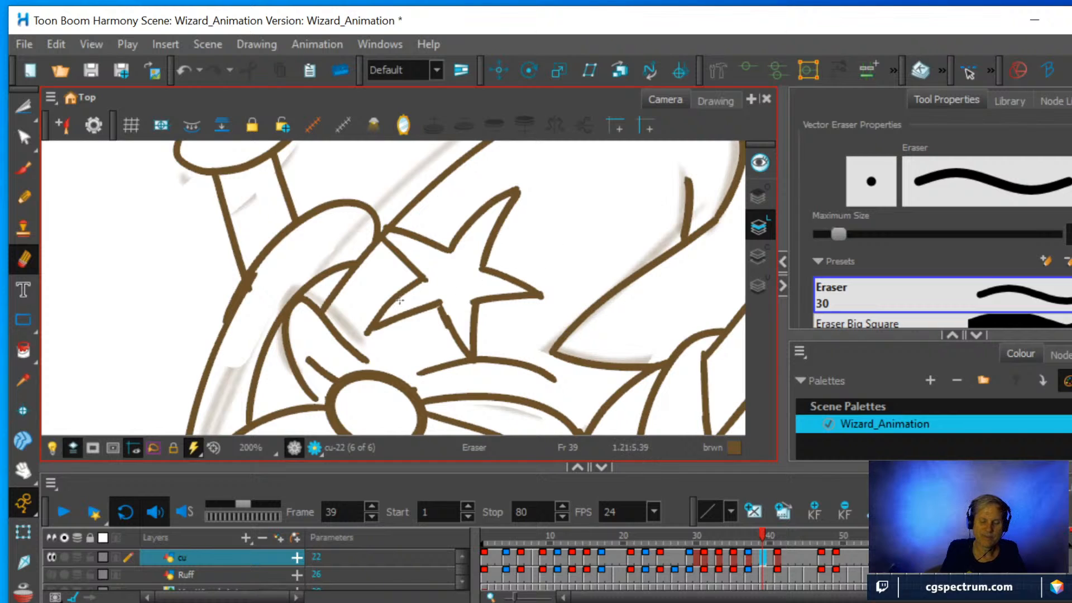
Erase the stray stroke at the beard's tip and cut away the end of the robe line that overlaps the beard.
{"action": "scroll", "coordinate": [350, 289], "scroll_direction": "down", "scroll_amount": 5}
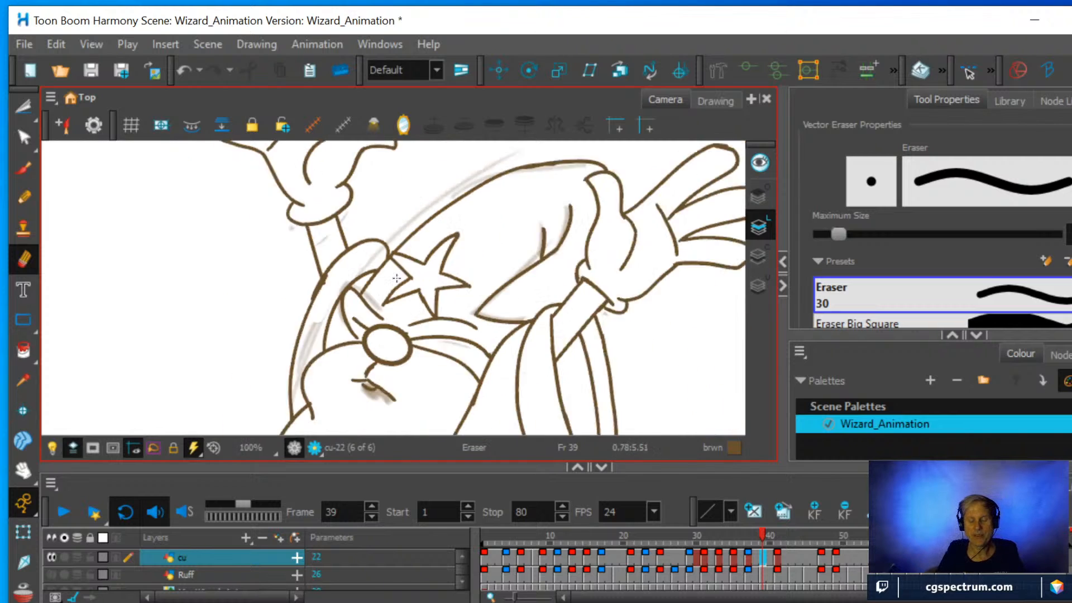
{"action": "scroll", "coordinate": [397, 277], "scroll_direction": "down", "scroll_amount": 2}
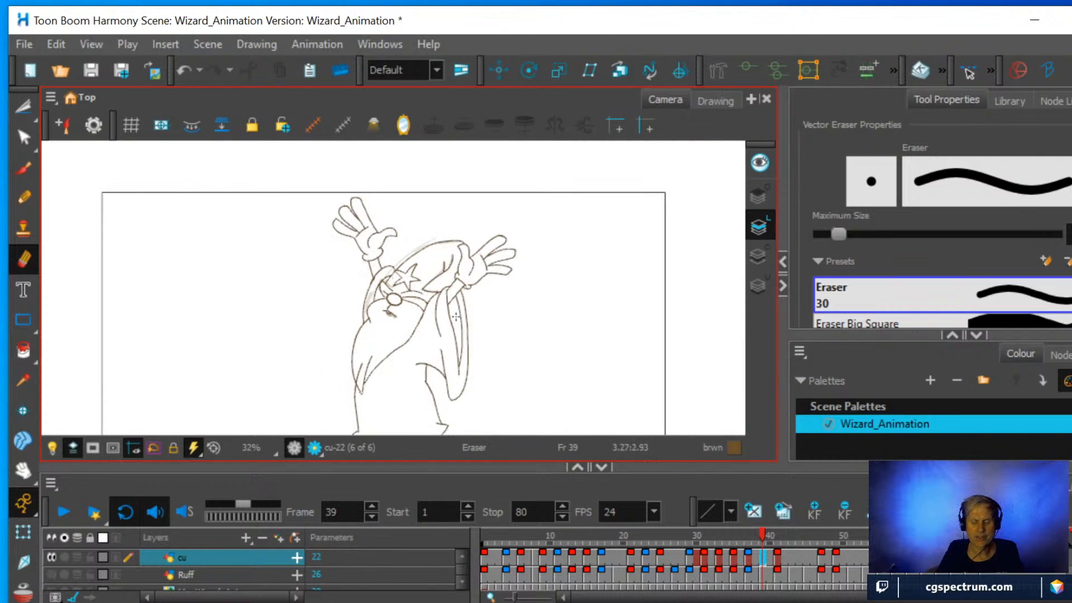
{"action": "scroll", "coordinate": [406, 295], "scroll_direction": "up", "scroll_amount": 4}
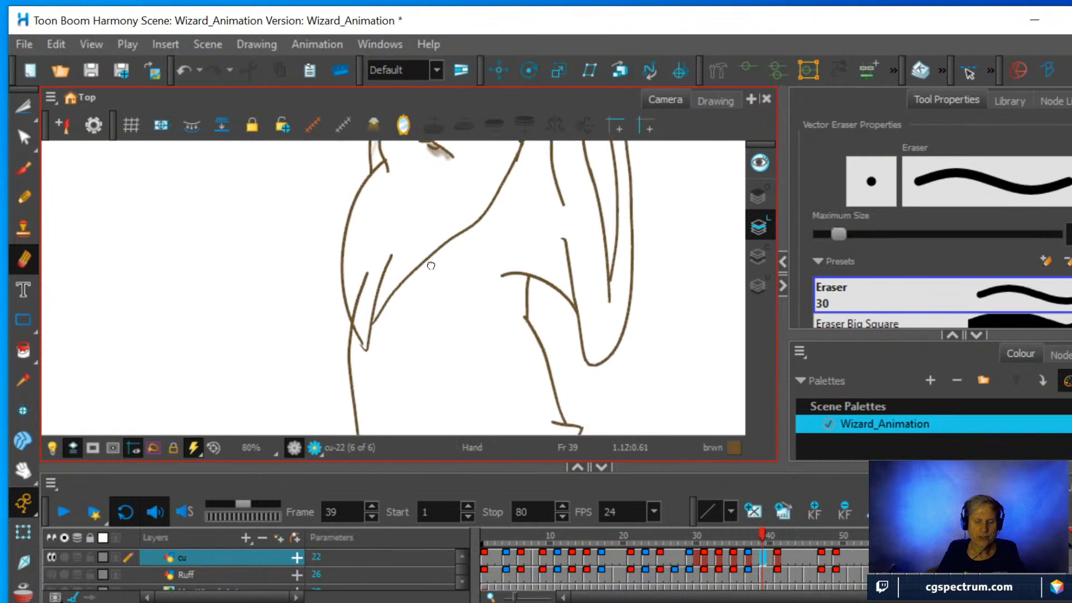
{"action": "scroll", "coordinate": [454, 246], "scroll_direction": "up", "scroll_amount": 1}
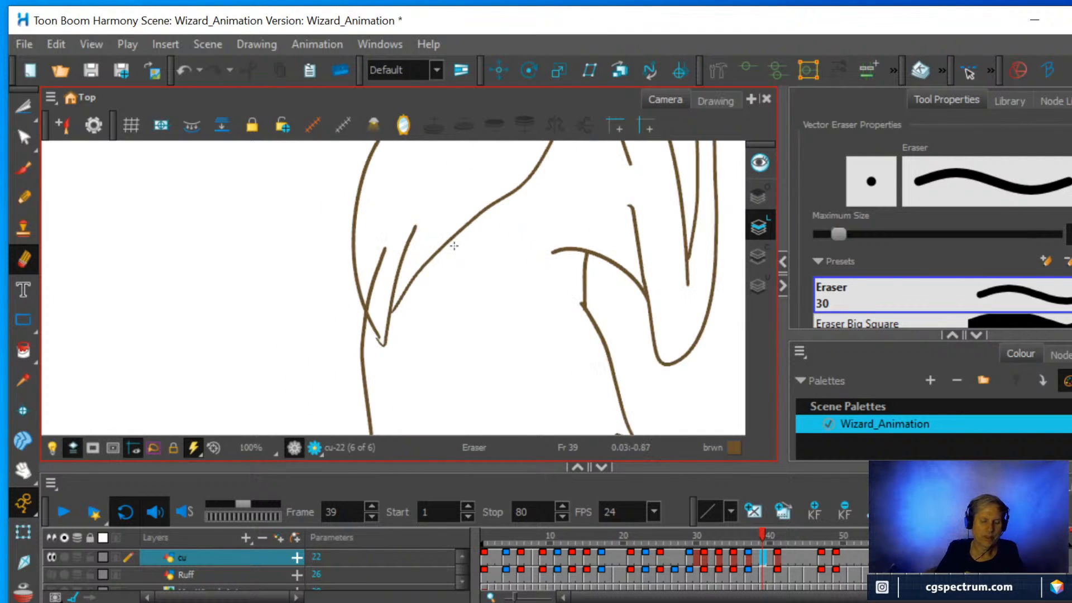
{"action": "mouse_move", "coordinate": [380, 359]}
{"action": "left_mouse_down"}
{"action": "mouse_move", "coordinate": [376, 345]}
{"action": "mouse_move", "coordinate": [383, 358]}
{"action": "left_mouse_up"}
{"action": "left_click", "coordinate": [23, 197]}
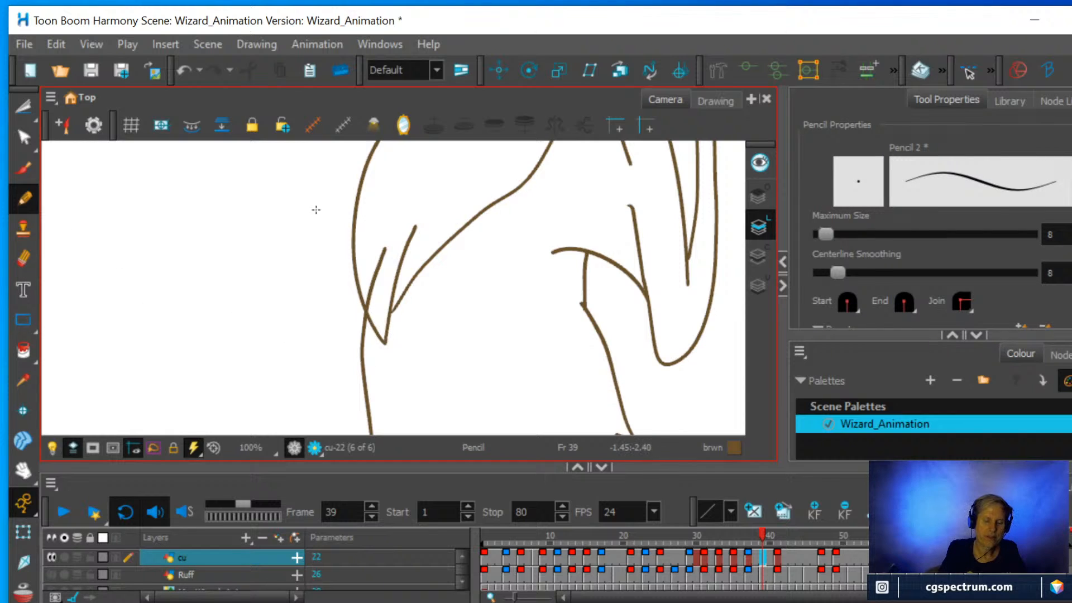
{"action": "left_click", "coordinate": [24, 106]}
{"action": "left_click_drag", "start_coordinate": [359, 260], "coordinate": [391, 297]}
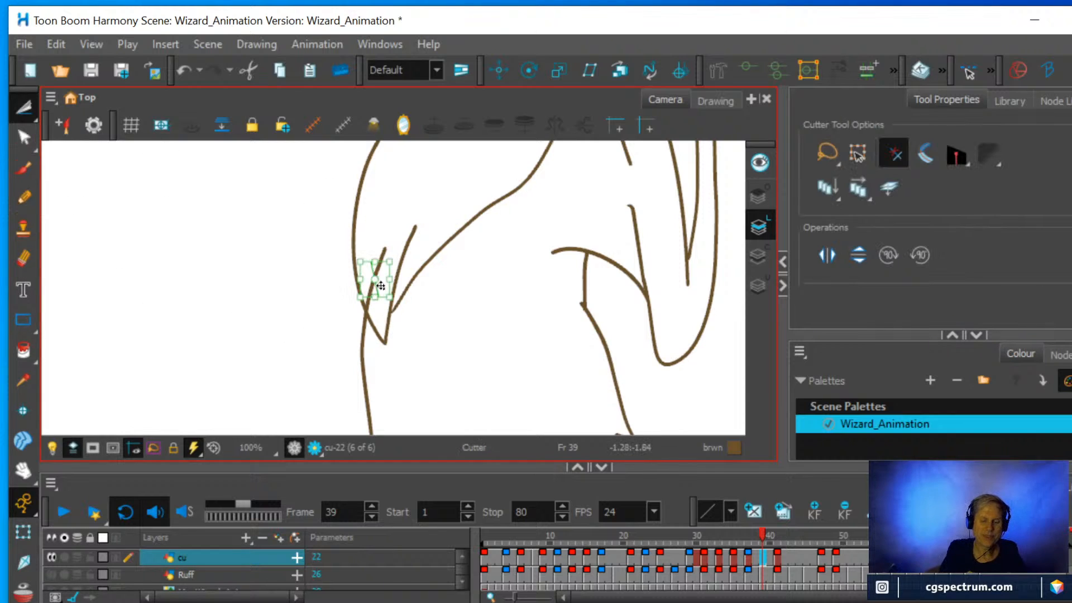
{"action": "left_click", "coordinate": [385, 208]}
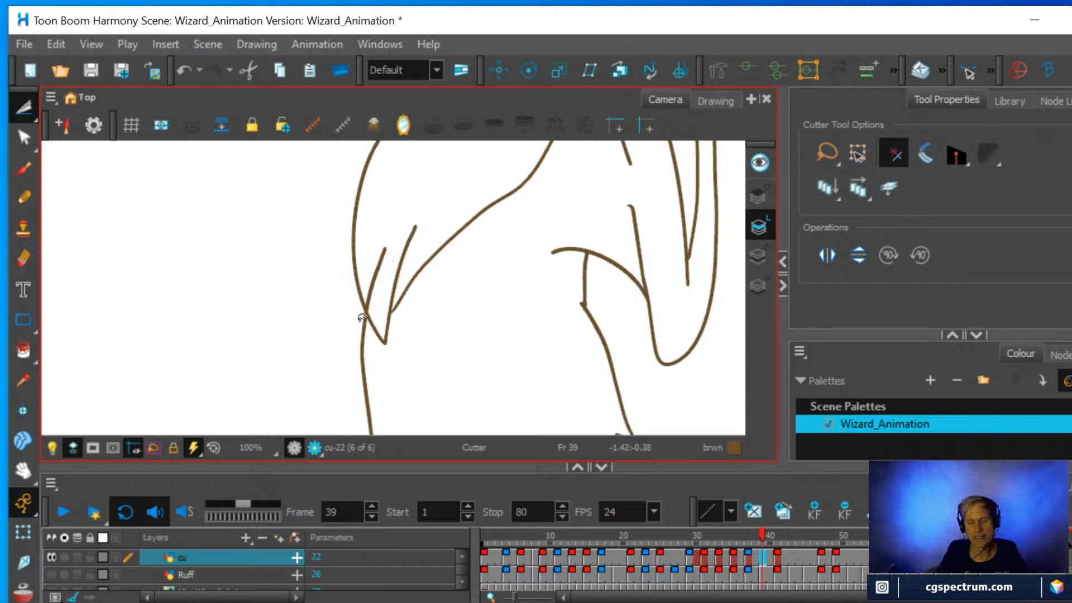
{"action": "key", "text": "Delete"}
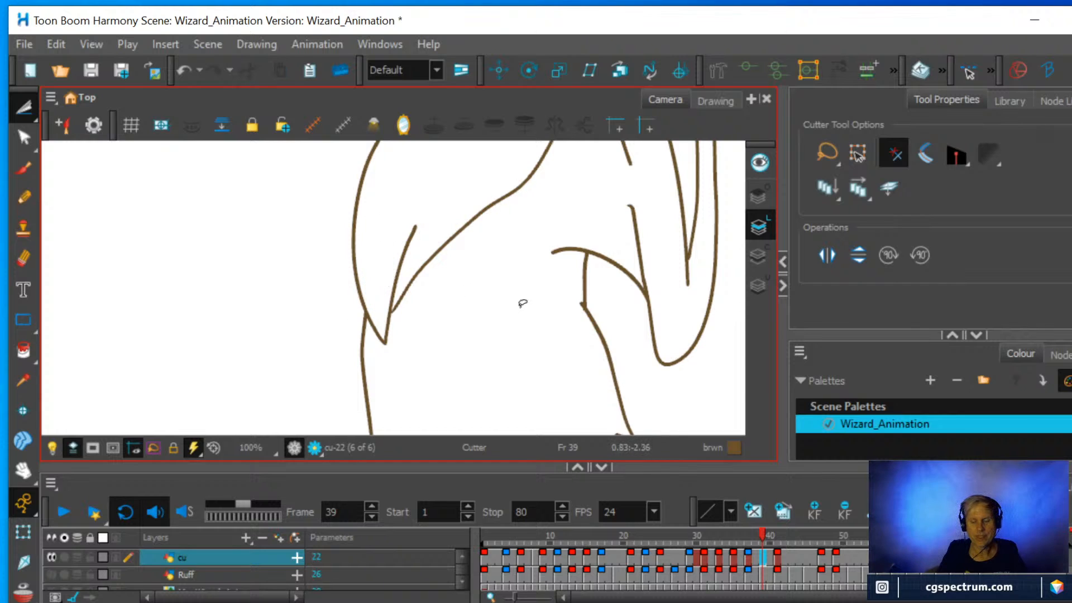
Check the whole wizard drawing and compare it with the rough sketch by briefly showing the Ruff layer.
{"action": "scroll", "coordinate": [525, 303], "scroll_direction": "down", "scroll_amount": 2}
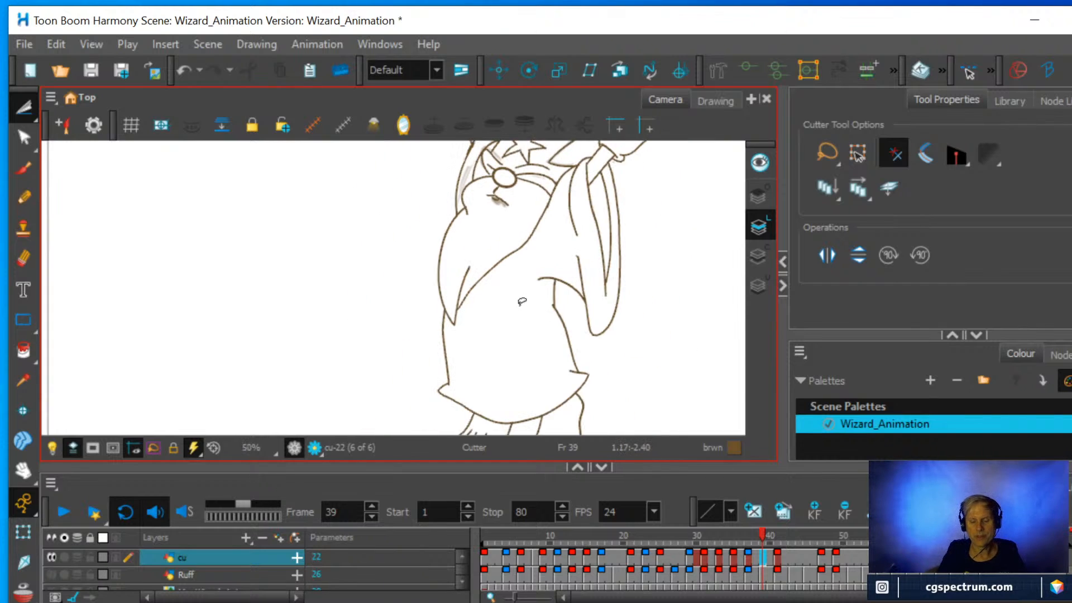
{"action": "scroll", "coordinate": [522, 302], "scroll_direction": "down", "scroll_amount": 3}
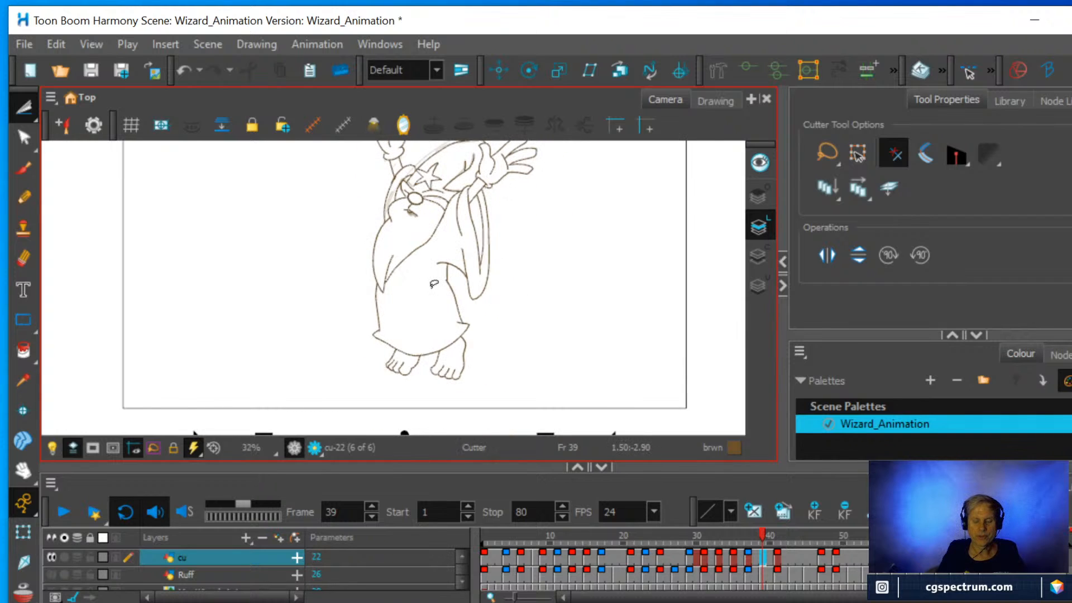
{"action": "scroll", "coordinate": [423, 349], "scroll_direction": "up", "scroll_amount": 1}
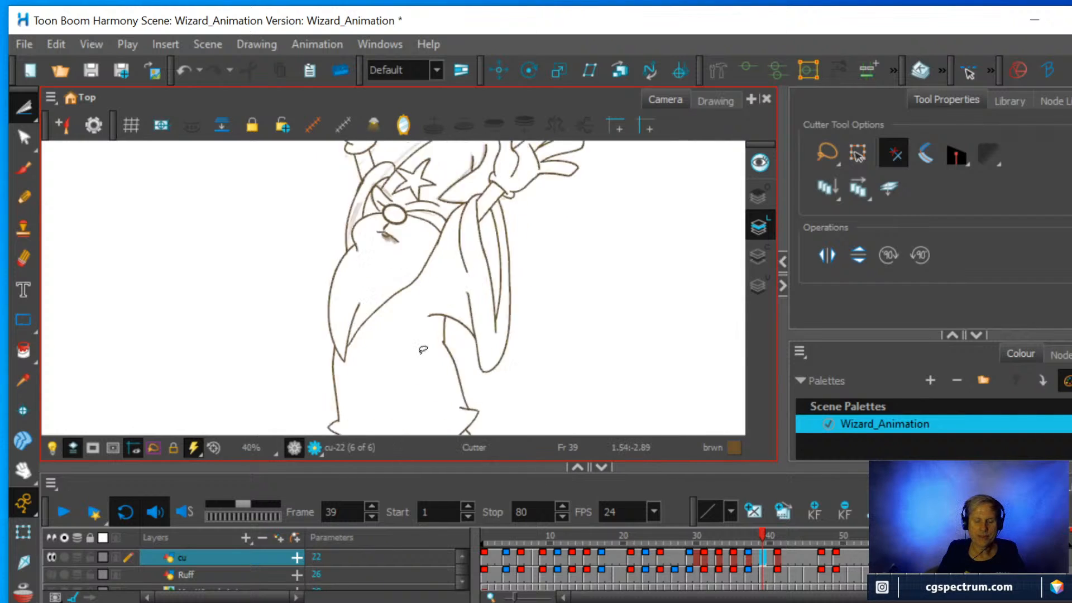
{"action": "scroll", "coordinate": [422, 350], "scroll_direction": "down", "scroll_amount": 1}
{"action": "mouse_move", "coordinate": [421, 355]}
{"action": "left_mouse_down"}
{"action": "mouse_move", "coordinate": [426, 302]}
{"action": "mouse_move", "coordinate": [429, 314]}
{"action": "left_mouse_up"}
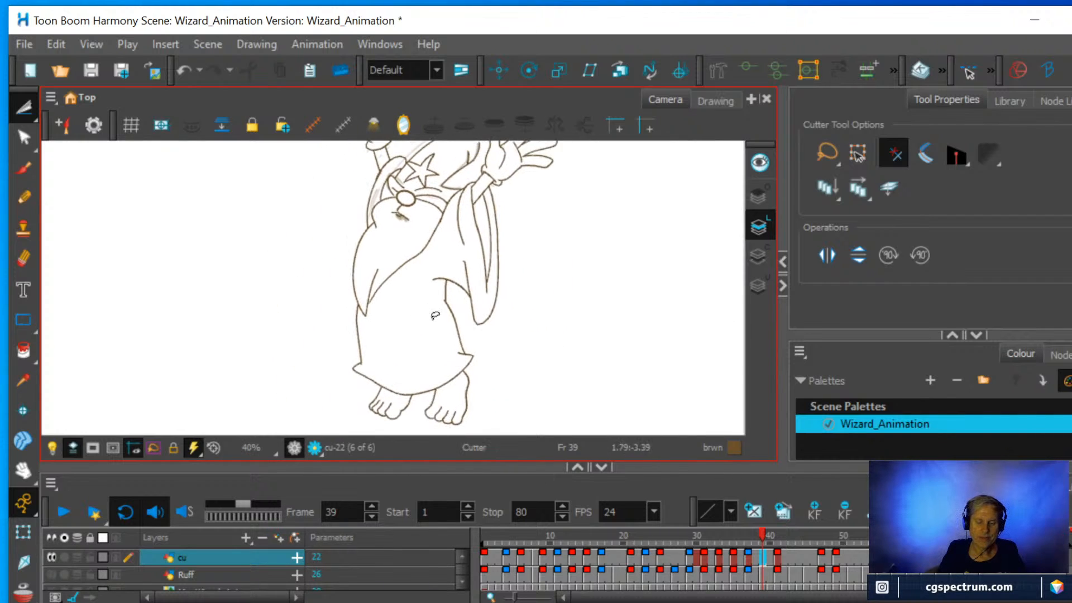
{"action": "scroll", "coordinate": [435, 316], "scroll_direction": "down", "scroll_amount": 2}
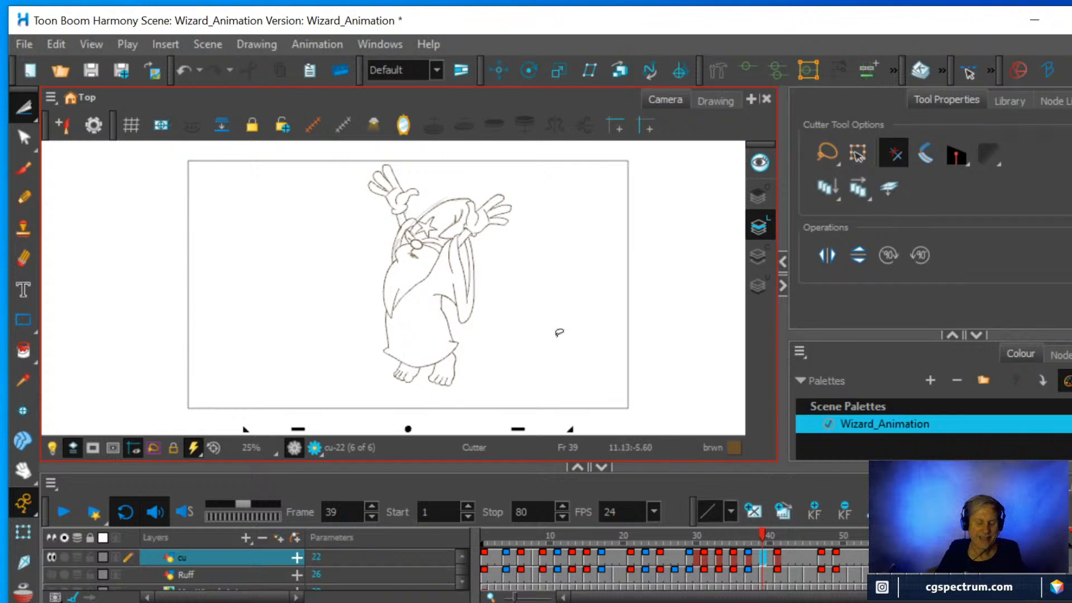
{"action": "left_click", "coordinate": [51, 571]}
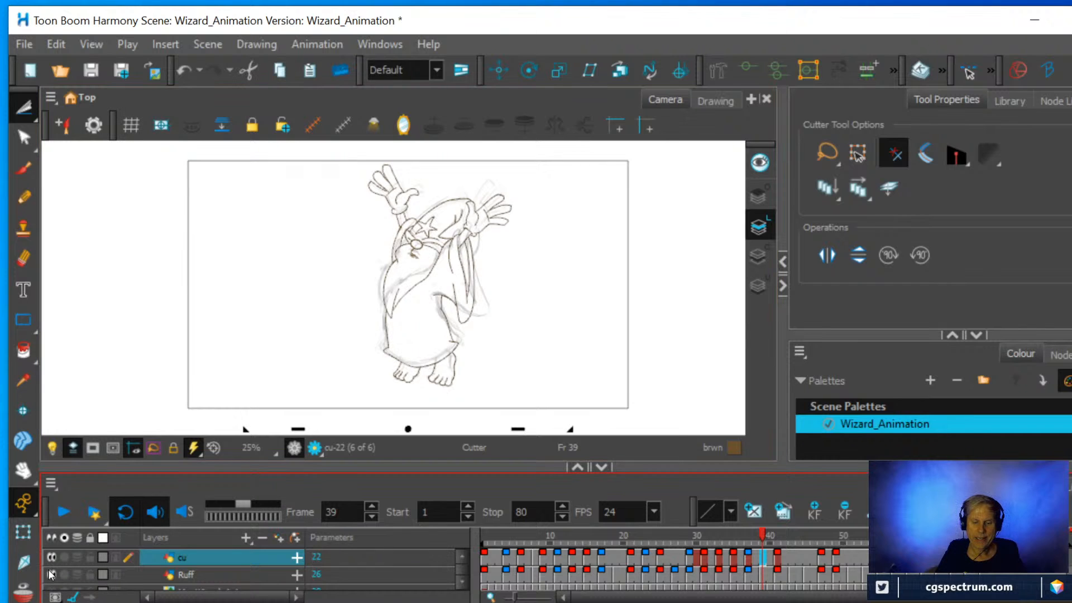
{"action": "left_click", "coordinate": [50, 571]}
Erase the soft shading smudge below the wizard's mouth with the Eraser.
{"action": "scroll", "coordinate": [393, 319], "scroll_direction": "up", "scroll_amount": 2}
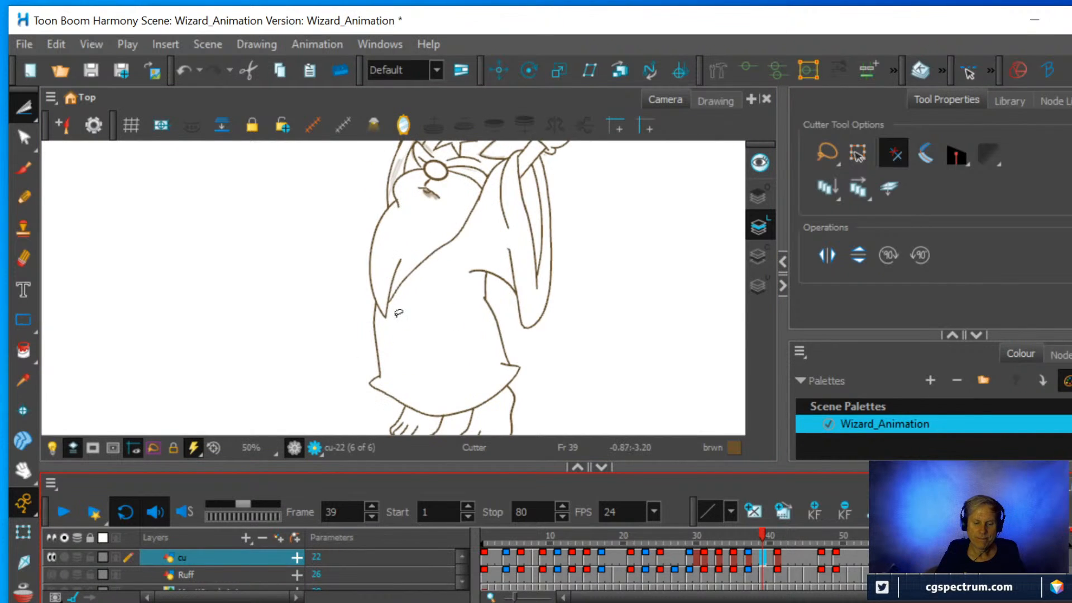
{"action": "left_click_drag", "start_coordinate": [456, 244], "coordinate": [393, 387]}
{"action": "scroll", "coordinate": [383, 355], "scroll_direction": "up", "scroll_amount": 2}
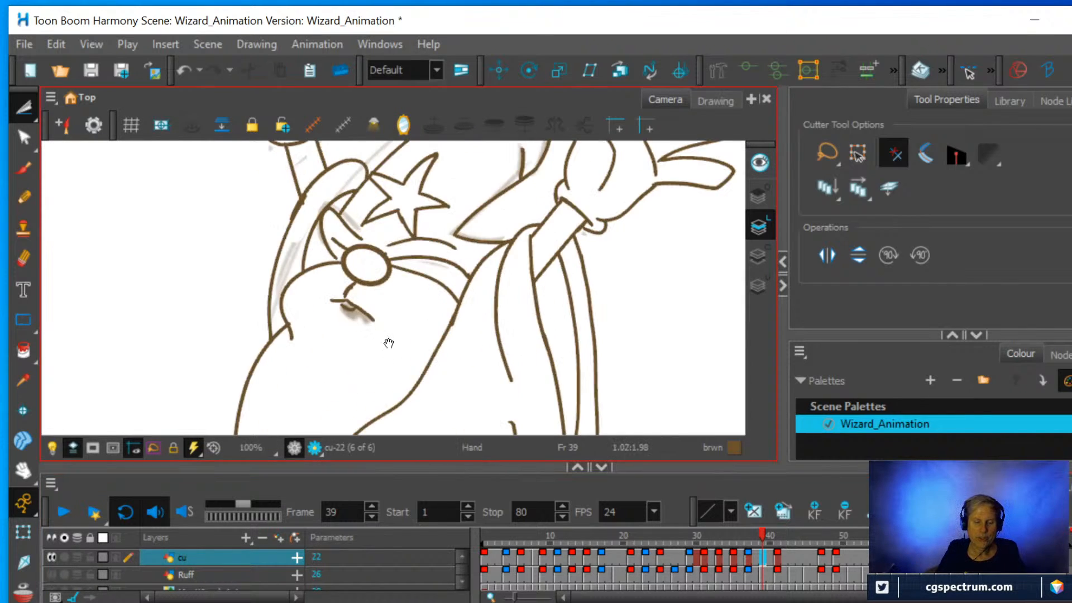
{"action": "left_click_drag", "start_coordinate": [389, 342], "coordinate": [410, 332]}
{"action": "scroll", "coordinate": [428, 366], "scroll_direction": "up", "scroll_amount": 2}
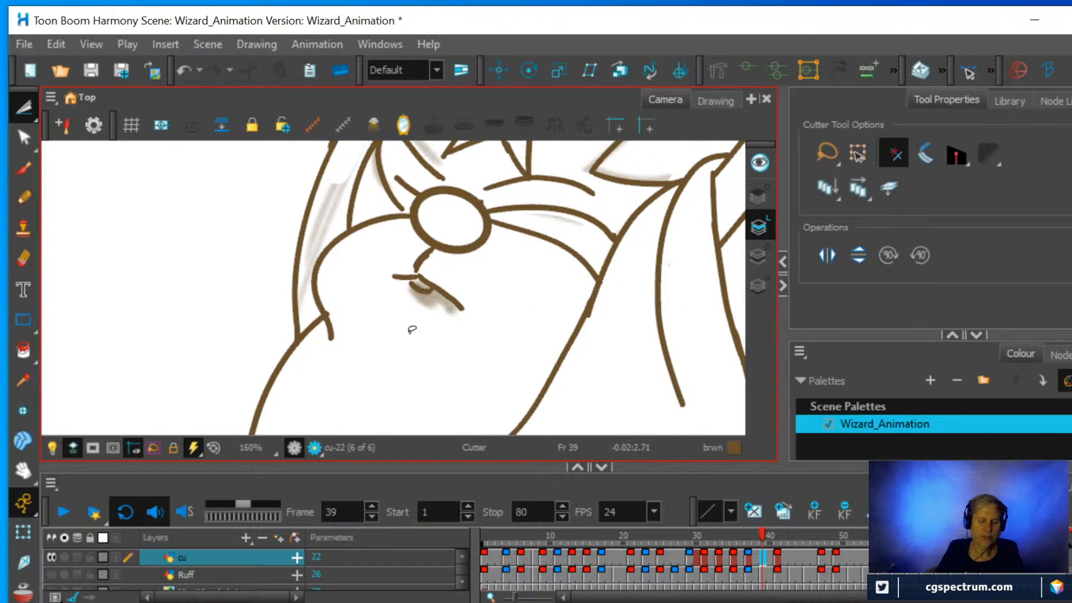
{"action": "left_click", "coordinate": [23, 259]}
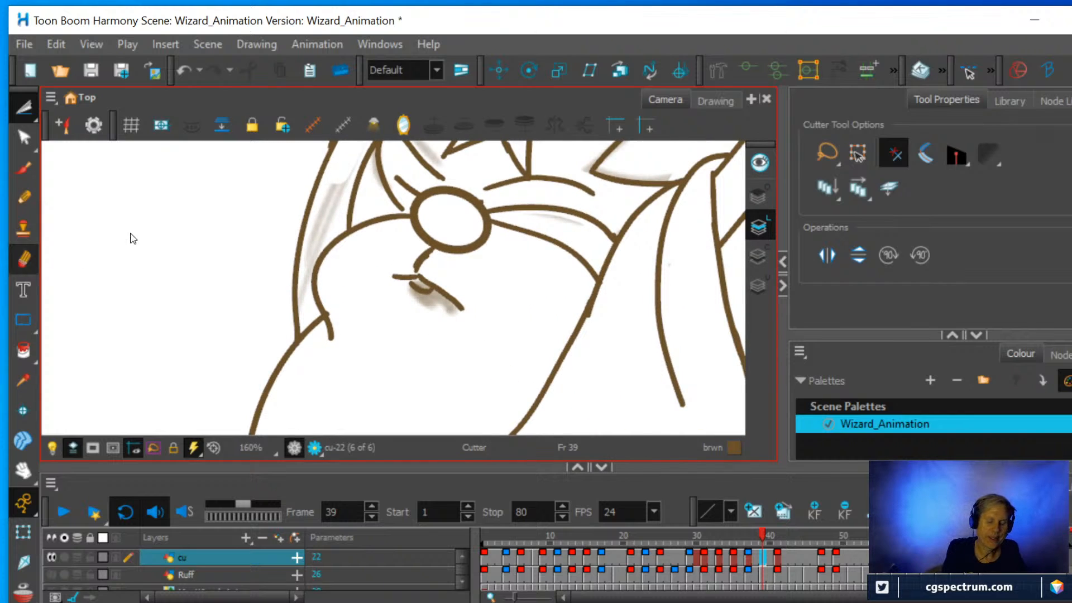
{"action": "mouse_move", "coordinate": [428, 318]}
{"action": "left_mouse_down"}
{"action": "mouse_move", "coordinate": [447, 317]}
{"action": "mouse_move", "coordinate": [411, 302]}
{"action": "left_mouse_up"}
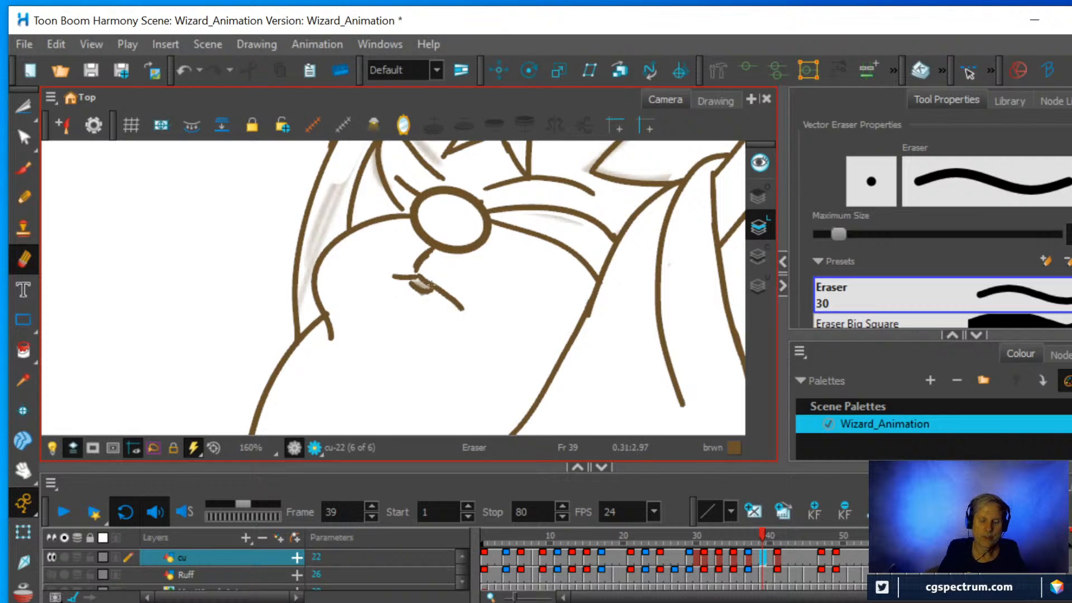
Erase the grey shading between the cheek and the long outer line beside the face, using a smaller eraser for the narrow part.
{"action": "mouse_move", "coordinate": [330, 190]}
{"action": "left_mouse_down"}
{"action": "mouse_move", "coordinate": [325, 214]}
{"action": "mouse_move", "coordinate": [348, 162]}
{"action": "mouse_move", "coordinate": [319, 232]}
{"action": "mouse_move", "coordinate": [336, 211]}
{"action": "left_mouse_up"}
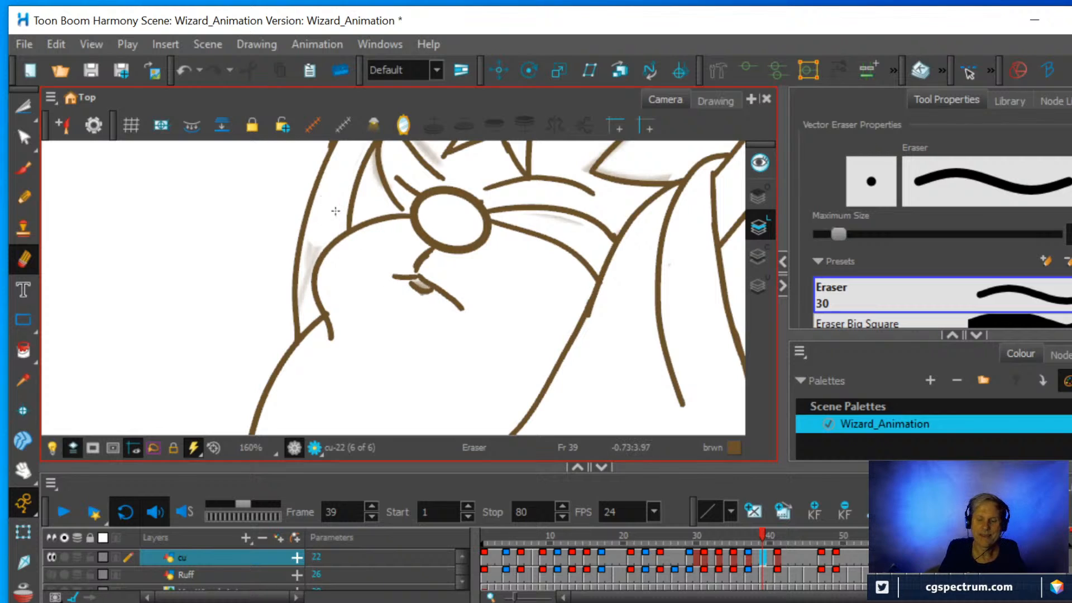
{"action": "left_click_drag", "start_coordinate": [839, 234], "coordinate": [823, 234]}
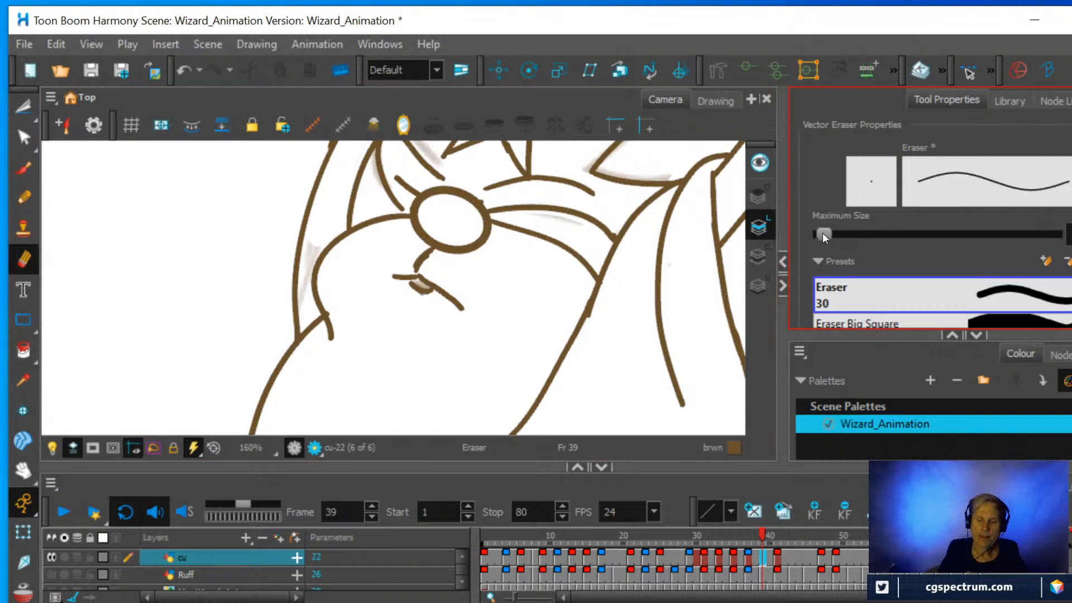
{"action": "mouse_move", "coordinate": [309, 241]}
{"action": "left_mouse_down"}
{"action": "mouse_move", "coordinate": [299, 290]}
{"action": "mouse_move", "coordinate": [305, 246]}
{"action": "left_mouse_up"}
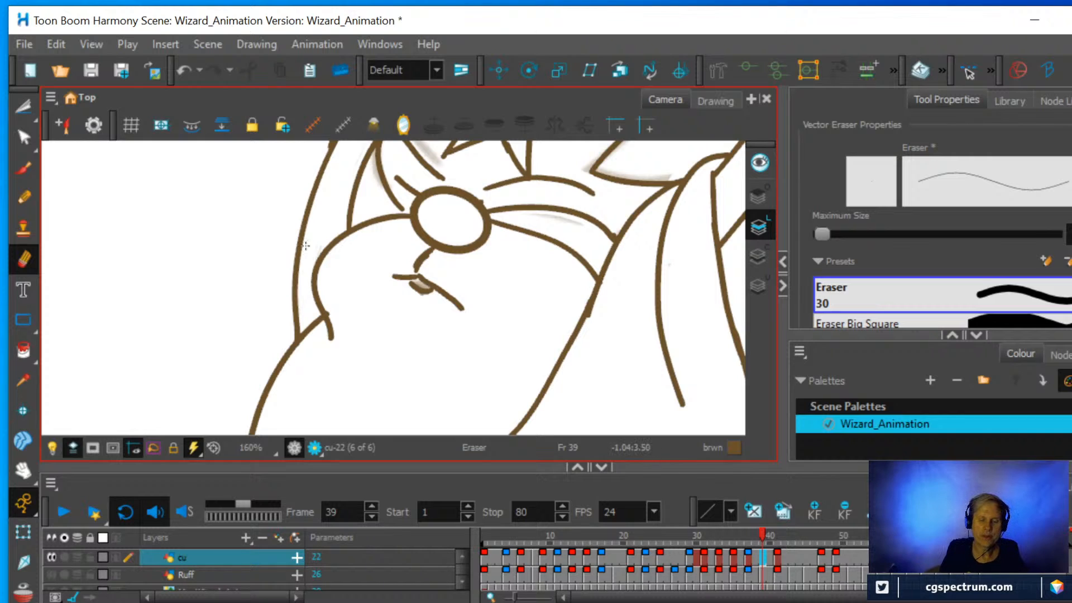
Erase the grey sketch residue around the pointed eye shape beside the nose, staying clear of the brown lines.
{"action": "key", "text": "space"}
{"action": "left_click_drag", "start_coordinate": [526, 283], "coordinate": [512, 330]}
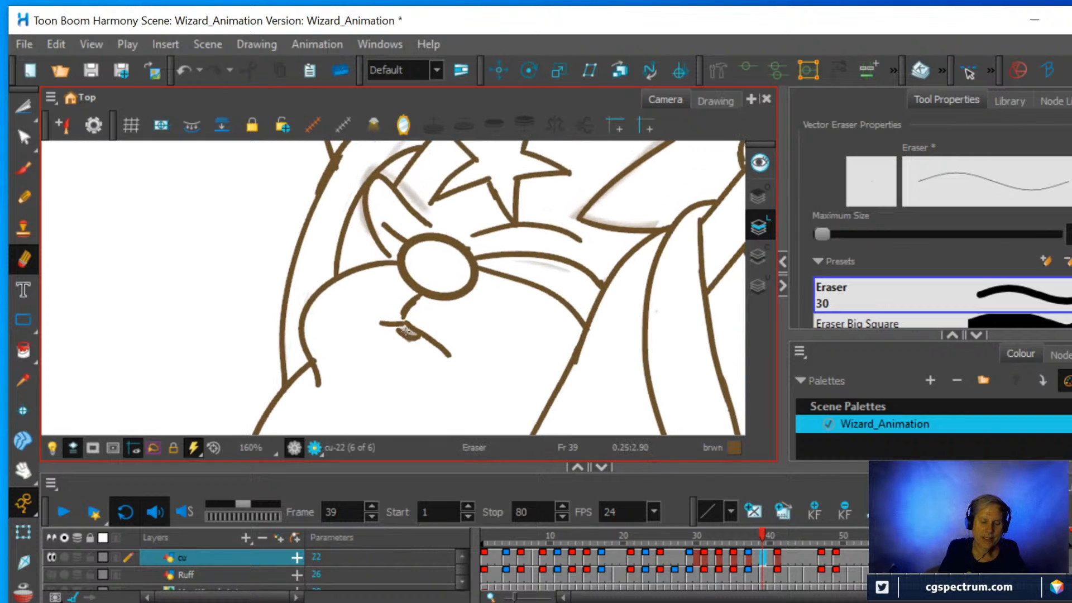
{"action": "key", "text": "space"}
{"action": "left_click_drag", "start_coordinate": [455, 293], "coordinate": [458, 352]}
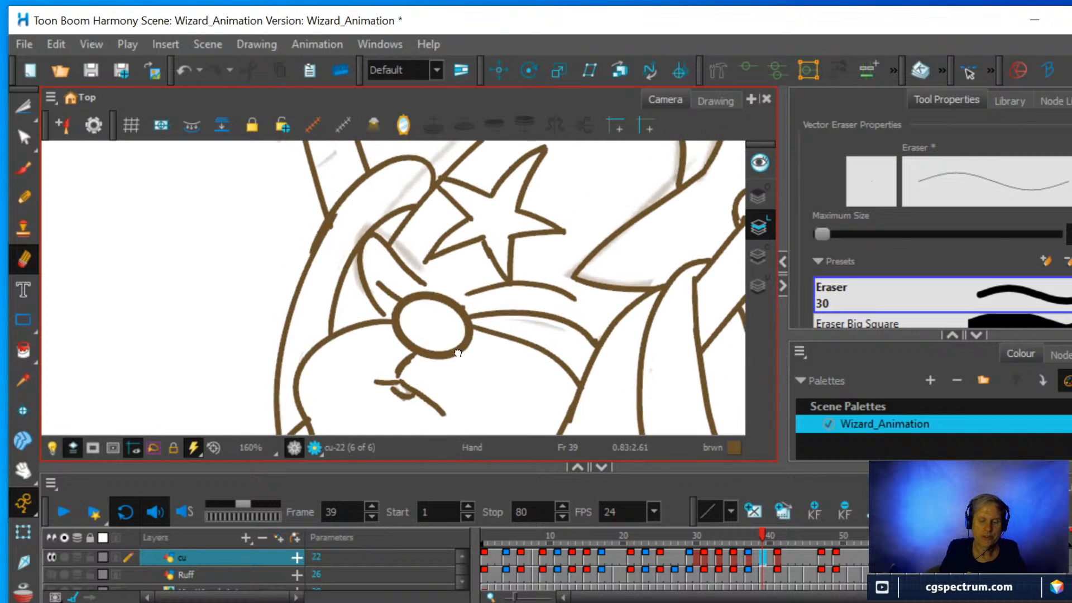
{"action": "mouse_move", "coordinate": [411, 261]}
{"action": "left_mouse_down"}
{"action": "mouse_move", "coordinate": [419, 269]}
{"action": "mouse_move", "coordinate": [400, 249]}
{"action": "mouse_move", "coordinate": [423, 272]}
{"action": "mouse_move", "coordinate": [406, 258]}
{"action": "left_mouse_up"}
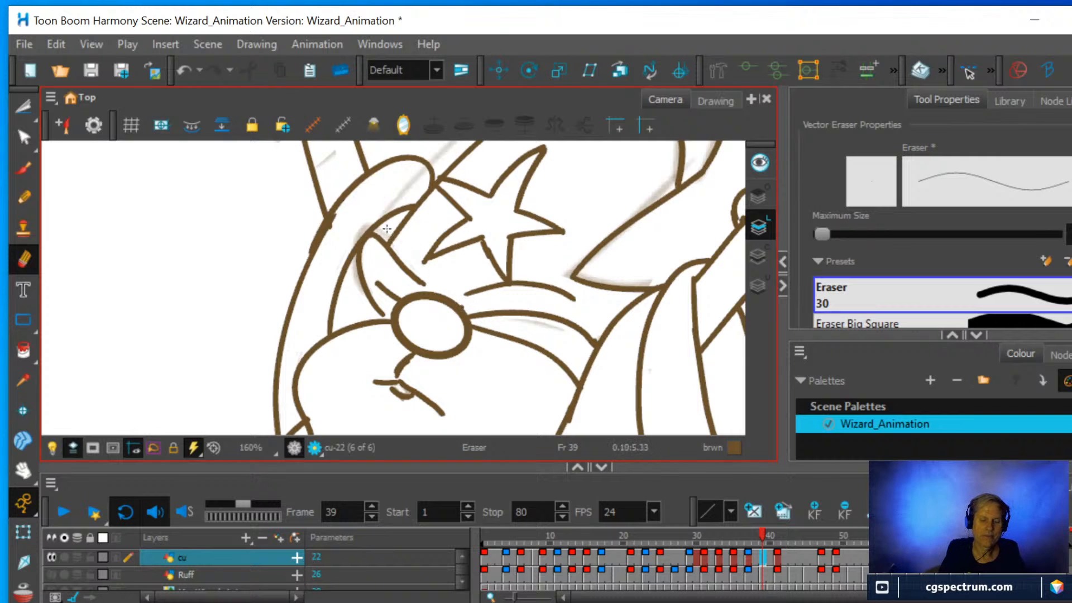
{"action": "mouse_move", "coordinate": [353, 223]}
{"action": "left_mouse_down"}
{"action": "mouse_move", "coordinate": [362, 226]}
{"action": "mouse_move", "coordinate": [354, 243]}
{"action": "left_mouse_up"}
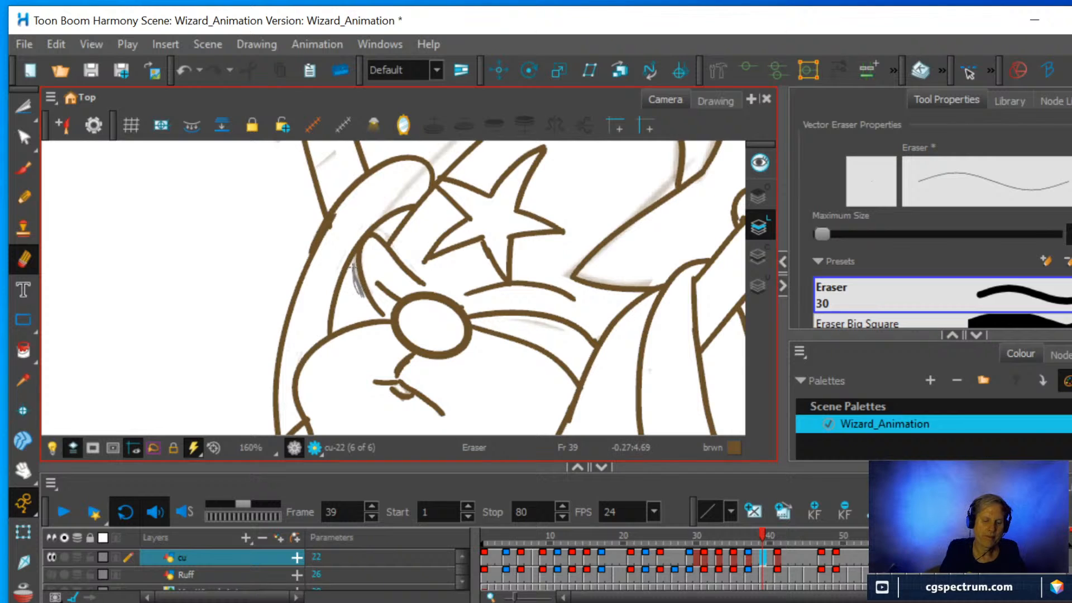
Erase the faint sketch marks inside the raised forearm and the grey stroke crossing the sleeve opening beside the star.
{"action": "left_click_drag", "start_coordinate": [328, 163], "coordinate": [334, 218]}
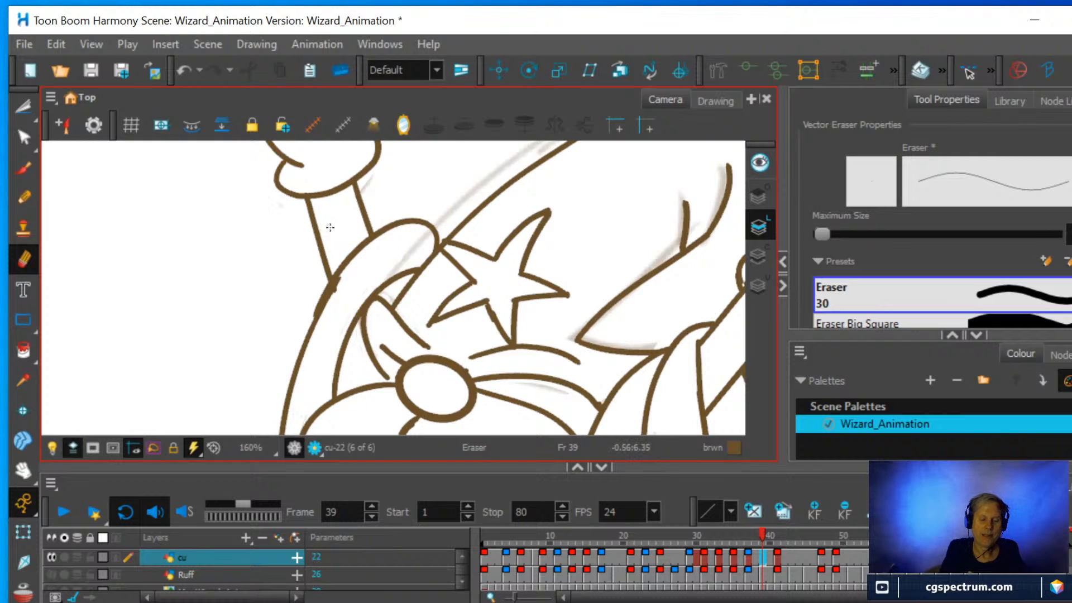
{"action": "mouse_move", "coordinate": [360, 177]}
{"action": "left_mouse_down"}
{"action": "mouse_move", "coordinate": [359, 243]}
{"action": "mouse_move", "coordinate": [366, 232]}
{"action": "left_mouse_up"}
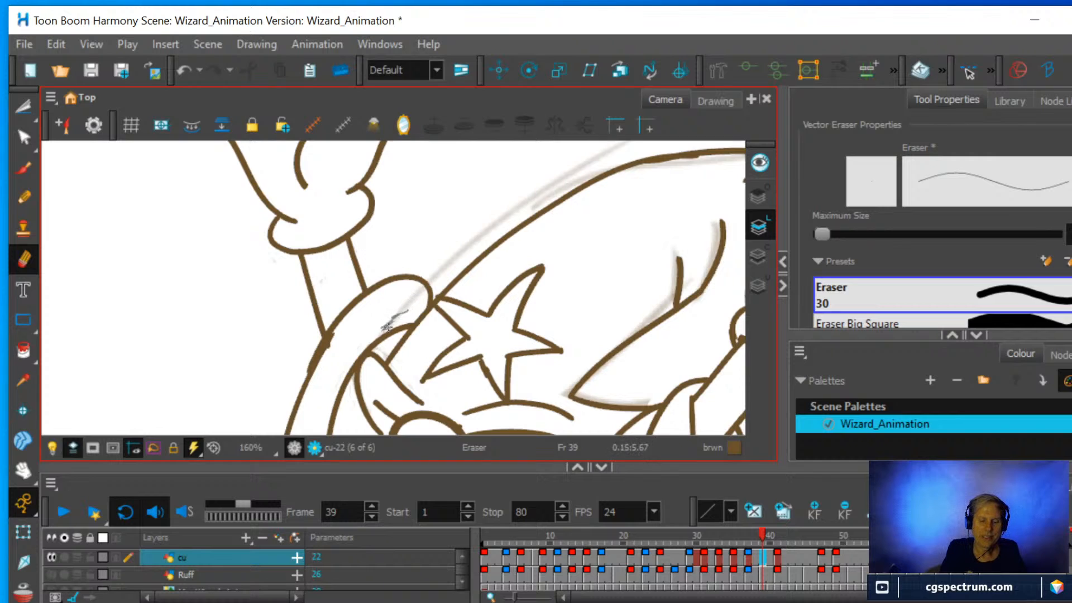
{"action": "left_click_drag", "start_coordinate": [386, 327], "coordinate": [427, 282]}
{"action": "left_click_drag", "start_coordinate": [410, 295], "coordinate": [397, 311]}
{"action": "left_click_drag", "start_coordinate": [333, 342], "coordinate": [337, 332]}
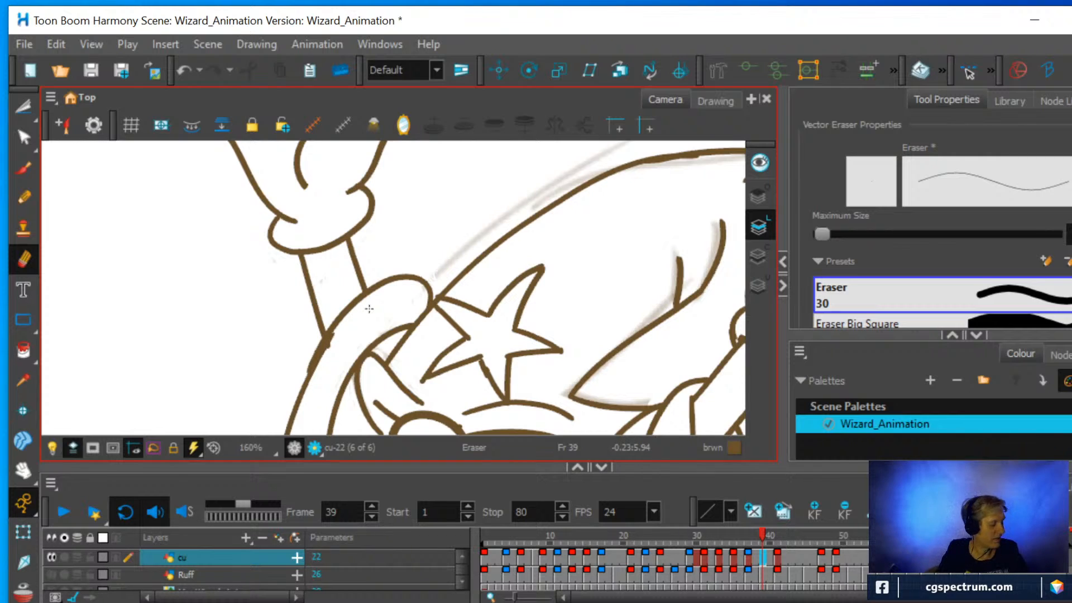
Rotate the view and erase the grey sketch residue along the hat's fold lines and brim point.
{"action": "key", "text": "ctrl+alt"}
{"action": "left_click_drag", "start_coordinate": [591, 326], "coordinate": [498, 197]}
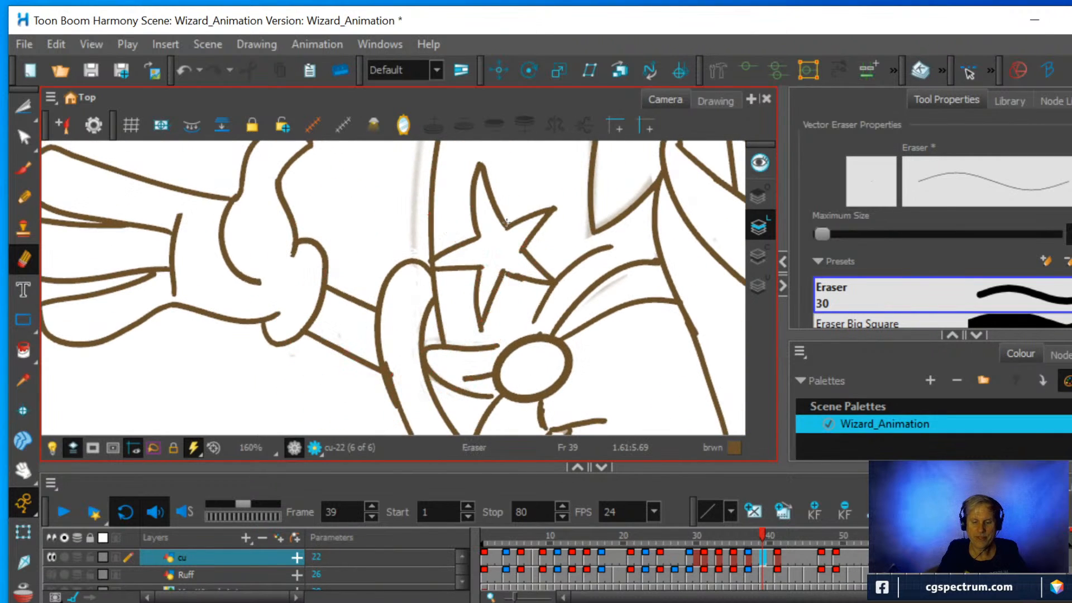
{"action": "key", "text": "space"}
{"action": "left_click_drag", "start_coordinate": [539, 254], "coordinate": [415, 418]}
{"action": "scroll", "coordinate": [451, 345], "scroll_direction": "down", "scroll_amount": 2}
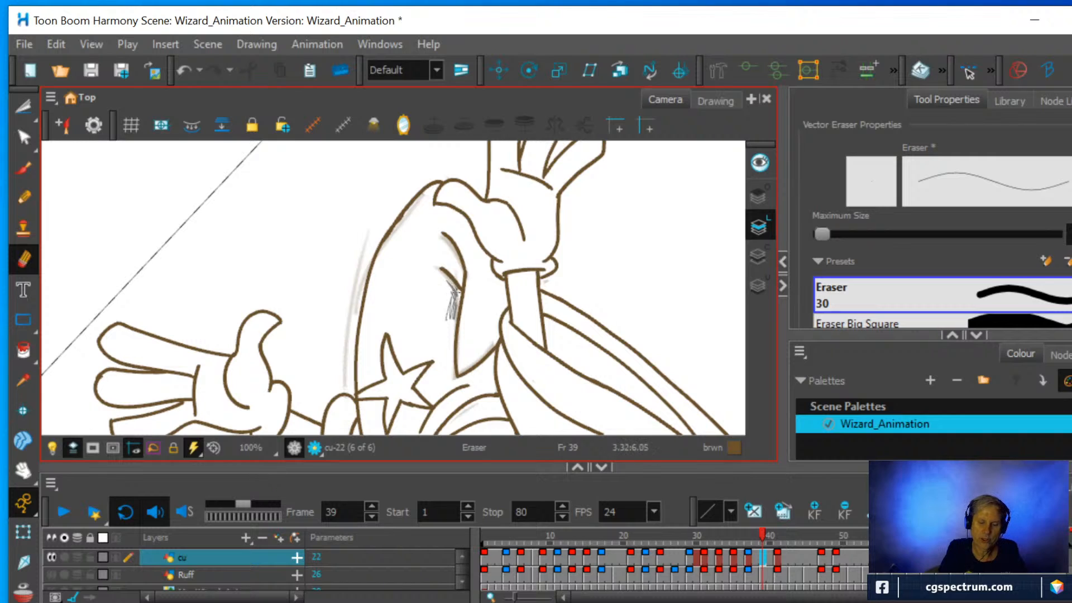
{"action": "mouse_move", "coordinate": [449, 286]}
{"action": "left_mouse_down"}
{"action": "mouse_move", "coordinate": [436, 264]}
{"action": "mouse_move", "coordinate": [447, 238]}
{"action": "left_mouse_up"}
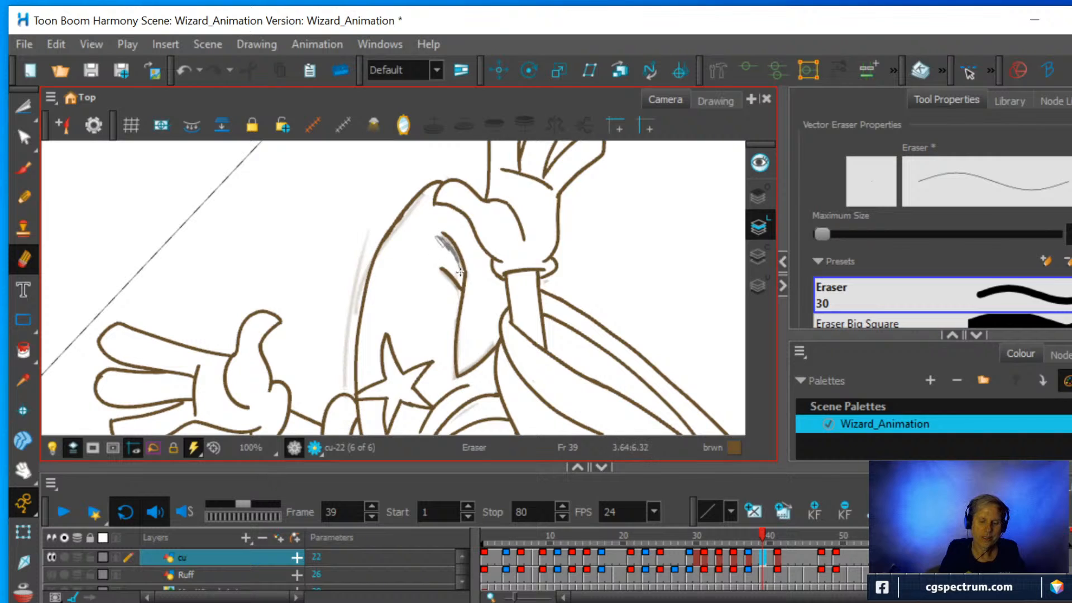
{"action": "left_click_drag", "start_coordinate": [452, 266], "coordinate": [454, 293]}
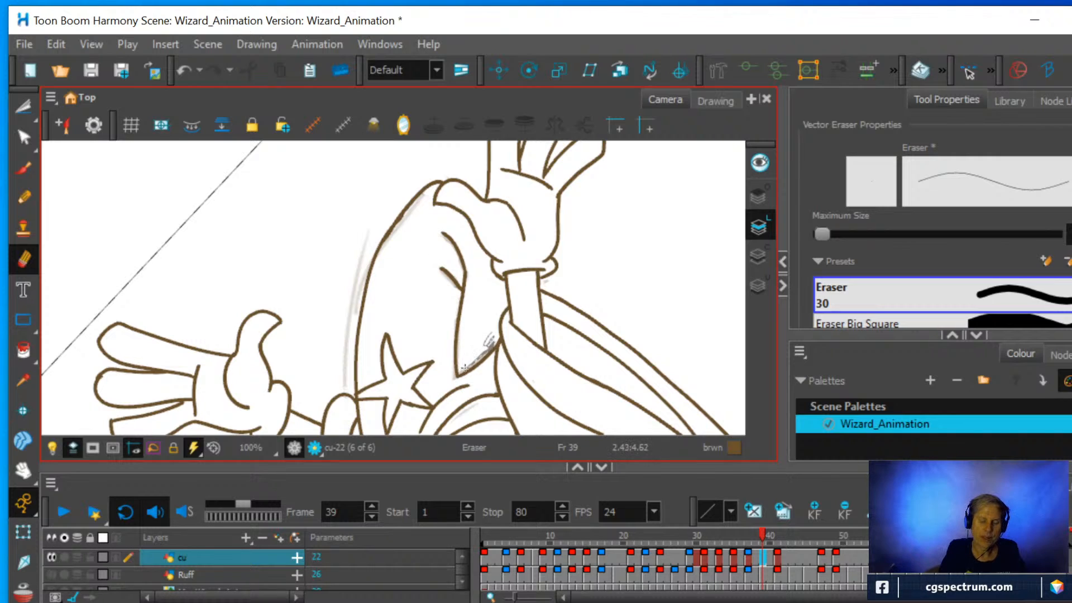
{"action": "left_click_drag", "start_coordinate": [488, 345], "coordinate": [486, 337]}
Enlarge the eraser and remove the grey sketch strokes on both sides of the hat's long outer curve.
{"action": "left_click_drag", "start_coordinate": [825, 234], "coordinate": [829, 234]}
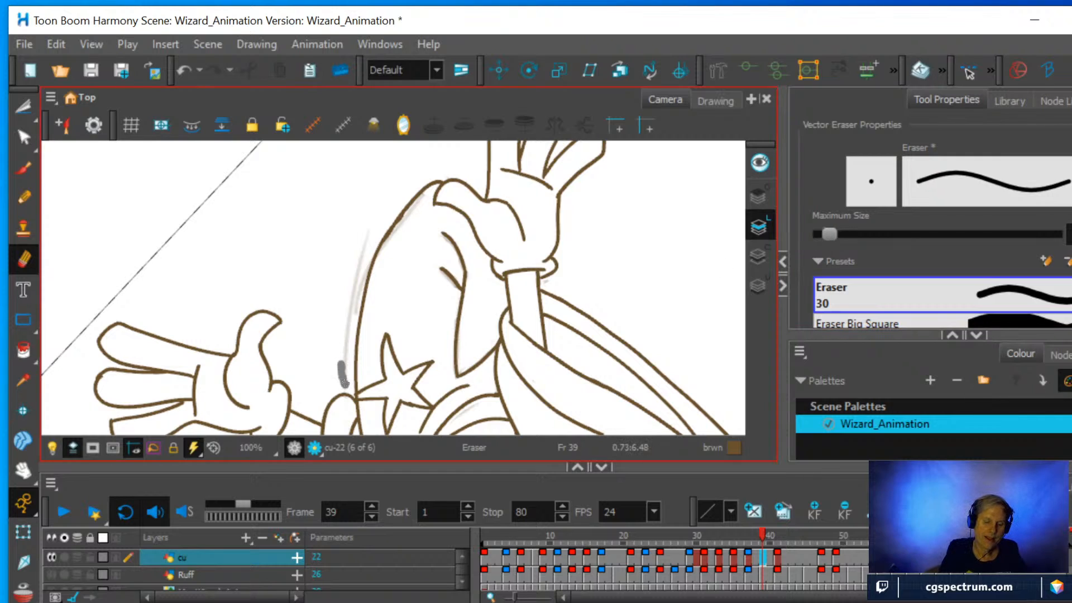
{"action": "mouse_move", "coordinate": [344, 382]}
{"action": "left_mouse_down"}
{"action": "mouse_move", "coordinate": [347, 305]}
{"action": "mouse_move", "coordinate": [368, 230]}
{"action": "mouse_move", "coordinate": [335, 365]}
{"action": "left_mouse_up"}
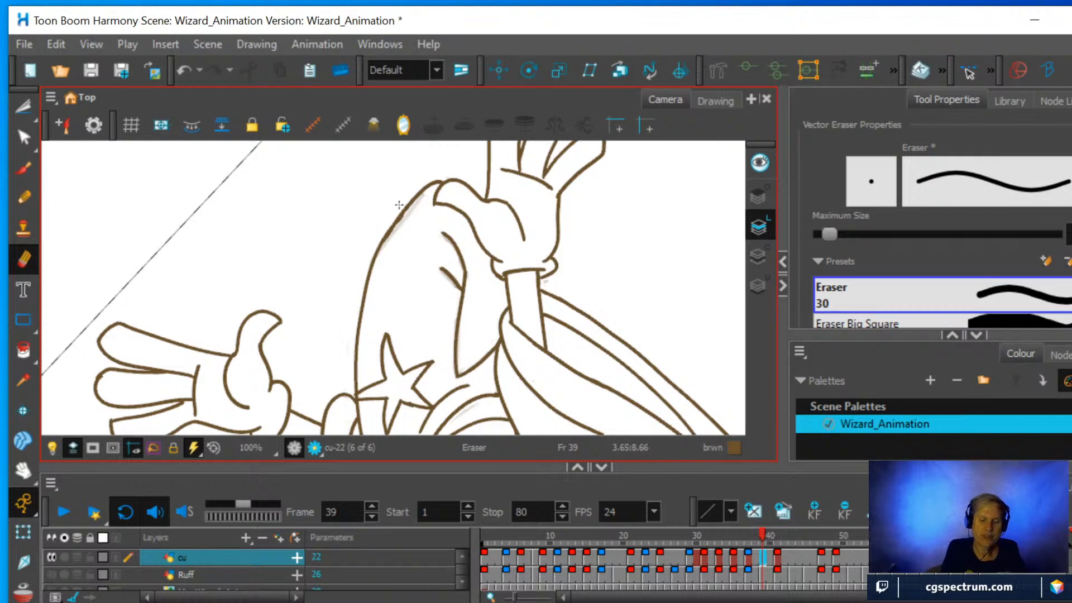
{"action": "mouse_move", "coordinate": [397, 245]}
{"action": "left_mouse_down"}
{"action": "mouse_move", "coordinate": [422, 198]}
{"action": "mouse_move", "coordinate": [387, 246]}
{"action": "left_mouse_up"}
{"action": "left_click_drag", "start_coordinate": [419, 204], "coordinate": [427, 190]}
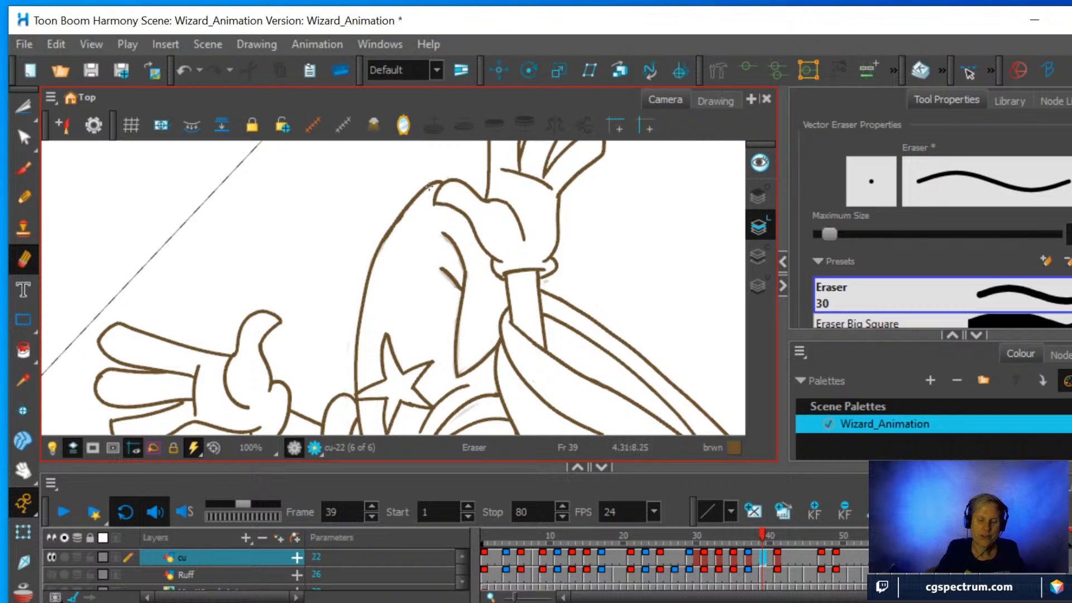
Erase the remaining smudges beside the hat's two short fold lines and below the glove cuff.
{"action": "scroll", "coordinate": [428, 186], "scroll_direction": "up", "scroll_amount": 4}
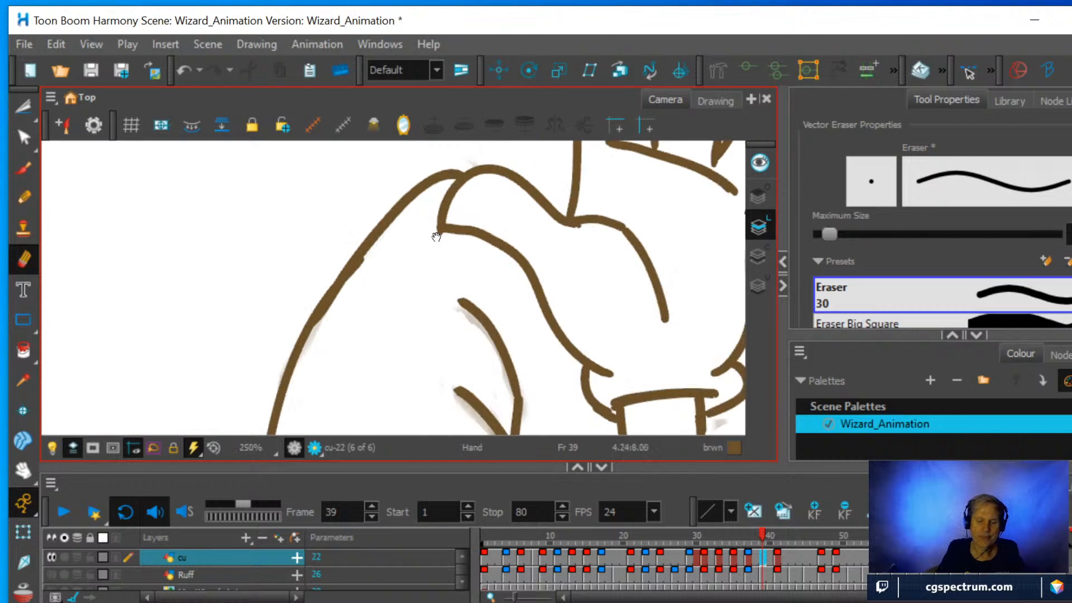
{"action": "left_click_drag", "start_coordinate": [437, 271], "coordinate": [396, 186]}
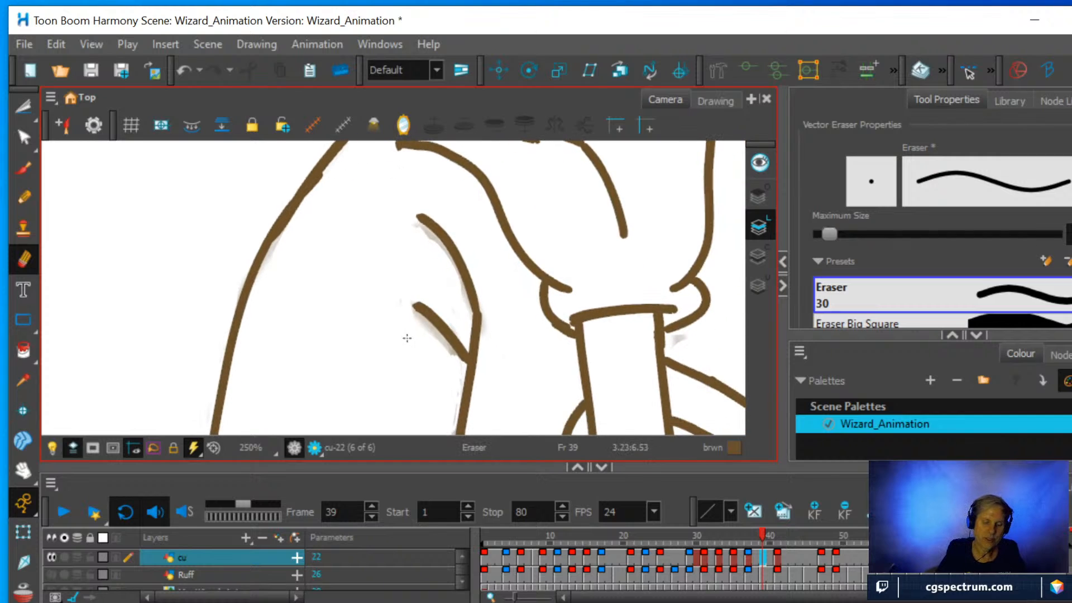
{"action": "mouse_move", "coordinate": [407, 336]}
{"action": "left_mouse_down"}
{"action": "mouse_move", "coordinate": [447, 357]}
{"action": "mouse_move", "coordinate": [433, 346]}
{"action": "left_mouse_up"}
{"action": "mouse_move", "coordinate": [423, 245]}
{"action": "left_mouse_down"}
{"action": "mouse_move", "coordinate": [403, 225]}
{"action": "mouse_move", "coordinate": [439, 256]}
{"action": "mouse_move", "coordinate": [459, 299]}
{"action": "mouse_move", "coordinate": [440, 278]}
{"action": "left_mouse_up"}
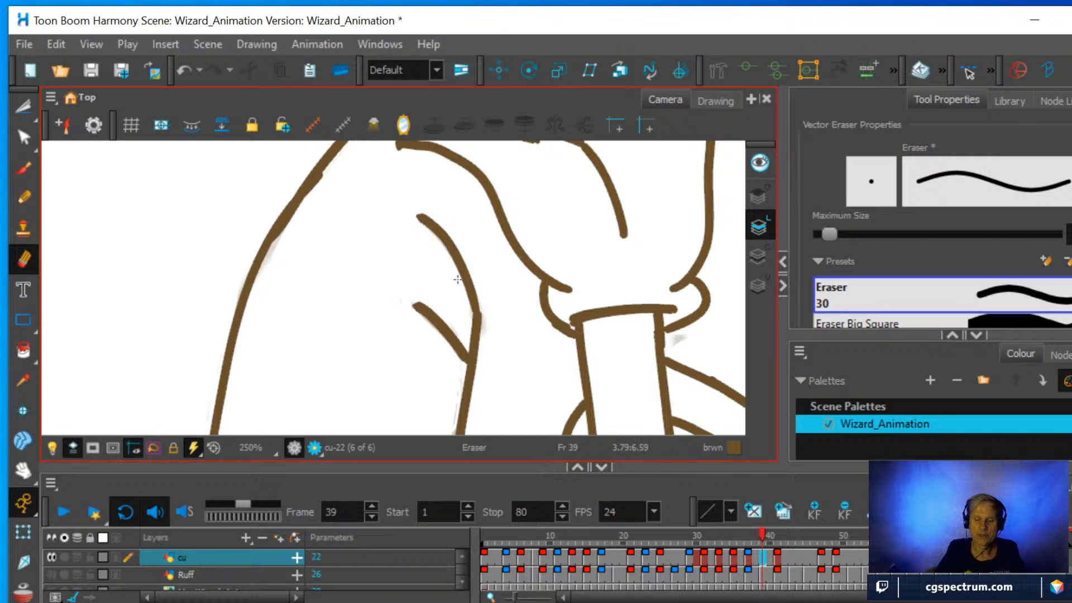
{"action": "left_click_drag", "start_coordinate": [683, 341], "coordinate": [687, 338]}
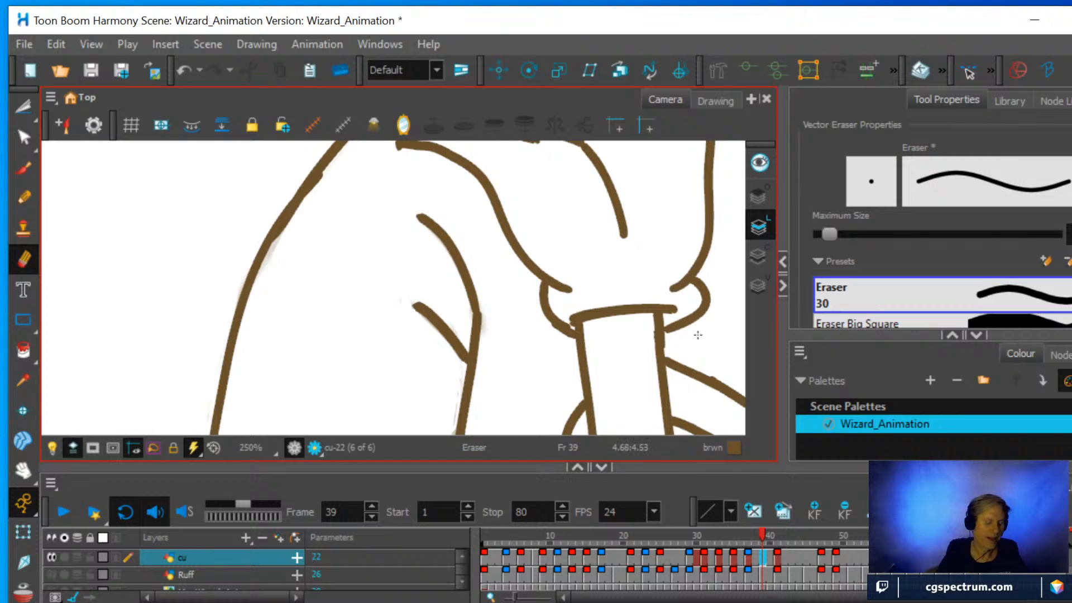
Reset the rotation of the camera view and check the whole wizard drawing.
{"action": "scroll", "coordinate": [636, 307], "scroll_direction": "down", "scroll_amount": 5}
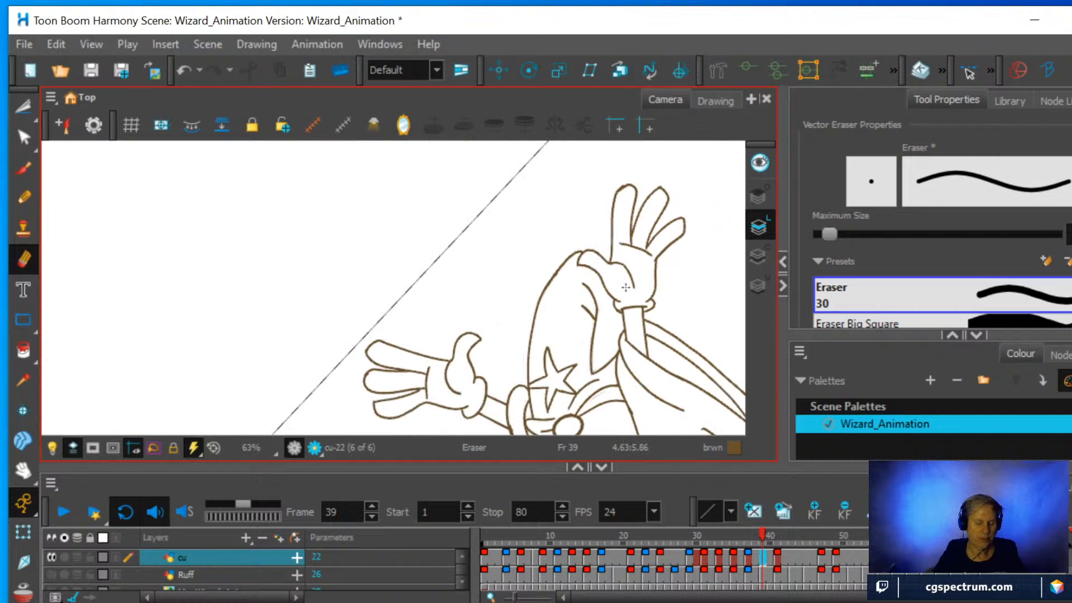
{"action": "key", "text": "shift+x"}
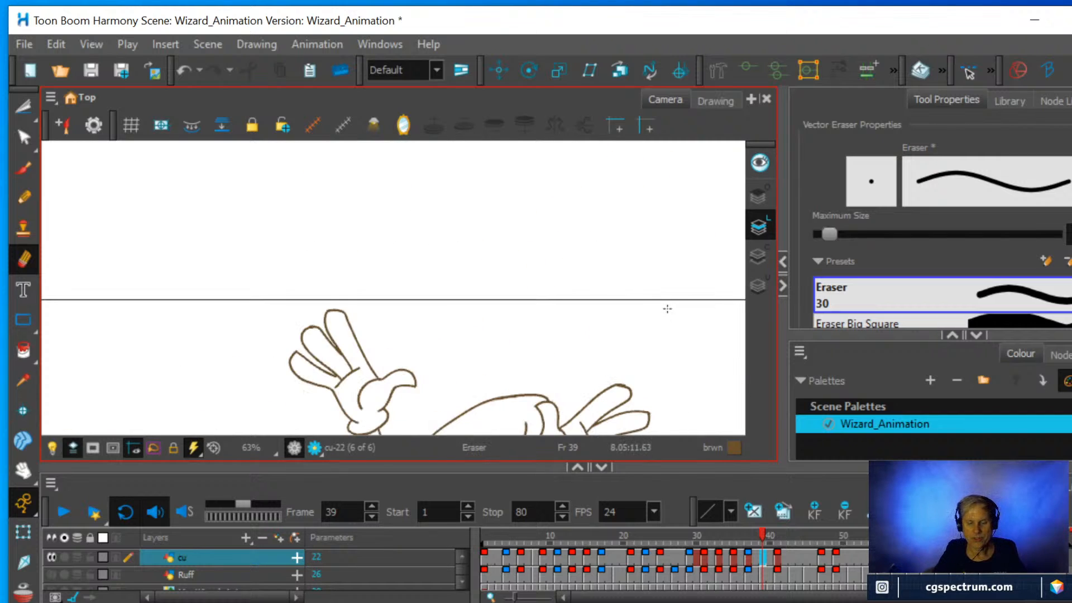
{"action": "left_click_drag", "start_coordinate": [543, 333], "coordinate": [504, 207]}
{"action": "scroll", "coordinate": [492, 306], "scroll_direction": "down", "scroll_amount": 2}
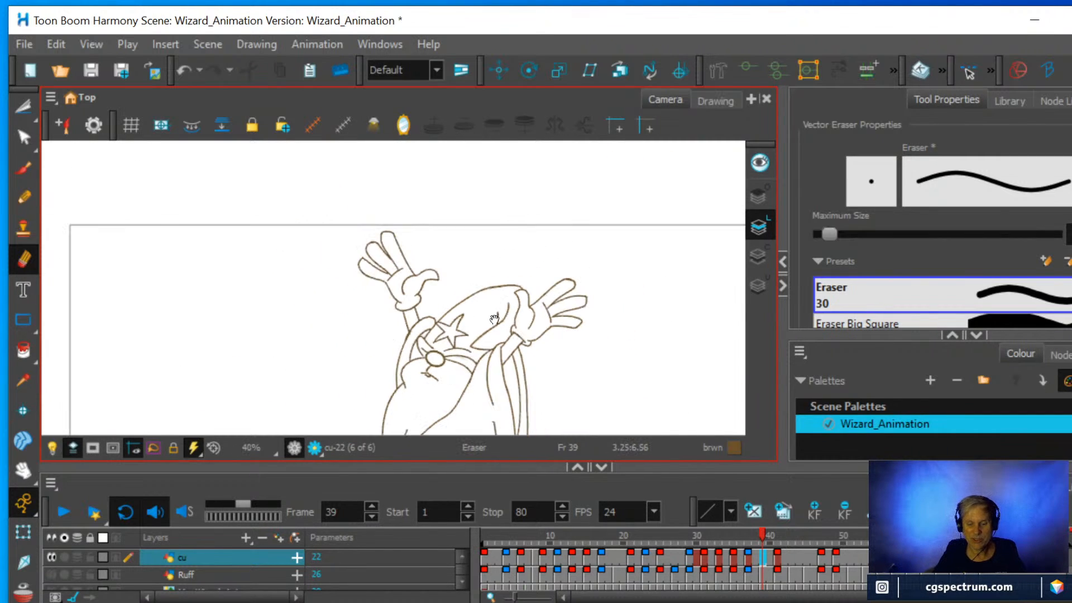
Check the whole wizard drawing at frame 39 and play back the cleaned-up animation, stopping it after review.
{"action": "left_click_drag", "start_coordinate": [497, 318], "coordinate": [498, 230]}
{"action": "scroll", "coordinate": [498, 230], "scroll_direction": "down", "scroll_amount": 1}
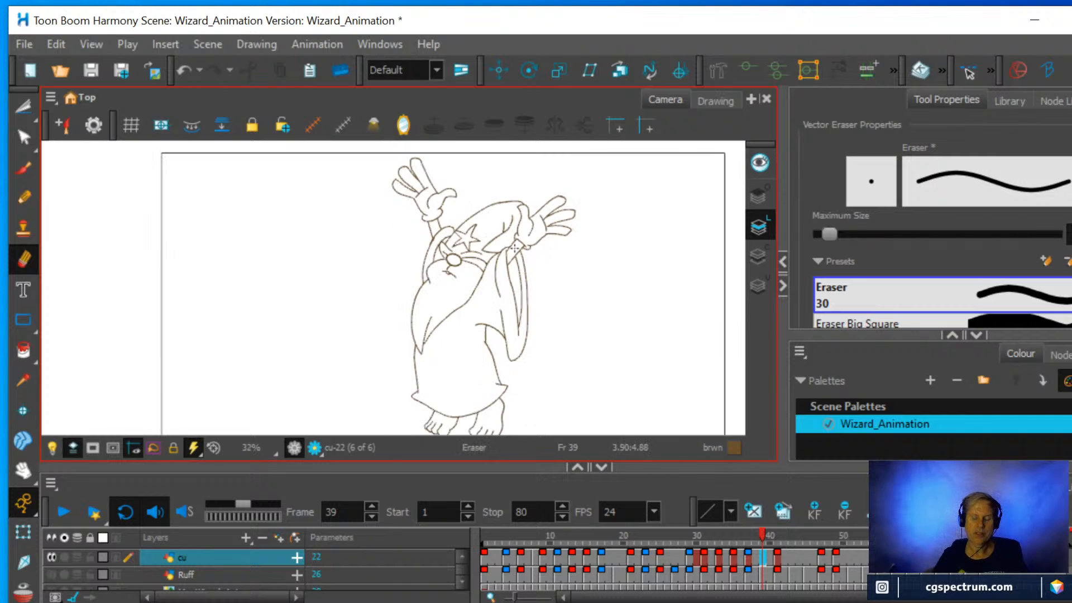
{"action": "scroll", "coordinate": [513, 250], "scroll_direction": "up", "scroll_amount": 1}
{"action": "scroll", "coordinate": [508, 273], "scroll_direction": "down", "scroll_amount": 1}
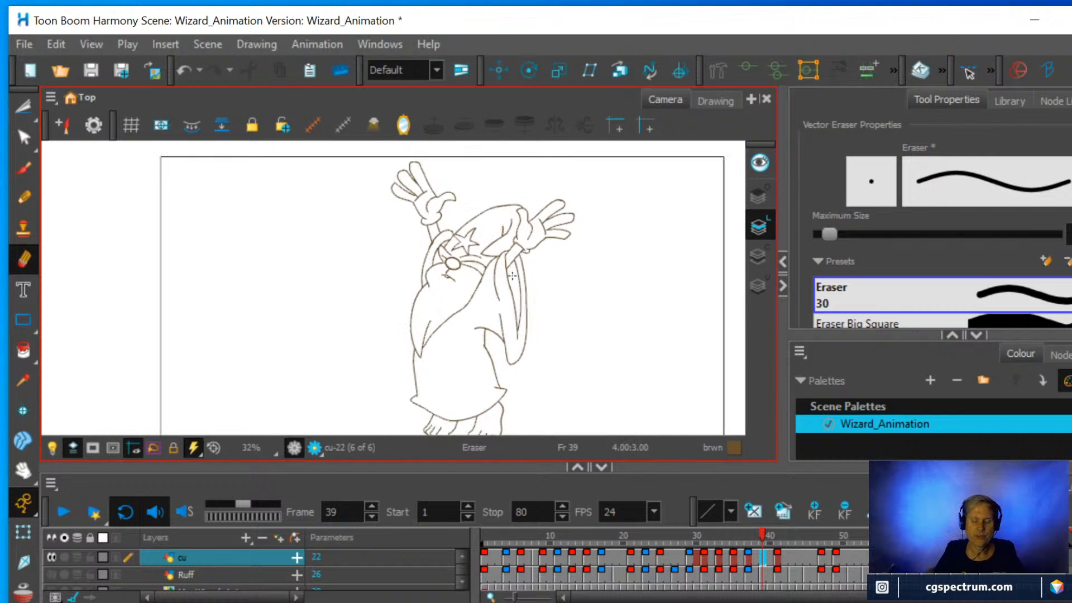
{"action": "left_click", "coordinate": [59, 508]}
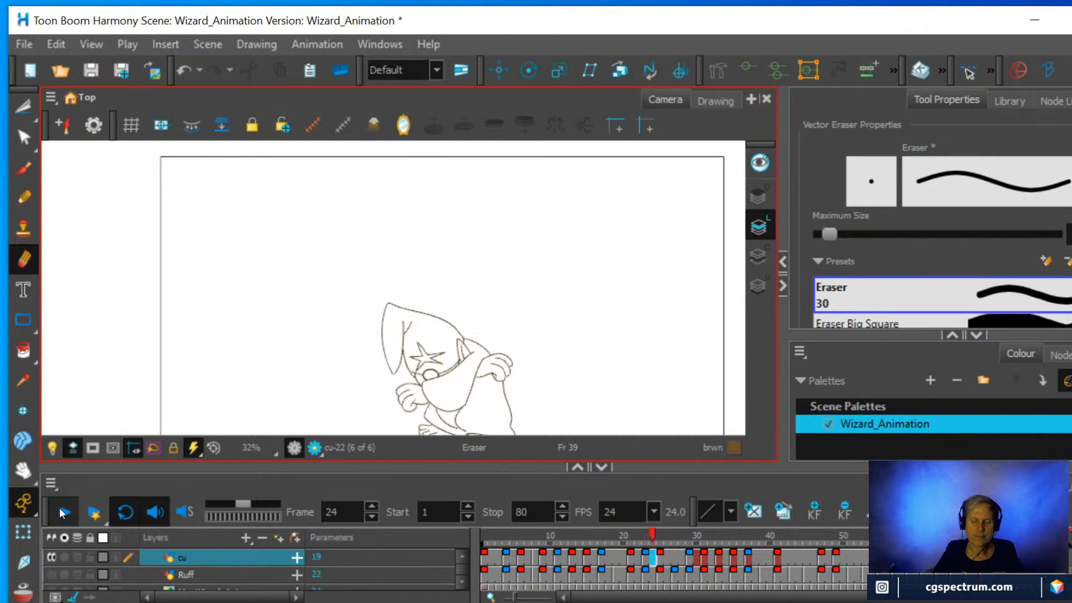
{"action": "left_click", "coordinate": [63, 512]}
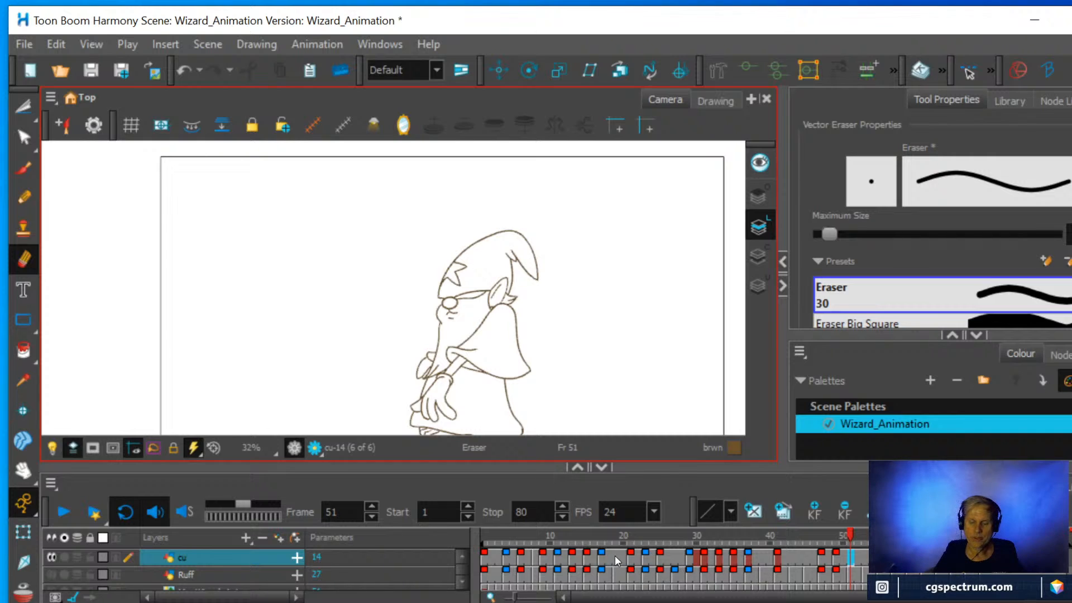
Go to frame 43 on the cu layer and make the Ruff layer visible beneath the line drawing.
{"action": "left_click", "coordinate": [789, 554]}
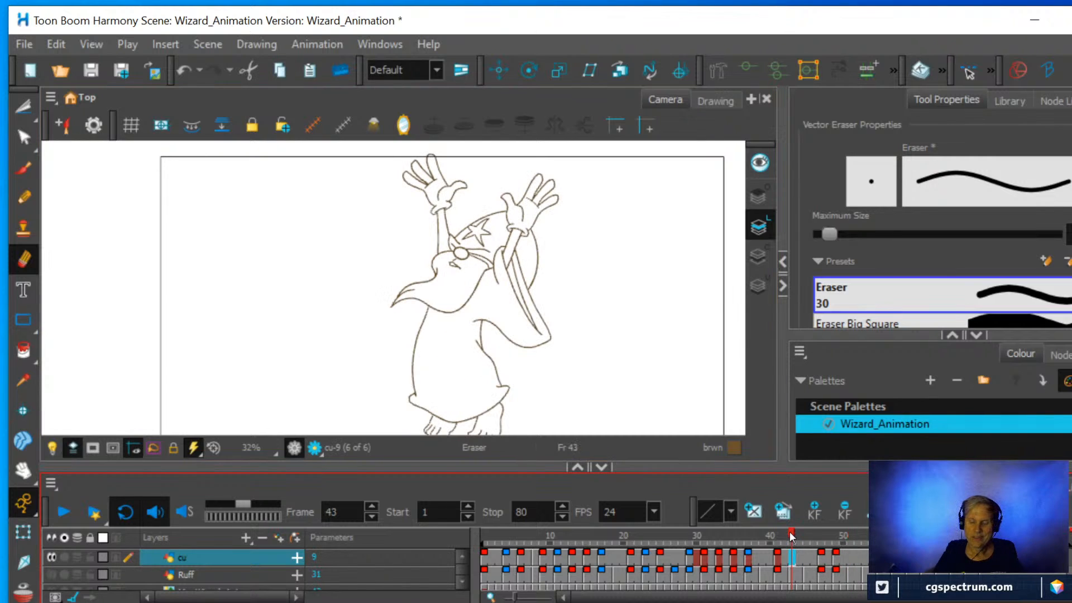
{"action": "mouse_move", "coordinate": [791, 537]}
{"action": "left_mouse_down"}
{"action": "mouse_move", "coordinate": [781, 533]}
{"action": "mouse_move", "coordinate": [834, 537]}
{"action": "mouse_move", "coordinate": [788, 552]}
{"action": "mouse_move", "coordinate": [830, 554]}
{"action": "mouse_move", "coordinate": [791, 566]}
{"action": "left_mouse_up"}
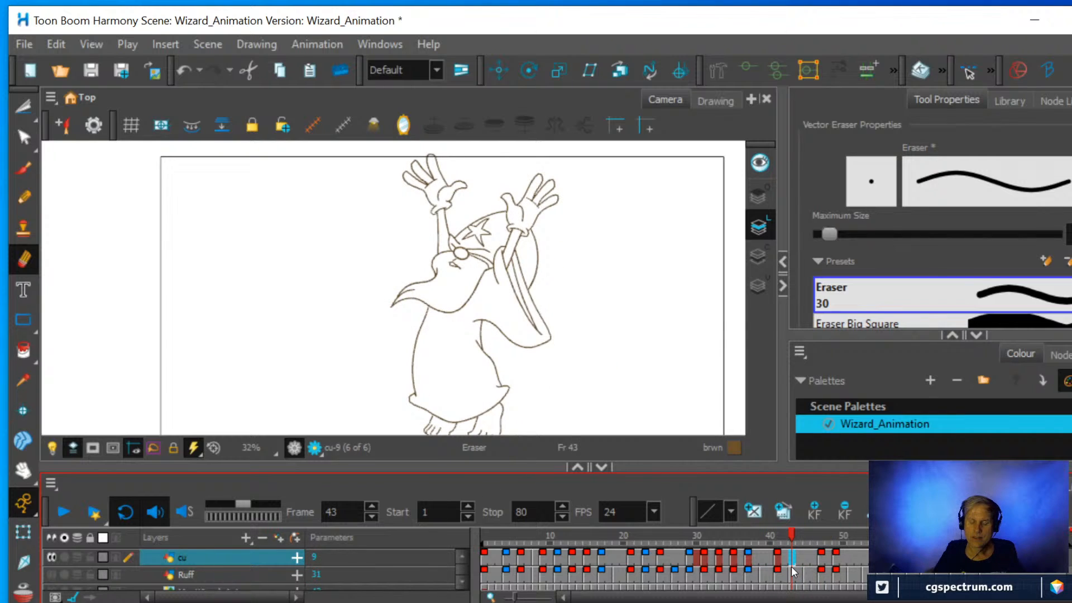
{"action": "left_click", "coordinate": [50, 574]}
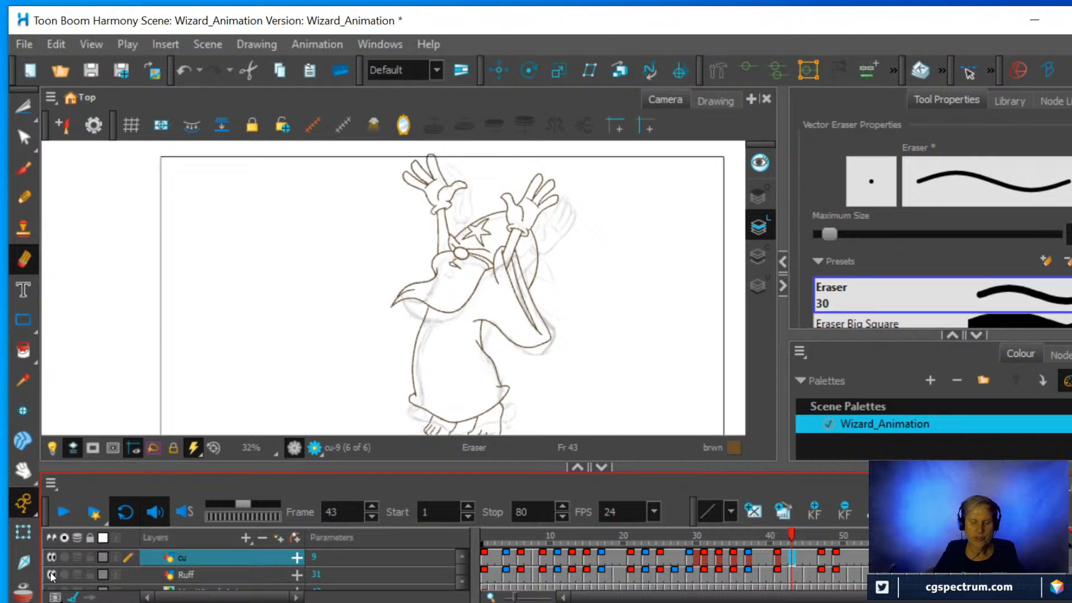
Compare the rough wizard poses on the Ruff layer at frames 43 and 45 against the cleaned line drawing.
{"action": "left_click", "coordinate": [809, 575]}
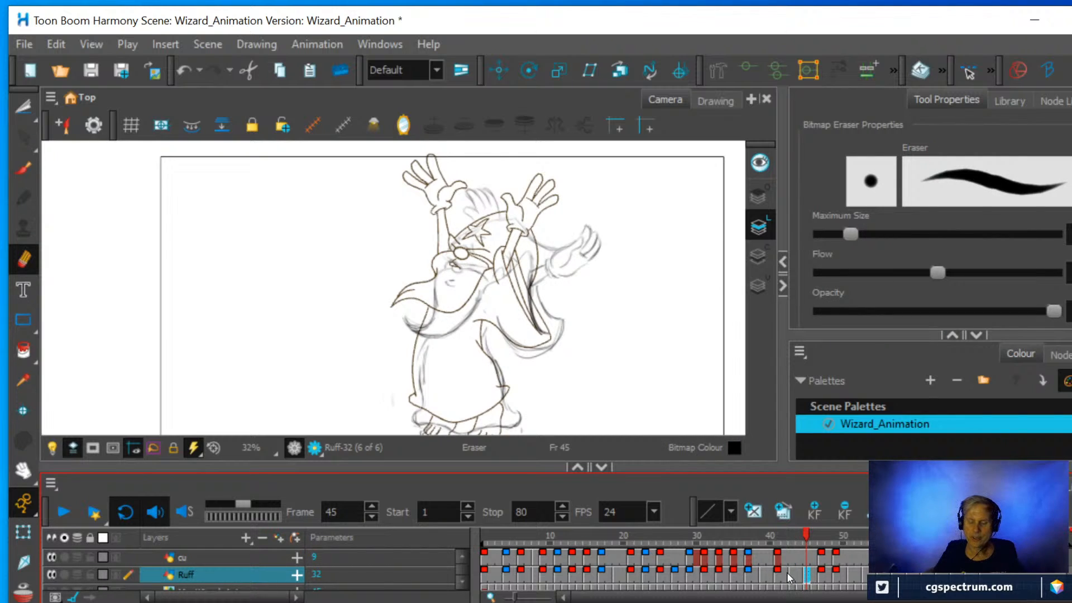
{"action": "left_click", "coordinate": [790, 571]}
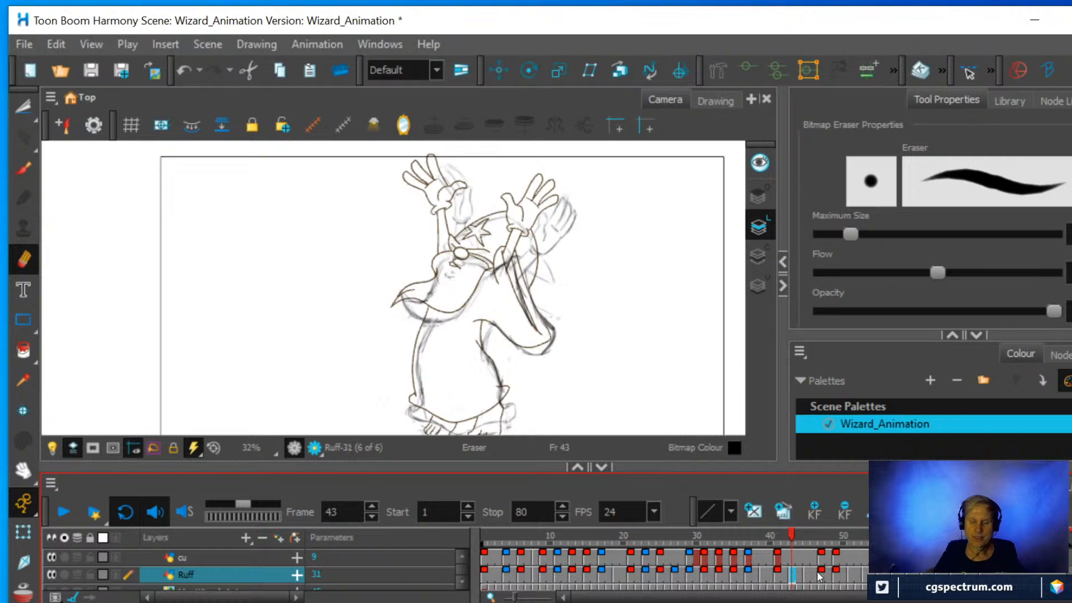
{"action": "left_click", "coordinate": [805, 571]}
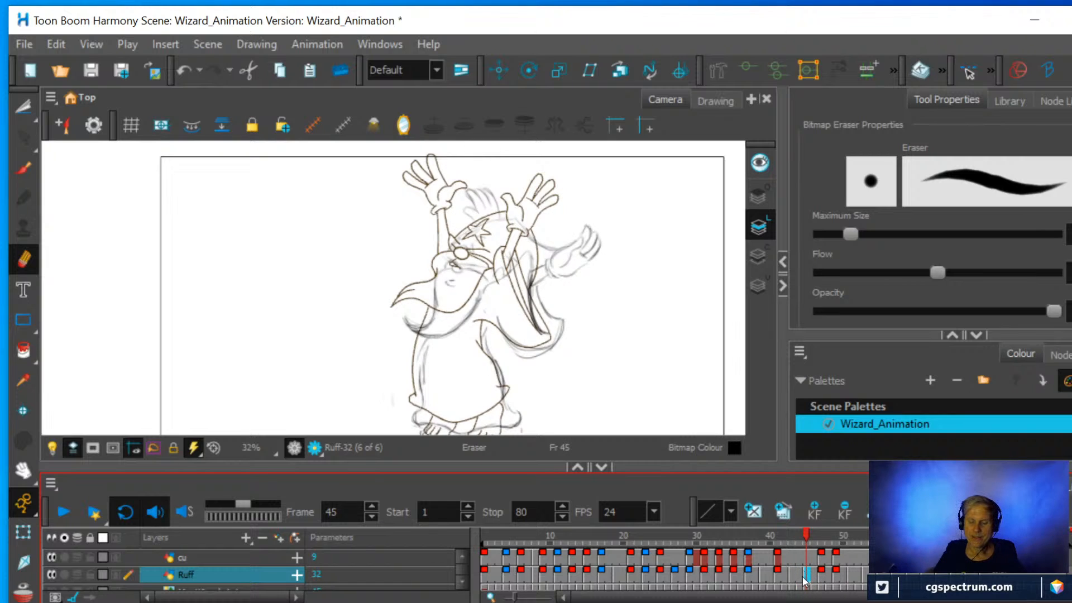
{"action": "left_click", "coordinate": [789, 569]}
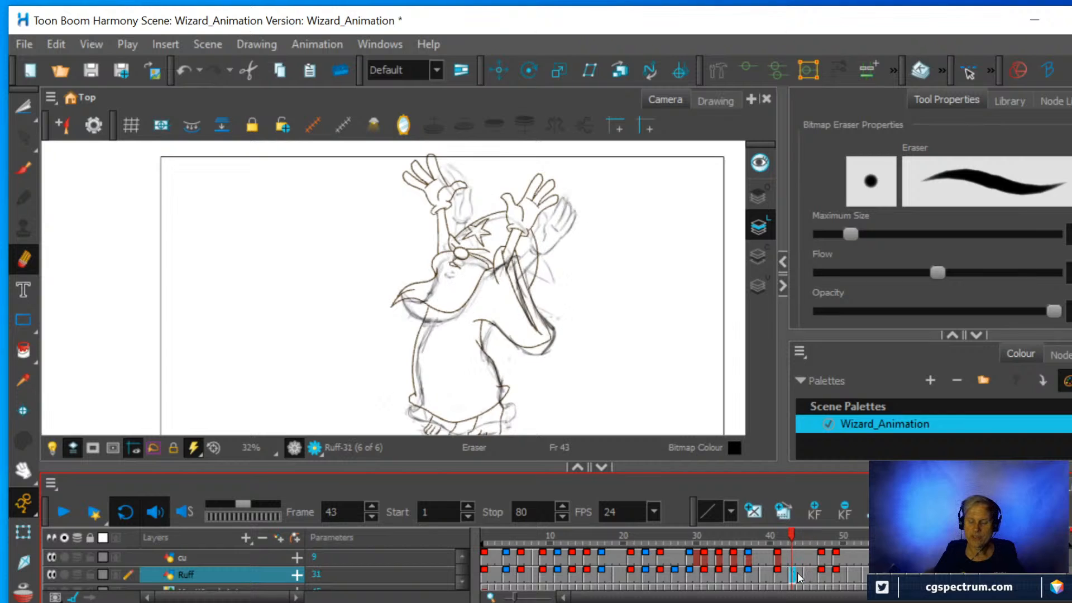
{"action": "left_click", "coordinate": [806, 573]}
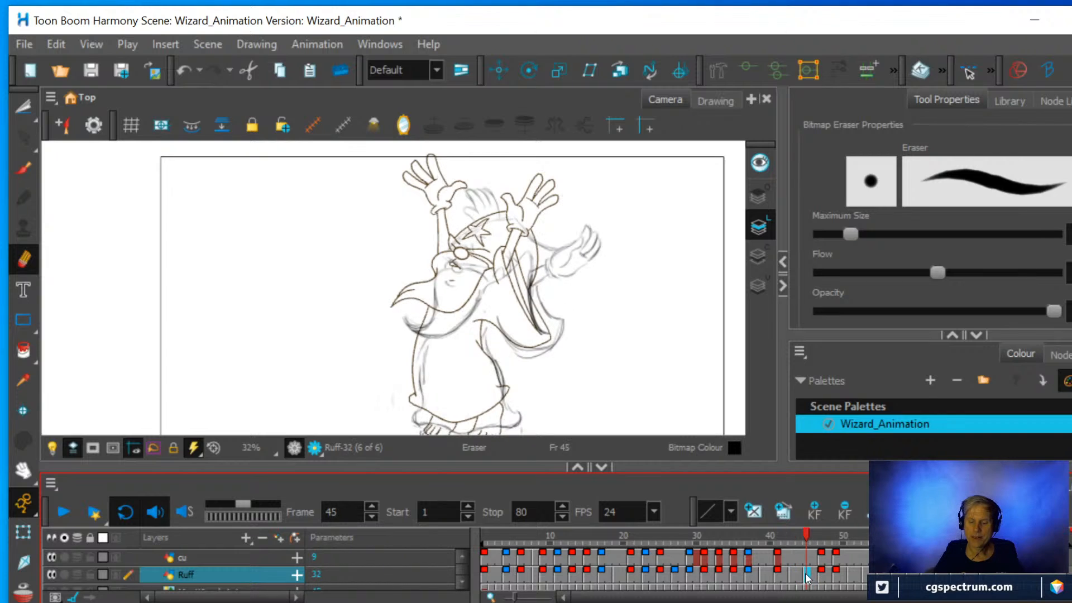
Examine the rough and cleaned wizard drawings together at frames 51, 59, 69 and 61.
{"action": "left_click", "coordinate": [837, 570]}
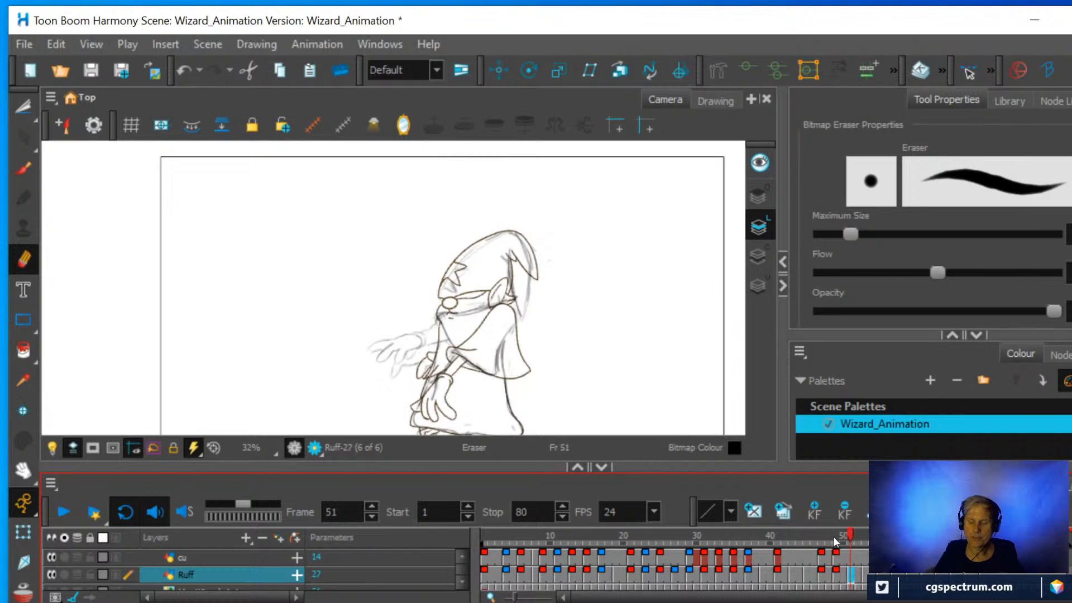
{"action": "left_click", "coordinate": [910, 557]}
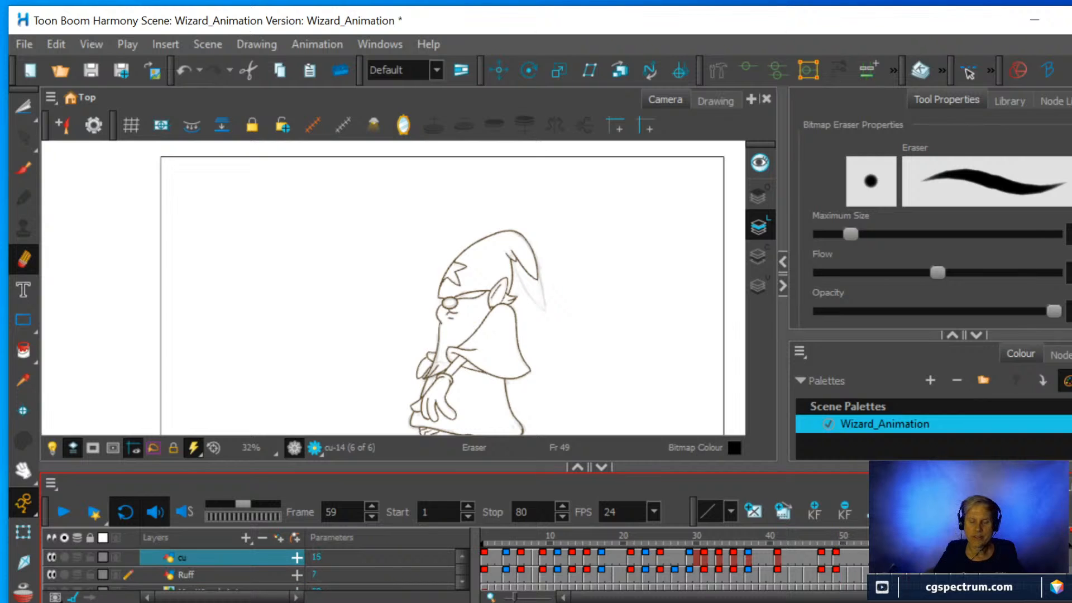
{"action": "left_click", "coordinate": [982, 557]}
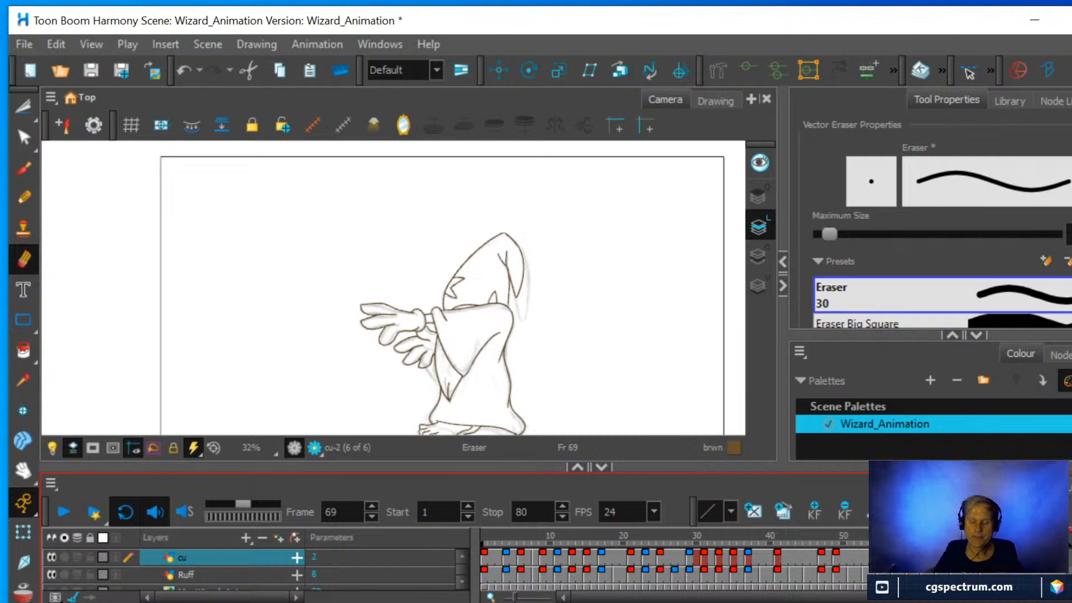
{"action": "left_click", "coordinate": [924, 557]}
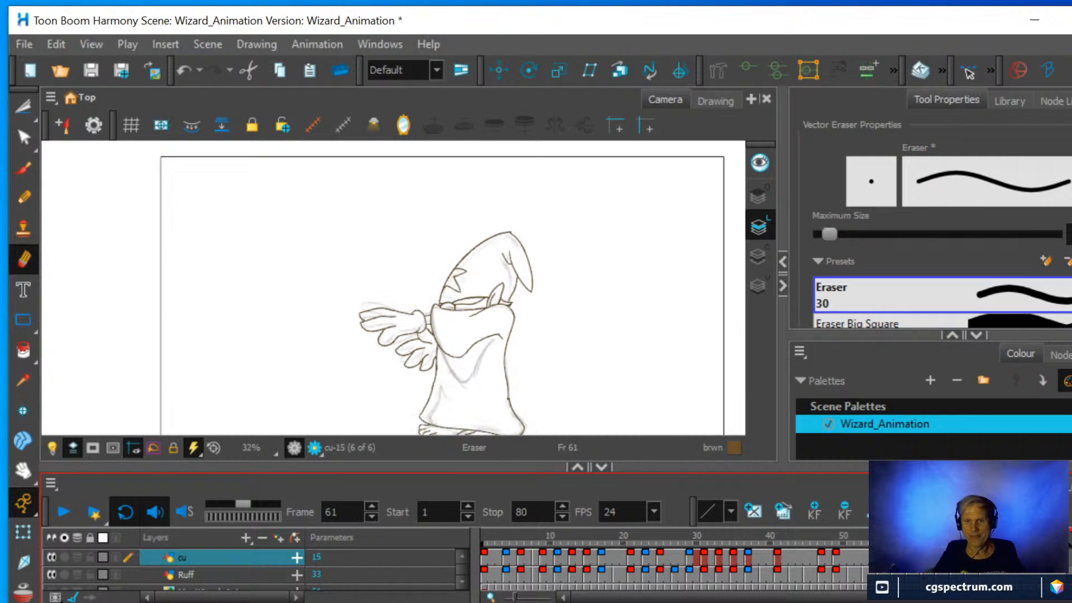
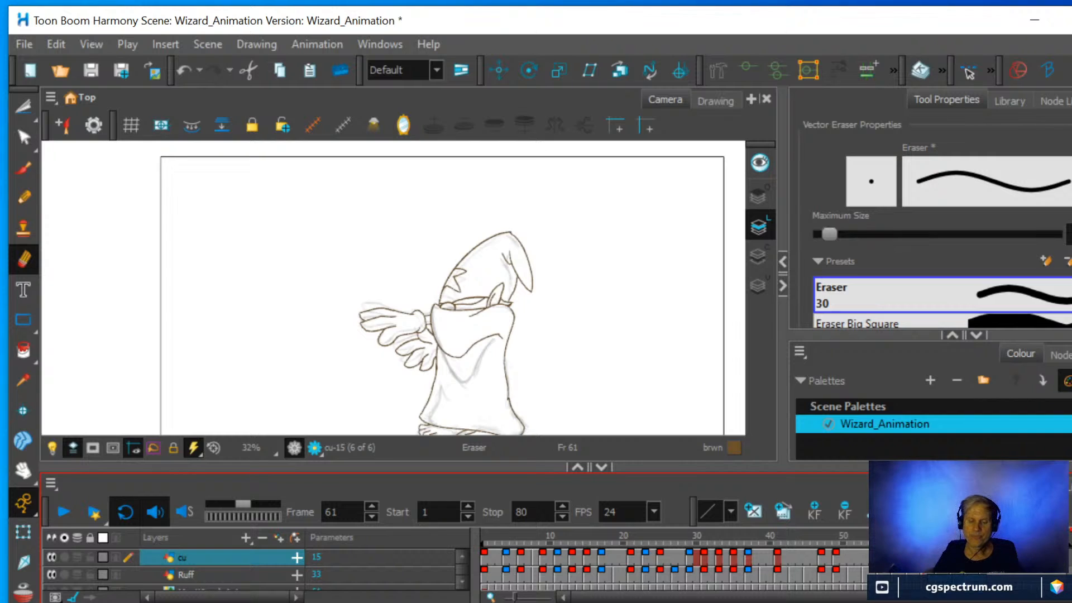
Flip between the wizard drawings at frames 49, 59 and 69 to compare poses, returning to frame 59.
{"action": "key", "text": "comma"}
{"action": "key", "text": "comma"}
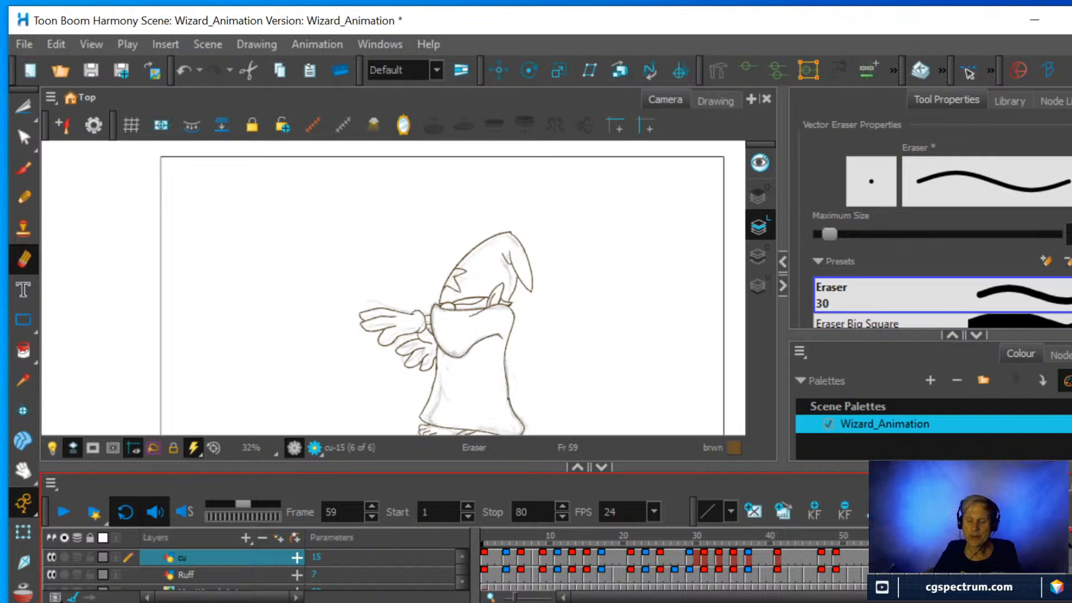
{"action": "key", "text": "g"}
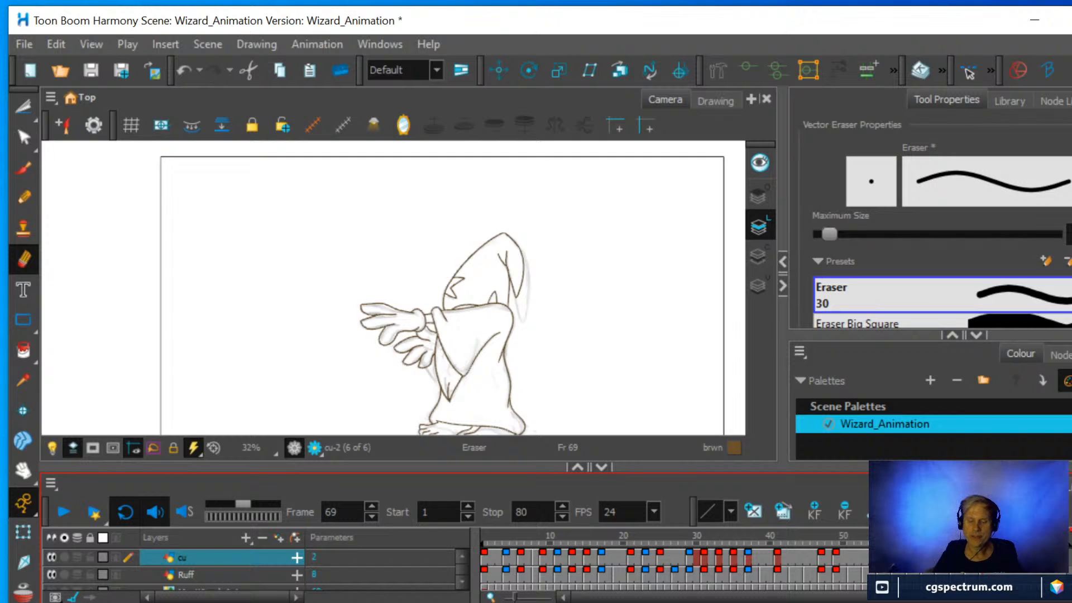
{"action": "key", "text": "f"}
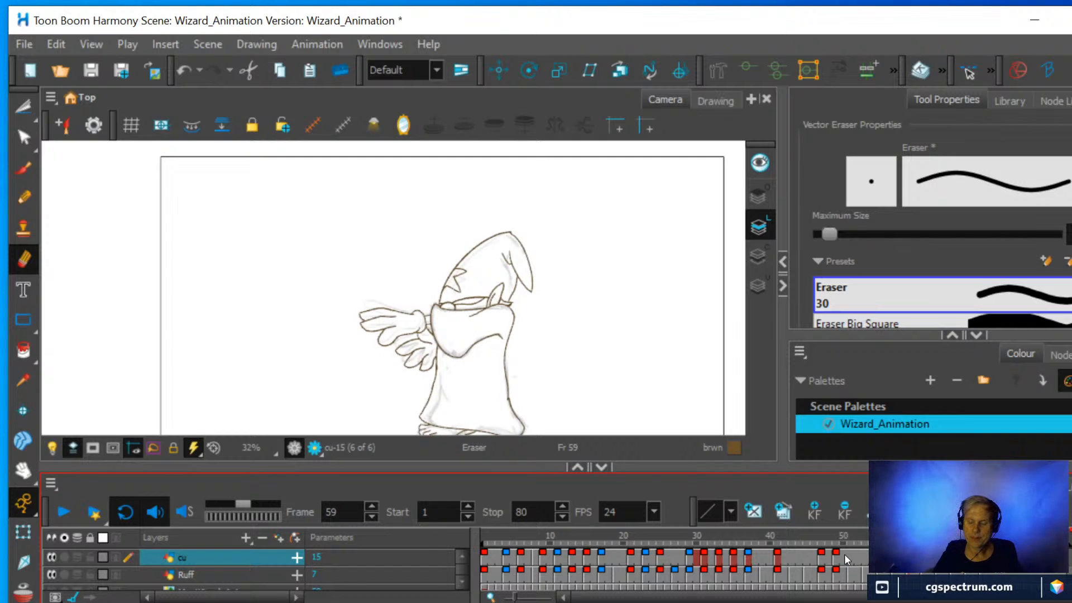
{"action": "key", "text": "f"}
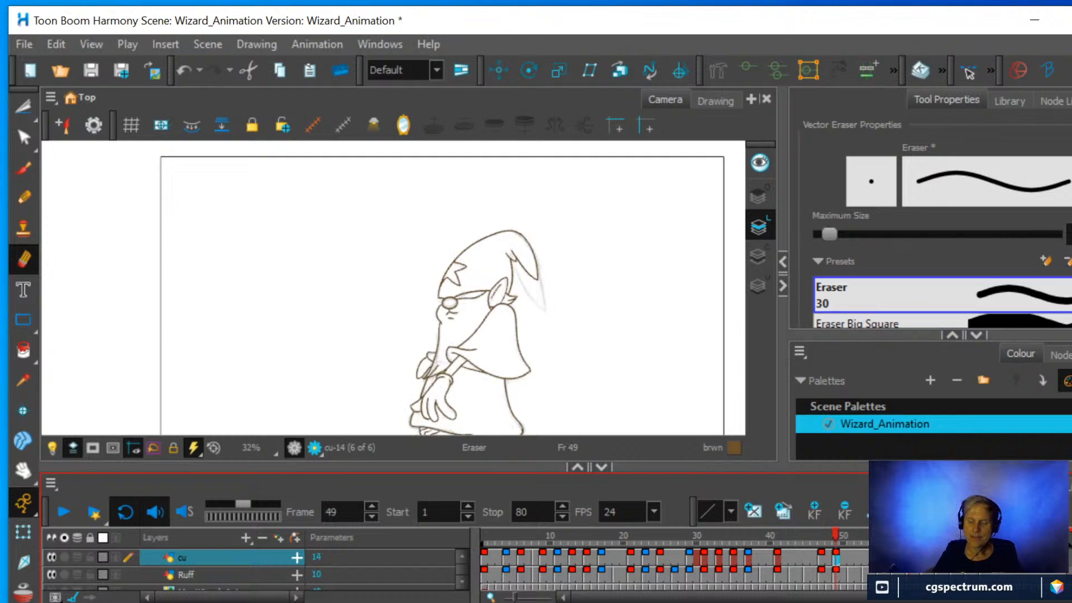
{"action": "key", "text": "g"}
Turn on onion skinning at frame 59 and extend its range ahead to cover the drawing at frame 69.
{"action": "scroll", "coordinate": [612, 349], "scroll_direction": "up", "scroll_amount": 1}
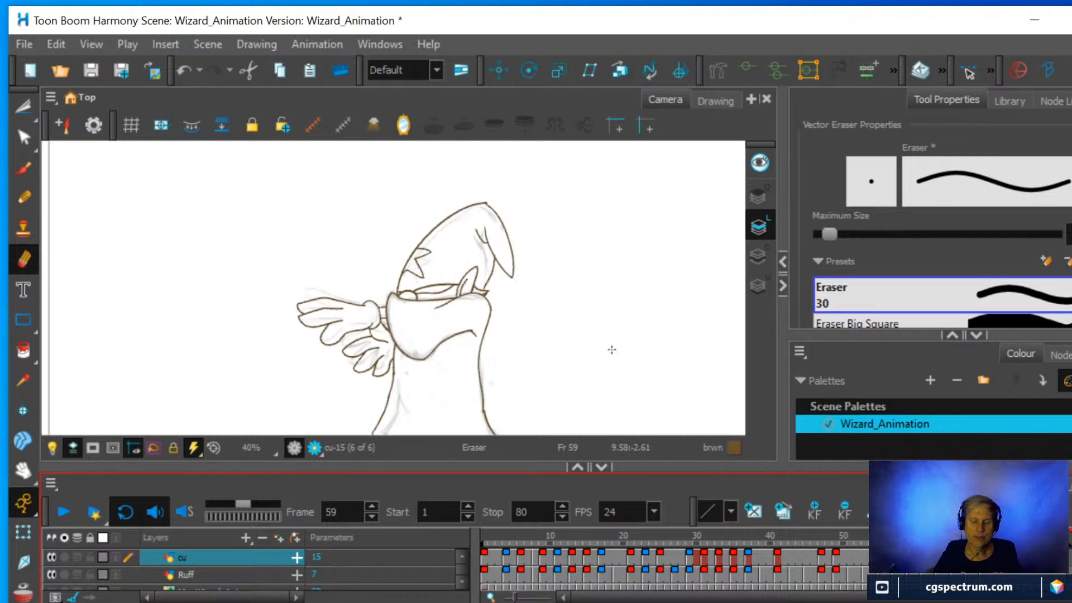
{"action": "key", "text": "alt+o"}
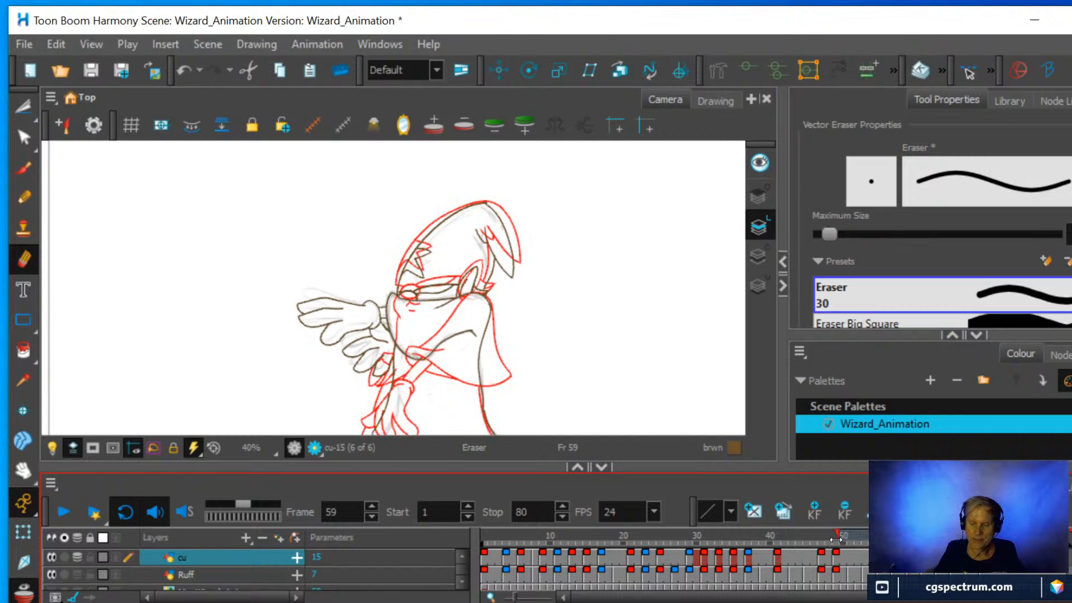
{"action": "mouse_move", "coordinate": [826, 541]}
{"action": "left_mouse_down"}
{"action": "mouse_move", "coordinate": [778, 541]}
{"action": "mouse_move", "coordinate": [928, 544]}
{"action": "left_mouse_up"}
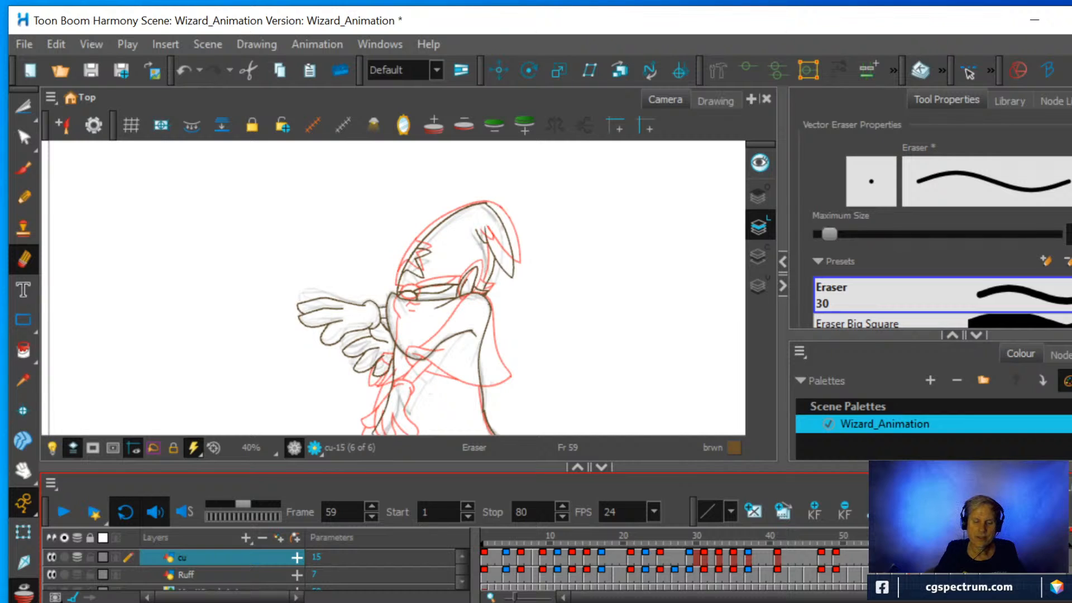
{"action": "scroll", "coordinate": [621, 351], "scroll_direction": "up", "scroll_amount": 2}
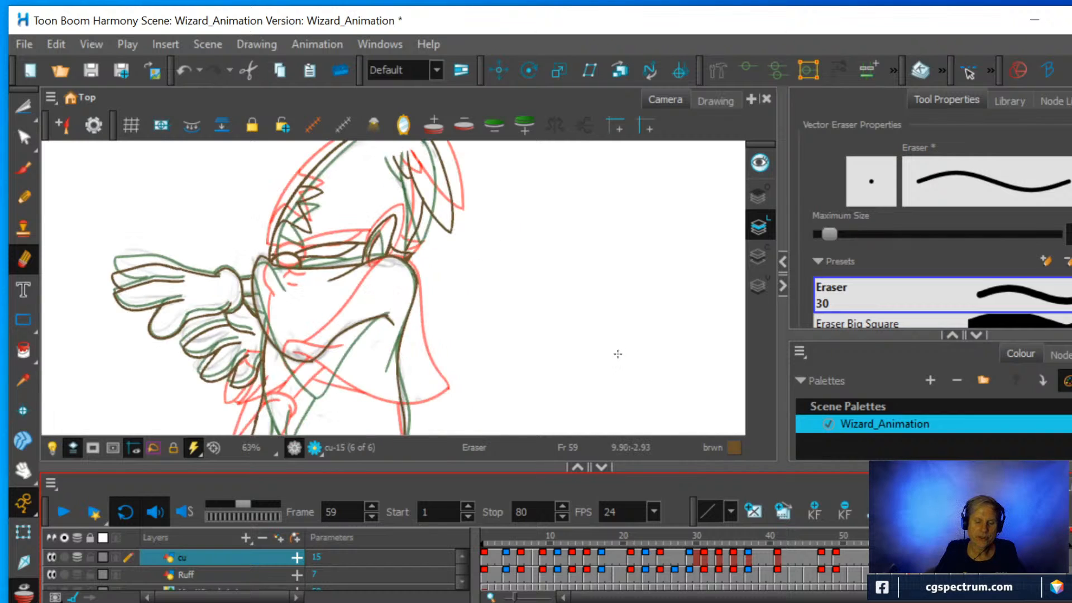
Draw the pointed sleeve tip hanging below the wizard's arm at frame 59 with the Pencil, using the onion-skinned drawings as guides.
{"action": "key", "text": "space"}
{"action": "left_click_drag", "start_coordinate": [564, 369], "coordinate": [654, 279]}
{"action": "scroll", "coordinate": [643, 283], "scroll_direction": "up", "scroll_amount": 1}
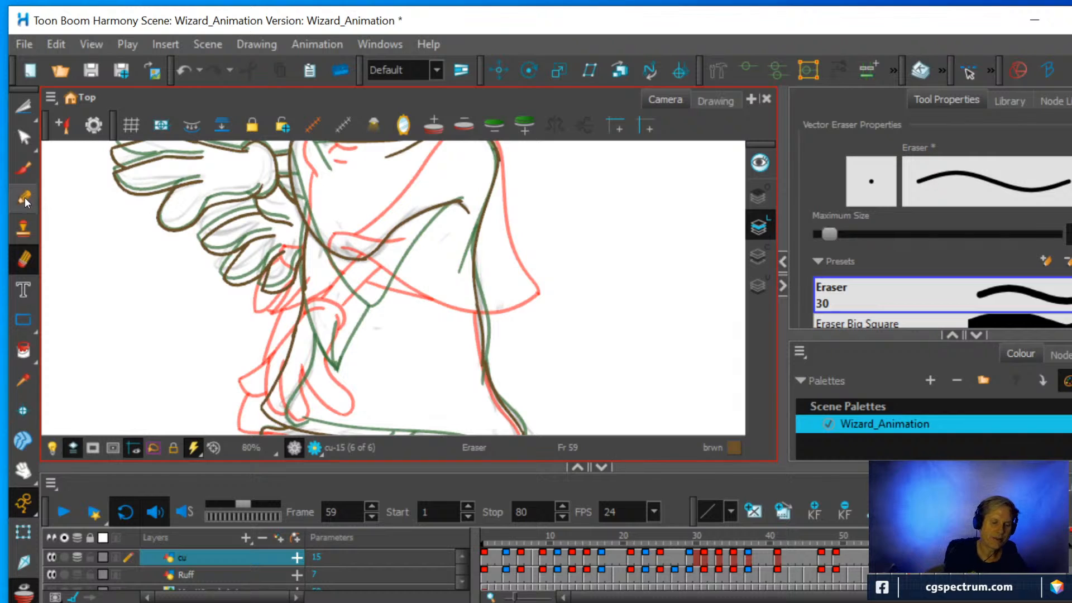
{"action": "left_click", "coordinate": [25, 198]}
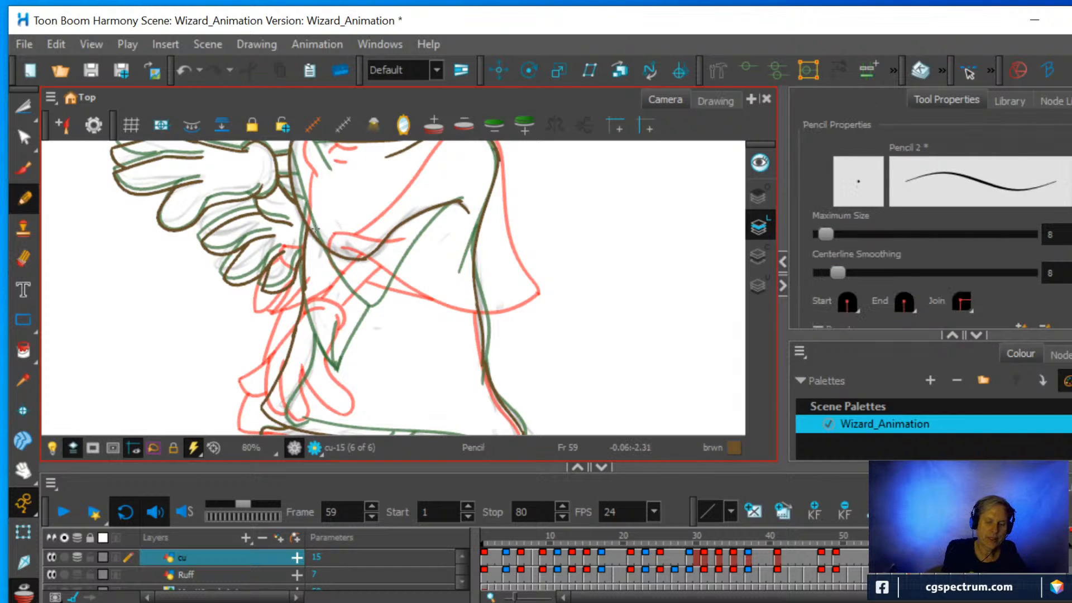
{"action": "mouse_move", "coordinate": [307, 233]}
{"action": "left_mouse_down"}
{"action": "mouse_move", "coordinate": [290, 362]}
{"action": "mouse_move", "coordinate": [329, 295]}
{"action": "left_mouse_up"}
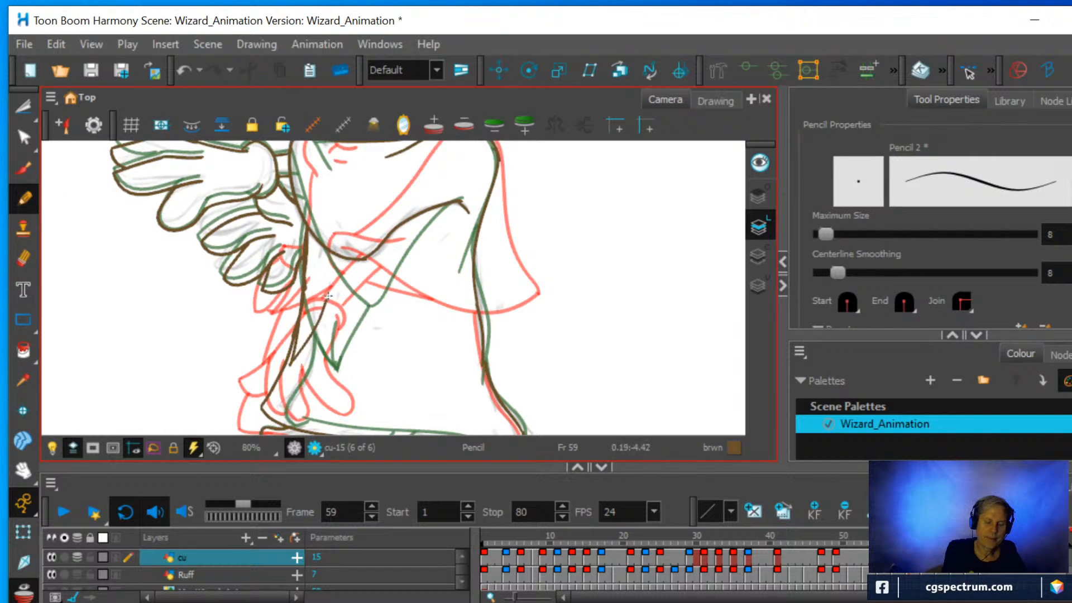
{"action": "mouse_move", "coordinate": [294, 355]}
{"action": "left_mouse_down"}
{"action": "mouse_move", "coordinate": [363, 292]}
{"action": "mouse_move", "coordinate": [382, 237]}
{"action": "left_mouse_up"}
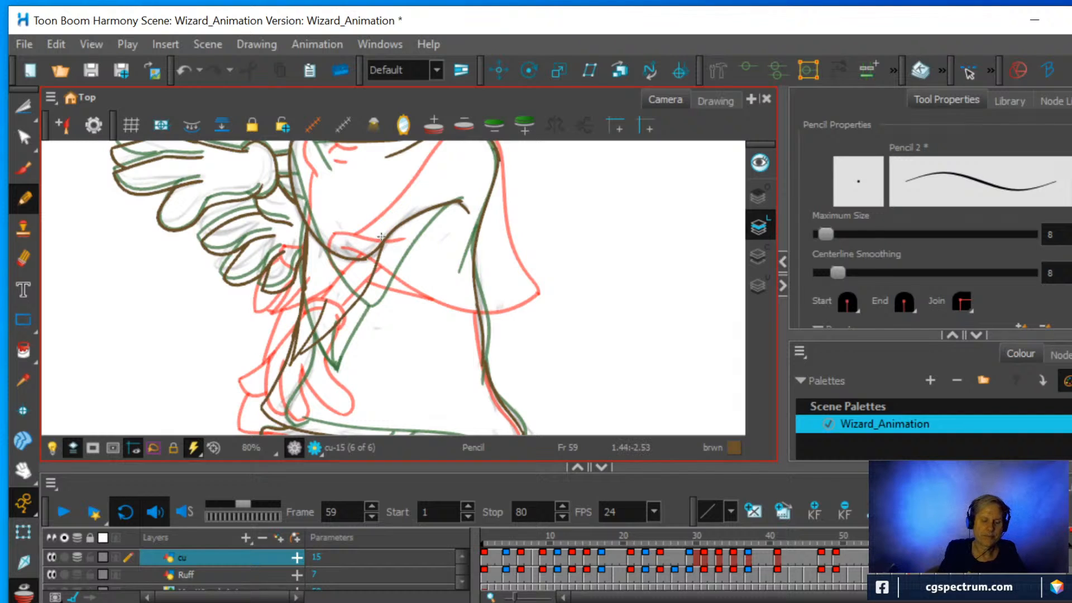
Turn off onion skinning and hide the Ruff layer so only the clean line drawing shows.
{"action": "key", "text": "alt+o"}
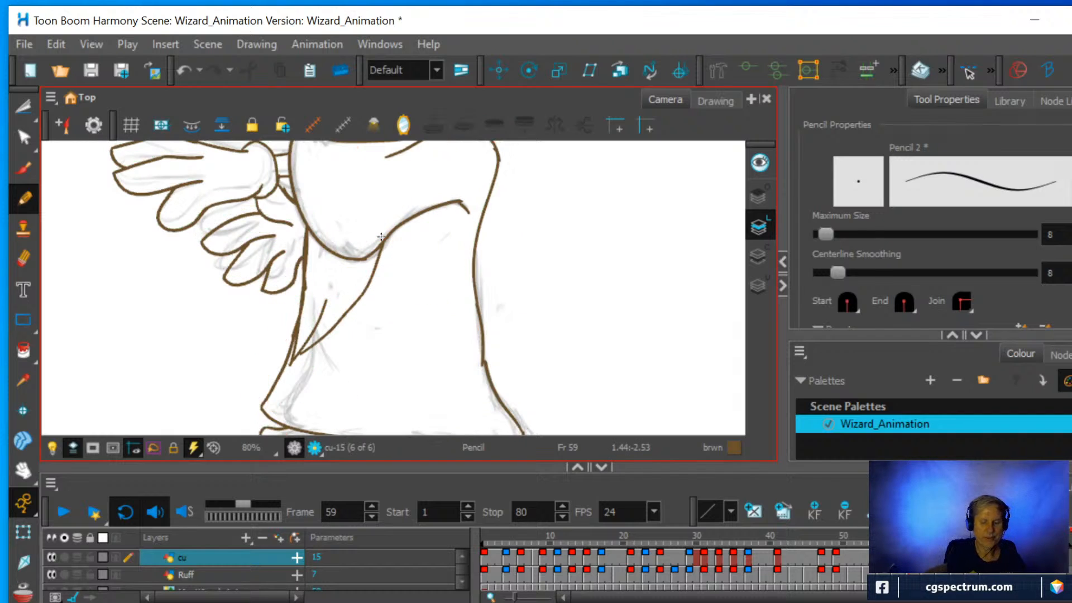
{"action": "key", "text": "alt+e"}
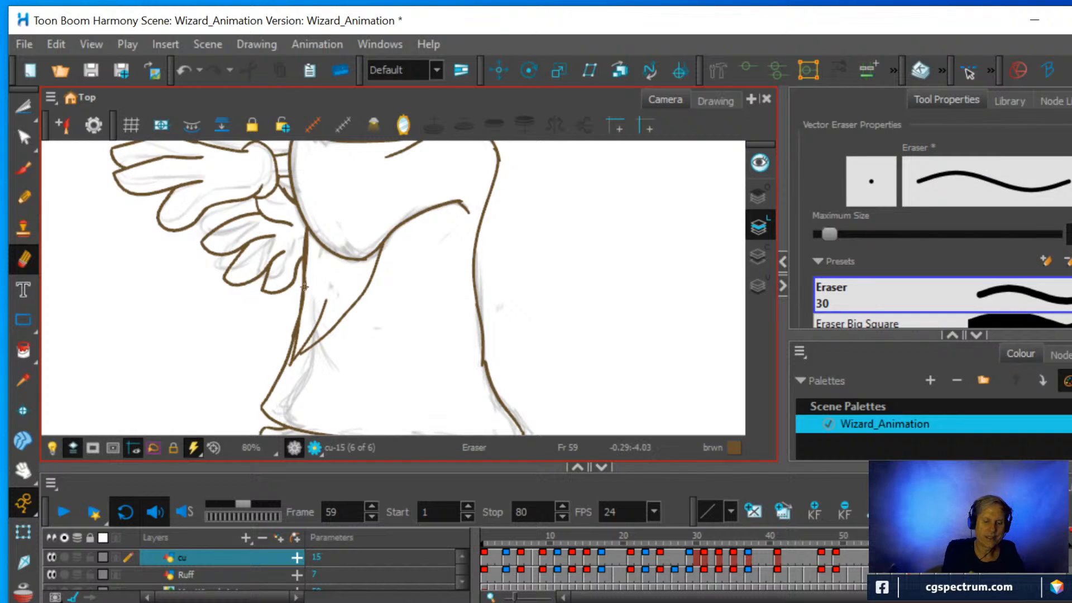
{"action": "left_click", "coordinate": [51, 574]}
Erase the robe's front line between the sleeve and the sleeve tip, and redraw it with the Pencil.
{"action": "scroll", "coordinate": [402, 267], "scroll_direction": "up", "scroll_amount": 2}
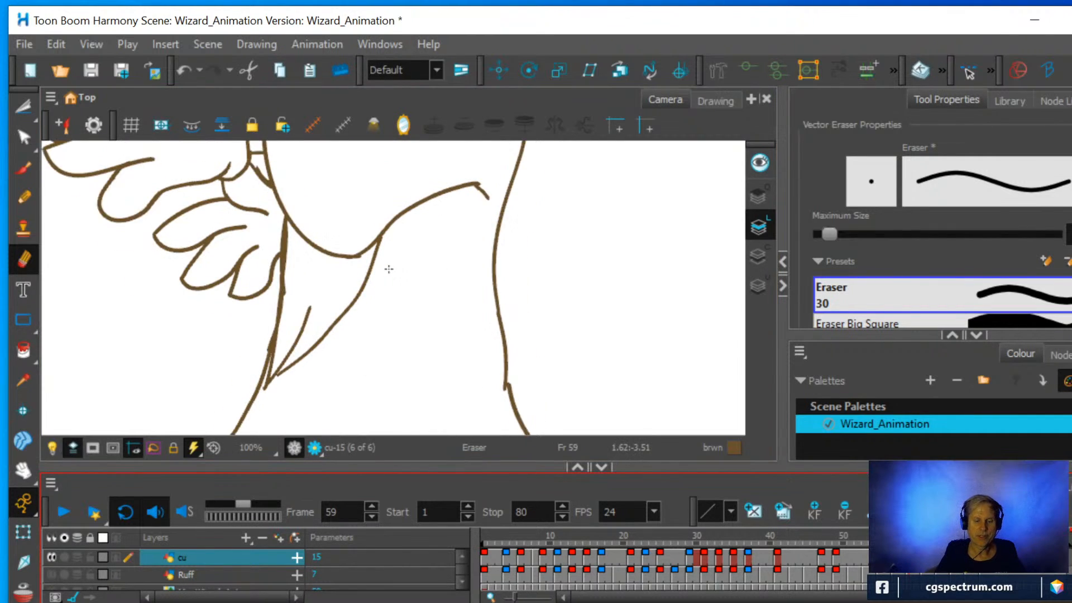
{"action": "left_click_drag", "start_coordinate": [237, 371], "coordinate": [259, 217]}
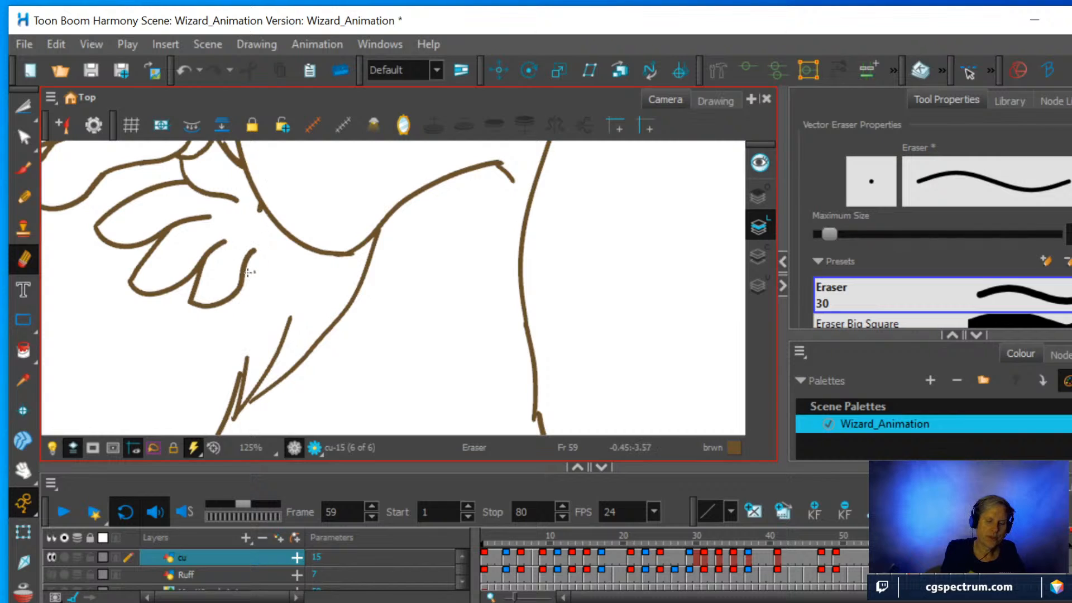
{"action": "left_click", "coordinate": [23, 197]}
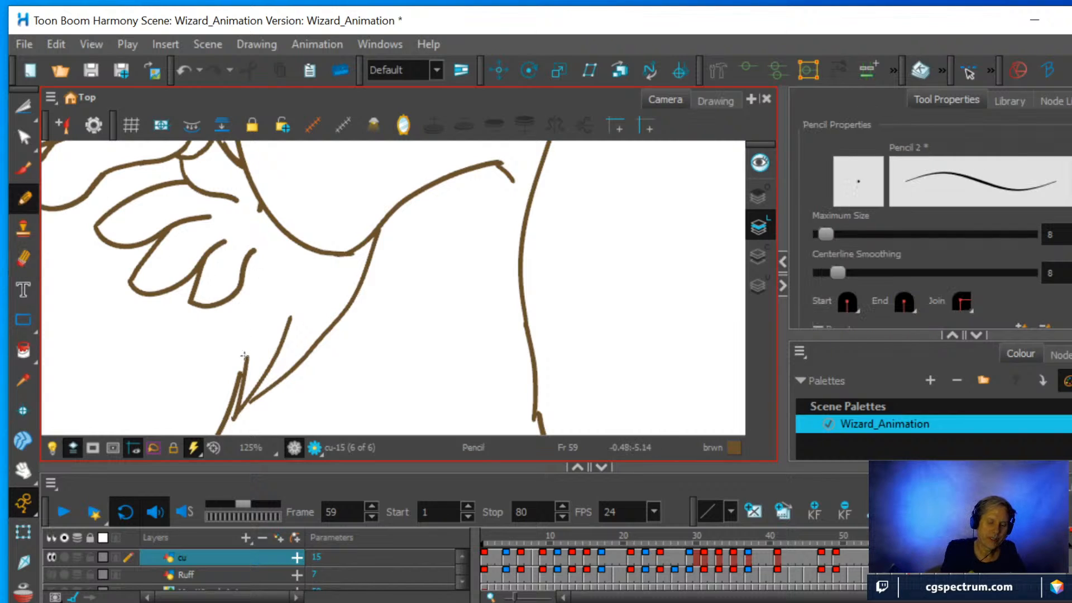
{"action": "left_click_drag", "start_coordinate": [245, 367], "coordinate": [259, 199]}
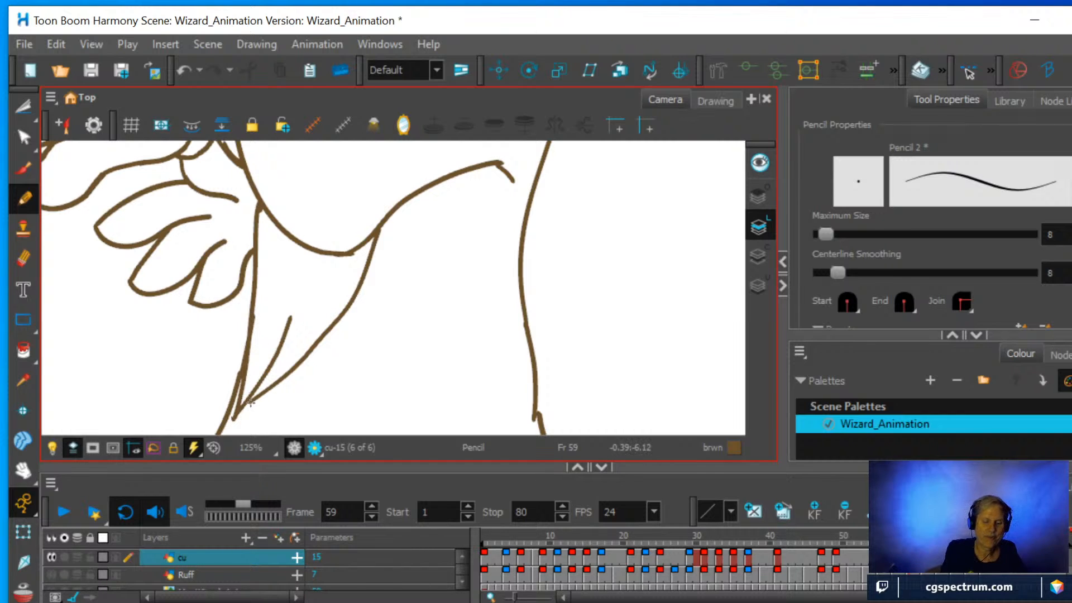
Compare the revised sleeve at frame 59 with the neighbouring drawings at frames 58 and 69.
{"action": "scroll", "coordinate": [418, 396], "scroll_direction": "down", "scroll_amount": 3}
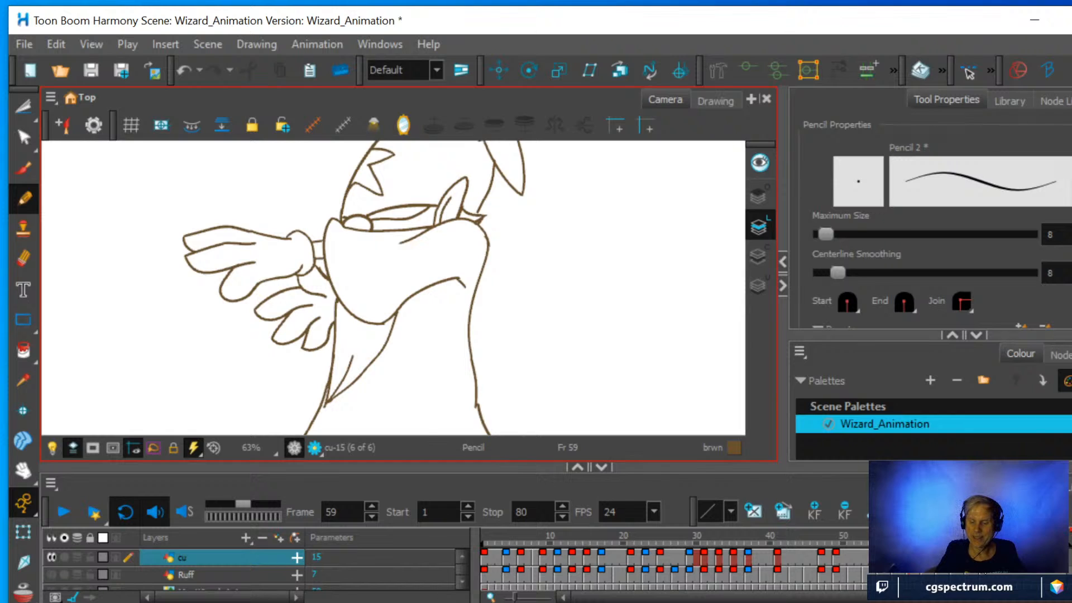
{"action": "left_click", "coordinate": [983, 537]}
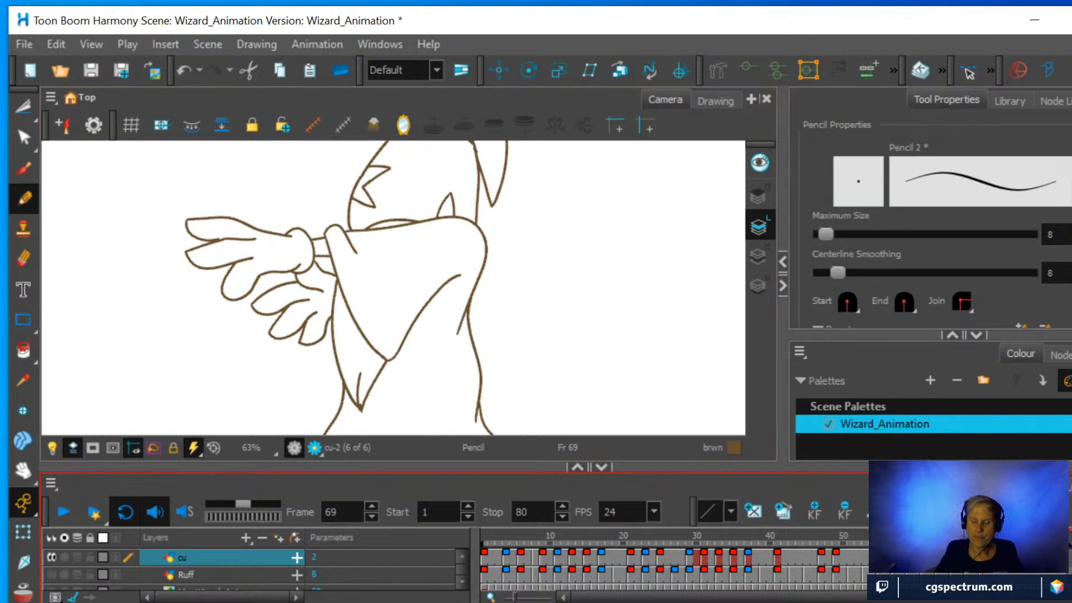
{"action": "key", "text": "f"}
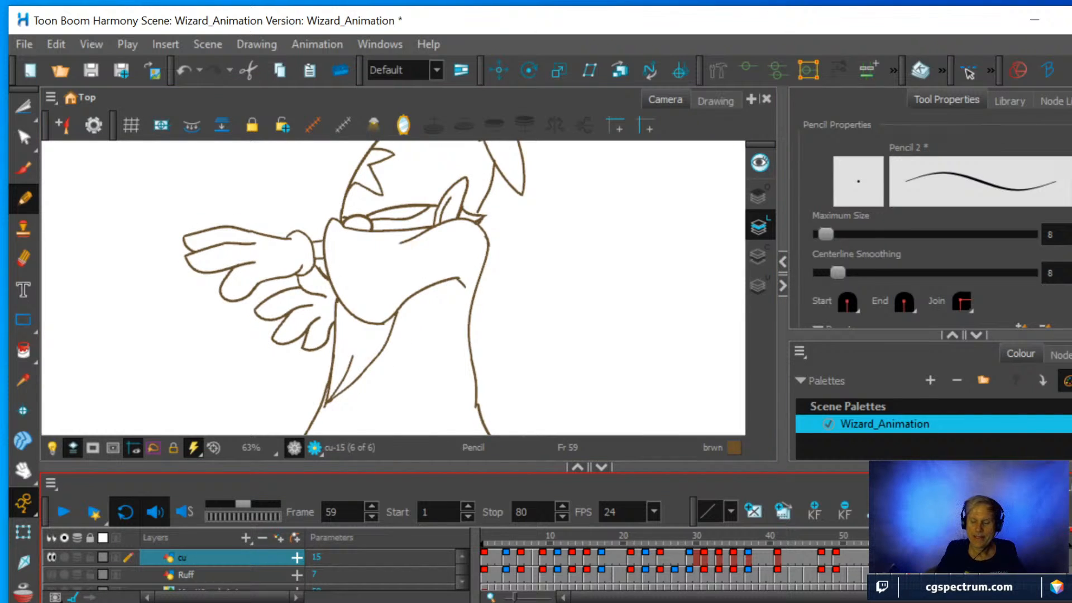
{"action": "key", "text": "g"}
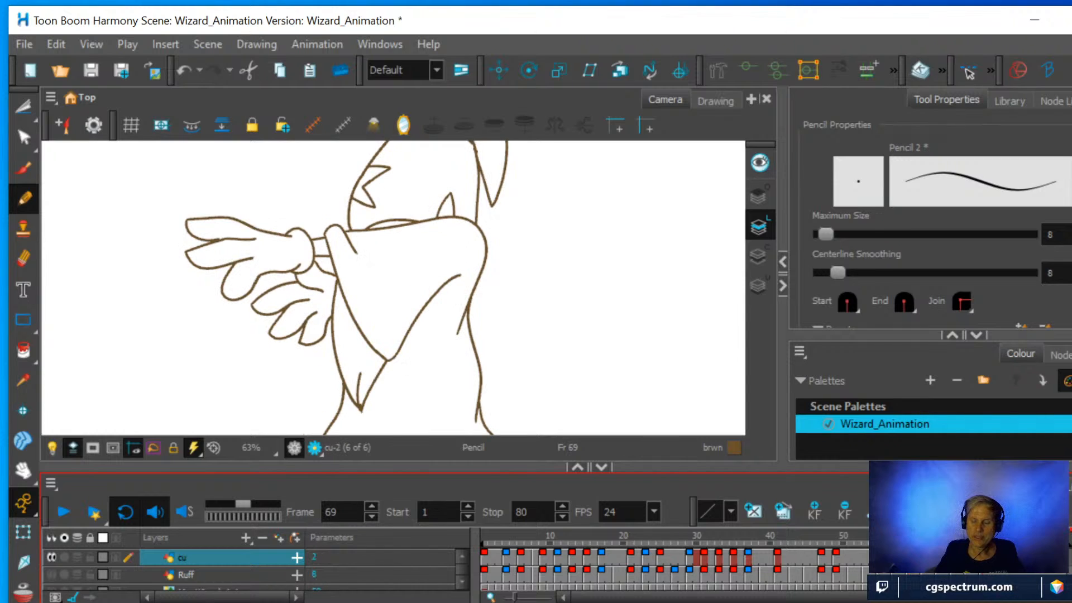
{"action": "key", "text": "f"}
{"action": "key", "text": "f"}
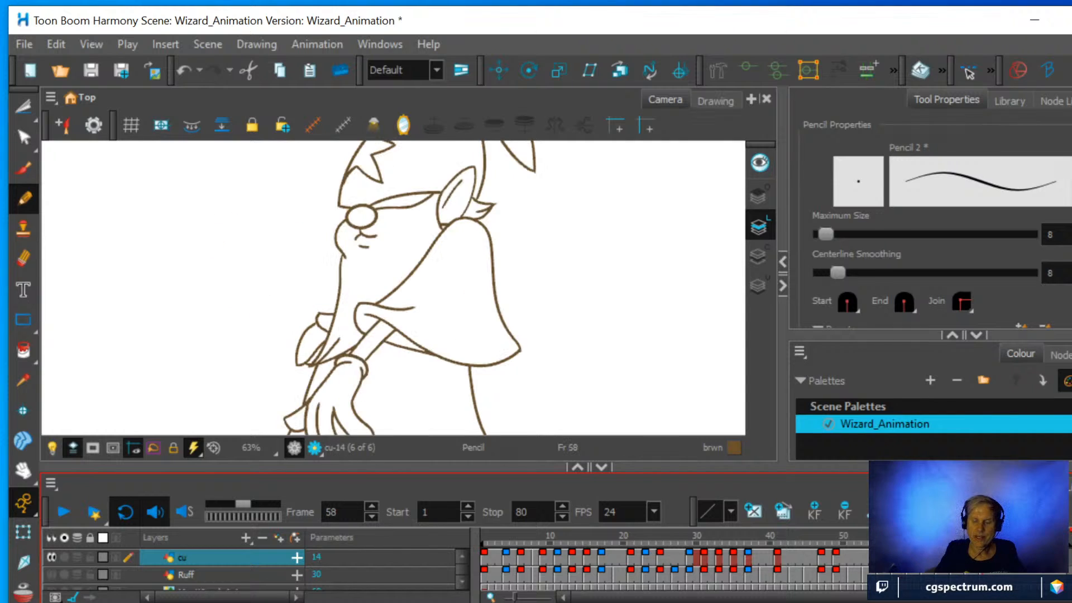
{"action": "key", "text": "g"}
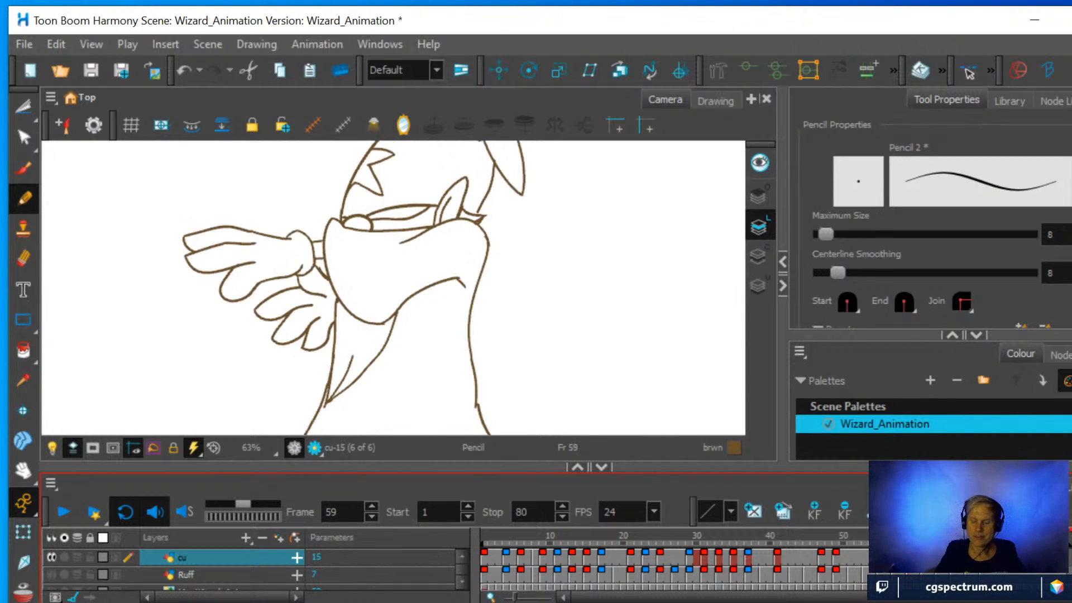
{"action": "key", "text": "g"}
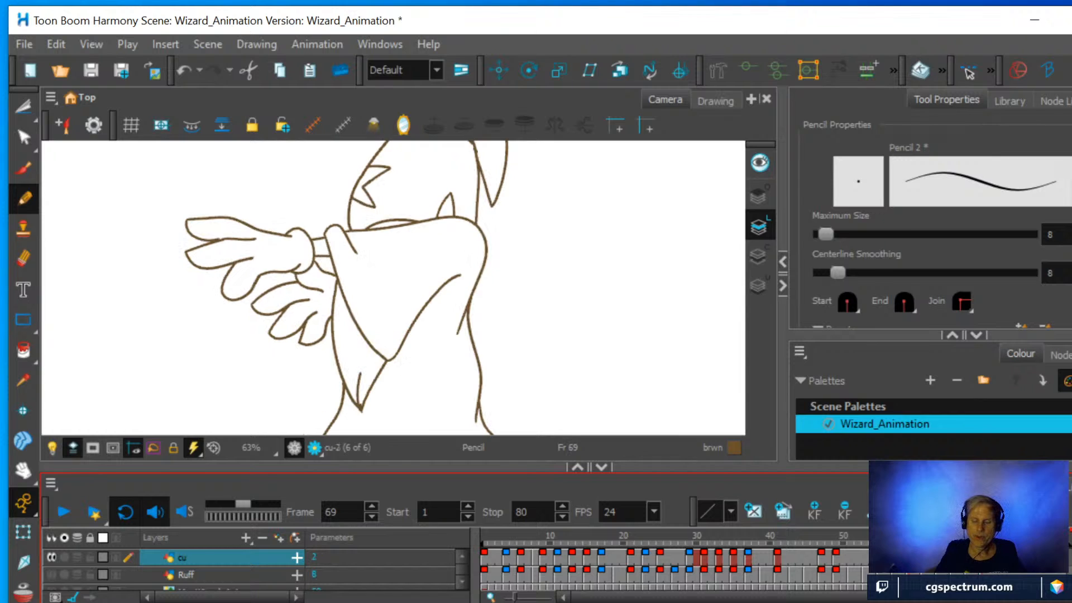
{"action": "key", "text": "f"}
Delete the long curved outer line of the hanging sleeve tip at frame 59 using the Cutter.
{"action": "scroll", "coordinate": [426, 349], "scroll_direction": "up", "scroll_amount": 3}
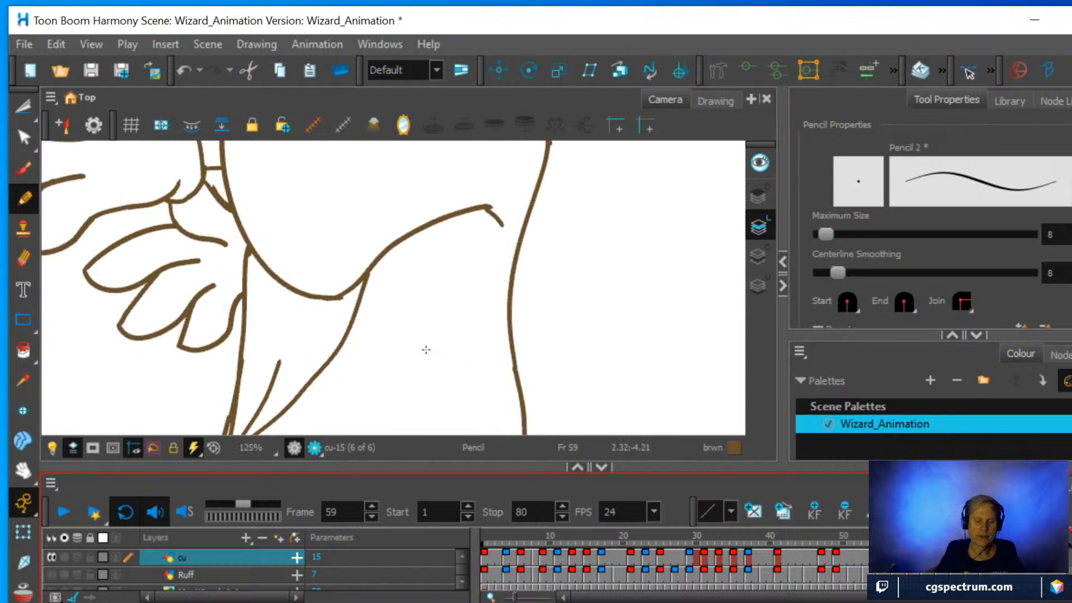
{"action": "left_click_drag", "start_coordinate": [426, 350], "coordinate": [497, 263]}
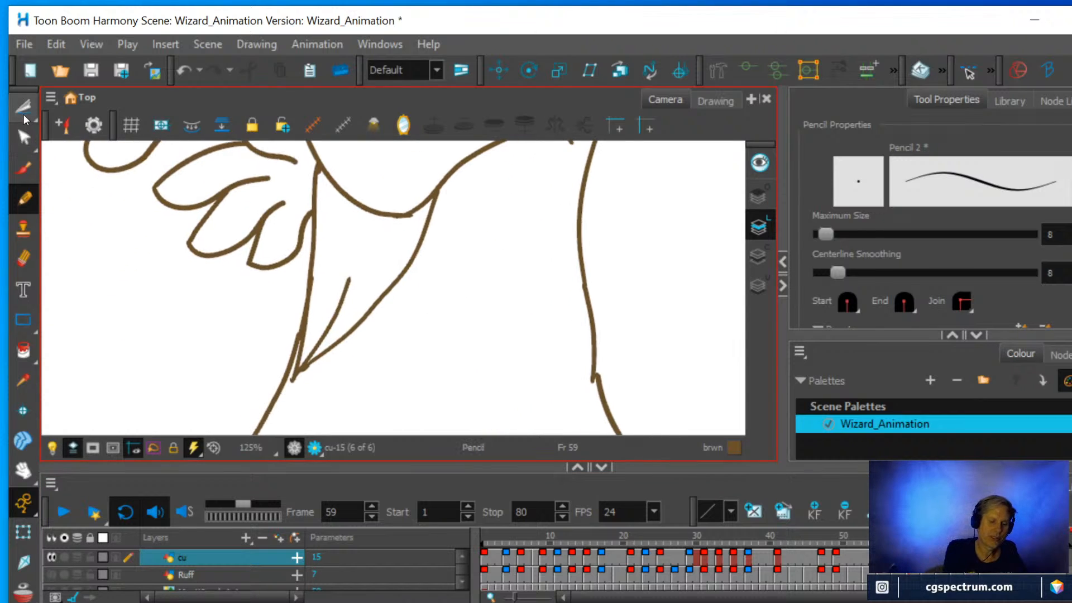
{"action": "left_click", "coordinate": [24, 112]}
{"action": "left_click", "coordinate": [393, 286]}
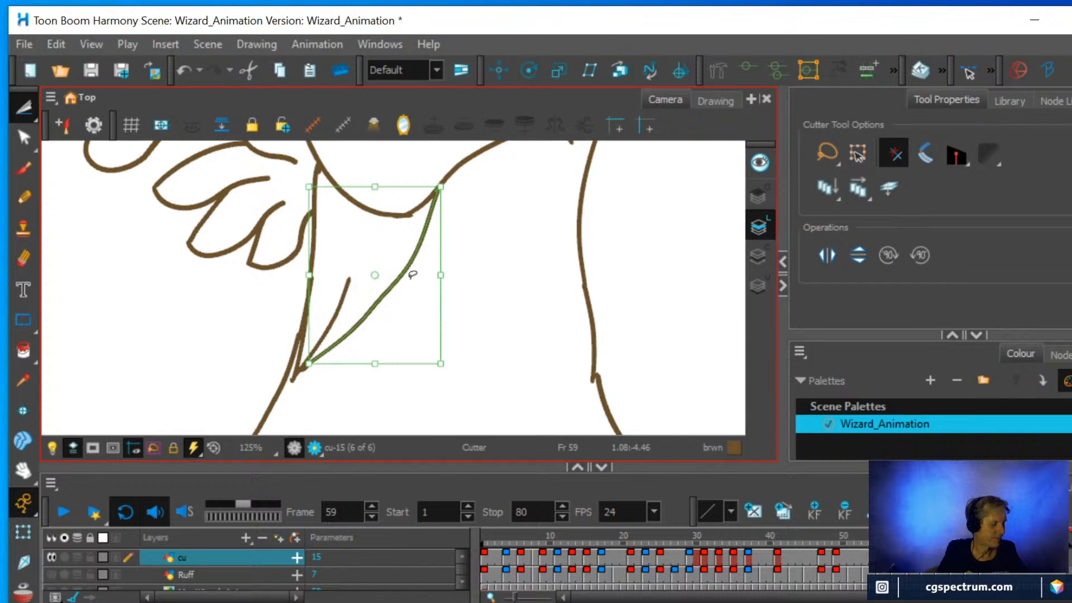
{"action": "key", "text": "Delete"}
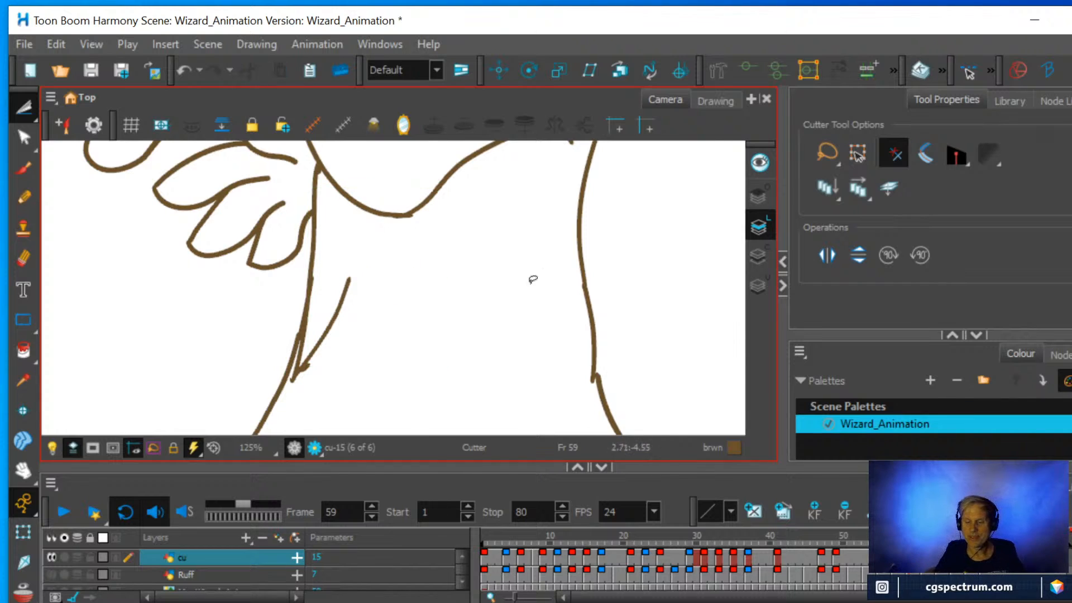
Set the Pencil's maximum size to 10 and turn onion skinning on for the drawing at frame 59.
{"action": "mouse_move", "coordinate": [885, 327]}
{"action": "left_mouse_down"}
{"action": "mouse_move", "coordinate": [896, 181]}
{"action": "mouse_move", "coordinate": [921, 342]}
{"action": "left_mouse_up"}
{"action": "left_click", "coordinate": [24, 199]}
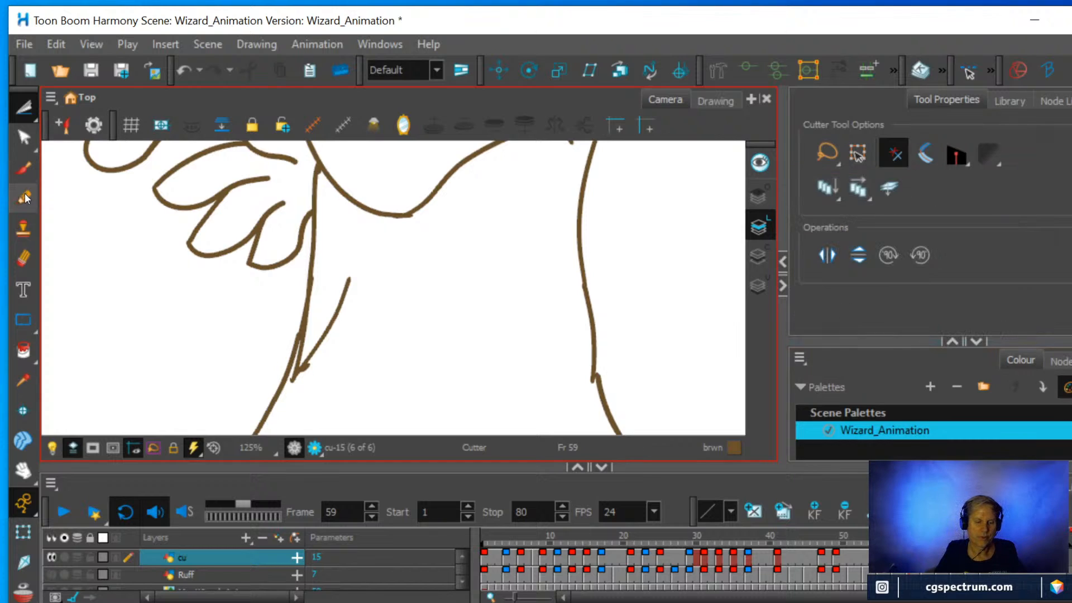
{"action": "double_click", "coordinate": [1043, 235]}
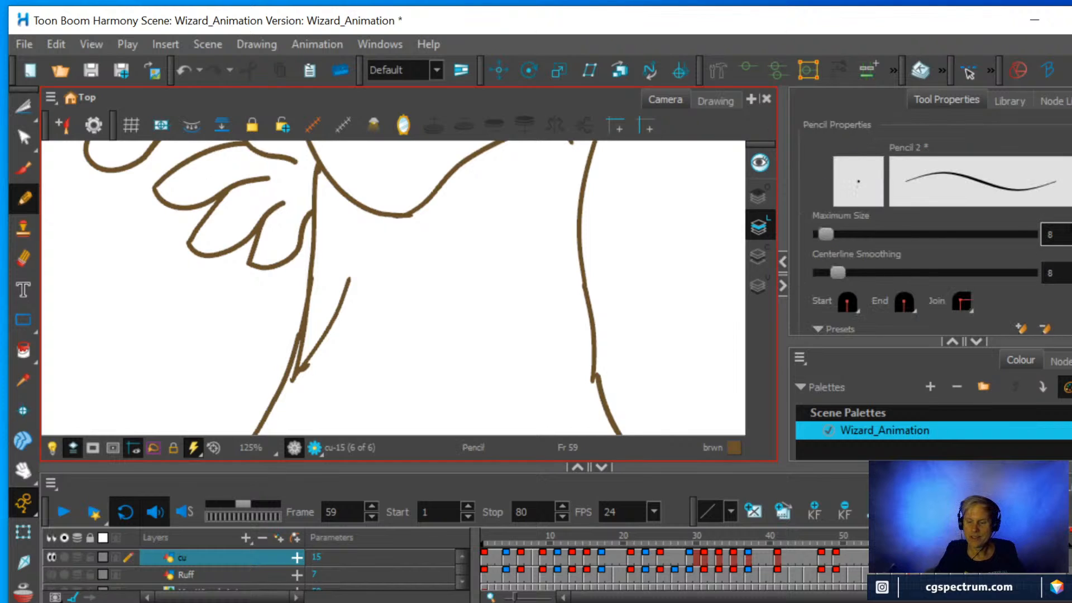
{"action": "type", "text": "1"}
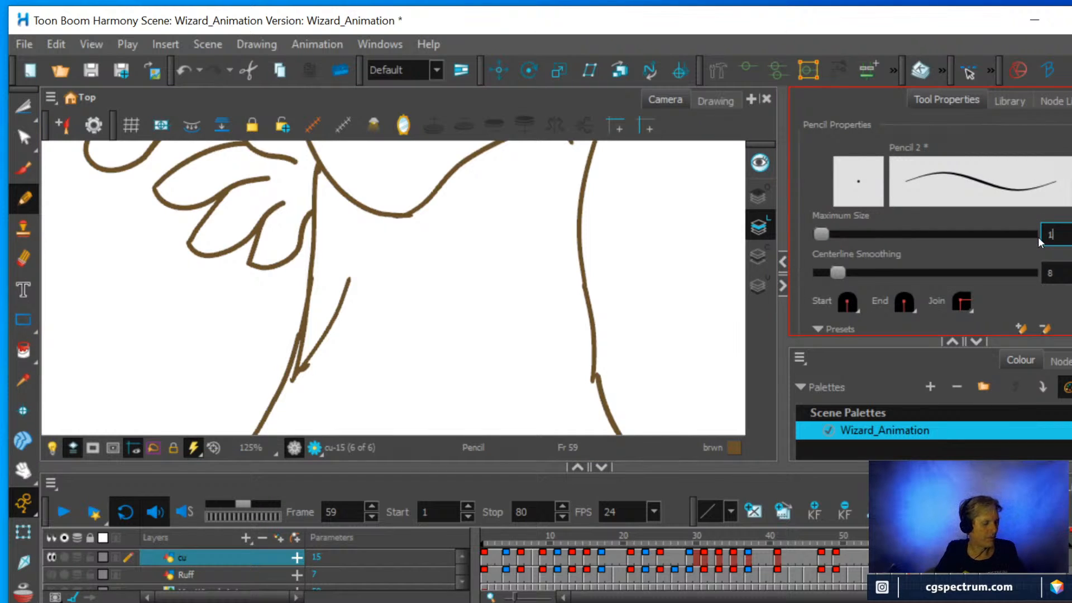
{"action": "type", "text": "0"}
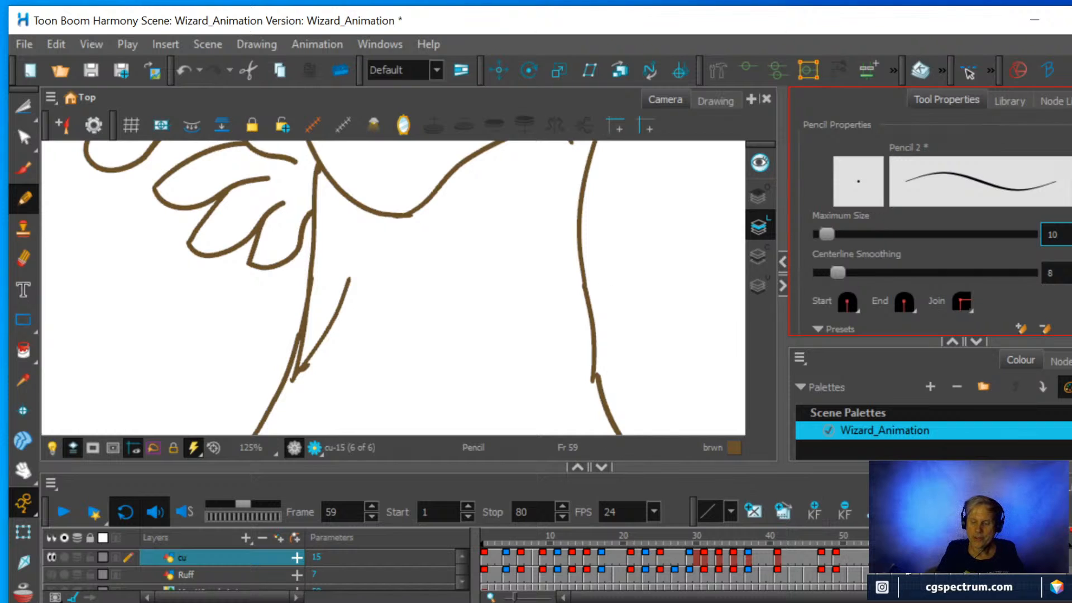
{"action": "key", "text": "Return"}
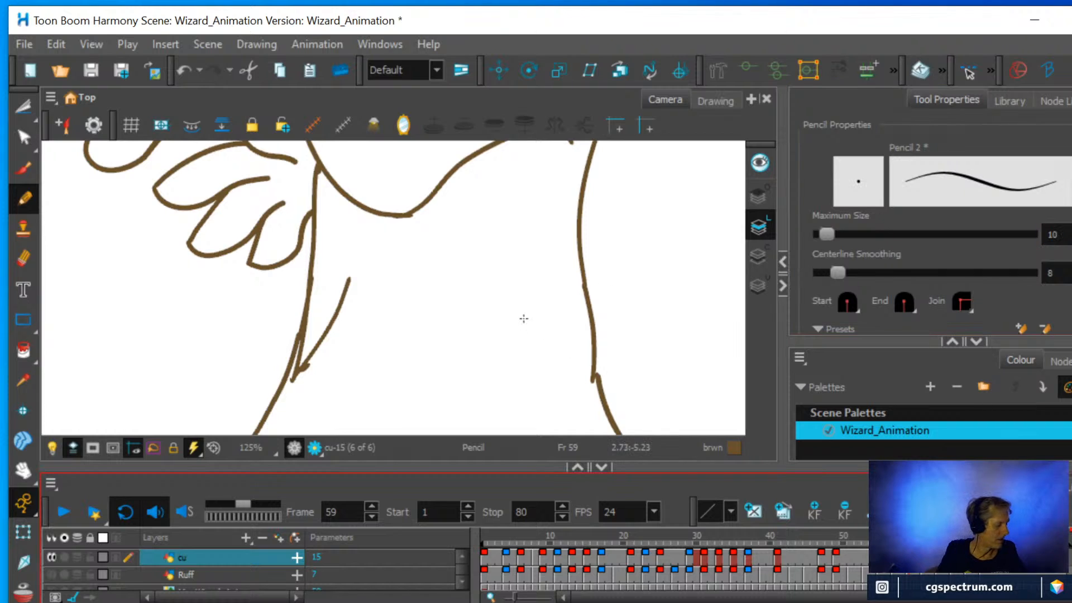
{"action": "key", "text": "alt+o"}
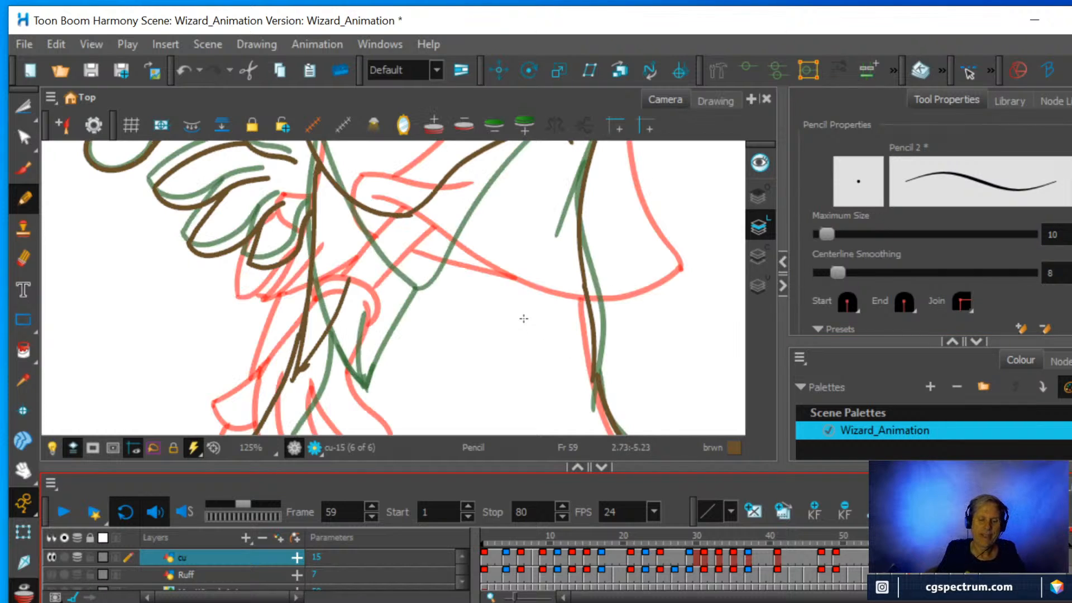
Set the Pencil's centerline smoothing to 18.3.
{"action": "scroll", "coordinate": [405, 308], "scroll_direction": "down", "scroll_amount": 1}
{"action": "scroll", "coordinate": [389, 291], "scroll_direction": "up", "scroll_amount": 1}
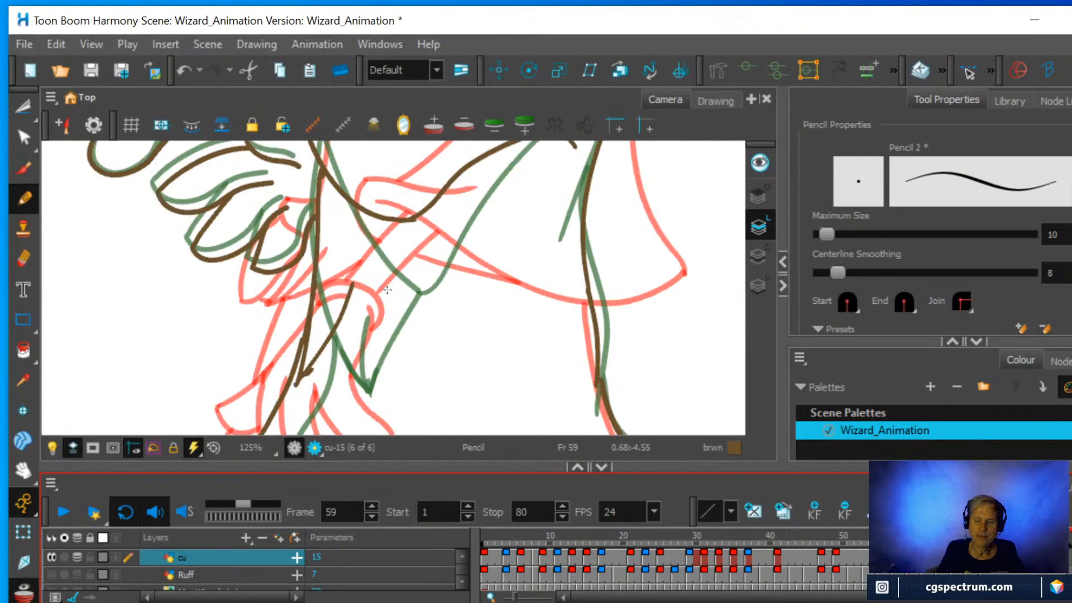
{"action": "left_click_drag", "start_coordinate": [837, 273], "coordinate": [852, 274]}
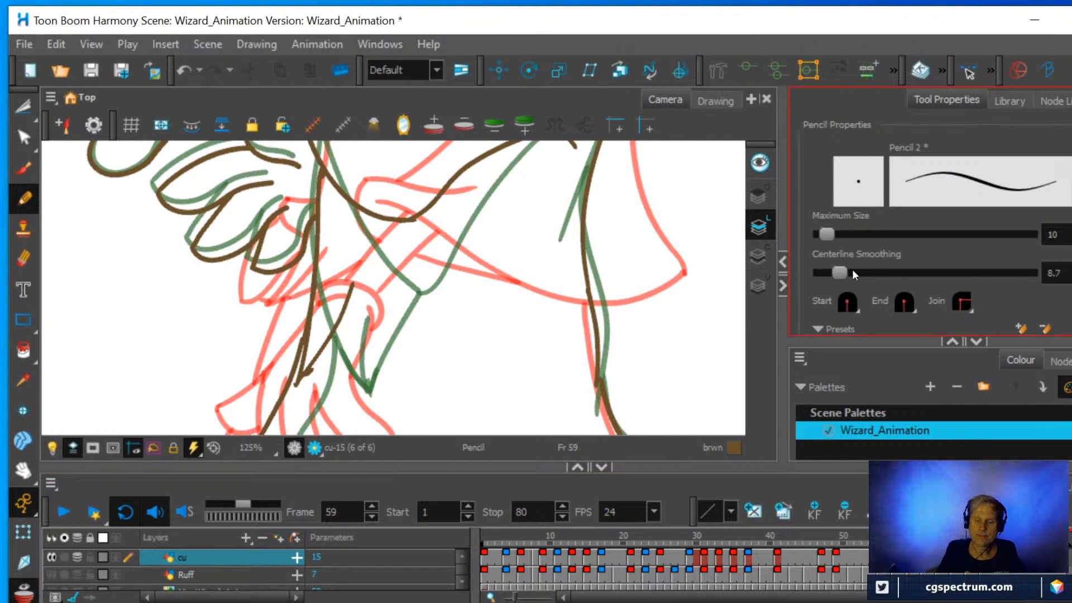
{"action": "scroll", "coordinate": [415, 271], "scroll_direction": "down", "scroll_amount": 1}
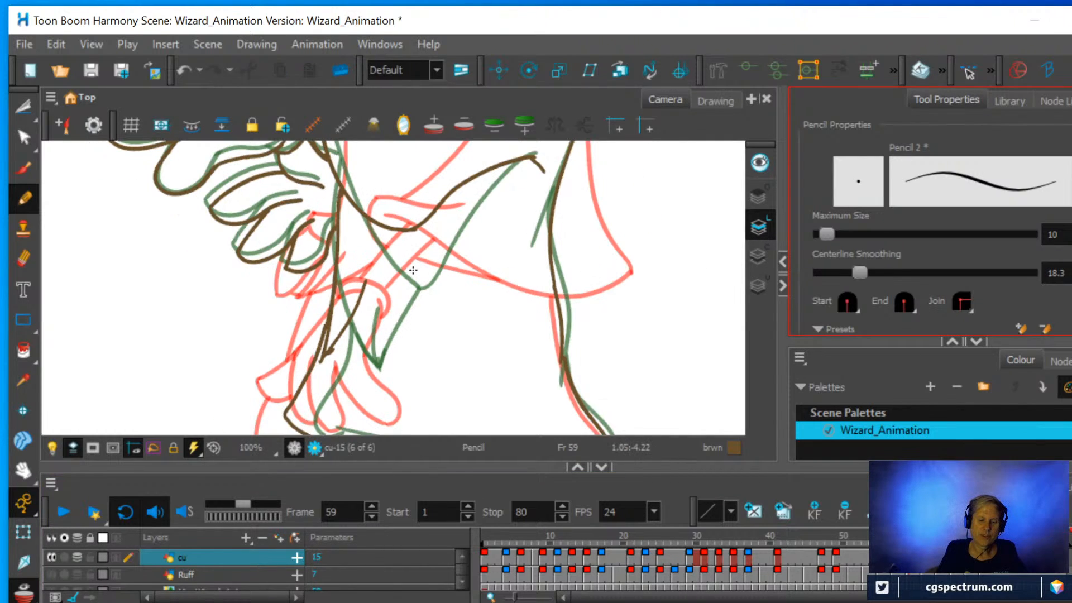
Erase the stray stroke ends around the point of the hanging sleeve tip at frame 59.
{"action": "key", "text": "space"}
{"action": "scroll", "coordinate": [397, 330], "scroll_direction": "up", "scroll_amount": 2}
{"action": "scroll", "coordinate": [395, 330], "scroll_direction": "up", "scroll_amount": 5}
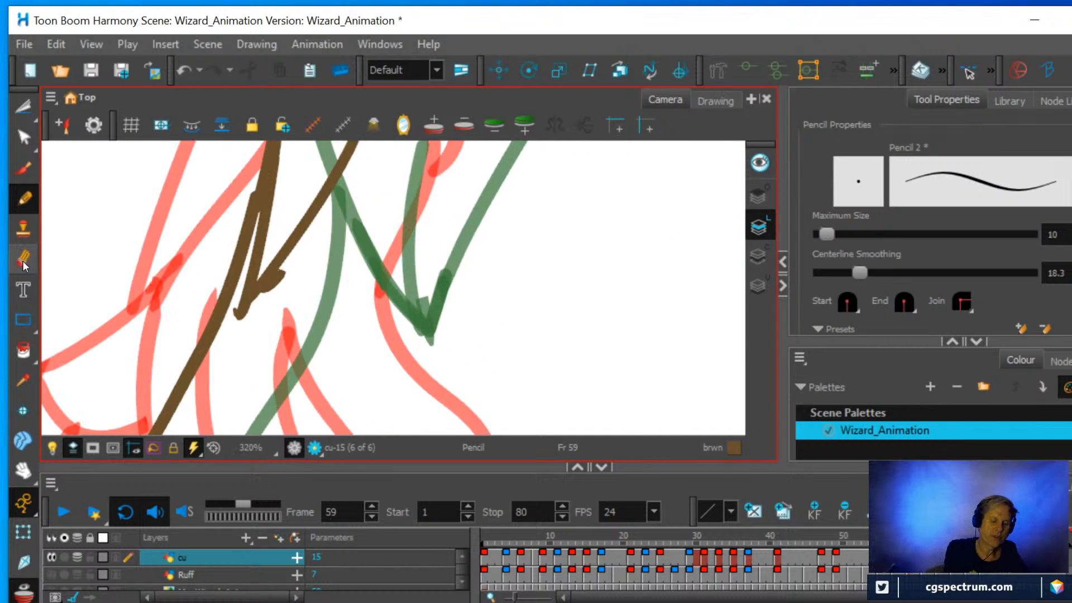
{"action": "key", "text": "alt+e"}
{"action": "mouse_move", "coordinate": [283, 299]}
{"action": "left_mouse_down"}
{"action": "mouse_move", "coordinate": [291, 279]}
{"action": "mouse_move", "coordinate": [267, 296]}
{"action": "mouse_move", "coordinate": [279, 284]}
{"action": "left_mouse_up"}
{"action": "mouse_move", "coordinate": [231, 337]}
{"action": "left_mouse_down"}
{"action": "mouse_move", "coordinate": [232, 346]}
{"action": "mouse_move", "coordinate": [228, 332]}
{"action": "left_mouse_up"}
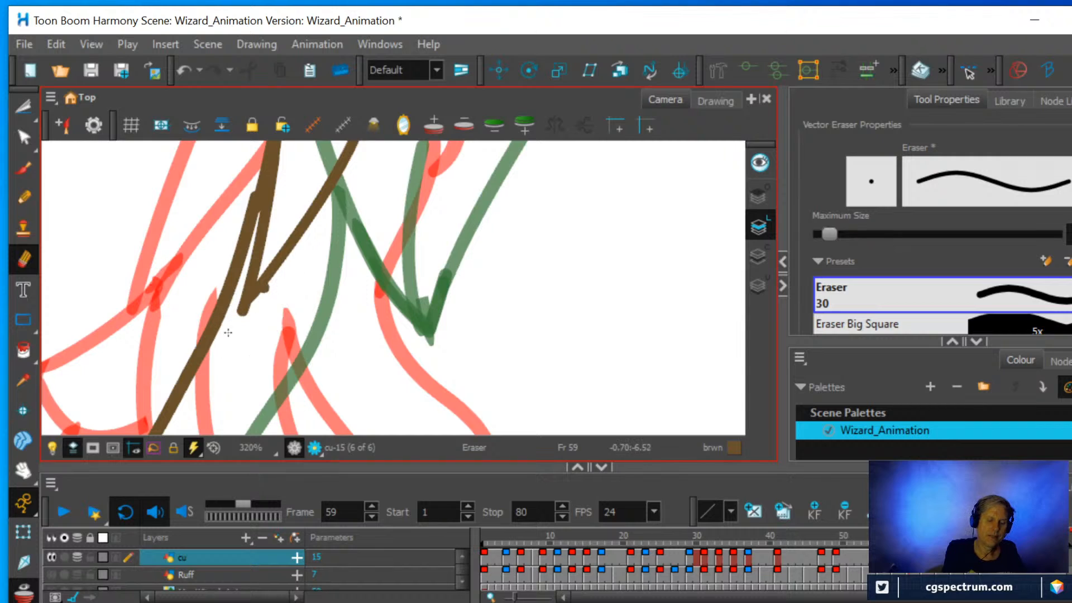
{"action": "mouse_move", "coordinate": [271, 291]}
{"action": "left_mouse_down"}
{"action": "mouse_move", "coordinate": [241, 330]}
{"action": "mouse_move", "coordinate": [254, 316]}
{"action": "left_mouse_up"}
{"action": "scroll", "coordinate": [313, 302], "scroll_direction": "down", "scroll_amount": 2}
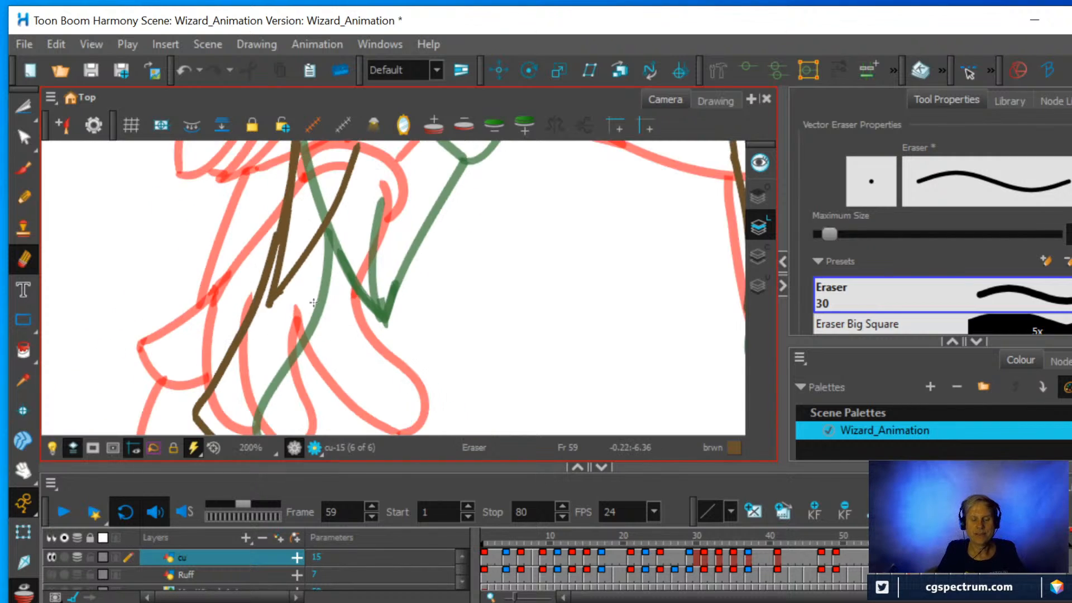
Erase the upper part of the short slanted line rising from the point of the sleeve tip.
{"action": "left_click_drag", "start_coordinate": [394, 258], "coordinate": [343, 390]}
{"action": "scroll", "coordinate": [316, 319], "scroll_direction": "down", "scroll_amount": 1}
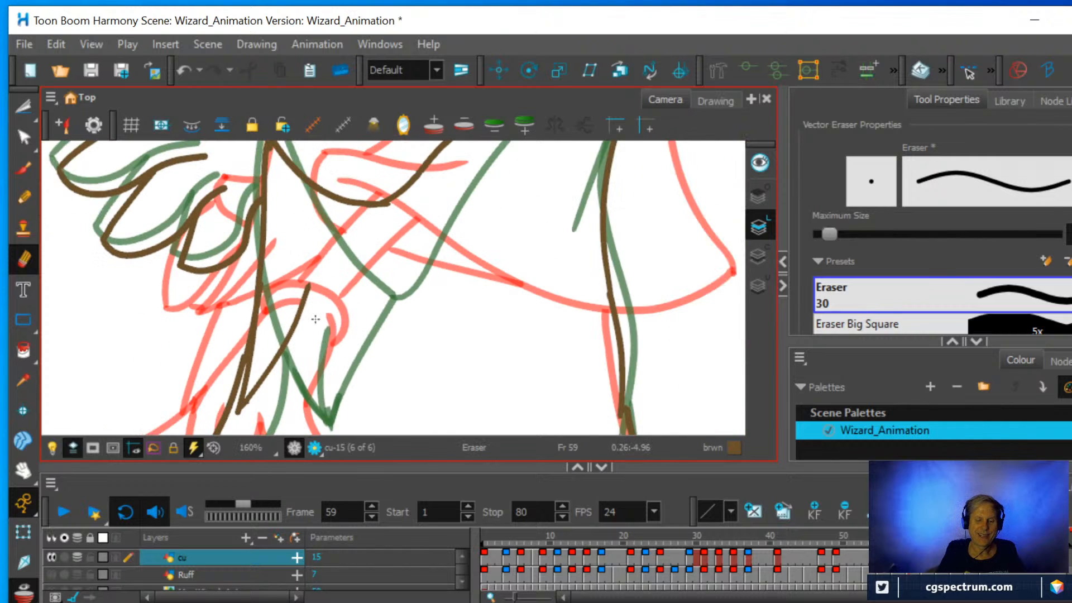
{"action": "scroll", "coordinate": [331, 292], "scroll_direction": "up", "scroll_amount": 1}
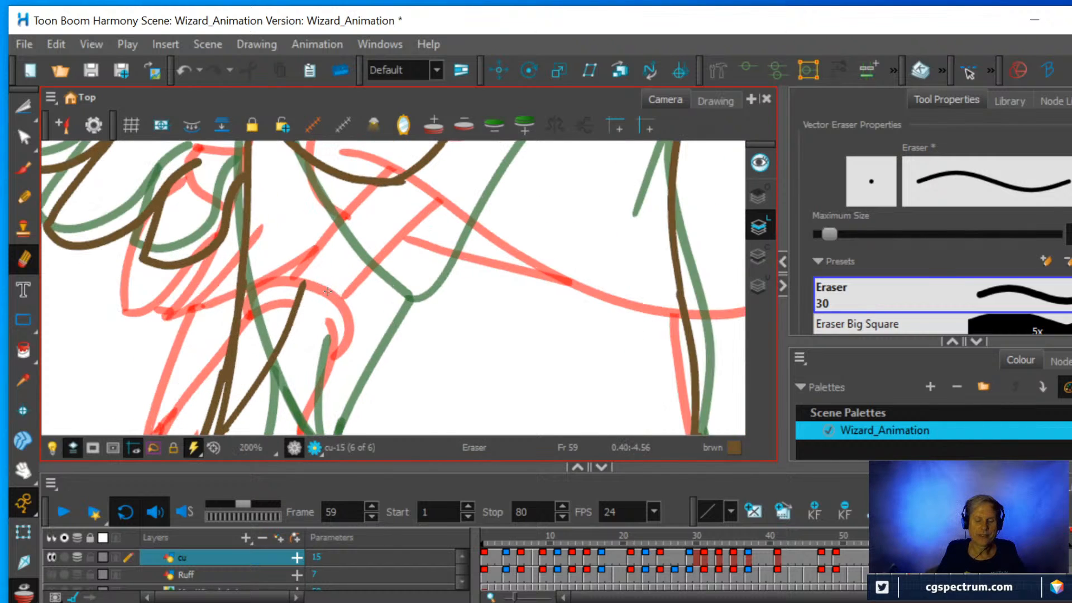
{"action": "scroll", "coordinate": [328, 291], "scroll_direction": "down", "scroll_amount": 1}
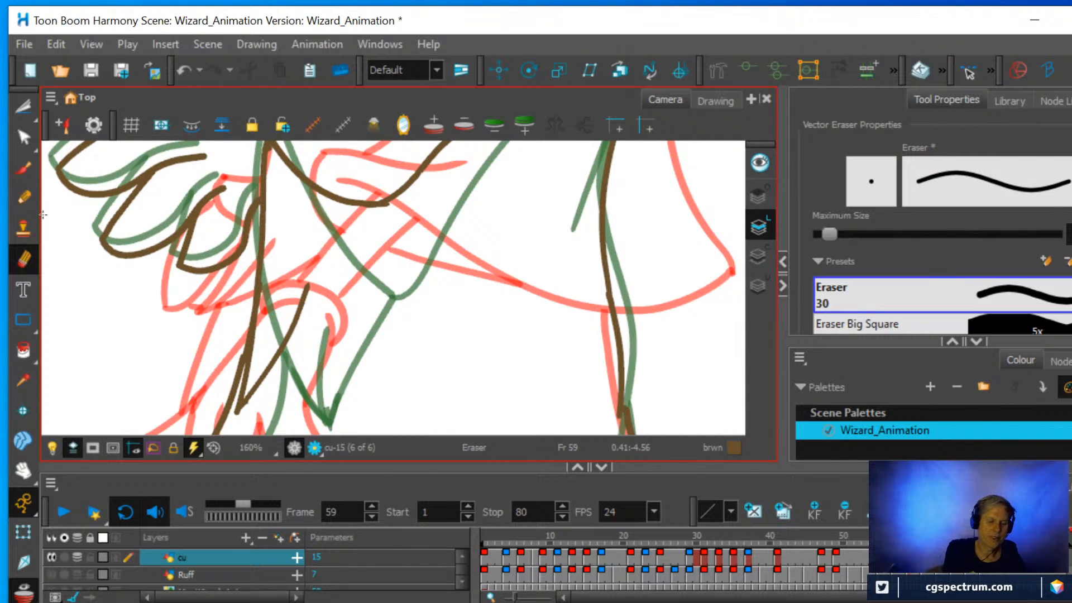
{"action": "left_click_drag", "start_coordinate": [310, 281], "coordinate": [282, 355]}
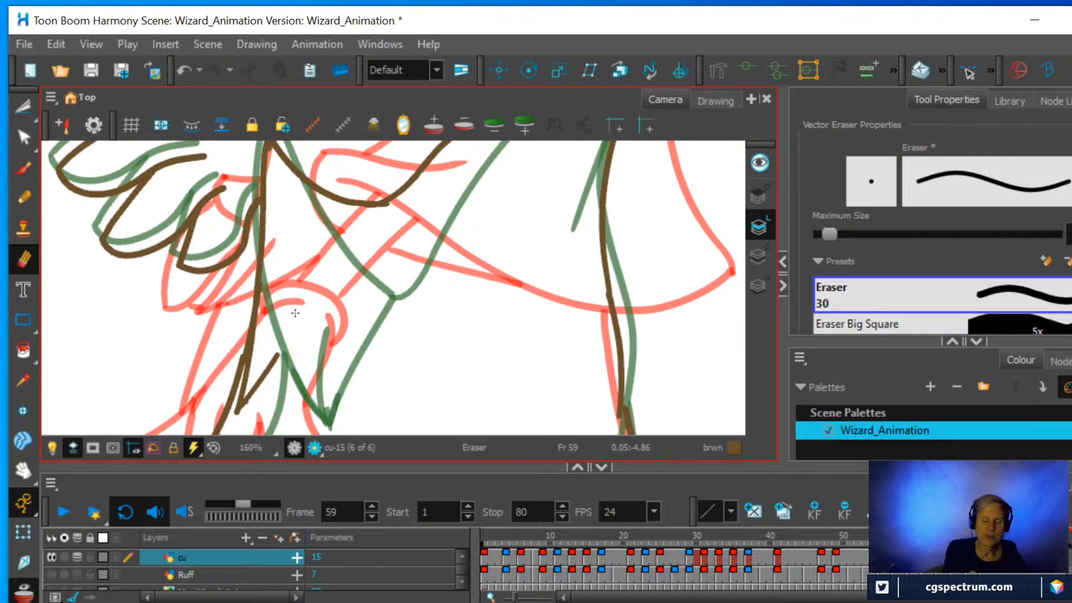
Draw the hanging sleeve's outer line with the Pencil, from the tip up to the corner of the sleeve opening.
{"action": "left_click", "coordinate": [23, 198]}
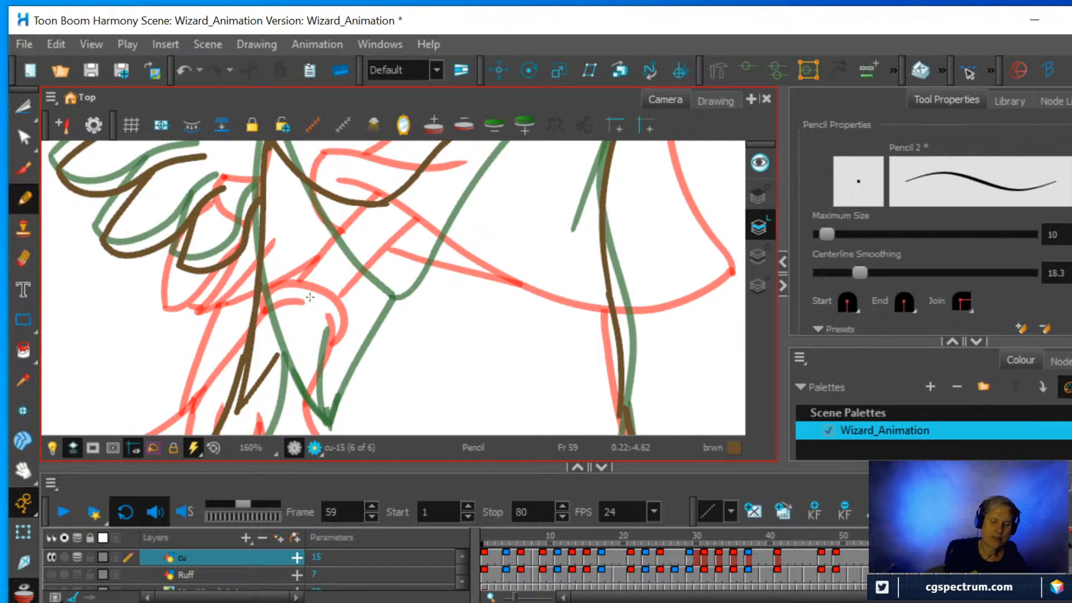
{"action": "mouse_move", "coordinate": [268, 366]}
{"action": "left_mouse_down"}
{"action": "mouse_move", "coordinate": [390, 228]}
{"action": "mouse_move", "coordinate": [422, 166]}
{"action": "left_mouse_up"}
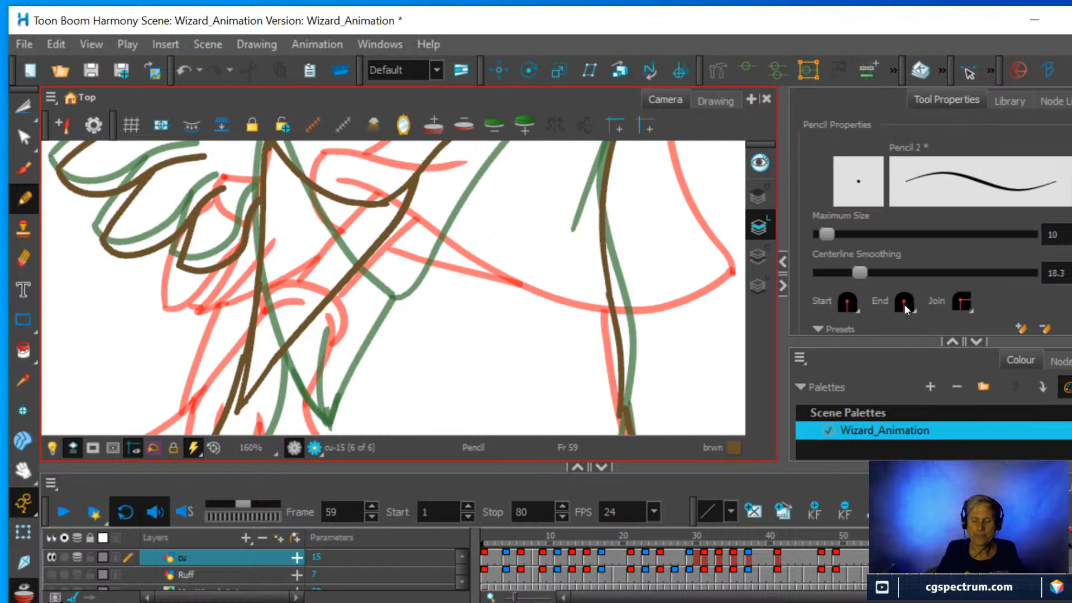
{"action": "scroll", "coordinate": [419, 300], "scroll_direction": "down", "scroll_amount": 3}
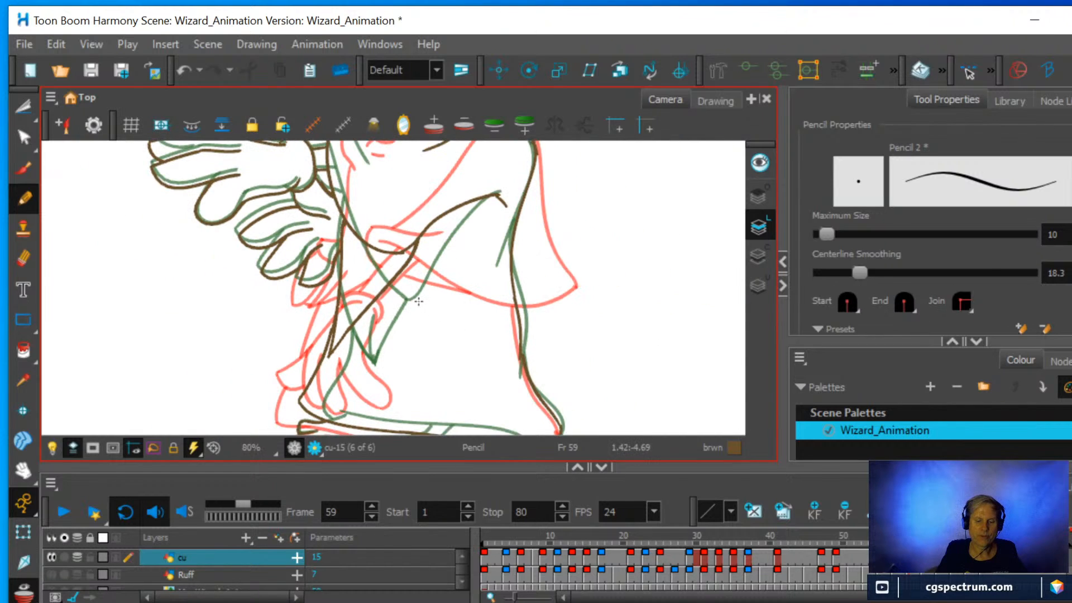
{"action": "scroll", "coordinate": [418, 301], "scroll_direction": "up", "scroll_amount": 2}
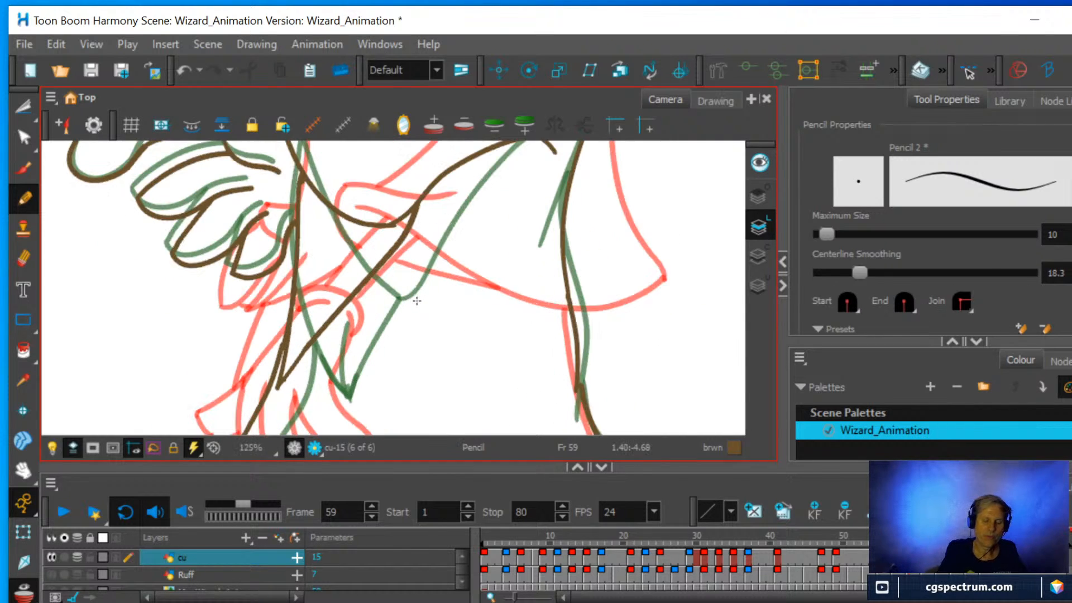
Erase the lower part of the outer sleeve line, redraw it curving down to a new point, and add a short inner fold line.
{"action": "left_click", "coordinate": [23, 258]}
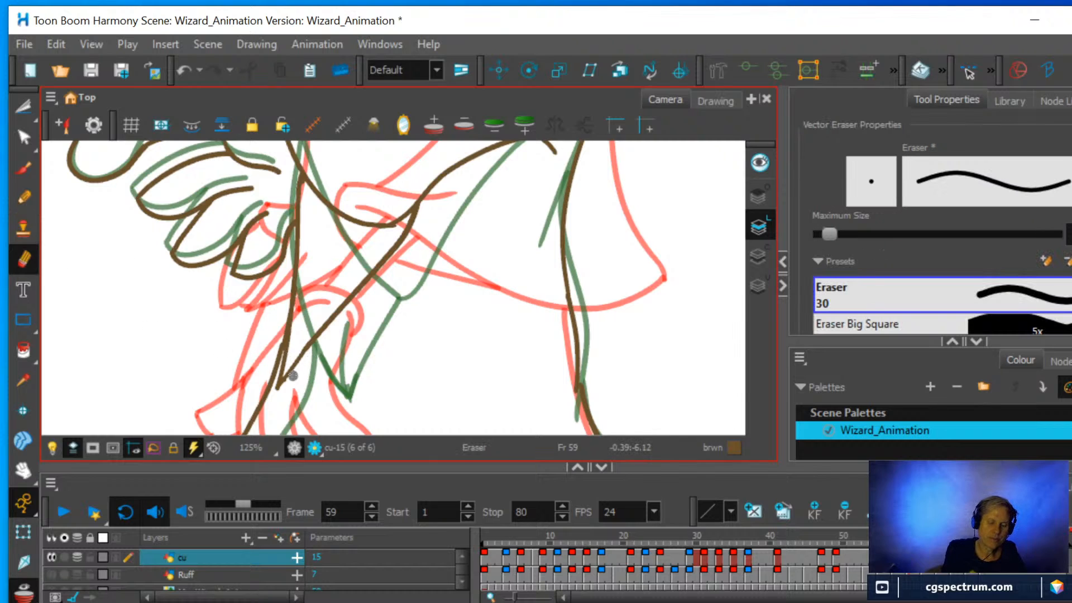
{"action": "left_click_drag", "start_coordinate": [296, 364], "coordinate": [352, 287]}
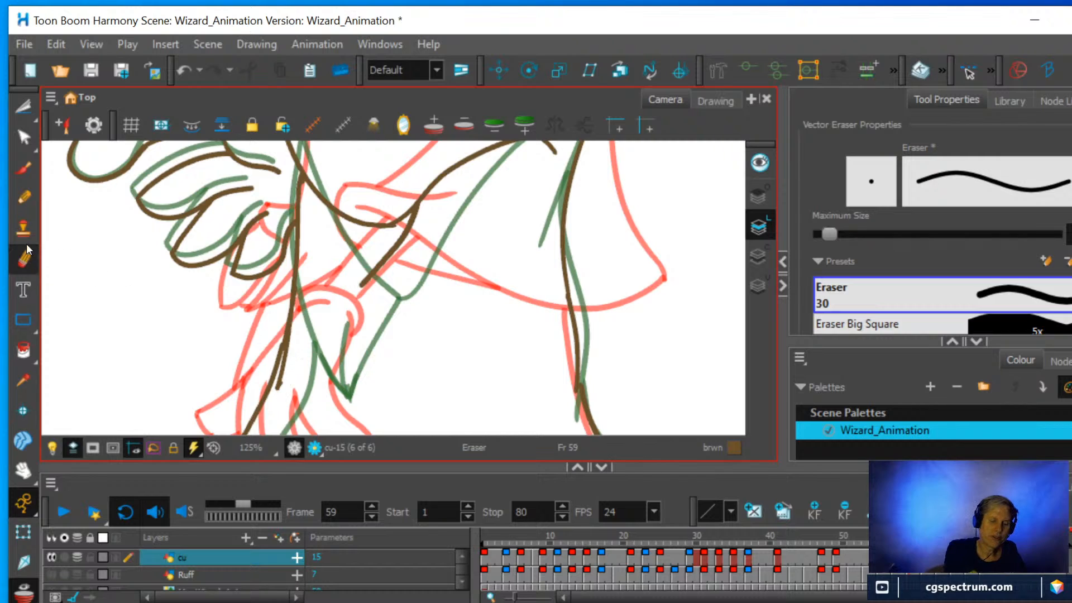
{"action": "left_click", "coordinate": [26, 199]}
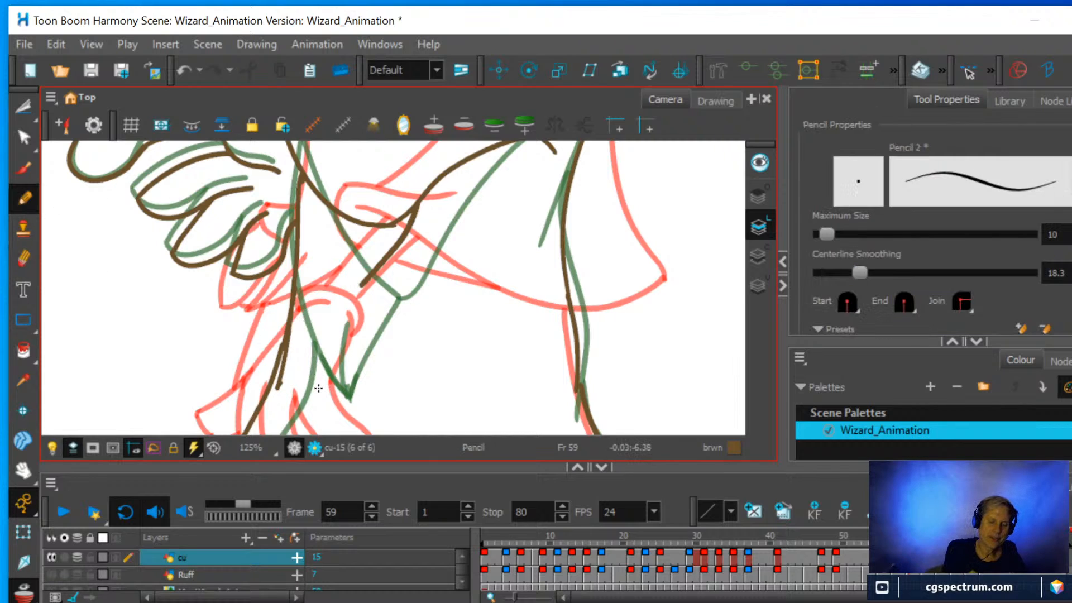
{"action": "mouse_move", "coordinate": [317, 394]}
{"action": "left_mouse_down"}
{"action": "mouse_move", "coordinate": [329, 342]}
{"action": "mouse_move", "coordinate": [368, 276]}
{"action": "left_mouse_up"}
{"action": "left_click_drag", "start_coordinate": [319, 388], "coordinate": [313, 282]}
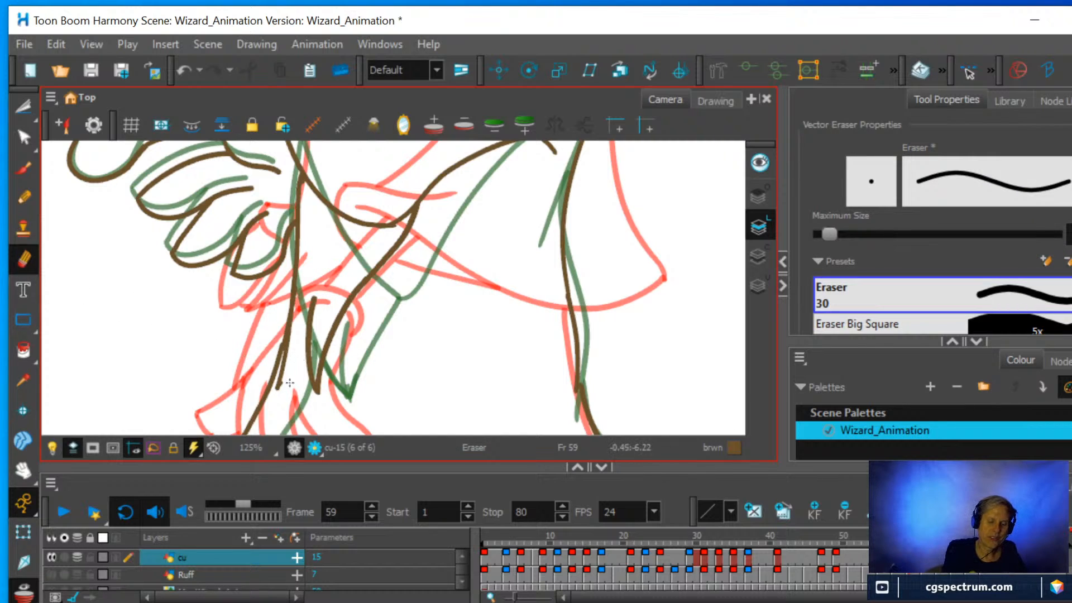
Erase and redraw the robe's front line beside the sleeve tip, and draw the tip's inner edge down to its point.
{"action": "left_click_drag", "start_coordinate": [286, 386], "coordinate": [299, 290]}
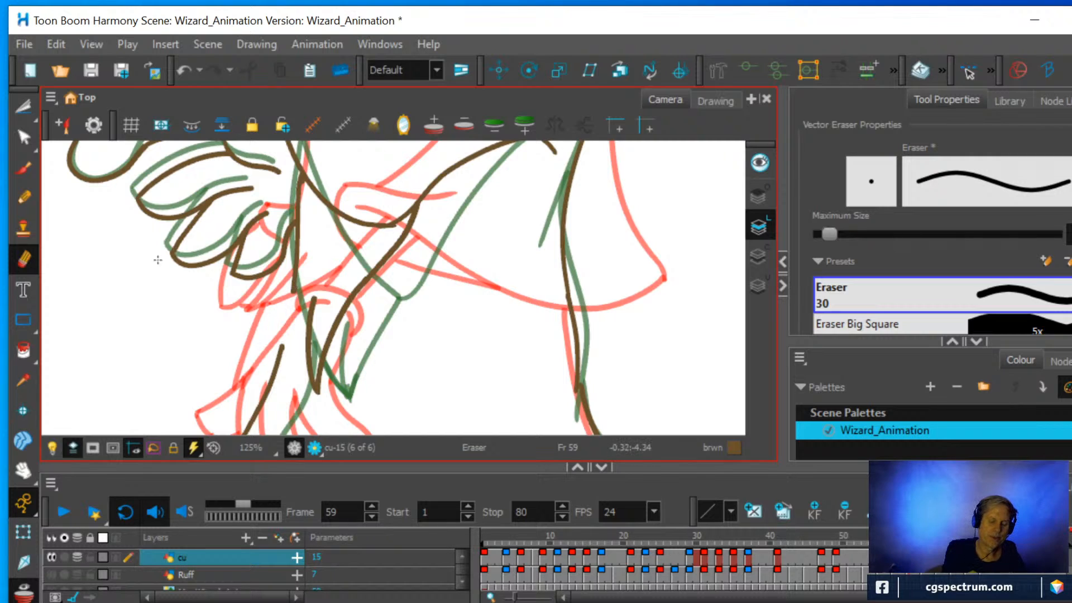
{"action": "left_click", "coordinate": [22, 196]}
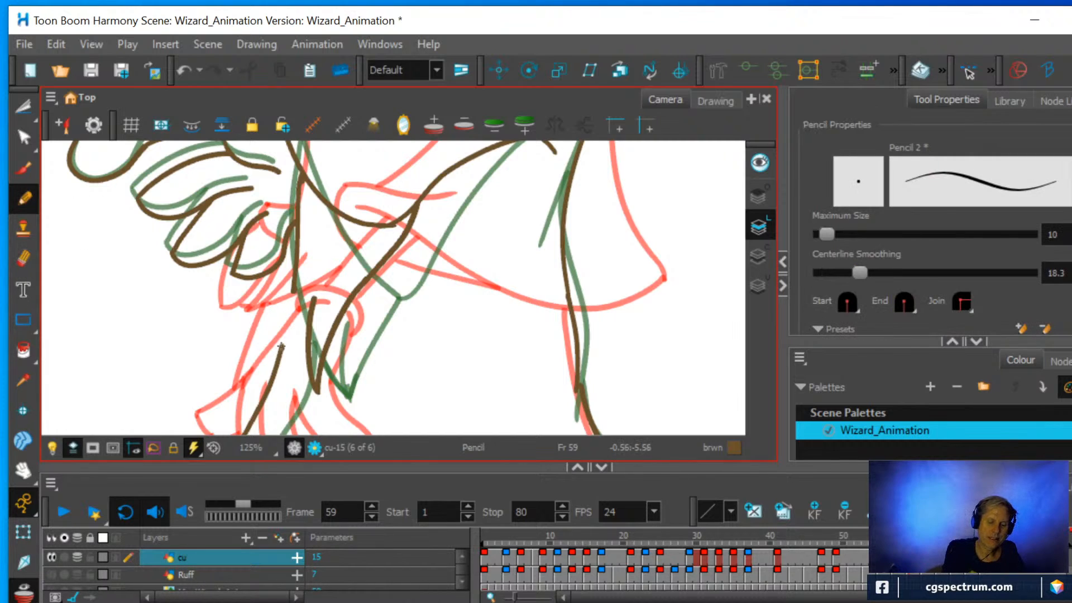
{"action": "left_click_drag", "start_coordinate": [280, 346], "coordinate": [294, 272]}
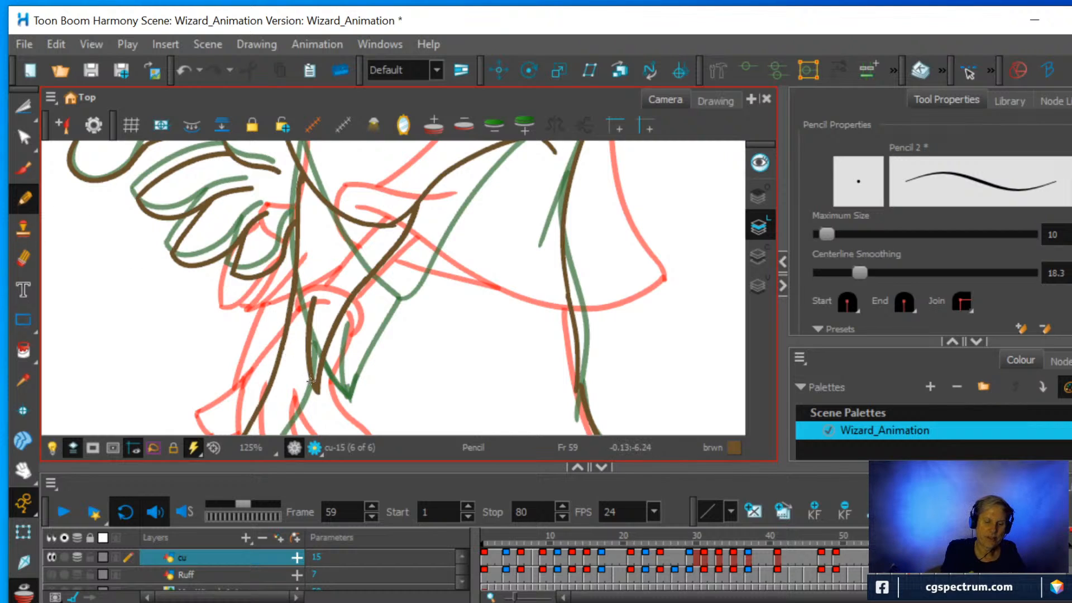
{"action": "mouse_move", "coordinate": [311, 382]}
{"action": "left_mouse_down"}
{"action": "mouse_move", "coordinate": [293, 331]}
{"action": "mouse_move", "coordinate": [302, 267]}
{"action": "left_mouse_up"}
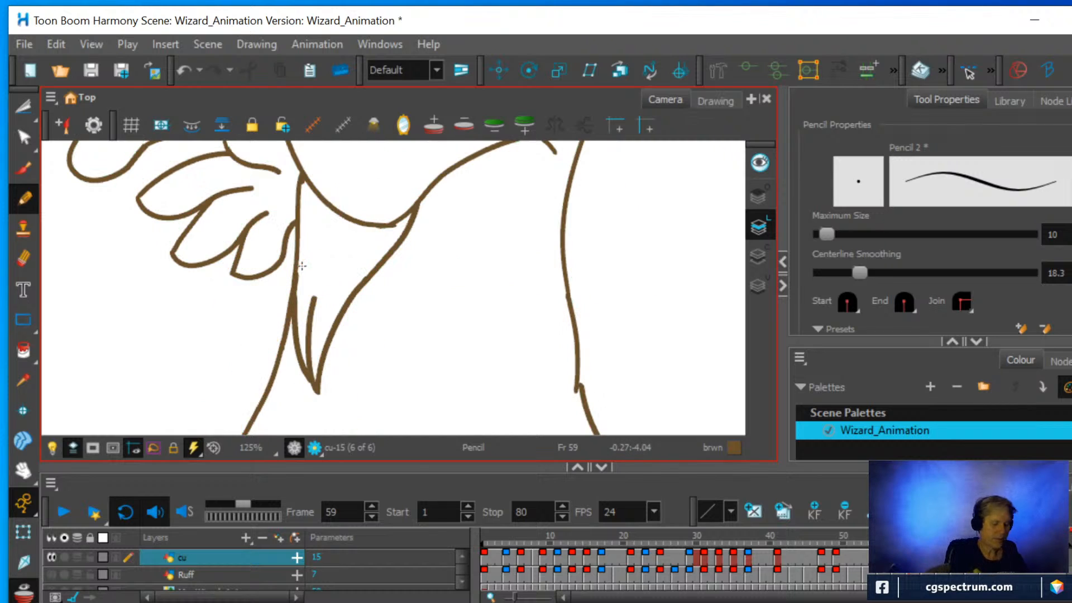
Turn onion skinning off and compare the redrawn sleeve at frame 59 with the drawing at frame 69.
{"action": "key", "text": "alt+o"}
{"action": "scroll", "coordinate": [397, 283], "scroll_direction": "down", "scroll_amount": 2}
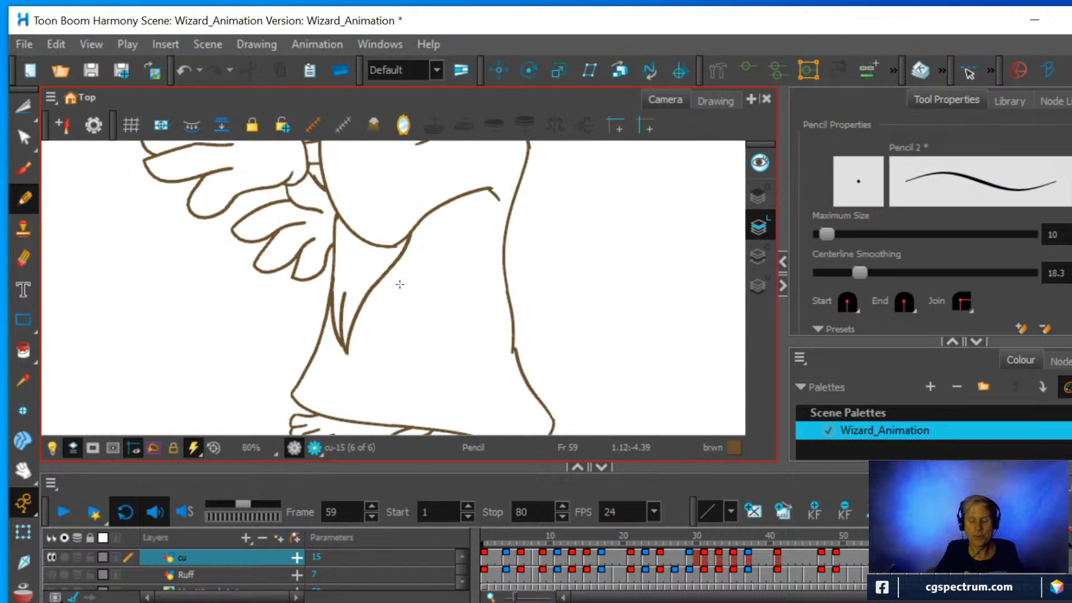
{"action": "left_click", "coordinate": [835, 556]}
{"action": "key", "text": "g"}
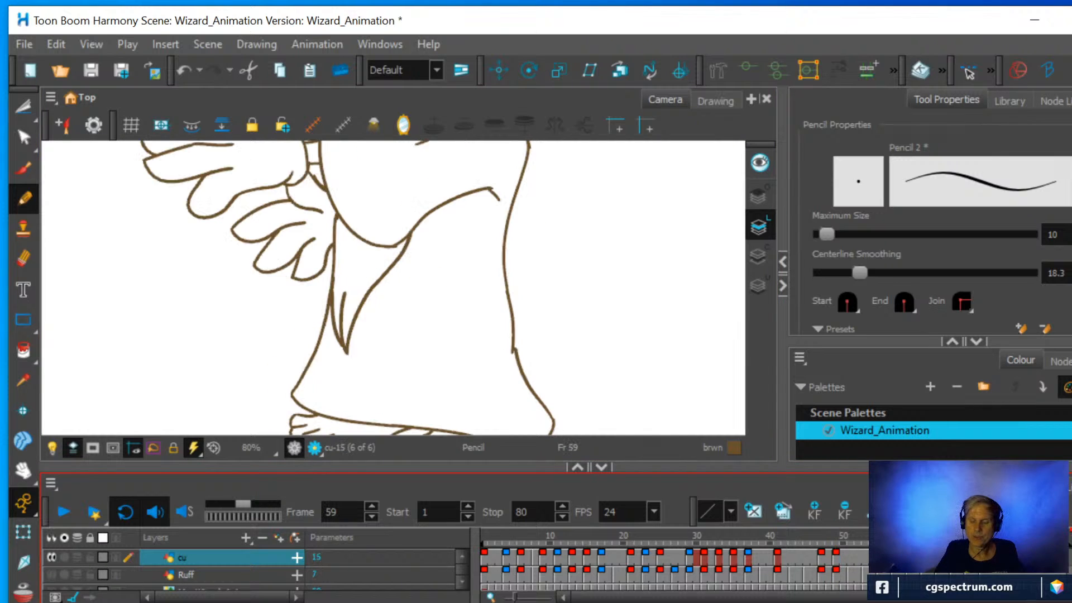
{"action": "key", "text": "g"}
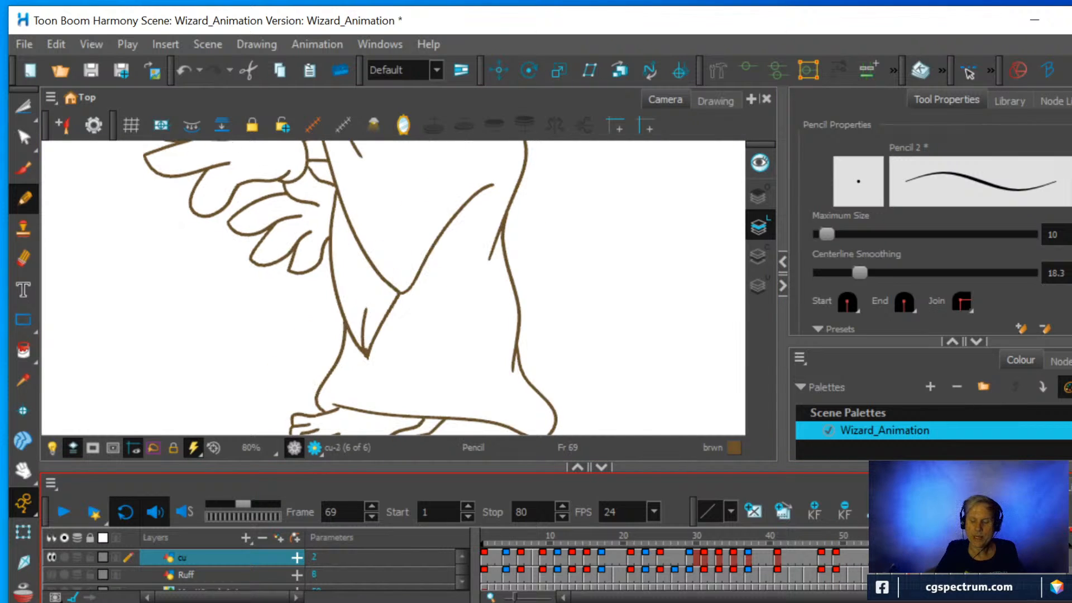
{"action": "key", "text": "f"}
{"action": "key", "text": "g"}
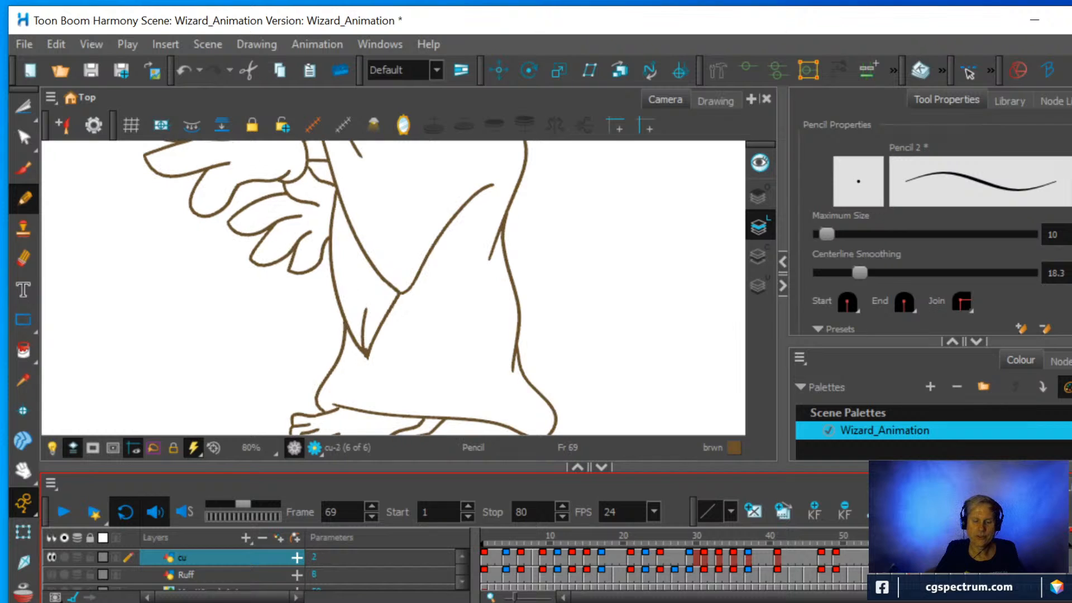
{"action": "key", "text": "f"}
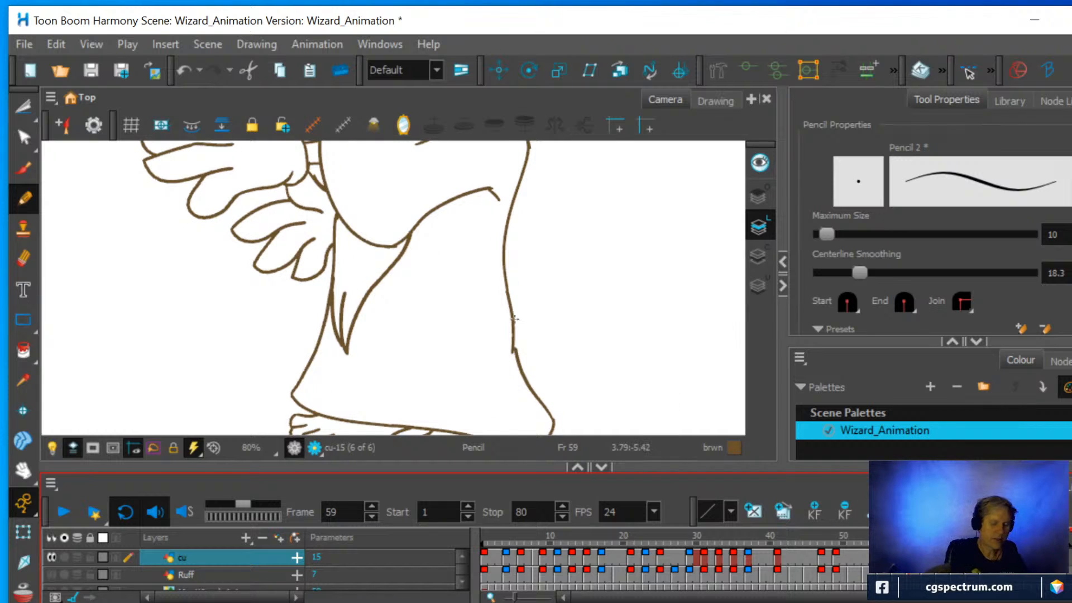
With onion skinning on, erase most of the outer sleeve line at frame 59 and redraw it straighter from the point to the sleeve opening.
{"action": "key", "text": "alt+o"}
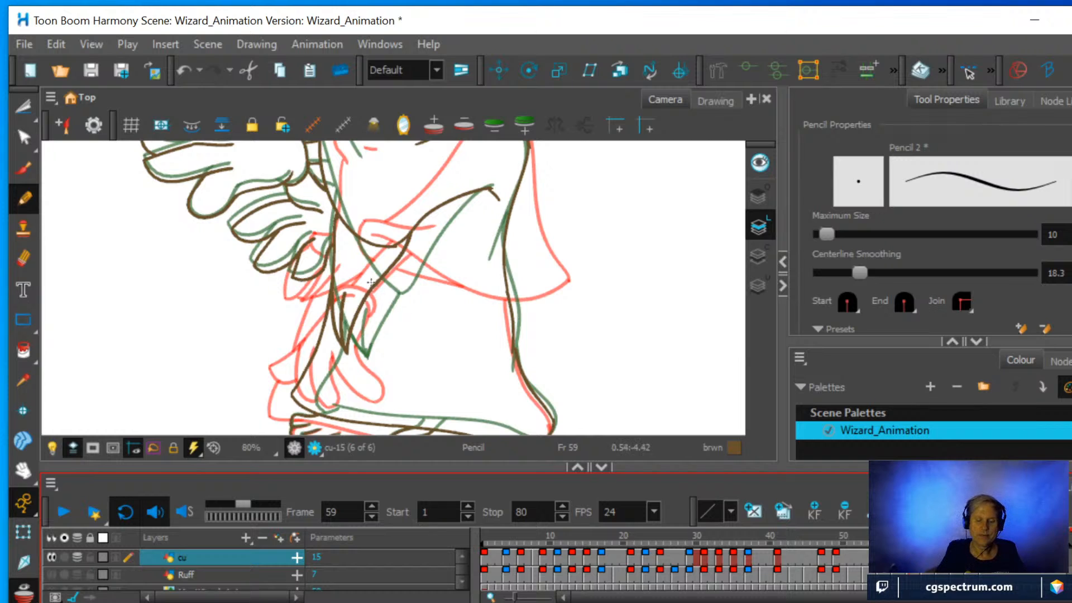
{"action": "scroll", "coordinate": [344, 275], "scroll_direction": "up", "scroll_amount": 2}
{"action": "key", "text": "alt+e"}
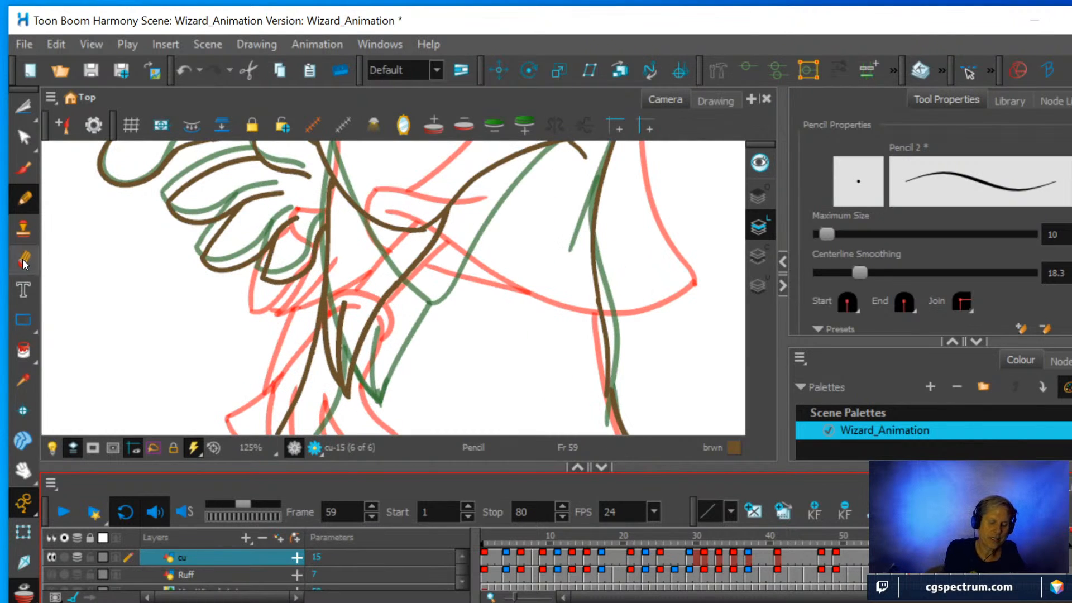
{"action": "mouse_move", "coordinate": [353, 385]}
{"action": "left_mouse_down"}
{"action": "mouse_move", "coordinate": [376, 318]}
{"action": "mouse_move", "coordinate": [427, 248]}
{"action": "left_mouse_up"}
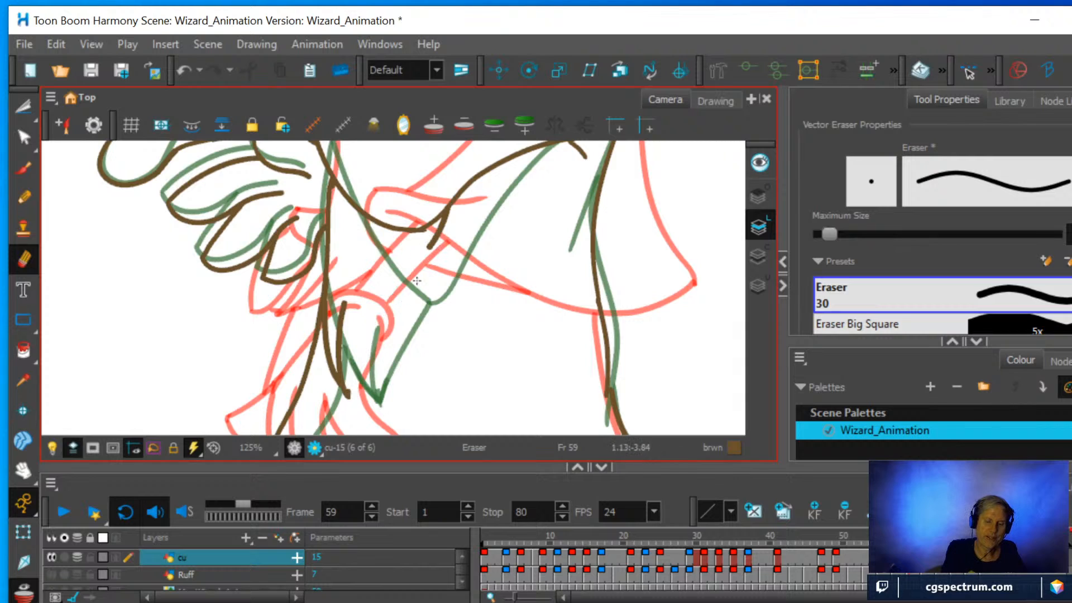
{"action": "left_click_drag", "start_coordinate": [358, 382], "coordinate": [352, 393]}
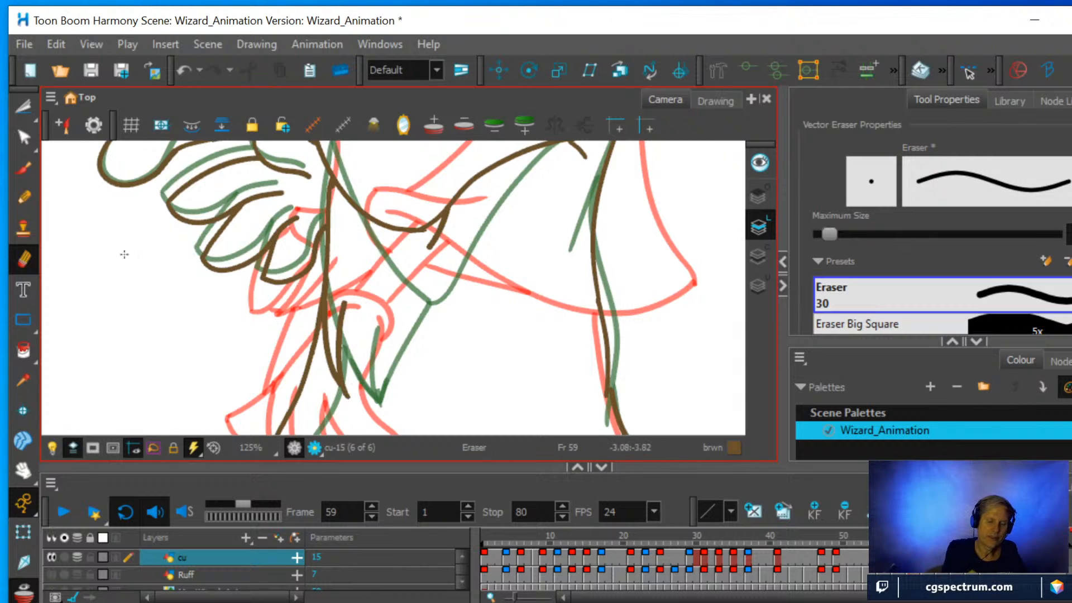
{"action": "key", "text": "alt+/"}
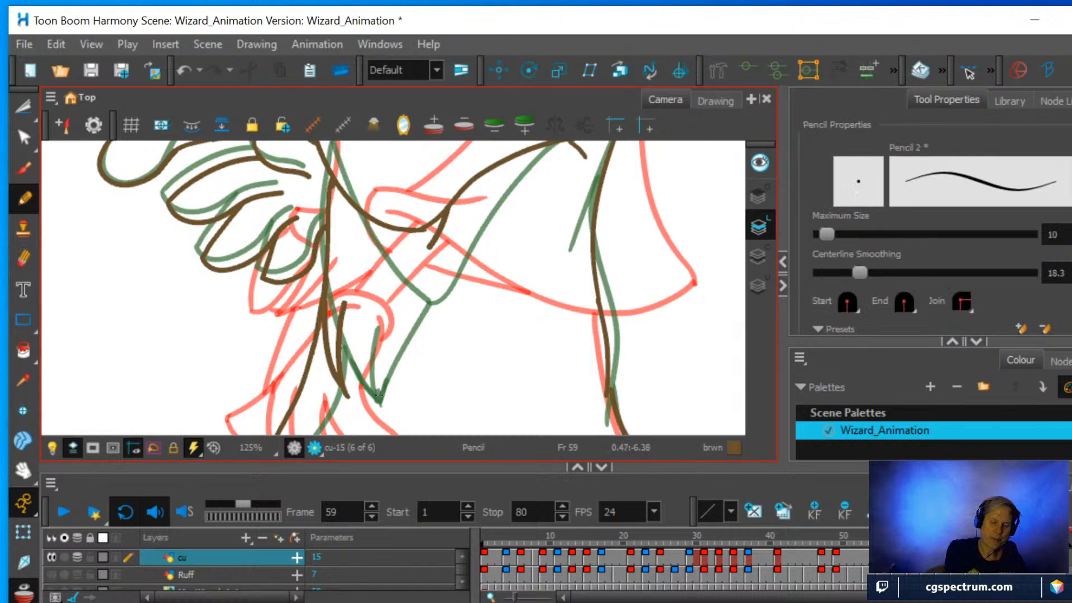
{"action": "mouse_move", "coordinate": [351, 400]}
{"action": "left_mouse_down"}
{"action": "mouse_move", "coordinate": [378, 329]}
{"action": "mouse_move", "coordinate": [466, 185]}
{"action": "left_mouse_up"}
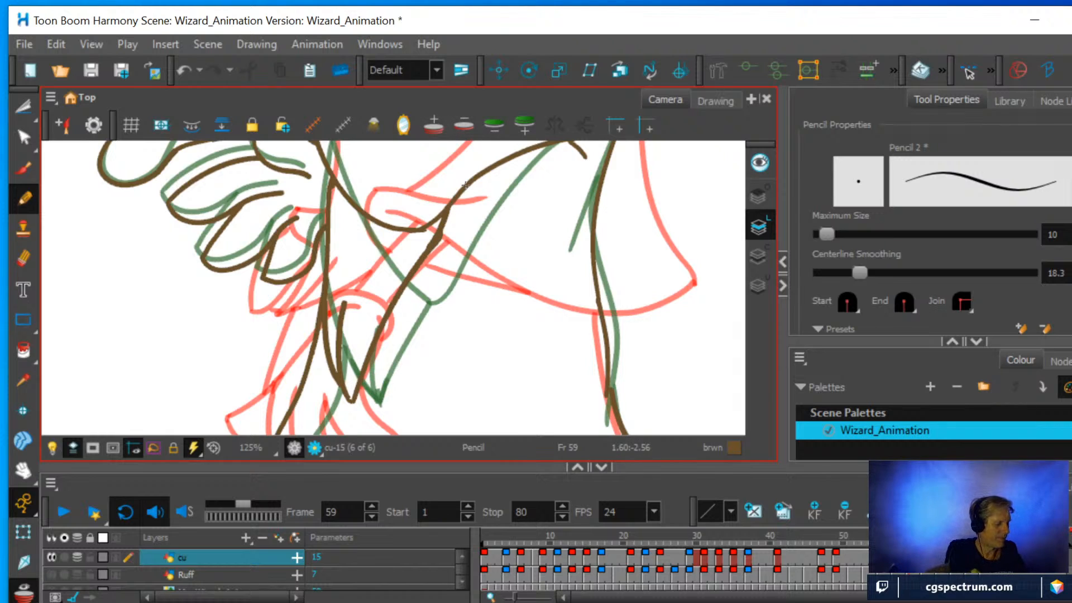
With onion skinning off, trim the overlap on the outer sleeve line and erase the robe's front line between the sleeve and its tip.
{"action": "key", "text": "alt+o"}
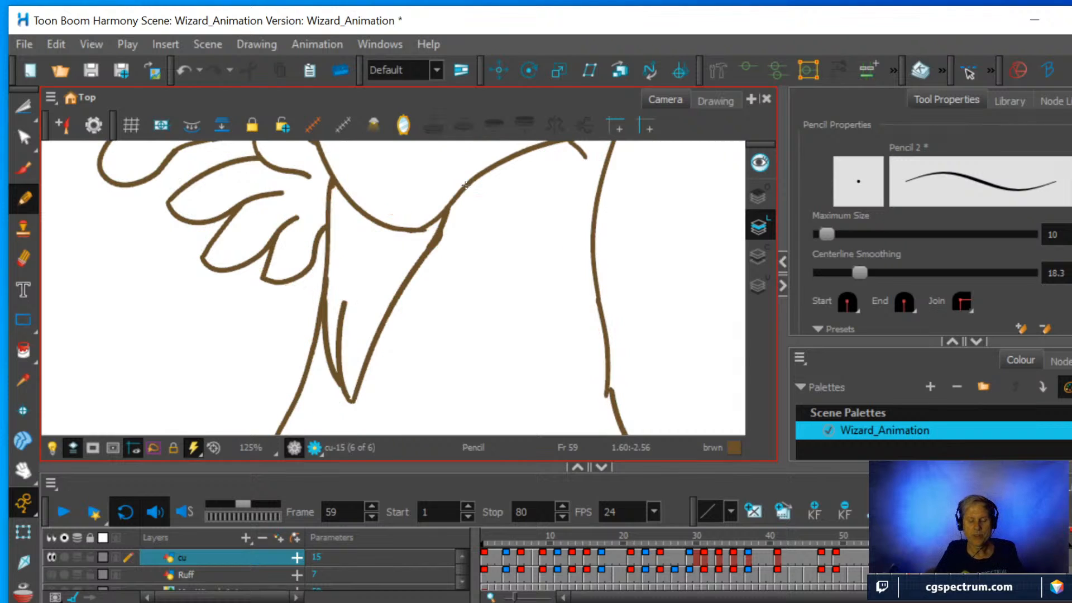
{"action": "left_click", "coordinate": [23, 258]}
{"action": "mouse_move", "coordinate": [440, 263]}
{"action": "left_mouse_down"}
{"action": "mouse_move", "coordinate": [450, 233]}
{"action": "mouse_move", "coordinate": [436, 254]}
{"action": "mouse_move", "coordinate": [445, 241]}
{"action": "left_mouse_up"}
{"action": "mouse_move", "coordinate": [326, 299]}
{"action": "left_mouse_down"}
{"action": "mouse_move", "coordinate": [324, 180]}
{"action": "mouse_move", "coordinate": [333, 195]}
{"action": "mouse_move", "coordinate": [338, 177]}
{"action": "left_mouse_up"}
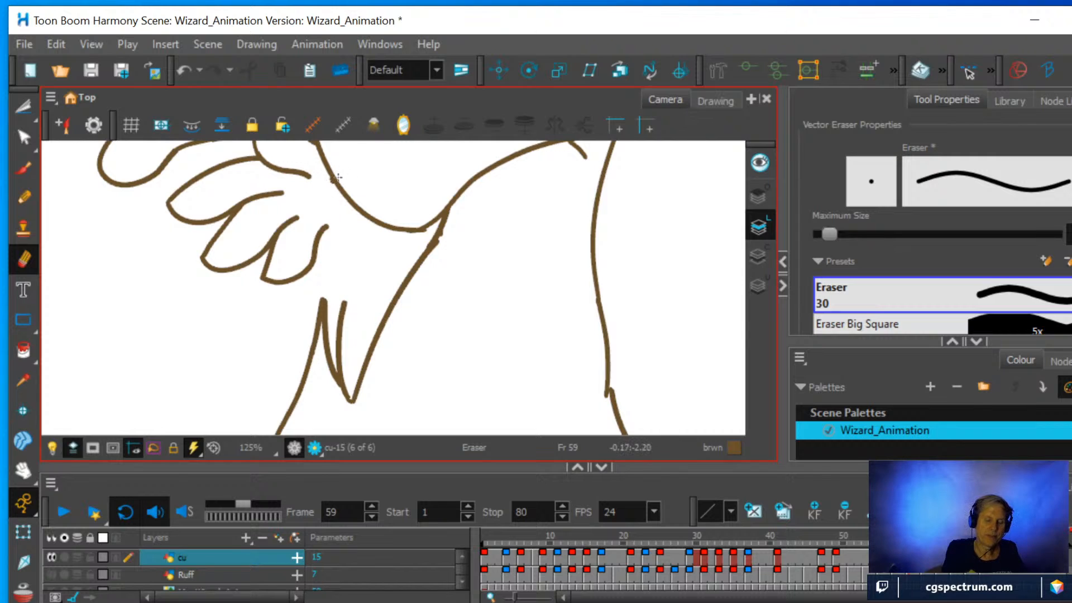
Draw the robe's front line at frame 59 from the sleeve tip to the upper sleeve and compare with frames 69 and 49.
{"action": "key", "text": "alt+x"}
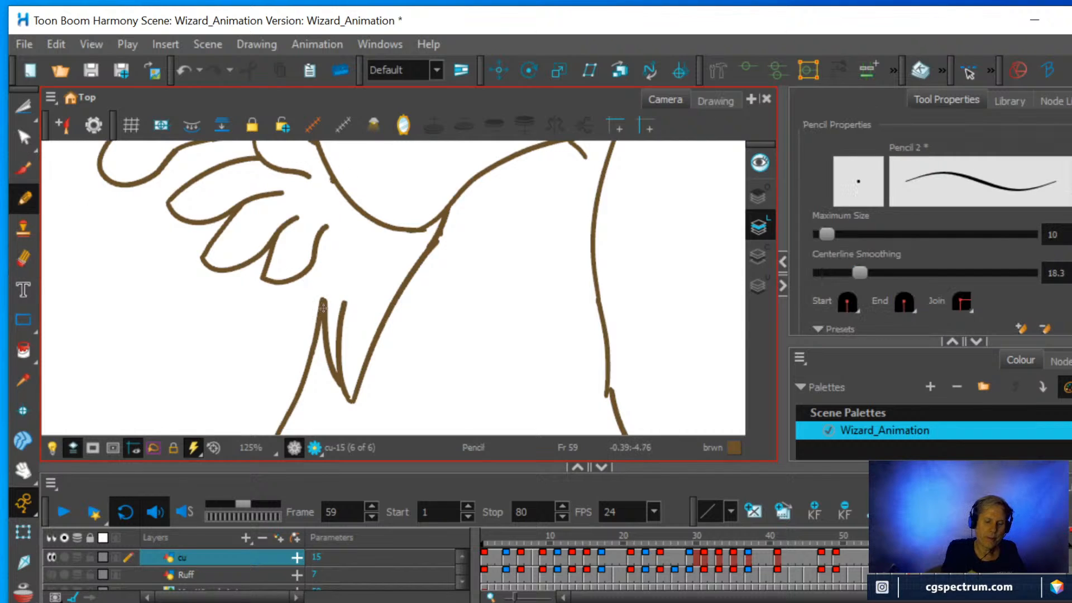
{"action": "left_click_drag", "start_coordinate": [324, 308], "coordinate": [333, 178]}
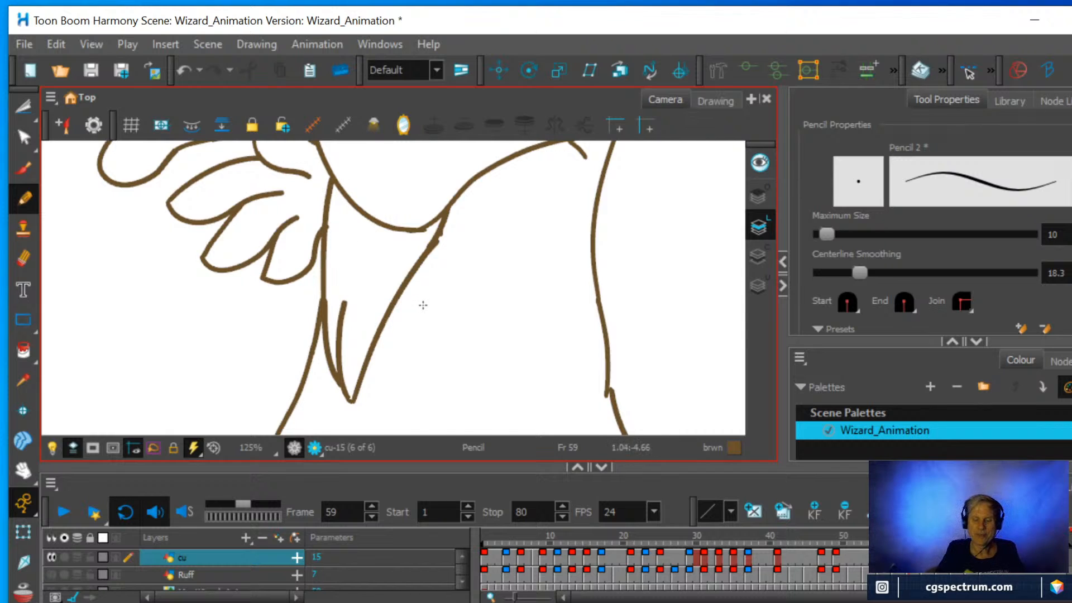
{"action": "scroll", "coordinate": [423, 304], "scroll_direction": "down", "scroll_amount": 3}
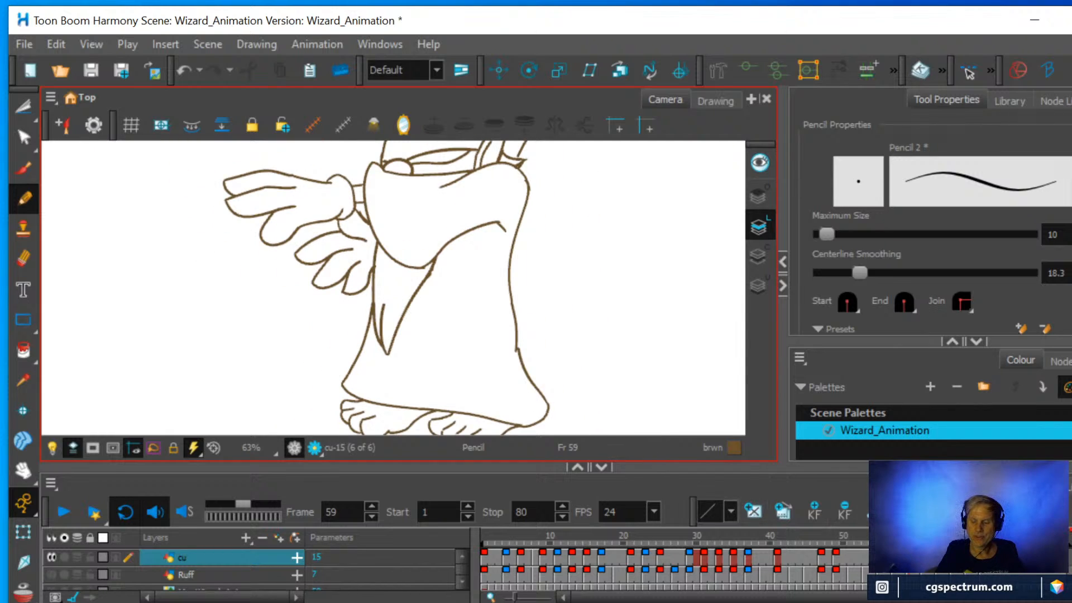
{"action": "left_click", "coordinate": [983, 542]}
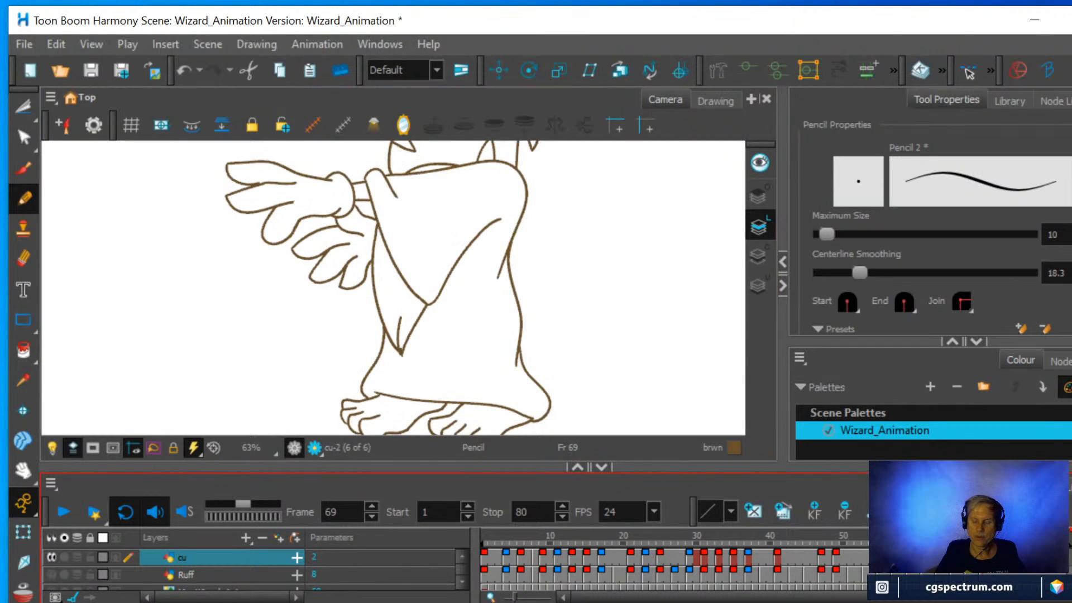
{"action": "left_click", "coordinate": [909, 542]}
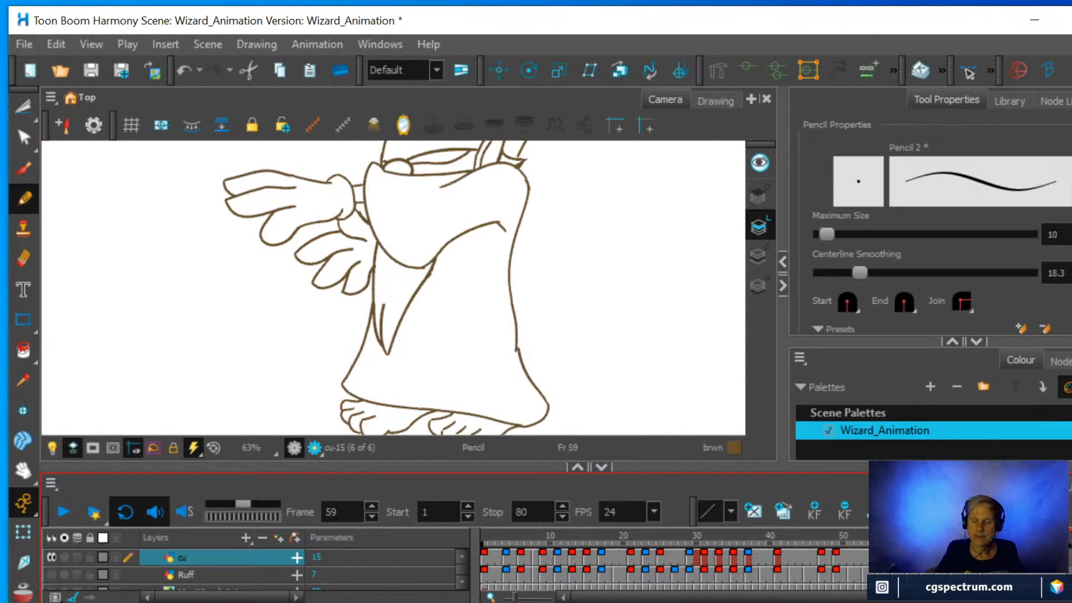
{"action": "left_click", "coordinate": [983, 542]}
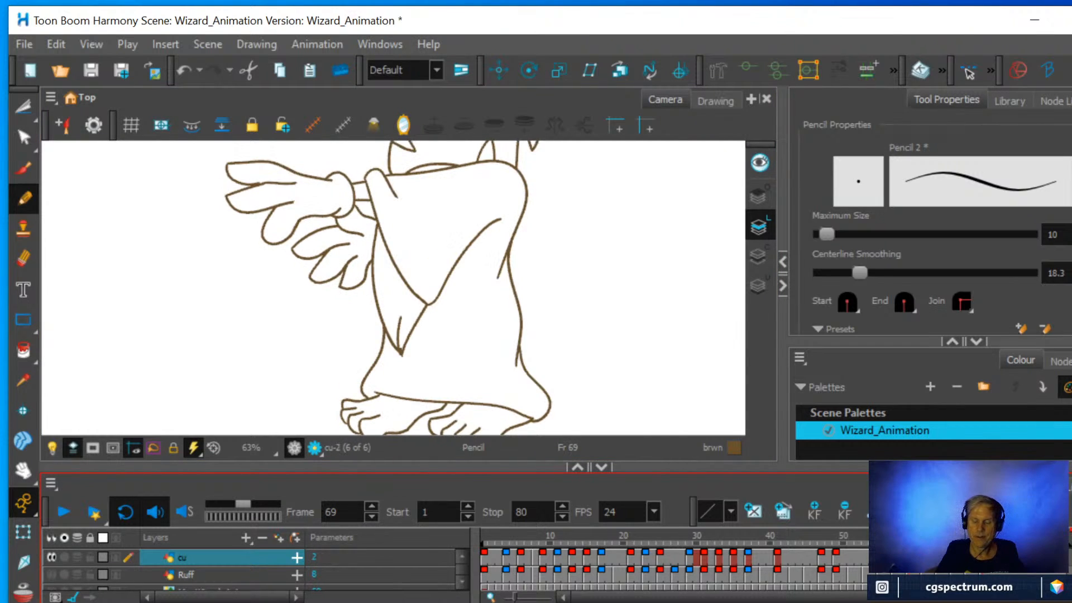
{"action": "left_click", "coordinate": [910, 543]}
{"action": "left_click", "coordinate": [837, 555]}
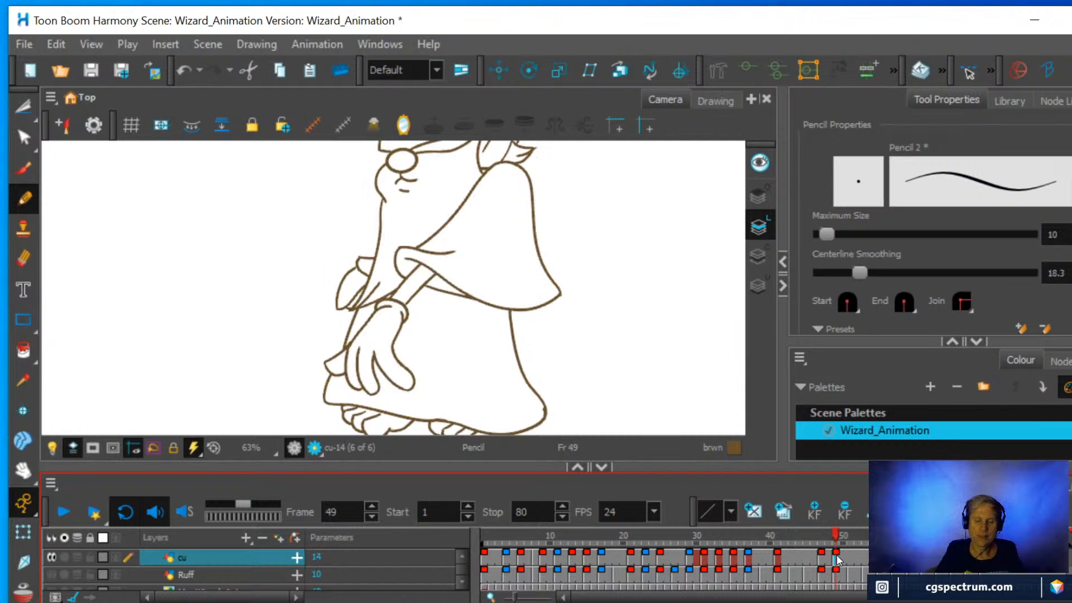
{"action": "left_click", "coordinate": [909, 555]}
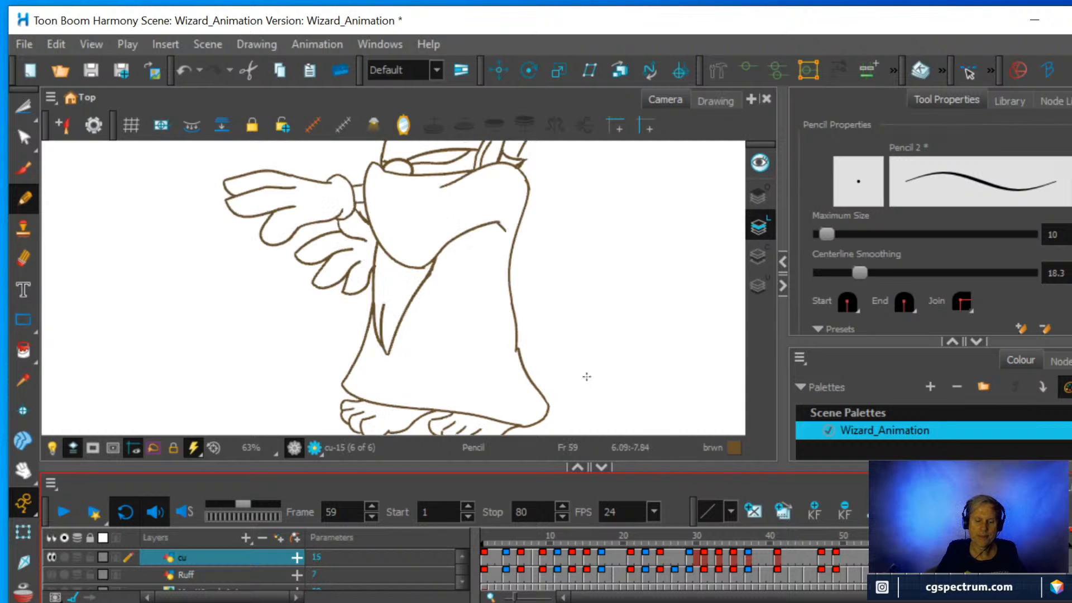
Erase the overlapping line ends where the outer sleeve line meets the sleeve opening at frame 59.
{"action": "scroll", "coordinate": [504, 313], "scroll_direction": "up", "scroll_amount": 3}
{"action": "key", "text": "space"}
{"action": "left_click_drag", "start_coordinate": [439, 255], "coordinate": [567, 352]}
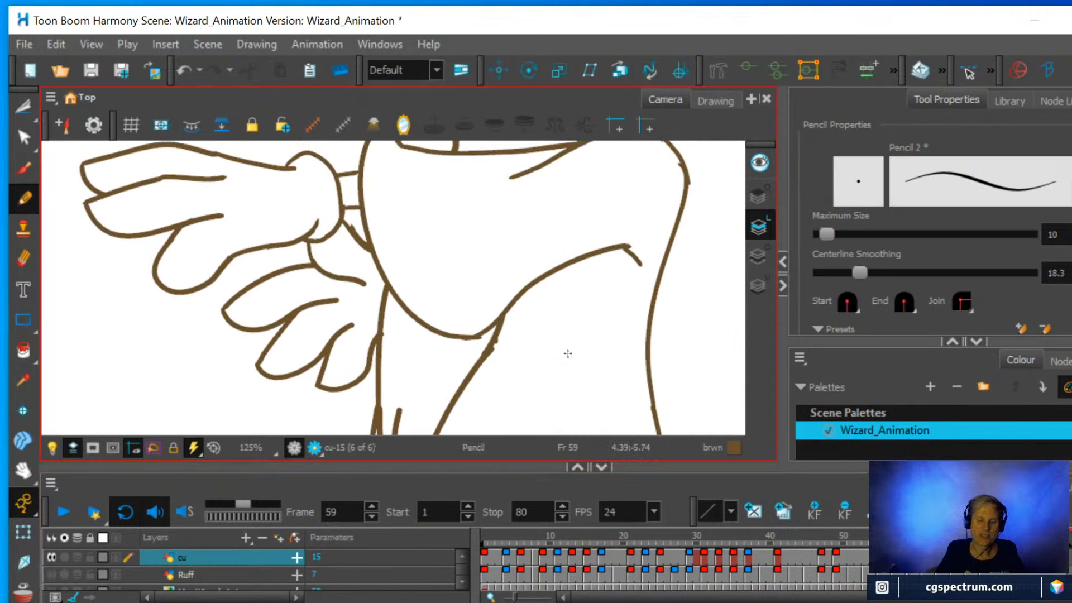
{"action": "left_click", "coordinate": [24, 258]}
{"action": "mouse_move", "coordinate": [489, 350]}
{"action": "left_mouse_down"}
{"action": "mouse_move", "coordinate": [484, 363]}
{"action": "mouse_move", "coordinate": [505, 309]}
{"action": "left_mouse_up"}
{"action": "key", "text": "alt+/"}
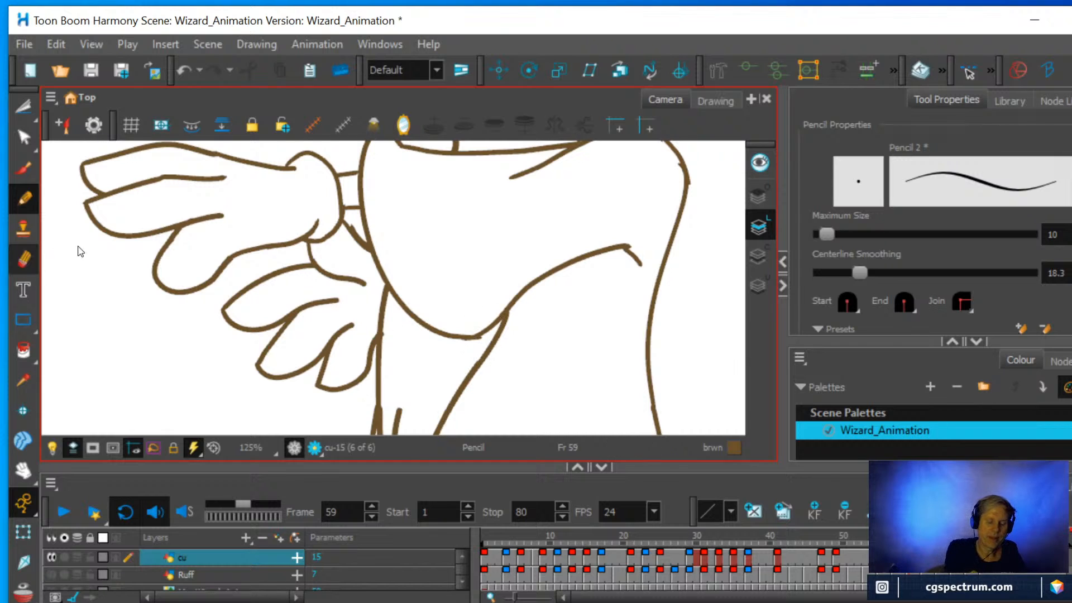
Erase the robe's front line beside the lower hand, redraw it from the sleeve tip to the upper sleeve, and compare with frame 69.
{"action": "key", "text": "alt+e"}
{"action": "mouse_move", "coordinate": [381, 380]}
{"action": "left_mouse_down"}
{"action": "mouse_move", "coordinate": [383, 390]}
{"action": "mouse_move", "coordinate": [383, 288]}
{"action": "left_mouse_up"}
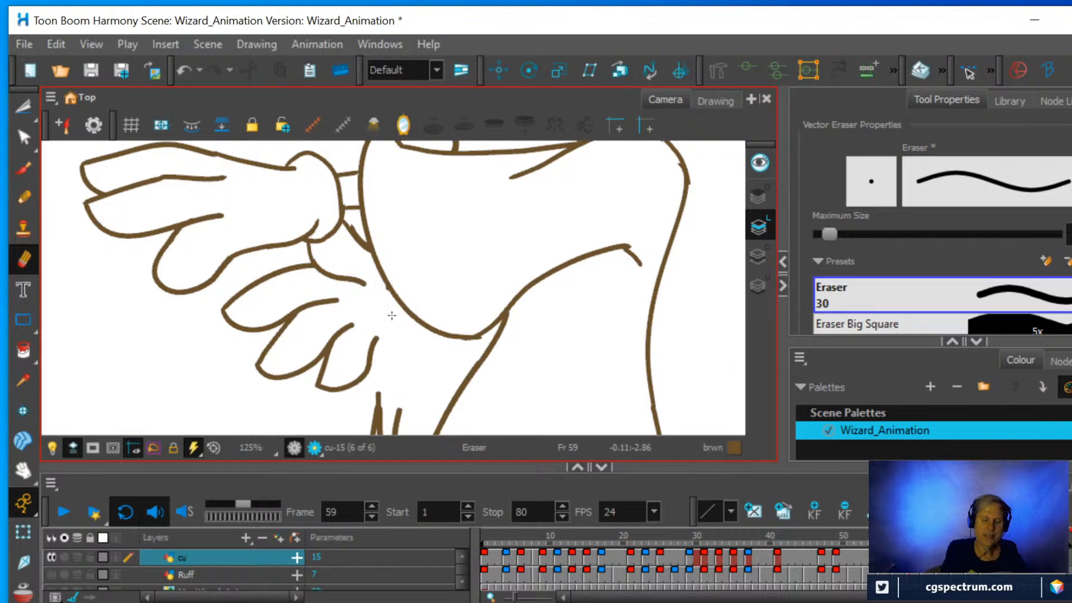
{"action": "scroll", "coordinate": [341, 262], "scroll_direction": "down", "scroll_amount": 1}
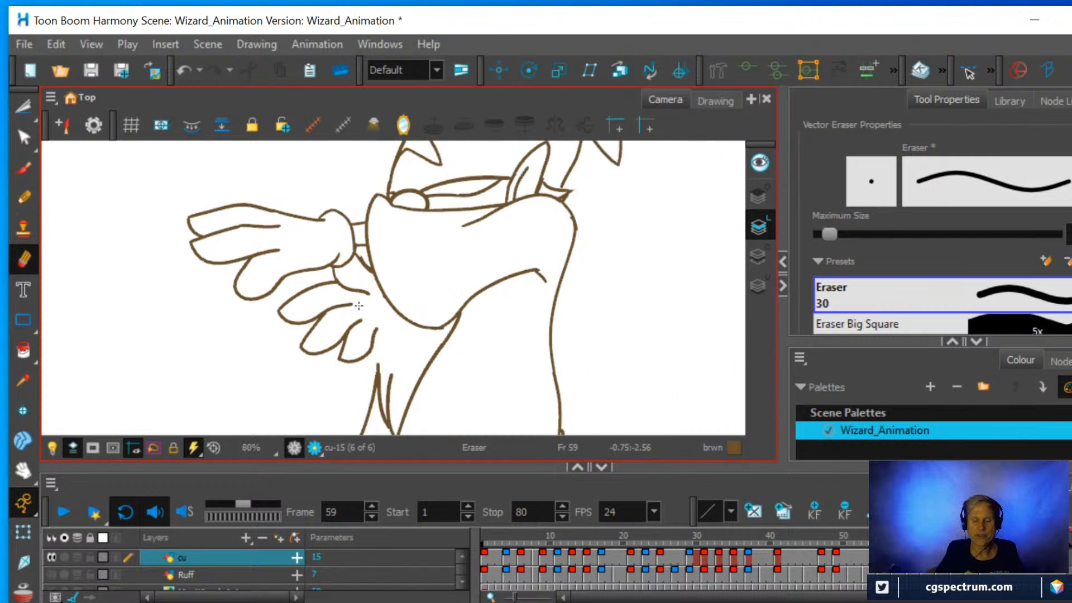
{"action": "scroll", "coordinate": [346, 318], "scroll_direction": "down", "scroll_amount": 1}
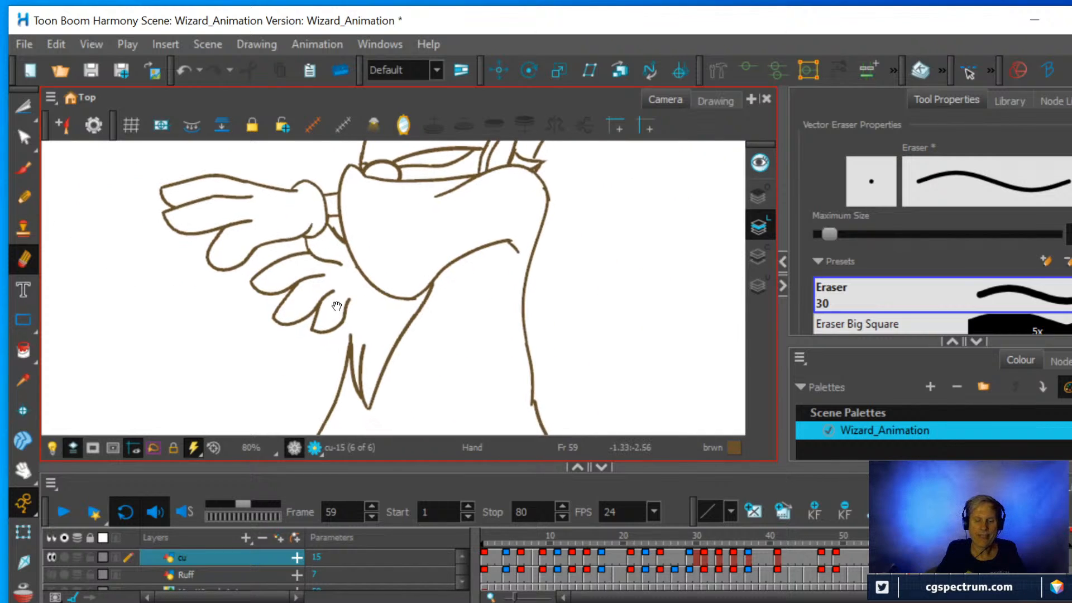
{"action": "left_click", "coordinate": [26, 198]}
{"action": "left_click_drag", "start_coordinate": [351, 349], "coordinate": [349, 249]}
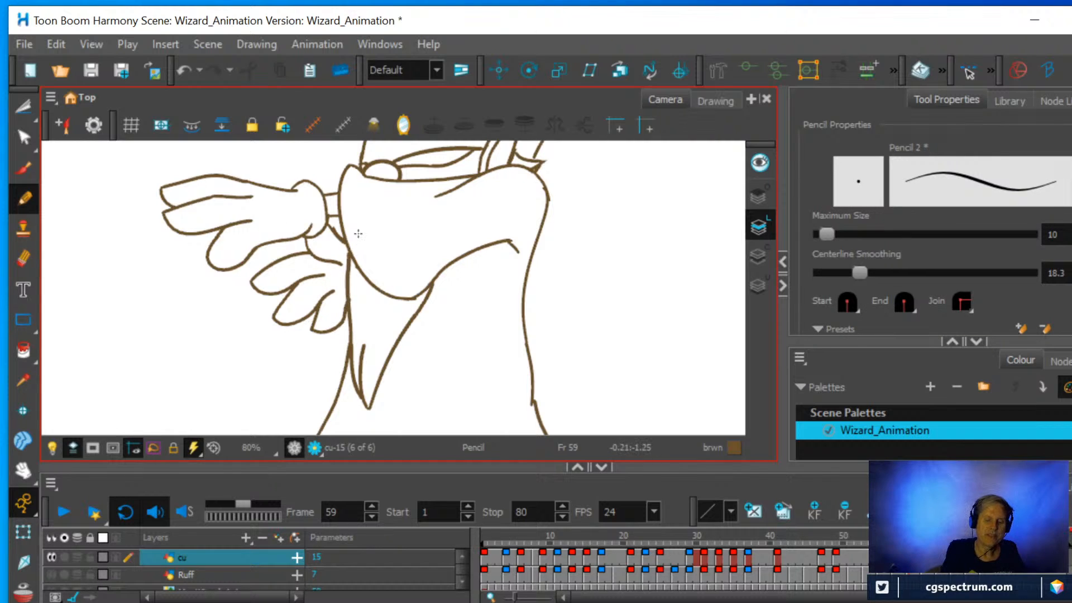
{"action": "scroll", "coordinate": [253, 259], "scroll_direction": "down", "scroll_amount": 2}
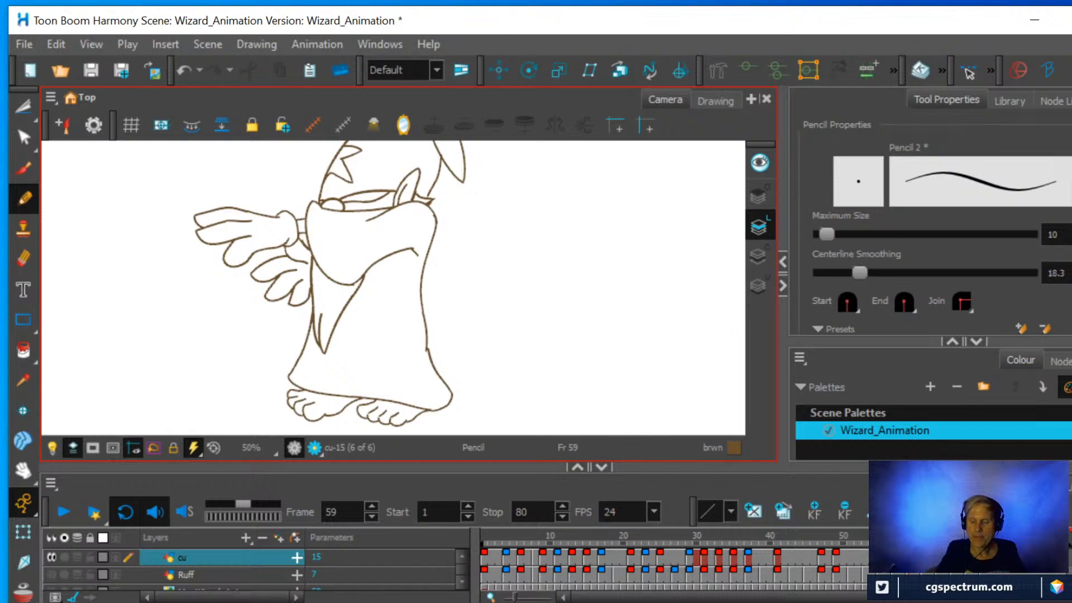
{"action": "left_click", "coordinate": [983, 557]}
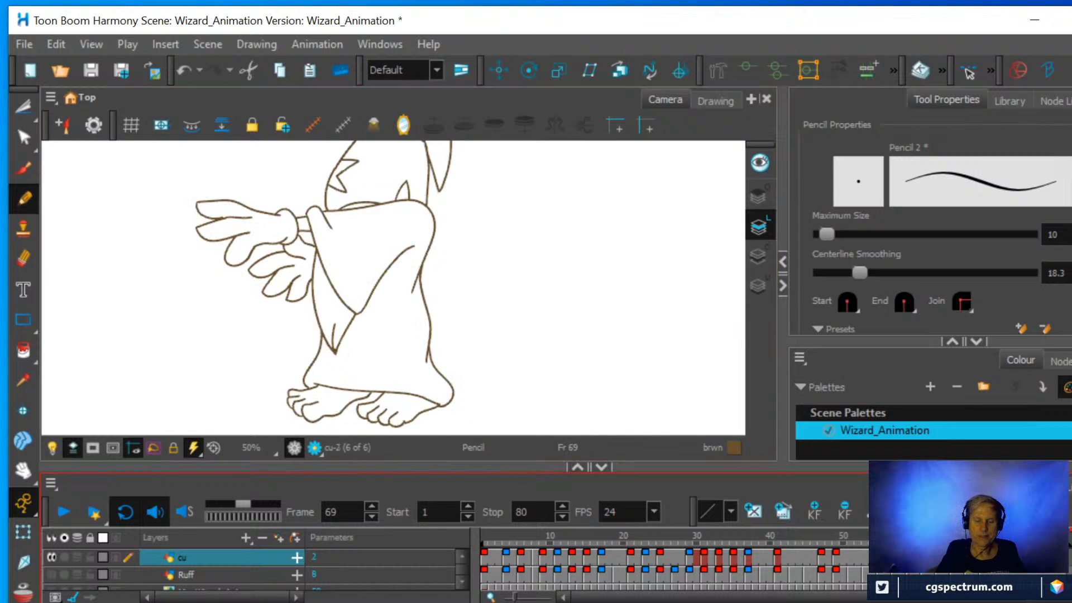
{"action": "left_click", "coordinate": [910, 557]}
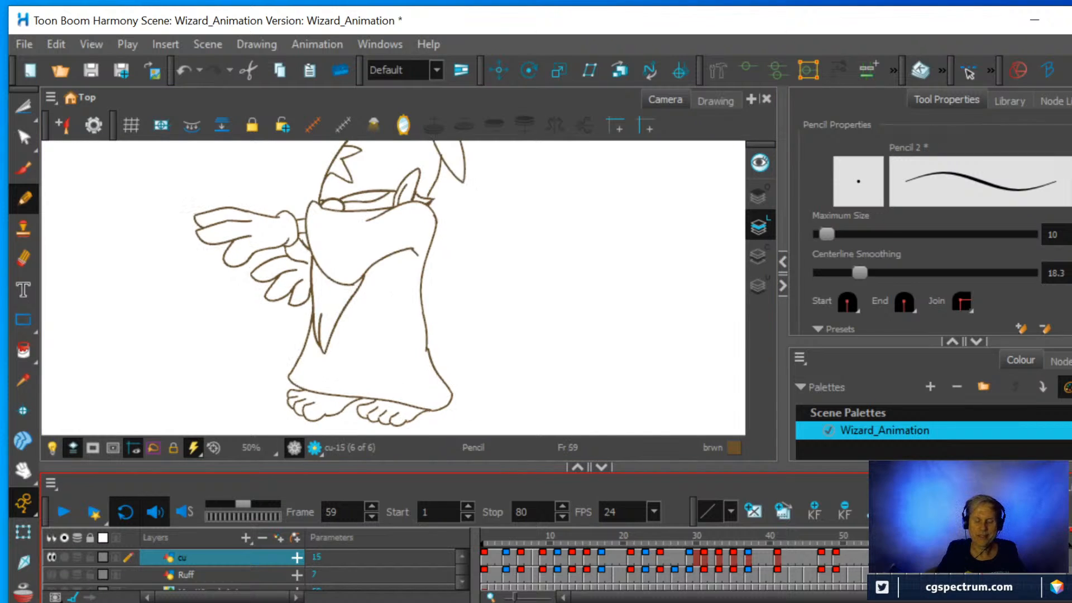
{"action": "left_click", "coordinate": [984, 557]}
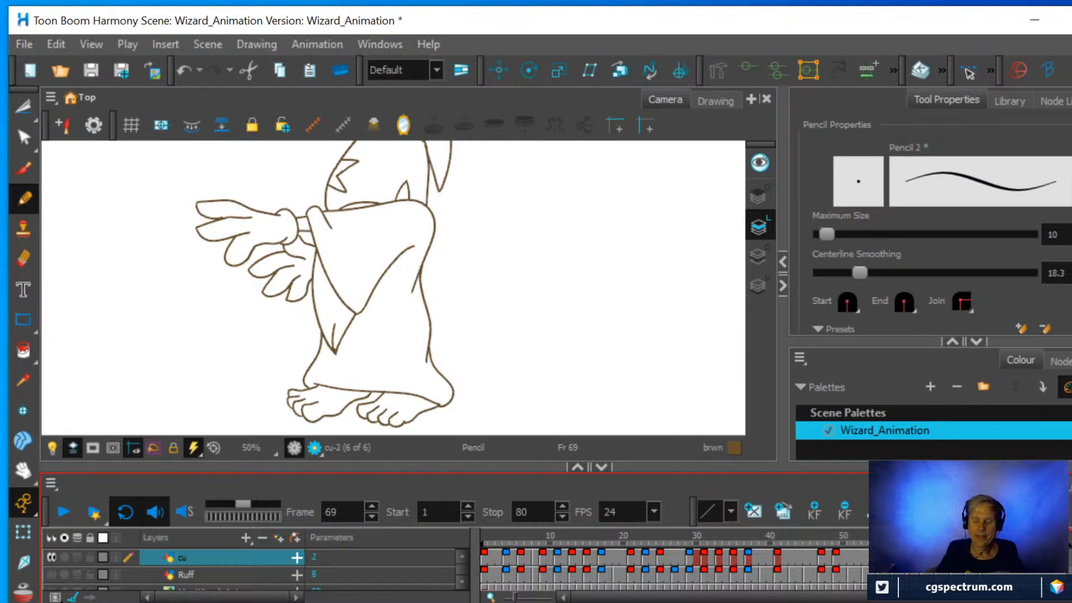
{"action": "left_click", "coordinate": [910, 557]}
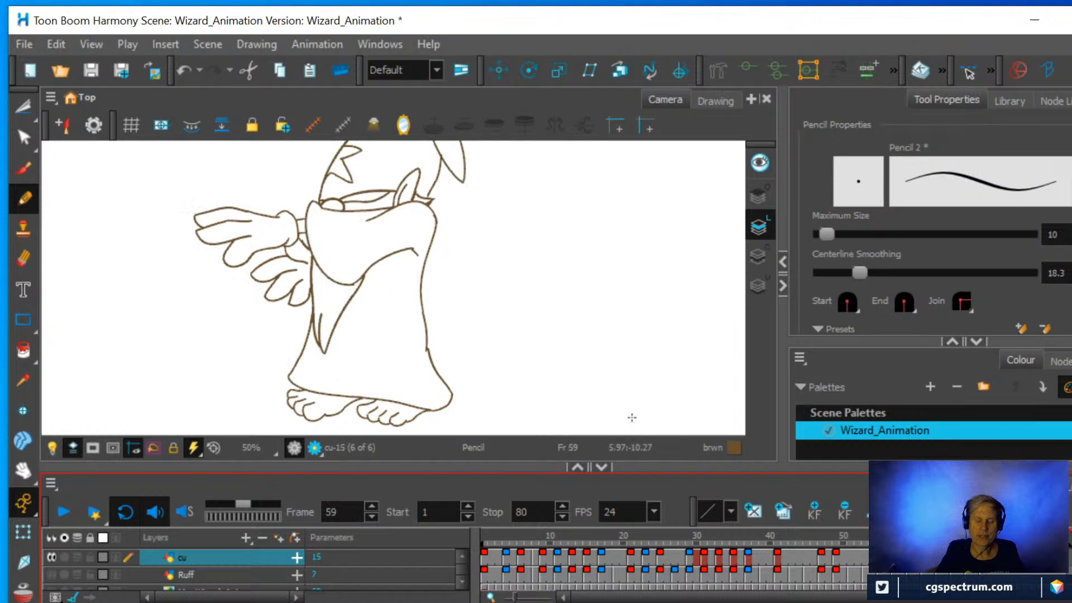
Erase the upper end of the robe's front line and redraw it so it meets the upper sleeve edge.
{"action": "scroll", "coordinate": [284, 236], "scroll_direction": "up", "scroll_amount": 3}
{"action": "scroll", "coordinate": [360, 248], "scroll_direction": "up", "scroll_amount": 2}
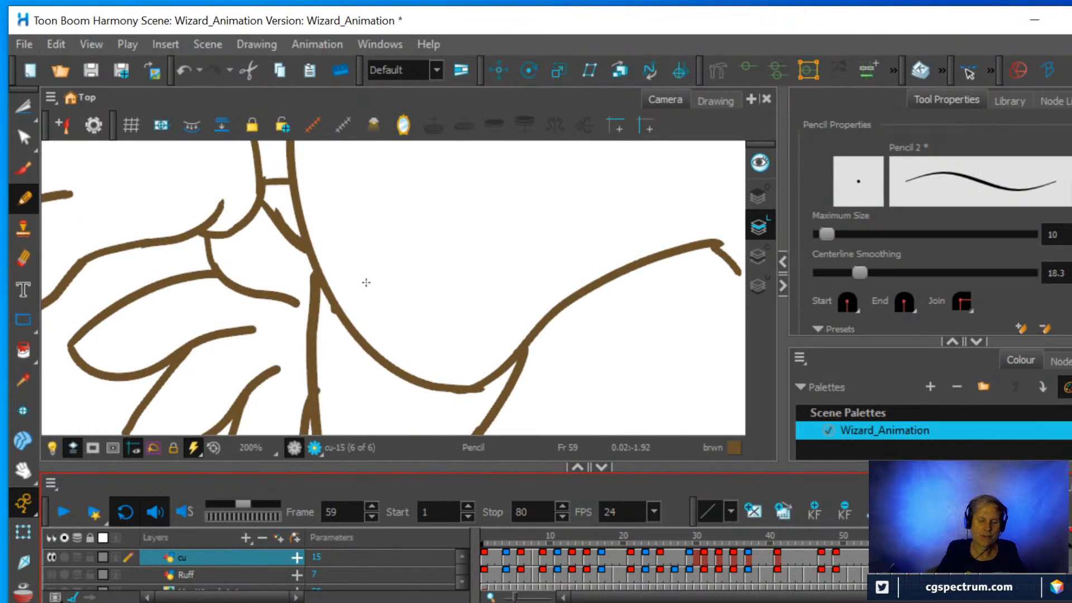
{"action": "left_click", "coordinate": [23, 258]}
{"action": "left_click_drag", "start_coordinate": [318, 316], "coordinate": [307, 275]}
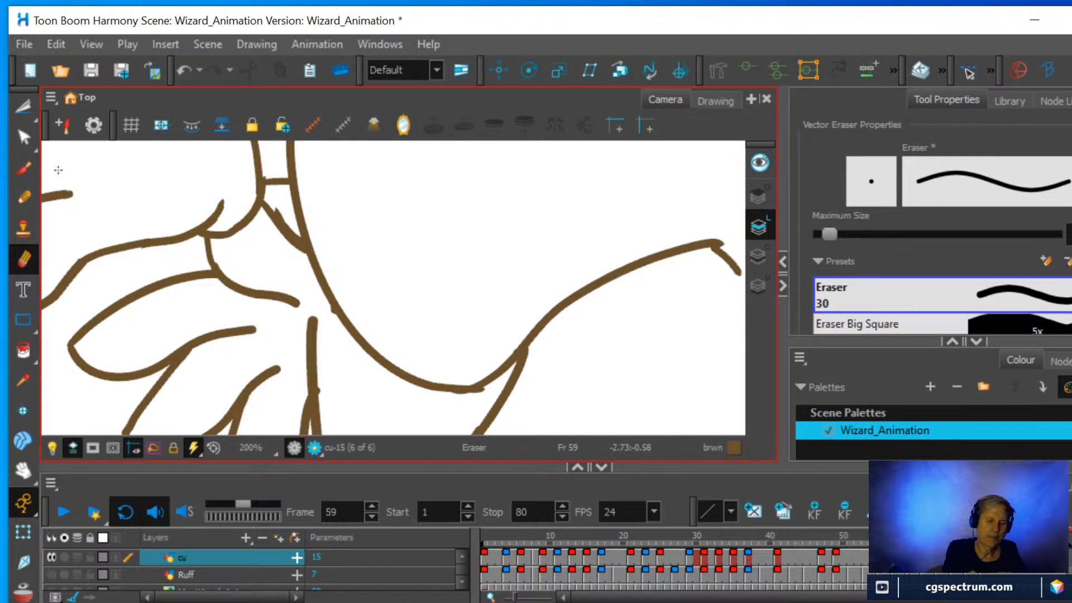
{"action": "left_click", "coordinate": [23, 198]}
{"action": "left_click_drag", "start_coordinate": [311, 329], "coordinate": [322, 252]}
Compare the whole figure at frame 59 with the drawing at frame 69, checking the robe's front line and sleeve.
{"action": "scroll", "coordinate": [396, 277], "scroll_direction": "down", "scroll_amount": 3}
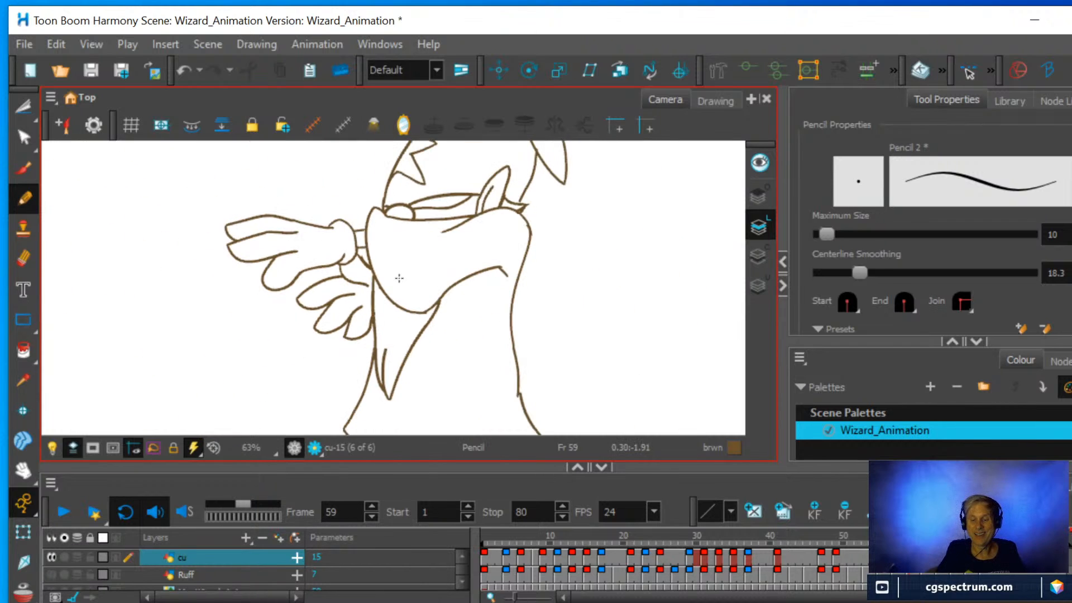
{"action": "scroll", "coordinate": [561, 277], "scroll_direction": "down", "scroll_amount": 2}
{"action": "scroll", "coordinate": [561, 277], "scroll_direction": "up", "scroll_amount": 1}
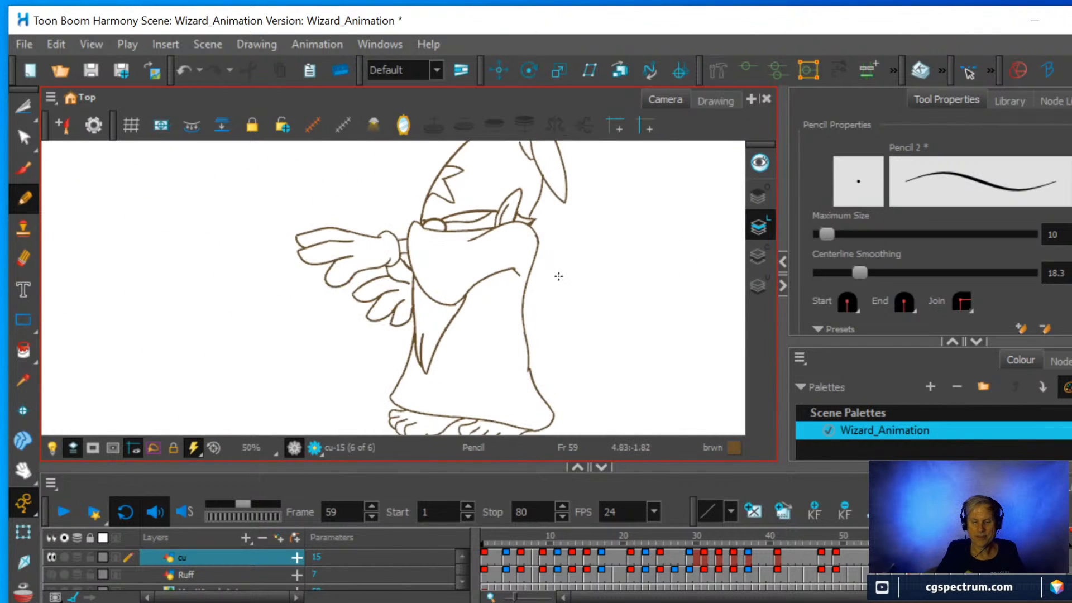
{"action": "key", "text": "space"}
{"action": "left_click_drag", "start_coordinate": [545, 316], "coordinate": [529, 277]}
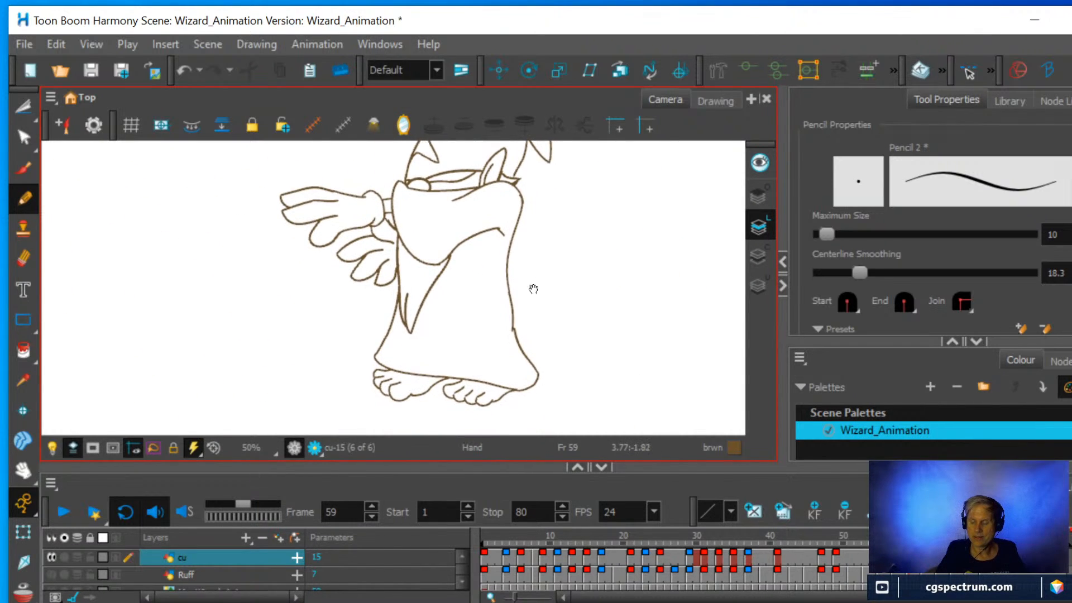
{"action": "left_click", "coordinate": [982, 543]}
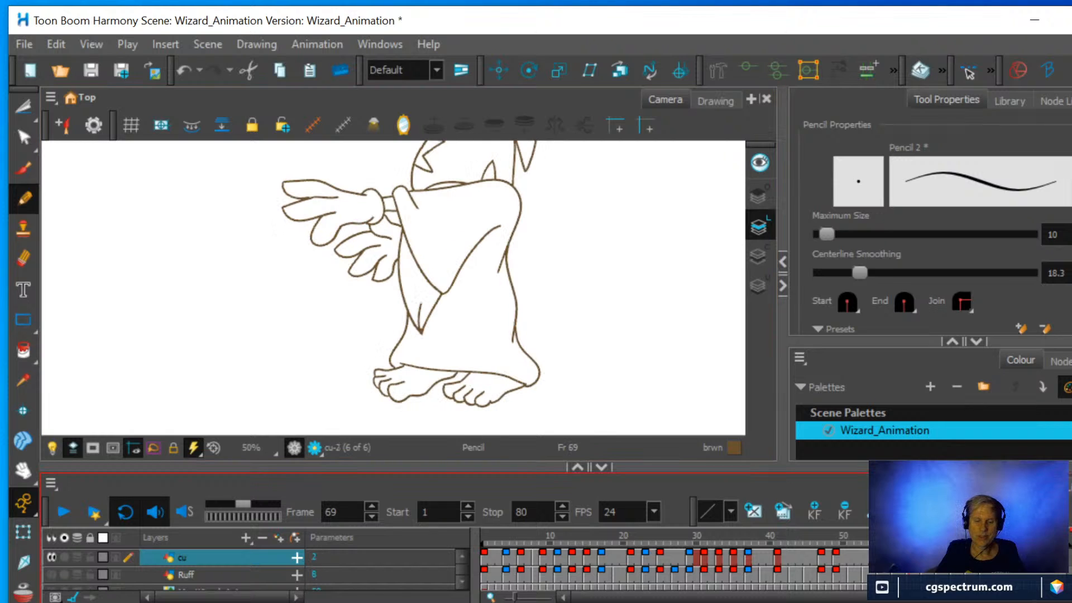
{"action": "left_click", "coordinate": [909, 542]}
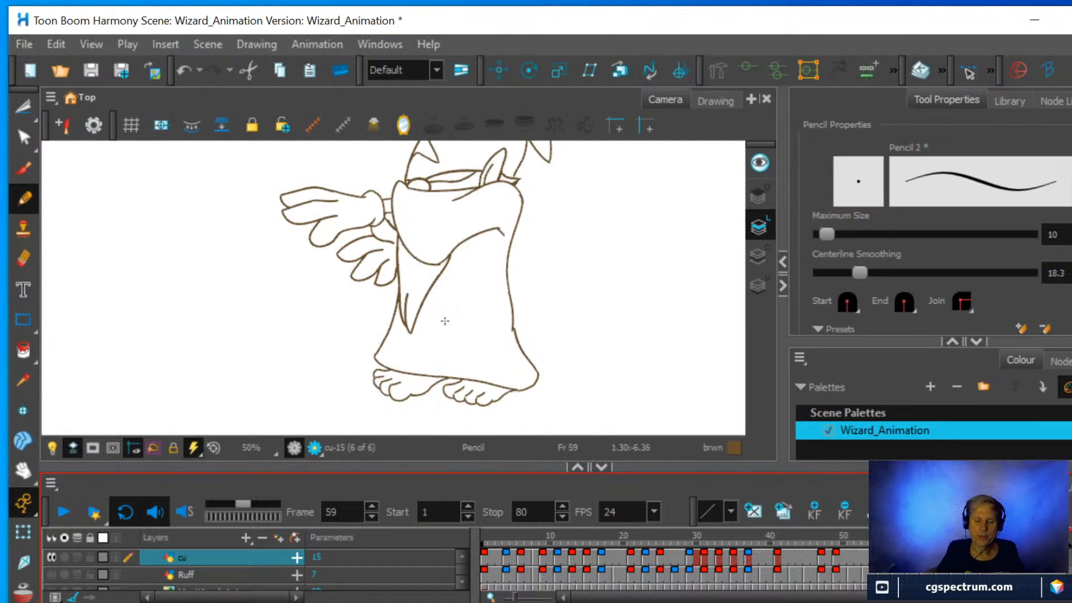
Erase the robe's front line from the sleeve tip upward and redraw it bowed slightly outward to the upper sleeve edge.
{"action": "scroll", "coordinate": [431, 283], "scroll_direction": "up", "scroll_amount": 2}
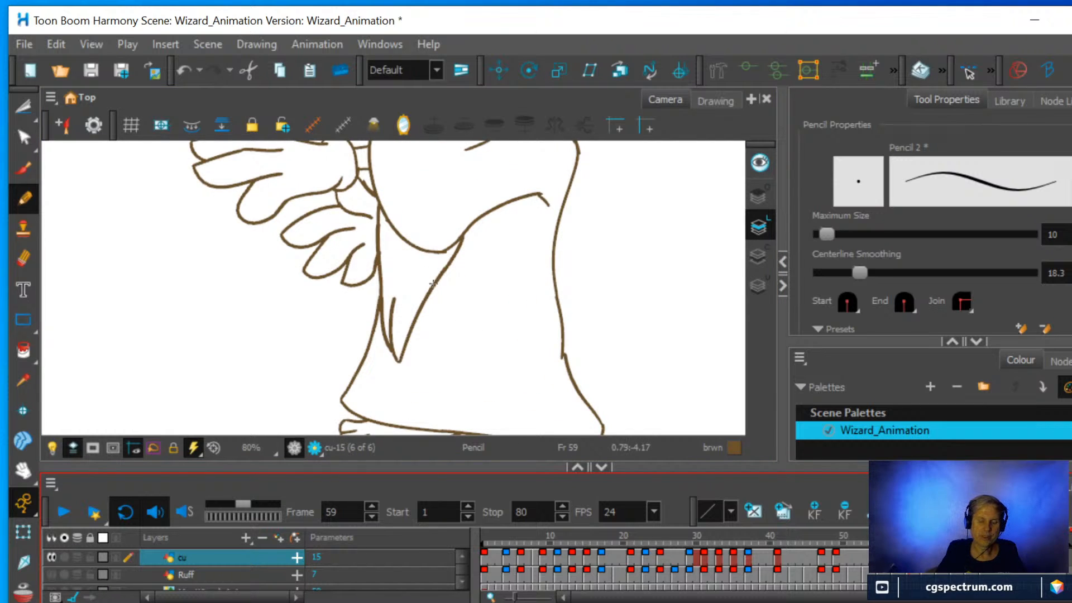
{"action": "scroll", "coordinate": [433, 283], "scroll_direction": "up", "scroll_amount": 2}
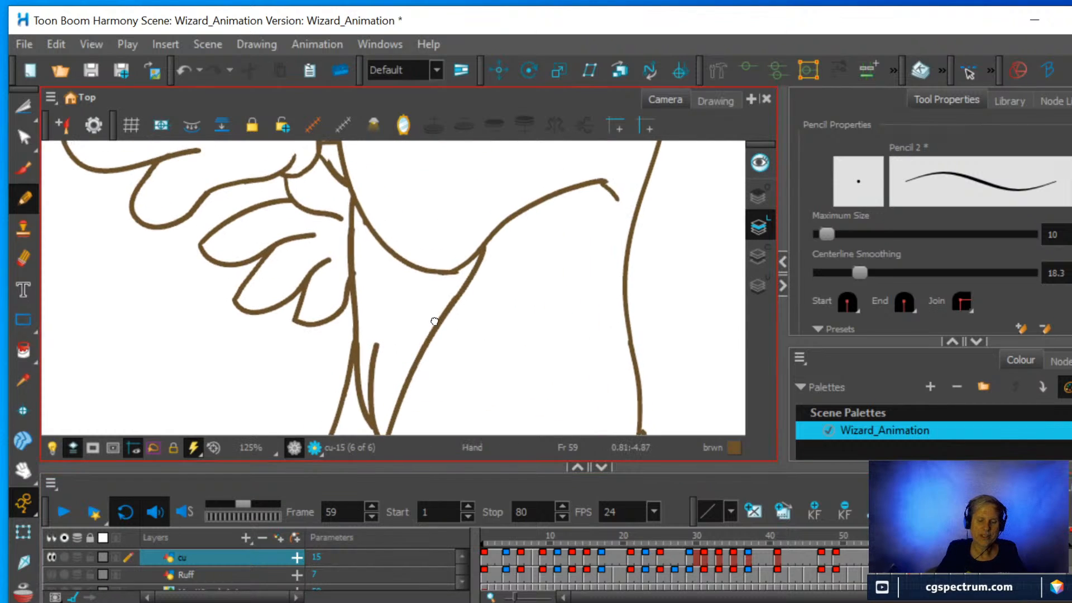
{"action": "left_click", "coordinate": [24, 259]}
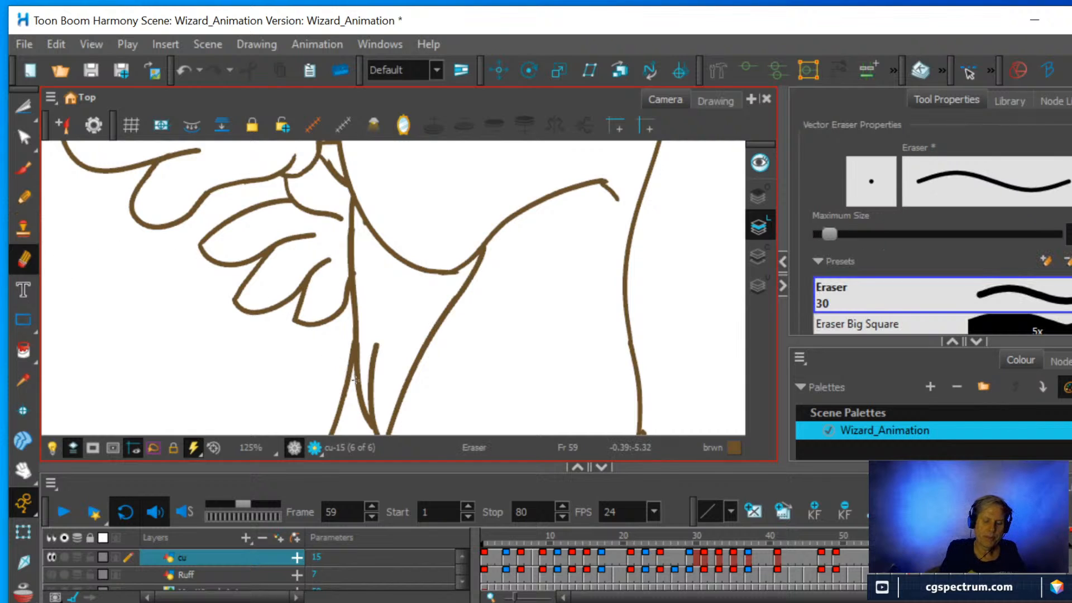
{"action": "left_click_drag", "start_coordinate": [357, 390], "coordinate": [347, 197]}
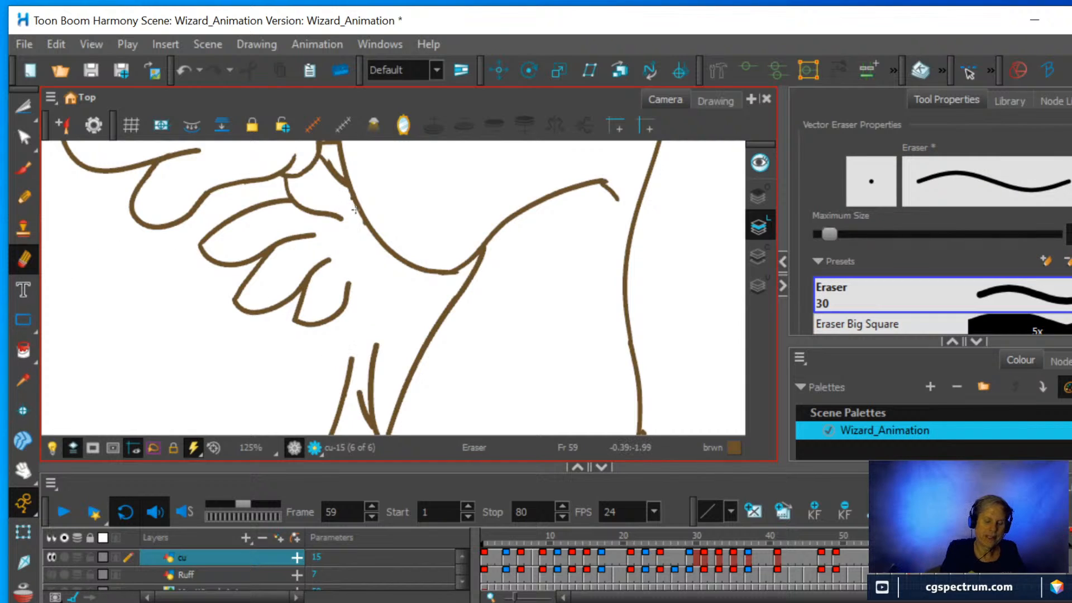
{"action": "left_click", "coordinate": [24, 197]}
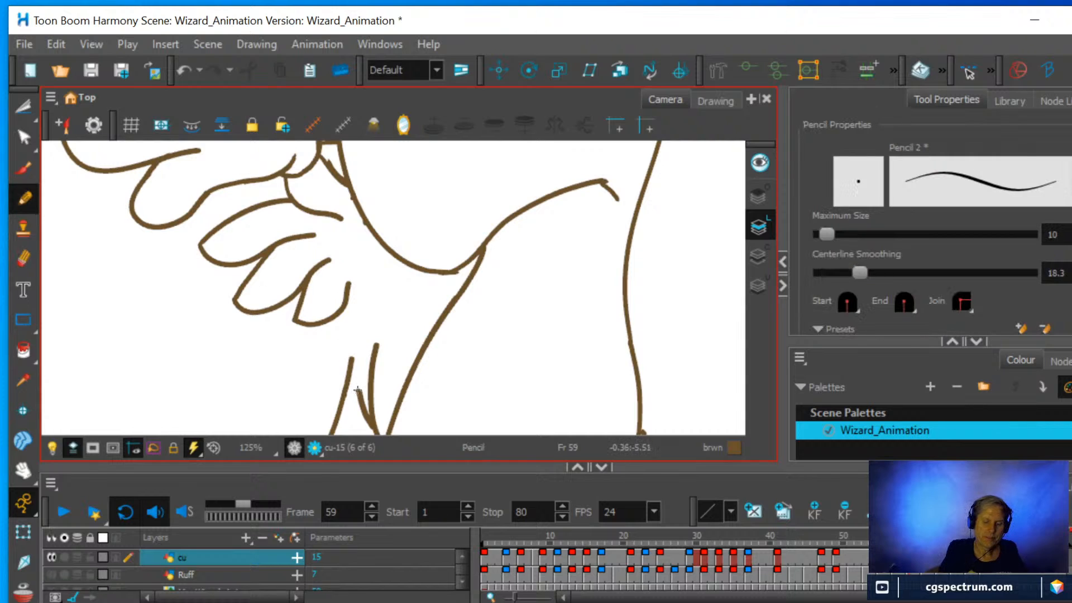
{"action": "mouse_move", "coordinate": [357, 389]}
{"action": "left_mouse_down"}
{"action": "mouse_move", "coordinate": [342, 279]}
{"action": "mouse_move", "coordinate": [351, 192]}
{"action": "left_mouse_up"}
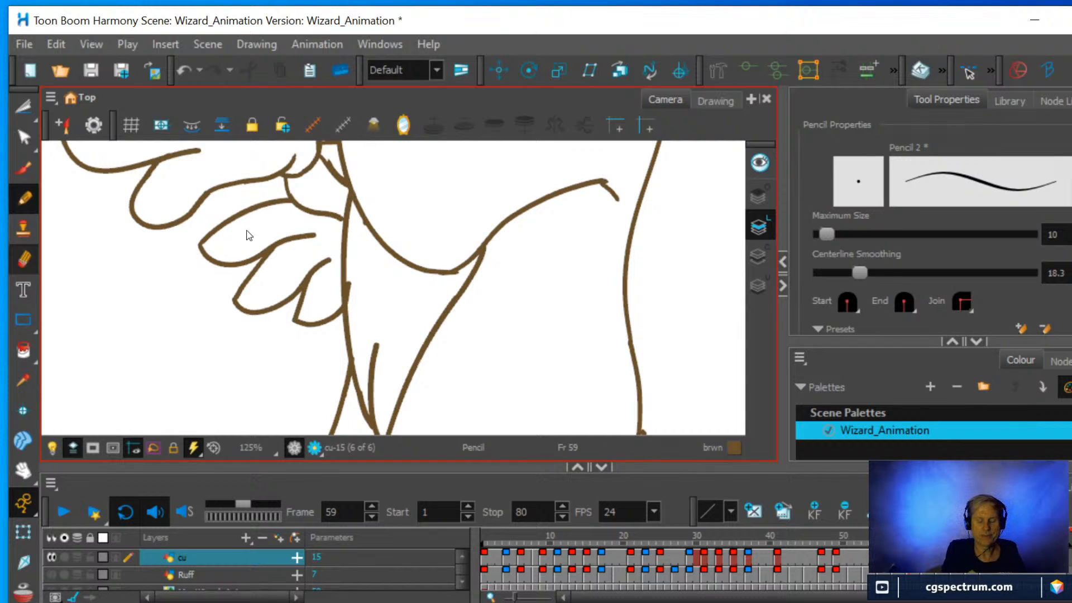
Trim the overlaps around the redrawn front line beside the lower hand and scrub through the frames after 59.
{"action": "key", "text": "alt+e"}
{"action": "mouse_move", "coordinate": [362, 299]}
{"action": "left_mouse_down"}
{"action": "mouse_move", "coordinate": [357, 273]}
{"action": "mouse_move", "coordinate": [351, 285]}
{"action": "mouse_move", "coordinate": [356, 218]}
{"action": "mouse_move", "coordinate": [351, 297]}
{"action": "left_mouse_up"}
{"action": "mouse_move", "coordinate": [366, 271]}
{"action": "left_mouse_down"}
{"action": "mouse_move", "coordinate": [357, 220]}
{"action": "mouse_move", "coordinate": [364, 237]}
{"action": "left_mouse_up"}
{"action": "scroll", "coordinate": [375, 268], "scroll_direction": "down", "scroll_amount": 3}
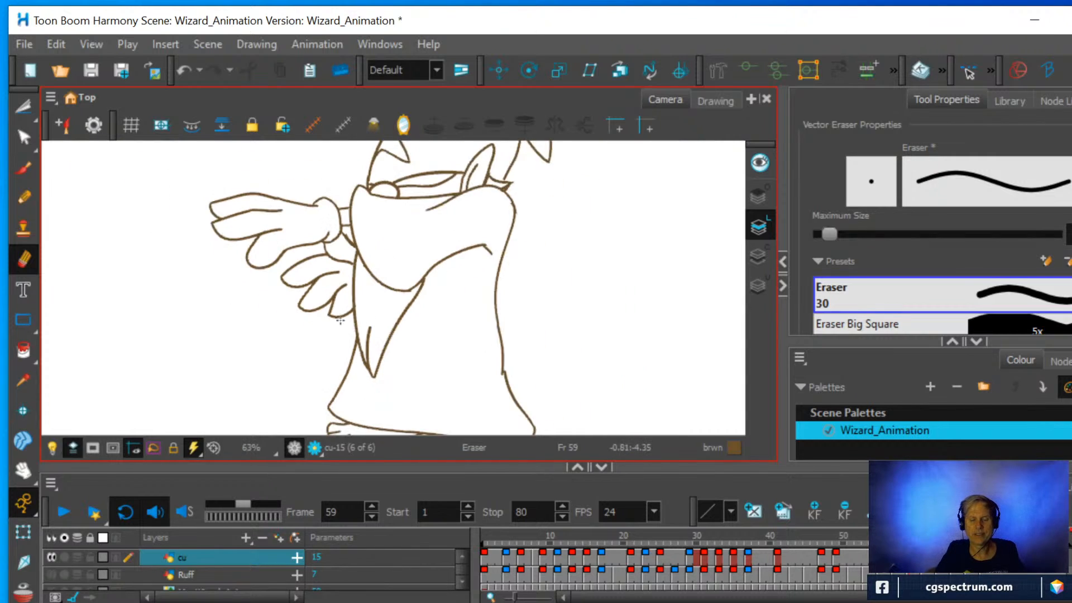
{"action": "scroll", "coordinate": [340, 321], "scroll_direction": "down", "scroll_amount": 2}
{"action": "mouse_move", "coordinate": [882, 537]}
{"action": "left_mouse_down"}
{"action": "mouse_move", "coordinate": [990, 537]}
{"action": "mouse_move", "coordinate": [887, 537]}
{"action": "mouse_move", "coordinate": [990, 537]}
{"action": "mouse_move", "coordinate": [946, 537]}
{"action": "left_mouse_up"}
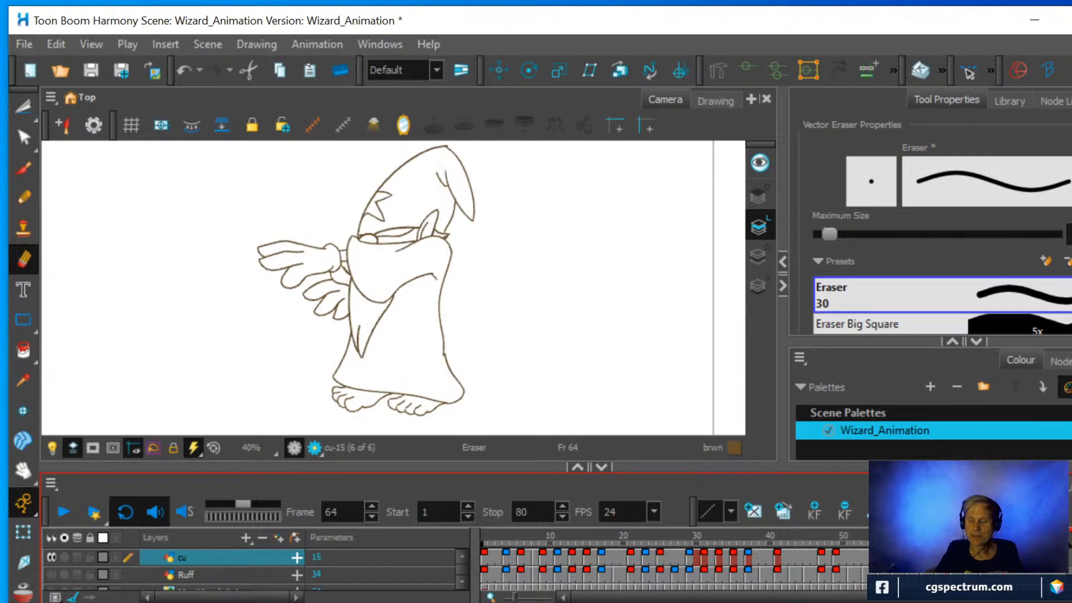
Draw a tall vertical line with a crossbar at each end in the empty area beside the wizard at frame 61.
{"action": "scroll", "coordinate": [558, 286], "scroll_direction": "down", "scroll_amount": 1}
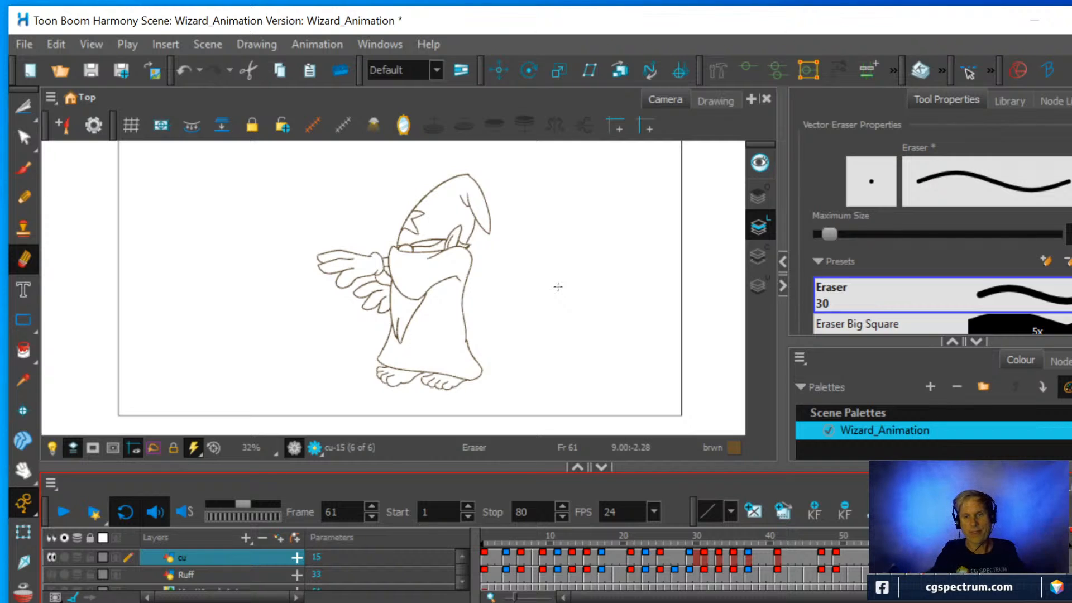
{"action": "left_click", "coordinate": [33, 199]}
{"action": "mouse_move", "coordinate": [572, 193]}
{"action": "left_mouse_down"}
{"action": "mouse_move", "coordinate": [636, 194]}
{"action": "mouse_move", "coordinate": [605, 359]}
{"action": "mouse_move", "coordinate": [645, 352]}
{"action": "left_mouse_up"}
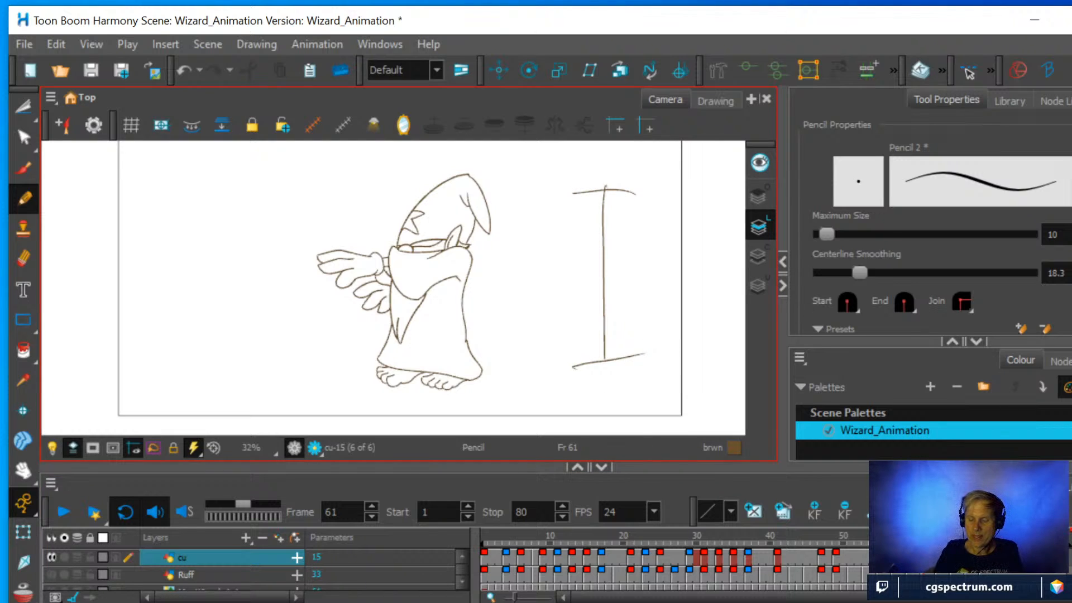
Check the drawings at frames 59 and 78 and label the vertical line's upper end 59 and lower end 79.
{"action": "left_click", "coordinate": [910, 557]}
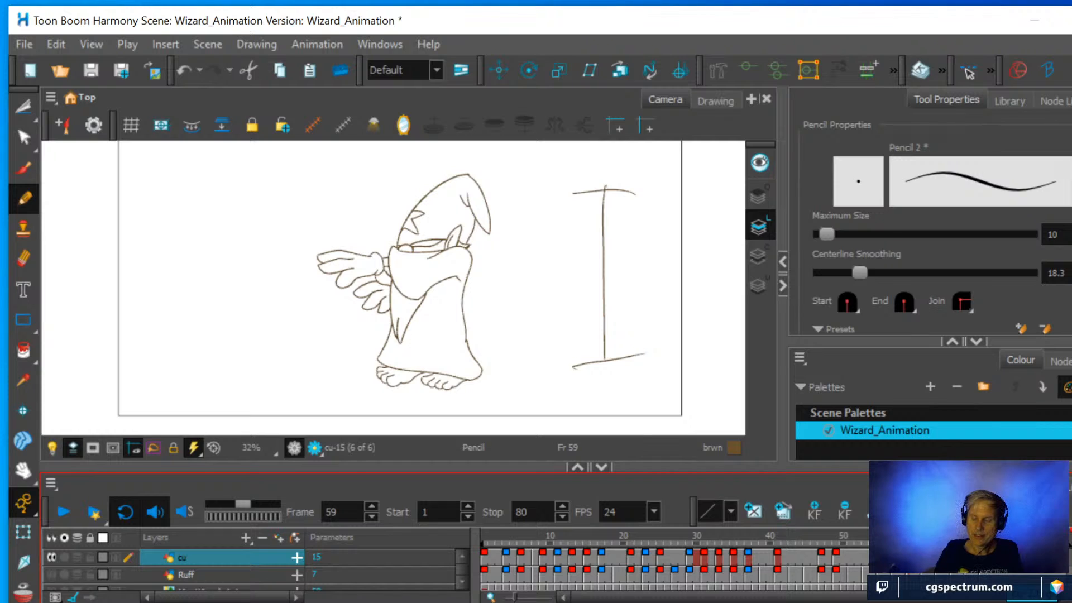
{"action": "left_click", "coordinate": [1049, 557]}
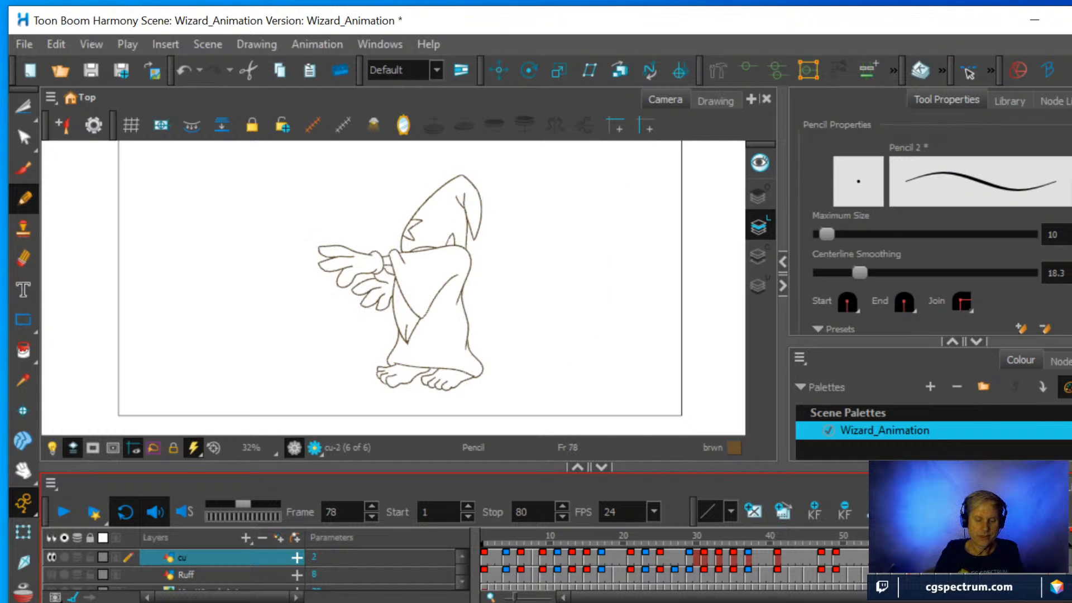
{"action": "left_click", "coordinate": [910, 557]}
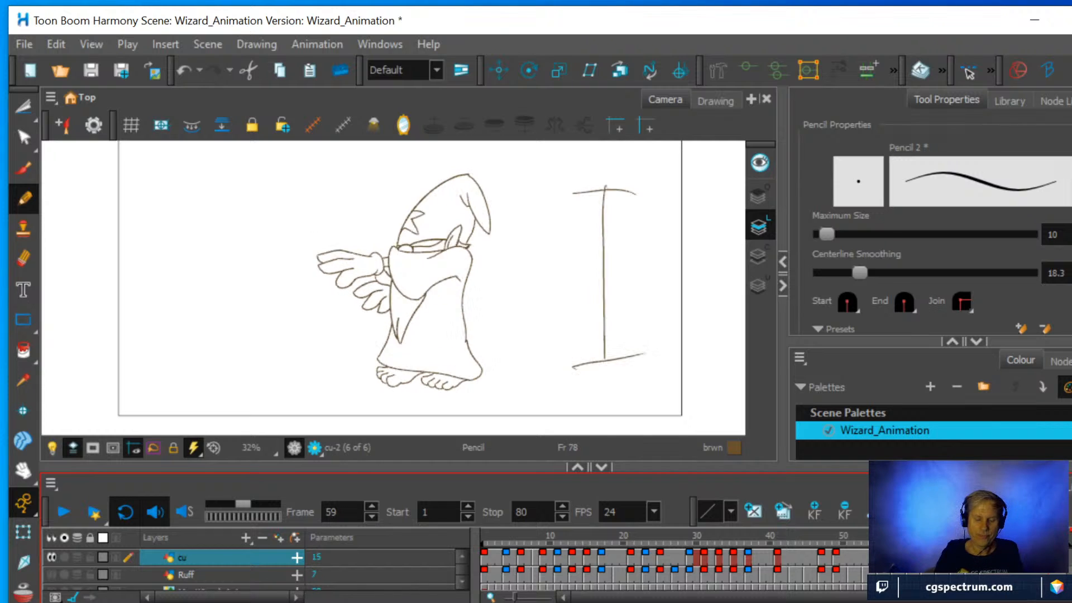
{"action": "mouse_move", "coordinate": [592, 170]}
{"action": "left_mouse_down"}
{"action": "mouse_move", "coordinate": [590, 180]}
{"action": "mouse_move", "coordinate": [602, 165]}
{"action": "left_mouse_up"}
{"action": "mouse_move", "coordinate": [610, 163]}
{"action": "left_mouse_down"}
{"action": "mouse_move", "coordinate": [615, 187]}
{"action": "mouse_move", "coordinate": [599, 176]}
{"action": "mouse_move", "coordinate": [590, 184]}
{"action": "left_mouse_up"}
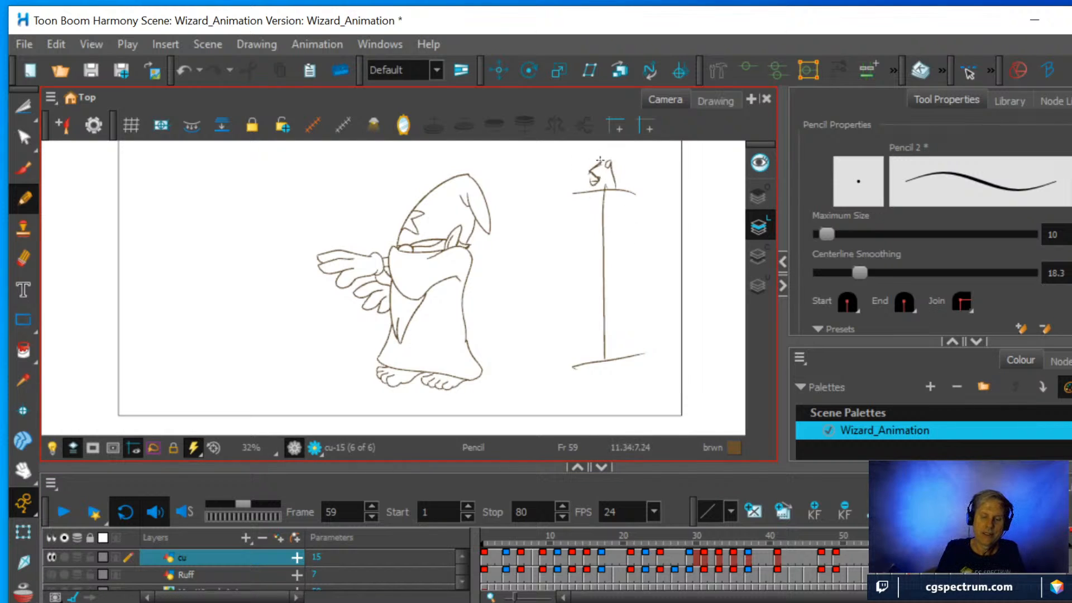
{"action": "mouse_move", "coordinate": [594, 386]}
{"action": "left_mouse_down"}
{"action": "mouse_move", "coordinate": [609, 406]}
{"action": "mouse_move", "coordinate": [617, 391]}
{"action": "left_mouse_up"}
{"action": "left_click_drag", "start_coordinate": [625, 383], "coordinate": [629, 402]}
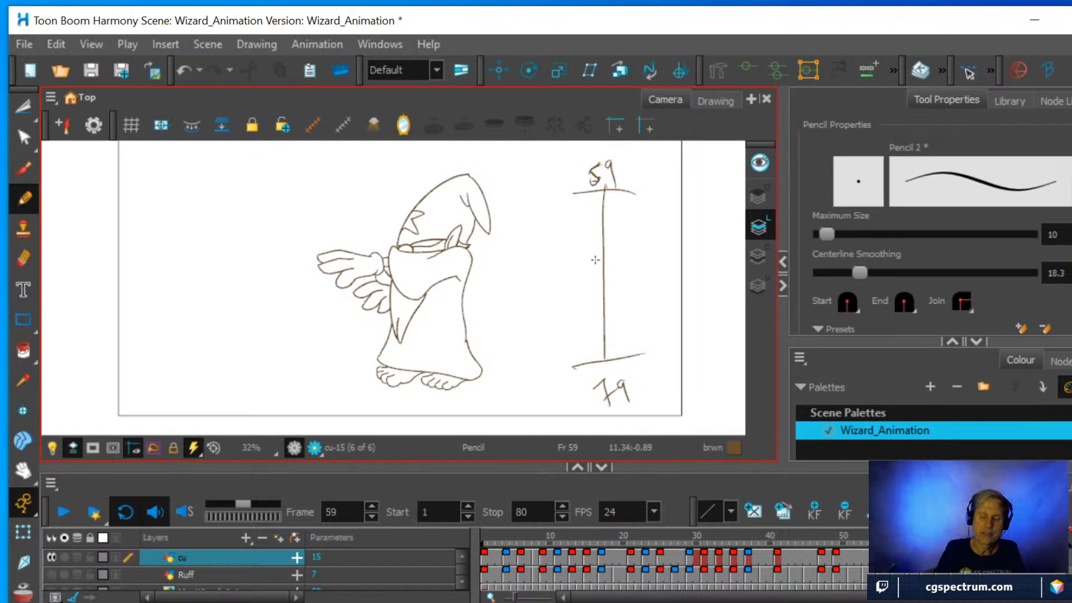
Add tick marks that get closer toward the chart's lower end and label the first ones 61, 63, 65 and 67.
{"action": "left_click_drag", "start_coordinate": [580, 274], "coordinate": [637, 256]}
{"action": "left_click_drag", "start_coordinate": [595, 304], "coordinate": [620, 292]}
{"action": "mouse_move", "coordinate": [596, 322]}
{"action": "left_mouse_down"}
{"action": "mouse_move", "coordinate": [611, 315]}
{"action": "mouse_move", "coordinate": [619, 339]}
{"action": "left_mouse_up"}
{"action": "left_click_drag", "start_coordinate": [599, 358], "coordinate": [622, 348]}
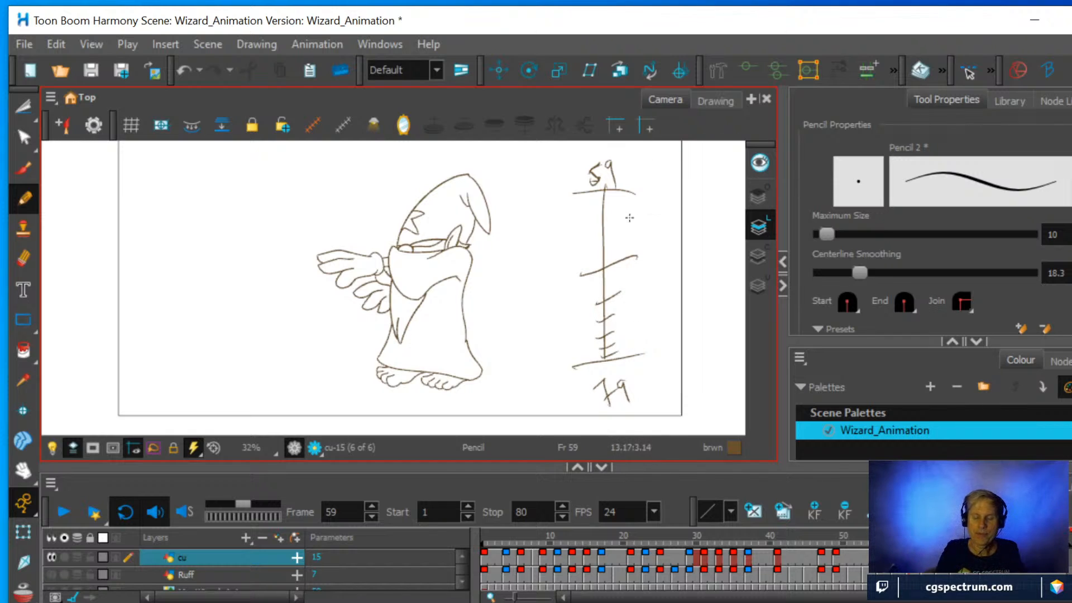
{"action": "mouse_move", "coordinate": [644, 242]}
{"action": "left_mouse_down"}
{"action": "mouse_move", "coordinate": [649, 254]}
{"action": "mouse_move", "coordinate": [627, 293]}
{"action": "mouse_move", "coordinate": [642, 287]}
{"action": "mouse_move", "coordinate": [623, 311]}
{"action": "left_mouse_up"}
{"action": "left_click_drag", "start_coordinate": [629, 303], "coordinate": [627, 311]}
{"action": "mouse_move", "coordinate": [630, 303]}
{"action": "left_mouse_down"}
{"action": "mouse_move", "coordinate": [622, 330]}
{"action": "mouse_move", "coordinate": [632, 330]}
{"action": "left_mouse_up"}
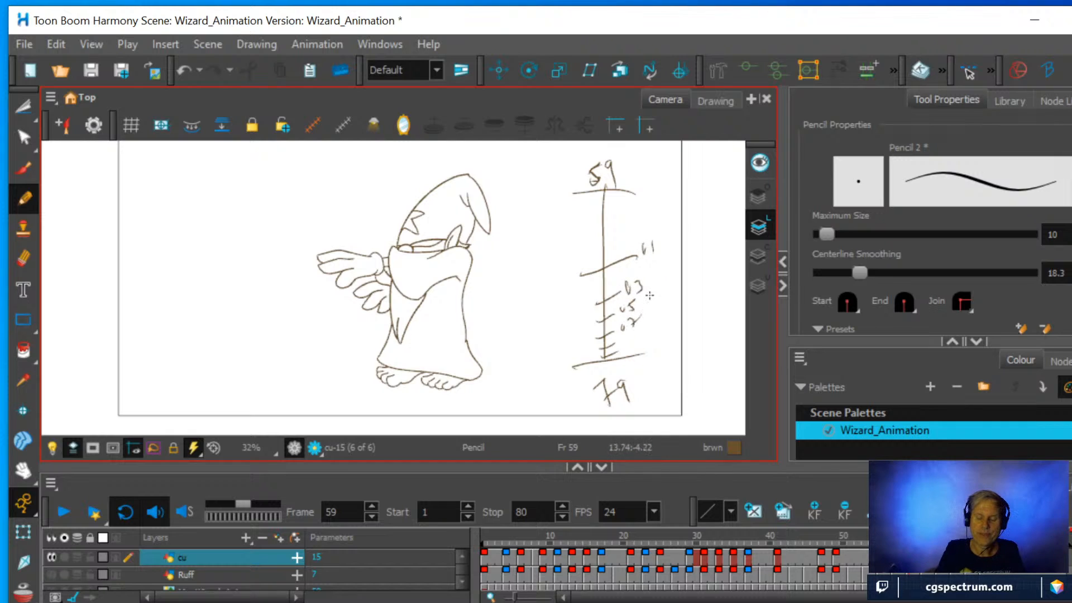
Set the pencil's centerline smoothing to 5.2 and number the remaining lower ticks from 69 on.
{"action": "left_click_drag", "start_coordinate": [860, 272], "coordinate": [831, 273]}
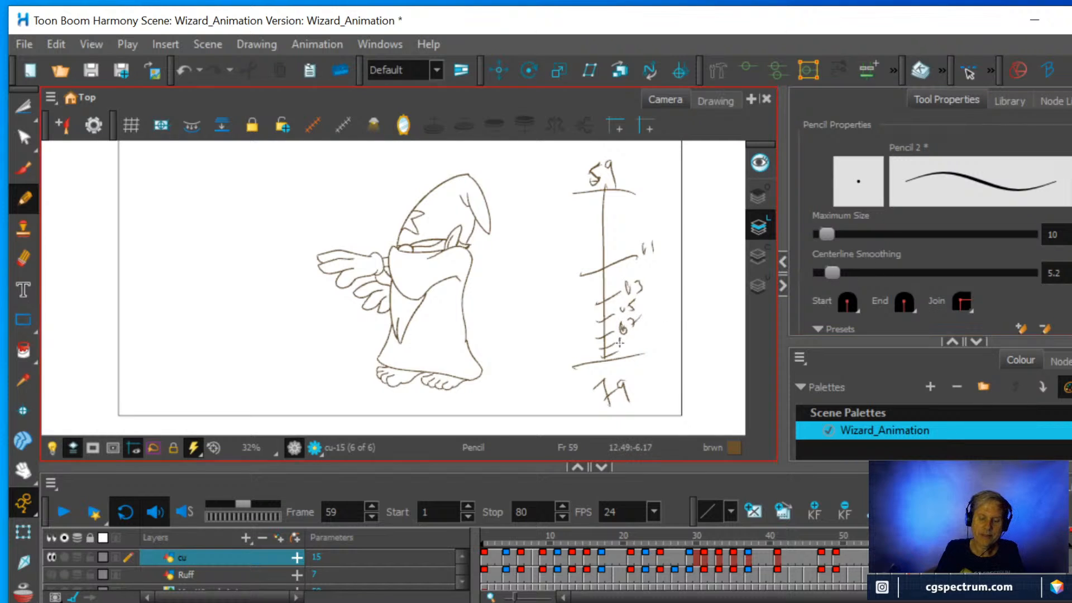
{"action": "left_click_drag", "start_coordinate": [620, 342], "coordinate": [620, 345]}
{"action": "left_click_drag", "start_coordinate": [627, 339], "coordinate": [635, 369]}
{"action": "left_click_drag", "start_coordinate": [638, 360], "coordinate": [644, 364]}
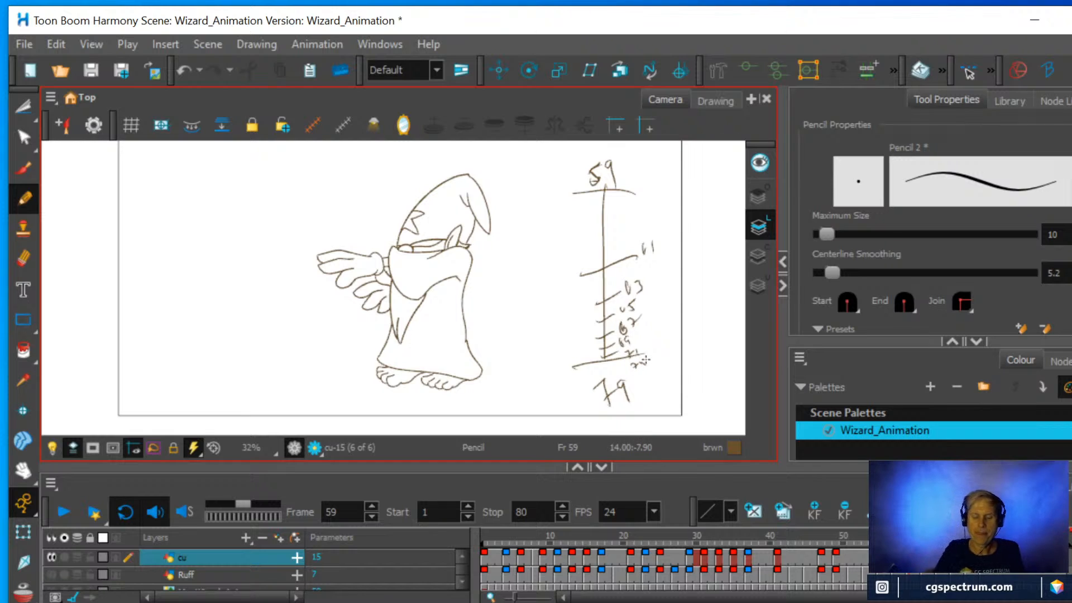
Draw arcs linking the chart's ticks to its lower end and write 1/2 beside them.
{"action": "left_click_drag", "start_coordinate": [595, 186], "coordinate": [575, 370]}
{"action": "mouse_move", "coordinate": [597, 304]}
{"action": "left_mouse_down"}
{"action": "mouse_move", "coordinate": [586, 300]}
{"action": "mouse_move", "coordinate": [593, 249]}
{"action": "mouse_move", "coordinate": [588, 379]}
{"action": "mouse_move", "coordinate": [603, 288]}
{"action": "mouse_move", "coordinate": [586, 366]}
{"action": "mouse_move", "coordinate": [599, 314]}
{"action": "left_mouse_up"}
{"action": "left_click_drag", "start_coordinate": [599, 337], "coordinate": [598, 366]}
{"action": "left_click_drag", "start_coordinate": [515, 247], "coordinate": [532, 291]}
{"action": "left_click_drag", "start_coordinate": [540, 270], "coordinate": [558, 281]}
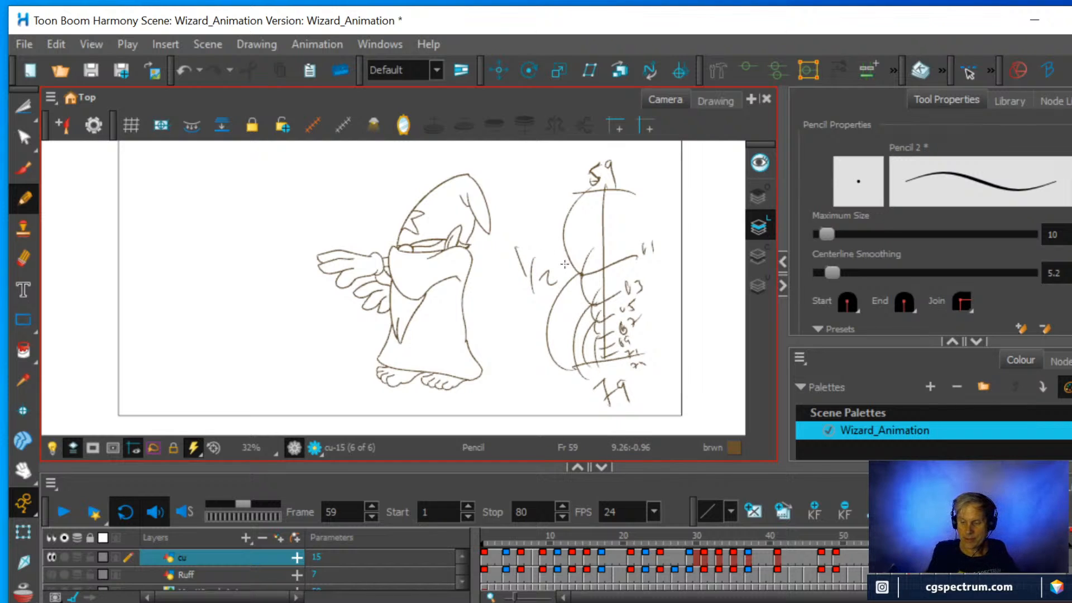
Undo the 1/2 note and the smaller arcs, and delete the whole timing chart beside the wizard with the Cutter.
{"action": "key", "text": "ctrl"}
{"action": "key", "text": "ctrl+z"}
{"action": "key", "text": "ctrl+z"}
{"action": "key", "text": "ctrl+z"}
{"action": "key", "text": "ctrl+z"}
{"action": "key", "text": "ctrl+z"}
{"action": "key", "text": "ctrl+z"}
{"action": "key", "text": "ctrl+z"}
{"action": "key", "text": "ctrl+z"}
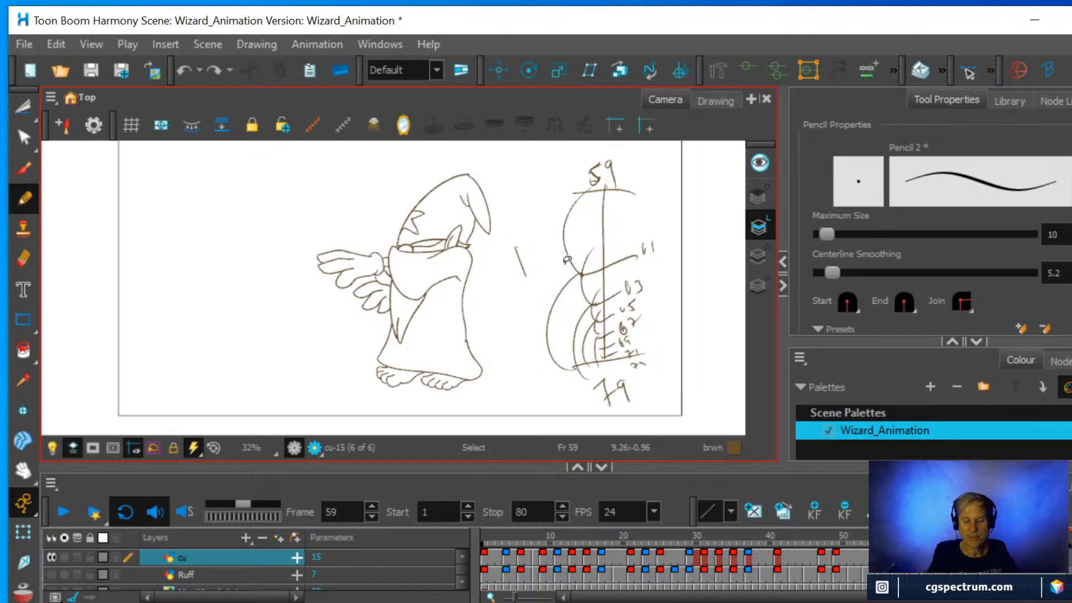
{"action": "key", "text": "ctrl+z"}
{"action": "key", "text": "ctrl+z"}
{"action": "key", "text": "ctrl+z"}
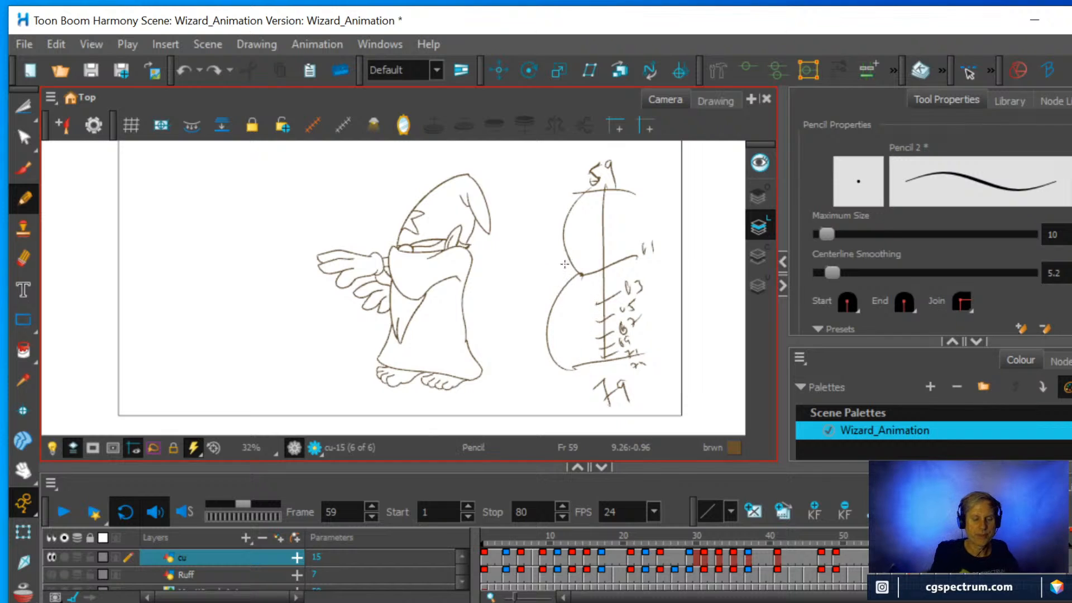
{"action": "key", "text": "alt+t"}
{"action": "mouse_move", "coordinate": [552, 335]}
{"action": "left_mouse_down"}
{"action": "mouse_move", "coordinate": [553, 147]}
{"action": "mouse_move", "coordinate": [695, 273]}
{"action": "mouse_move", "coordinate": [558, 427]}
{"action": "mouse_move", "coordinate": [540, 280]}
{"action": "left_mouse_up"}
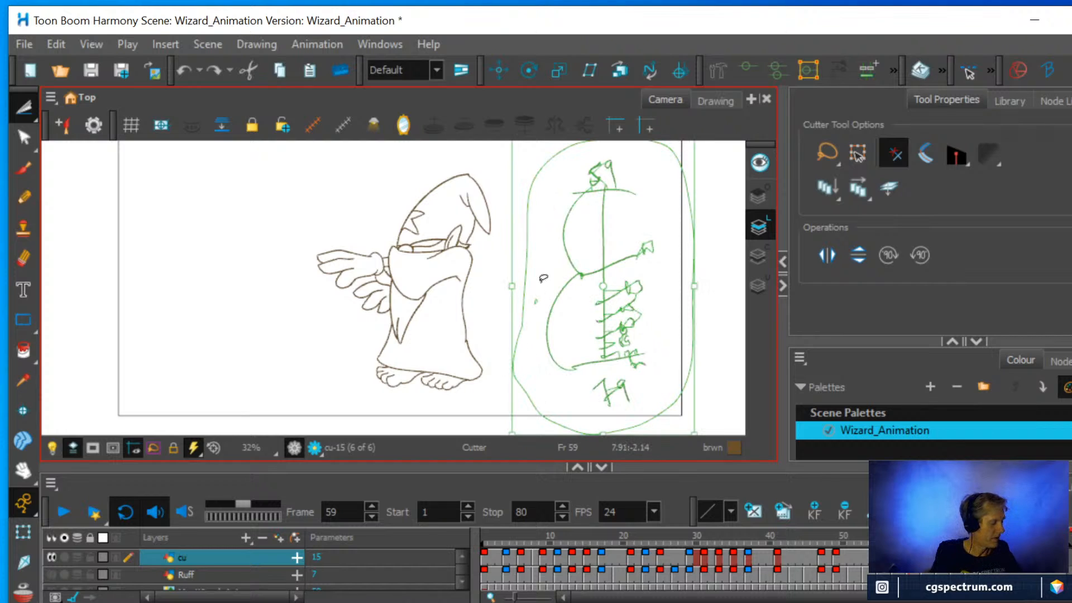
{"action": "key", "text": "Delete"}
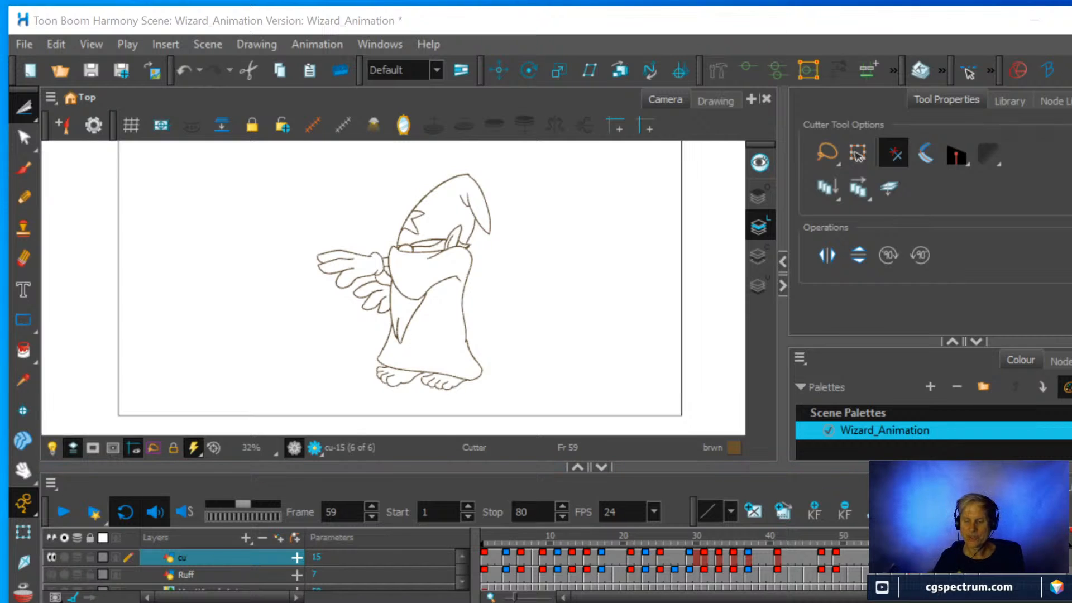
Create an empty drawing on the cu layer at frame 61.
{"action": "left_click", "coordinate": [924, 556]}
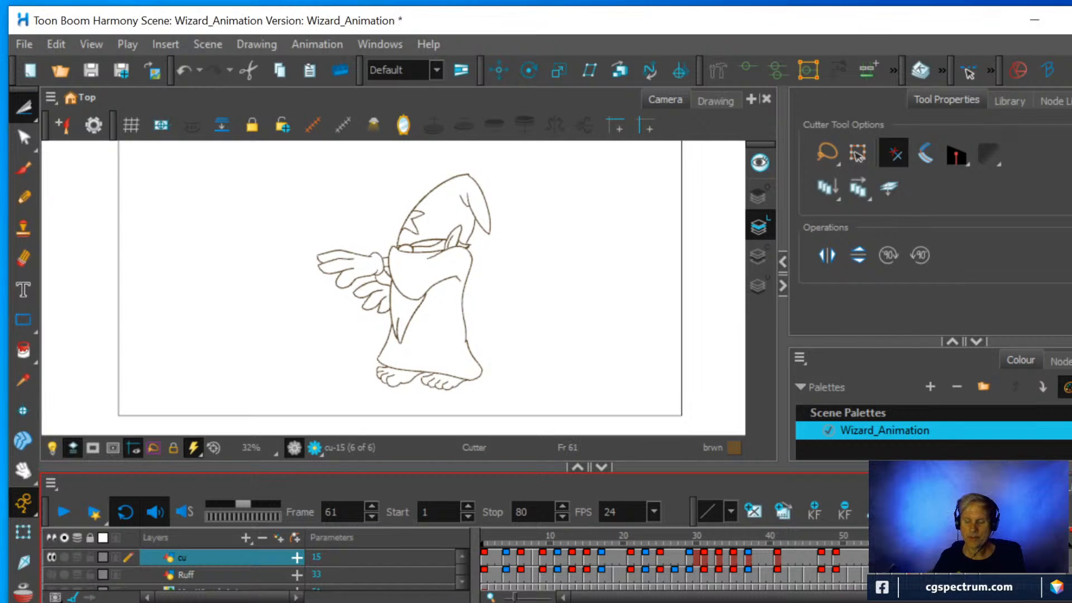
{"action": "right_click", "coordinate": [922, 557]}
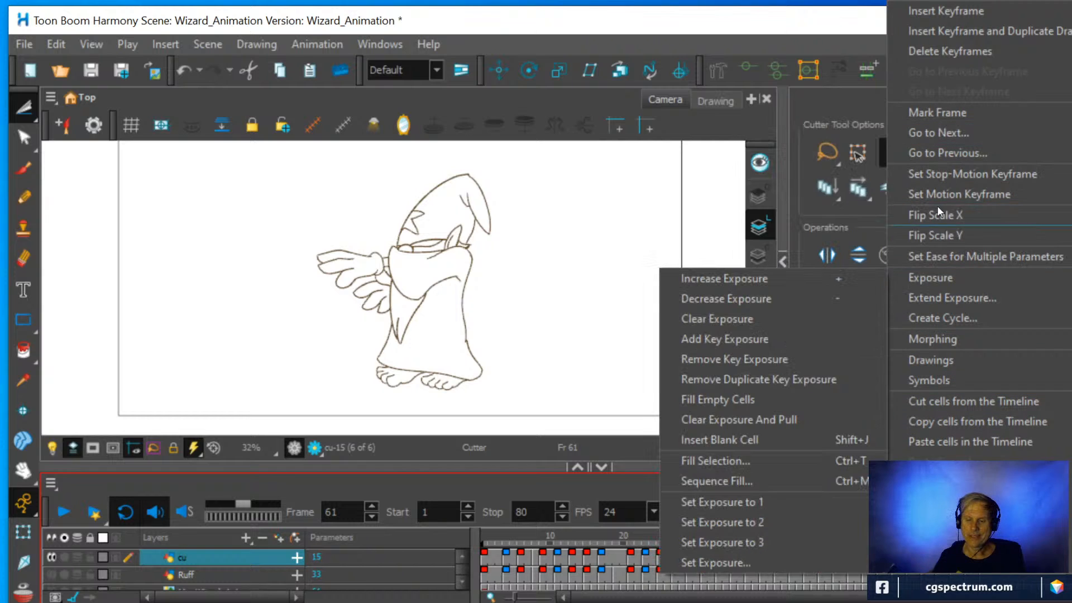
{"action": "left_click", "coordinate": [946, 12]}
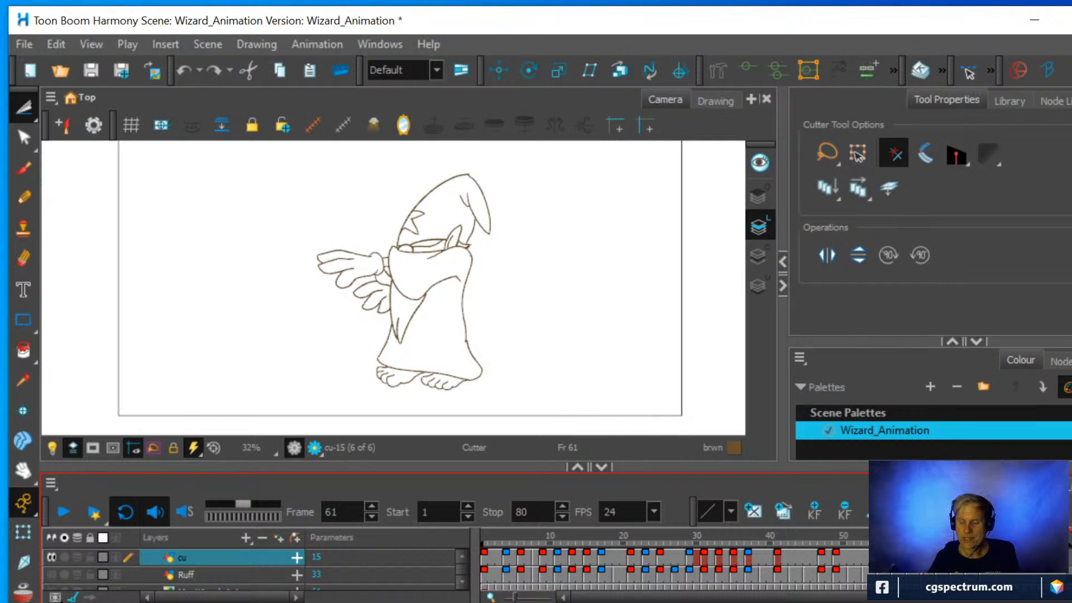
{"action": "right_click", "coordinate": [887, 558]}
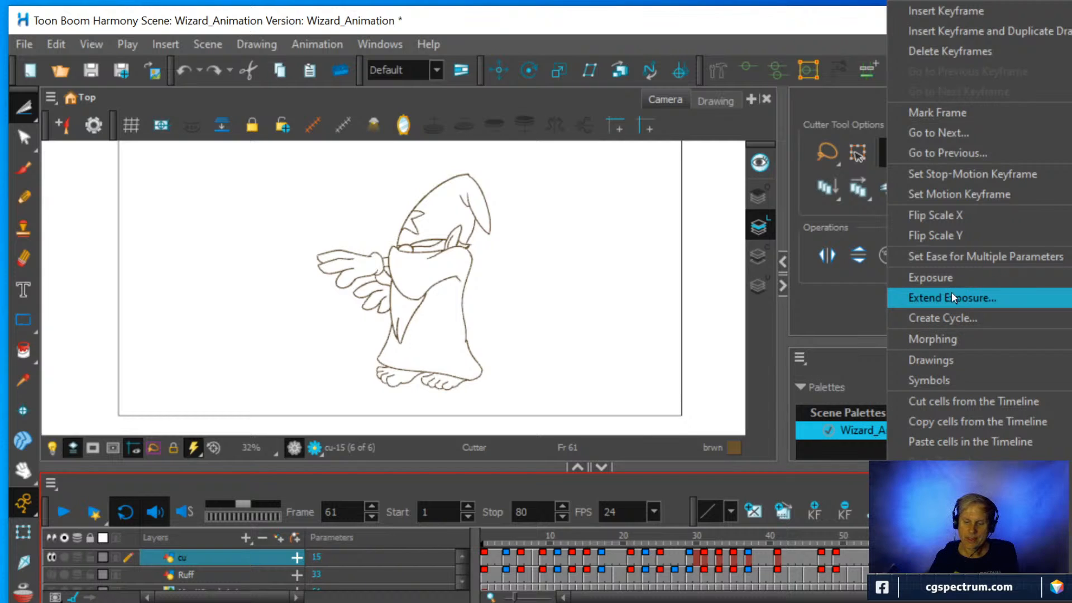
{"action": "mouse_move", "coordinate": [955, 360]}
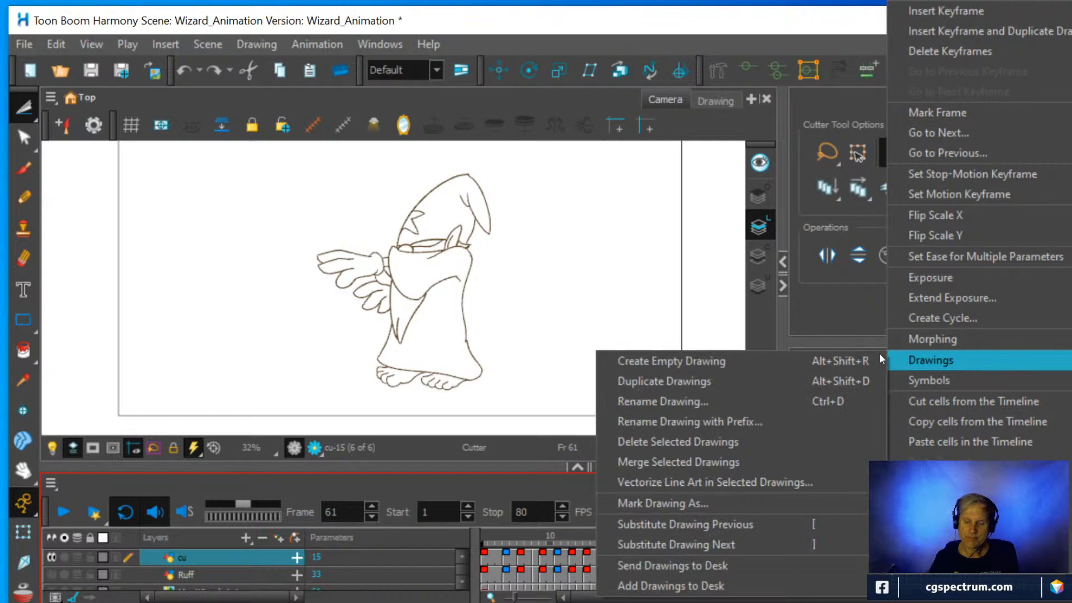
{"action": "left_click", "coordinate": [707, 361]}
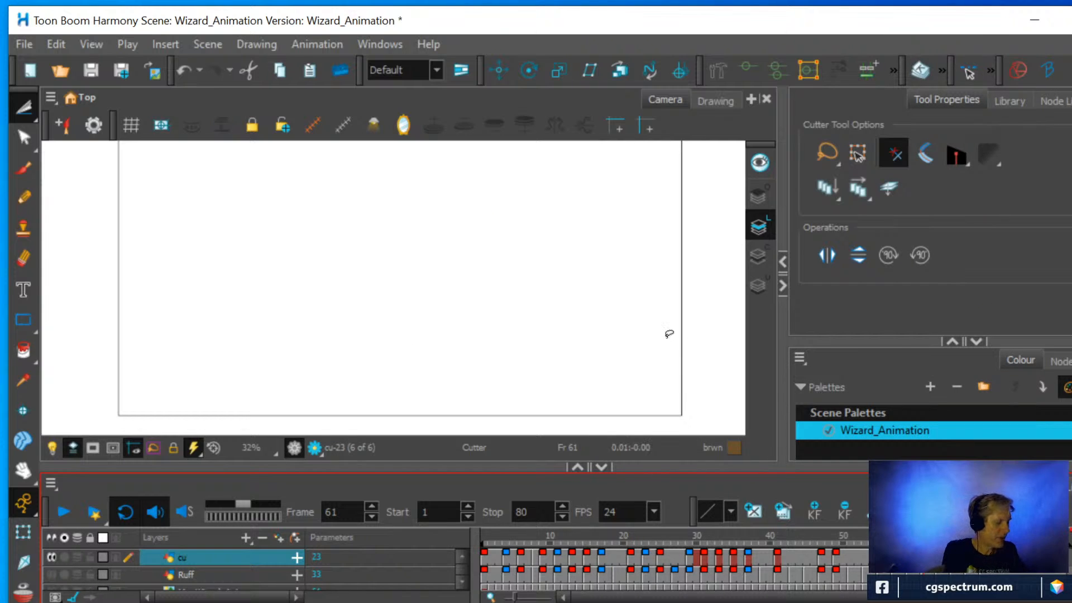
Turn on onion skin at frame 61 and examine the neighbouring drawings around the robe hem and feet.
{"action": "key", "text": "alt+o"}
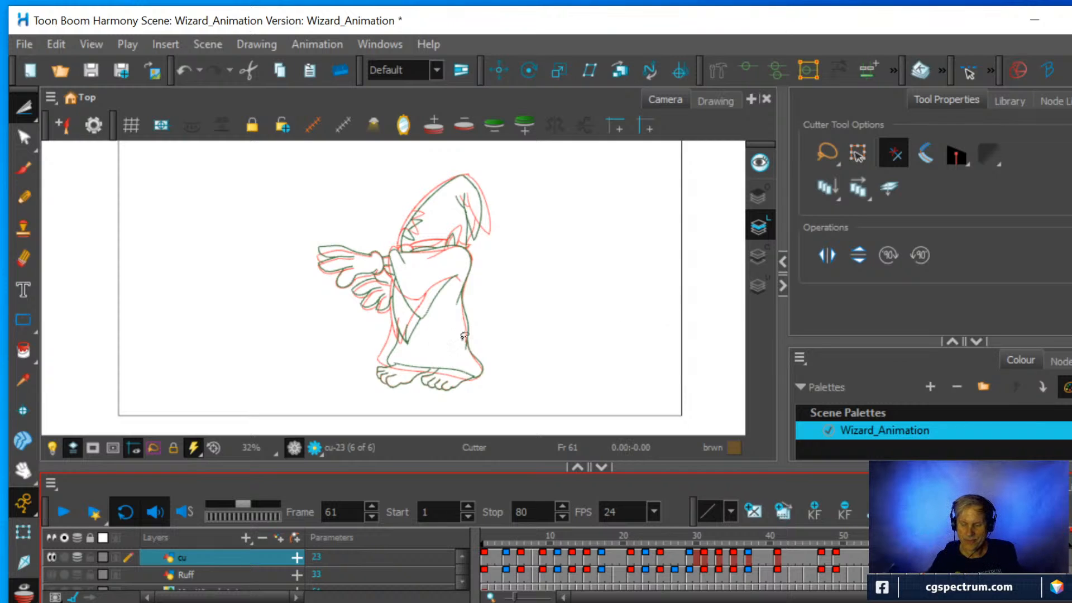
{"action": "key", "text": "ctrl+alt"}
{"action": "left_click_drag", "start_coordinate": [508, 369], "coordinate": [328, 347]}
{"action": "scroll", "coordinate": [350, 315], "scroll_direction": "up", "scroll_amount": 2}
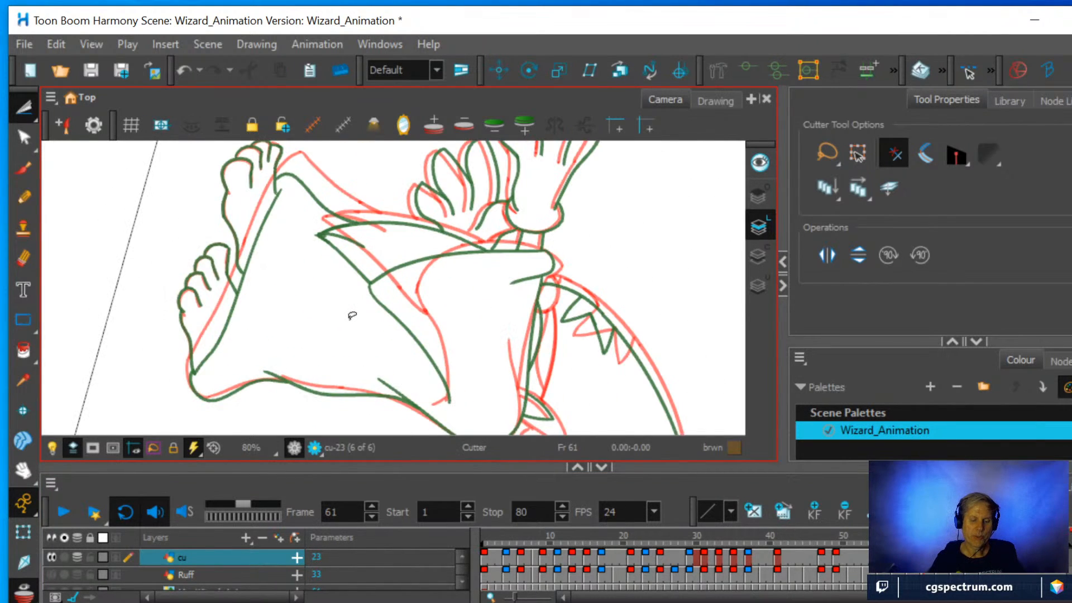
{"action": "scroll", "coordinate": [357, 316], "scroll_direction": "up", "scroll_amount": 1}
{"action": "scroll", "coordinate": [473, 339], "scroll_direction": "up", "scroll_amount": 2}
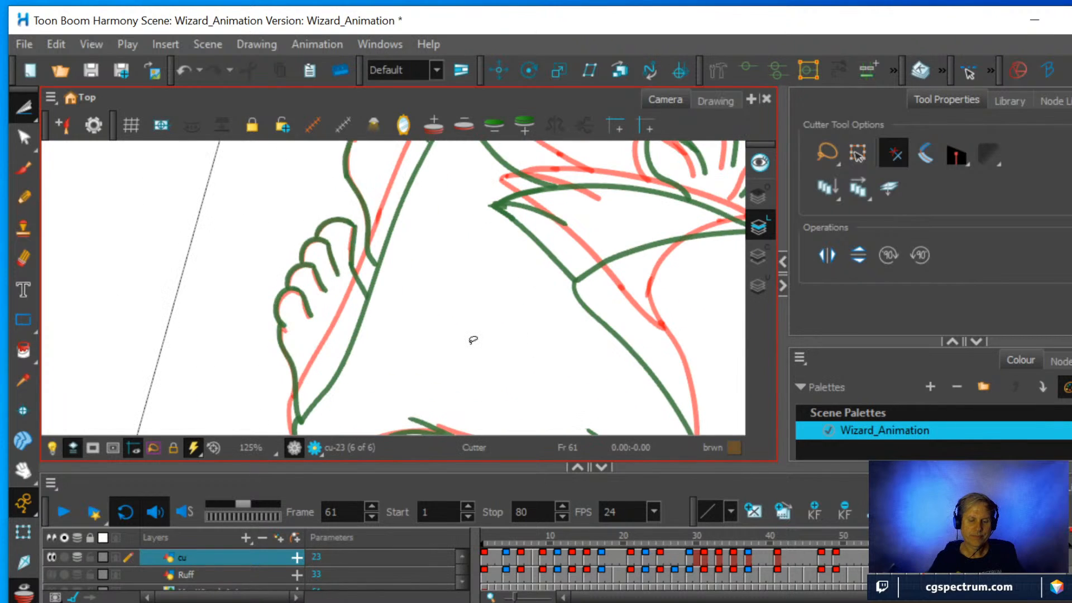
{"action": "scroll", "coordinate": [473, 339], "scroll_direction": "down", "scroll_amount": 2}
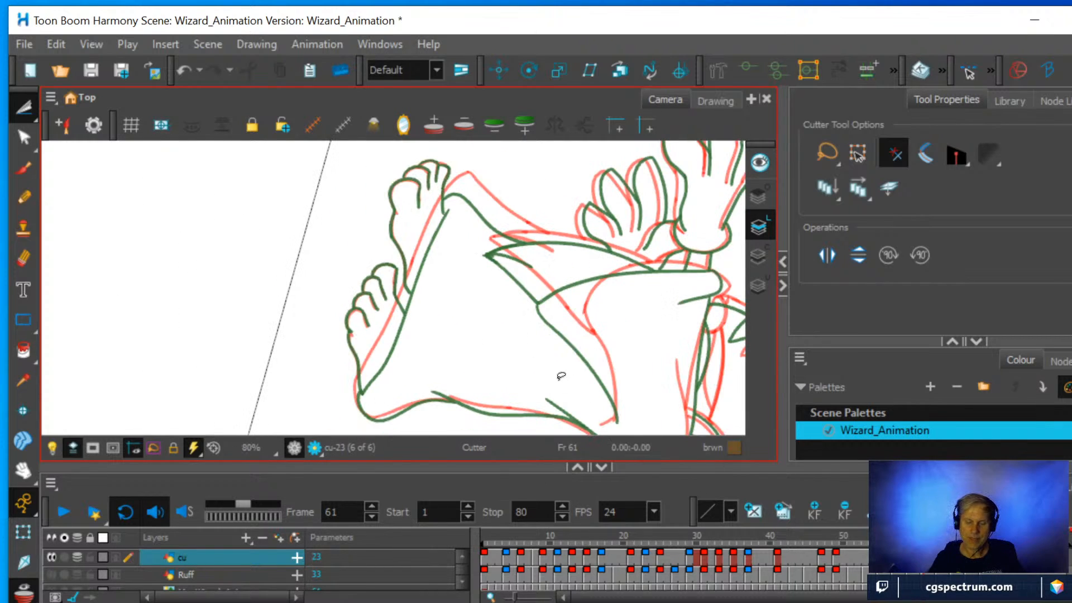
Undo the last change and create the empty cu drawing at frame 61 again.
{"action": "key", "text": "ctrl+z"}
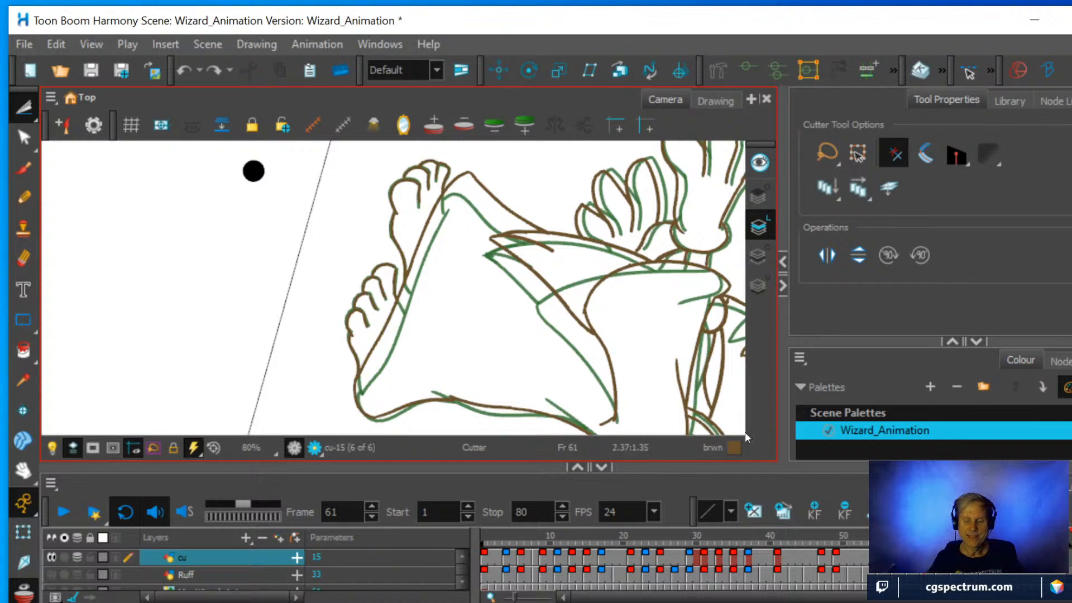
{"action": "key", "text": "shift+x"}
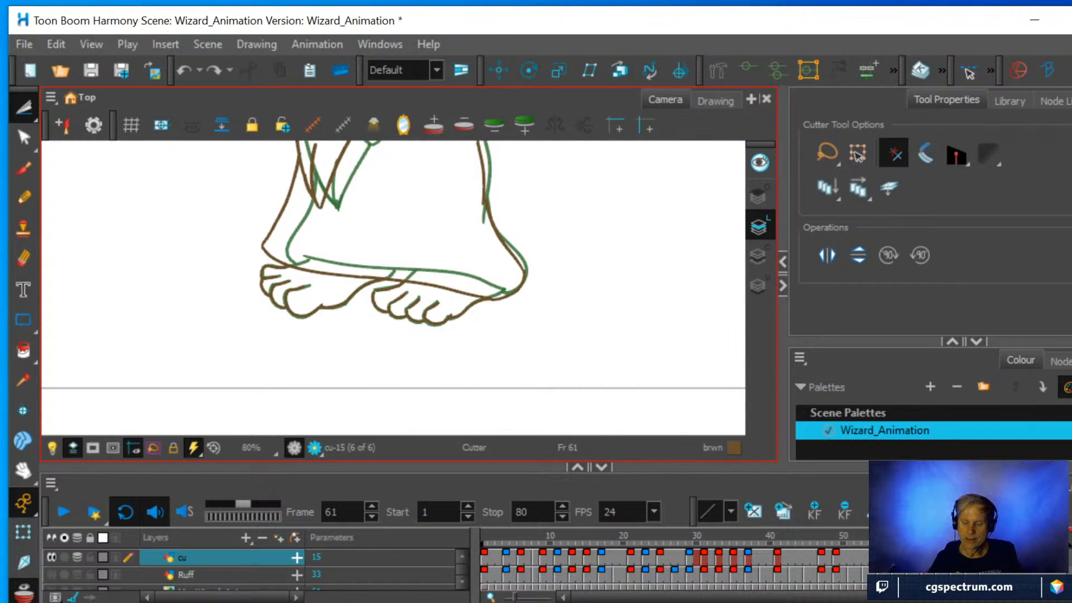
{"action": "right_click", "coordinate": [925, 557]}
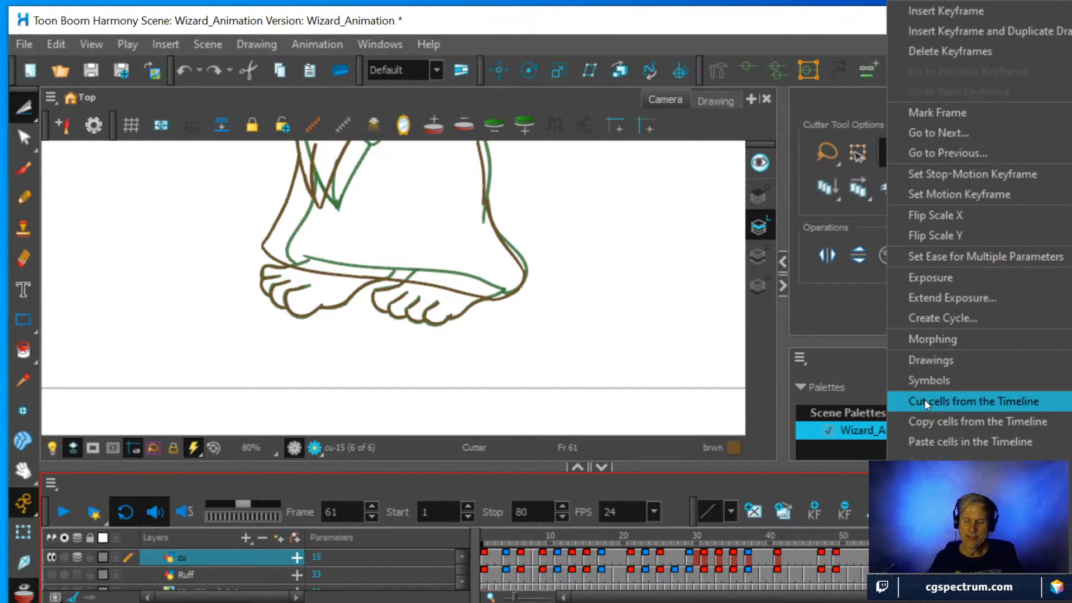
{"action": "mouse_move", "coordinate": [923, 360]}
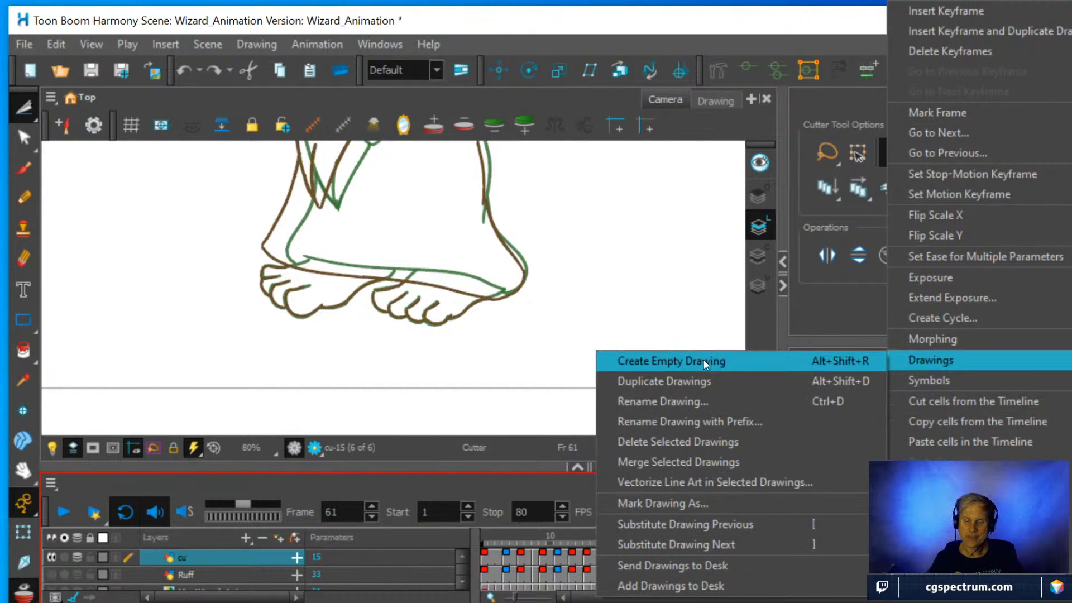
{"action": "left_click", "coordinate": [673, 362]}
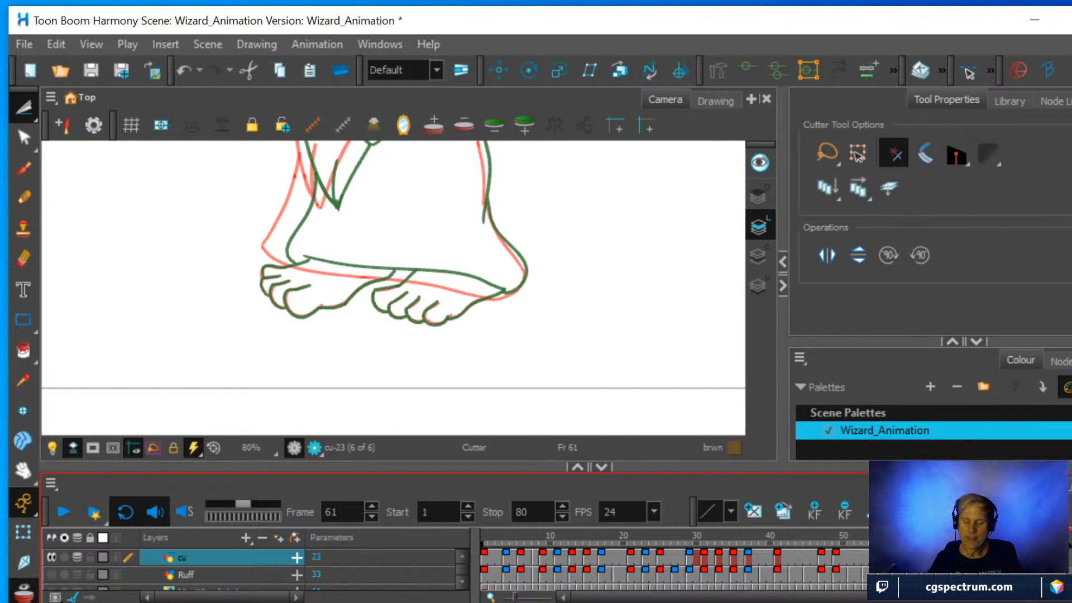
Try to copy the feet and hem line from the drawing at frame 69 to frame 61.
{"action": "left_click", "coordinate": [983, 558]}
{"action": "left_click", "coordinate": [244, 294]}
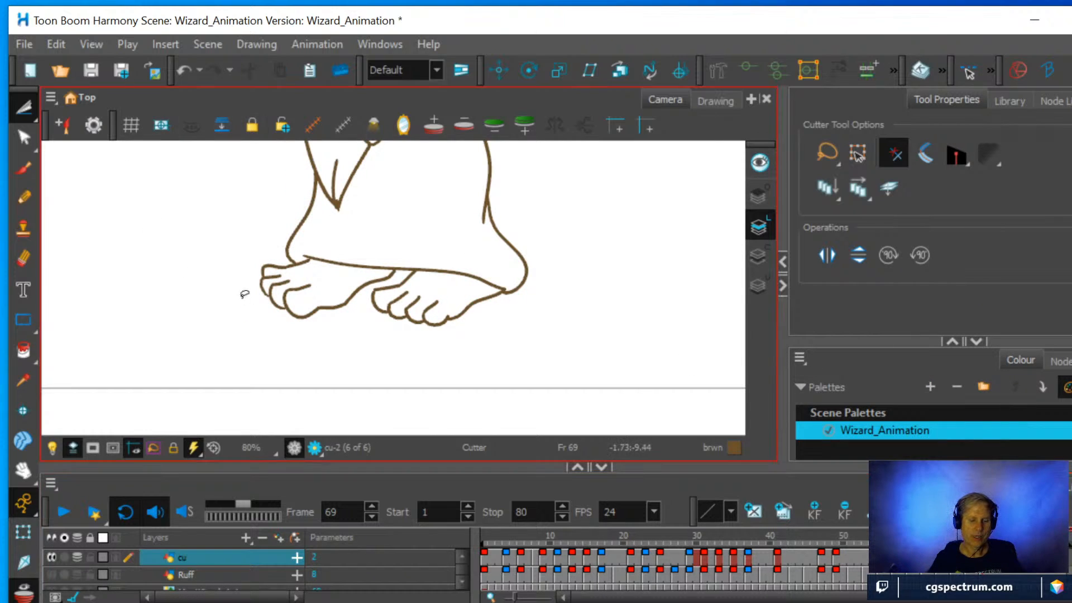
{"action": "mouse_move", "coordinate": [246, 317]}
{"action": "left_mouse_down"}
{"action": "mouse_move", "coordinate": [246, 261]}
{"action": "mouse_move", "coordinate": [317, 249]}
{"action": "mouse_move", "coordinate": [450, 259]}
{"action": "mouse_move", "coordinate": [500, 276]}
{"action": "mouse_move", "coordinate": [508, 291]}
{"action": "mouse_move", "coordinate": [483, 321]}
{"action": "mouse_move", "coordinate": [391, 344]}
{"action": "mouse_move", "coordinate": [240, 304]}
{"action": "left_mouse_up"}
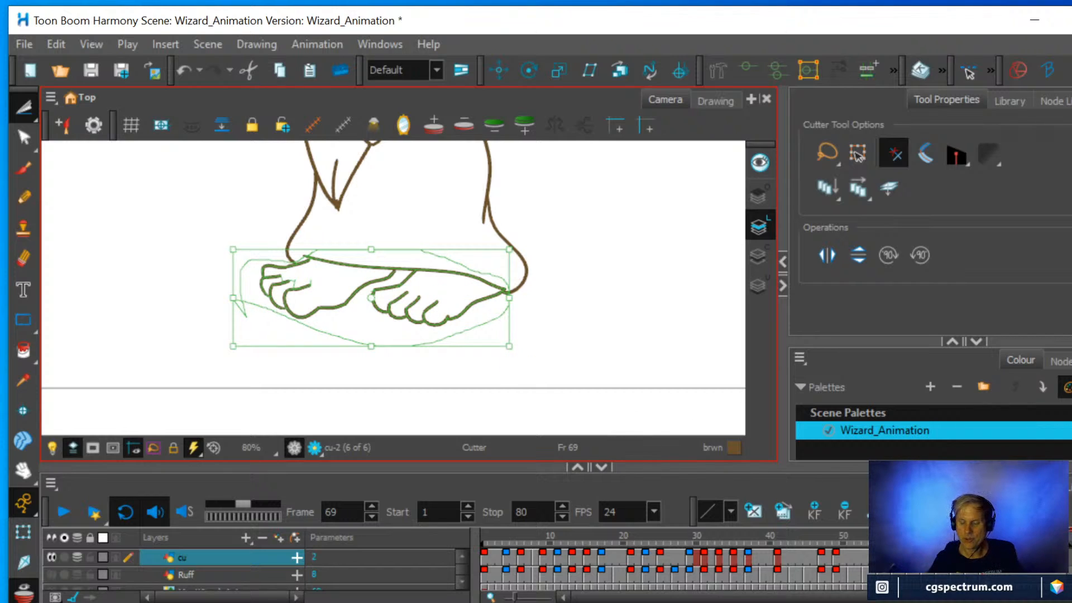
{"action": "left_click", "coordinate": [924, 557]}
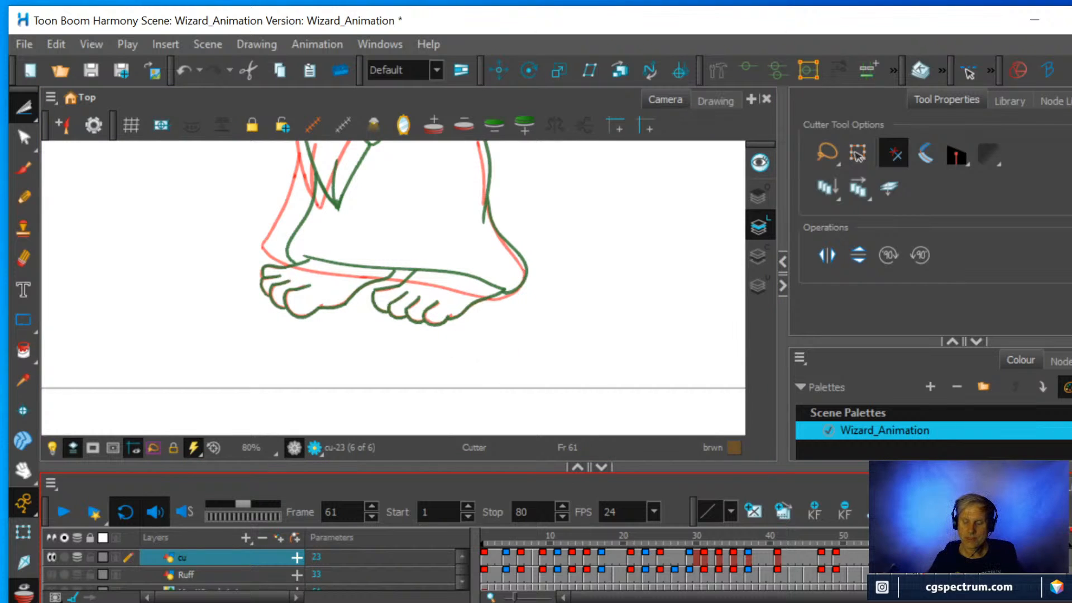
{"action": "key", "text": "f"}
{"action": "key", "text": "g"}
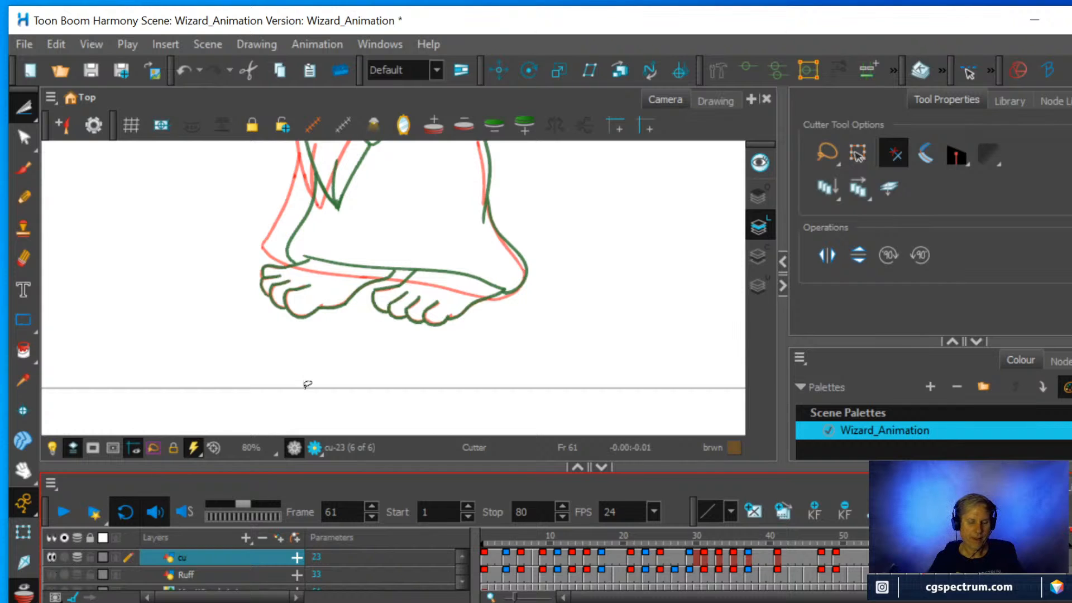
Try again to copy the lassoed feet and hem line from frame 69 into the cu drawing at frame 61.
{"action": "key", "text": "g"}
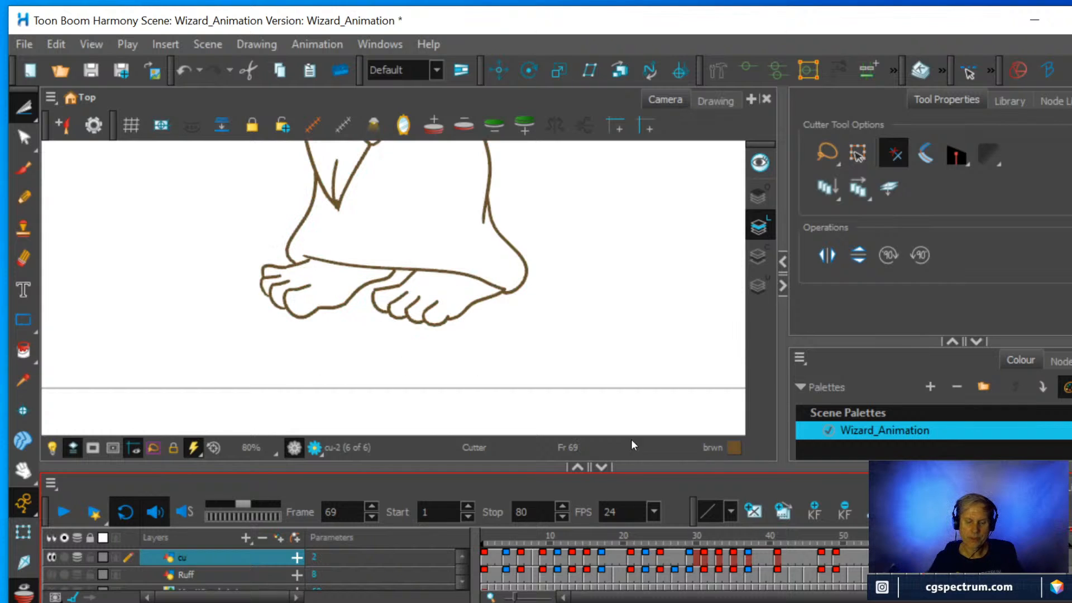
{"action": "mouse_move", "coordinate": [497, 312]}
{"action": "left_mouse_down"}
{"action": "mouse_move", "coordinate": [411, 346]}
{"action": "mouse_move", "coordinate": [295, 346]}
{"action": "mouse_move", "coordinate": [248, 317]}
{"action": "mouse_move", "coordinate": [246, 270]}
{"action": "mouse_move", "coordinate": [319, 240]}
{"action": "mouse_move", "coordinate": [396, 238]}
{"action": "mouse_move", "coordinate": [500, 267]}
{"action": "mouse_move", "coordinate": [507, 293]}
{"action": "mouse_move", "coordinate": [479, 317]}
{"action": "left_mouse_up"}
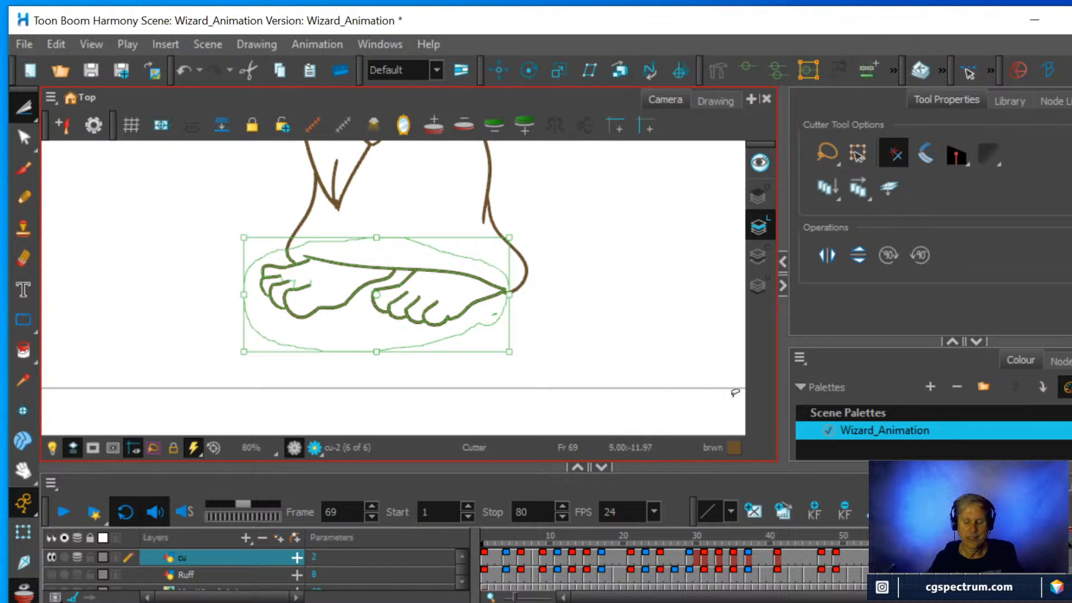
{"action": "left_click", "coordinate": [924, 557]}
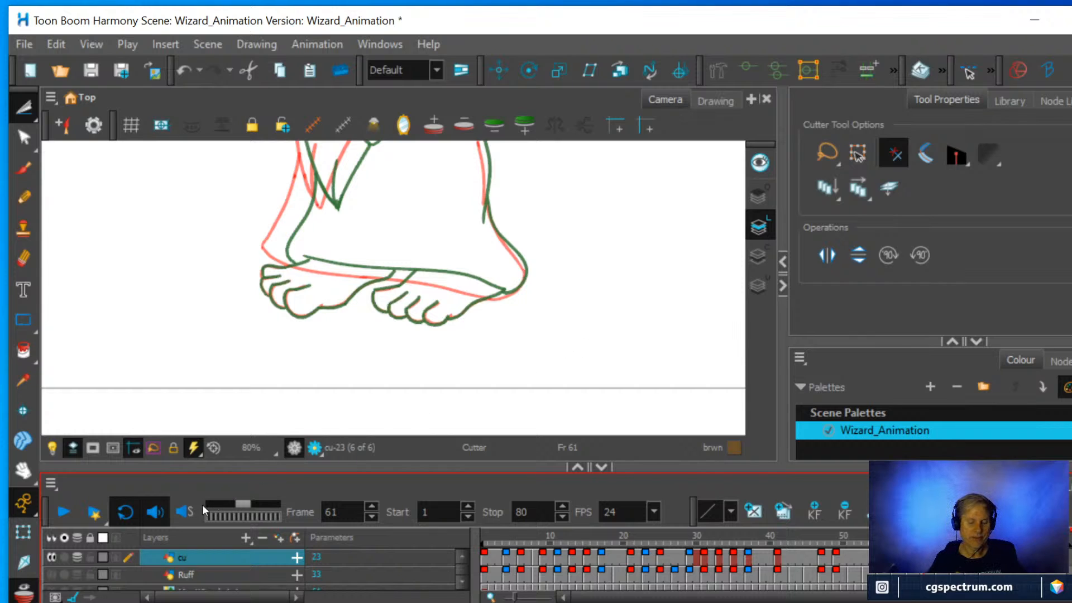
{"action": "key", "text": "alt+o"}
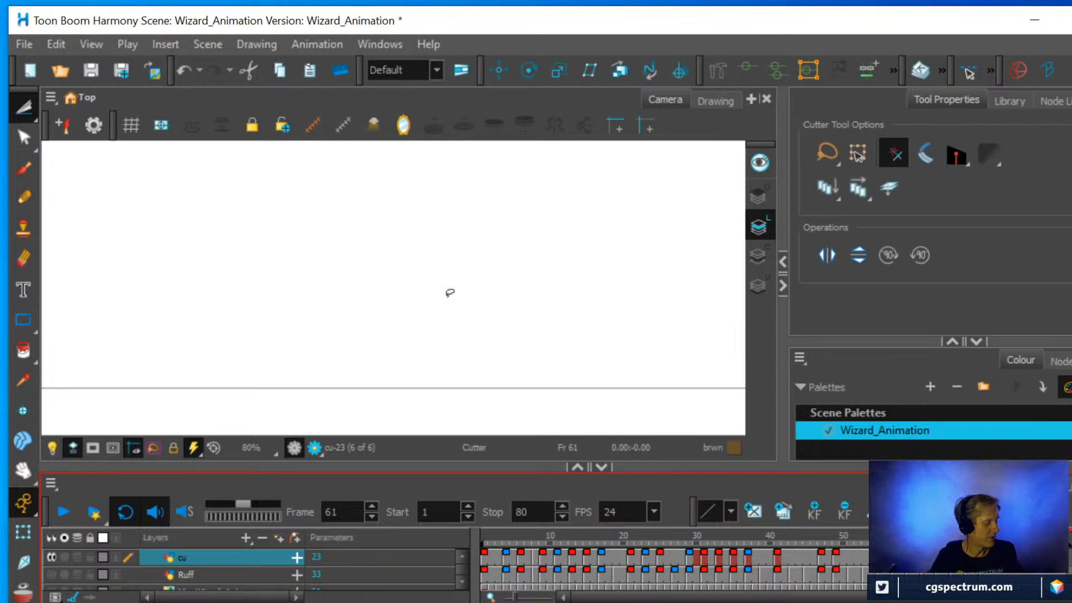
{"action": "key", "text": "alt+o"}
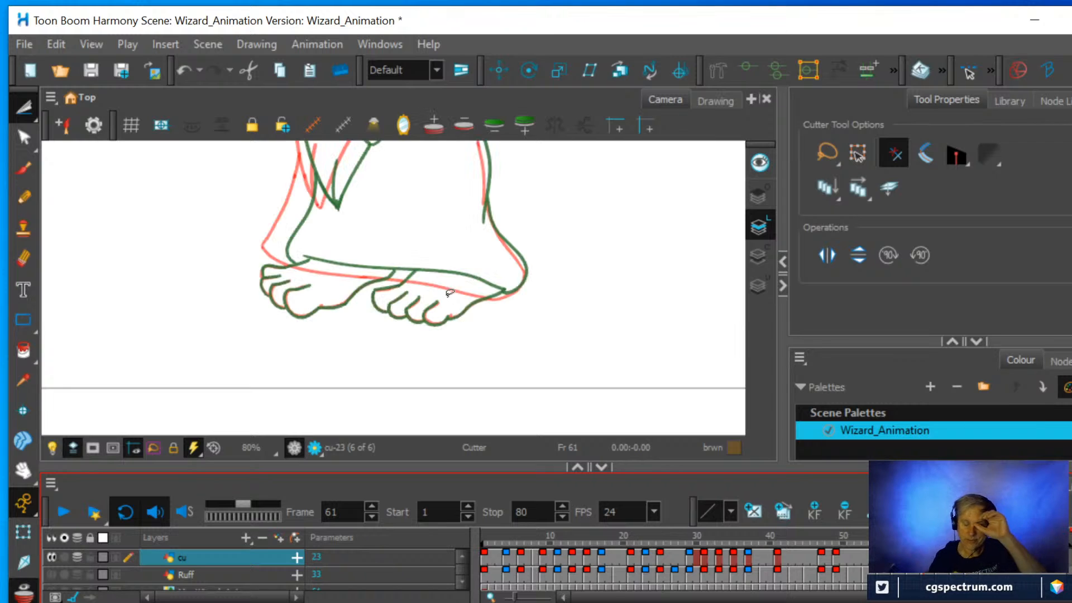
Try to transfer the feet and hem line from frame 69 to frame 61 using the Copy Drawing Object command.
{"action": "key", "text": "g"}
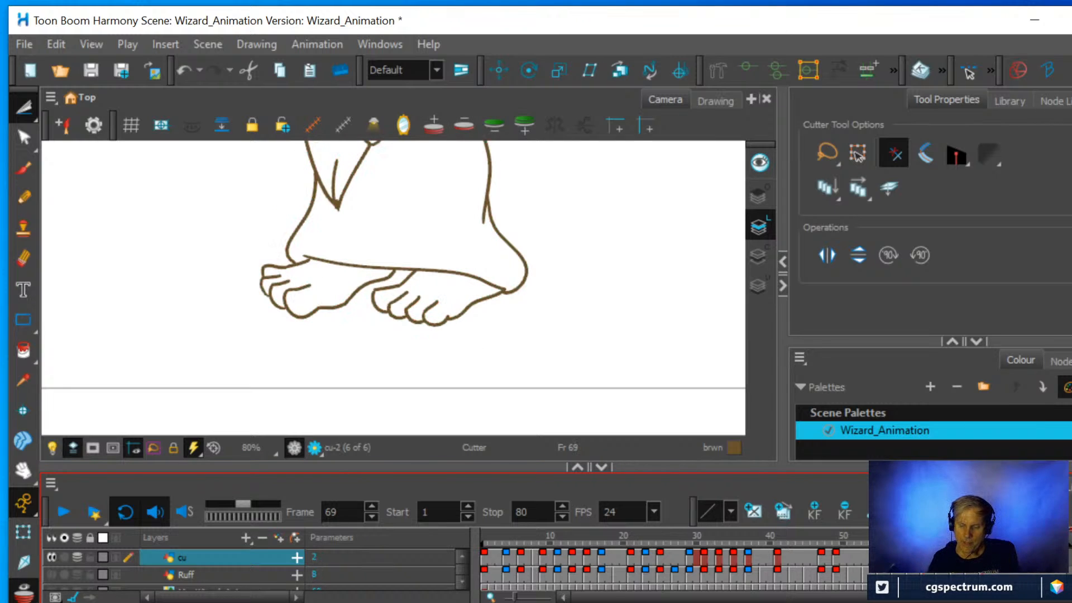
{"action": "mouse_move", "coordinate": [513, 300]}
{"action": "left_mouse_down"}
{"action": "mouse_move", "coordinate": [473, 325]}
{"action": "mouse_move", "coordinate": [359, 352]}
{"action": "mouse_move", "coordinate": [276, 320]}
{"action": "mouse_move", "coordinate": [249, 277]}
{"action": "mouse_move", "coordinate": [262, 256]}
{"action": "mouse_move", "coordinate": [343, 238]}
{"action": "mouse_move", "coordinate": [441, 244]}
{"action": "mouse_move", "coordinate": [492, 263]}
{"action": "mouse_move", "coordinate": [509, 287]}
{"action": "mouse_move", "coordinate": [505, 321]}
{"action": "left_mouse_up"}
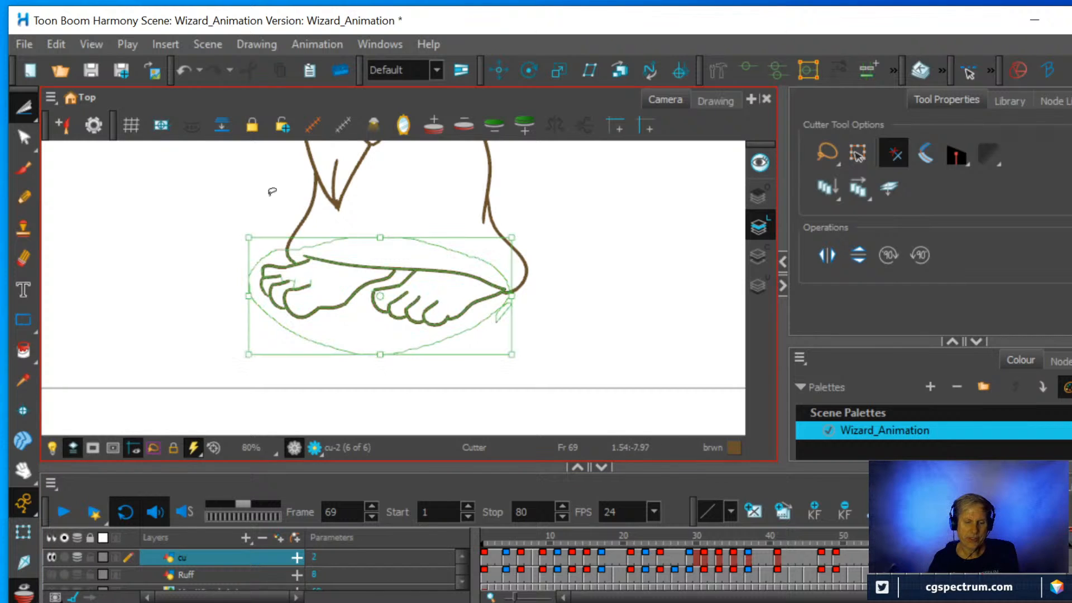
{"action": "left_click", "coordinate": [56, 45]}
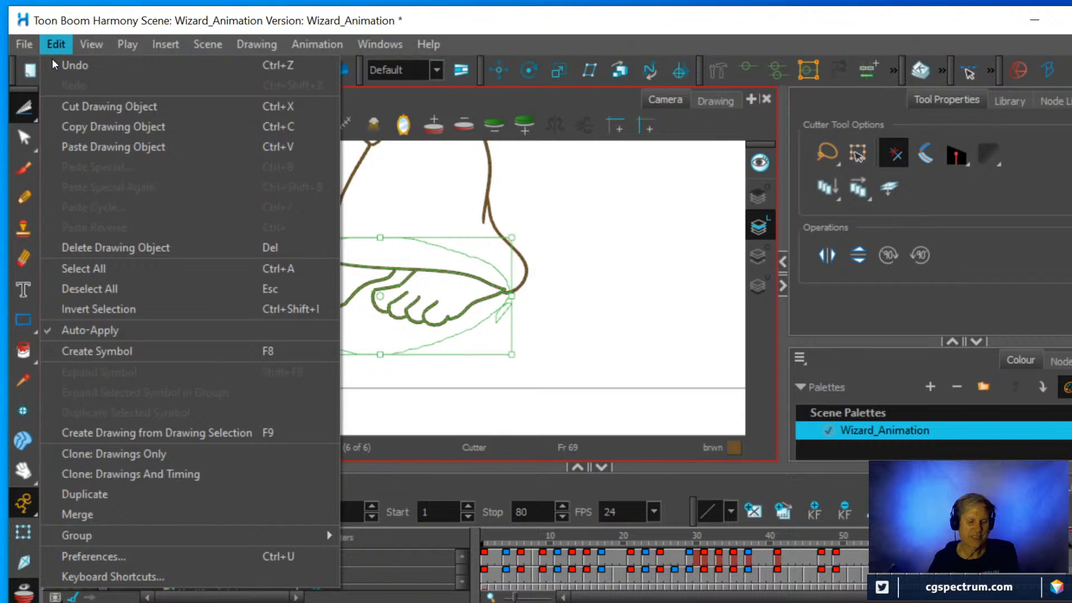
{"action": "left_click", "coordinate": [89, 124]}
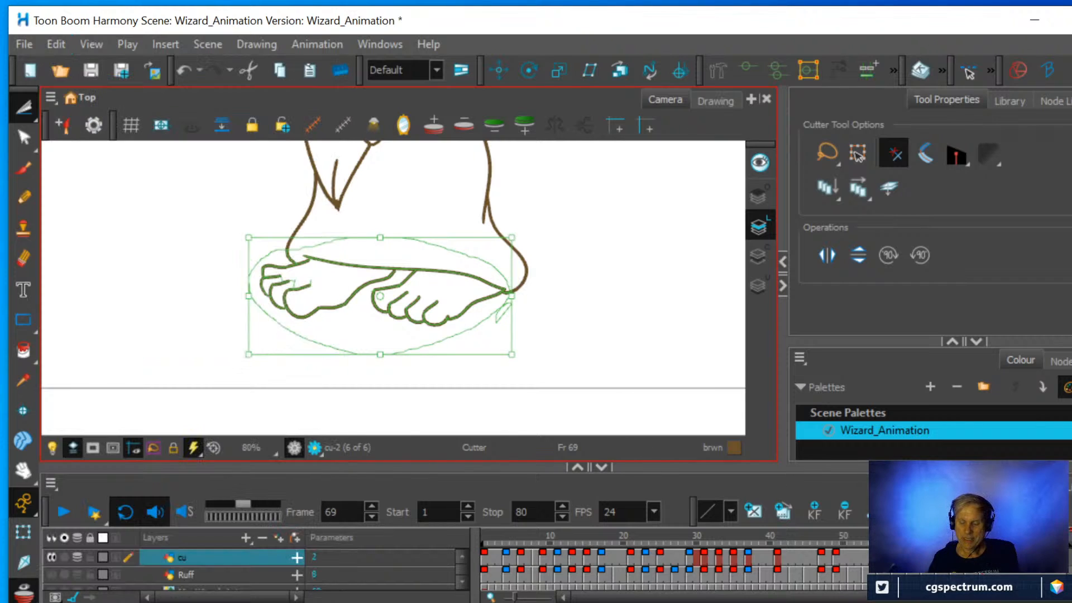
{"action": "left_click", "coordinate": [925, 557]}
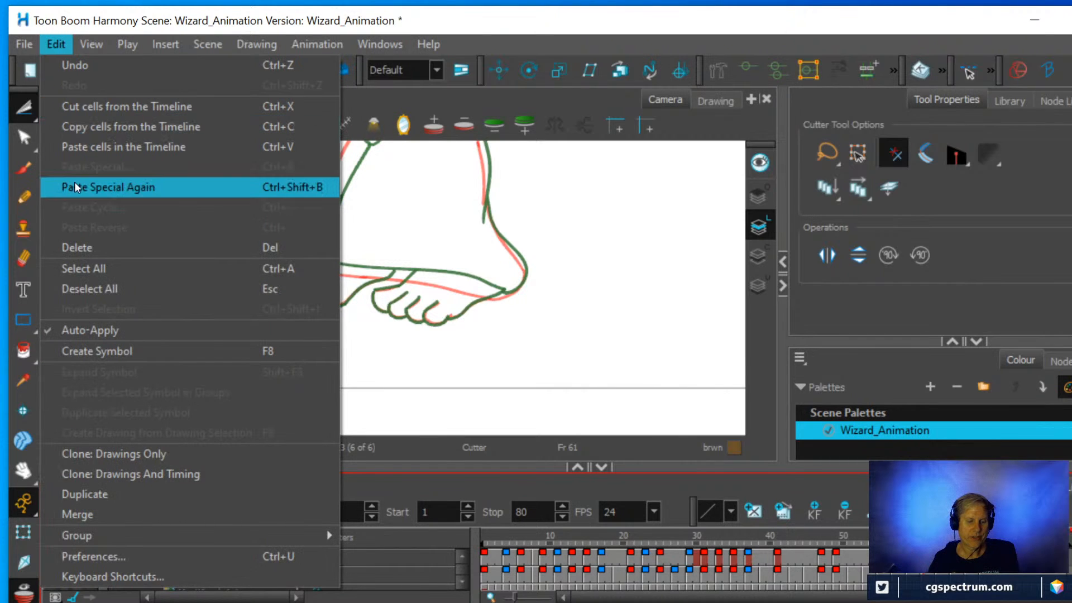
{"action": "left_click", "coordinate": [90, 147]}
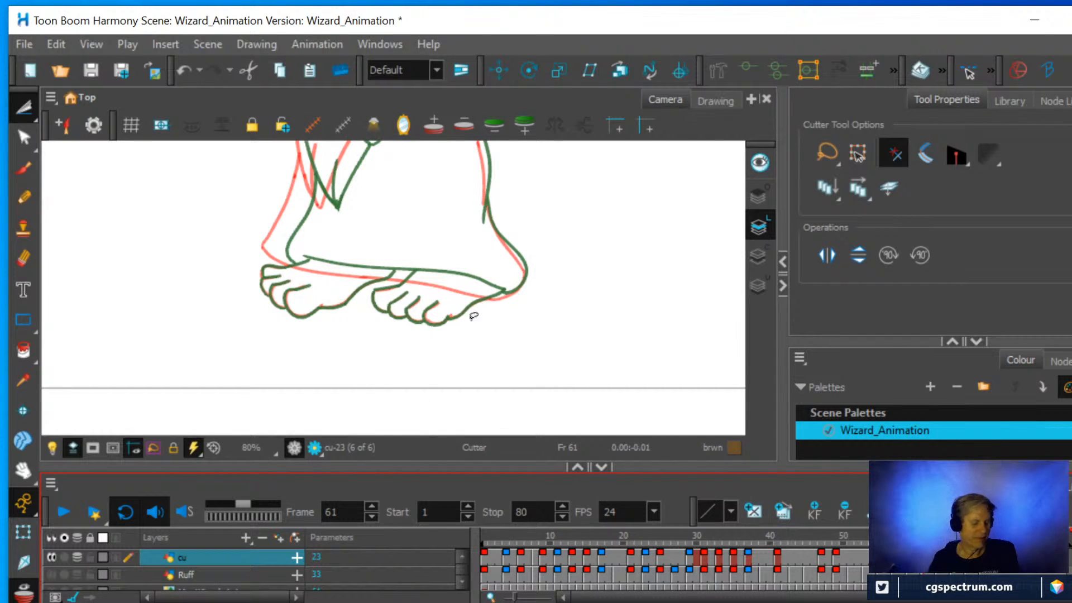
{"action": "key", "text": "alt+o"}
{"action": "key", "text": "alt+o"}
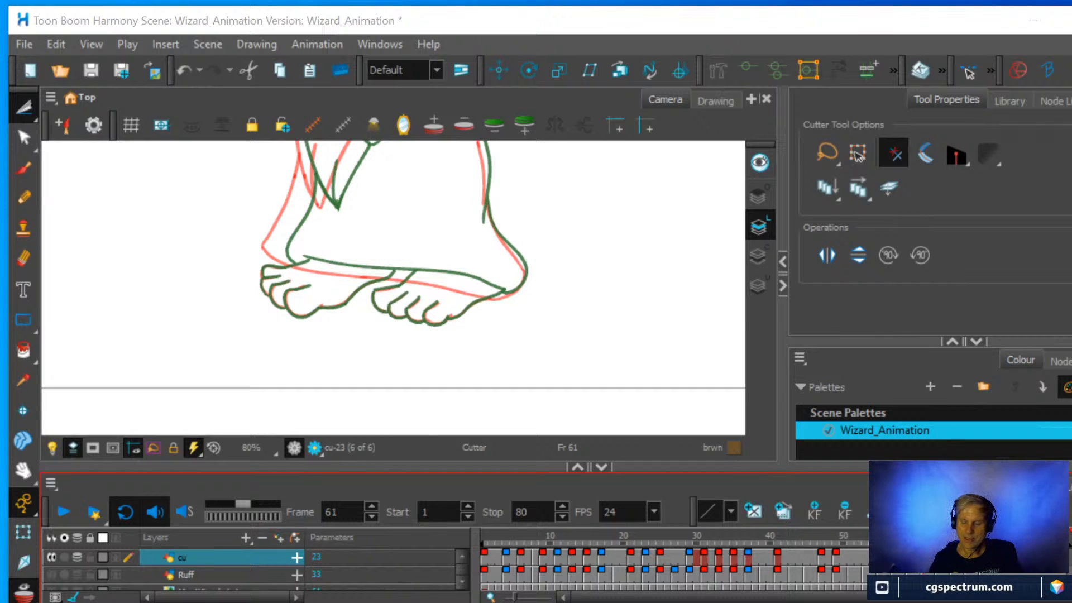
Try cutting the lassoed feet and hem line out of the cu drawing at frame 69, and undo the cut.
{"action": "key", "text": "g"}
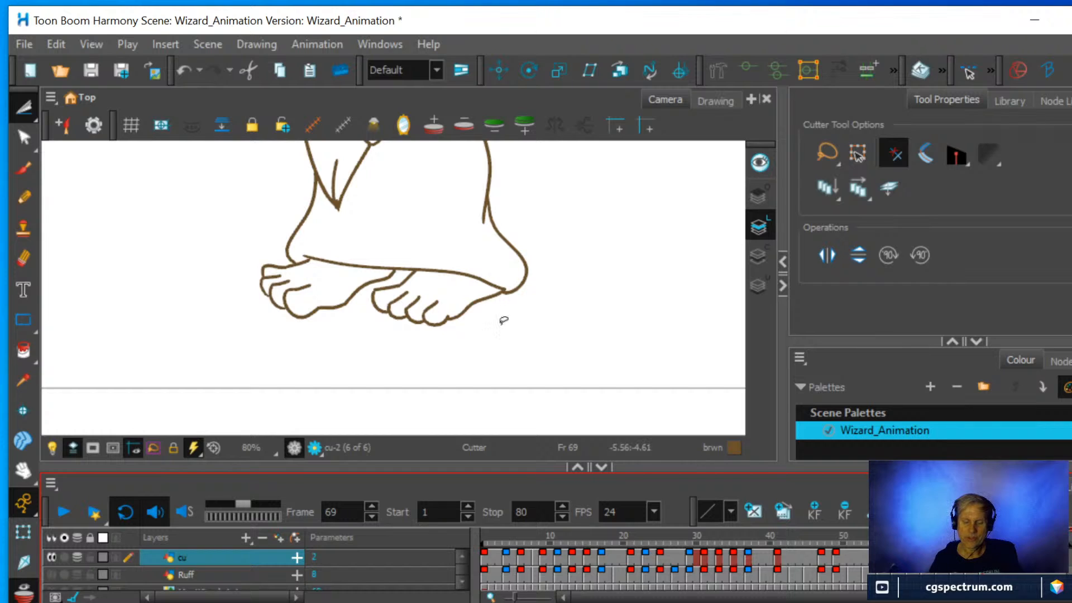
{"action": "mouse_move", "coordinate": [502, 311]}
{"action": "left_mouse_down"}
{"action": "mouse_move", "coordinate": [431, 343]}
{"action": "mouse_move", "coordinate": [295, 346]}
{"action": "mouse_move", "coordinate": [233, 293]}
{"action": "mouse_move", "coordinate": [244, 245]}
{"action": "mouse_move", "coordinate": [435, 247]}
{"action": "mouse_move", "coordinate": [499, 269]}
{"action": "mouse_move", "coordinate": [506, 303]}
{"action": "mouse_move", "coordinate": [486, 322]}
{"action": "left_mouse_up"}
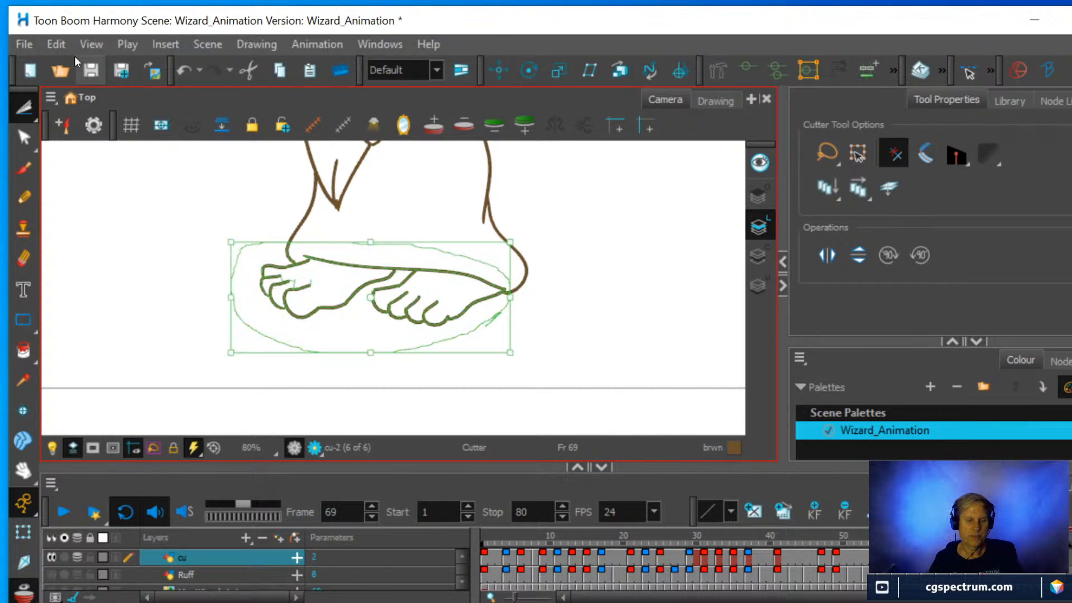
{"action": "left_click", "coordinate": [58, 42]}
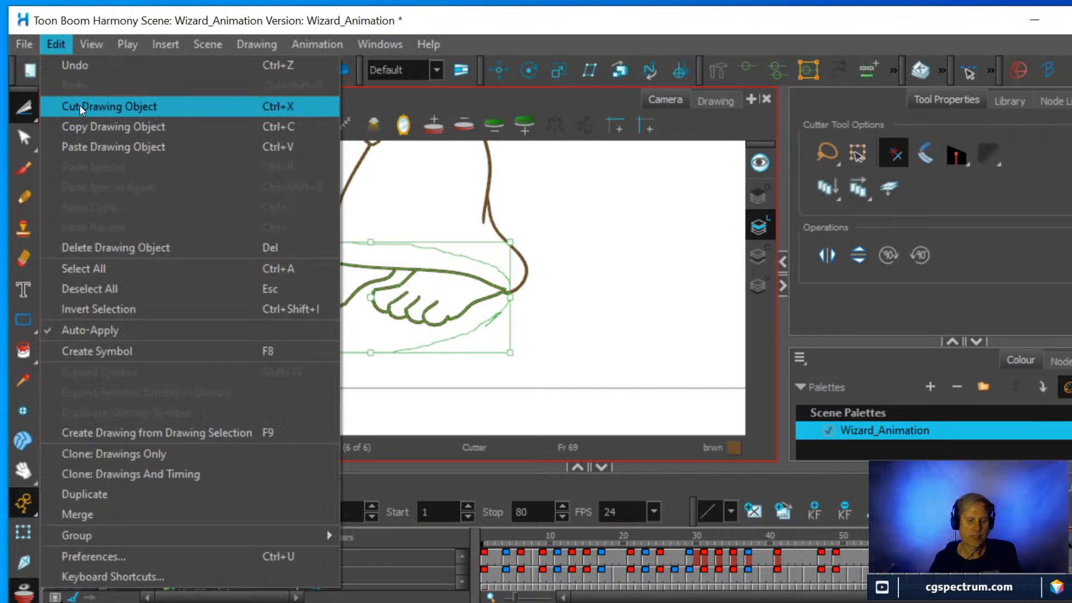
{"action": "left_click", "coordinate": [83, 118]}
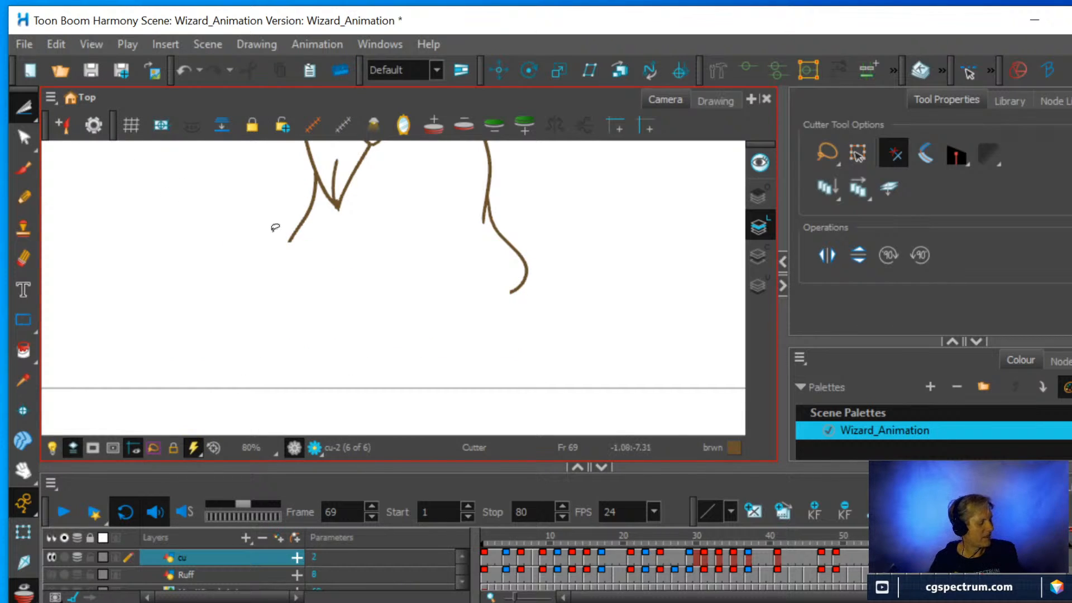
{"action": "key", "text": "ctrl+v"}
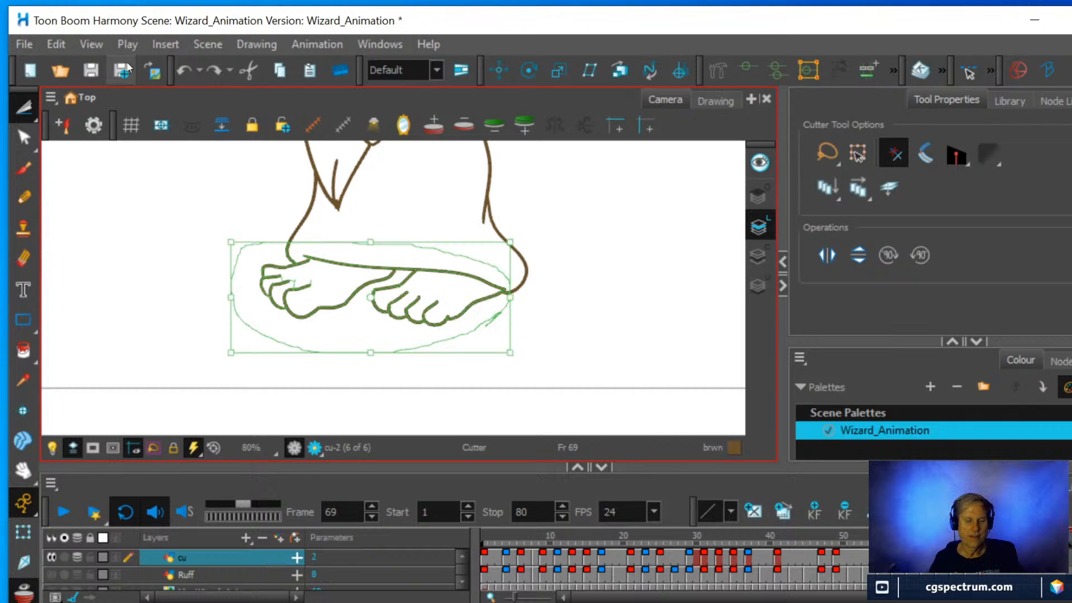
Try to copy the restored feet and hem selection to frame 61, and check that drawing with onion skin off and on.
{"action": "left_click", "coordinate": [54, 44]}
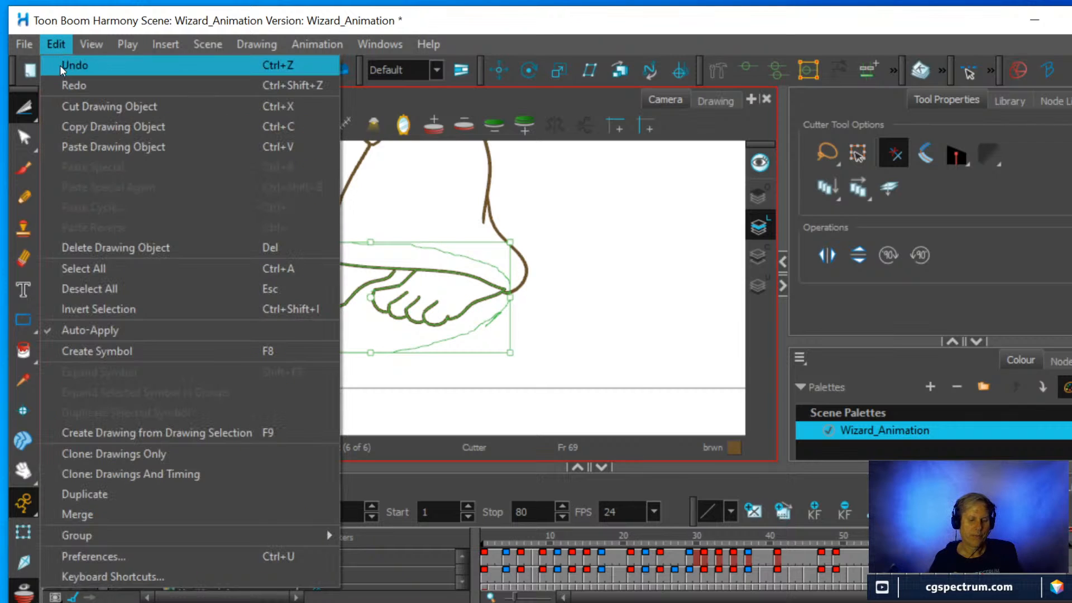
{"action": "left_click", "coordinate": [81, 127]}
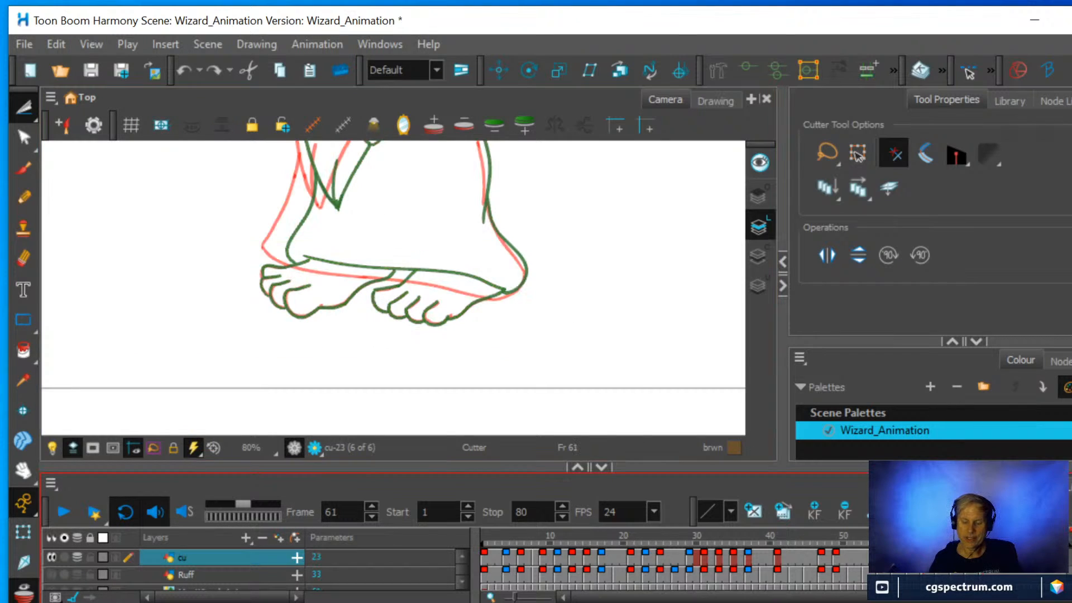
{"action": "left_click", "coordinate": [63, 42]}
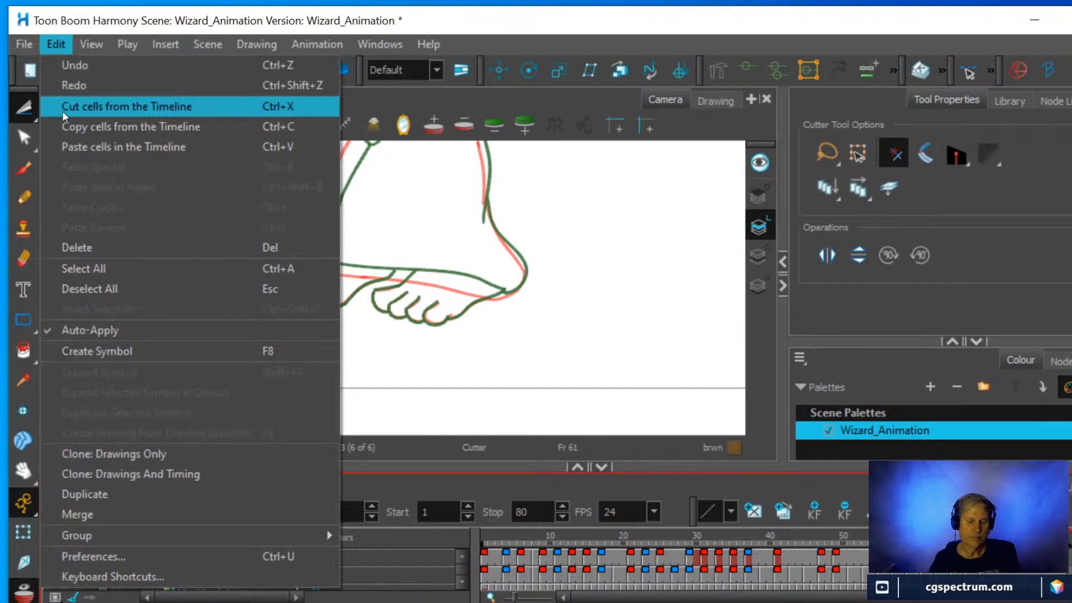
{"action": "left_click", "coordinate": [98, 147]}
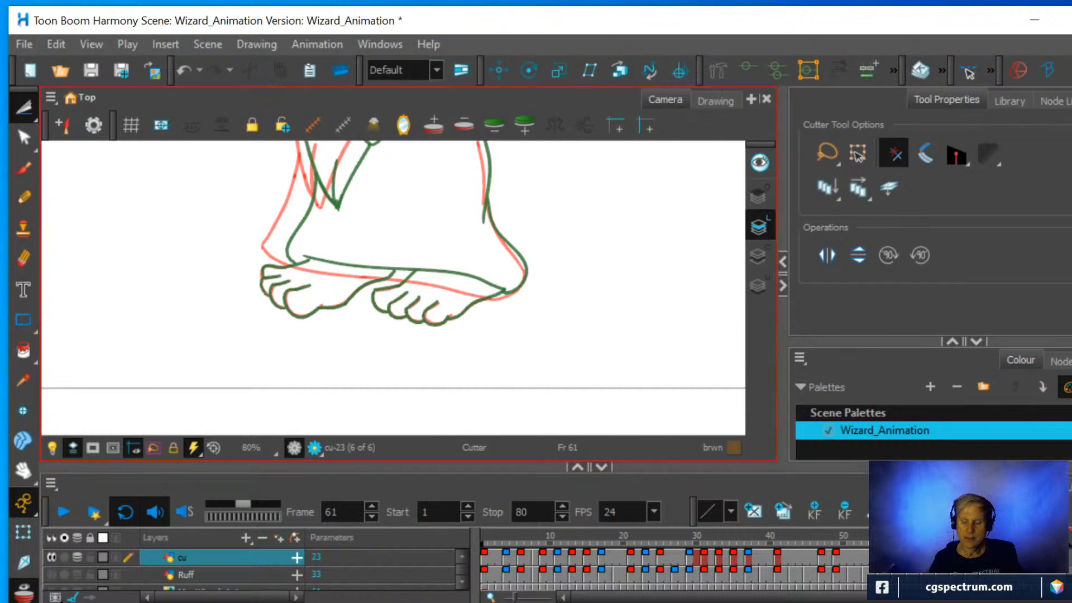
{"action": "left_click", "coordinate": [910, 557]}
{"action": "key", "text": "period"}
{"action": "key", "text": "period"}
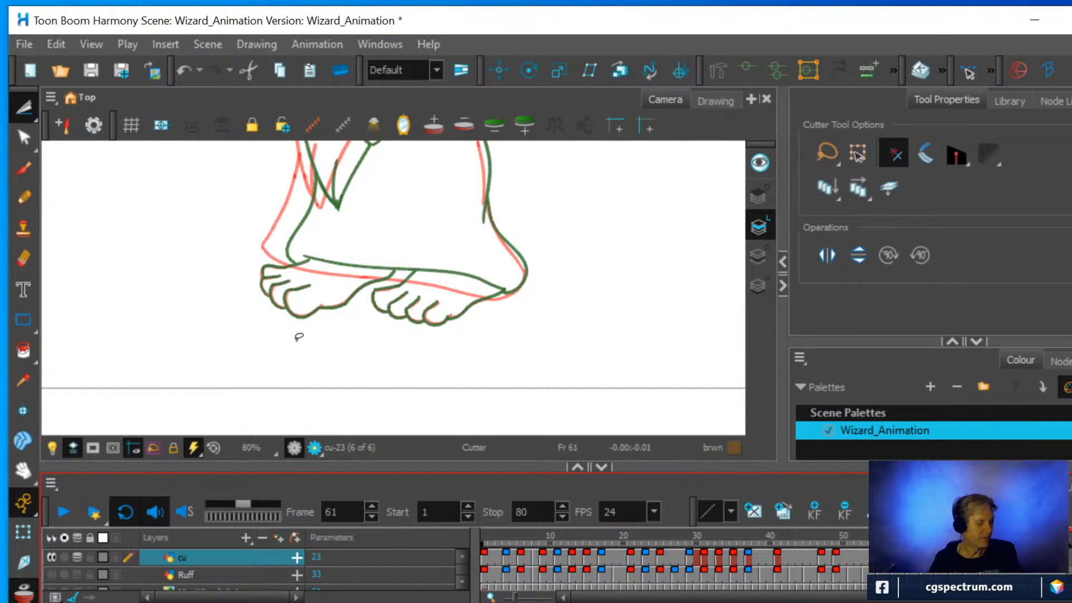
{"action": "key", "text": "alt+o"}
{"action": "key", "text": "alt+o"}
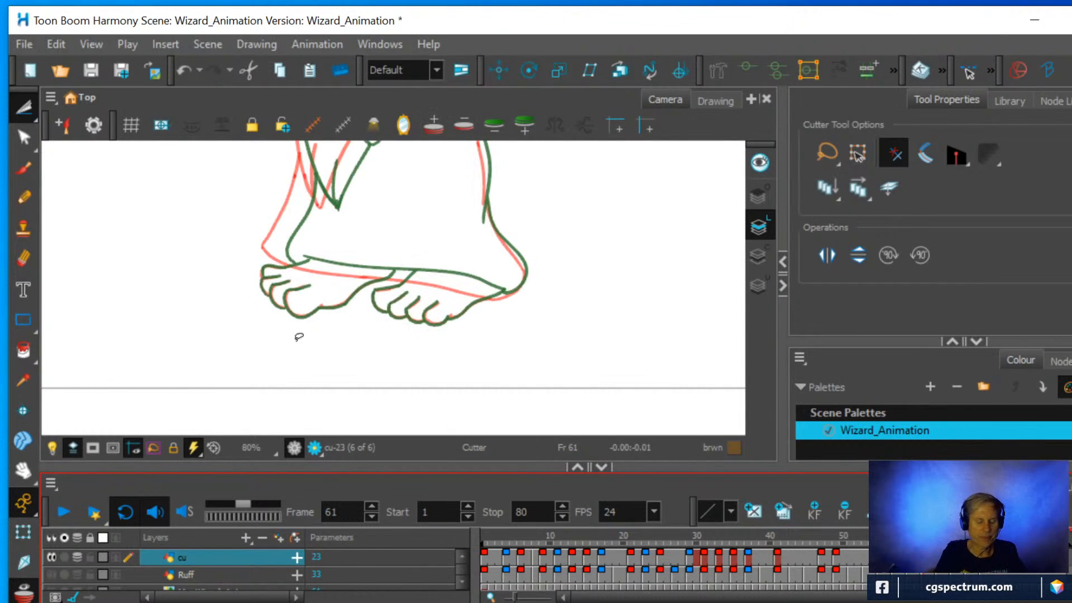
Try a Pencil stroke over the toe line of the onion-skinned foot at frame 61, and undo it.
{"action": "key", "text": "ctrl+alt"}
{"action": "left_click_drag", "start_coordinate": [493, 230], "coordinate": [438, 391]}
{"action": "key", "text": "2"}
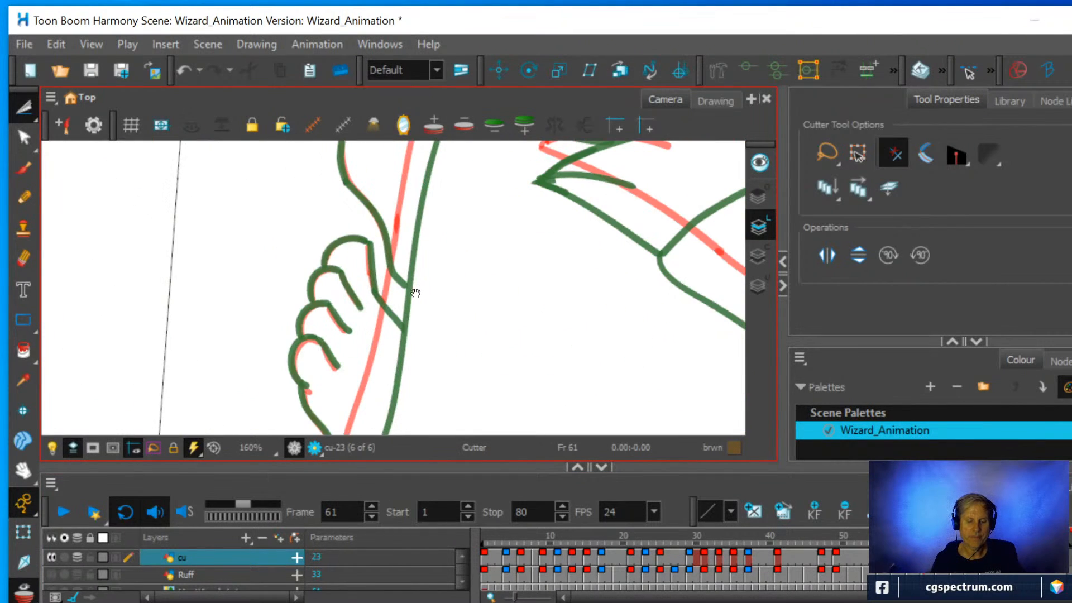
{"action": "key", "text": "space"}
{"action": "mouse_move", "coordinate": [414, 294]}
{"action": "left_mouse_down"}
{"action": "mouse_move", "coordinate": [413, 203]}
{"action": "mouse_move", "coordinate": [383, 306]}
{"action": "left_mouse_up"}
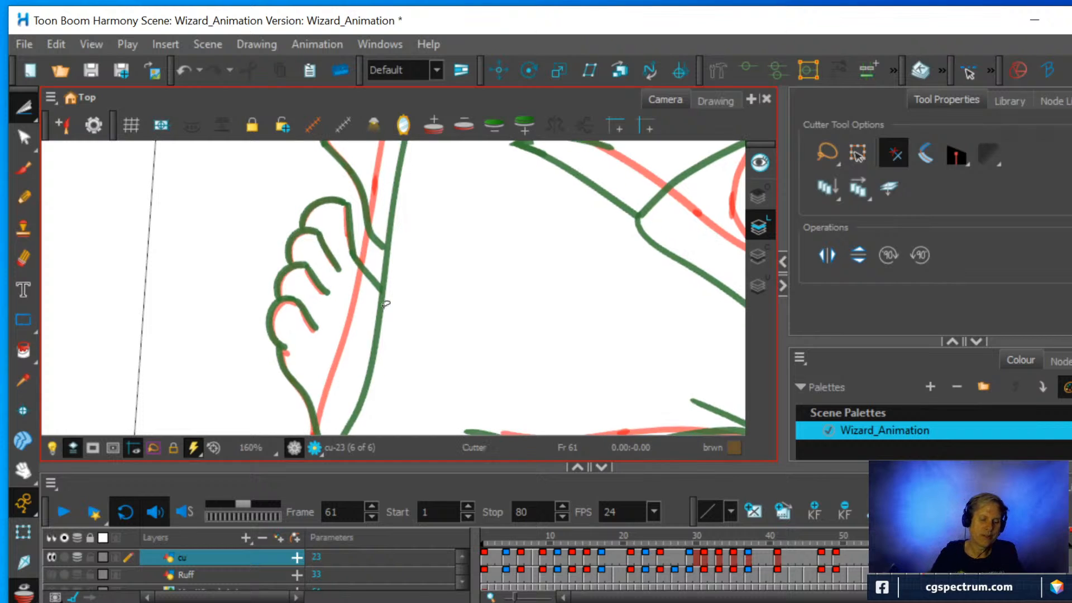
{"action": "key", "text": "alt+/"}
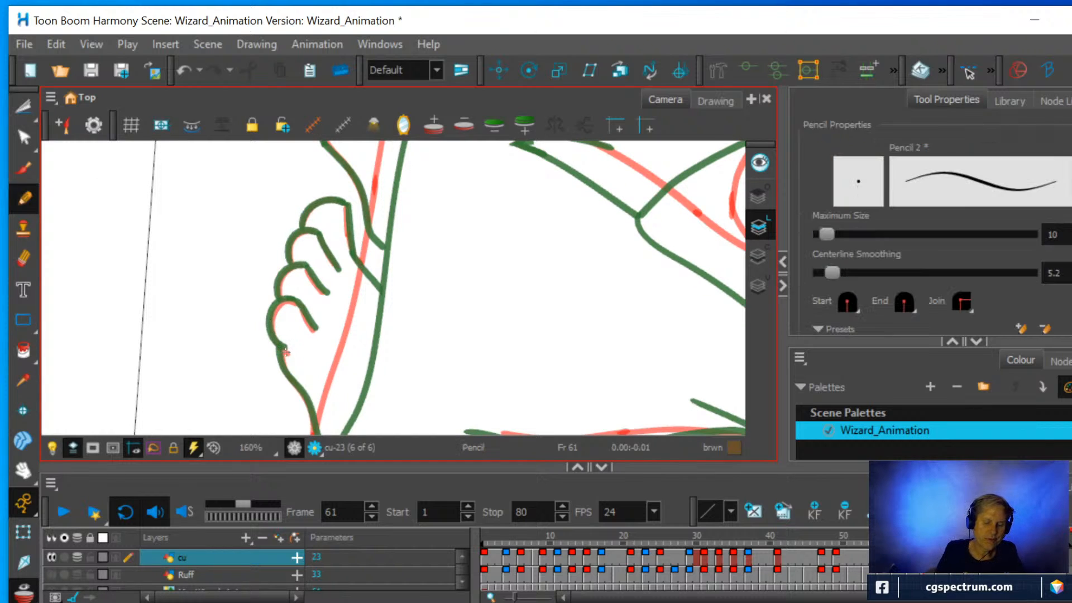
{"action": "left_click_drag", "start_coordinate": [285, 352], "coordinate": [280, 344]}
{"action": "key", "text": "ctrl+z"}
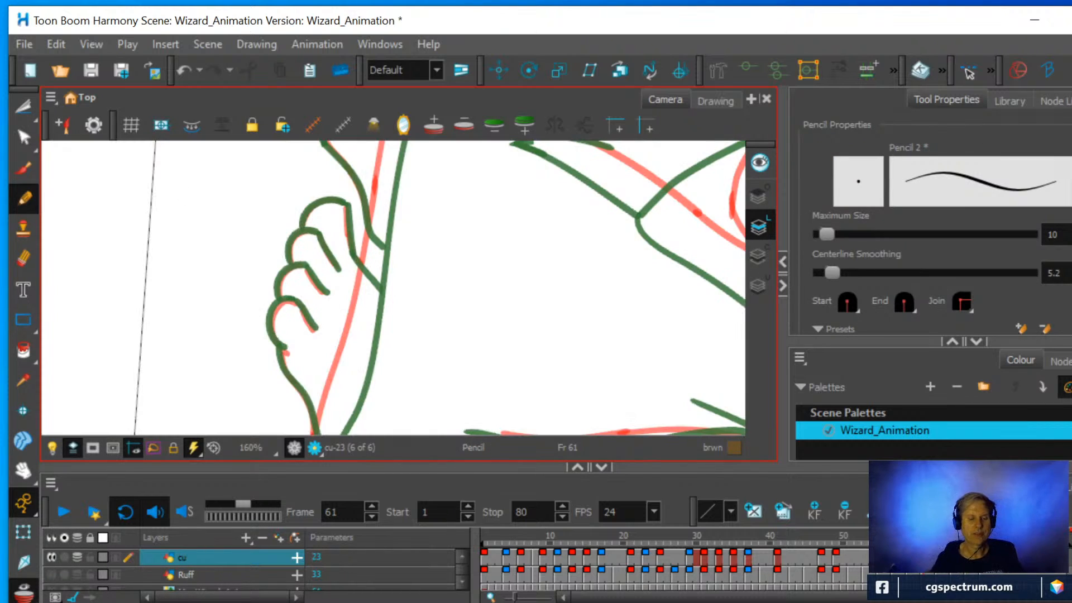
Save the Wizard_Animation scene.
{"action": "left_click", "coordinate": [24, 45]}
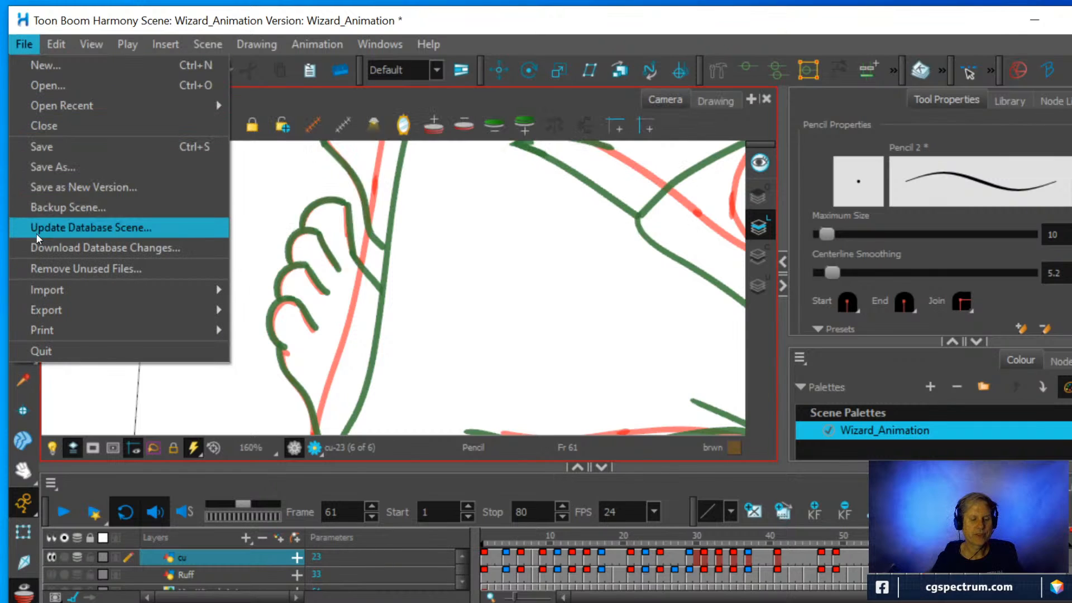
{"action": "left_click", "coordinate": [54, 150]}
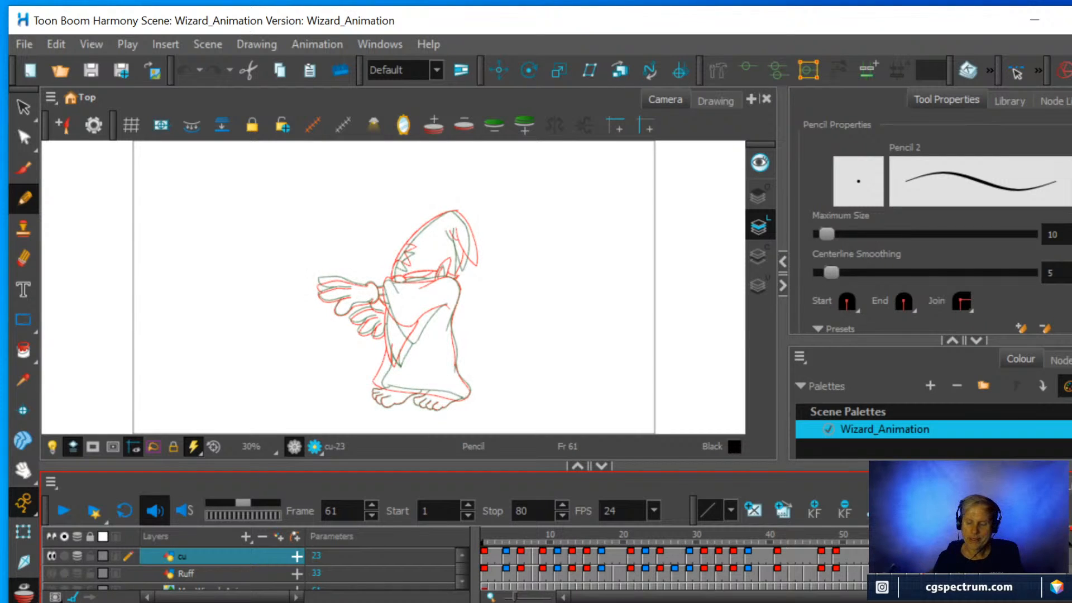
Copy the feet and lower robe hem from the cu drawing at frame 69 with the Cutter and paste them into frame 61.
{"action": "left_click_drag", "start_coordinate": [924, 535], "coordinate": [983, 535]}
{"action": "scroll", "coordinate": [429, 373], "scroll_direction": "up", "scroll_amount": 3}
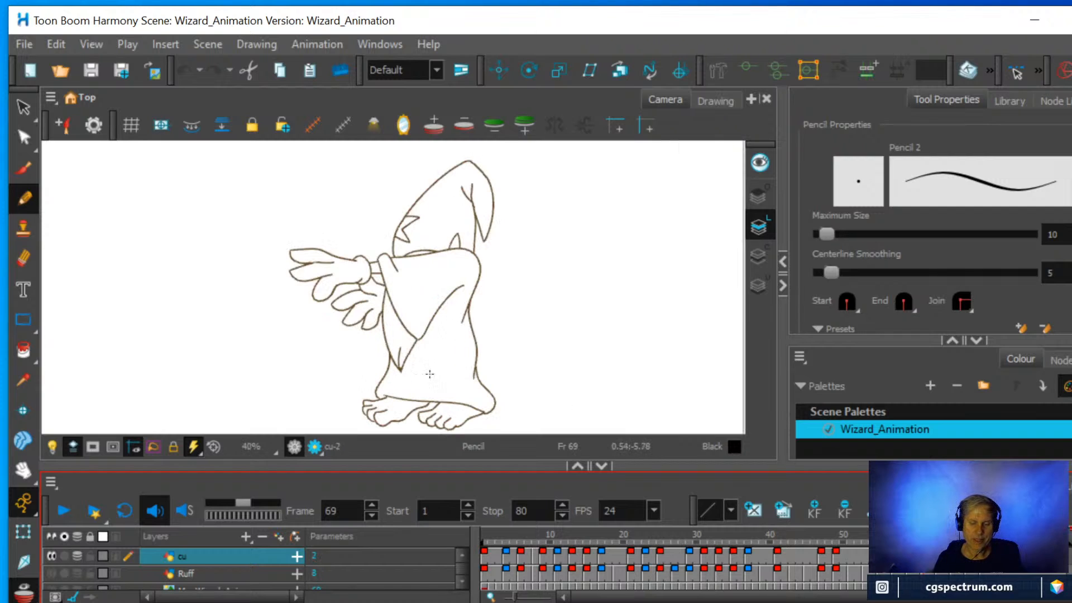
{"action": "key", "text": "space"}
{"action": "left_click_drag", "start_coordinate": [547, 383], "coordinate": [572, 307]}
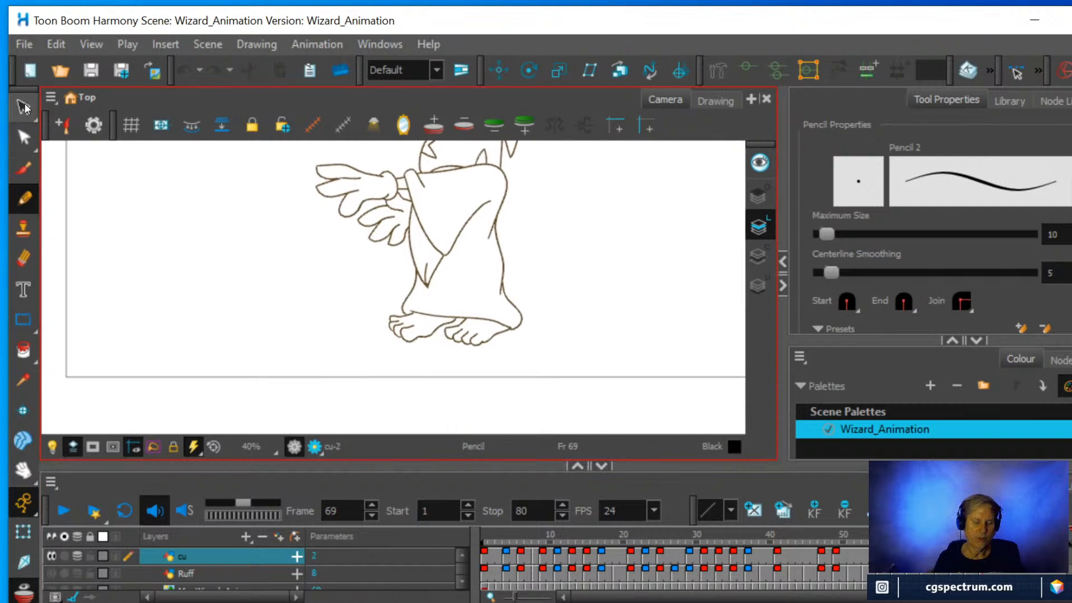
{"action": "left_click", "coordinate": [34, 107]}
{"action": "left_click", "coordinate": [66, 128]}
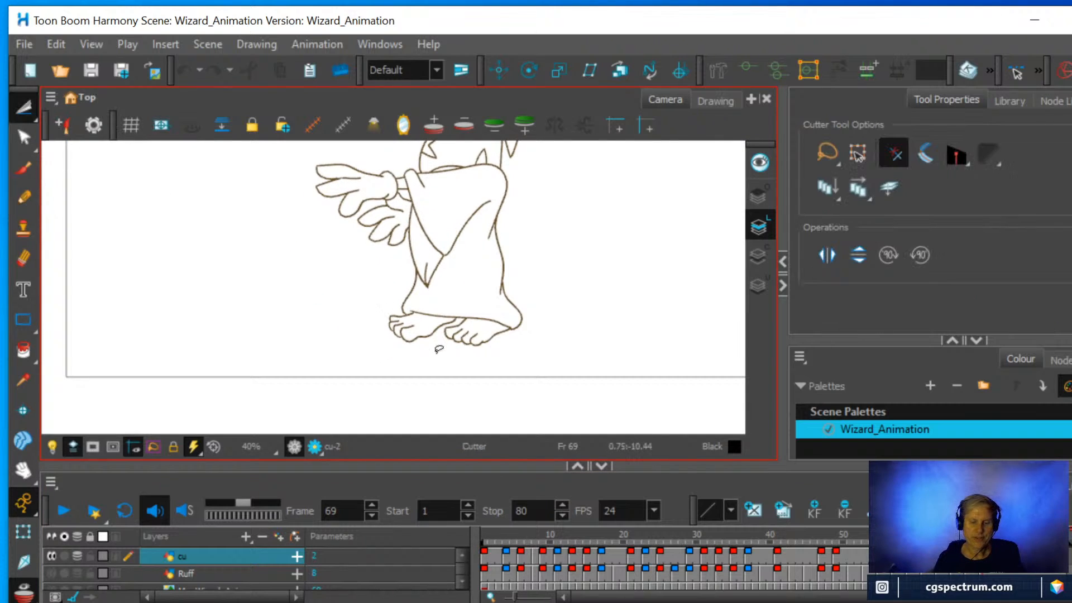
{"action": "mouse_move", "coordinate": [438, 351]}
{"action": "left_mouse_down"}
{"action": "mouse_move", "coordinate": [392, 353]}
{"action": "mouse_move", "coordinate": [370, 316]}
{"action": "mouse_move", "coordinate": [409, 299]}
{"action": "mouse_move", "coordinate": [549, 303]}
{"action": "mouse_move", "coordinate": [538, 344]}
{"action": "mouse_move", "coordinate": [422, 349]}
{"action": "left_mouse_up"}
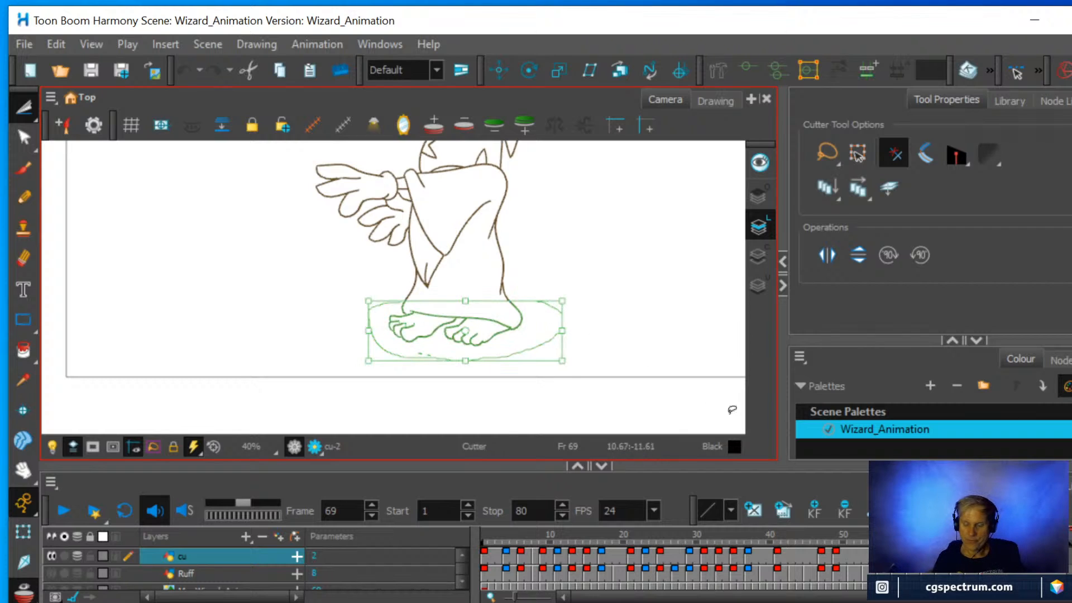
{"action": "left_click", "coordinate": [924, 554]}
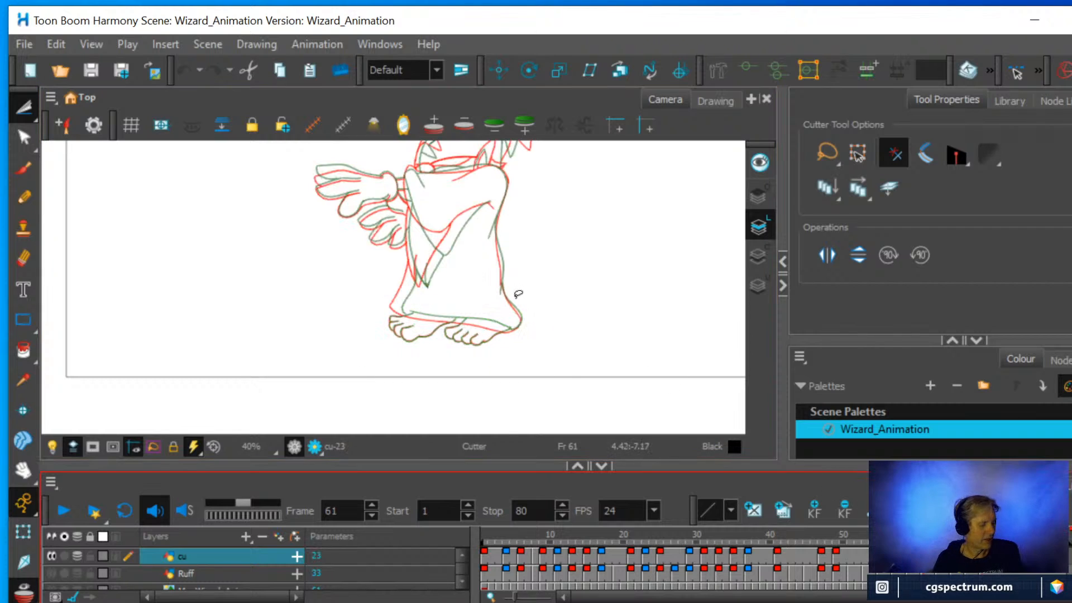
{"action": "key", "text": "ctrl+v"}
{"action": "scroll", "coordinate": [579, 298], "scroll_direction": "up", "scroll_amount": 2}
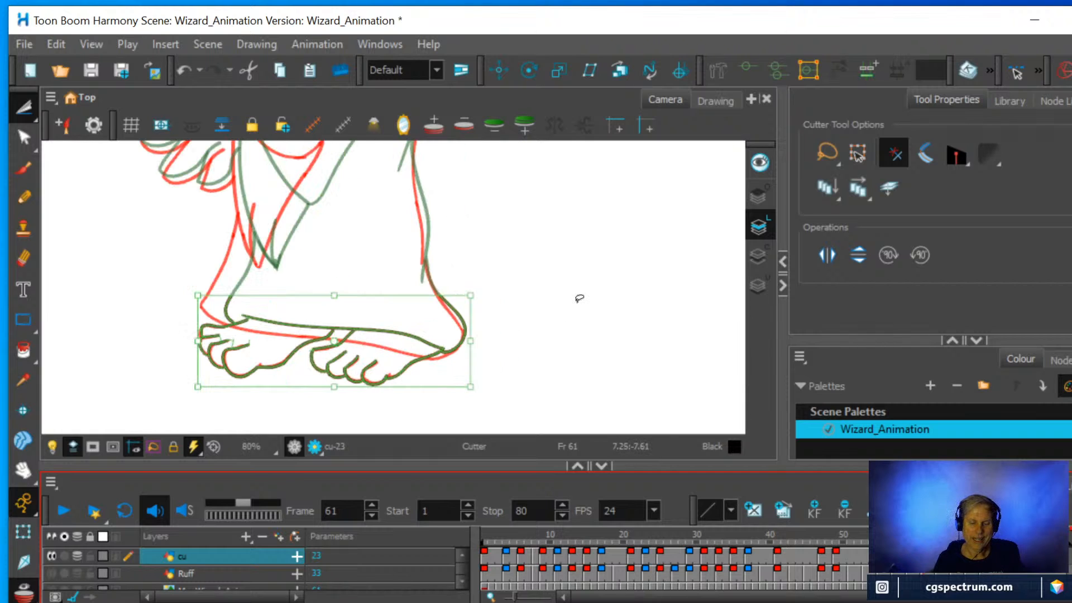
Erase the pasted robe hem line and its corner lines at frame 61, keeping only the feet.
{"action": "left_click", "coordinate": [583, 298]}
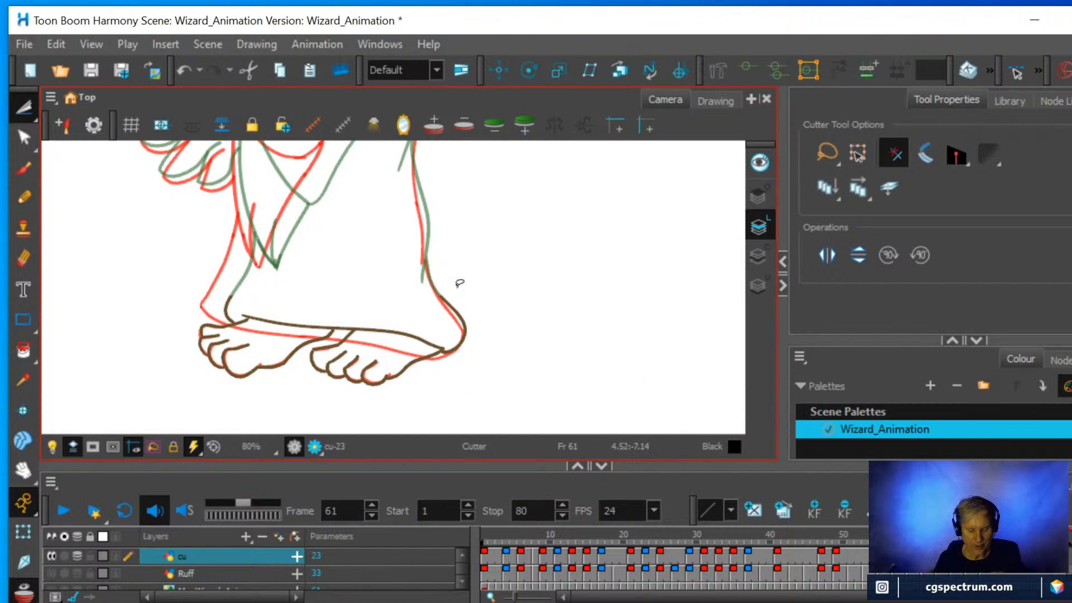
{"action": "left_click_drag", "start_coordinate": [454, 291], "coordinate": [573, 305]}
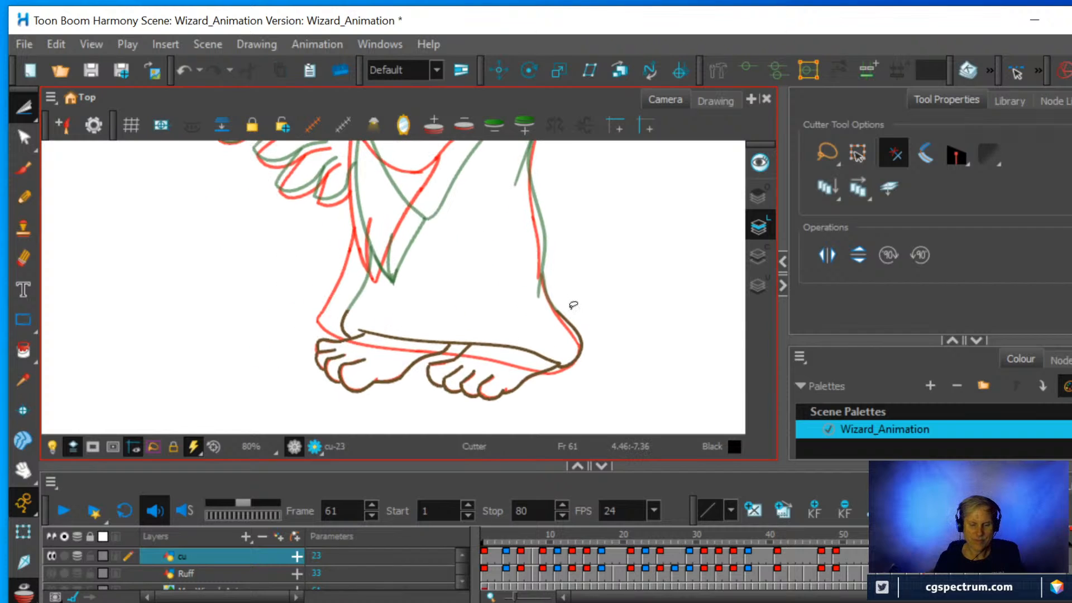
{"action": "left_click", "coordinate": [23, 258]}
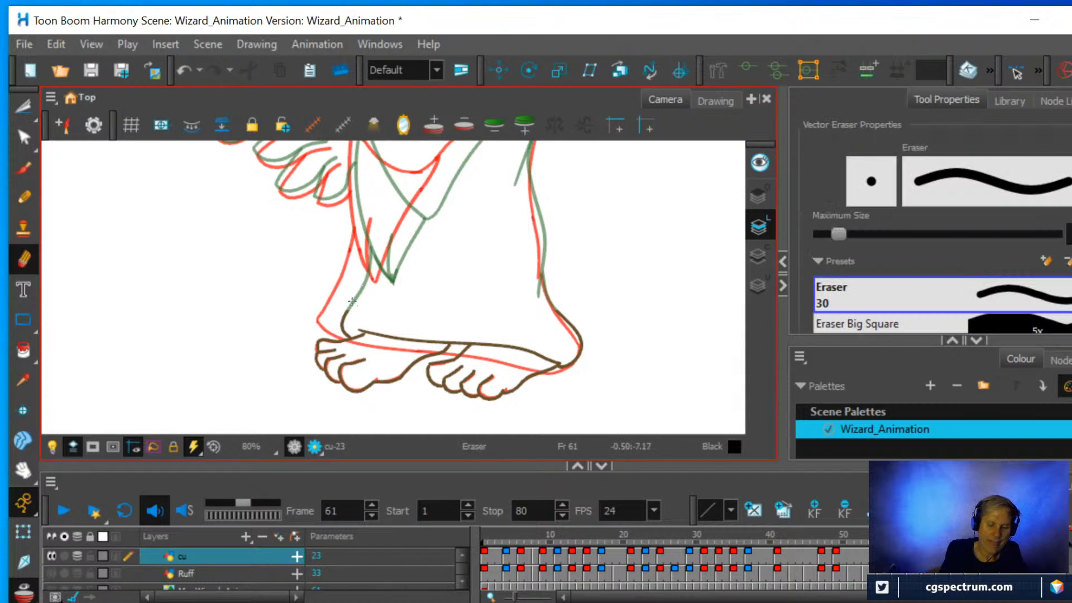
{"action": "mouse_move", "coordinate": [352, 301]}
{"action": "left_mouse_down"}
{"action": "mouse_move", "coordinate": [346, 333]}
{"action": "mouse_move", "coordinate": [358, 326]}
{"action": "mouse_move", "coordinate": [573, 359]}
{"action": "mouse_move", "coordinate": [568, 320]}
{"action": "mouse_move", "coordinate": [539, 296]}
{"action": "left_mouse_up"}
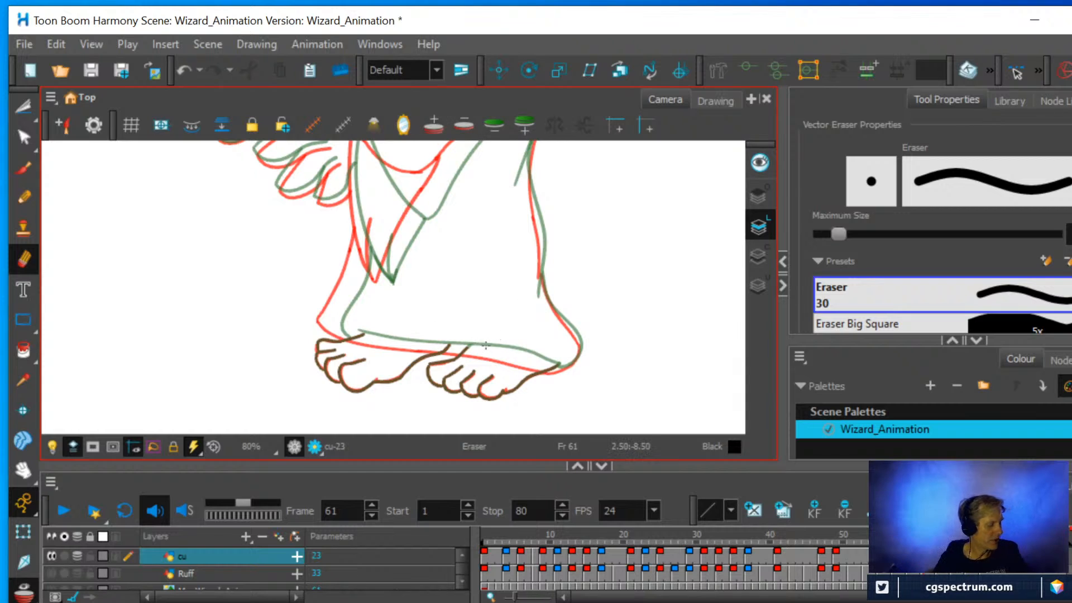
Try a black Pencil stroke along the robe hem from the heel corner, and undo it.
{"action": "mouse_move", "coordinate": [486, 345]}
{"action": "left_mouse_down"}
{"action": "mouse_move", "coordinate": [534, 333]}
{"action": "mouse_move", "coordinate": [495, 388]}
{"action": "mouse_move", "coordinate": [371, 383]}
{"action": "mouse_move", "coordinate": [428, 348]}
{"action": "mouse_move", "coordinate": [463, 263]}
{"action": "left_mouse_up"}
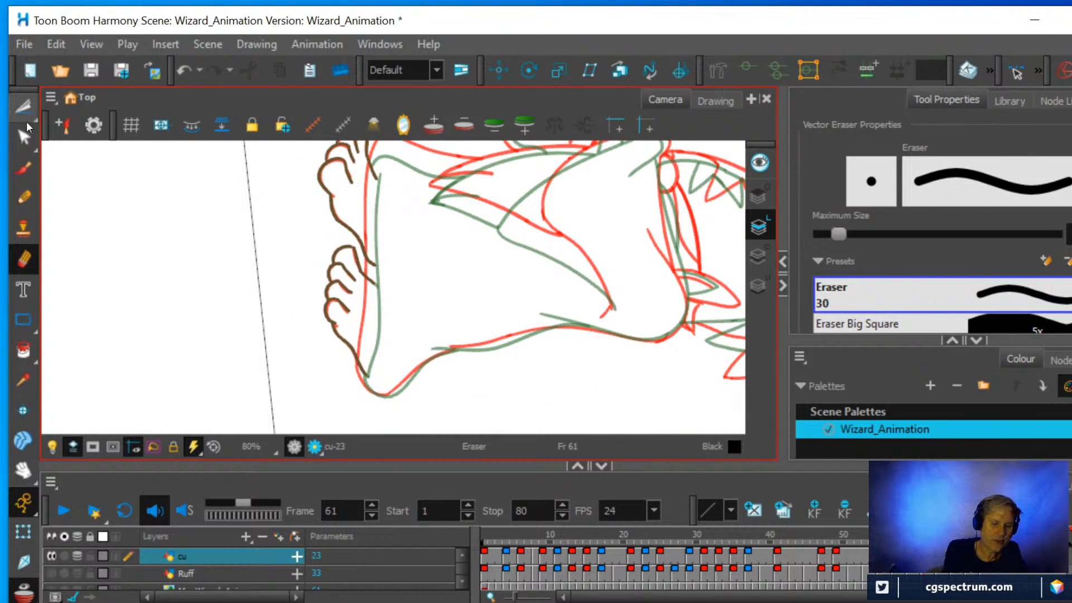
{"action": "left_click", "coordinate": [24, 199]}
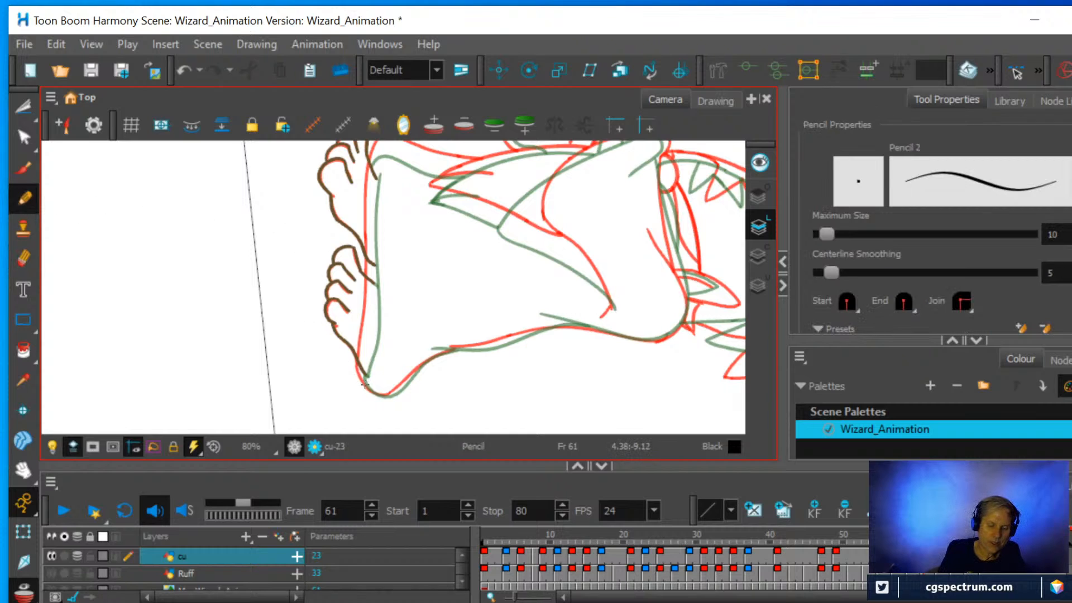
{"action": "left_click_drag", "start_coordinate": [365, 388], "coordinate": [372, 309]}
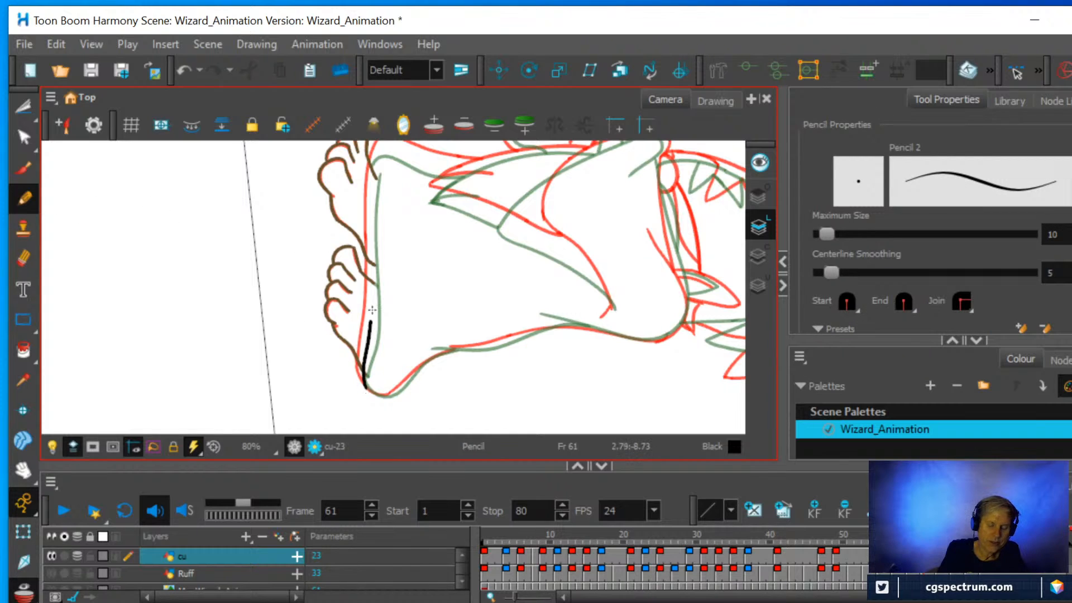
{"action": "key", "text": "ctrl+z"}
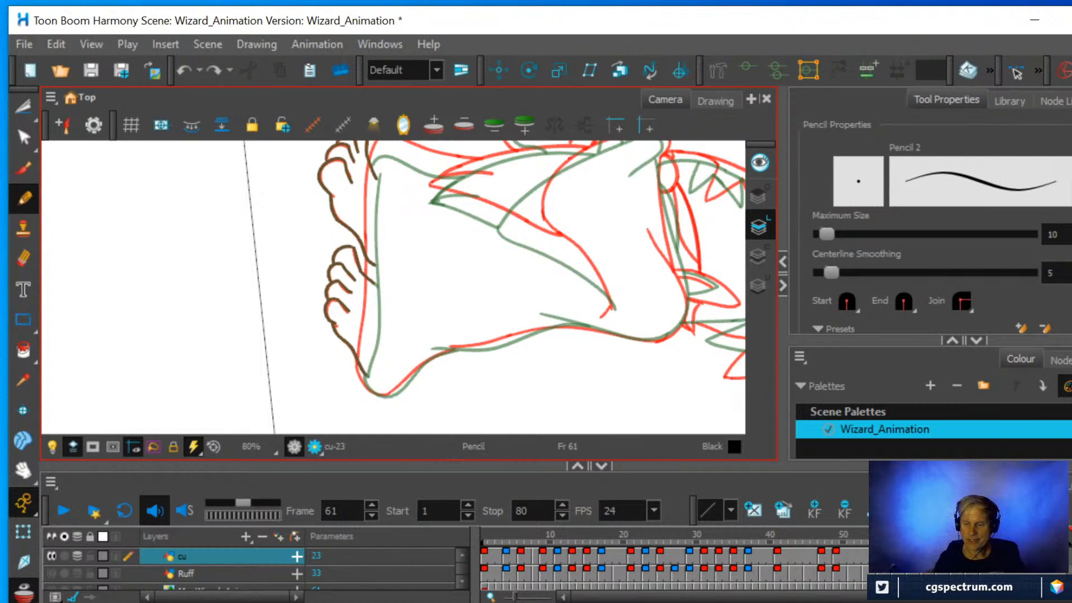
Set the Pencil's maximum size to 8 and its colour to the brwn swatch.
{"action": "double_click", "coordinate": [1053, 234]}
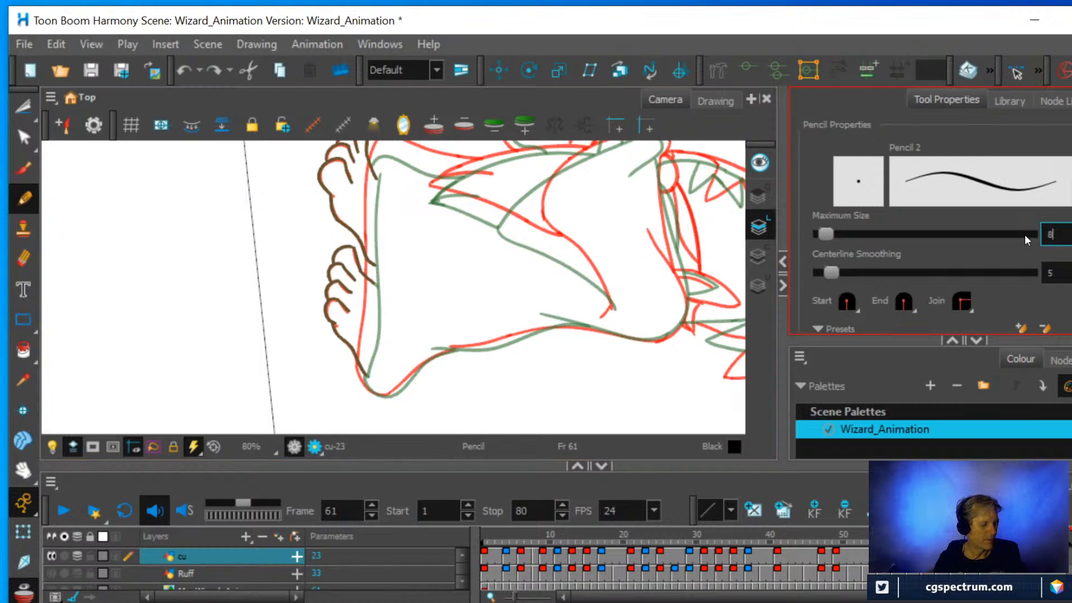
{"action": "key", "text": "Return"}
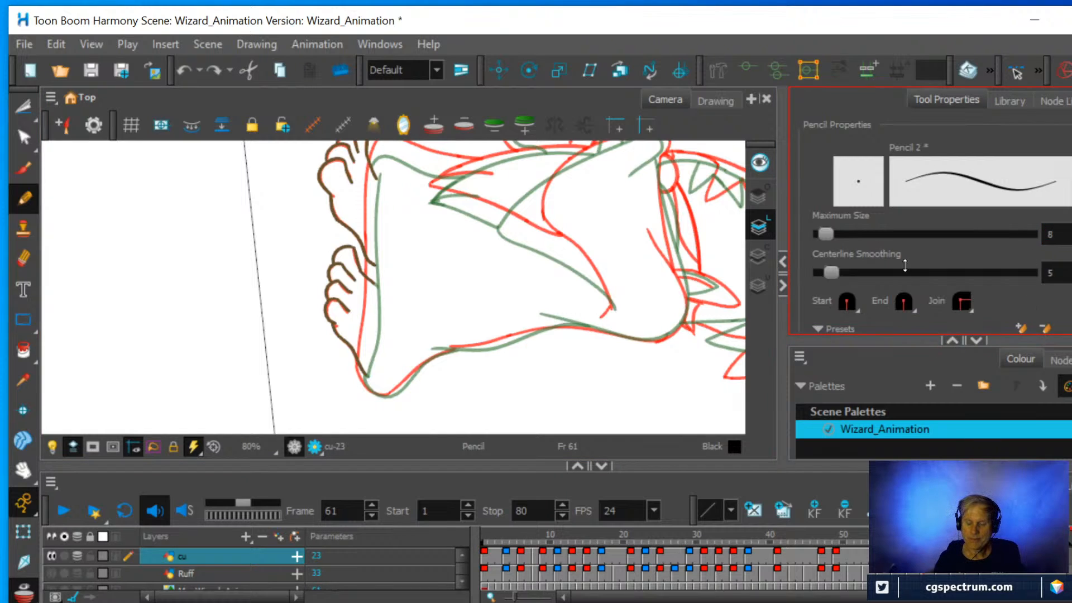
{"action": "left_click_drag", "start_coordinate": [905, 266], "coordinate": [918, 154]}
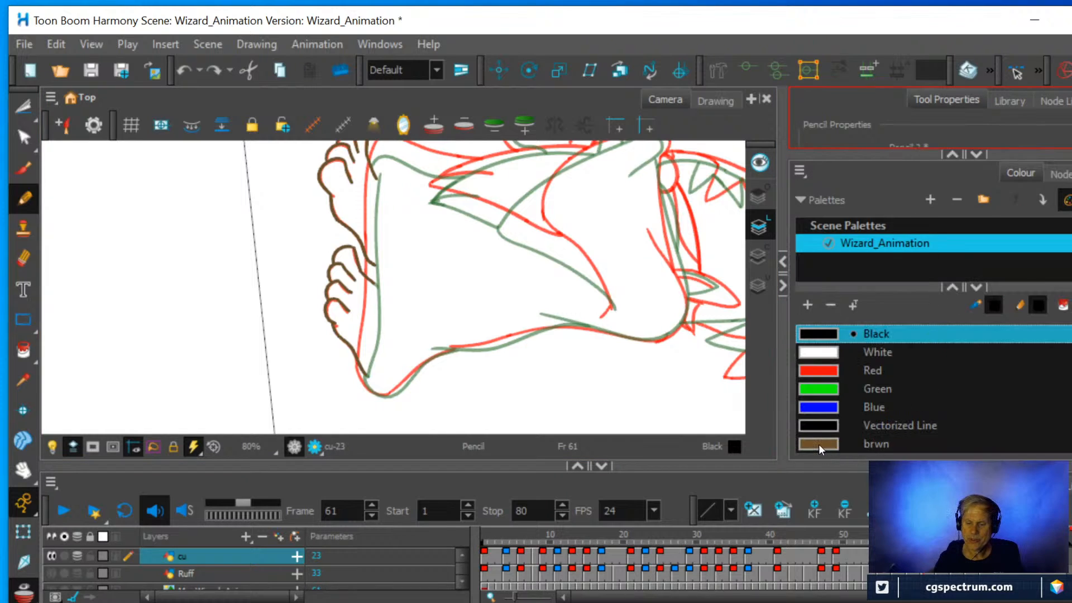
{"action": "left_click", "coordinate": [818, 444]}
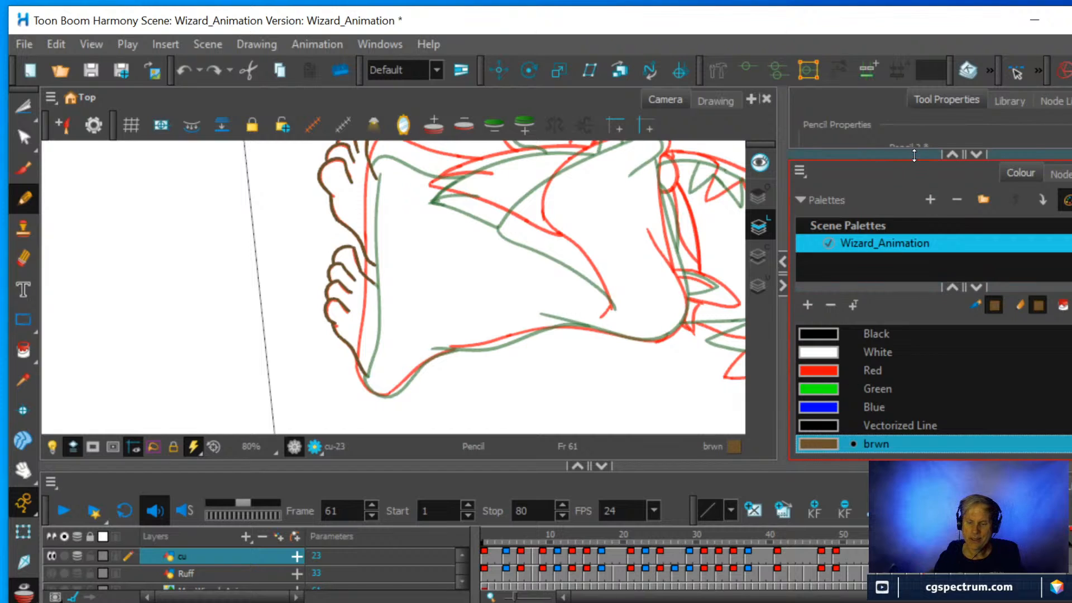
{"action": "left_click_drag", "start_coordinate": [916, 252], "coordinate": [916, 335]}
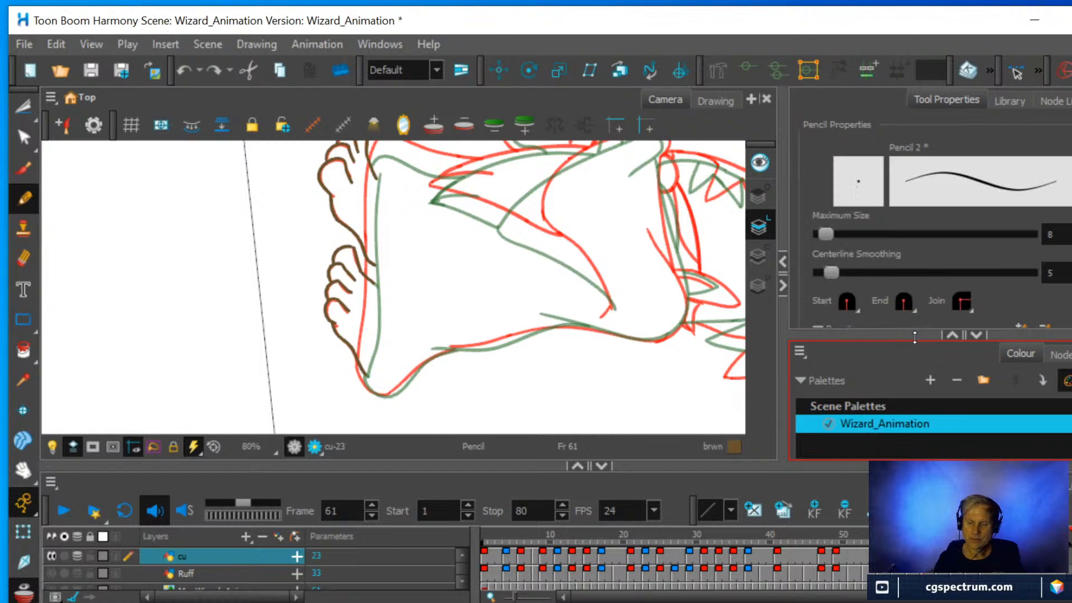
Draw the robe's hem line above the feet, midway between the red and green onion-skin lines.
{"action": "key", "text": "space"}
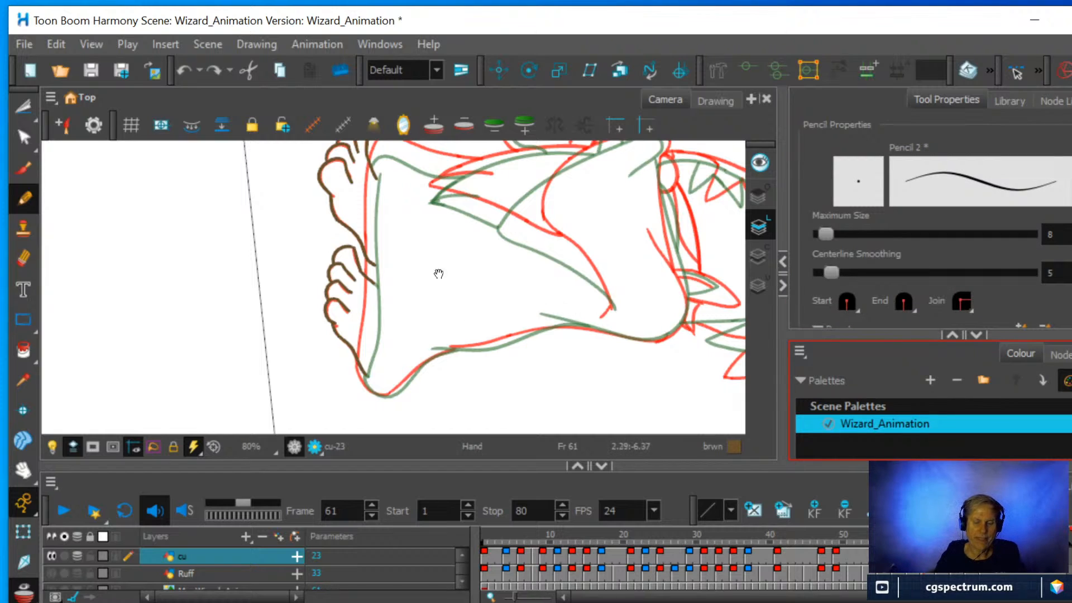
{"action": "left_click_drag", "start_coordinate": [431, 268], "coordinate": [407, 306]}
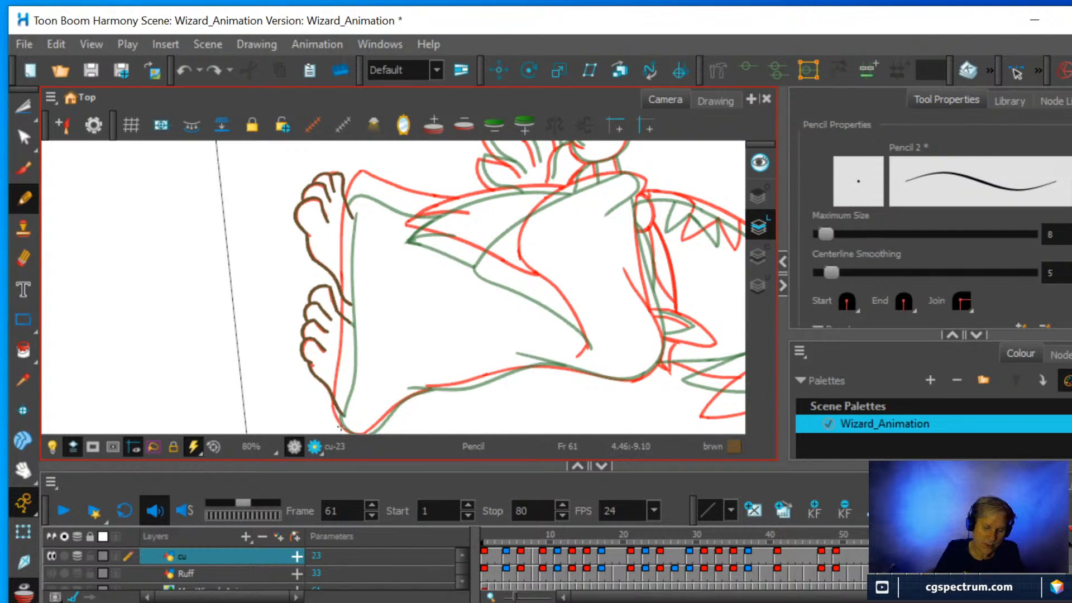
{"action": "mouse_move", "coordinate": [336, 414]}
{"action": "left_mouse_down"}
{"action": "mouse_move", "coordinate": [340, 425]}
{"action": "mouse_move", "coordinate": [350, 212]}
{"action": "left_mouse_up"}
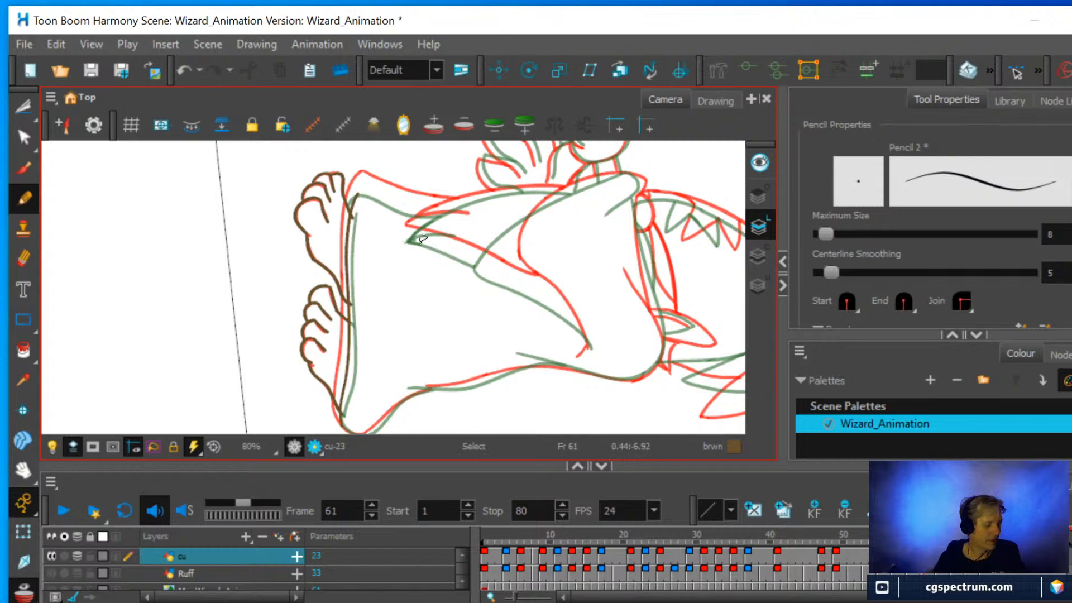
Draw the robe's lower front edge from the hem corner up toward the sleeve tip, between the onion-skin lines.
{"action": "mouse_move", "coordinate": [515, 270]}
{"action": "left_mouse_down"}
{"action": "mouse_move", "coordinate": [468, 229]}
{"action": "mouse_move", "coordinate": [395, 228]}
{"action": "left_mouse_up"}
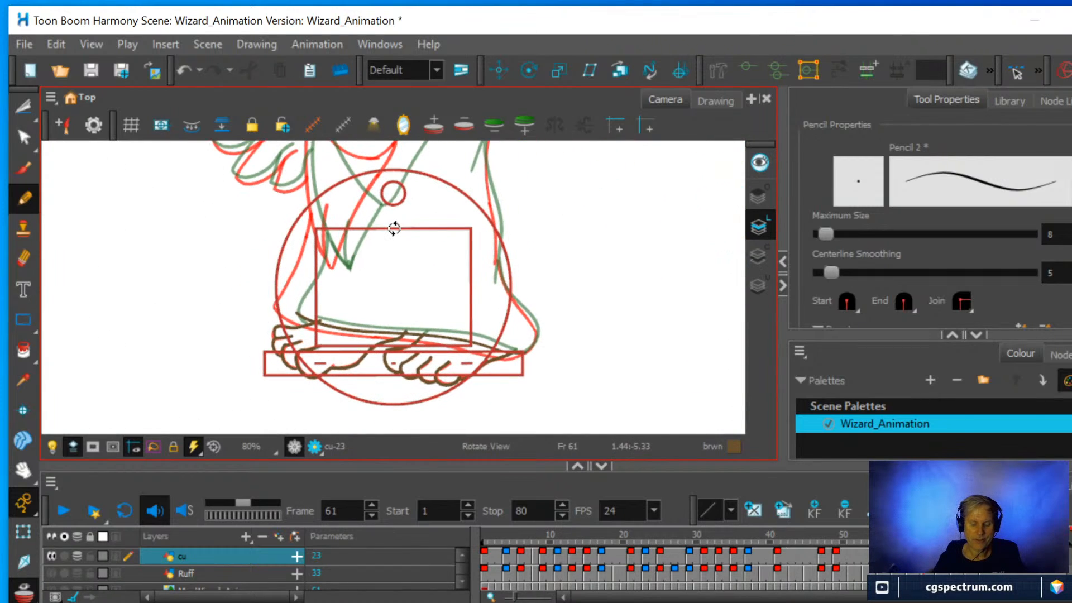
{"action": "left_click_drag", "start_coordinate": [414, 275], "coordinate": [431, 328]}
{"action": "scroll", "coordinate": [431, 328], "scroll_direction": "up", "scroll_amount": 2}
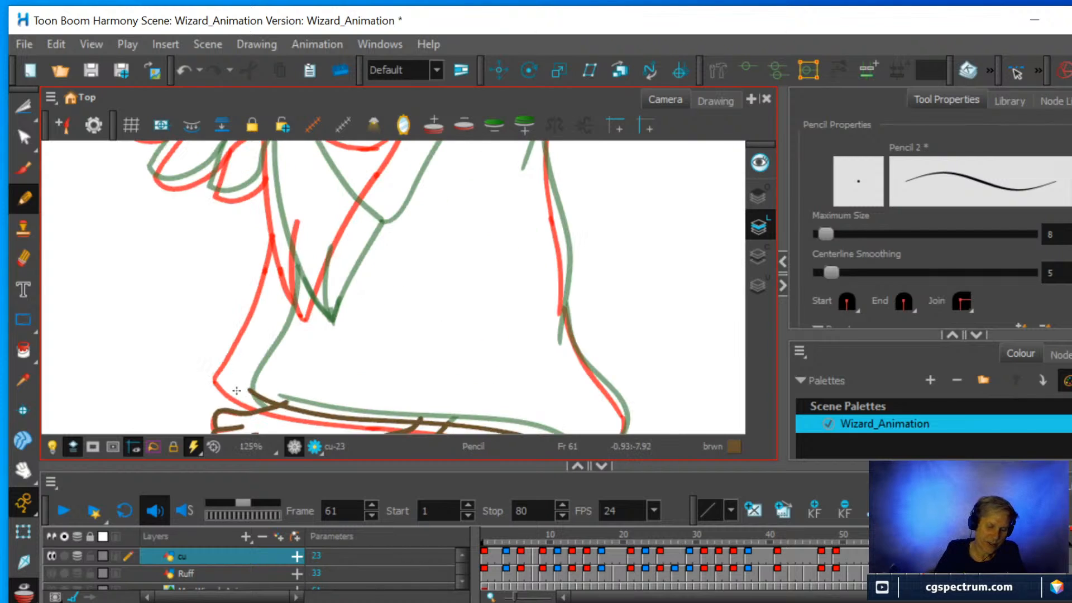
{"action": "mouse_move", "coordinate": [252, 405]}
{"action": "left_mouse_down"}
{"action": "mouse_move", "coordinate": [233, 378]}
{"action": "mouse_move", "coordinate": [284, 220]}
{"action": "left_mouse_up"}
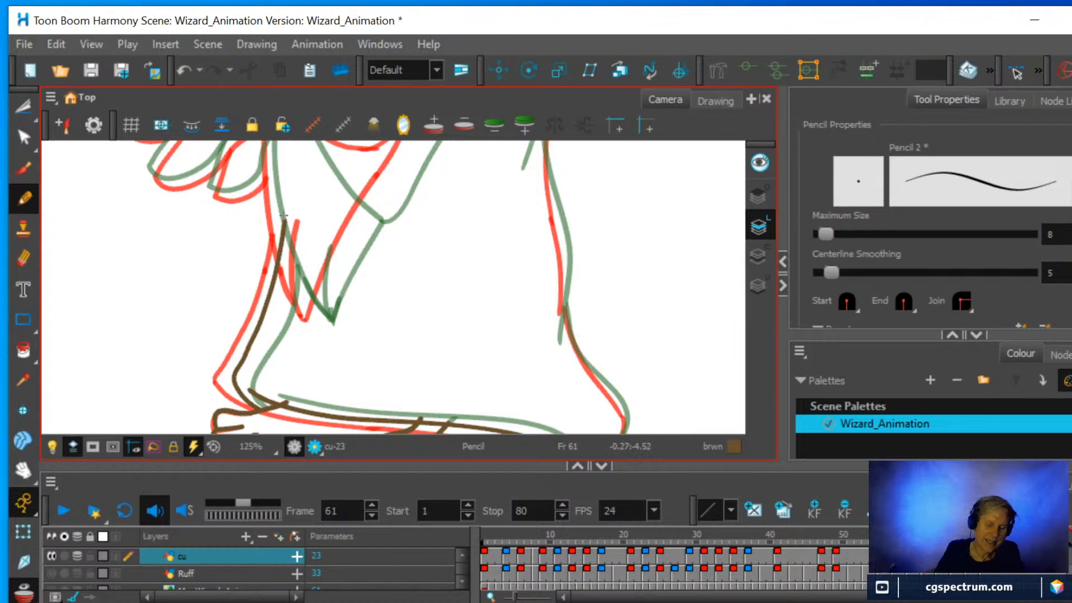
Draw the robe's flared lower back edge upward from the hem corner, between the onion-skin lines.
{"action": "key", "text": "space"}
{"action": "left_click_drag", "start_coordinate": [447, 399], "coordinate": [413, 352]}
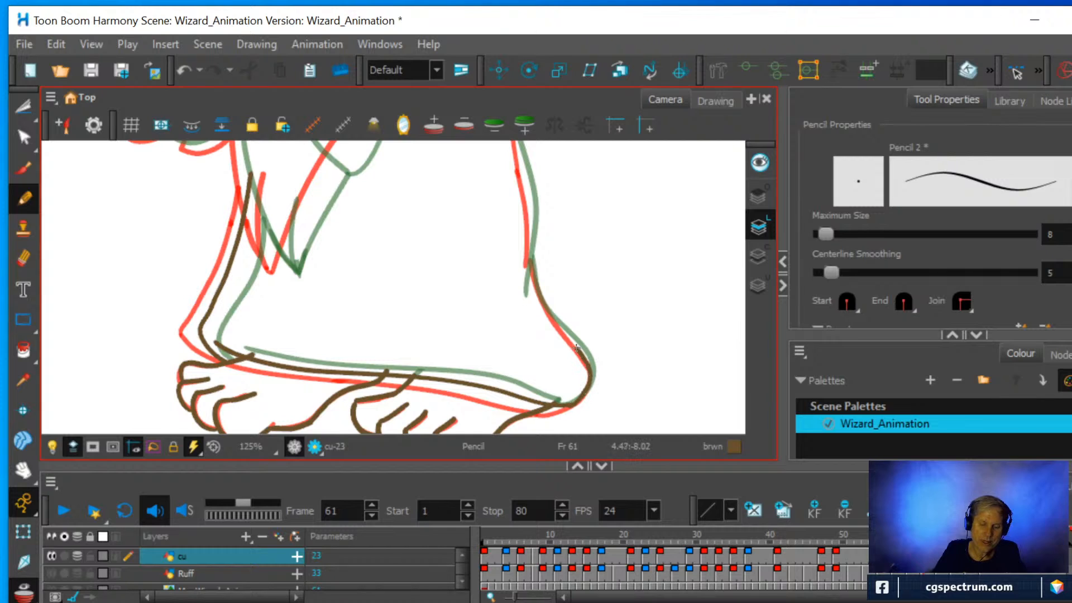
{"action": "mouse_move", "coordinate": [577, 349]}
{"action": "left_mouse_down"}
{"action": "mouse_move", "coordinate": [537, 298]}
{"action": "mouse_move", "coordinate": [530, 266]}
{"action": "left_mouse_up"}
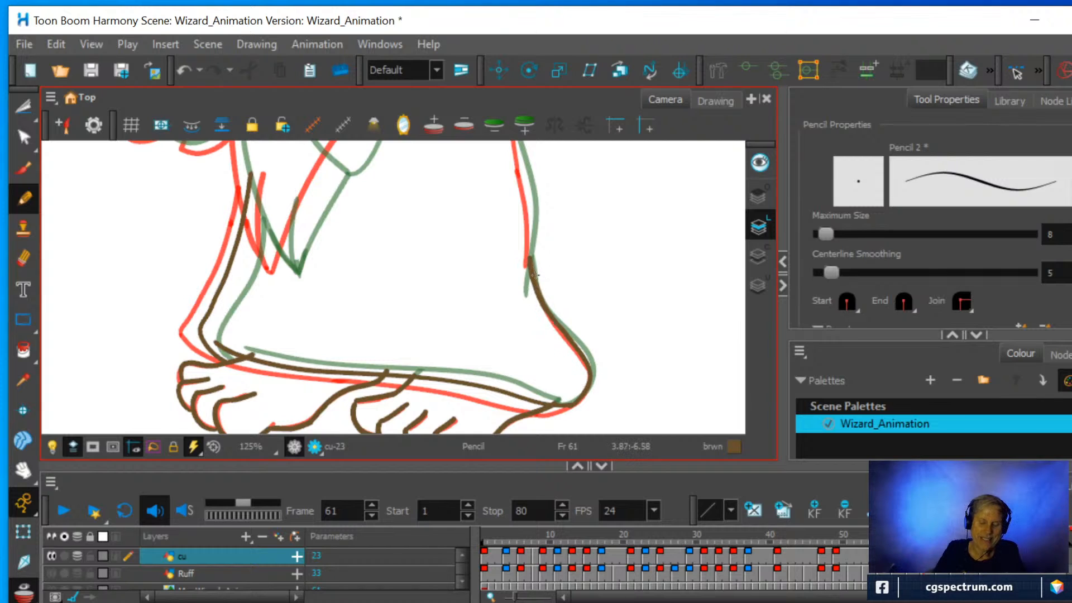
Continue the robe's back edge upward from the flare to the waist, between the onion-skin lines.
{"action": "key", "text": "space"}
{"action": "mouse_move", "coordinate": [449, 175]}
{"action": "left_mouse_down"}
{"action": "mouse_move", "coordinate": [419, 286]}
{"action": "mouse_move", "coordinate": [415, 364]}
{"action": "left_mouse_up"}
{"action": "key", "text": "2"}
{"action": "key", "text": "space"}
{"action": "key", "text": "1"}
{"action": "key", "text": "1"}
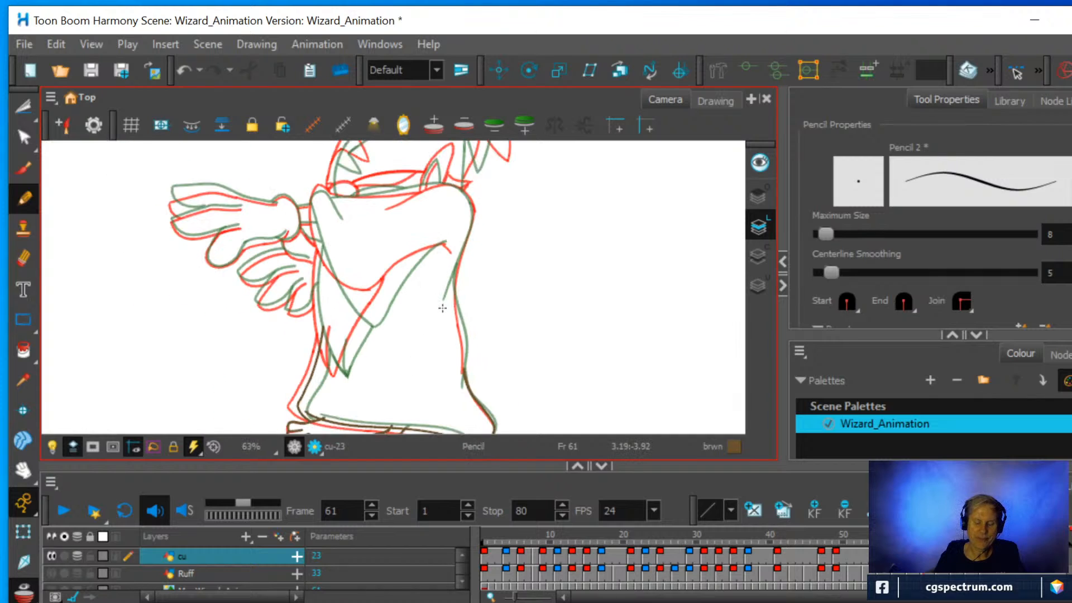
{"action": "key", "text": "2"}
{"action": "key", "text": "2"}
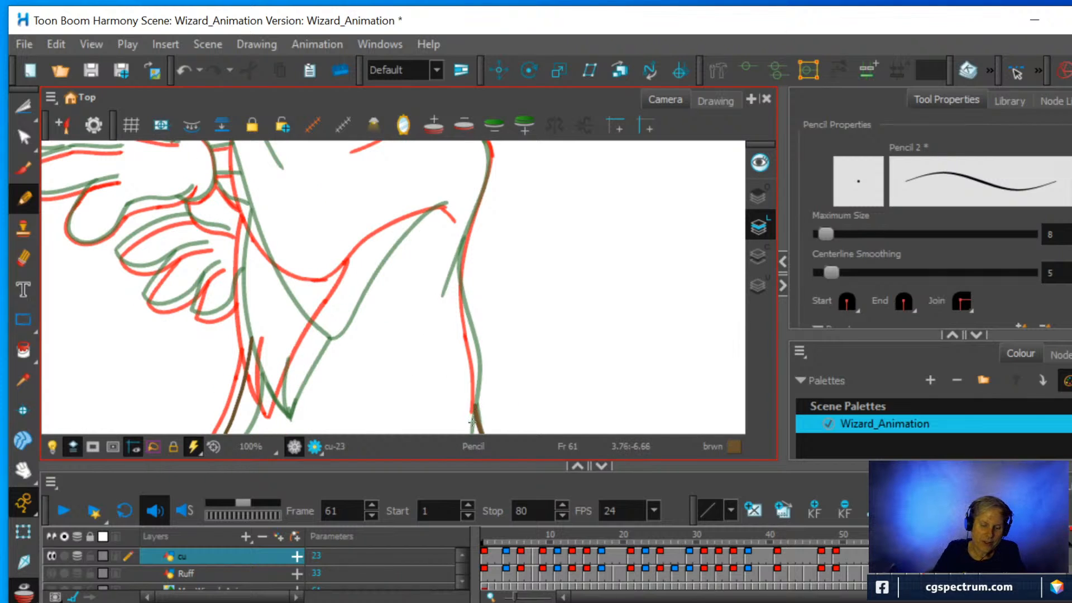
{"action": "left_click_drag", "start_coordinate": [472, 422], "coordinate": [475, 386]}
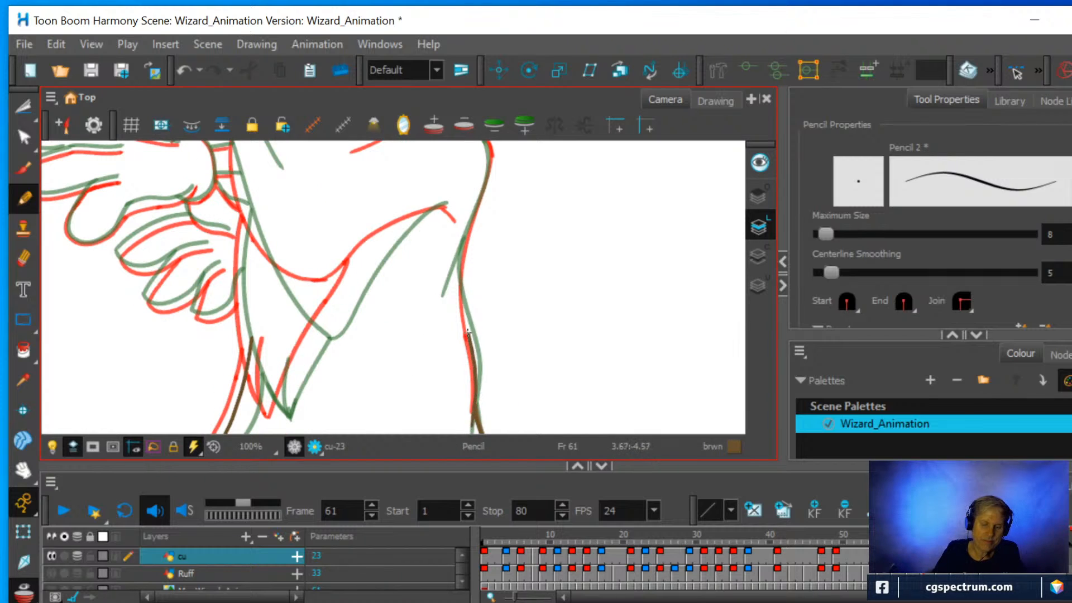
{"action": "left_click_drag", "start_coordinate": [467, 332], "coordinate": [460, 263]}
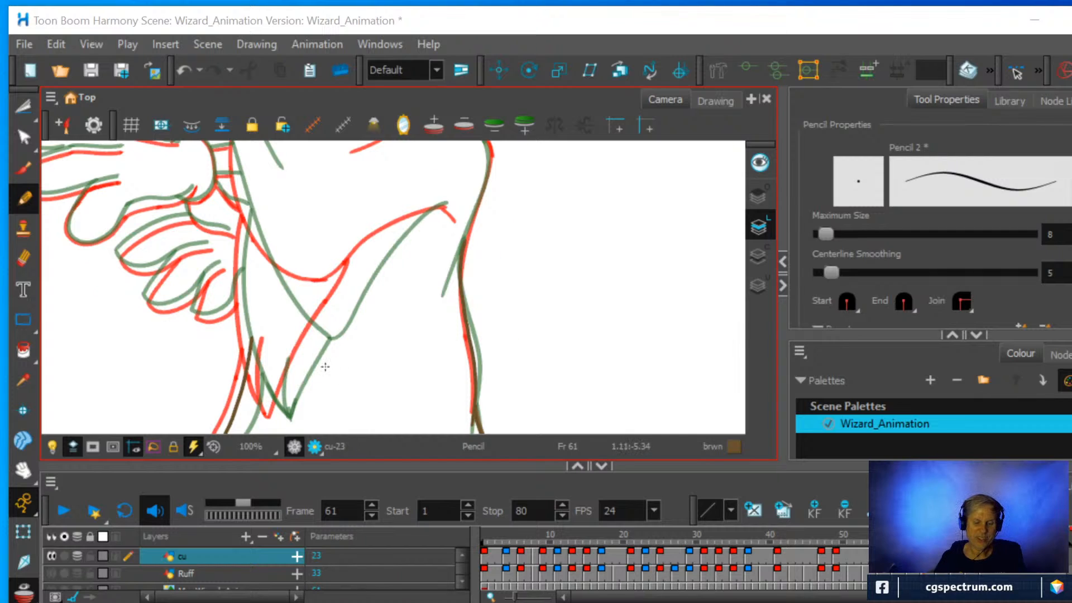
Draw the hanging sleeve's front edge, short inner fold and back edge meeting at its pointed tip.
{"action": "scroll", "coordinate": [325, 366], "scroll_direction": "up", "scroll_amount": 1}
{"action": "mouse_move", "coordinate": [294, 336]}
{"action": "left_mouse_down"}
{"action": "mouse_move", "coordinate": [361, 289]}
{"action": "mouse_move", "coordinate": [322, 337]}
{"action": "left_mouse_up"}
{"action": "scroll", "coordinate": [362, 311], "scroll_direction": "down", "scroll_amount": 1}
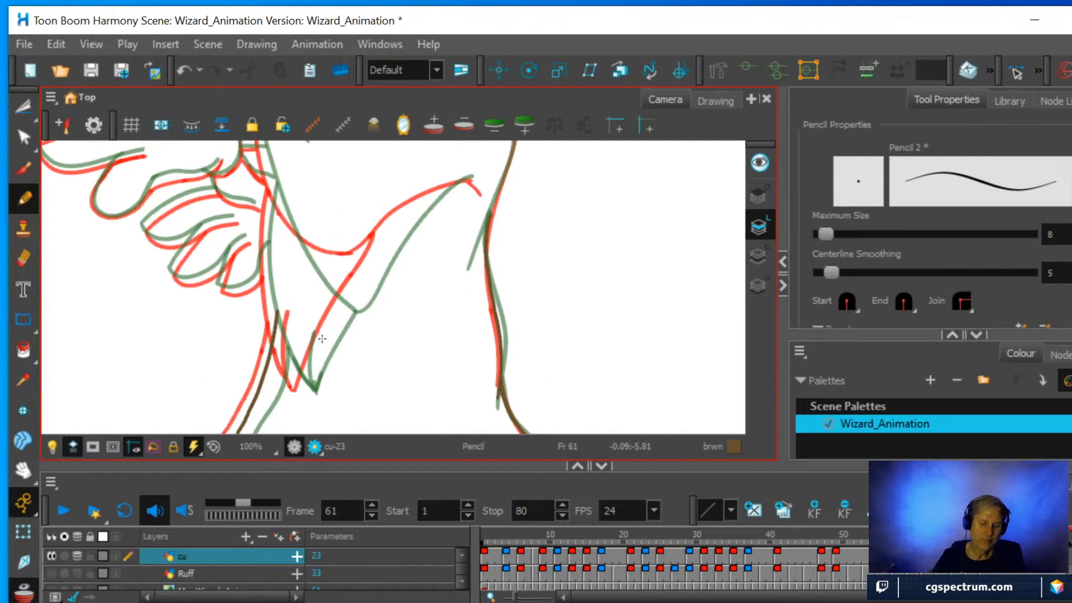
{"action": "mouse_move", "coordinate": [299, 385]}
{"action": "left_mouse_down"}
{"action": "mouse_move", "coordinate": [266, 290]}
{"action": "mouse_move", "coordinate": [273, 181]}
{"action": "left_mouse_up"}
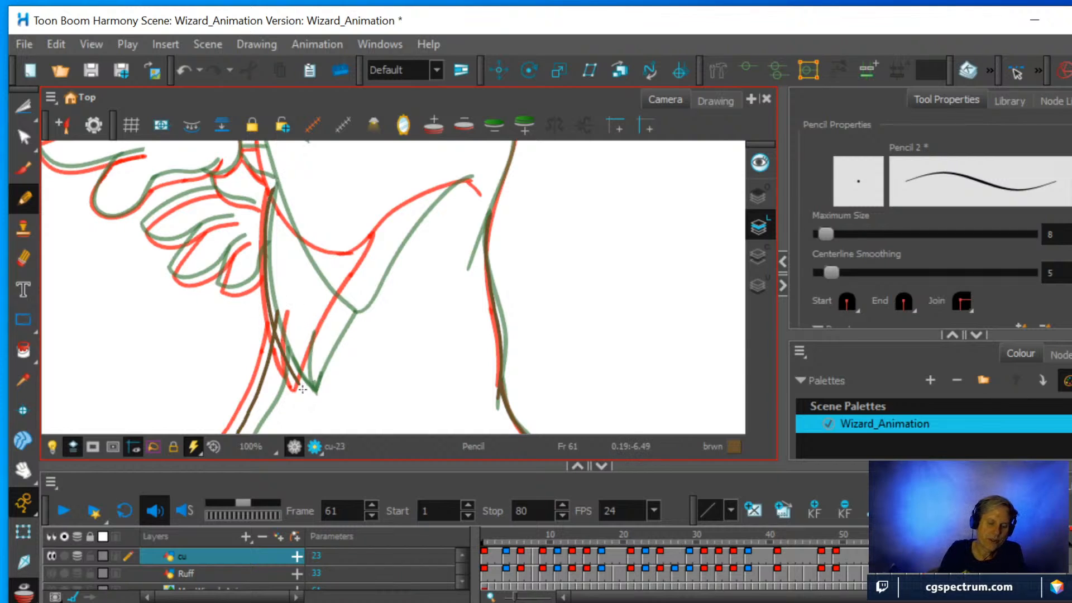
{"action": "left_click_drag", "start_coordinate": [304, 390], "coordinate": [299, 313]}
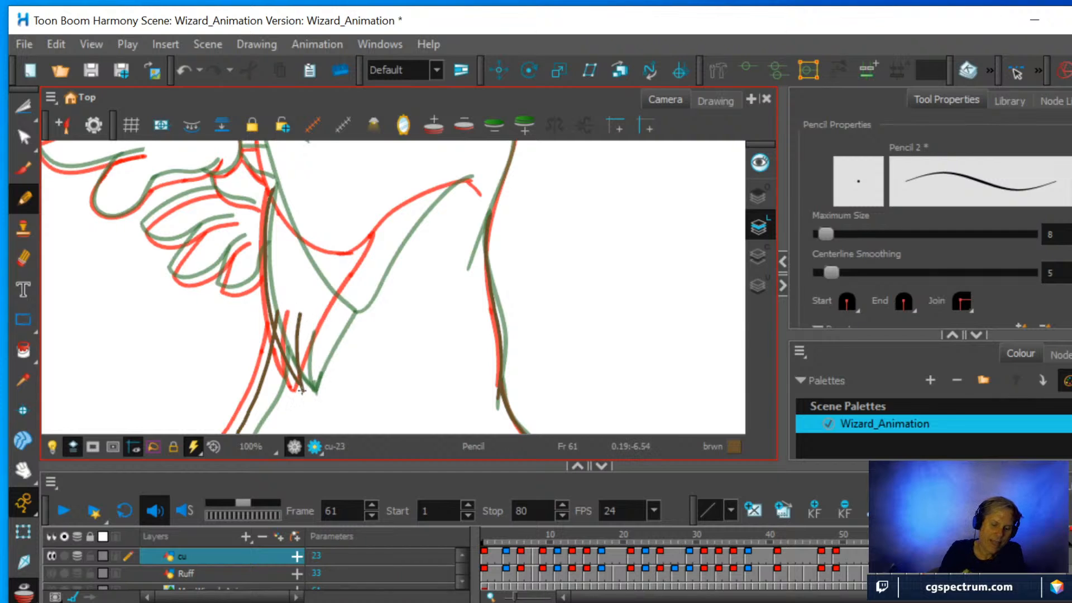
{"action": "left_click_drag", "start_coordinate": [302, 390], "coordinate": [397, 215]}
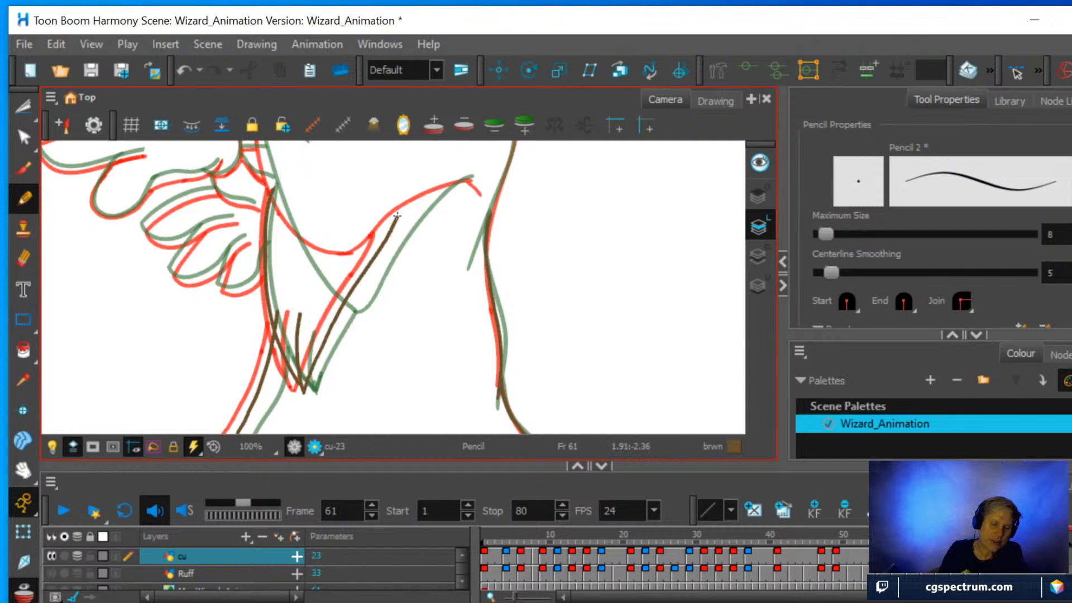
Draw the robe's upper back line from the waist over the shoulder and along the collar line.
{"action": "key", "text": "space"}
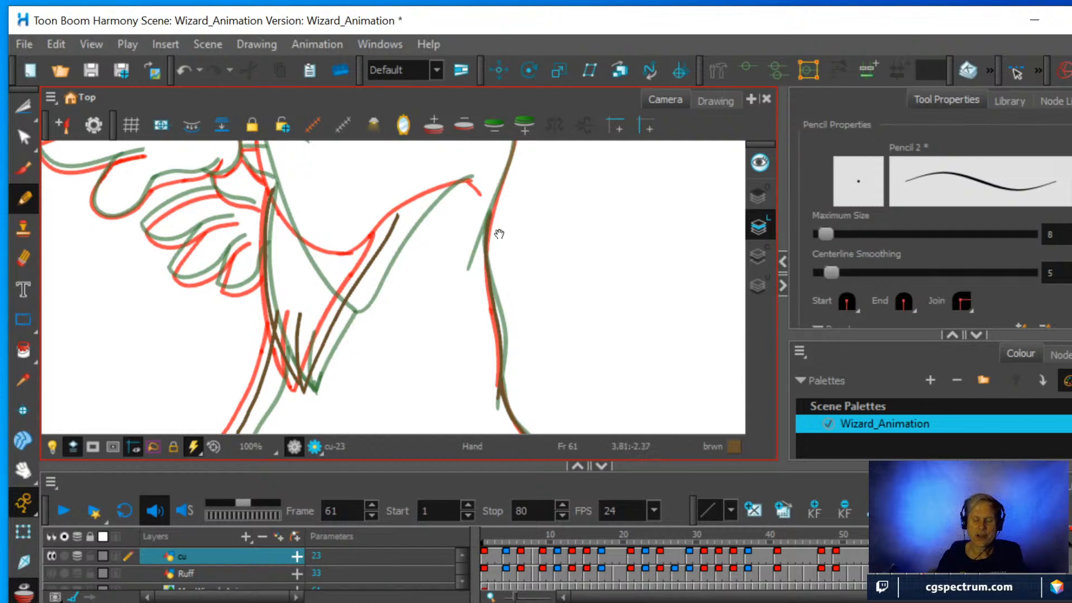
{"action": "left_click_drag", "start_coordinate": [499, 229], "coordinate": [469, 330]}
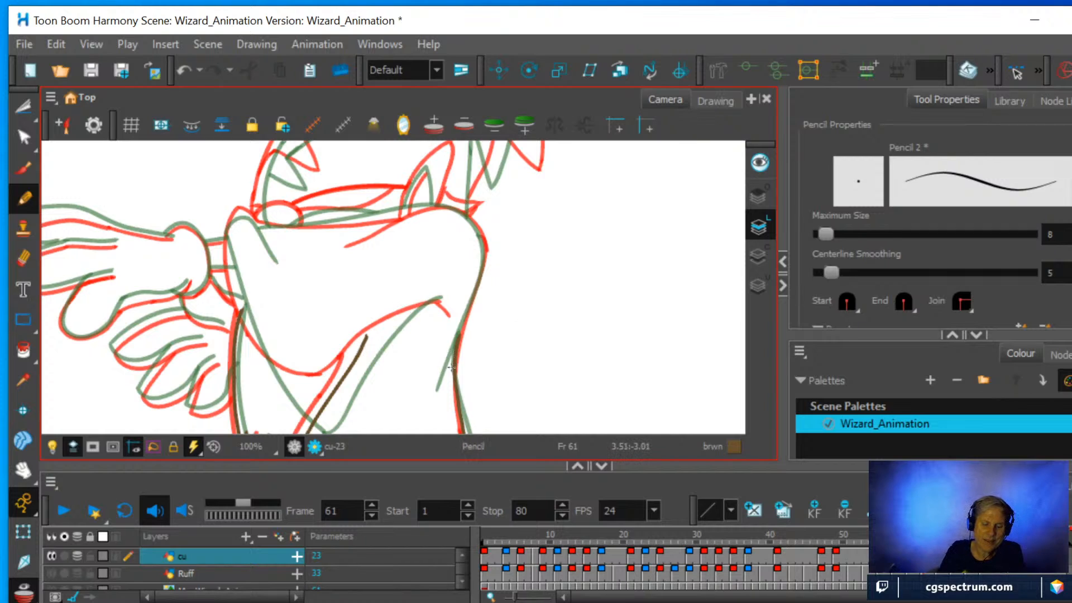
{"action": "left_click_drag", "start_coordinate": [447, 377], "coordinate": [480, 238]}
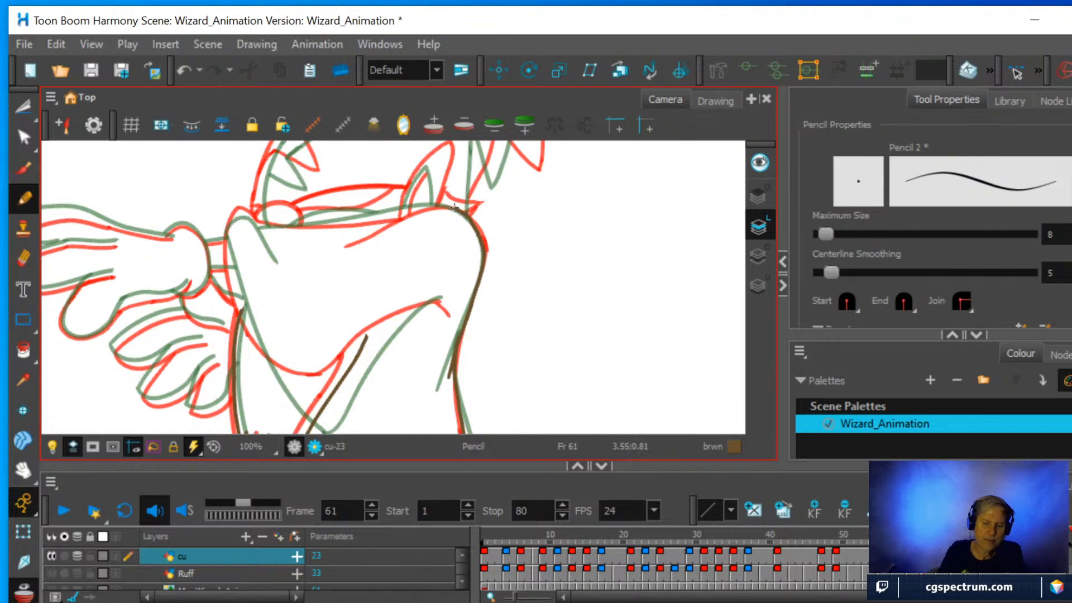
{"action": "left_click_drag", "start_coordinate": [433, 205], "coordinate": [321, 234]}
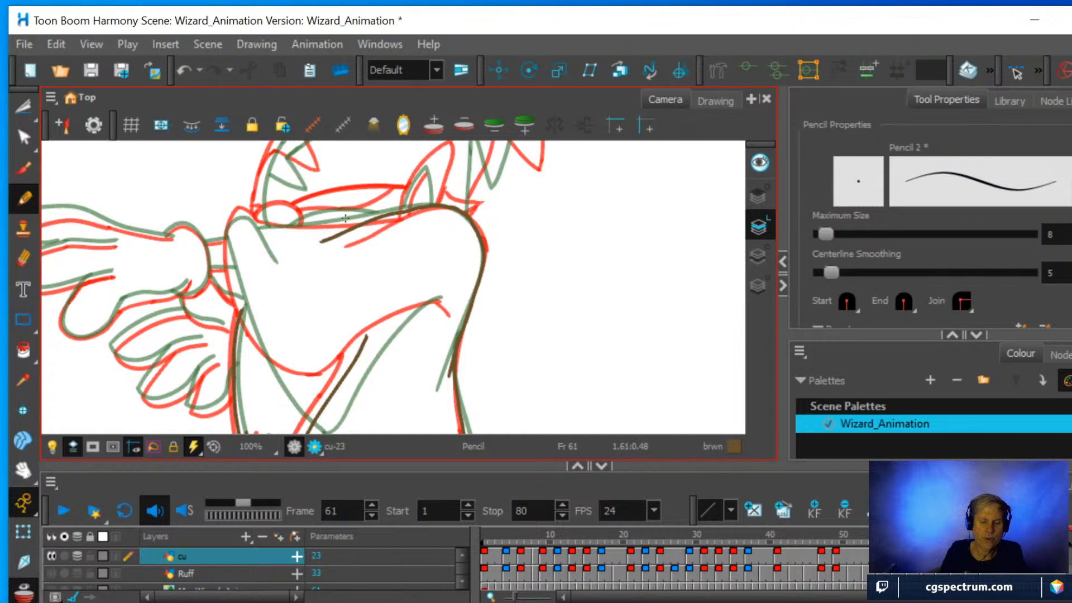
Erase the excess end of the shoulder stroke below the collar.
{"action": "key", "text": "alt+e"}
{"action": "left_click_drag", "start_coordinate": [324, 240], "coordinate": [421, 199]}
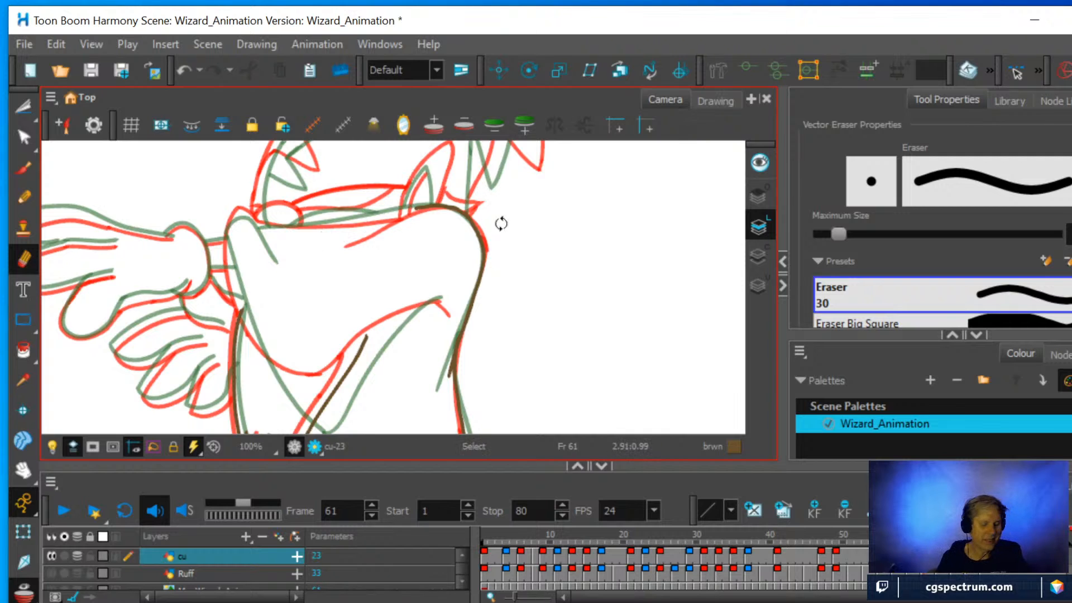
{"action": "mouse_move", "coordinate": [534, 244]}
{"action": "left_mouse_down"}
{"action": "mouse_move", "coordinate": [460, 182]}
{"action": "mouse_move", "coordinate": [419, 187]}
{"action": "left_mouse_up"}
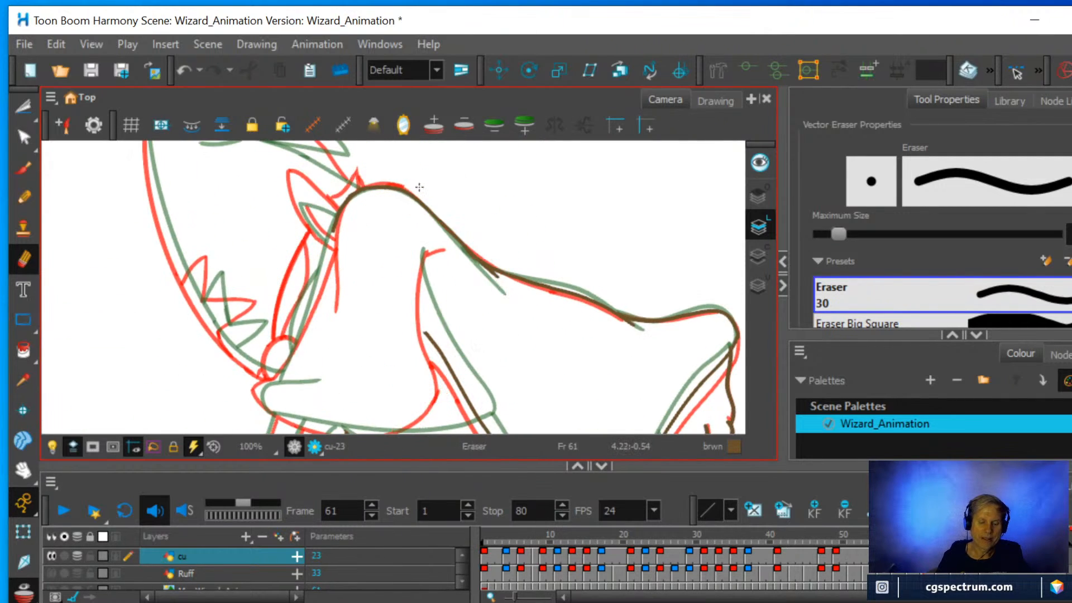
Extend the shoulder stroke's end below the collar with a short pencil line along the upper sleeve.
{"action": "scroll", "coordinate": [453, 236], "scroll_direction": "up", "scroll_amount": 2}
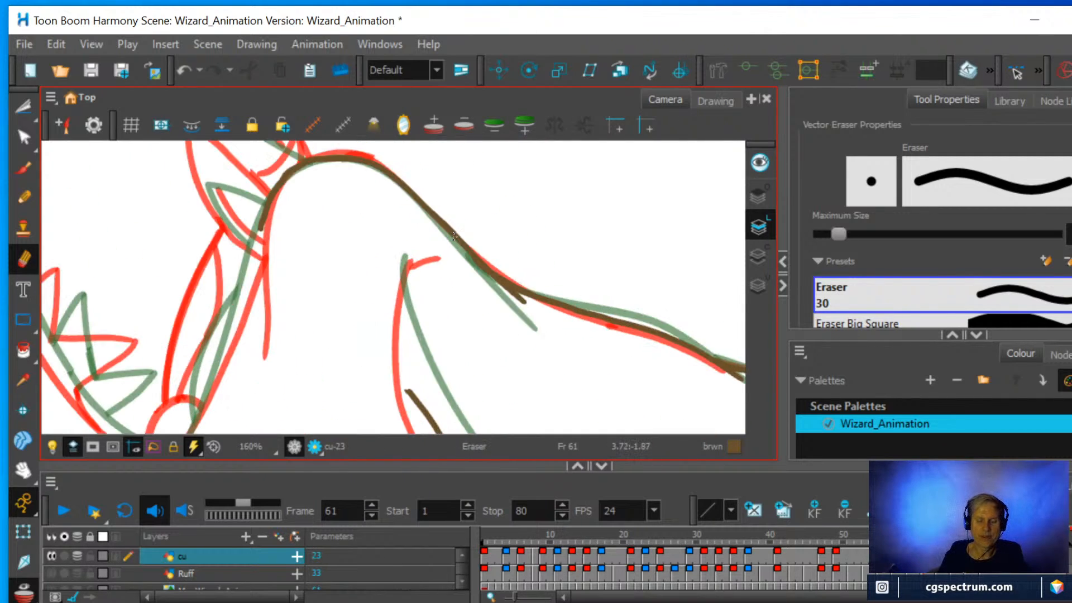
{"action": "left_click", "coordinate": [23, 198]}
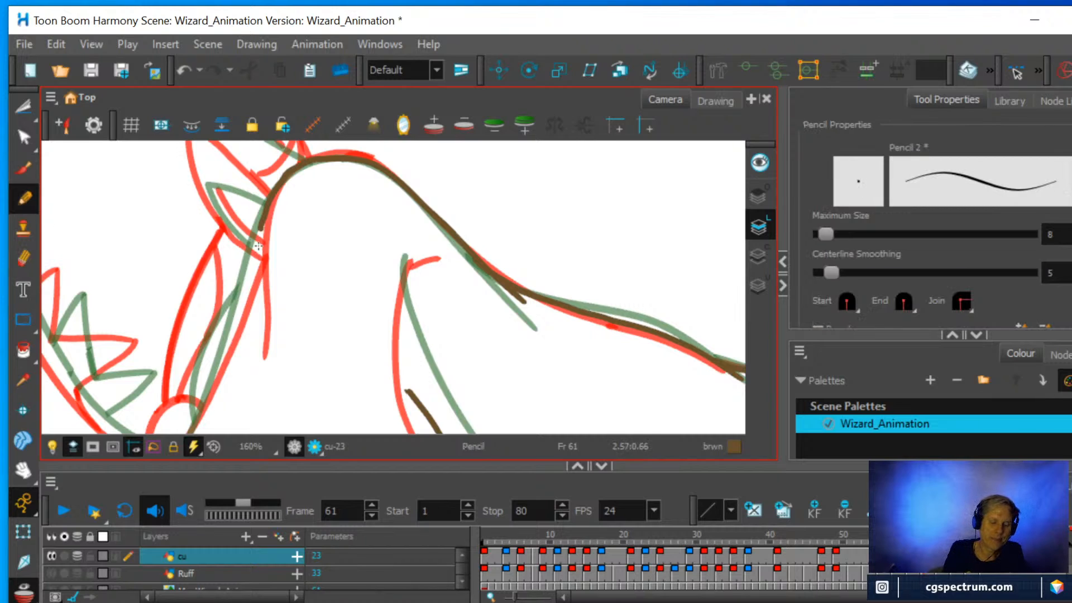
{"action": "left_click_drag", "start_coordinate": [258, 231], "coordinate": [242, 357]}
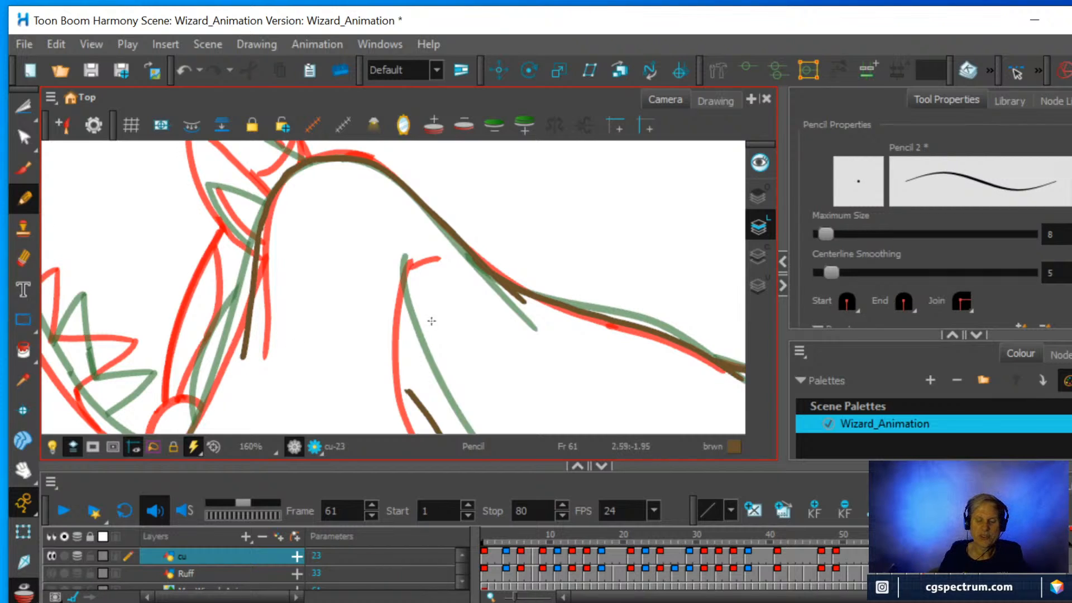
Draw the curved underarm line with its short hook, plus the sleeve's upper edge from the wrist towards the shoulder.
{"action": "scroll", "coordinate": [432, 321], "scroll_direction": "down", "scroll_amount": 1}
{"action": "left_click_drag", "start_coordinate": [471, 290], "coordinate": [449, 218]}
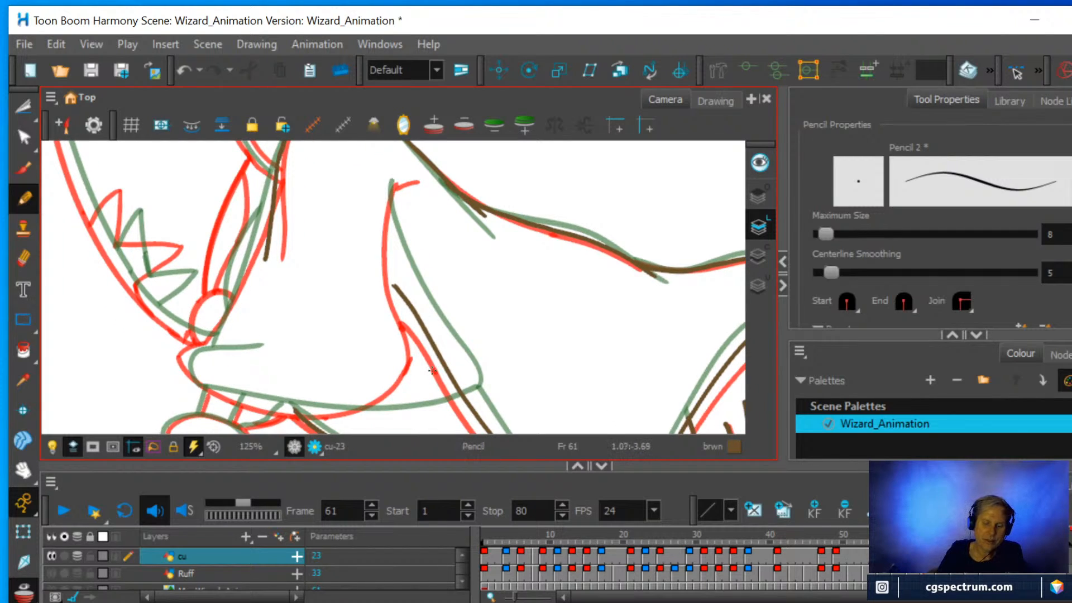
{"action": "mouse_move", "coordinate": [433, 370]}
{"action": "left_mouse_down"}
{"action": "mouse_move", "coordinate": [391, 259]}
{"action": "mouse_move", "coordinate": [392, 182]}
{"action": "mouse_move", "coordinate": [406, 175]}
{"action": "left_mouse_up"}
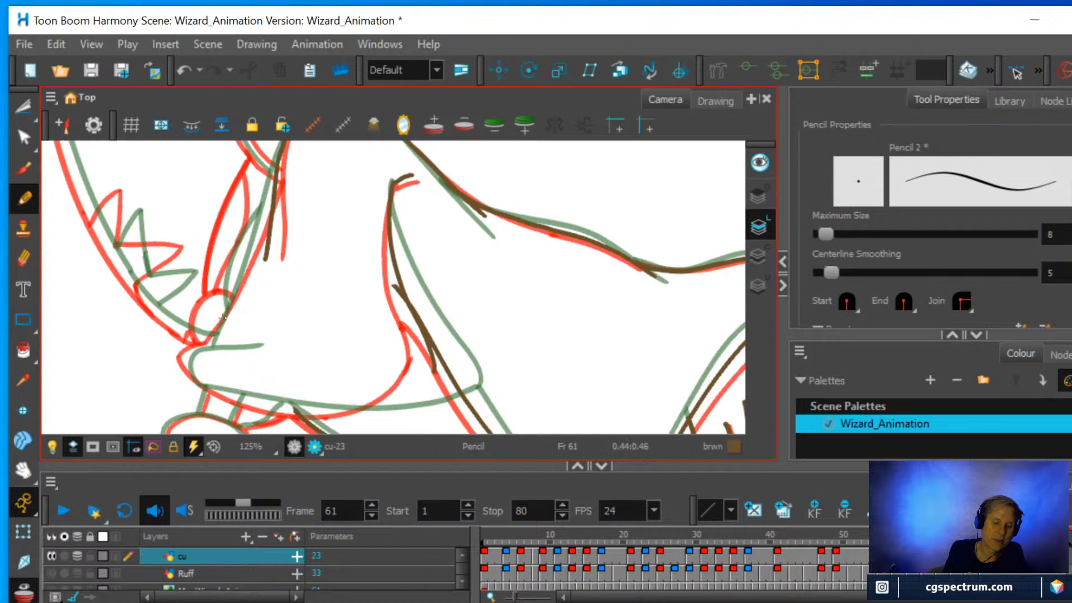
{"action": "left_click_drag", "start_coordinate": [211, 338], "coordinate": [273, 191]}
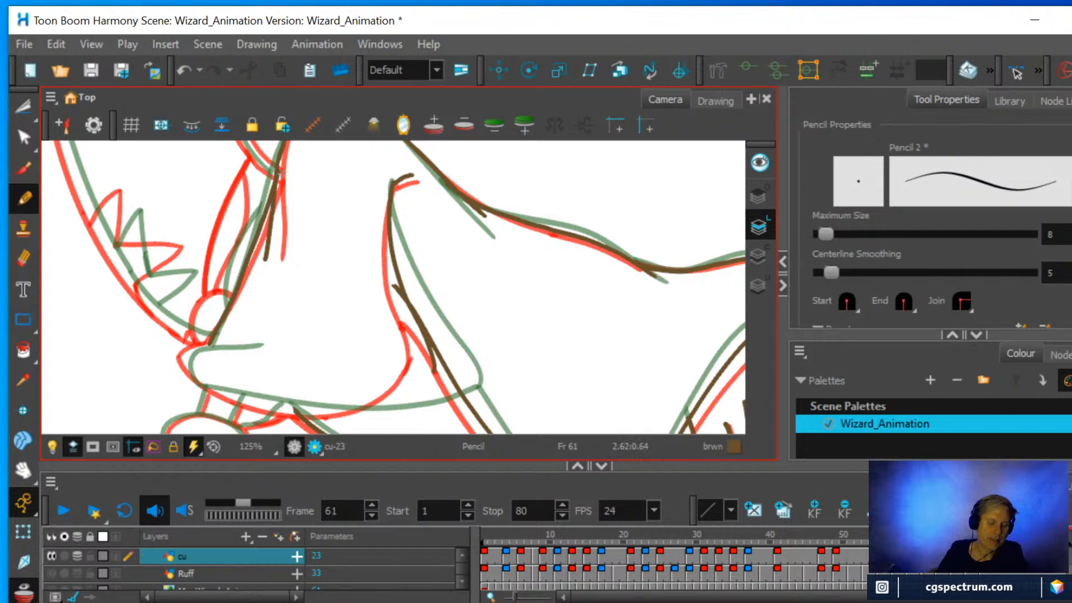
{"action": "mouse_move", "coordinate": [419, 235]}
{"action": "left_mouse_down"}
{"action": "mouse_move", "coordinate": [343, 323]}
{"action": "mouse_move", "coordinate": [455, 255]}
{"action": "mouse_move", "coordinate": [410, 251]}
{"action": "left_mouse_up"}
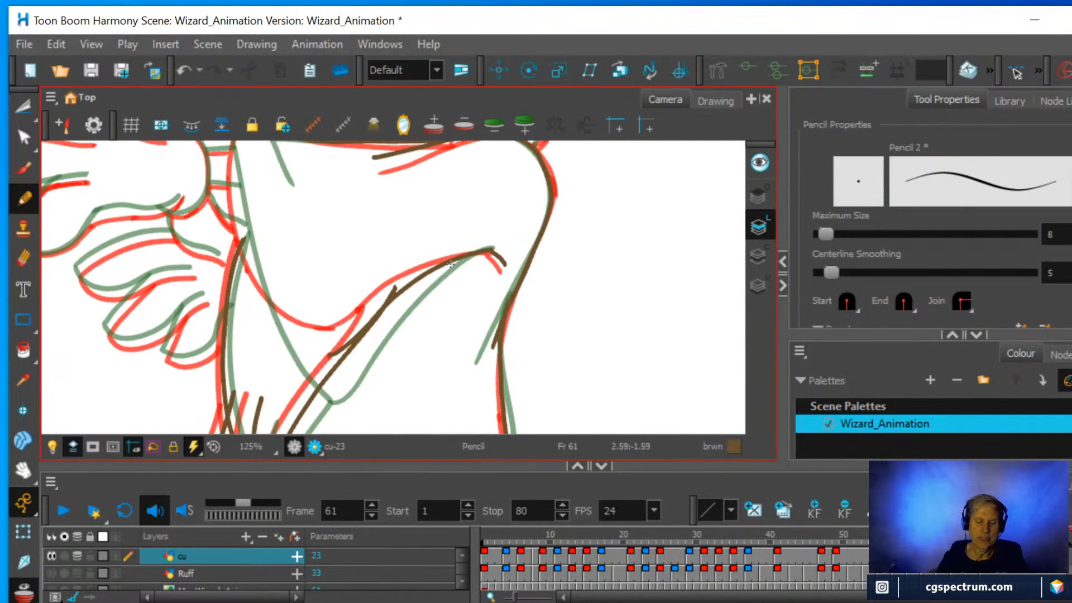
{"action": "scroll", "coordinate": [450, 265], "scroll_direction": "up", "scroll_amount": 3}
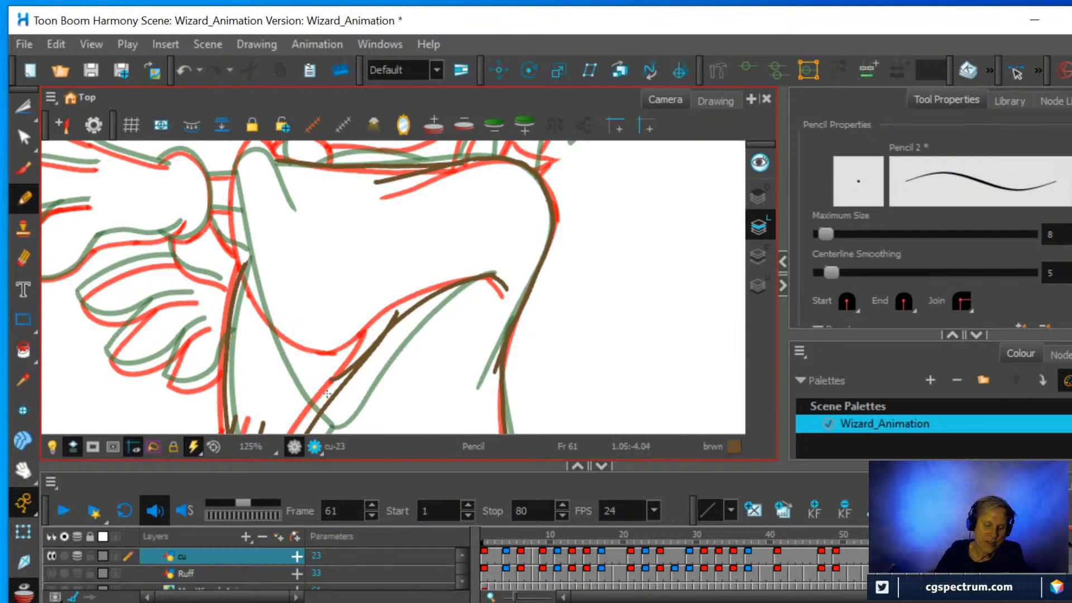
{"action": "mouse_move", "coordinate": [327, 394]}
{"action": "left_mouse_down"}
{"action": "mouse_move", "coordinate": [278, 346]}
{"action": "mouse_move", "coordinate": [246, 277]}
{"action": "left_mouse_up"}
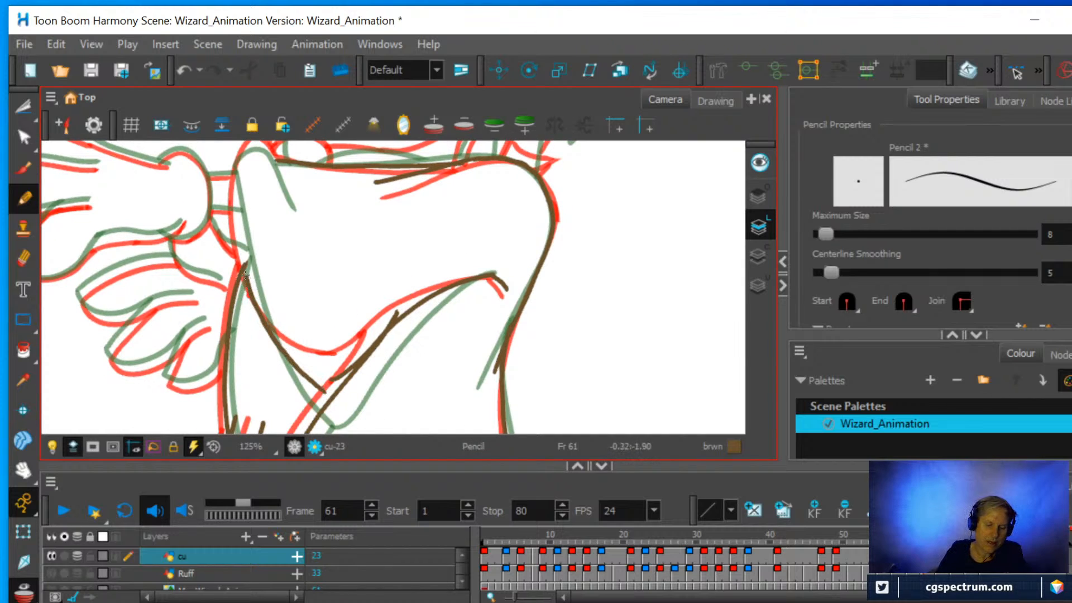
{"action": "key", "text": "ctrl+z"}
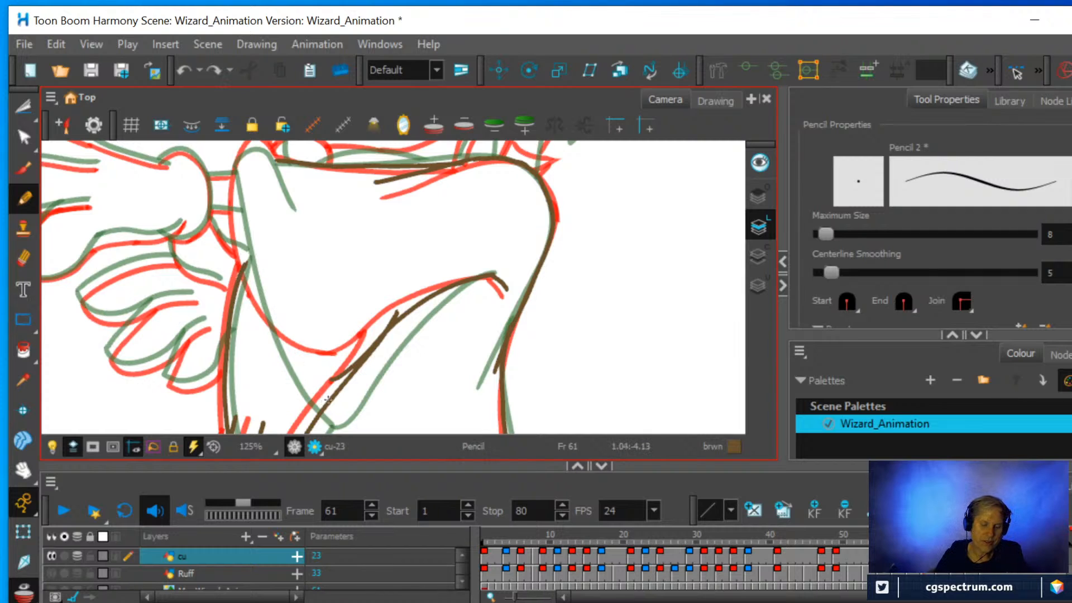
{"action": "mouse_move", "coordinate": [324, 394]}
{"action": "left_mouse_down"}
{"action": "mouse_move", "coordinate": [292, 361]}
{"action": "mouse_move", "coordinate": [249, 279]}
{"action": "left_mouse_up"}
{"action": "key", "text": "ctrl+z"}
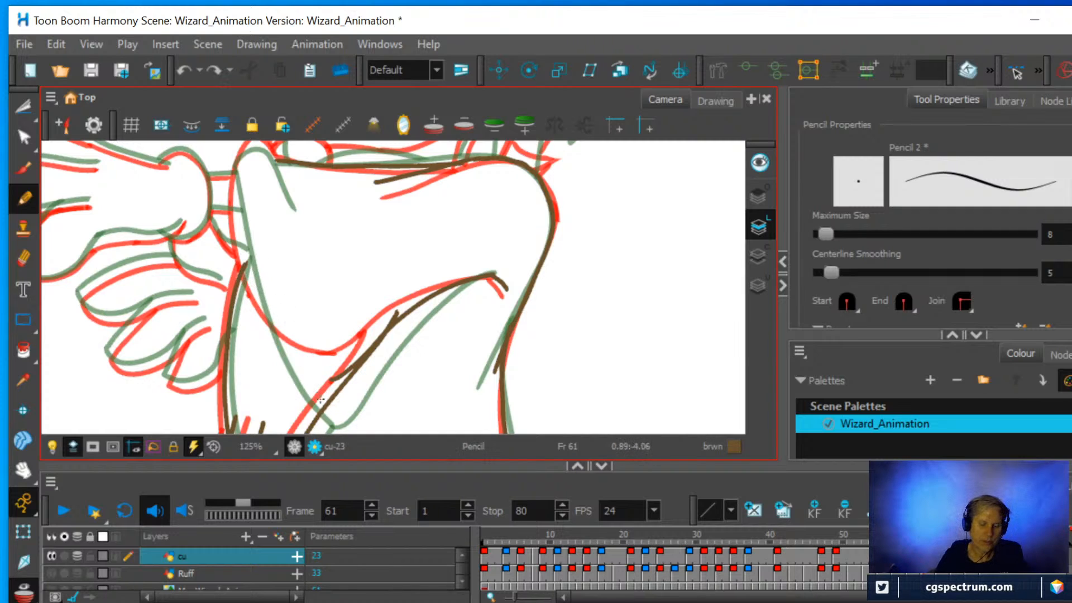
Draw the sleeve opening's edge from its lower corner to the wrist and round its top into a short inner fold.
{"action": "mouse_move", "coordinate": [333, 411]}
{"action": "left_mouse_down"}
{"action": "mouse_move", "coordinate": [268, 328]}
{"action": "mouse_move", "coordinate": [249, 284]}
{"action": "mouse_move", "coordinate": [240, 158]}
{"action": "left_mouse_up"}
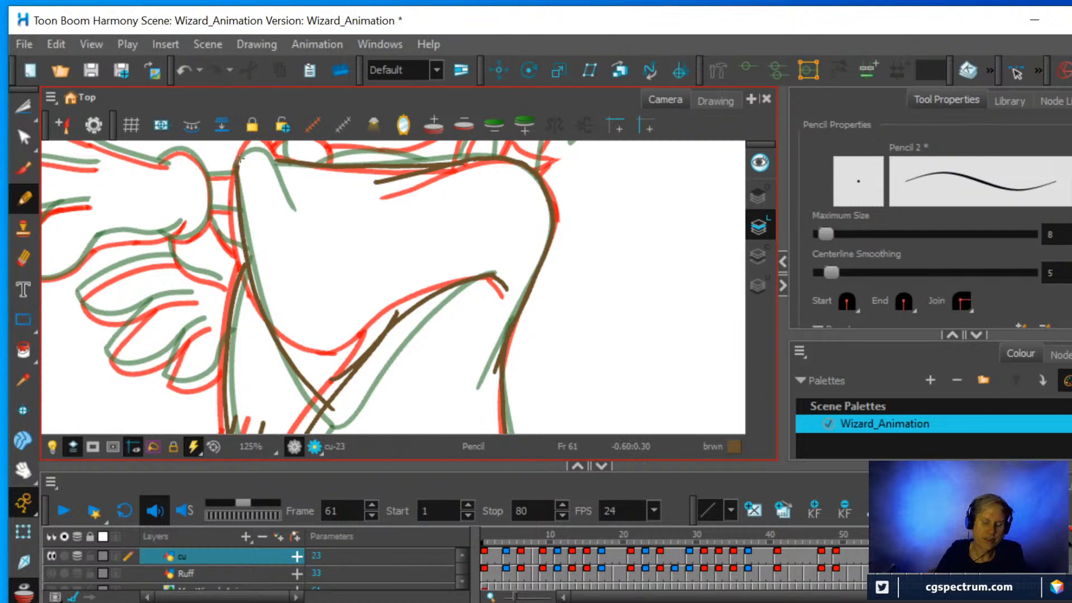
{"action": "key", "text": "space"}
{"action": "left_click_drag", "start_coordinate": [286, 201], "coordinate": [288, 272]}
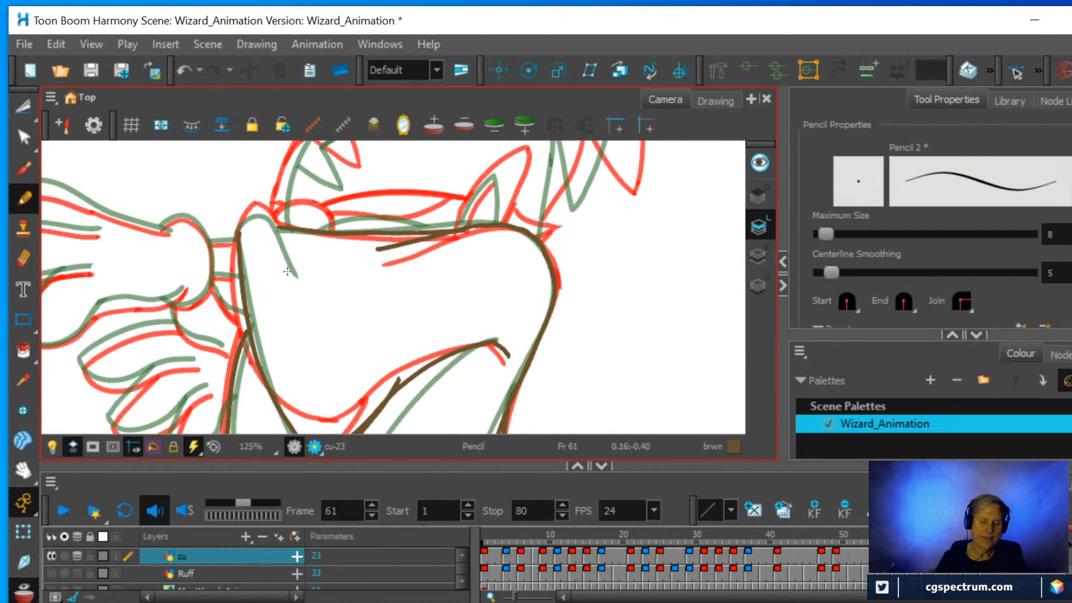
{"action": "left_click", "coordinate": [23, 258]}
{"action": "mouse_move", "coordinate": [239, 223]}
{"action": "left_mouse_down"}
{"action": "mouse_move", "coordinate": [258, 363]}
{"action": "mouse_move", "coordinate": [236, 274]}
{"action": "mouse_move", "coordinate": [239, 226]}
{"action": "mouse_move", "coordinate": [259, 209]}
{"action": "mouse_move", "coordinate": [299, 253]}
{"action": "left_mouse_up"}
{"action": "left_click", "coordinate": [22, 203]}
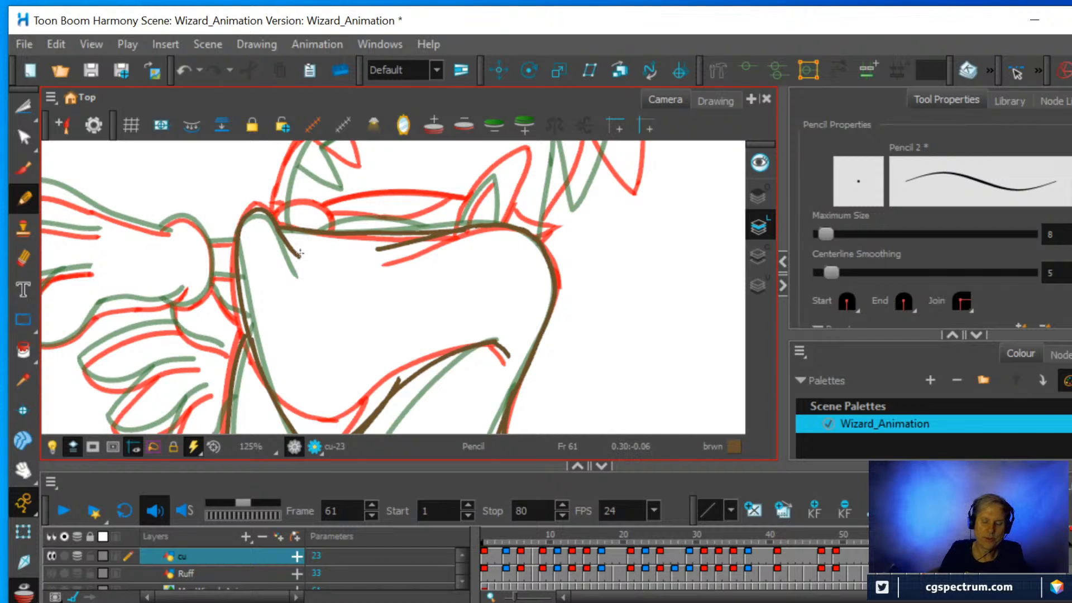
Set the pencil's centerline smoothing to 35.8 and draw the head's long outer curve from the wrist to its top, between the onion-skin lines.
{"action": "scroll", "coordinate": [423, 247], "scroll_direction": "down", "scroll_amount": 2}
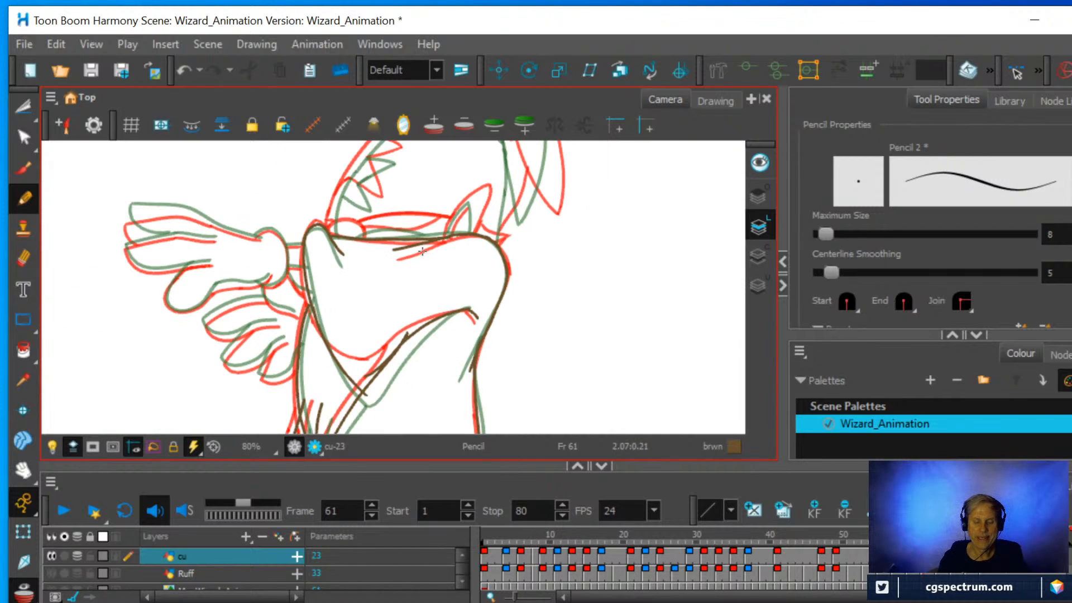
{"action": "mouse_move", "coordinate": [352, 276]}
{"action": "left_mouse_down"}
{"action": "mouse_move", "coordinate": [366, 214]}
{"action": "mouse_move", "coordinate": [383, 311]}
{"action": "left_mouse_up"}
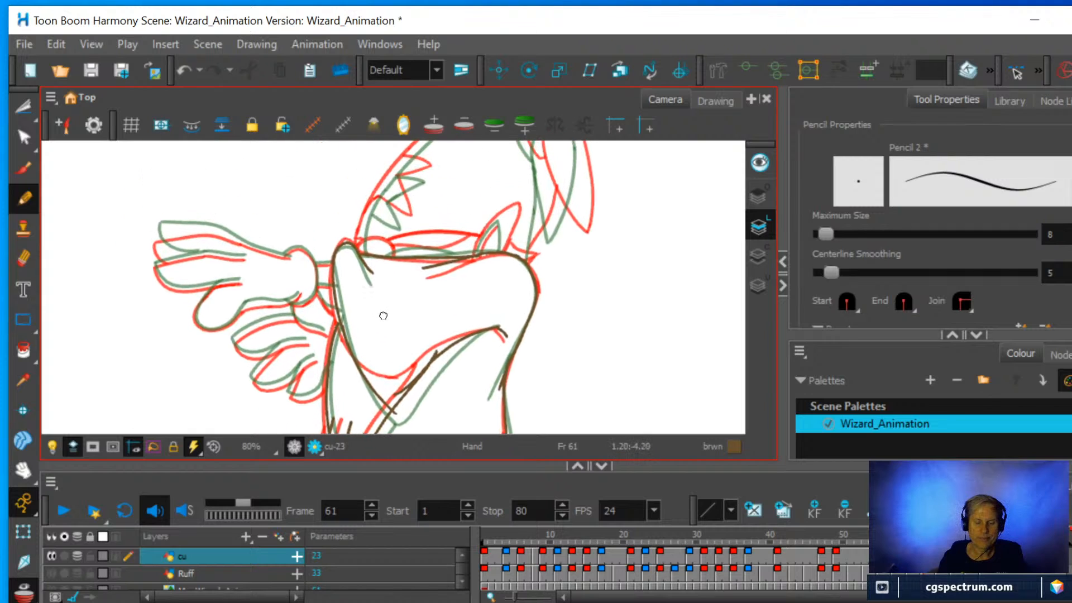
{"action": "key", "text": "ctrl+alt"}
{"action": "mouse_move", "coordinate": [479, 319]}
{"action": "left_mouse_down"}
{"action": "mouse_move", "coordinate": [483, 242]}
{"action": "mouse_move", "coordinate": [471, 334]}
{"action": "left_mouse_up"}
{"action": "key", "text": "space"}
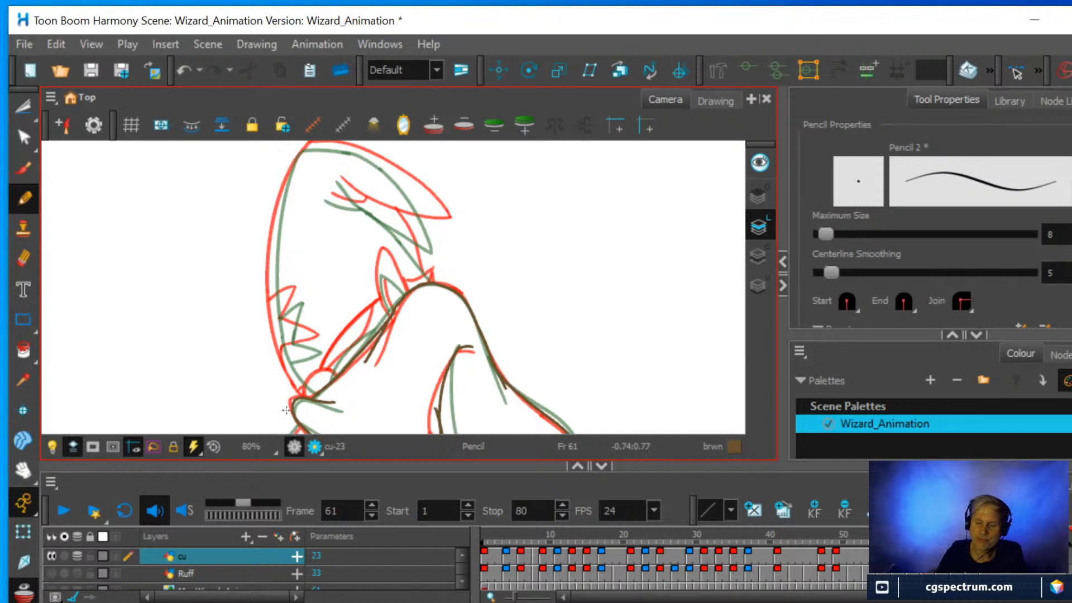
{"action": "left_click", "coordinate": [896, 273]}
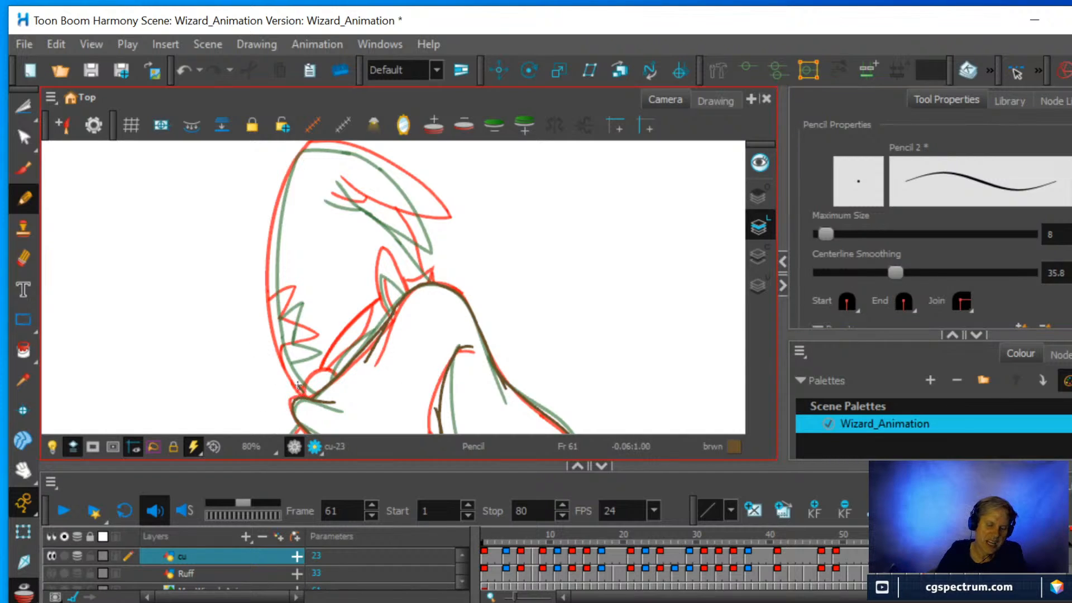
{"action": "mouse_move", "coordinate": [287, 366]}
{"action": "left_mouse_down"}
{"action": "mouse_move", "coordinate": [269, 260]}
{"action": "mouse_move", "coordinate": [280, 191]}
{"action": "mouse_move", "coordinate": [317, 146]}
{"action": "left_mouse_up"}
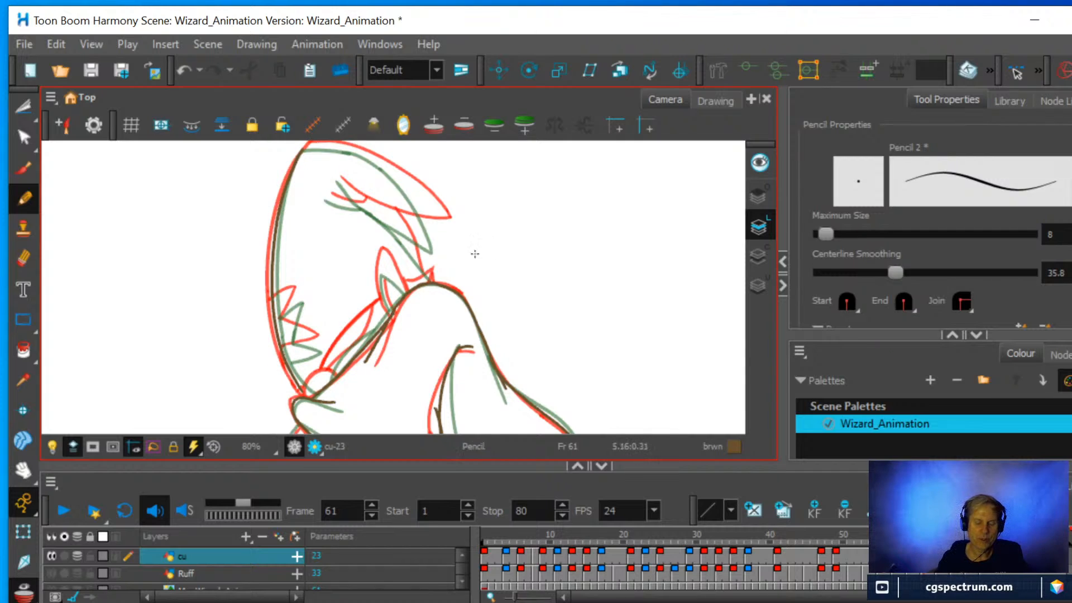
Draw the pointed ear-like shape at the shoulder with its inner line, and the small spiked line beside it.
{"action": "scroll", "coordinate": [476, 252], "scroll_direction": "up", "scroll_amount": 3}
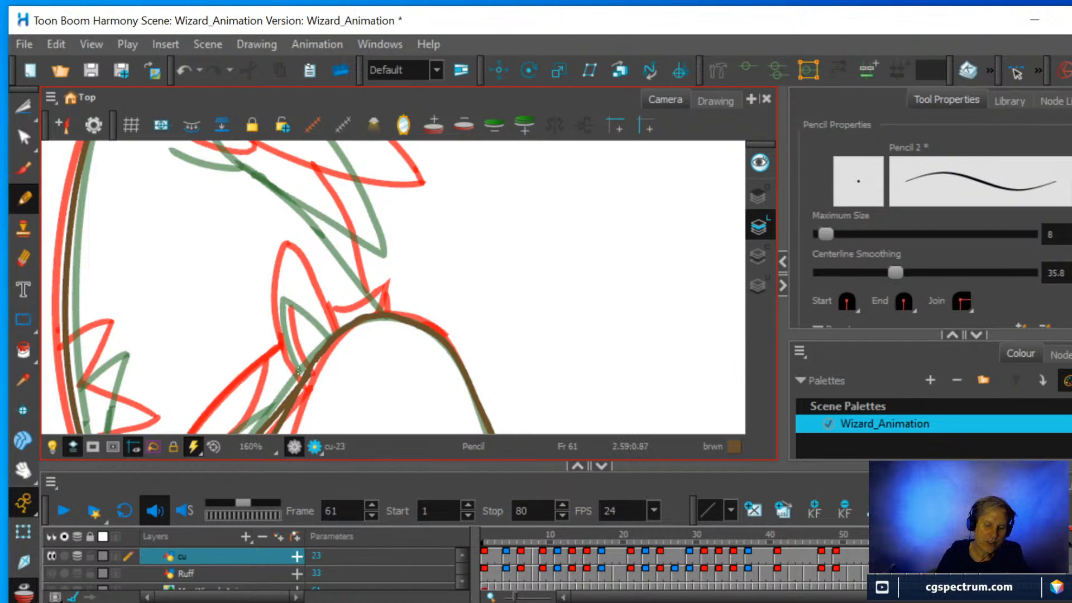
{"action": "mouse_move", "coordinate": [303, 380]}
{"action": "left_mouse_down"}
{"action": "mouse_move", "coordinate": [281, 325]}
{"action": "mouse_move", "coordinate": [287, 266]}
{"action": "left_mouse_up"}
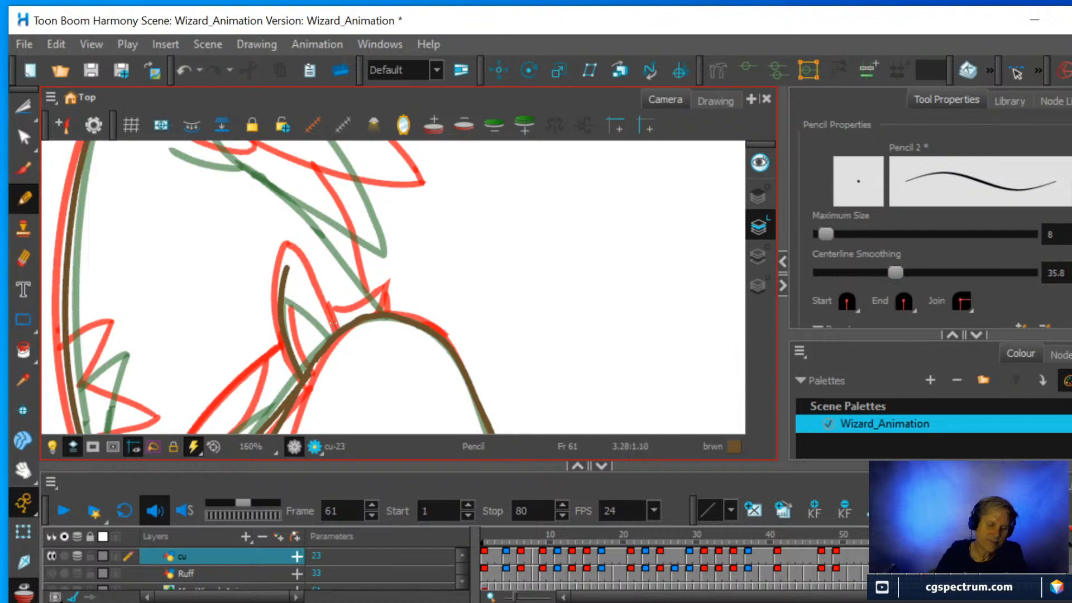
{"action": "left_click_drag", "start_coordinate": [333, 336], "coordinate": [287, 264]}
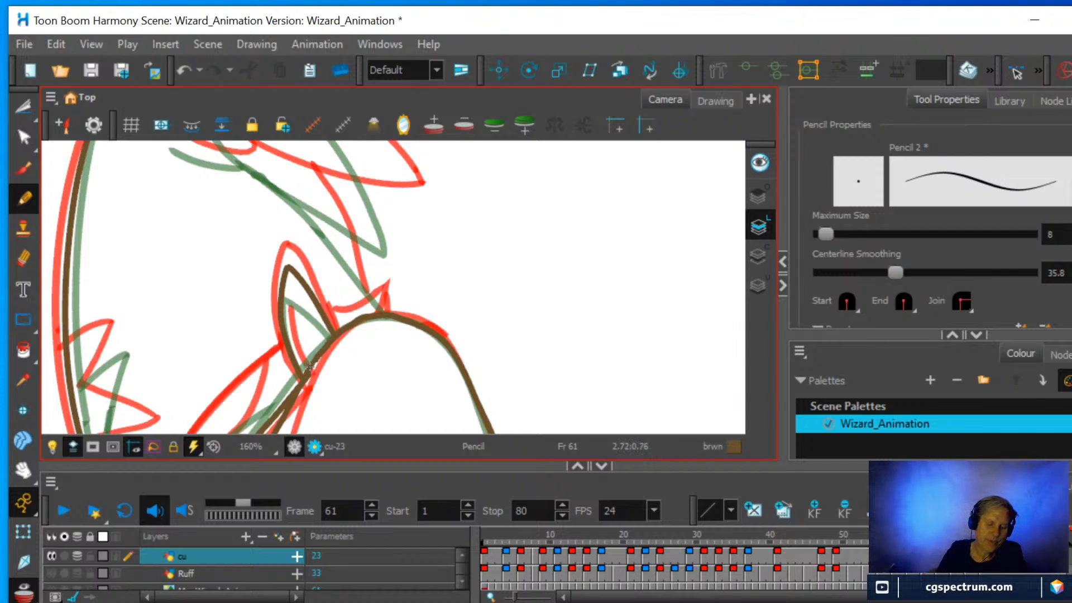
{"action": "mouse_move", "coordinate": [310, 366]}
{"action": "left_mouse_down"}
{"action": "mouse_move", "coordinate": [294, 321]}
{"action": "mouse_move", "coordinate": [299, 281]}
{"action": "left_mouse_up"}
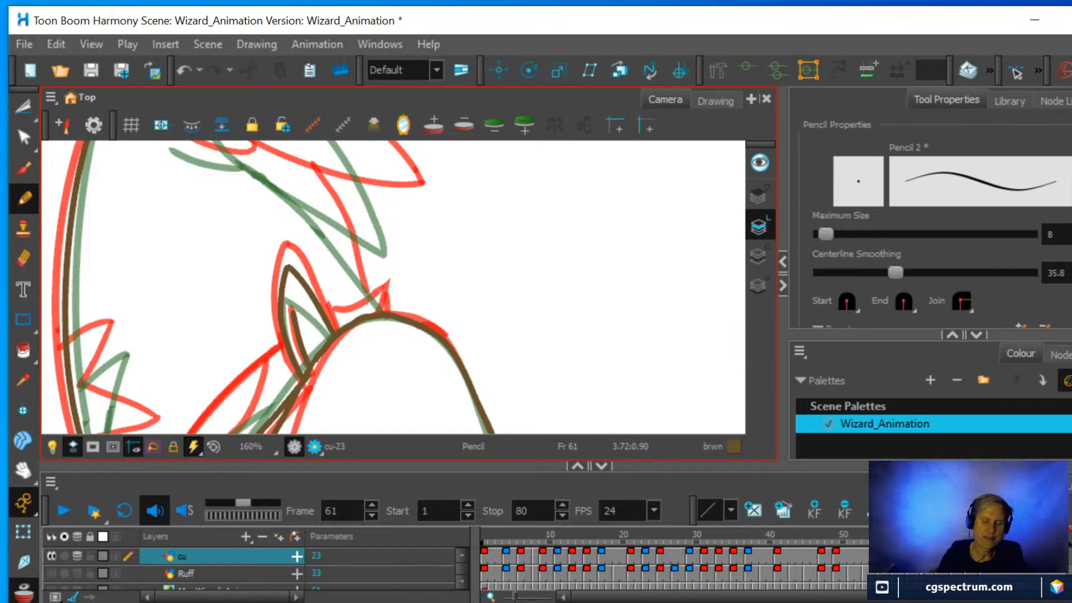
{"action": "mouse_move", "coordinate": [329, 316]}
{"action": "left_mouse_down"}
{"action": "mouse_move", "coordinate": [390, 290]}
{"action": "mouse_move", "coordinate": [386, 311]}
{"action": "mouse_move", "coordinate": [390, 287]}
{"action": "left_mouse_up"}
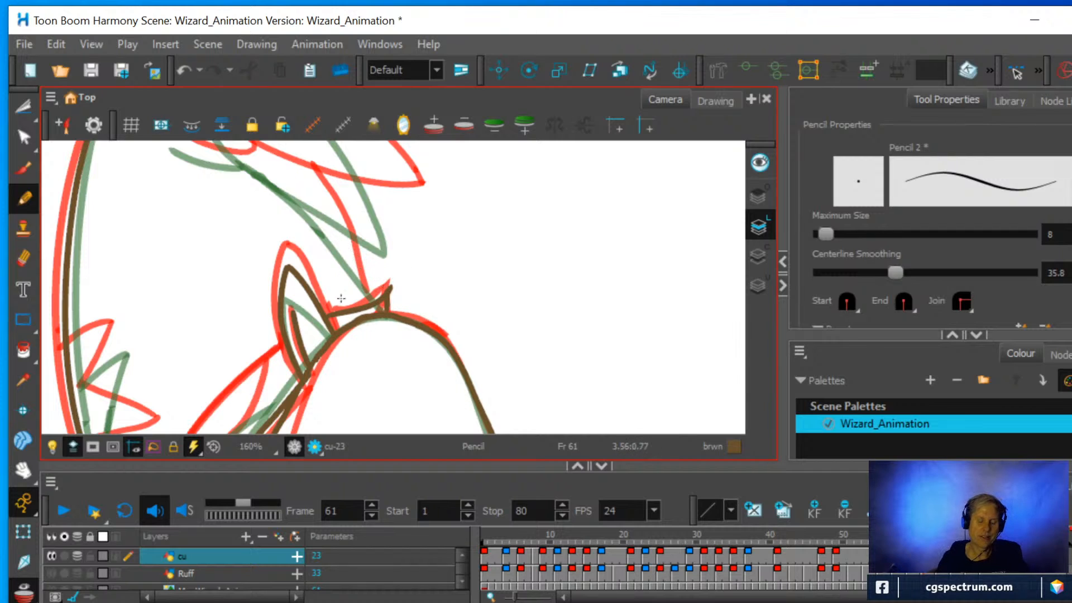
Draw the line rising from the shoulder behind the head to its forked upper fold, correcting its upper end.
{"action": "key", "text": "1"}
{"action": "key", "text": "1"}
{"action": "left_click_drag", "start_coordinate": [474, 250], "coordinate": [442, 312]}
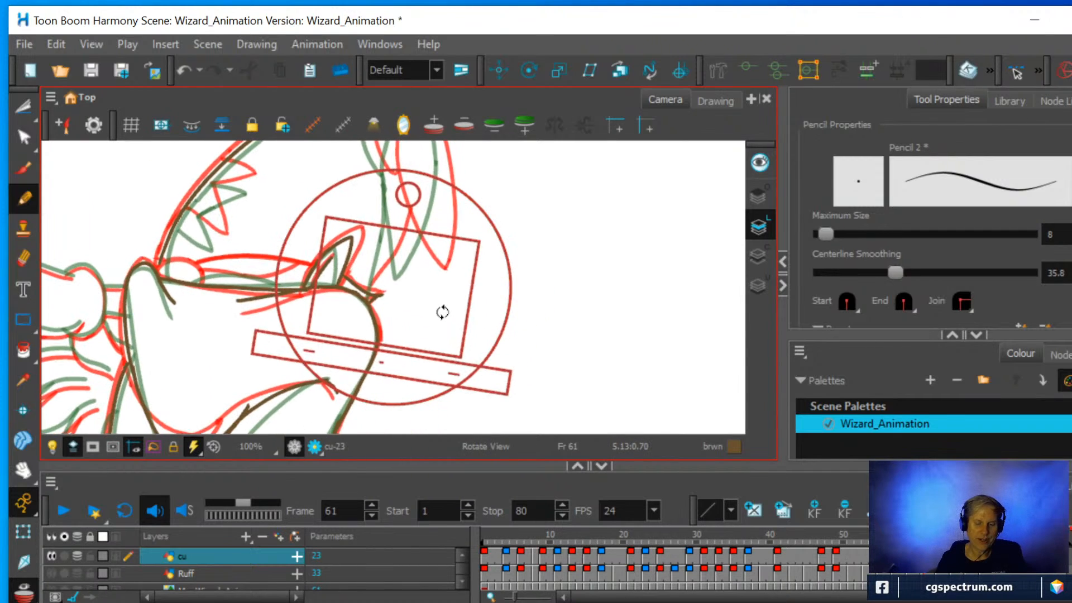
{"action": "scroll", "coordinate": [452, 307], "scroll_direction": "up", "scroll_amount": 5}
{"action": "key", "text": "2"}
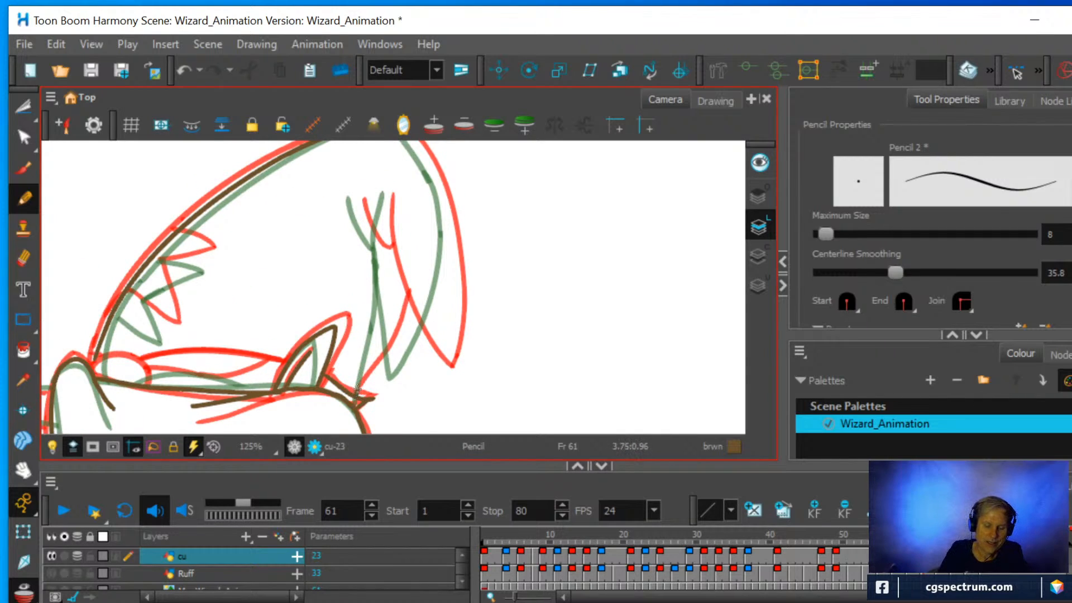
{"action": "mouse_move", "coordinate": [357, 390]}
{"action": "left_mouse_down"}
{"action": "mouse_move", "coordinate": [393, 259]}
{"action": "mouse_move", "coordinate": [352, 194]}
{"action": "left_mouse_up"}
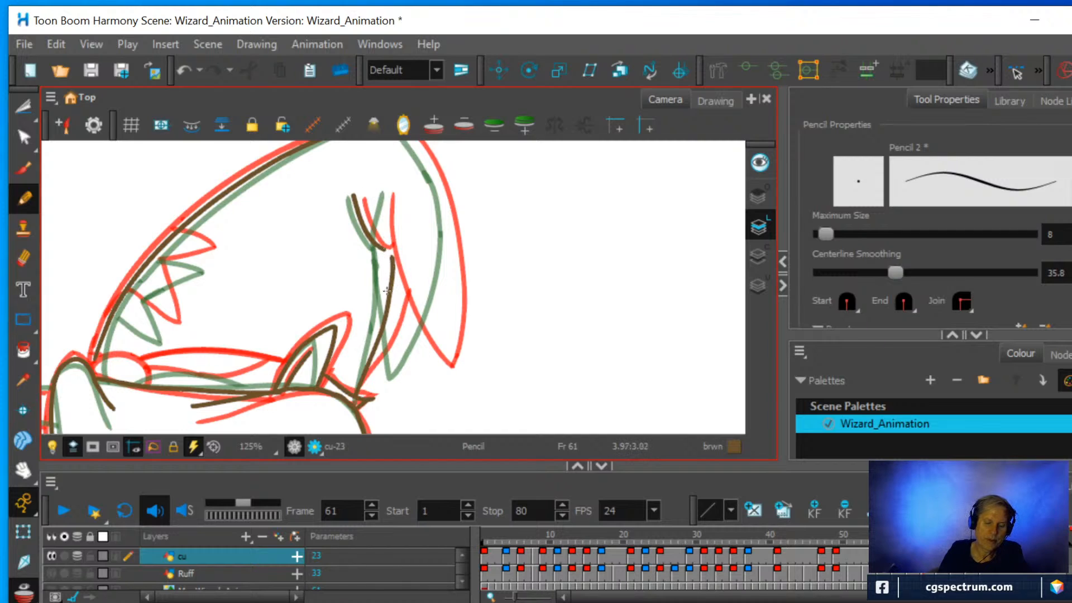
{"action": "left_click", "coordinate": [23, 258]}
{"action": "mouse_move", "coordinate": [389, 253]}
{"action": "left_mouse_down"}
{"action": "mouse_move", "coordinate": [384, 315]}
{"action": "mouse_move", "coordinate": [388, 194]}
{"action": "left_mouse_up"}
{"action": "left_click", "coordinate": [23, 197]}
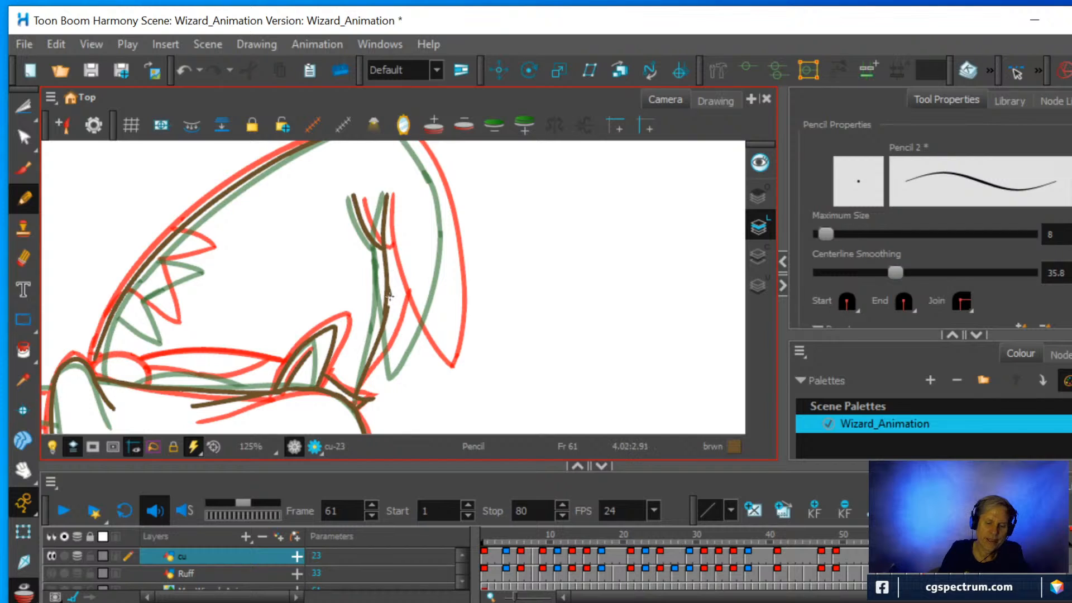
Draw the pointed tip at the back of the head and continue its outer curve to the top of the head outline.
{"action": "mouse_move", "coordinate": [389, 296]}
{"action": "left_mouse_down"}
{"action": "mouse_move", "coordinate": [415, 379]}
{"action": "mouse_move", "coordinate": [443, 300]}
{"action": "mouse_move", "coordinate": [441, 179]}
{"action": "left_mouse_up"}
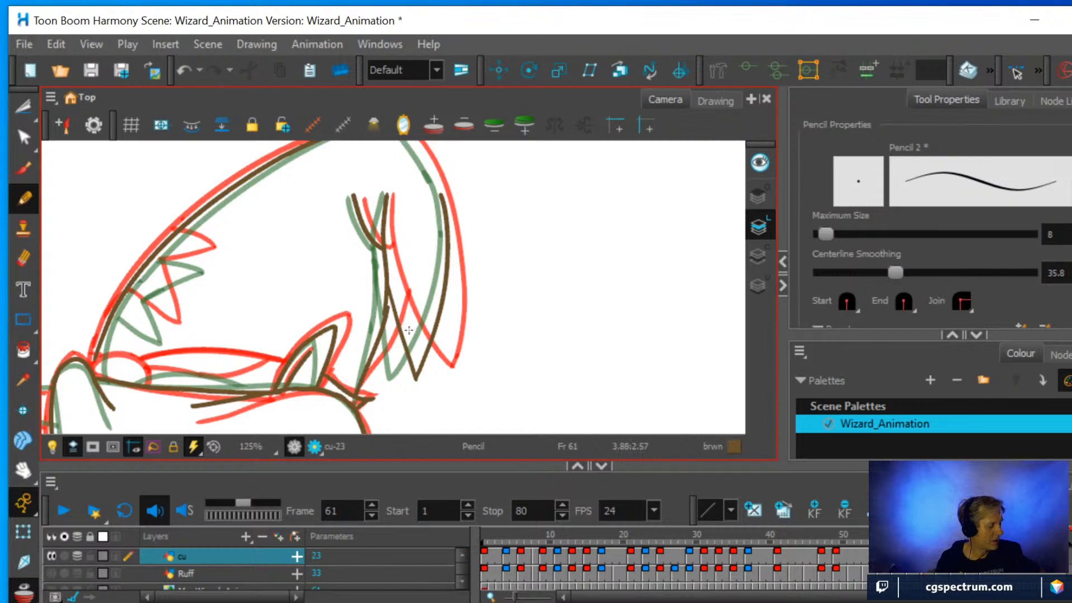
{"action": "mouse_move", "coordinate": [538, 342]}
{"action": "left_mouse_down"}
{"action": "mouse_move", "coordinate": [458, 187]}
{"action": "mouse_move", "coordinate": [391, 201]}
{"action": "mouse_move", "coordinate": [366, 244]}
{"action": "left_mouse_up"}
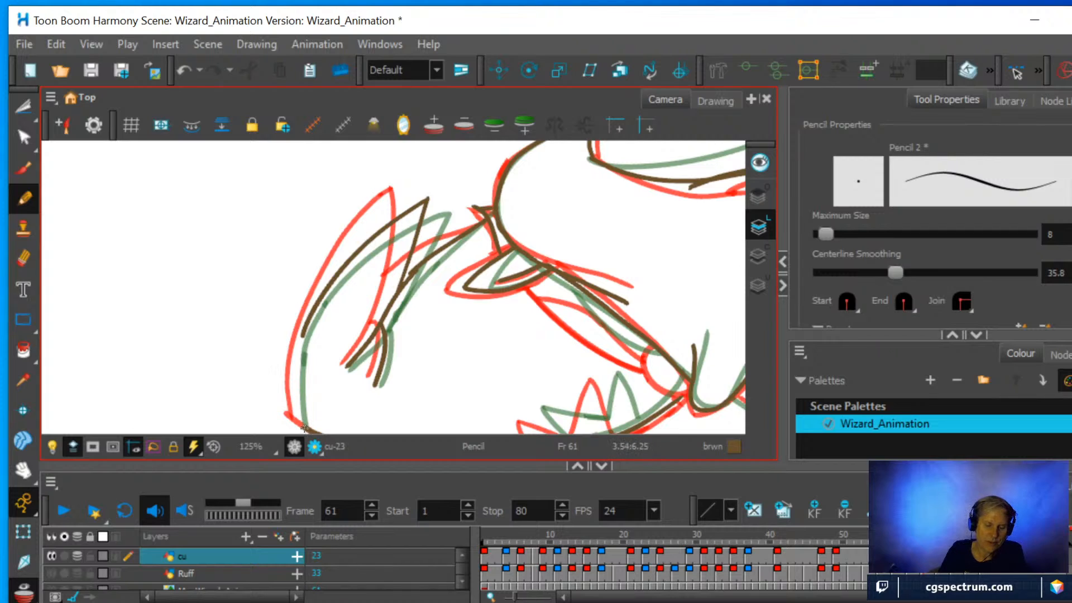
{"action": "left_click_drag", "start_coordinate": [298, 421], "coordinate": [307, 324]}
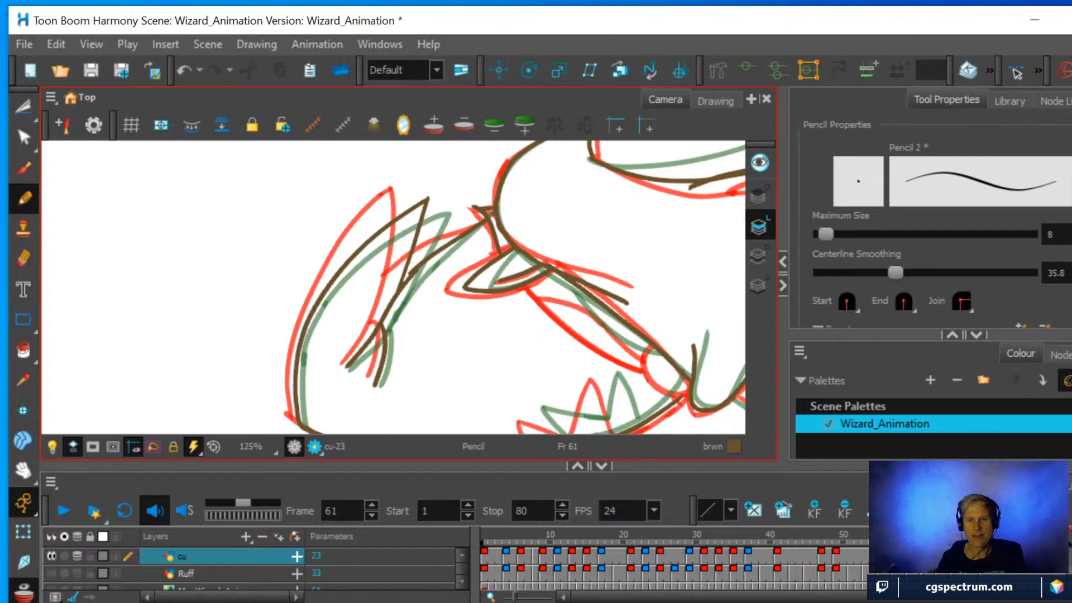
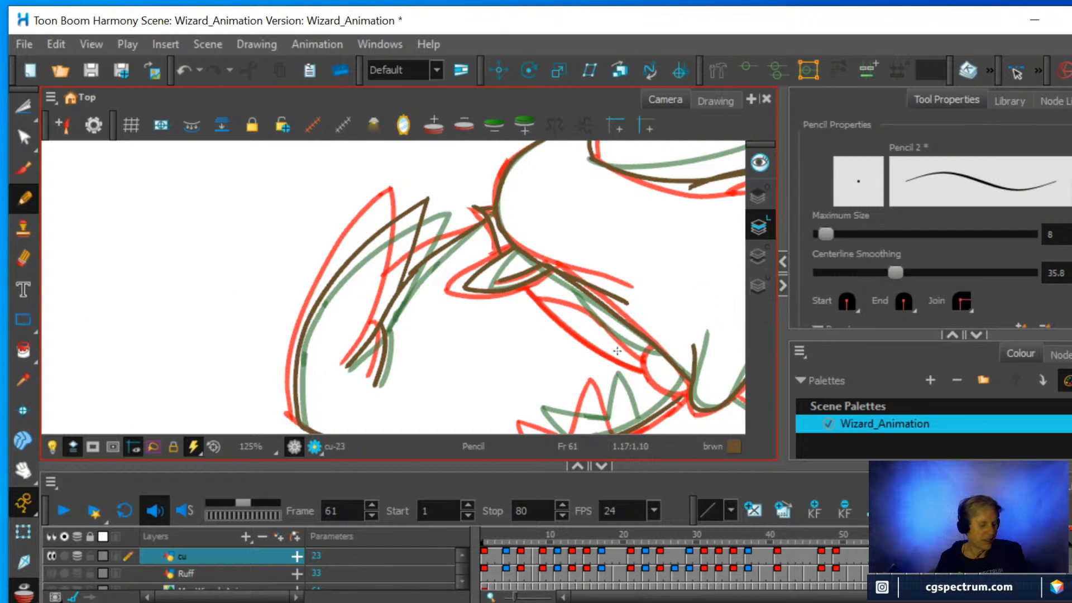
Draw the inbetween of the narrow curved band and its small rounded end on frame 61, midway between the red and green onion-skin lines.
{"action": "mouse_move", "coordinate": [684, 335]}
{"action": "left_mouse_down"}
{"action": "mouse_move", "coordinate": [627, 371]}
{"action": "mouse_move", "coordinate": [506, 394]}
{"action": "mouse_move", "coordinate": [529, 268]}
{"action": "mouse_move", "coordinate": [523, 228]}
{"action": "left_mouse_up"}
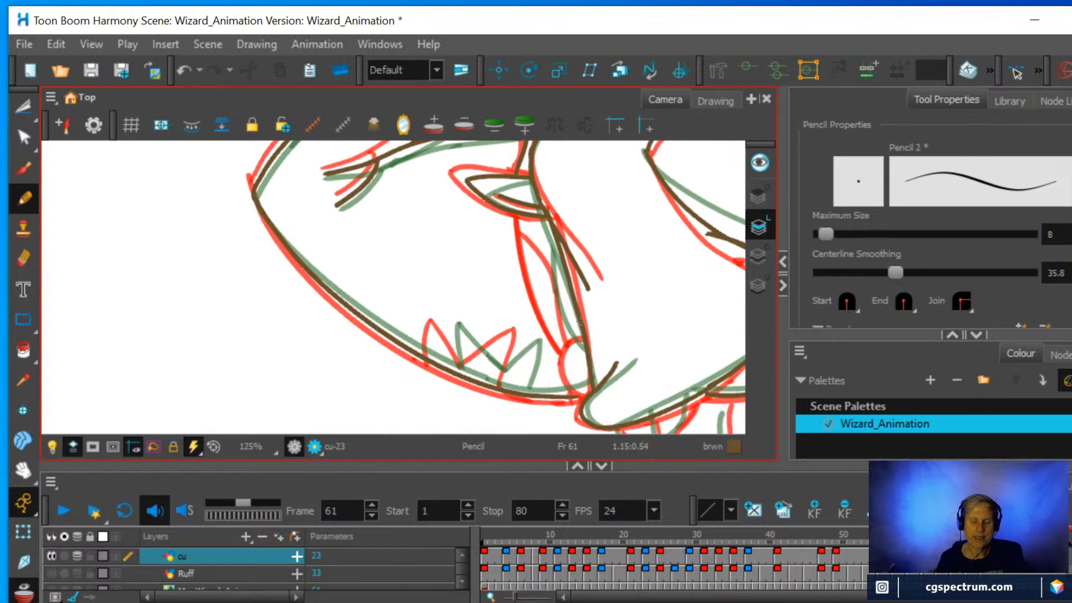
{"action": "mouse_move", "coordinate": [641, 342]}
{"action": "left_mouse_down"}
{"action": "mouse_move", "coordinate": [653, 338]}
{"action": "mouse_move", "coordinate": [558, 375]}
{"action": "left_mouse_up"}
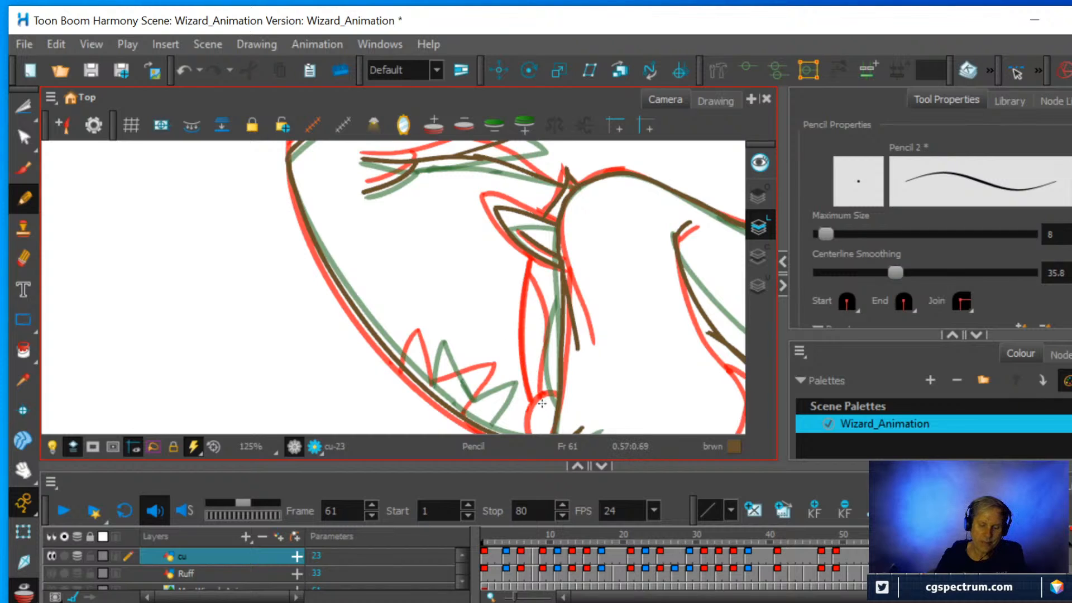
{"action": "mouse_move", "coordinate": [541, 403]}
{"action": "left_mouse_down"}
{"action": "mouse_move", "coordinate": [534, 333]}
{"action": "mouse_move", "coordinate": [549, 264]}
{"action": "mouse_move", "coordinate": [544, 288]}
{"action": "mouse_move", "coordinate": [558, 322]}
{"action": "left_mouse_up"}
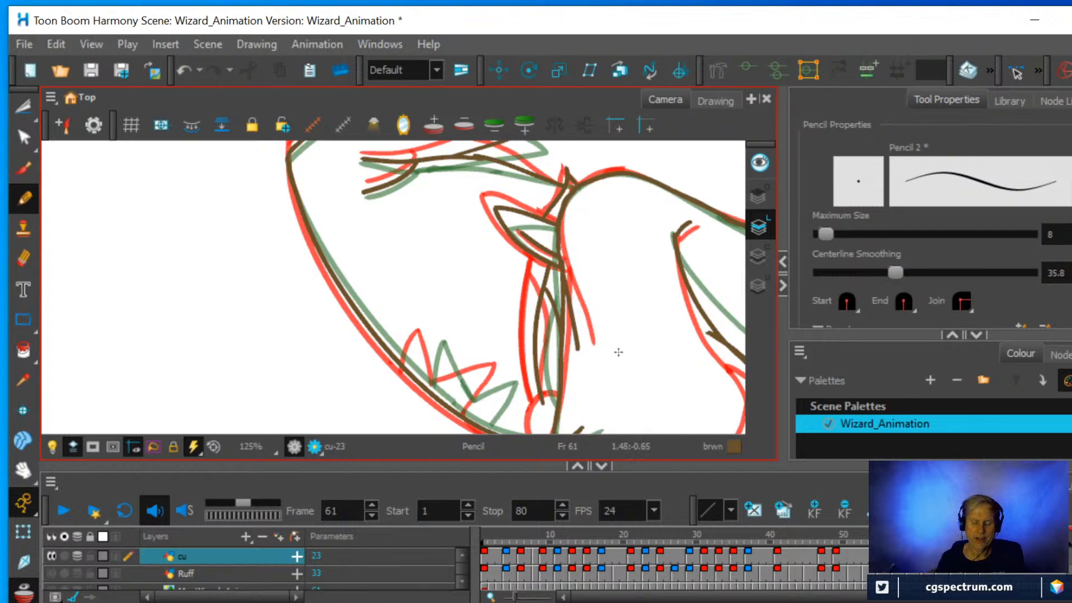
{"action": "key", "text": "space"}
{"action": "left_click_drag", "start_coordinate": [608, 361], "coordinate": [599, 305]}
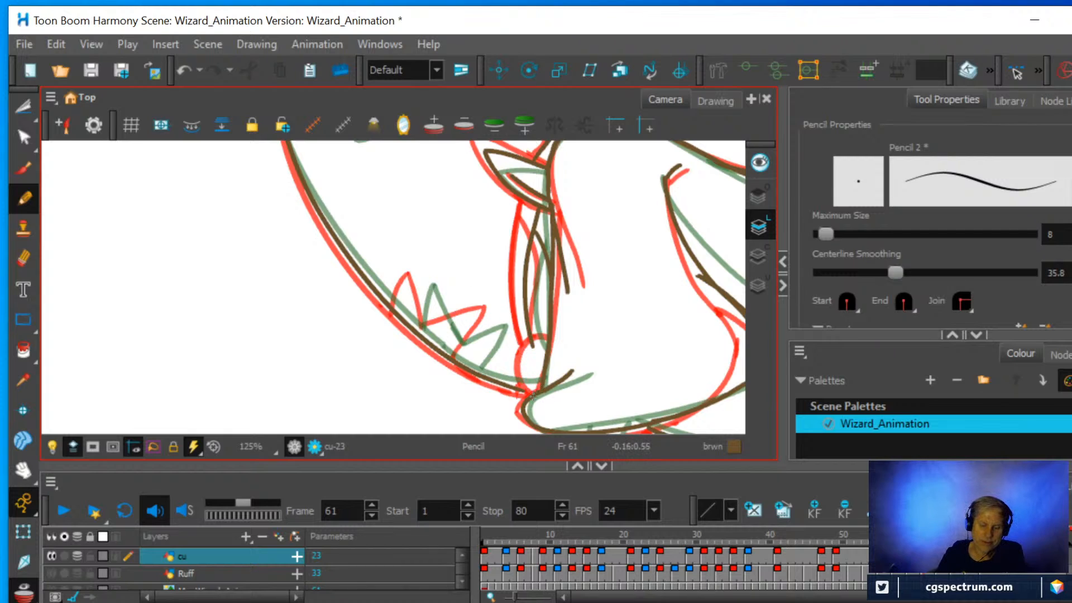
{"action": "mouse_move", "coordinate": [531, 389]}
{"action": "left_mouse_down"}
{"action": "mouse_move", "coordinate": [526, 362]}
{"action": "mouse_move", "coordinate": [545, 342]}
{"action": "left_mouse_up"}
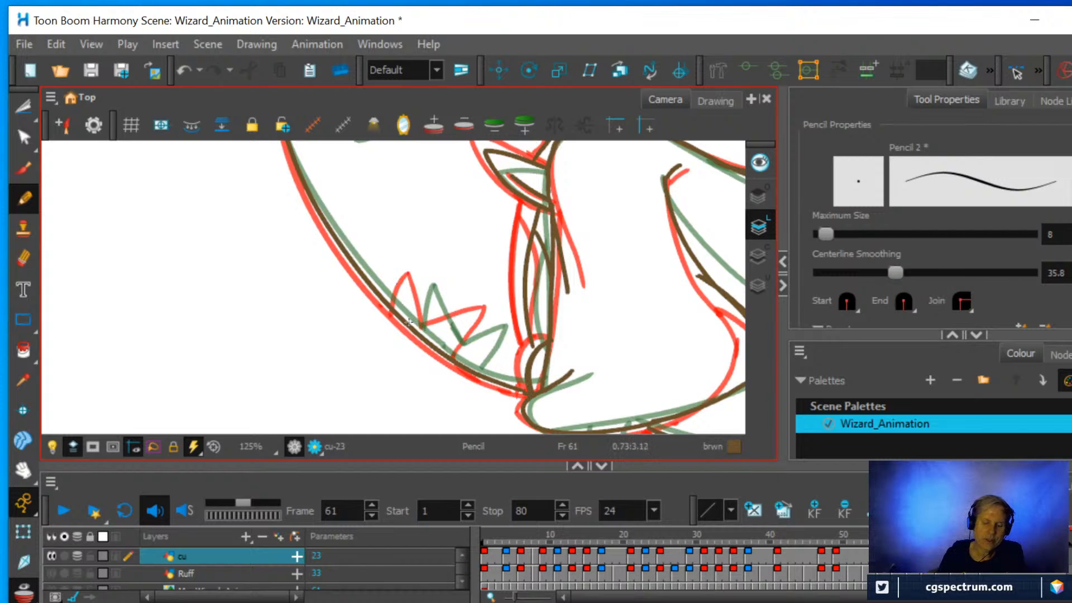
Pencil the inbetween zigzag marks along the large curved outline, midway between the red and green onion-skin zigzags.
{"action": "mouse_move", "coordinate": [405, 325]}
{"action": "left_mouse_down"}
{"action": "mouse_move", "coordinate": [421, 277]}
{"action": "mouse_move", "coordinate": [439, 332]}
{"action": "mouse_move", "coordinate": [479, 345]}
{"action": "mouse_move", "coordinate": [499, 311]}
{"action": "left_mouse_up"}
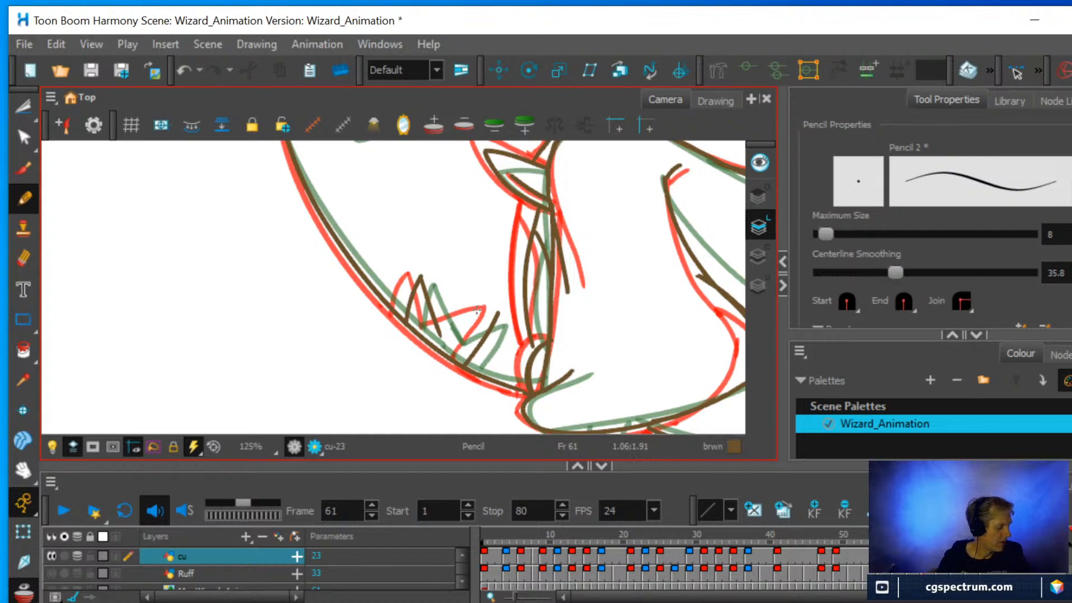
{"action": "mouse_move", "coordinate": [579, 330]}
{"action": "left_mouse_down"}
{"action": "mouse_move", "coordinate": [558, 254]}
{"action": "mouse_move", "coordinate": [493, 193]}
{"action": "left_mouse_up"}
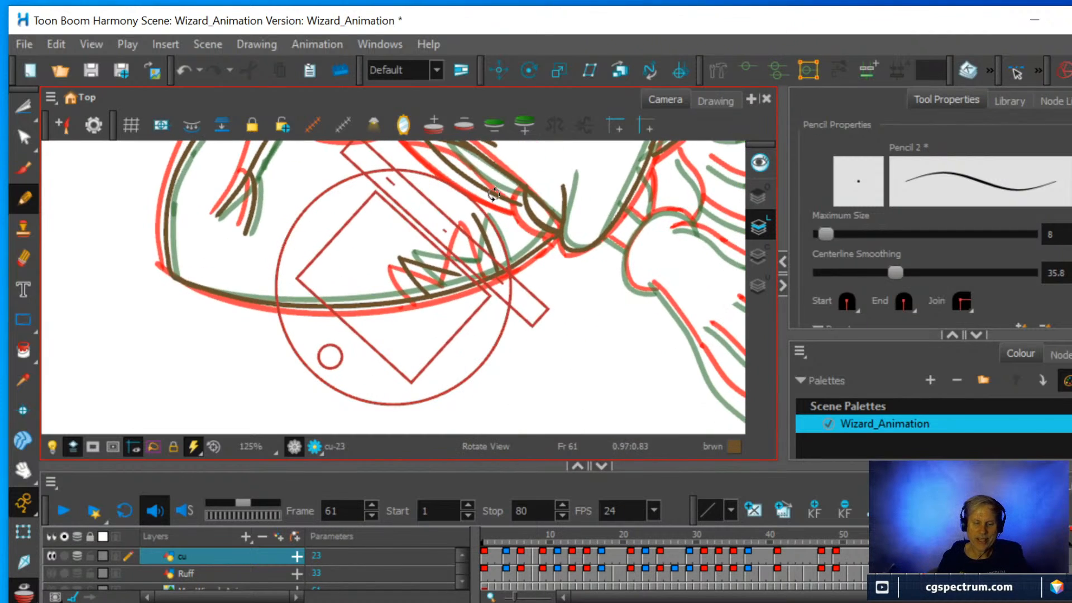
{"action": "left_click_drag", "start_coordinate": [524, 240], "coordinate": [463, 335]}
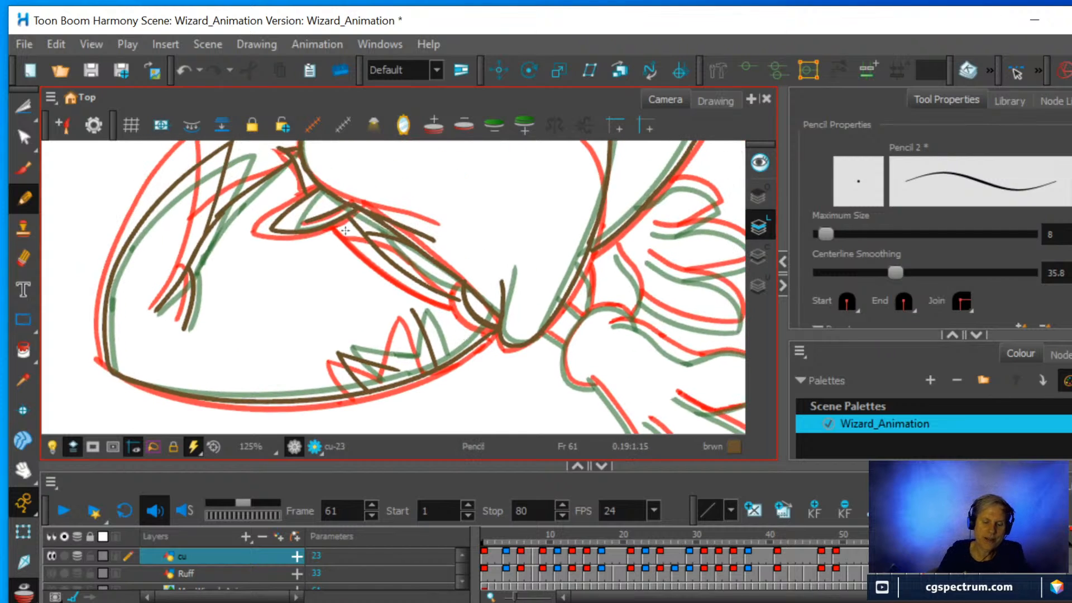
{"action": "left_click_drag", "start_coordinate": [396, 358], "coordinate": [414, 304]}
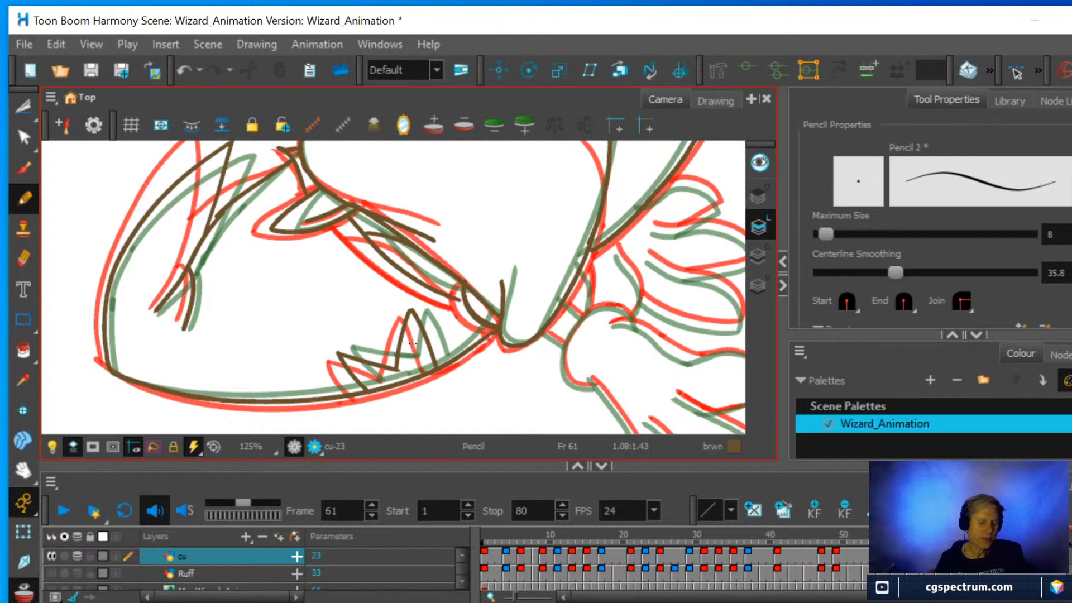
Draw the two short inbetween lines connecting the body outline to the rounded wrist of the large hand.
{"action": "mouse_move", "coordinate": [564, 308]}
{"action": "left_mouse_down"}
{"action": "mouse_move", "coordinate": [505, 347]}
{"action": "mouse_move", "coordinate": [311, 355]}
{"action": "left_mouse_up"}
{"action": "scroll", "coordinate": [427, 311], "scroll_direction": "down", "scroll_amount": 2}
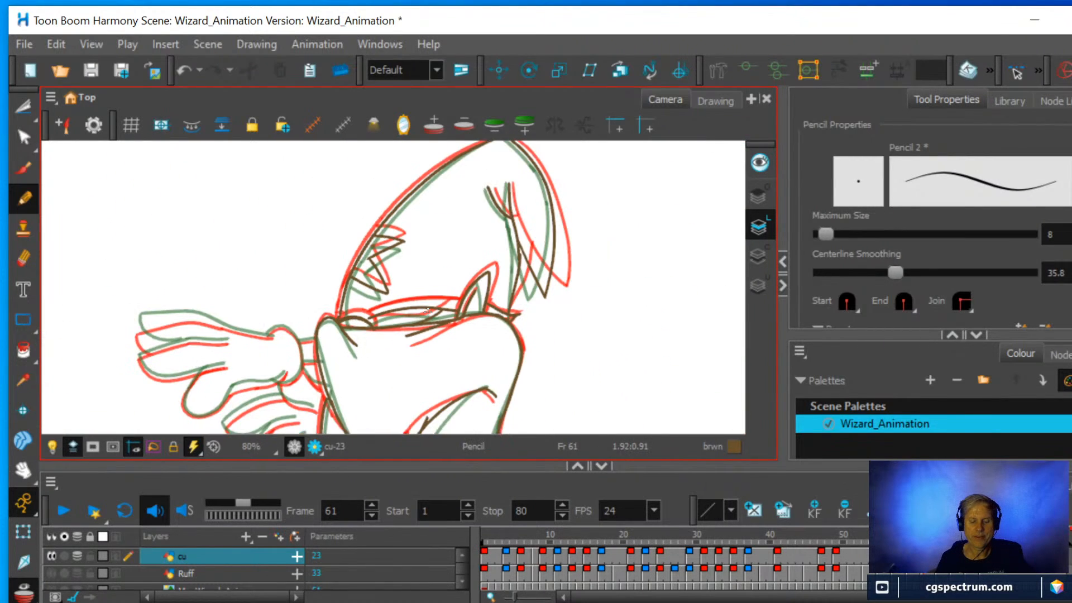
{"action": "left_click_drag", "start_coordinate": [482, 351], "coordinate": [500, 244]}
{"action": "scroll", "coordinate": [450, 351], "scroll_direction": "up", "scroll_amount": 3}
{"action": "left_click_drag", "start_coordinate": [442, 360], "coordinate": [546, 164]}
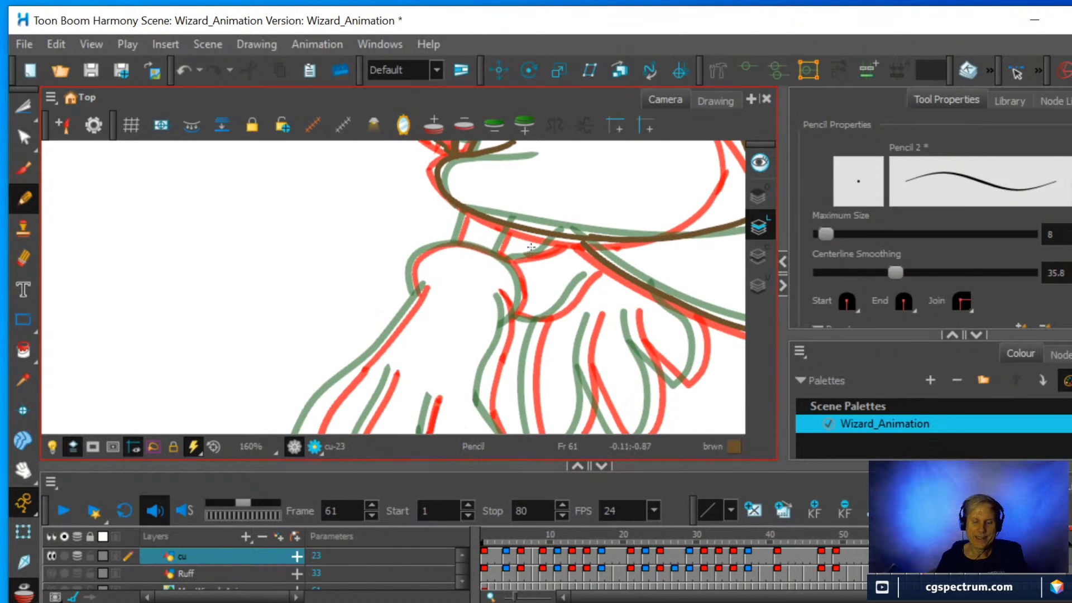
{"action": "scroll", "coordinate": [525, 276], "scroll_direction": "up", "scroll_amount": 2}
{"action": "mouse_move", "coordinate": [525, 253]}
{"action": "left_mouse_down"}
{"action": "mouse_move", "coordinate": [499, 285]}
{"action": "mouse_move", "coordinate": [494, 317]}
{"action": "left_mouse_up"}
{"action": "scroll", "coordinate": [493, 317], "scroll_direction": "up", "scroll_amount": 1}
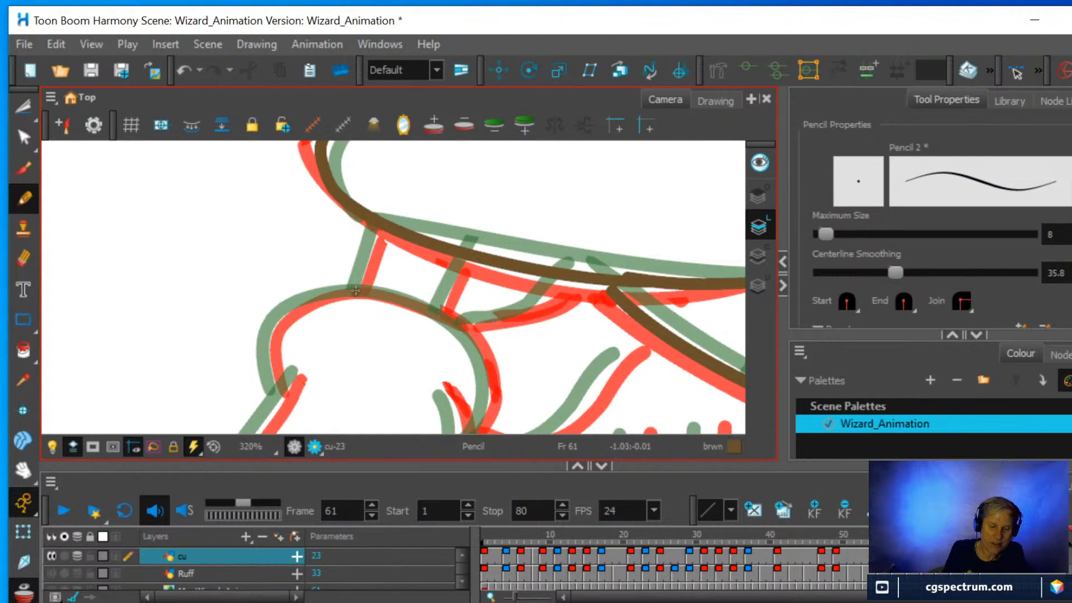
{"action": "left_click_drag", "start_coordinate": [356, 290], "coordinate": [376, 224]}
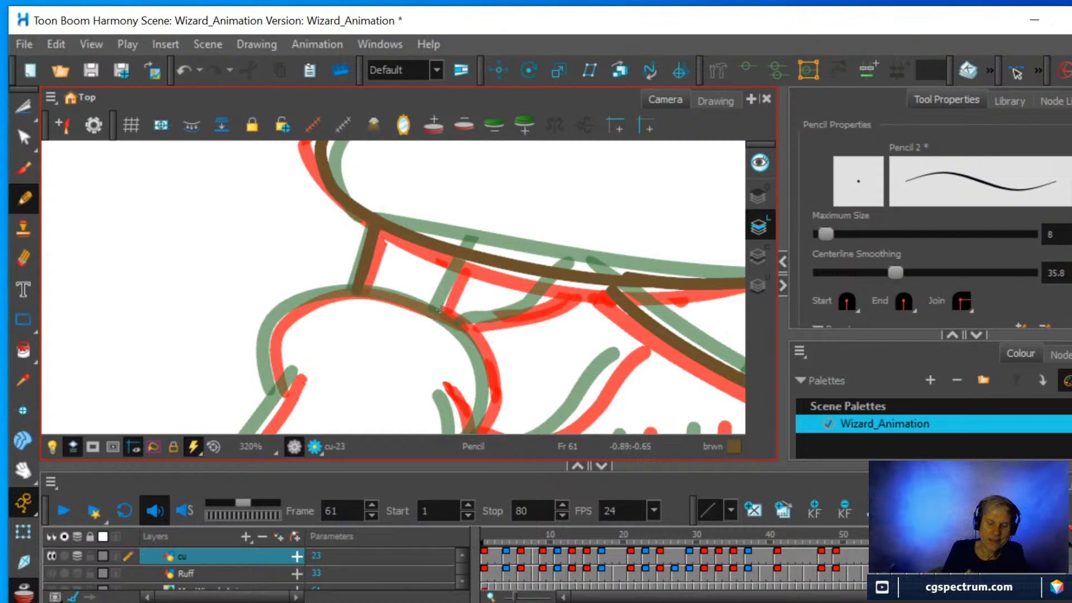
{"action": "left_click_drag", "start_coordinate": [440, 309], "coordinate": [463, 260]}
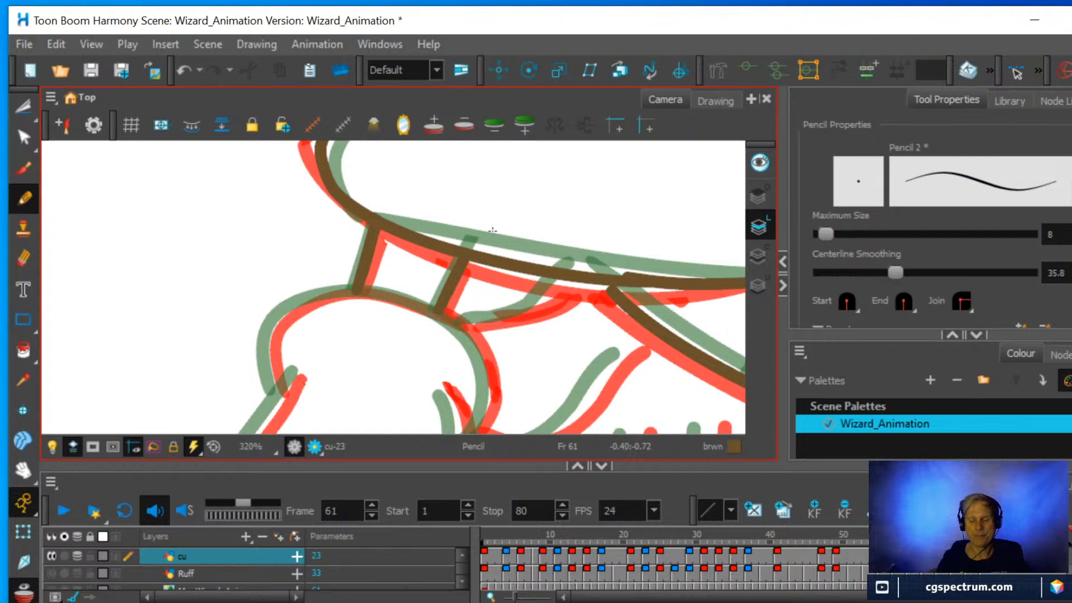
Draw the two curved inbetween lines beside the wrist connectors, up to the base of the second hand.
{"action": "key", "text": "ctrl"}
{"action": "key", "text": "ctrl+alt"}
{"action": "left_click_drag", "start_coordinate": [423, 389], "coordinate": [290, 310]}
{"action": "key", "text": "space"}
{"action": "left_click_drag", "start_coordinate": [430, 314], "coordinate": [449, 257]}
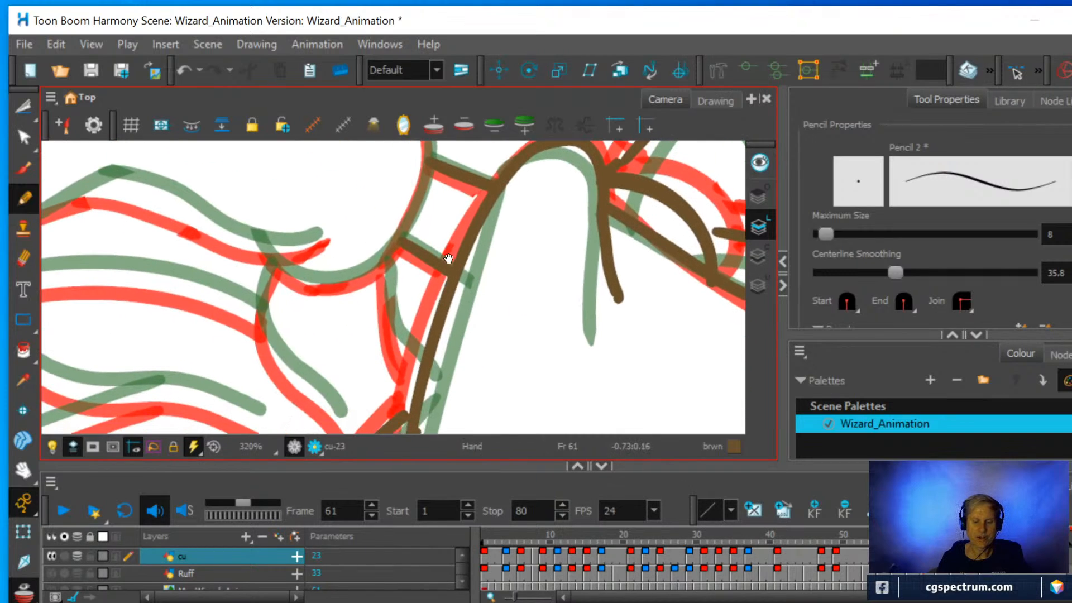
{"action": "key", "text": "ctrl+alt"}
{"action": "left_click_drag", "start_coordinate": [560, 333], "coordinate": [509, 364]}
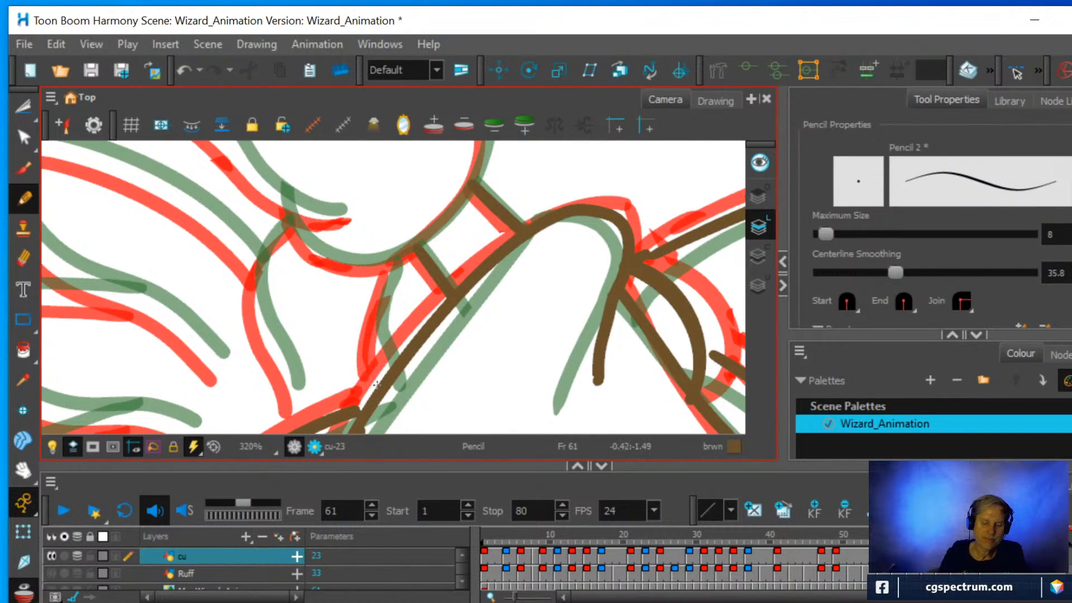
{"action": "mouse_move", "coordinate": [376, 385]}
{"action": "left_mouse_down"}
{"action": "mouse_move", "coordinate": [371, 334]}
{"action": "mouse_move", "coordinate": [395, 251]}
{"action": "left_mouse_up"}
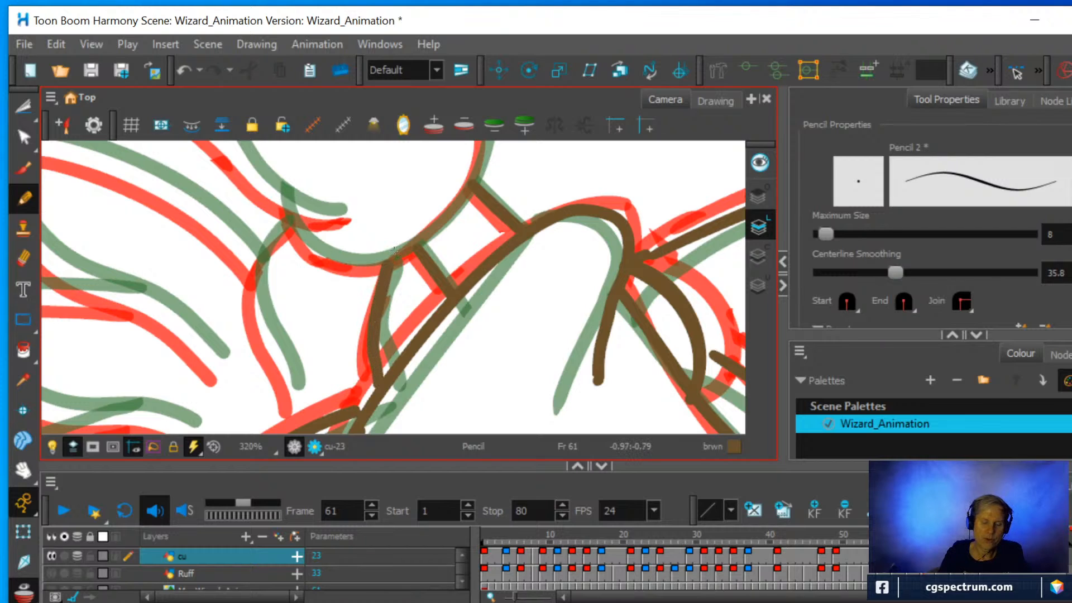
{"action": "mouse_move", "coordinate": [292, 402]}
{"action": "left_mouse_down"}
{"action": "mouse_move", "coordinate": [254, 298]}
{"action": "mouse_move", "coordinate": [267, 249]}
{"action": "mouse_move", "coordinate": [305, 213]}
{"action": "left_mouse_up"}
Pencil the rounded wrist outline of the large hand between its red and green onion-skin curves.
{"action": "scroll", "coordinate": [305, 213], "scroll_direction": "down", "scroll_amount": 2}
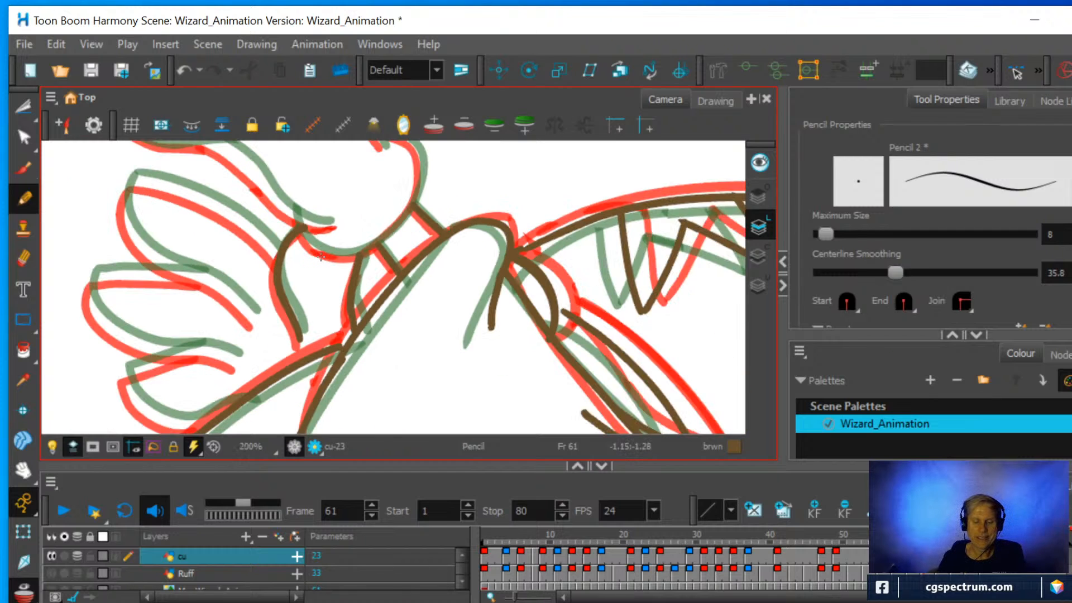
{"action": "scroll", "coordinate": [346, 282], "scroll_direction": "down", "scroll_amount": 3}
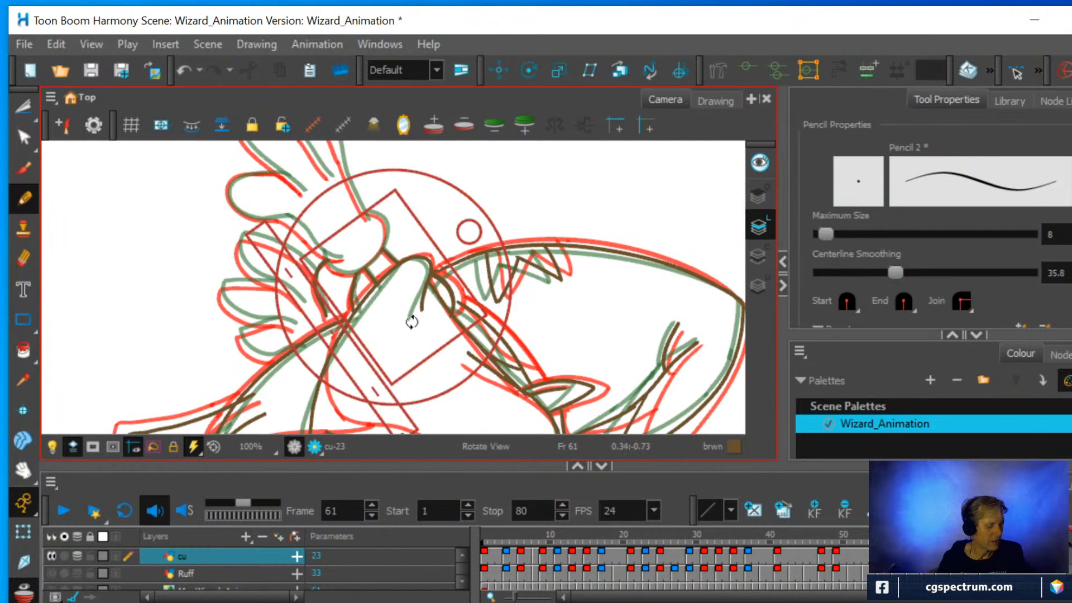
{"action": "left_click_drag", "start_coordinate": [412, 318], "coordinate": [371, 228]}
{"action": "scroll", "coordinate": [397, 303], "scroll_direction": "up", "scroll_amount": 3}
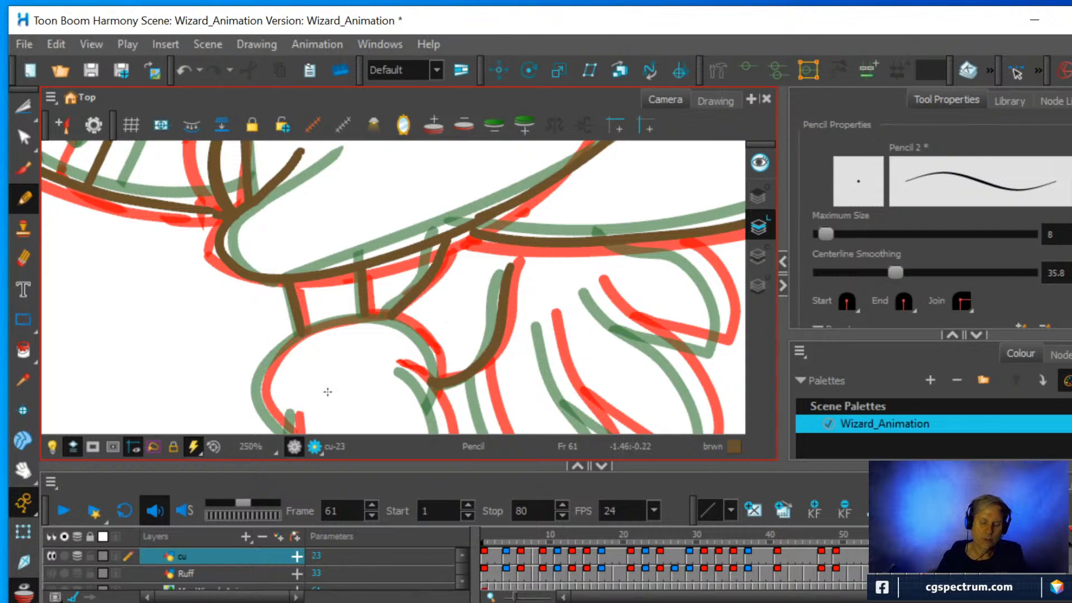
{"action": "key", "text": "space"}
{"action": "mouse_move", "coordinate": [313, 408]}
{"action": "left_mouse_down"}
{"action": "mouse_move", "coordinate": [318, 370]}
{"action": "mouse_move", "coordinate": [288, 395]}
{"action": "mouse_move", "coordinate": [267, 367]}
{"action": "mouse_move", "coordinate": [279, 320]}
{"action": "left_mouse_up"}
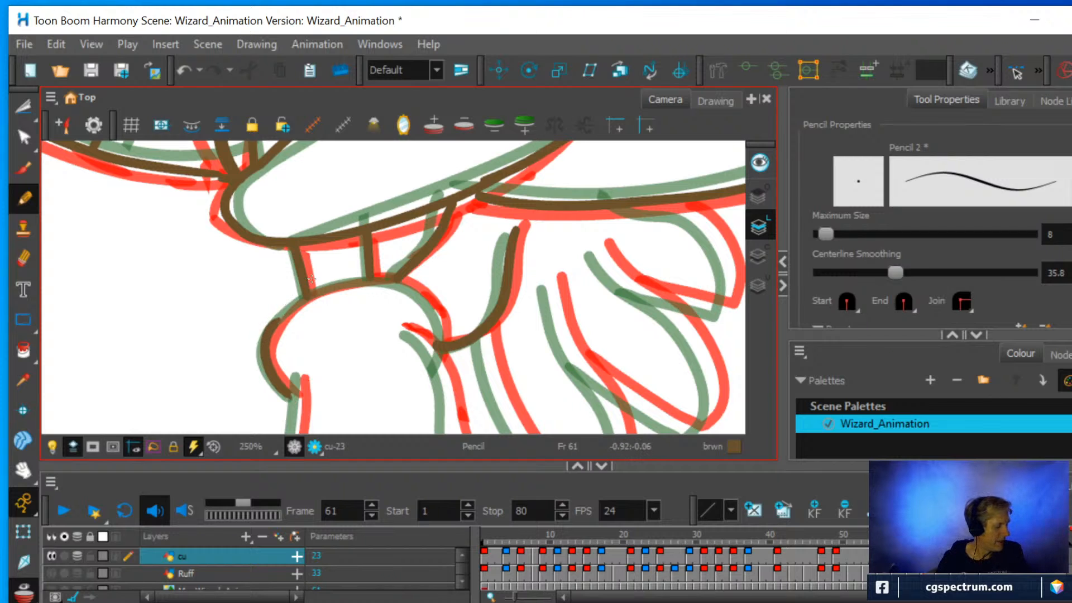
{"action": "mouse_move", "coordinate": [385, 285]}
{"action": "left_mouse_down"}
{"action": "mouse_move", "coordinate": [366, 278]}
{"action": "mouse_move", "coordinate": [413, 297]}
{"action": "mouse_move", "coordinate": [384, 298]}
{"action": "left_mouse_up"}
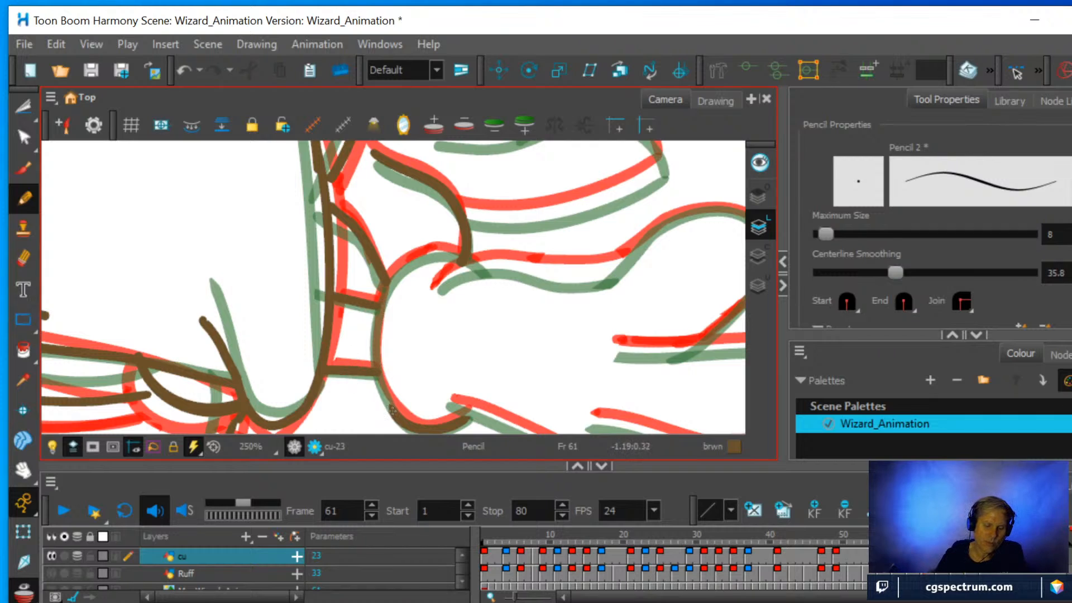
{"action": "mouse_move", "coordinate": [393, 410]}
{"action": "left_mouse_down"}
{"action": "mouse_move", "coordinate": [376, 363]}
{"action": "mouse_move", "coordinate": [388, 287]}
{"action": "mouse_move", "coordinate": [407, 260]}
{"action": "mouse_move", "coordinate": [468, 261]}
{"action": "left_mouse_up"}
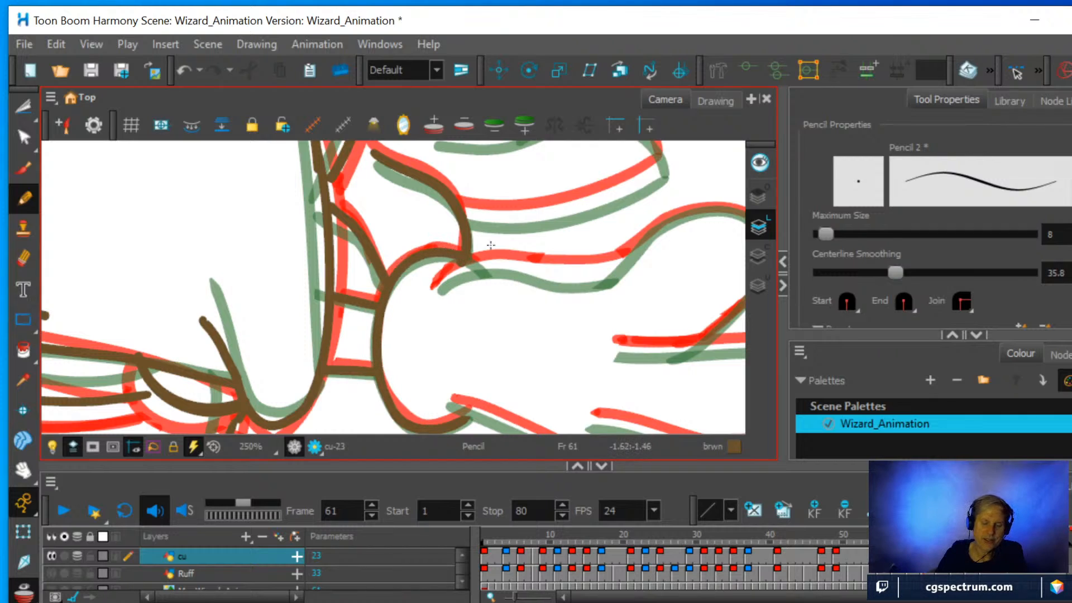
Draw the inbetween outline of the large hand's thumb, from the wrist around the rounded tip.
{"action": "key", "text": "ctrl"}
{"action": "mouse_move", "coordinate": [564, 320]}
{"action": "left_mouse_down"}
{"action": "mouse_move", "coordinate": [553, 273]}
{"action": "mouse_move", "coordinate": [501, 222]}
{"action": "mouse_move", "coordinate": [435, 210]}
{"action": "mouse_move", "coordinate": [487, 211]}
{"action": "mouse_move", "coordinate": [470, 327]}
{"action": "left_mouse_up"}
{"action": "key", "text": "1"}
{"action": "key", "text": "1"}
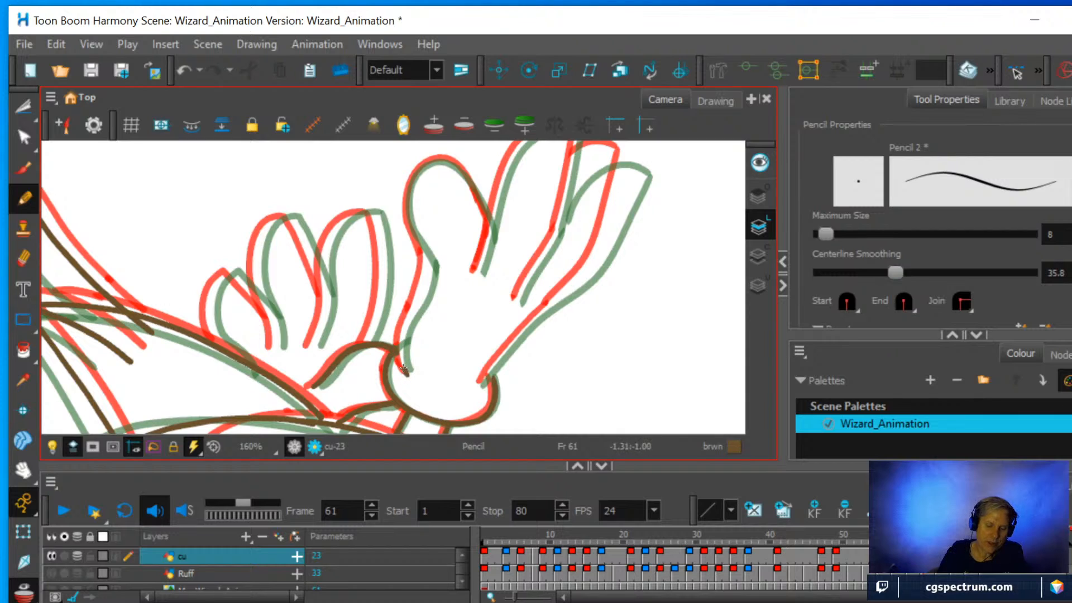
{"action": "mouse_move", "coordinate": [404, 368]}
{"action": "left_mouse_down"}
{"action": "mouse_move", "coordinate": [398, 339]}
{"action": "mouse_move", "coordinate": [427, 254]}
{"action": "mouse_move", "coordinate": [408, 186]}
{"action": "mouse_move", "coordinate": [423, 164]}
{"action": "mouse_move", "coordinate": [473, 194]}
{"action": "mouse_move", "coordinate": [489, 220]}
{"action": "left_mouse_up"}
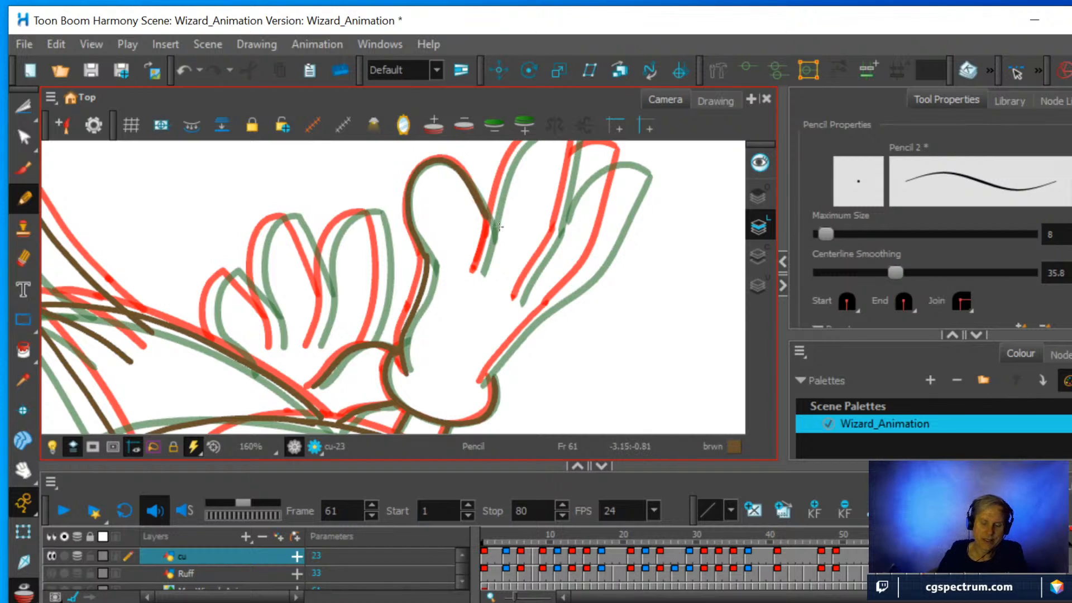
Draw the outer edge of the large hand from the wrist up to the outermost fingertip.
{"action": "left_click_drag", "start_coordinate": [614, 287], "coordinate": [508, 319]}
{"action": "key", "text": "1"}
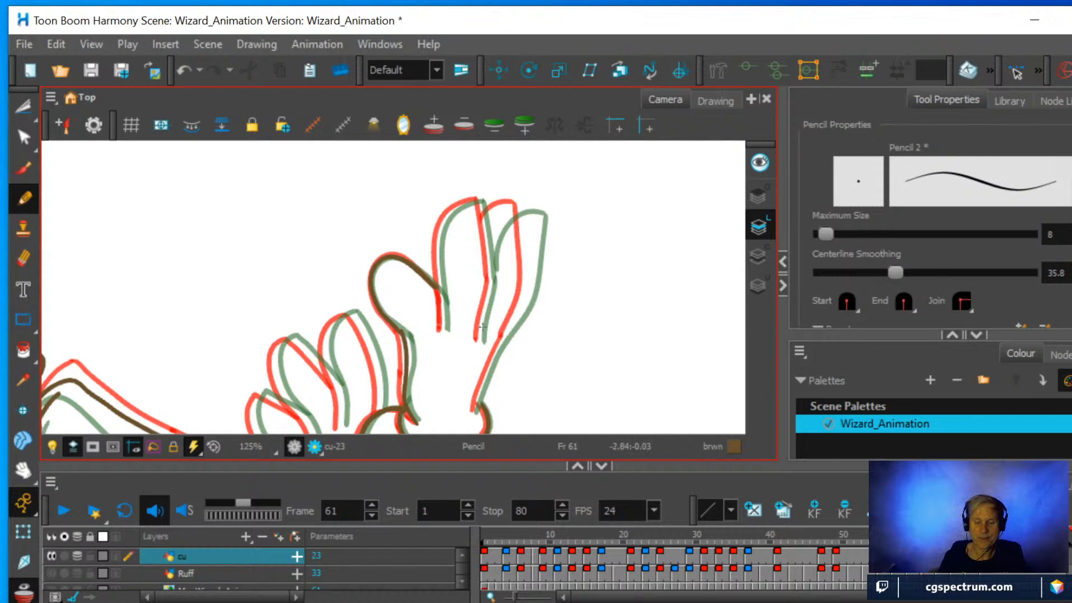
{"action": "key", "text": "2"}
{"action": "left_click_drag", "start_coordinate": [482, 327], "coordinate": [483, 303]}
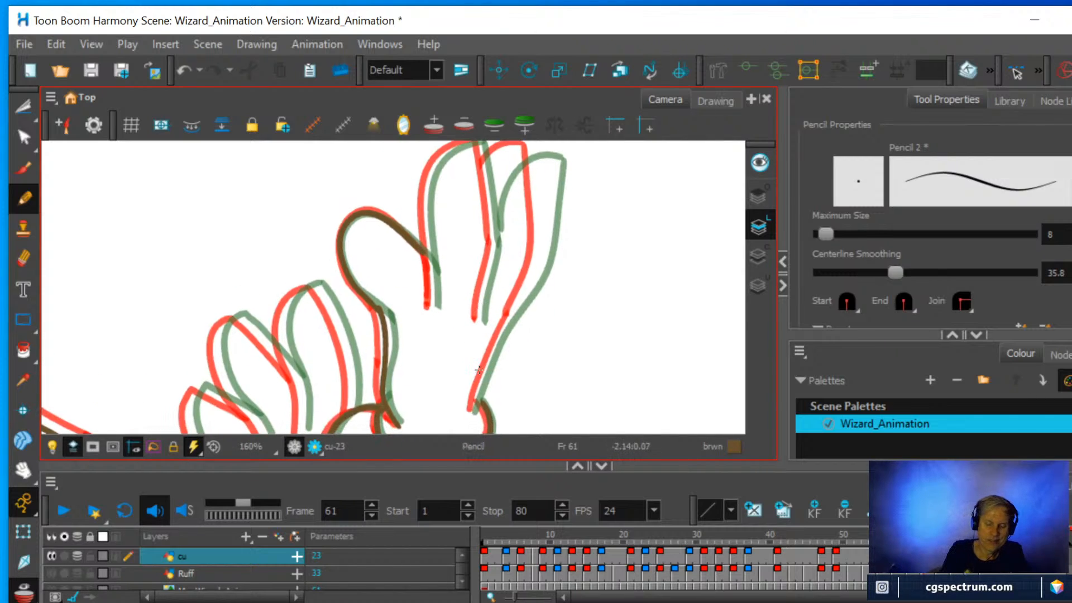
{"action": "mouse_move", "coordinate": [470, 414]}
{"action": "left_mouse_down"}
{"action": "mouse_move", "coordinate": [540, 264]}
{"action": "mouse_move", "coordinate": [534, 272]}
{"action": "mouse_move", "coordinate": [543, 161]}
{"action": "left_mouse_up"}
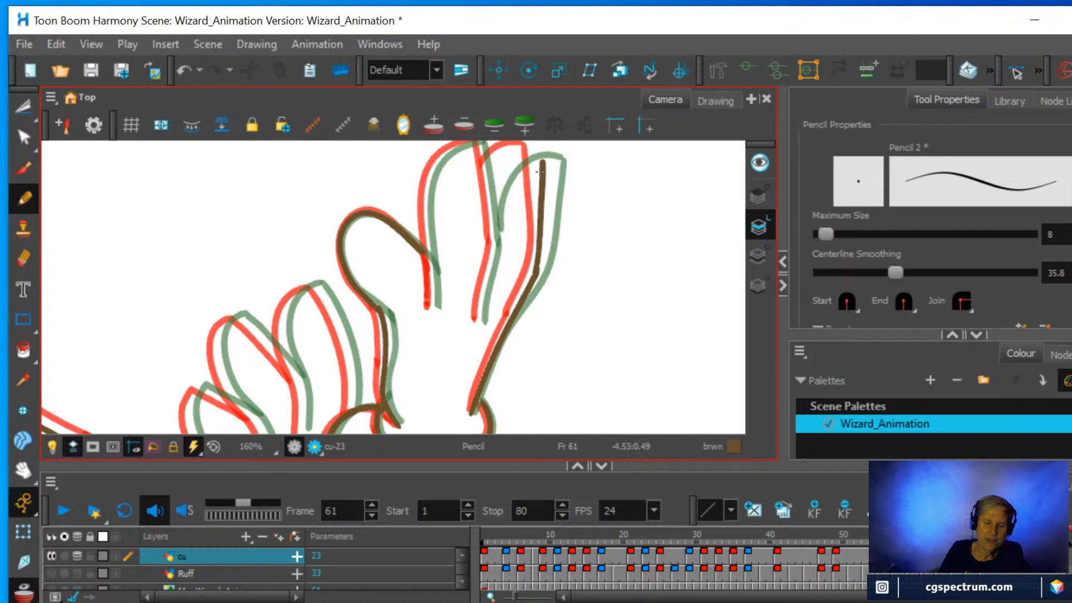
Outline the finger next to the thumb and close the outermost fingertip of the large hand between the onion-skin lines.
{"action": "key", "text": "space"}
{"action": "left_click_drag", "start_coordinate": [541, 321], "coordinate": [542, 363]}
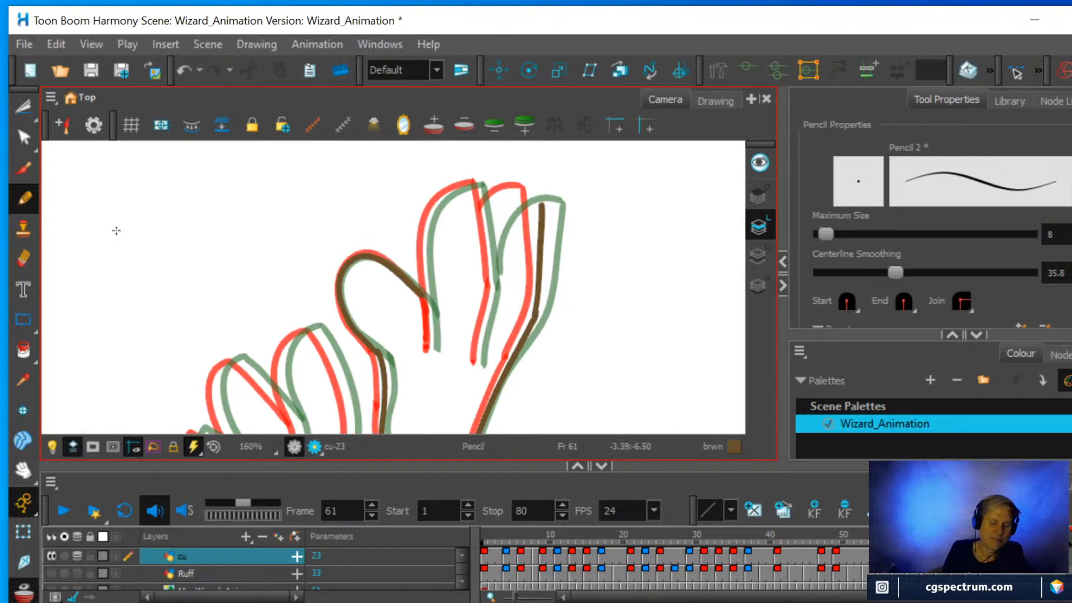
{"action": "mouse_move", "coordinate": [429, 351]}
{"action": "left_mouse_down"}
{"action": "mouse_move", "coordinate": [423, 241]}
{"action": "mouse_move", "coordinate": [432, 208]}
{"action": "mouse_move", "coordinate": [479, 186]}
{"action": "left_mouse_up"}
{"action": "mouse_move", "coordinate": [476, 363]}
{"action": "left_mouse_down"}
{"action": "mouse_move", "coordinate": [494, 282]}
{"action": "mouse_move", "coordinate": [477, 184]}
{"action": "left_mouse_up"}
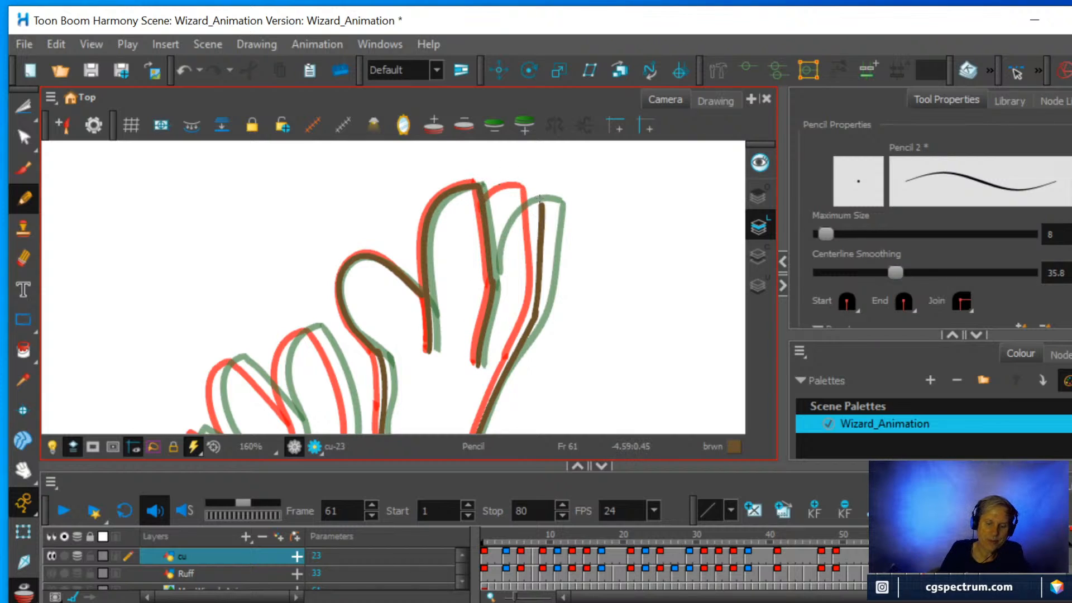
{"action": "mouse_move", "coordinate": [539, 208]}
{"action": "left_mouse_down"}
{"action": "mouse_move", "coordinate": [539, 195]}
{"action": "mouse_move", "coordinate": [514, 193]}
{"action": "mouse_move", "coordinate": [484, 249]}
{"action": "left_mouse_up"}
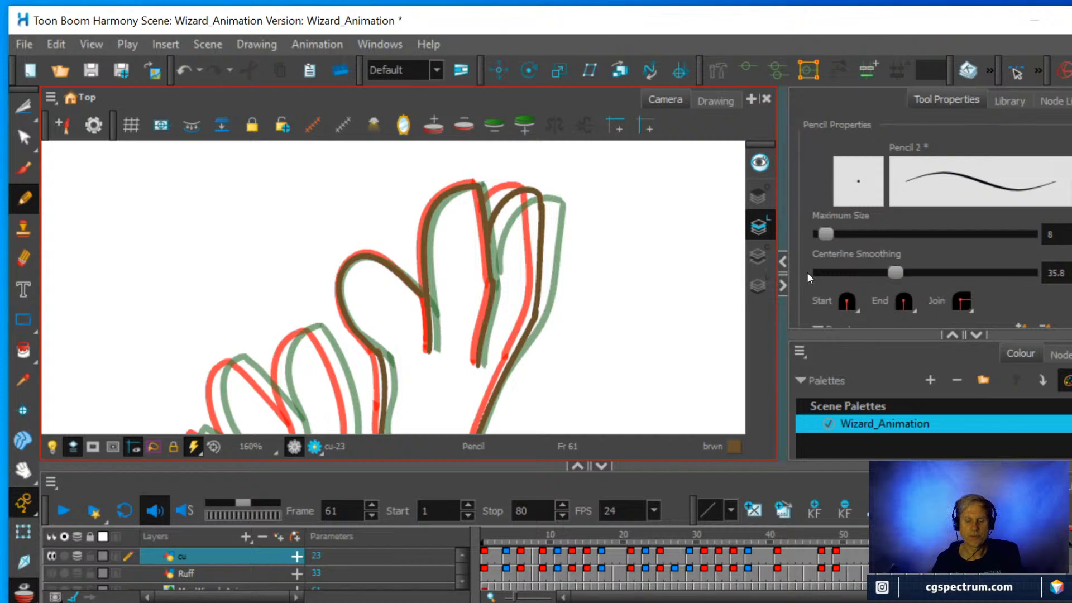
Draw both sides of the second hand's first finger, the one nearest the large hand, between the red and green guides.
{"action": "key", "text": "1"}
{"action": "key", "text": "space"}
{"action": "left_click_drag", "start_coordinate": [526, 314], "coordinate": [543, 212]}
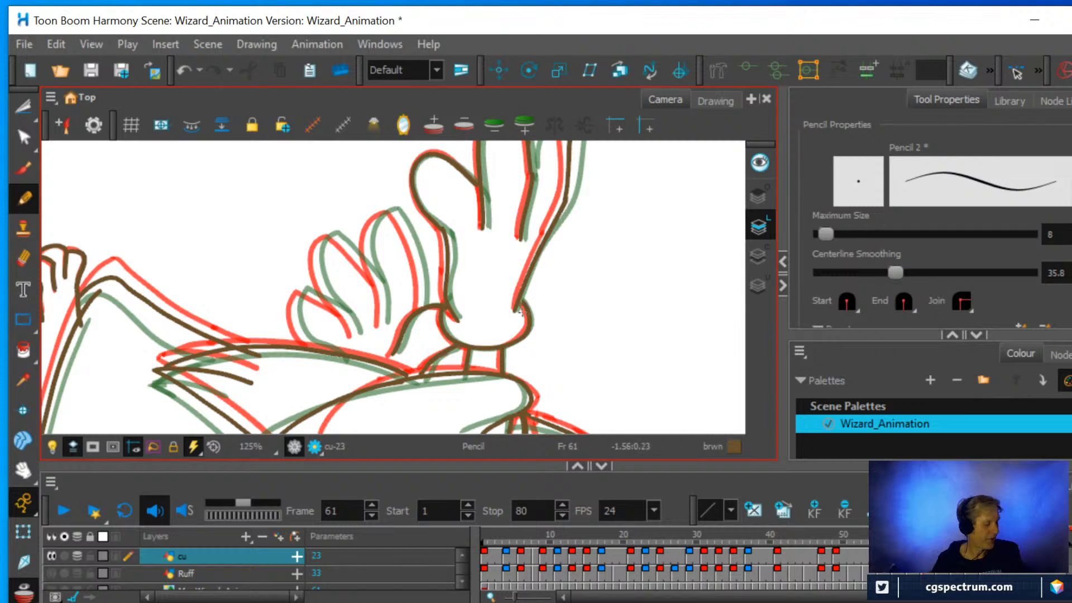
{"action": "key", "text": "ctrl+alt"}
{"action": "left_click_drag", "start_coordinate": [538, 313], "coordinate": [355, 264]}
{"action": "key", "text": "2"}
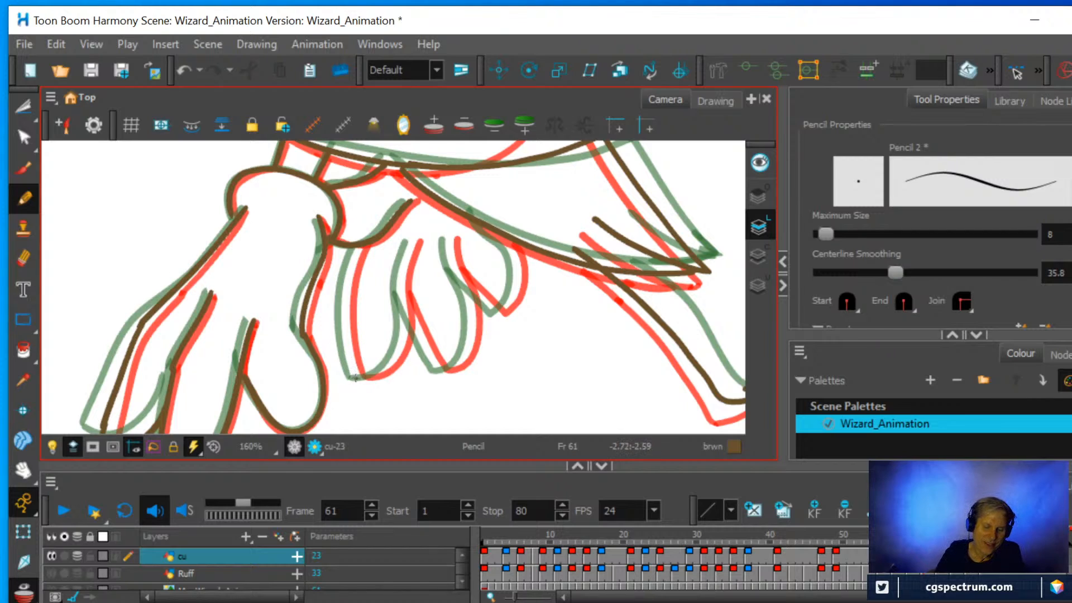
{"action": "mouse_move", "coordinate": [356, 378]}
{"action": "left_mouse_down"}
{"action": "mouse_move", "coordinate": [343, 284]}
{"action": "mouse_move", "coordinate": [355, 249]}
{"action": "left_mouse_up"}
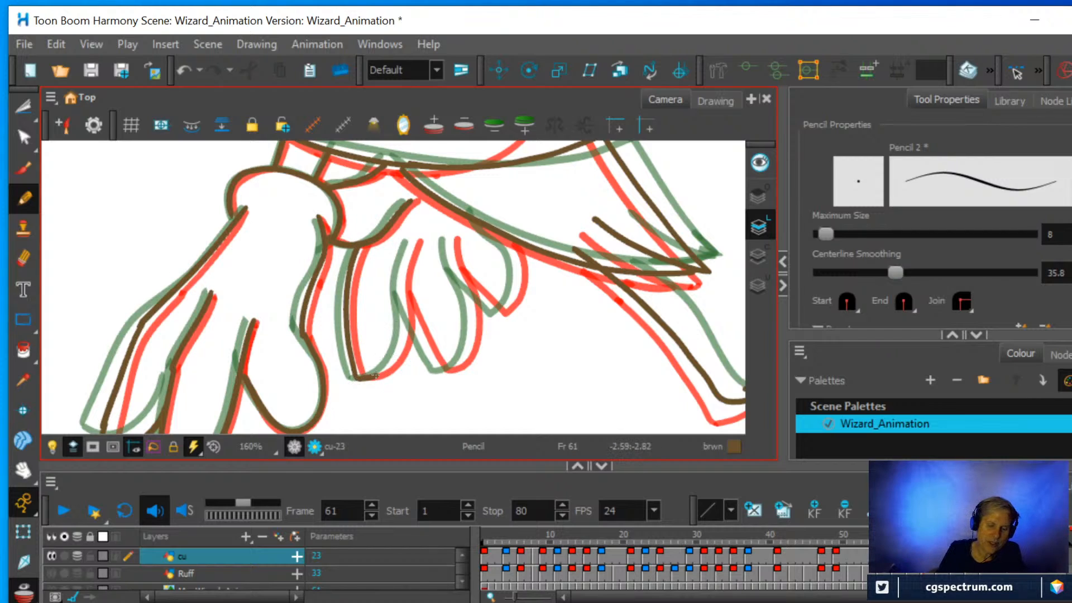
{"action": "mouse_move", "coordinate": [375, 375]}
{"action": "left_mouse_down"}
{"action": "mouse_move", "coordinate": [403, 332]}
{"action": "mouse_move", "coordinate": [412, 235]}
{"action": "left_mouse_up"}
{"action": "key", "text": "ctrl"}
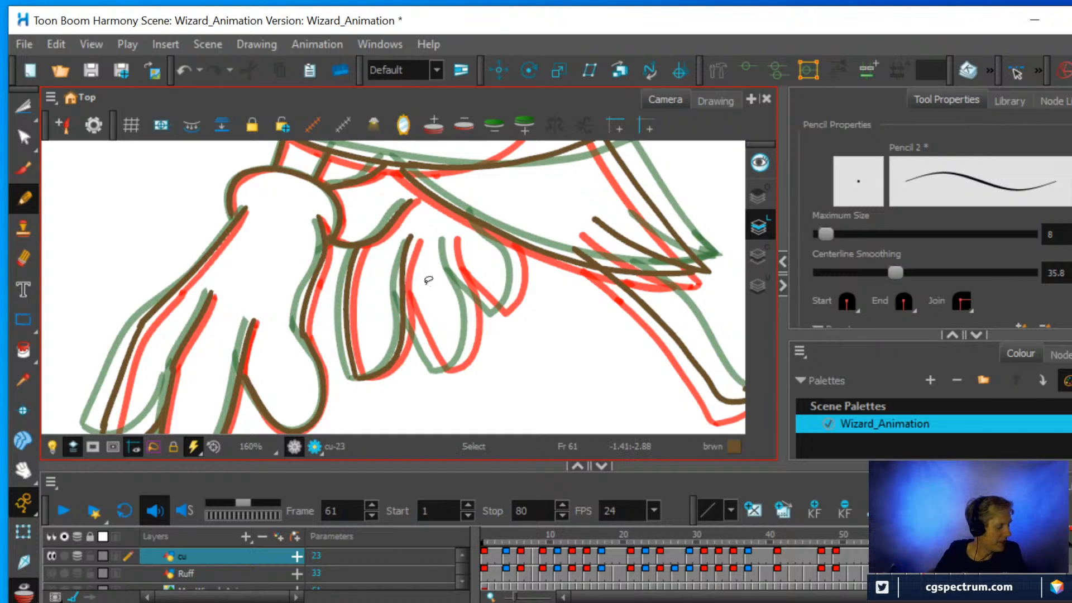
Replace the last stroke of the second hand's first finger with a new one from the fingertip up, using Centerline Smoothing 14.
{"action": "key", "text": "ctrl+z"}
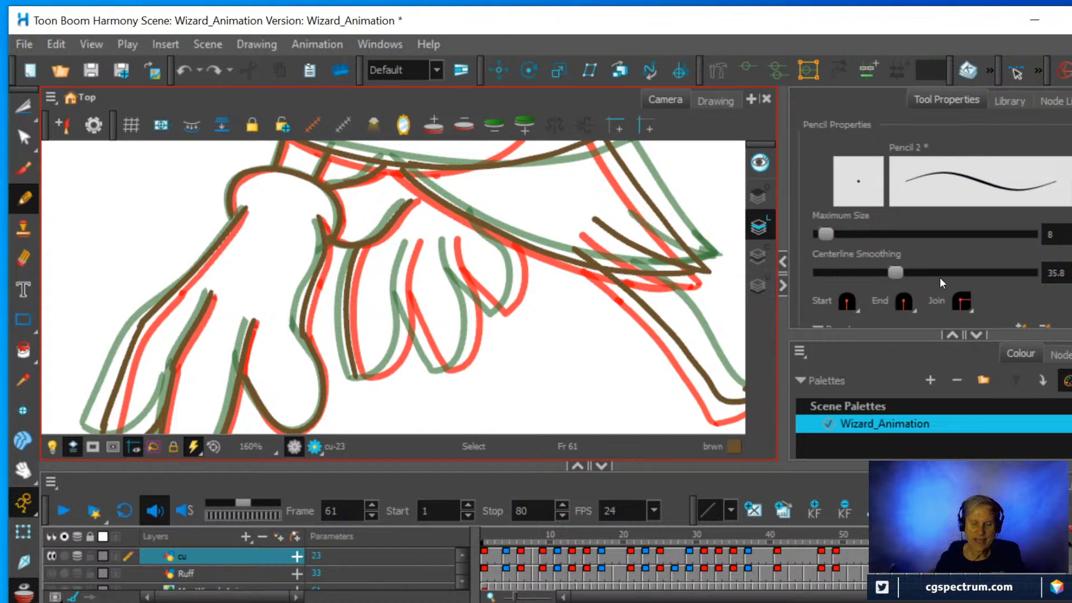
{"action": "left_click_drag", "start_coordinate": [900, 272], "coordinate": [840, 273]}
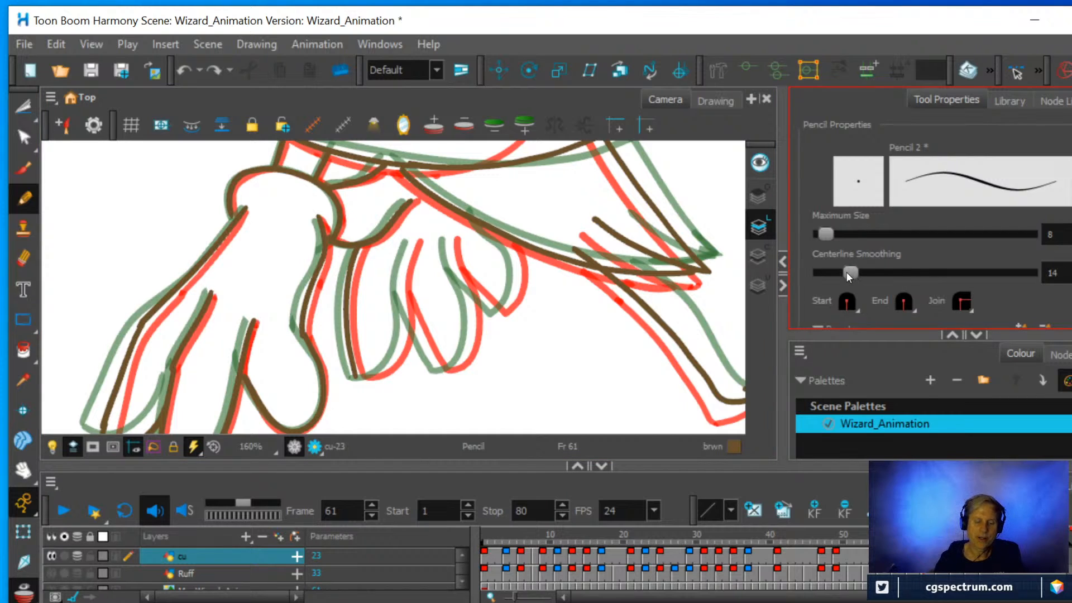
{"action": "mouse_move", "coordinate": [354, 377]}
{"action": "left_mouse_down"}
{"action": "mouse_move", "coordinate": [382, 372]}
{"action": "mouse_move", "coordinate": [397, 352]}
{"action": "mouse_move", "coordinate": [406, 237]}
{"action": "left_mouse_up"}
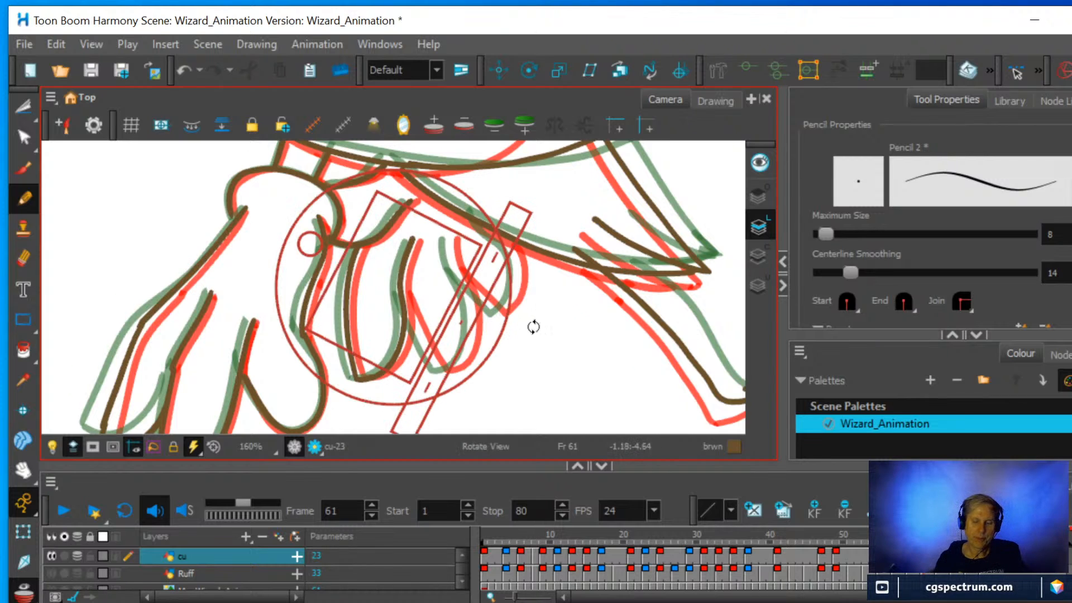
Draw both sides and the rounded tip of the second hand's middle finger between the red and green guides.
{"action": "left_click_drag", "start_coordinate": [533, 326], "coordinate": [484, 345]}
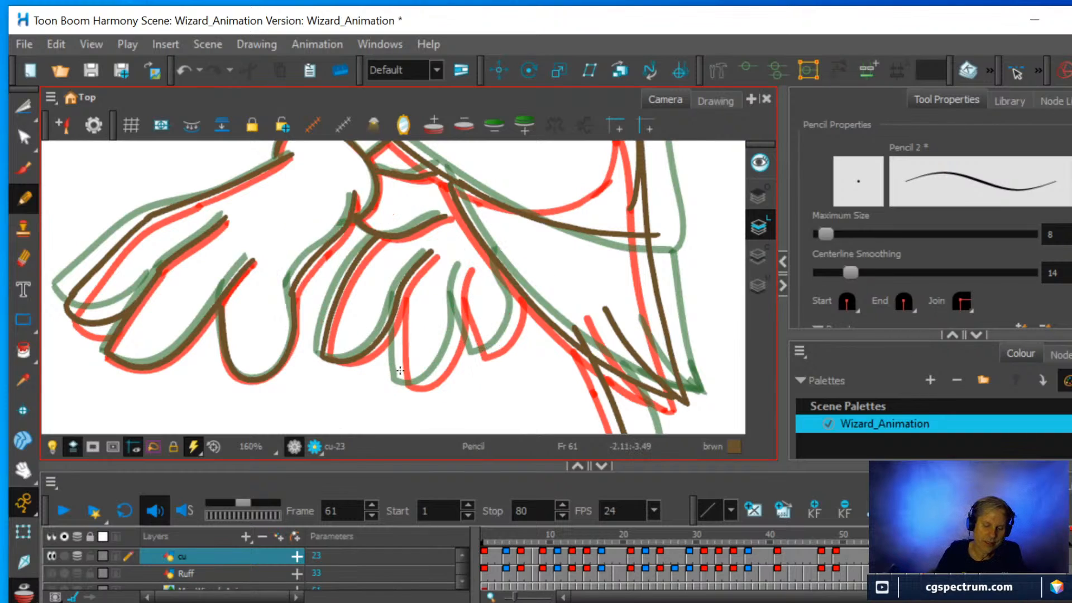
{"action": "mouse_move", "coordinate": [398, 385]}
{"action": "left_mouse_down"}
{"action": "mouse_move", "coordinate": [397, 327]}
{"action": "mouse_move", "coordinate": [413, 302]}
{"action": "left_mouse_up"}
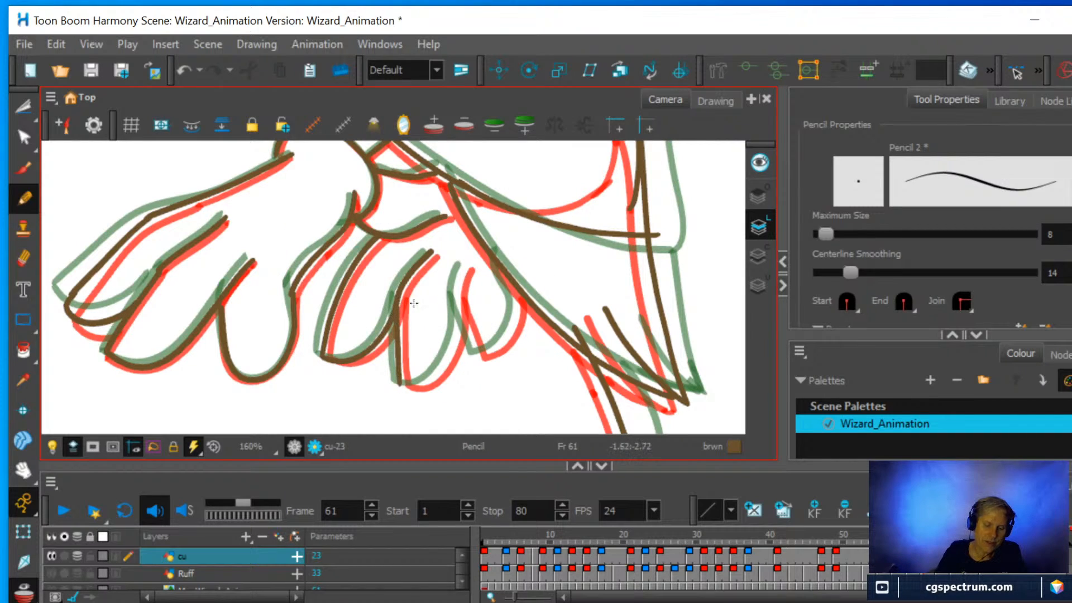
{"action": "mouse_move", "coordinate": [409, 386]}
{"action": "left_mouse_down"}
{"action": "mouse_move", "coordinate": [454, 342]}
{"action": "mouse_move", "coordinate": [457, 309]}
{"action": "left_mouse_up"}
{"action": "left_click_drag", "start_coordinate": [461, 271], "coordinate": [466, 263]}
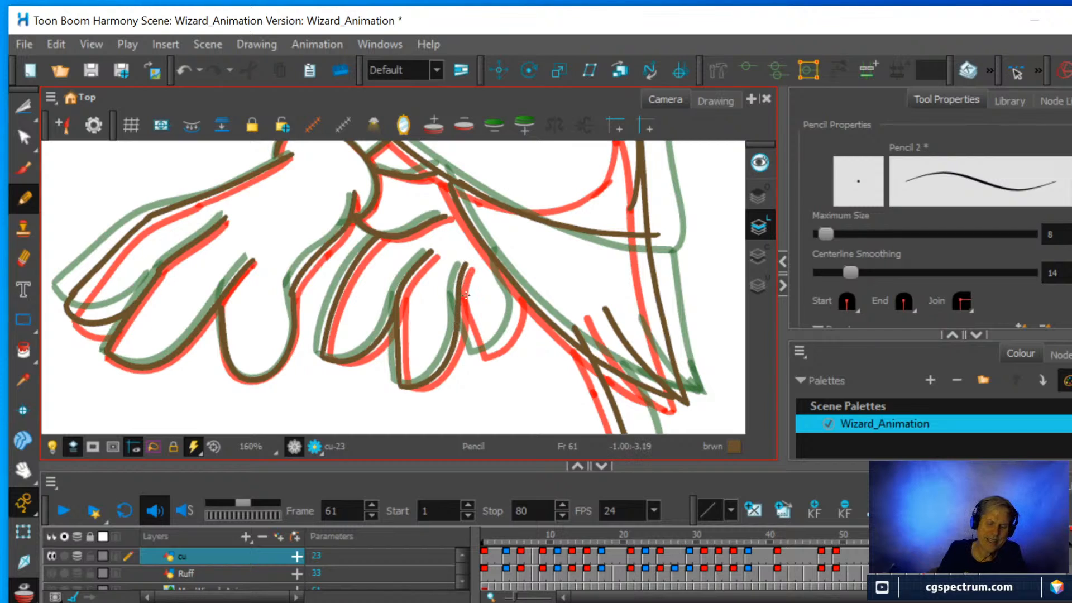
Draw the second hand's last finger between the guides, redoing its outer curve from the tip up to the sleeve edge.
{"action": "mouse_move", "coordinate": [467, 319]}
{"action": "left_mouse_down"}
{"action": "mouse_move", "coordinate": [477, 350]}
{"action": "mouse_move", "coordinate": [498, 338]}
{"action": "mouse_move", "coordinate": [516, 282]}
{"action": "left_mouse_up"}
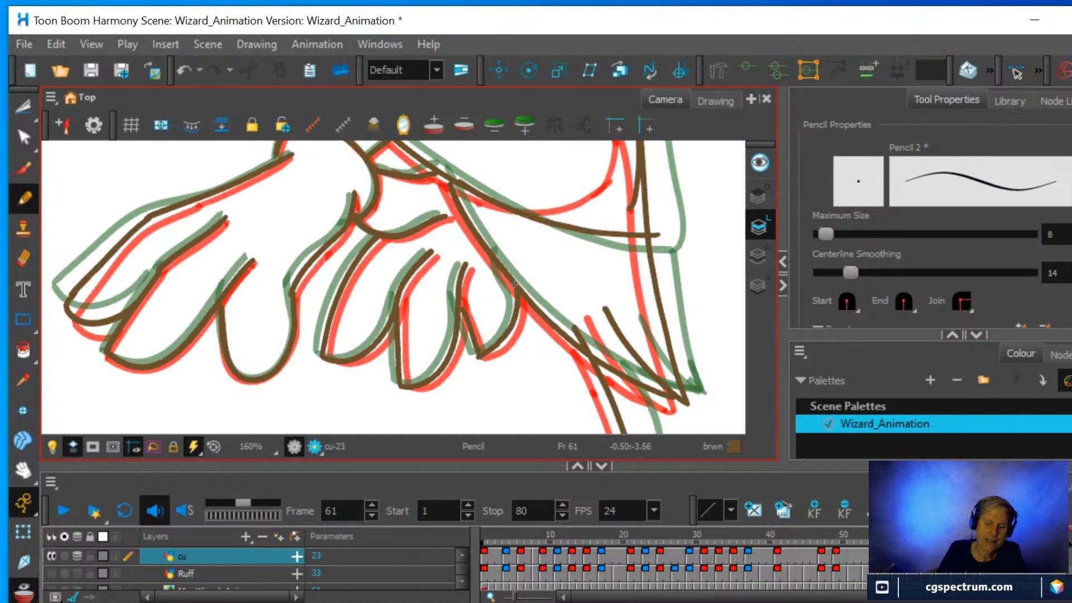
{"action": "key", "text": "ctrl+z"}
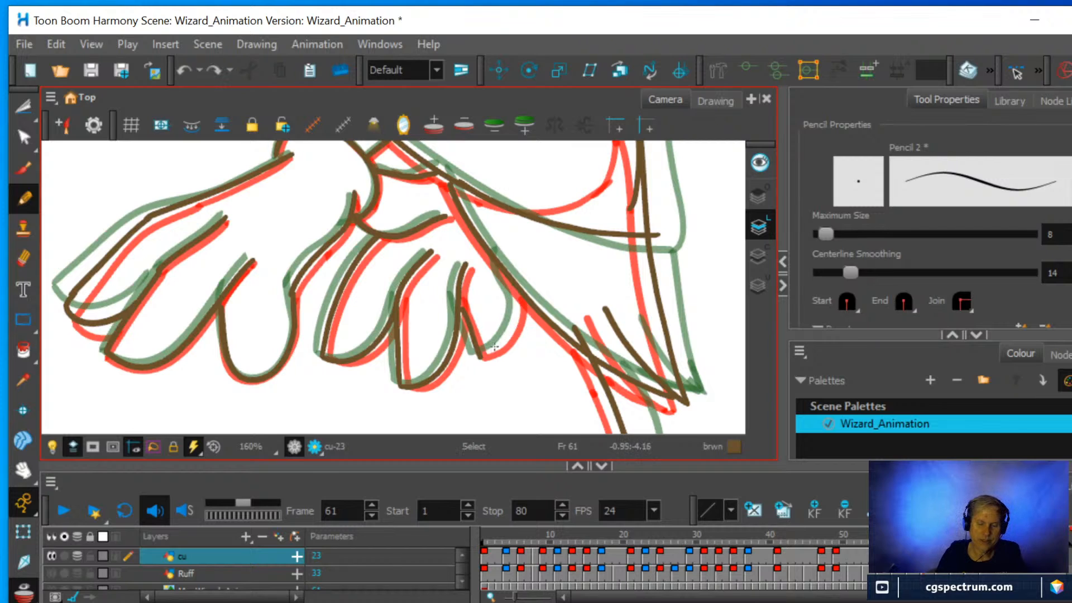
{"action": "mouse_move", "coordinate": [484, 355]}
{"action": "left_mouse_down"}
{"action": "mouse_move", "coordinate": [512, 327]}
{"action": "mouse_move", "coordinate": [512, 273]}
{"action": "left_mouse_up"}
Erase the robe's lower front edge above the foot and redraw it from the hem up to the sleeve point, midway between the guides.
{"action": "scroll", "coordinate": [528, 256], "scroll_direction": "down", "scroll_amount": 5}
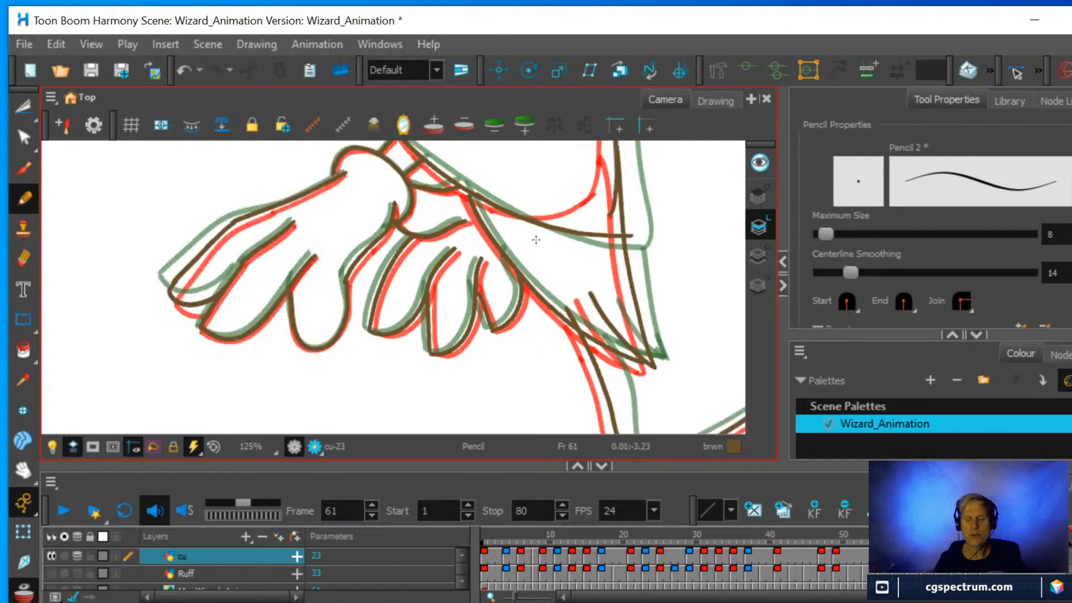
{"action": "mouse_move", "coordinate": [574, 203]}
{"action": "left_mouse_down"}
{"action": "mouse_move", "coordinate": [567, 263]}
{"action": "mouse_move", "coordinate": [543, 320]}
{"action": "mouse_move", "coordinate": [555, 311]}
{"action": "mouse_move", "coordinate": [550, 236]}
{"action": "left_mouse_up"}
{"action": "key", "text": "space"}
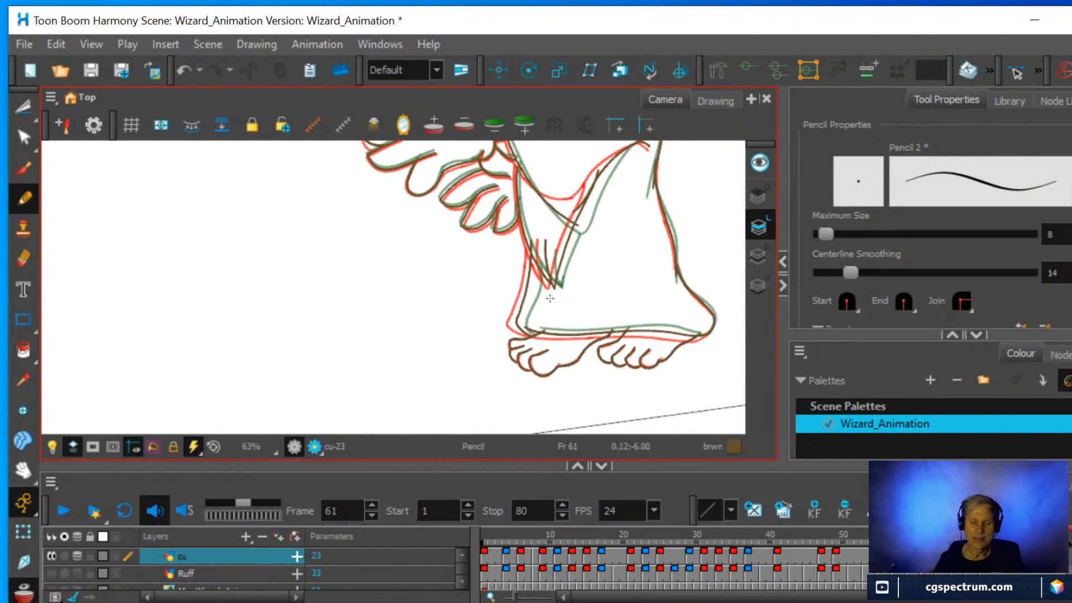
{"action": "scroll", "coordinate": [559, 334], "scroll_direction": "up", "scroll_amount": 4}
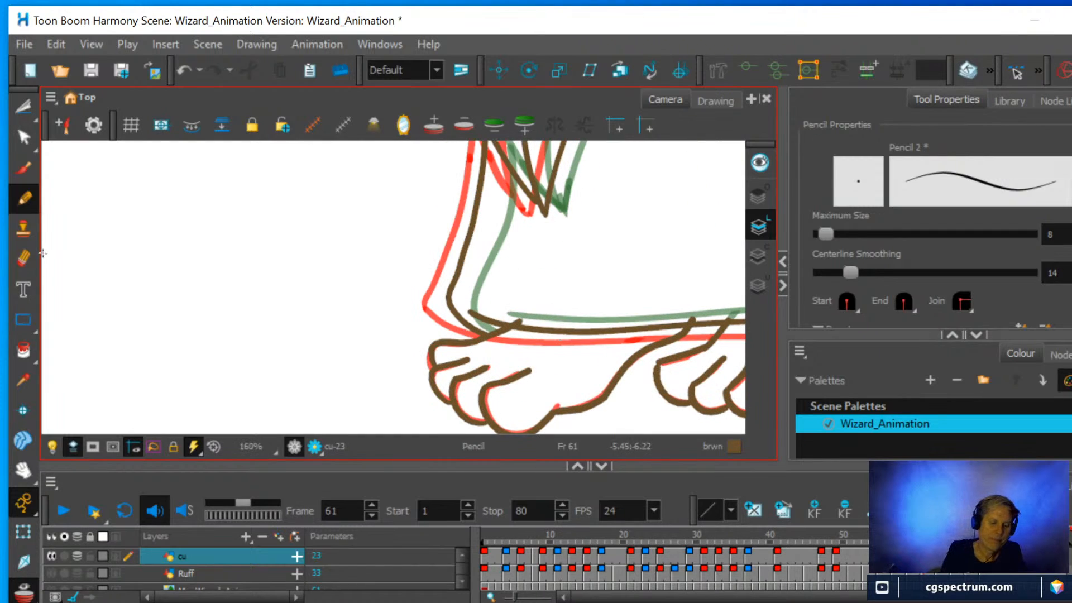
{"action": "left_click", "coordinate": [23, 259]}
{"action": "left_click_drag", "start_coordinate": [450, 306], "coordinate": [480, 195]}
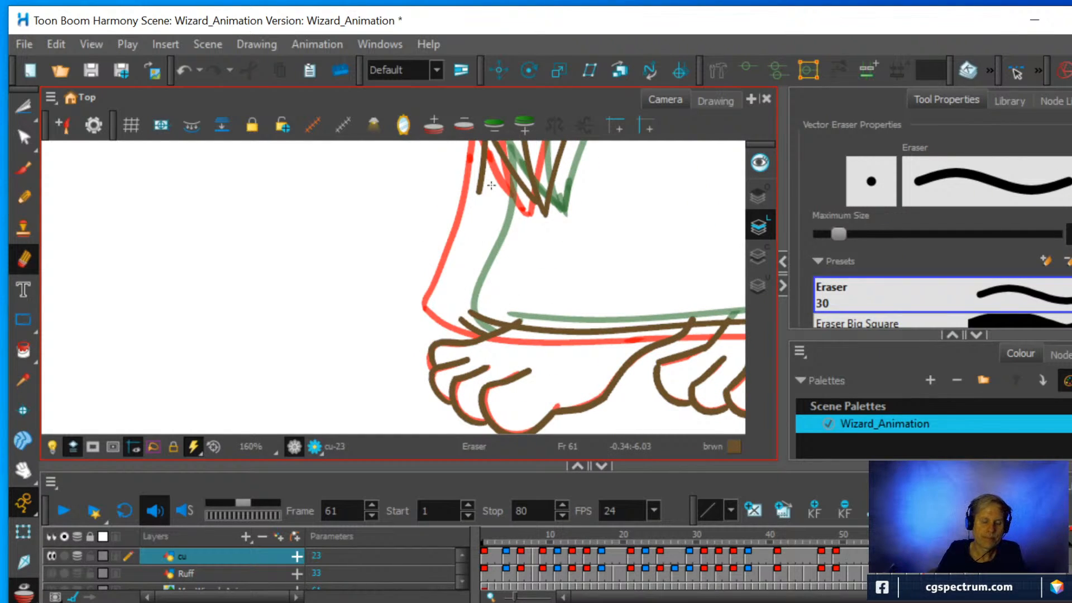
{"action": "left_click", "coordinate": [23, 196]}
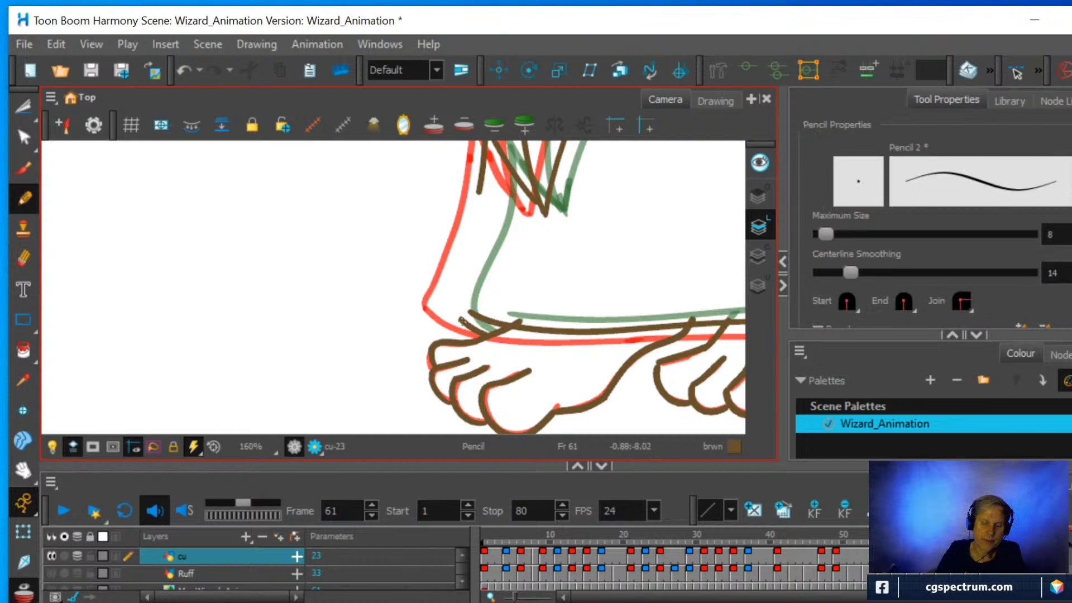
{"action": "mouse_move", "coordinate": [461, 320]}
{"action": "left_mouse_down"}
{"action": "mouse_move", "coordinate": [452, 293]}
{"action": "mouse_move", "coordinate": [480, 165]}
{"action": "left_mouse_up"}
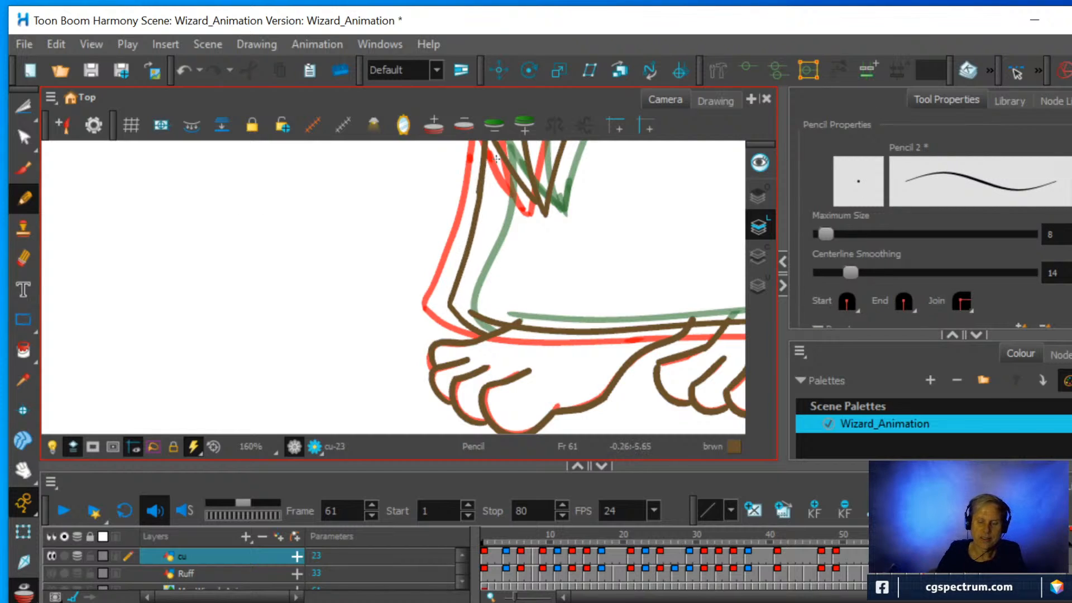
Erase the end of the front foot's upper line that pokes above the robe hem.
{"action": "mouse_move", "coordinate": [646, 203]}
{"action": "left_mouse_down"}
{"action": "mouse_move", "coordinate": [500, 237]}
{"action": "mouse_move", "coordinate": [401, 243]}
{"action": "left_mouse_up"}
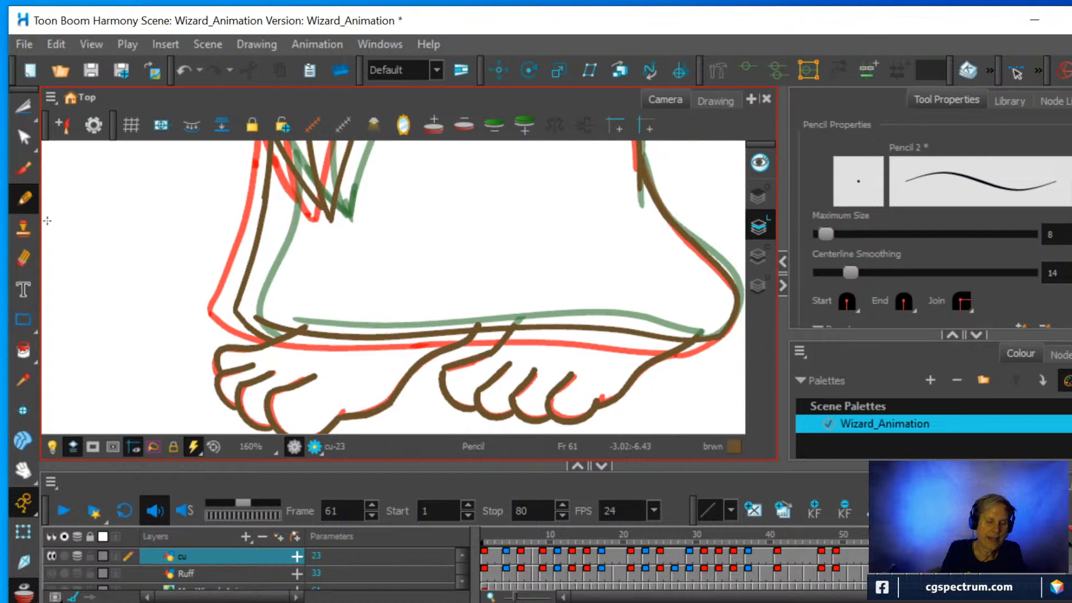
{"action": "left_click", "coordinate": [23, 258]}
{"action": "mouse_move", "coordinate": [311, 287]}
{"action": "left_mouse_down"}
{"action": "mouse_move", "coordinate": [308, 316]}
{"action": "mouse_move", "coordinate": [290, 318]}
{"action": "mouse_move", "coordinate": [304, 313]}
{"action": "left_mouse_up"}
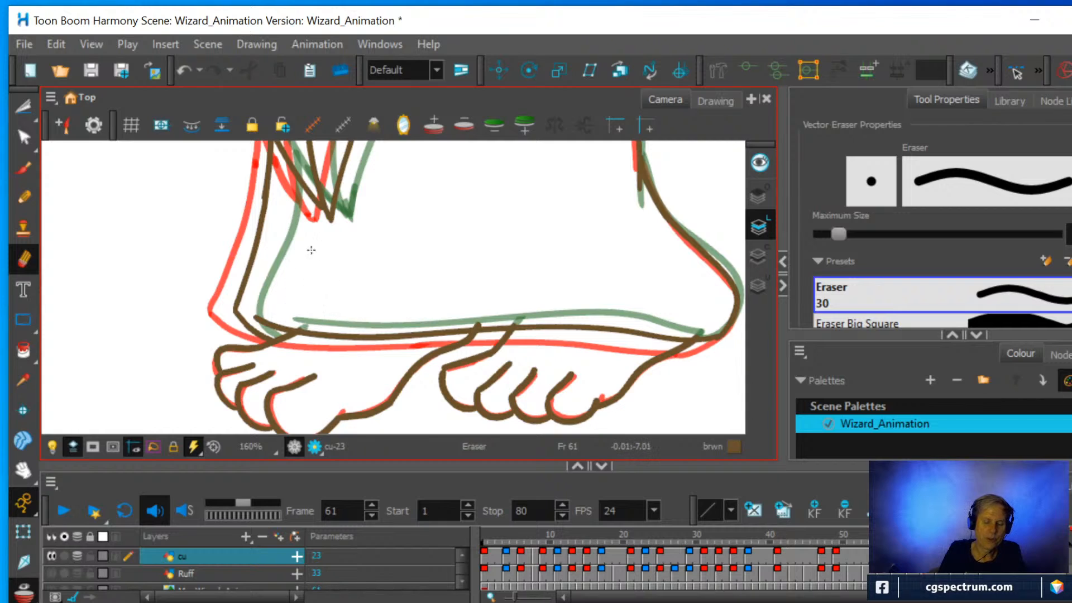
{"action": "left_click", "coordinate": [23, 196]}
Adjust the ends of the other foot lines with the Contour Editor so they meet the robe hem without overshooting.
{"action": "left_click", "coordinate": [24, 137]}
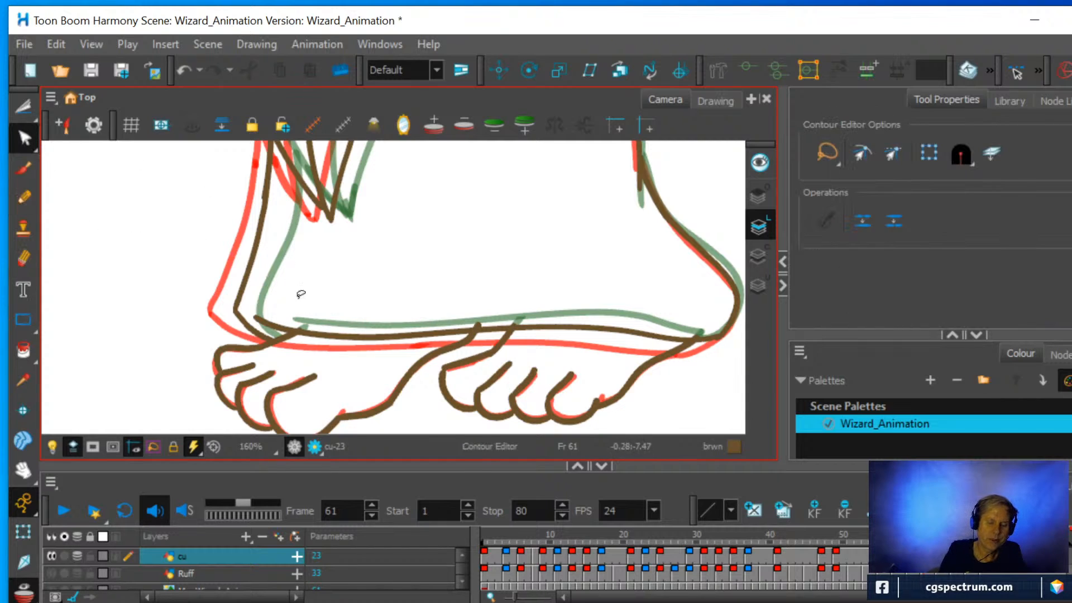
{"action": "left_click", "coordinate": [476, 338]}
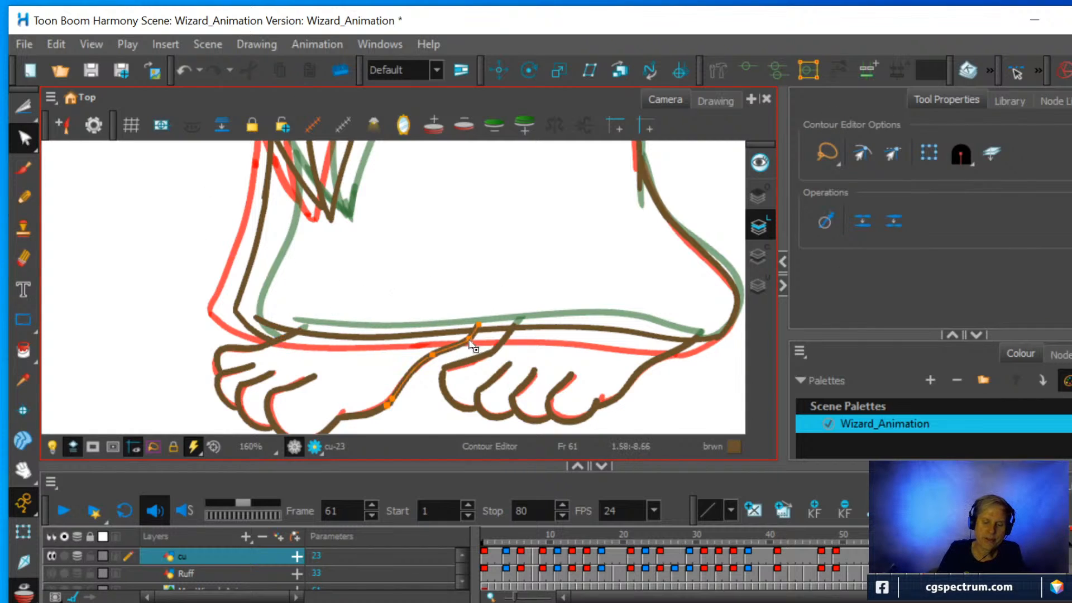
{"action": "left_click_drag", "start_coordinate": [479, 325], "coordinate": [475, 330]}
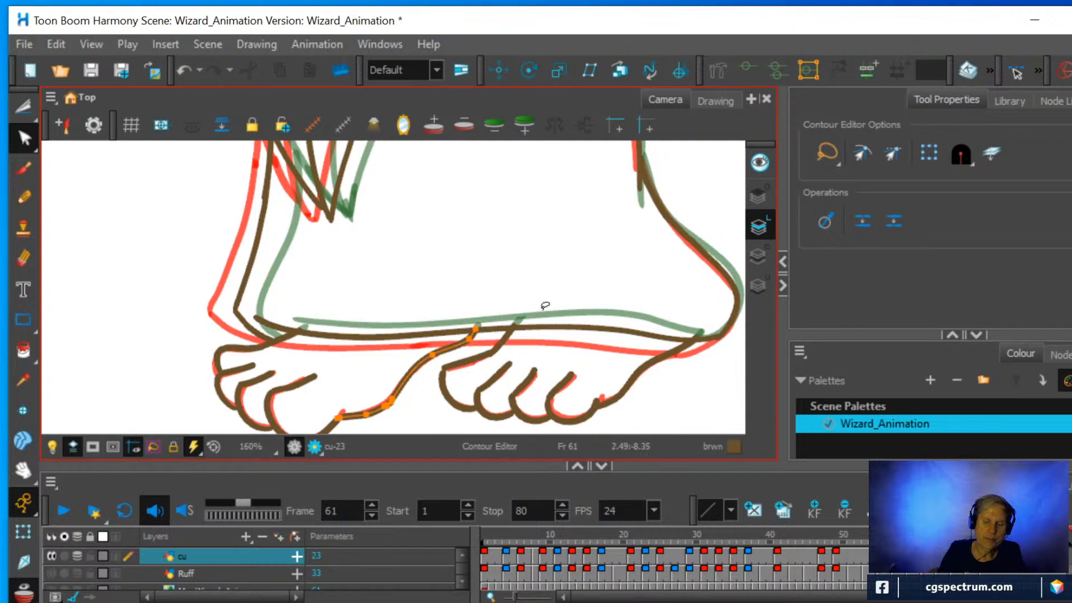
{"action": "left_click", "coordinate": [506, 337]}
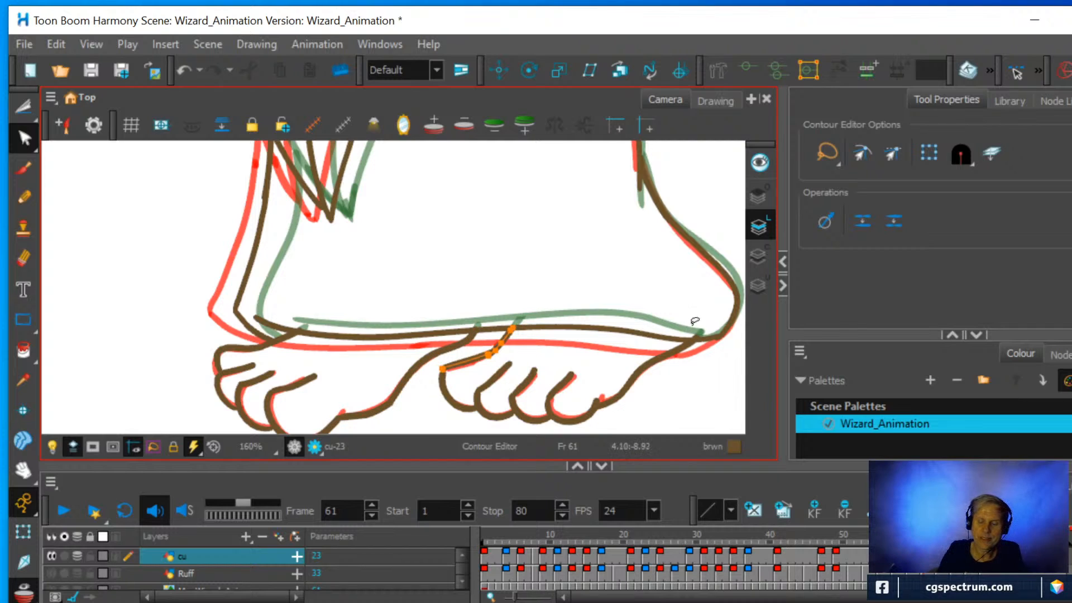
{"action": "left_click", "coordinate": [685, 347]}
{"action": "left_click_drag", "start_coordinate": [700, 335], "coordinate": [690, 340]}
Turn off the onion skin to show only the wizard drawing on frame 61.
{"action": "scroll", "coordinate": [701, 307], "scroll_direction": "down", "scroll_amount": 4}
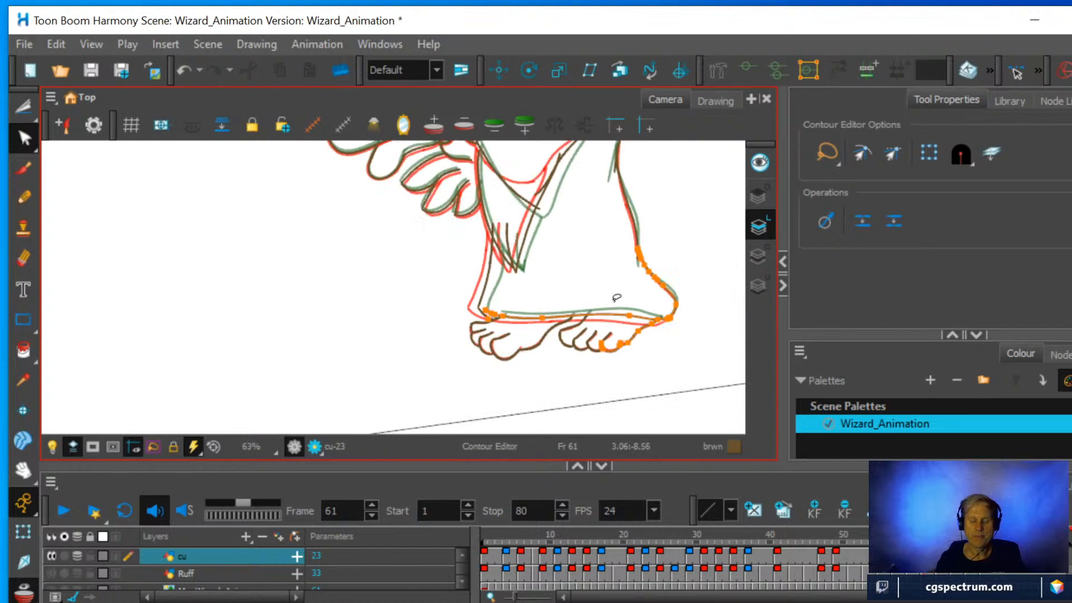
{"action": "left_click_drag", "start_coordinate": [615, 296], "coordinate": [533, 361]}
{"action": "key", "text": "v"}
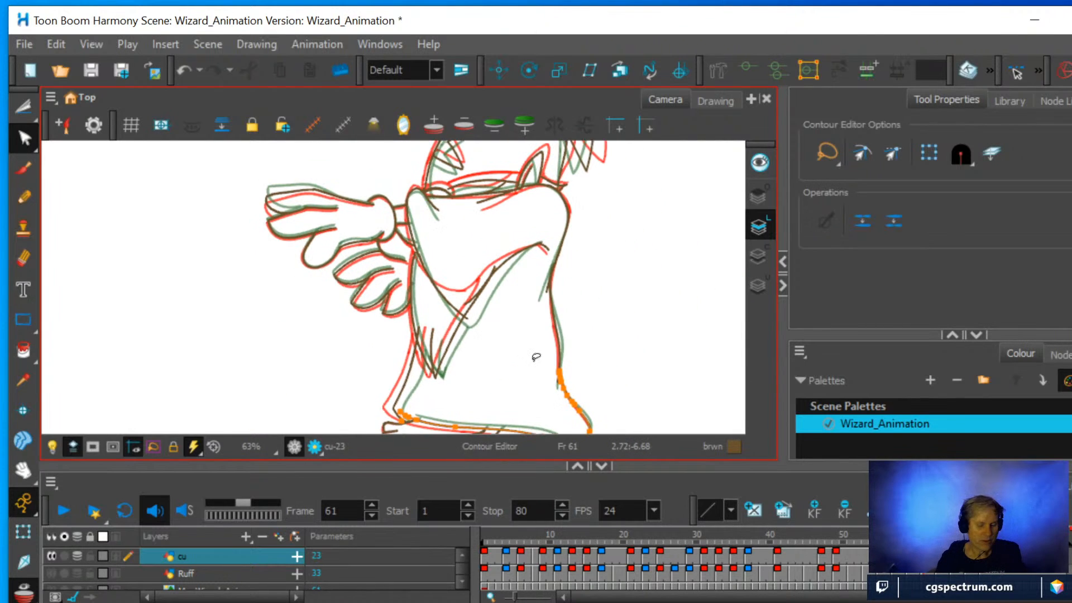
{"action": "key", "text": "alt+o"}
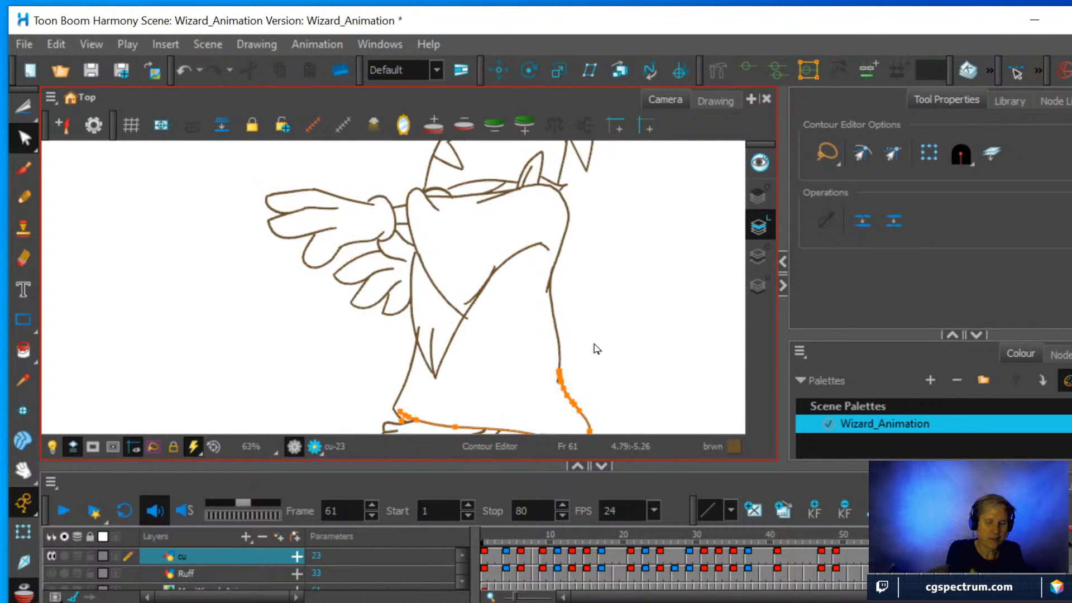
{"action": "scroll", "coordinate": [509, 240], "scroll_direction": "down", "scroll_amount": 3}
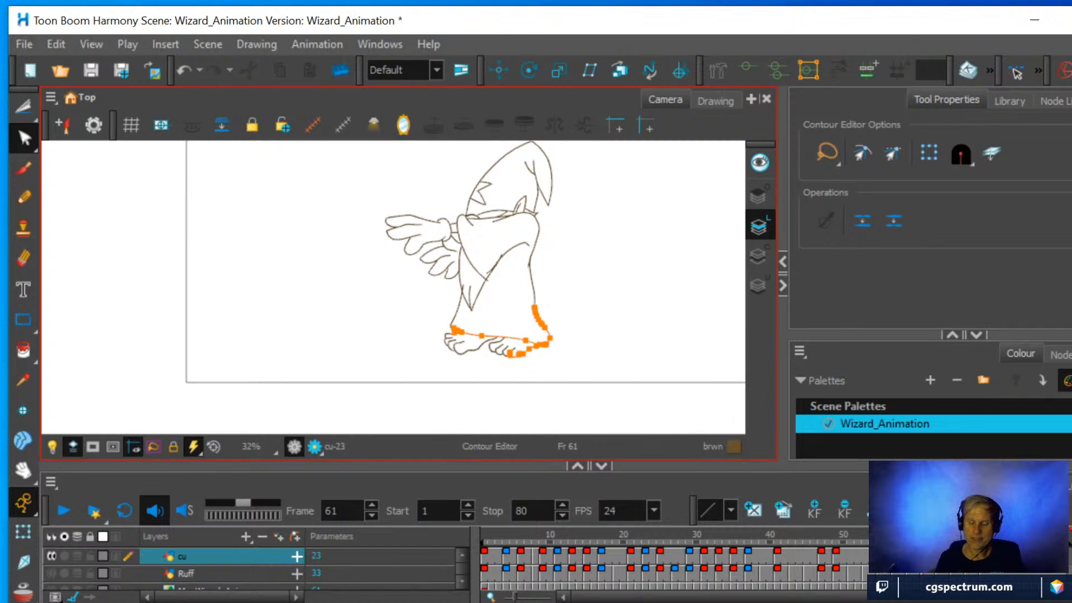
Flip between the cu drawings on frames 59, 61 and 69 to check how the inbetween moves.
{"action": "left_click", "coordinate": [909, 537]}
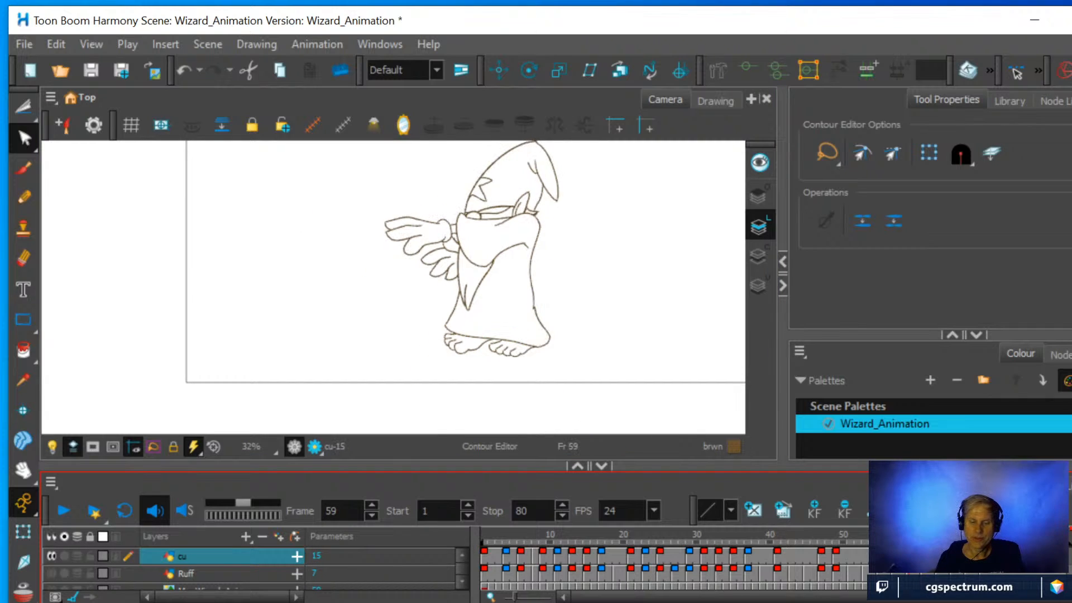
{"action": "key", "text": "g"}
{"action": "key", "text": "g"}
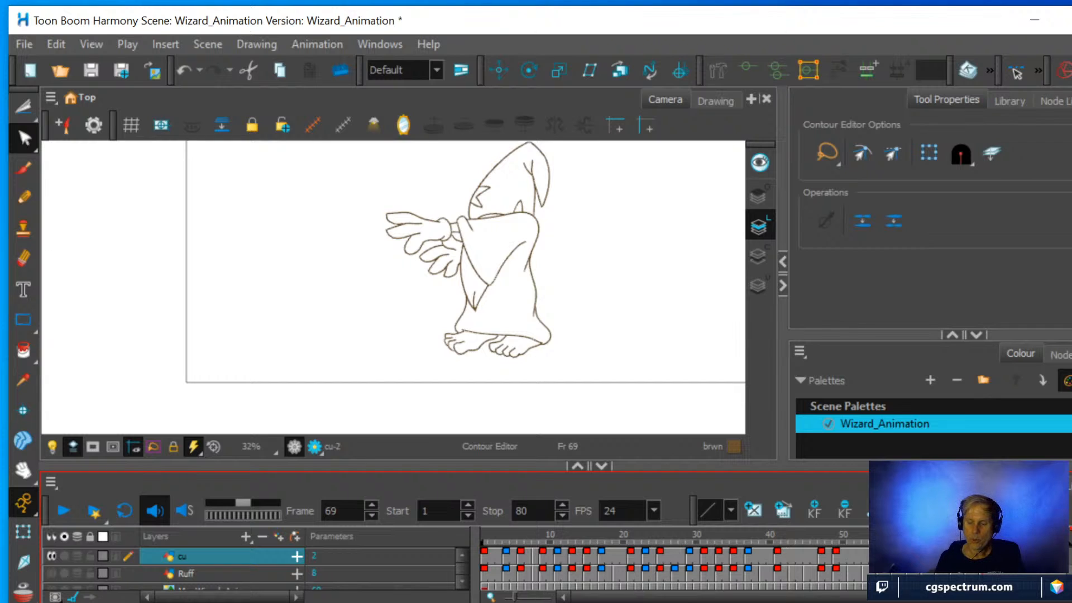
{"action": "key", "text": "f"}
{"action": "key", "text": "f"}
{"action": "key", "text": "g"}
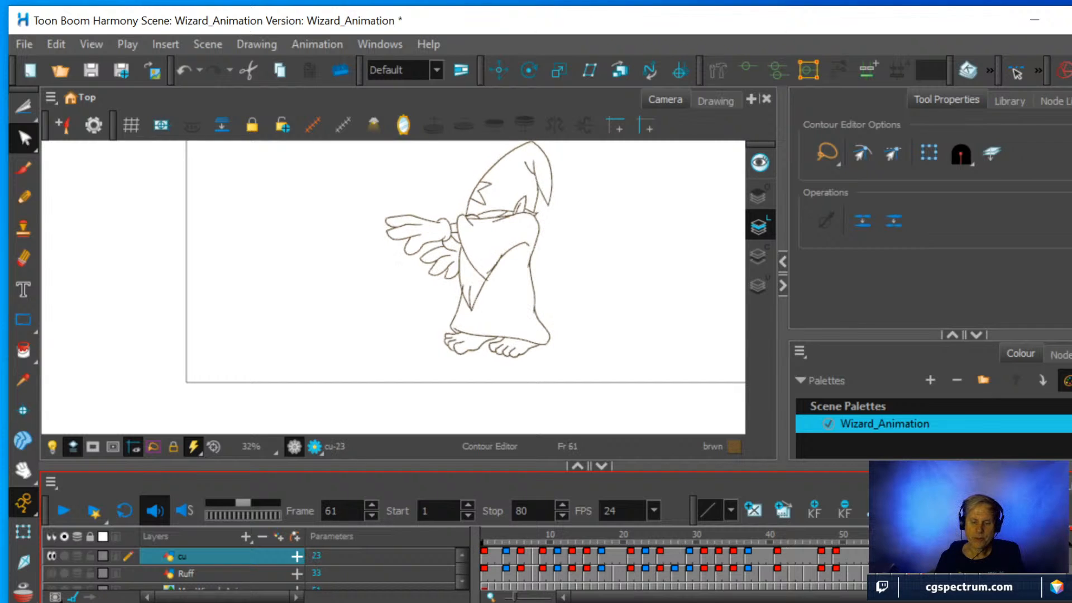
{"action": "key", "text": "g"}
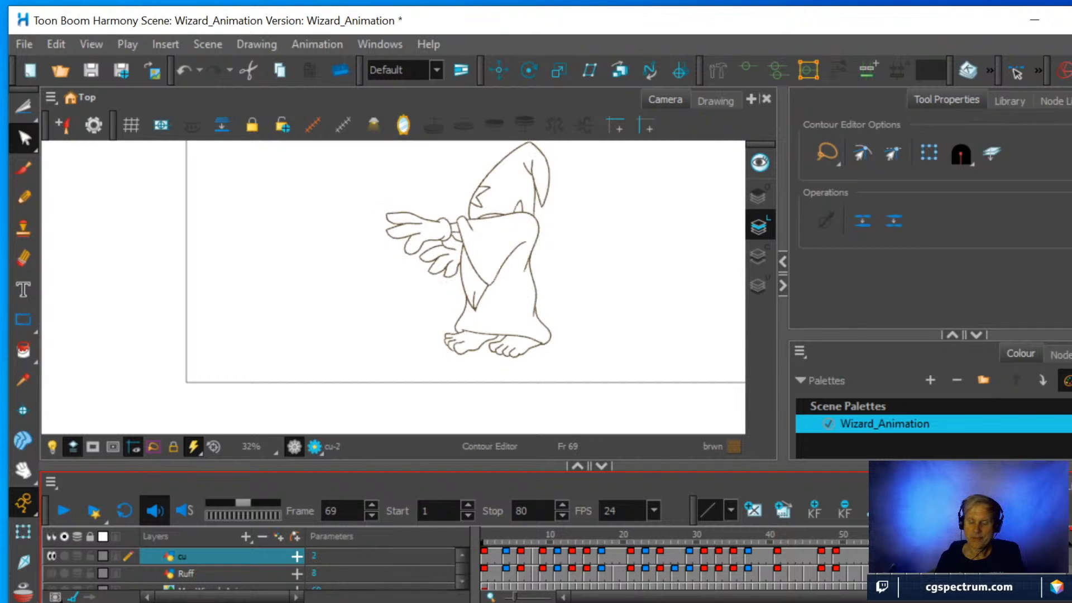
{"action": "key", "text": "f"}
Cut away the overshooting line ends where the robe's front edge meets the sleeve point and where the sleeve fold crosses the sleeve edge.
{"action": "scroll", "coordinate": [432, 281], "scroll_direction": "up", "scroll_amount": 4}
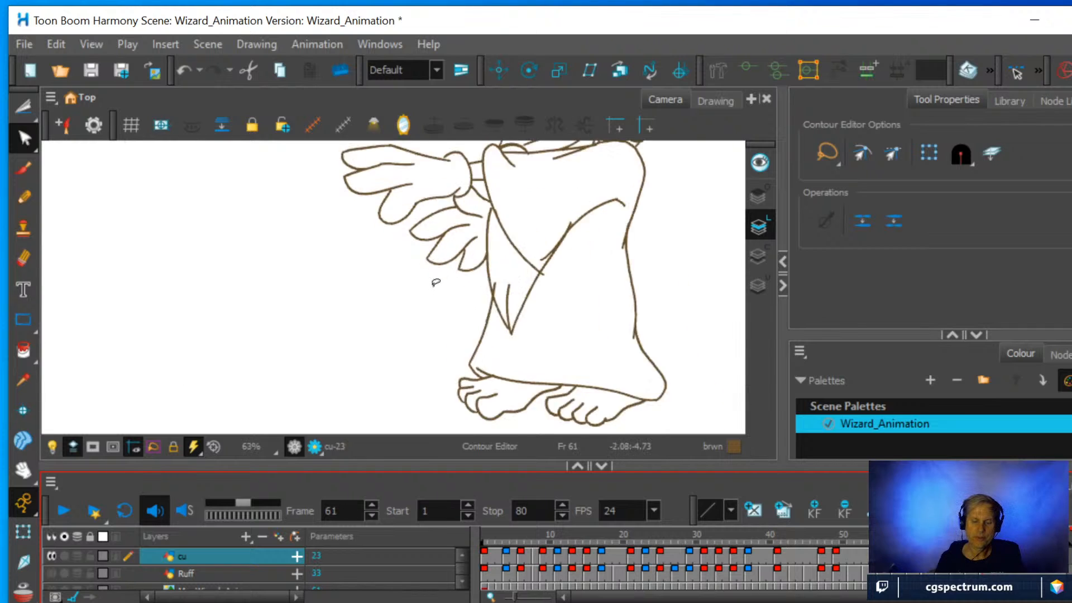
{"action": "key", "text": "space"}
{"action": "left_click_drag", "start_coordinate": [535, 298], "coordinate": [352, 308]}
{"action": "scroll", "coordinate": [326, 317], "scroll_direction": "up", "scroll_amount": 1}
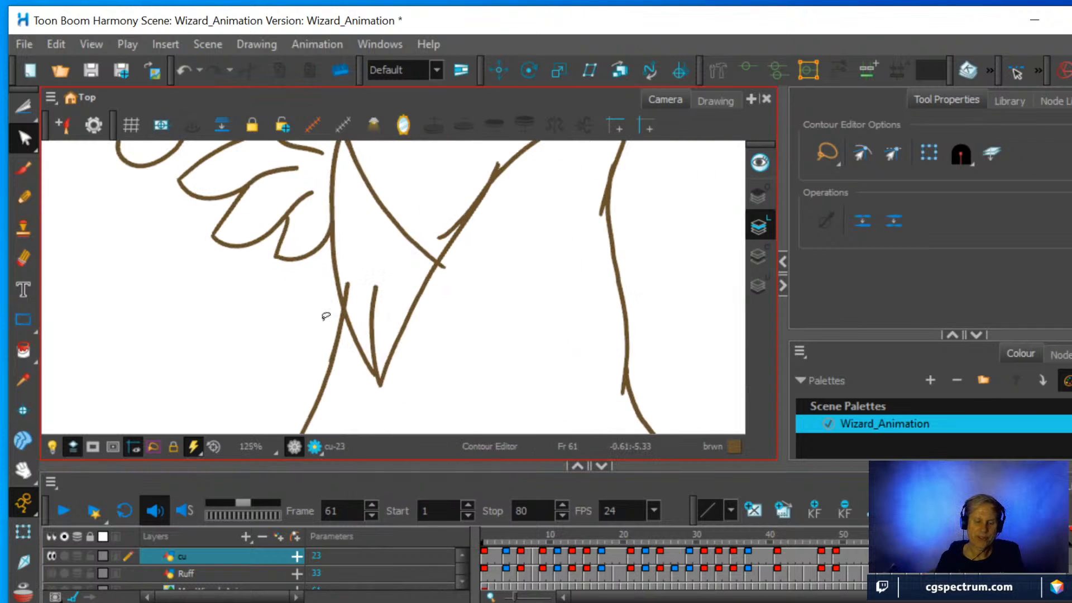
{"action": "left_click", "coordinate": [24, 107]}
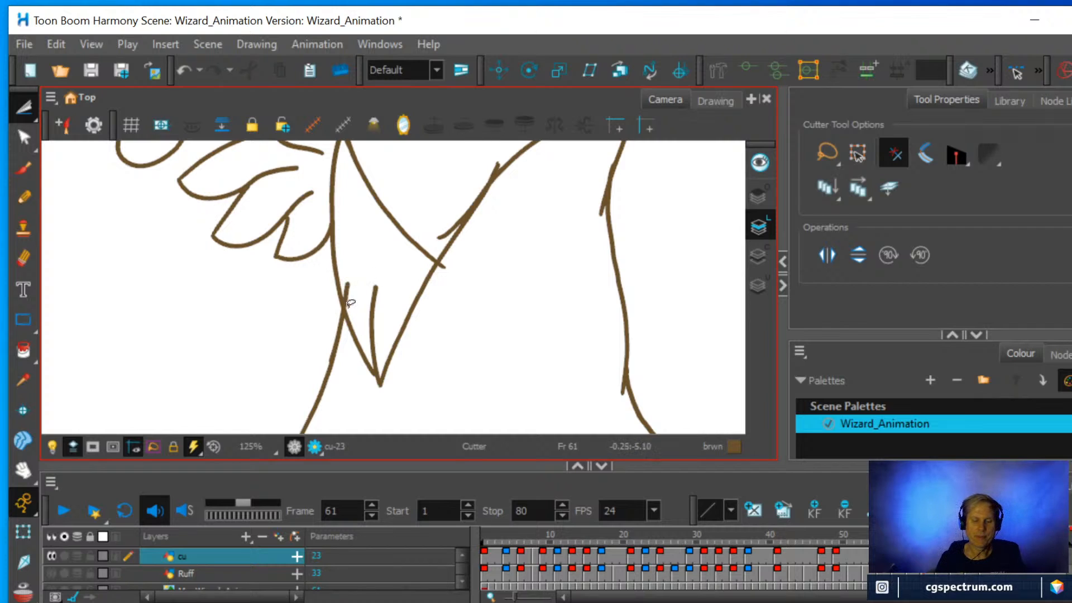
{"action": "left_click_drag", "start_coordinate": [355, 299], "coordinate": [347, 258]}
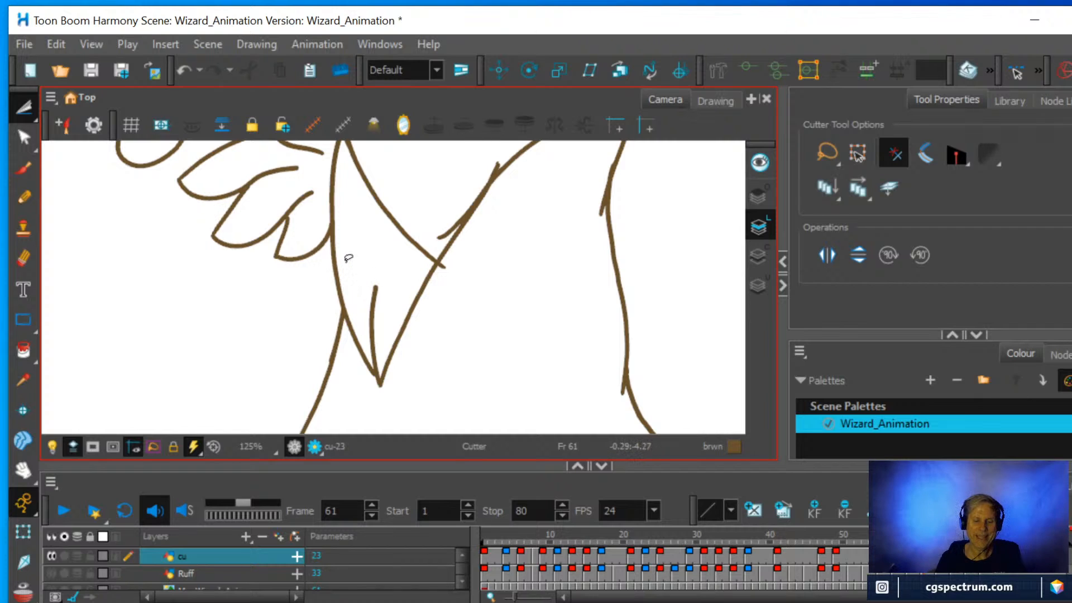
{"action": "left_click_drag", "start_coordinate": [440, 265], "coordinate": [466, 246]}
Compare the trimmed robe and sleeve lines on frame 61 with the drawing on frame 69.
{"action": "key", "text": "1"}
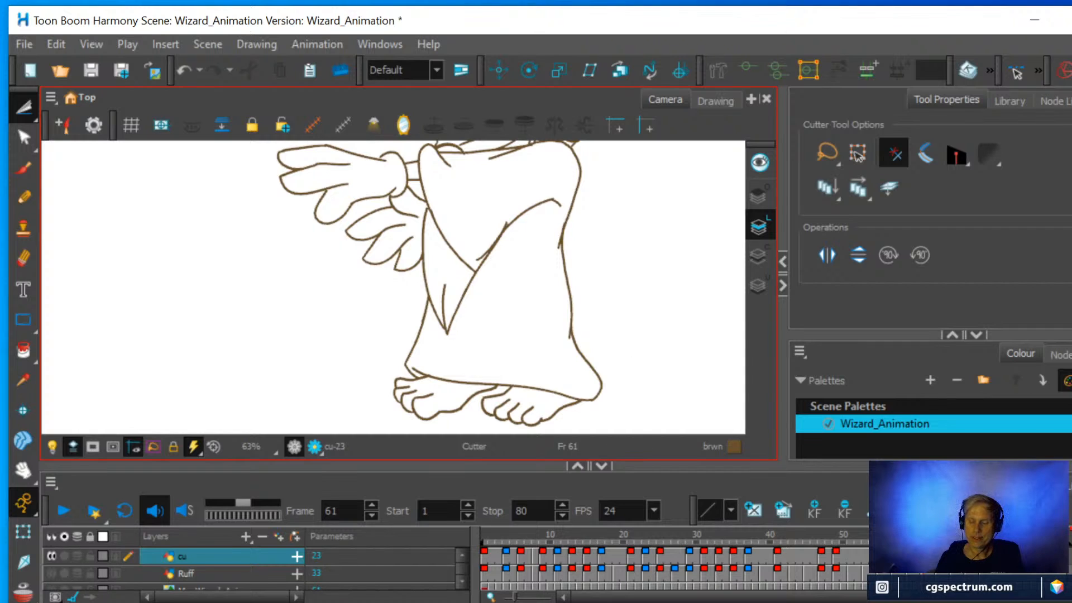
{"action": "left_click", "coordinate": [909, 539]}
{"action": "left_click", "coordinate": [924, 539]}
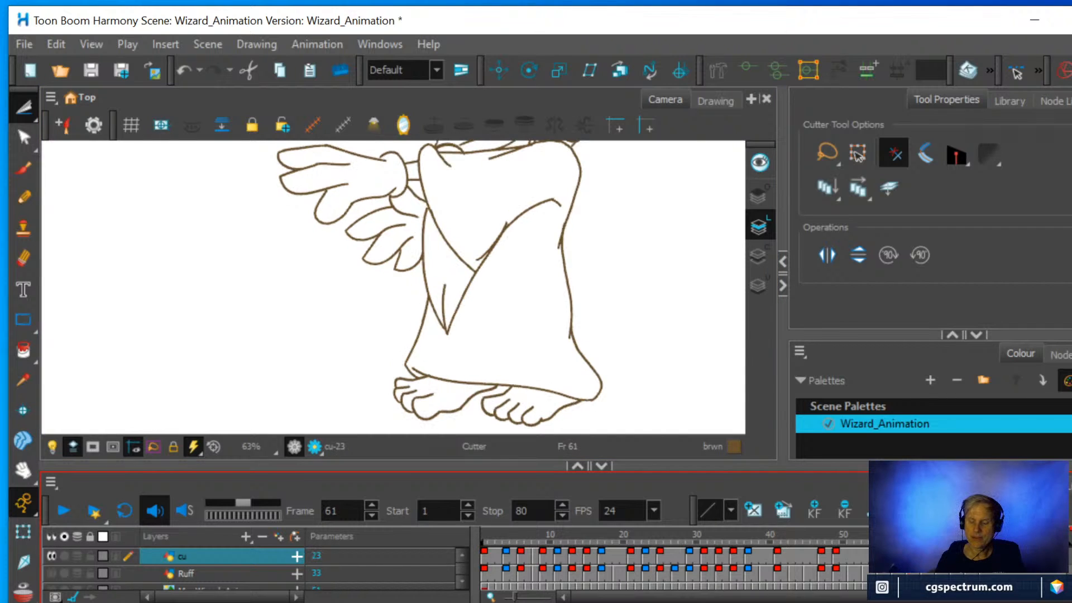
{"action": "left_click", "coordinate": [983, 539]}
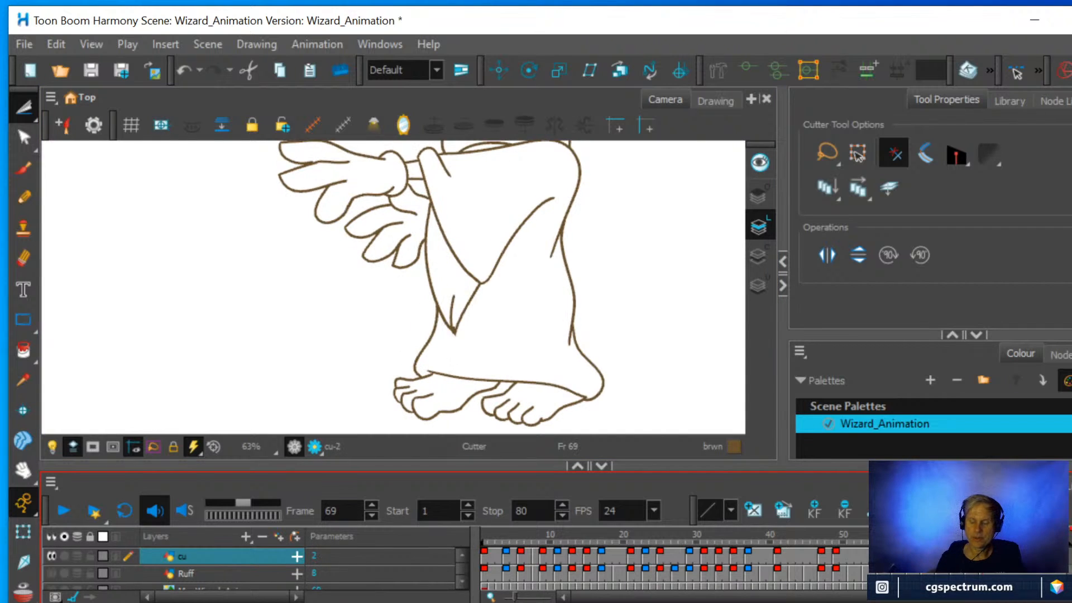
{"action": "left_click", "coordinate": [925, 539]}
{"action": "scroll", "coordinate": [527, 293], "scroll_direction": "up", "scroll_amount": 2}
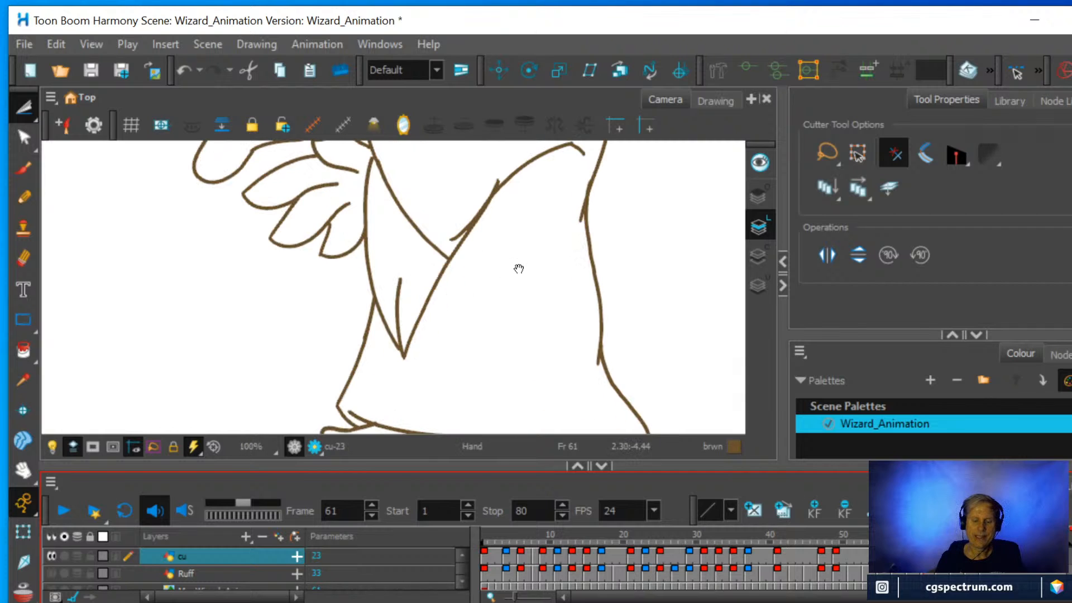
Erase the overlapping lines between the sleeve's lower corner and its upper fold, and sketch a short rounded hook at the corner.
{"action": "left_click_drag", "start_coordinate": [518, 268], "coordinate": [505, 318]}
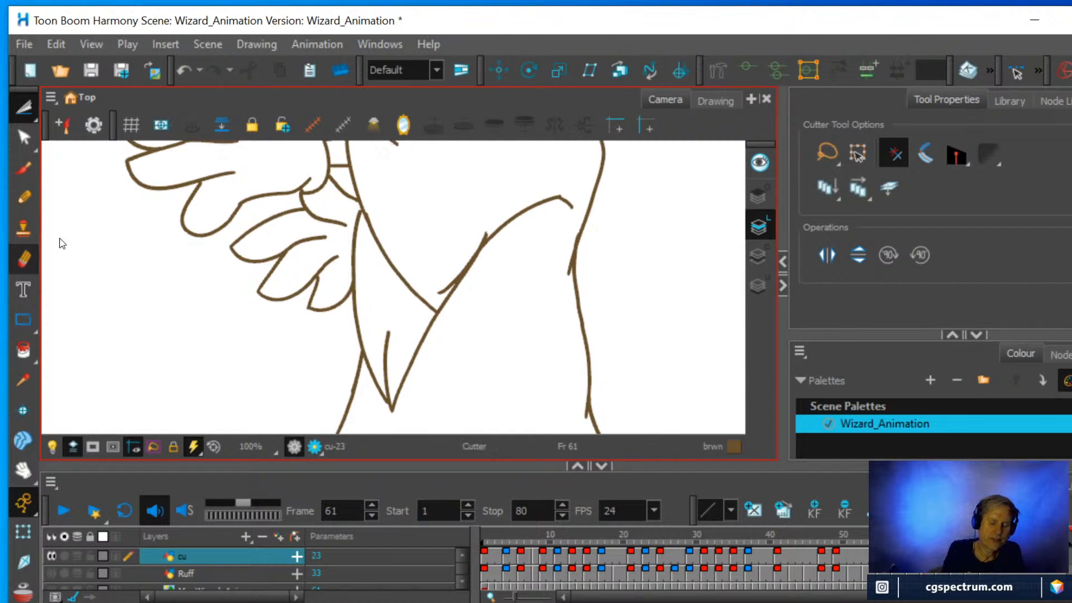
{"action": "key", "text": "alt+e"}
{"action": "mouse_move", "coordinate": [444, 296]}
{"action": "left_mouse_down"}
{"action": "mouse_move", "coordinate": [486, 230]}
{"action": "mouse_move", "coordinate": [441, 298]}
{"action": "left_mouse_up"}
{"action": "key", "text": "alt+slash"}
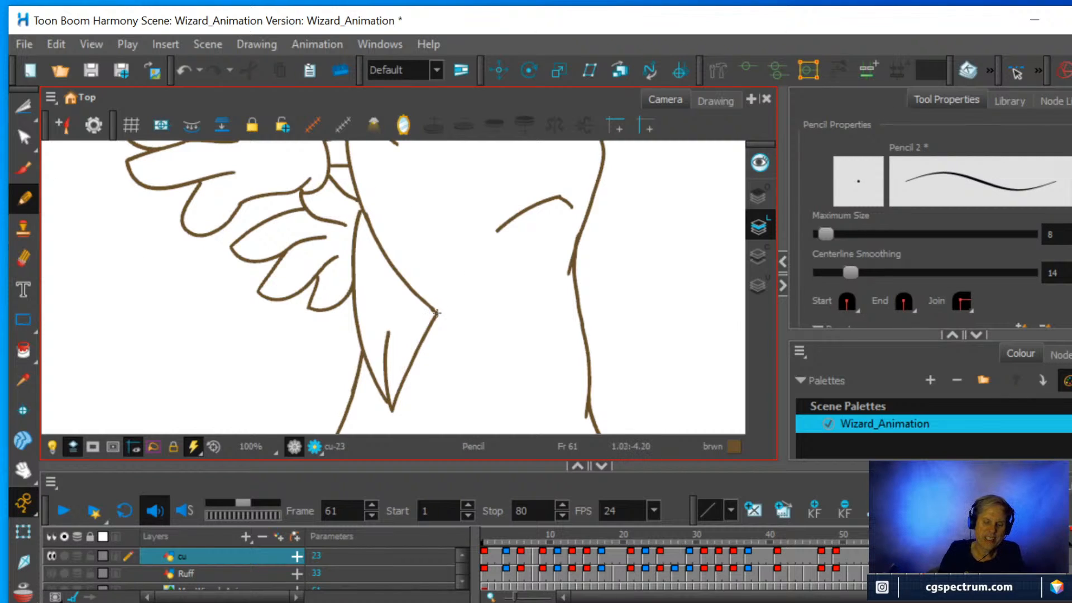
{"action": "left_click_drag", "start_coordinate": [450, 311], "coordinate": [462, 277]}
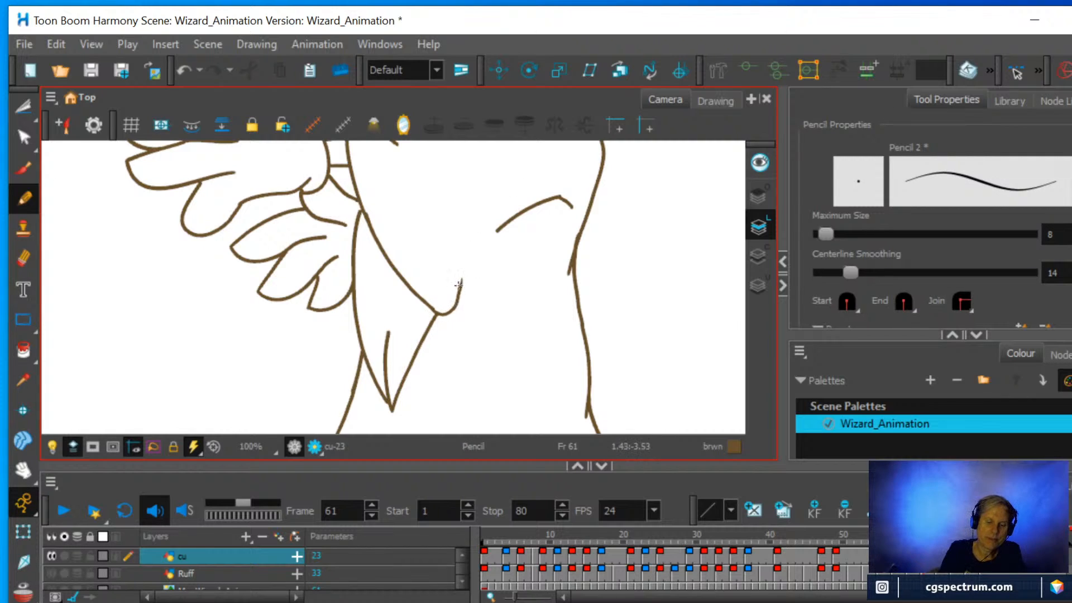
Using the onion skin as a guide, replace the hook with a curved sleeve edge rising from the lower corner to the upper fold.
{"action": "key", "text": "alt+o"}
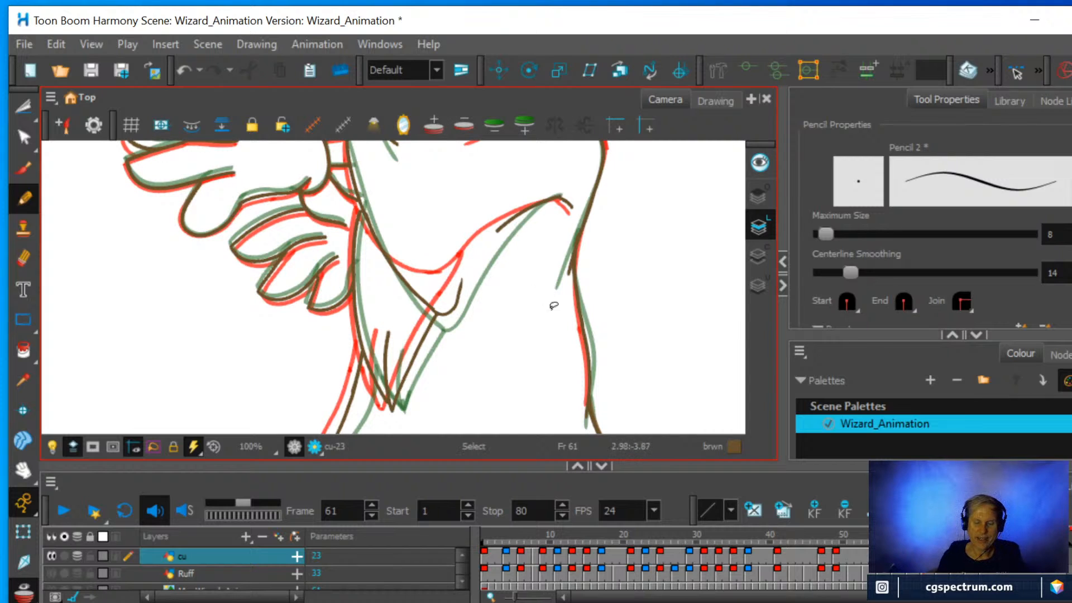
{"action": "mouse_move", "coordinate": [605, 319]}
{"action": "left_mouse_down"}
{"action": "mouse_move", "coordinate": [591, 239]}
{"action": "mouse_move", "coordinate": [563, 209]}
{"action": "mouse_move", "coordinate": [518, 305]}
{"action": "left_mouse_up"}
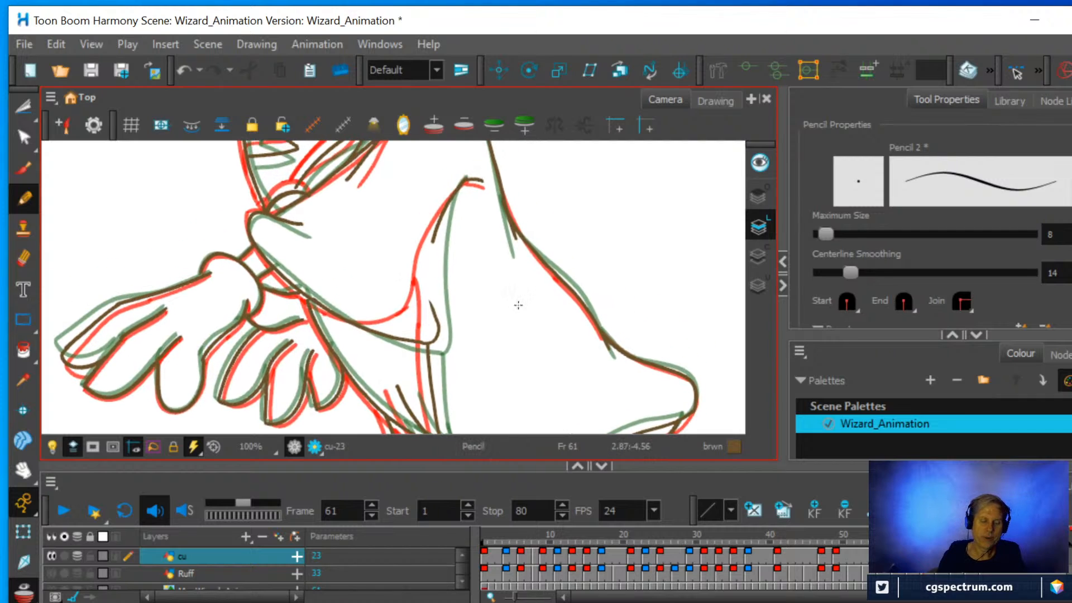
{"action": "left_click", "coordinate": [17, 256]}
{"action": "left_click_drag", "start_coordinate": [424, 296], "coordinate": [437, 334]}
{"action": "left_click", "coordinate": [23, 199]}
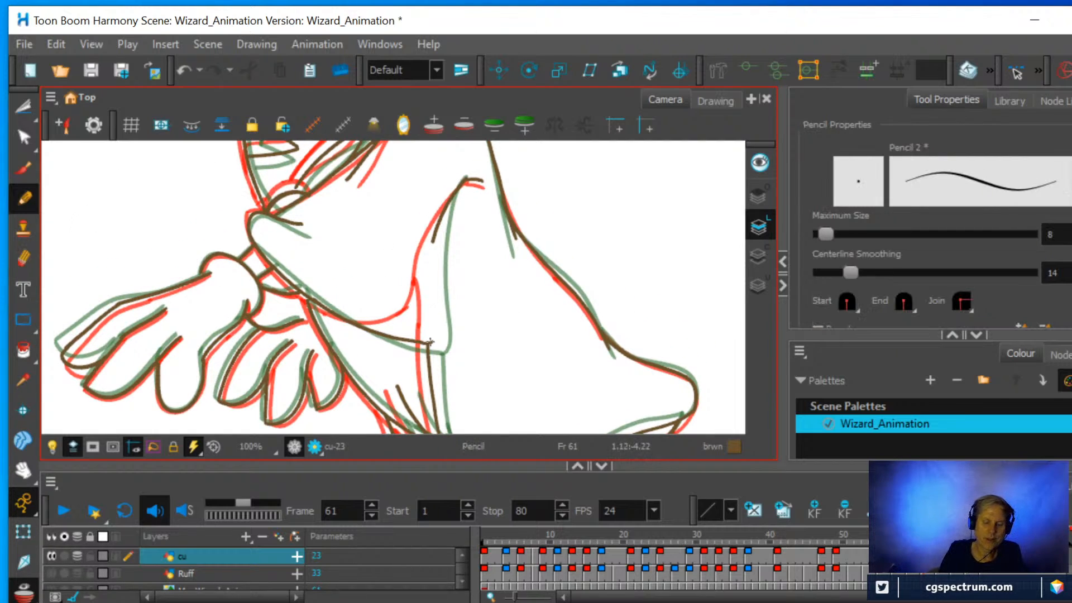
{"action": "left_click_drag", "start_coordinate": [433, 326], "coordinate": [434, 229]}
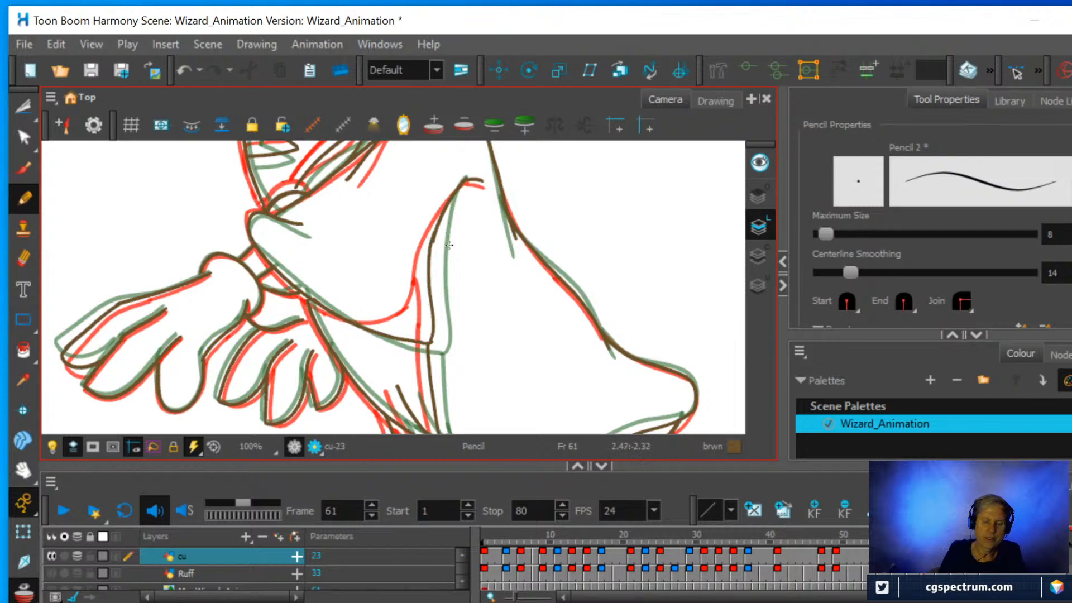
Clean up and redraw the rounded join at the sleeve's lower corner, and trim the small crease line beneath it.
{"action": "left_click", "coordinate": [23, 258]}
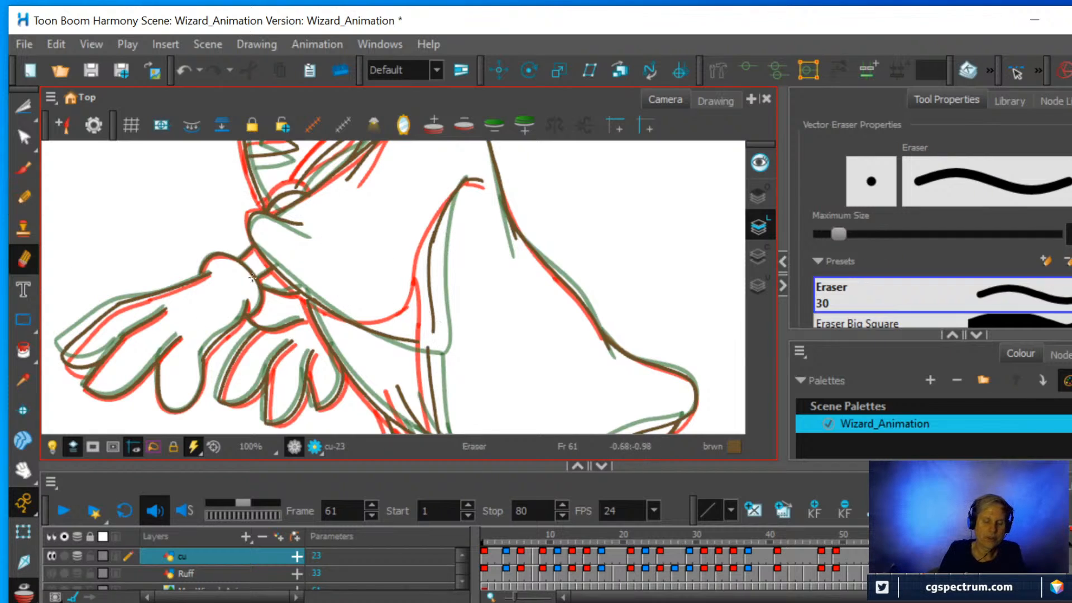
{"action": "left_click", "coordinate": [23, 199]}
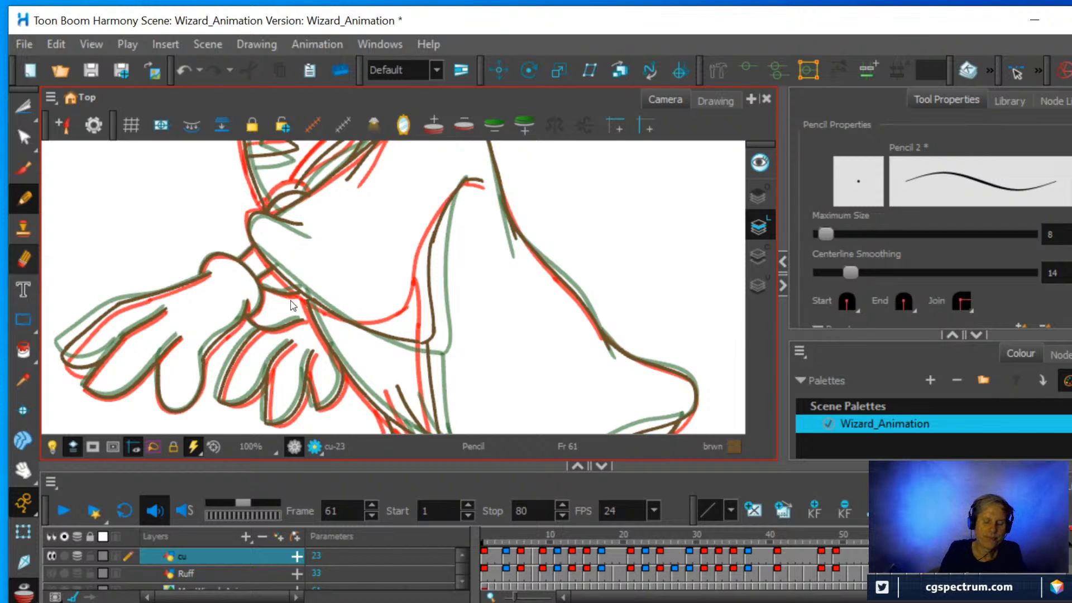
{"action": "key", "text": "alt+e"}
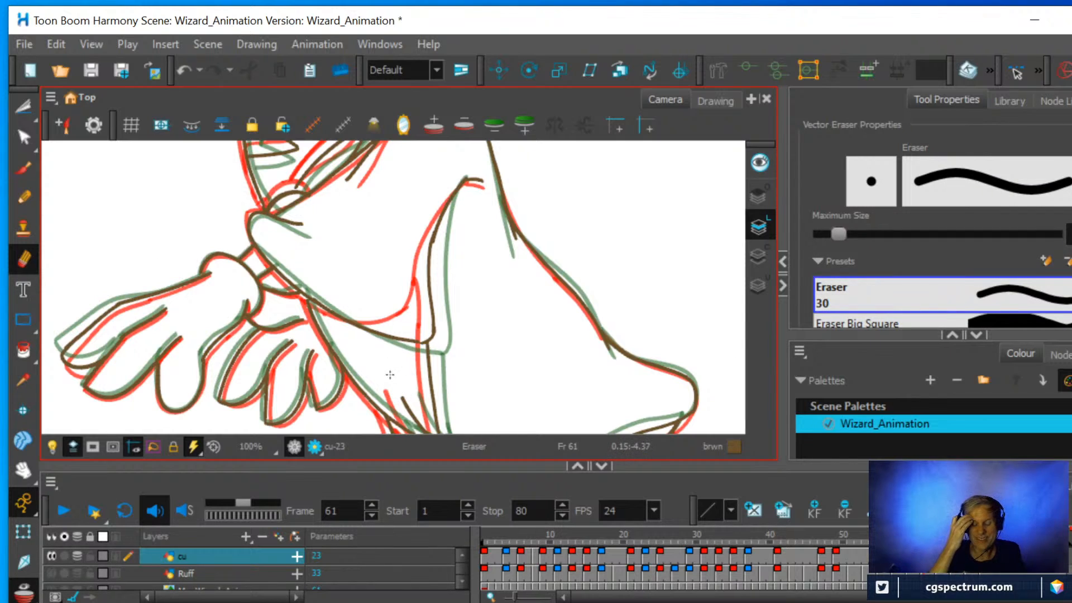
{"action": "key", "text": "alt+/"}
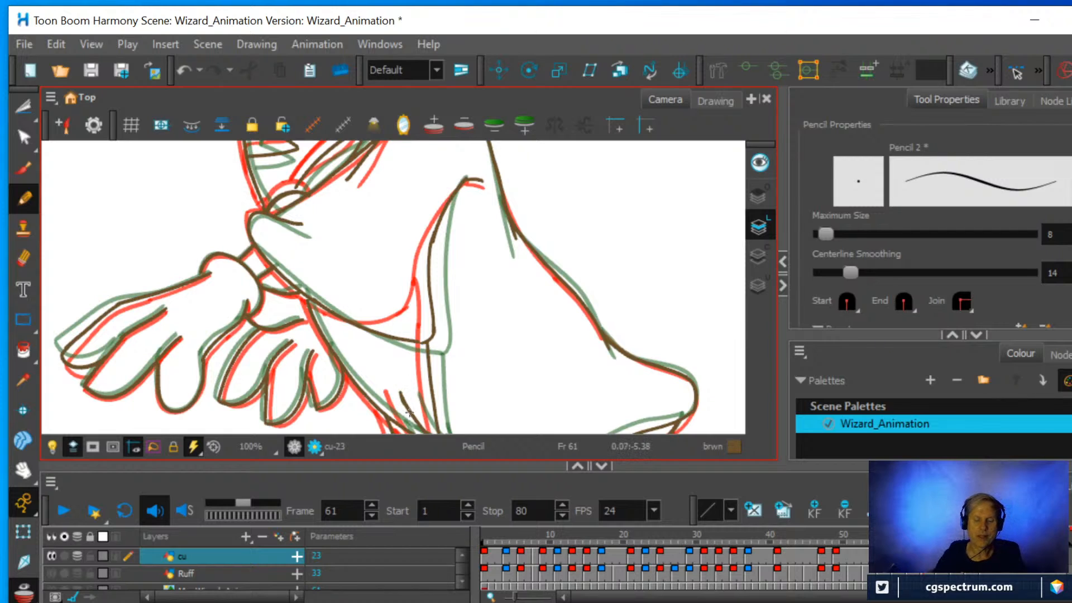
Reset the canvas rotation, turn off the onion skin and flip through the cu drawings around frames 59 to 64 to check the motion.
{"action": "scroll", "coordinate": [458, 353], "scroll_direction": "down", "scroll_amount": 3}
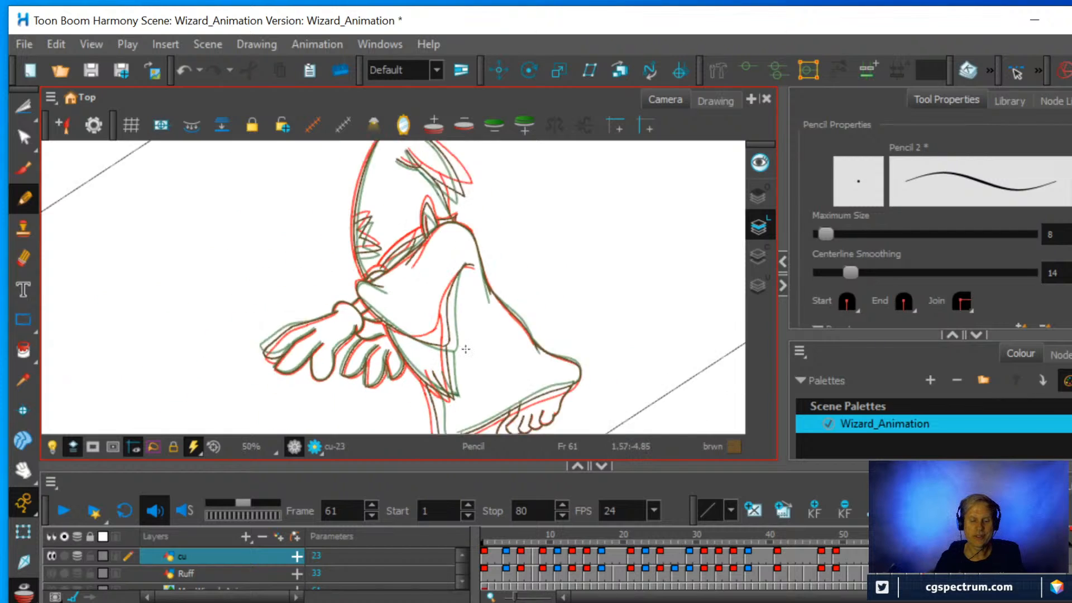
{"action": "key", "text": "shift+x"}
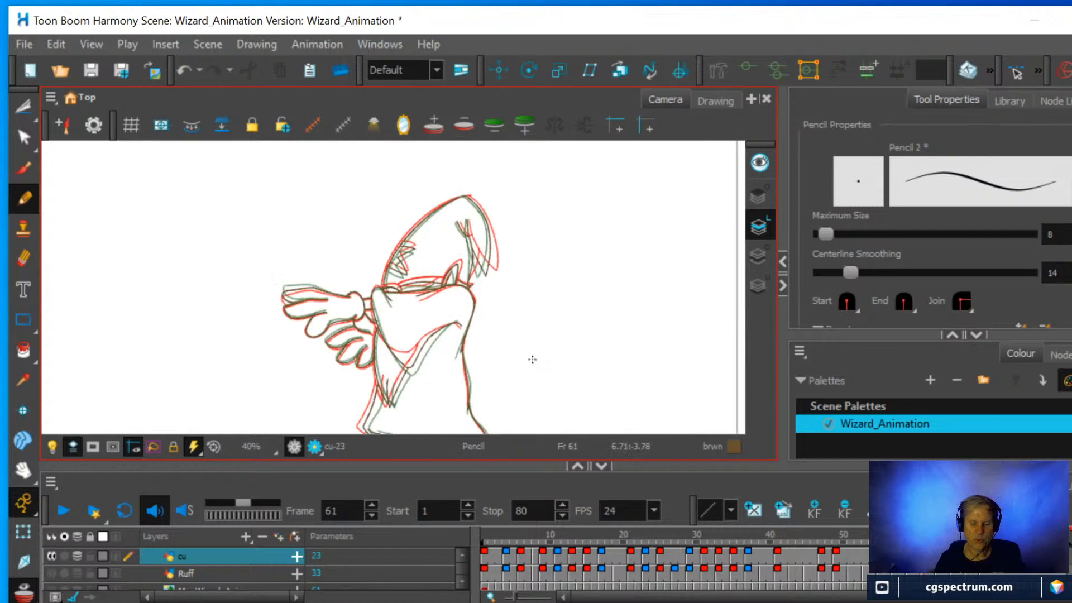
{"action": "scroll", "coordinate": [529, 344], "scroll_direction": "down", "scroll_amount": 1}
{"action": "left_click_drag", "start_coordinate": [512, 347], "coordinate": [499, 285]}
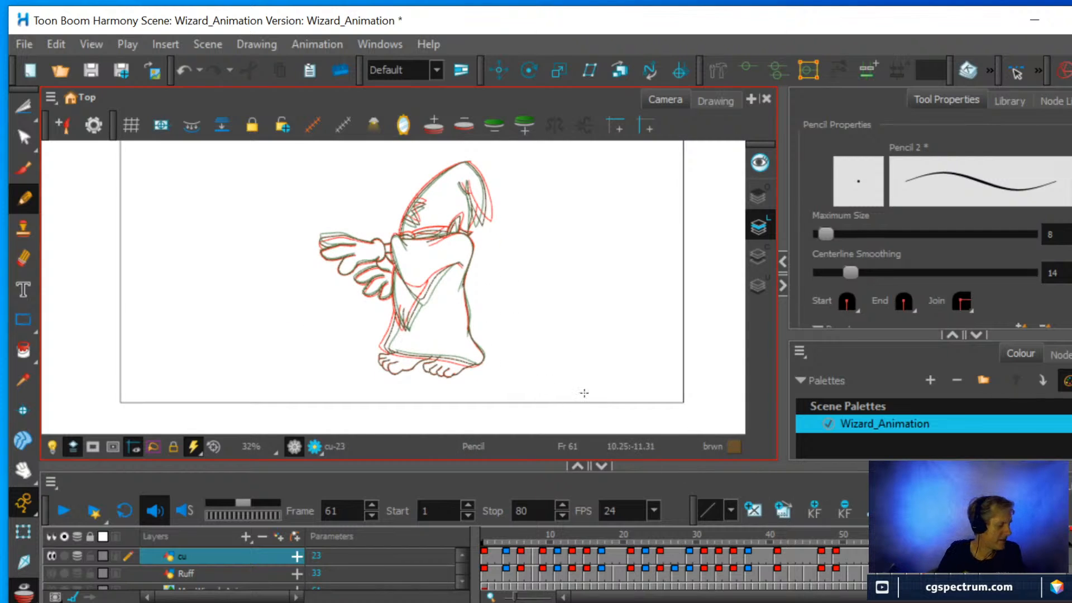
{"action": "key", "text": "alt+o"}
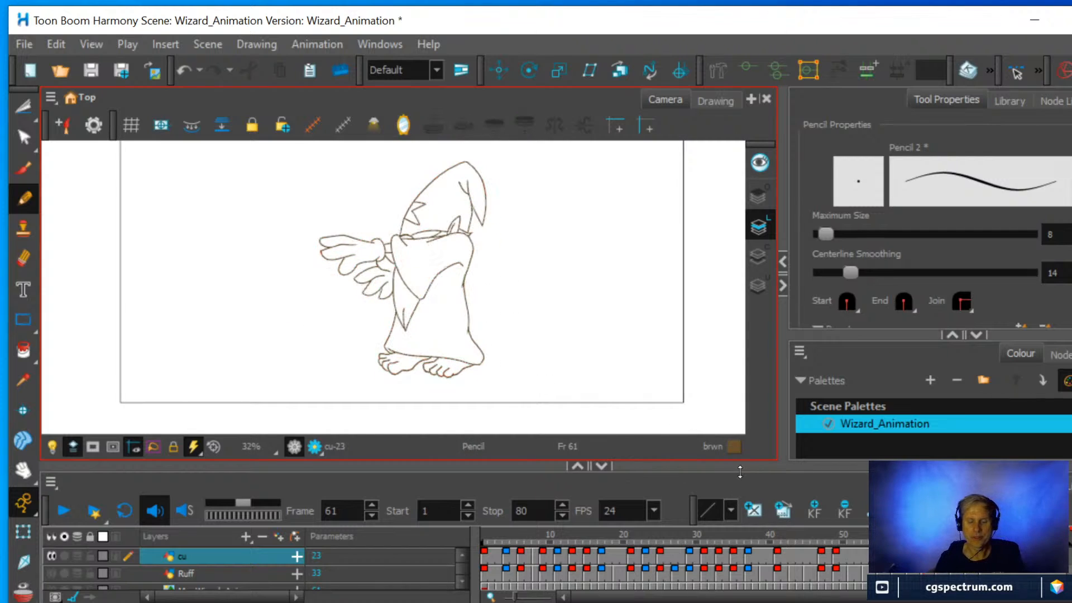
{"action": "left_click", "coordinate": [917, 541]}
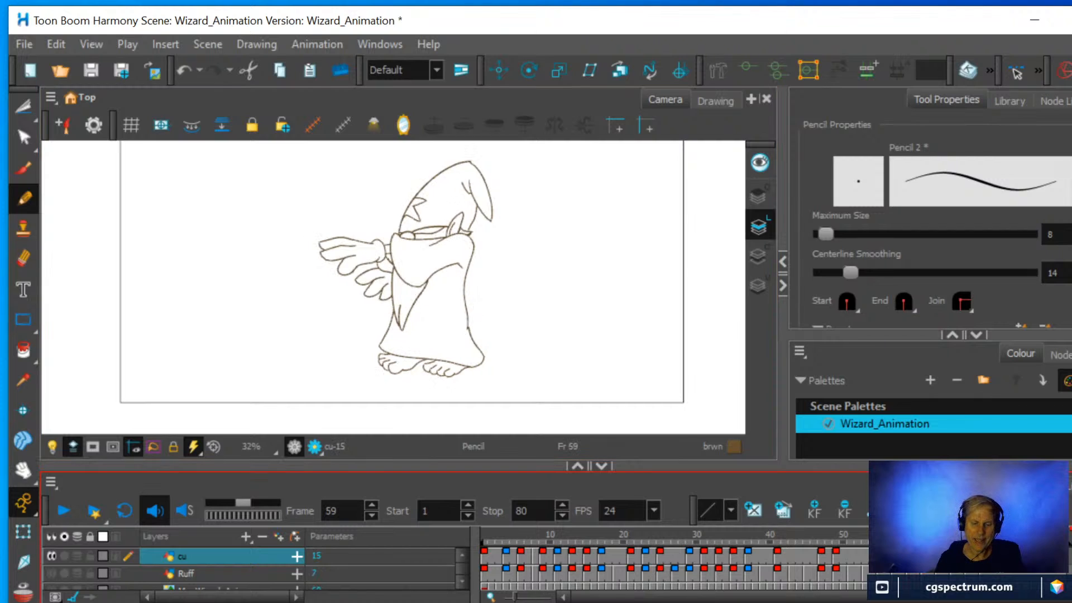
{"action": "mouse_move", "coordinate": [909, 540]}
{"action": "left_mouse_down"}
{"action": "mouse_move", "coordinate": [1004, 540]}
{"action": "mouse_move", "coordinate": [910, 541]}
{"action": "mouse_move", "coordinate": [997, 541]}
{"action": "mouse_move", "coordinate": [916, 540]}
{"action": "mouse_move", "coordinate": [947, 540]}
{"action": "left_mouse_up"}
Erase the overshooting end of the robe's hem line above the wizard's front foot.
{"action": "scroll", "coordinate": [436, 345], "scroll_direction": "up", "scroll_amount": 4}
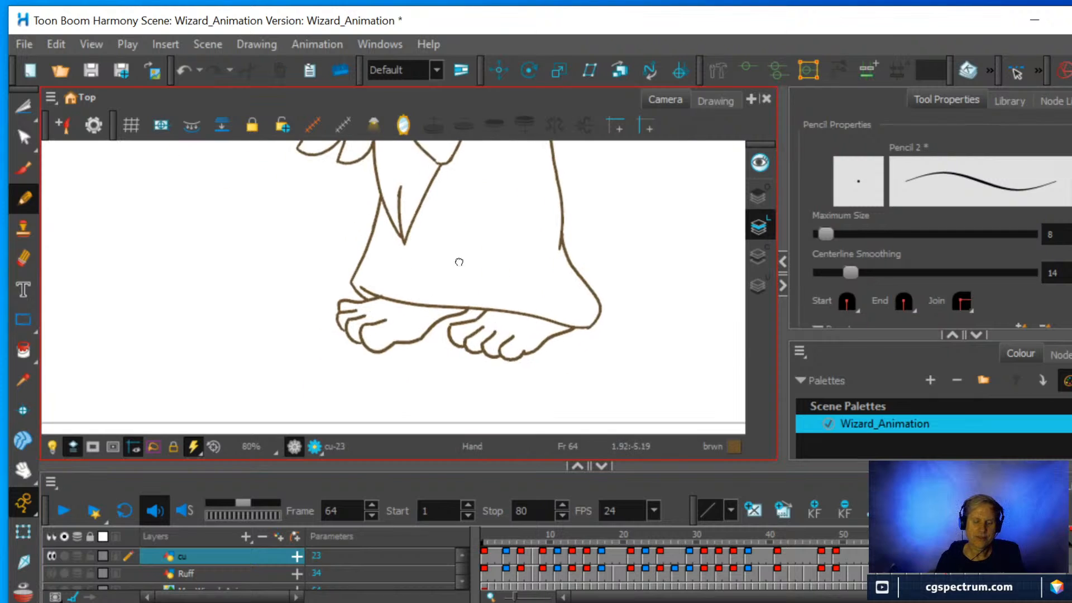
{"action": "left_click", "coordinate": [26, 254]}
{"action": "left_click_drag", "start_coordinate": [309, 240], "coordinate": [323, 254]}
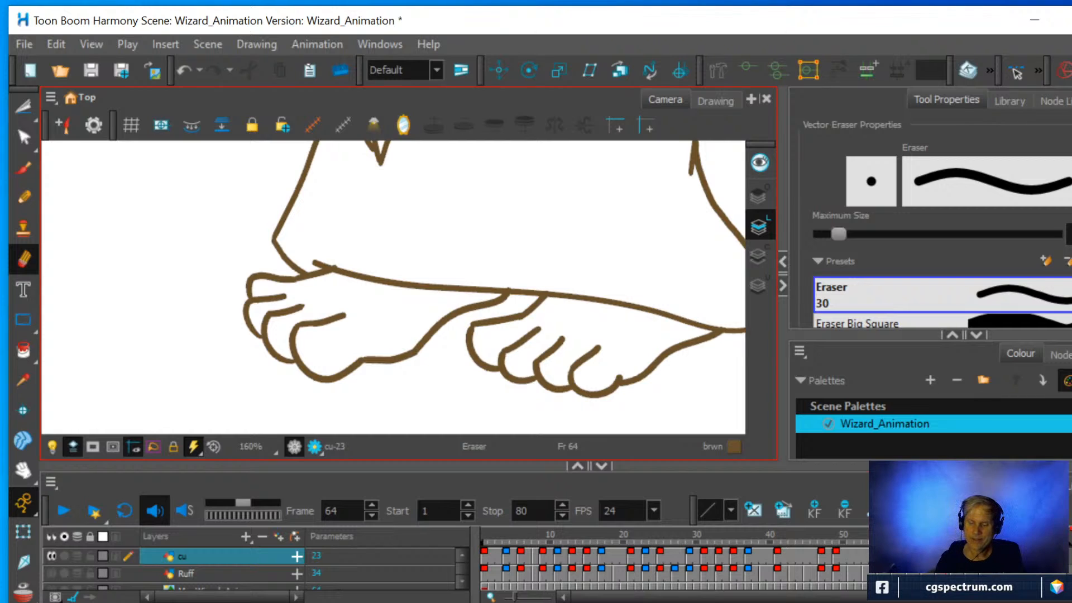
Return to frame 61, adjust the upper toolbar widths to reveal the hidden tool, and bring the whole wizard back into view.
{"action": "left_click", "coordinate": [939, 537]}
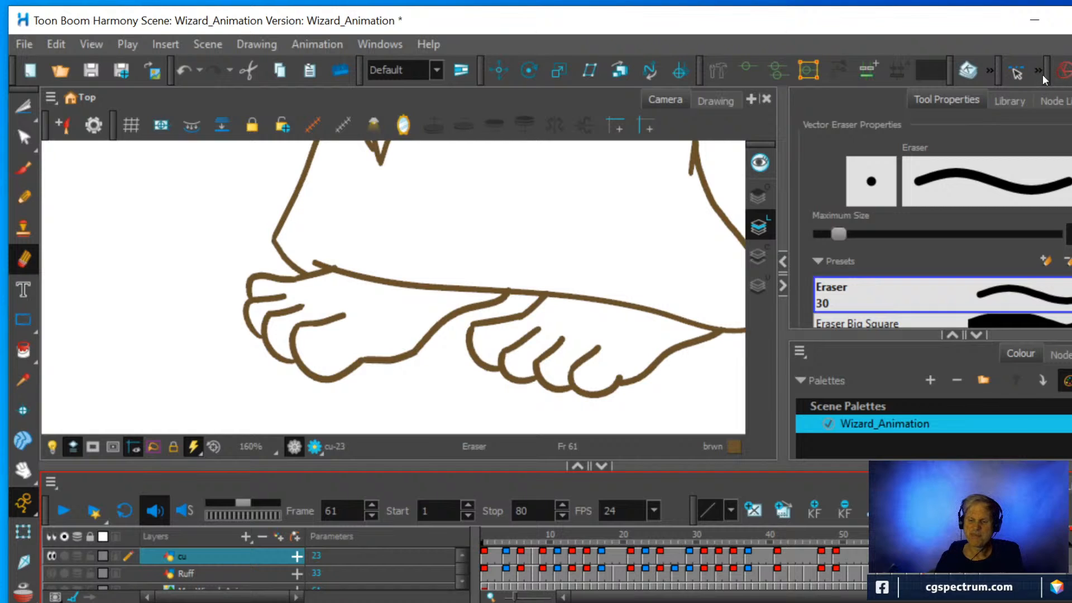
{"action": "left_click_drag", "start_coordinate": [1044, 75], "coordinate": [998, 72]}
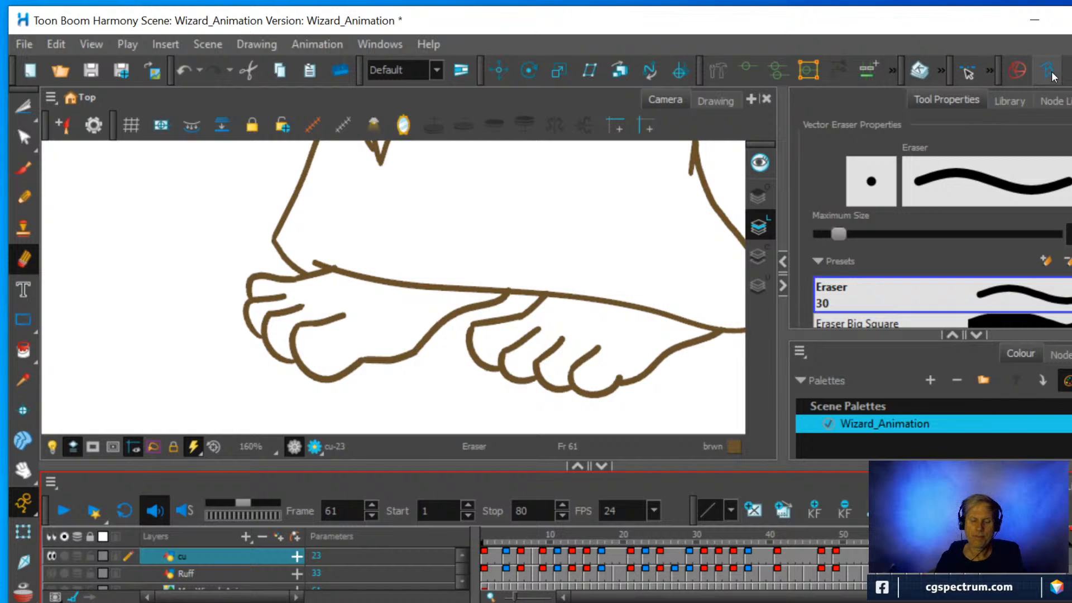
{"action": "scroll", "coordinate": [553, 291], "scroll_direction": "down", "scroll_amount": 4}
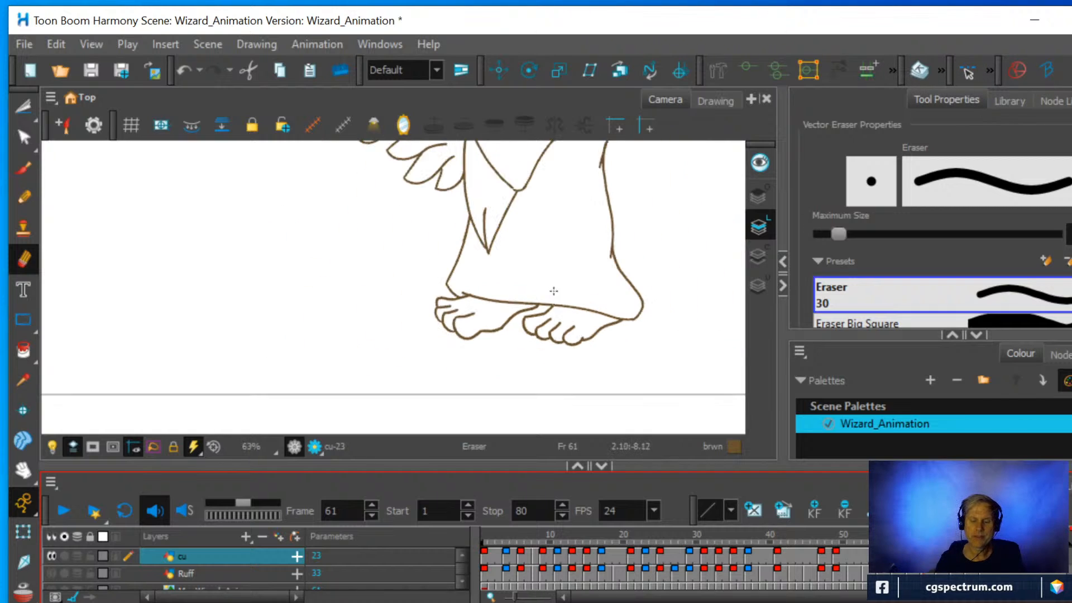
{"action": "key", "text": "space"}
{"action": "left_click_drag", "start_coordinate": [618, 240], "coordinate": [588, 322]}
{"action": "scroll", "coordinate": [572, 308], "scroll_direction": "down", "scroll_amount": 2}
{"action": "key", "text": "space"}
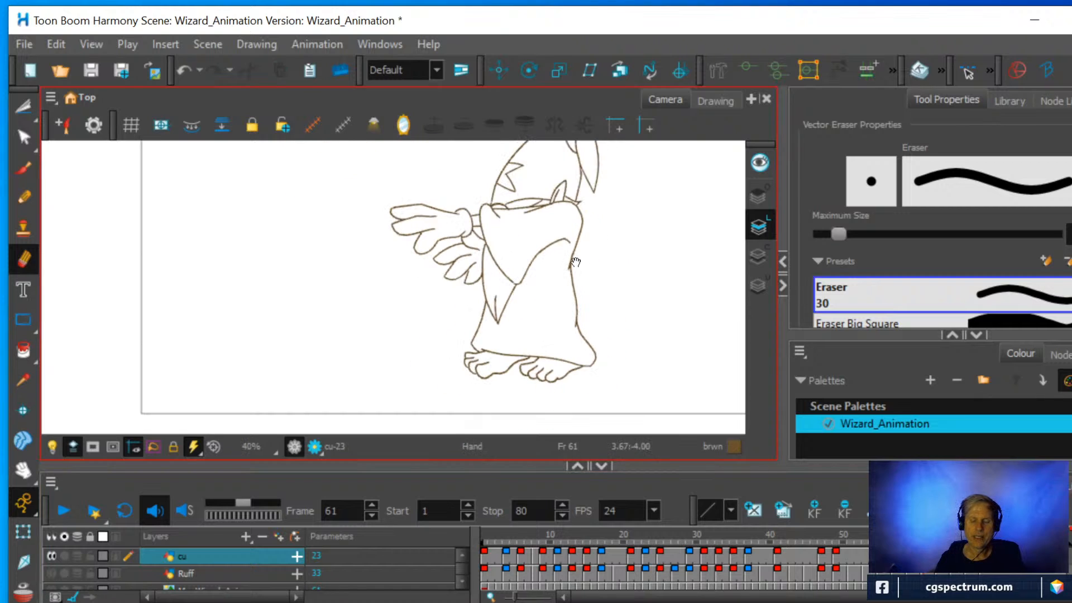
{"action": "left_click_drag", "start_coordinate": [575, 262], "coordinate": [519, 321]}
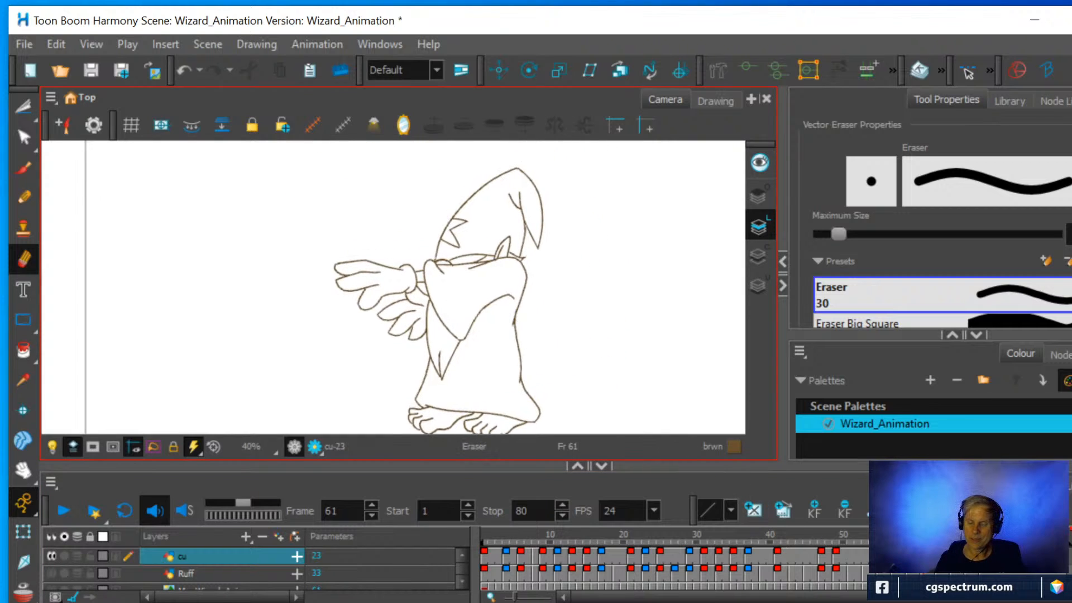
Go to frame 63 of the cu layer, turn on the onion skin and extend it over more previous drawings.
{"action": "left_click", "coordinate": [938, 556]}
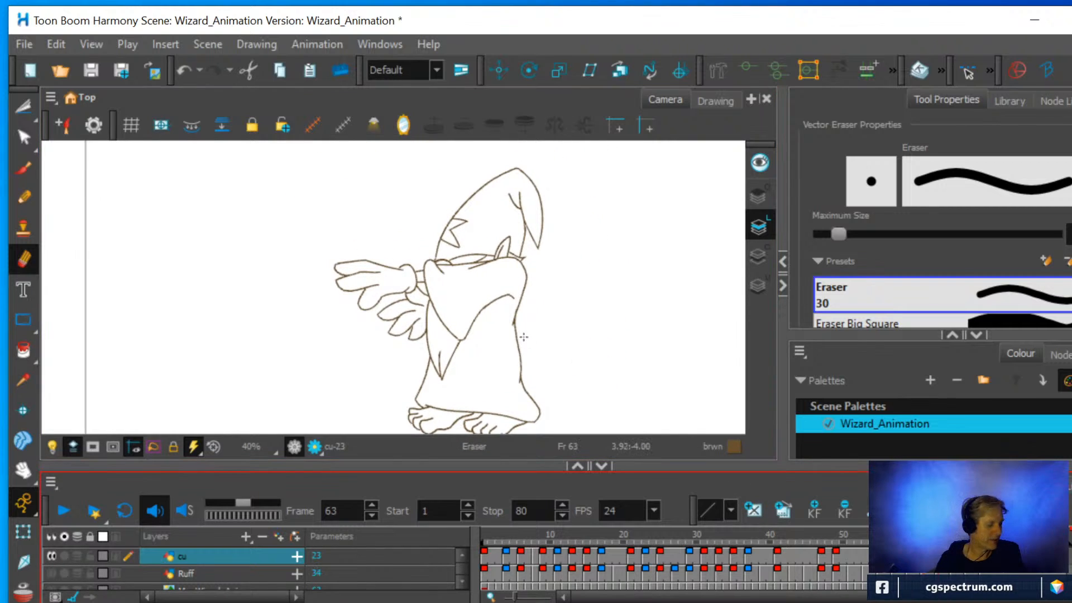
{"action": "key", "text": "alt+o"}
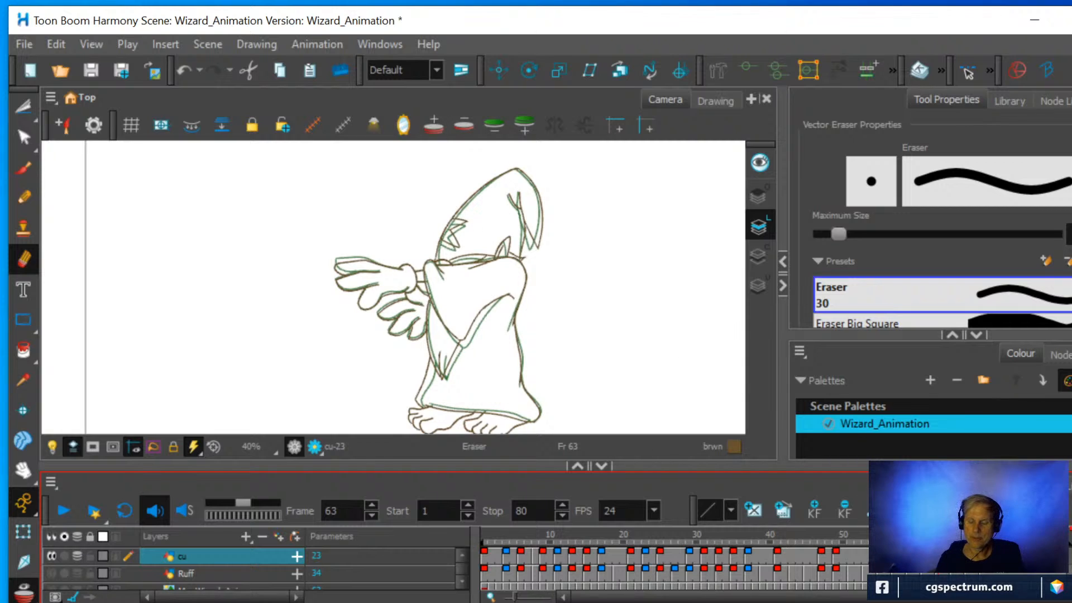
{"action": "key", "text": "shift+1"}
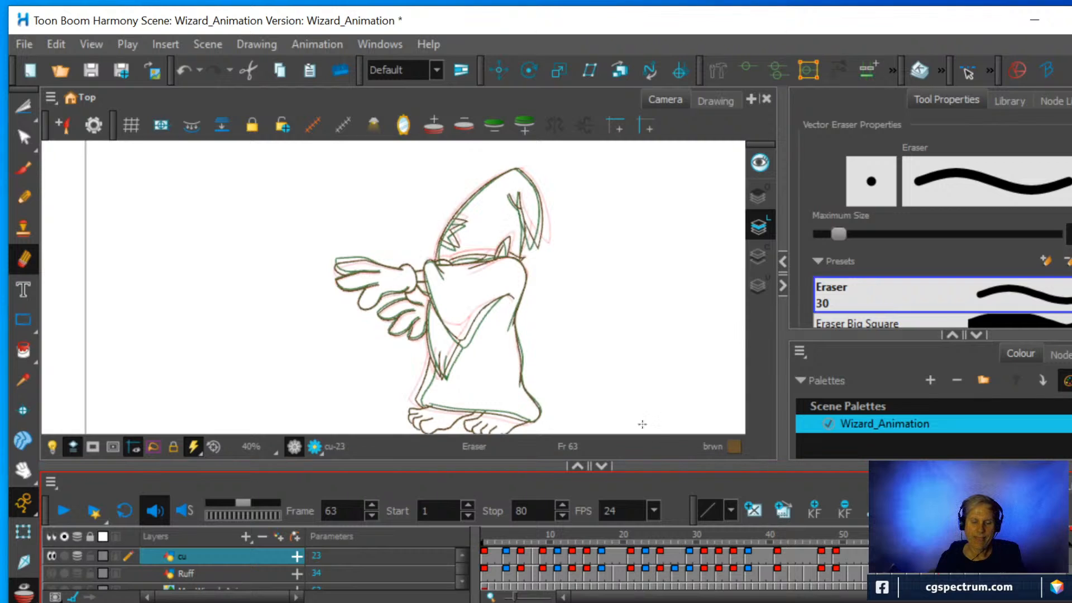
{"action": "left_click_drag", "start_coordinate": [925, 539], "coordinate": [910, 540]}
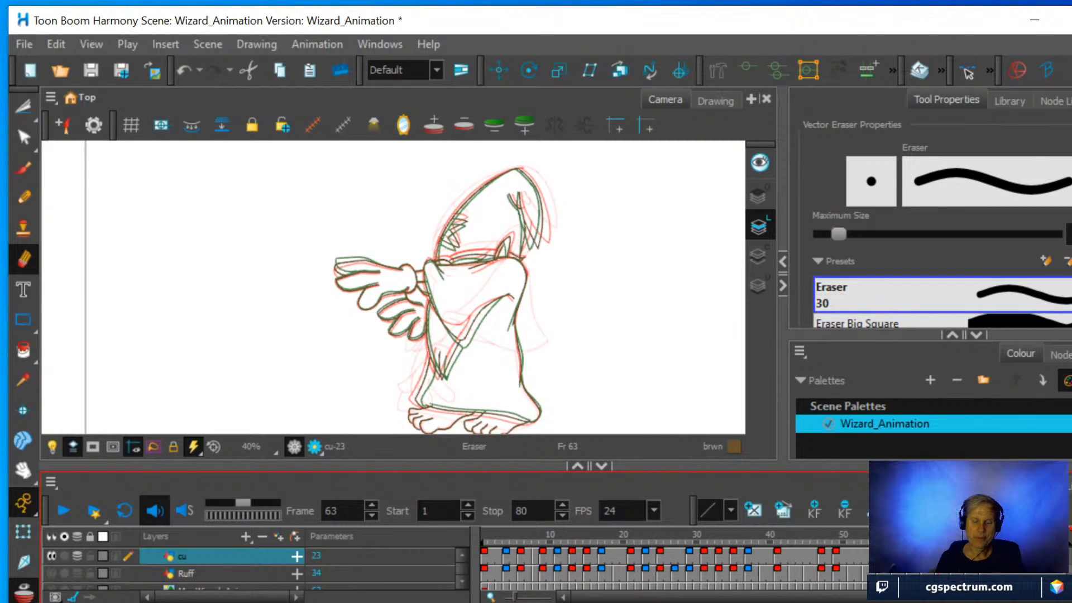
{"action": "scroll", "coordinate": [602, 318], "scroll_direction": "up", "scroll_amount": 2}
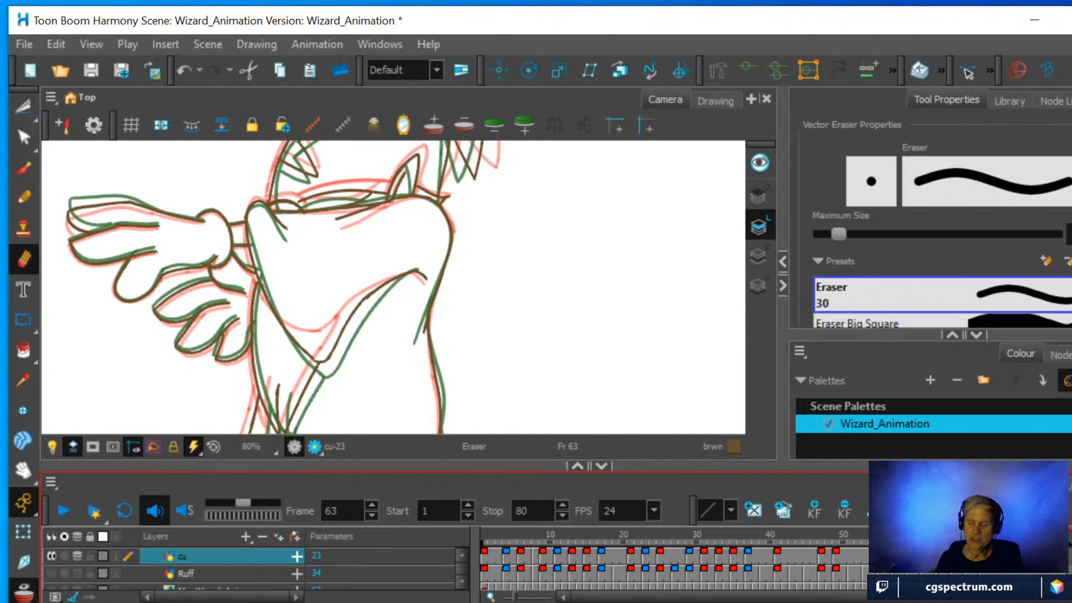
Create a new empty drawing at frame 63 on the cu layer.
{"action": "right_click", "coordinate": [939, 554]}
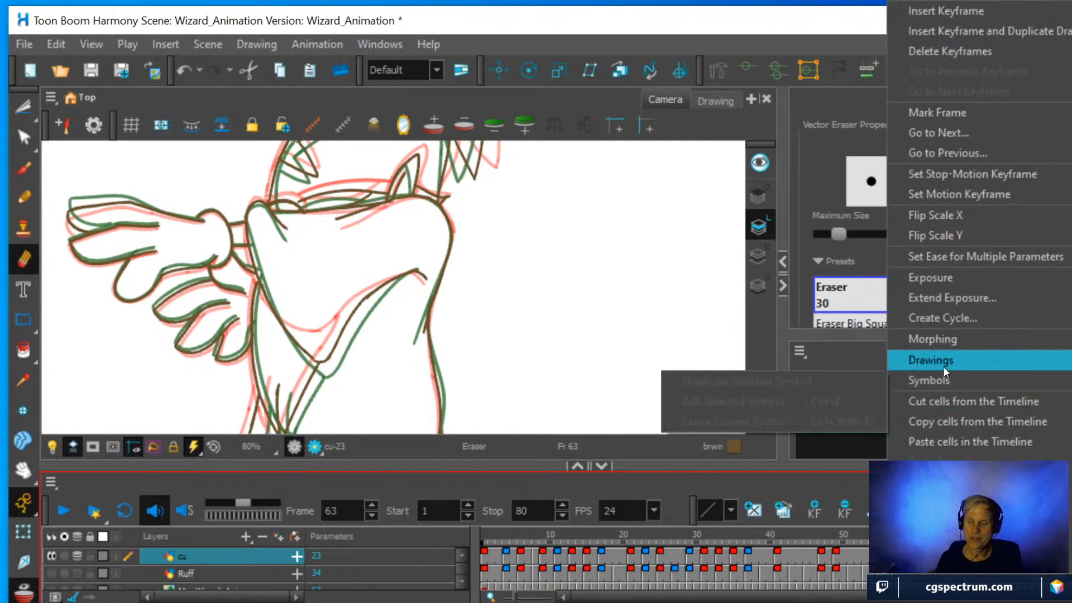
{"action": "mouse_move", "coordinate": [943, 366]}
{"action": "left_click", "coordinate": [715, 360]}
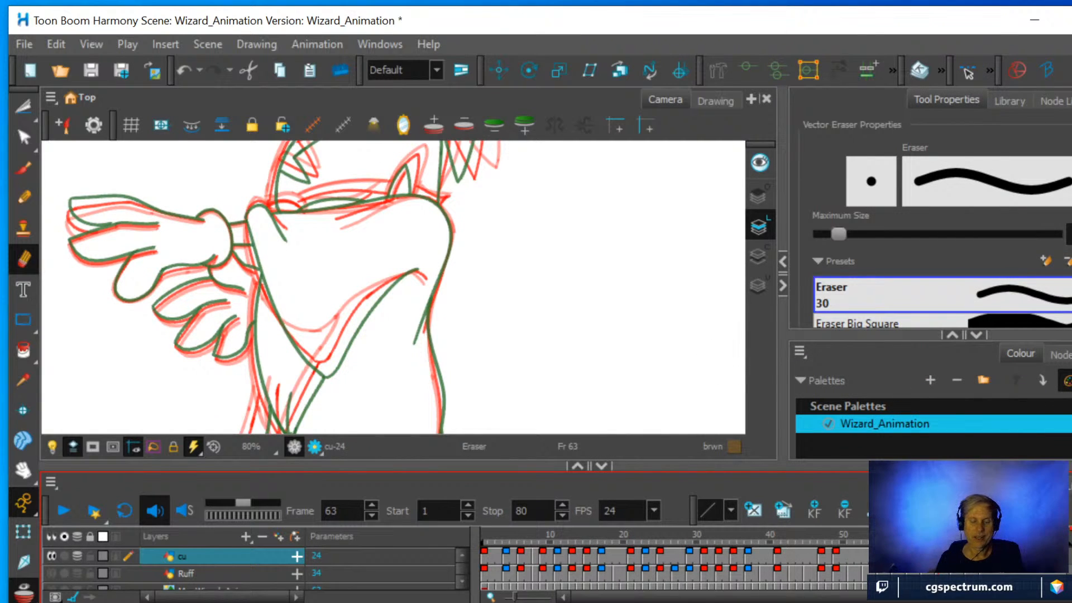
Reduce the onion skin on frame 63 to only the nearest previous drawing and bring the robe and feet into view.
{"action": "left_click", "coordinate": [464, 125]}
{"action": "left_click", "coordinate": [464, 125]}
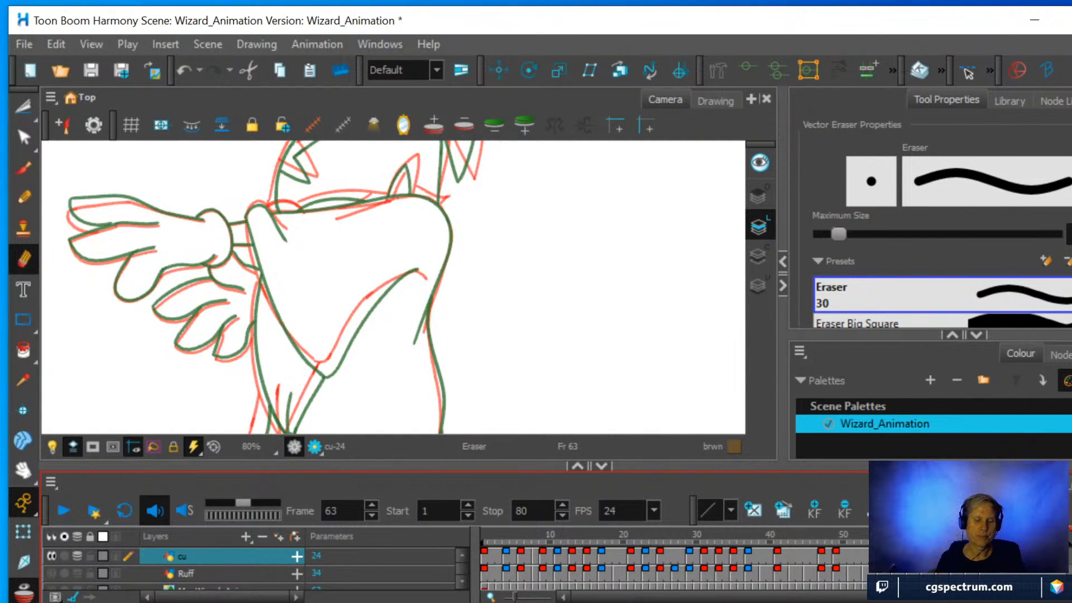
{"action": "left_click", "coordinate": [464, 125]}
{"action": "left_click", "coordinate": [433, 124]}
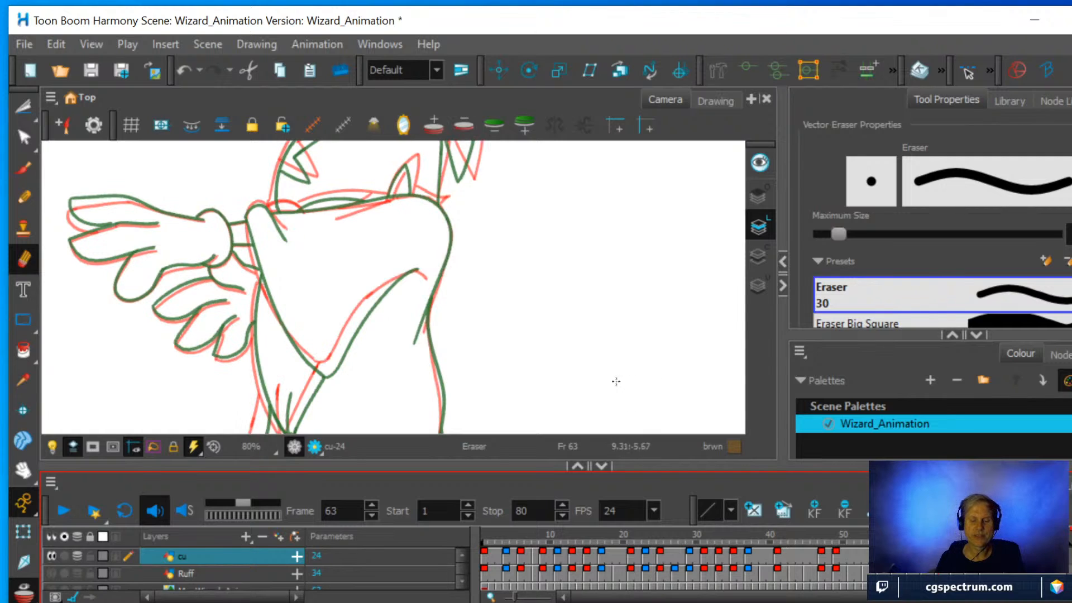
{"action": "scroll", "coordinate": [403, 280], "scroll_direction": "down", "scroll_amount": 1}
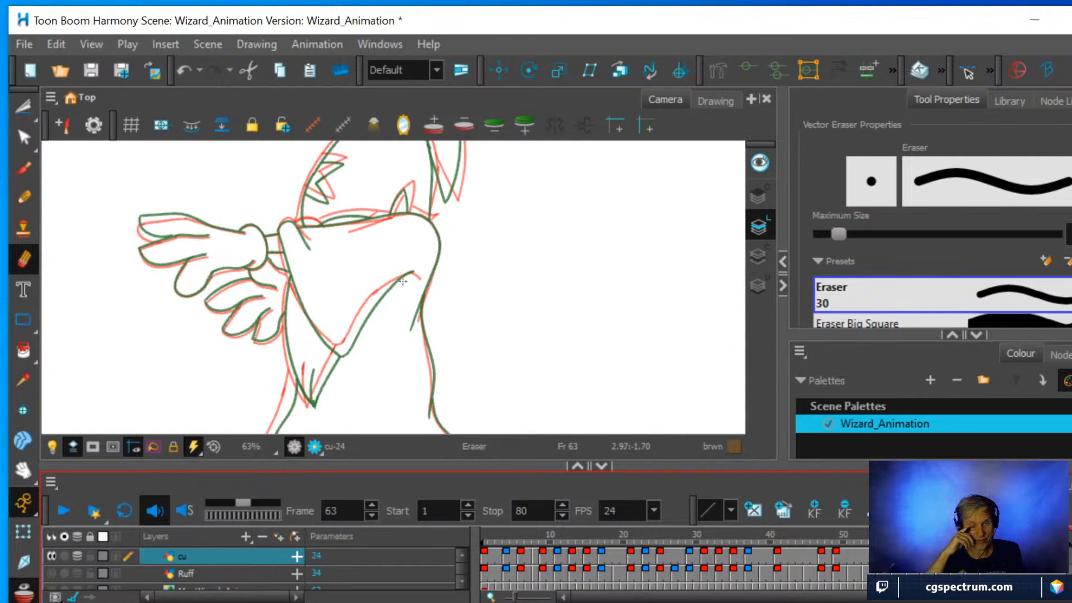
{"action": "key", "text": "space"}
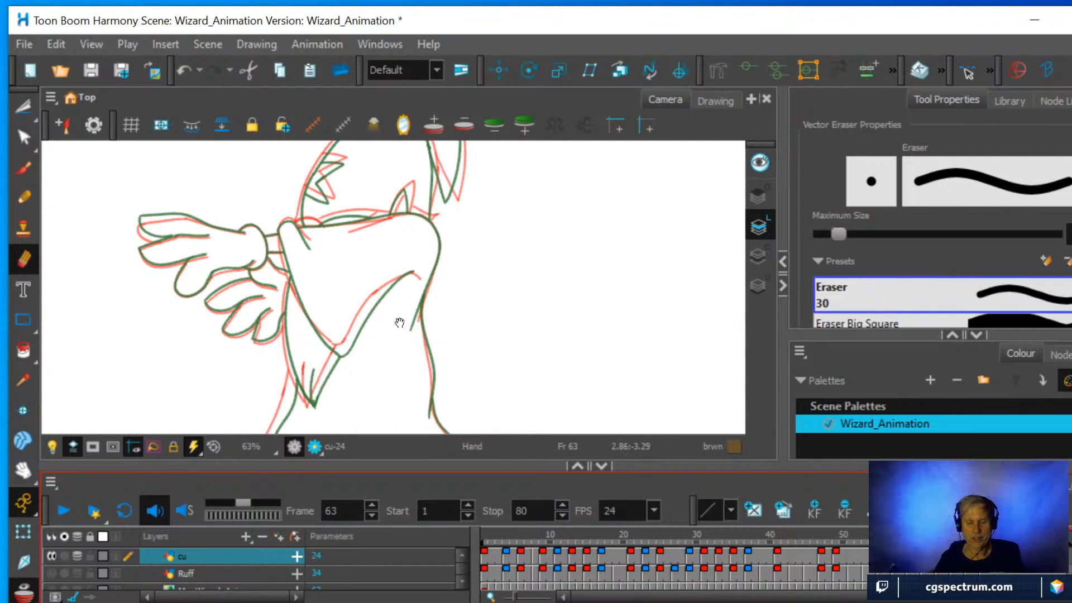
{"action": "left_click_drag", "start_coordinate": [399, 321], "coordinate": [438, 215]}
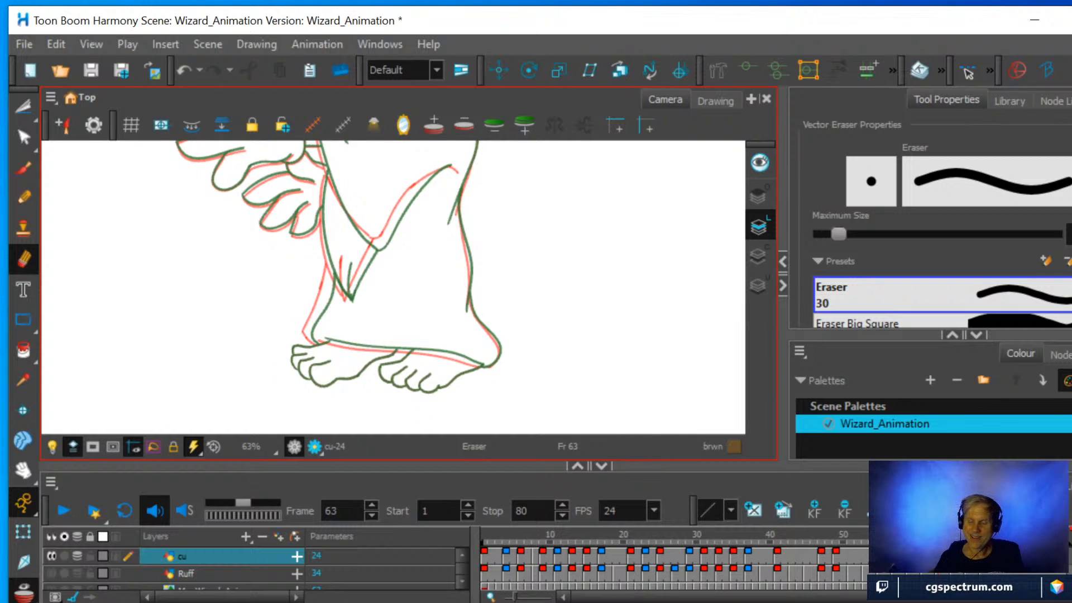
Copy the wizard's feet from the frame 69 drawing with a Cutter lasso and paste them into the frame 63 drawing.
{"action": "left_click", "coordinate": [983, 554]}
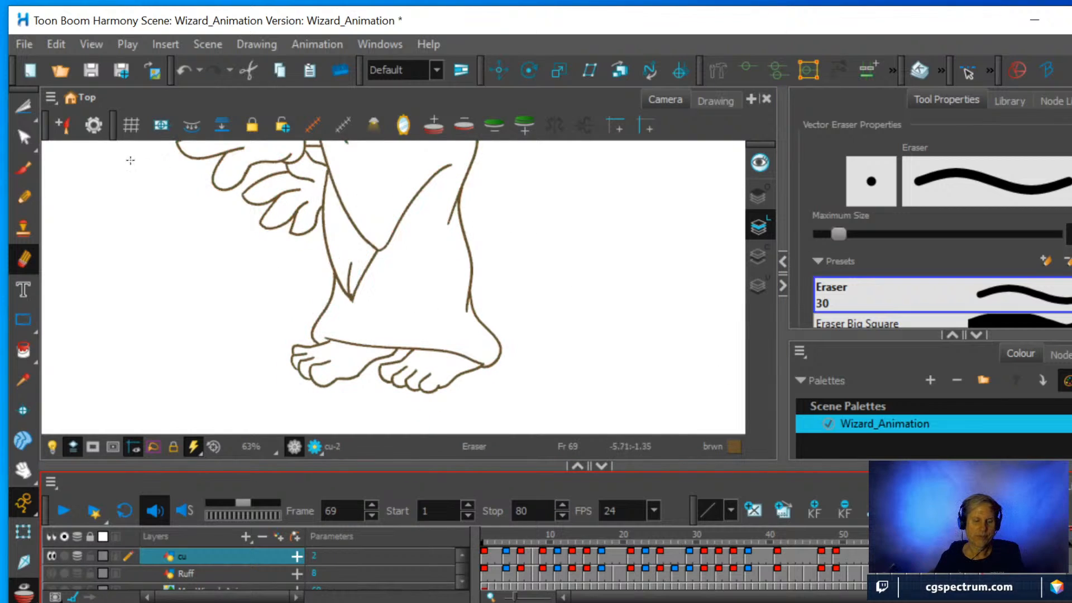
{"action": "left_click", "coordinate": [21, 103]}
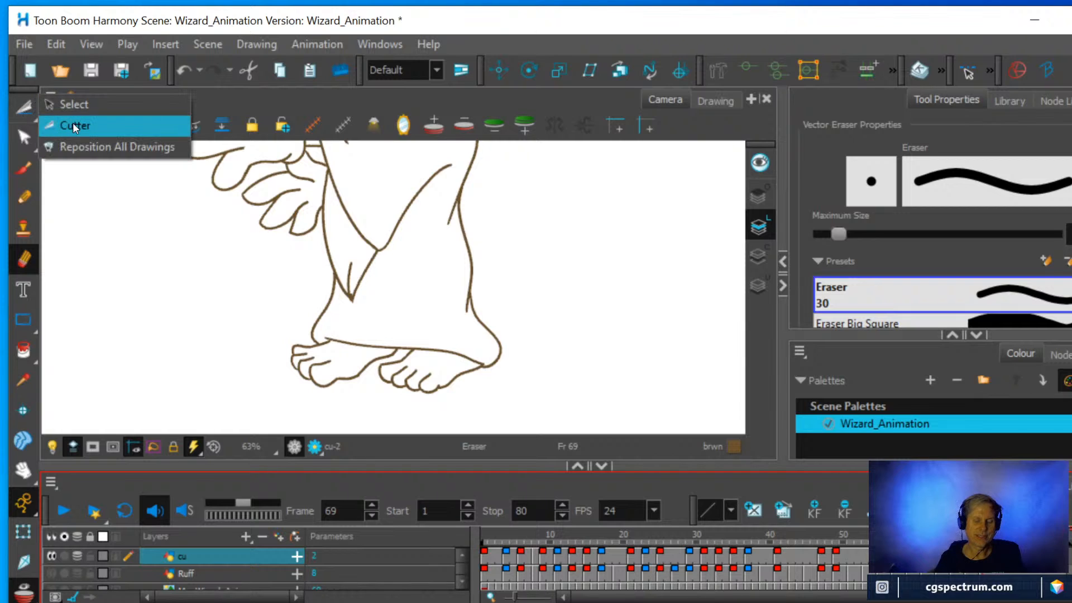
{"action": "left_click", "coordinate": [72, 125]}
{"action": "mouse_move", "coordinate": [352, 401]}
{"action": "left_mouse_down"}
{"action": "mouse_move", "coordinate": [306, 391]}
{"action": "mouse_move", "coordinate": [275, 362]}
{"action": "mouse_move", "coordinate": [296, 340]}
{"action": "mouse_move", "coordinate": [371, 332]}
{"action": "mouse_move", "coordinate": [494, 346]}
{"action": "mouse_move", "coordinate": [503, 370]}
{"action": "mouse_move", "coordinate": [461, 404]}
{"action": "mouse_move", "coordinate": [323, 403]}
{"action": "left_mouse_up"}
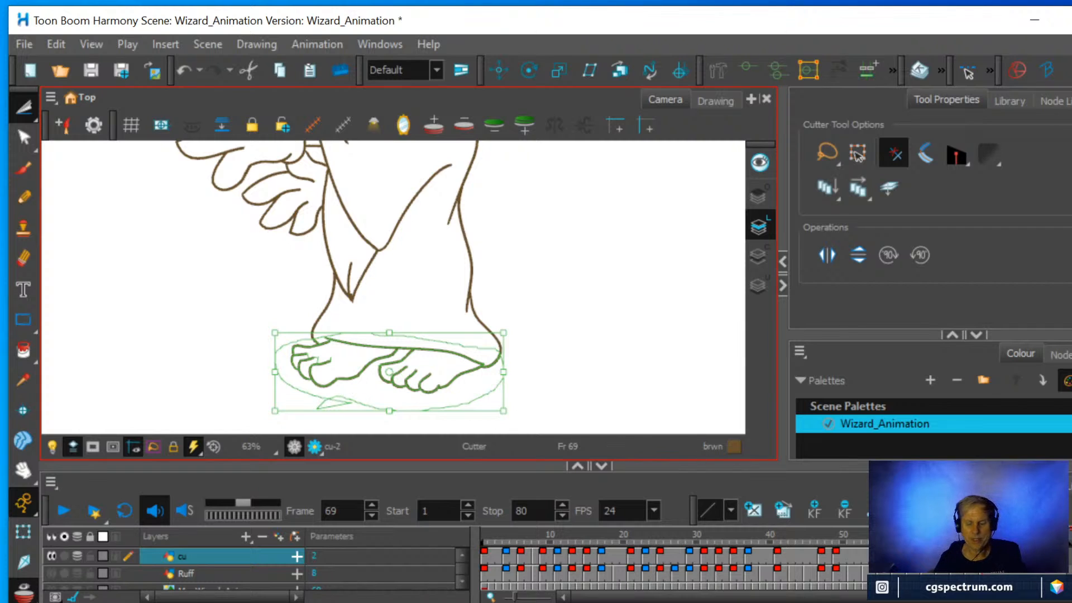
{"action": "left_click", "coordinate": [938, 555]}
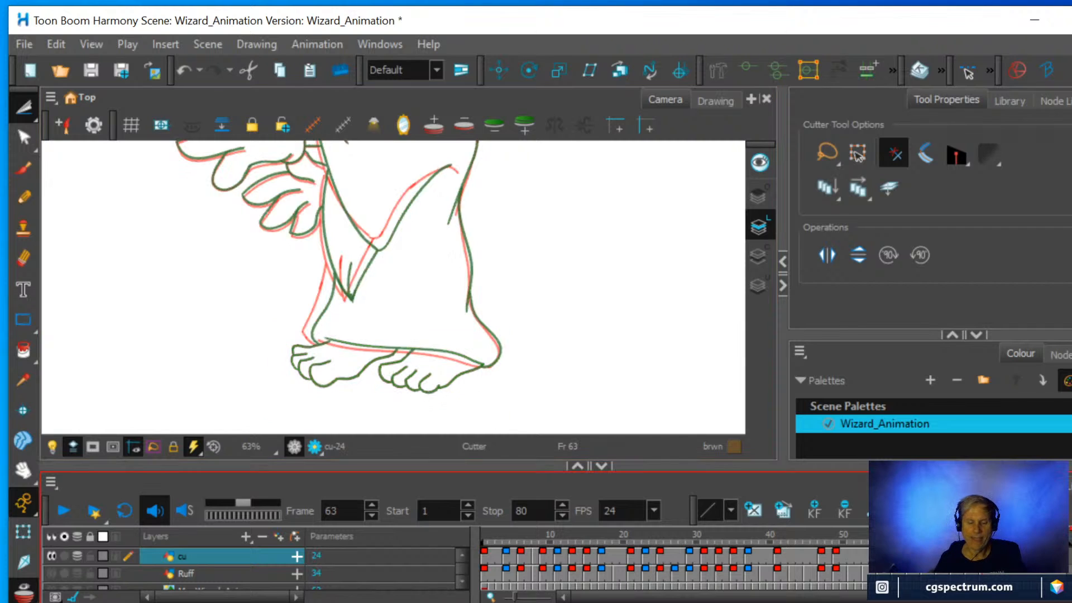
{"action": "key", "text": "ctrl+v"}
{"action": "left_click", "coordinate": [579, 361]}
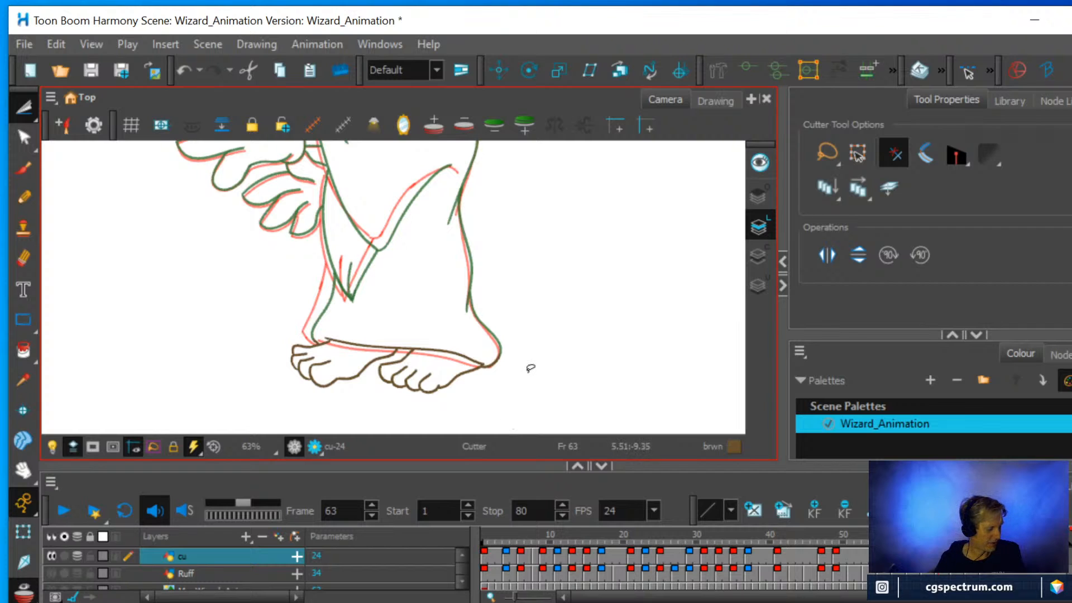
Delete the pasted robe hem segments along the feet with the Cutter and erase the leftover bits of that line.
{"action": "left_click_drag", "start_coordinate": [548, 340], "coordinate": [404, 369]}
{"action": "scroll", "coordinate": [398, 354], "scroll_direction": "up", "scroll_amount": 2}
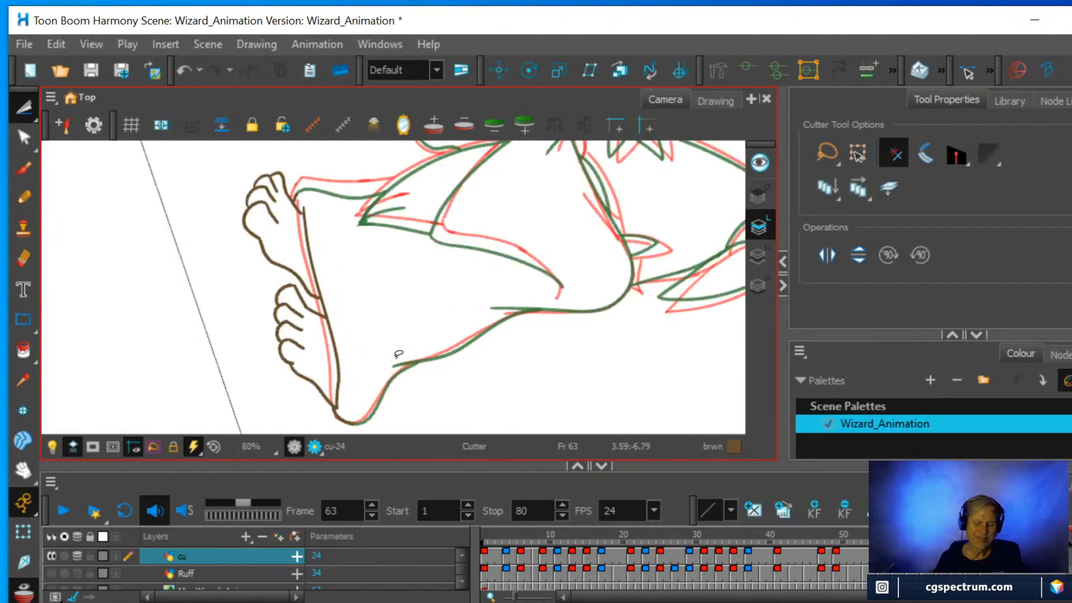
{"action": "scroll", "coordinate": [398, 355], "scroll_direction": "up", "scroll_amount": 2}
{"action": "key", "text": "space"}
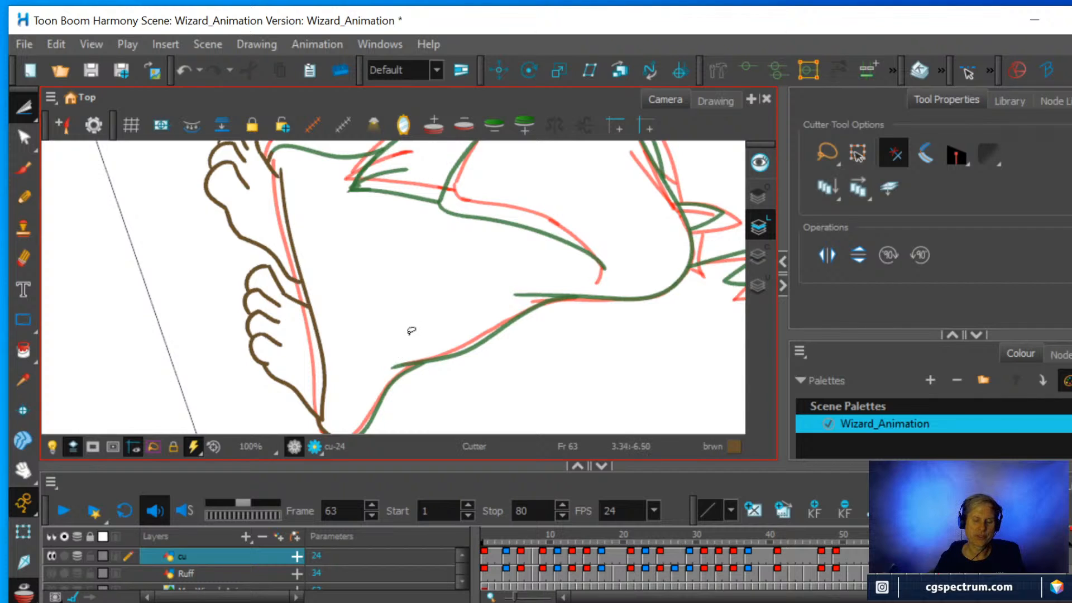
{"action": "scroll", "coordinate": [418, 321], "scroll_direction": "down", "scroll_amount": 1}
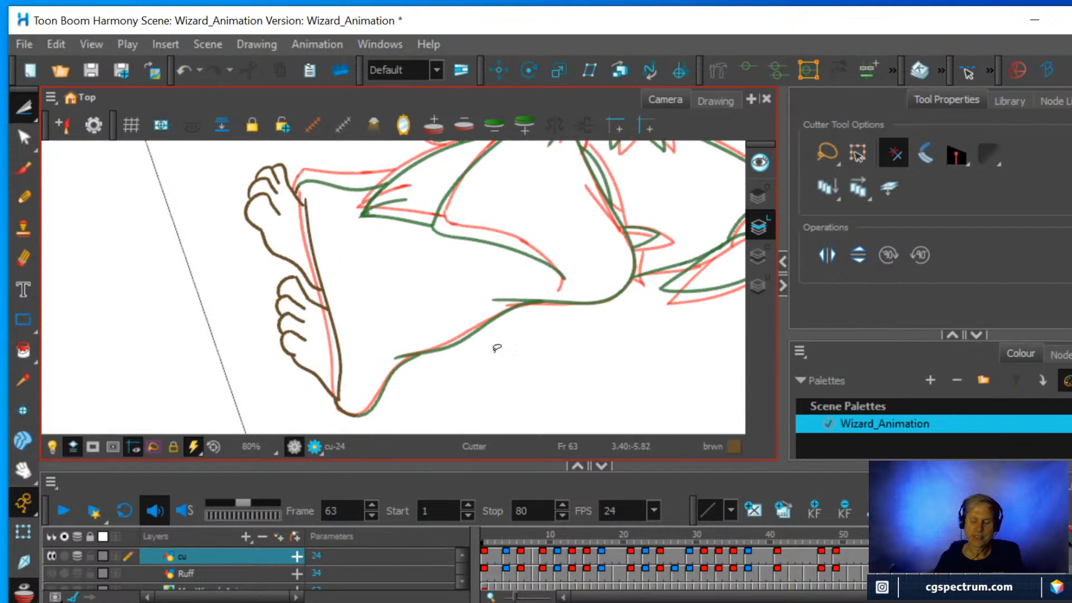
{"action": "left_click", "coordinate": [917, 551]}
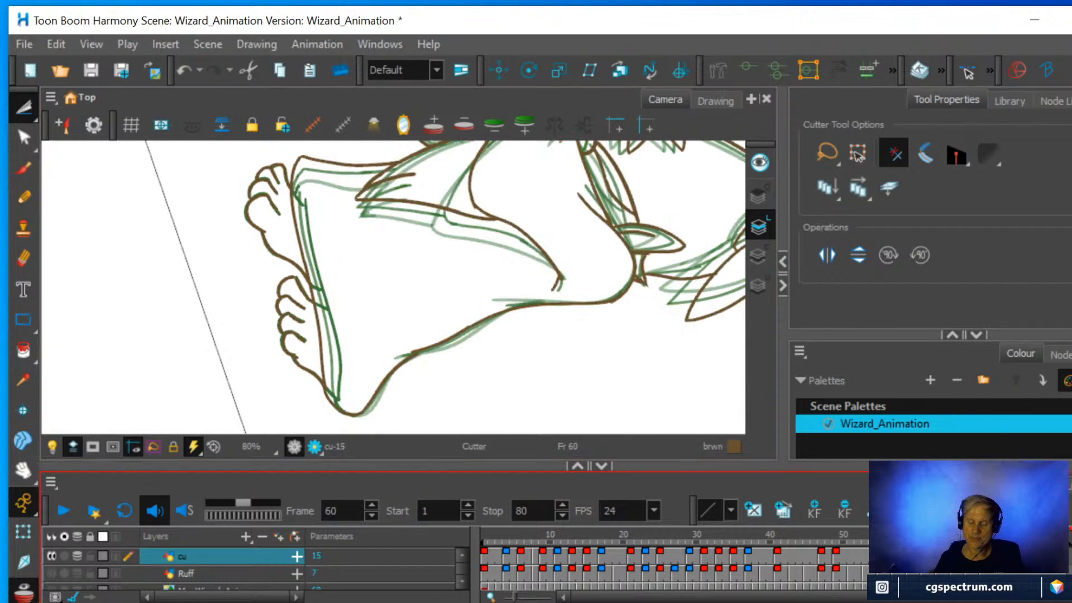
{"action": "left_click", "coordinate": [946, 551]}
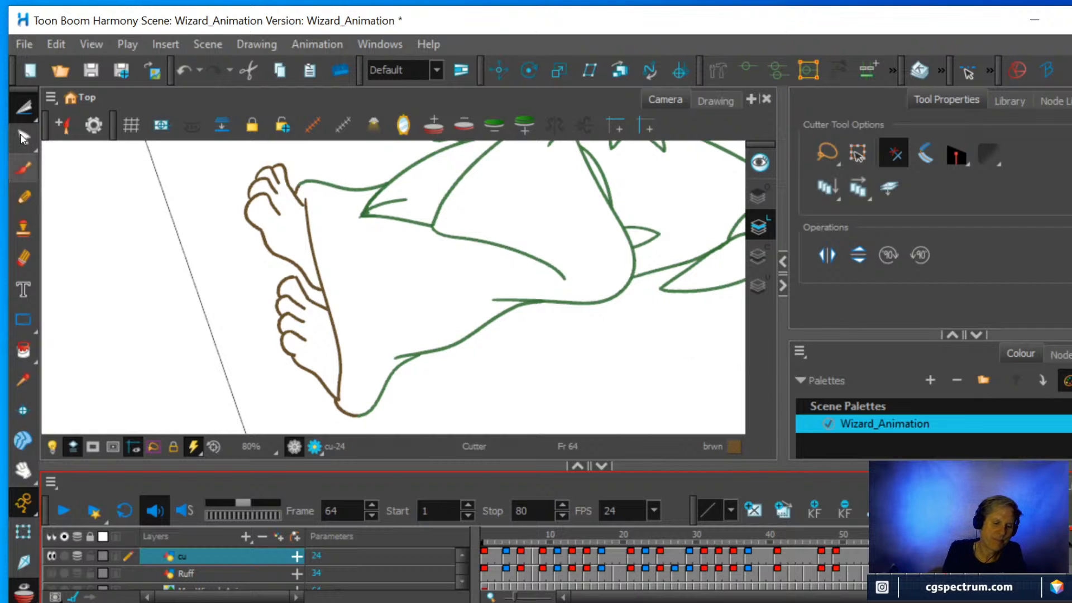
{"action": "left_click", "coordinate": [23, 106]}
{"action": "left_click", "coordinate": [338, 346]}
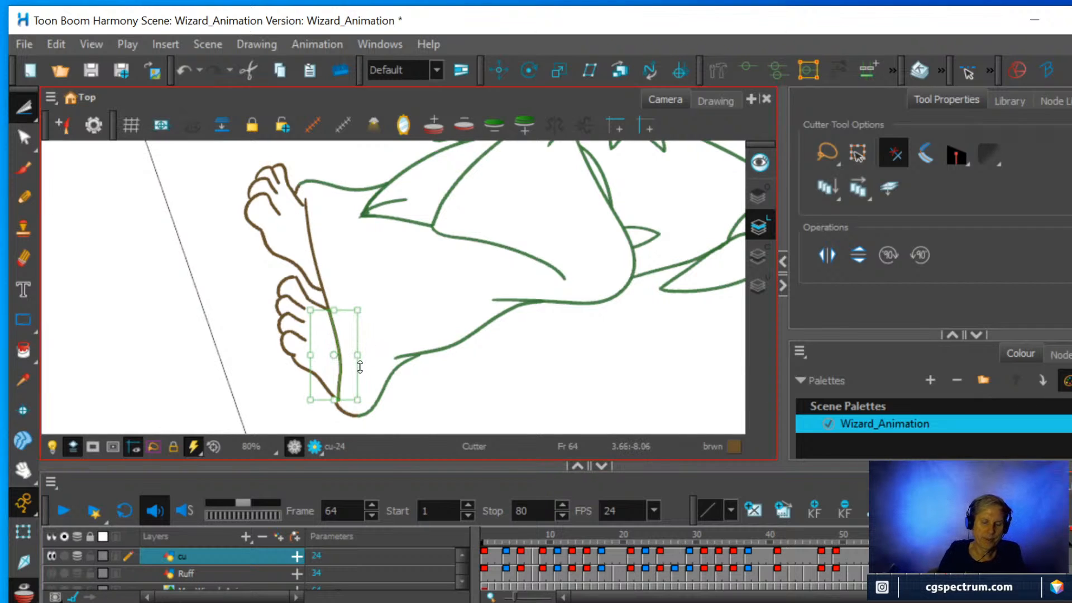
{"action": "key", "text": "Delete"}
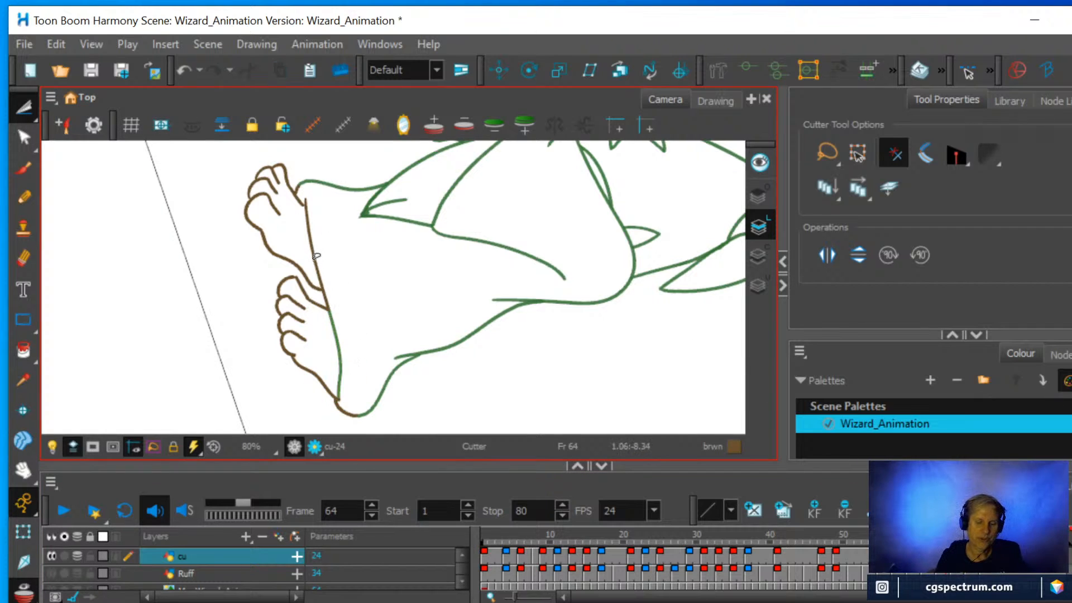
{"action": "left_click", "coordinate": [316, 255]}
{"action": "key", "text": "Delete"}
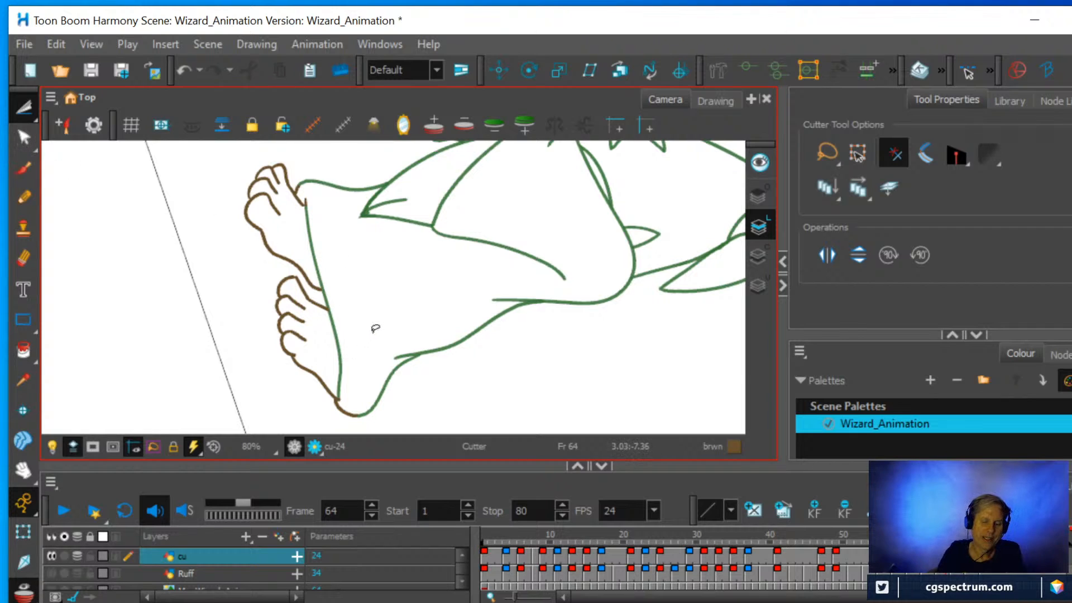
{"action": "left_click", "coordinate": [24, 259]}
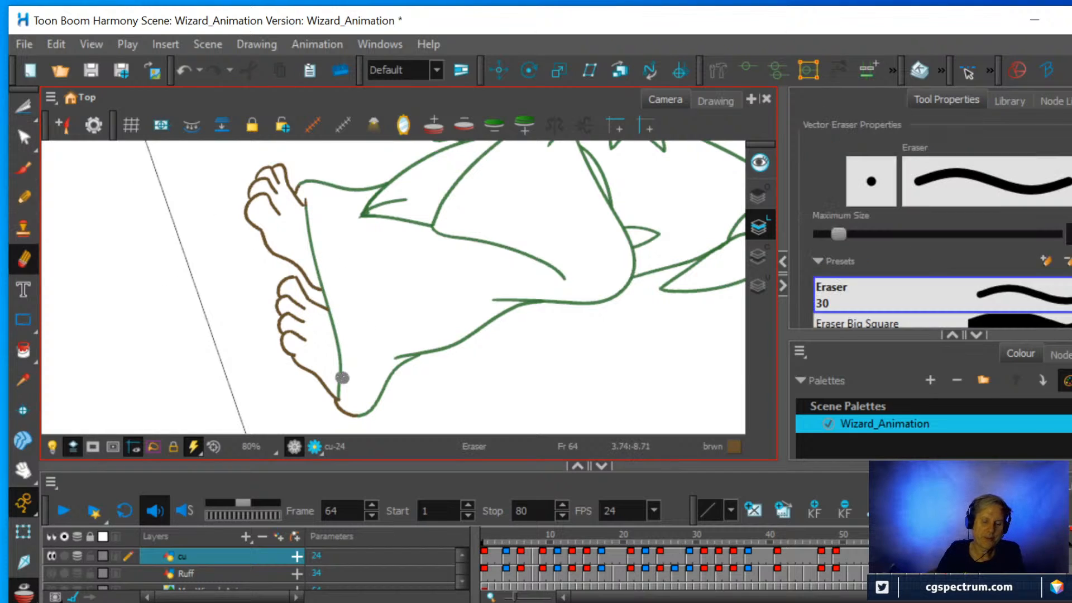
{"action": "mouse_move", "coordinate": [342, 373]}
{"action": "left_mouse_down"}
{"action": "mouse_move", "coordinate": [343, 393]}
{"action": "mouse_move", "coordinate": [307, 218]}
{"action": "mouse_move", "coordinate": [318, 183]}
{"action": "left_mouse_up"}
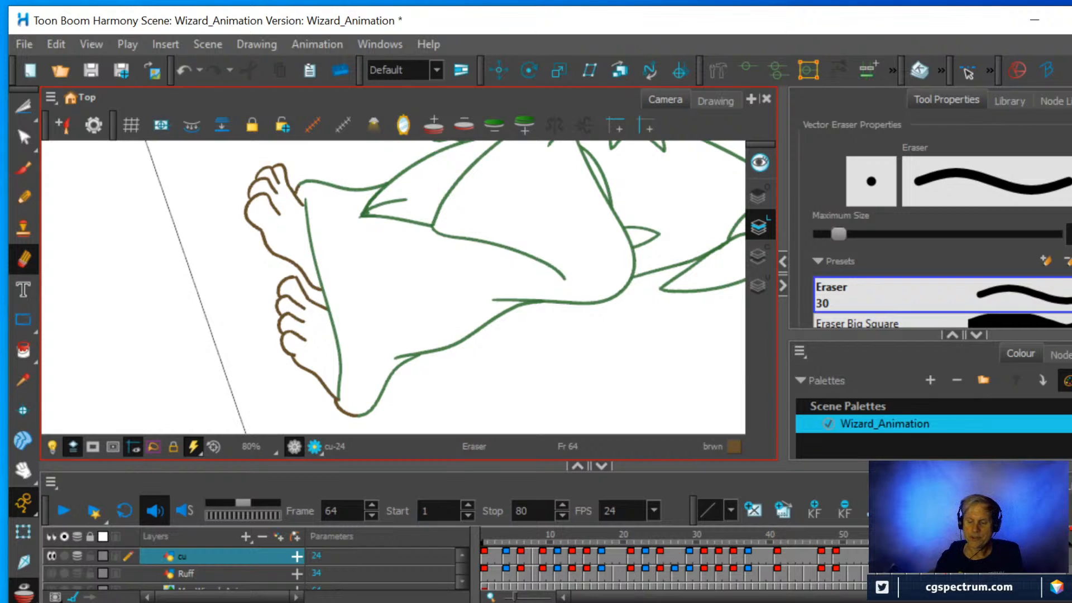
Compare the key drawing at frame 69 with frame 63 and examine the hem spacing between the onion-skinned drawings.
{"action": "left_click", "coordinate": [983, 556]}
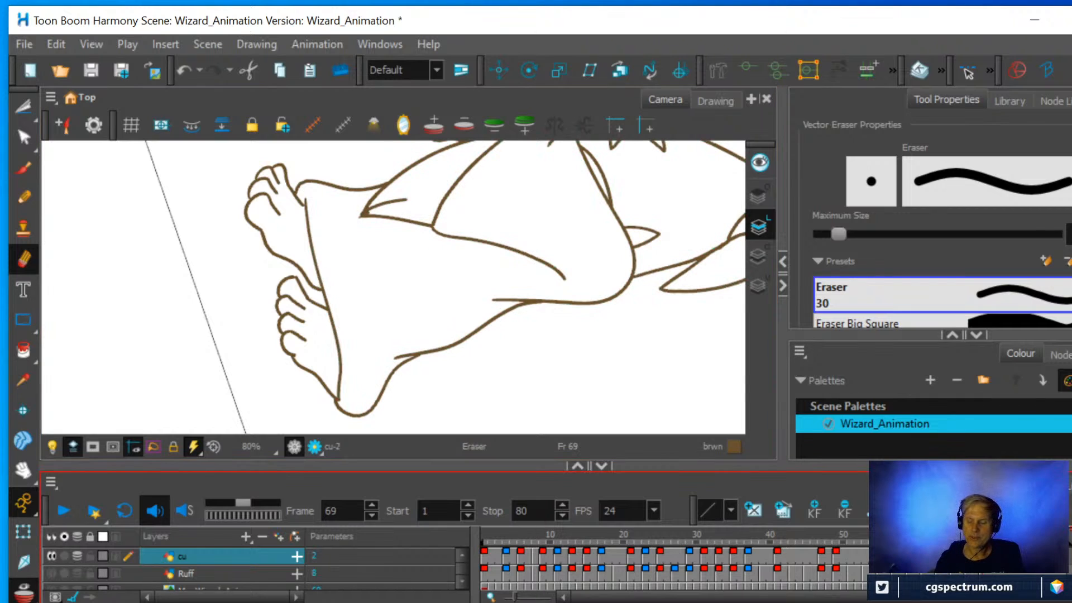
{"action": "left_click", "coordinate": [939, 556]}
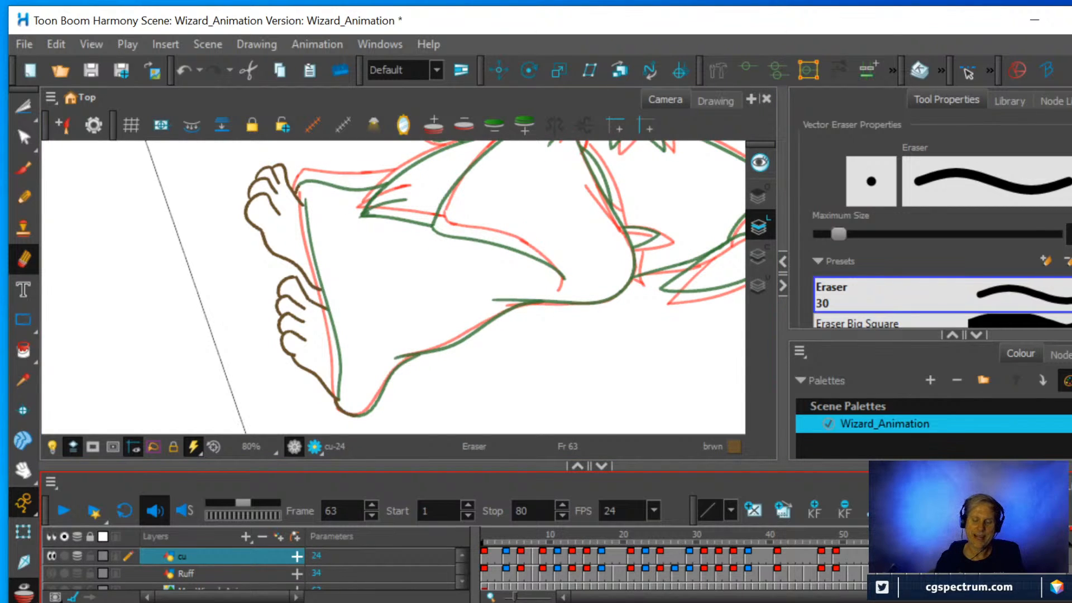
{"action": "key", "text": "f"}
{"action": "key", "text": "g"}
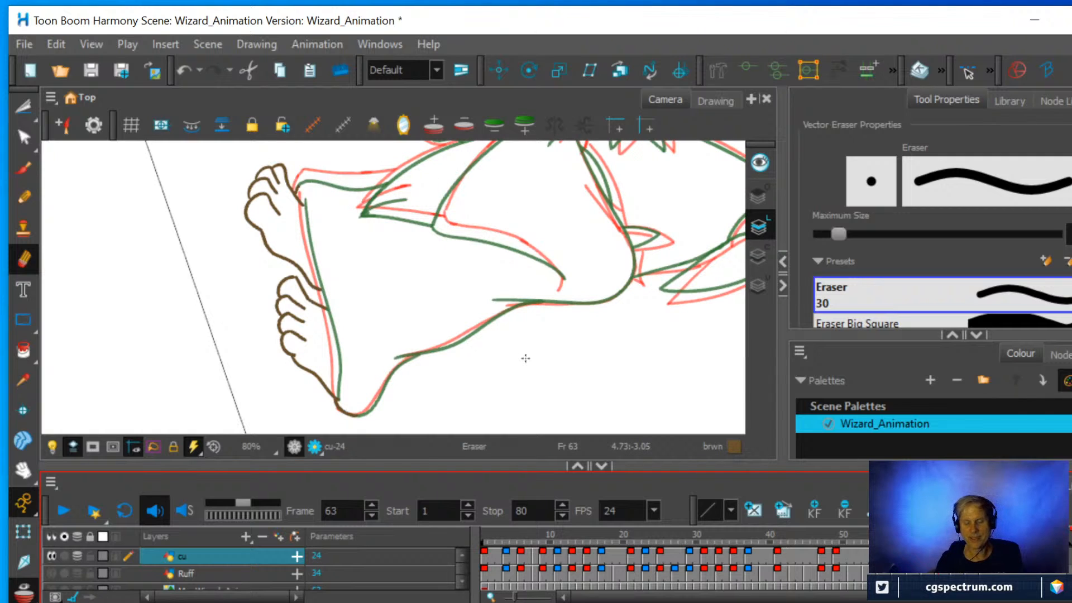
{"action": "key", "text": "2"}
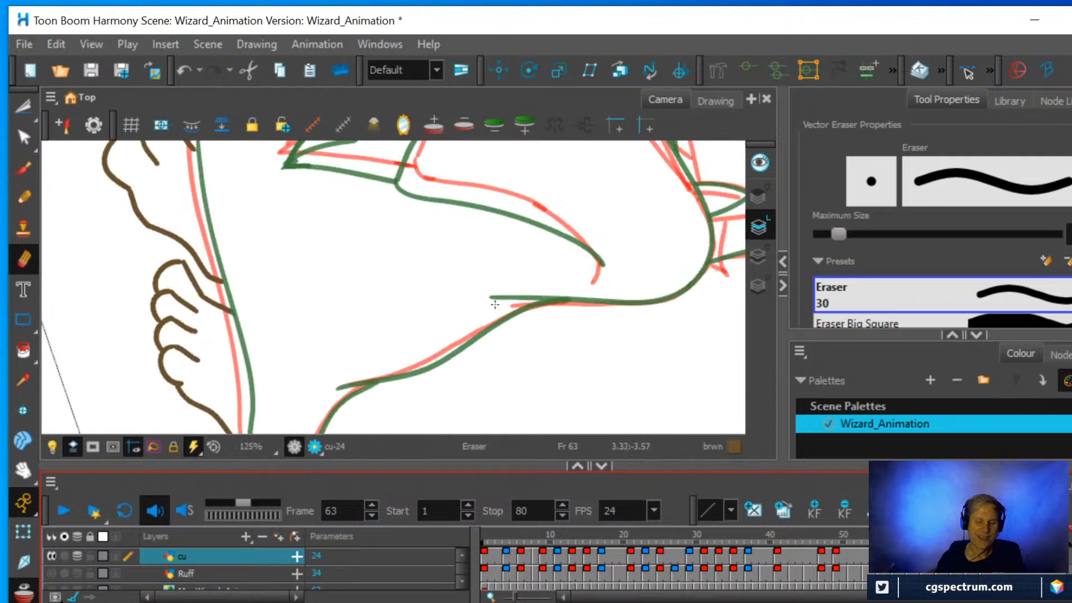
{"action": "key", "text": "1"}
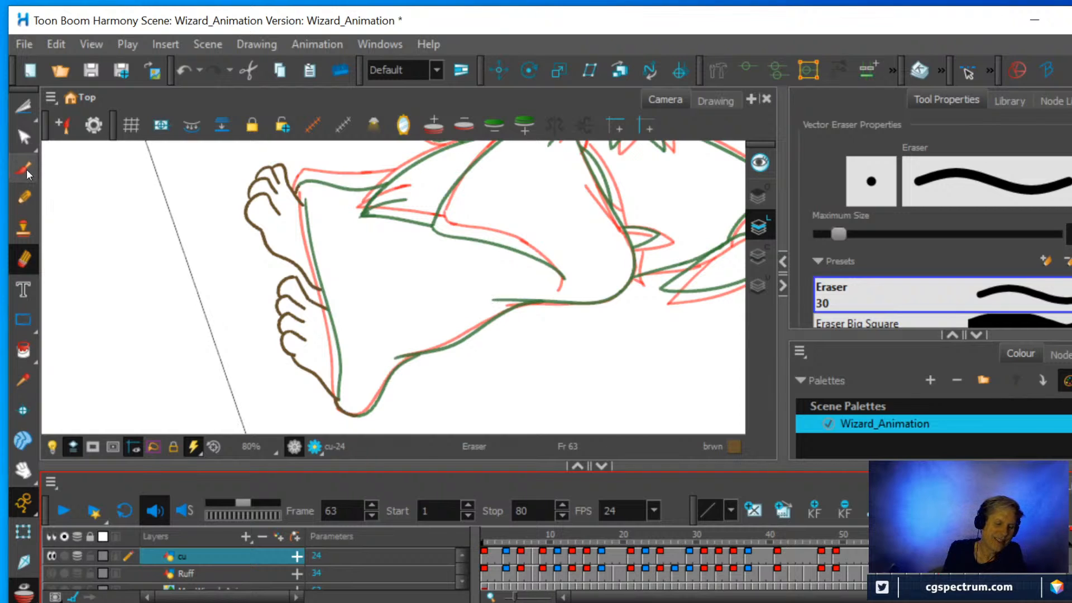
Try to pencil the robe's hem between the two onion-skin lines on frame 63, and undo the stroke.
{"action": "left_click", "coordinate": [25, 198]}
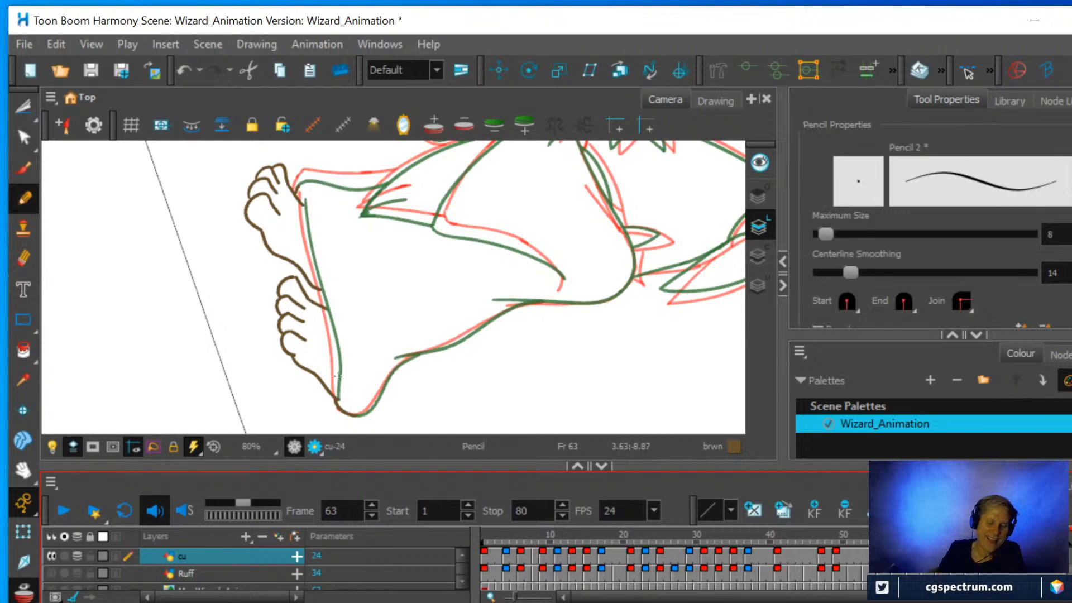
{"action": "left_click_drag", "start_coordinate": [335, 398], "coordinate": [303, 192]}
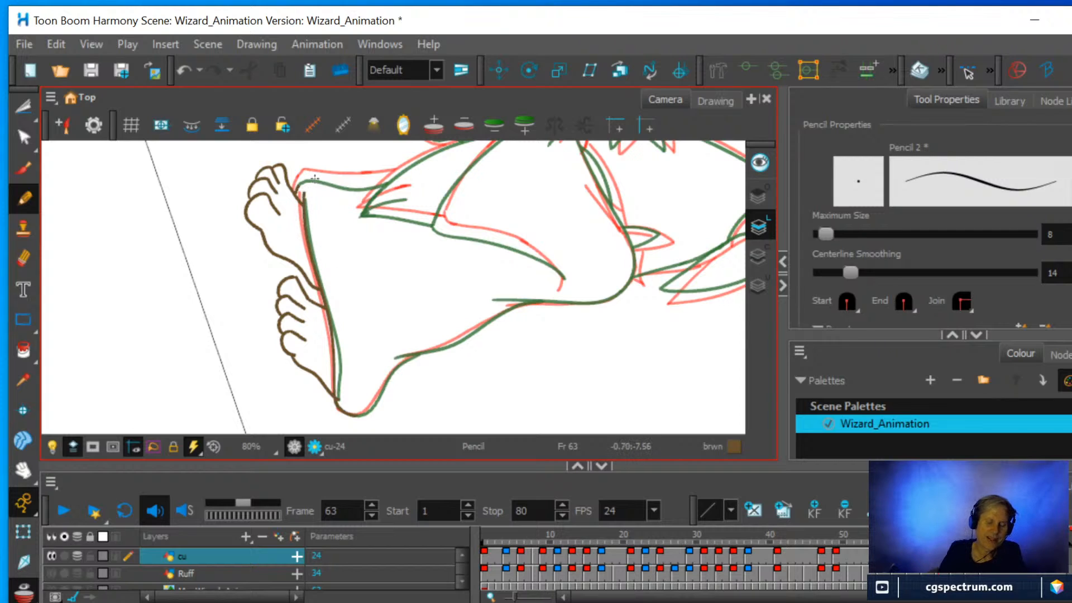
{"action": "key", "text": "ctrl"}
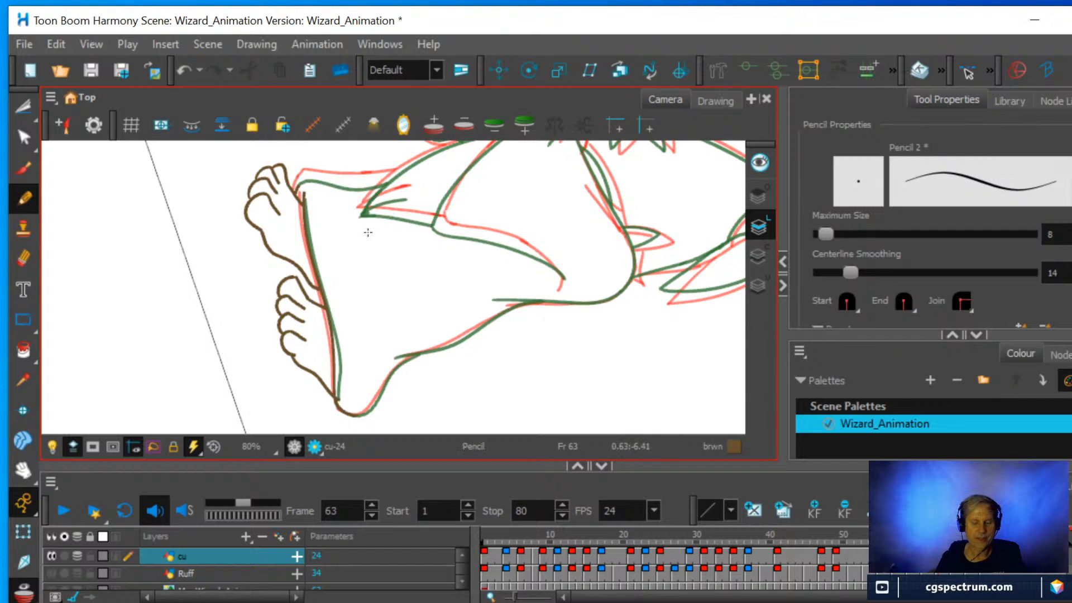
{"action": "key", "text": "ctrl+z"}
Raise the Pencil's centerline smoothing to 24.9.
{"action": "scroll", "coordinate": [384, 289], "scroll_direction": "up", "scroll_amount": 1}
{"action": "scroll", "coordinate": [384, 290], "scroll_direction": "up", "scroll_amount": 1}
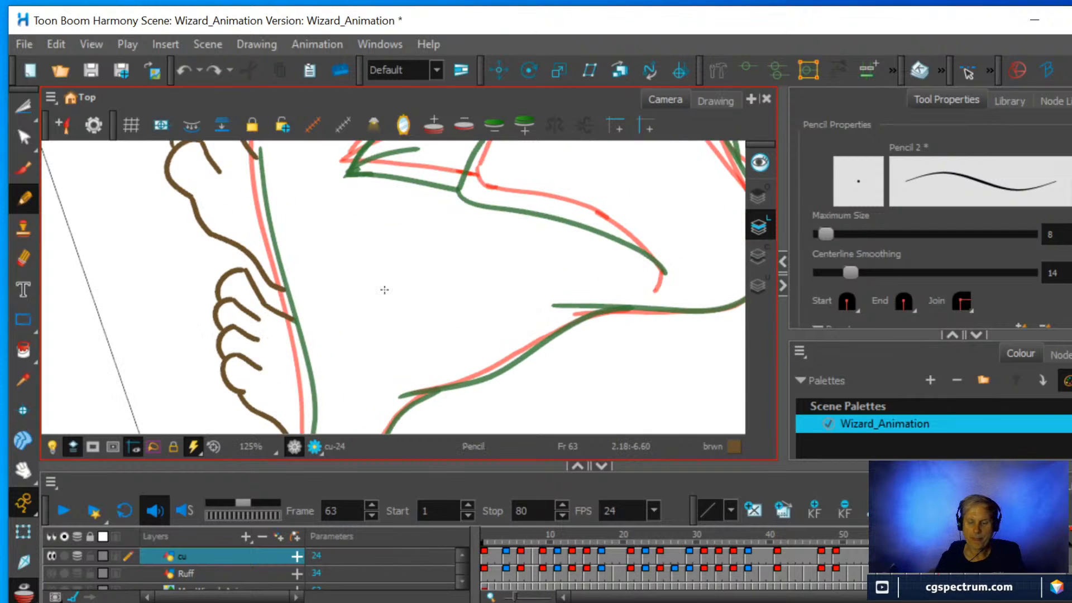
{"action": "left_click", "coordinate": [852, 271]}
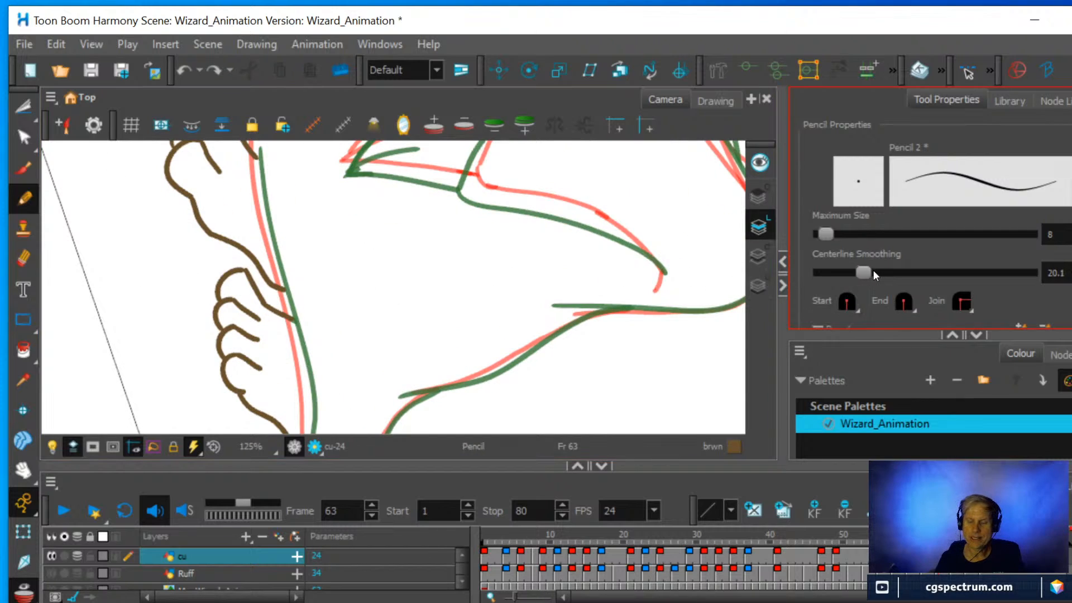
{"action": "left_click_drag", "start_coordinate": [873, 269], "coordinate": [882, 271]}
Rotate the canvas so the robe's hem runs nearly vertical, and enlarge the camera view by shrinking the timeline area.
{"action": "scroll", "coordinate": [502, 290], "scroll_direction": "down", "scroll_amount": 2}
{"action": "key", "text": "space"}
{"action": "mouse_move", "coordinate": [471, 318]}
{"action": "left_mouse_down"}
{"action": "mouse_move", "coordinate": [444, 308]}
{"action": "mouse_move", "coordinate": [490, 304]}
{"action": "mouse_move", "coordinate": [484, 328]}
{"action": "left_mouse_up"}
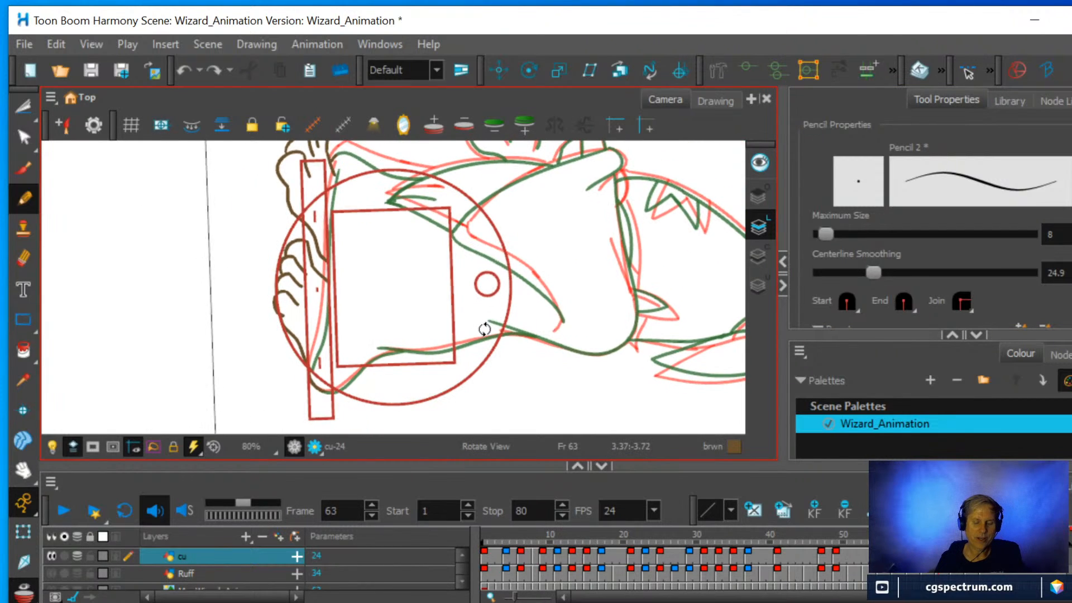
{"action": "scroll", "coordinate": [419, 314], "scroll_direction": "up", "scroll_amount": 1}
{"action": "scroll", "coordinate": [423, 303], "scroll_direction": "down", "scroll_amount": 1}
{"action": "key", "text": "space"}
{"action": "mouse_move", "coordinate": [441, 267]}
{"action": "left_mouse_down"}
{"action": "mouse_move", "coordinate": [440, 308]}
{"action": "mouse_move", "coordinate": [438, 292]}
{"action": "left_mouse_up"}
{"action": "scroll", "coordinate": [439, 291], "scroll_direction": "up", "scroll_amount": 1}
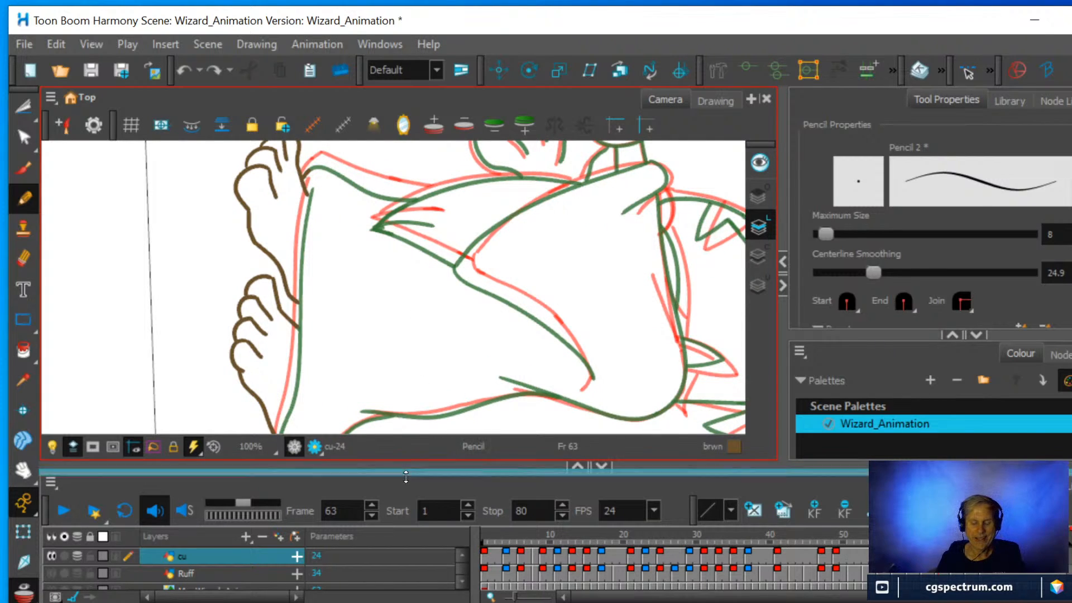
{"action": "left_click_drag", "start_coordinate": [405, 476], "coordinate": [406, 497]}
{"action": "scroll", "coordinate": [342, 347], "scroll_direction": "down", "scroll_amount": 1}
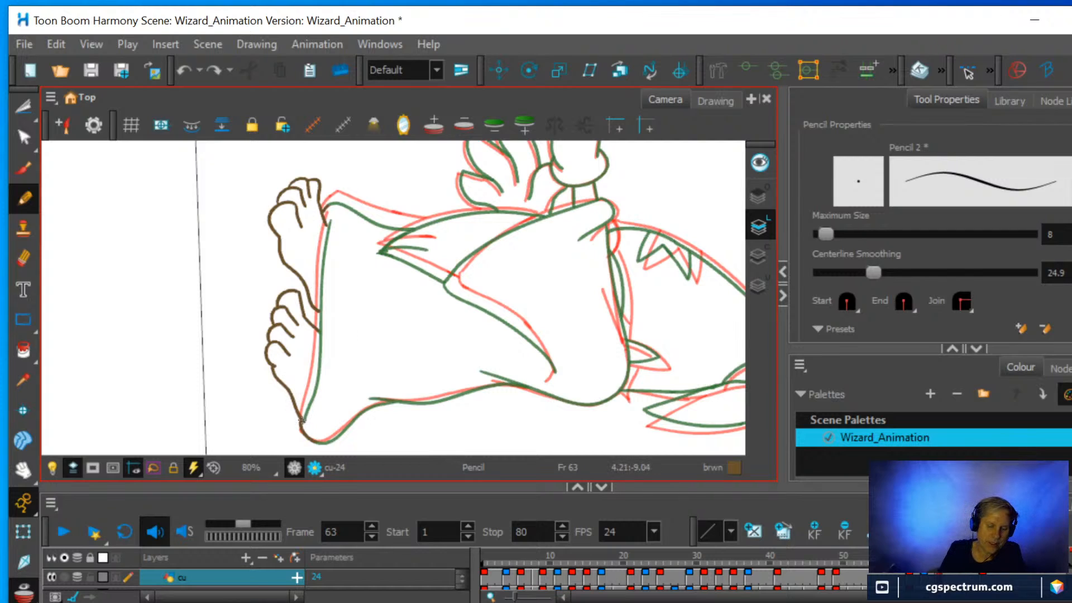
Pencil the robe's hem on frame 63 between the red and green onion-skin lines, running along the tops of both feet.
{"action": "left_click_drag", "start_coordinate": [308, 400], "coordinate": [309, 399]}
{"action": "key", "text": "s"}
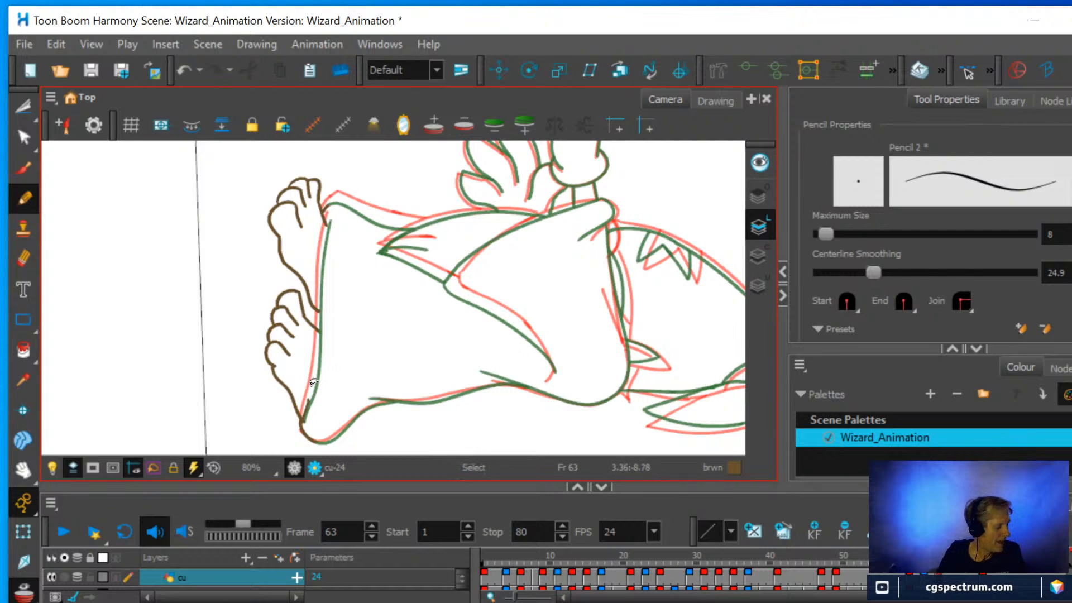
{"action": "key", "text": "ctrl+z"}
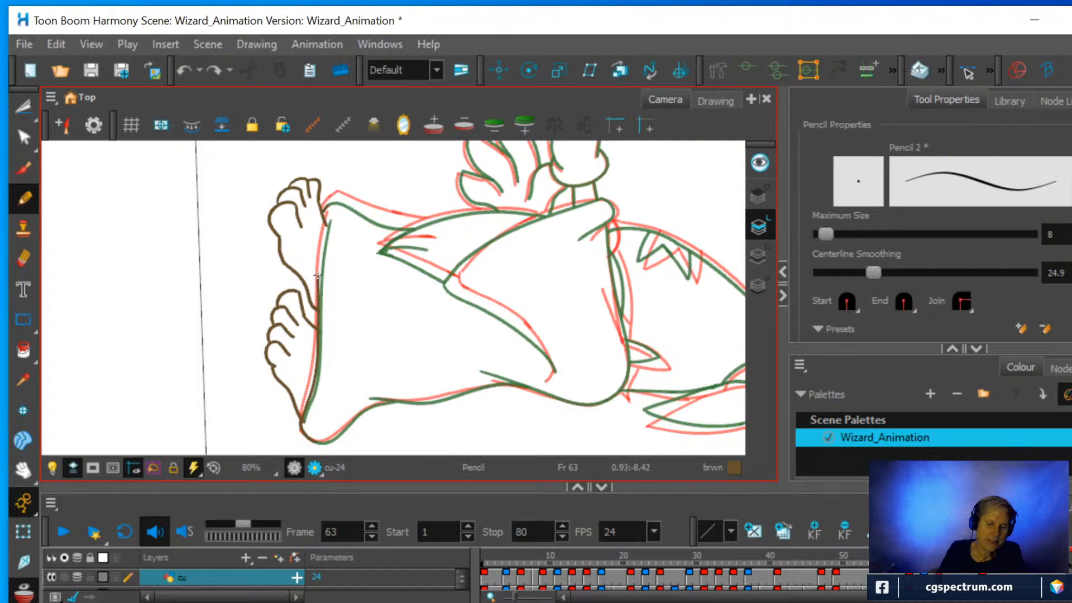
{"action": "left_click_drag", "start_coordinate": [330, 218], "coordinate": [333, 211]}
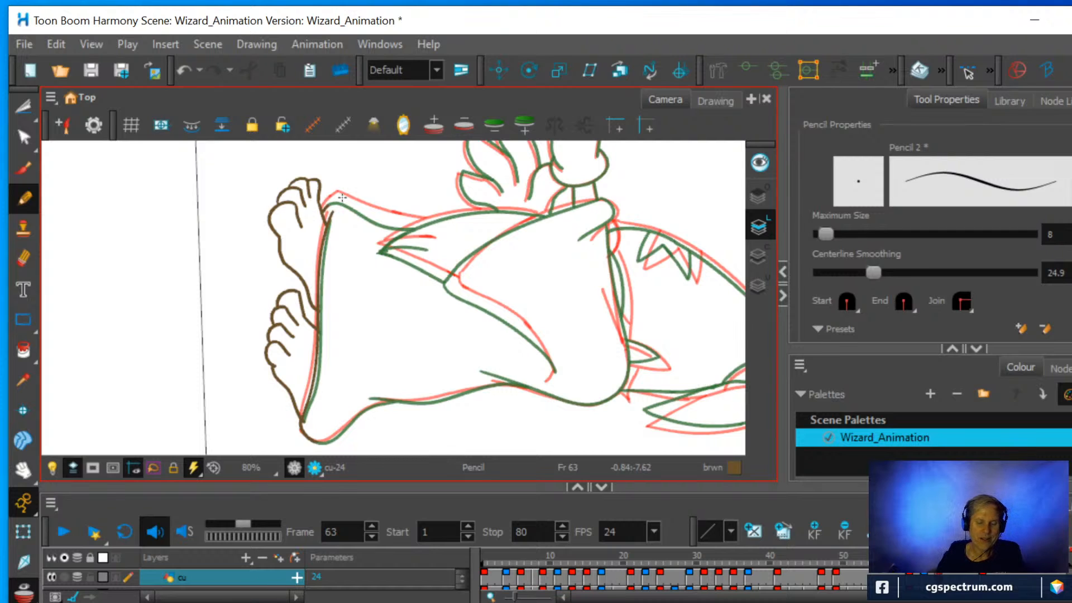
Erase the stray line bit above the wizard's foot at the robe's lower front corner on frame 63.
{"action": "left_click_drag", "start_coordinate": [447, 277], "coordinate": [393, 201]}
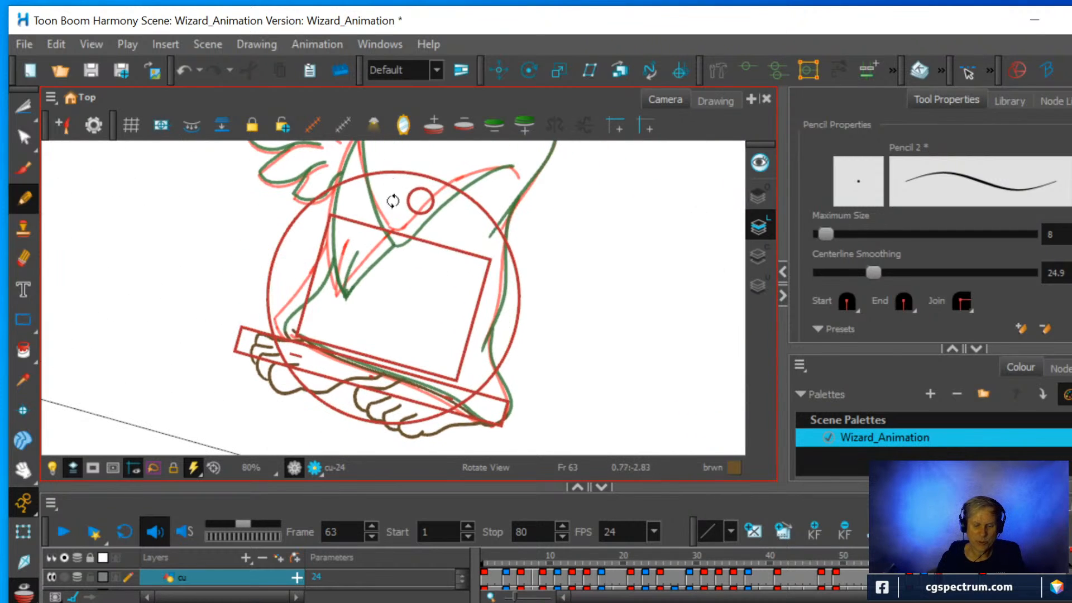
{"action": "scroll", "coordinate": [402, 223], "scroll_direction": "up", "scroll_amount": 1}
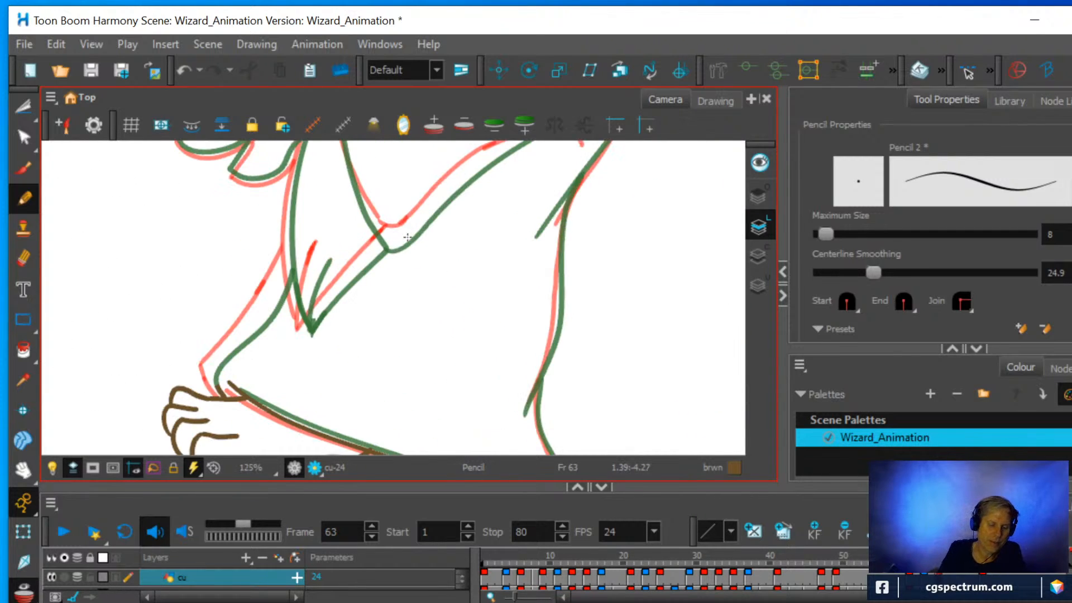
{"action": "left_click", "coordinate": [22, 258]}
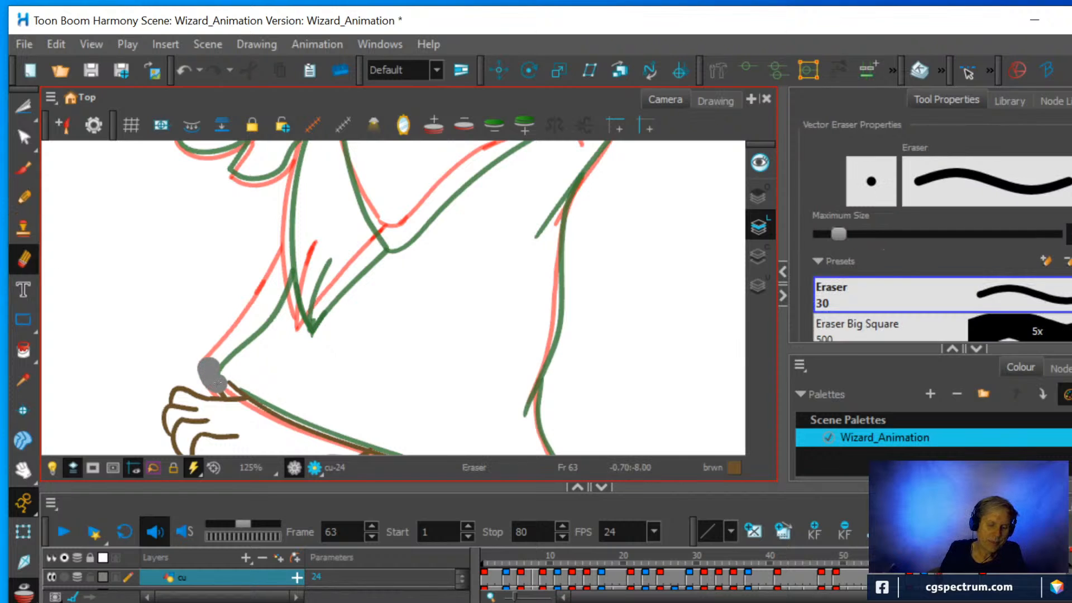
{"action": "left_click_drag", "start_coordinate": [222, 386], "coordinate": [224, 384]}
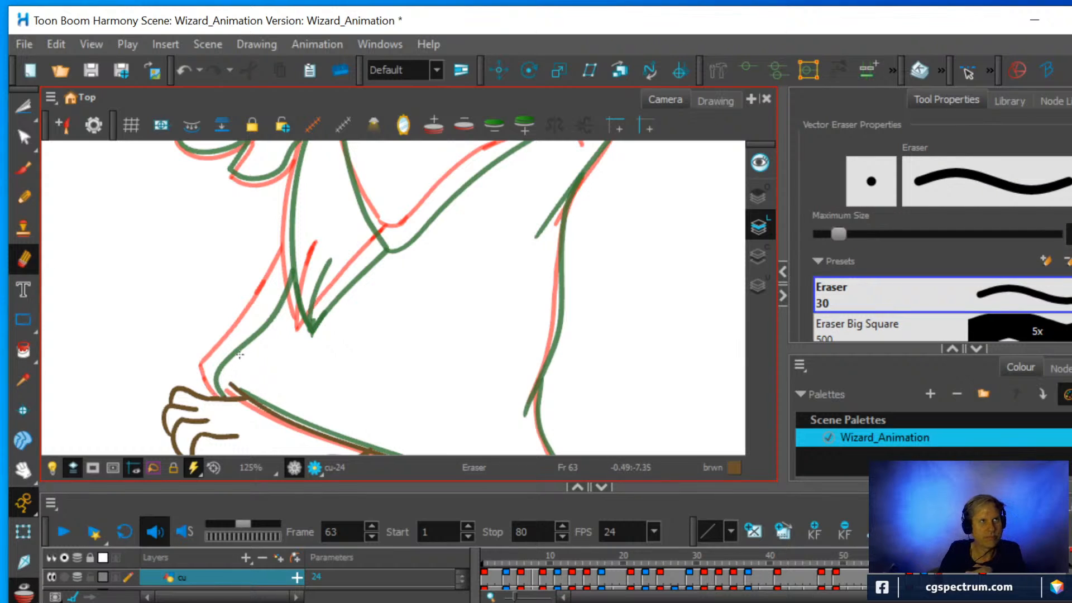
Pencil the robe's front edge from the foot up to the hanging sleeve, and the flared lower back corner on frame 63.
{"action": "left_click", "coordinate": [24, 197]}
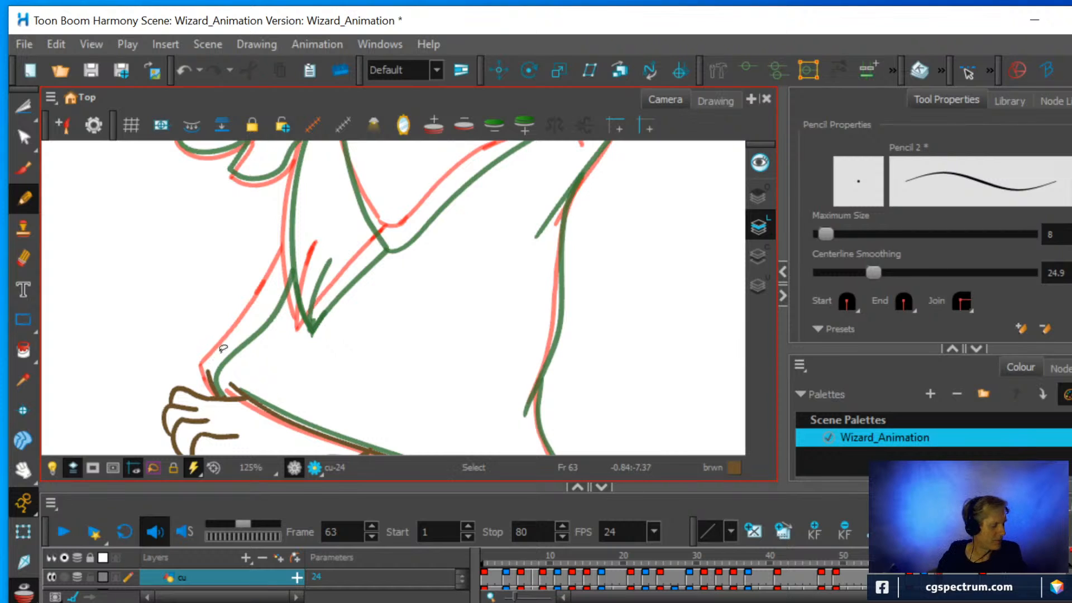
{"action": "mouse_move", "coordinate": [340, 364]}
{"action": "left_mouse_down"}
{"action": "mouse_move", "coordinate": [395, 300]}
{"action": "mouse_move", "coordinate": [392, 333]}
{"action": "left_mouse_up"}
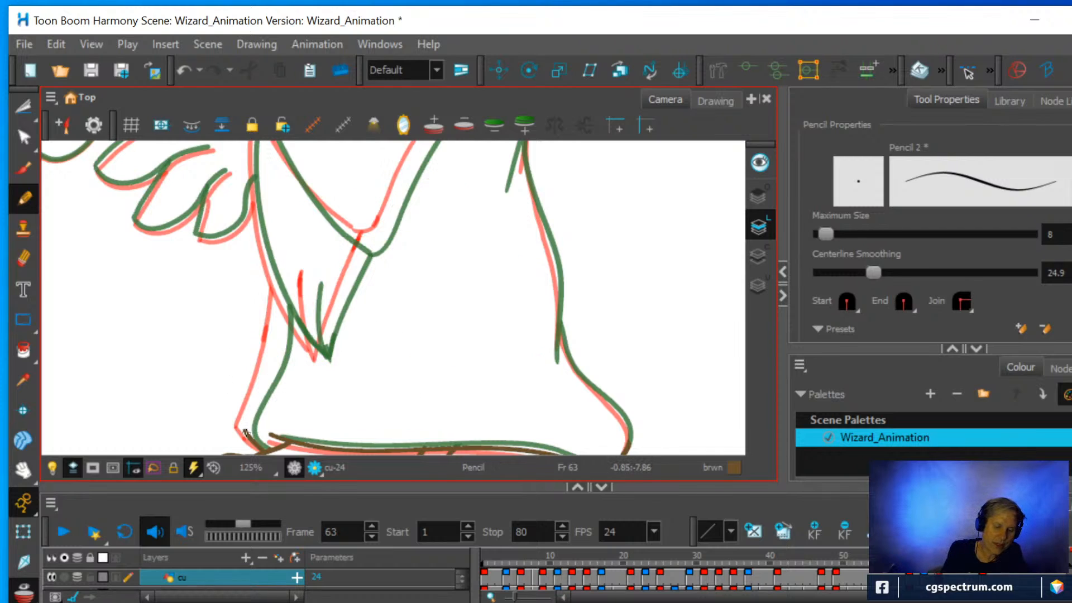
{"action": "left_click_drag", "start_coordinate": [244, 431], "coordinate": [283, 287]}
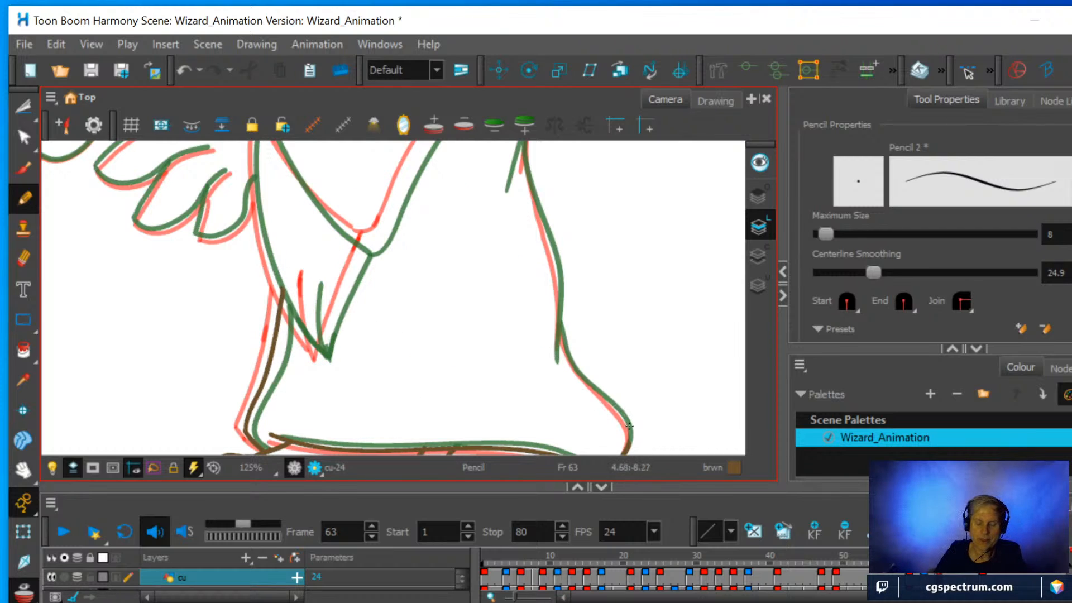
{"action": "left_click_drag", "start_coordinate": [627, 432], "coordinate": [616, 412]}
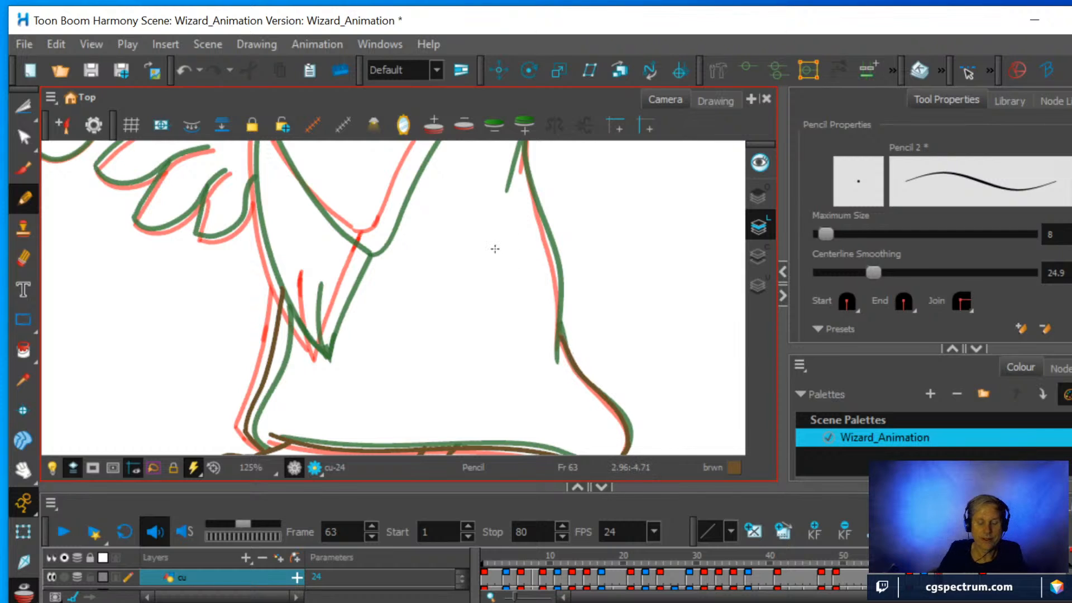
Pencil the robe's back line upward, and a continuous line around the shoulder and along the arm's upper edge to the wrist.
{"action": "scroll", "coordinate": [544, 257], "scroll_direction": "down", "scroll_amount": 1}
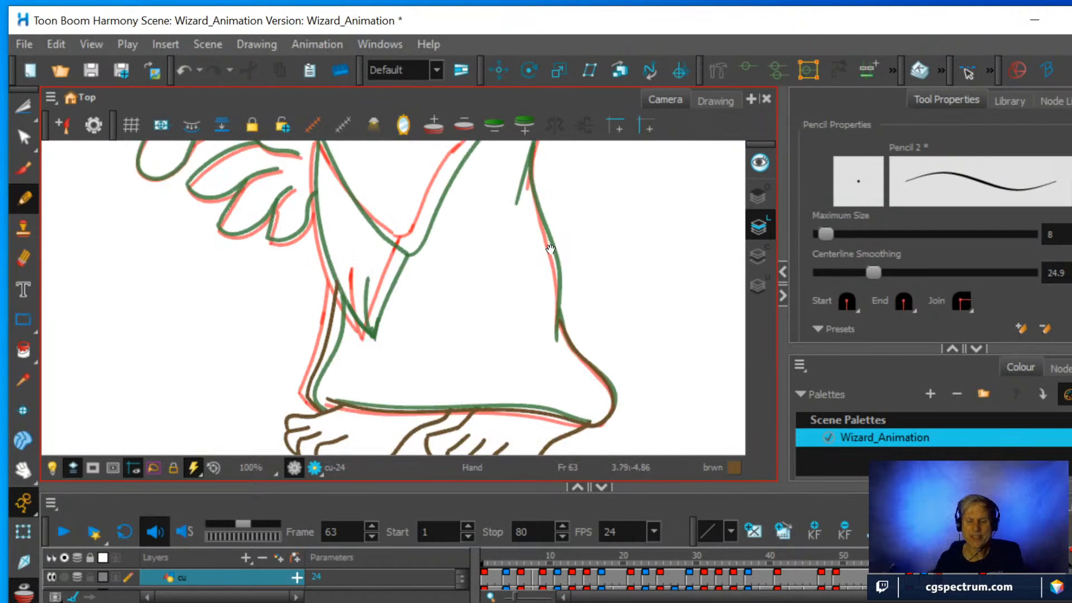
{"action": "left_click_drag", "start_coordinate": [550, 249], "coordinate": [470, 303]}
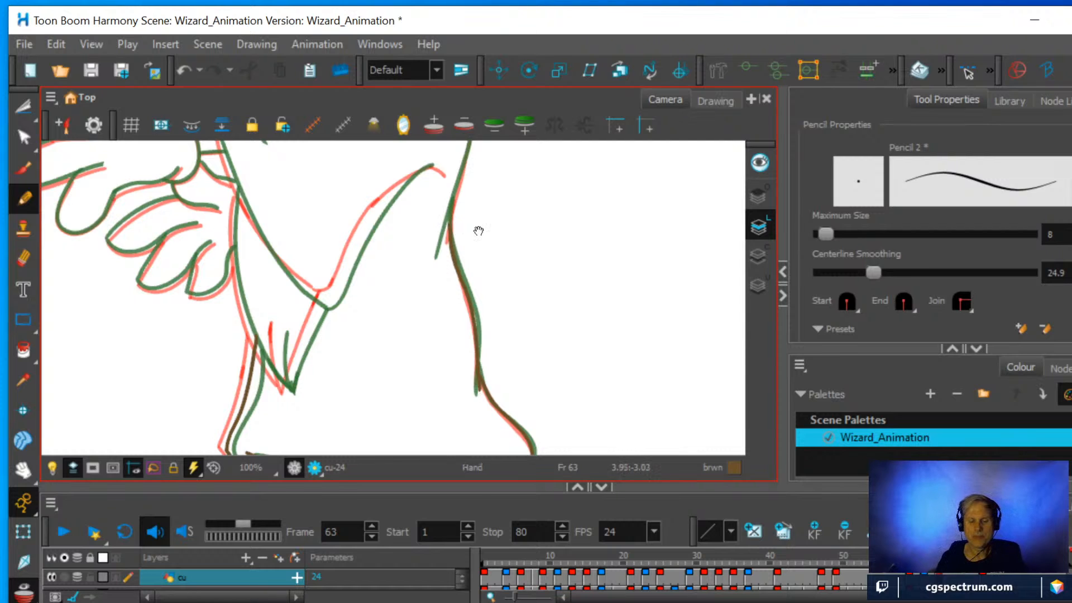
{"action": "left_click_drag", "start_coordinate": [479, 230], "coordinate": [450, 345]}
{"action": "scroll", "coordinate": [455, 345], "scroll_direction": "up", "scroll_amount": 3}
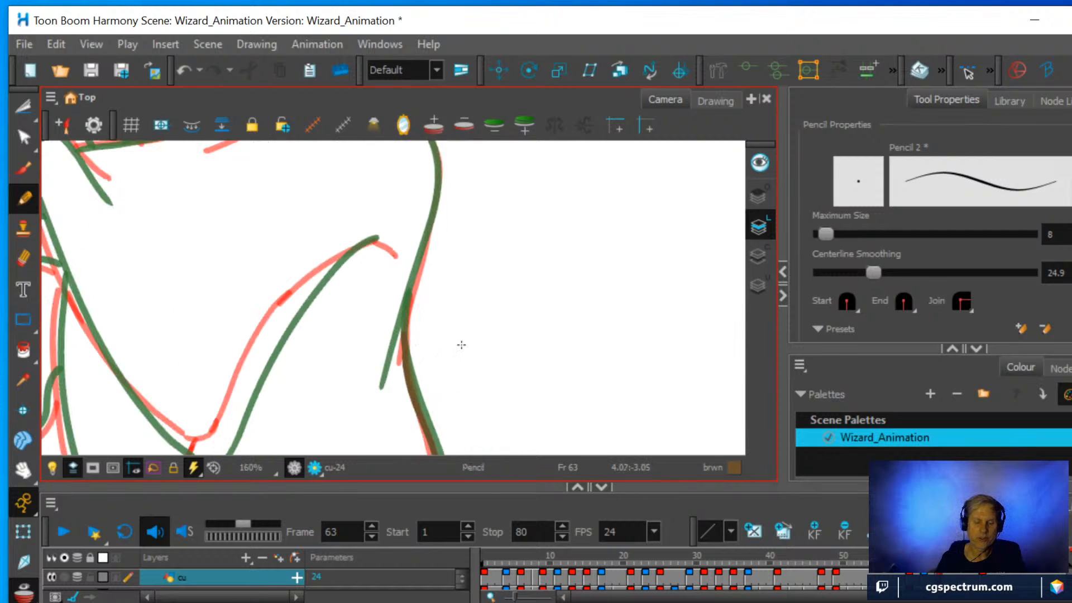
{"action": "key", "text": "space"}
{"action": "left_click_drag", "start_coordinate": [427, 310], "coordinate": [411, 373]}
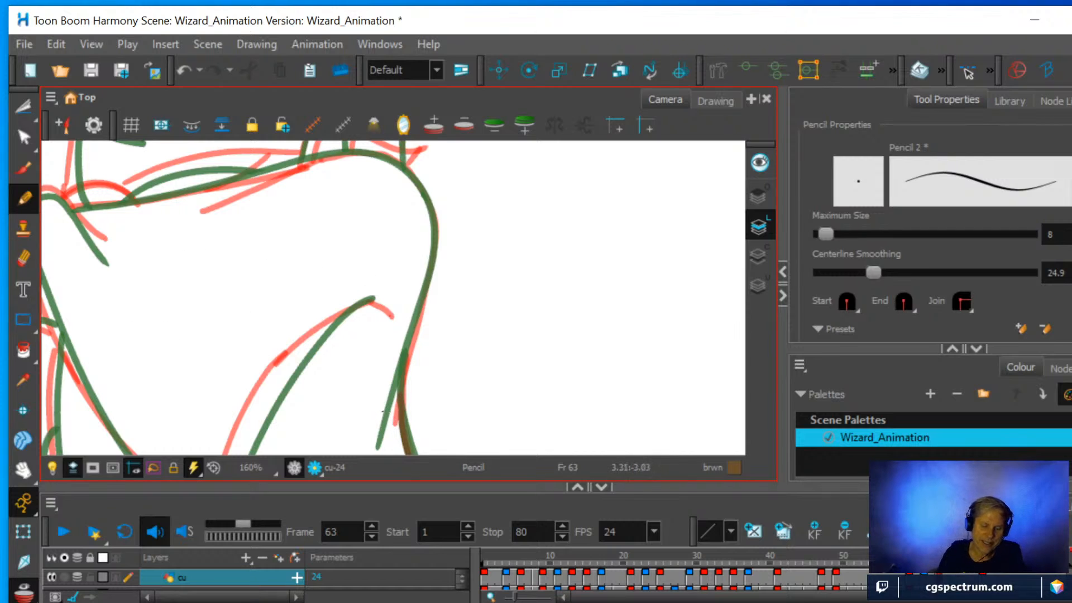
{"action": "mouse_move", "coordinate": [386, 431]}
{"action": "left_mouse_down"}
{"action": "mouse_move", "coordinate": [435, 237]}
{"action": "mouse_move", "coordinate": [416, 186]}
{"action": "mouse_move", "coordinate": [386, 158]}
{"action": "mouse_move", "coordinate": [337, 152]}
{"action": "mouse_move", "coordinate": [66, 210]}
{"action": "left_mouse_up"}
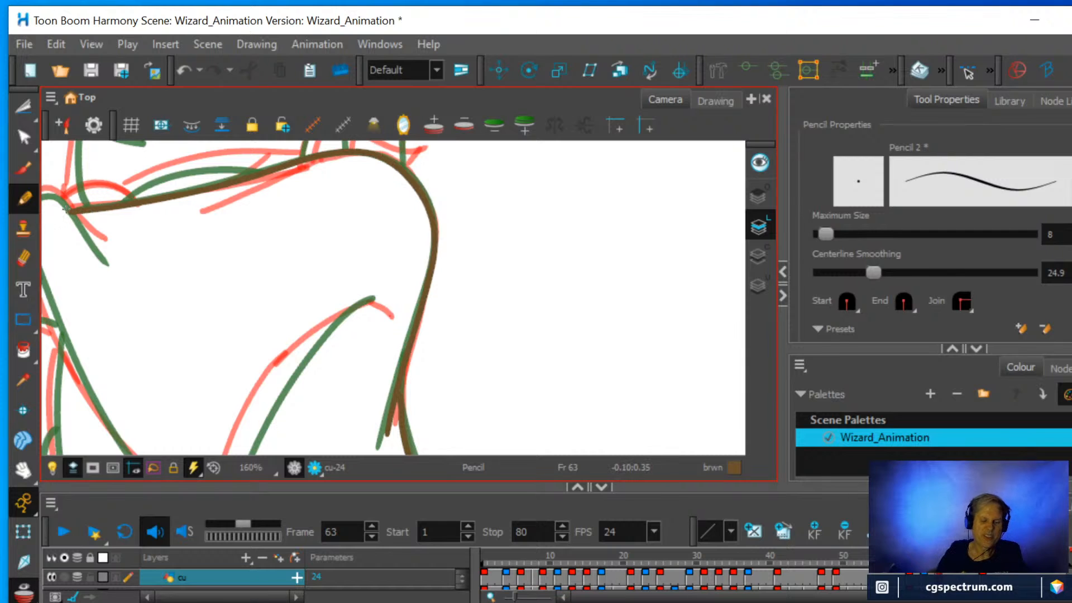
Pencil the sleeve's lower edge, its inner fold up the arm, and the hanging sleeve tip with its short crease lines.
{"action": "scroll", "coordinate": [119, 155], "scroll_direction": "down", "scroll_amount": 2}
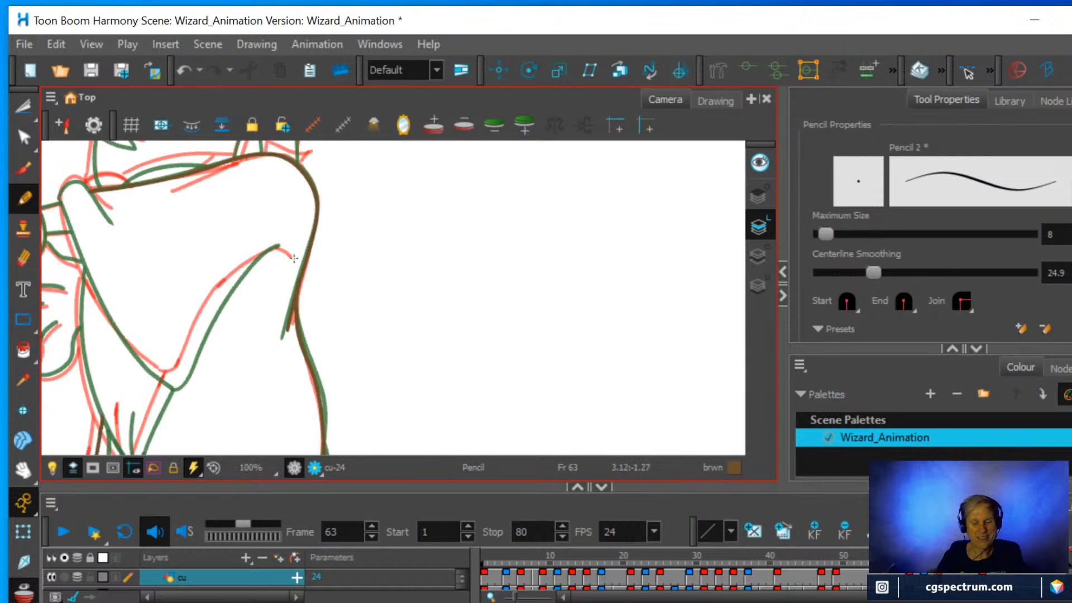
{"action": "mouse_move", "coordinate": [382, 287]}
{"action": "left_mouse_down"}
{"action": "mouse_move", "coordinate": [387, 306]}
{"action": "mouse_move", "coordinate": [395, 280]}
{"action": "mouse_move", "coordinate": [364, 290]}
{"action": "mouse_move", "coordinate": [378, 344]}
{"action": "mouse_move", "coordinate": [524, 246]}
{"action": "left_mouse_up"}
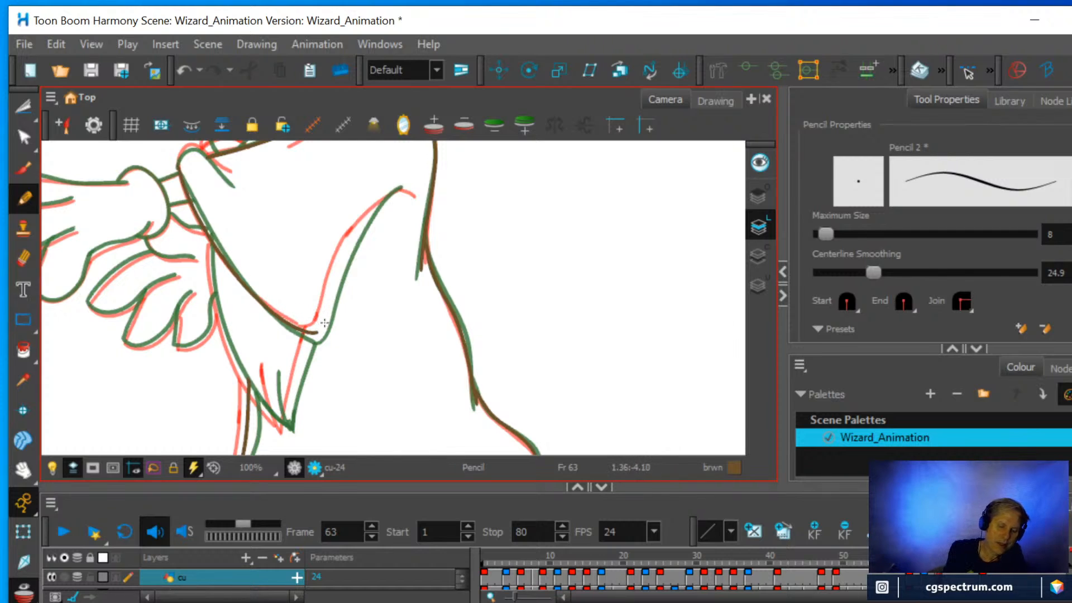
{"action": "mouse_move", "coordinate": [317, 333]}
{"action": "left_mouse_down"}
{"action": "mouse_move", "coordinate": [362, 223]}
{"action": "mouse_move", "coordinate": [397, 188]}
{"action": "mouse_move", "coordinate": [414, 195]}
{"action": "left_mouse_up"}
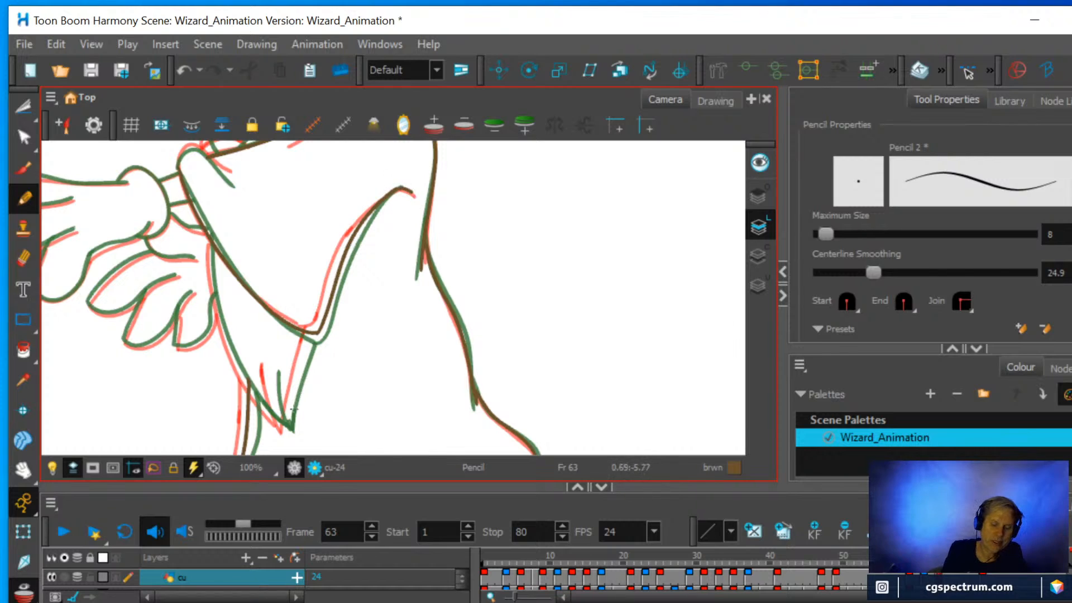
{"action": "left_click_drag", "start_coordinate": [286, 429], "coordinate": [315, 328]}
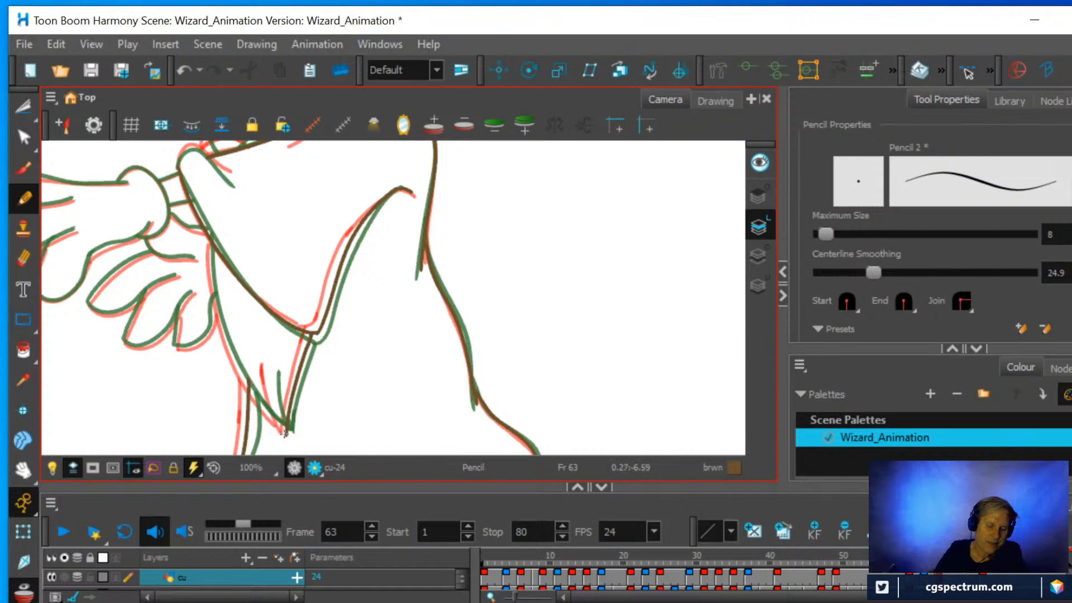
{"action": "left_click_drag", "start_coordinate": [281, 427], "coordinate": [271, 389]}
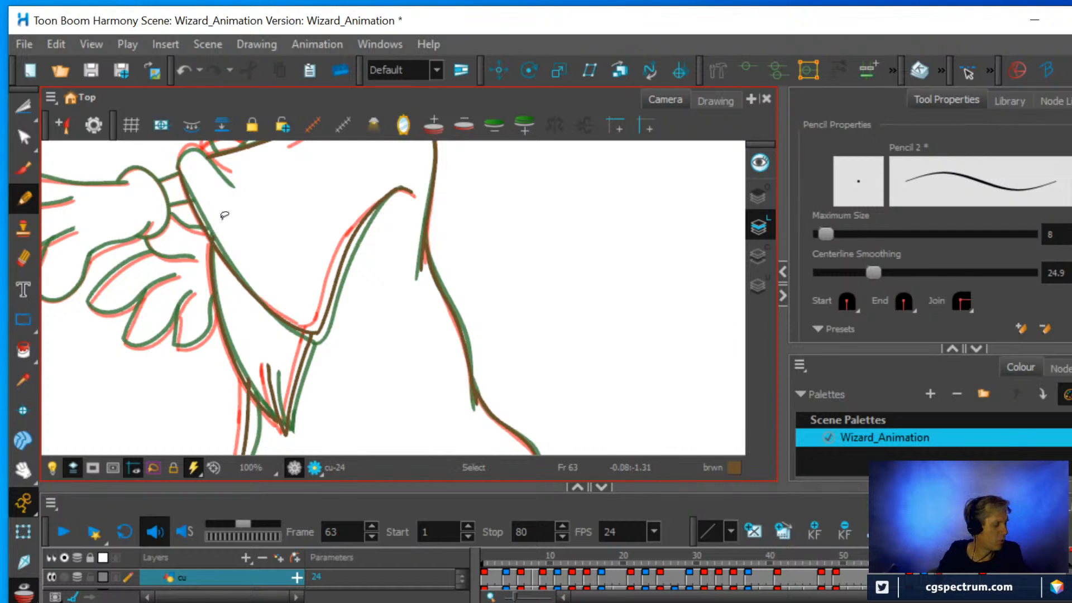
Pencil the rounded sleeve end at the wrist with its fold line, and the narrow curved shape along the arm's upper edge.
{"action": "key", "text": "ctrl+alt"}
{"action": "mouse_move", "coordinate": [285, 272]}
{"action": "left_mouse_down"}
{"action": "mouse_move", "coordinate": [290, 234]}
{"action": "mouse_move", "coordinate": [328, 303]}
{"action": "mouse_move", "coordinate": [433, 286]}
{"action": "mouse_move", "coordinate": [377, 310]}
{"action": "left_mouse_up"}
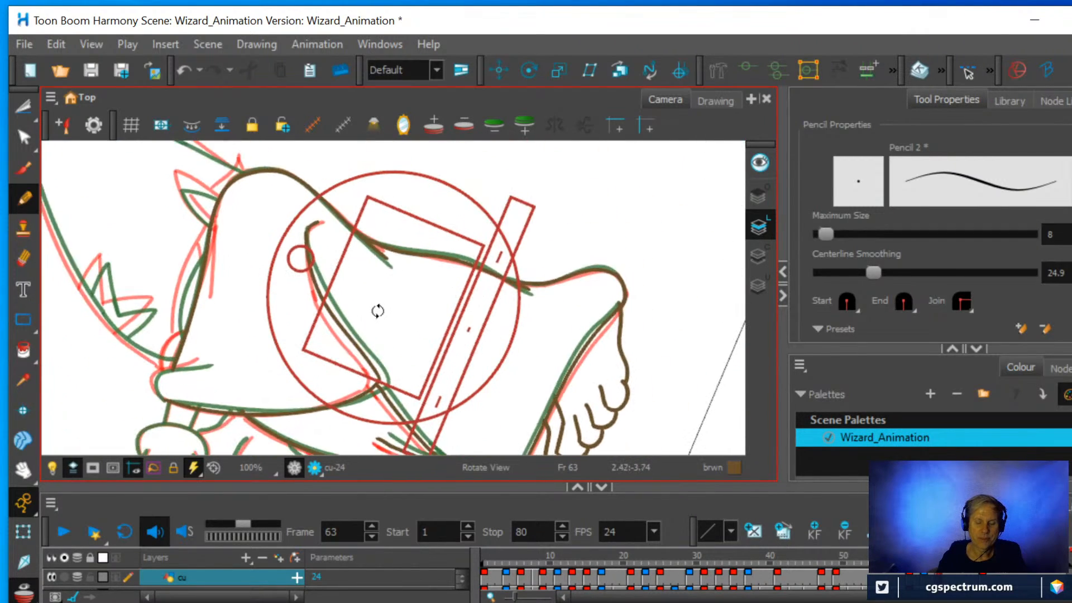
{"action": "key", "text": "ctrl+alt"}
{"action": "mouse_move", "coordinate": [348, 347]}
{"action": "left_mouse_down"}
{"action": "mouse_move", "coordinate": [375, 342]}
{"action": "mouse_move", "coordinate": [394, 322]}
{"action": "mouse_move", "coordinate": [393, 191]}
{"action": "left_mouse_up"}
{"action": "key", "text": "space"}
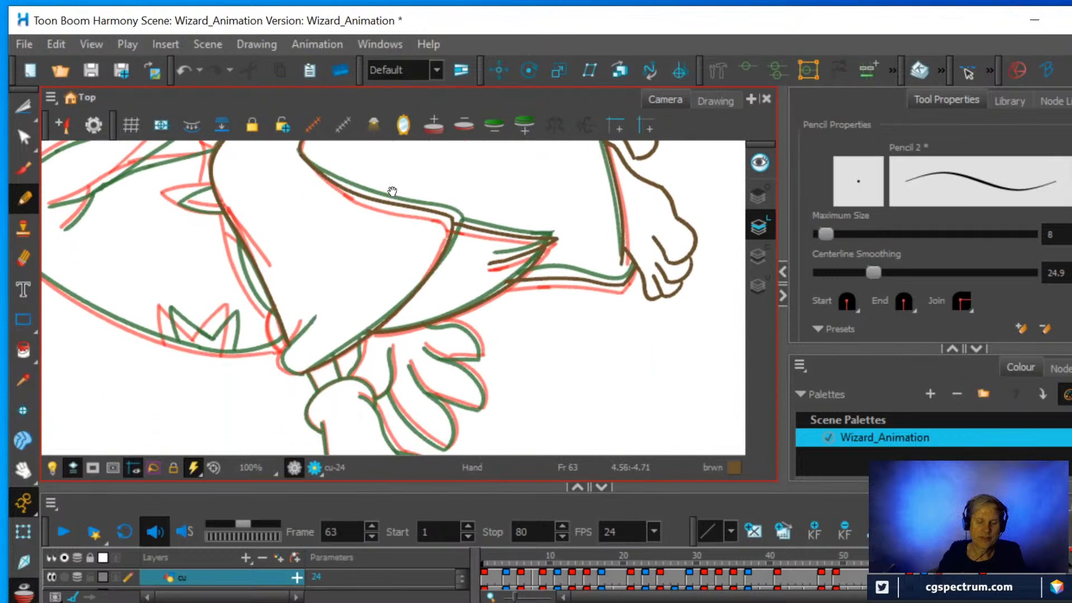
{"action": "key", "text": "2"}
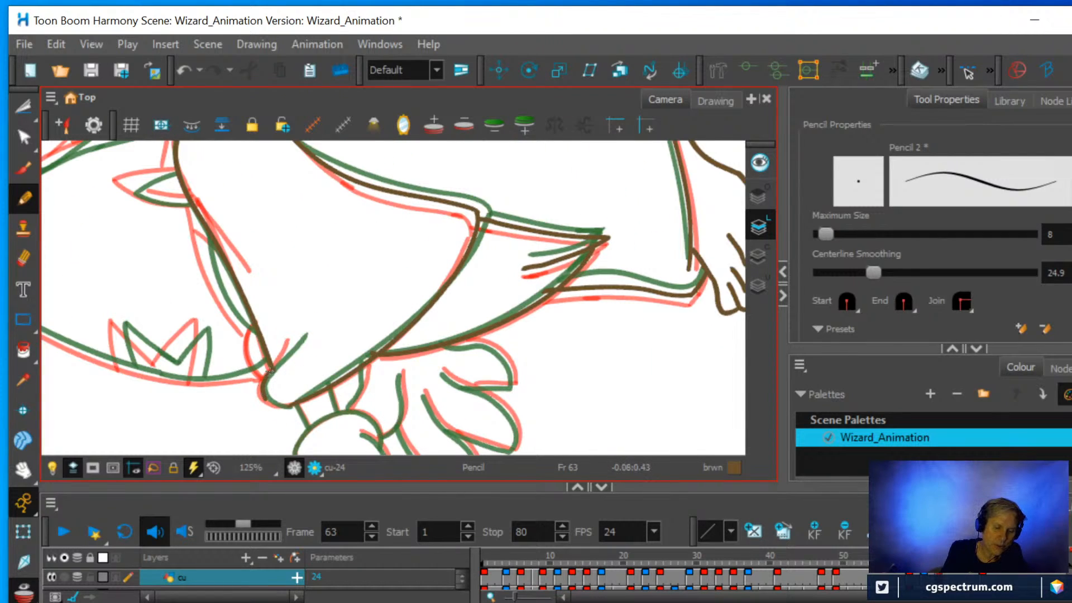
{"action": "left_click_drag", "start_coordinate": [285, 354], "coordinate": [297, 333]}
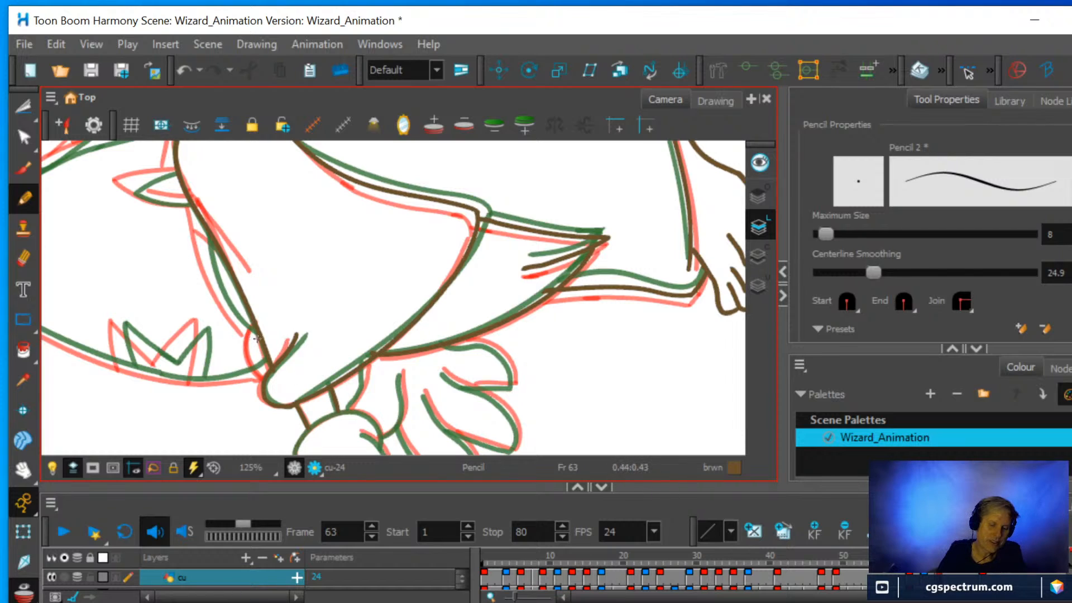
{"action": "mouse_move", "coordinate": [257, 338]}
{"action": "left_mouse_down"}
{"action": "mouse_move", "coordinate": [211, 280]}
{"action": "mouse_move", "coordinate": [195, 214]}
{"action": "left_mouse_up"}
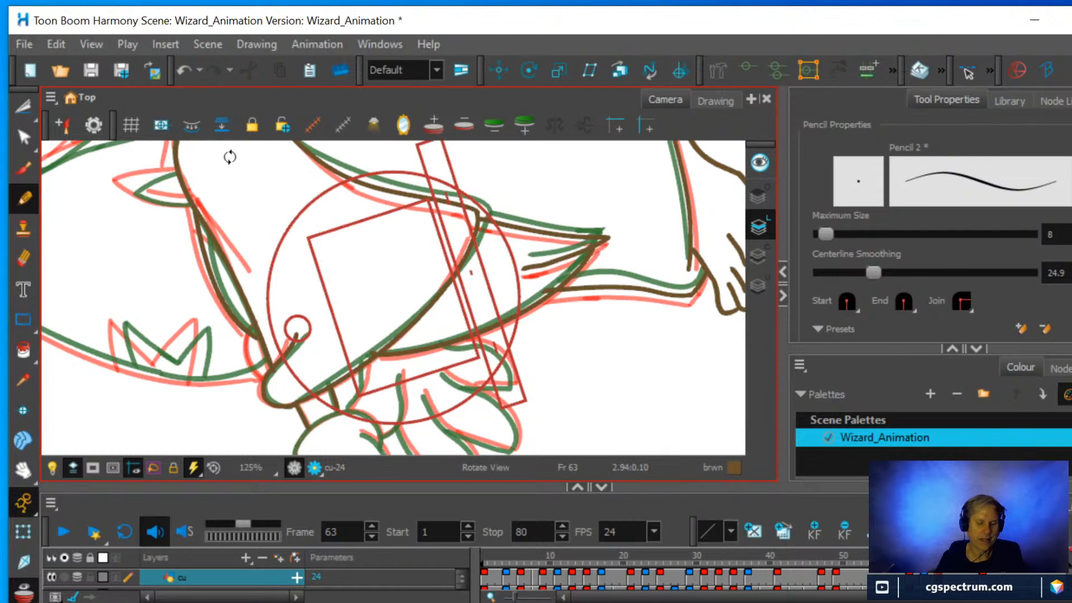
Pencil the small pointed shape above the shoulder with its inner line, and a short crease in the narrow shape beside it.
{"action": "mouse_move", "coordinate": [335, 210]}
{"action": "left_mouse_down"}
{"action": "mouse_move", "coordinate": [414, 287]}
{"action": "mouse_move", "coordinate": [412, 274]}
{"action": "left_mouse_up"}
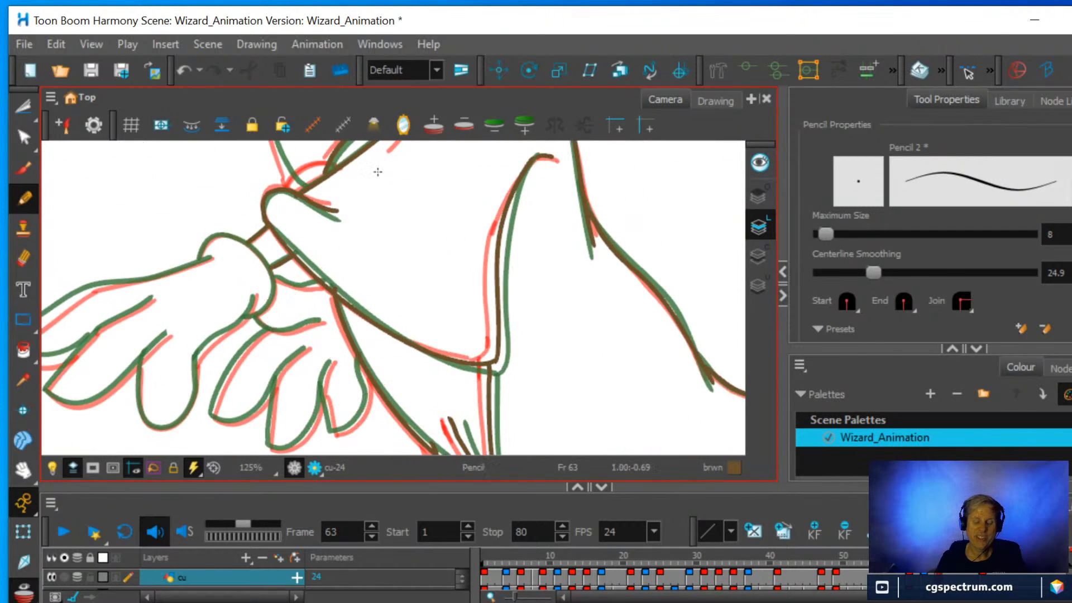
{"action": "left_click_drag", "start_coordinate": [382, 158], "coordinate": [318, 326]}
{"action": "key", "text": "2"}
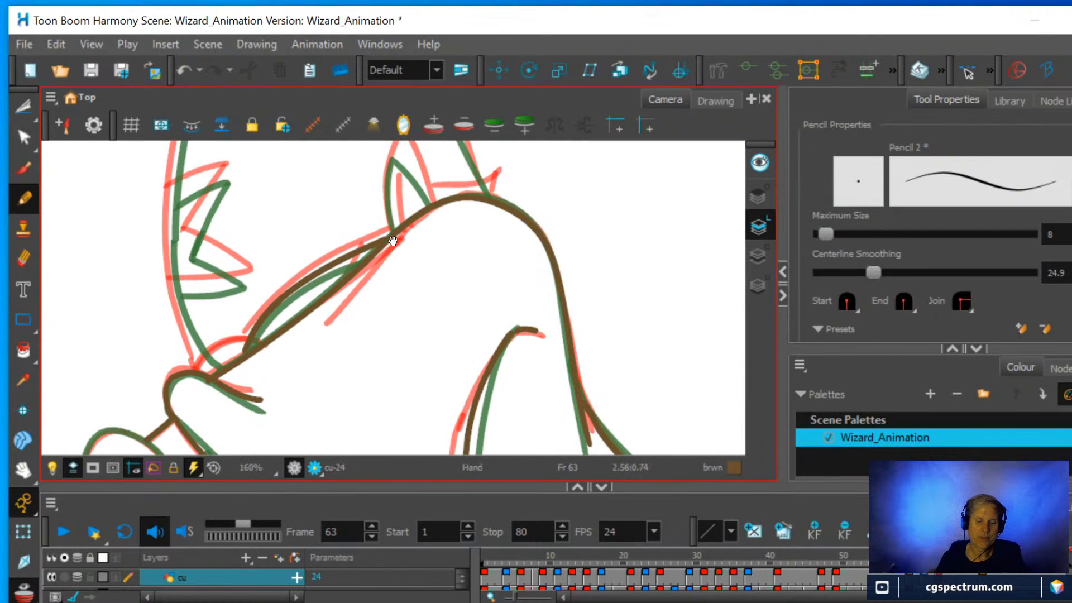
{"action": "mouse_move", "coordinate": [393, 241]}
{"action": "left_mouse_down"}
{"action": "mouse_move", "coordinate": [334, 338]}
{"action": "mouse_move", "coordinate": [323, 296]}
{"action": "mouse_move", "coordinate": [337, 241]}
{"action": "left_mouse_up"}
{"action": "left_click_drag", "start_coordinate": [369, 305], "coordinate": [337, 241]}
{"action": "left_click_drag", "start_coordinate": [342, 323], "coordinate": [335, 286]}
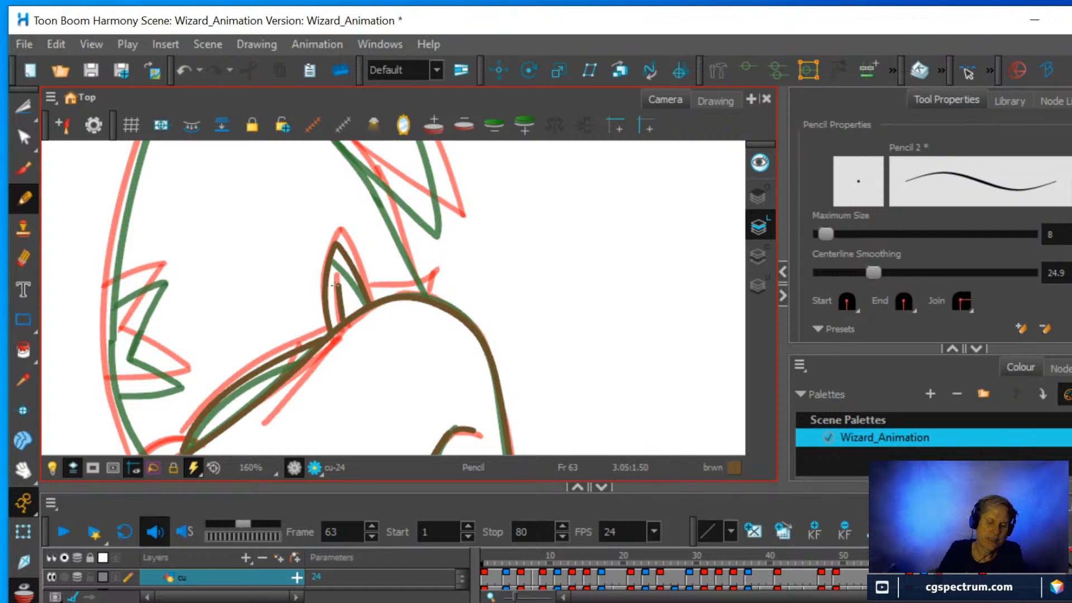
{"action": "left_click_drag", "start_coordinate": [283, 373], "coordinate": [294, 355]}
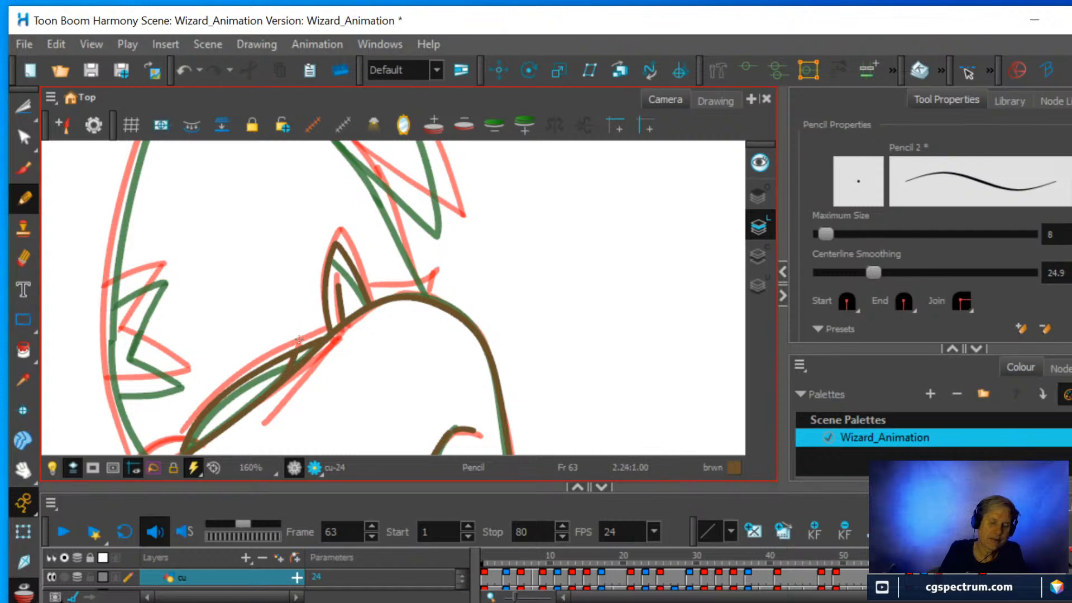
Pencil the front contour of the large head shape from the wrist up toward its peak, undoing the first attempt.
{"action": "scroll", "coordinate": [464, 278], "scroll_direction": "down", "scroll_amount": 4}
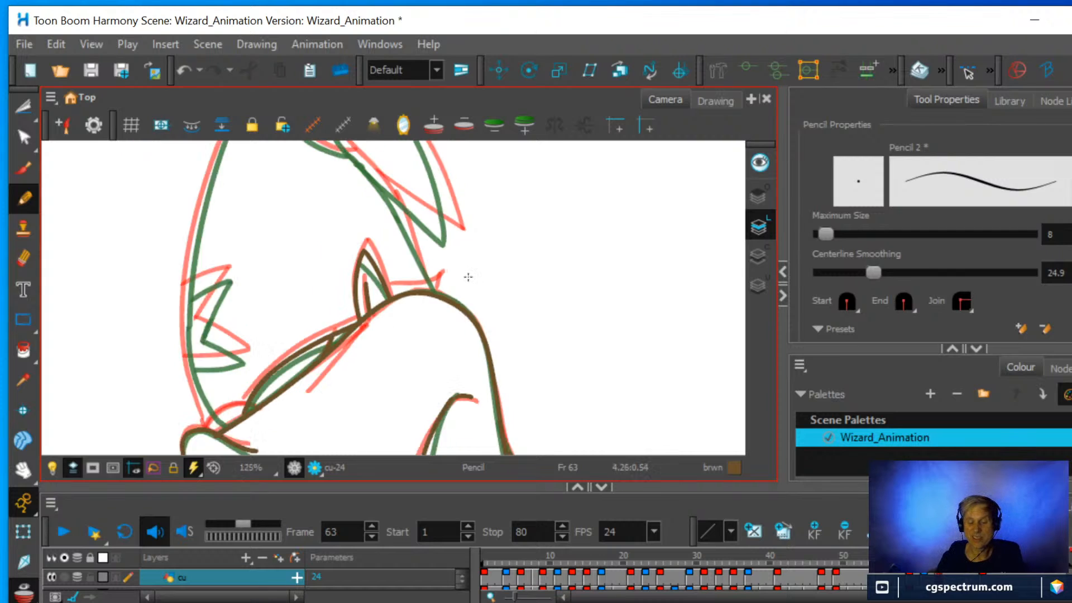
{"action": "left_click_drag", "start_coordinate": [457, 343], "coordinate": [460, 249]}
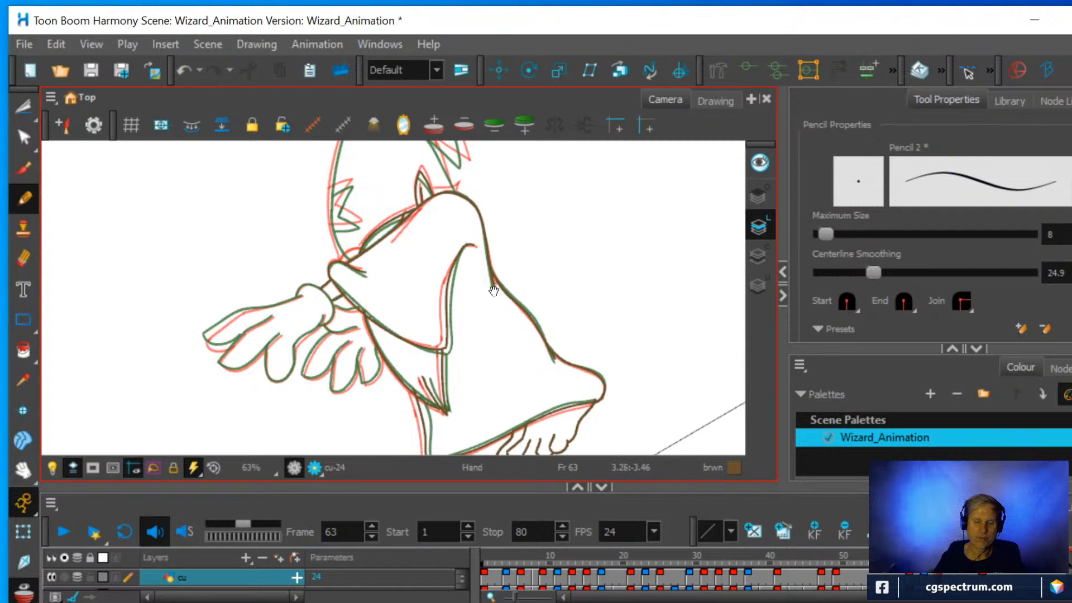
{"action": "scroll", "coordinate": [491, 296], "scroll_direction": "up", "scroll_amount": 4}
{"action": "scroll", "coordinate": [446, 367], "scroll_direction": "up", "scroll_amount": 1}
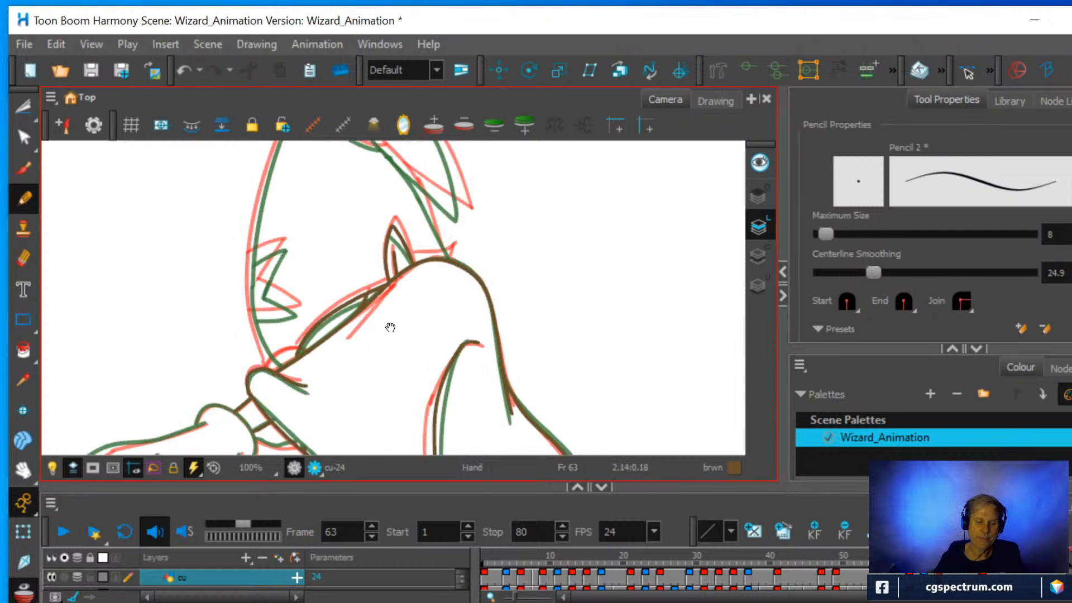
{"action": "scroll", "coordinate": [387, 326], "scroll_direction": "up", "scroll_amount": 1}
{"action": "scroll", "coordinate": [425, 389], "scroll_direction": "down", "scroll_amount": 2}
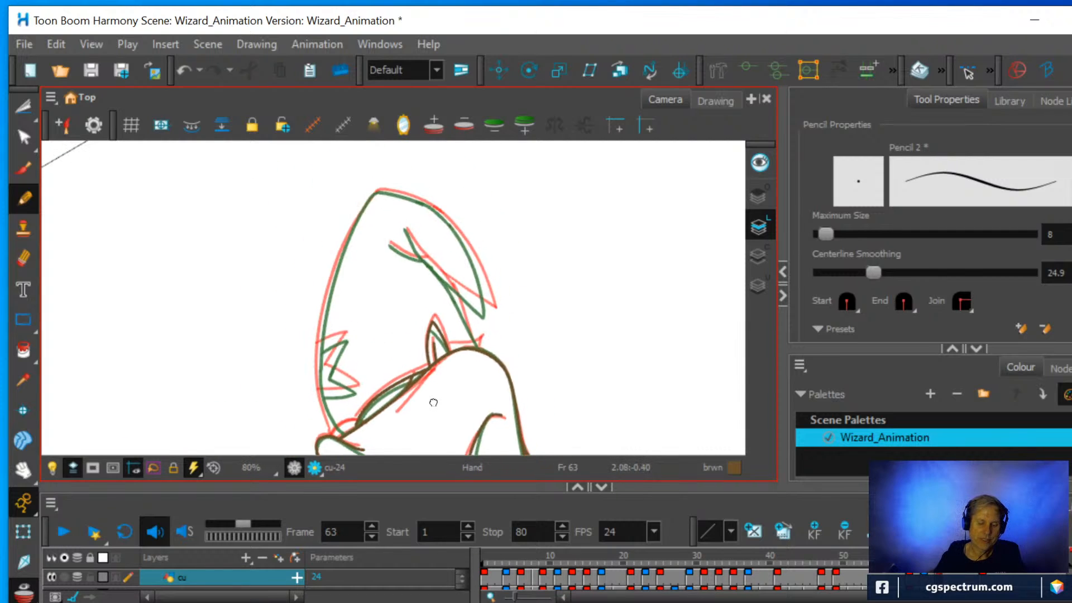
{"action": "scroll", "coordinate": [435, 401], "scroll_direction": "up", "scroll_amount": 1}
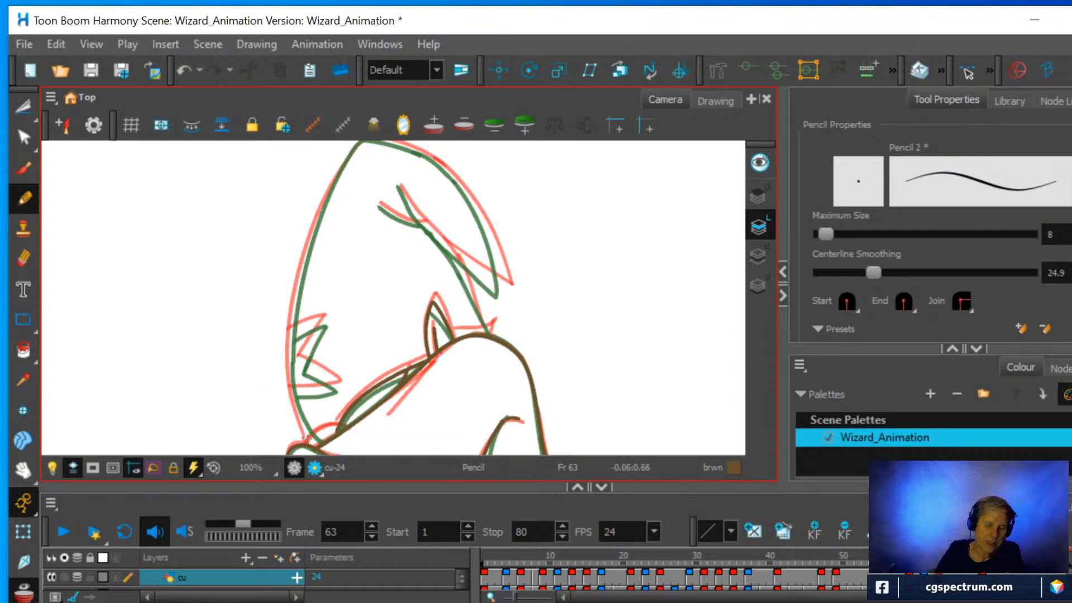
{"action": "left_click_drag", "start_coordinate": [294, 404], "coordinate": [292, 289]}
{"action": "key", "text": "ctrl+z"}
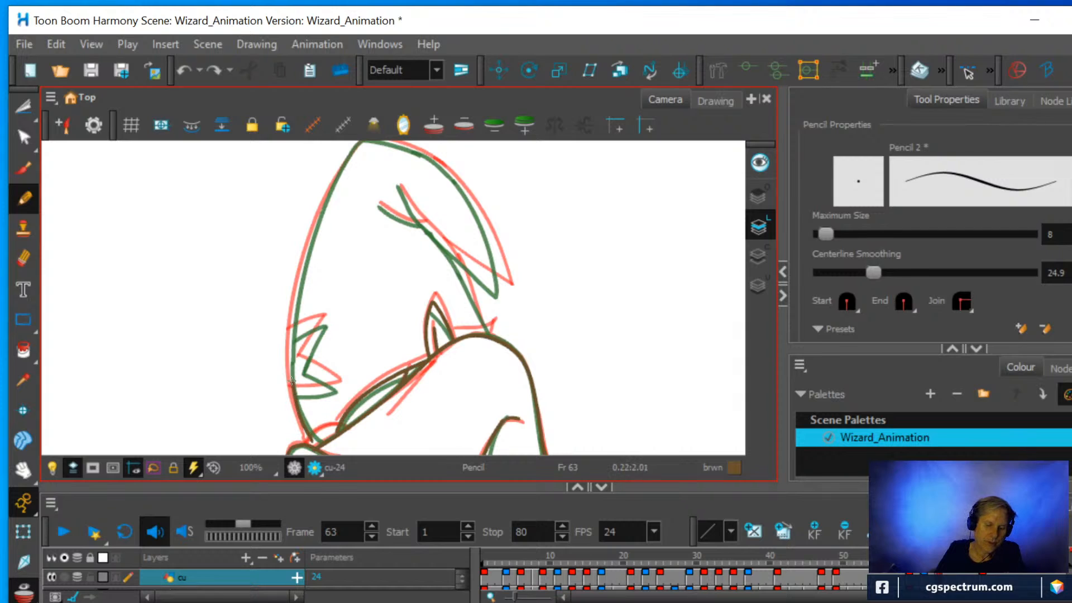
{"action": "left_click_drag", "start_coordinate": [292, 322], "coordinate": [296, 291]}
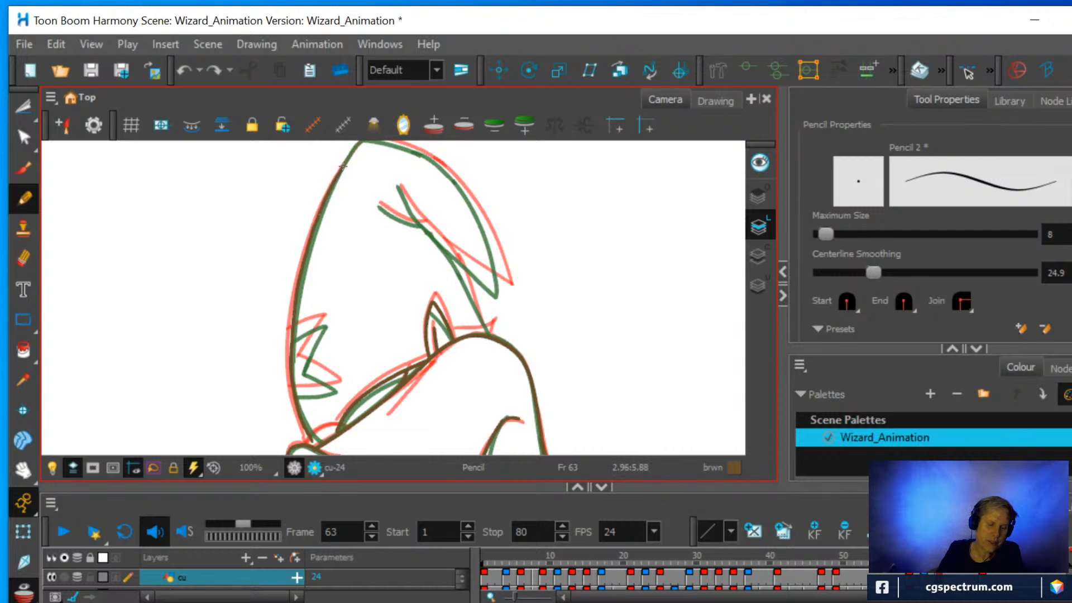
Extend the head shape's front contour up to its peak between the red and green onion-skin lines.
{"action": "key", "text": "space"}
{"action": "left_click_drag", "start_coordinate": [391, 226], "coordinate": [372, 347]}
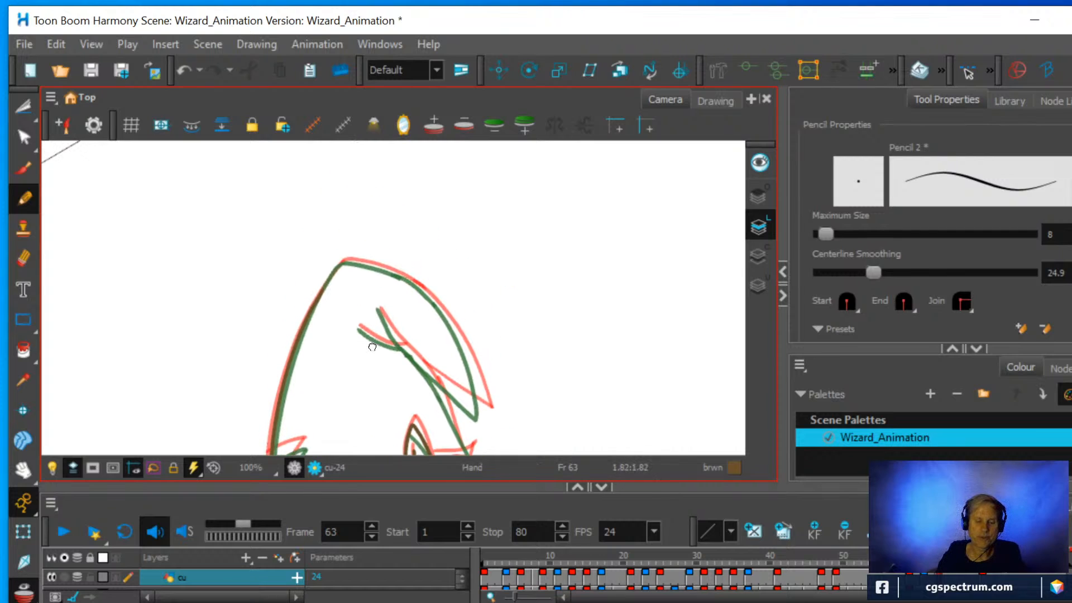
{"action": "scroll", "coordinate": [383, 330], "scroll_direction": "up", "scroll_amount": 2}
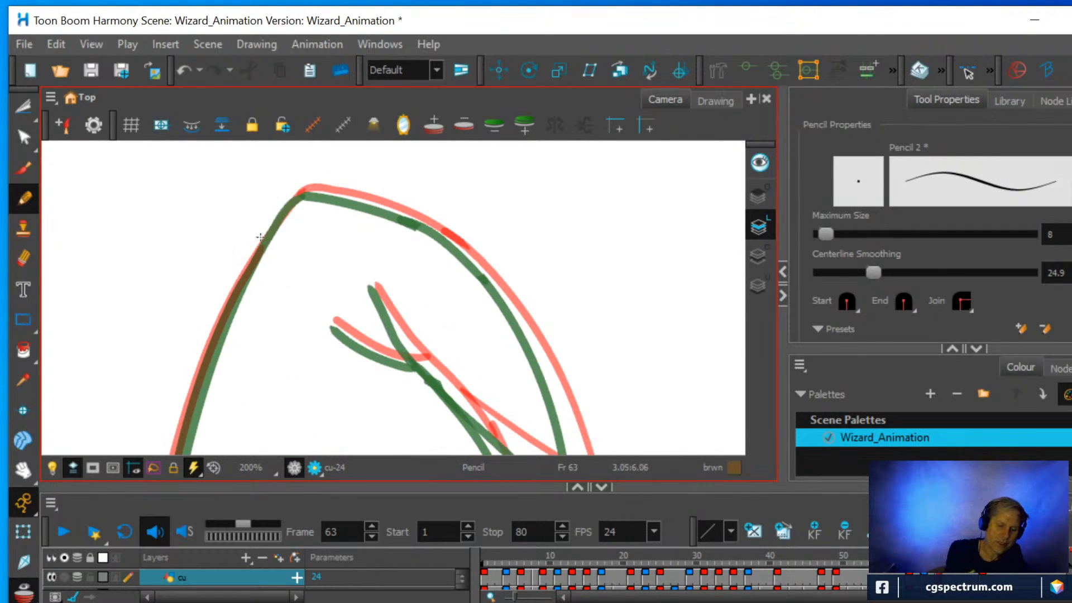
{"action": "left_click_drag", "start_coordinate": [257, 254], "coordinate": [312, 182]}
Pencil the head shape's back contour from the peak around to its pointed tip, between the red and green onion-skin lines.
{"action": "key", "text": "ctrl+alt"}
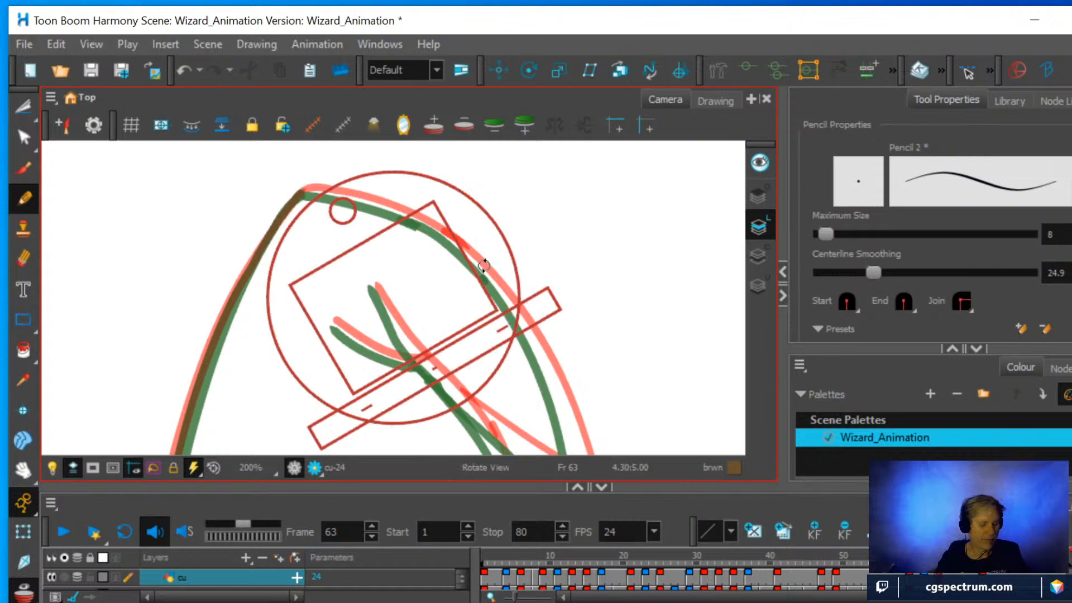
{"action": "mouse_move", "coordinate": [541, 237]}
{"action": "left_mouse_down"}
{"action": "mouse_move", "coordinate": [478, 371]}
{"action": "mouse_move", "coordinate": [352, 228]}
{"action": "left_mouse_up"}
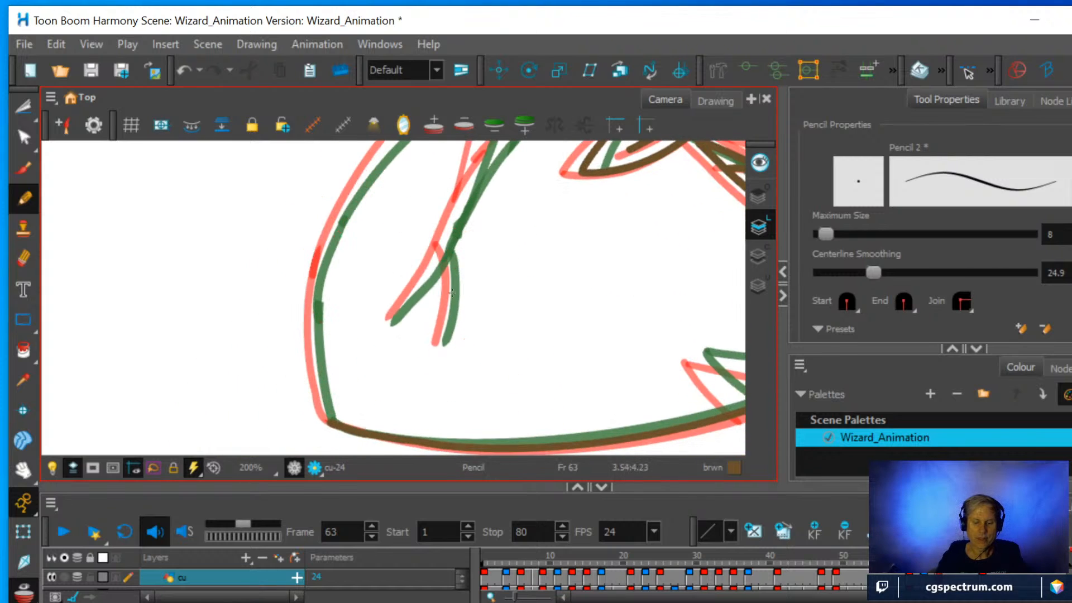
{"action": "scroll", "coordinate": [492, 357], "scroll_direction": "down", "scroll_amount": 2}
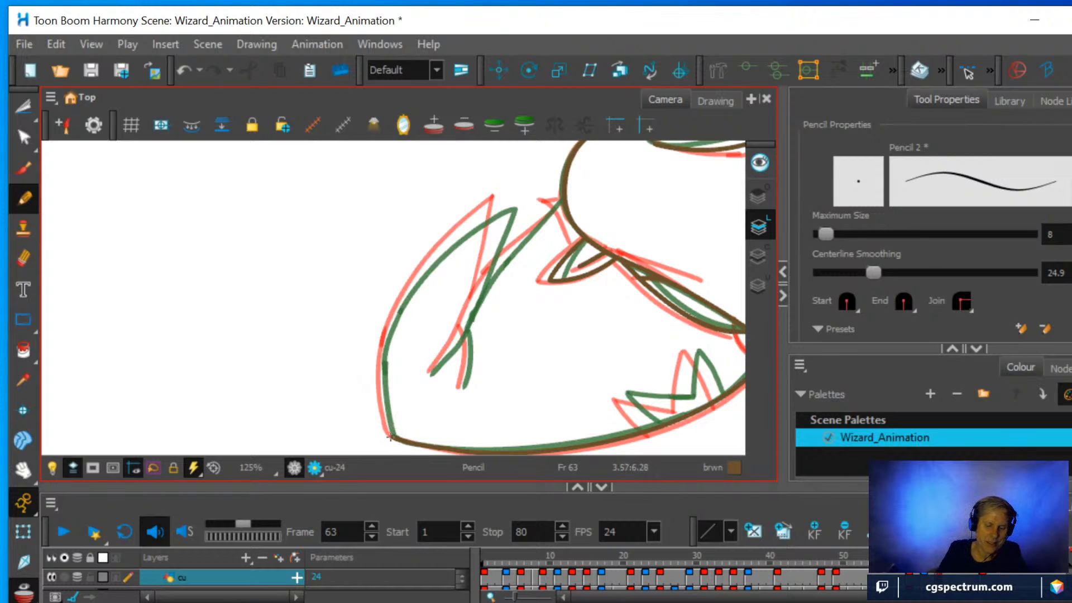
{"action": "mouse_move", "coordinate": [386, 425]}
{"action": "left_mouse_down"}
{"action": "mouse_move", "coordinate": [382, 354]}
{"action": "mouse_move", "coordinate": [409, 283]}
{"action": "mouse_move", "coordinate": [505, 201]}
{"action": "left_mouse_up"}
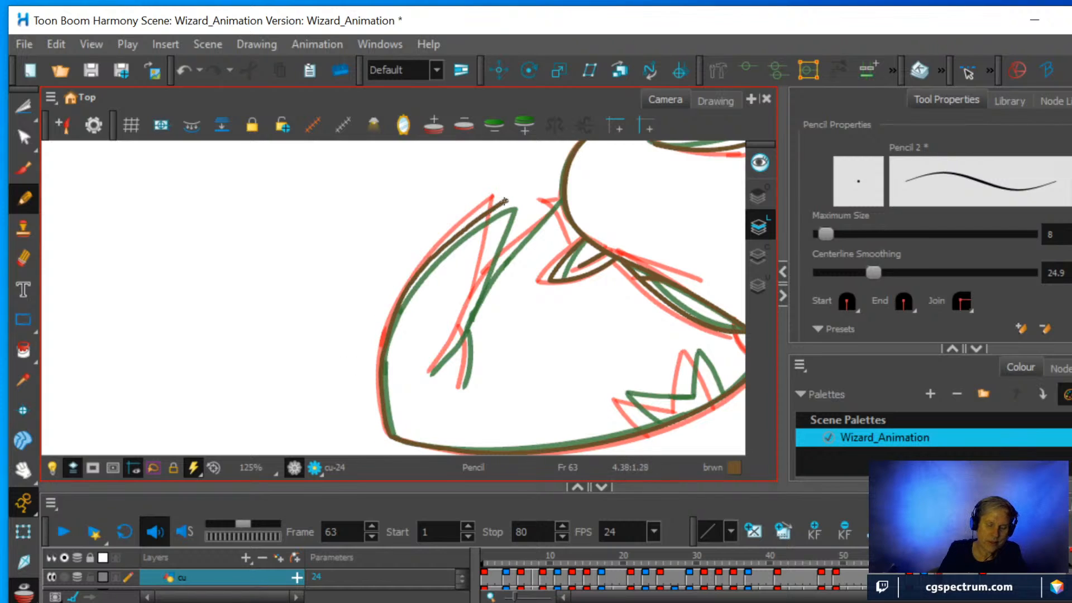
Pencil the inner fold line running back from the pointed tip and its short forked crease, redrawing the crease once.
{"action": "mouse_move", "coordinate": [430, 371]}
{"action": "left_mouse_down"}
{"action": "mouse_move", "coordinate": [476, 303]}
{"action": "mouse_move", "coordinate": [500, 205]}
{"action": "mouse_move", "coordinate": [471, 351]}
{"action": "left_mouse_up"}
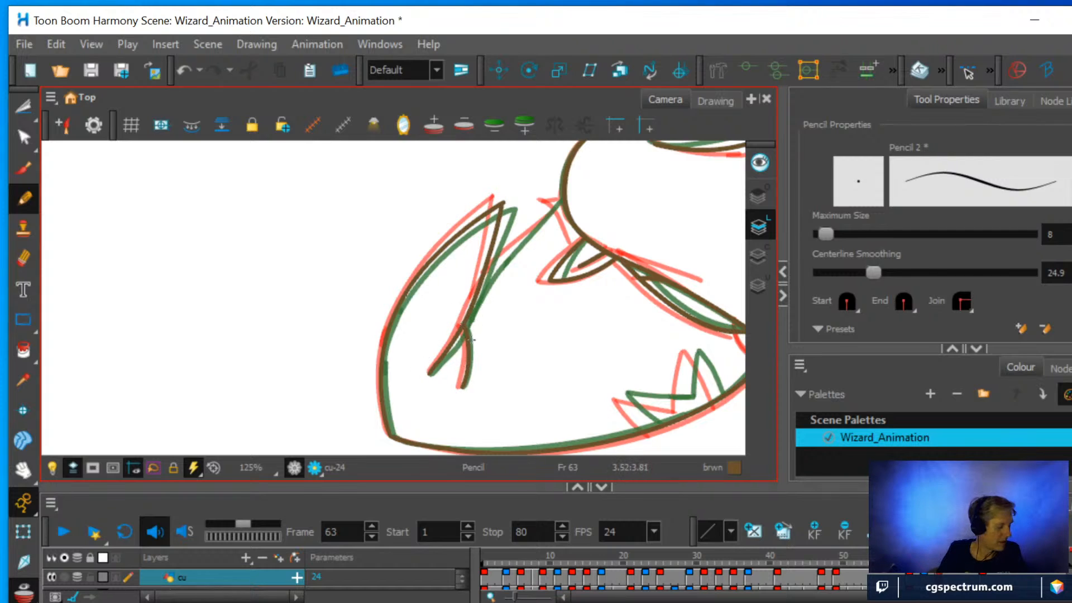
{"action": "key", "text": "ctrl+z"}
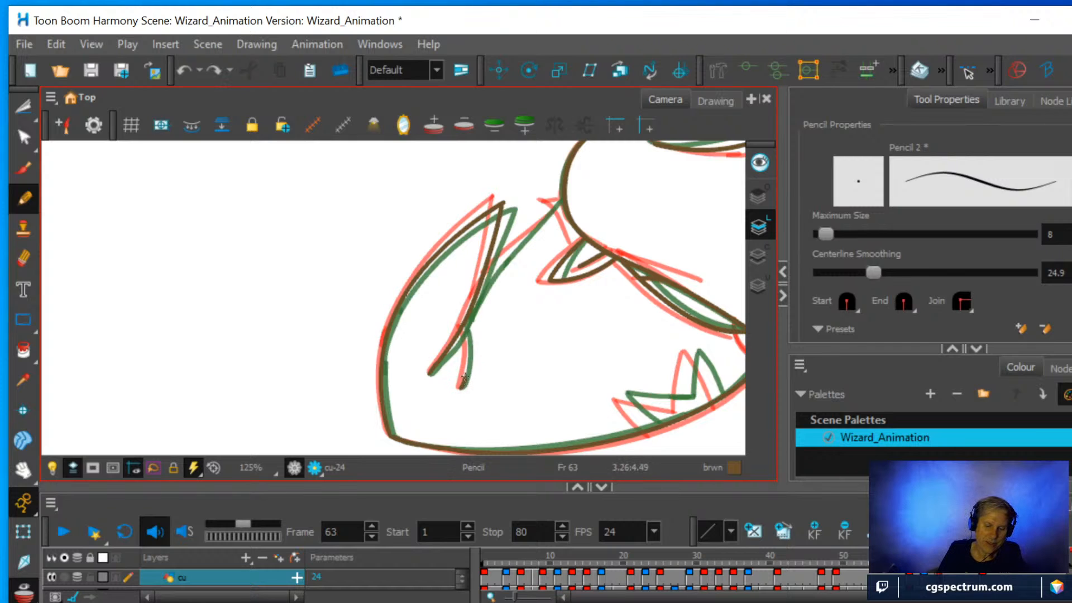
{"action": "left_click_drag", "start_coordinate": [465, 329], "coordinate": [463, 324]}
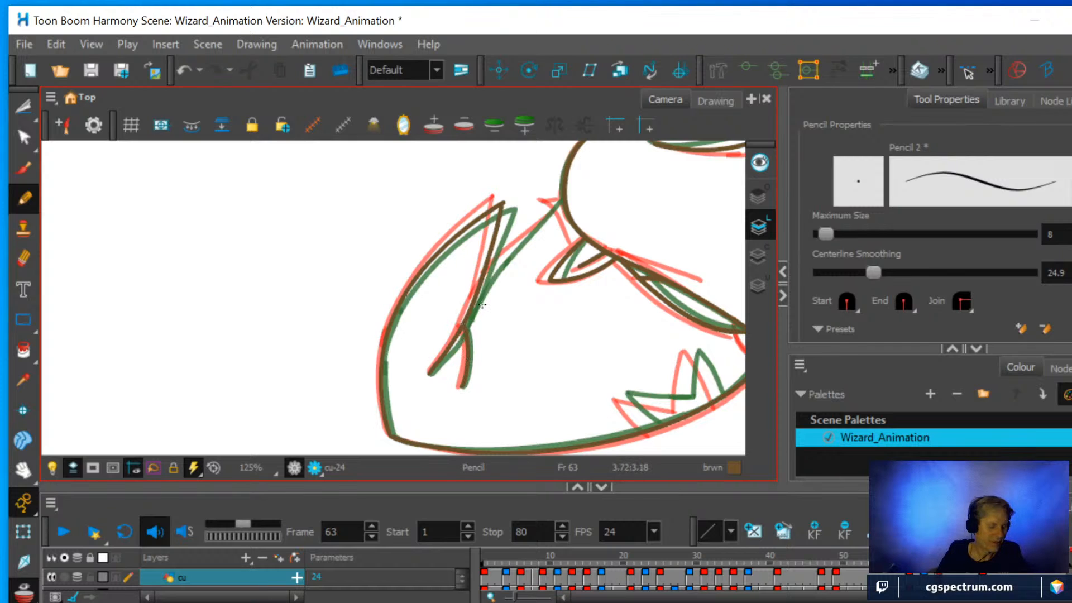
Pencil the line joining the inner fold to the shoulder, undoing the first attempt, and the small pointed shape where it meets the shoulder.
{"action": "mouse_move", "coordinate": [591, 290]}
{"action": "left_mouse_down"}
{"action": "mouse_move", "coordinate": [567, 222]}
{"action": "mouse_move", "coordinate": [524, 201]}
{"action": "left_mouse_up"}
{"action": "scroll", "coordinate": [480, 366], "scroll_direction": "up", "scroll_amount": 3}
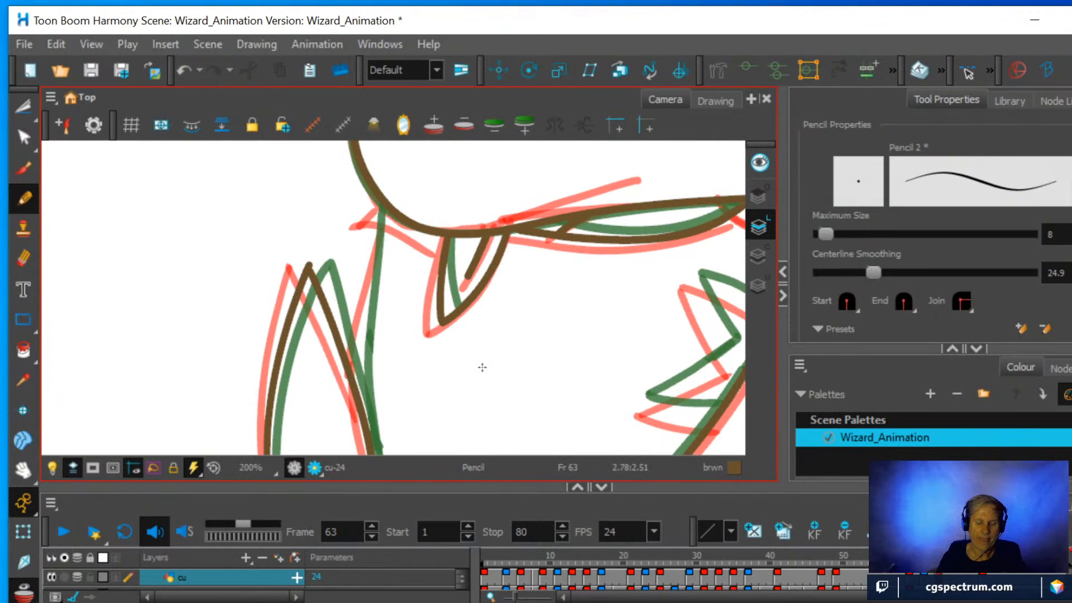
{"action": "scroll", "coordinate": [483, 367], "scroll_direction": "down", "scroll_amount": 2}
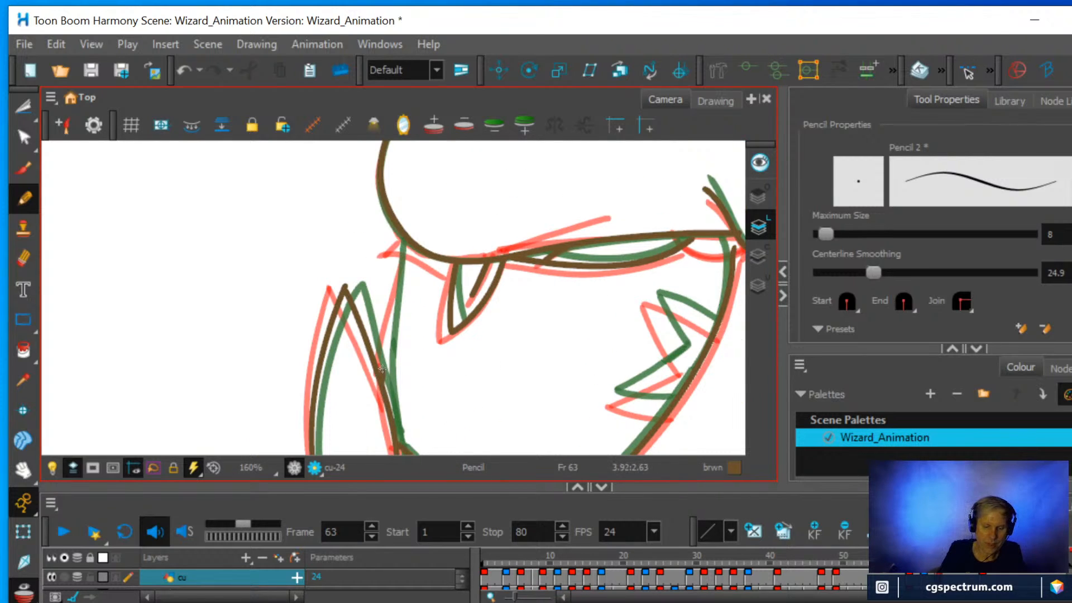
{"action": "left_click_drag", "start_coordinate": [382, 369], "coordinate": [391, 310]}
{"action": "key", "text": "ctrl+z"}
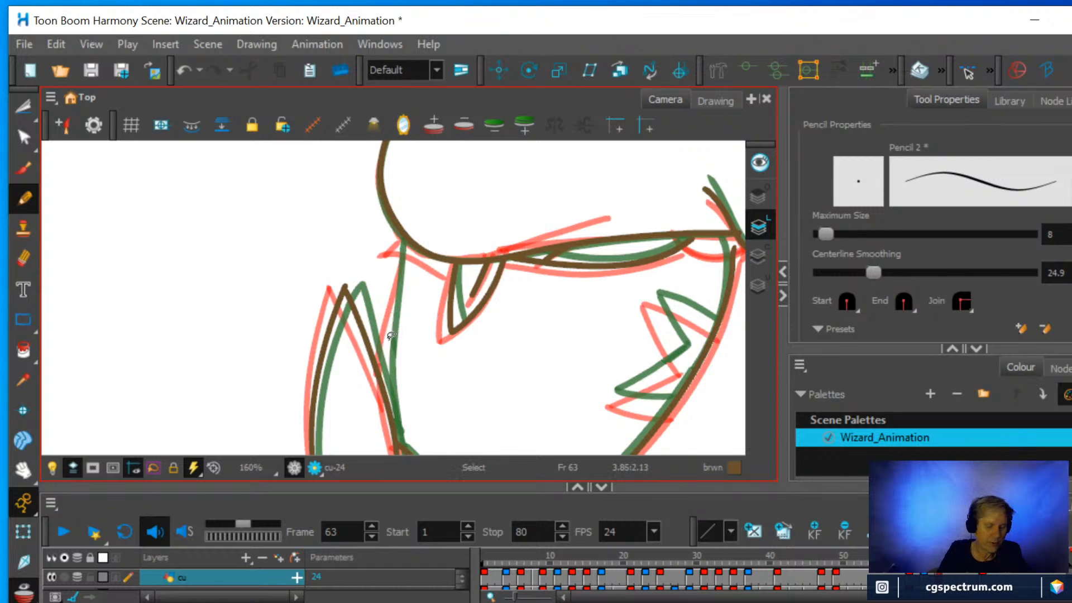
{"action": "left_click_drag", "start_coordinate": [382, 391], "coordinate": [401, 256]}
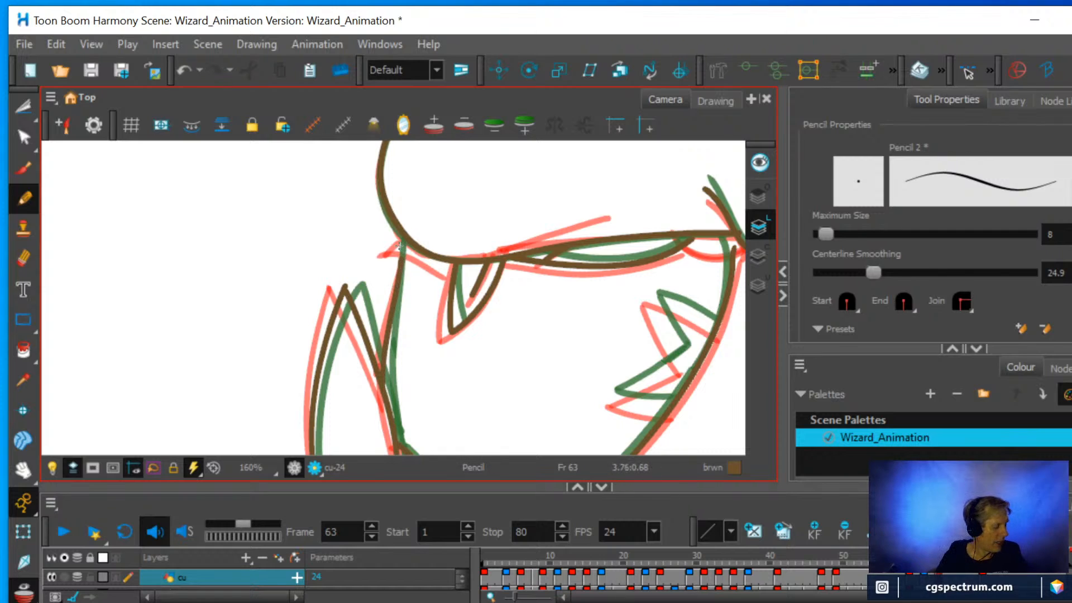
{"action": "mouse_move", "coordinate": [544, 314]}
{"action": "left_mouse_down"}
{"action": "mouse_move", "coordinate": [524, 279]}
{"action": "mouse_move", "coordinate": [397, 241]}
{"action": "mouse_move", "coordinate": [376, 262]}
{"action": "left_mouse_up"}
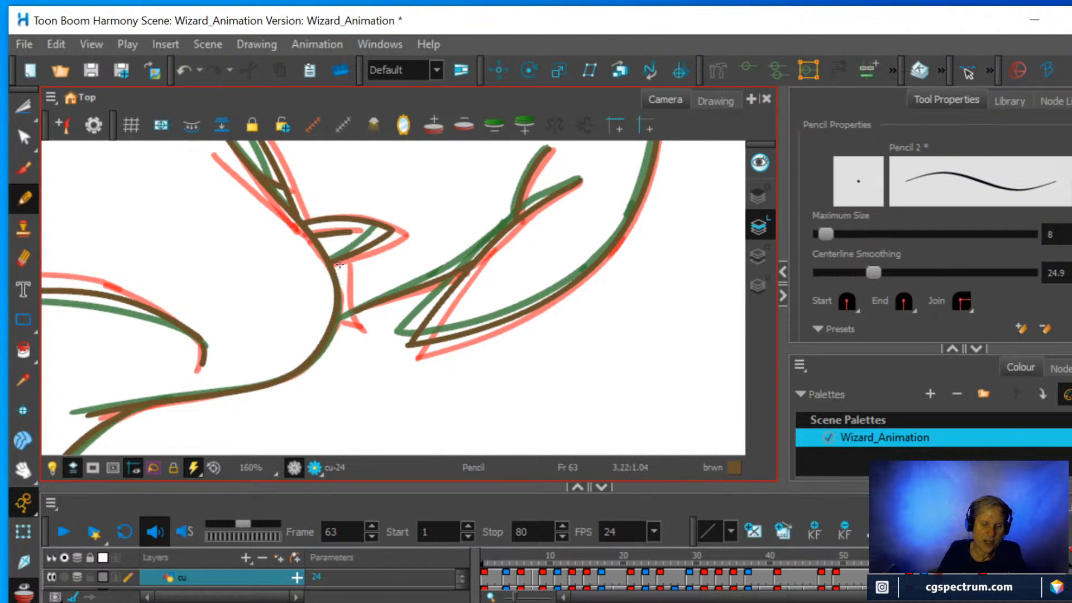
{"action": "left_click_drag", "start_coordinate": [338, 262], "coordinate": [351, 335]}
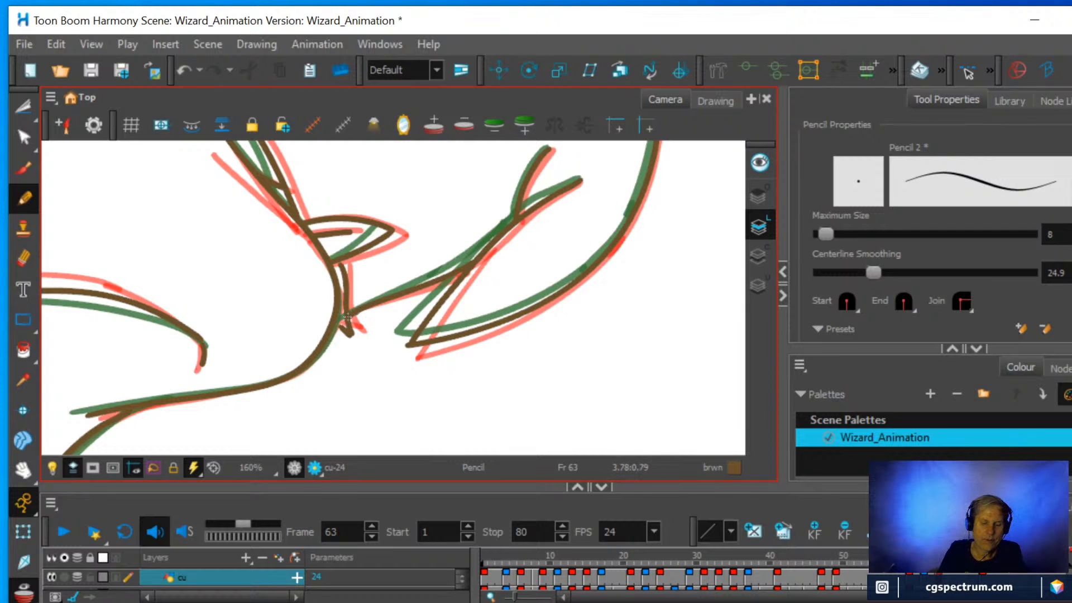
Pencil both sides of the first spike of the zigzag inside the head shape's front contour, redrawing its second side.
{"action": "scroll", "coordinate": [366, 352], "scroll_direction": "down", "scroll_amount": 5}
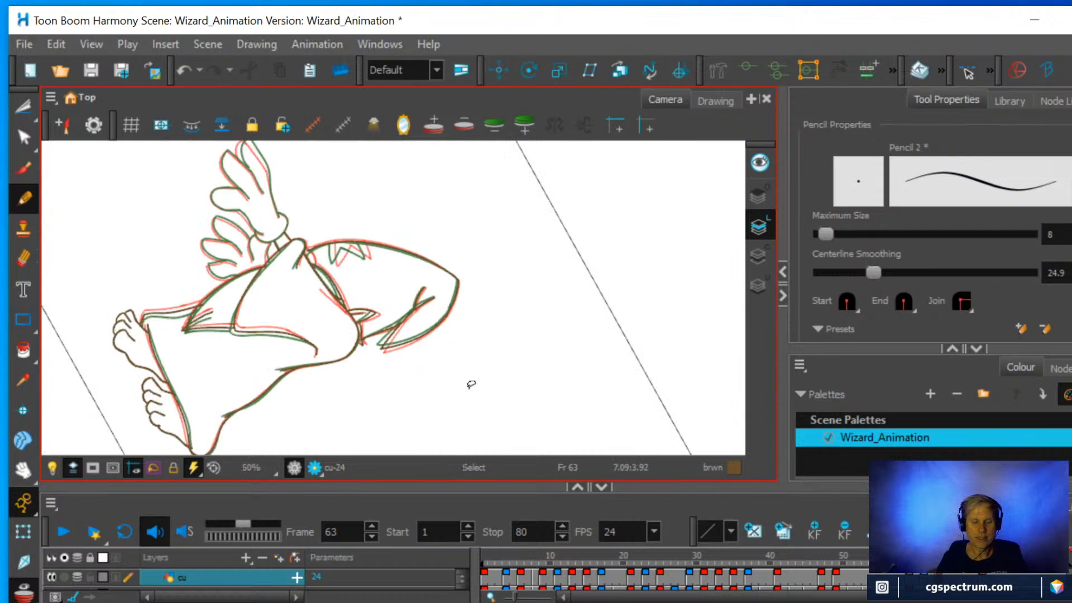
{"action": "mouse_move", "coordinate": [497, 354]}
{"action": "left_mouse_down"}
{"action": "mouse_move", "coordinate": [472, 307]}
{"action": "mouse_move", "coordinate": [375, 280]}
{"action": "mouse_move", "coordinate": [392, 274]}
{"action": "left_mouse_up"}
{"action": "scroll", "coordinate": [403, 351], "scroll_direction": "up", "scroll_amount": 1}
{"action": "scroll", "coordinate": [403, 352], "scroll_direction": "up", "scroll_amount": 4}
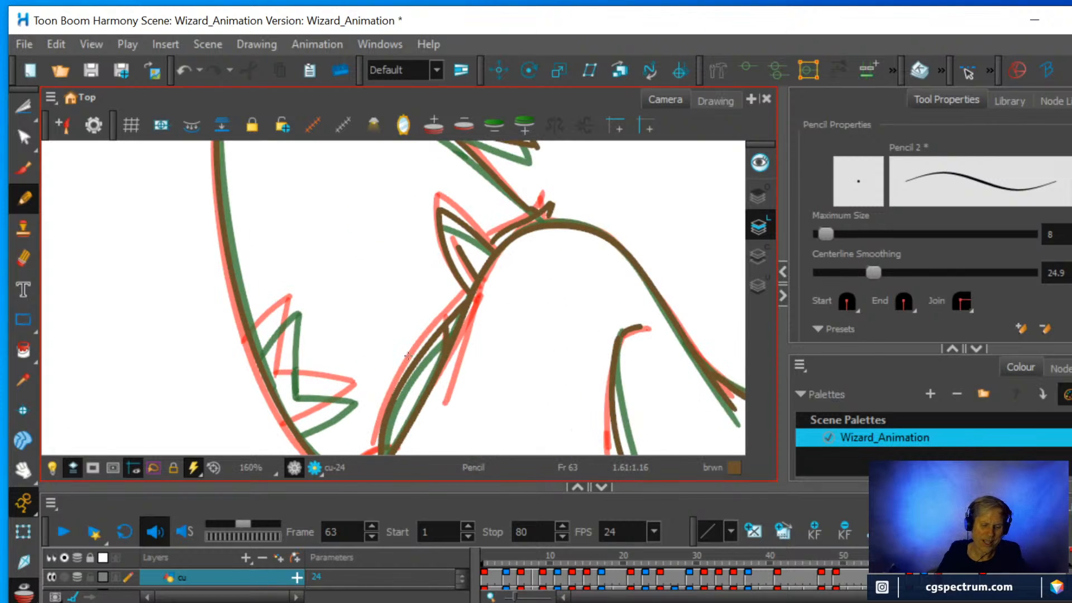
{"action": "scroll", "coordinate": [409, 356], "scroll_direction": "up", "scroll_amount": 1}
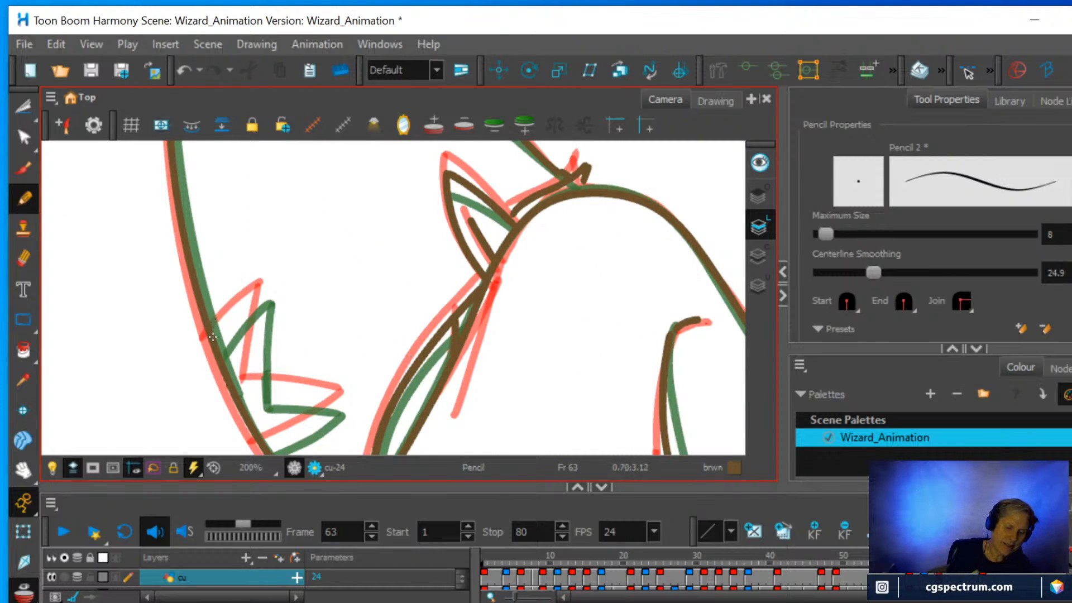
{"action": "left_click_drag", "start_coordinate": [213, 343], "coordinate": [270, 287]}
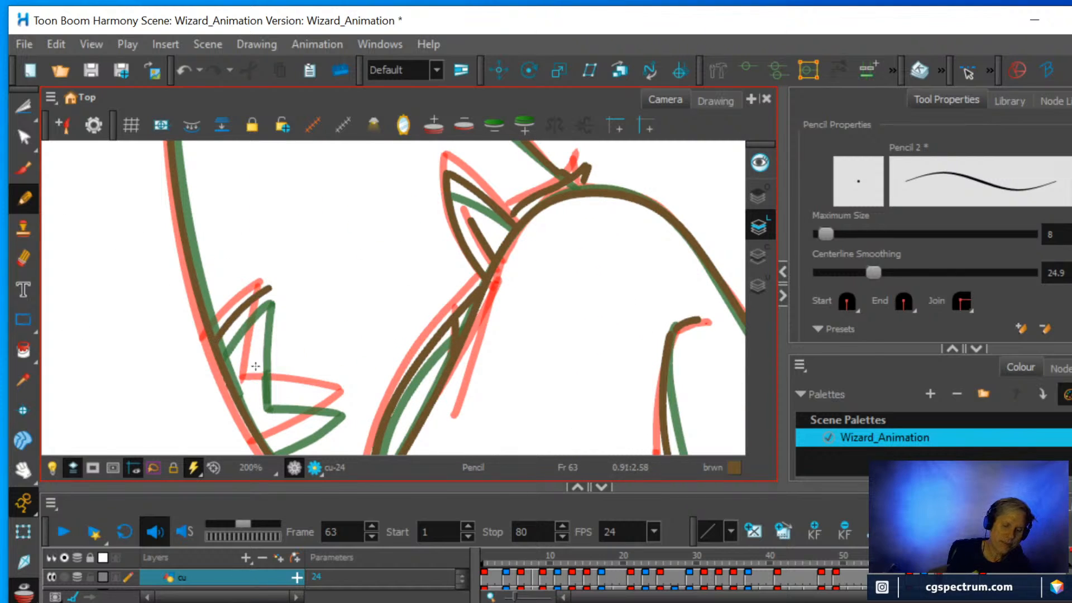
{"action": "left_click_drag", "start_coordinate": [250, 390], "coordinate": [275, 287]}
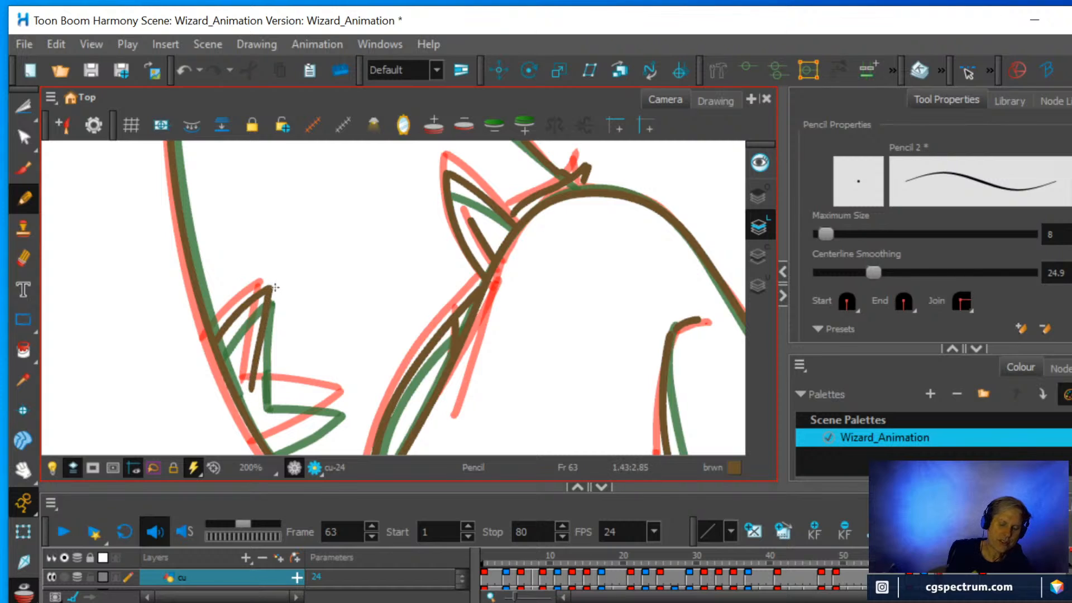
{"action": "key", "text": "ctrl+z"}
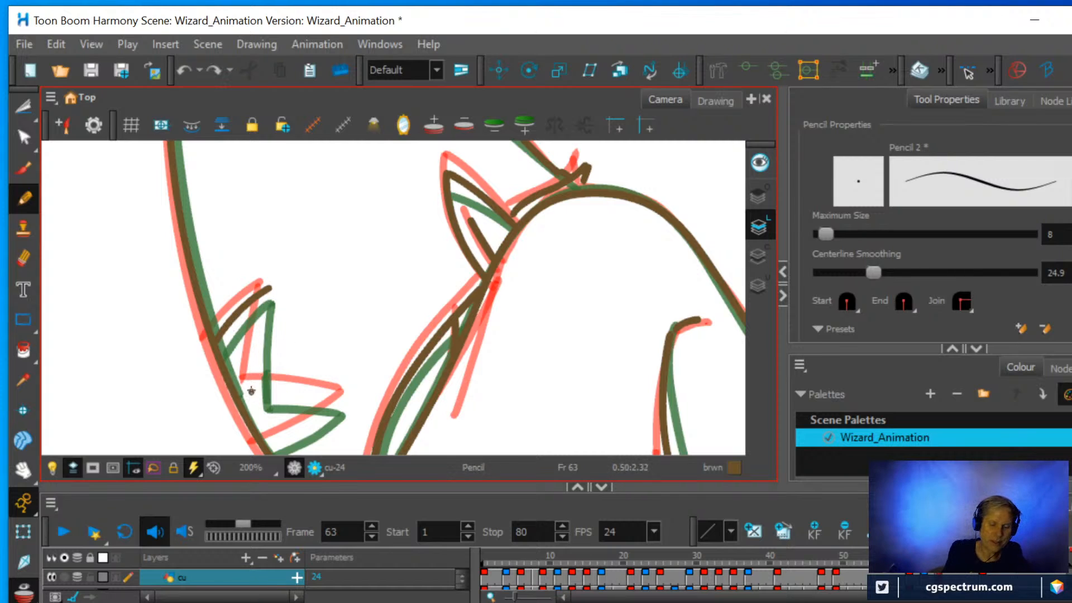
{"action": "left_click_drag", "start_coordinate": [251, 391], "coordinate": [271, 289]}
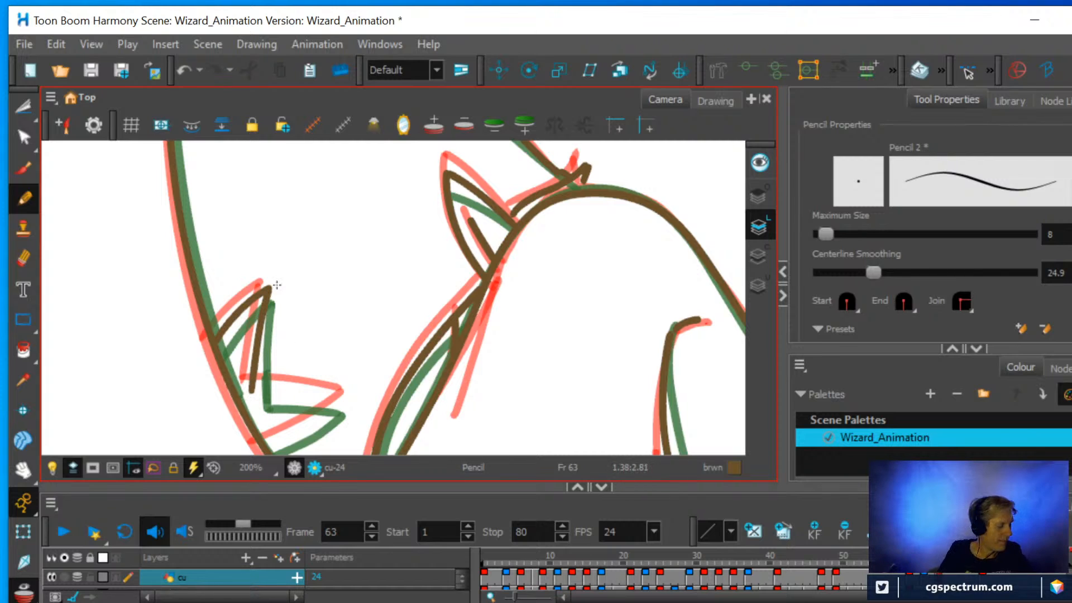
Complete the zigzag with its second spike, closing it back onto the head shape's front contour.
{"action": "left_click_drag", "start_coordinate": [446, 349], "coordinate": [466, 280]}
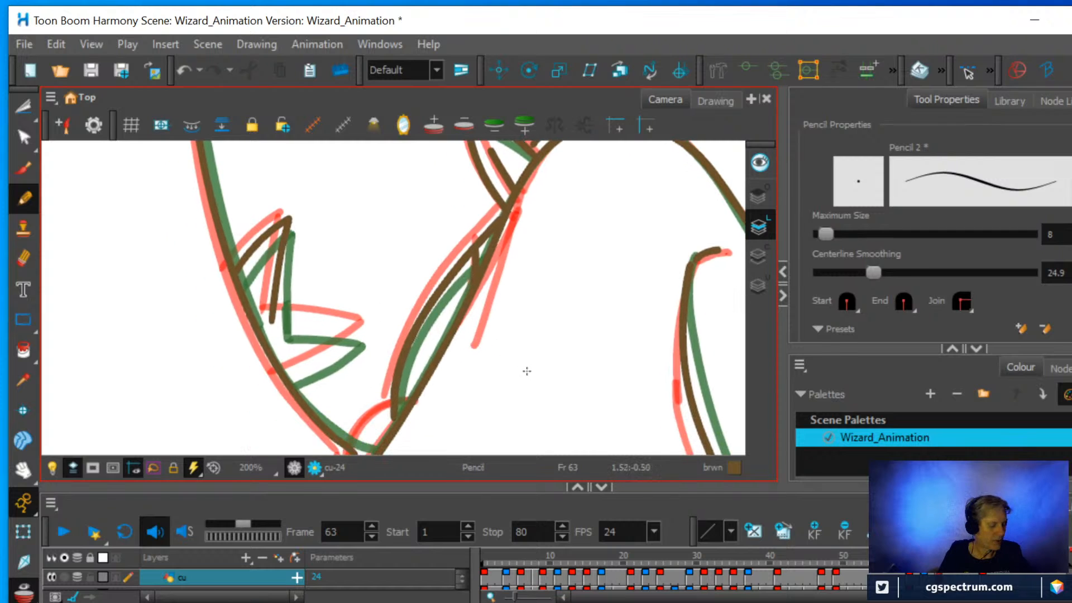
{"action": "mouse_move", "coordinate": [531, 373]}
{"action": "left_mouse_down", "text": "ctrl+alt"}
{"action": "mouse_move", "coordinate": [544, 337]}
{"action": "mouse_move", "coordinate": [503, 222]}
{"action": "left_mouse_up", "text": "ctrl+alt"}
{"action": "mouse_move", "coordinate": [416, 430]}
{"action": "left_mouse_down"}
{"action": "mouse_move", "coordinate": [409, 341]}
{"action": "mouse_move", "coordinate": [415, 421]}
{"action": "mouse_move", "coordinate": [381, 381]}
{"action": "mouse_move", "coordinate": [412, 339]}
{"action": "left_mouse_up"}
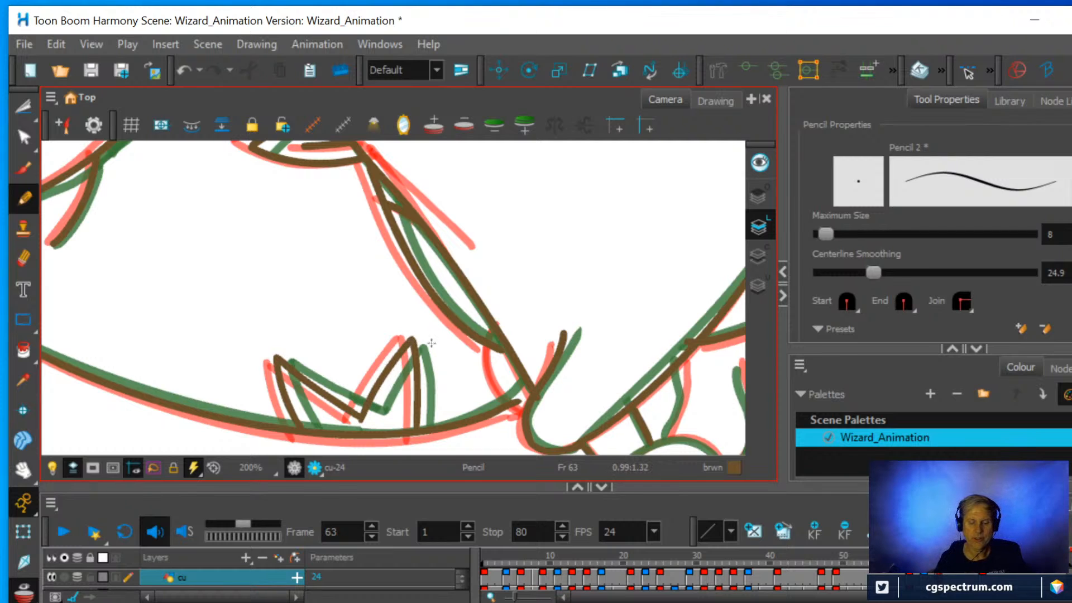
Pencil the short arc between the head's front contour and the narrow arm shape, just above the rounded sleeve end.
{"action": "key", "text": "1"}
{"action": "key", "text": "1"}
{"action": "mouse_move", "coordinate": [567, 316]}
{"action": "left_mouse_down", "text": "ctrl+alt"}
{"action": "mouse_move", "coordinate": [442, 362]}
{"action": "mouse_move", "coordinate": [478, 314]}
{"action": "left_mouse_up", "text": "ctrl+alt"}
{"action": "key", "text": "2"}
{"action": "key", "text": "2"}
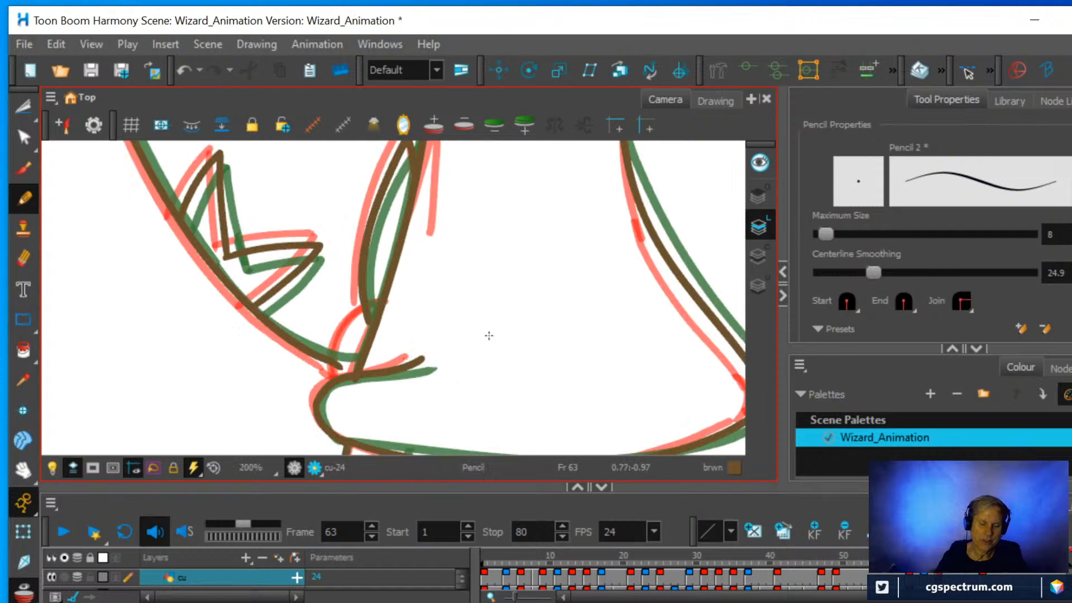
{"action": "left_click_drag", "start_coordinate": [342, 377], "coordinate": [364, 327]}
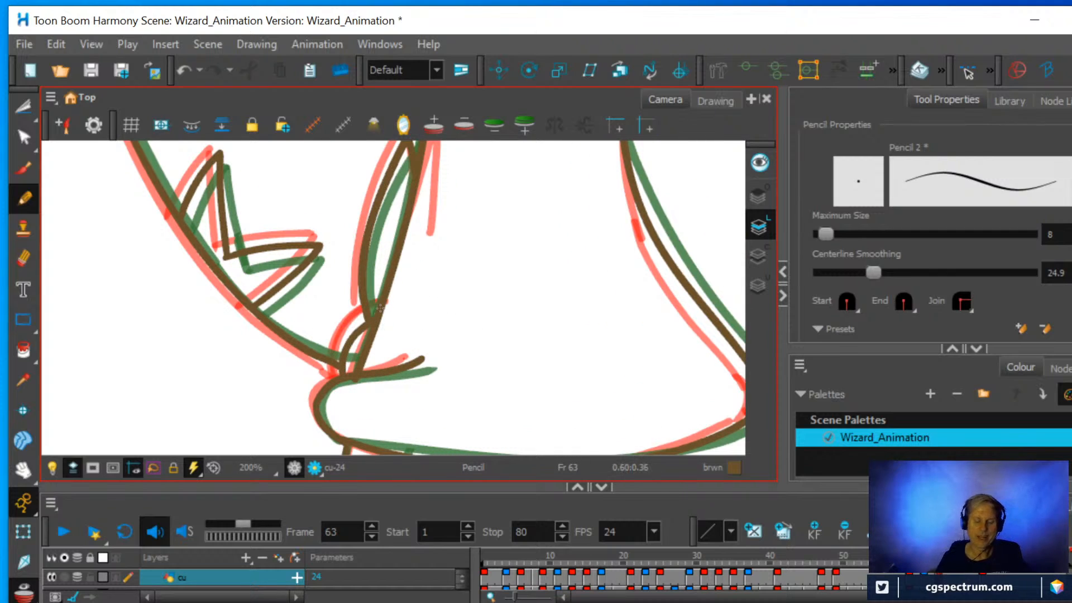
Pencil the rounded base of the near hand in one curve around the end of the wrist lines.
{"action": "key", "text": "1"}
{"action": "key", "text": "1"}
{"action": "key", "text": "1"}
{"action": "key", "text": "1"}
{"action": "key", "text": "1"}
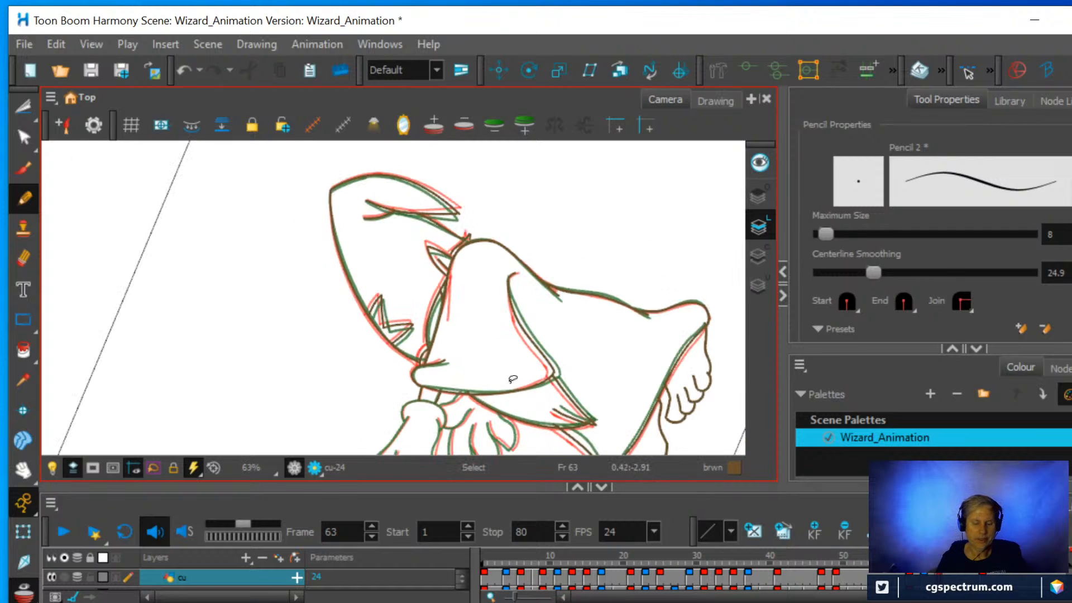
{"action": "left_click_drag", "start_coordinate": [511, 398], "coordinate": [503, 282]}
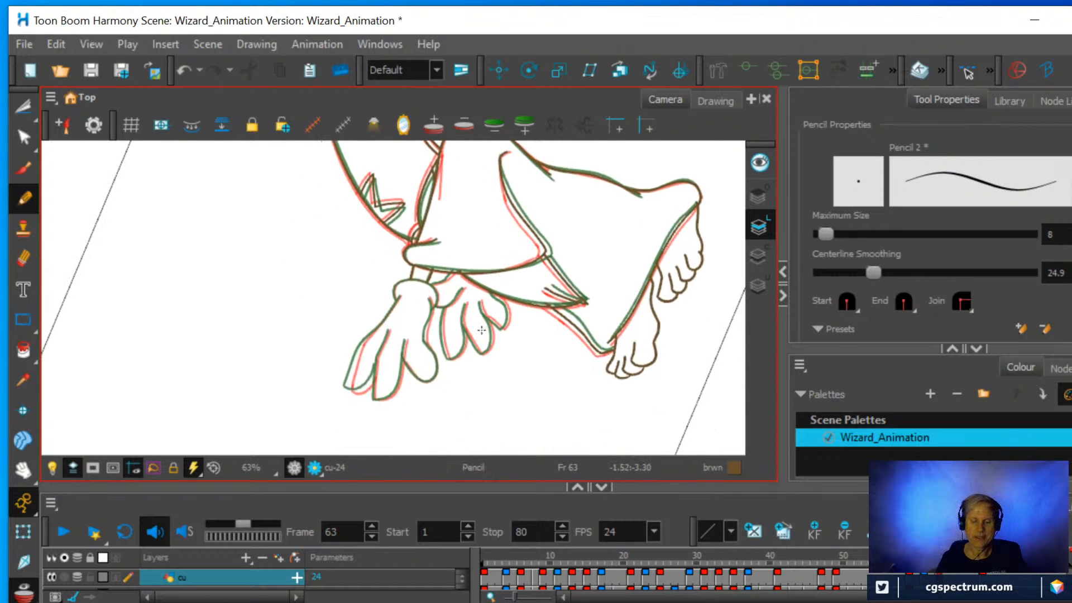
{"action": "key", "text": "2"}
{"action": "key", "text": "2"}
{"action": "key", "text": "2"}
{"action": "key", "text": "2"}
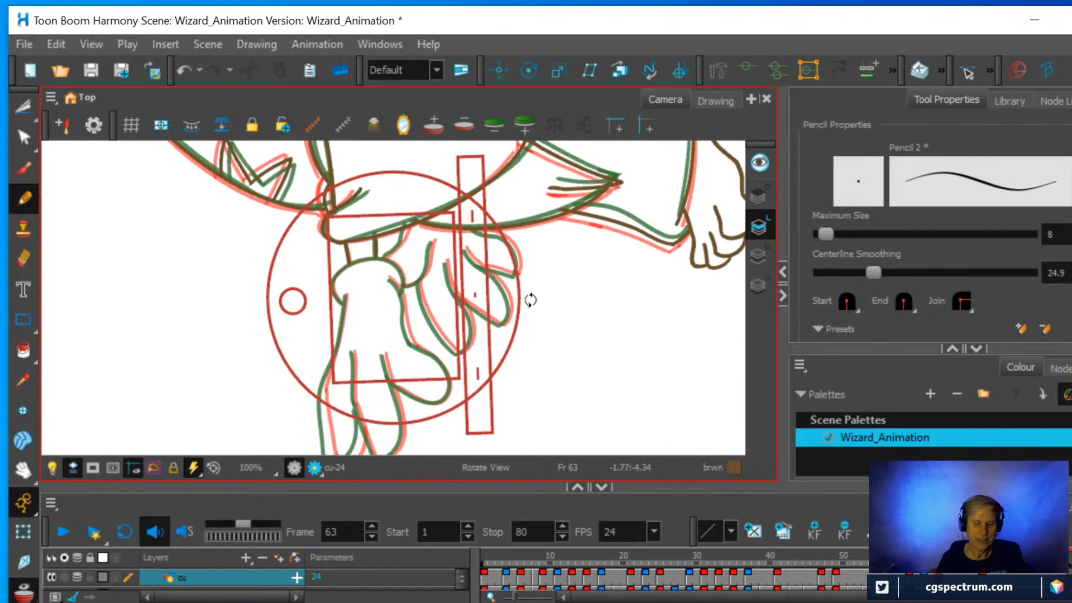
{"action": "left_click_drag", "start_coordinate": [424, 296], "coordinate": [440, 395]}
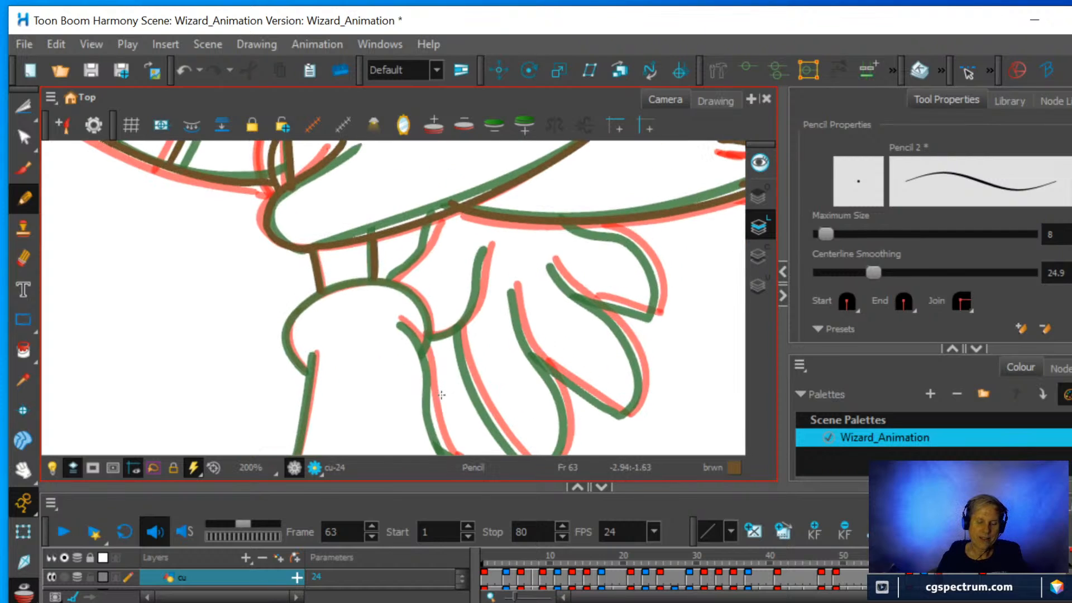
{"action": "key", "text": "2"}
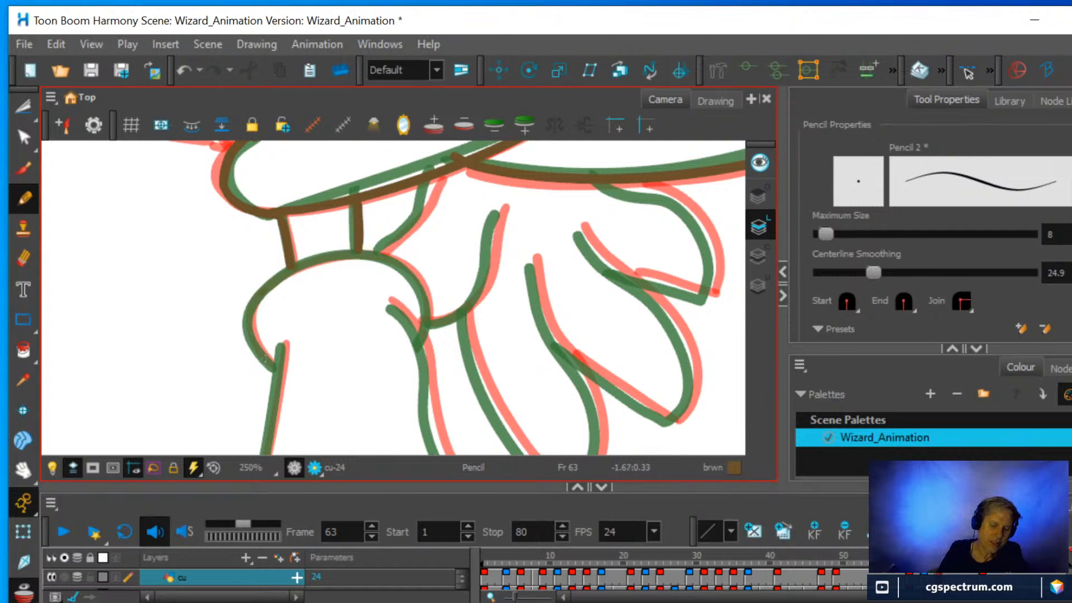
{"action": "mouse_move", "coordinate": [267, 360]}
{"action": "left_mouse_down"}
{"action": "mouse_move", "coordinate": [250, 330]}
{"action": "mouse_move", "coordinate": [251, 300]}
{"action": "mouse_move", "coordinate": [336, 252]}
{"action": "mouse_move", "coordinate": [399, 262]}
{"action": "mouse_move", "coordinate": [419, 284]}
{"action": "mouse_move", "coordinate": [427, 329]}
{"action": "mouse_move", "coordinate": [416, 344]}
{"action": "left_mouse_up"}
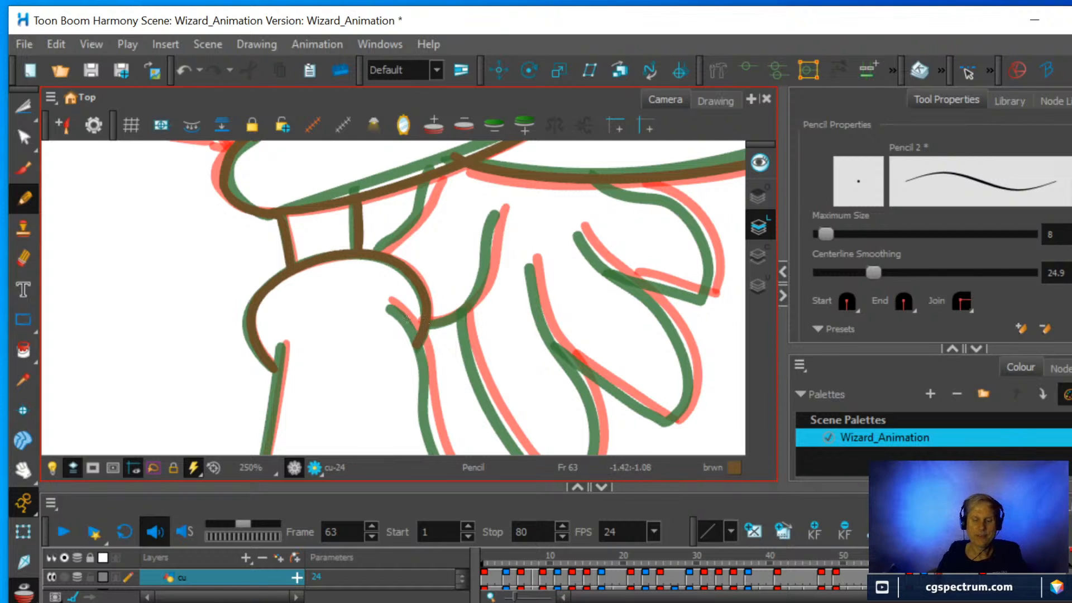
Pencil the far hand's short curve from the near hand's base up to the sleeve, and the curved line branching off beside it.
{"action": "left_click_drag", "start_coordinate": [530, 338], "coordinate": [543, 286]}
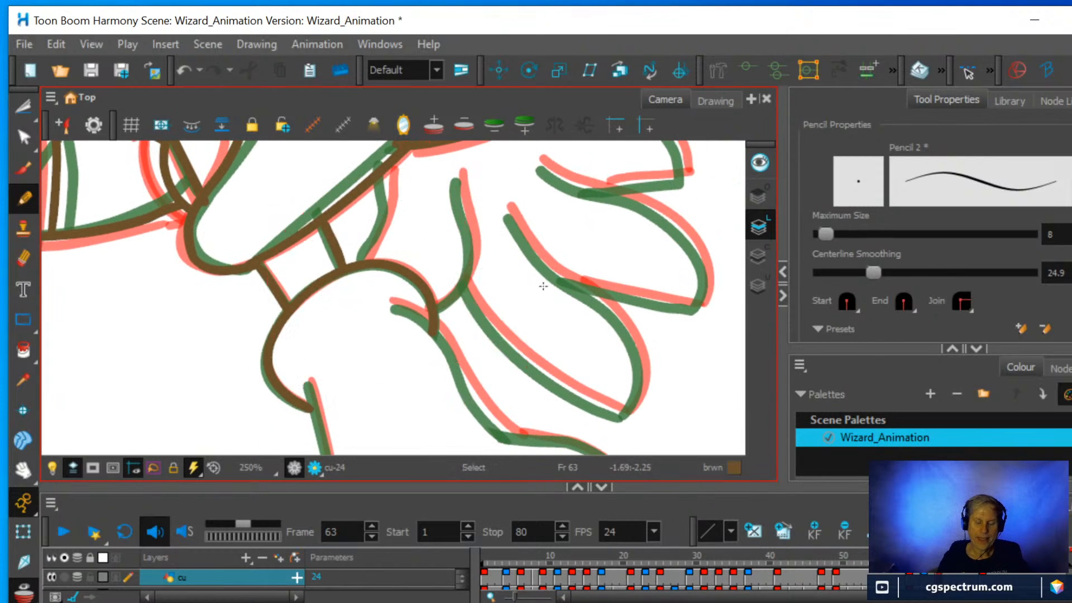
{"action": "left_click_drag", "start_coordinate": [533, 237], "coordinate": [536, 327]}
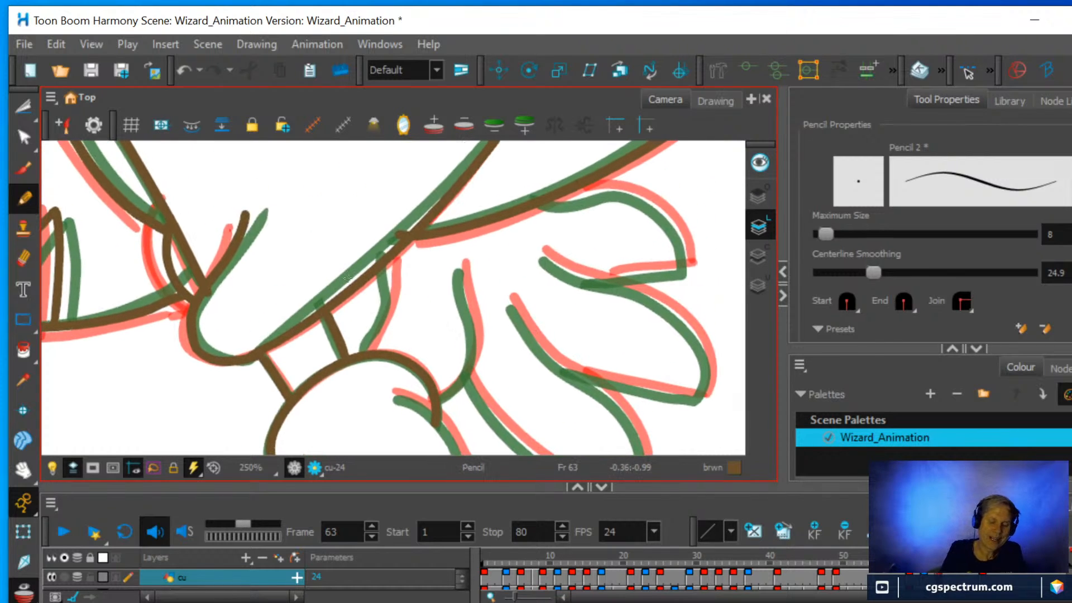
{"action": "mouse_move", "coordinate": [367, 349]}
{"action": "left_mouse_down"}
{"action": "mouse_move", "coordinate": [384, 314]}
{"action": "mouse_move", "coordinate": [387, 260]}
{"action": "left_mouse_up"}
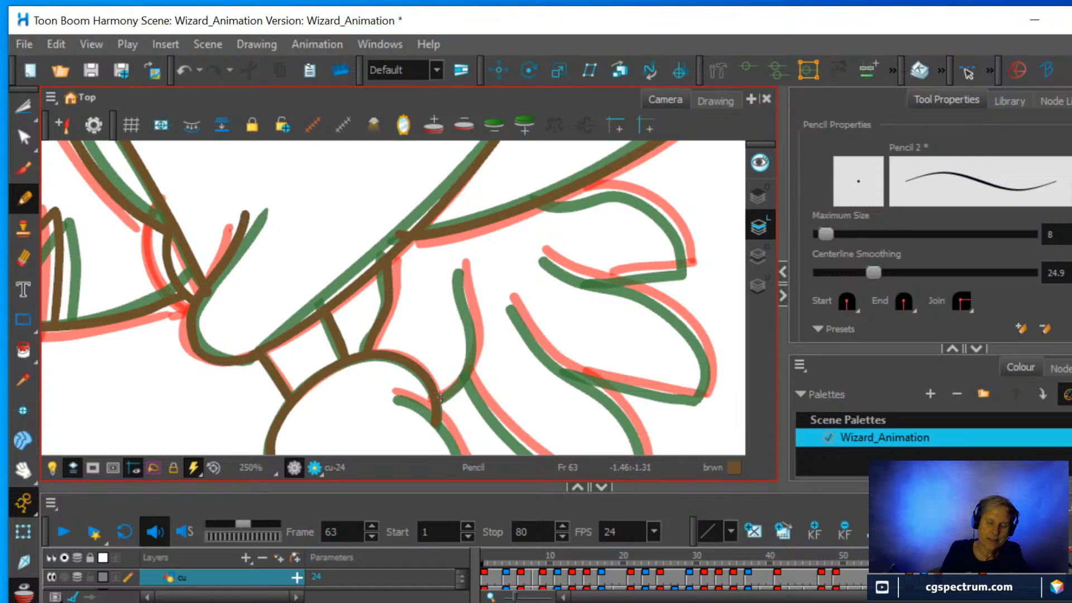
{"action": "mouse_move", "coordinate": [441, 398]}
{"action": "left_mouse_down"}
{"action": "mouse_move", "coordinate": [474, 345]}
{"action": "mouse_move", "coordinate": [461, 266]}
{"action": "left_mouse_up"}
{"action": "scroll", "coordinate": [481, 253], "scroll_direction": "down", "scroll_amount": 2}
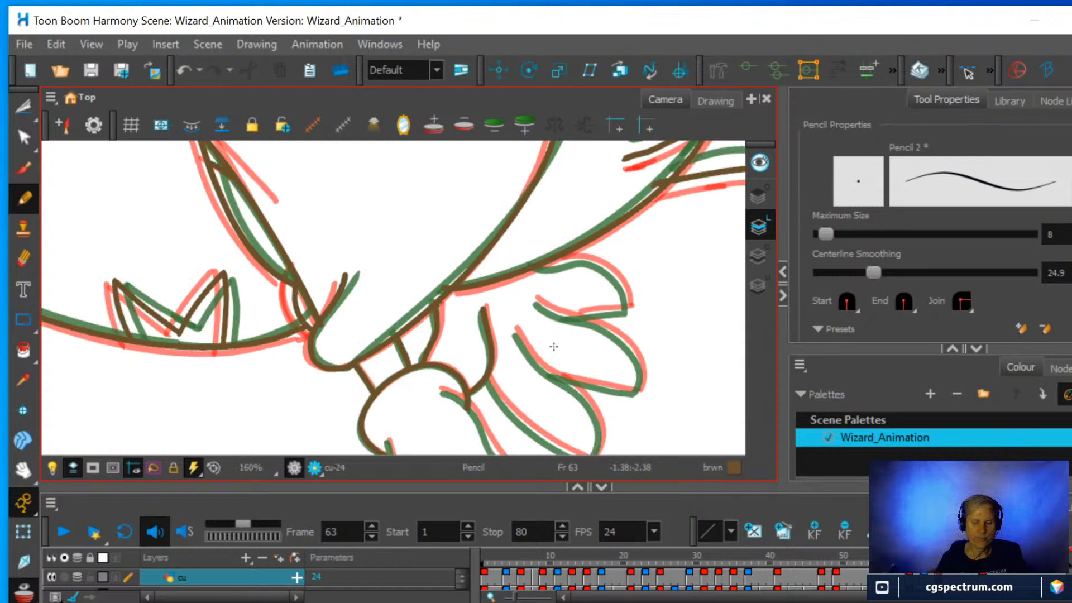
{"action": "mouse_move", "coordinate": [584, 364]}
{"action": "left_mouse_down"}
{"action": "mouse_move", "coordinate": [567, 289]}
{"action": "mouse_move", "coordinate": [359, 306]}
{"action": "left_mouse_up"}
{"action": "mouse_move", "coordinate": [476, 304]}
{"action": "left_mouse_down"}
{"action": "mouse_move", "coordinate": [479, 344]}
{"action": "mouse_move", "coordinate": [491, 318]}
{"action": "mouse_move", "coordinate": [567, 275]}
{"action": "mouse_move", "coordinate": [567, 320]}
{"action": "left_mouse_up"}
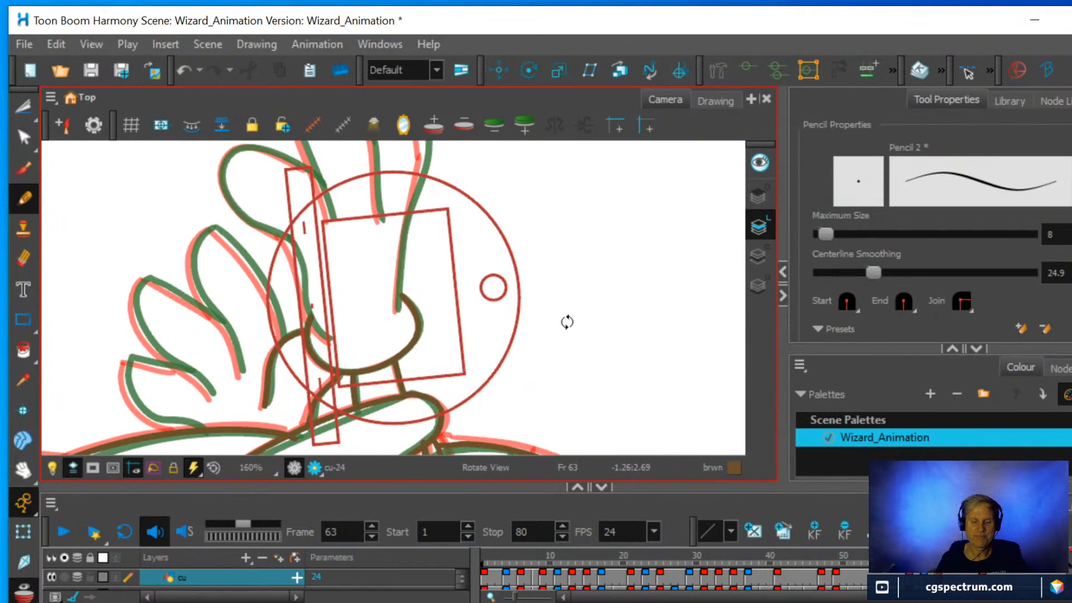
Pencil the near hand's upper edge from its rounded base to the first finger's bend, and its lower edge to the start of the thumb.
{"action": "left_click_drag", "start_coordinate": [524, 249], "coordinate": [537, 341]}
{"action": "scroll", "coordinate": [534, 342], "scroll_direction": "up", "scroll_amount": 1}
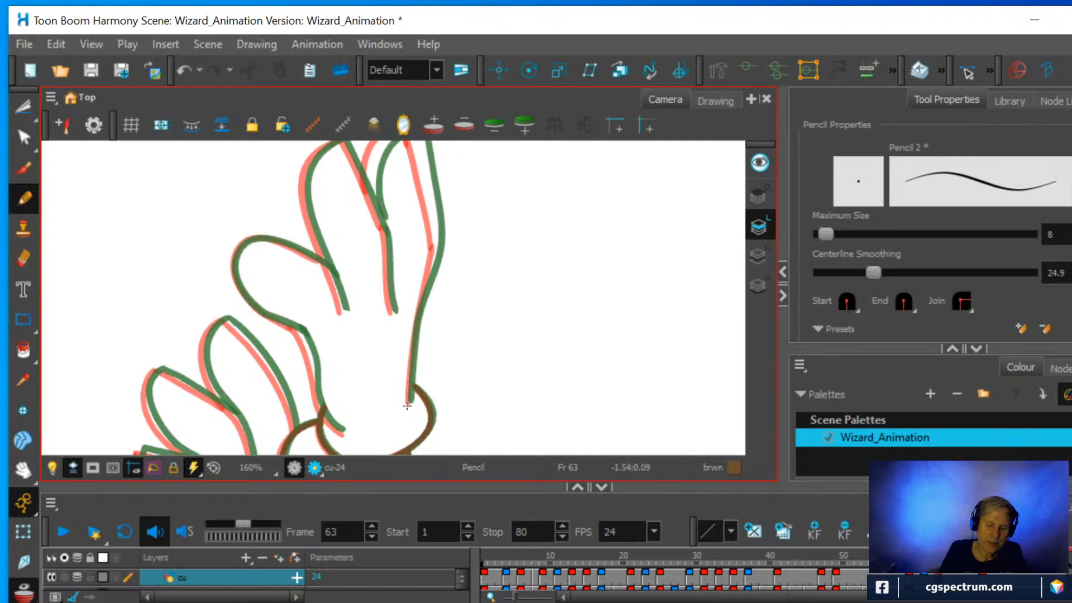
{"action": "left_click_drag", "start_coordinate": [413, 356], "coordinate": [438, 240]}
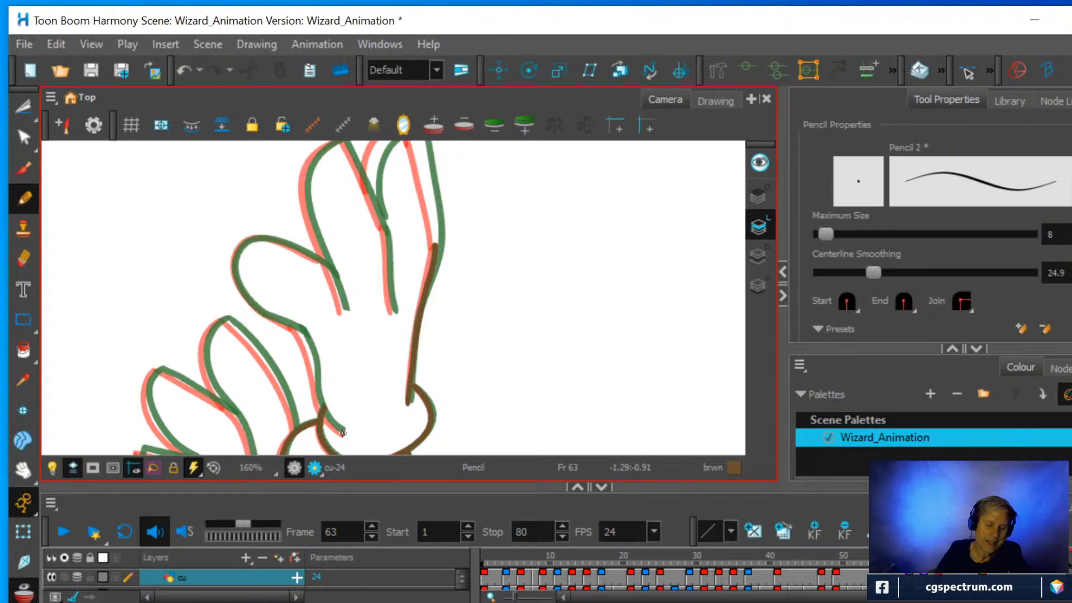
{"action": "mouse_move", "coordinate": [324, 414]}
{"action": "left_mouse_down"}
{"action": "mouse_move", "coordinate": [292, 325]}
{"action": "mouse_move", "coordinate": [382, 323]}
{"action": "mouse_move", "coordinate": [371, 298]}
{"action": "mouse_move", "coordinate": [414, 334]}
{"action": "mouse_move", "coordinate": [434, 312]}
{"action": "left_mouse_up"}
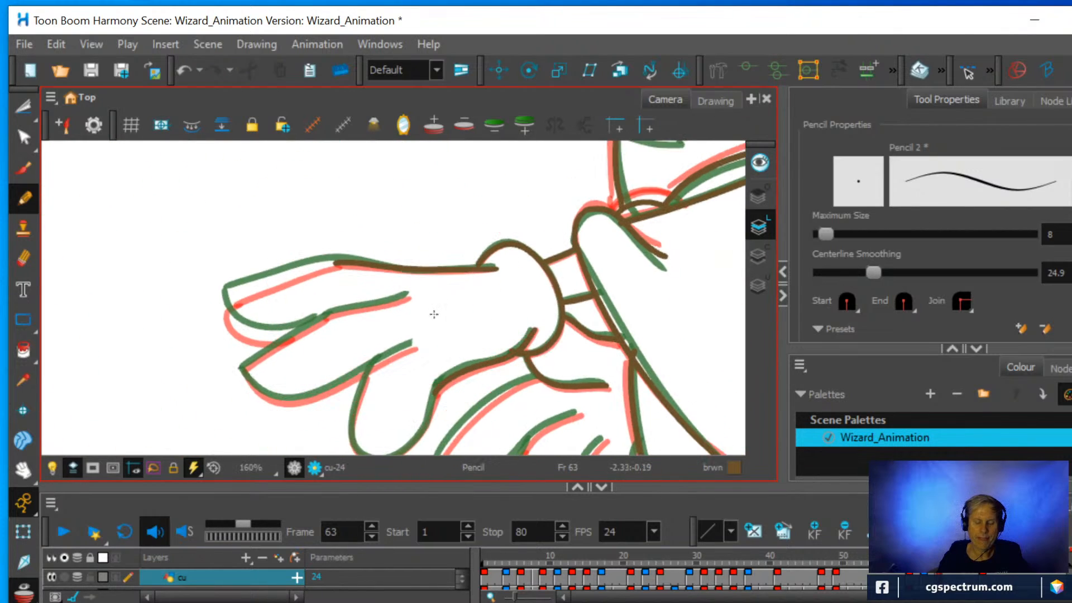
Pencil the near hand's rounded thumb, joining it to the hand's lower edge.
{"action": "left_click_drag", "start_coordinate": [455, 359], "coordinate": [452, 286]}
{"action": "scroll", "coordinate": [452, 286], "scroll_direction": "up", "scroll_amount": 2}
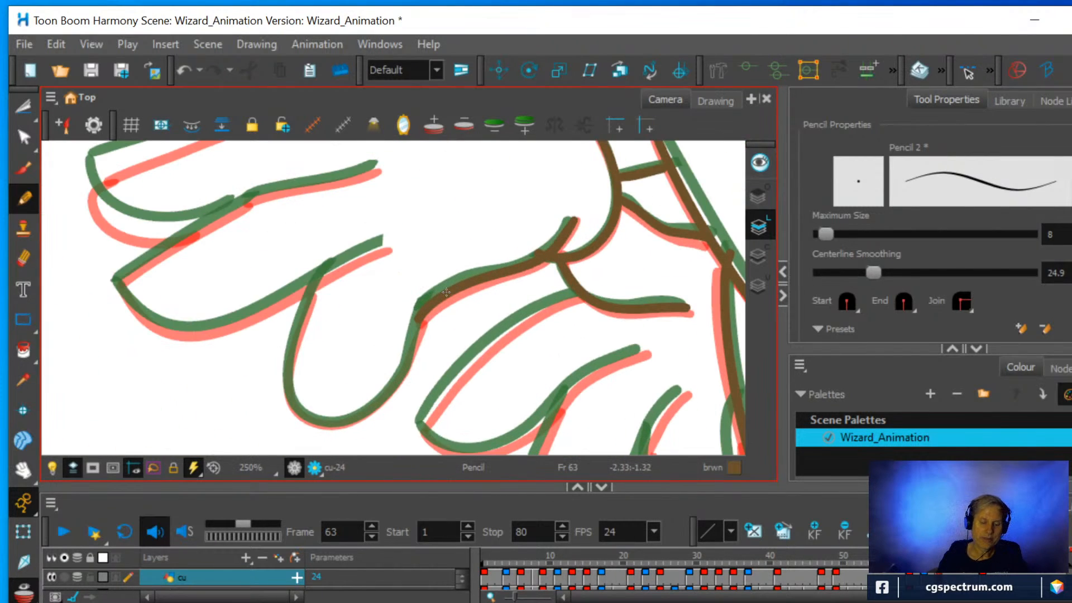
{"action": "mouse_move", "coordinate": [293, 407]}
{"action": "left_mouse_down"}
{"action": "mouse_move", "coordinate": [287, 368]}
{"action": "mouse_move", "coordinate": [320, 280]}
{"action": "left_mouse_up"}
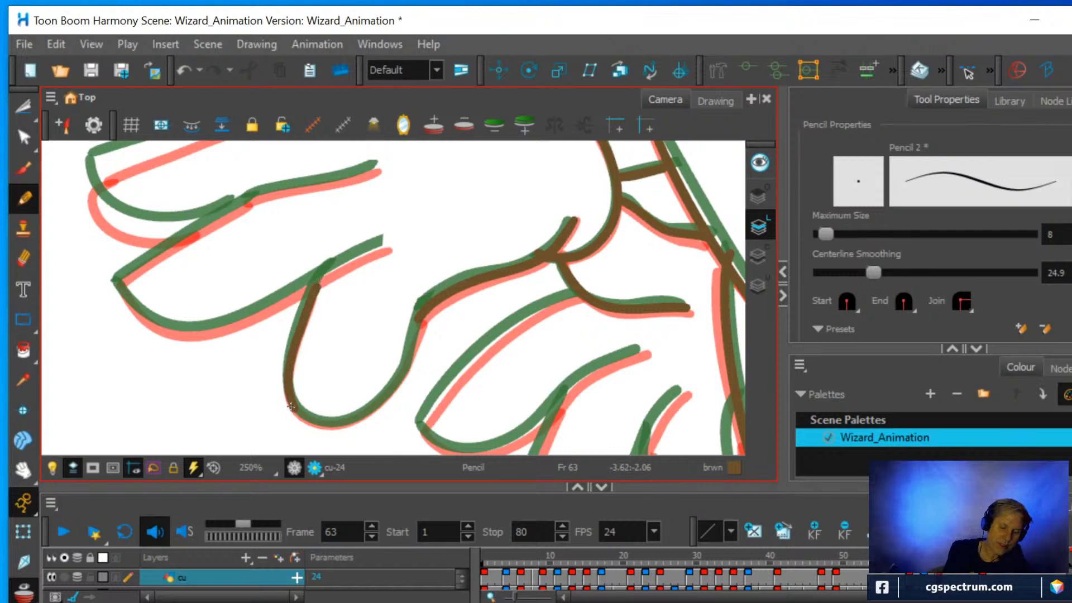
{"action": "mouse_move", "coordinate": [299, 414]}
{"action": "left_mouse_down"}
{"action": "mouse_move", "coordinate": [328, 425]}
{"action": "mouse_move", "coordinate": [360, 414]}
{"action": "mouse_move", "coordinate": [389, 385]}
{"action": "mouse_move", "coordinate": [435, 285]}
{"action": "mouse_move", "coordinate": [452, 313]}
{"action": "mouse_move", "coordinate": [495, 268]}
{"action": "left_mouse_up"}
Pencil both edges of the near hand's middle finger, and close the outermost finger midway between the red and green onion-skin outlines.
{"action": "key", "text": "ctrl+alt"}
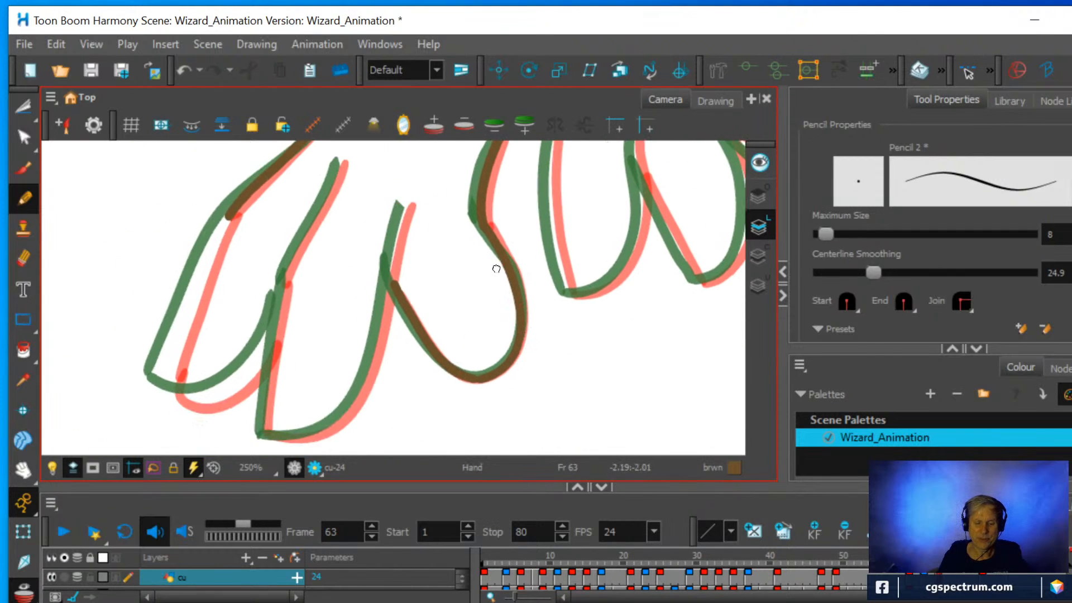
{"action": "scroll", "coordinate": [502, 273], "scroll_direction": "down", "scroll_amount": 1}
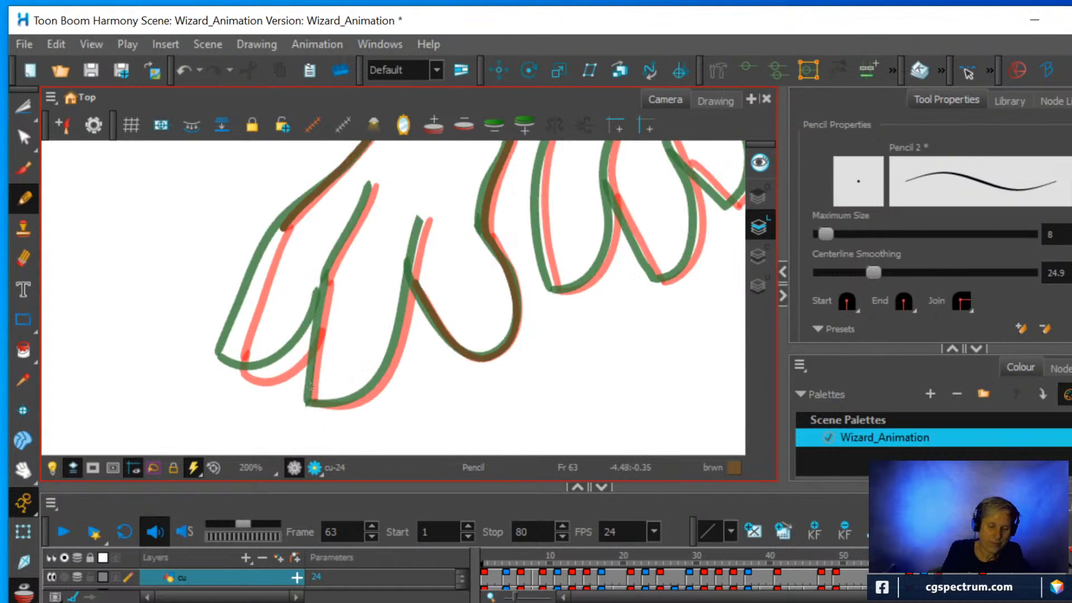
{"action": "mouse_move", "coordinate": [310, 403]}
{"action": "left_mouse_down"}
{"action": "mouse_move", "coordinate": [326, 273]}
{"action": "mouse_move", "coordinate": [373, 180]}
{"action": "left_mouse_up"}
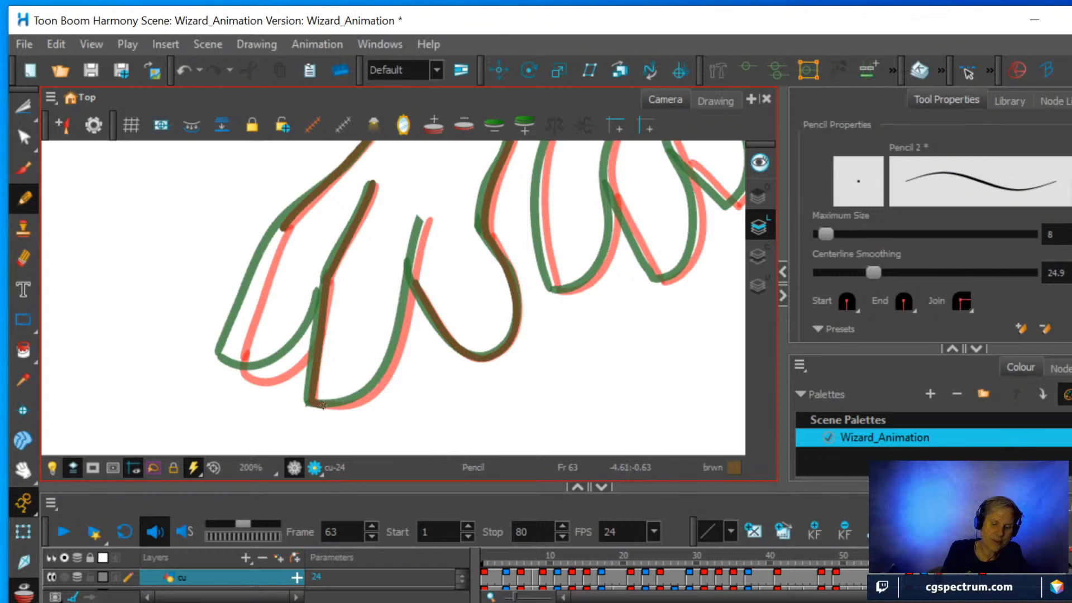
{"action": "mouse_move", "coordinate": [323, 404]}
{"action": "left_mouse_down"}
{"action": "mouse_move", "coordinate": [367, 394]}
{"action": "mouse_move", "coordinate": [390, 360]}
{"action": "mouse_move", "coordinate": [421, 211]}
{"action": "left_mouse_up"}
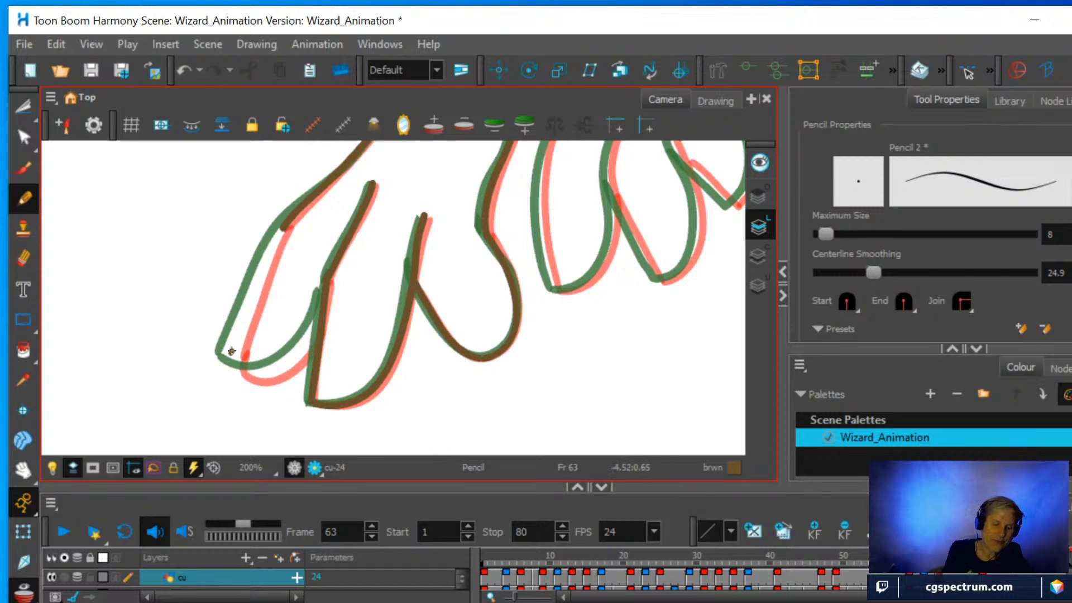
{"action": "left_click_drag", "start_coordinate": [231, 351], "coordinate": [285, 226]}
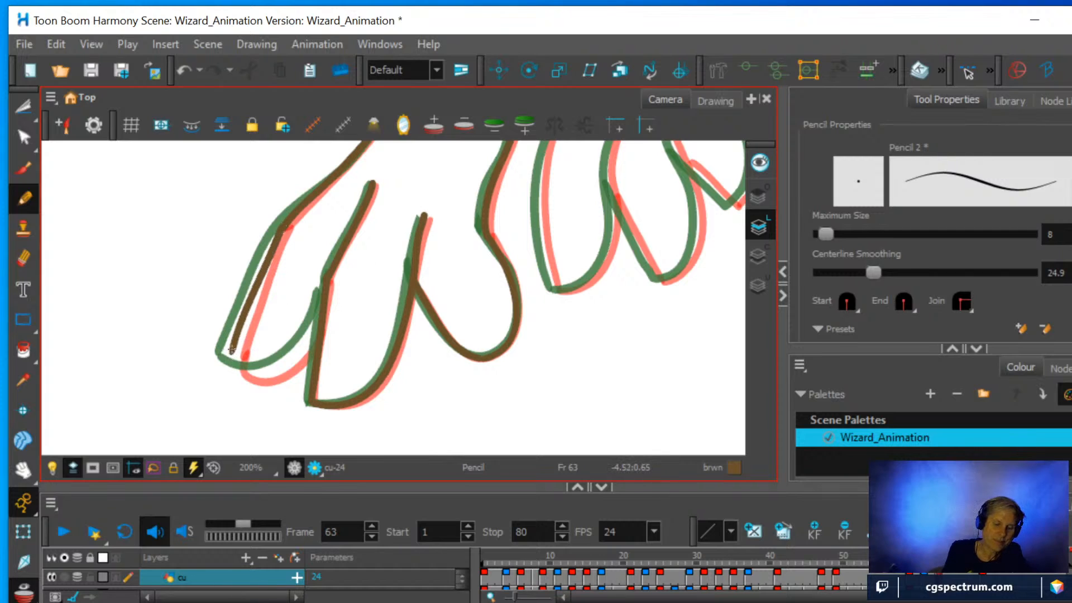
{"action": "mouse_move", "coordinate": [229, 362]}
{"action": "left_mouse_down"}
{"action": "mouse_move", "coordinate": [251, 373]}
{"action": "mouse_move", "coordinate": [285, 363]}
{"action": "mouse_move", "coordinate": [325, 297]}
{"action": "left_mouse_up"}
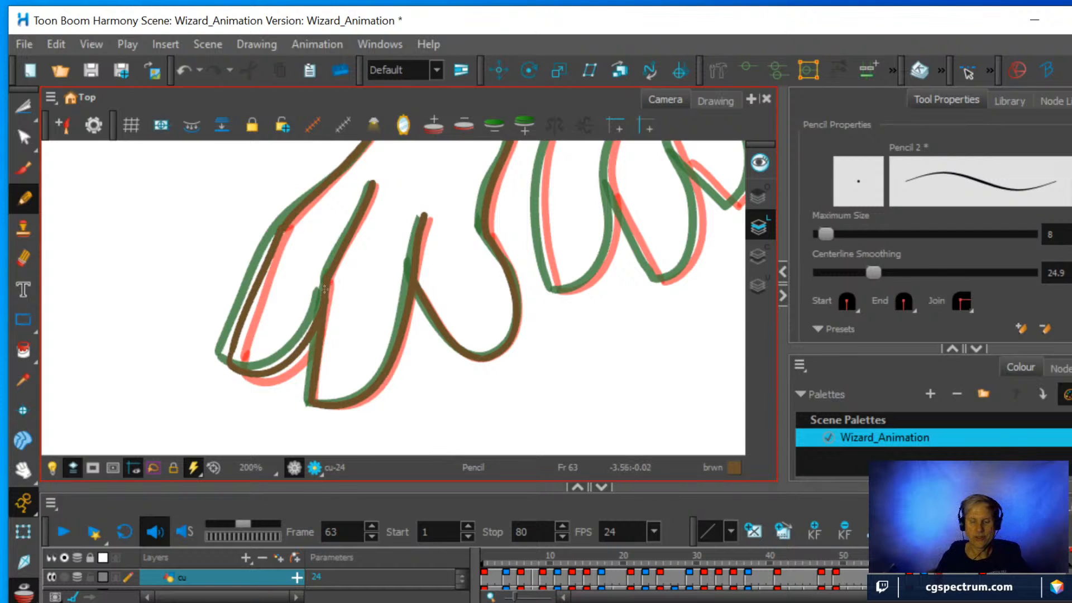
Pencil the far hand's first finger, from its outer edge around the tip and back up the inner edge.
{"action": "scroll", "coordinate": [325, 296], "scroll_direction": "down", "scroll_amount": 2}
{"action": "left_click_drag", "start_coordinate": [434, 275], "coordinate": [334, 341]}
{"action": "key", "text": "2"}
{"action": "key", "text": "2"}
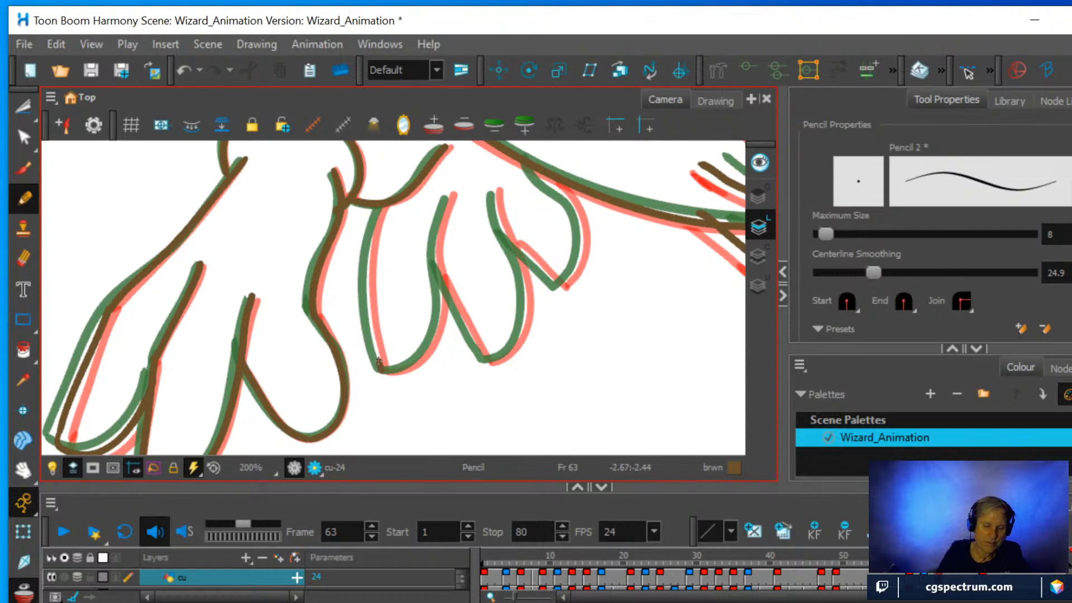
{"action": "mouse_move", "coordinate": [378, 361]}
{"action": "left_mouse_down"}
{"action": "mouse_move", "coordinate": [366, 290]}
{"action": "mouse_move", "coordinate": [383, 206]}
{"action": "left_mouse_up"}
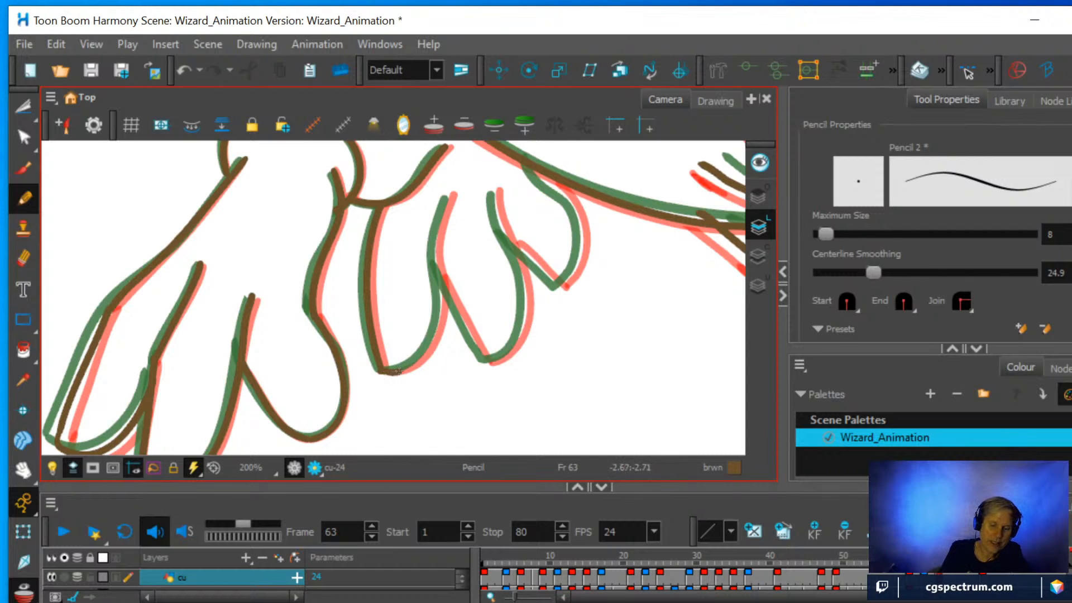
{"action": "mouse_move", "coordinate": [394, 371]}
{"action": "left_mouse_down"}
{"action": "mouse_move", "coordinate": [437, 329]}
{"action": "mouse_move", "coordinate": [431, 262]}
{"action": "left_mouse_up"}
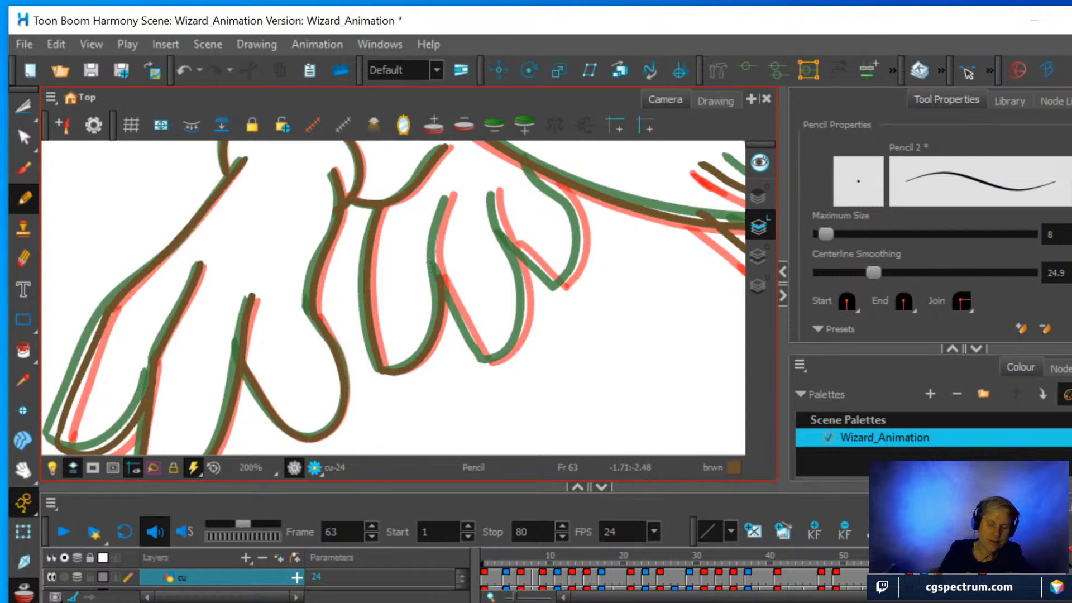
Pencil the far hand's two remaining fingers, following the onion skin up to the robe's front edge.
{"action": "mouse_move", "coordinate": [486, 359]}
{"action": "left_mouse_down"}
{"action": "mouse_move", "coordinate": [440, 271]}
{"action": "mouse_move", "coordinate": [450, 193]}
{"action": "left_mouse_up"}
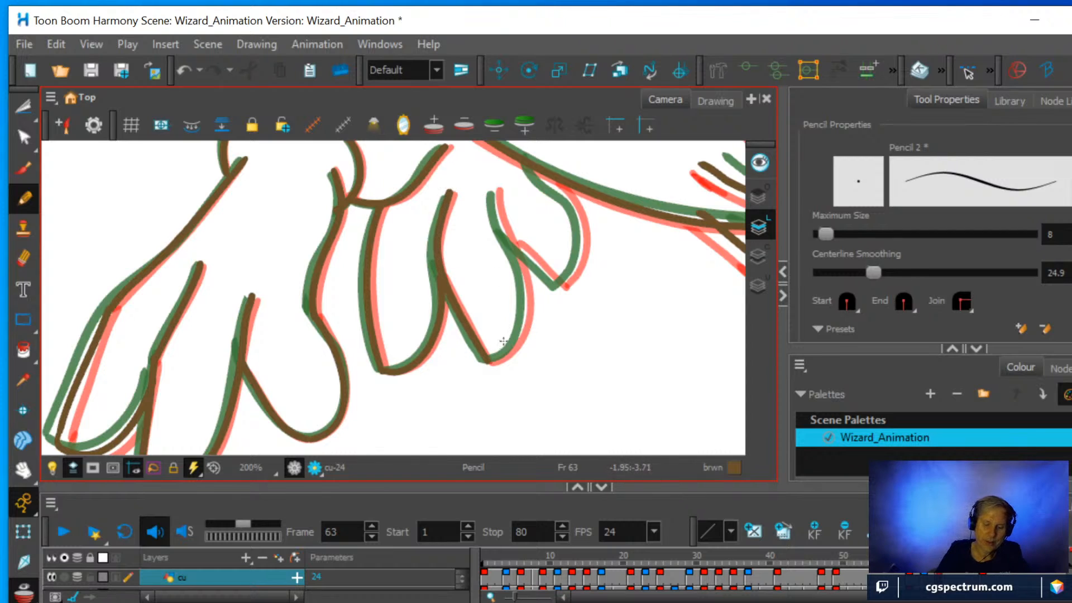
{"action": "mouse_move", "coordinate": [489, 362]}
{"action": "left_mouse_down"}
{"action": "mouse_move", "coordinate": [522, 322]}
{"action": "mouse_move", "coordinate": [514, 245]}
{"action": "mouse_move", "coordinate": [568, 280]}
{"action": "mouse_move", "coordinate": [576, 266]}
{"action": "mouse_move", "coordinate": [578, 218]}
{"action": "mouse_move", "coordinate": [545, 175]}
{"action": "left_mouse_up"}
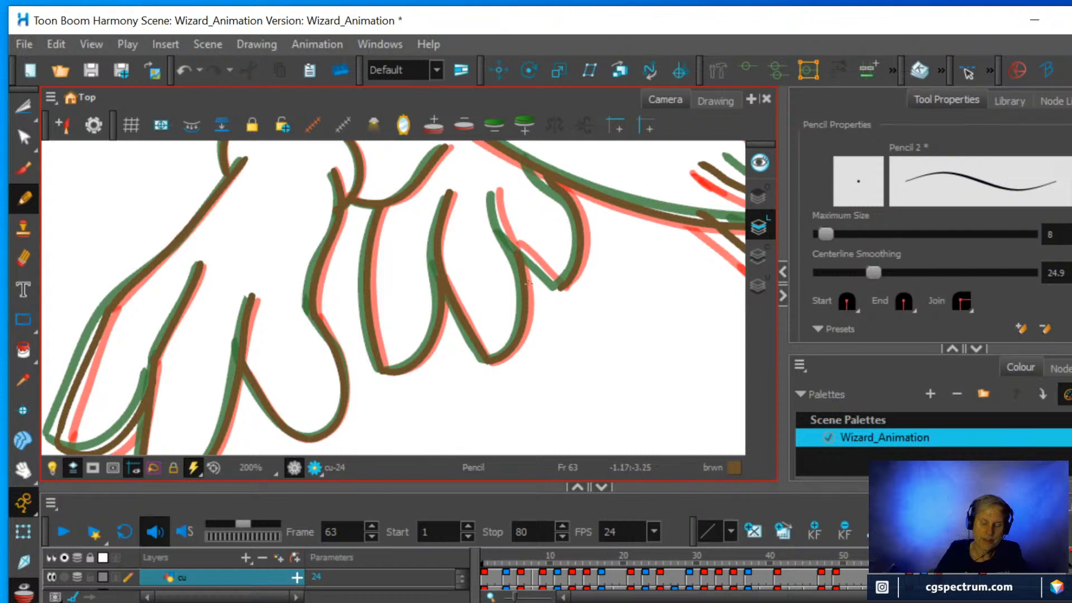
{"action": "left_click_drag", "start_coordinate": [564, 316], "coordinate": [454, 371]}
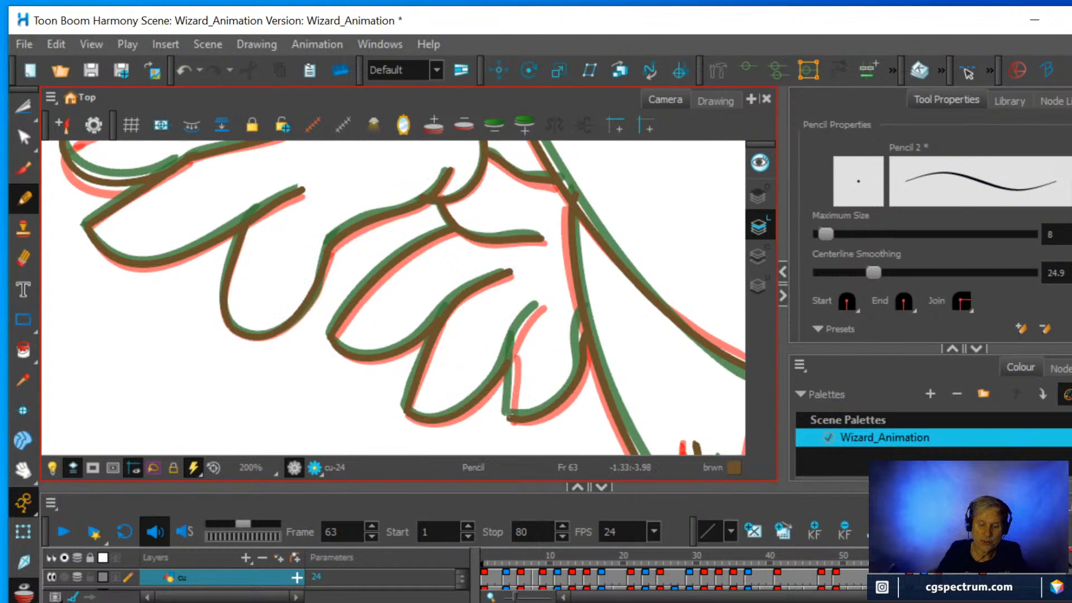
{"action": "mouse_move", "coordinate": [510, 416]}
{"action": "left_mouse_down"}
{"action": "mouse_move", "coordinate": [511, 354]}
{"action": "mouse_move", "coordinate": [540, 303]}
{"action": "left_mouse_up"}
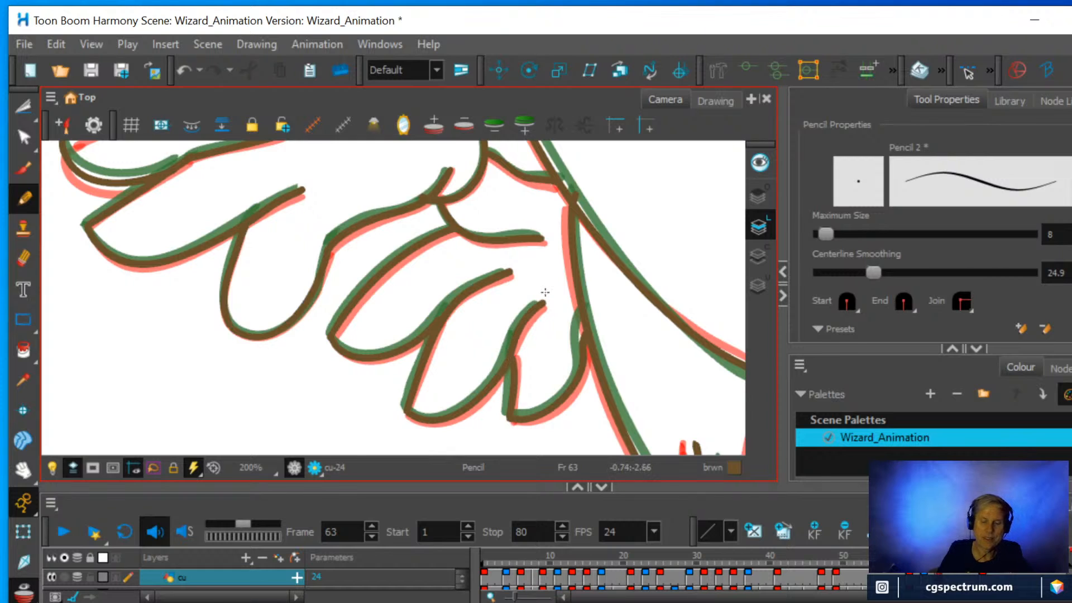
Reset the canvas rotation and turn off onion skin to check the whole wizard drawing on frame 63.
{"action": "scroll", "coordinate": [535, 227], "scroll_direction": "down", "scroll_amount": 5}
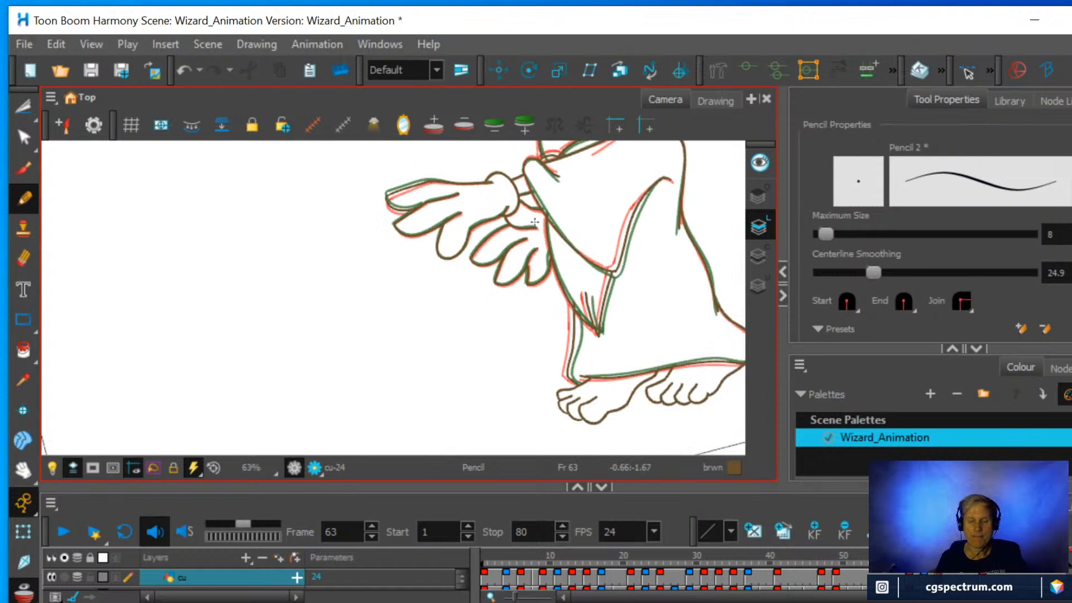
{"action": "key", "text": "space"}
{"action": "left_click_drag", "start_coordinate": [566, 245], "coordinate": [452, 341]}
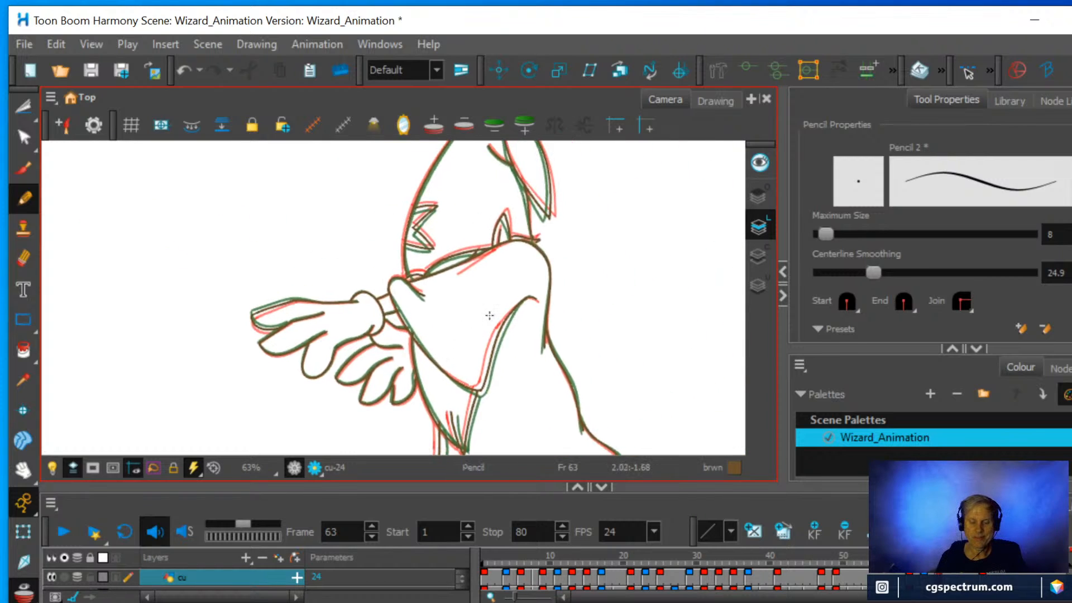
{"action": "scroll", "coordinate": [488, 314], "scroll_direction": "down", "scroll_amount": 1}
{"action": "key", "text": "space"}
{"action": "scroll", "coordinate": [520, 302], "scroll_direction": "down", "scroll_amount": 1}
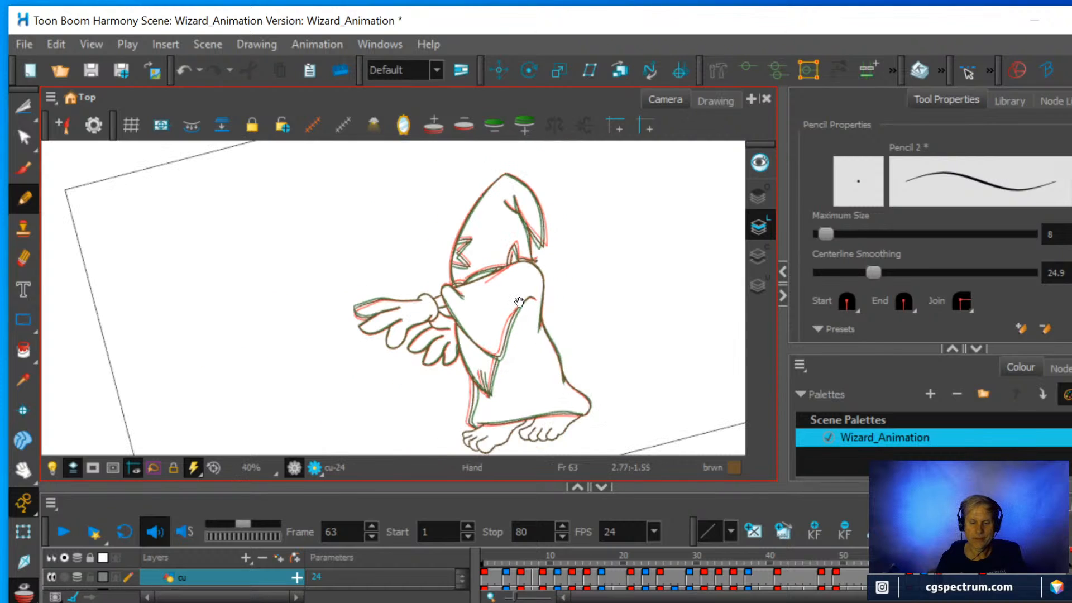
{"action": "left_click_drag", "start_coordinate": [517, 300], "coordinate": [500, 254]}
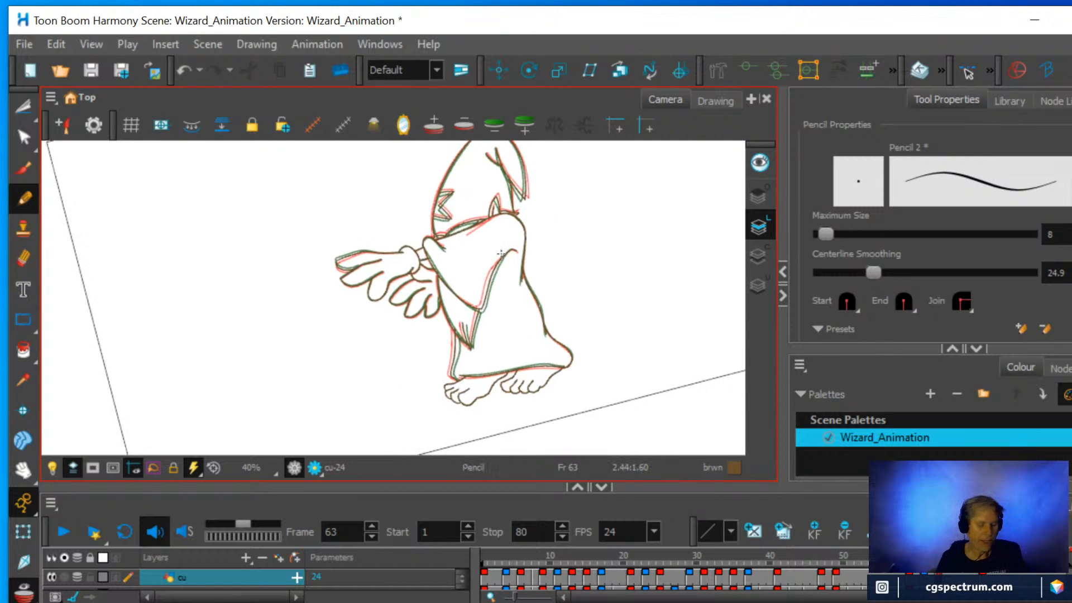
{"action": "key", "text": "shift+x"}
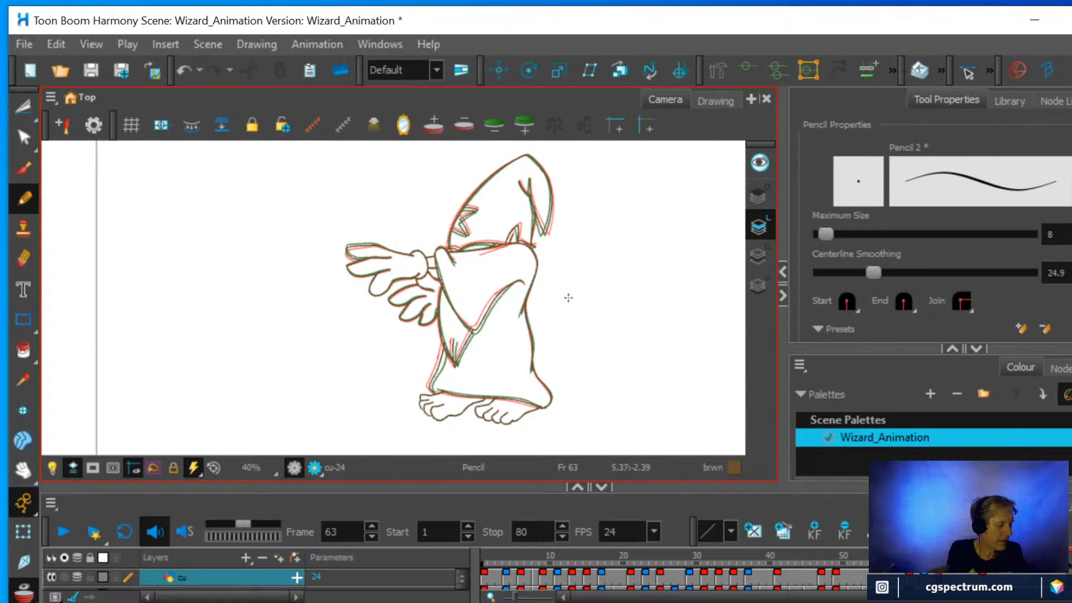
{"action": "key", "text": "alt+o"}
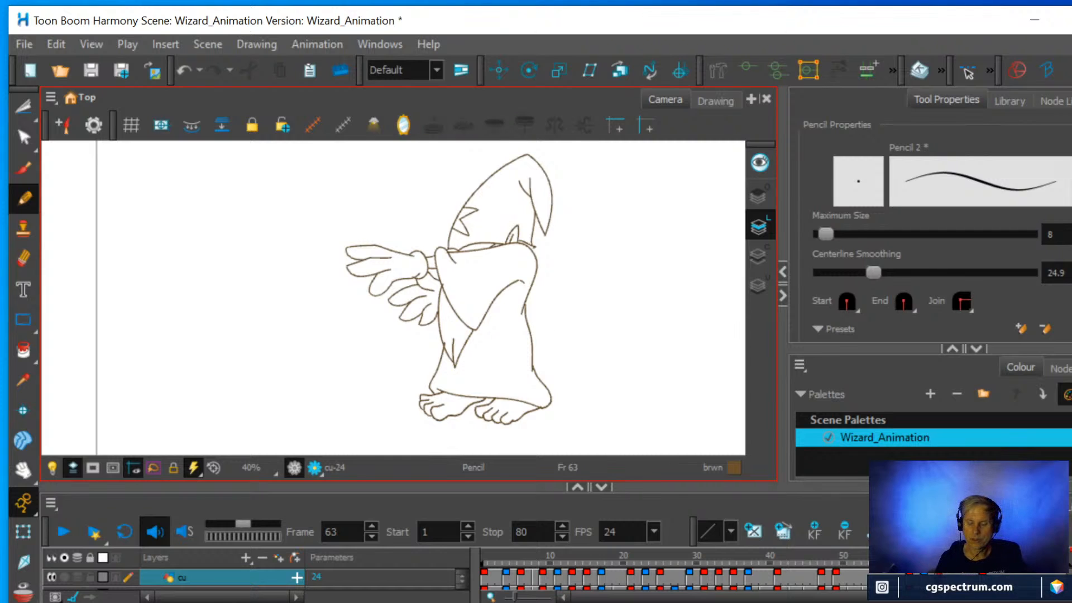
Create an empty drawing on frame 65 of the cu layer and turn onion skin back on.
{"action": "left_click_drag", "start_coordinate": [939, 556], "coordinate": [939, 556]}
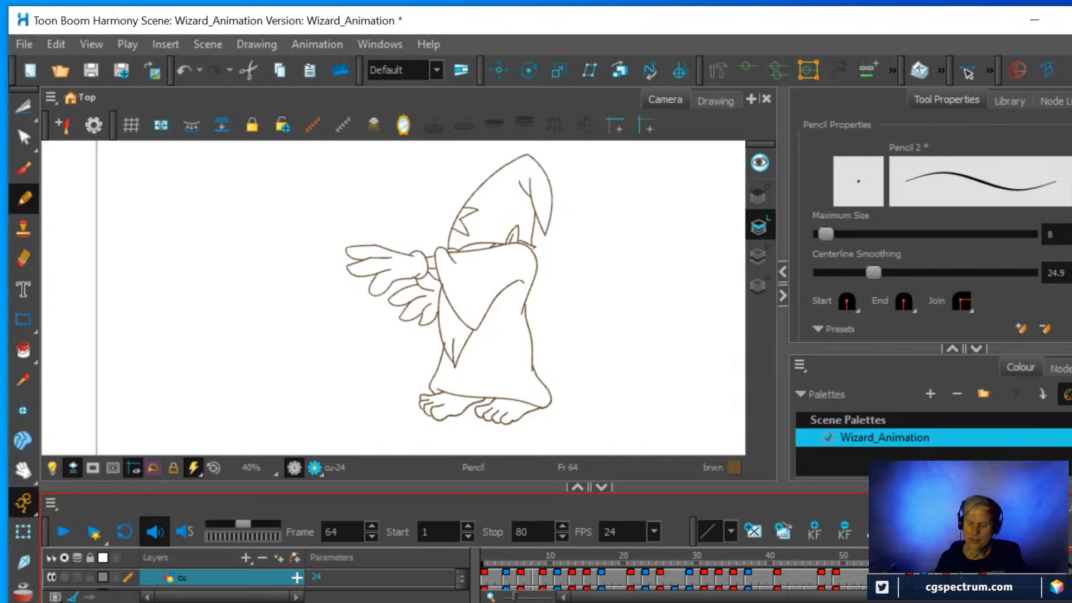
{"action": "left_click_drag", "start_coordinate": [752, 491], "coordinate": [753, 471]}
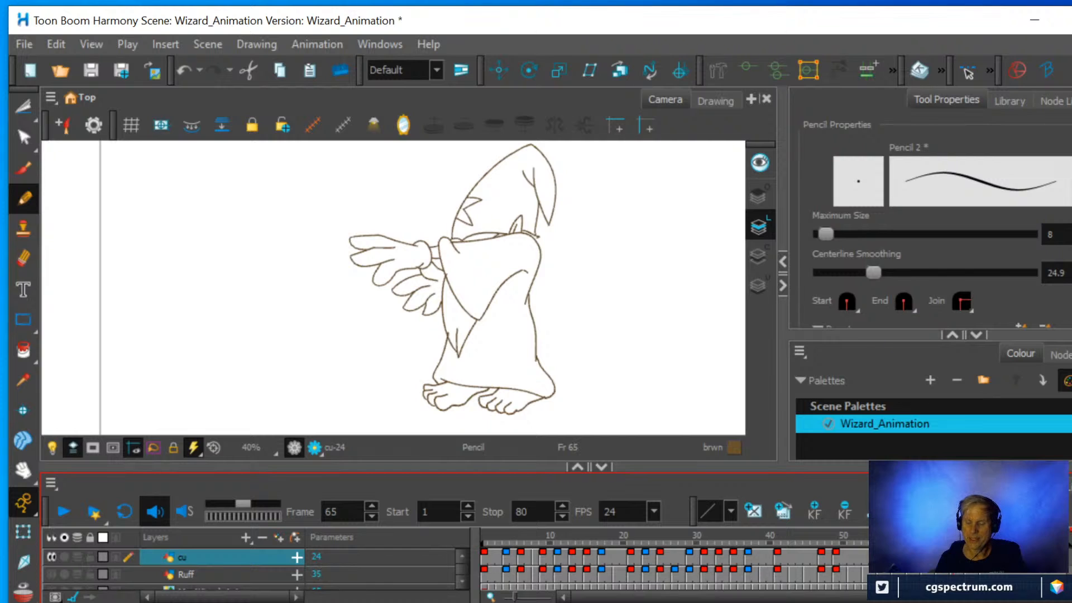
{"action": "right_click", "coordinate": [887, 557]}
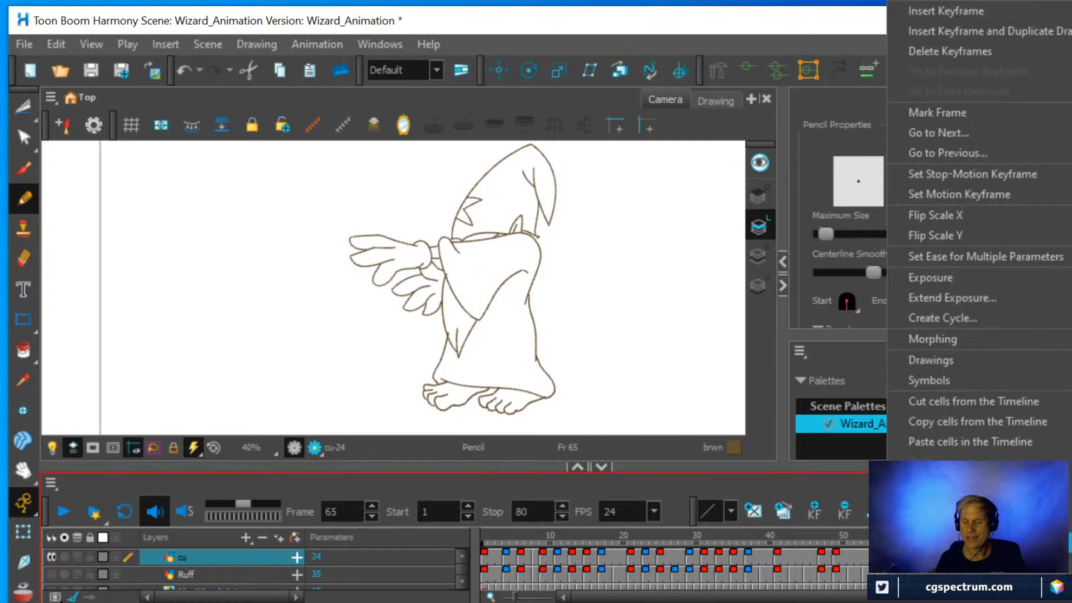
{"action": "mouse_move", "coordinate": [926, 362]}
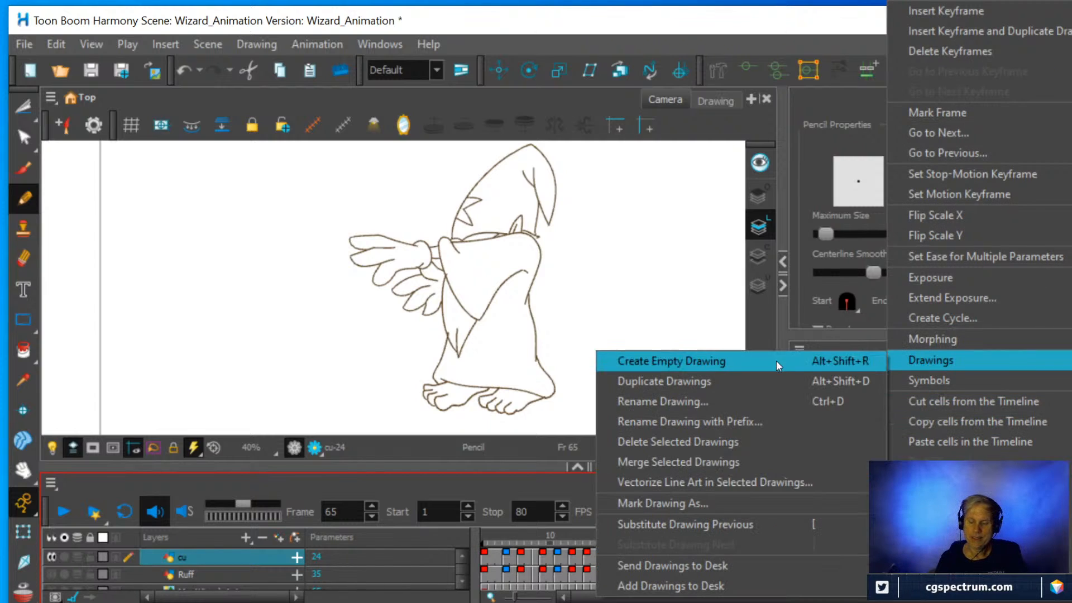
{"action": "left_click", "coordinate": [689, 355]}
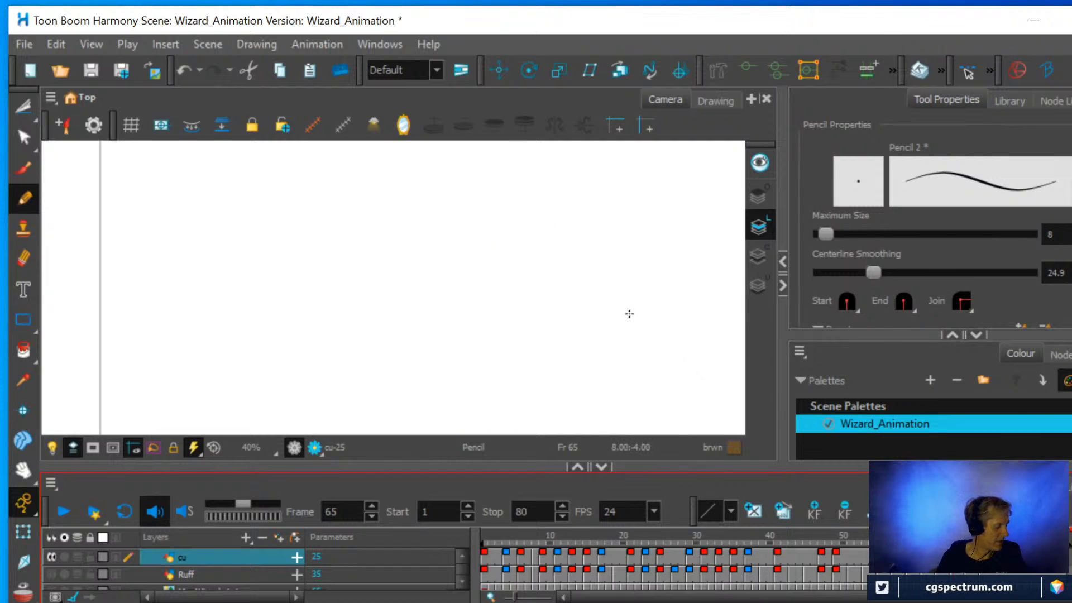
{"action": "key", "text": "alt+o"}
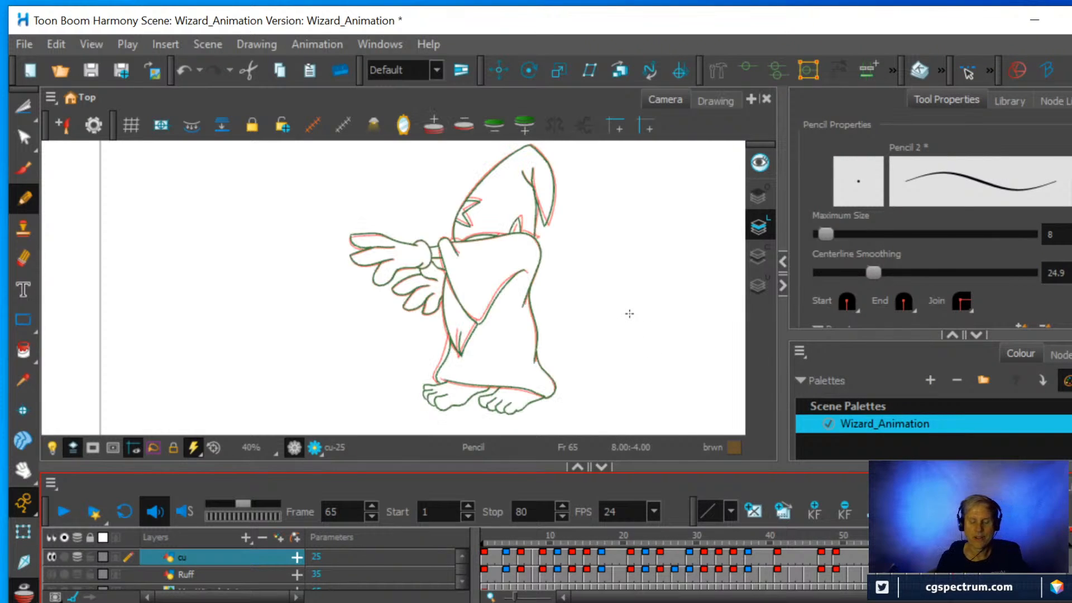
Select the wizard's feet and robe hem on frame 69 with the Cutter tool and copy them.
{"action": "scroll", "coordinate": [601, 291], "scroll_direction": "up", "scroll_amount": 2}
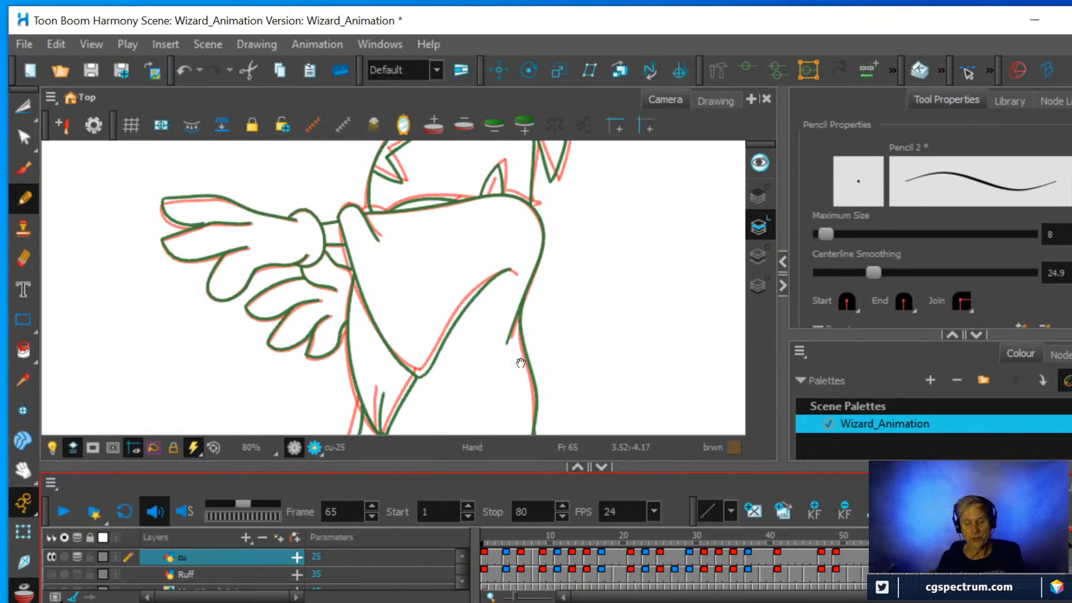
{"action": "scroll", "coordinate": [521, 363], "scroll_direction": "up", "scroll_amount": 1}
{"action": "scroll", "coordinate": [458, 366], "scroll_direction": "up", "scroll_amount": 1}
{"action": "left_click_drag", "start_coordinate": [443, 374], "coordinate": [531, 283]}
{"action": "scroll", "coordinate": [485, 358], "scroll_direction": "up", "scroll_amount": 2}
{"action": "scroll", "coordinate": [411, 354], "scroll_direction": "down", "scroll_amount": 2}
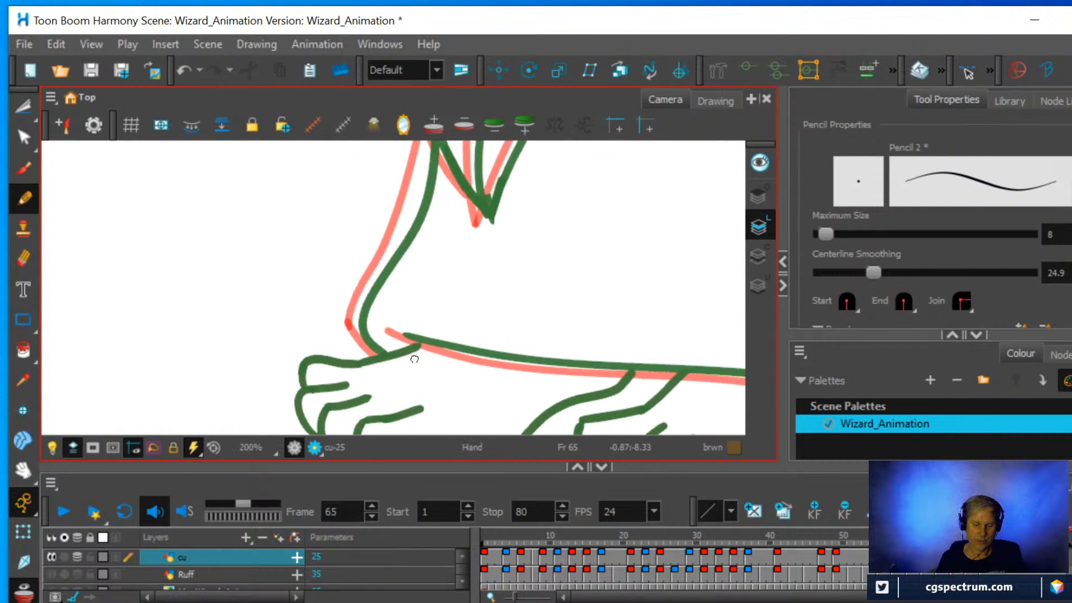
{"action": "key", "text": "space"}
{"action": "left_click_drag", "start_coordinate": [476, 301], "coordinate": [394, 326]}
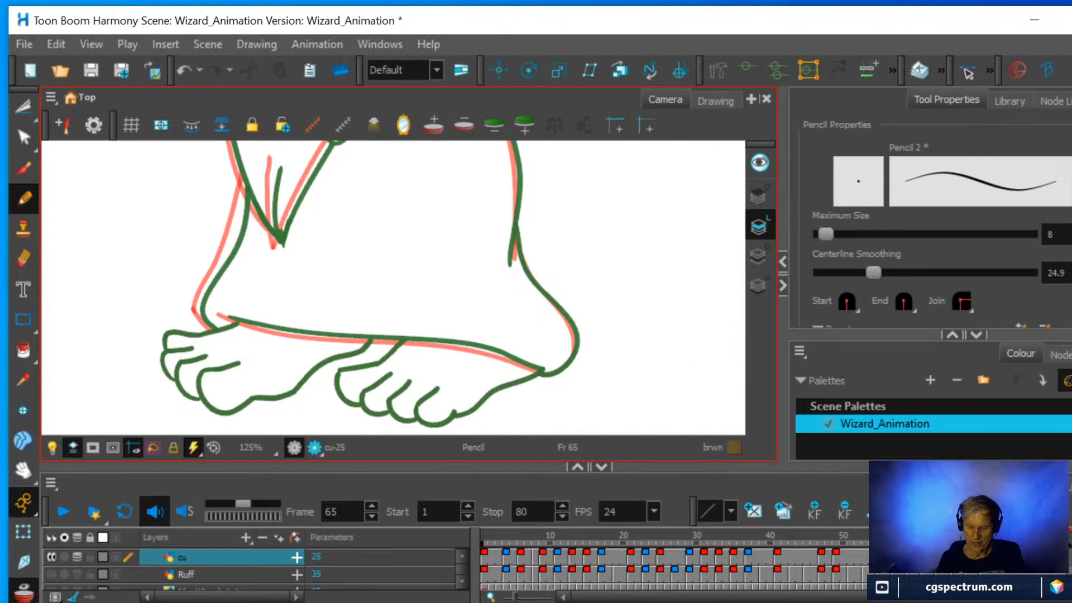
{"action": "left_click", "coordinate": [983, 556]}
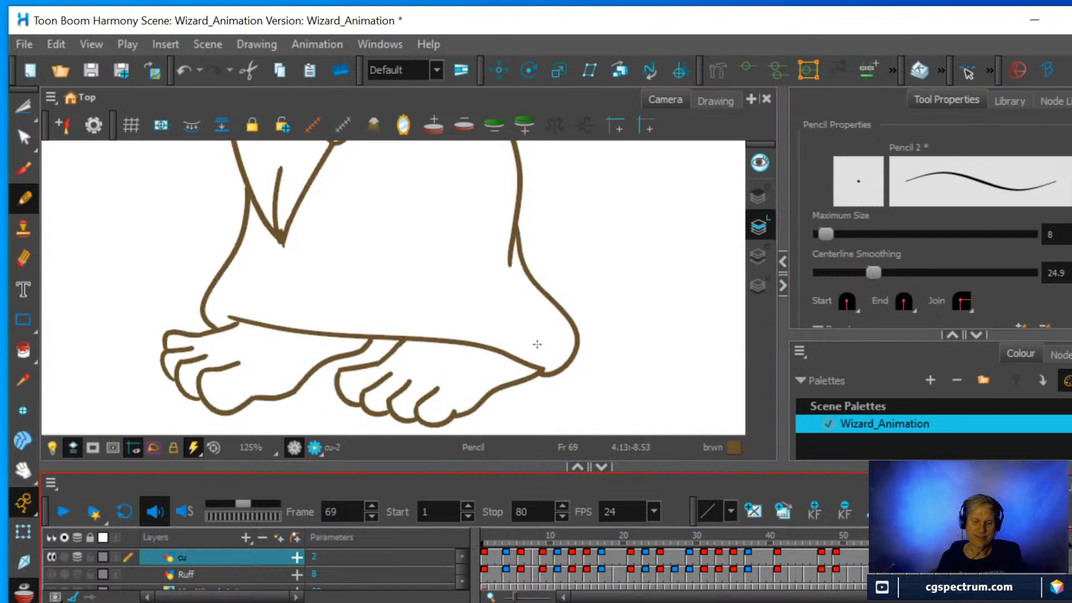
{"action": "scroll", "coordinate": [537, 345], "scroll_direction": "down", "scroll_amount": 2}
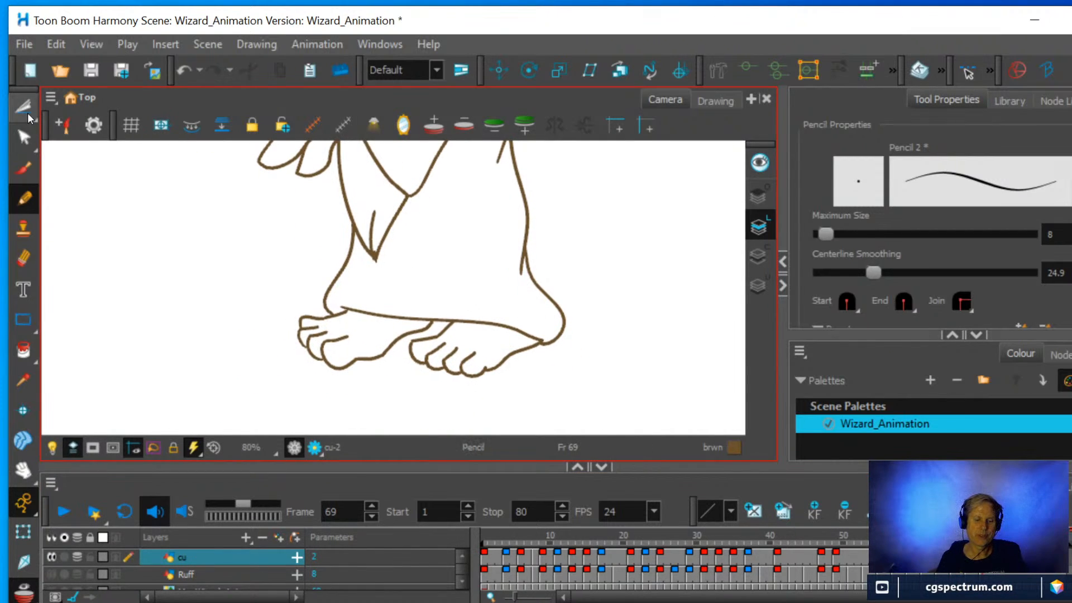
{"action": "left_click", "coordinate": [28, 114]}
{"action": "mouse_move", "coordinate": [322, 378]}
{"action": "left_mouse_down"}
{"action": "mouse_move", "coordinate": [281, 333]}
{"action": "mouse_move", "coordinate": [290, 310]}
{"action": "mouse_move", "coordinate": [326, 299]}
{"action": "mouse_move", "coordinate": [469, 296]}
{"action": "mouse_move", "coordinate": [573, 338]}
{"action": "mouse_move", "coordinate": [534, 383]}
{"action": "mouse_move", "coordinate": [427, 402]}
{"action": "mouse_move", "coordinate": [299, 371]}
{"action": "left_mouse_up"}
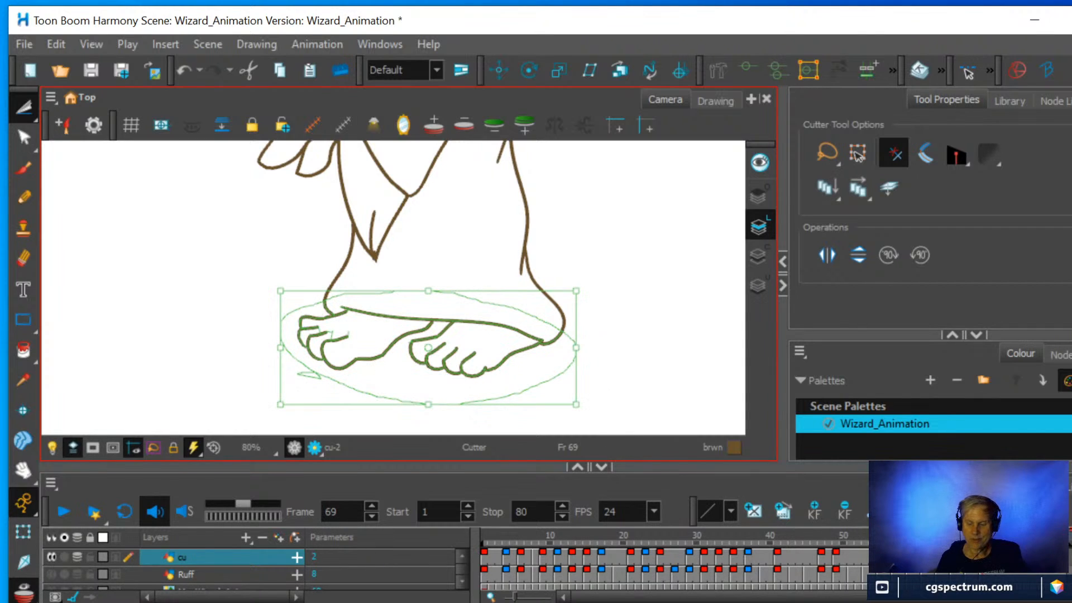
Paste the copied feet and robe hem into the cu drawing on frame 65 and deselect them.
{"action": "left_click", "coordinate": [938, 556]}
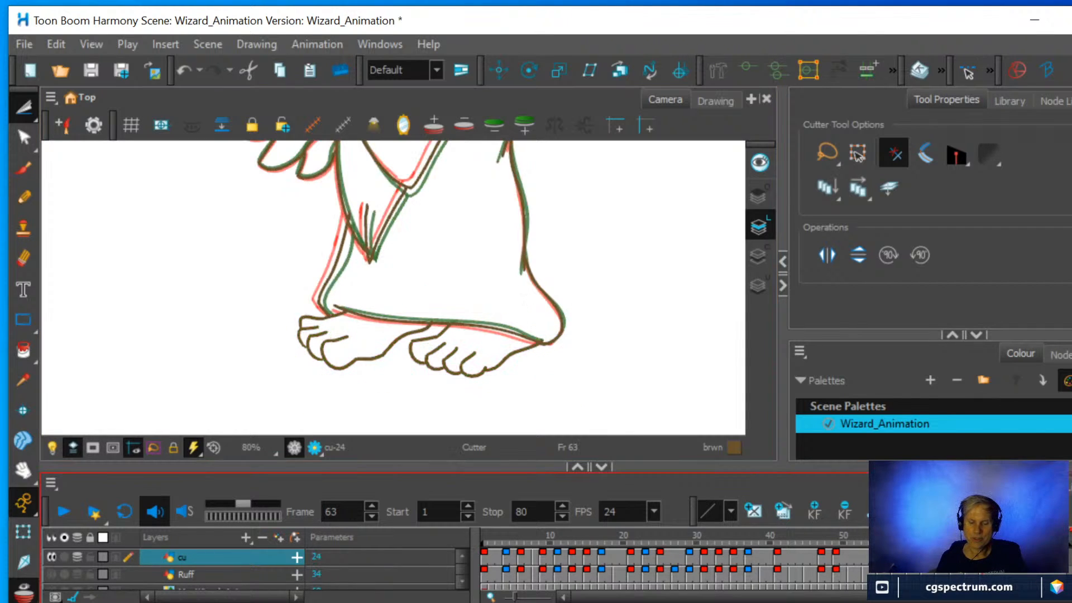
{"action": "key", "text": "period"}
{"action": "key", "text": "period"}
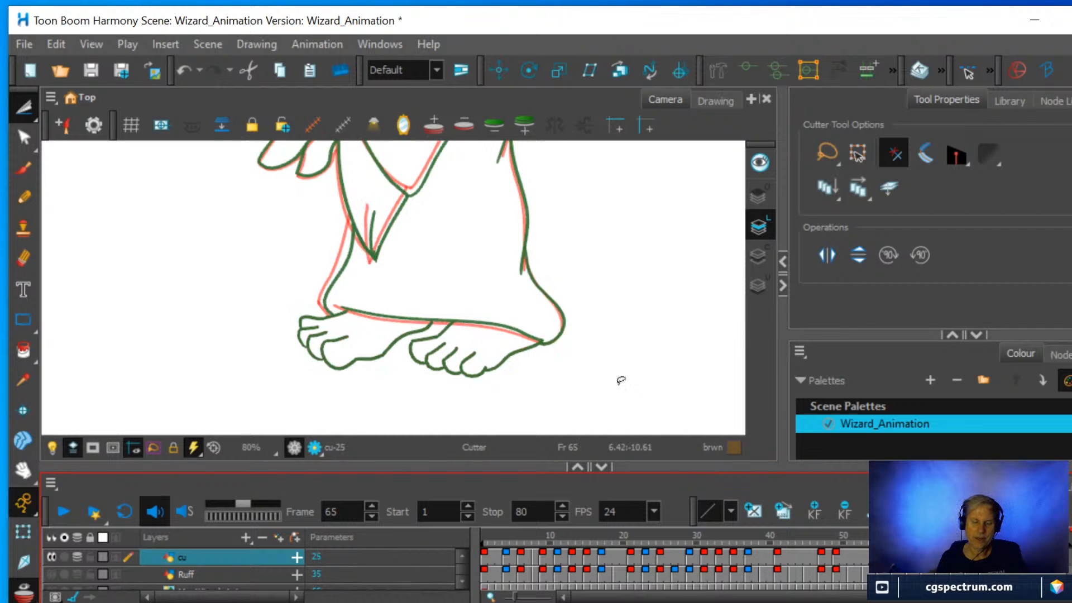
{"action": "key", "text": "ctrl+v"}
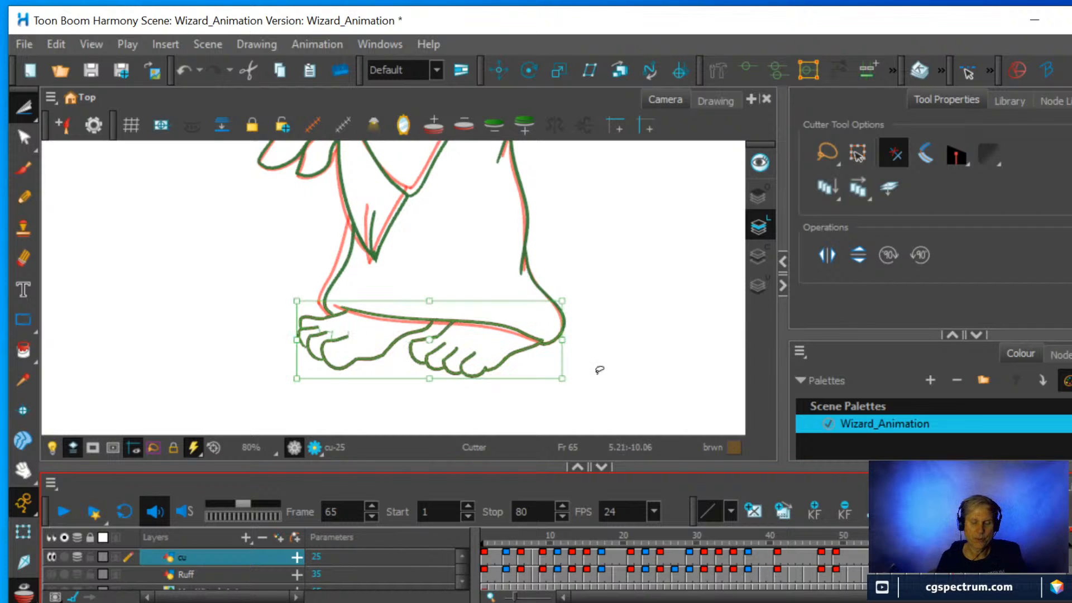
{"action": "left_click", "coordinate": [627, 352]}
Erase the pasted hem line and the robe's back corner by the heel, keeping both feet intact.
{"action": "left_click_drag", "start_coordinate": [612, 318], "coordinate": [510, 260]}
{"action": "key", "text": "2"}
{"action": "key", "text": "2"}
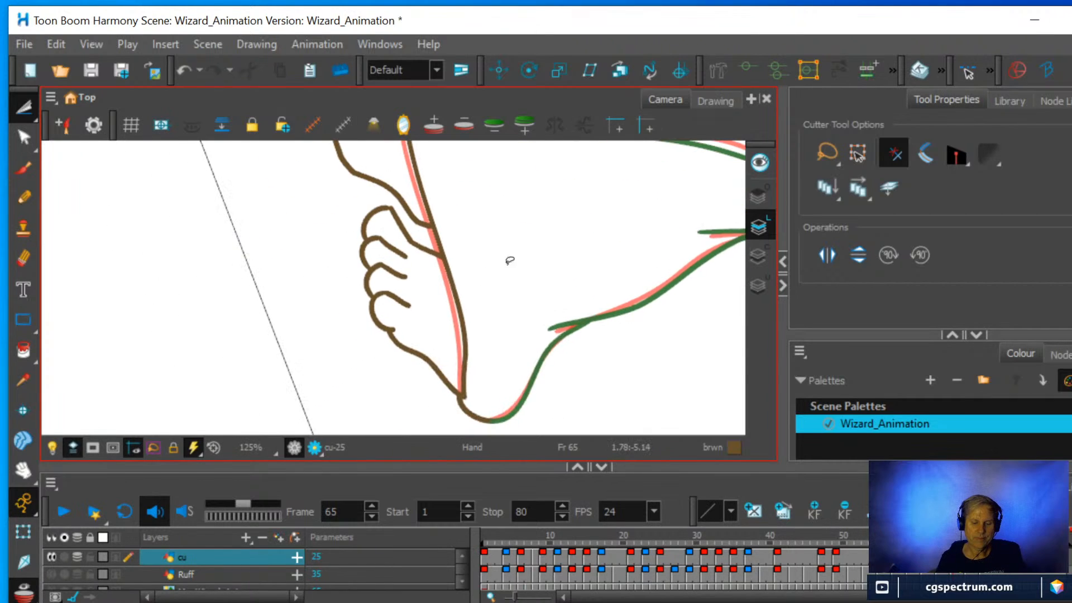
{"action": "key", "text": "1"}
{"action": "key", "text": "1"}
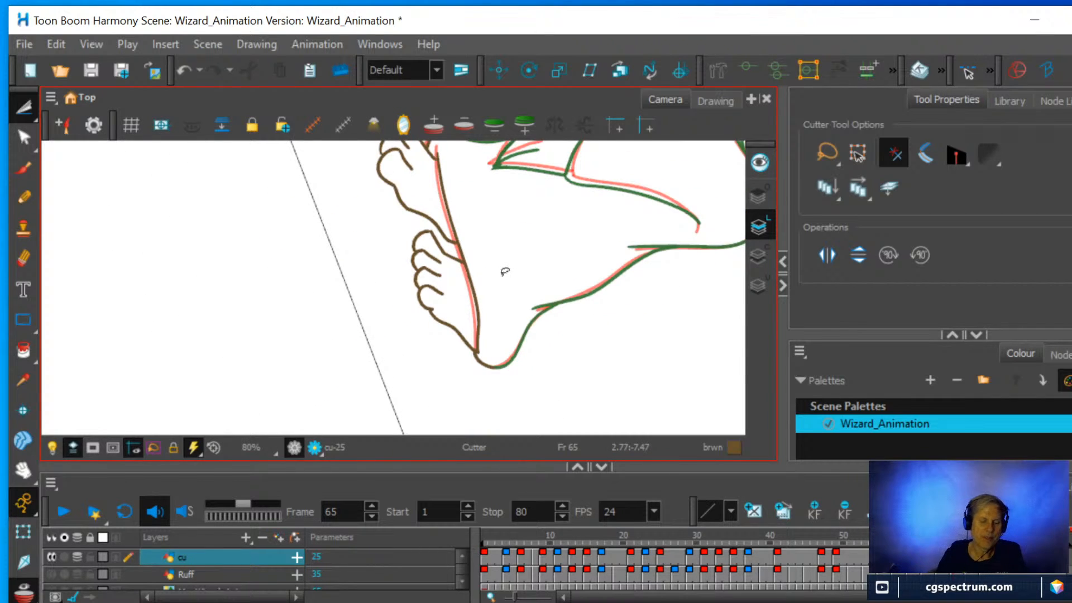
{"action": "left_click", "coordinate": [23, 258]}
{"action": "mouse_move", "coordinate": [514, 361]}
{"action": "left_mouse_down"}
{"action": "mouse_move", "coordinate": [473, 360]}
{"action": "mouse_move", "coordinate": [474, 287]}
{"action": "mouse_move", "coordinate": [440, 154]}
{"action": "left_mouse_up"}
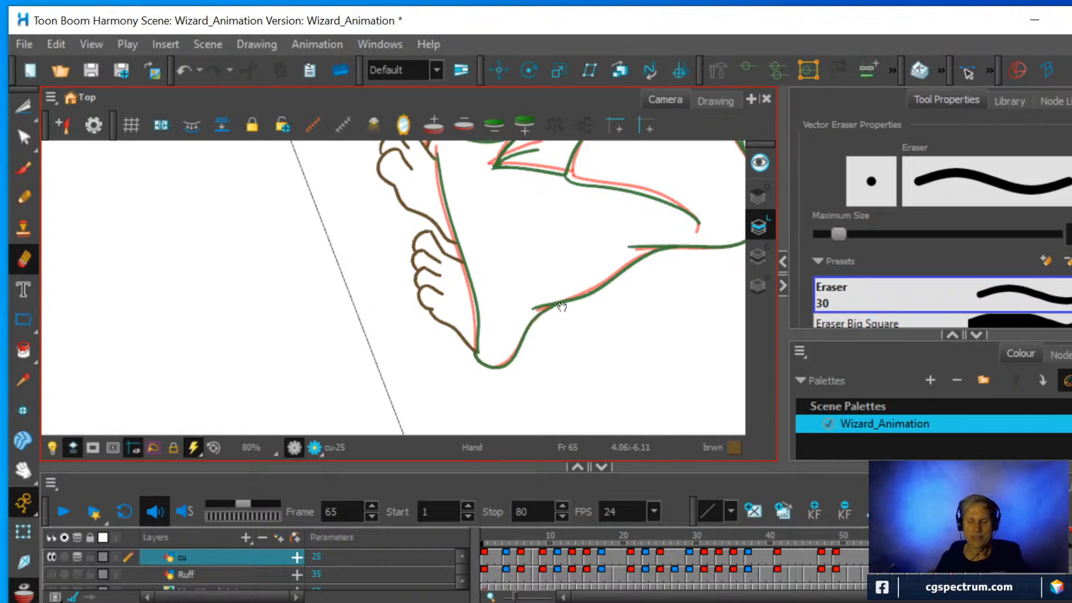
Erase the leftover piece of the robe's front corner beside the far foot's toes.
{"action": "left_click_drag", "start_coordinate": [525, 258], "coordinate": [467, 369]}
{"action": "key", "text": "2"}
{"action": "key", "text": "2"}
{"action": "key", "text": "2"}
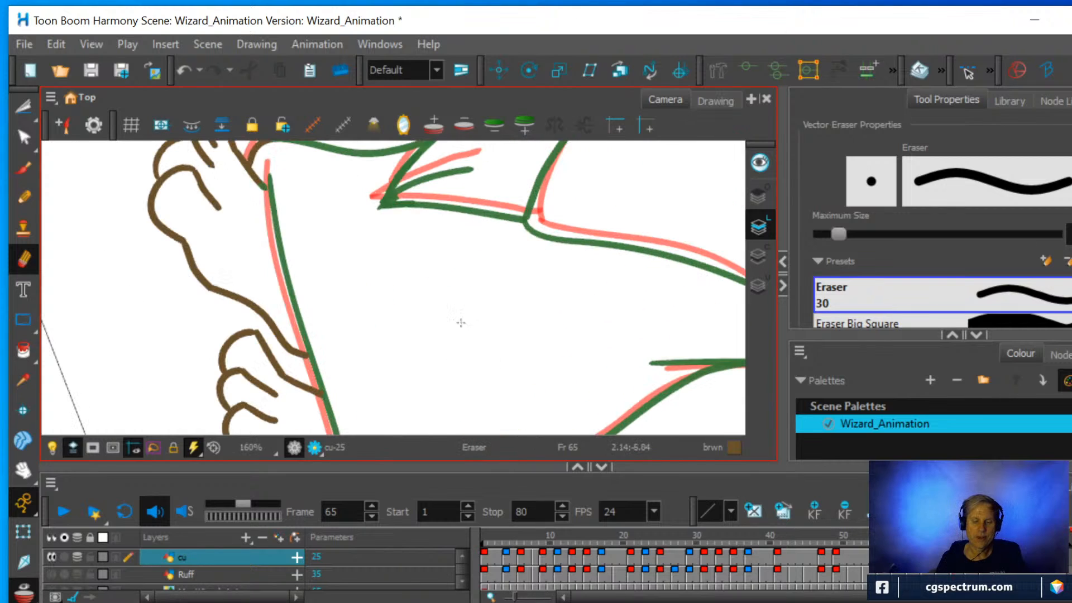
{"action": "left_click_drag", "start_coordinate": [414, 243], "coordinate": [553, 415]}
{"action": "key", "text": "2"}
{"action": "key", "text": "2"}
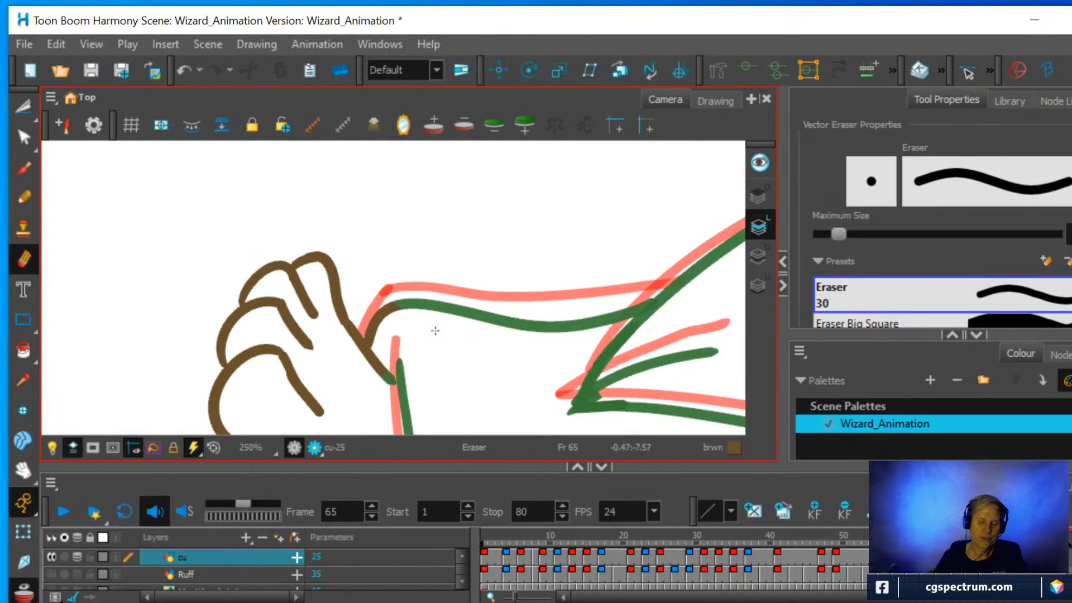
{"action": "mouse_move", "coordinate": [391, 300]}
{"action": "left_mouse_down"}
{"action": "mouse_move", "coordinate": [369, 343]}
{"action": "mouse_move", "coordinate": [390, 321]}
{"action": "left_mouse_up"}
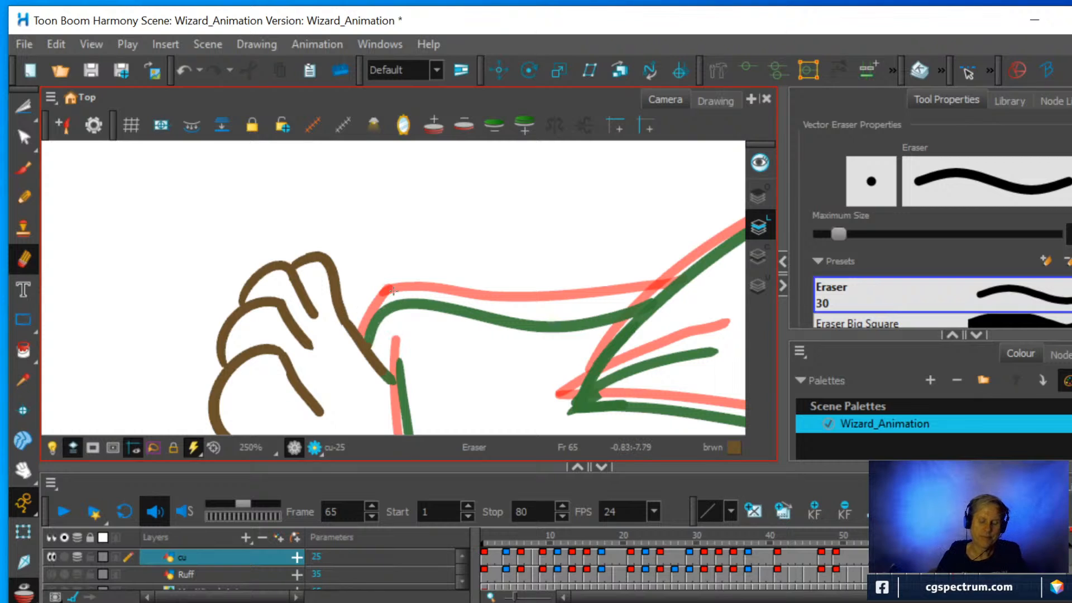
Pencil the robe's hem line above both feet, between the two onion skin lines.
{"action": "scroll", "coordinate": [393, 290], "scroll_direction": "down", "scroll_amount": 5}
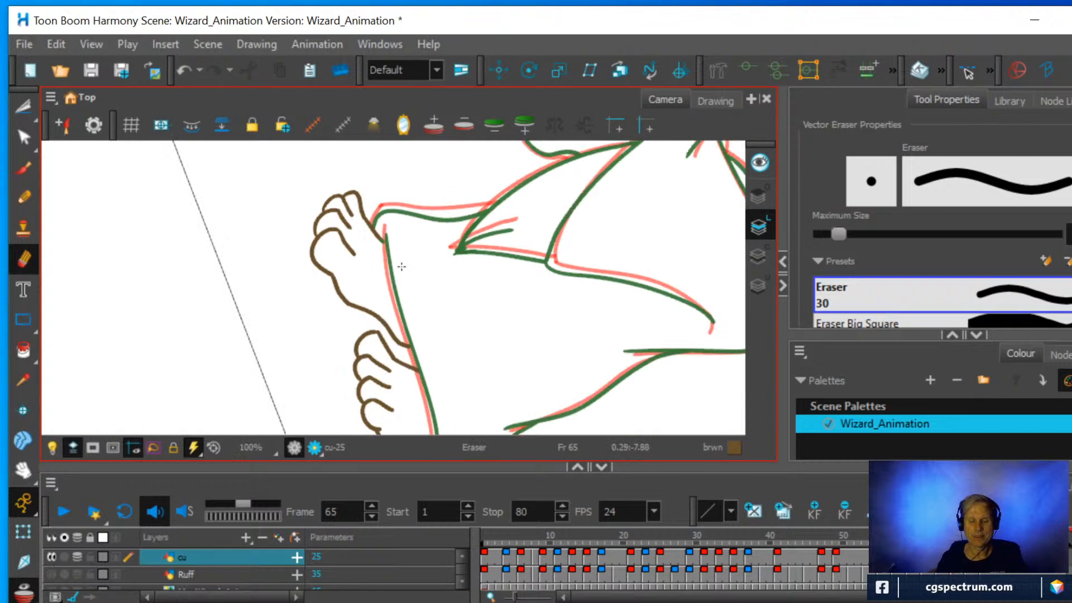
{"action": "left_click_drag", "start_coordinate": [406, 308], "coordinate": [382, 248]}
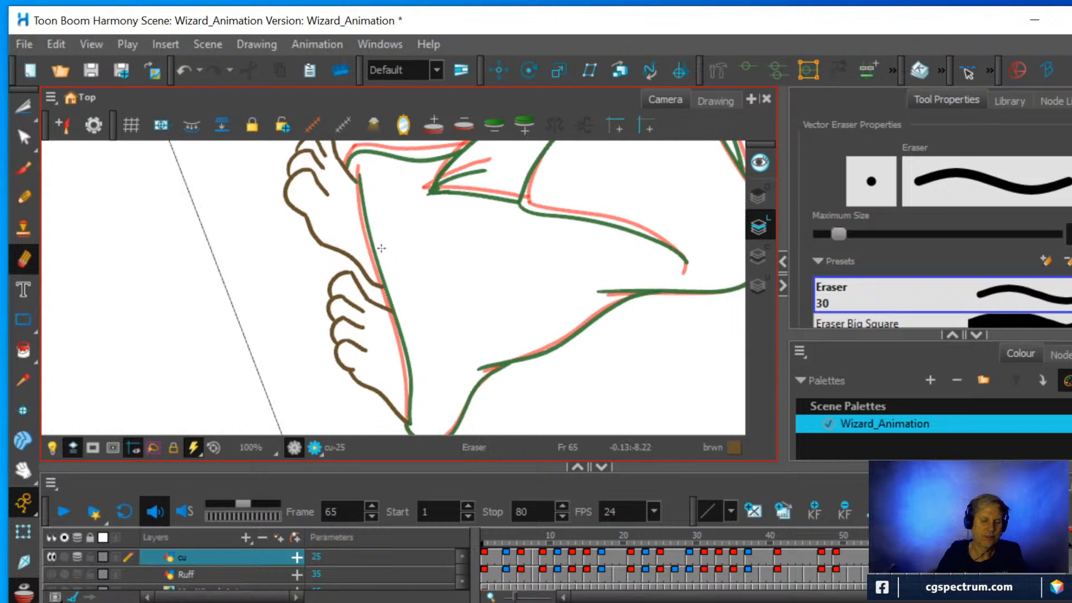
{"action": "left_click", "coordinate": [24, 198]}
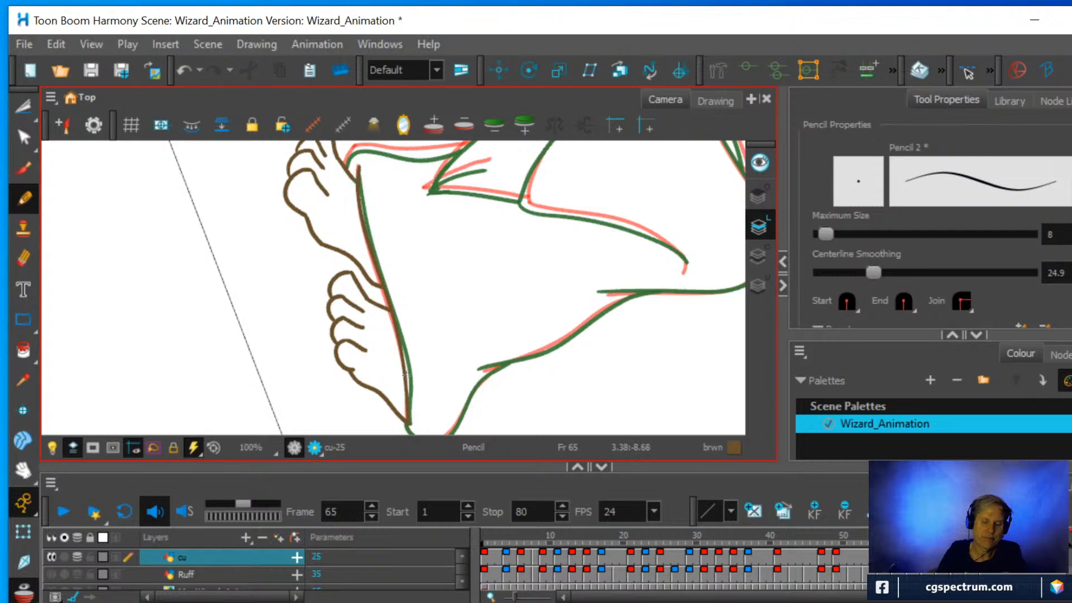
Try to erase and redraw the heel end of the hem line above the near foot.
{"action": "key", "text": "alt+e"}
{"action": "left_click_drag", "start_coordinate": [406, 412], "coordinate": [396, 315]}
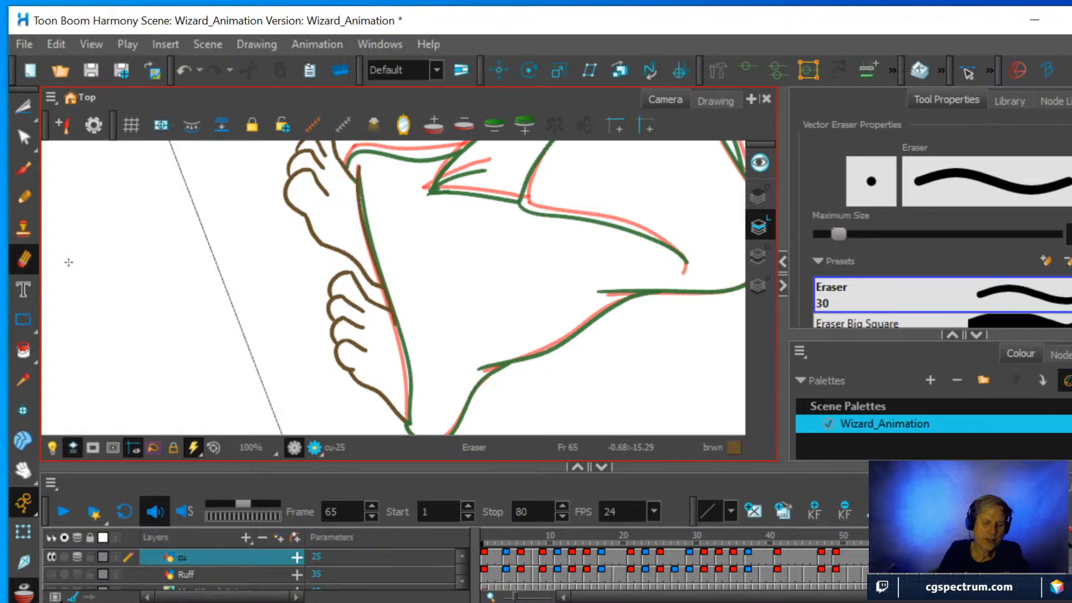
{"action": "left_click", "coordinate": [35, 207]}
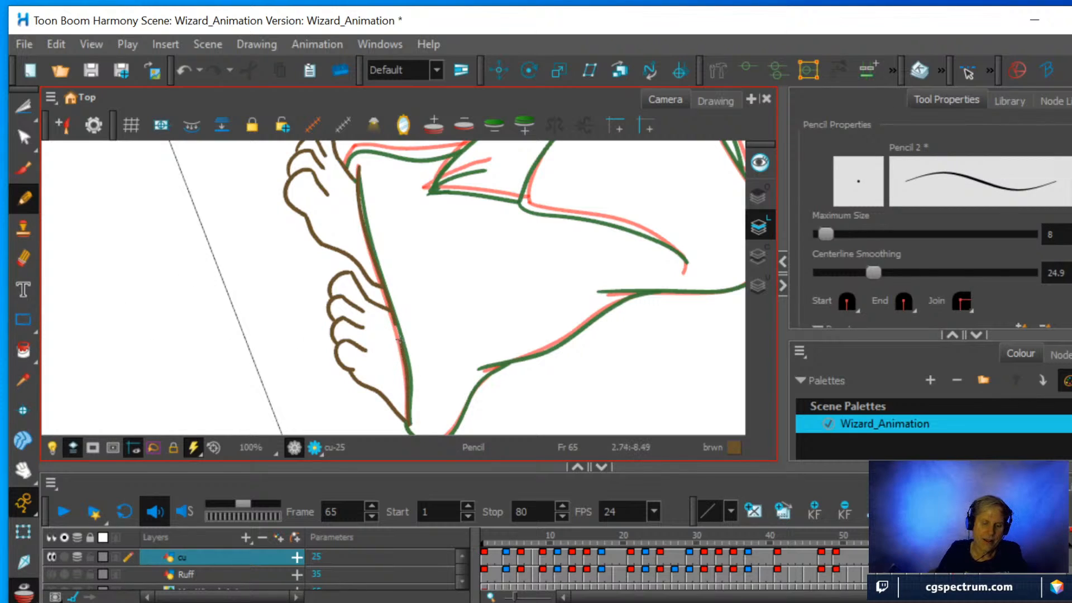
{"action": "left_click_drag", "start_coordinate": [394, 320], "coordinate": [395, 308]}
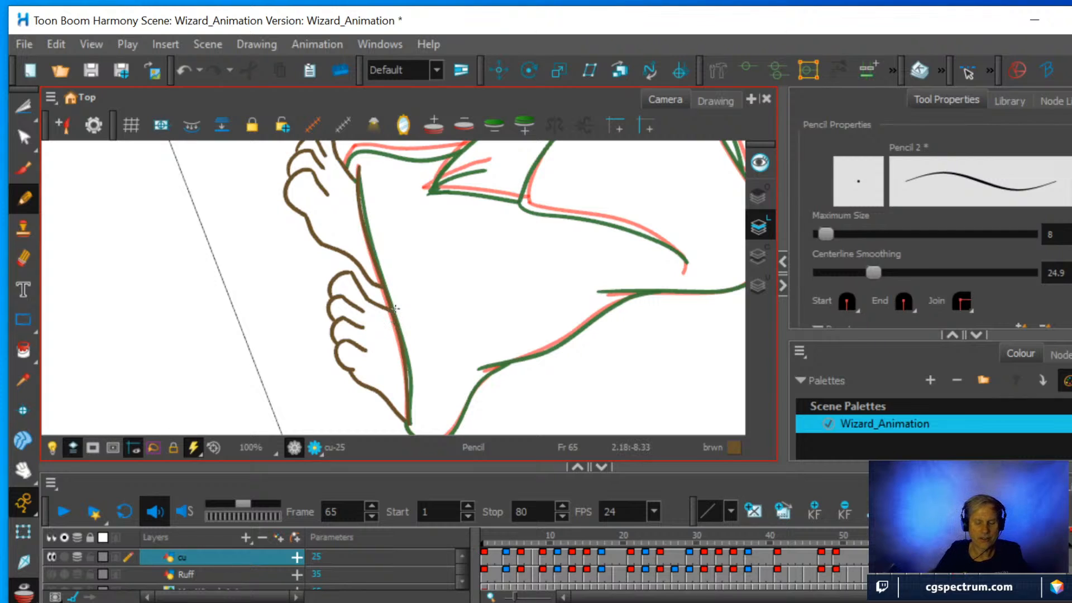
Erase the hem line's heel end, lower the pencil's centerline smoothing to 19.7 and pencil that end anew.
{"action": "key", "text": "alt+e"}
{"action": "mouse_move", "coordinate": [413, 407]}
{"action": "left_mouse_down"}
{"action": "mouse_move", "coordinate": [412, 424]}
{"action": "mouse_move", "coordinate": [398, 369]}
{"action": "mouse_move", "coordinate": [407, 332]}
{"action": "left_mouse_up"}
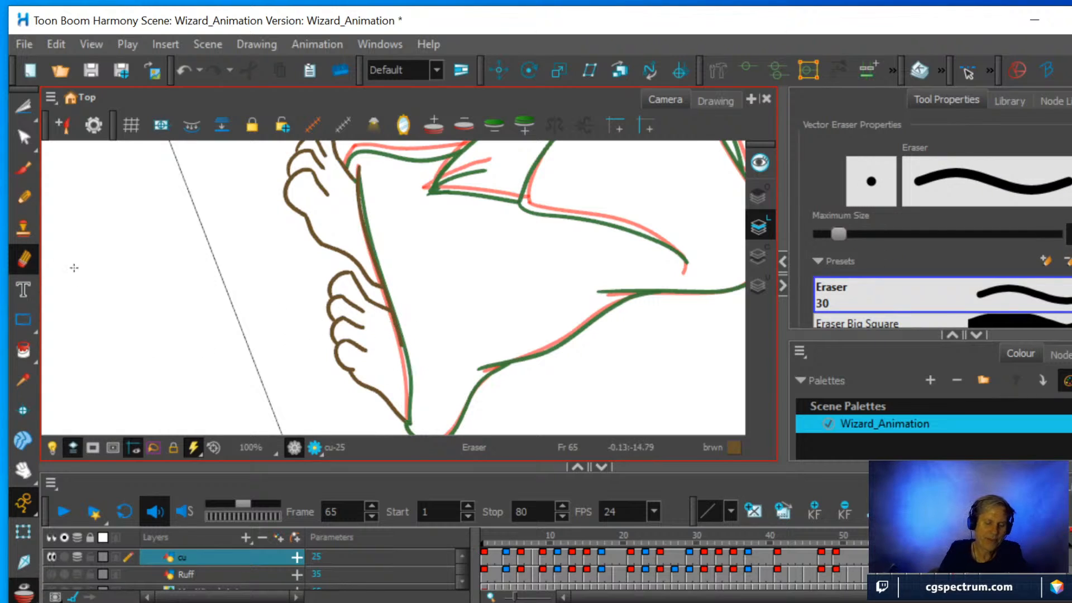
{"action": "left_click", "coordinate": [25, 197]}
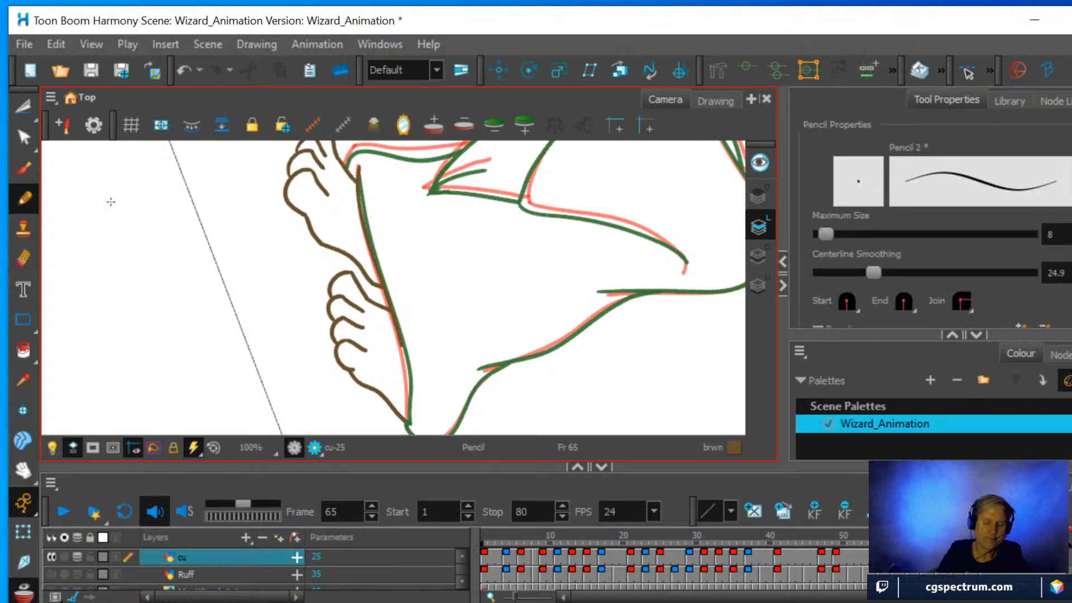
{"action": "left_click", "coordinate": [872, 272]}
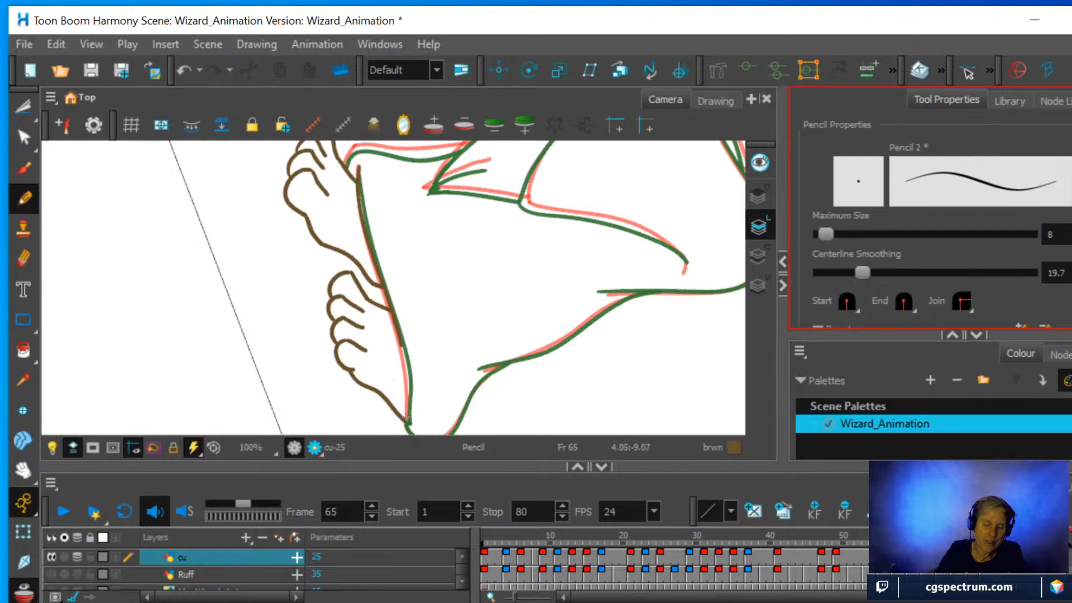
{"action": "left_click", "coordinate": [409, 422]}
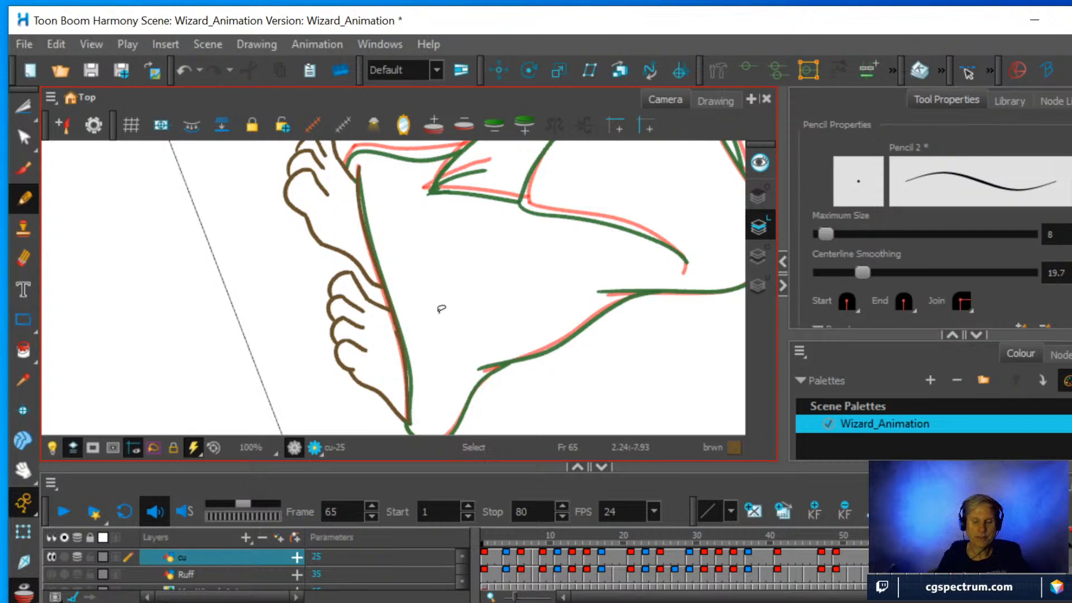
Flip the canvas around and pencil the robe's back edge from the lower fold around the corner to the near heel.
{"action": "mouse_move", "coordinate": [438, 307]}
{"action": "left_mouse_down"}
{"action": "mouse_move", "coordinate": [547, 370]}
{"action": "mouse_move", "coordinate": [471, 306]}
{"action": "mouse_move", "coordinate": [420, 293]}
{"action": "mouse_move", "coordinate": [371, 390]}
{"action": "mouse_move", "coordinate": [282, 394]}
{"action": "mouse_move", "coordinate": [221, 377]}
{"action": "left_mouse_up"}
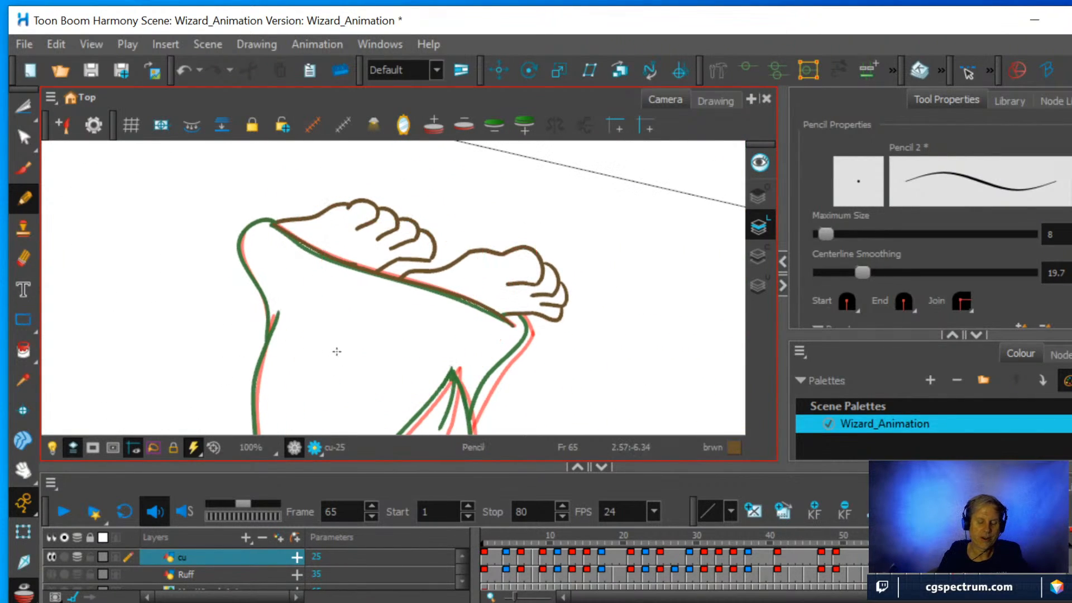
{"action": "scroll", "coordinate": [335, 352], "scroll_direction": "up", "scroll_amount": 3}
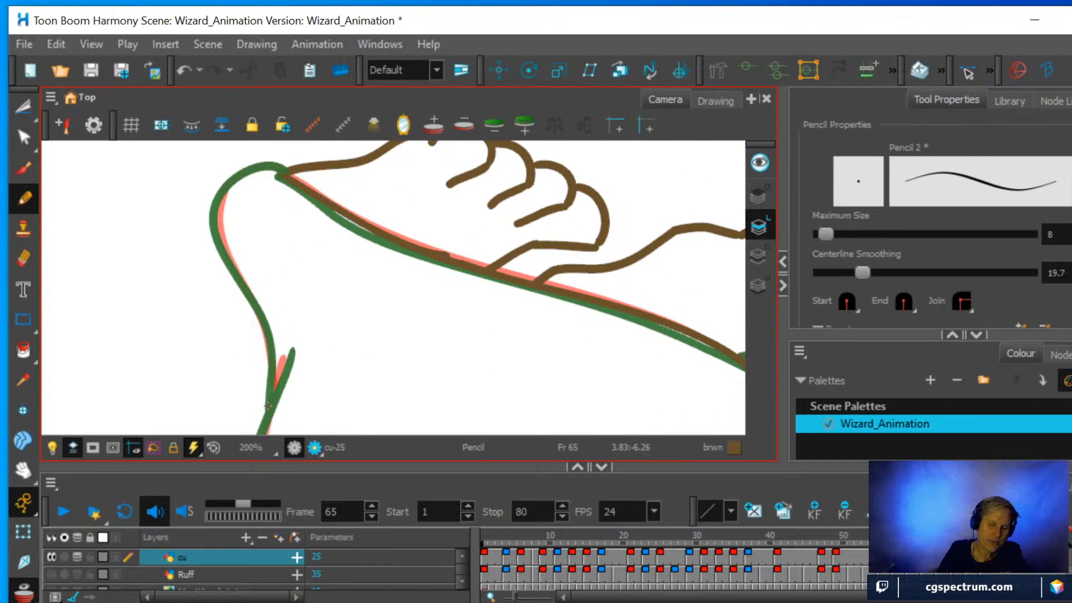
{"action": "mouse_move", "coordinate": [268, 406]}
{"action": "left_mouse_down"}
{"action": "mouse_move", "coordinate": [266, 338]}
{"action": "mouse_move", "coordinate": [217, 225]}
{"action": "mouse_move", "coordinate": [223, 192]}
{"action": "mouse_move", "coordinate": [251, 163]}
{"action": "mouse_move", "coordinate": [279, 162]}
{"action": "left_mouse_up"}
{"action": "key", "text": "ctrl+z"}
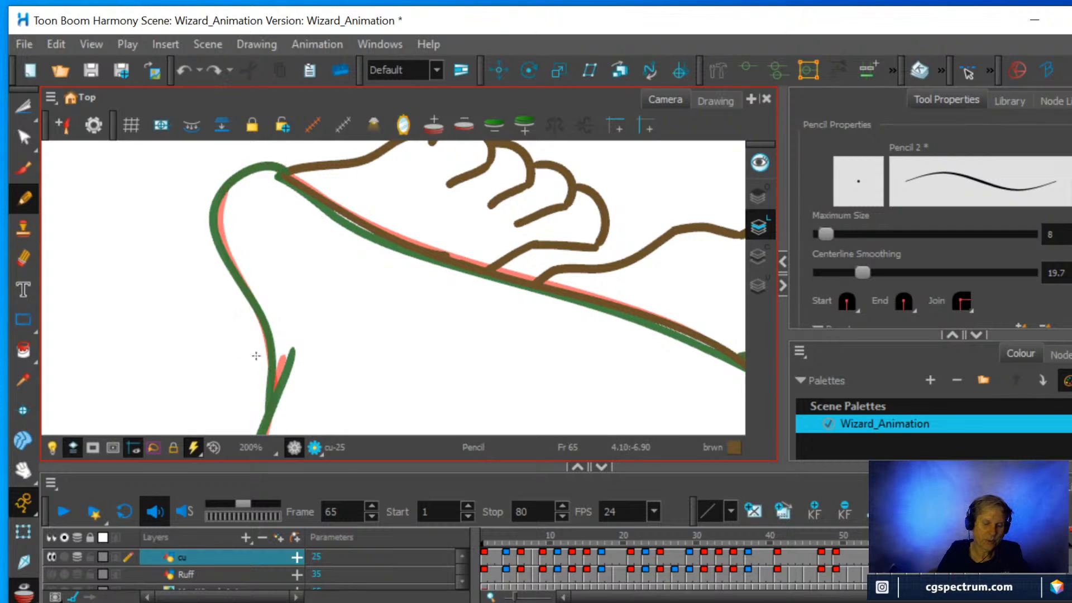
{"action": "mouse_move", "coordinate": [270, 399]}
{"action": "left_mouse_down"}
{"action": "mouse_move", "coordinate": [266, 334]}
{"action": "mouse_move", "coordinate": [227, 256]}
{"action": "mouse_move", "coordinate": [221, 210]}
{"action": "mouse_move", "coordinate": [233, 271]}
{"action": "mouse_move", "coordinate": [218, 227]}
{"action": "mouse_move", "coordinate": [236, 177]}
{"action": "left_mouse_up"}
{"action": "left_click", "coordinate": [22, 261]}
{"action": "left_click", "coordinate": [24, 198]}
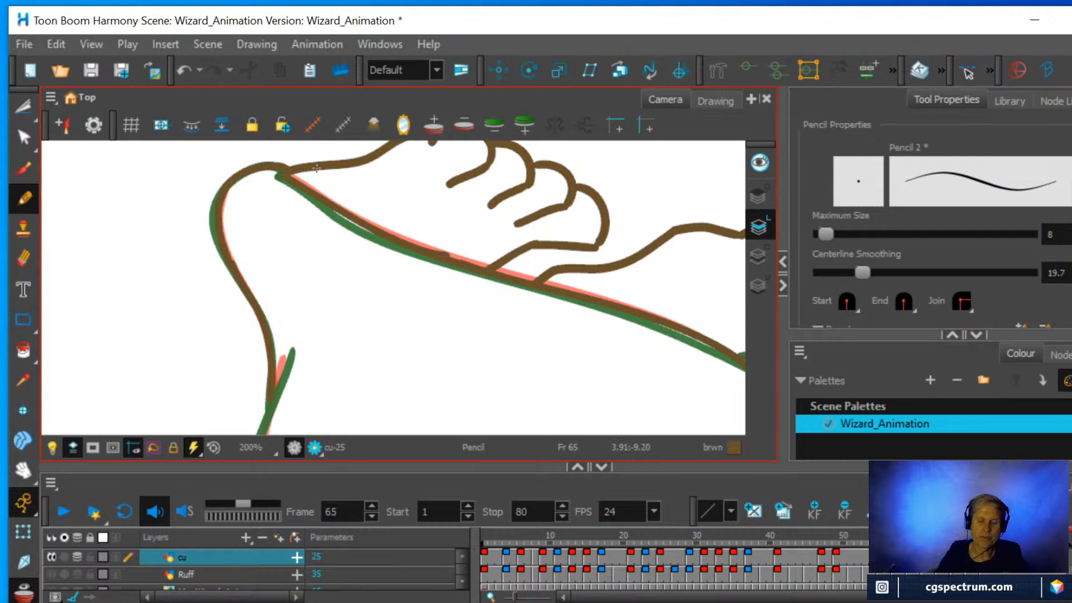
Pencil the robe's front edge between the onion skin lines, from the sleeve down to the far foot.
{"action": "key", "text": "ctrl+alt"}
{"action": "scroll", "coordinate": [479, 281], "scroll_direction": "down", "scroll_amount": 2}
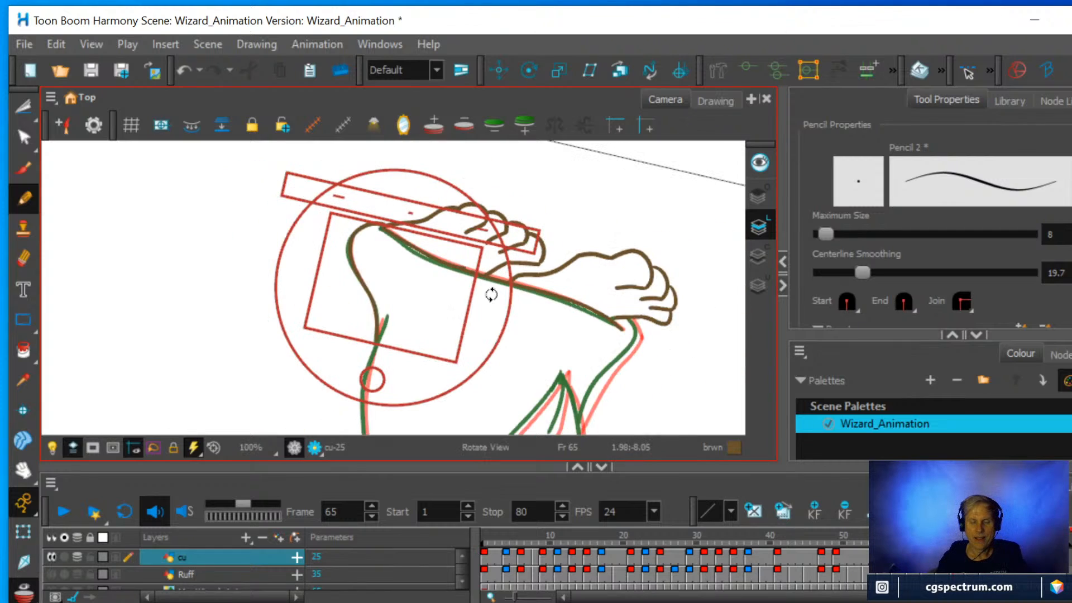
{"action": "left_click_drag", "start_coordinate": [627, 349], "coordinate": [481, 281]}
{"action": "scroll", "coordinate": [480, 281], "scroll_direction": "up", "scroll_amount": 2}
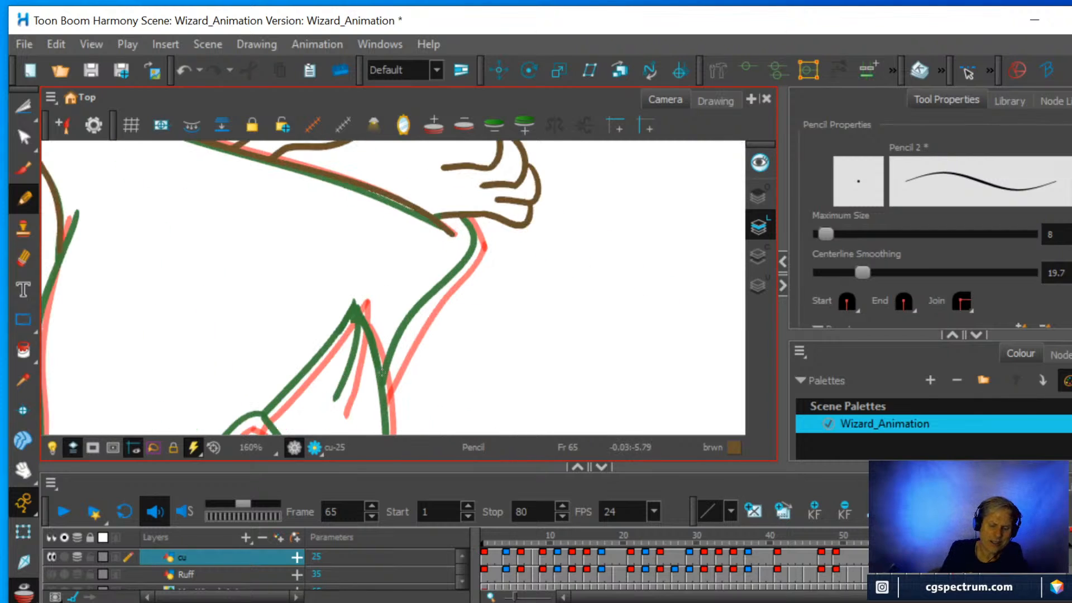
{"action": "left_click_drag", "start_coordinate": [383, 393], "coordinate": [467, 266]}
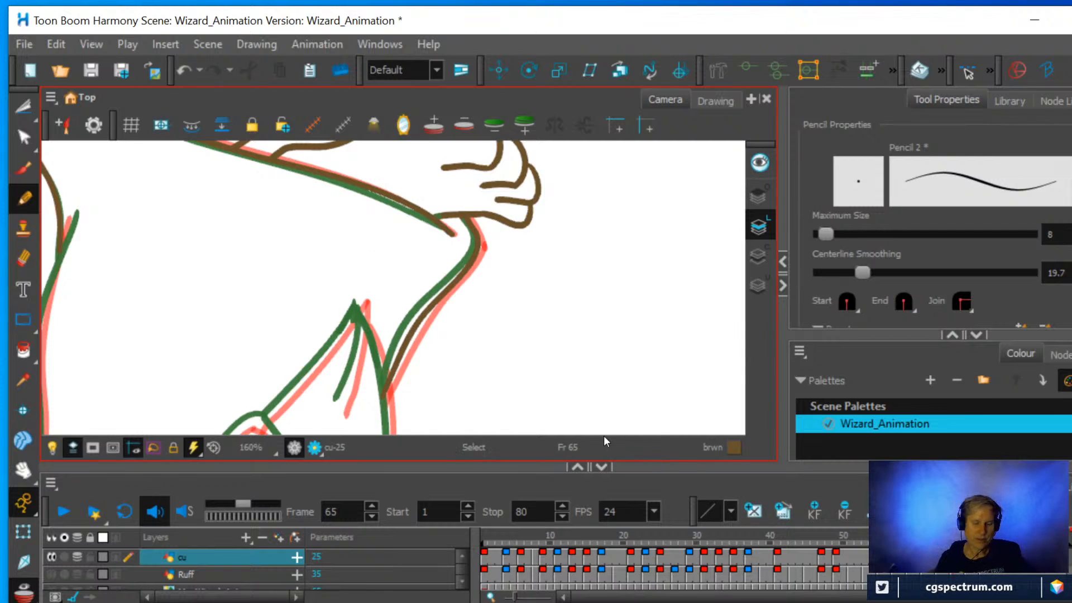
Pencil the robe fold's edge and inner crease below the sleeve between the onion skin lines, and erase the crease's upper tip.
{"action": "mouse_move", "coordinate": [600, 413]}
{"action": "left_mouse_down"}
{"action": "mouse_move", "coordinate": [584, 320]}
{"action": "mouse_move", "coordinate": [365, 402]}
{"action": "mouse_move", "coordinate": [225, 337]}
{"action": "left_mouse_up"}
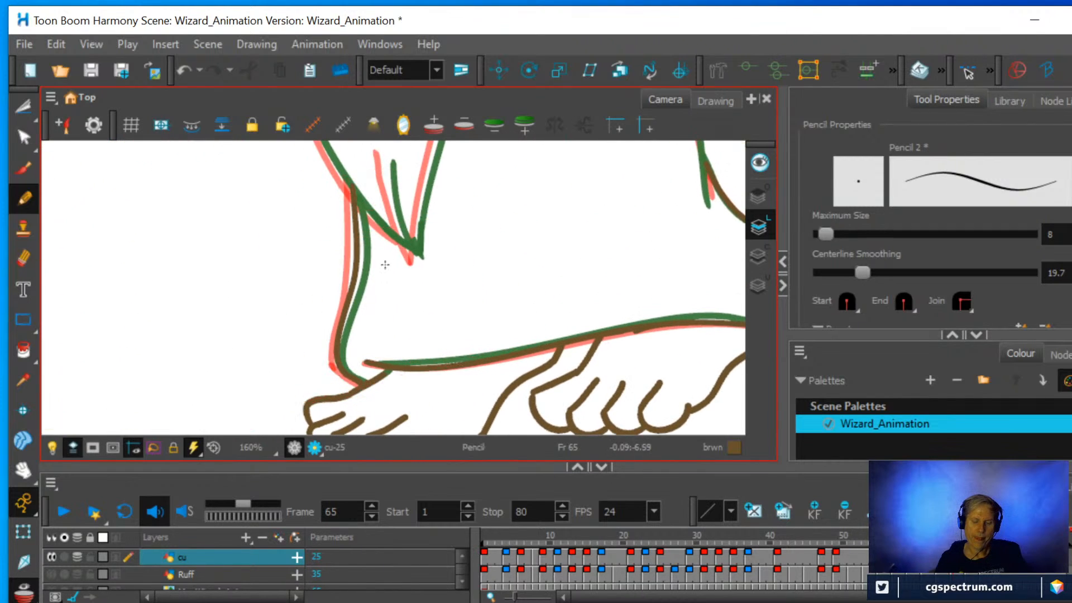
{"action": "scroll", "coordinate": [470, 234], "scroll_direction": "down", "scroll_amount": 1}
{"action": "left_click_drag", "start_coordinate": [470, 235], "coordinate": [463, 354]}
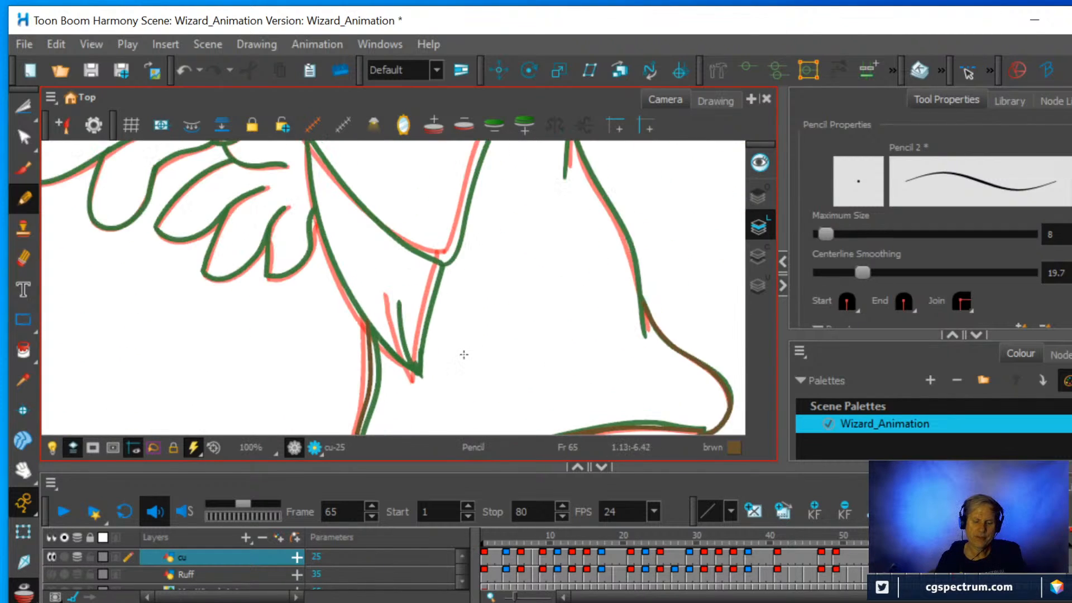
{"action": "scroll", "coordinate": [464, 354], "scroll_direction": "up", "scroll_amount": 1}
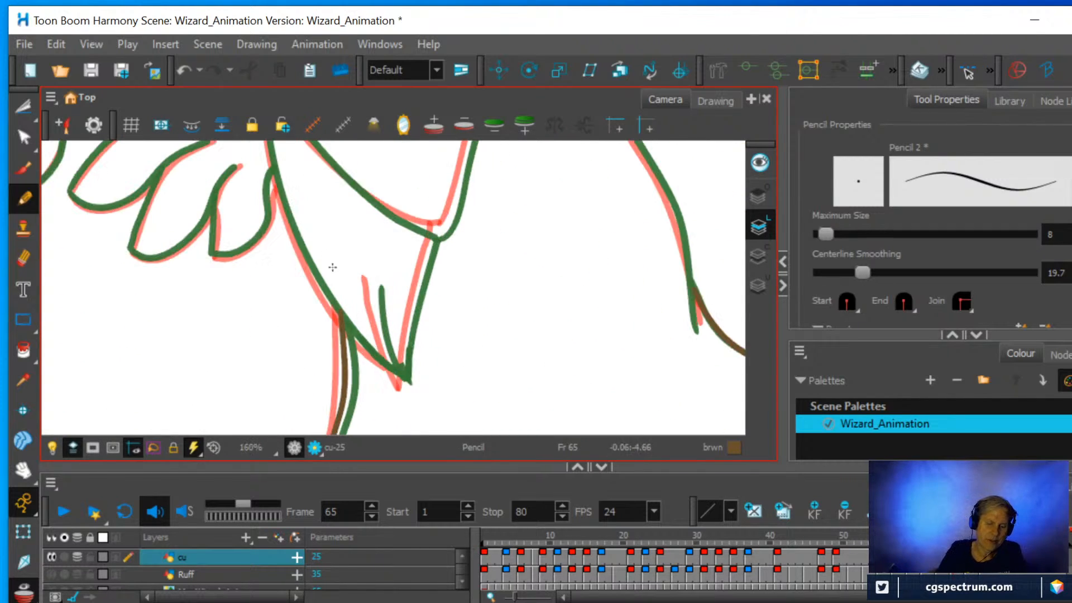
{"action": "left_click_drag", "start_coordinate": [402, 383], "coordinate": [433, 229]}
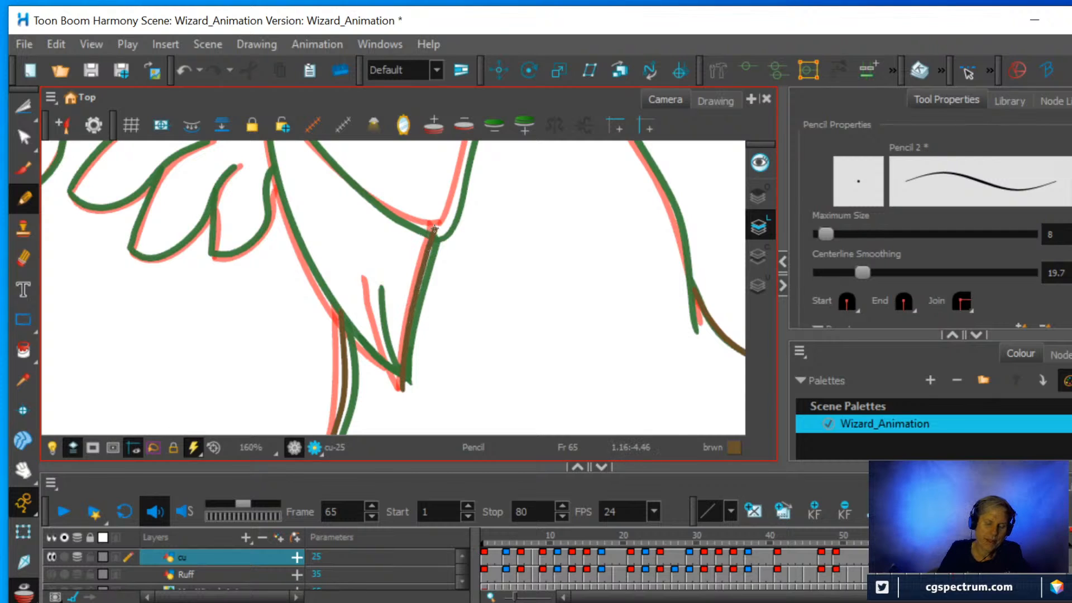
{"action": "left_click_drag", "start_coordinate": [396, 376], "coordinate": [369, 275]}
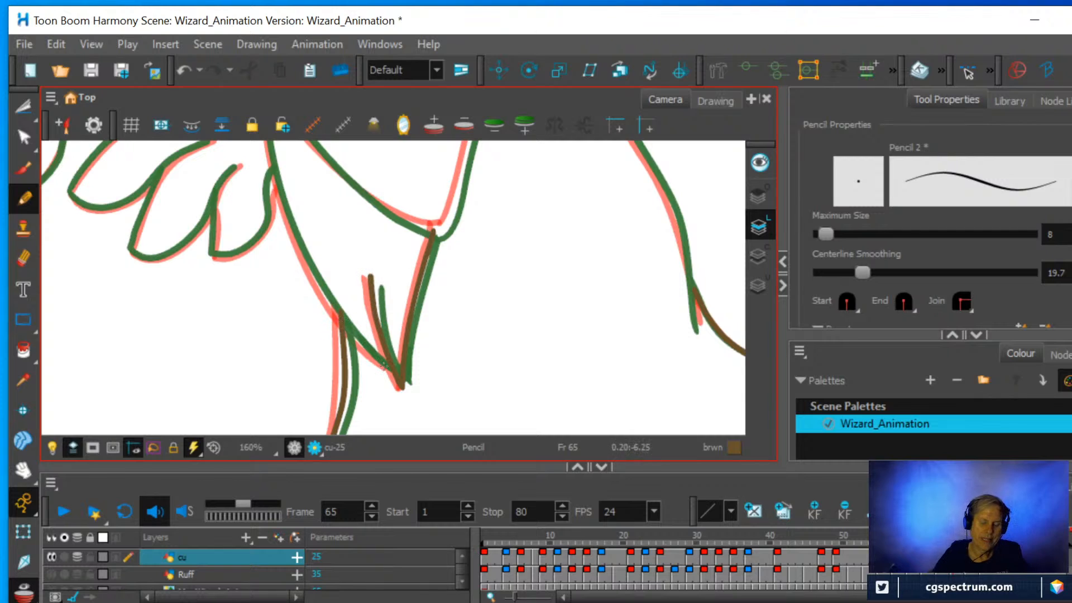
{"action": "scroll", "coordinate": [503, 306], "scroll_direction": "down", "scroll_amount": 1}
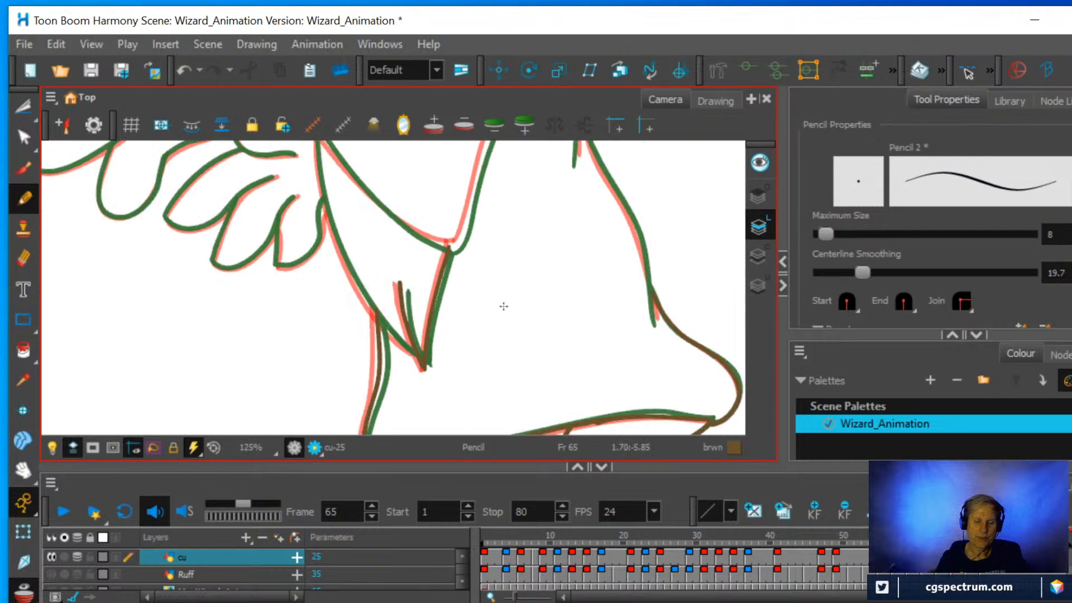
{"action": "left_click", "coordinate": [23, 257]}
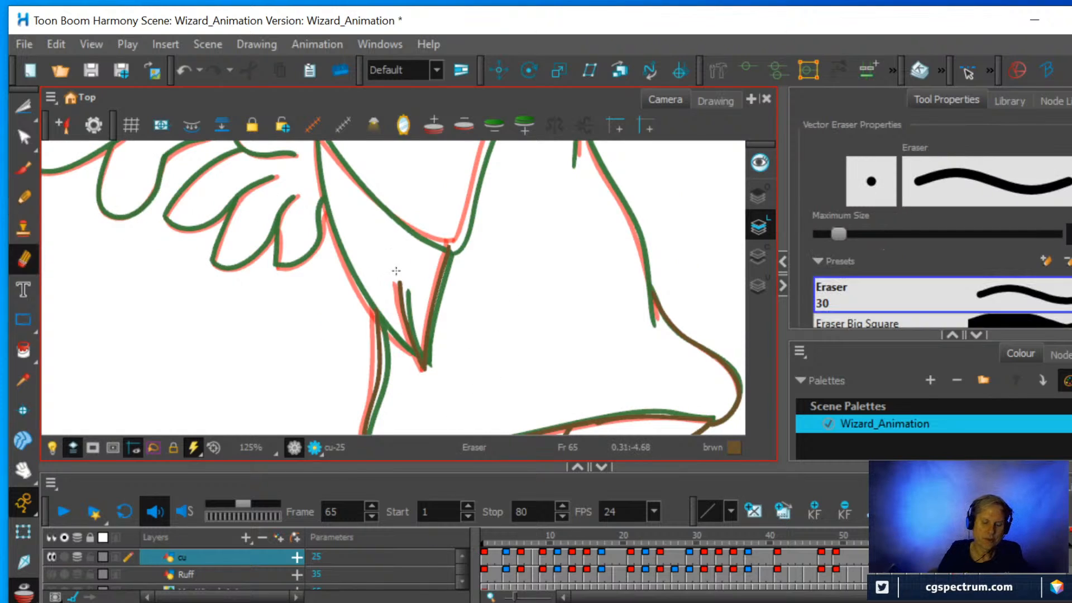
{"action": "left_click_drag", "start_coordinate": [403, 276], "coordinate": [402, 277]}
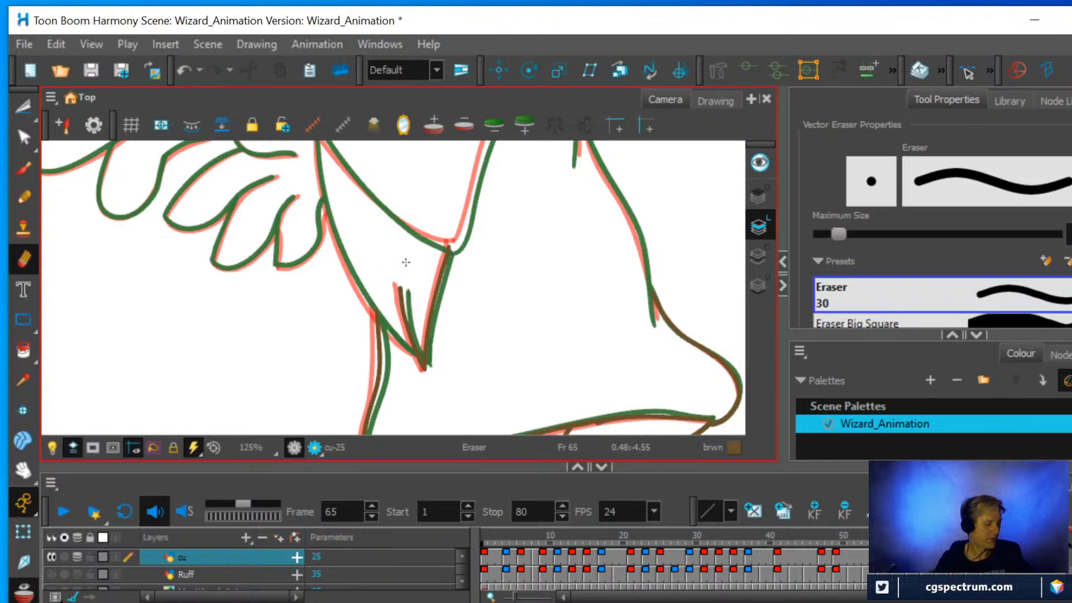
Rotate the canvas and pencil the robe's front edge from the fold's tip up past the fingers to the sleeve.
{"action": "key", "text": "ctrl+alt"}
{"action": "left_click_drag", "start_coordinate": [497, 304], "coordinate": [464, 339]}
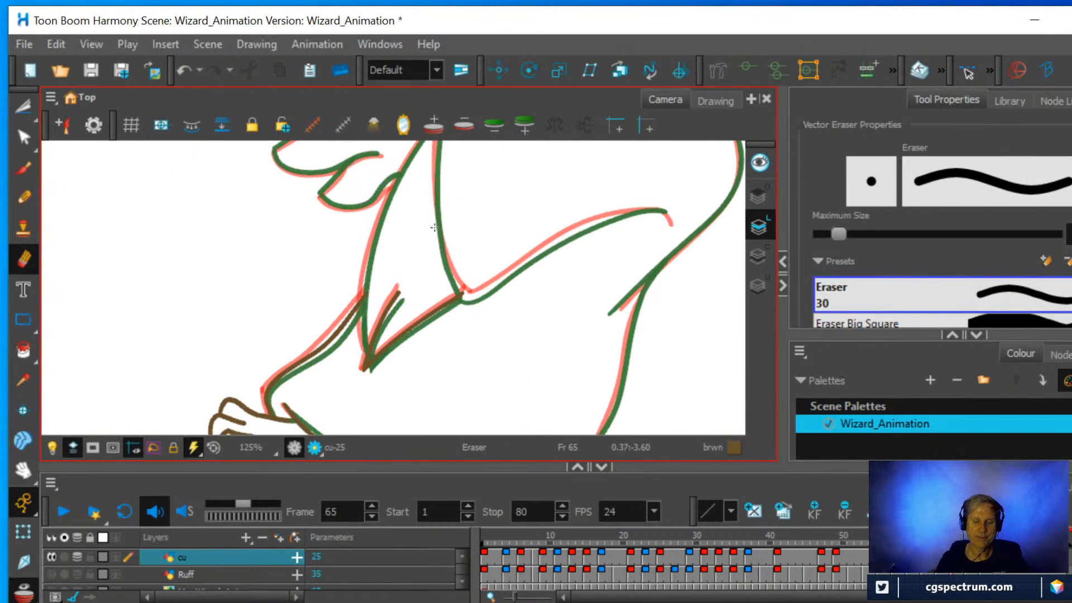
{"action": "left_click_drag", "start_coordinate": [423, 222], "coordinate": [448, 305]}
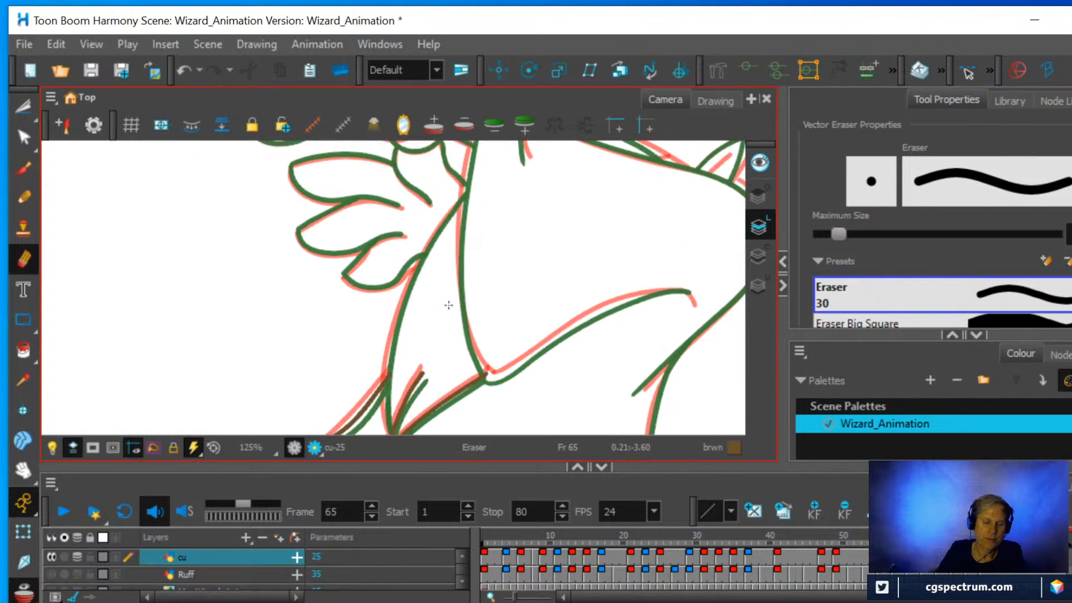
{"action": "left_click", "coordinate": [24, 198]}
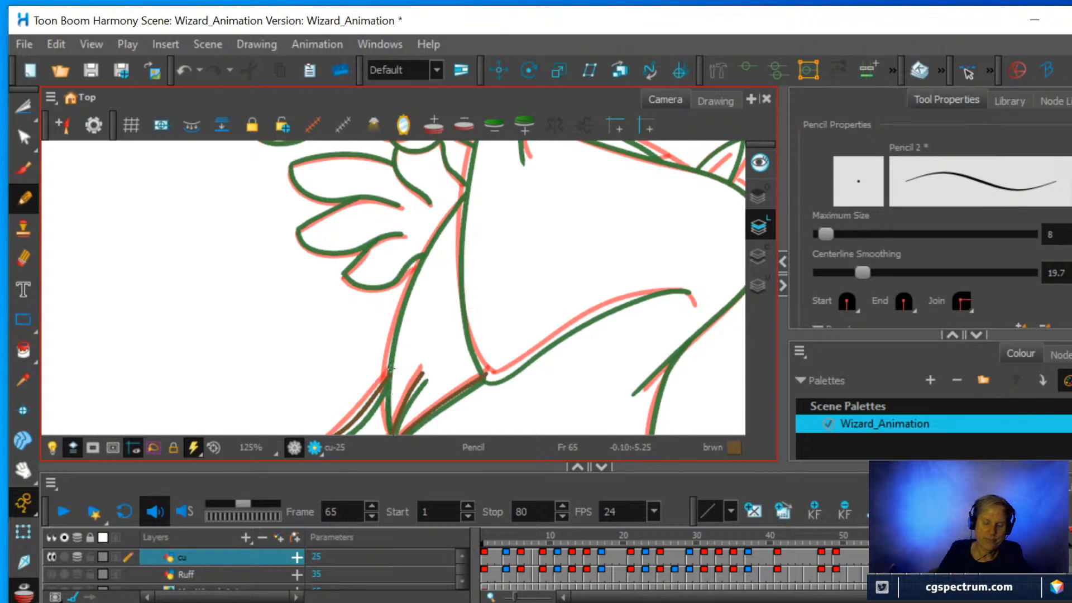
{"action": "key", "text": "space"}
{"action": "left_click_drag", "start_coordinate": [420, 345], "coordinate": [421, 327]}
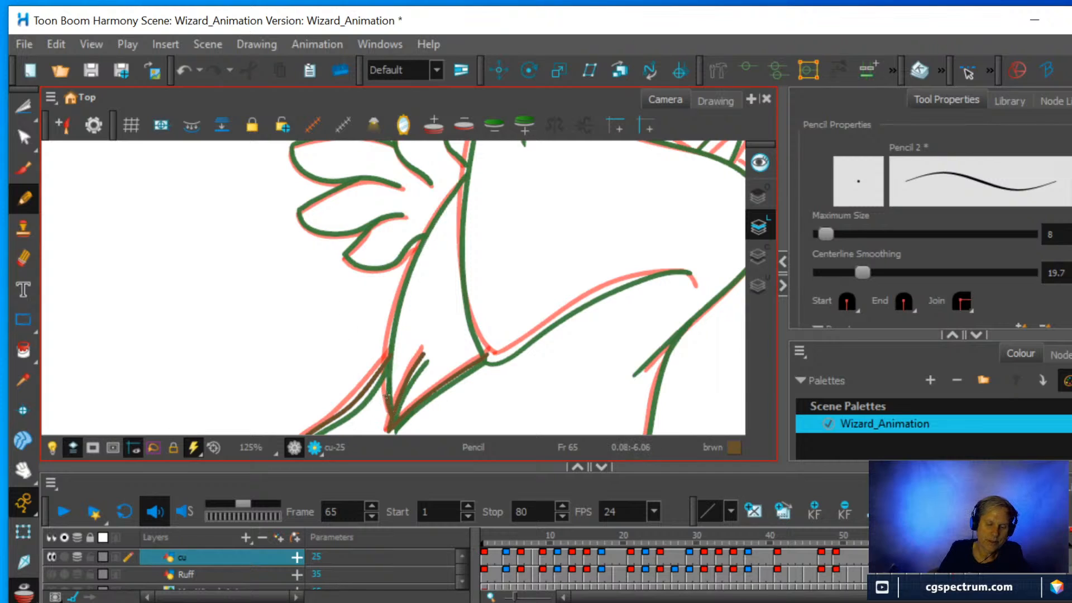
{"action": "left_click_drag", "start_coordinate": [387, 341], "coordinate": [406, 274]}
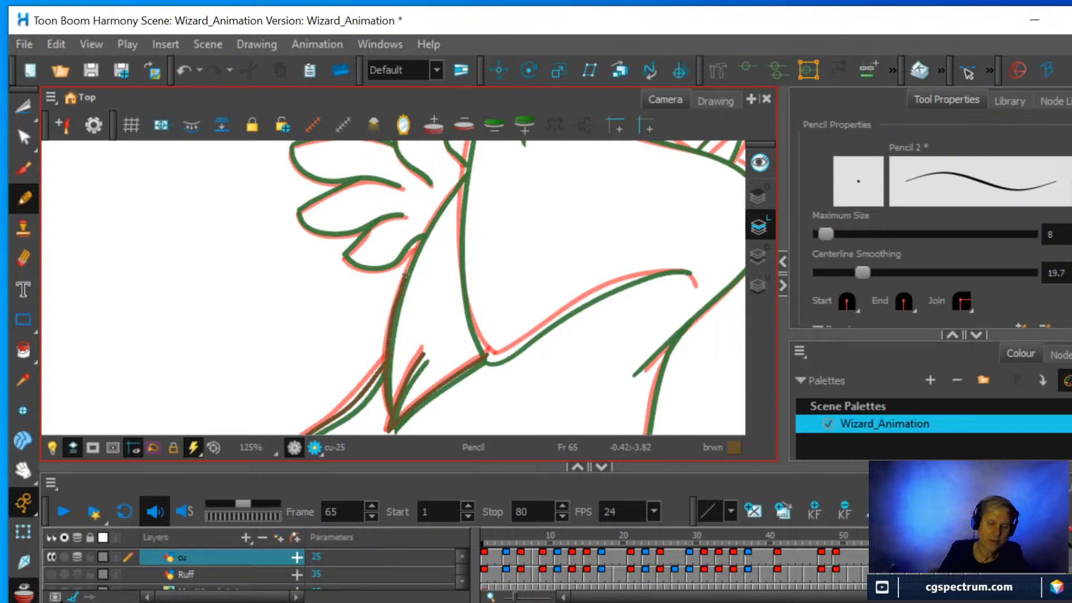
{"action": "left_click_drag", "start_coordinate": [459, 184], "coordinate": [465, 179]}
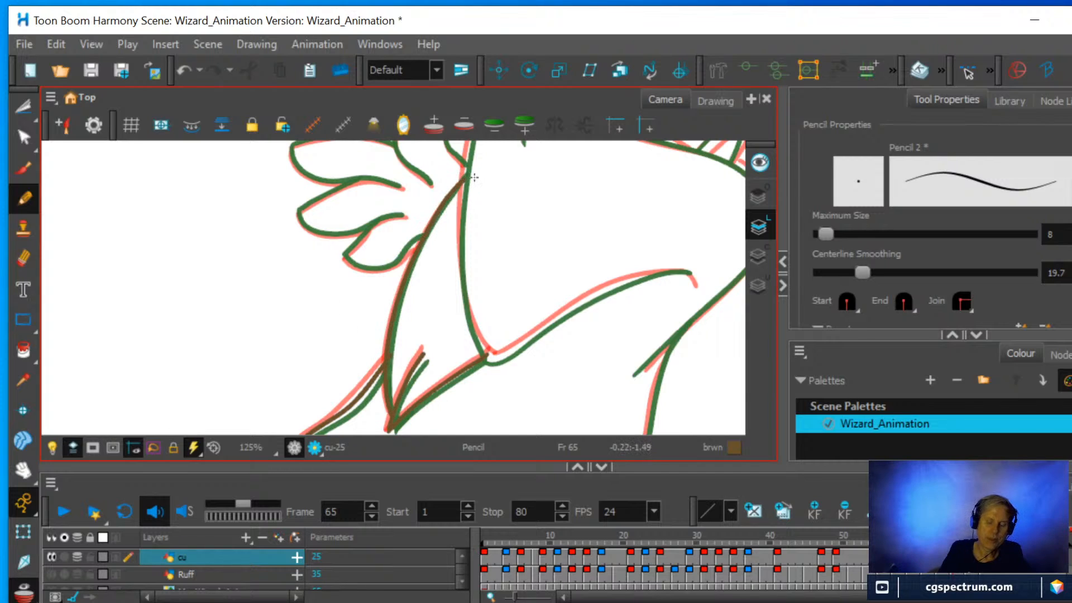
Pencil the sleeve's lower edge with its hooked end, and its front edge from the lower corner up towards the wrist.
{"action": "mouse_move", "coordinate": [514, 227]}
{"action": "left_mouse_down"}
{"action": "mouse_move", "coordinate": [586, 313]}
{"action": "mouse_move", "coordinate": [526, 215]}
{"action": "mouse_move", "coordinate": [549, 247]}
{"action": "mouse_move", "coordinate": [491, 371]}
{"action": "left_mouse_up"}
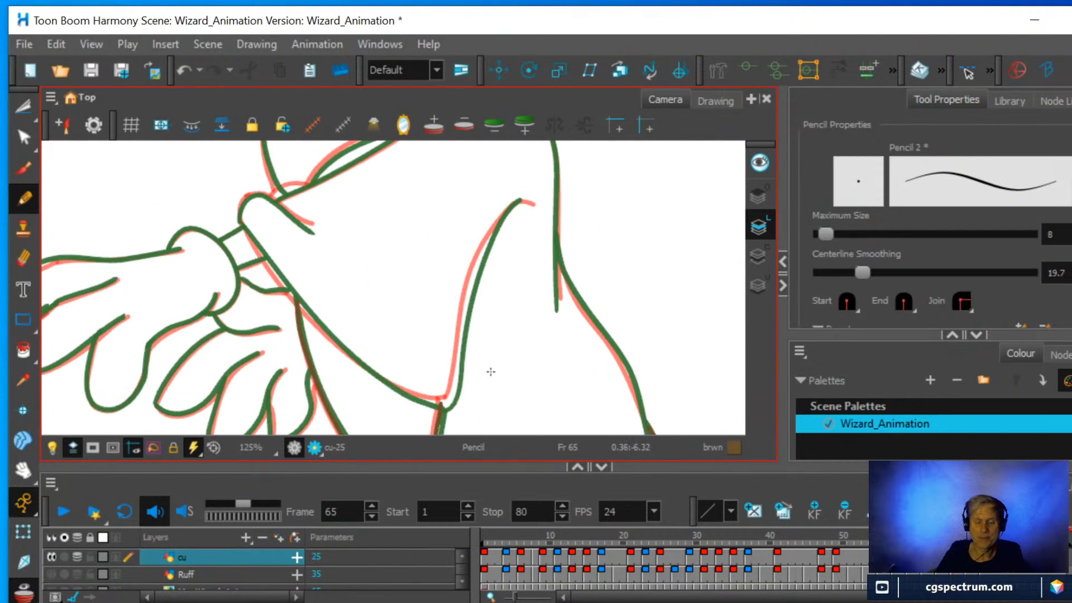
{"action": "mouse_move", "coordinate": [447, 402]}
{"action": "left_mouse_down"}
{"action": "mouse_move", "coordinate": [473, 271]}
{"action": "mouse_move", "coordinate": [521, 198]}
{"action": "left_mouse_up"}
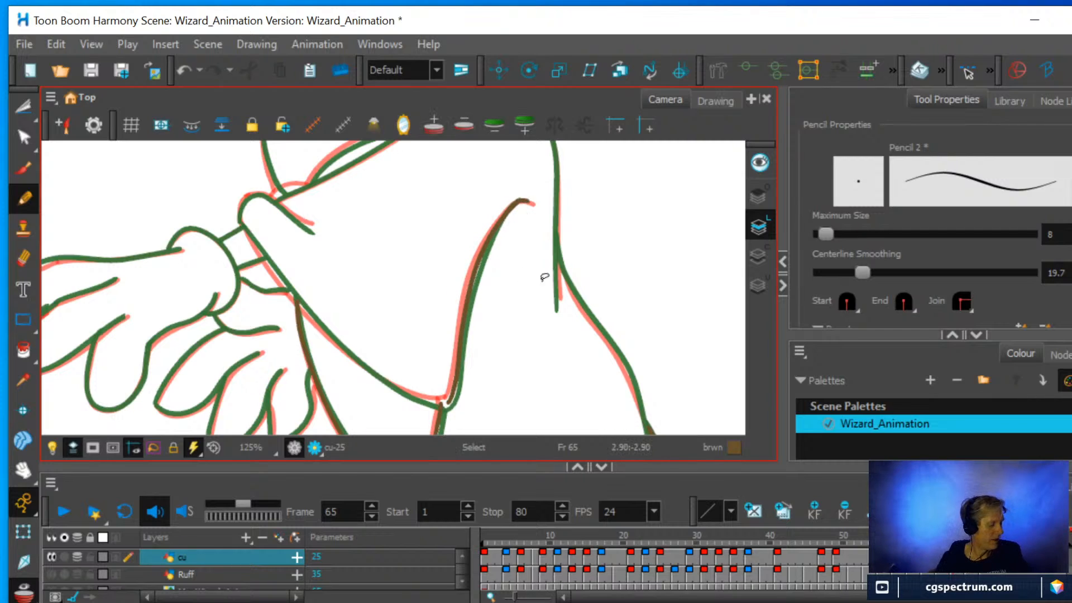
{"action": "key", "text": "ctrl+alt"}
{"action": "left_click_drag", "start_coordinate": [579, 289], "coordinate": [453, 375]}
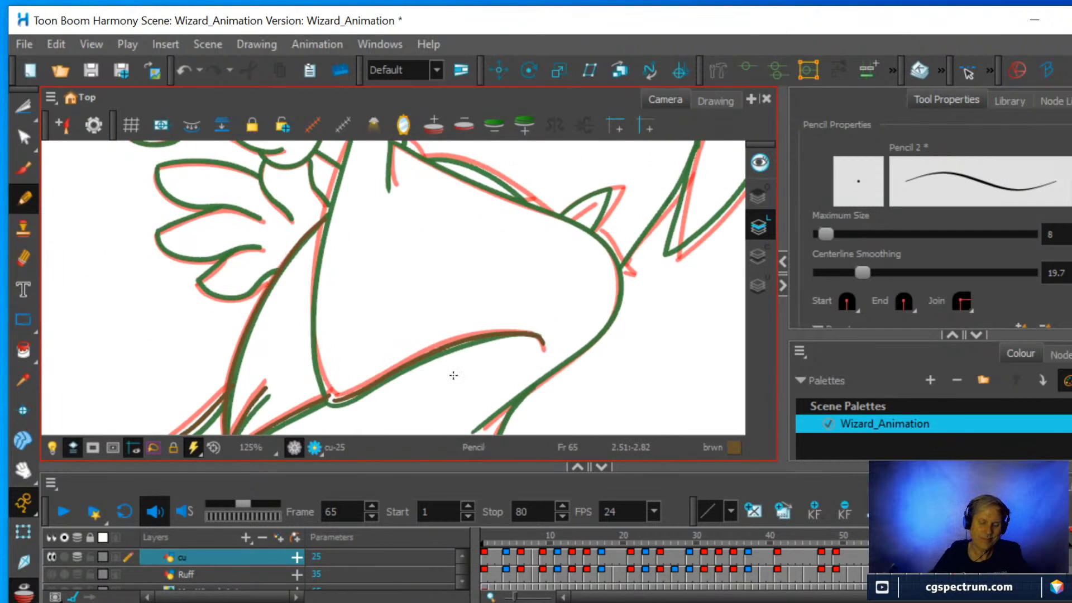
{"action": "mouse_move", "coordinate": [331, 395]}
{"action": "left_mouse_down"}
{"action": "mouse_move", "coordinate": [314, 299]}
{"action": "mouse_move", "coordinate": [339, 171]}
{"action": "left_mouse_up"}
Extend the sleeve's front edge at the wrist and pencil the rounded cuff tip with its short inner fold line.
{"action": "key", "text": "space"}
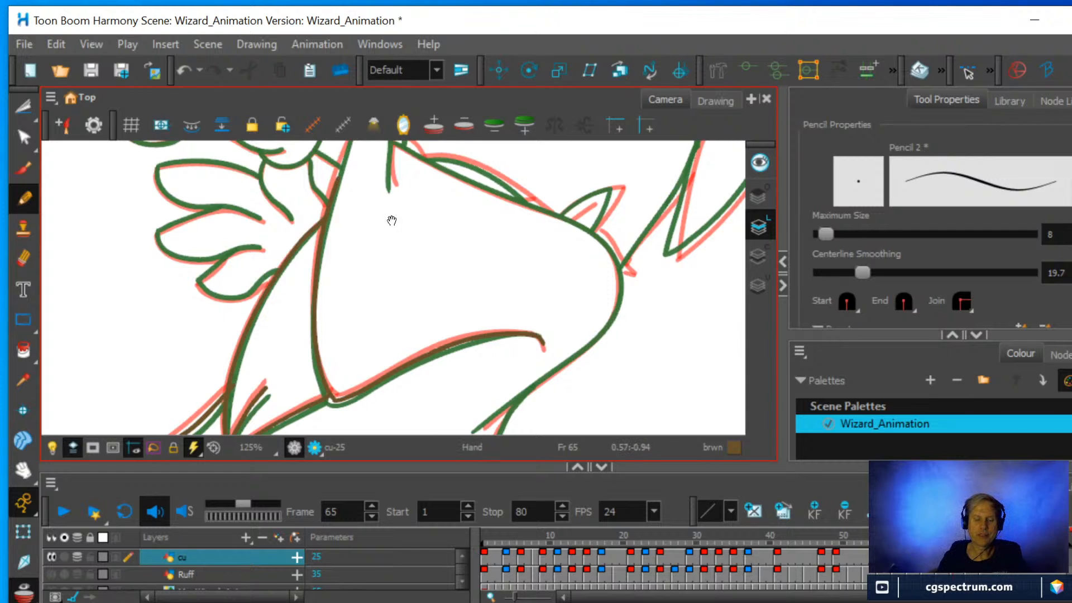
{"action": "left_click_drag", "start_coordinate": [393, 219], "coordinate": [419, 335]}
{"action": "key", "text": "2"}
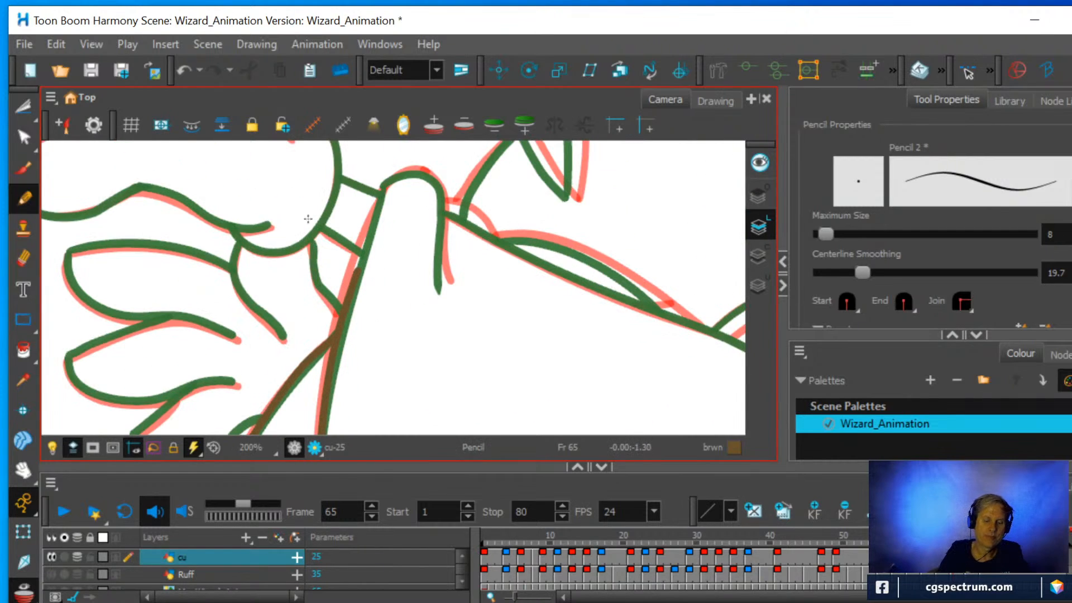
{"action": "left_click_drag", "start_coordinate": [350, 287], "coordinate": [384, 183]}
{"action": "mouse_move", "coordinate": [445, 285]}
{"action": "left_mouse_down"}
{"action": "mouse_move", "coordinate": [440, 186]}
{"action": "mouse_move", "coordinate": [416, 169]}
{"action": "mouse_move", "coordinate": [381, 187]}
{"action": "left_mouse_up"}
Flip the canvas around and pencil the robe's back edge between the lower fold and the sleeve.
{"action": "scroll", "coordinate": [393, 188], "scroll_direction": "down", "scroll_amount": 3}
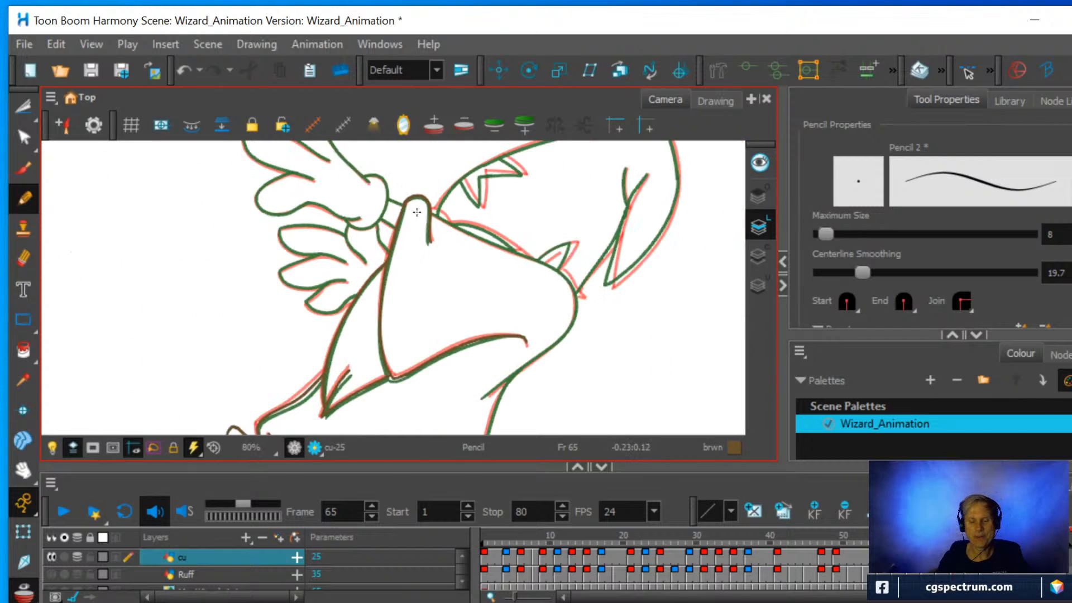
{"action": "key", "text": "space"}
{"action": "left_click_drag", "start_coordinate": [523, 335], "coordinate": [476, 263]}
{"action": "scroll", "coordinate": [479, 271], "scroll_direction": "up", "scroll_amount": 1}
{"action": "left_click_drag", "start_coordinate": [495, 299], "coordinate": [514, 251]}
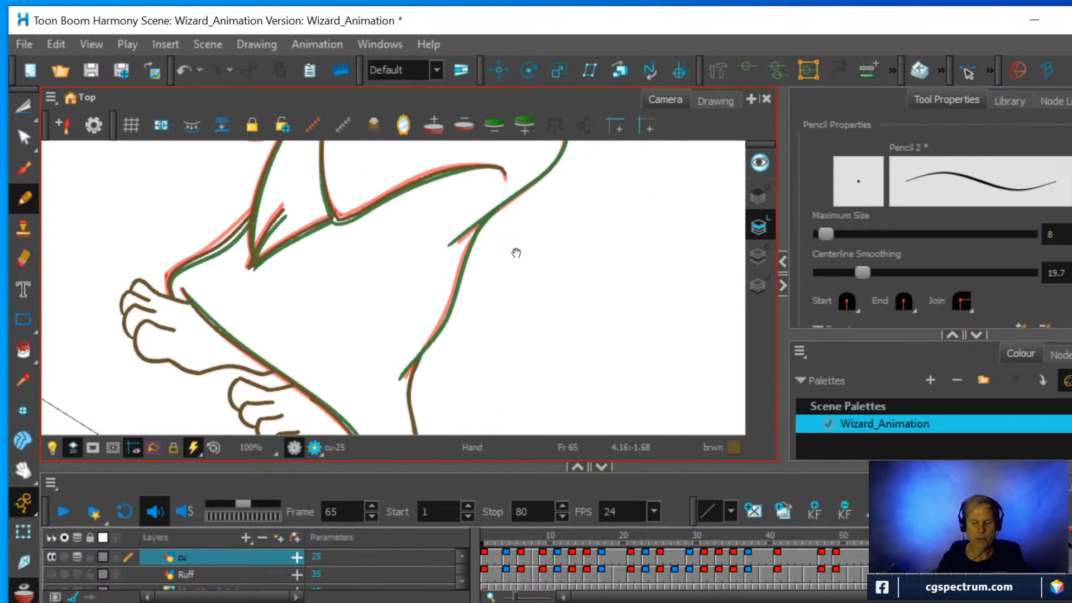
{"action": "scroll", "coordinate": [518, 254], "scroll_direction": "up", "scroll_amount": 1}
{"action": "scroll", "coordinate": [522, 257], "scroll_direction": "up", "scroll_amount": 2}
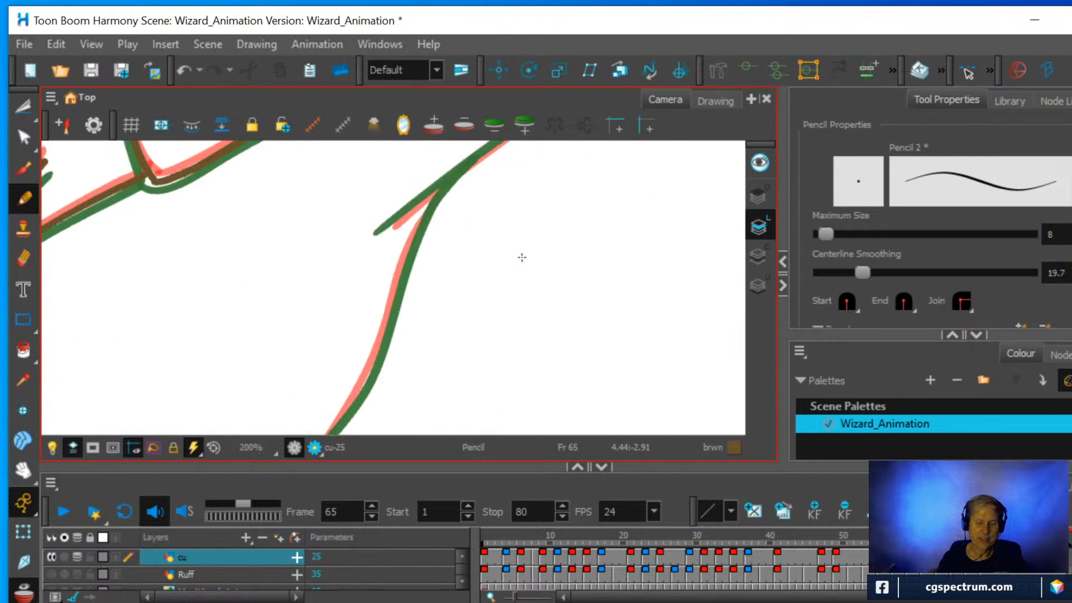
{"action": "scroll", "coordinate": [522, 257], "scroll_direction": "down", "scroll_amount": 3}
{"action": "key", "text": "space"}
{"action": "left_click_drag", "start_coordinate": [529, 244], "coordinate": [534, 225]}
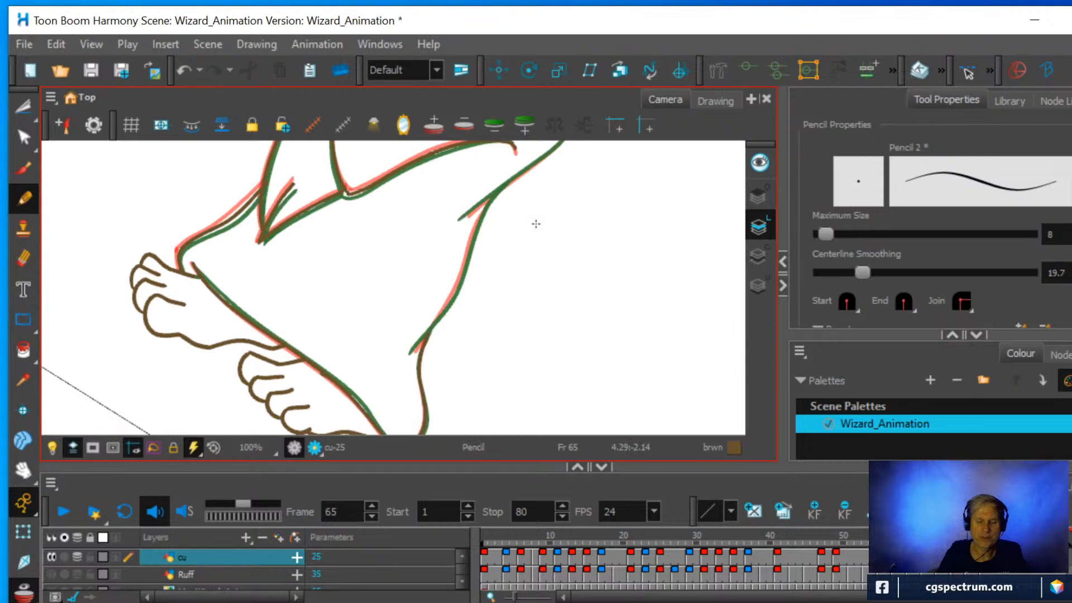
{"action": "mouse_move", "coordinate": [434, 306]}
{"action": "left_mouse_down"}
{"action": "mouse_move", "coordinate": [491, 342]}
{"action": "mouse_move", "coordinate": [471, 296]}
{"action": "mouse_move", "coordinate": [371, 283]}
{"action": "mouse_move", "coordinate": [362, 291]}
{"action": "mouse_move", "coordinate": [388, 271]}
{"action": "left_mouse_up"}
{"action": "key", "text": "2"}
{"action": "key", "text": "space"}
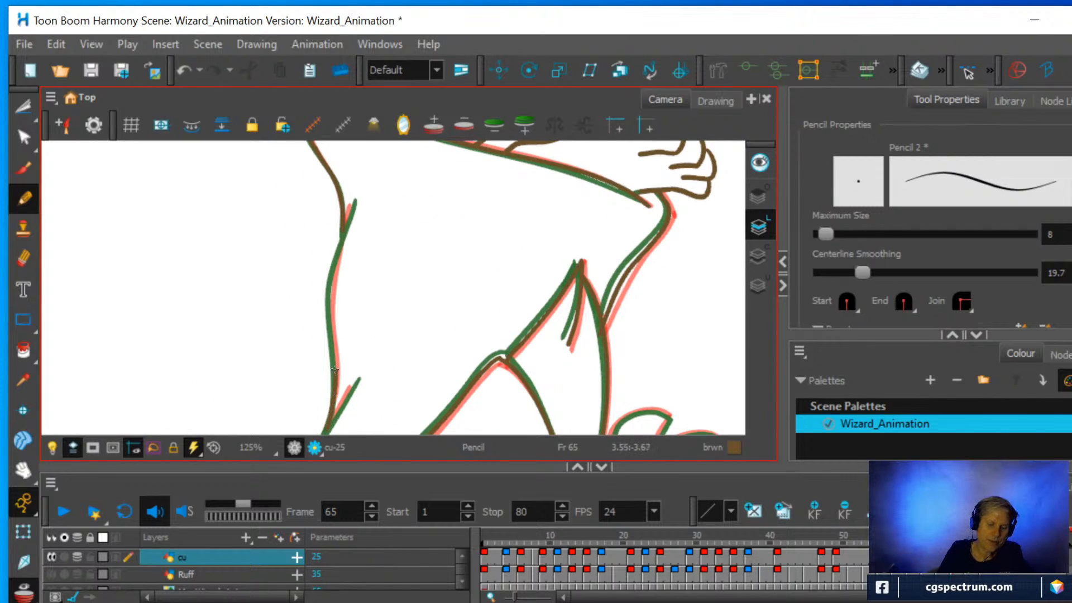
{"action": "mouse_move", "coordinate": [331, 291]}
{"action": "left_mouse_down"}
{"action": "mouse_move", "coordinate": [352, 199]}
{"action": "mouse_move", "coordinate": [407, 139]}
{"action": "left_mouse_up"}
Pencil the sleeve's back edge, starting from its overlap with the robe's back edge.
{"action": "key", "text": "1"}
{"action": "key", "text": "space"}
{"action": "left_click_drag", "start_coordinate": [400, 288], "coordinate": [404, 225]}
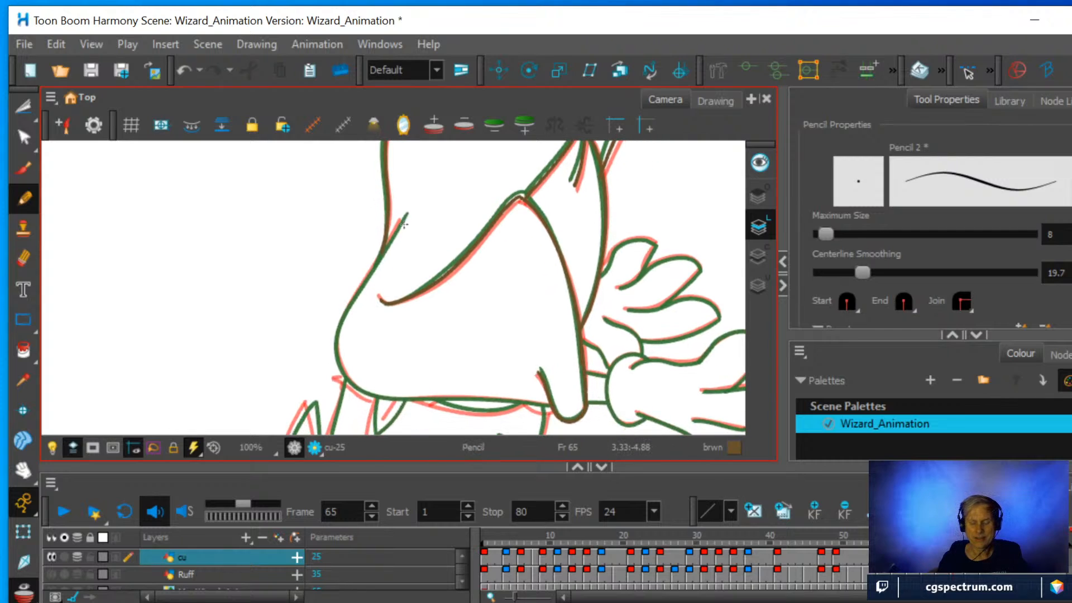
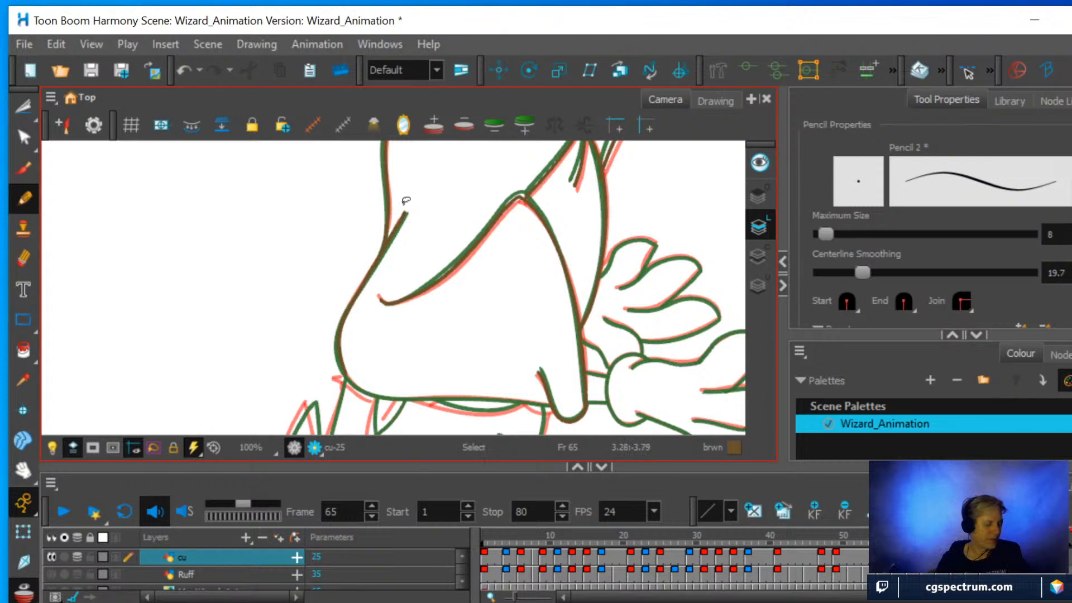
Pencil the sleeve's lower edge from the hooked corner up and around the rounded bend to meet the back edge.
{"action": "key", "text": "ctrl+alt"}
{"action": "mouse_move", "coordinate": [497, 223]}
{"action": "left_mouse_down"}
{"action": "mouse_move", "coordinate": [425, 307]}
{"action": "mouse_move", "coordinate": [408, 311]}
{"action": "mouse_move", "coordinate": [508, 246]}
{"action": "left_mouse_up"}
{"action": "key", "text": "space"}
{"action": "key", "text": "2"}
{"action": "key", "text": "2"}
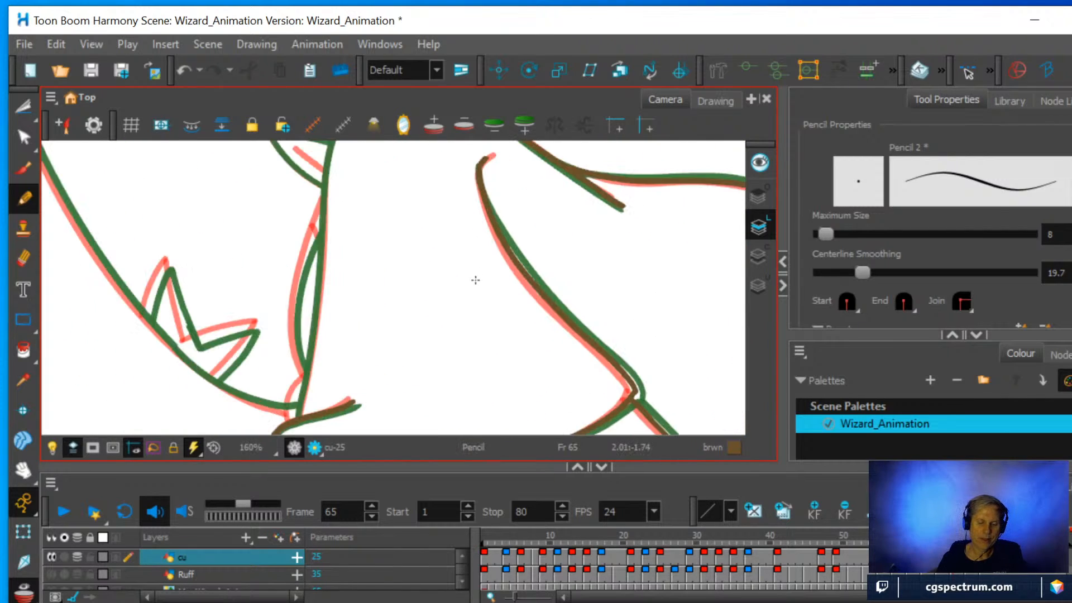
{"action": "key", "text": "1"}
{"action": "key", "text": "1"}
{"action": "key", "text": "space"}
{"action": "left_click_drag", "start_coordinate": [475, 281], "coordinate": [480, 318]}
{"action": "key", "text": "2"}
{"action": "key", "text": "space"}
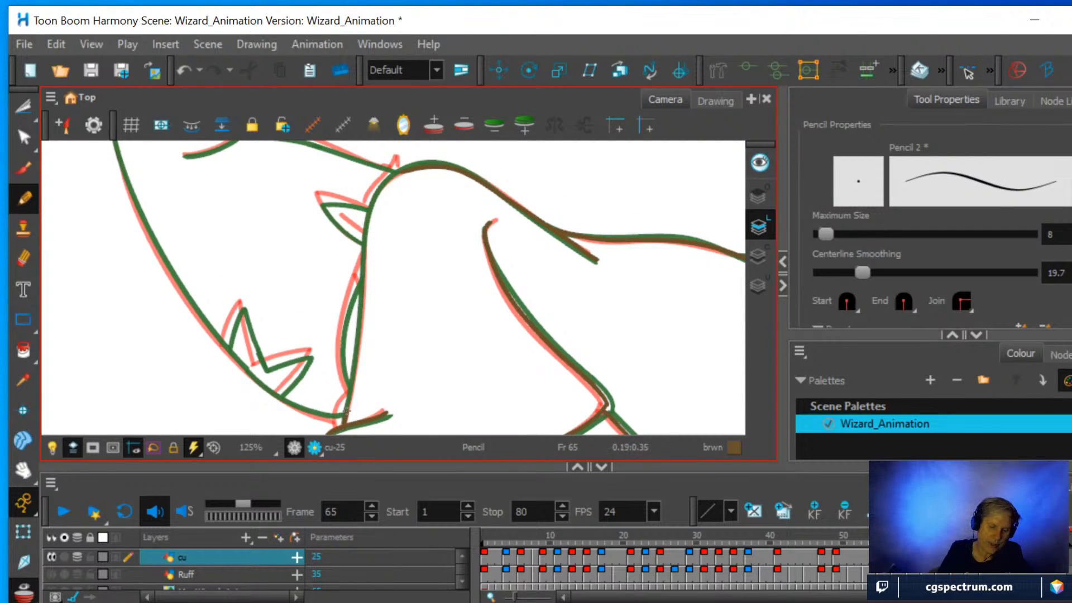
{"action": "left_click_drag", "start_coordinate": [346, 412], "coordinate": [360, 320]}
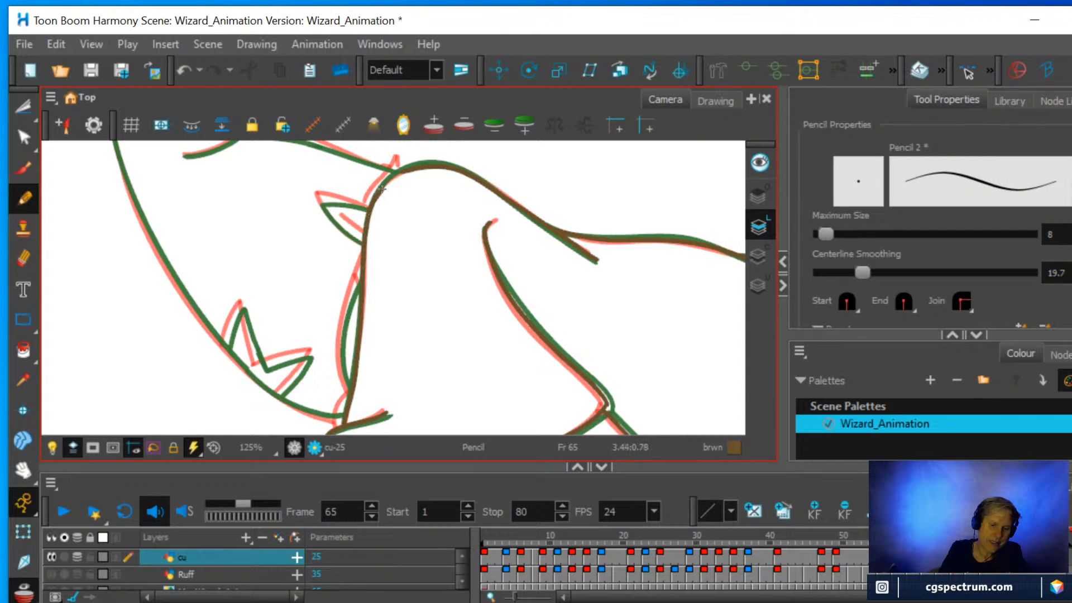
{"action": "mouse_move", "coordinate": [381, 189]}
{"action": "left_mouse_down"}
{"action": "mouse_move", "coordinate": [394, 175]}
{"action": "mouse_move", "coordinate": [450, 175]}
{"action": "mouse_move", "coordinate": [430, 149]}
{"action": "mouse_move", "coordinate": [317, 181]}
{"action": "left_mouse_up"}
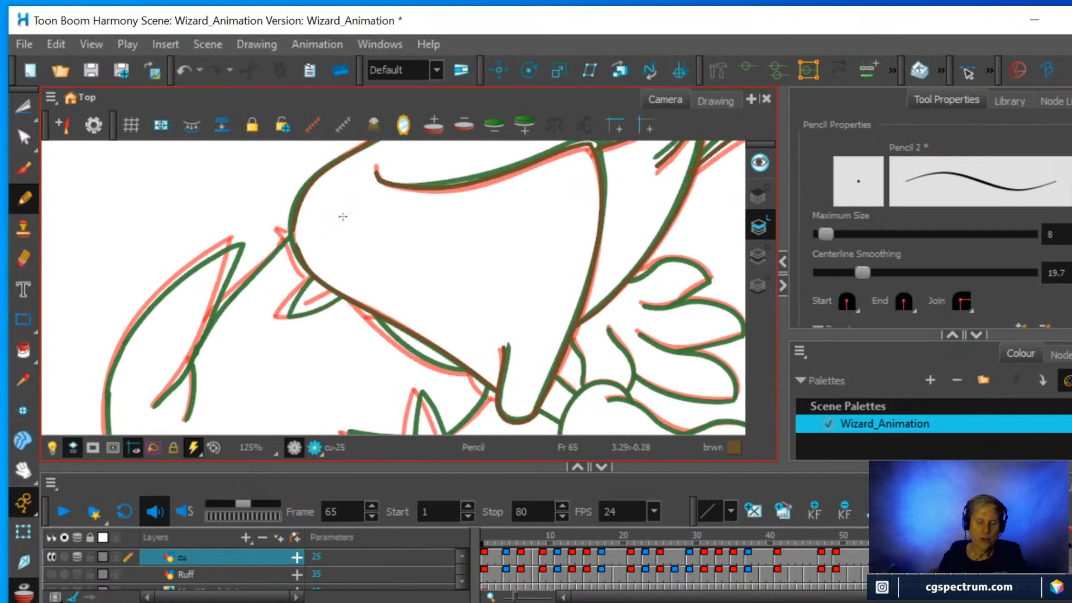
Erase the stray stroke end at the sleeve's rounded bend and redraw the curve so it joins the back edge.
{"action": "key", "text": "2"}
{"action": "key", "text": "2"}
{"action": "left_click_drag", "start_coordinate": [357, 213], "coordinate": [358, 271]}
{"action": "key", "text": "alt+e"}
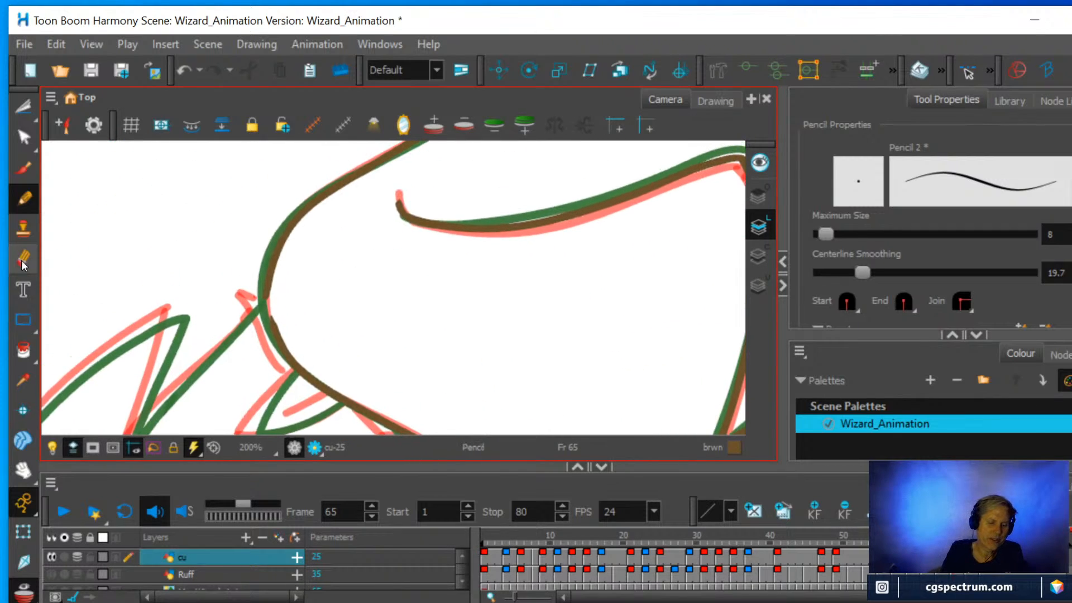
{"action": "left_click_drag", "start_coordinate": [273, 322], "coordinate": [282, 350]}
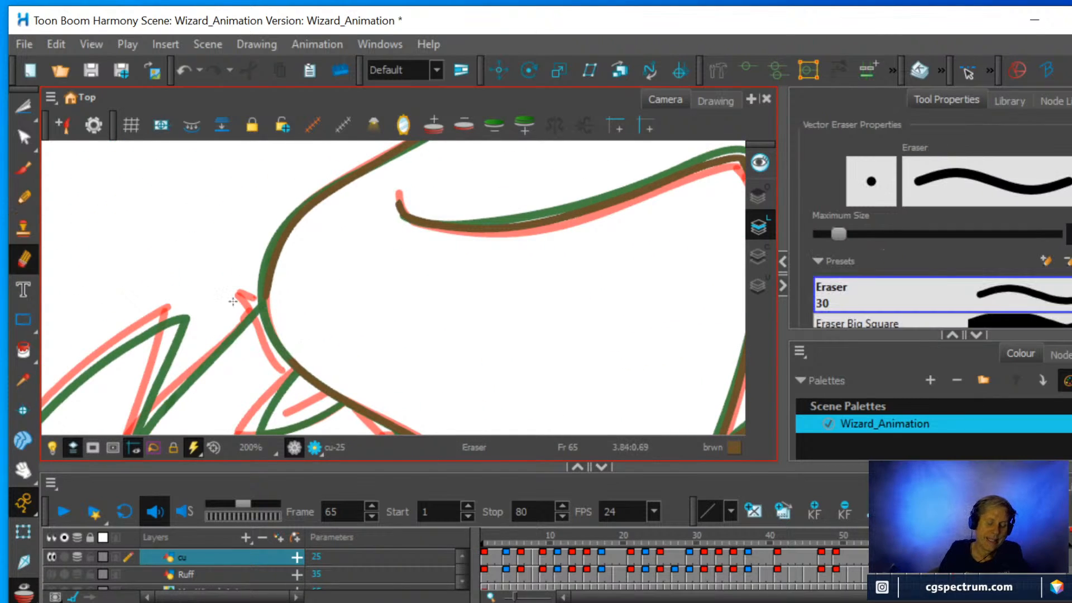
{"action": "key", "text": "alt+slash"}
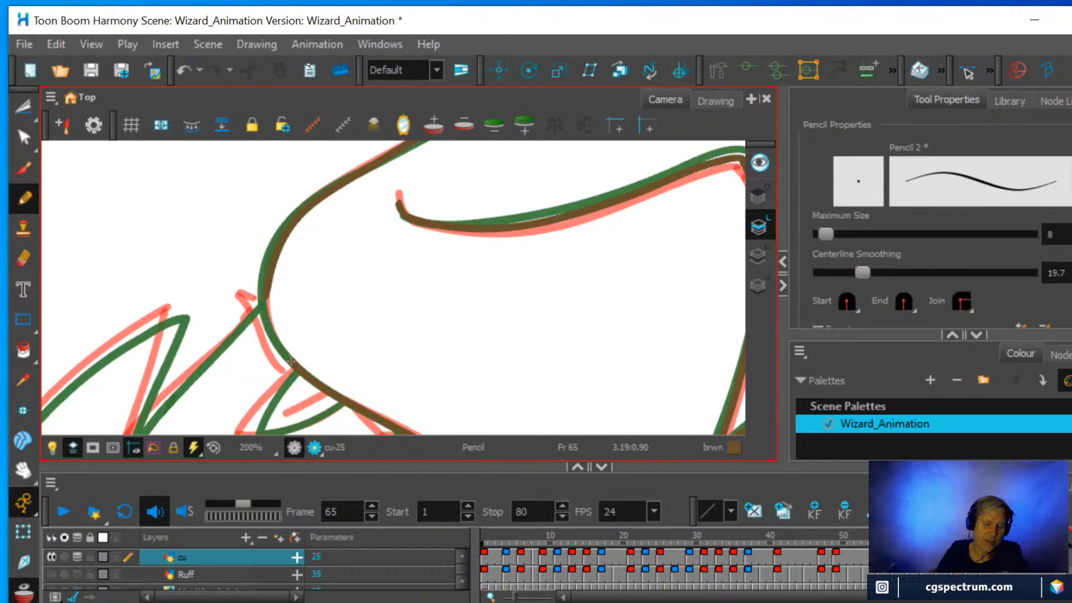
{"action": "mouse_move", "coordinate": [291, 361]}
{"action": "left_mouse_down"}
{"action": "mouse_move", "coordinate": [272, 334]}
{"action": "mouse_move", "coordinate": [267, 287]}
{"action": "left_mouse_up"}
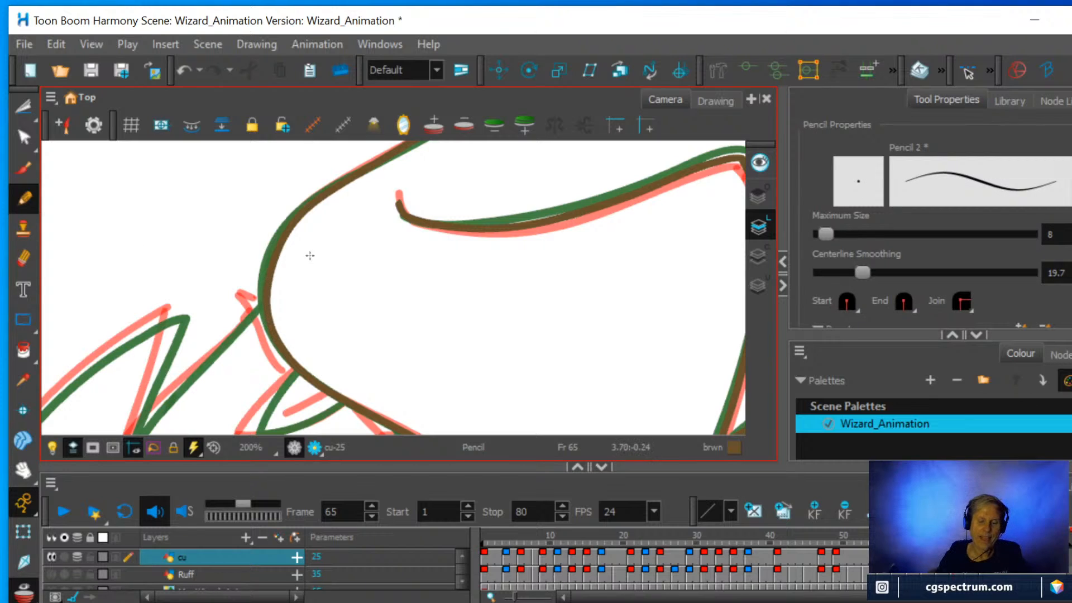
Pencil the small spike against the sleeve with its short inner line, and the longer line meeting the sleeve's rounded bend beside it.
{"action": "scroll", "coordinate": [354, 296], "scroll_direction": "down", "scroll_amount": 1}
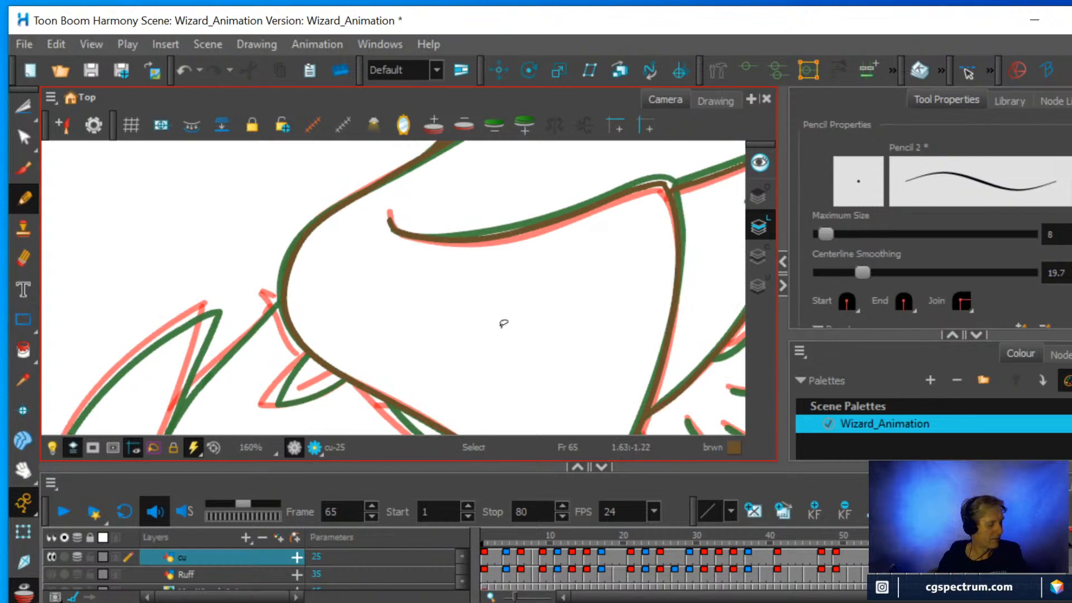
{"action": "left_click_drag", "start_coordinate": [528, 323], "coordinate": [531, 285]}
{"action": "scroll", "coordinate": [490, 318], "scroll_direction": "up", "scroll_amount": 2}
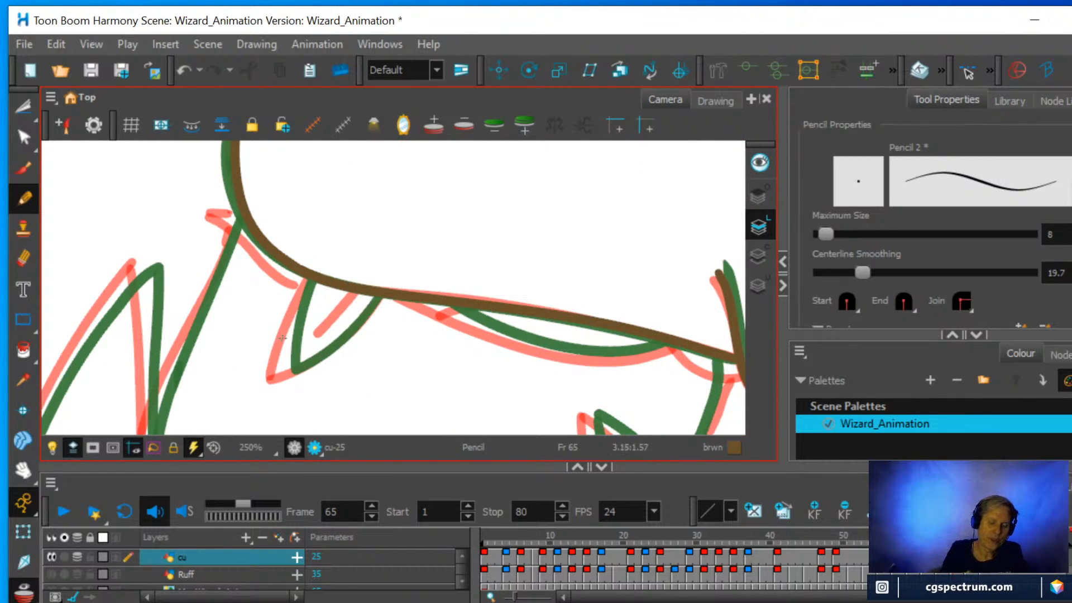
{"action": "left_click_drag", "start_coordinate": [283, 372], "coordinate": [310, 275]}
{"action": "mouse_move", "coordinate": [302, 367]}
{"action": "left_mouse_down"}
{"action": "mouse_move", "coordinate": [379, 295]}
{"action": "mouse_move", "coordinate": [338, 305]}
{"action": "mouse_move", "coordinate": [355, 291]}
{"action": "left_mouse_up"}
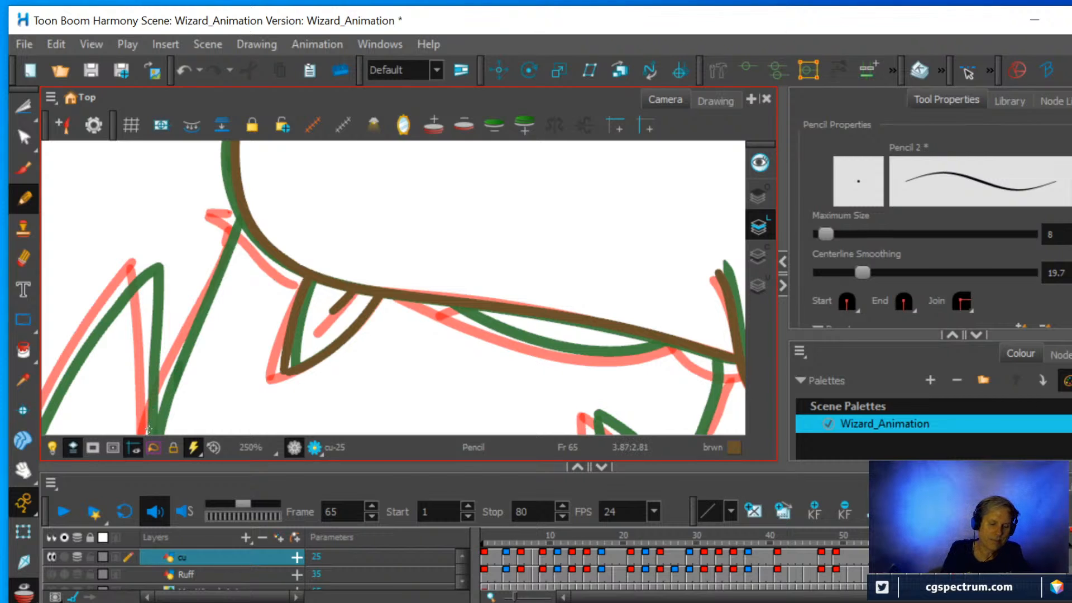
{"action": "left_click_drag", "start_coordinate": [148, 429], "coordinate": [243, 219]}
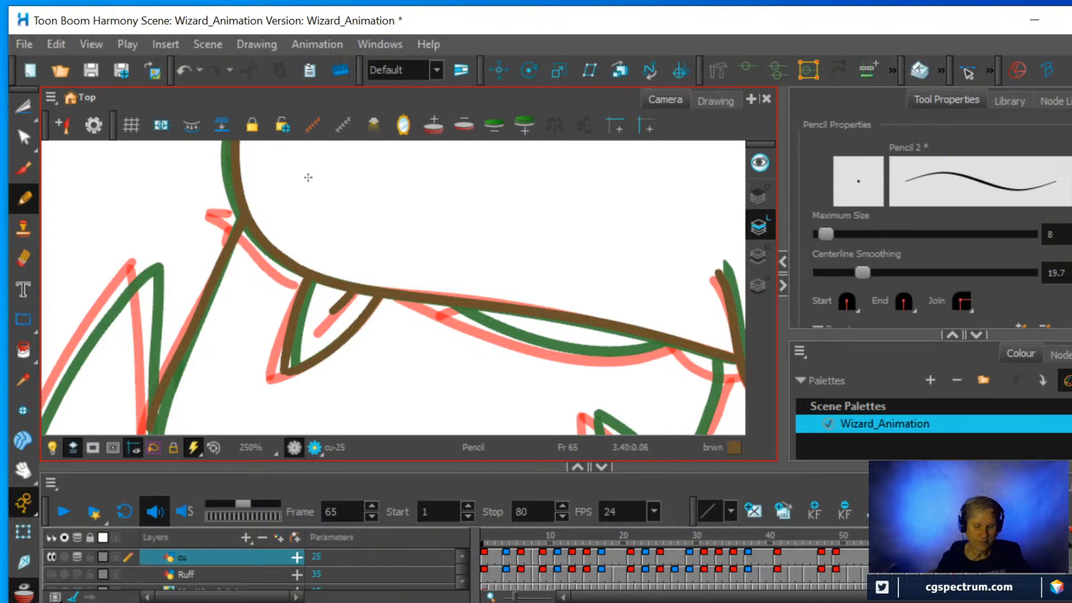
Pencil the narrow curved fold along the sleeve's edge, and the short tick at the rounded bend.
{"action": "scroll", "coordinate": [308, 177], "scroll_direction": "down", "scroll_amount": 5}
{"action": "left_click_drag", "start_coordinate": [347, 187], "coordinate": [449, 259]}
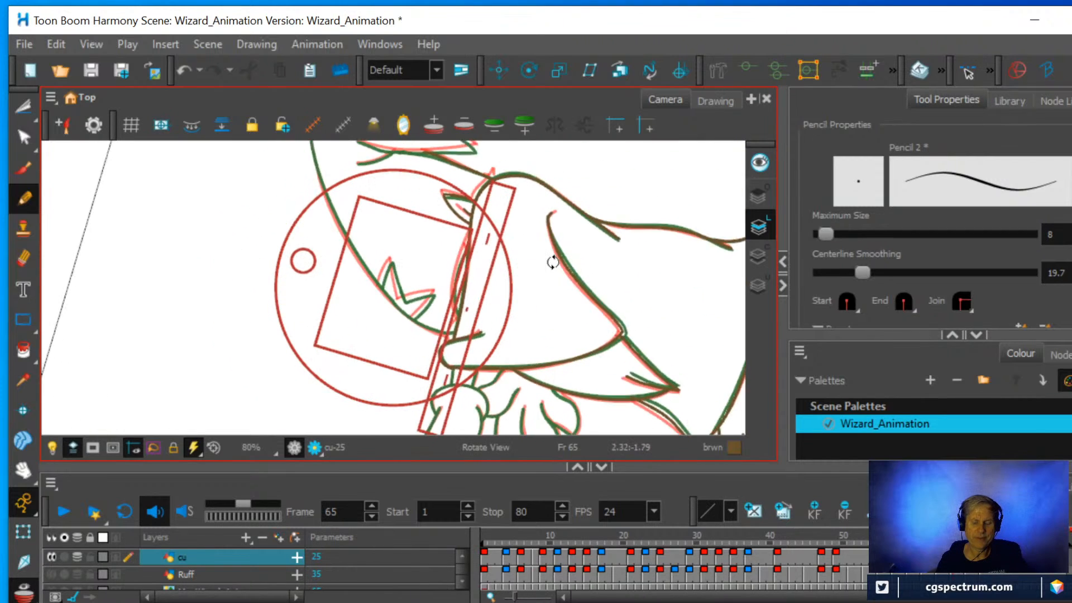
{"action": "scroll", "coordinate": [524, 246], "scroll_direction": "up", "scroll_amount": 2}
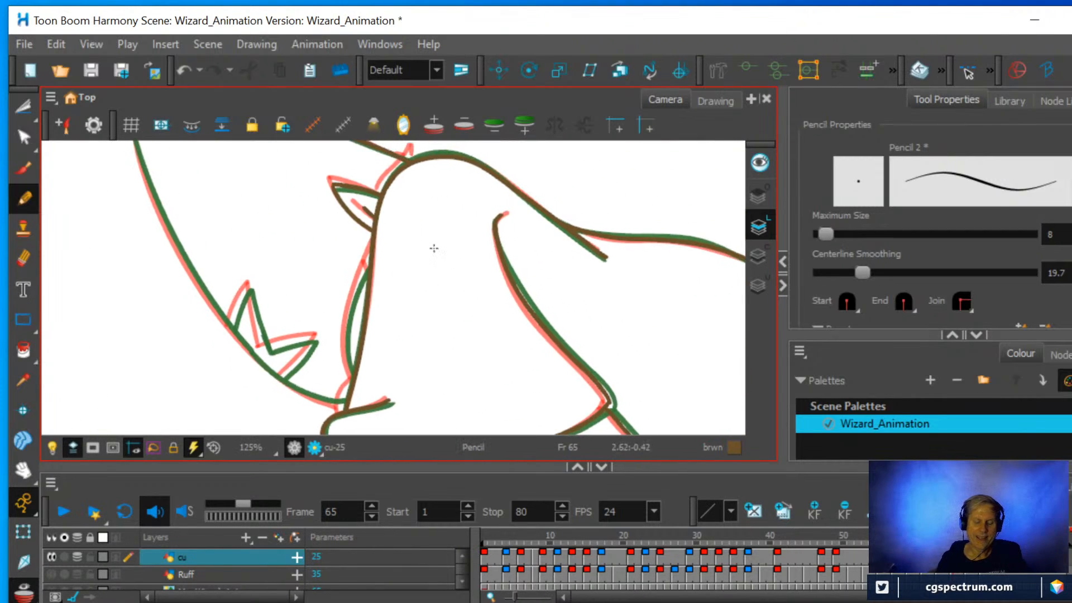
{"action": "scroll", "coordinate": [430, 249], "scroll_direction": "up", "scroll_amount": 1}
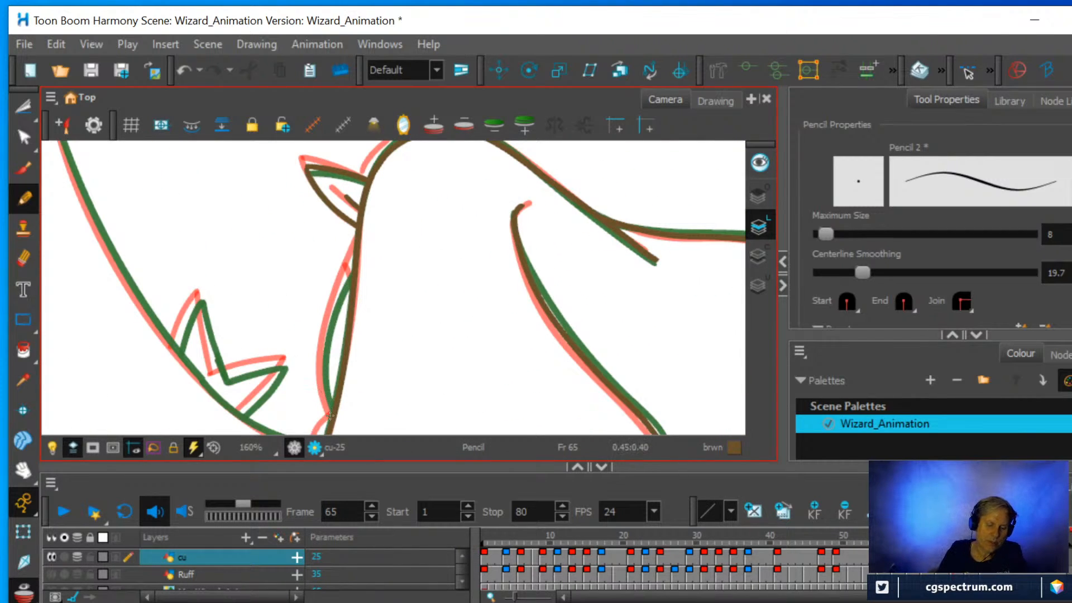
{"action": "mouse_move", "coordinate": [323, 386]}
{"action": "left_mouse_down"}
{"action": "mouse_move", "coordinate": [330, 311]}
{"action": "mouse_move", "coordinate": [353, 256]}
{"action": "left_mouse_up"}
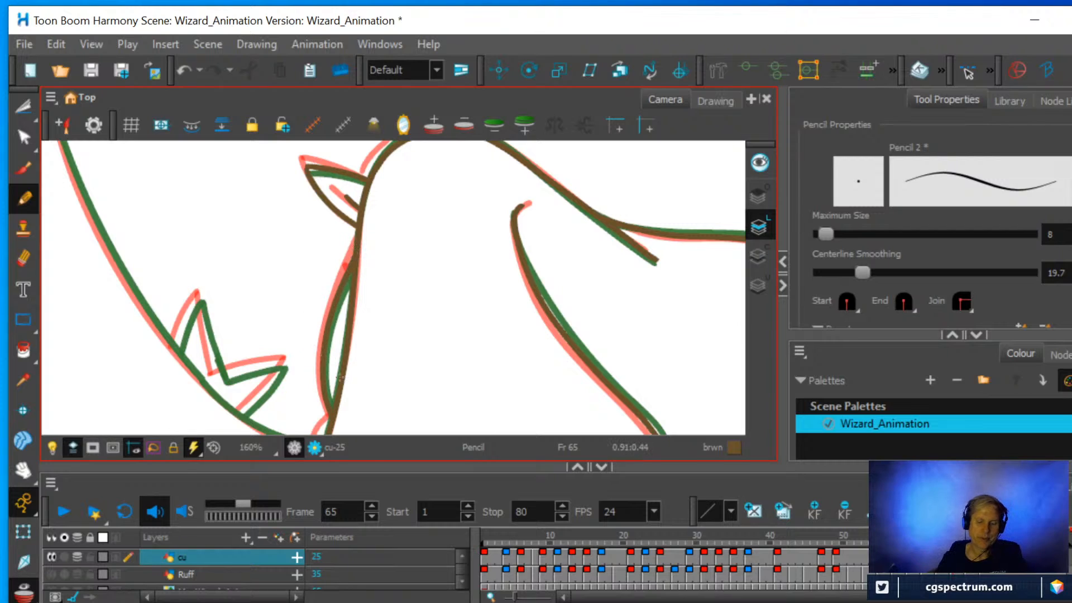
{"action": "scroll", "coordinate": [339, 378], "scroll_direction": "down", "scroll_amount": 3}
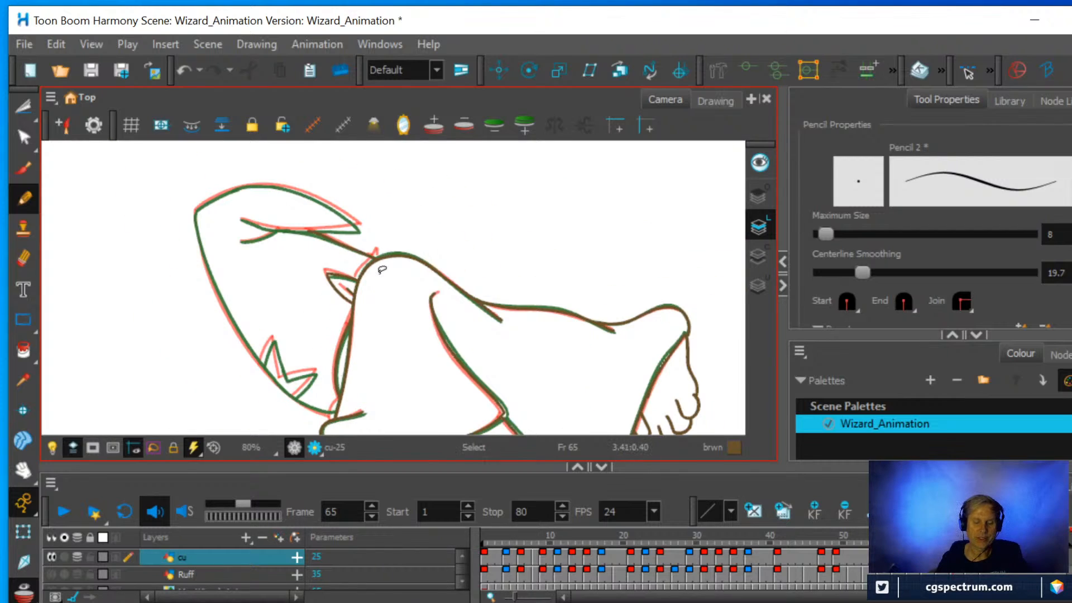
{"action": "scroll", "coordinate": [380, 271], "scroll_direction": "up", "scroll_amount": 1}
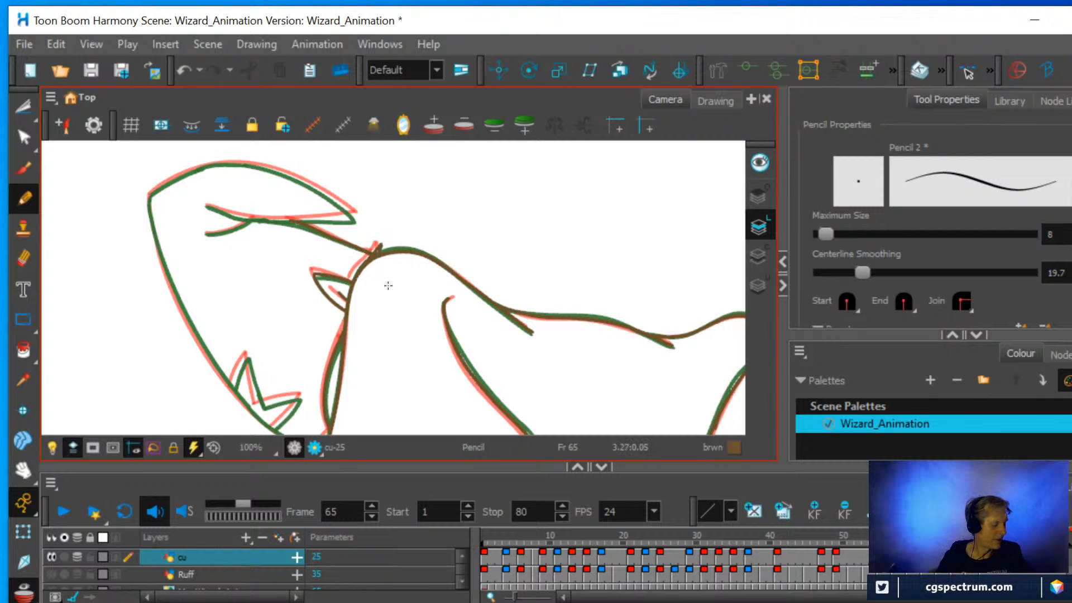
Pencil the curved edge of the large shape beside the sleeve, from its far corner towards the pointed tip.
{"action": "key", "text": "ctrl+alt"}
{"action": "left_click_drag", "start_coordinate": [479, 275], "coordinate": [467, 258]}
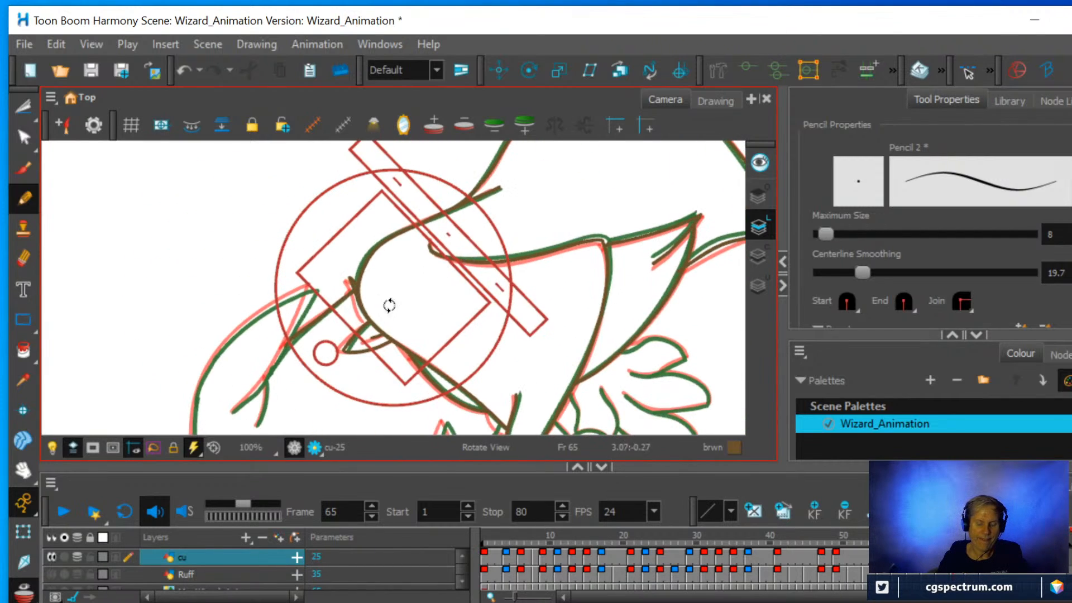
{"action": "key", "text": "2"}
{"action": "left_click_drag", "start_coordinate": [382, 355], "coordinate": [587, 214]}
{"action": "key", "text": "1"}
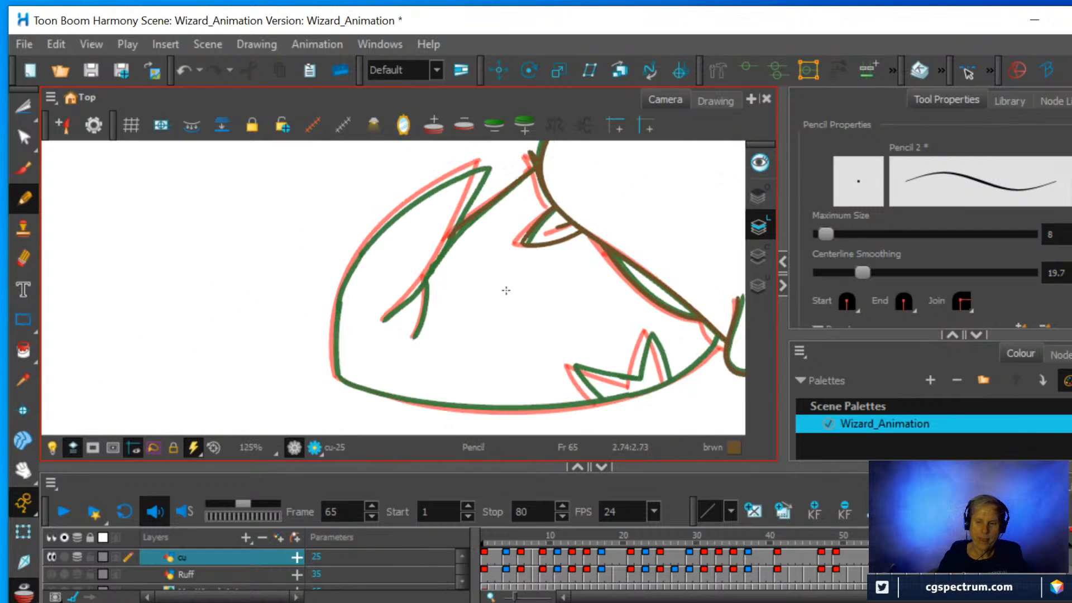
{"action": "key", "text": "2"}
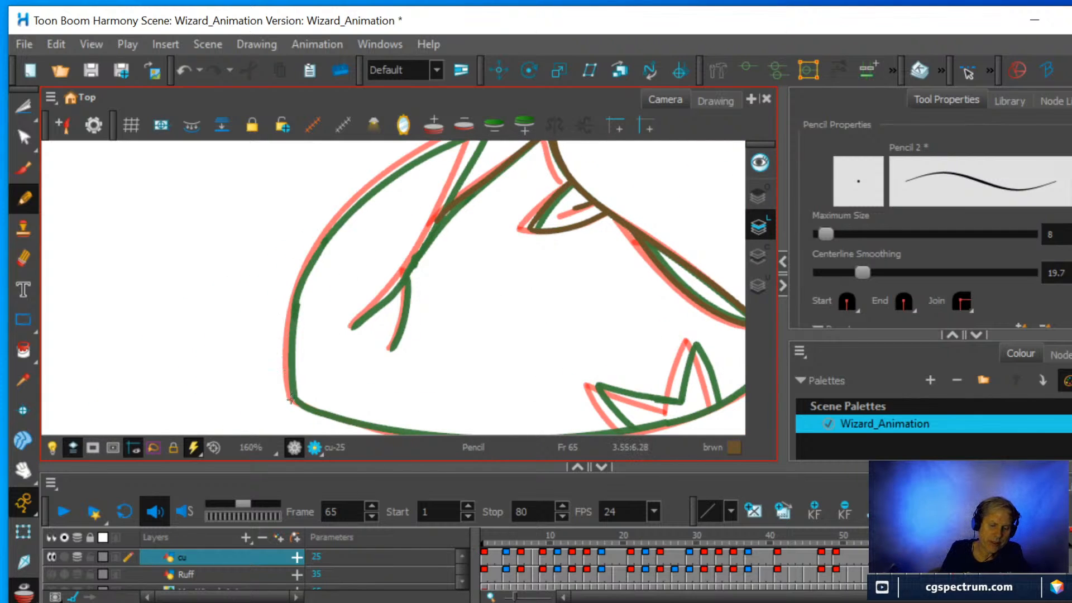
{"action": "mouse_move", "coordinate": [291, 399]}
{"action": "left_mouse_down"}
{"action": "mouse_move", "coordinate": [298, 294]}
{"action": "mouse_move", "coordinate": [327, 231]}
{"action": "mouse_move", "coordinate": [428, 151]}
{"action": "left_mouse_up"}
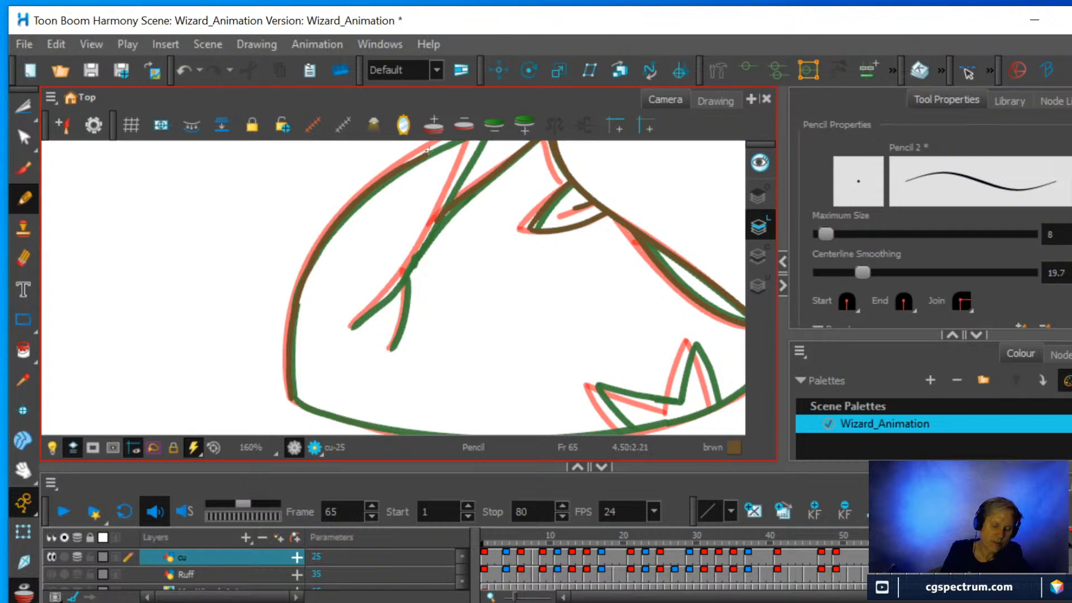
Clean the end of the large shape's curved edge with the Eraser and extend the pencil line to the pointed tip.
{"action": "key", "text": "space"}
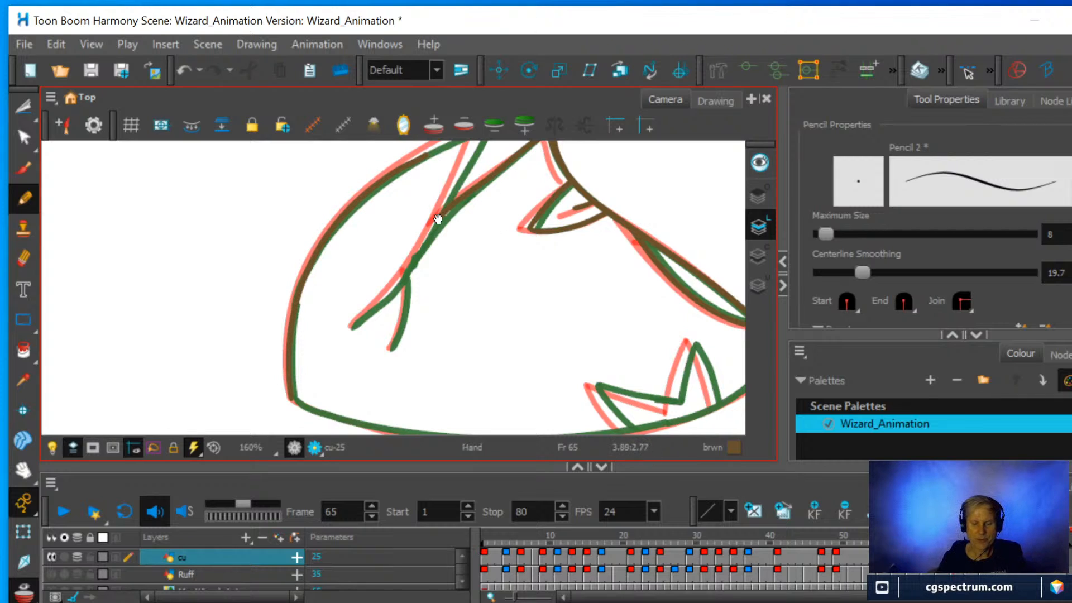
{"action": "left_click_drag", "start_coordinate": [438, 223], "coordinate": [448, 339]}
{"action": "scroll", "coordinate": [448, 339], "scroll_direction": "up", "scroll_amount": 1}
{"action": "left_click_drag", "start_coordinate": [592, 337], "coordinate": [596, 250]}
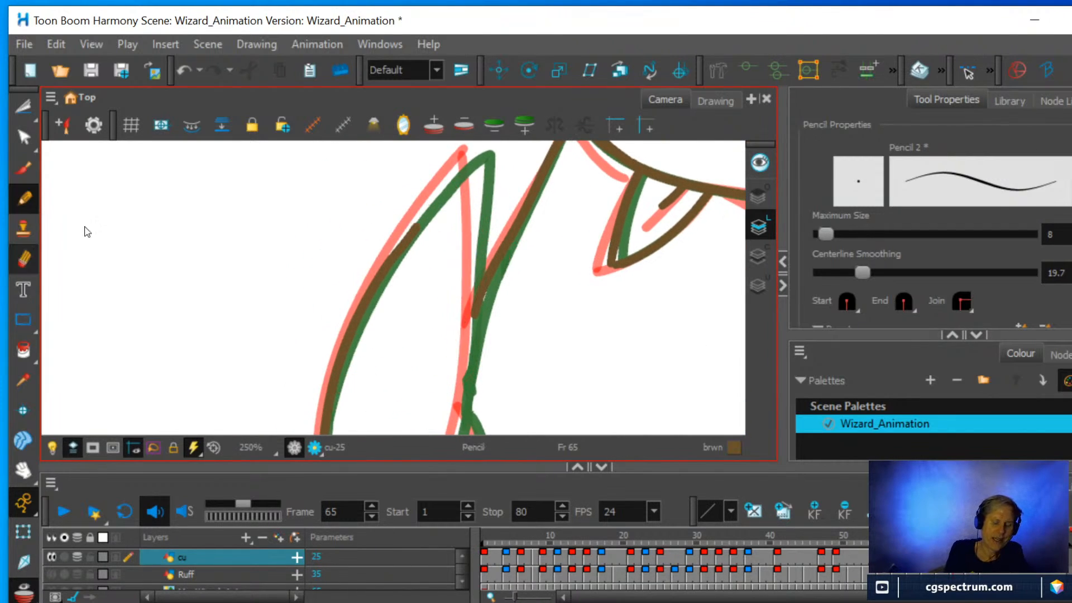
{"action": "key", "text": "alt+e"}
{"action": "mouse_move", "coordinate": [426, 208]}
{"action": "left_mouse_down"}
{"action": "mouse_move", "coordinate": [365, 303]}
{"action": "mouse_move", "coordinate": [475, 149]}
{"action": "left_mouse_up"}
{"action": "key", "text": "alt+/"}
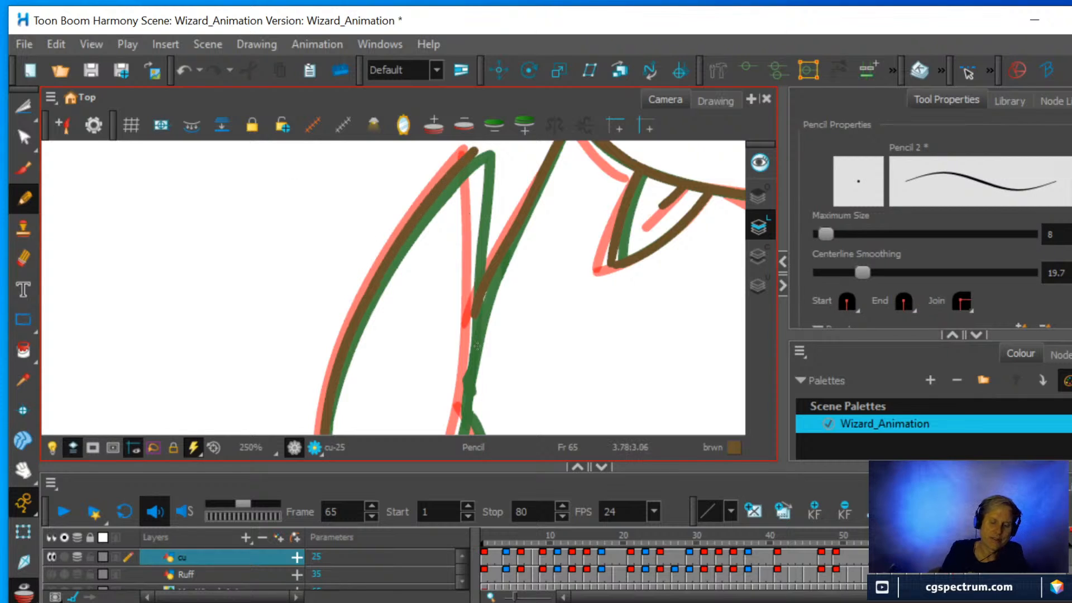
Pencil the inner fold line running from the pointed tip, with its short branch at the end.
{"action": "scroll", "coordinate": [539, 395], "scroll_direction": "down", "scroll_amount": 3}
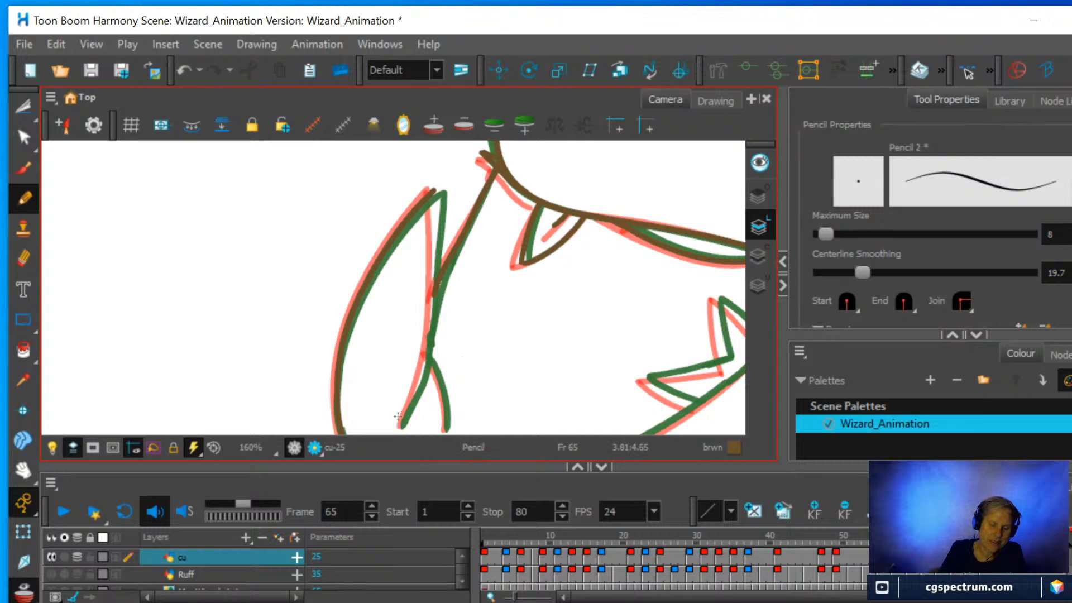
{"action": "mouse_move", "coordinate": [399, 428]}
{"action": "left_mouse_down"}
{"action": "mouse_move", "coordinate": [429, 335]}
{"action": "mouse_move", "coordinate": [433, 190]}
{"action": "left_mouse_up"}
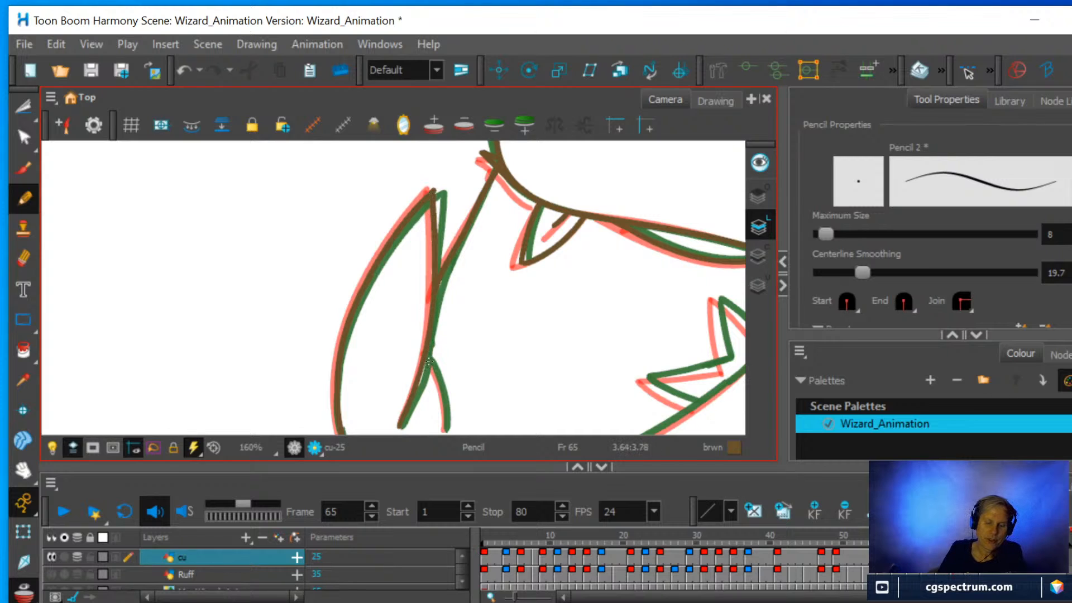
{"action": "left_click_drag", "start_coordinate": [440, 379], "coordinate": [448, 434]}
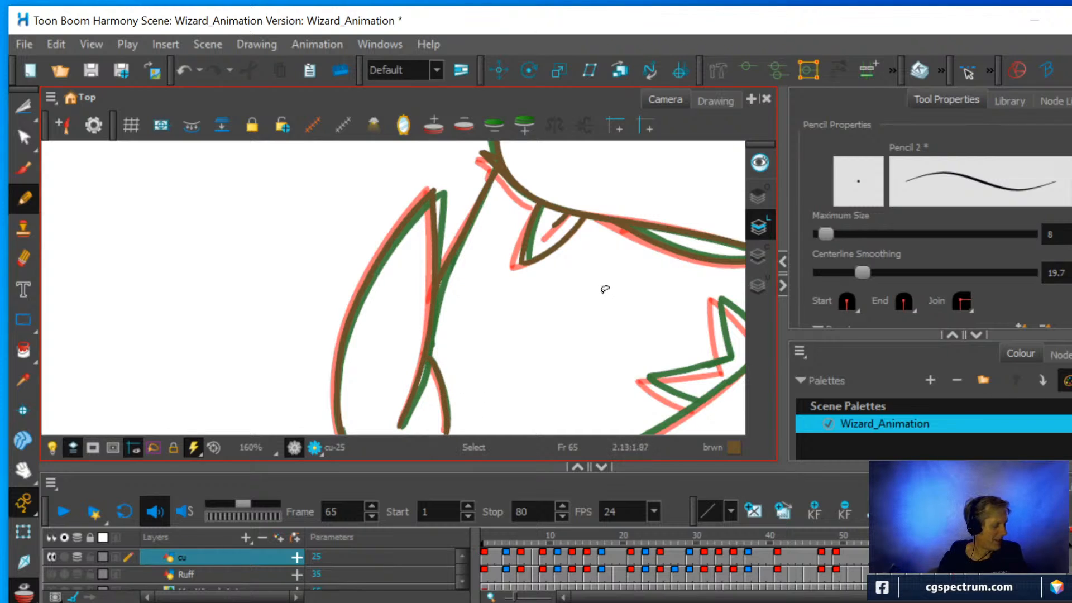
Pencil the lower part of the large shape's long outer edge, from the sleeve past the zigzag.
{"action": "mouse_move", "coordinate": [605, 289]}
{"action": "left_mouse_down"}
{"action": "mouse_move", "coordinate": [576, 350]}
{"action": "mouse_move", "coordinate": [504, 397]}
{"action": "mouse_move", "coordinate": [537, 270]}
{"action": "mouse_move", "coordinate": [535, 214]}
{"action": "left_mouse_up"}
{"action": "key", "text": "space"}
{"action": "mouse_move", "coordinate": [574, 320]}
{"action": "left_mouse_down"}
{"action": "mouse_move", "coordinate": [483, 387]}
{"action": "mouse_move", "coordinate": [411, 390]}
{"action": "mouse_move", "coordinate": [424, 371]}
{"action": "mouse_move", "coordinate": [430, 266]}
{"action": "left_mouse_up"}
{"action": "scroll", "coordinate": [428, 366], "scroll_direction": "down", "scroll_amount": 2}
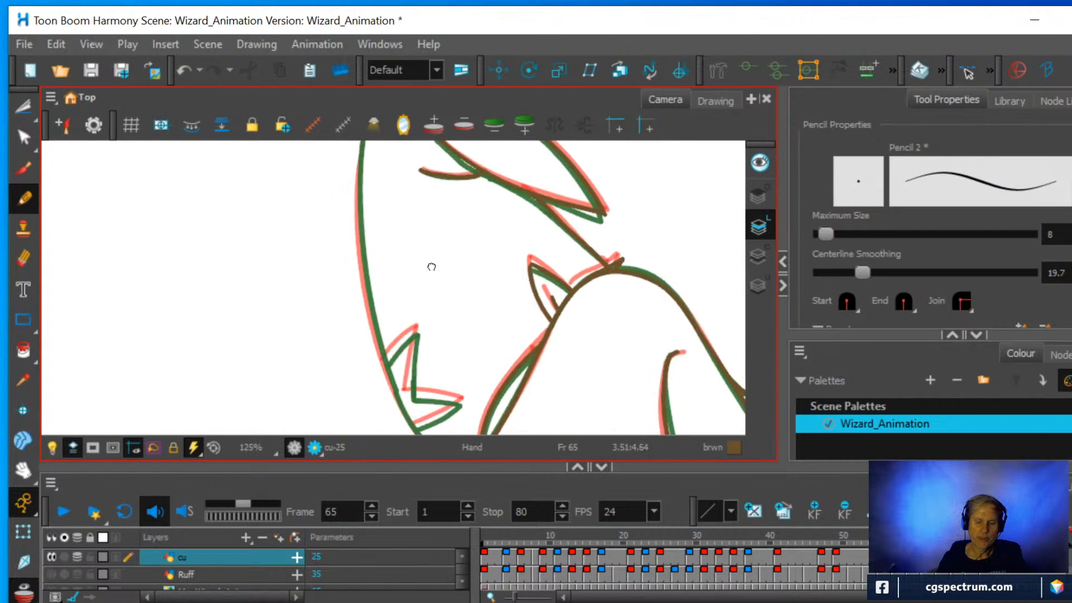
{"action": "scroll", "coordinate": [425, 307], "scroll_direction": "down", "scroll_amount": 1}
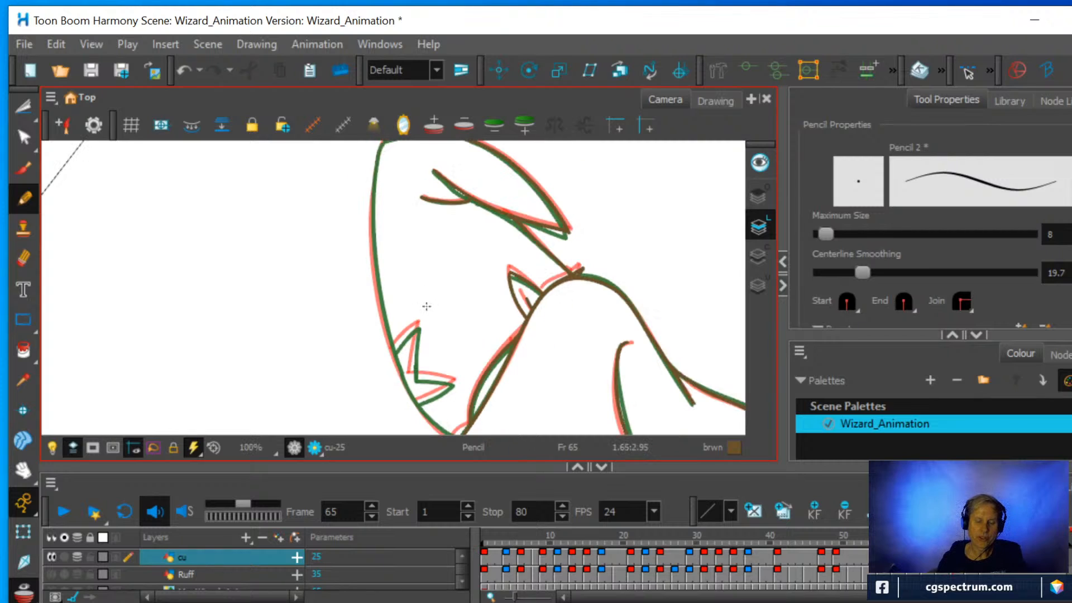
{"action": "left_click_drag", "start_coordinate": [546, 246], "coordinate": [479, 316]}
{"action": "scroll", "coordinate": [476, 311], "scroll_direction": "down", "scroll_amount": 2}
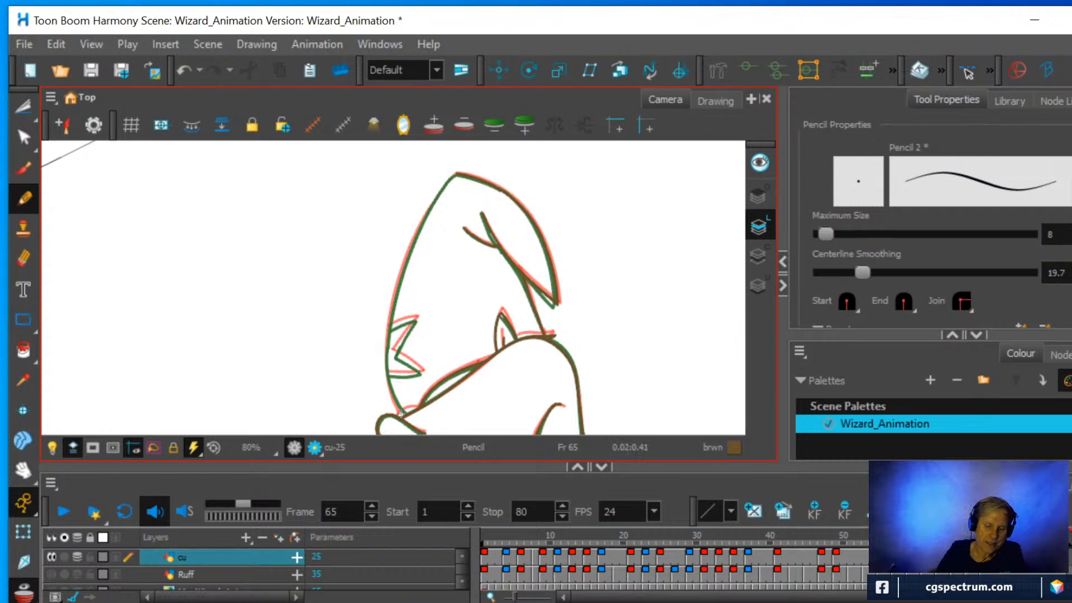
{"action": "mouse_move", "coordinate": [386, 364]}
{"action": "left_mouse_down"}
{"action": "mouse_move", "coordinate": [389, 289]}
{"action": "mouse_move", "coordinate": [413, 231]}
{"action": "mouse_move", "coordinate": [389, 308]}
{"action": "left_mouse_up"}
Trim the end of the long outer edge with the Eraser and continue the pencil line up to the far corner.
{"action": "left_click", "coordinate": [23, 258]}
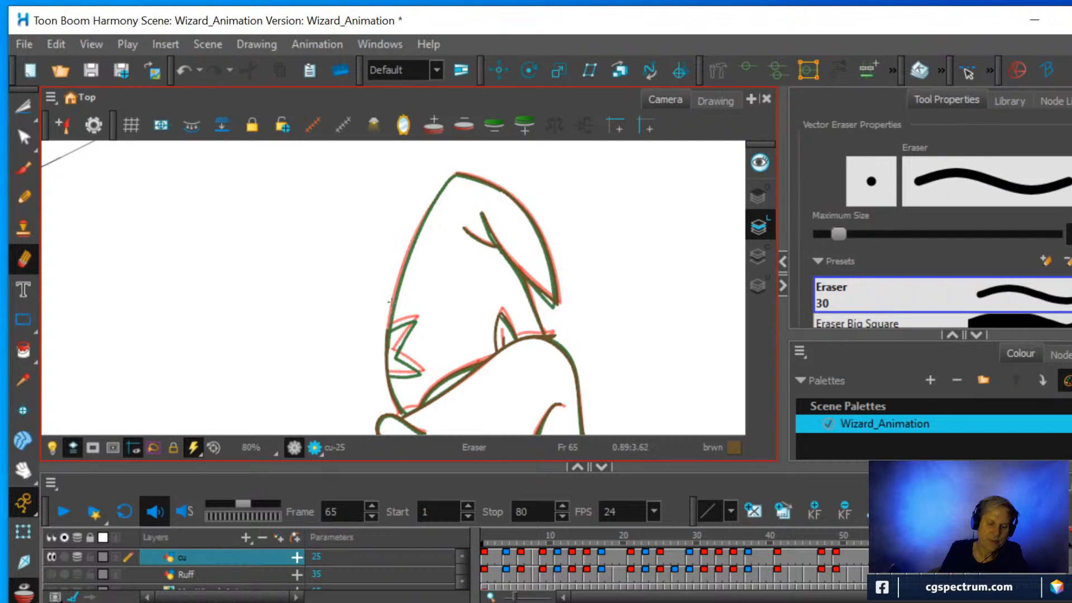
{"action": "left_click", "coordinate": [23, 198]}
{"action": "scroll", "coordinate": [439, 177], "scroll_direction": "up", "scroll_amount": 1}
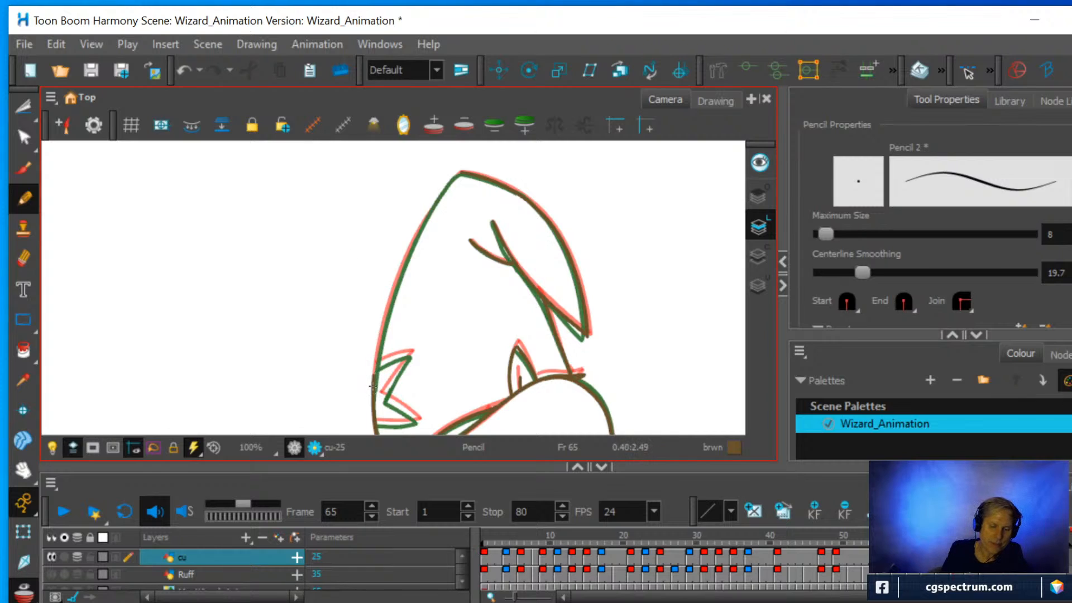
{"action": "mouse_move", "coordinate": [373, 385]}
{"action": "left_mouse_down"}
{"action": "mouse_move", "coordinate": [404, 261]}
{"action": "mouse_move", "coordinate": [461, 171]}
{"action": "left_mouse_up"}
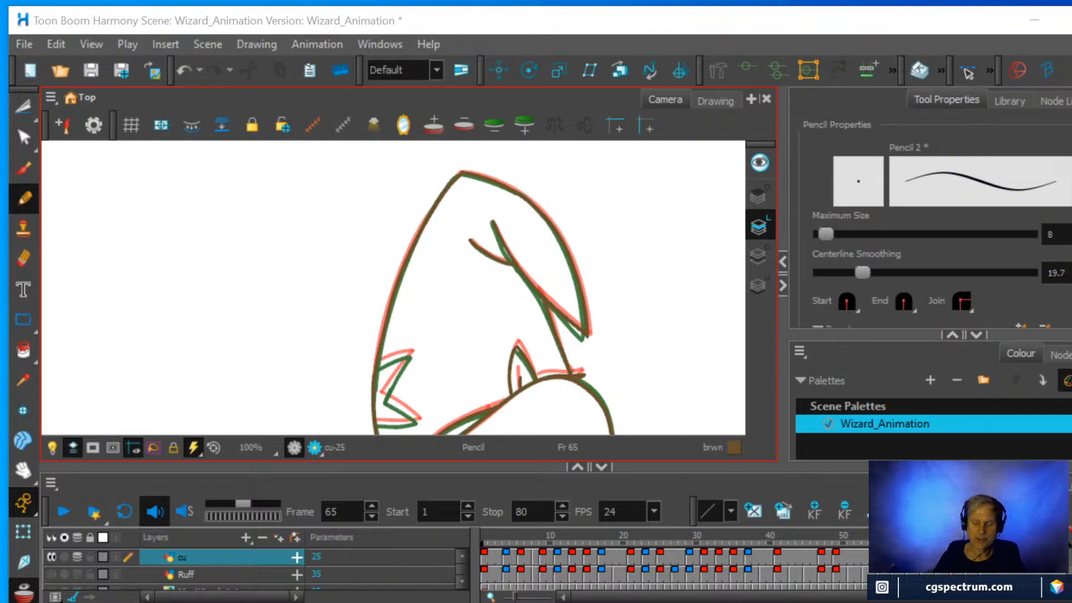
Pencil the zigzag notch inside the hat's long outer edge, midway between the onion skin lines.
{"action": "scroll", "coordinate": [469, 327], "scroll_direction": "down", "scroll_amount": 1}
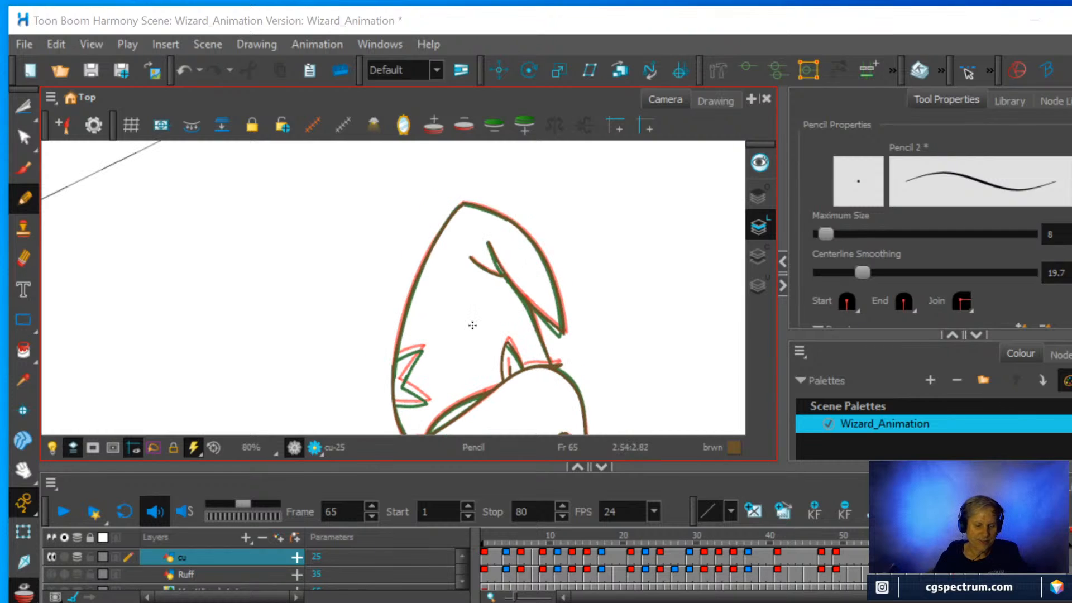
{"action": "left_click_drag", "start_coordinate": [539, 335], "coordinate": [524, 297]}
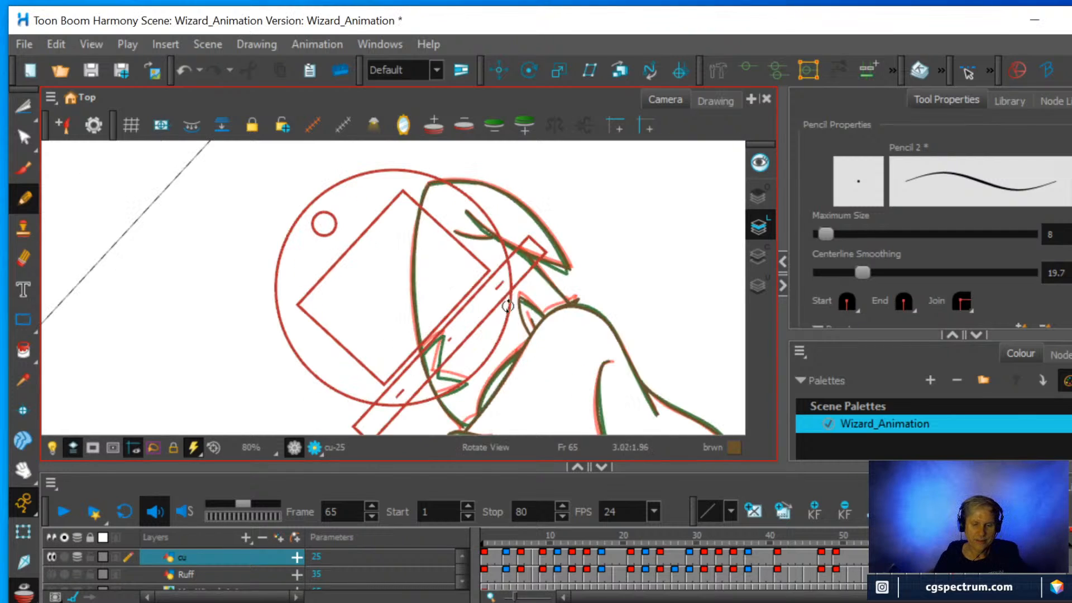
{"action": "scroll", "coordinate": [458, 343], "scroll_direction": "up", "scroll_amount": 2}
{"action": "scroll", "coordinate": [457, 340], "scroll_direction": "up", "scroll_amount": 1}
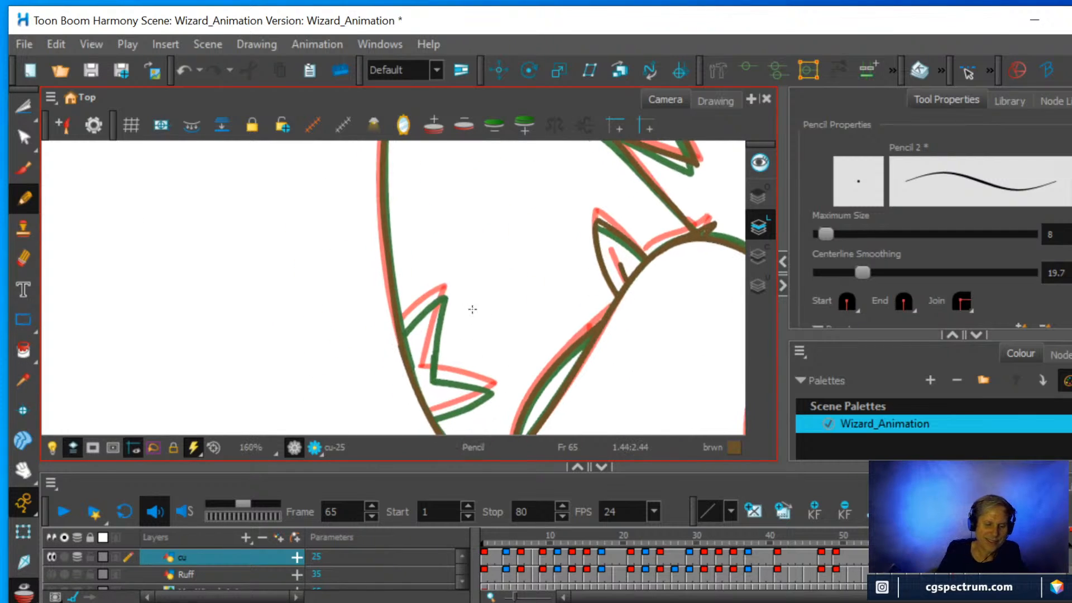
{"action": "mouse_move", "coordinate": [427, 362]}
{"action": "left_mouse_down"}
{"action": "mouse_move", "coordinate": [426, 373]}
{"action": "mouse_move", "coordinate": [448, 294]}
{"action": "left_mouse_up"}
{"action": "left_click_drag", "start_coordinate": [399, 330], "coordinate": [448, 289]}
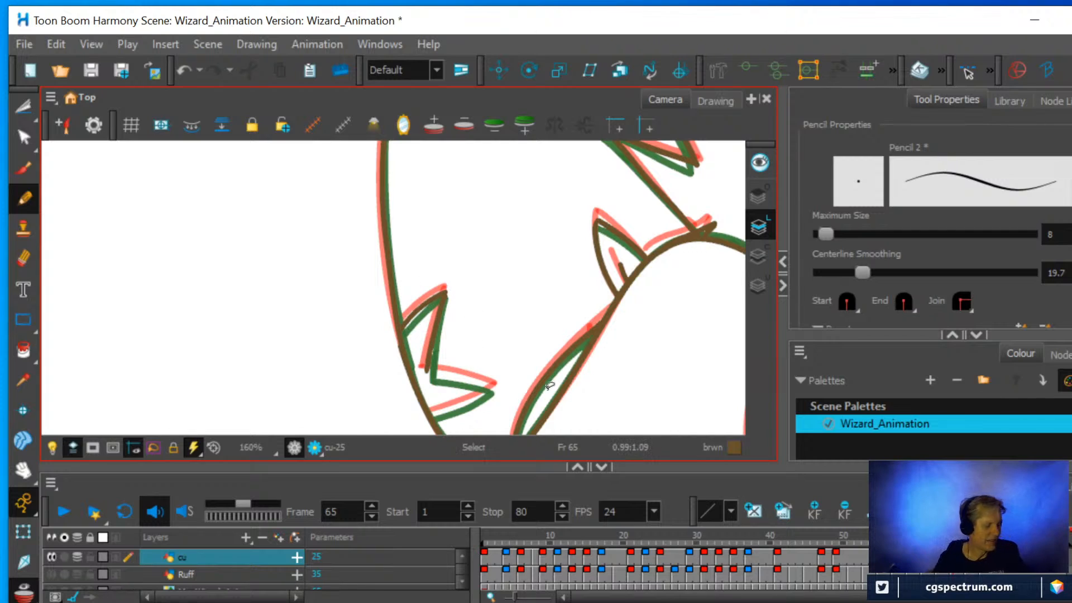
{"action": "mouse_move", "coordinate": [550, 385]}
{"action": "left_mouse_down"}
{"action": "mouse_move", "coordinate": [502, 414]}
{"action": "mouse_move", "coordinate": [352, 409]}
{"action": "left_mouse_up"}
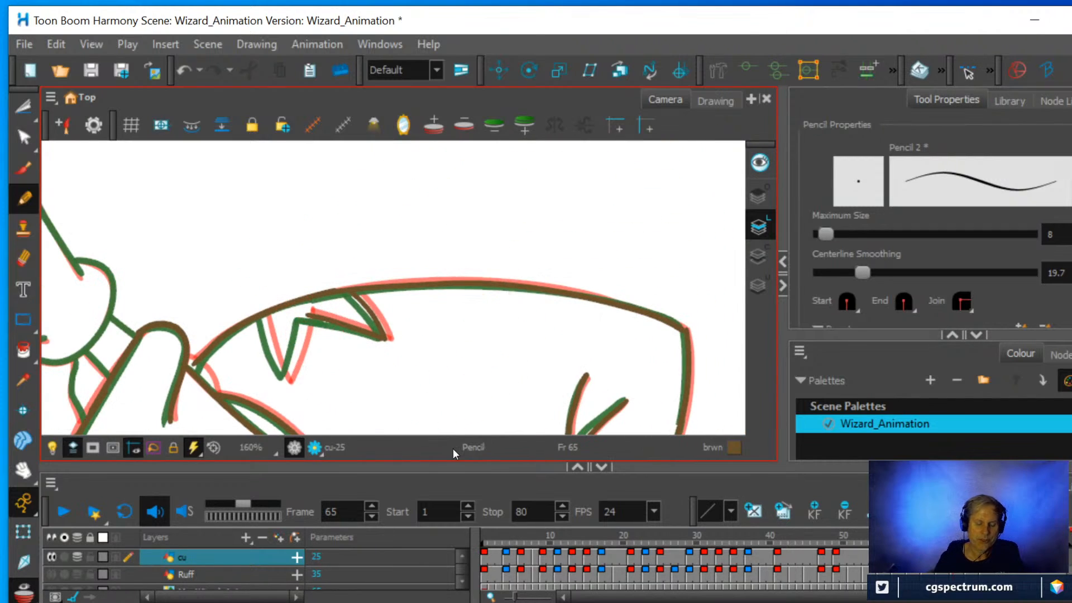
{"action": "mouse_move", "coordinate": [286, 382]}
{"action": "left_mouse_down"}
{"action": "mouse_move", "coordinate": [260, 327]}
{"action": "mouse_move", "coordinate": [270, 302]}
{"action": "left_mouse_up"}
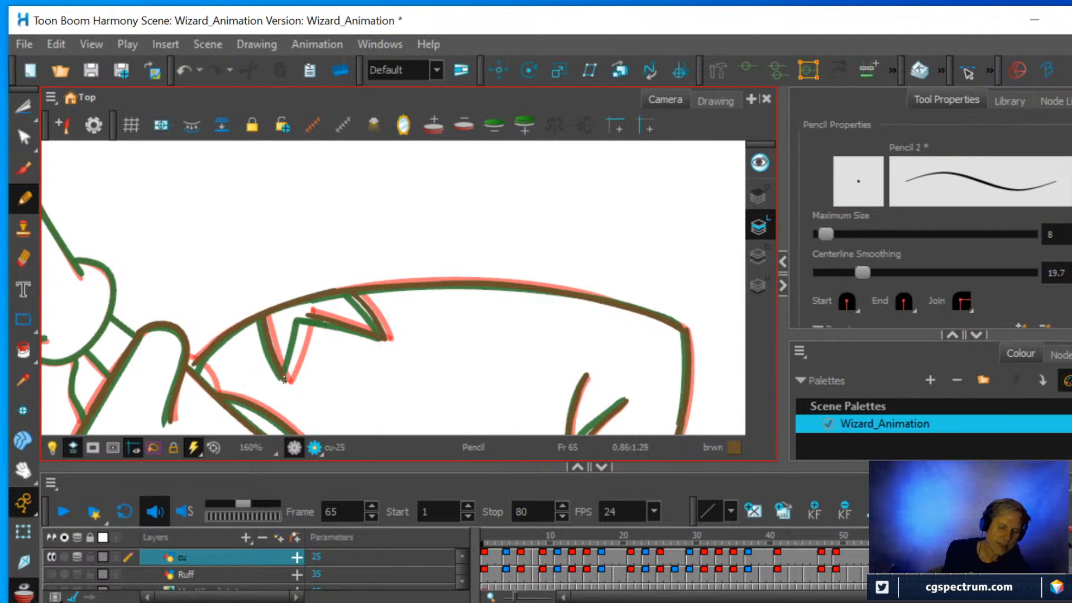
{"action": "left_click_drag", "start_coordinate": [283, 380], "coordinate": [318, 293]}
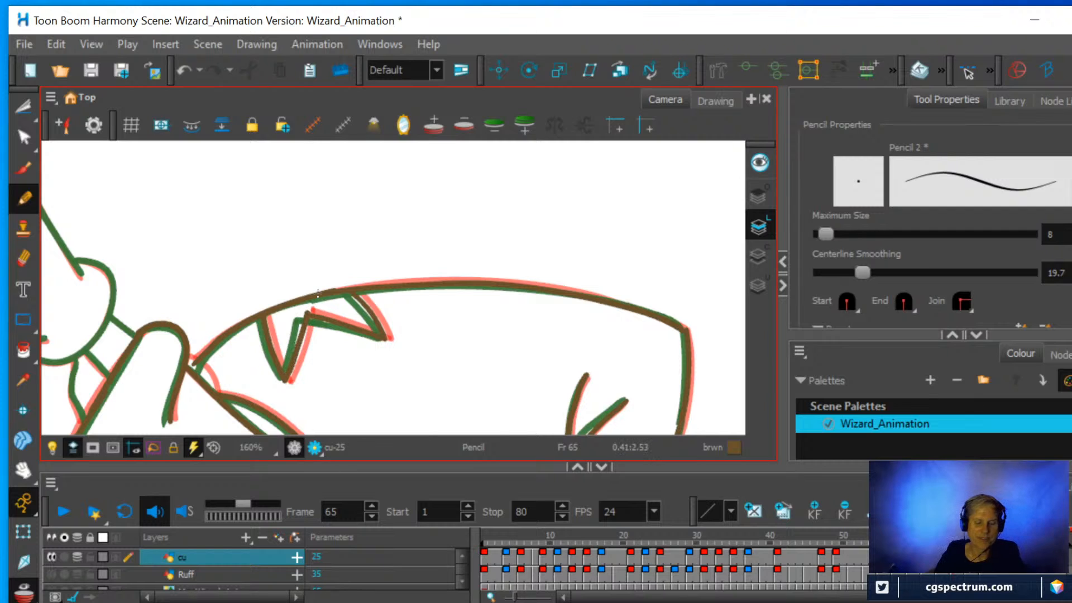
Pencil the front hand's two wrist lines at the sleeve edge and the wrist and thumb-side lines of the hand behind it.
{"action": "key", "text": "1"}
{"action": "left_click_drag", "start_coordinate": [475, 320], "coordinate": [478, 288]}
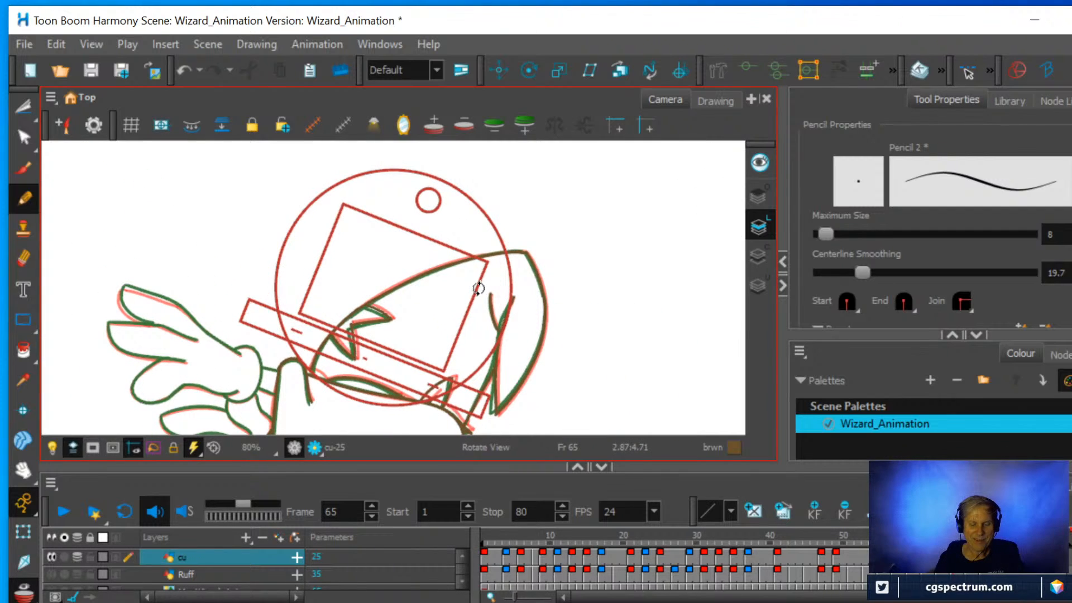
{"action": "mouse_move", "coordinate": [462, 333]}
{"action": "left_mouse_down"}
{"action": "mouse_move", "coordinate": [492, 313]}
{"action": "mouse_move", "coordinate": [379, 355]}
{"action": "mouse_move", "coordinate": [311, 323]}
{"action": "mouse_move", "coordinate": [326, 311]}
{"action": "mouse_move", "coordinate": [399, 316]}
{"action": "mouse_move", "coordinate": [385, 327]}
{"action": "left_mouse_up"}
{"action": "scroll", "coordinate": [476, 319], "scroll_direction": "up", "scroll_amount": 4}
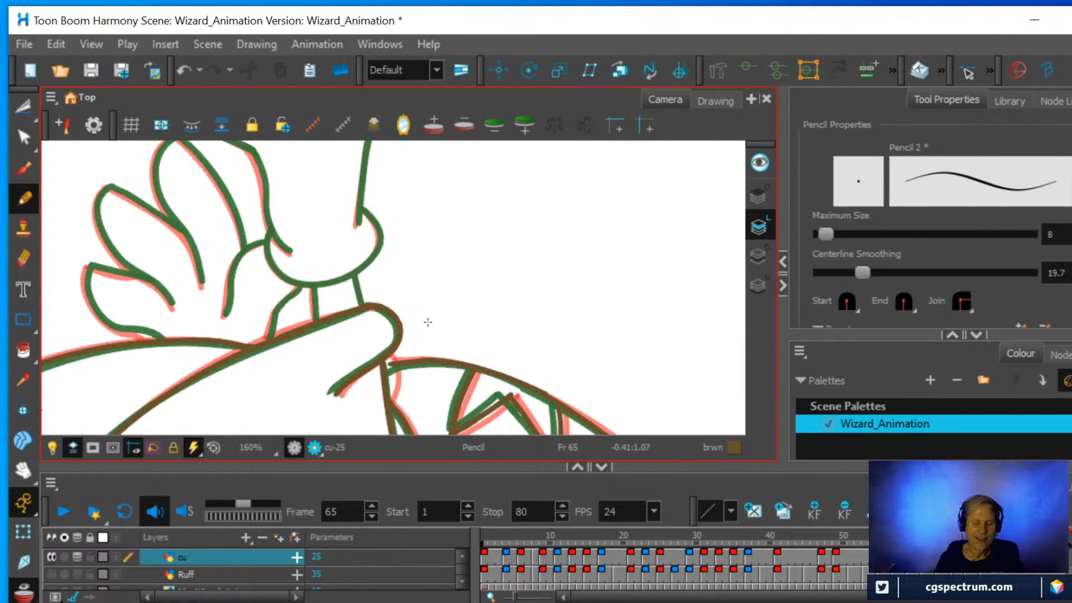
{"action": "scroll", "coordinate": [427, 322], "scroll_direction": "up", "scroll_amount": 1}
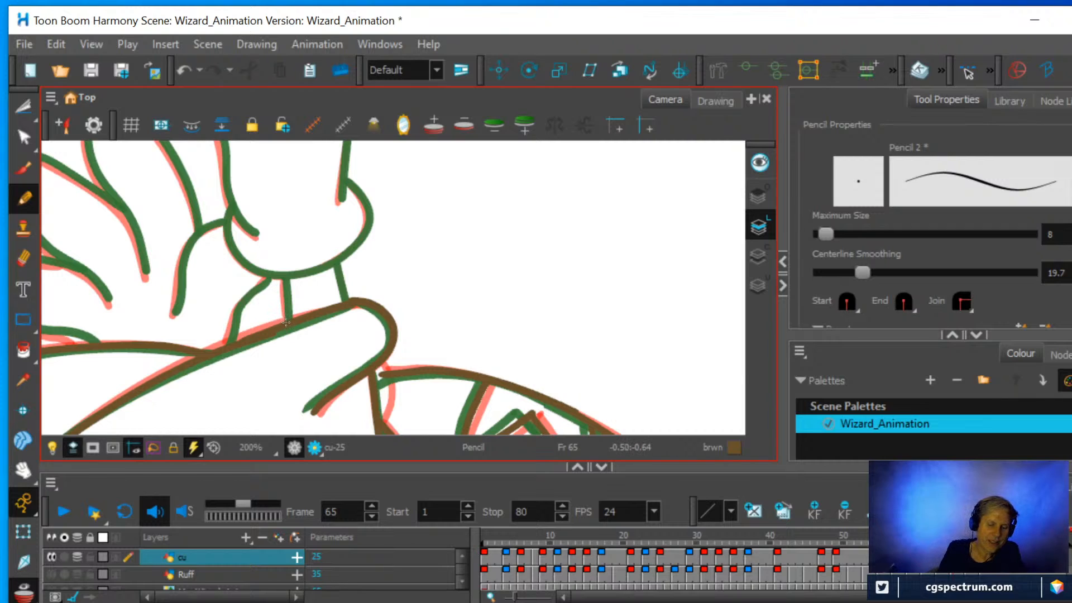
{"action": "left_click_drag", "start_coordinate": [286, 322], "coordinate": [283, 289]}
{"action": "left_click_drag", "start_coordinate": [346, 301], "coordinate": [340, 274]}
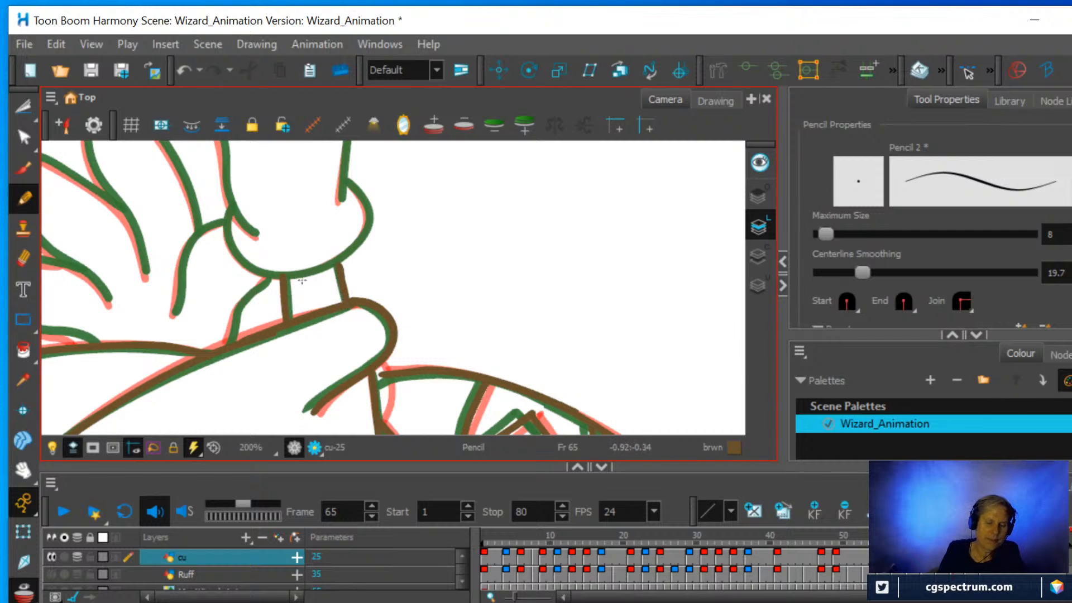
{"action": "mouse_move", "coordinate": [225, 343]}
{"action": "left_mouse_down"}
{"action": "mouse_move", "coordinate": [237, 304]}
{"action": "mouse_move", "coordinate": [263, 283]}
{"action": "left_mouse_up"}
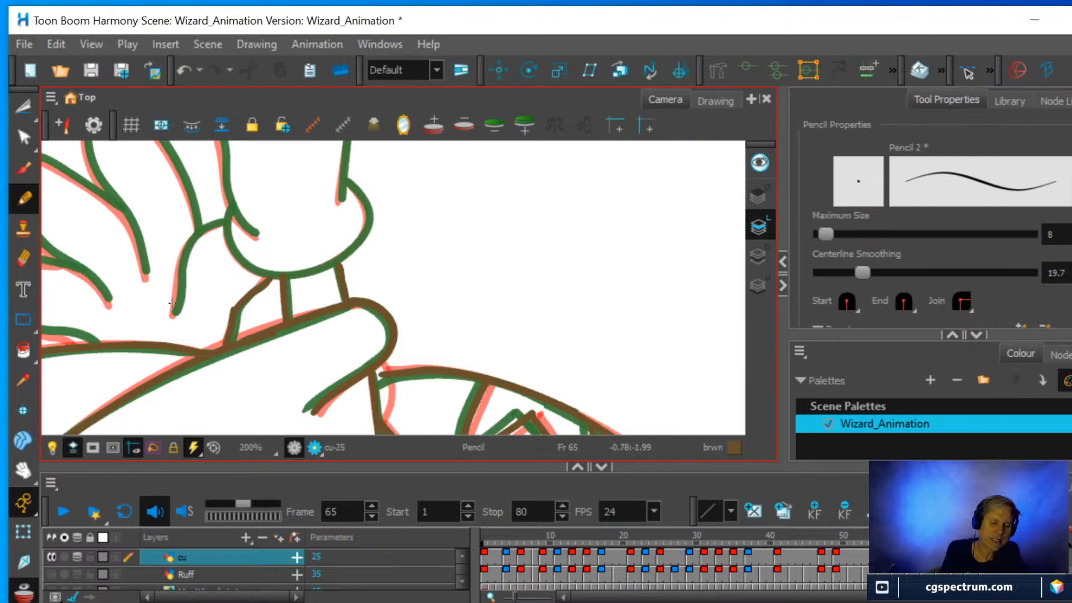
{"action": "mouse_move", "coordinate": [171, 312]}
{"action": "left_mouse_down"}
{"action": "mouse_move", "coordinate": [184, 250]}
{"action": "mouse_move", "coordinate": [224, 221]}
{"action": "left_mouse_up"}
Pencil the rounded outline at the base of the front hand, closing off the two wrist lines.
{"action": "scroll", "coordinate": [232, 221], "scroll_direction": "down", "scroll_amount": 2}
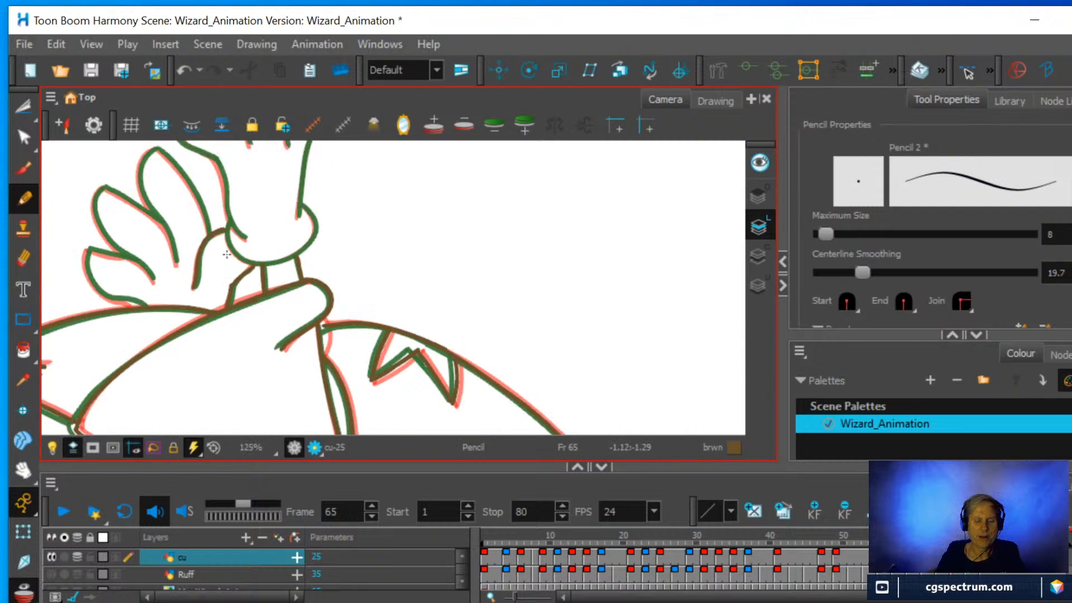
{"action": "mouse_move", "coordinate": [416, 292]}
{"action": "left_mouse_down"}
{"action": "mouse_move", "coordinate": [400, 256]}
{"action": "mouse_move", "coordinate": [333, 261]}
{"action": "mouse_move", "coordinate": [394, 278]}
{"action": "left_mouse_up"}
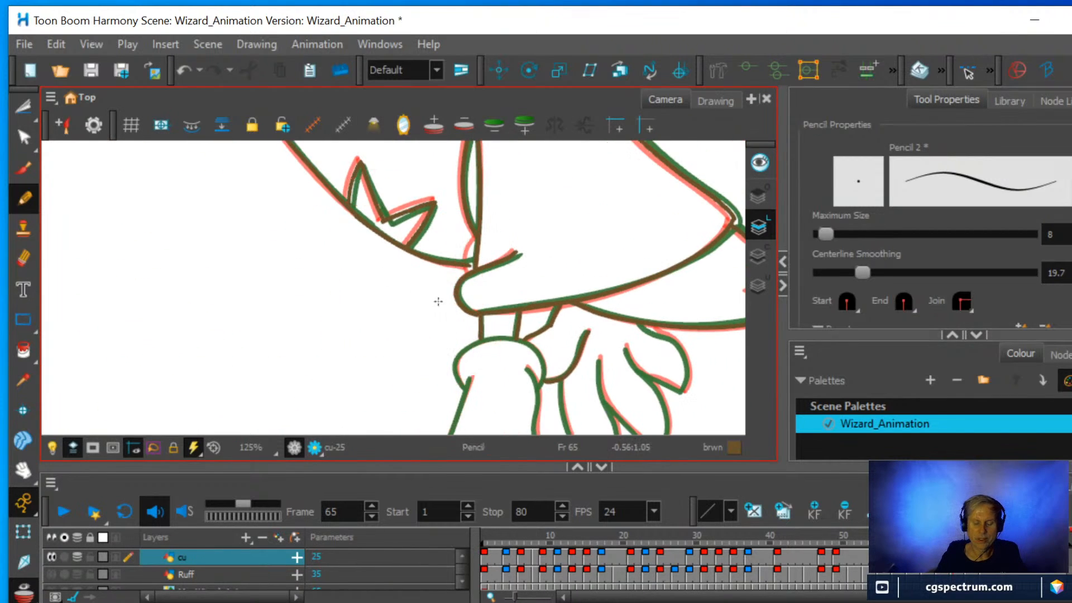
{"action": "left_click_drag", "start_coordinate": [460, 316], "coordinate": [392, 200]}
{"action": "scroll", "coordinate": [397, 307], "scroll_direction": "up", "scroll_amount": 1}
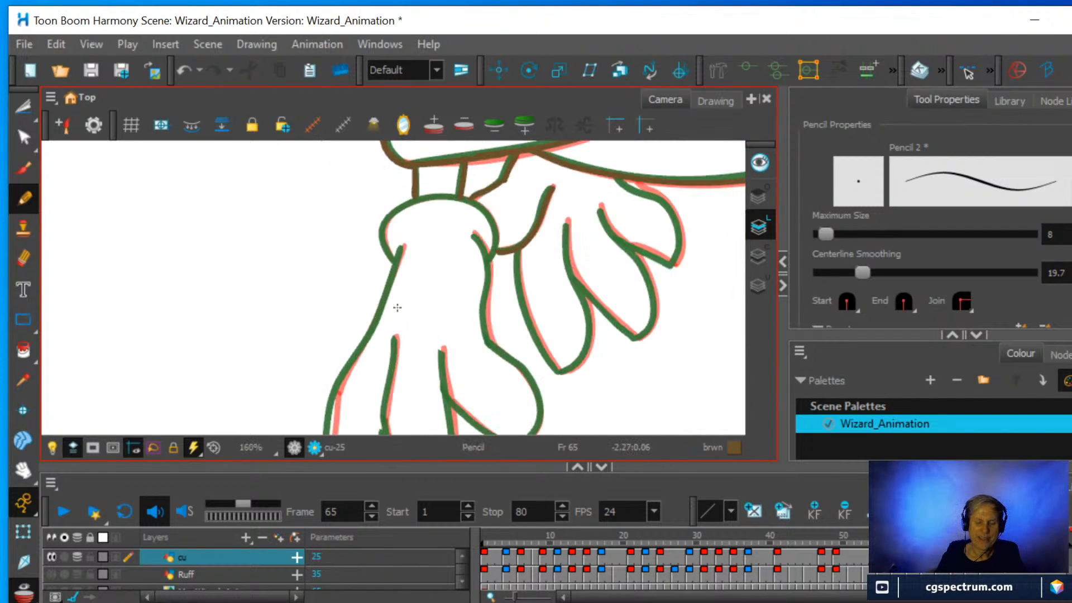
{"action": "left_click_drag", "start_coordinate": [378, 320], "coordinate": [336, 381]}
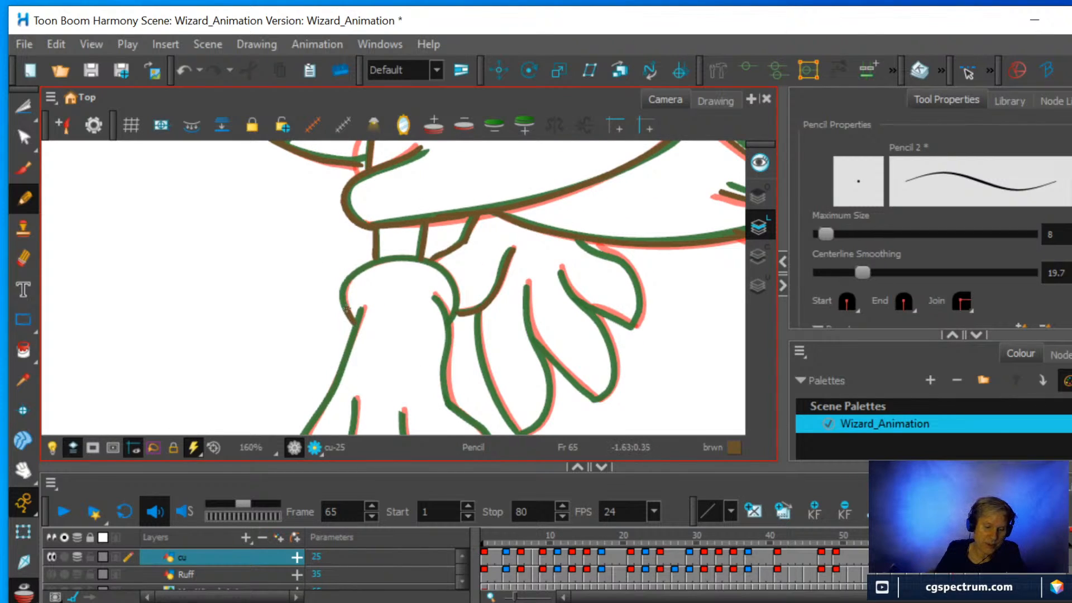
{"action": "mouse_move", "coordinate": [346, 309]}
{"action": "left_mouse_down"}
{"action": "mouse_move", "coordinate": [378, 260]}
{"action": "mouse_move", "coordinate": [431, 262]}
{"action": "mouse_move", "coordinate": [457, 292]}
{"action": "mouse_move", "coordinate": [450, 323]}
{"action": "mouse_move", "coordinate": [358, 260]}
{"action": "left_mouse_up"}
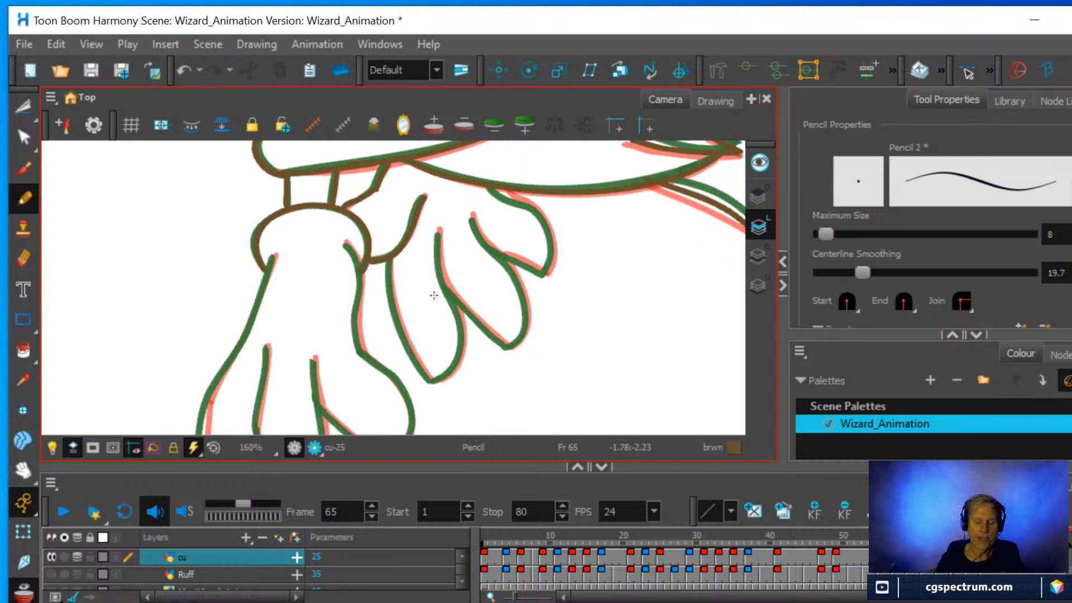
Pencil the front hand's outer side from the wrist to the first knuckle and the two lines separating its fingers.
{"action": "left_click_drag", "start_coordinate": [434, 294], "coordinate": [479, 260]}
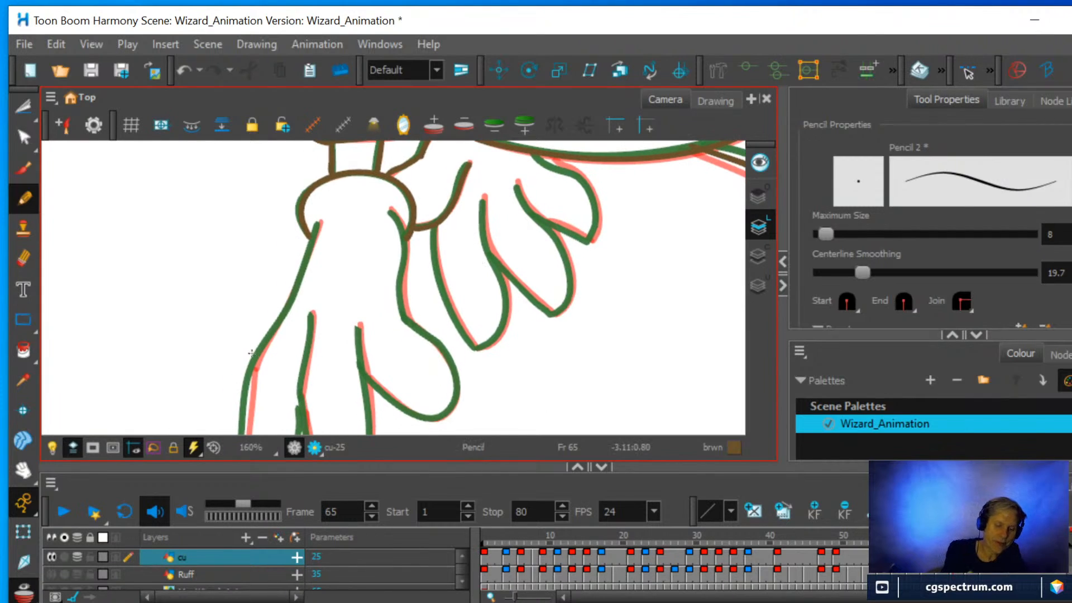
{"action": "left_click_drag", "start_coordinate": [254, 369], "coordinate": [275, 326]}
{"action": "left_click_drag", "start_coordinate": [298, 276], "coordinate": [315, 235]}
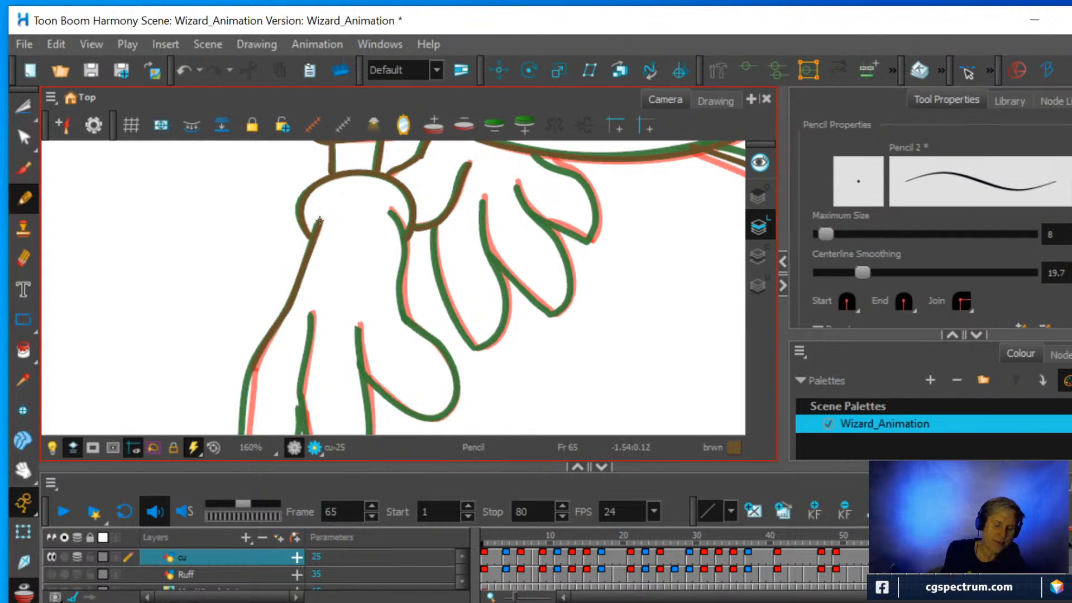
{"action": "left_click_drag", "start_coordinate": [300, 397], "coordinate": [314, 312]}
{"action": "left_click_drag", "start_coordinate": [370, 420], "coordinate": [360, 334]}
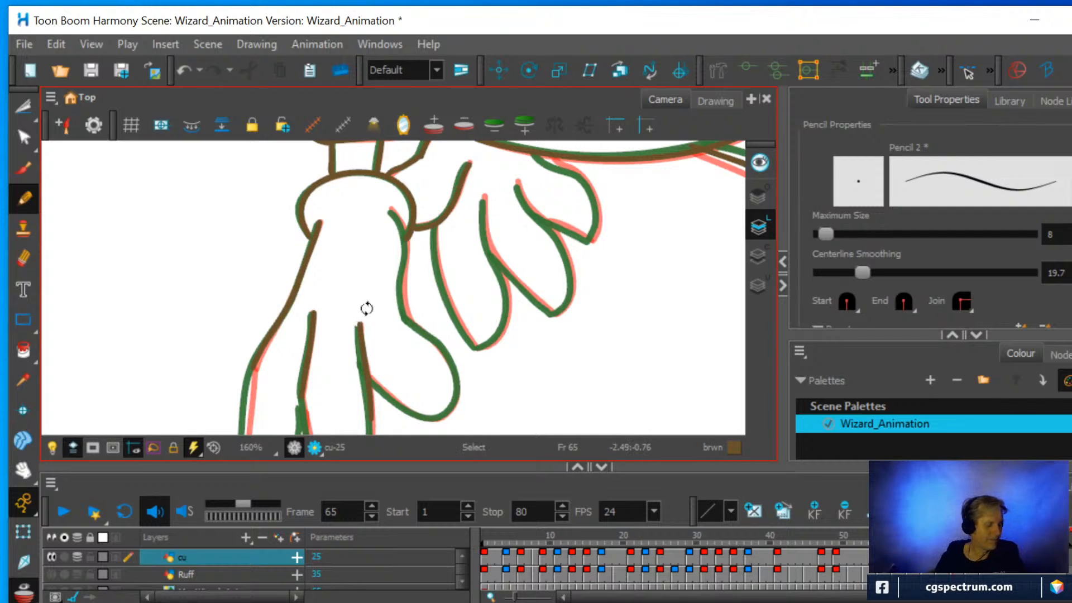
Pencil the front hand's rounded inner digit and continue its palm edge back to the wrist.
{"action": "key", "text": "ctrl+alt"}
{"action": "mouse_move", "coordinate": [466, 279]}
{"action": "left_mouse_down"}
{"action": "mouse_move", "coordinate": [426, 354]}
{"action": "mouse_move", "coordinate": [434, 340]}
{"action": "left_mouse_up"}
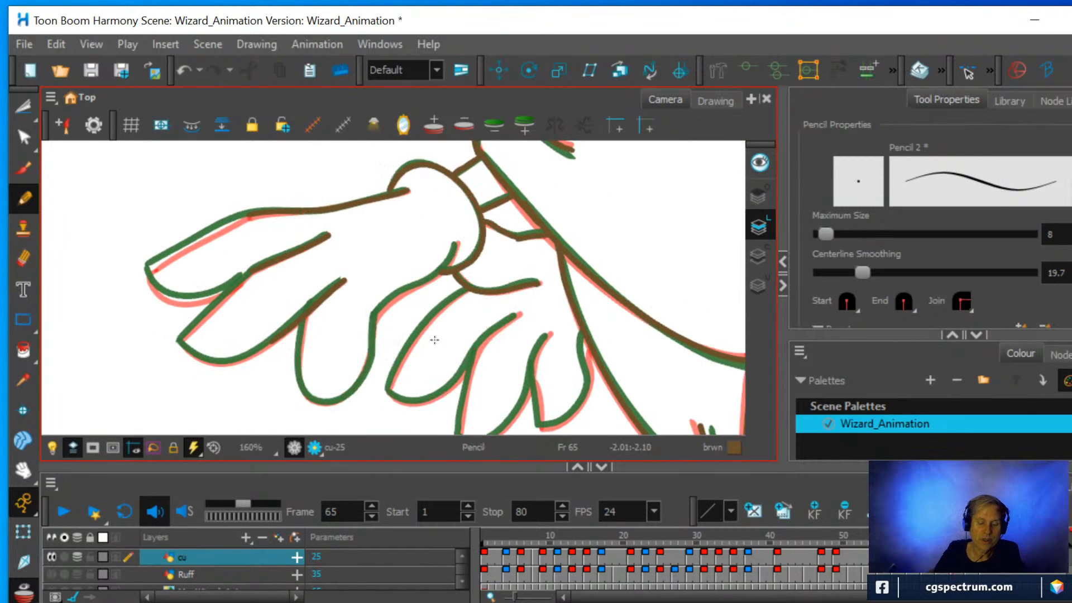
{"action": "left_click_drag", "start_coordinate": [300, 384], "coordinate": [309, 305]}
{"action": "mouse_move", "coordinate": [304, 394]}
{"action": "left_mouse_down"}
{"action": "mouse_move", "coordinate": [359, 381]}
{"action": "mouse_move", "coordinate": [375, 301]}
{"action": "left_mouse_up"}
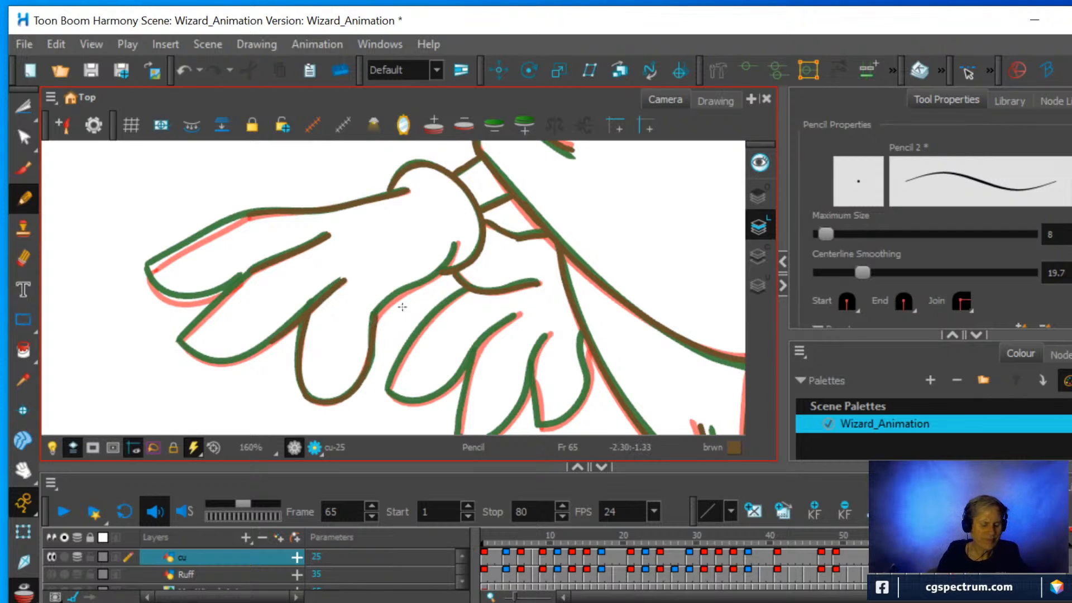
{"action": "left_click_drag", "start_coordinate": [441, 309], "coordinate": [450, 275]}
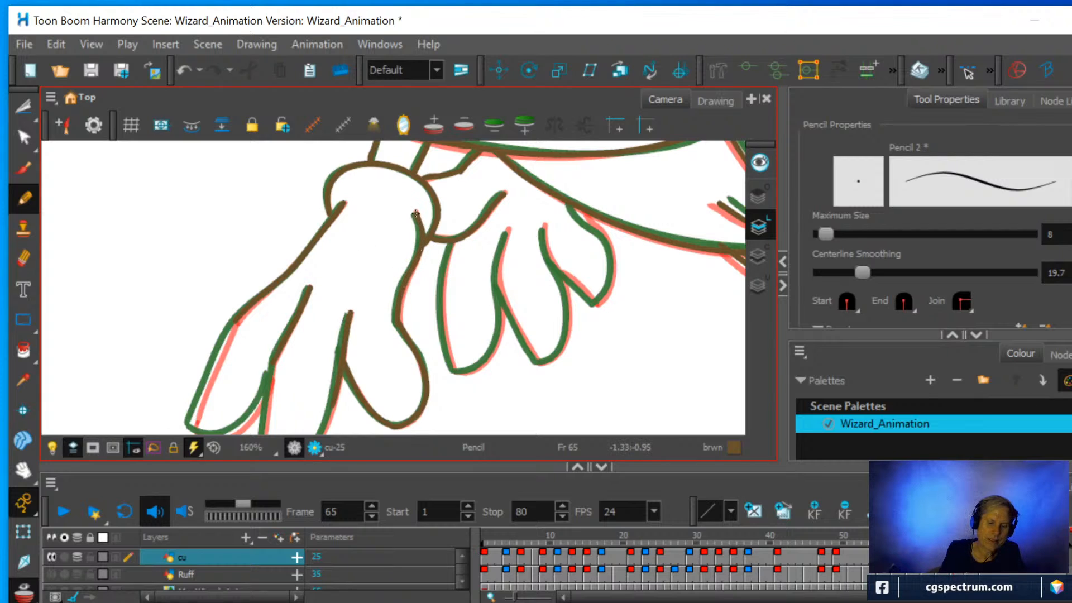
Pencil the remaining fingers of the front hand and the first two fingers of the hand behind it.
{"action": "left_click_drag", "start_coordinate": [404, 365], "coordinate": [412, 334]}
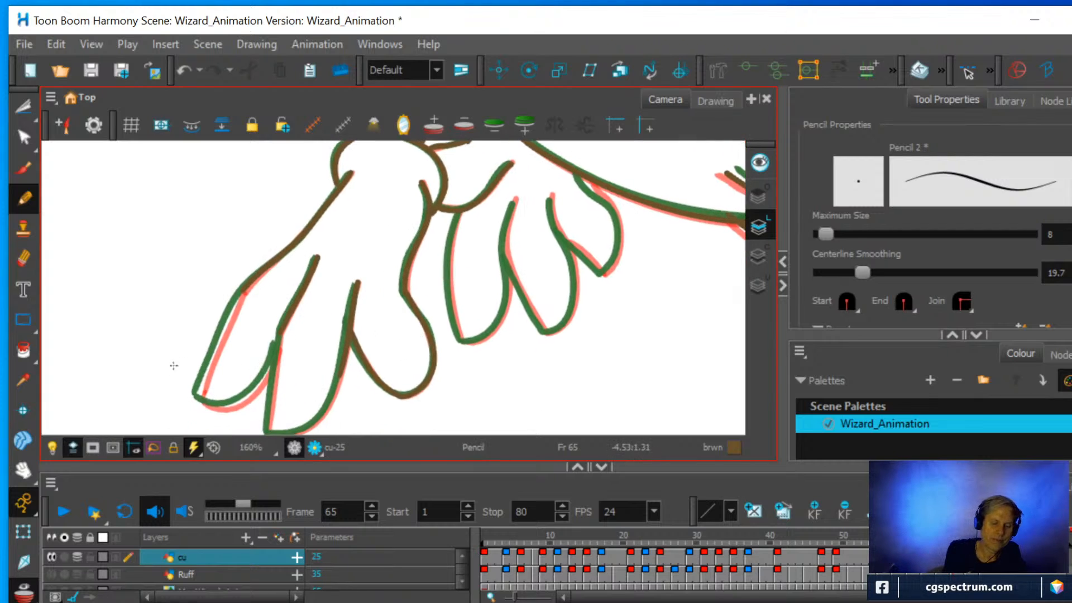
{"action": "mouse_move", "coordinate": [199, 394]}
{"action": "left_mouse_down"}
{"action": "mouse_move", "coordinate": [208, 366]}
{"action": "mouse_move", "coordinate": [206, 403]}
{"action": "mouse_move", "coordinate": [220, 407]}
{"action": "left_mouse_up"}
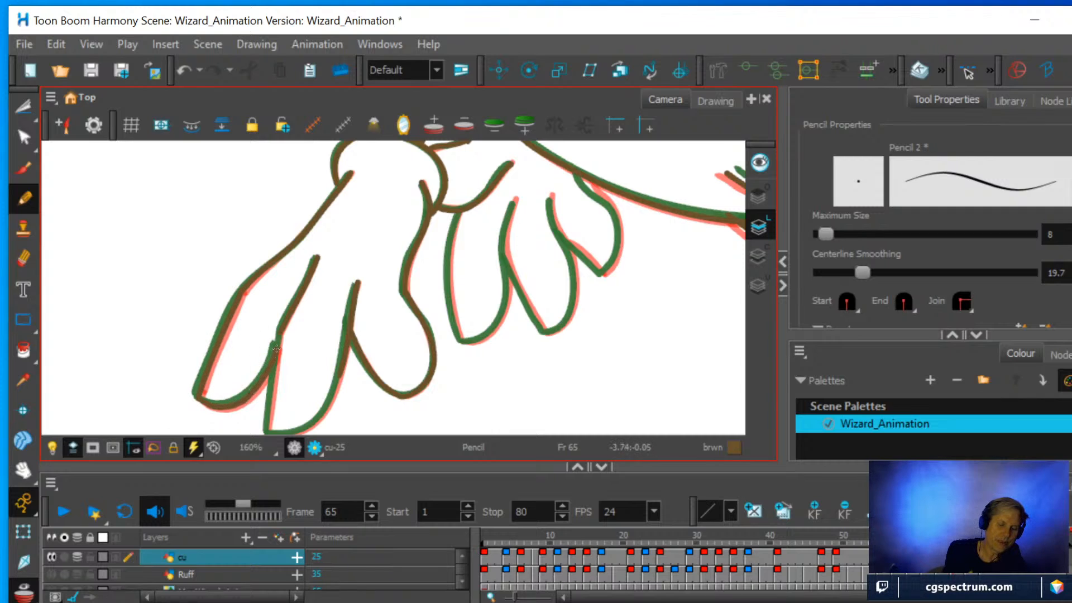
{"action": "scroll", "coordinate": [352, 364], "scroll_direction": "down", "scroll_amount": 1}
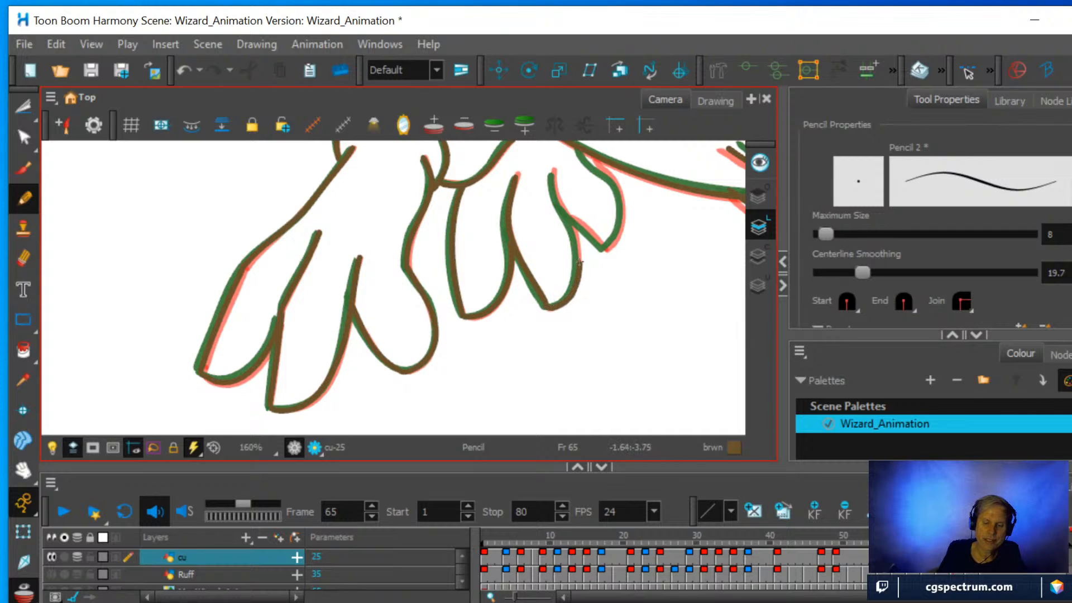
{"action": "left_click_drag", "start_coordinate": [579, 263], "coordinate": [558, 174]}
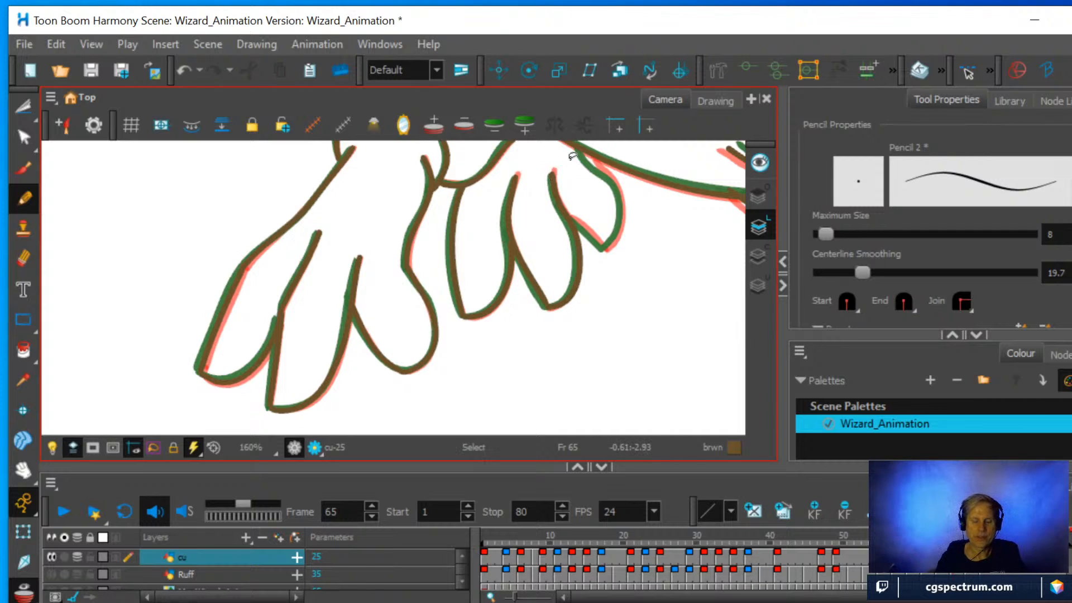
Pencil the last small finger of the rear hand, from its pointed tip around to the robe edge.
{"action": "key", "text": "ctrl+alt"}
{"action": "mouse_move", "coordinate": [594, 218]}
{"action": "left_mouse_down"}
{"action": "mouse_move", "coordinate": [532, 268]}
{"action": "mouse_move", "coordinate": [424, 304]}
{"action": "left_mouse_up"}
{"action": "left_click_drag", "start_coordinate": [581, 306], "coordinate": [428, 268]}
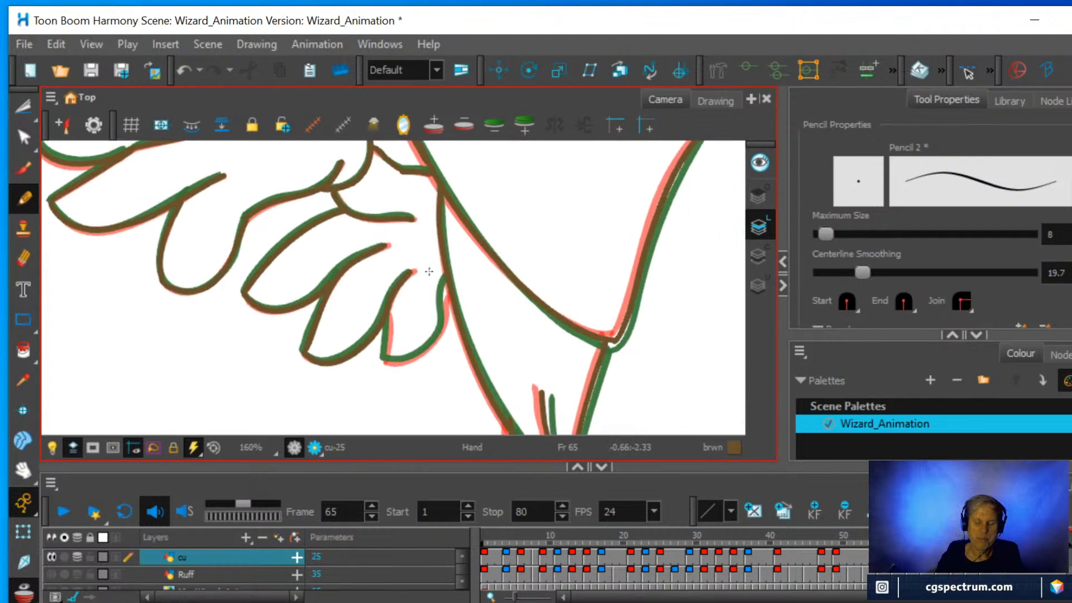
{"action": "key", "text": "2"}
{"action": "key", "text": "2"}
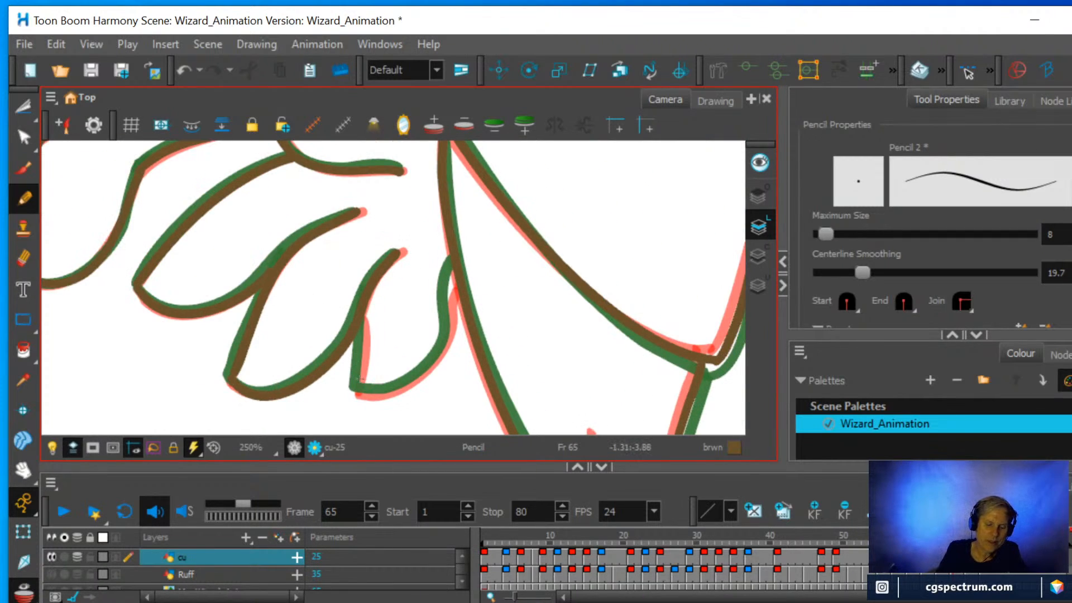
{"action": "left_click_drag", "start_coordinate": [356, 385], "coordinate": [362, 330]}
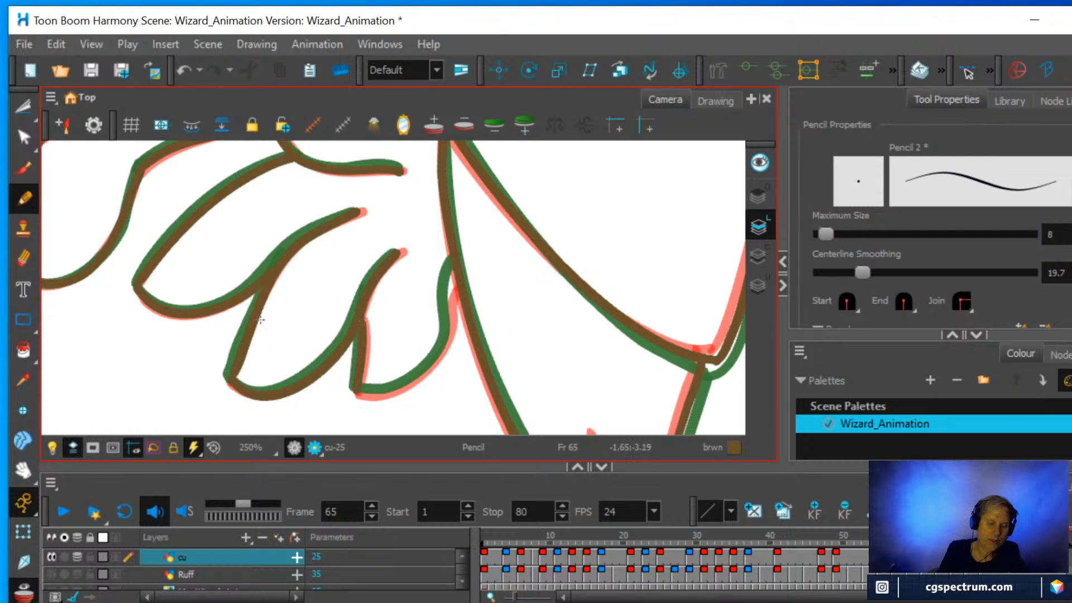
{"action": "left_click", "coordinate": [23, 258]}
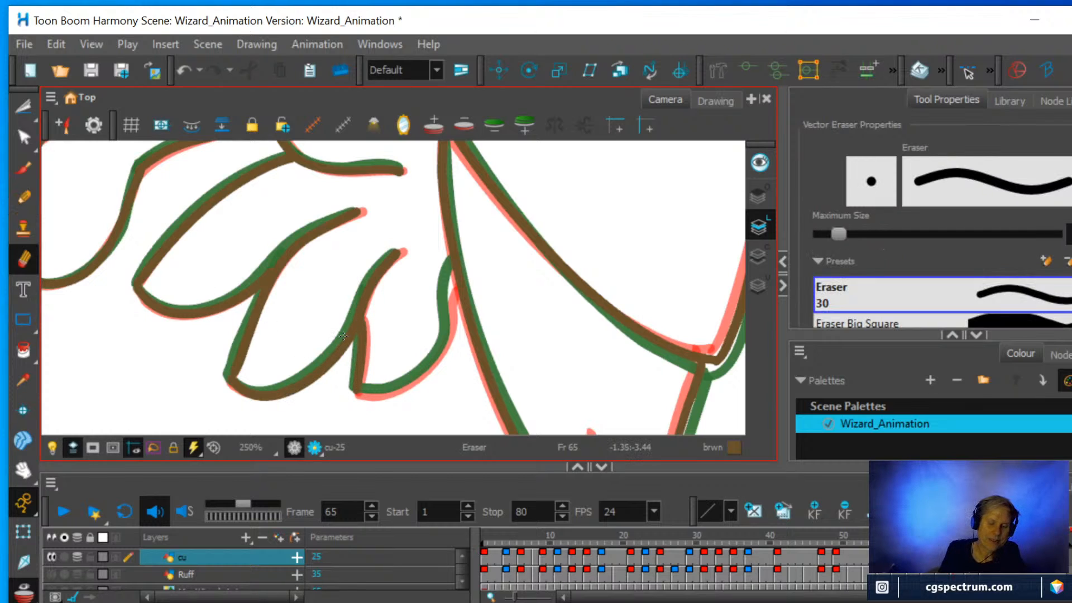
{"action": "left_click", "coordinate": [23, 197]}
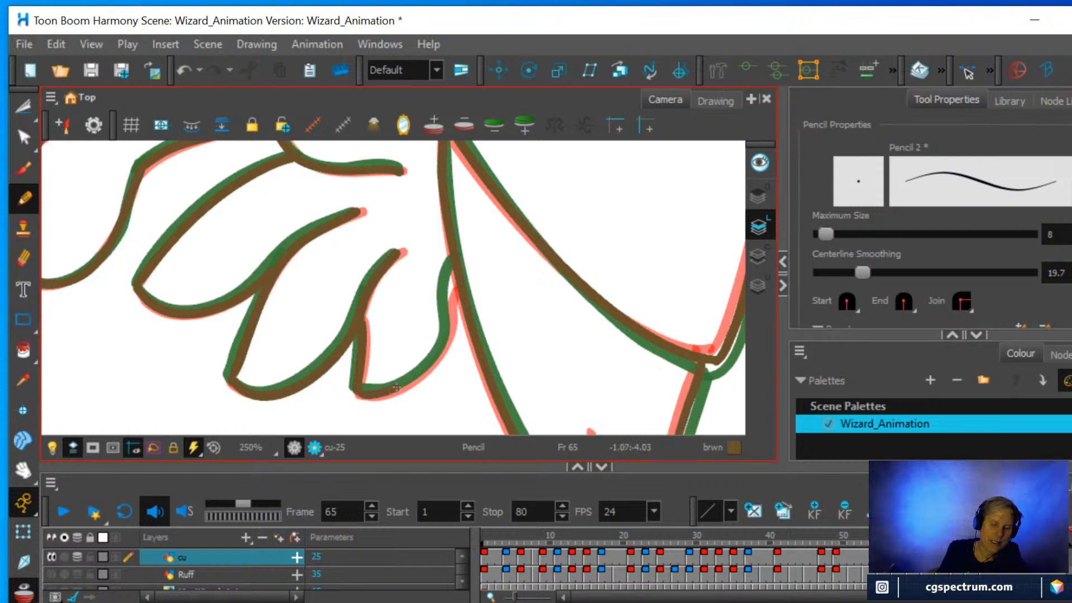
{"action": "left_click_drag", "start_coordinate": [449, 311], "coordinate": [453, 257]}
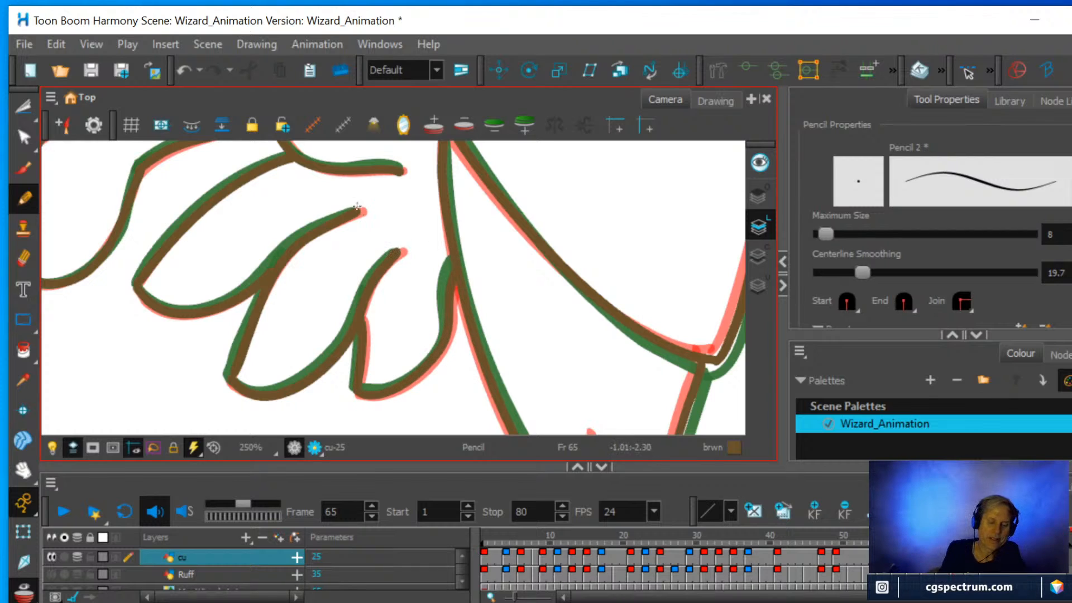
{"action": "scroll", "coordinate": [407, 188], "scroll_direction": "down", "scroll_amount": 6}
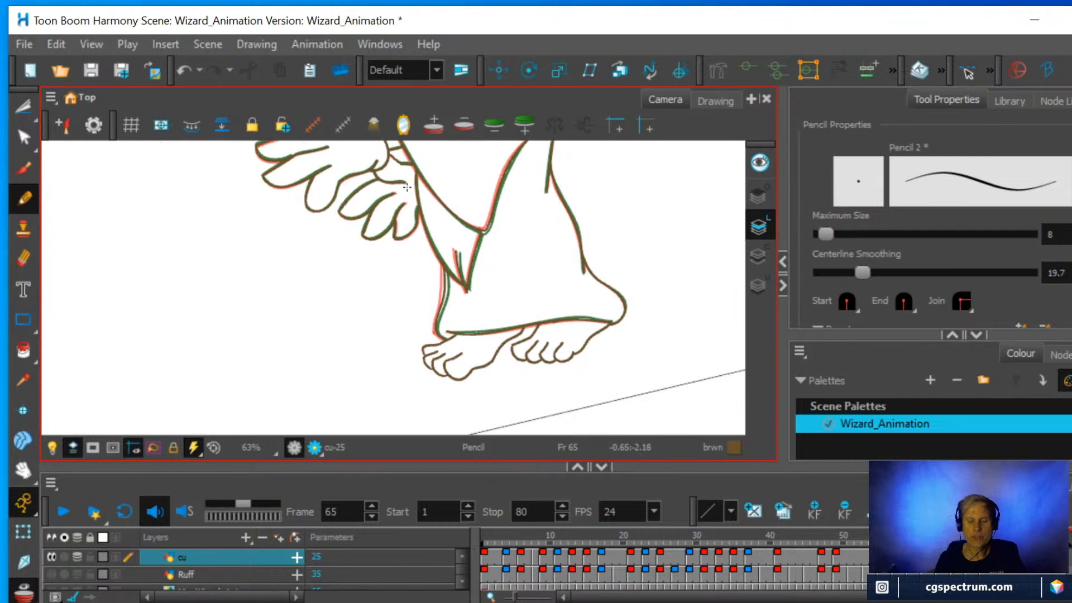
{"action": "key", "text": "space"}
{"action": "left_click_drag", "start_coordinate": [420, 188], "coordinate": [392, 319]}
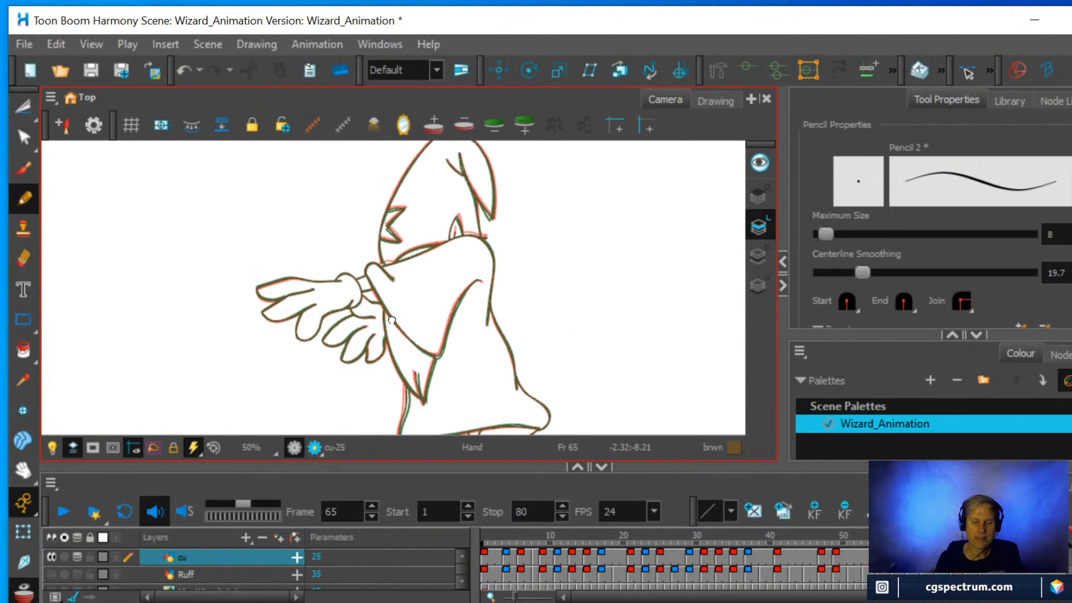
{"action": "scroll", "coordinate": [406, 305], "scroll_direction": "down", "scroll_amount": 2}
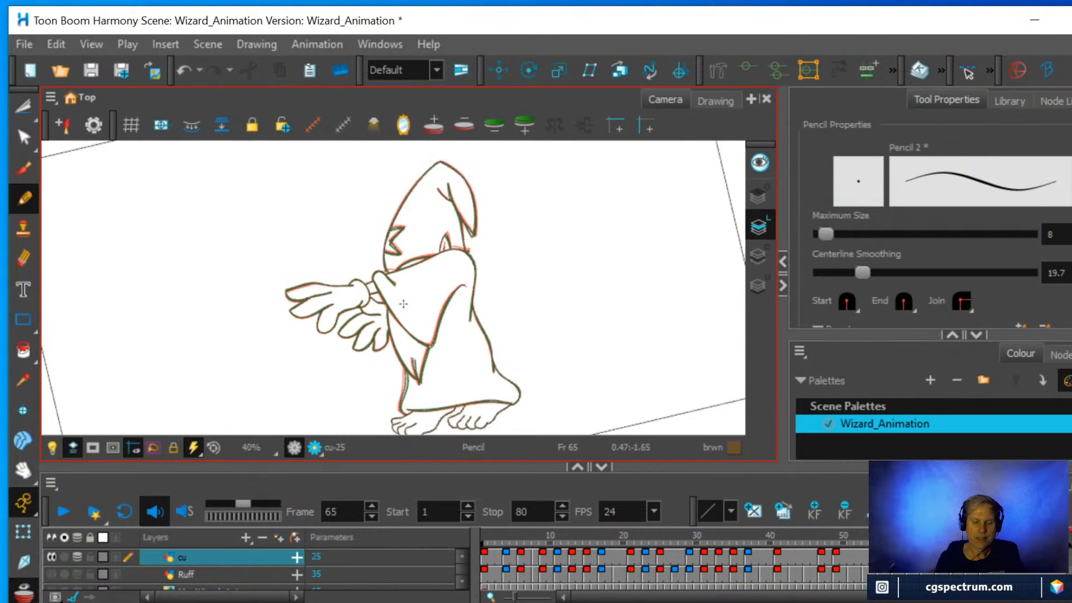
Straighten the rotated canvas so the whole wizard is in view, and turn off the onion skin.
{"action": "key", "text": "space"}
{"action": "left_click_drag", "start_coordinate": [467, 283], "coordinate": [455, 296]}
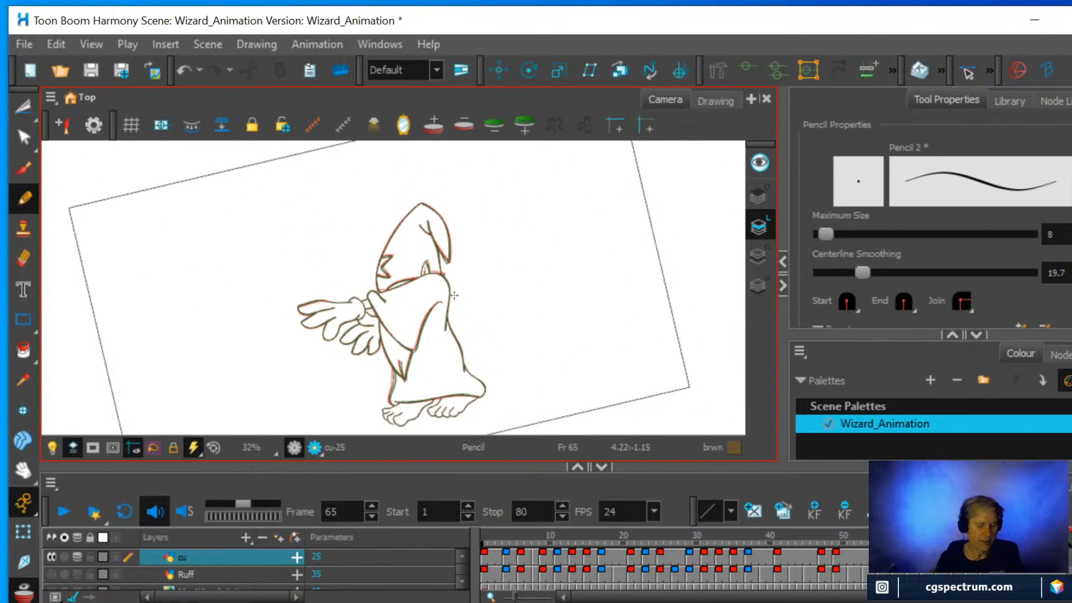
{"action": "key", "text": "shift+x"}
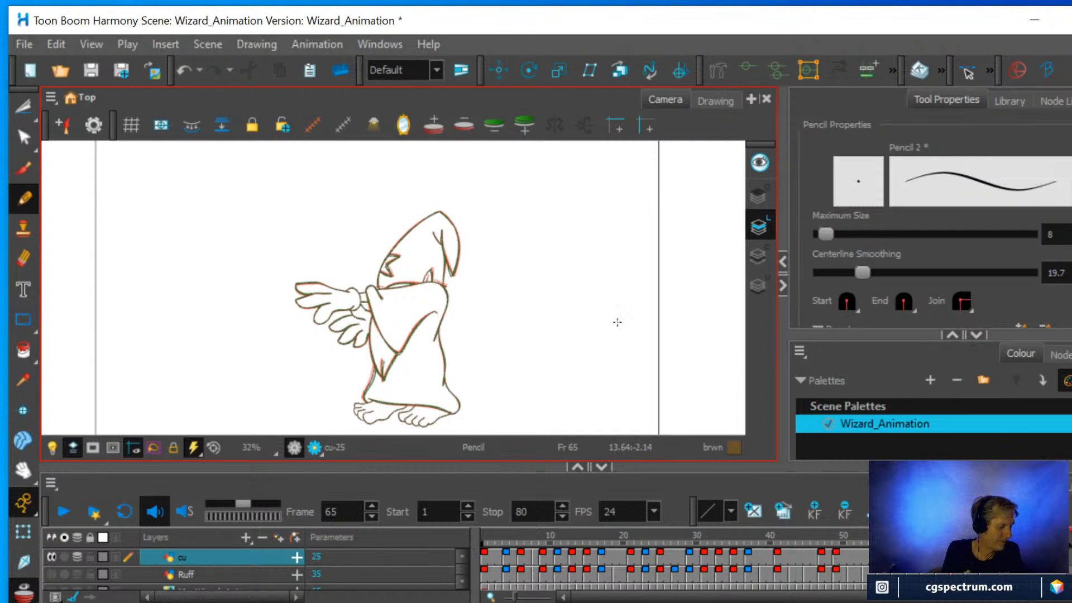
{"action": "key", "text": "alt+o"}
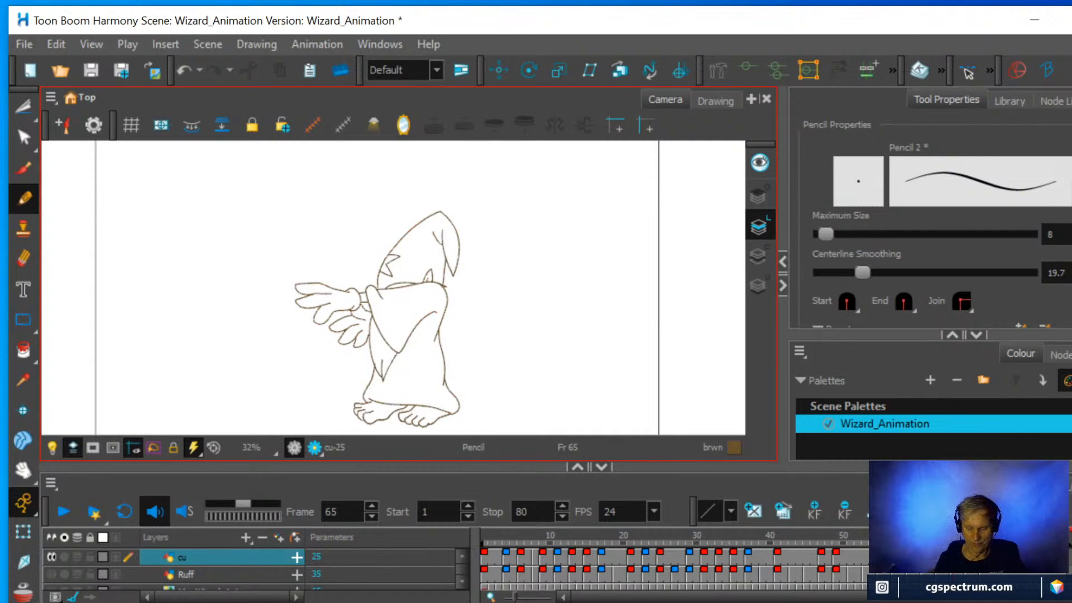
Play the cleaned-up cu layer from frame 1 and compare it with playback of the Ruff layer shown alone.
{"action": "mouse_move", "coordinate": [953, 539]}
{"action": "left_mouse_down"}
{"action": "mouse_move", "coordinate": [1033, 545]}
{"action": "mouse_move", "coordinate": [829, 557]}
{"action": "mouse_move", "coordinate": [883, 558]}
{"action": "mouse_move", "coordinate": [470, 562]}
{"action": "left_mouse_up"}
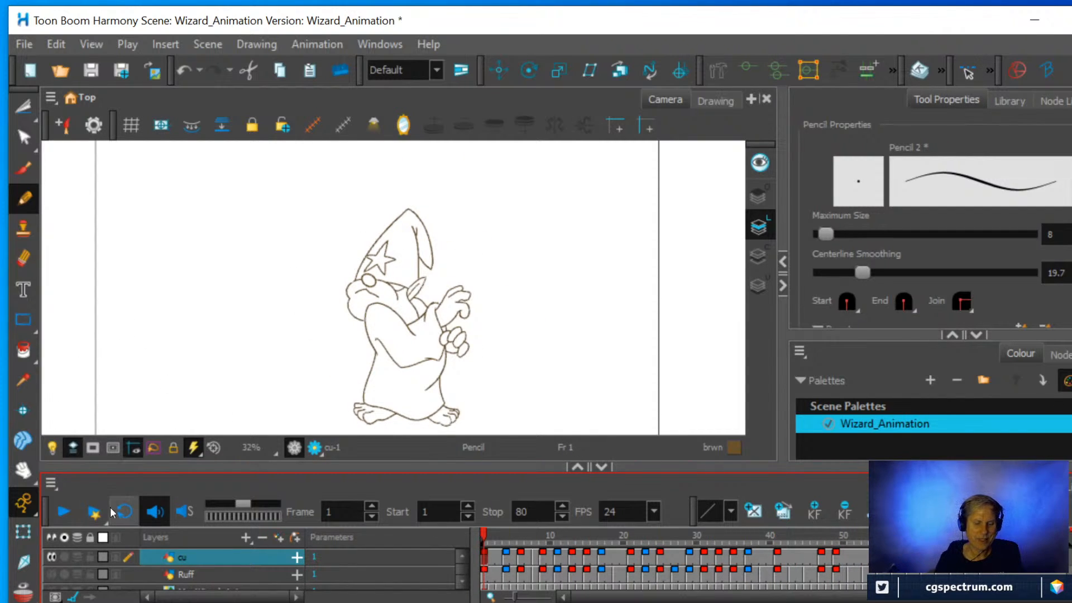
{"action": "left_click", "coordinate": [69, 512]}
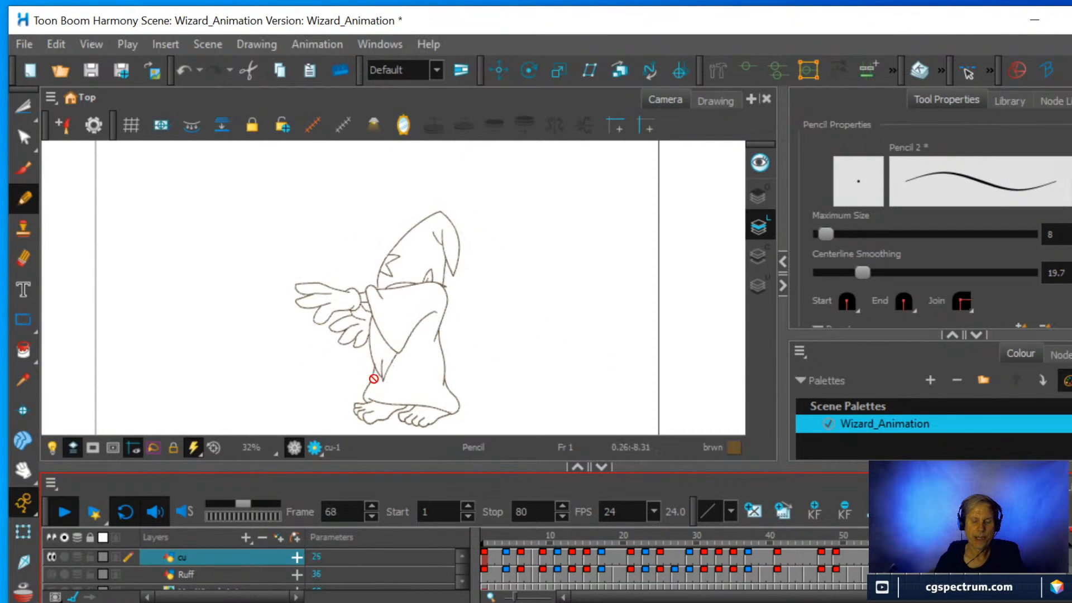
{"action": "left_click", "coordinate": [63, 512]}
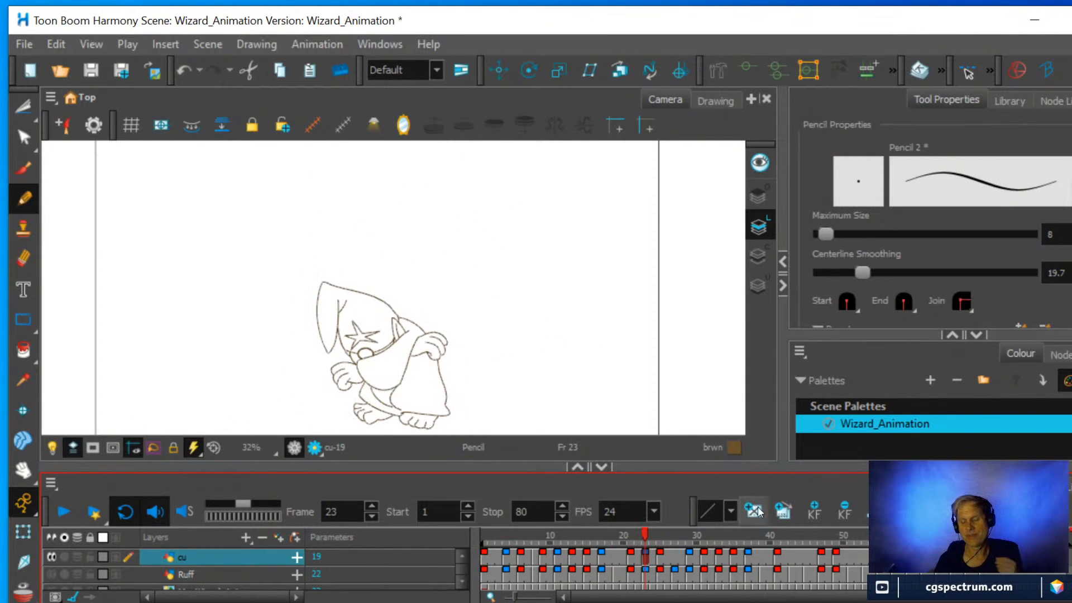
{"action": "left_click_drag", "start_coordinate": [865, 536], "coordinate": [431, 541]}
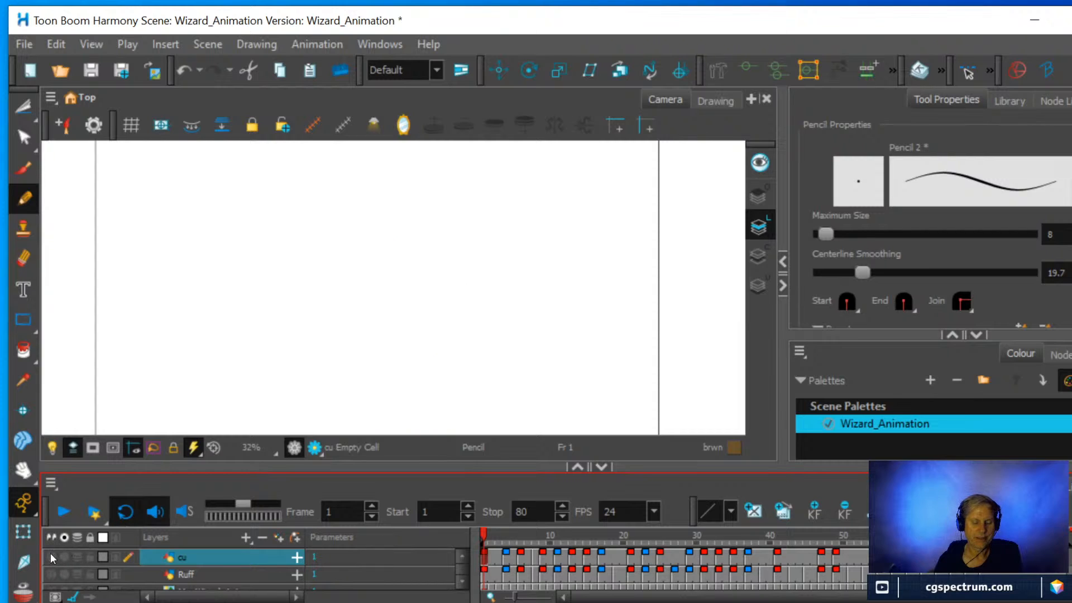
{"action": "left_click", "coordinate": [51, 573]}
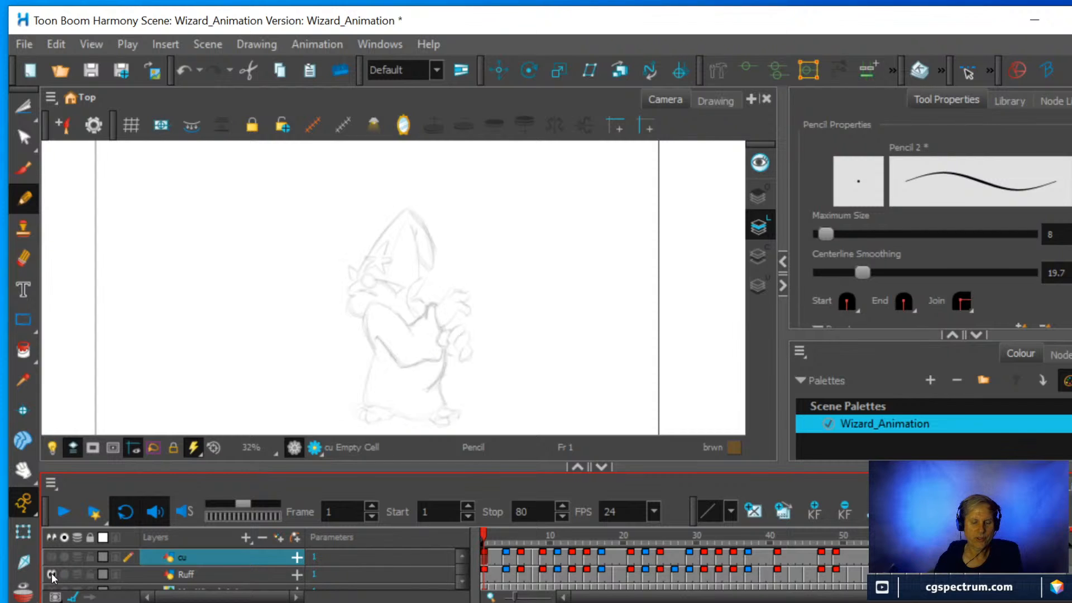
{"action": "left_click", "coordinate": [62, 510]}
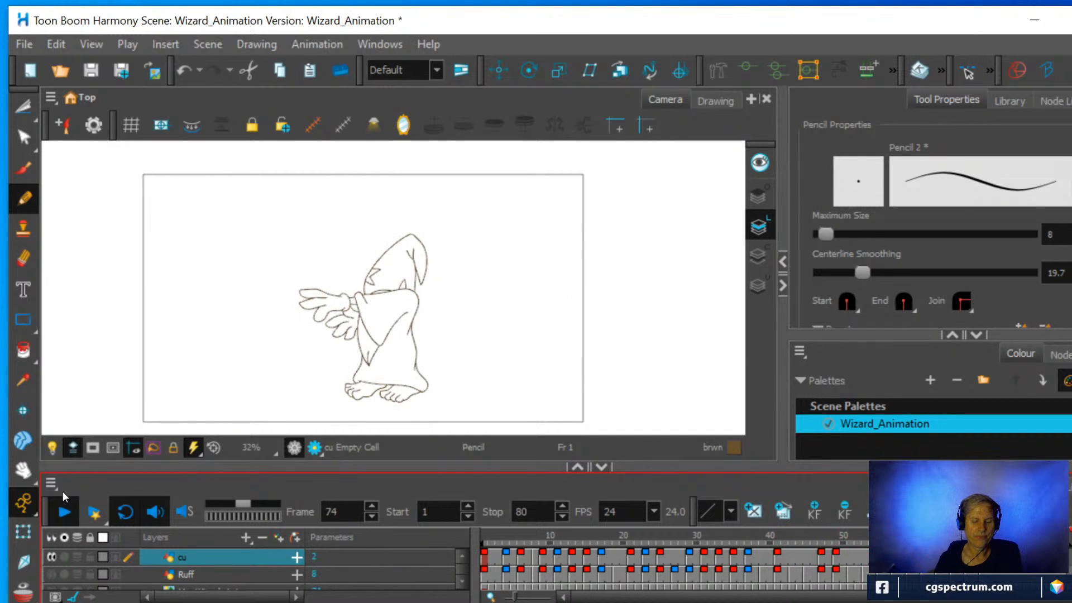
{"action": "left_click", "coordinate": [59, 510]}
On frame 43 of the cu layer, cut away the upper slanted line leading to the pointed tip beside the right-hand foot.
{"action": "mouse_move", "coordinate": [945, 542]}
{"action": "left_mouse_down"}
{"action": "mouse_move", "coordinate": [766, 550]}
{"action": "mouse_move", "coordinate": [791, 545]}
{"action": "left_mouse_up"}
{"action": "scroll", "coordinate": [411, 346], "scroll_direction": "up", "scroll_amount": 1}
{"action": "scroll", "coordinate": [410, 346], "scroll_direction": "up", "scroll_amount": 4}
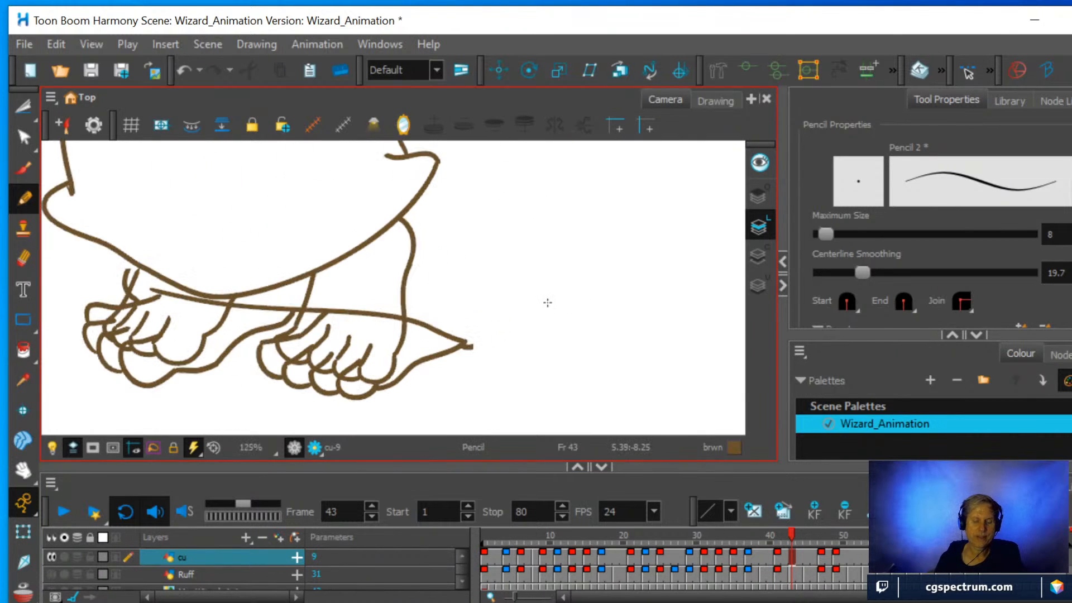
{"action": "left_click", "coordinate": [23, 107]}
{"action": "left_click_drag", "start_coordinate": [416, 295], "coordinate": [453, 344]}
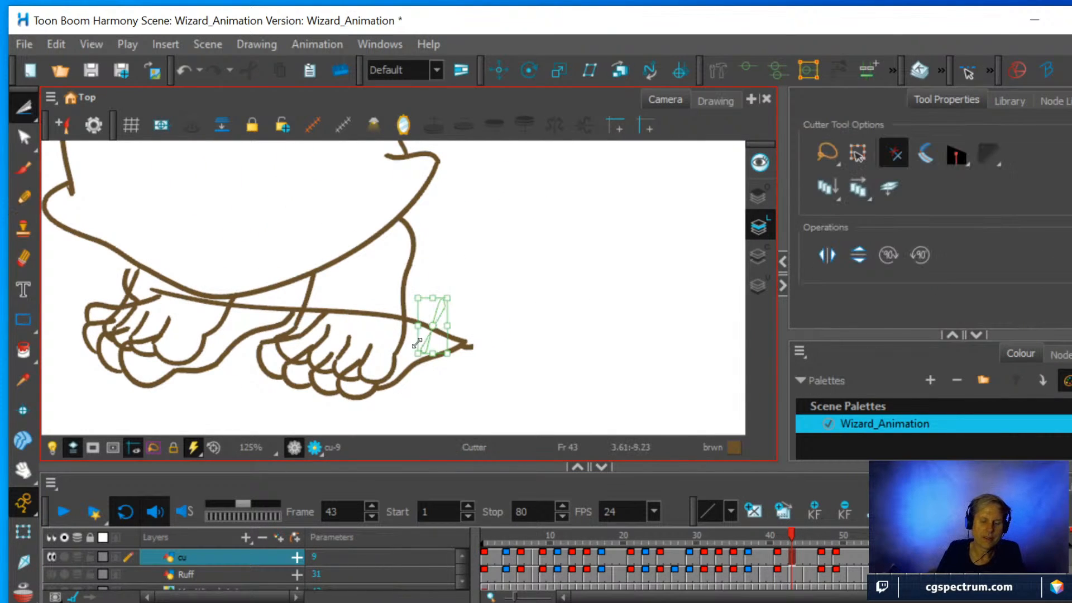
{"action": "key", "text": "Delete"}
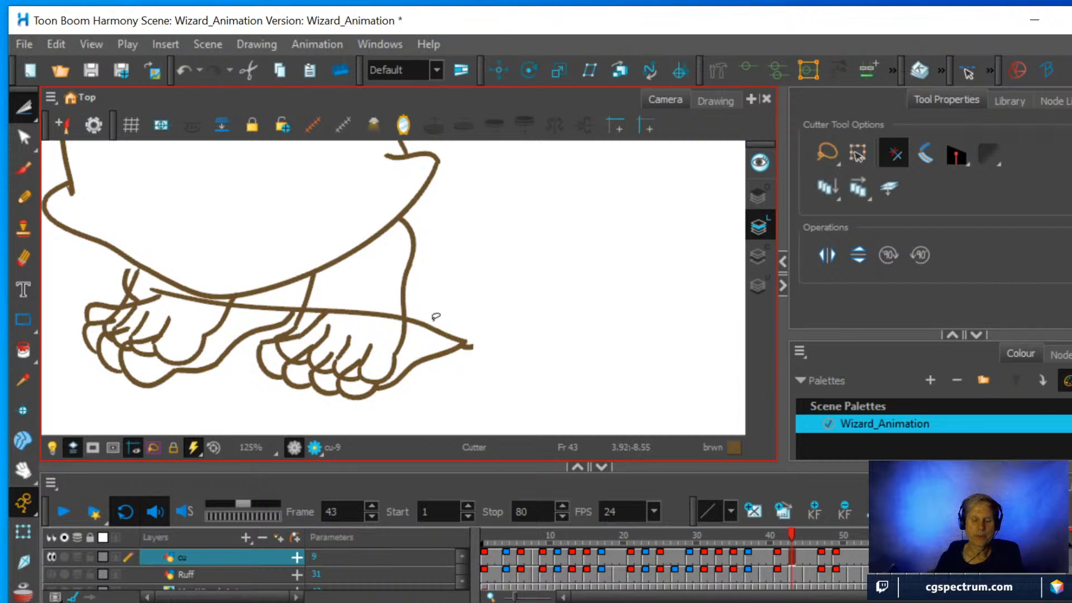
{"action": "left_click_drag", "start_coordinate": [420, 337], "coordinate": [471, 275]}
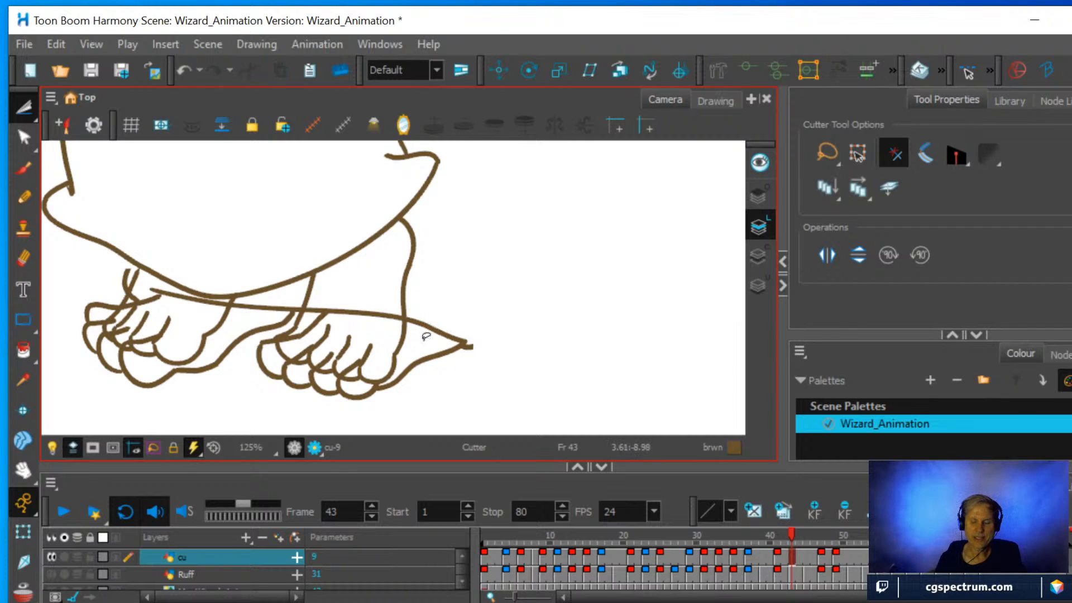
{"action": "mouse_move", "coordinate": [425, 337]}
{"action": "left_mouse_down"}
{"action": "mouse_move", "coordinate": [457, 306]}
{"action": "mouse_move", "coordinate": [445, 326]}
{"action": "left_mouse_up"}
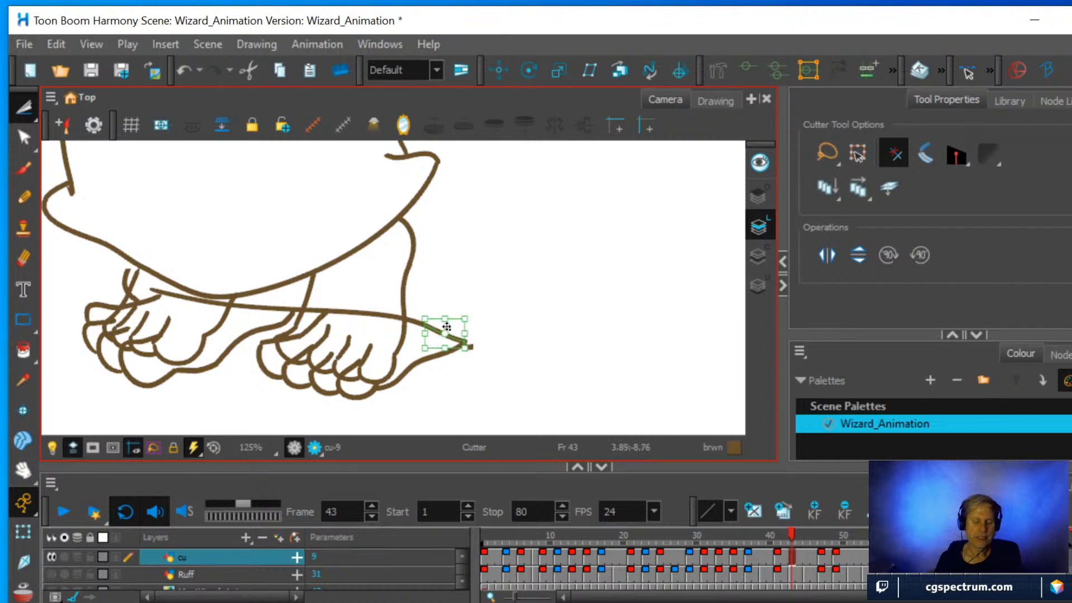
{"action": "key", "text": "Delete"}
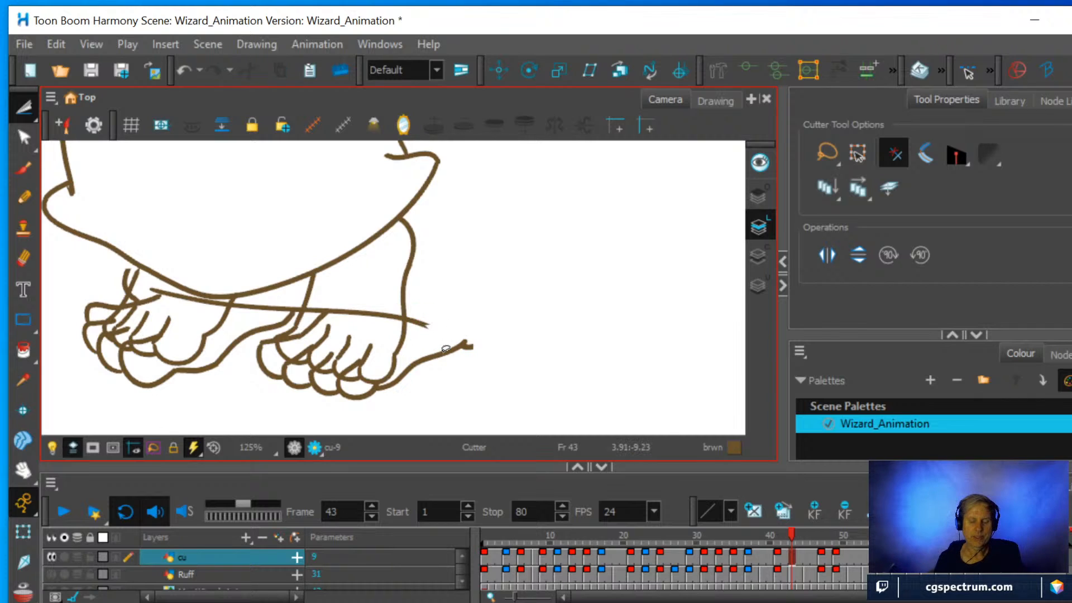
Cut away the lower line running from the pointed tip back to the outer toe of the right-hand foot.
{"action": "mouse_move", "coordinate": [498, 358]}
{"action": "left_mouse_down"}
{"action": "mouse_move", "coordinate": [445, 332]}
{"action": "mouse_move", "coordinate": [424, 344]}
{"action": "left_mouse_up"}
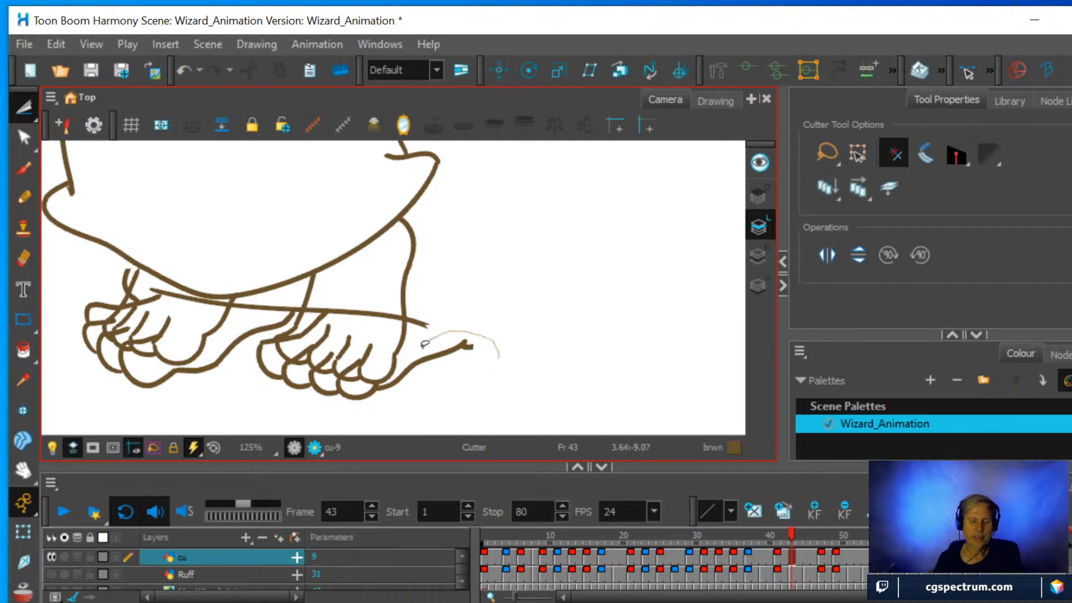
{"action": "mouse_move", "coordinate": [394, 377]}
{"action": "left_mouse_down"}
{"action": "mouse_move", "coordinate": [444, 390]}
{"action": "mouse_move", "coordinate": [503, 336]}
{"action": "left_mouse_up"}
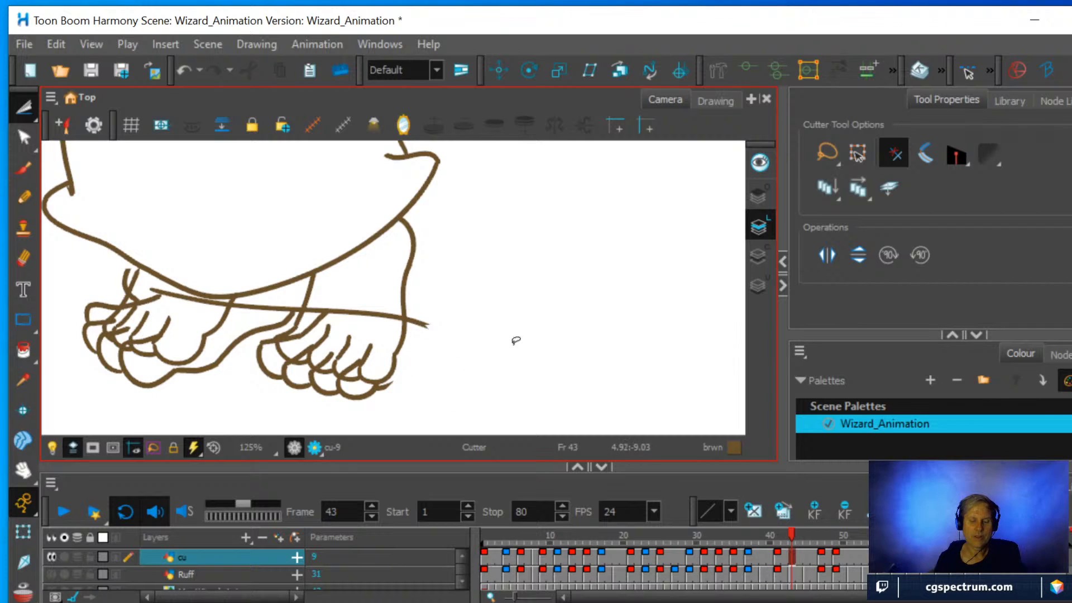
{"action": "left_click", "coordinate": [266, 306]}
{"action": "left_click", "coordinate": [266, 306]}
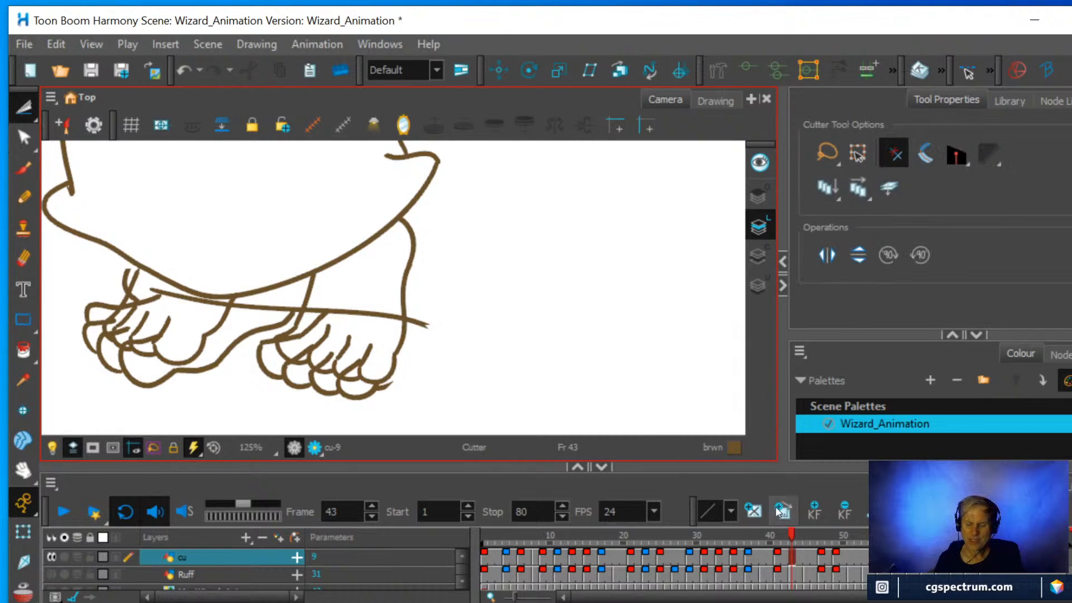
On frame 41, erase the duplicate outline beneath the toes of the right-hand foot.
{"action": "left_click", "coordinate": [777, 559]}
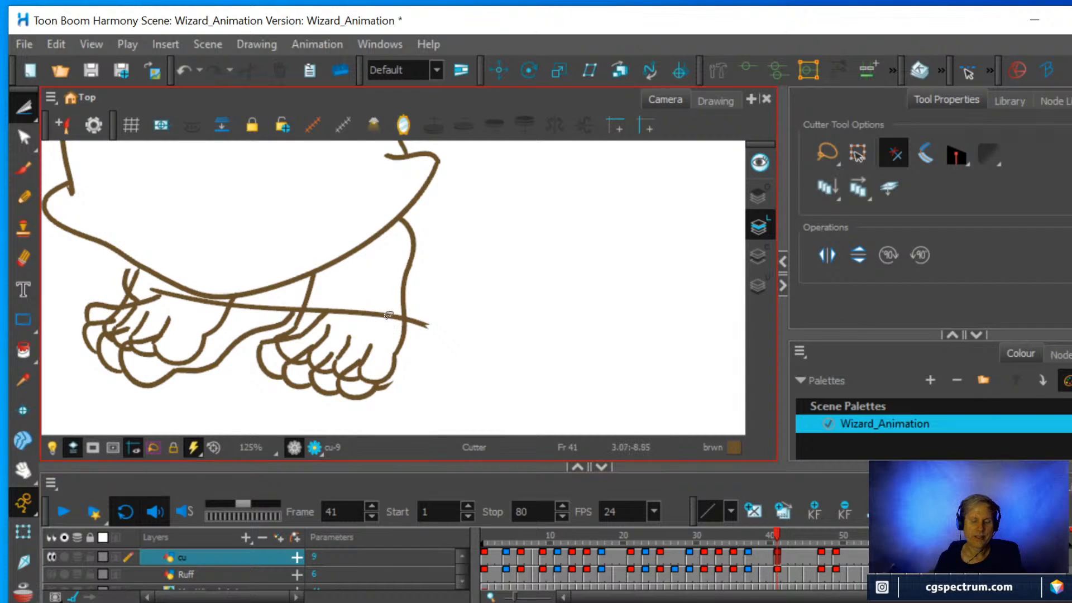
{"action": "left_click_drag", "start_coordinate": [412, 398], "coordinate": [276, 368]}
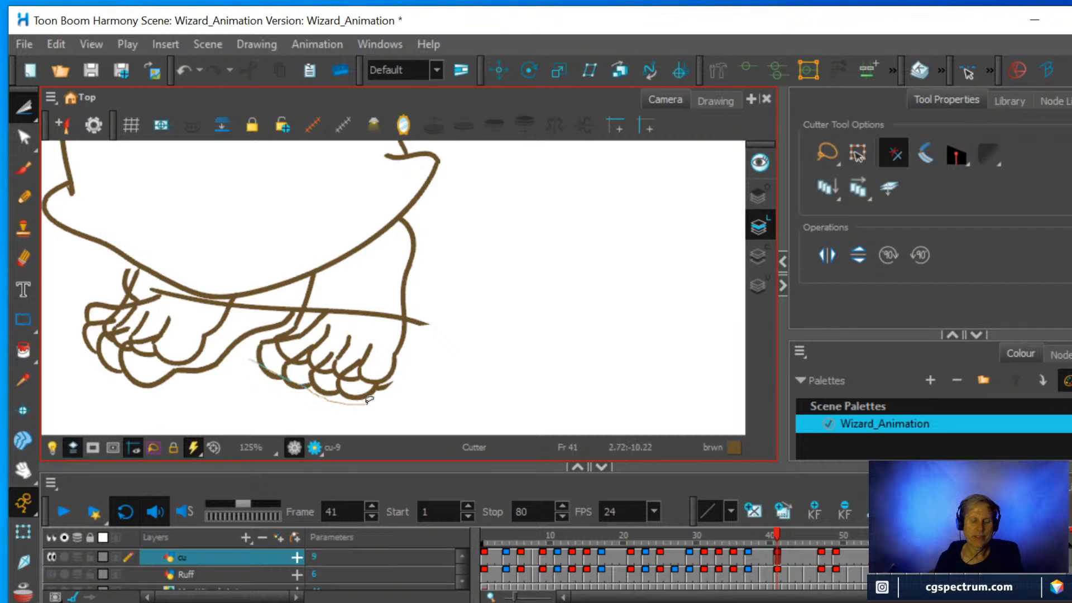
{"action": "left_click", "coordinate": [24, 259]}
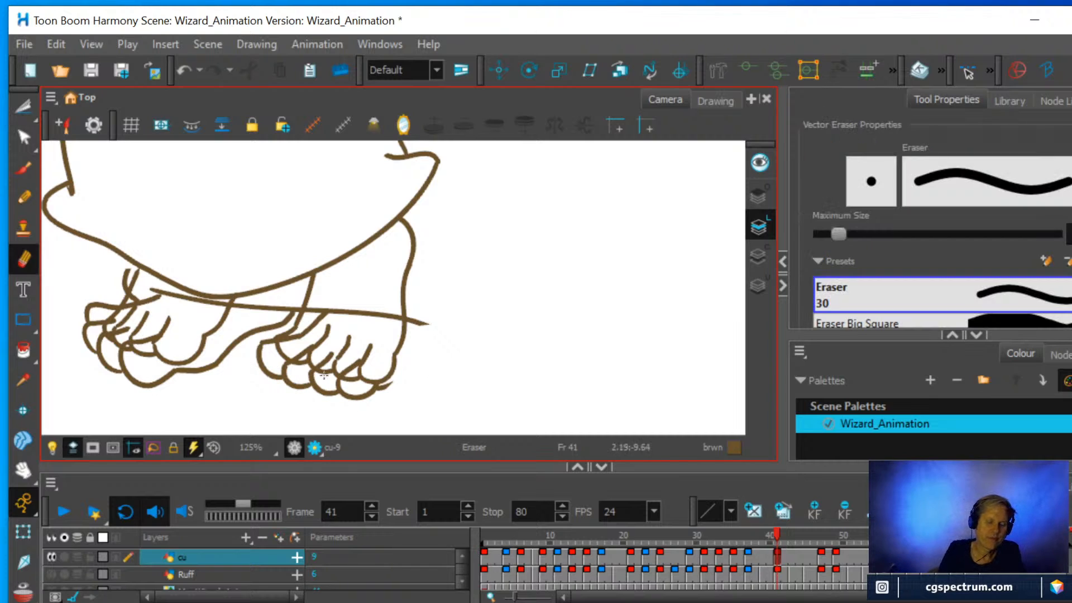
{"action": "mouse_move", "coordinate": [257, 368]}
{"action": "left_mouse_down"}
{"action": "mouse_move", "coordinate": [382, 402]}
{"action": "mouse_move", "coordinate": [311, 388]}
{"action": "mouse_move", "coordinate": [270, 370]}
{"action": "mouse_move", "coordinate": [254, 347]}
{"action": "mouse_move", "coordinate": [283, 374]}
{"action": "mouse_move", "coordinate": [336, 385]}
{"action": "left_mouse_up"}
{"action": "left_click_drag", "start_coordinate": [383, 393], "coordinate": [390, 385]}
On frame 46, erase the duplicate outline under the left-hand foot and most of the stray line crossing the right-hand ankle.
{"action": "mouse_move", "coordinate": [143, 381]}
{"action": "left_mouse_down"}
{"action": "mouse_move", "coordinate": [174, 387]}
{"action": "mouse_move", "coordinate": [190, 375]}
{"action": "left_mouse_up"}
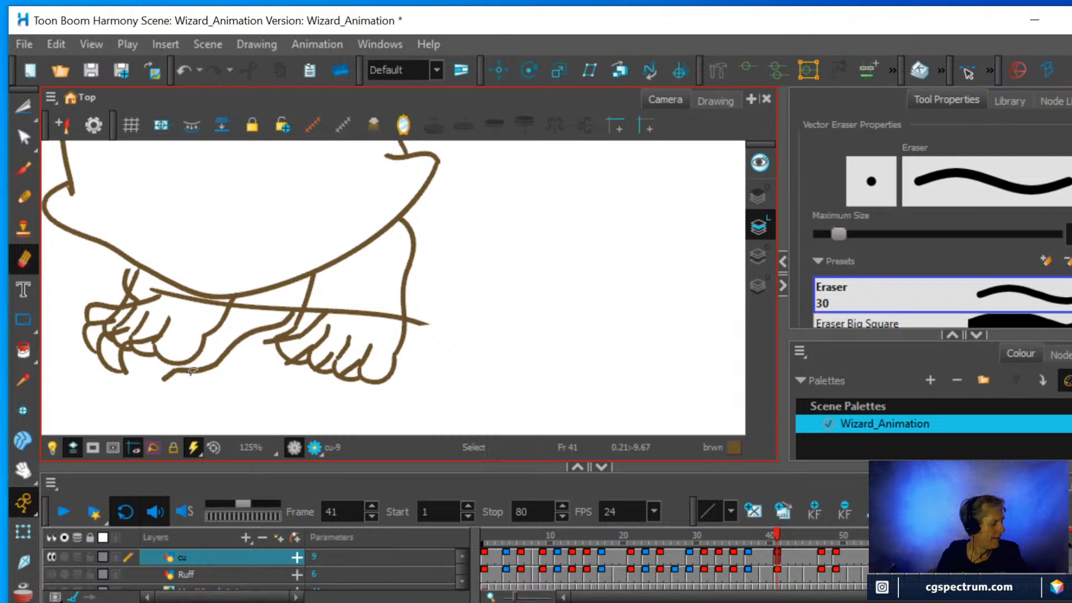
{"action": "key", "text": "ctrl+z"}
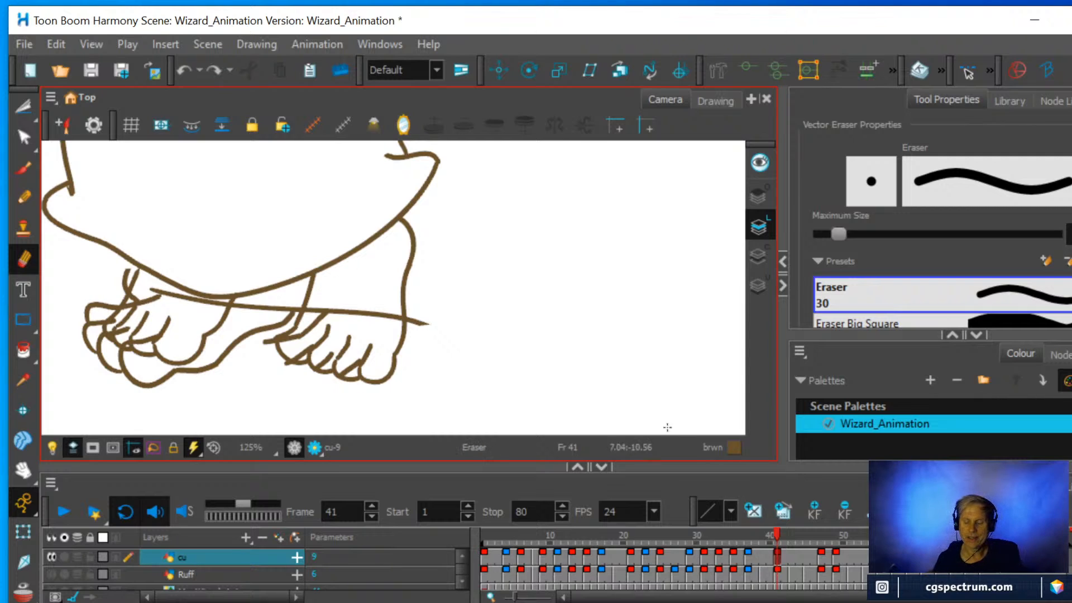
{"action": "left_click", "coordinate": [770, 535]}
{"action": "mouse_move", "coordinate": [771, 535]}
{"action": "left_mouse_down"}
{"action": "mouse_move", "coordinate": [825, 536]}
{"action": "mouse_move", "coordinate": [814, 536]}
{"action": "left_mouse_up"}
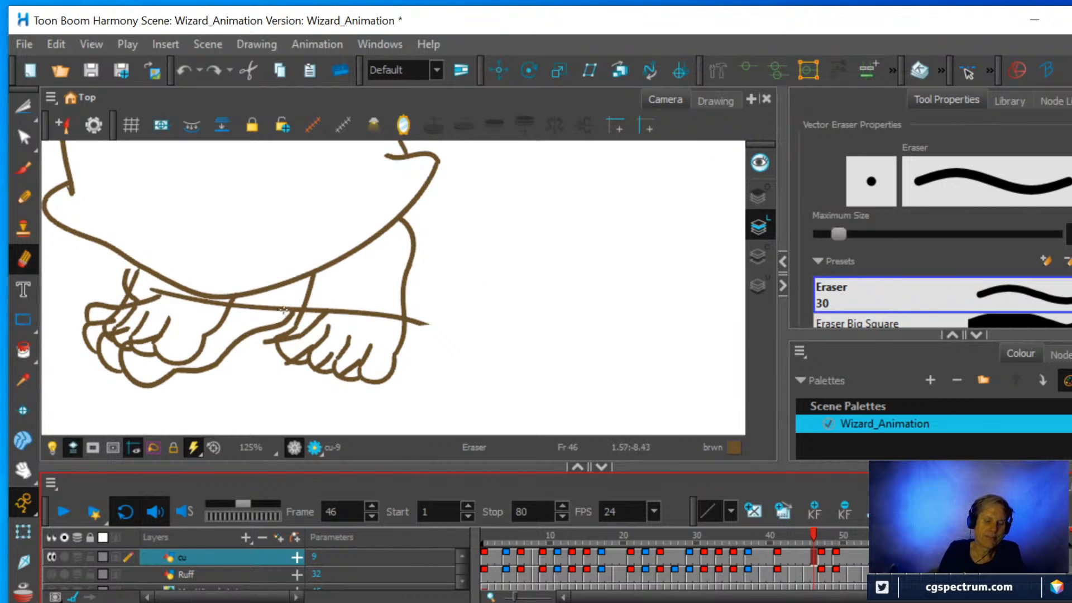
{"action": "mouse_move", "coordinate": [285, 305]}
{"action": "left_mouse_down"}
{"action": "mouse_move", "coordinate": [209, 374]}
{"action": "mouse_move", "coordinate": [163, 386]}
{"action": "mouse_move", "coordinate": [130, 387]}
{"action": "mouse_move", "coordinate": [84, 340]}
{"action": "left_mouse_up"}
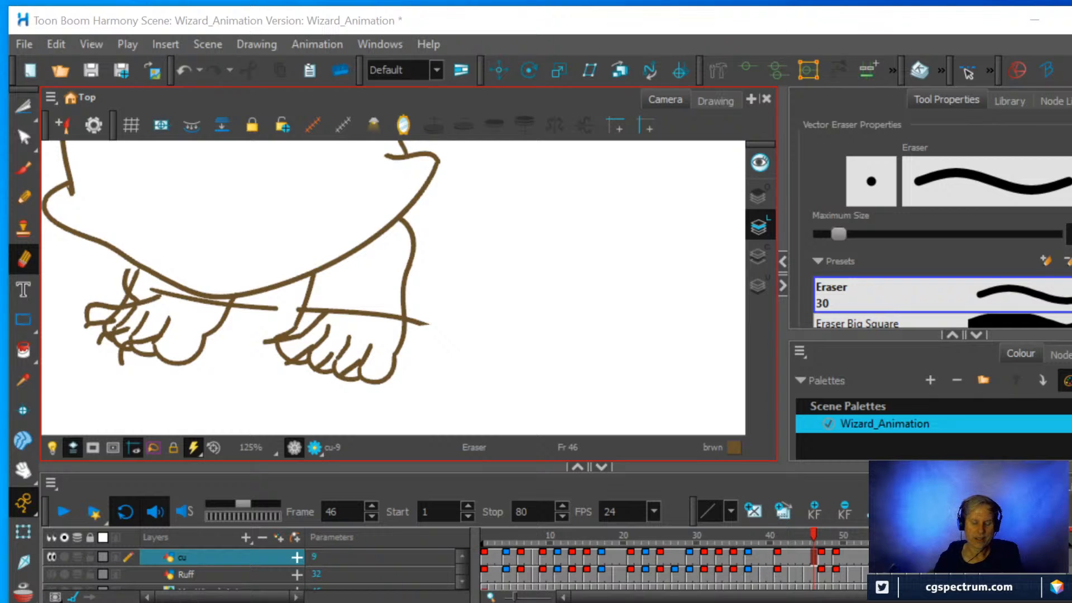
{"action": "mouse_move", "coordinate": [319, 318]}
{"action": "left_mouse_down"}
{"action": "mouse_move", "coordinate": [338, 291]}
{"action": "mouse_move", "coordinate": [392, 315]}
{"action": "left_mouse_up"}
{"action": "left_click_drag", "start_coordinate": [430, 329], "coordinate": [416, 319]}
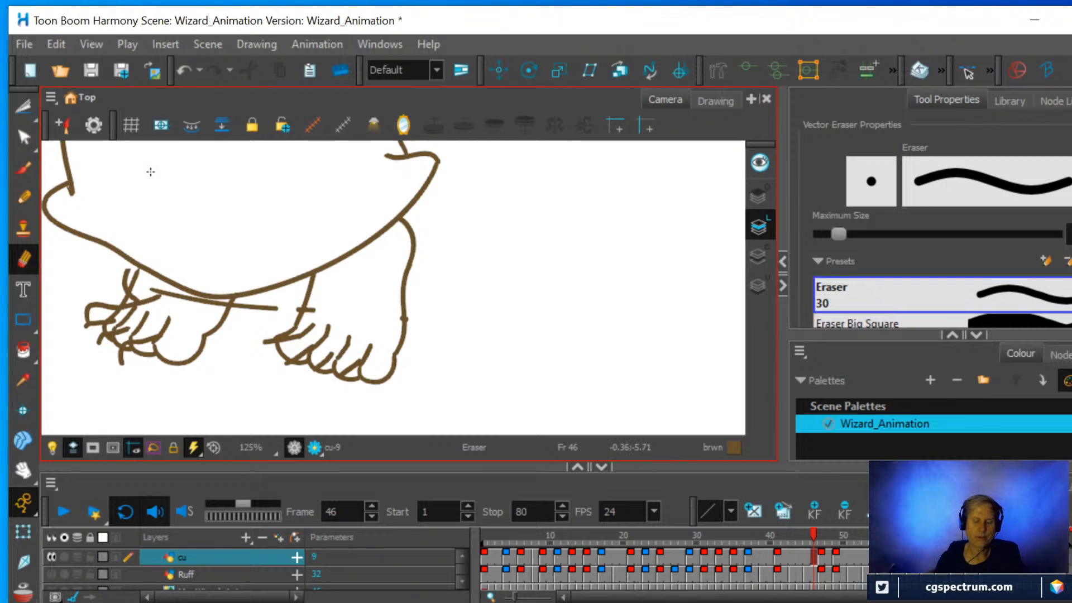
Cut off the leftover line stubs on both sides of the right-hand ankle's outer contour.
{"action": "scroll", "coordinate": [359, 220], "scroll_direction": "up", "scroll_amount": 5}
{"action": "left_click_drag", "start_coordinate": [495, 302], "coordinate": [539, 209]}
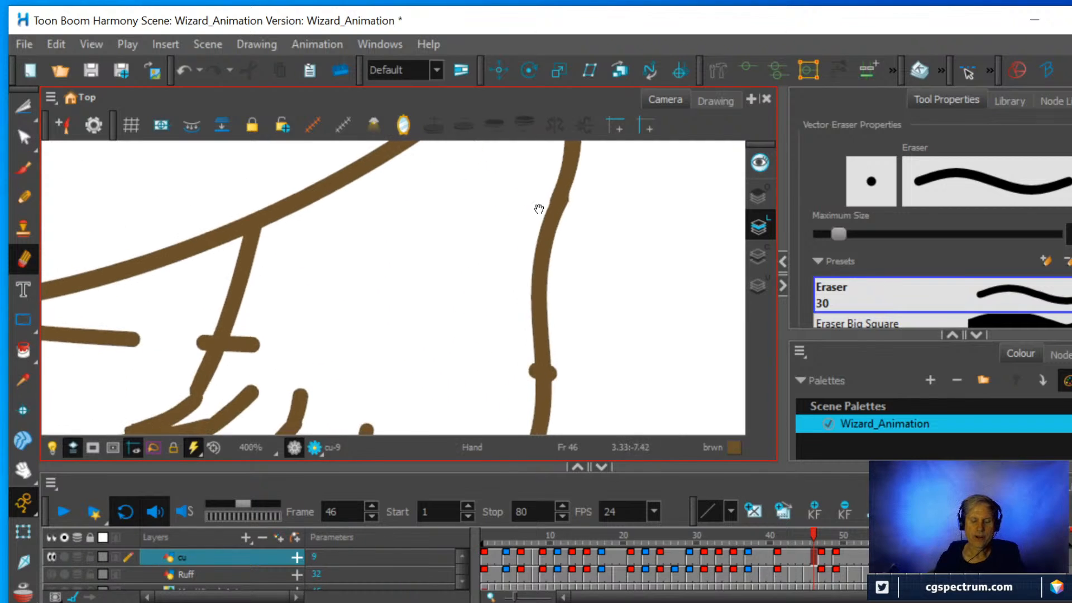
{"action": "scroll", "coordinate": [496, 296], "scroll_direction": "down", "scroll_amount": 1}
{"action": "left_click_drag", "start_coordinate": [497, 299], "coordinate": [480, 235]}
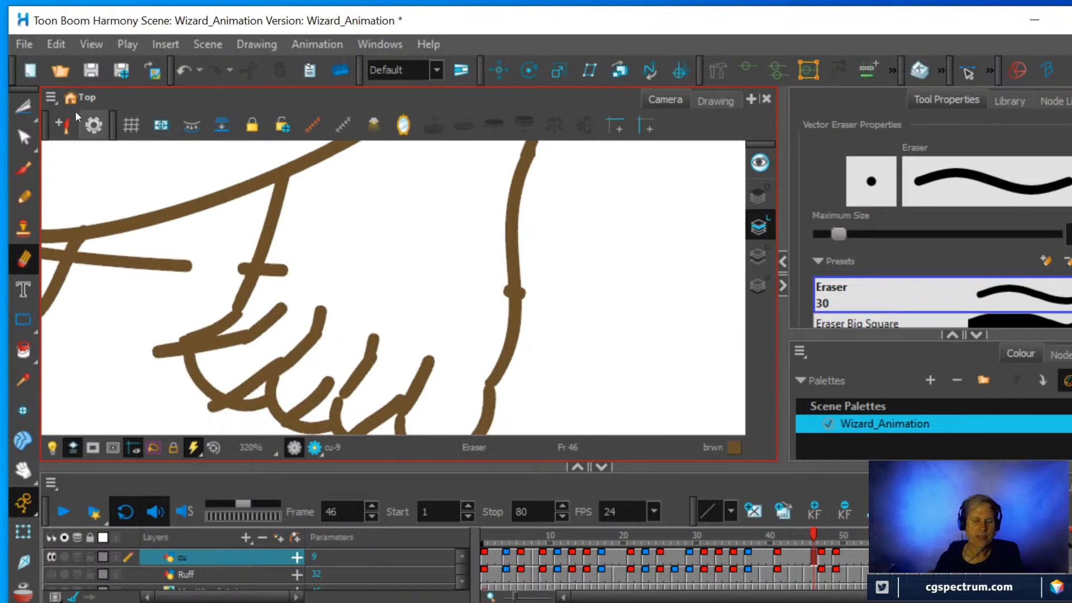
{"action": "left_click", "coordinate": [22, 101]}
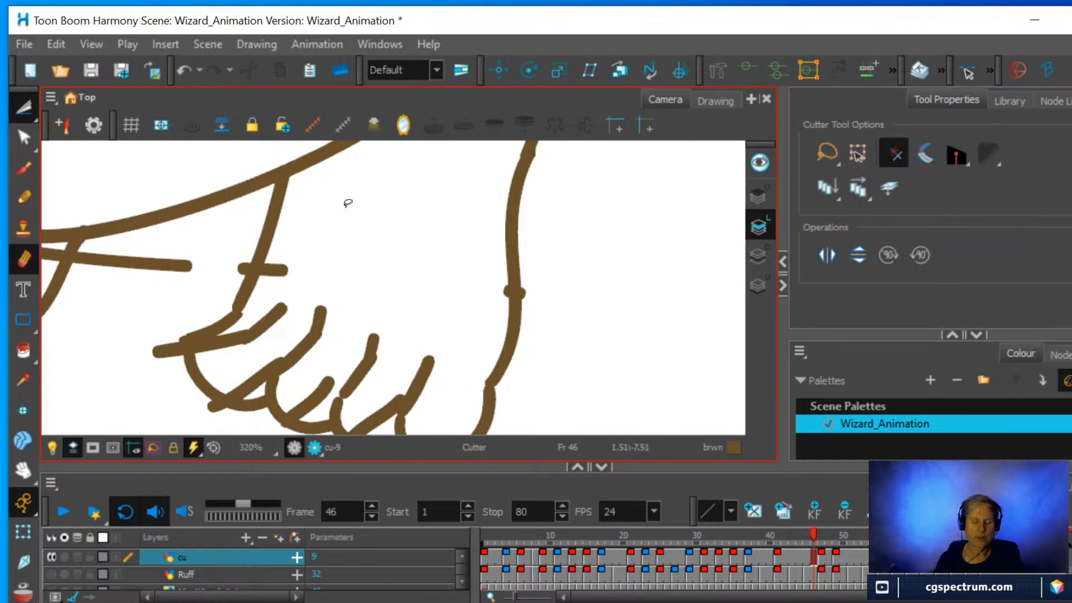
{"action": "left_click", "coordinate": [524, 291]}
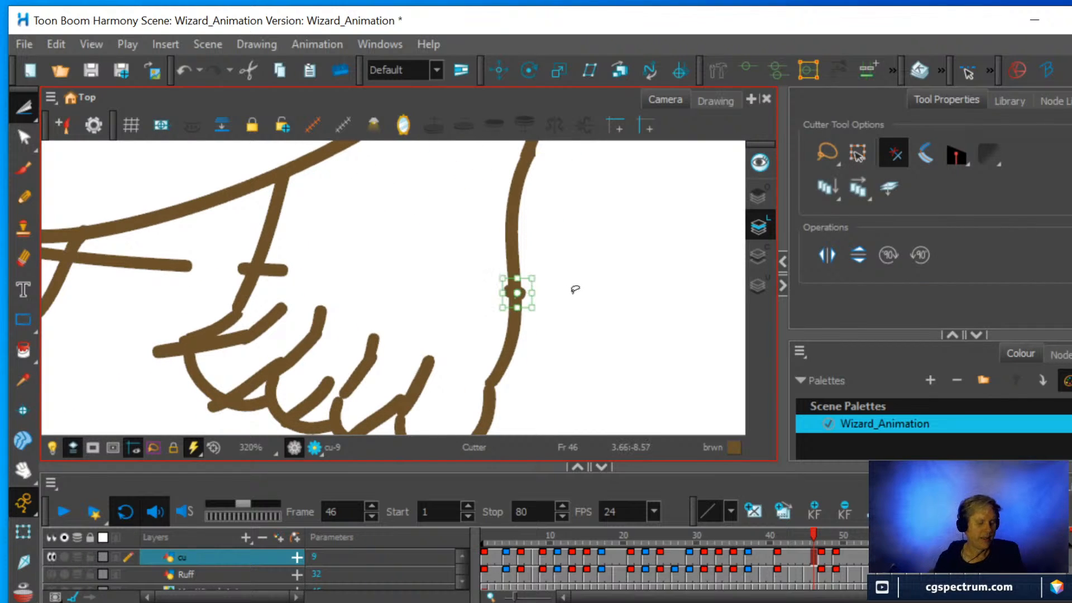
{"action": "key", "text": "Delete"}
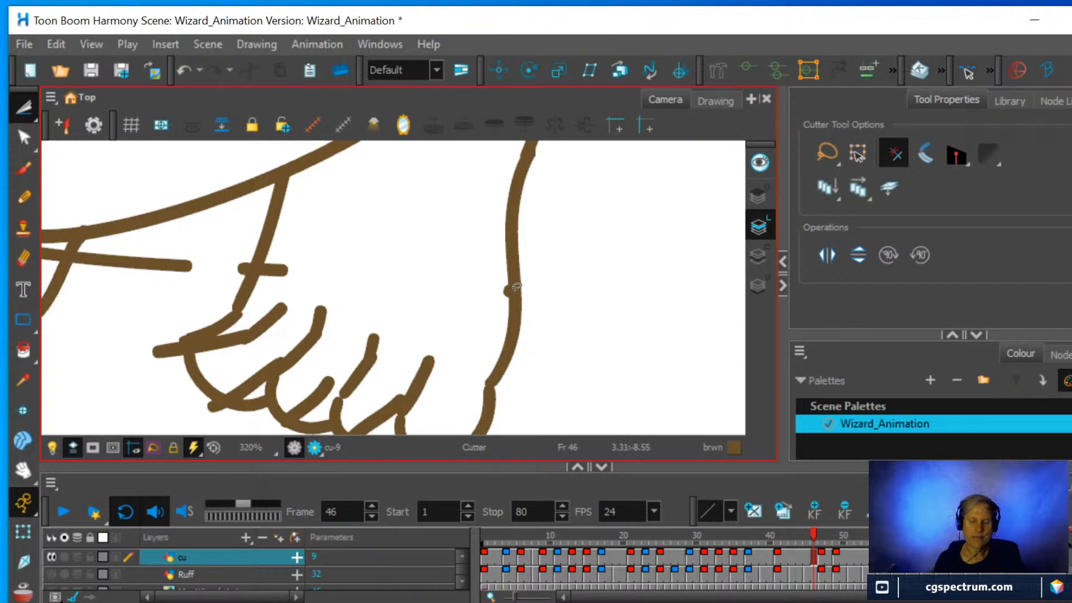
{"action": "left_click", "coordinate": [509, 287]}
{"action": "key", "text": "Delete"}
{"action": "left_click", "coordinate": [507, 285]}
{"action": "key", "text": "Delete"}
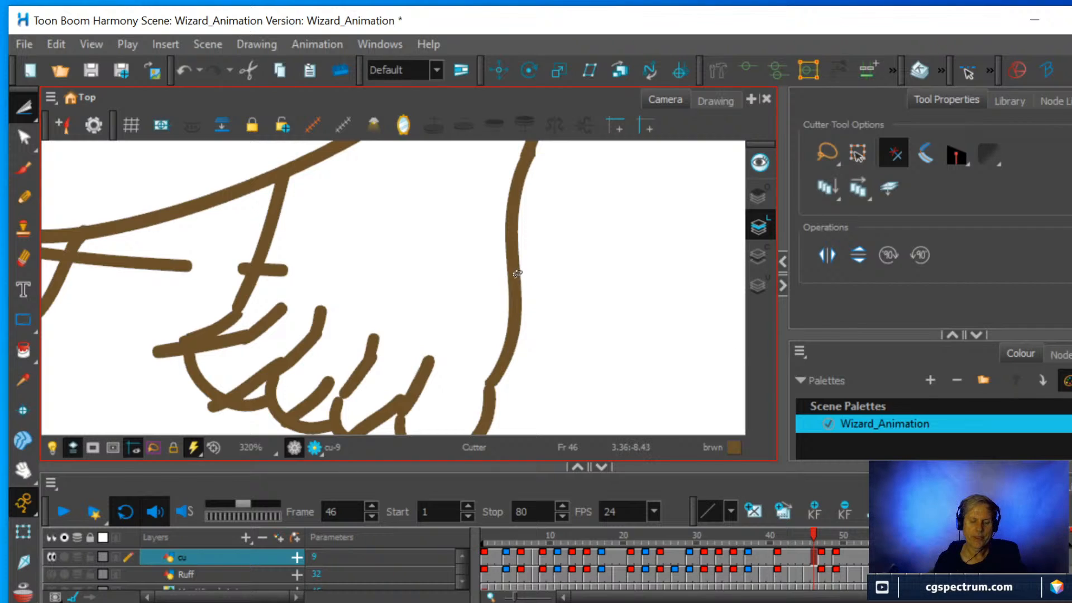
Cut off the leftover line stubs crossing the inner contour of the right-hand ankle.
{"action": "left_click", "coordinate": [281, 266]}
{"action": "key", "text": "Delete"}
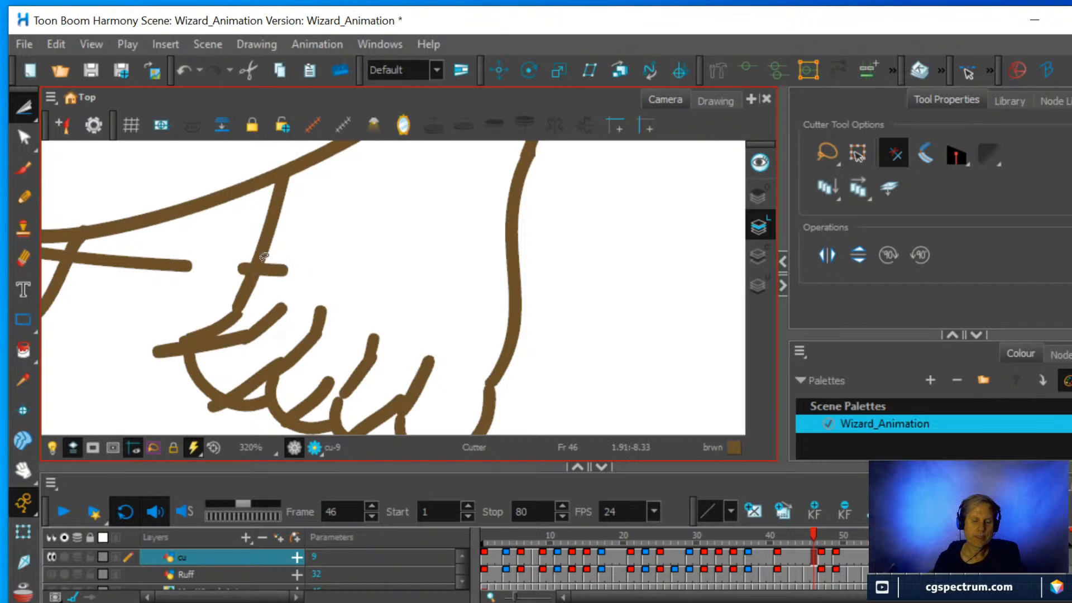
{"action": "left_click", "coordinate": [279, 269]}
{"action": "left_click", "coordinate": [294, 264]}
{"action": "left_click", "coordinate": [280, 269]}
{"action": "key", "text": "Delete"}
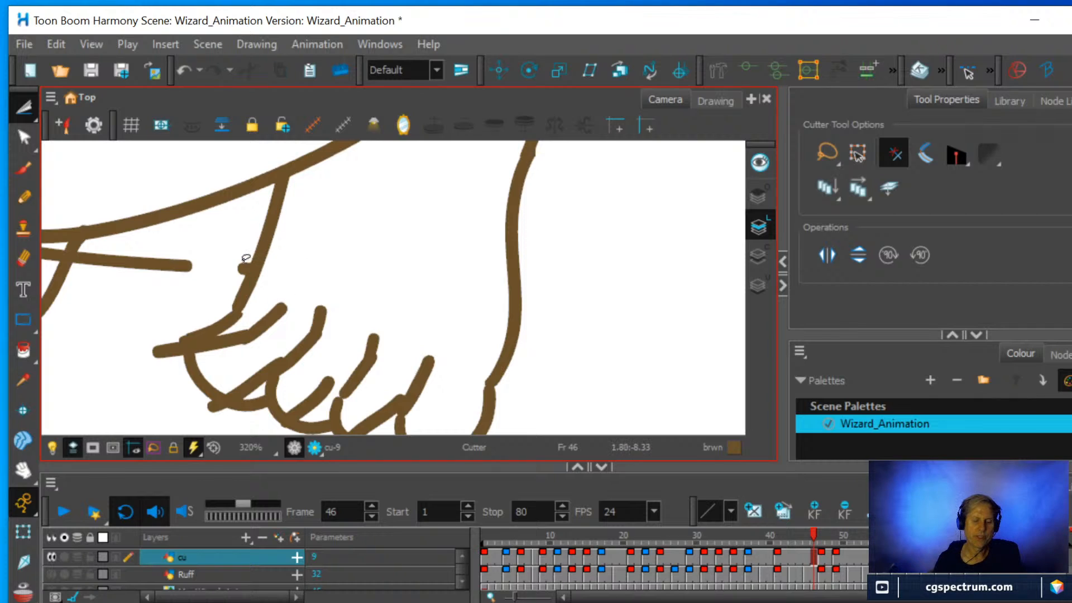
{"action": "left_click", "coordinate": [246, 268]}
{"action": "left_click", "coordinate": [304, 251]}
{"action": "left_click", "coordinate": [244, 266]}
{"action": "key", "text": "Delete"}
Cut off the overshooting end of the innermost toe line on the right-hand foot.
{"action": "scroll", "coordinate": [371, 274], "scroll_direction": "down", "scroll_amount": 1}
{"action": "left_click", "coordinate": [295, 303]}
{"action": "left_click", "coordinate": [311, 302]}
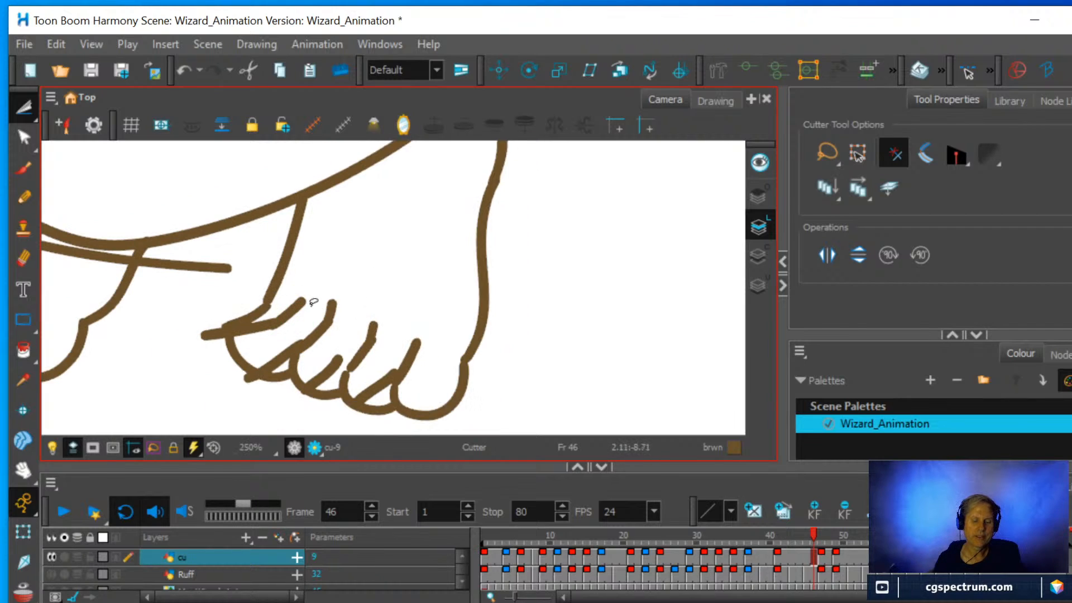
{"action": "left_click", "coordinate": [301, 304]}
{"action": "left_click", "coordinate": [304, 301]}
{"action": "left_click", "coordinate": [299, 302]}
{"action": "left_click", "coordinate": [298, 302]}
{"action": "mouse_move", "coordinate": [299, 301]}
{"action": "left_mouse_down"}
{"action": "mouse_move", "coordinate": [316, 297]}
{"action": "mouse_move", "coordinate": [271, 322]}
{"action": "left_mouse_up"}
{"action": "key", "text": "Delete"}
{"action": "key", "text": "Delete"}
{"action": "key", "text": "Delete"}
{"action": "key", "text": "Delete"}
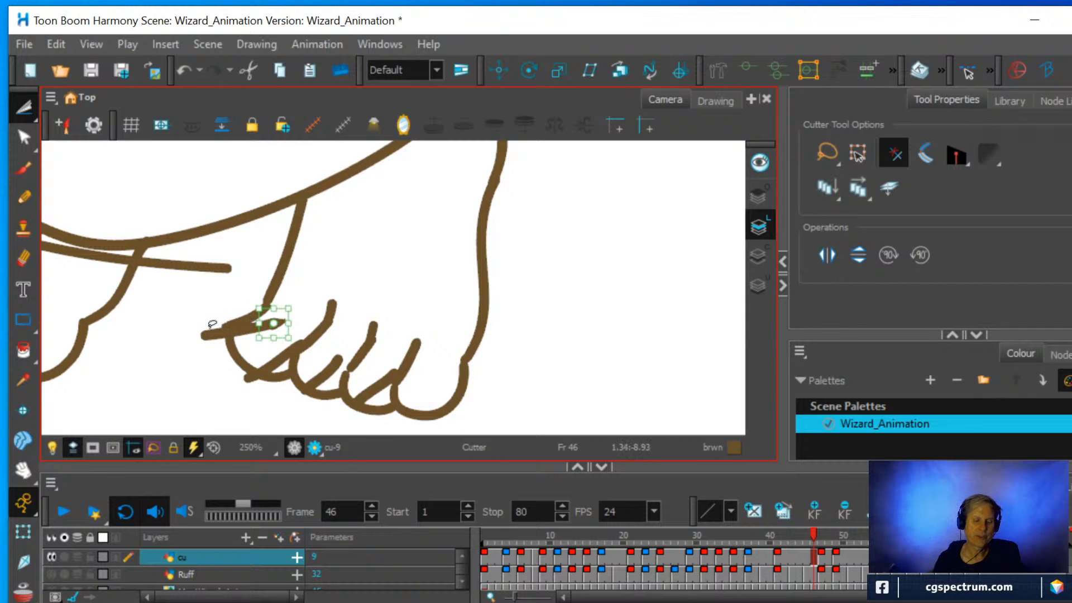
Erase the line end protruding beyond the innermost toe and the stray lines crossing the middle toes of the right-hand foot.
{"action": "left_click_drag", "start_coordinate": [206, 316], "coordinate": [222, 356]}
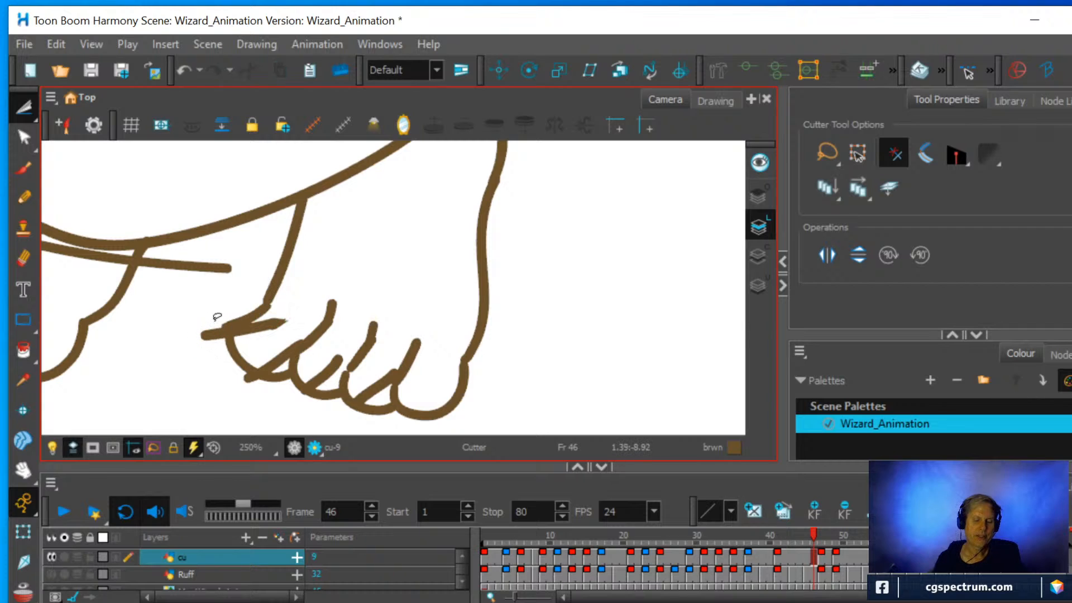
{"action": "left_click_drag", "start_coordinate": [210, 319], "coordinate": [224, 358]}
{"action": "left_click_drag", "start_coordinate": [207, 316], "coordinate": [225, 364]}
{"action": "left_click", "coordinate": [23, 259]}
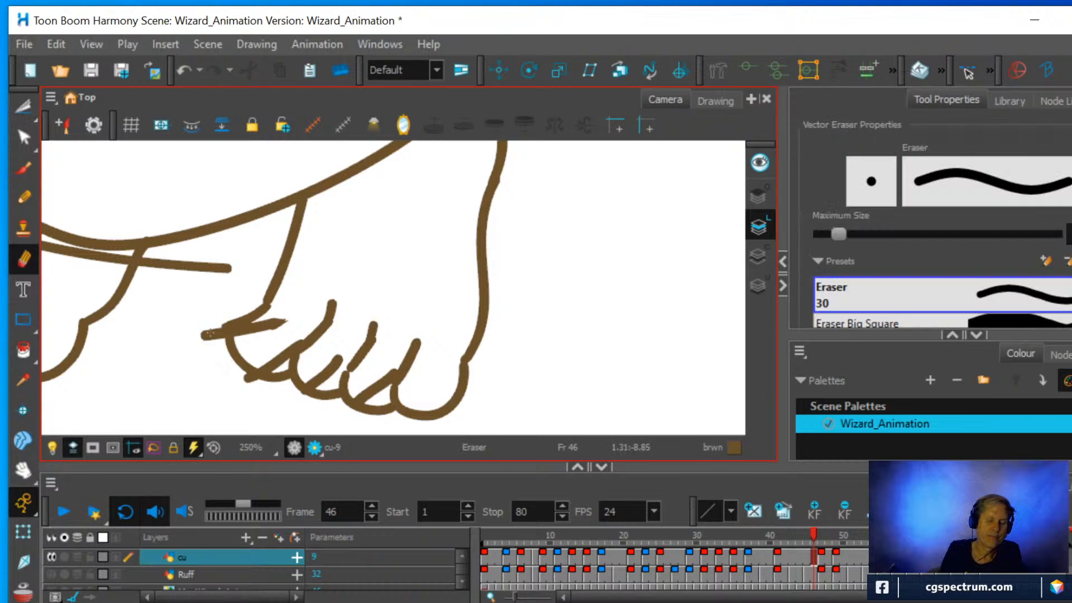
{"action": "mouse_move", "coordinate": [210, 333]}
{"action": "left_mouse_down"}
{"action": "mouse_move", "coordinate": [186, 329]}
{"action": "mouse_move", "coordinate": [215, 314]}
{"action": "left_mouse_up"}
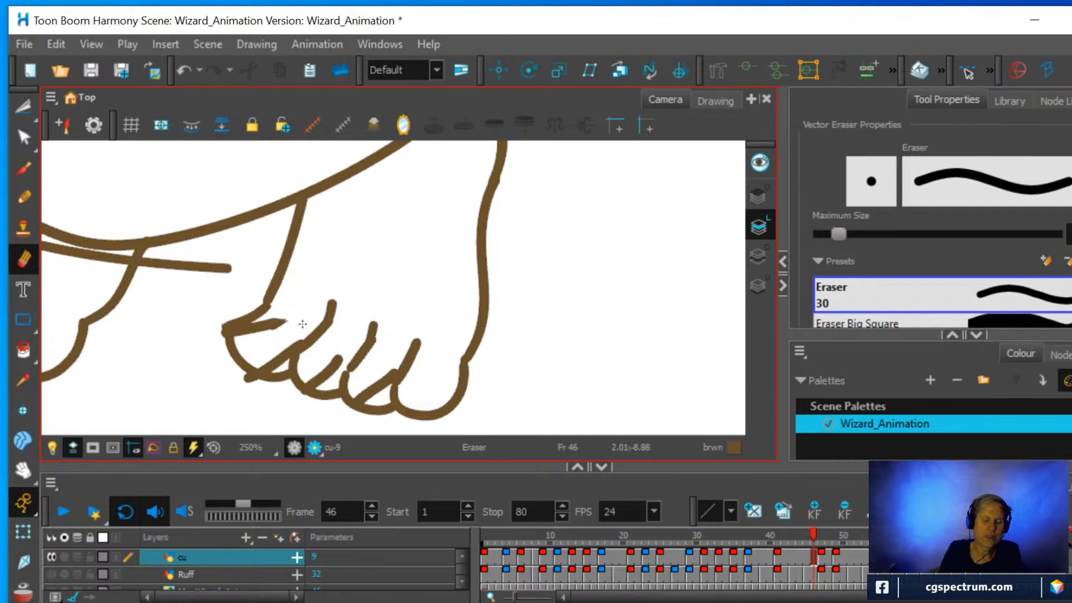
{"action": "mouse_move", "coordinate": [330, 356]}
{"action": "left_mouse_down"}
{"action": "mouse_move", "coordinate": [314, 372]}
{"action": "mouse_move", "coordinate": [369, 378]}
{"action": "left_mouse_up"}
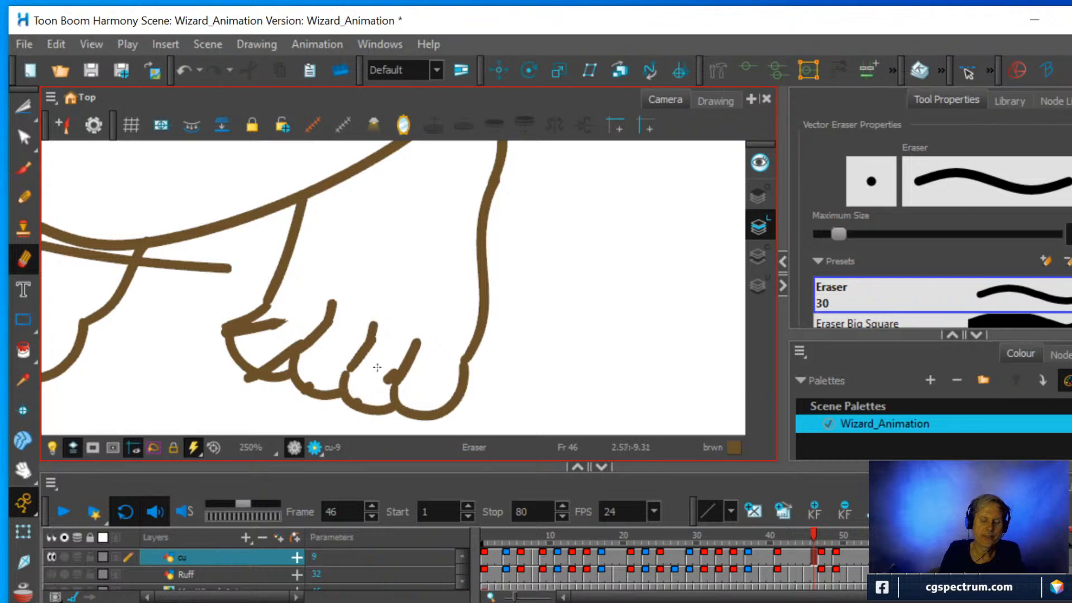
Erase the stray line running between the feet and across the left-hand ankle below the robe hem.
{"action": "left_click_drag", "start_coordinate": [226, 271], "coordinate": [158, 269]}
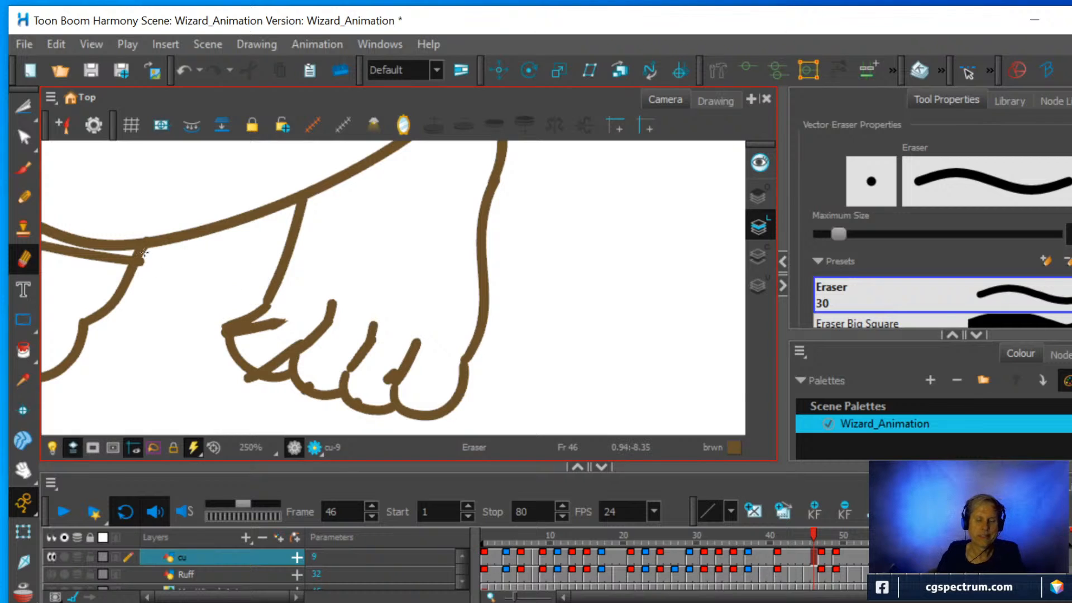
{"action": "scroll", "coordinate": [300, 305], "scroll_direction": "down", "scroll_amount": 2}
{"action": "left_click_drag", "start_coordinate": [384, 290], "coordinate": [560, 311]}
{"action": "scroll", "coordinate": [429, 320], "scroll_direction": "up", "scroll_amount": 1}
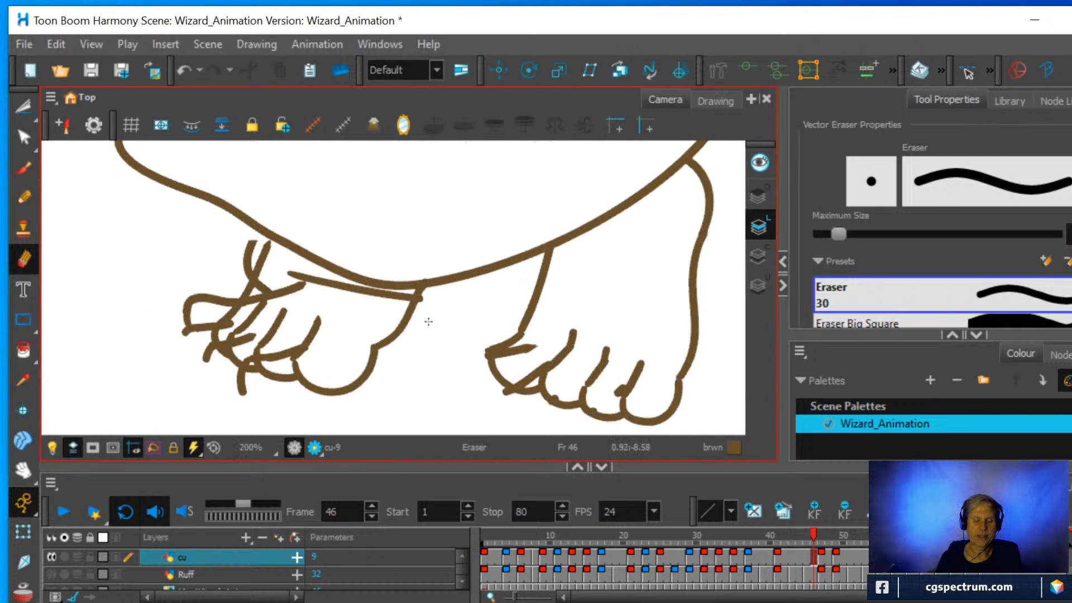
{"action": "left_click_drag", "start_coordinate": [288, 283], "coordinate": [386, 298]}
Erase the duplicate outline around the outer ankle and toes of the left-hand foot and the stray line ends inside it.
{"action": "left_click_drag", "start_coordinate": [233, 248], "coordinate": [235, 266]}
{"action": "mouse_move", "coordinate": [189, 298]}
{"action": "left_mouse_down"}
{"action": "mouse_move", "coordinate": [200, 316]}
{"action": "mouse_move", "coordinate": [218, 297]}
{"action": "mouse_move", "coordinate": [215, 270]}
{"action": "mouse_move", "coordinate": [215, 291]}
{"action": "left_mouse_up"}
{"action": "mouse_move", "coordinate": [199, 368]}
{"action": "left_mouse_down"}
{"action": "mouse_move", "coordinate": [193, 343]}
{"action": "mouse_move", "coordinate": [213, 362]}
{"action": "left_mouse_up"}
{"action": "left_click_drag", "start_coordinate": [244, 394], "coordinate": [227, 378]}
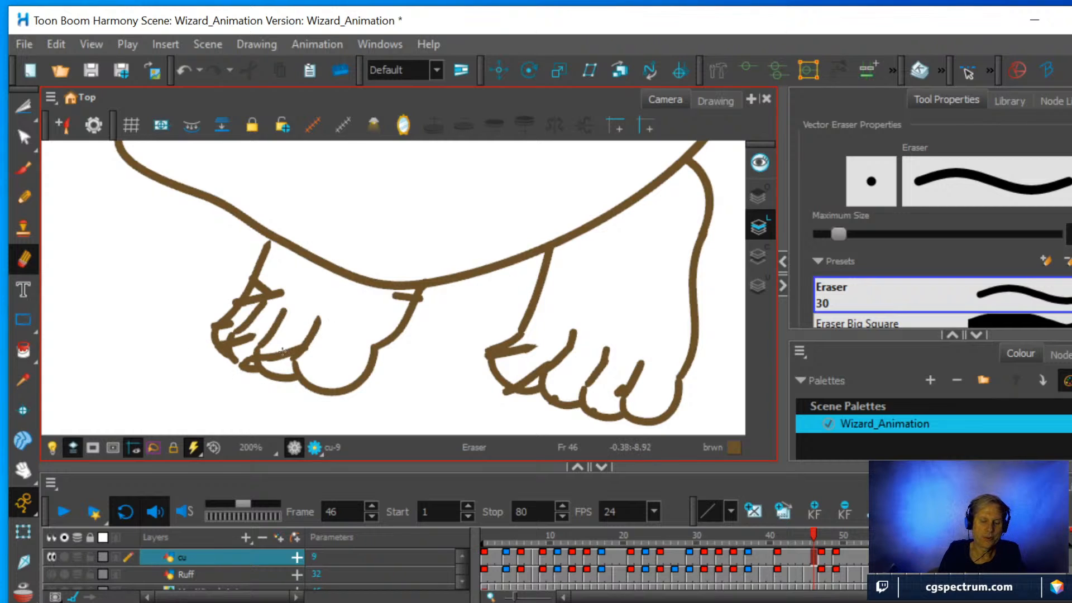
{"action": "left_click_drag", "start_coordinate": [279, 351], "coordinate": [276, 351]}
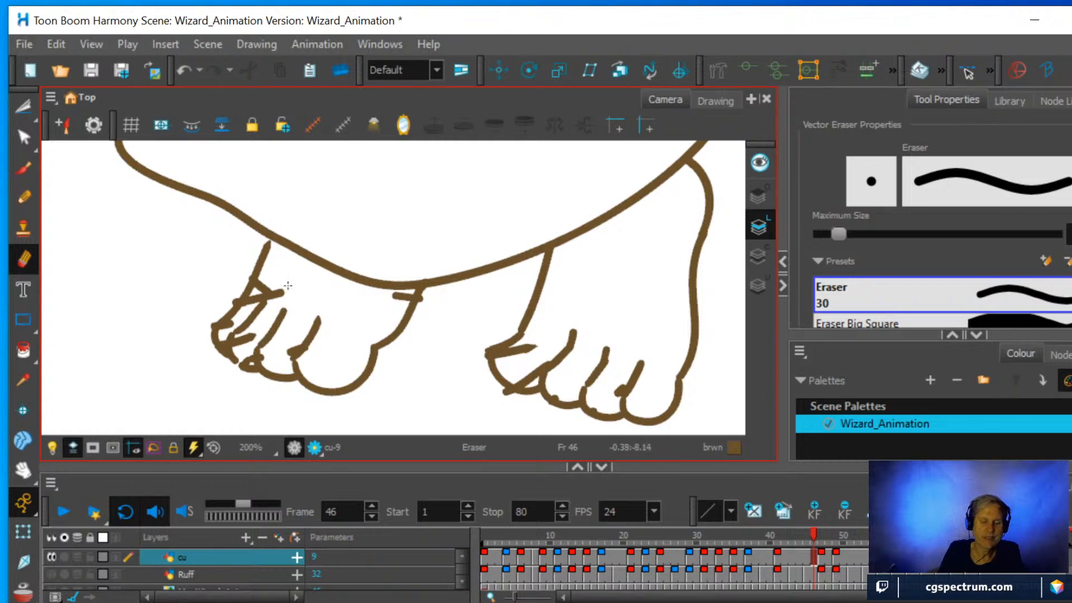
{"action": "left_click_drag", "start_coordinate": [288, 285], "coordinate": [274, 279]}
Examine the whole cleaned-up wizard on frame 46 and compare it with the cu drawings at frames 40, 41 and 49.
{"action": "scroll", "coordinate": [355, 163], "scroll_direction": "down", "scroll_amount": 4}
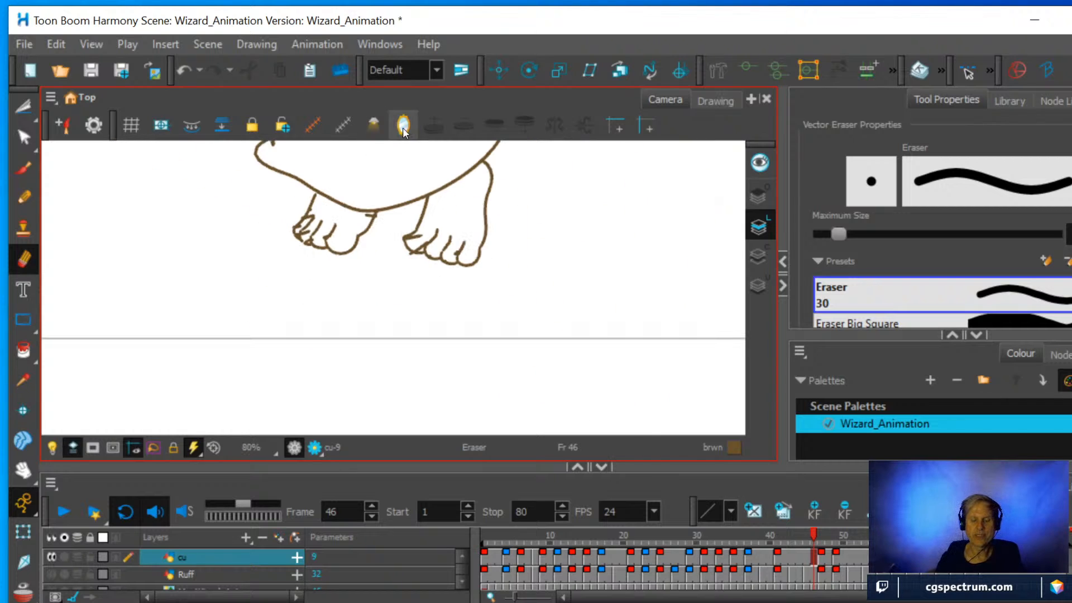
{"action": "left_click_drag", "start_coordinate": [534, 232], "coordinate": [529, 379]}
{"action": "key", "text": "1"}
{"action": "key", "text": "space"}
{"action": "left_click_drag", "start_coordinate": [503, 302], "coordinate": [445, 349]}
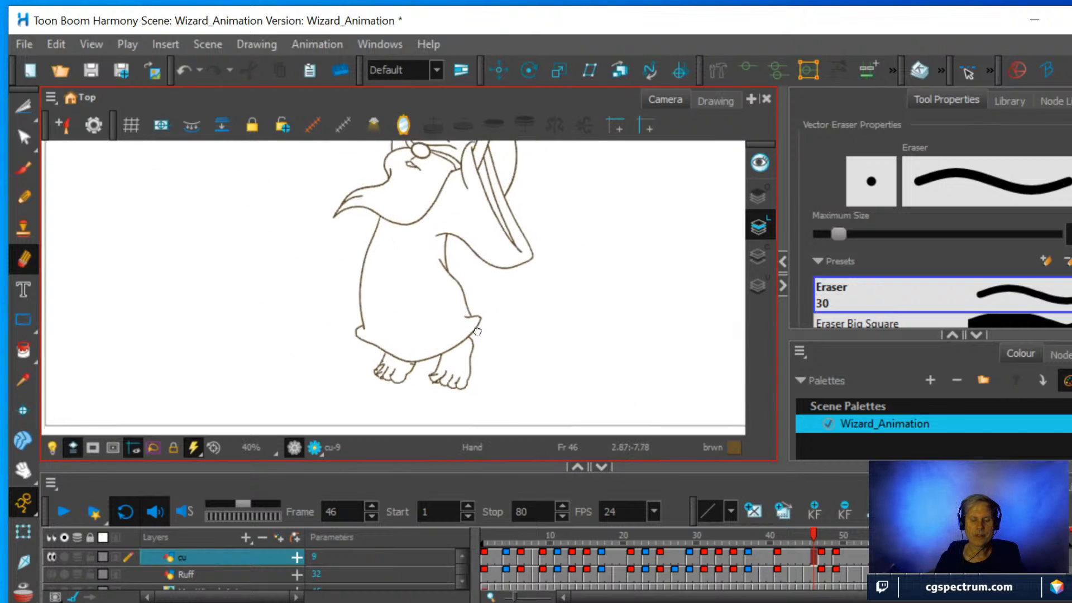
{"action": "key", "text": "1"}
{"action": "key", "text": "1"}
{"action": "key", "text": "space"}
{"action": "left_click_drag", "start_coordinate": [468, 285], "coordinate": [432, 301]}
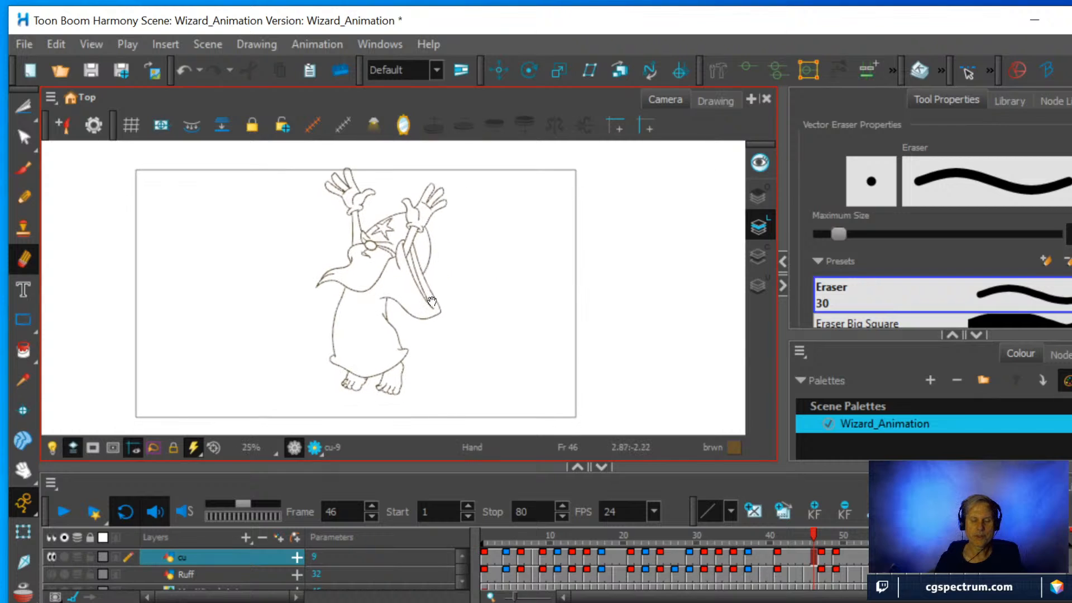
{"action": "key", "text": "2"}
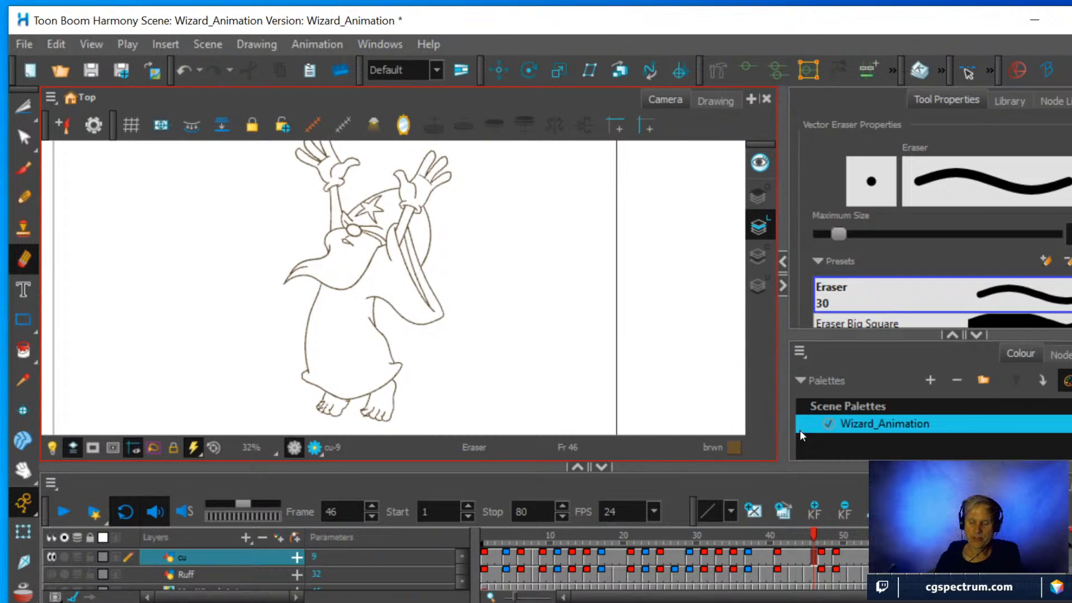
{"action": "left_click", "coordinate": [775, 560]}
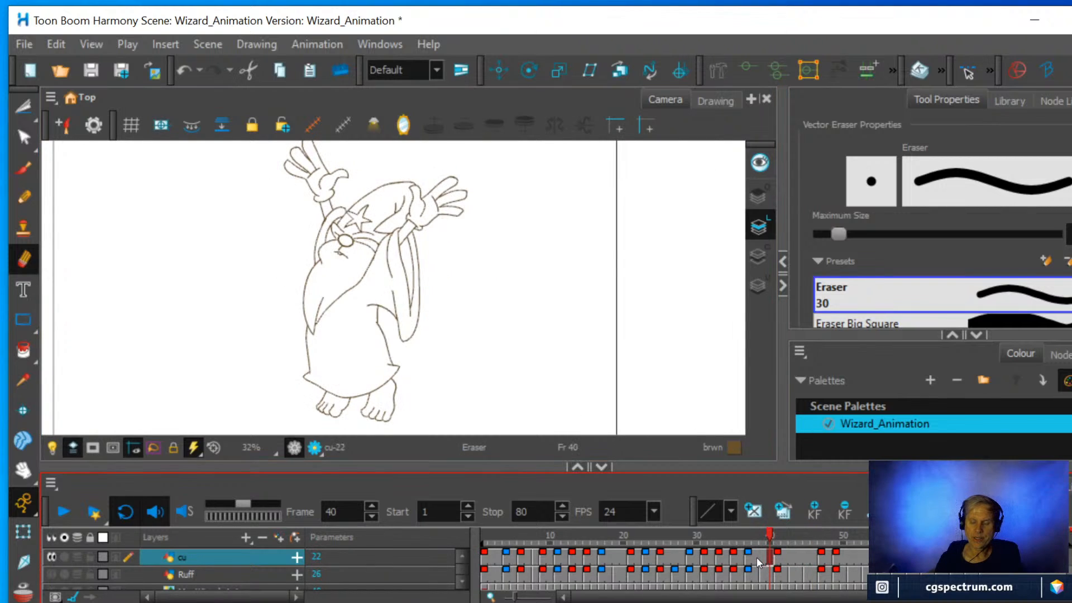
{"action": "left_click", "coordinate": [777, 558]}
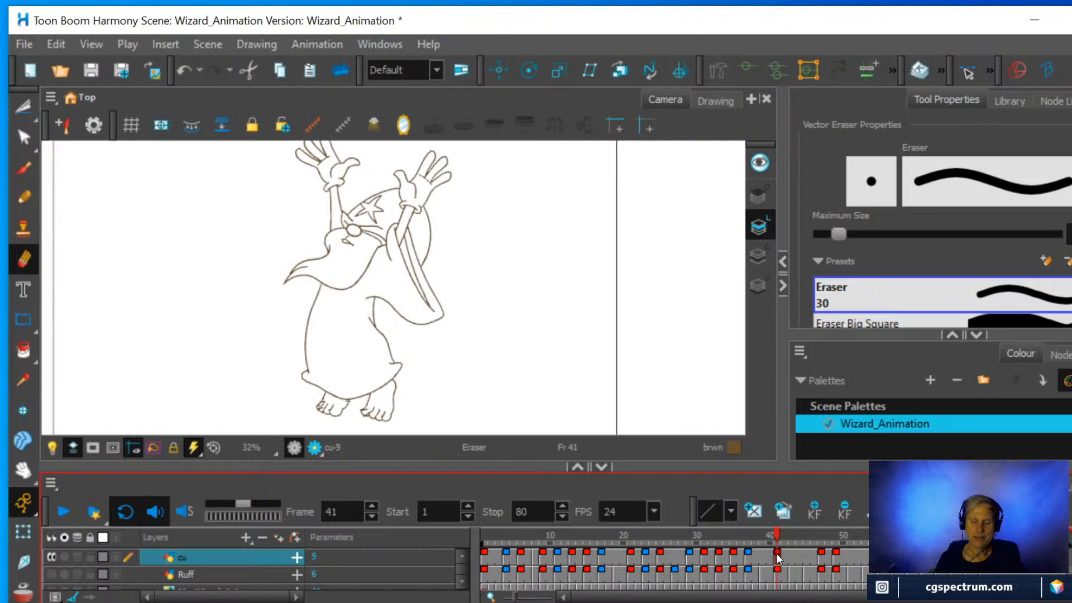
{"action": "left_click", "coordinate": [820, 557]}
{"action": "left_click", "coordinate": [838, 556]}
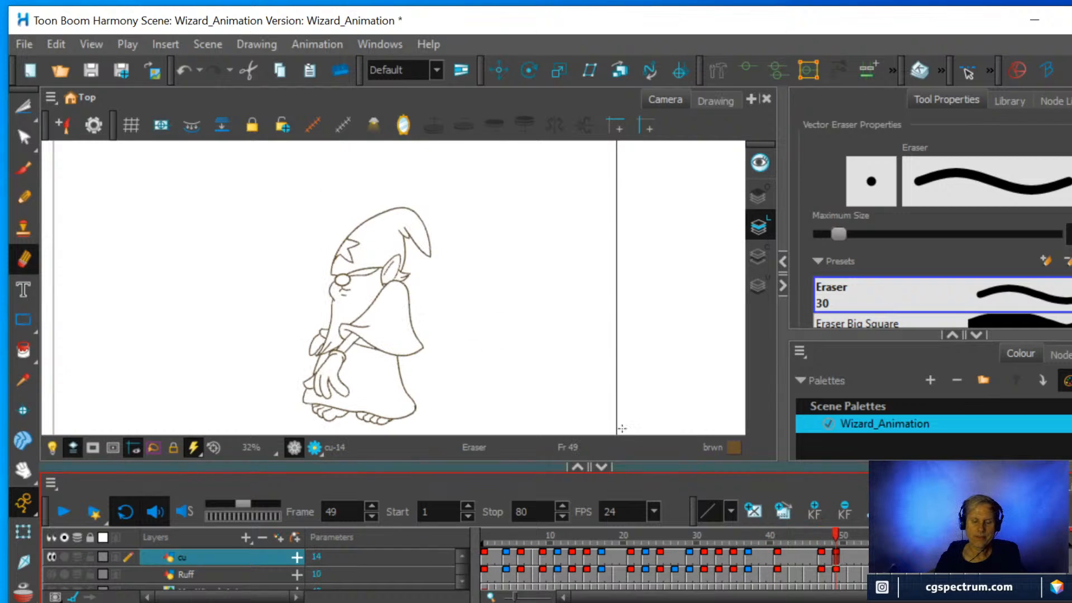
Save the scene and start playback of the cleaned-up animation.
{"action": "left_click", "coordinate": [23, 44]}
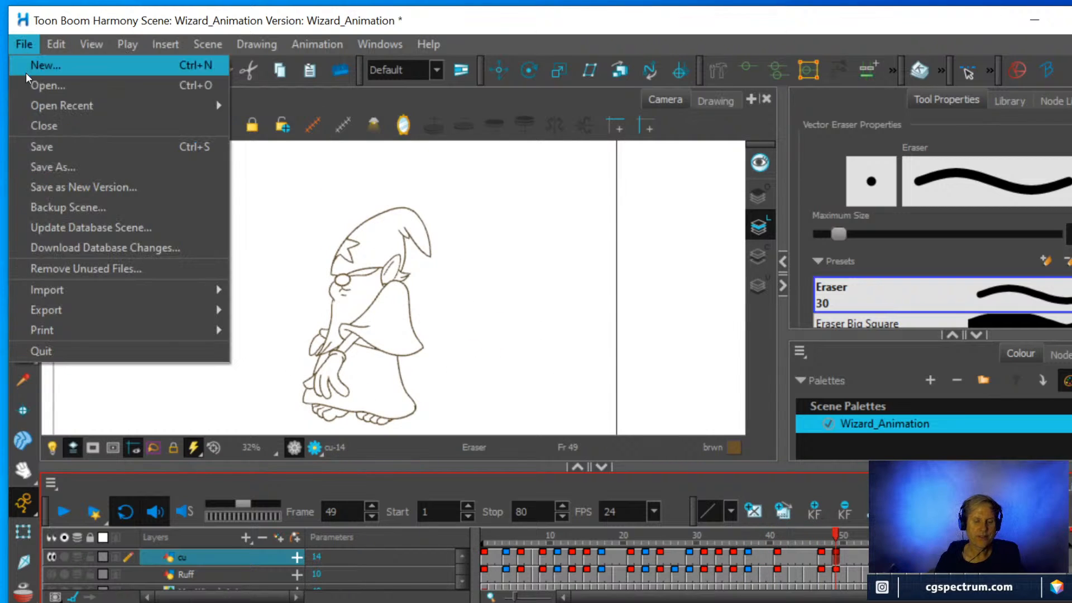
{"action": "left_click", "coordinate": [42, 148]}
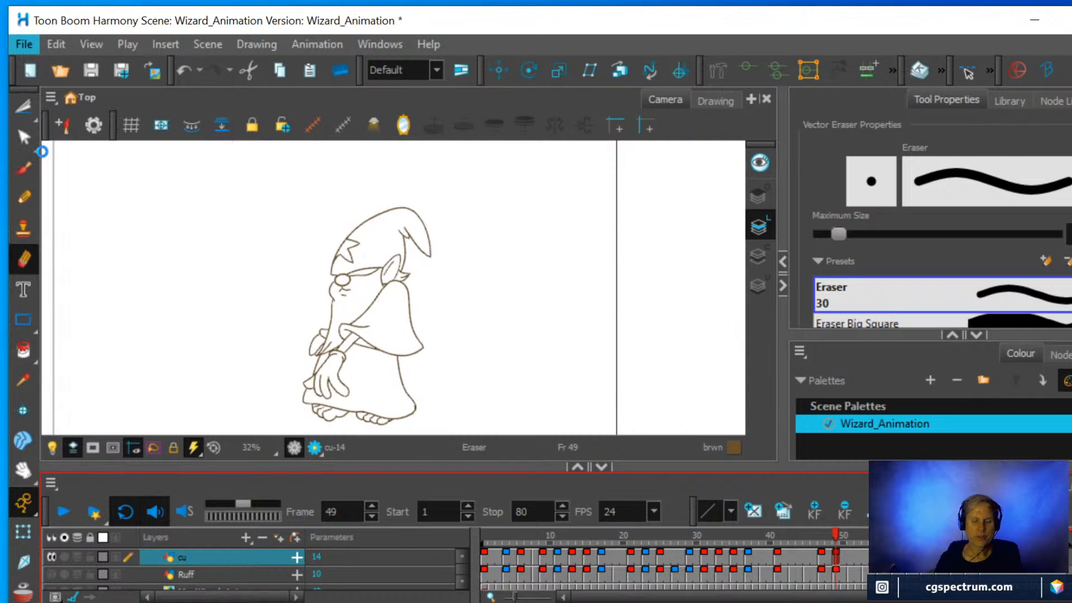
{"action": "left_click", "coordinate": [65, 514]}
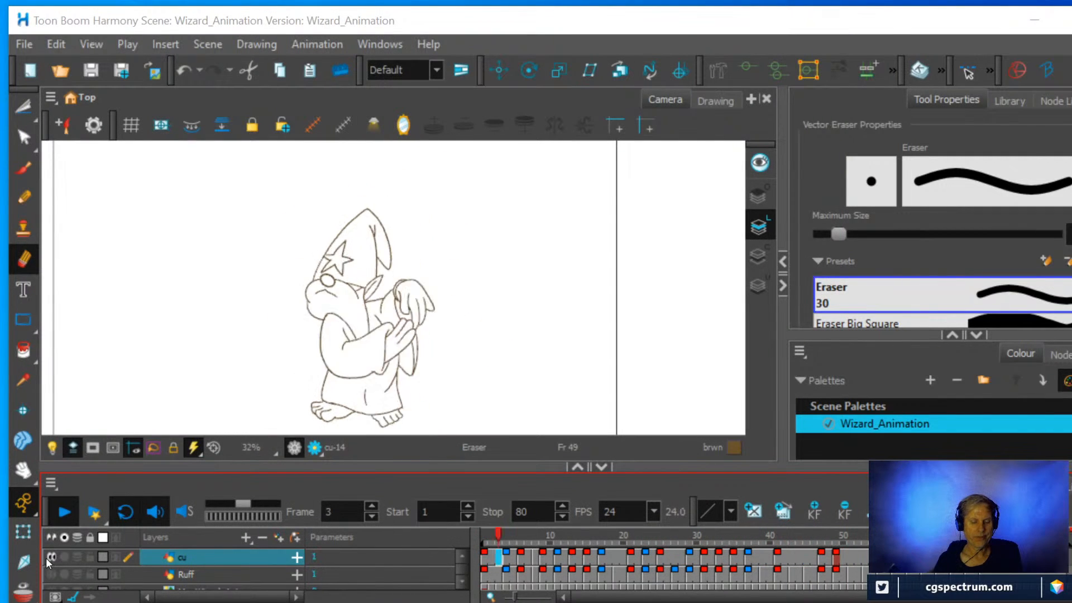
Compare the rough and clean animation during playback by soloing the Ruff layer and returning to only the cu layer.
{"action": "left_click", "coordinate": [53, 574]}
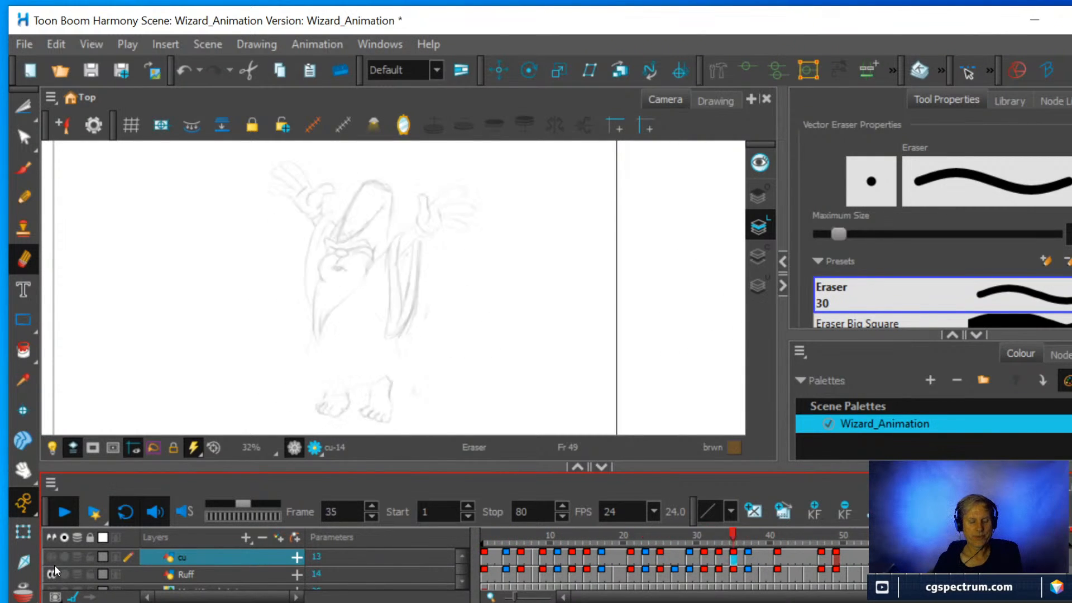
{"action": "left_click", "coordinate": [51, 556]}
{"action": "left_click", "coordinate": [50, 572]}
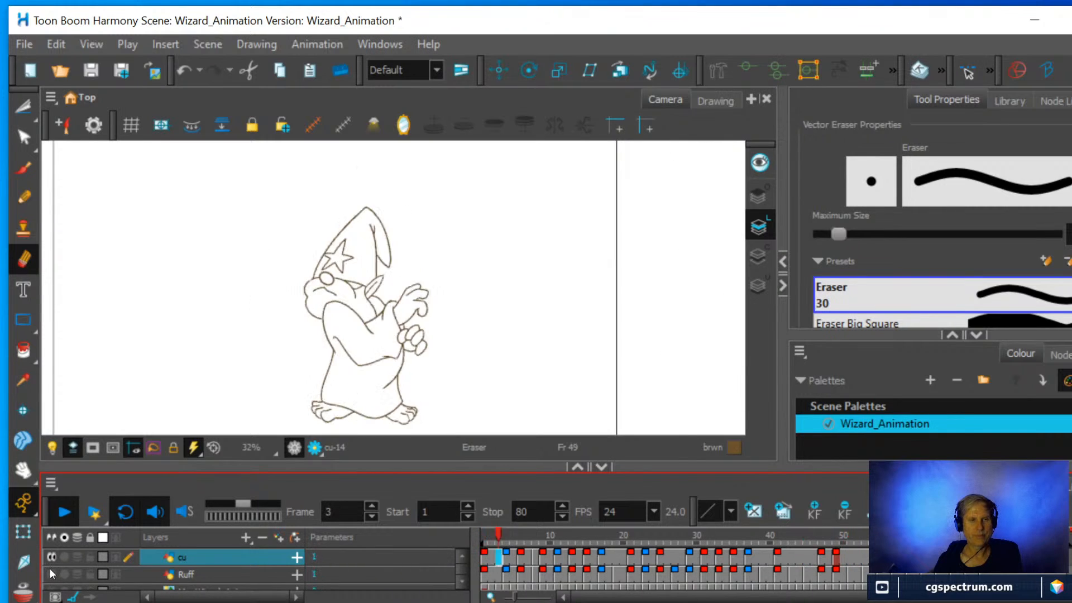